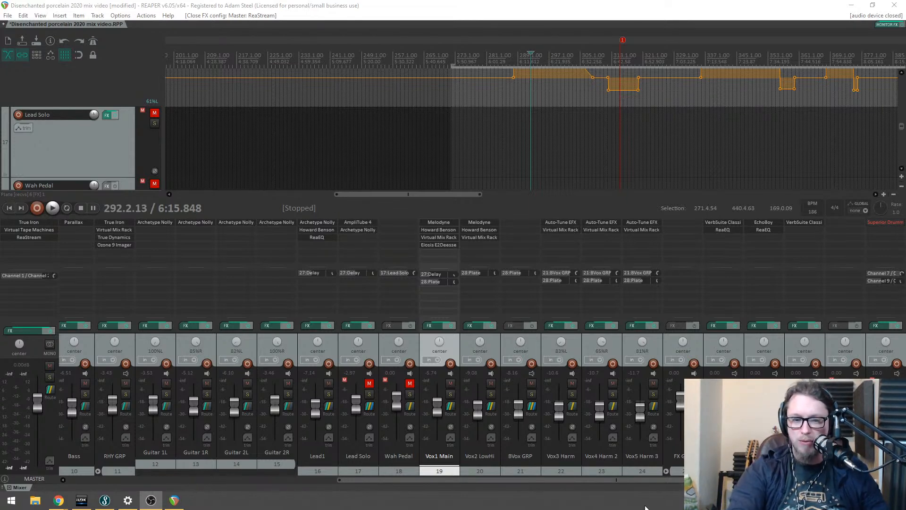
Step: Switch to the browser, play the official Disenchanted - Porcelain video on YouTube to its end, and minimize the browser
key(alt+Tab)
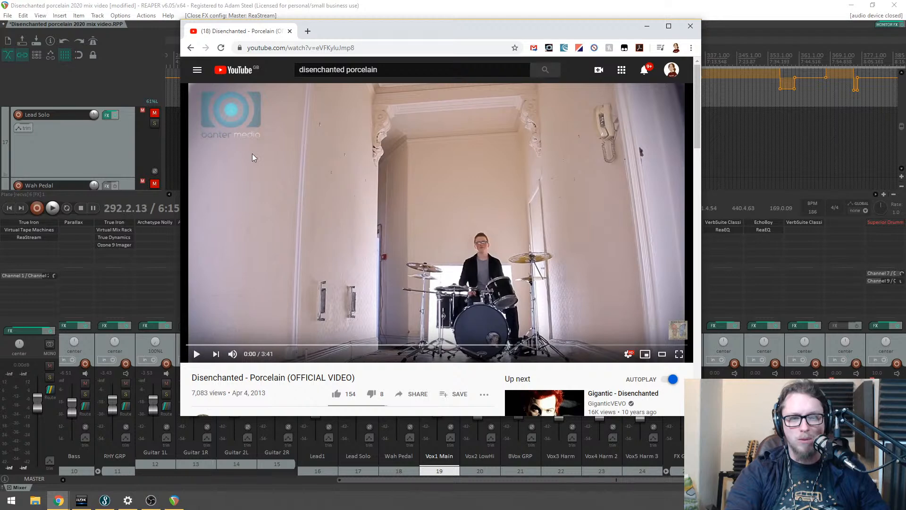
drag(422, 28, 341, 40)
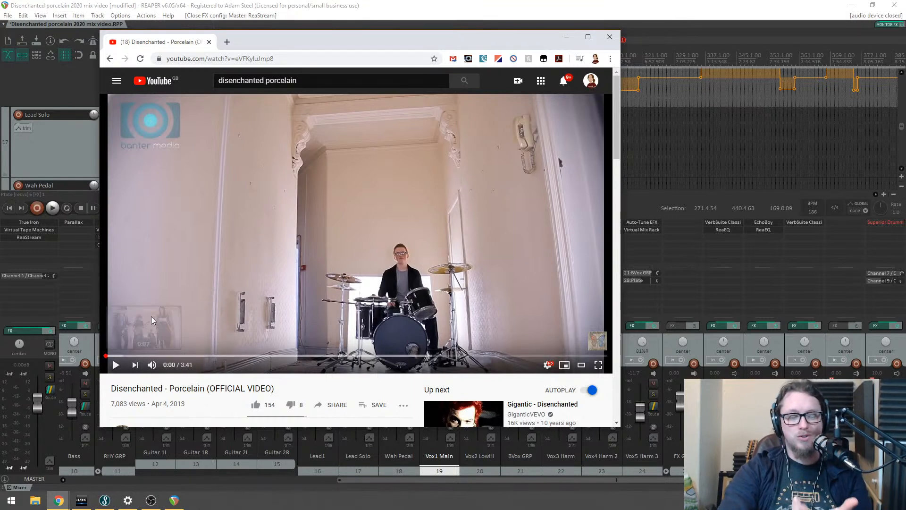
click(114, 365)
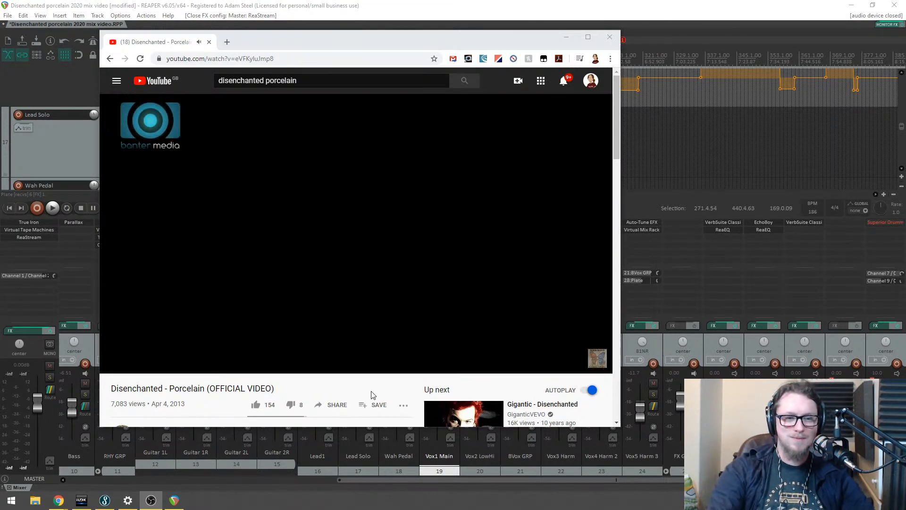
click(259, 252)
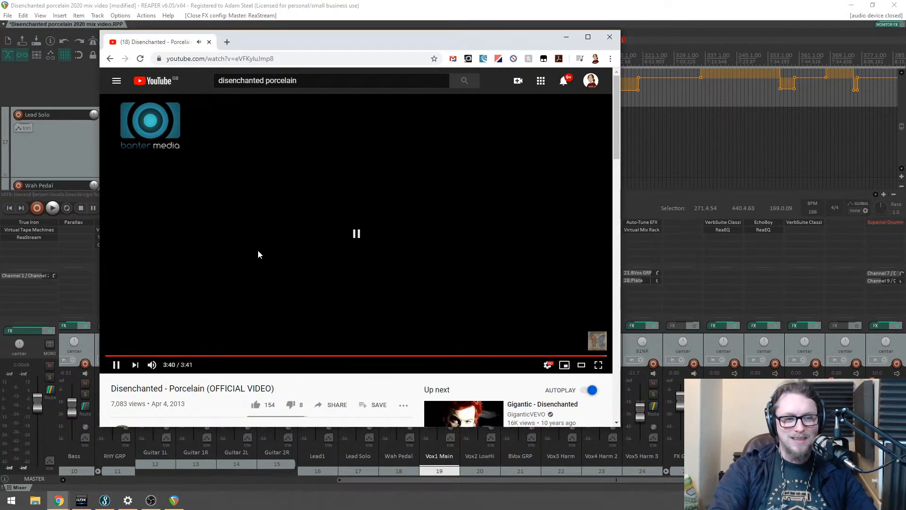
click(568, 37)
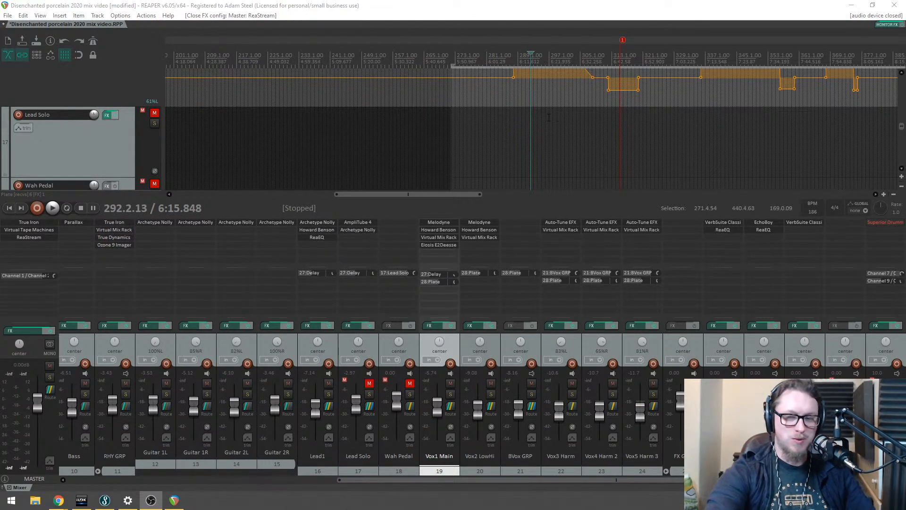
Step: Hide the mixer in REAPER and shrink the track heights for an overview of the arrangement
click(570, 3)
key(ctrl+m)
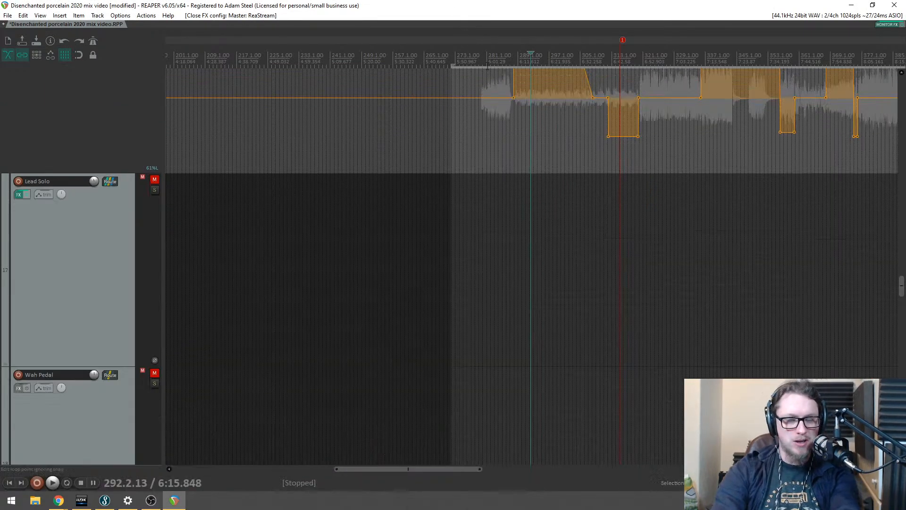
scroll(788, 225, down, 10)
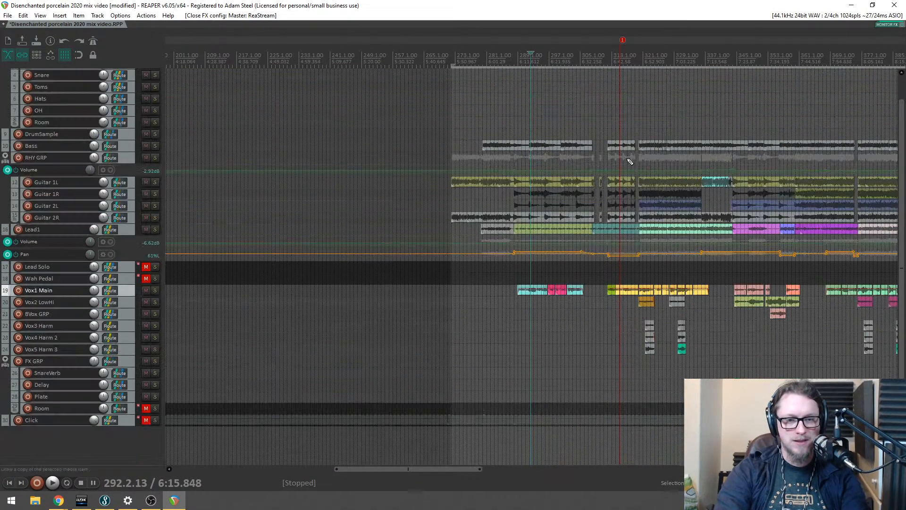
Step: Play the full mix from bar 288, where the second rhythm guitar parts enter, and stop playback
scroll(489, 66, up, 2)
click(487, 57)
key(space)
scroll(557, 250, up, 2)
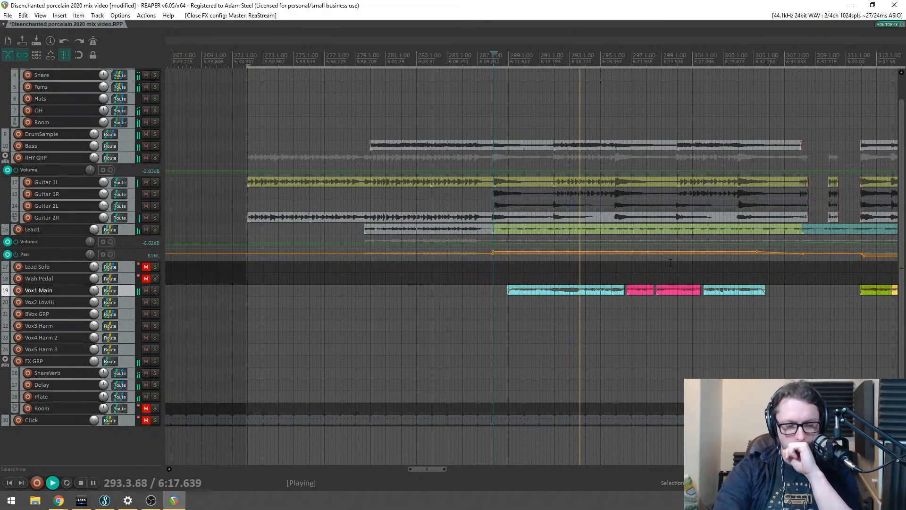
scroll(770, 238, down, 1)
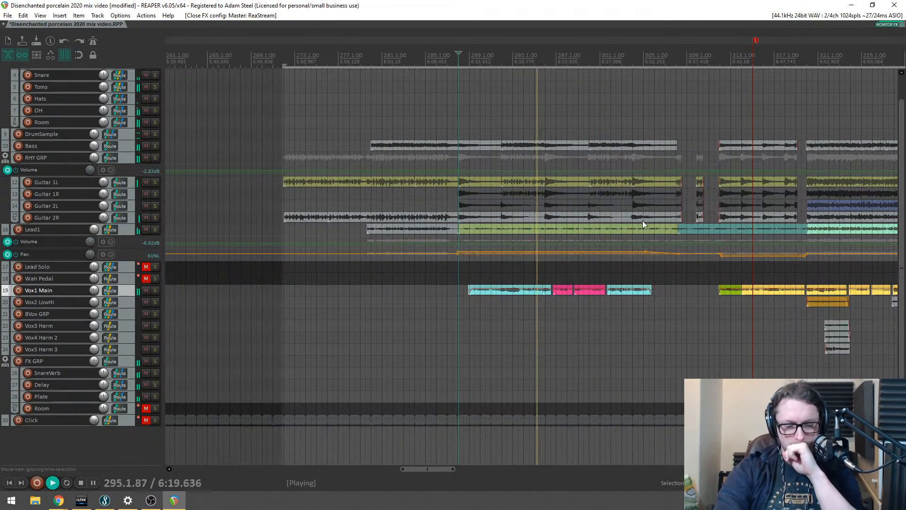
scroll(666, 220, up, 3)
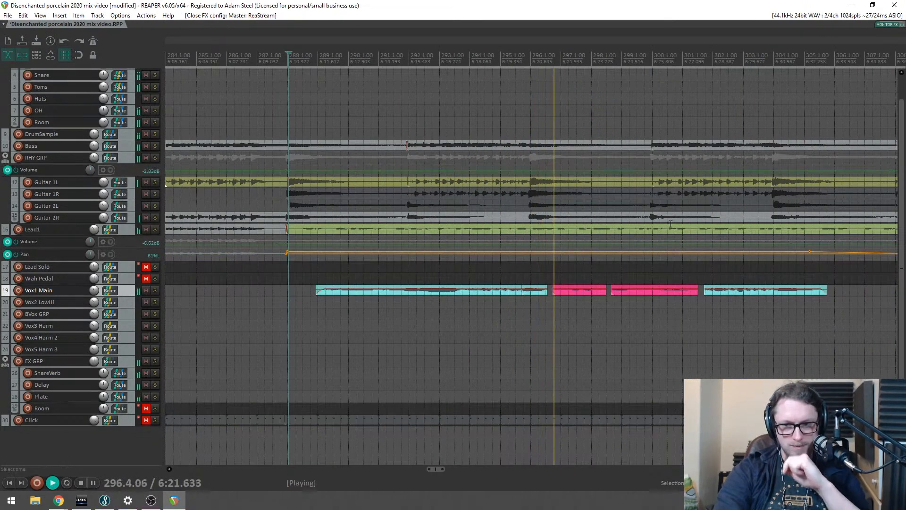
scroll(666, 224, down, 2)
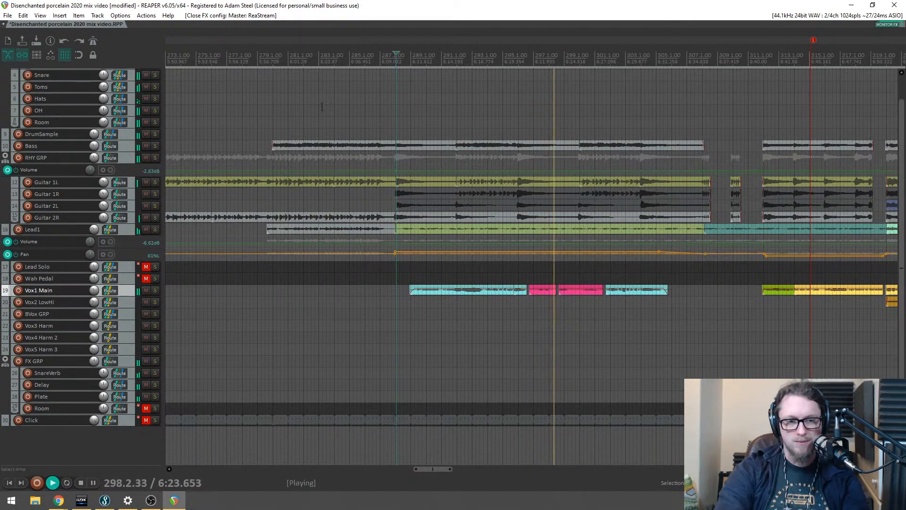
scroll(426, 146, down, 2)
key(space)
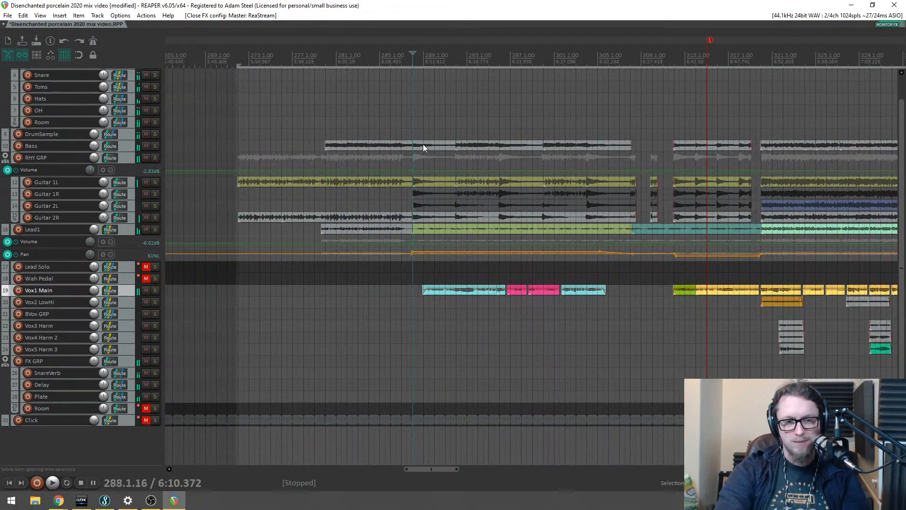
Step: Solo the RHY GRP track and listen to it from bar 279, skipping ahead to the end of bar 287
click(319, 62)
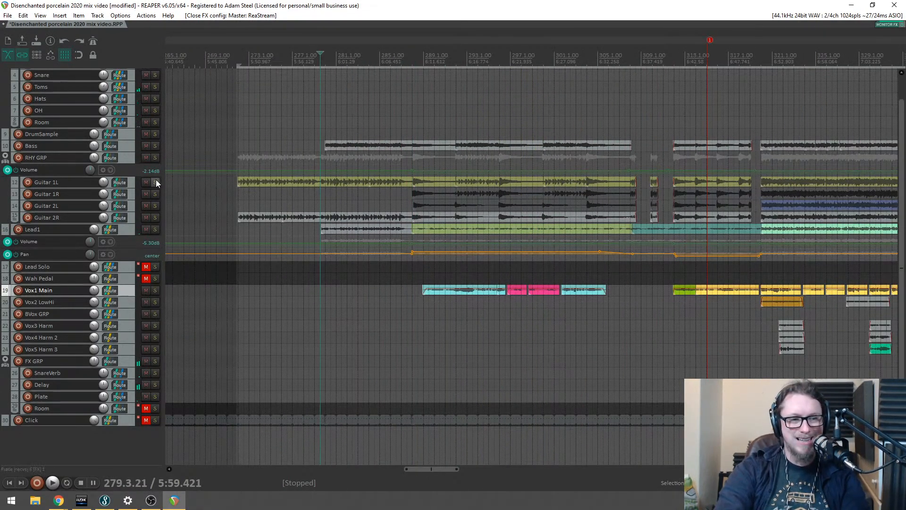
click(155, 158)
key(space)
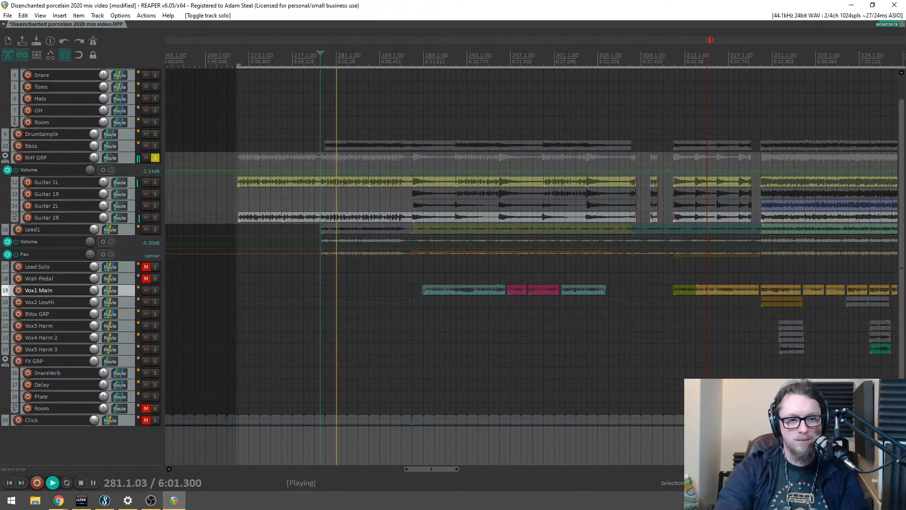
click(412, 56)
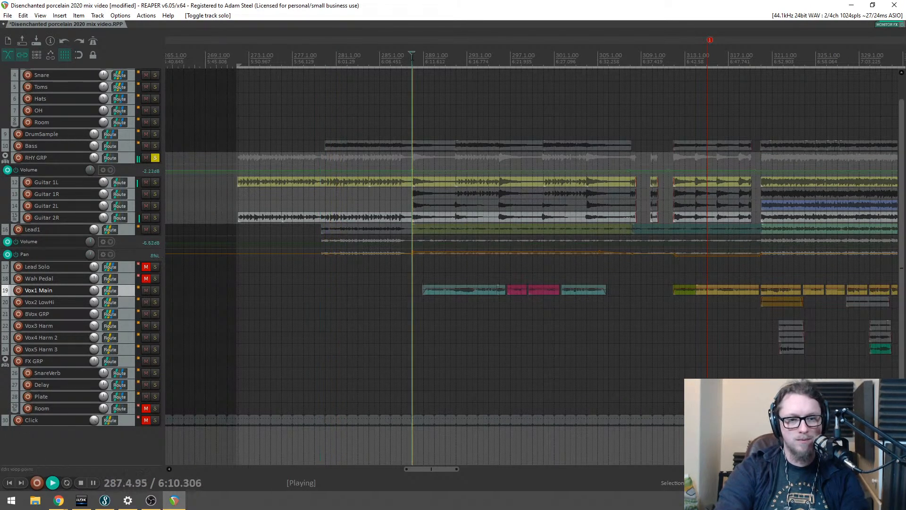
Step: Unsolo RHY GRP, listen to the soloed Bass track from bar 280, and unsolo it before stopping playback
click(155, 158)
click(156, 147)
key(space)
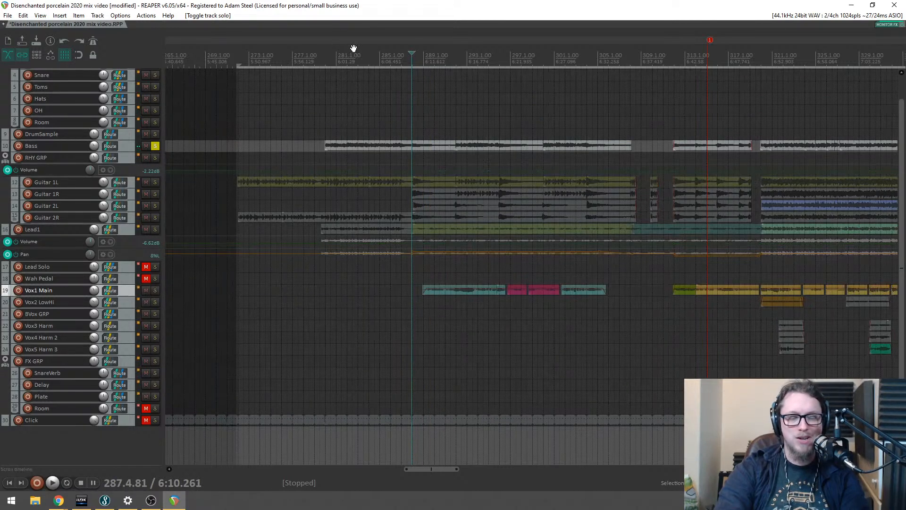
click(330, 59)
key(space)
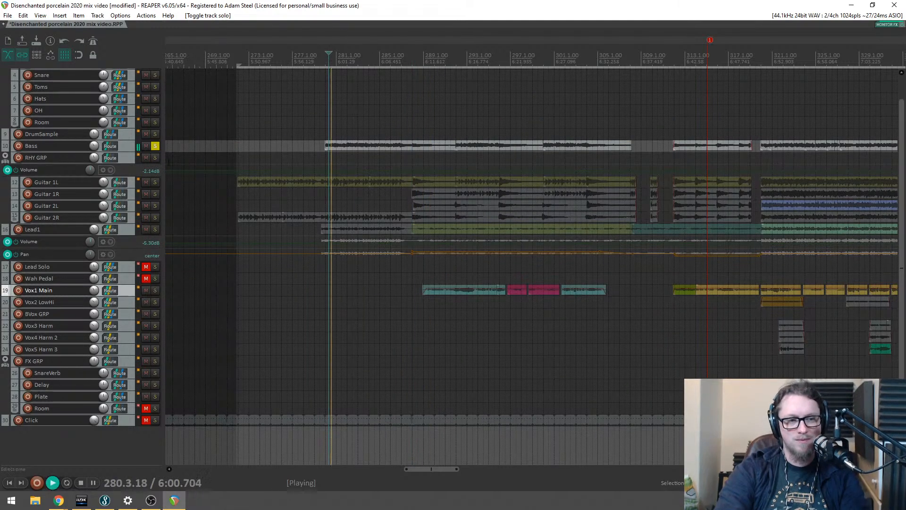
click(155, 146)
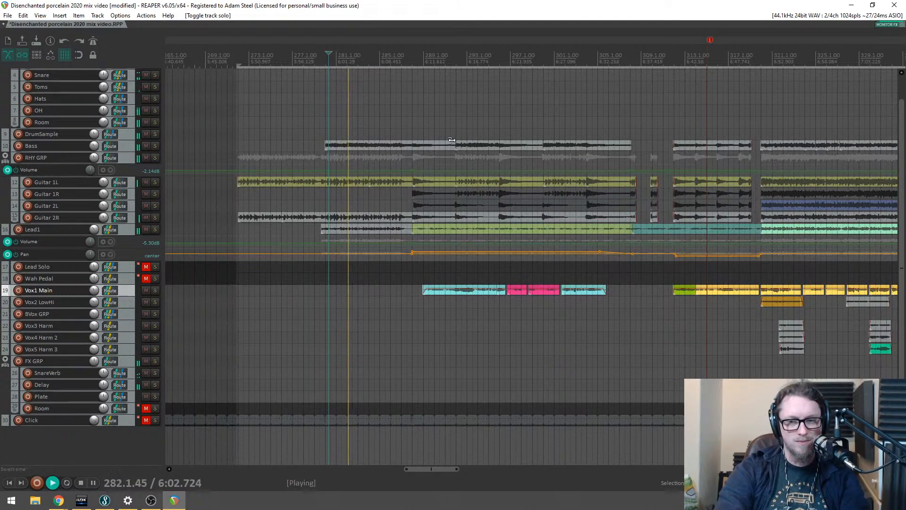
key(space)
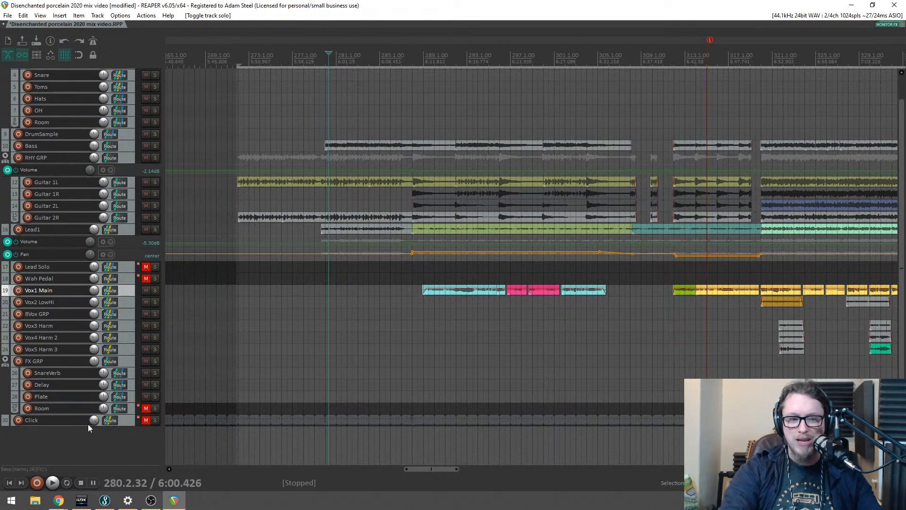
Step: Switch to the browser, play the Porcelain video from about 0:53 into the following section, and return to REAPER
mouse_move(59, 499)
click(38, 459)
click(219, 356)
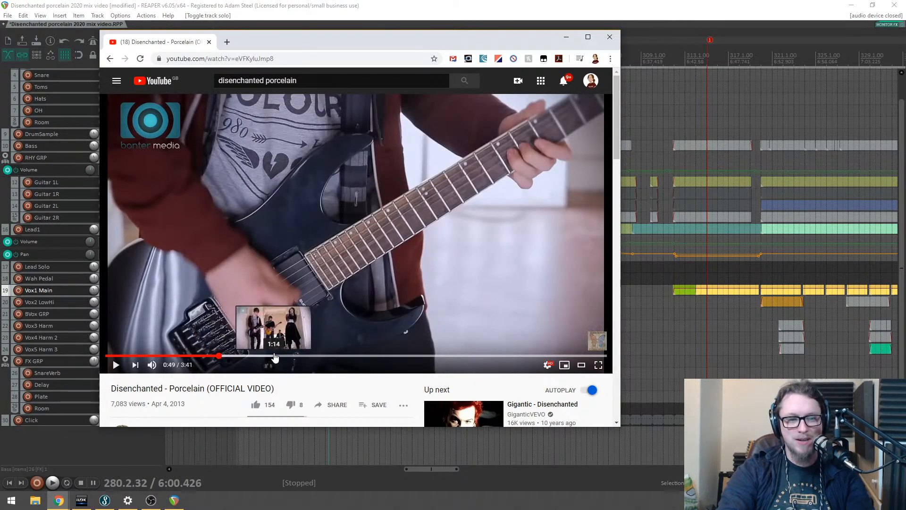
click(275, 356)
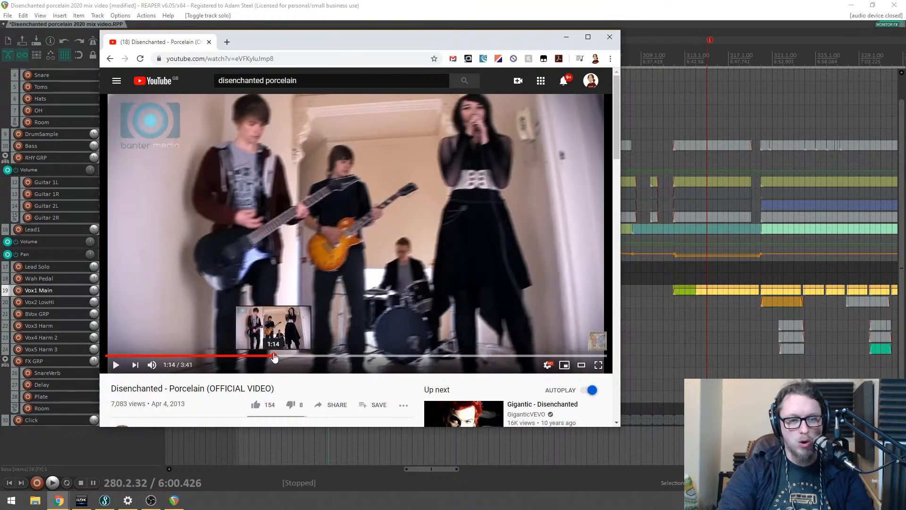
click(226, 357)
click(116, 370)
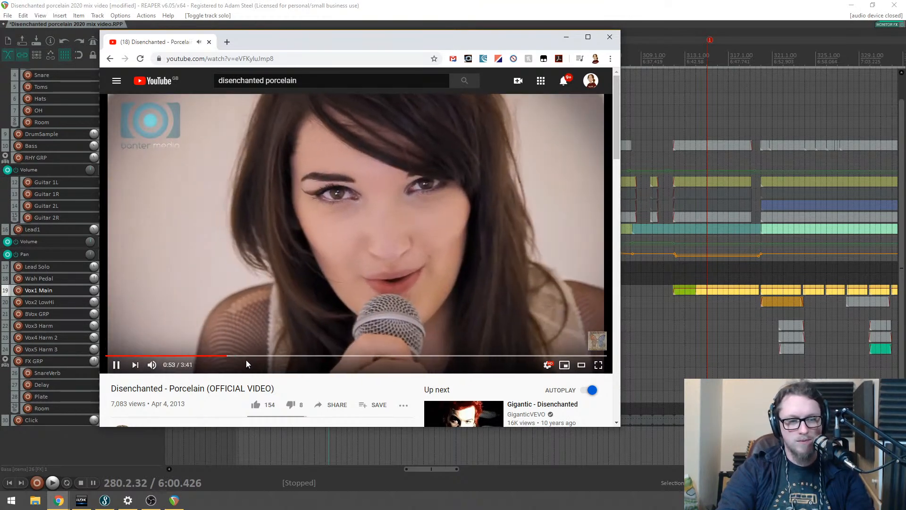
click(234, 357)
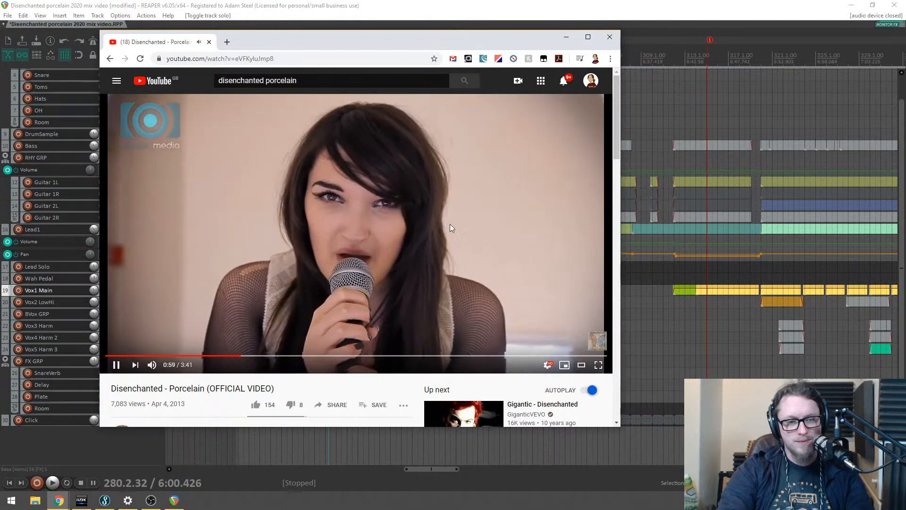
drag(511, 41, 525, 62)
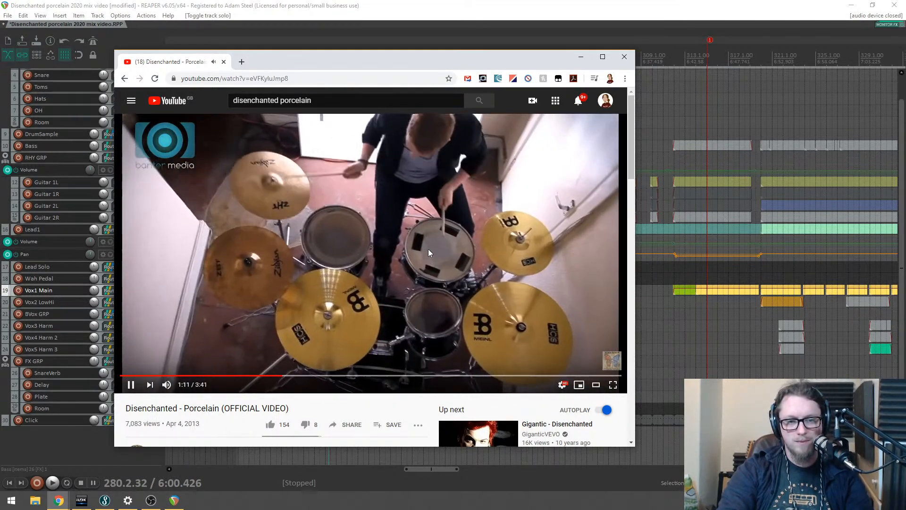
click(667, 46)
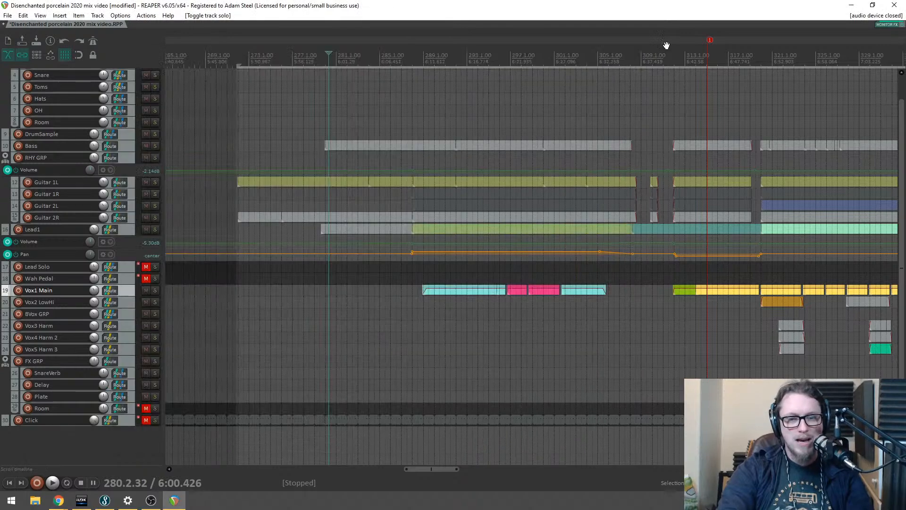
Step: Play the full mix from the end of bar 319, where the harmony vocal section begins, and stop playback
scroll(603, 123, down, 5)
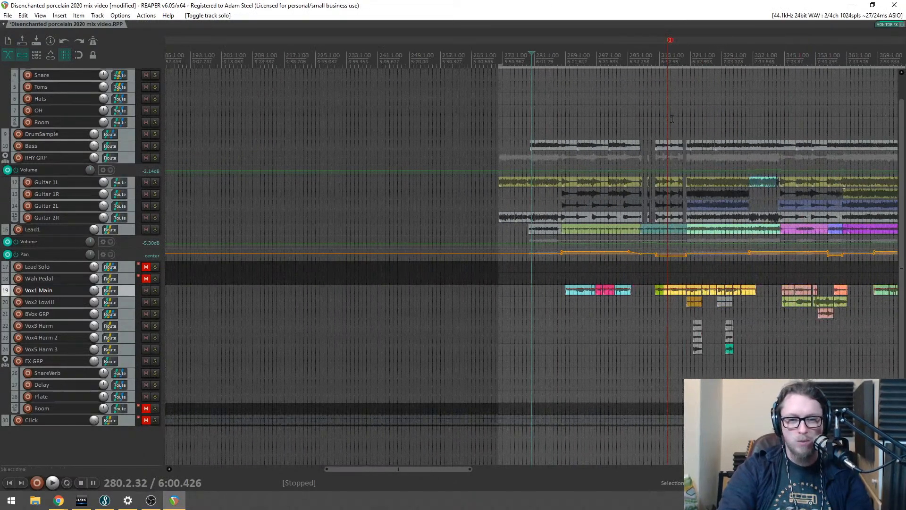
scroll(681, 47, up, 8)
click(491, 54)
scroll(462, 95, up, 2)
key(space)
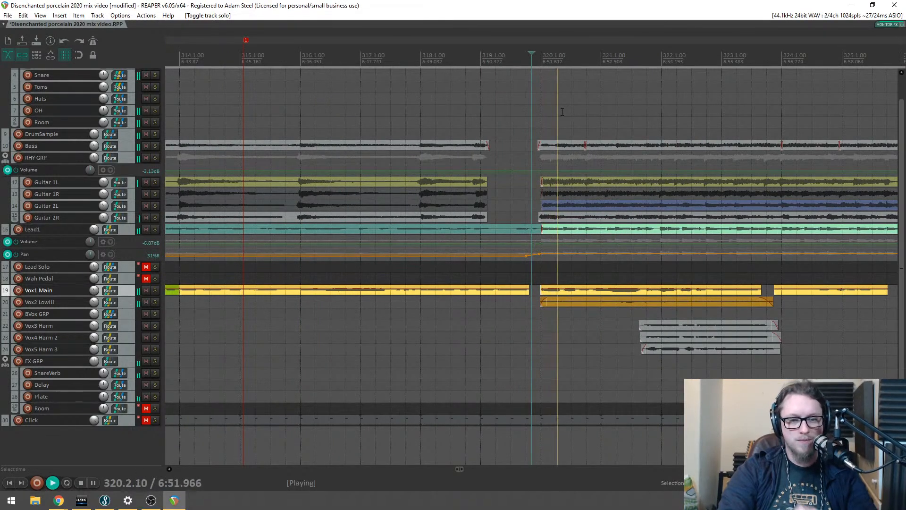
scroll(562, 111, down, 3)
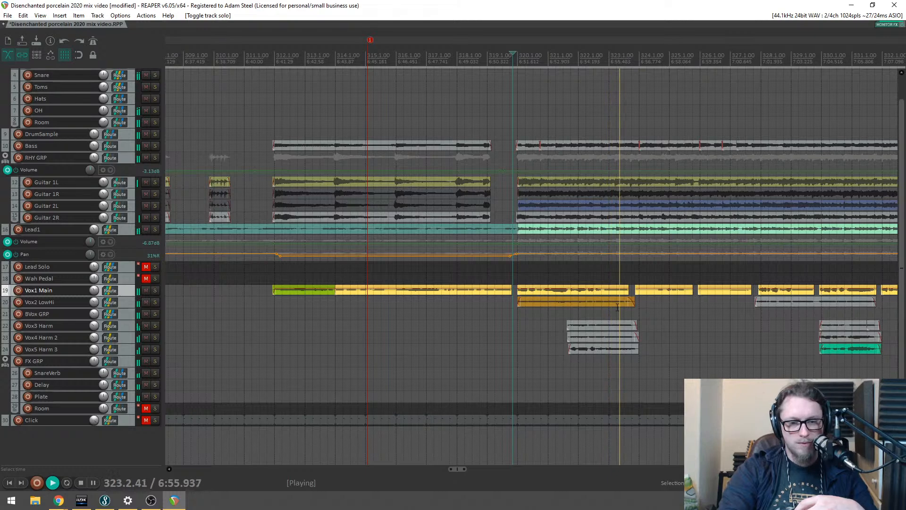
scroll(608, 308, down, 1)
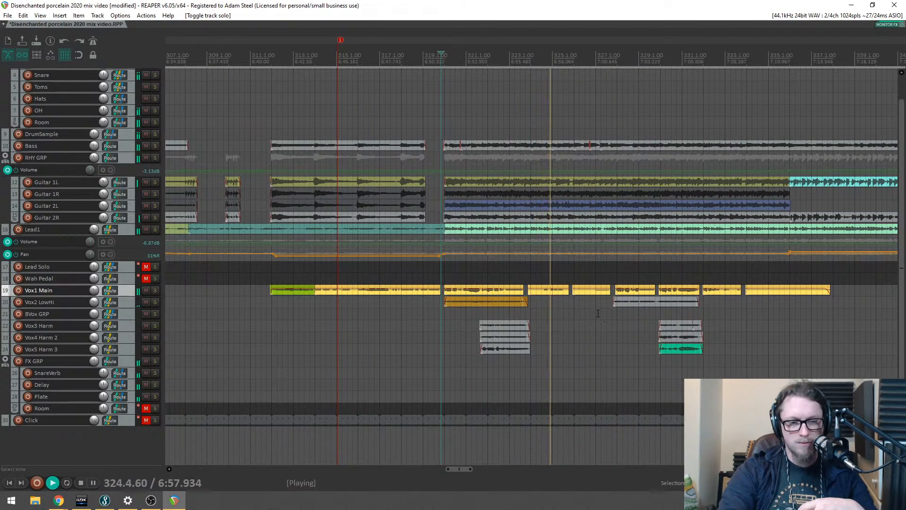
scroll(600, 310, down, 2)
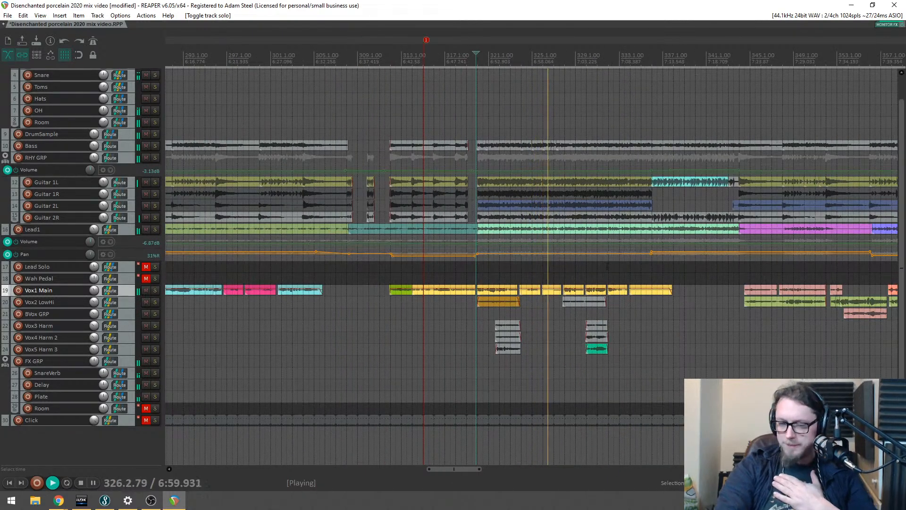
scroll(607, 271, up, 1)
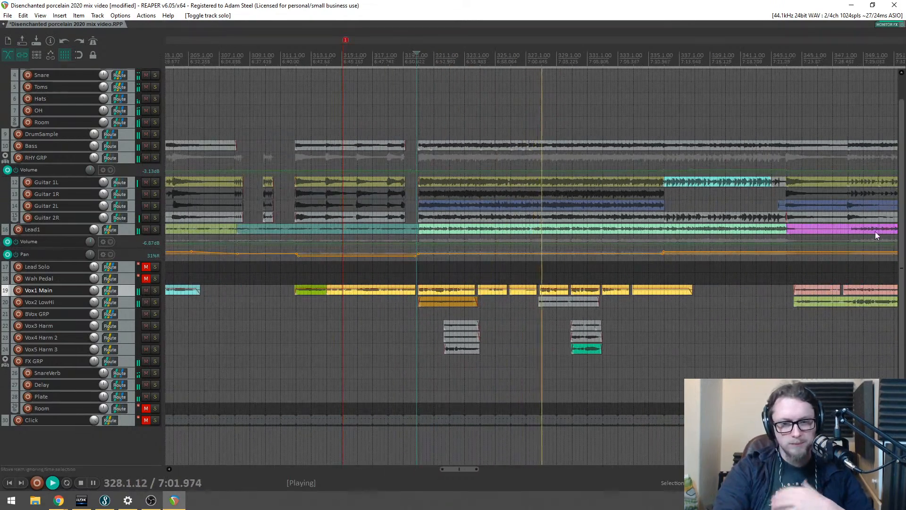
key(space)
Step: Solo the Drum GRP track and play the drums alone from the end of bar 319
scroll(500, 213, up, 3)
scroll(500, 213, down, 1)
scroll(499, 211, down, 3)
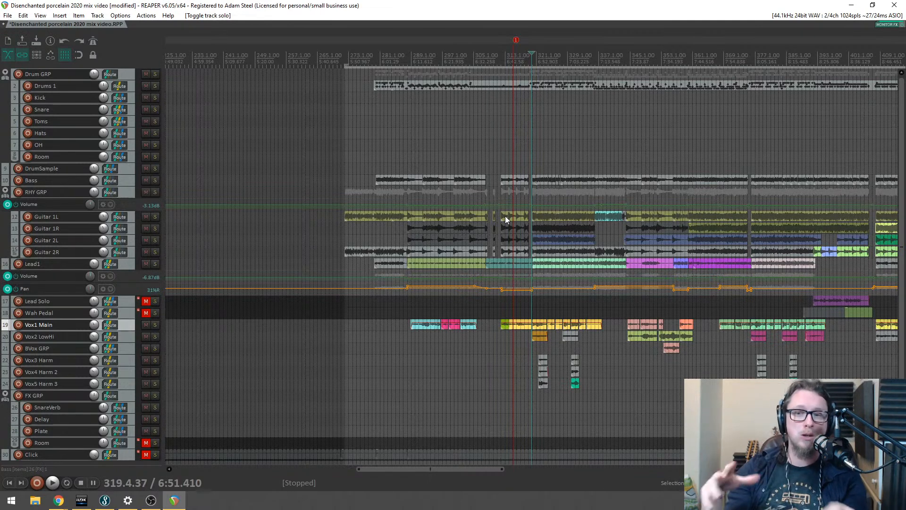
click(155, 74)
scroll(538, 72, up, 8)
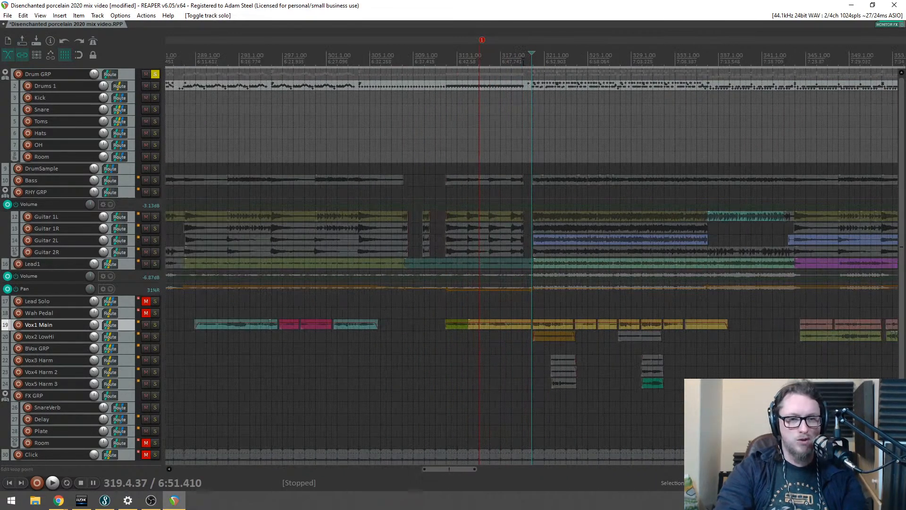
key(space)
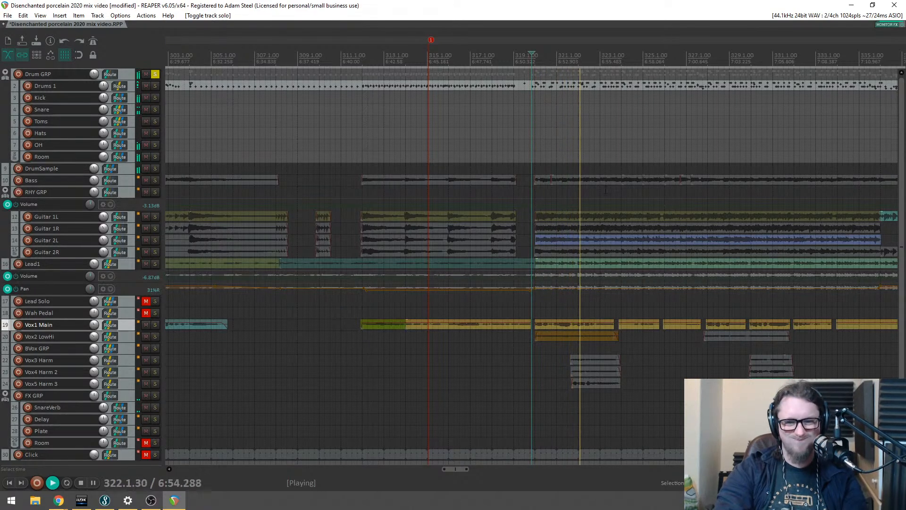
scroll(526, 138, up, 3)
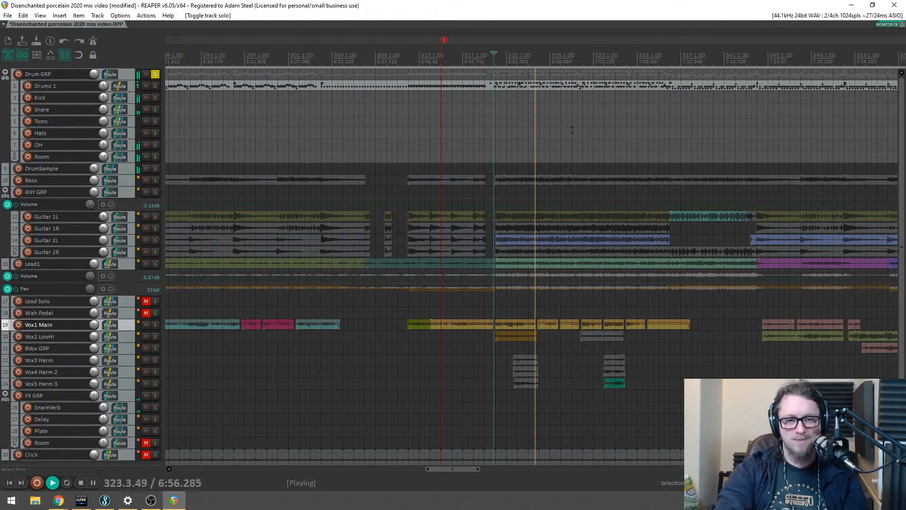
Step: Compare the soloed drums from the end of bar 319 with the DrumSample track muted and unmuted
key(space)
click(146, 169)
key(space)
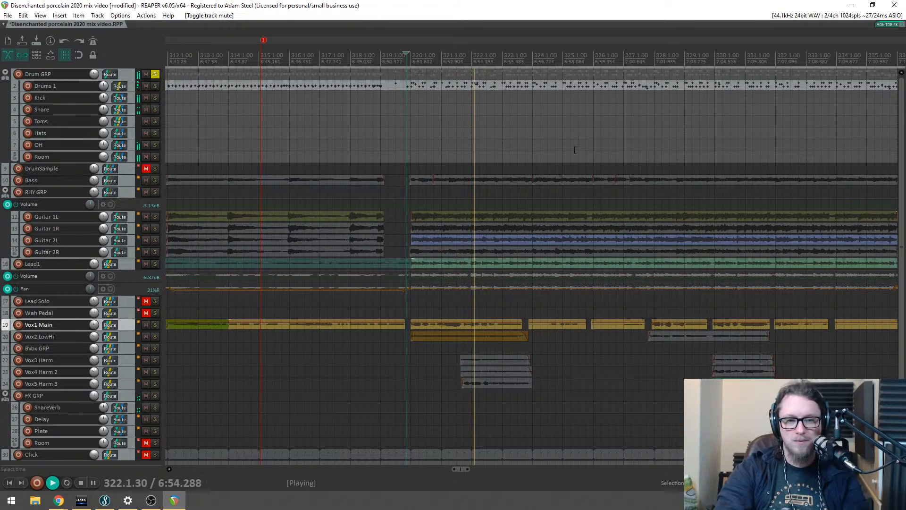
click(145, 169)
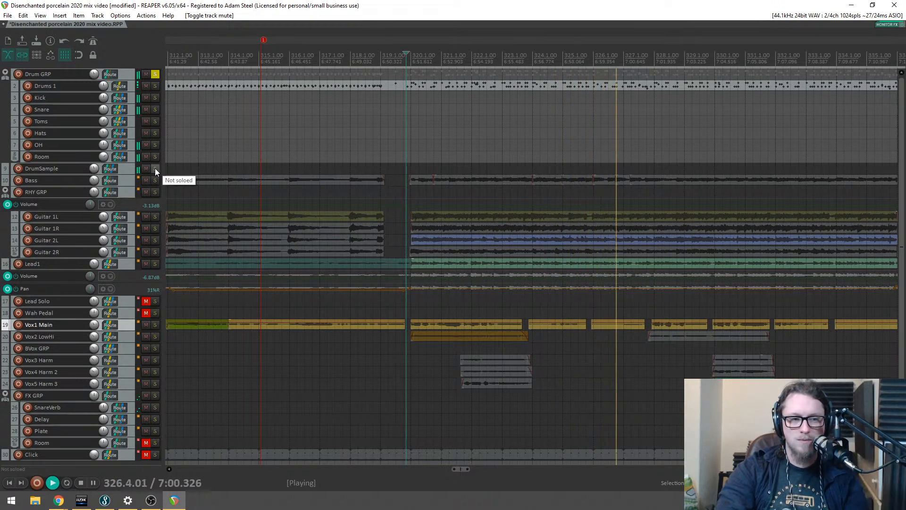
Step: Audition the DrumSample, Kick and Snare tracks through their solos, return to the full mix, and stop playback
click(154, 169)
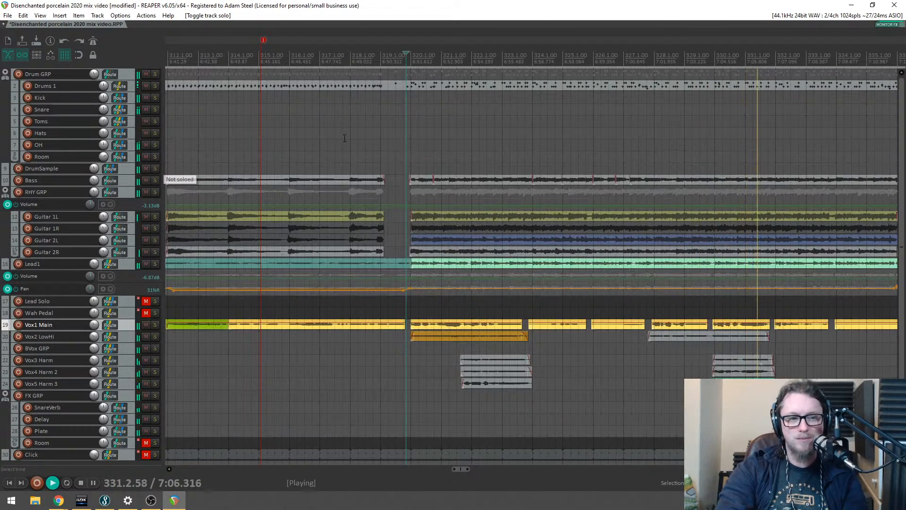
scroll(218, 167, down, 2)
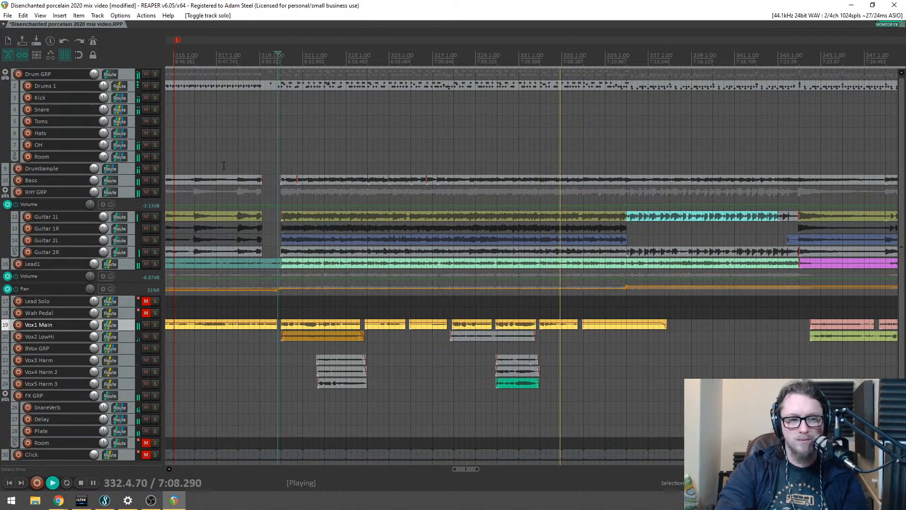
click(155, 109)
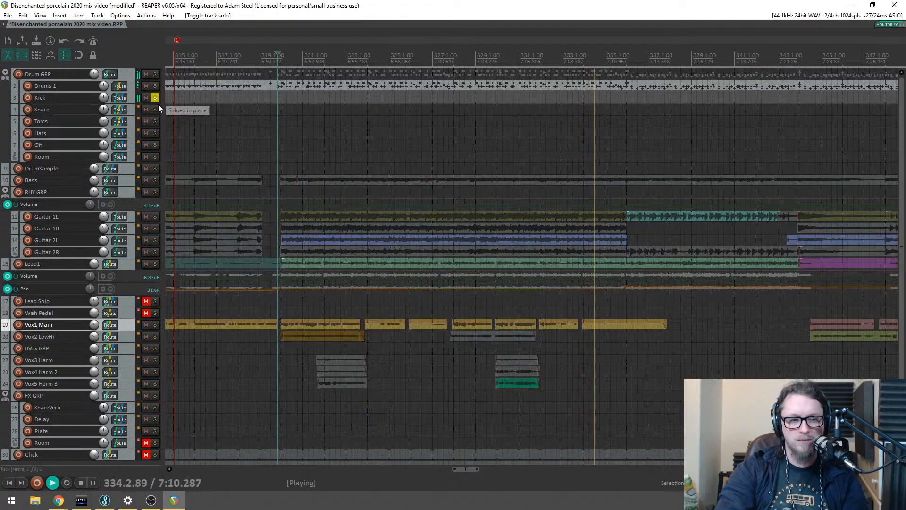
click(156, 110)
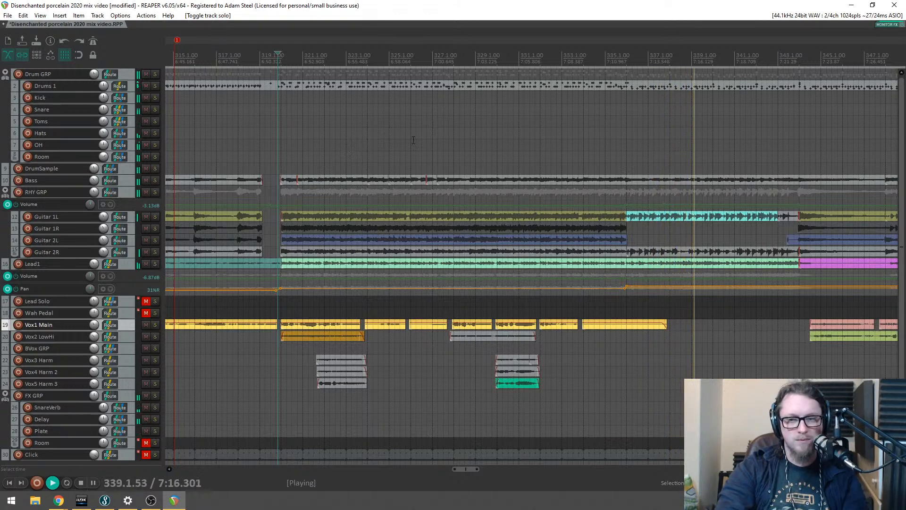
scroll(362, 148, down, 3)
key(space)
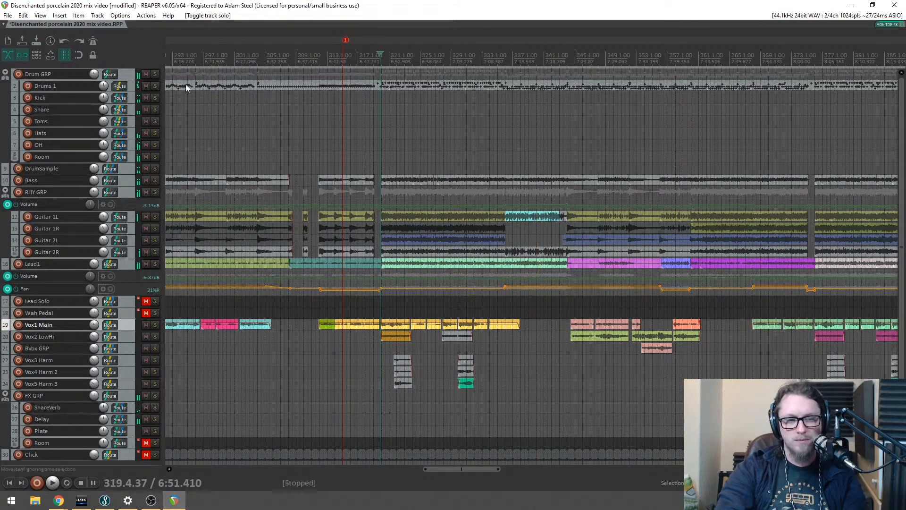
Step: Mute the Lead1 track and all the vocal tracks from Vox1 Main down to Vox5 Harm 3
scroll(607, 150, down, 4)
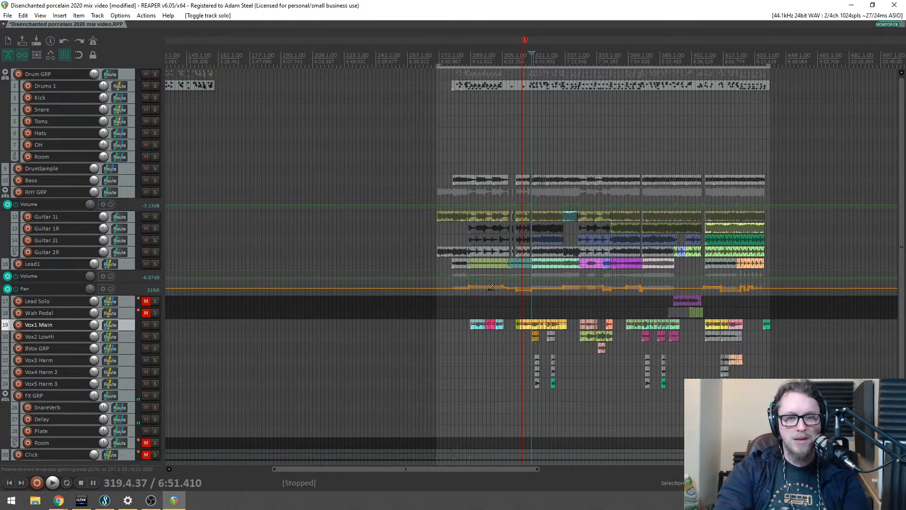
scroll(499, 325, down, 1)
scroll(712, 189, up, 1)
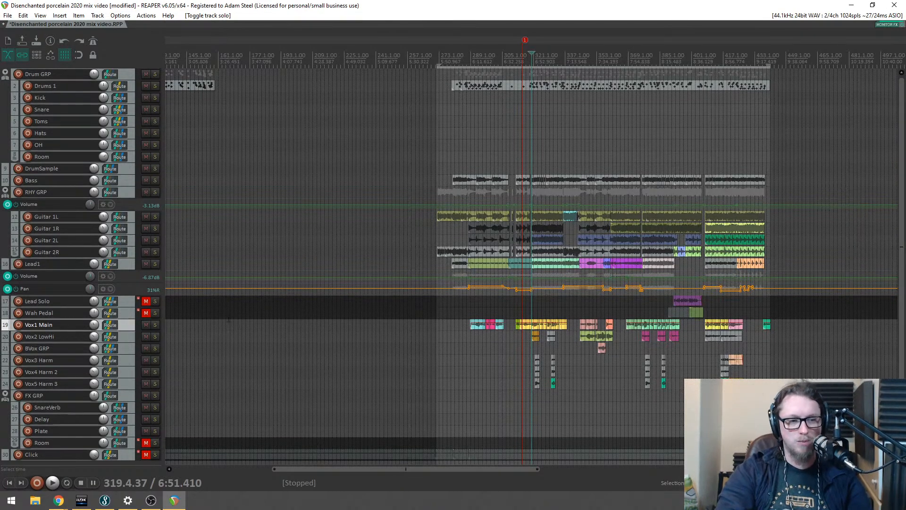
click(146, 263)
scroll(367, 344, up, 3)
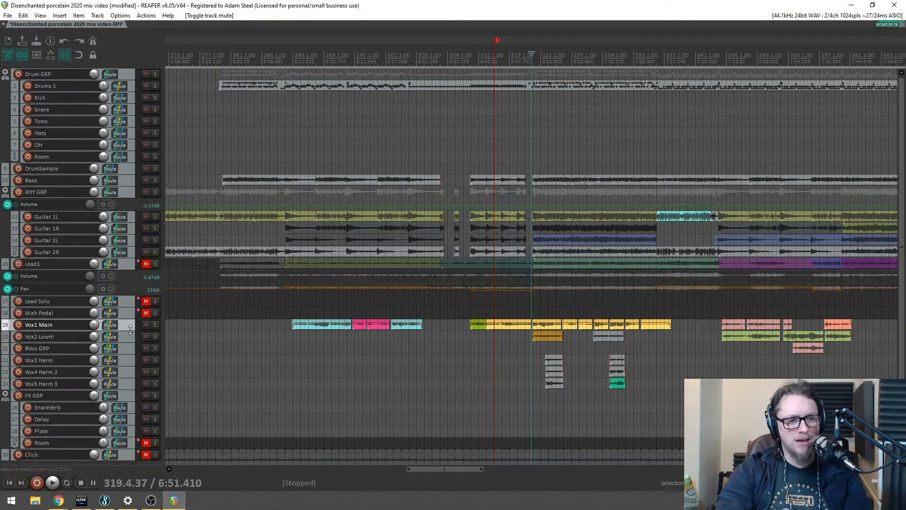
drag(146, 326, 152, 383)
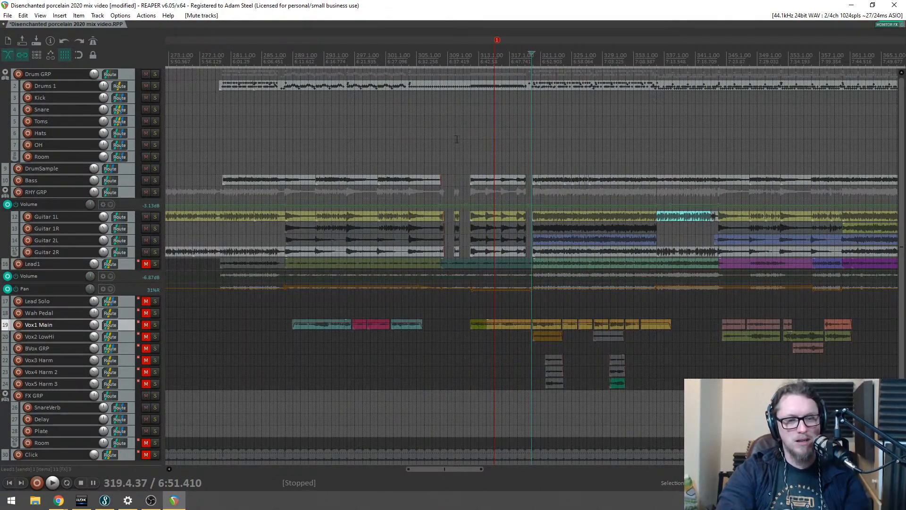
Step: Play the mix without lead guitar and vocals from the end of bar 319
scroll(561, 81, up, 5)
key(space)
scroll(582, 239, down, 2)
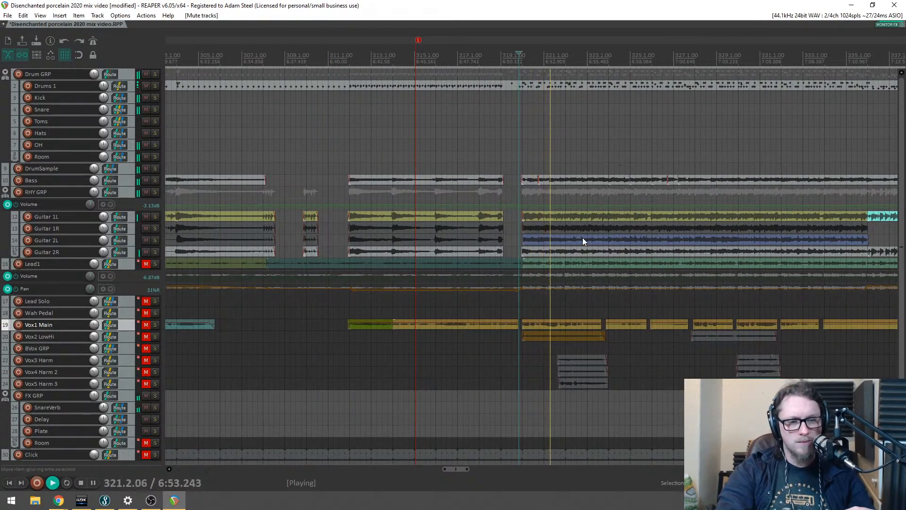
scroll(582, 239, down, 2)
scroll(589, 228, up, 4)
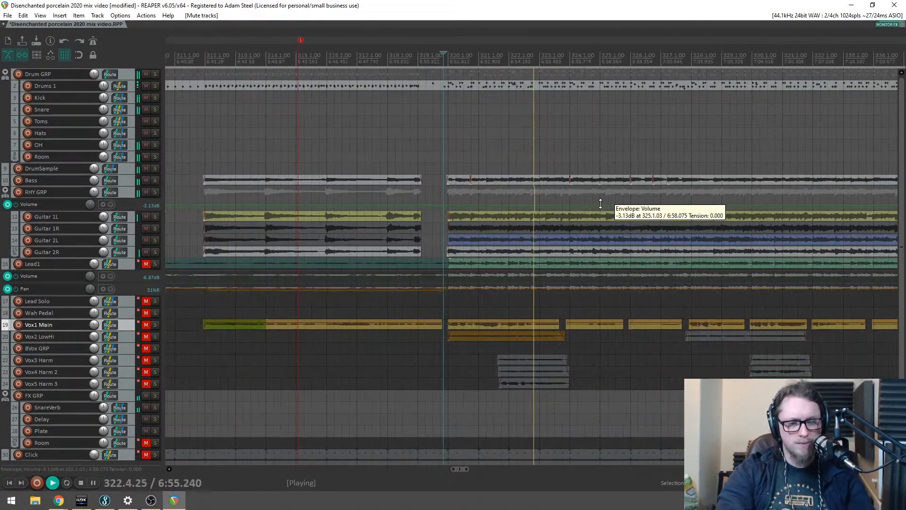
scroll(615, 227, down, 3)
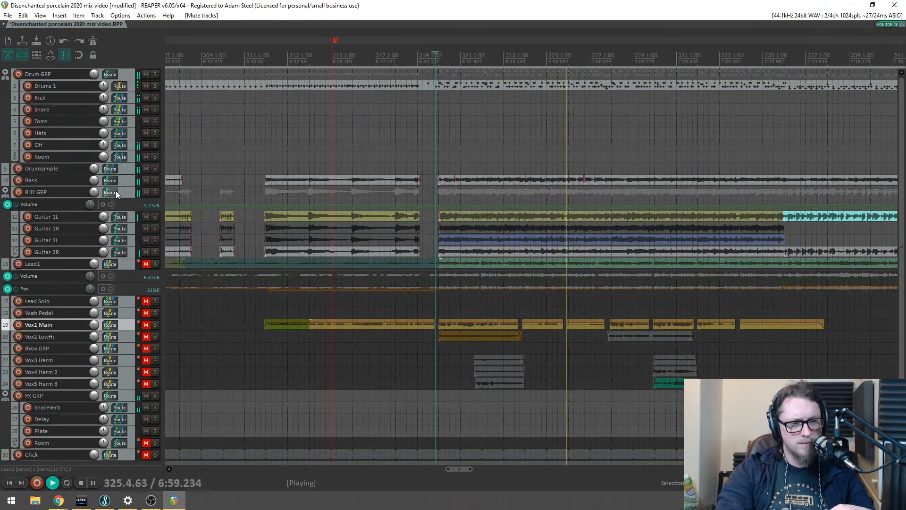
Step: Open RHY GRP's Virtual Mix Rack from the mixer, set the FG-N's lower midrange band gain to +1.10 dB, and stop playback
click(130, 190)
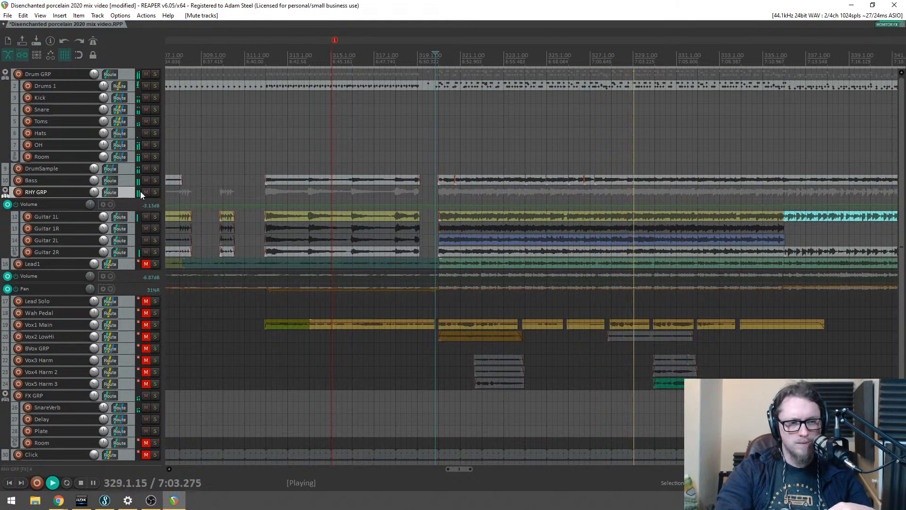
key(ctrl+m)
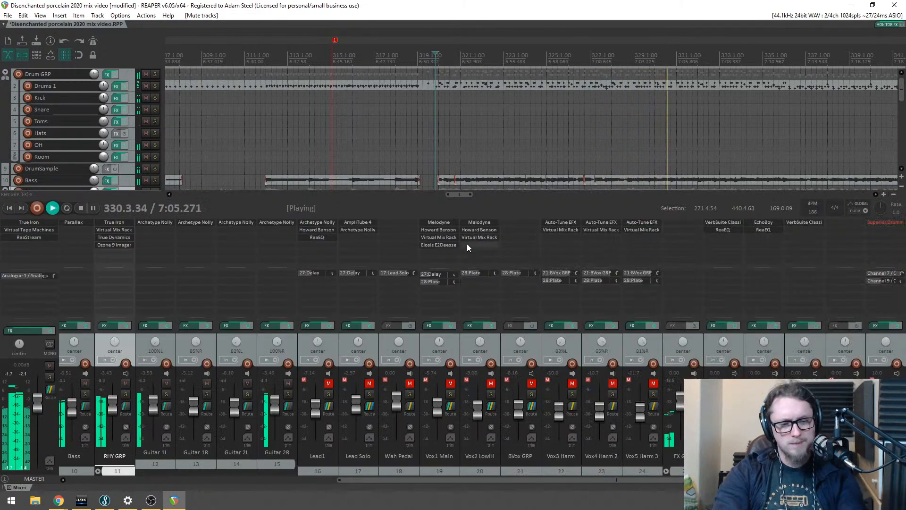
drag(384, 480, 231, 457)
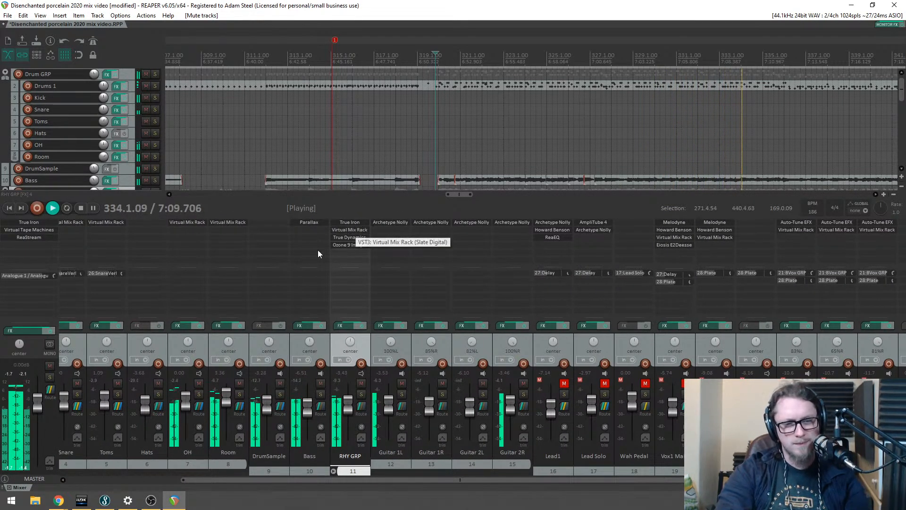
click(356, 230)
drag(385, 277, 379, 272)
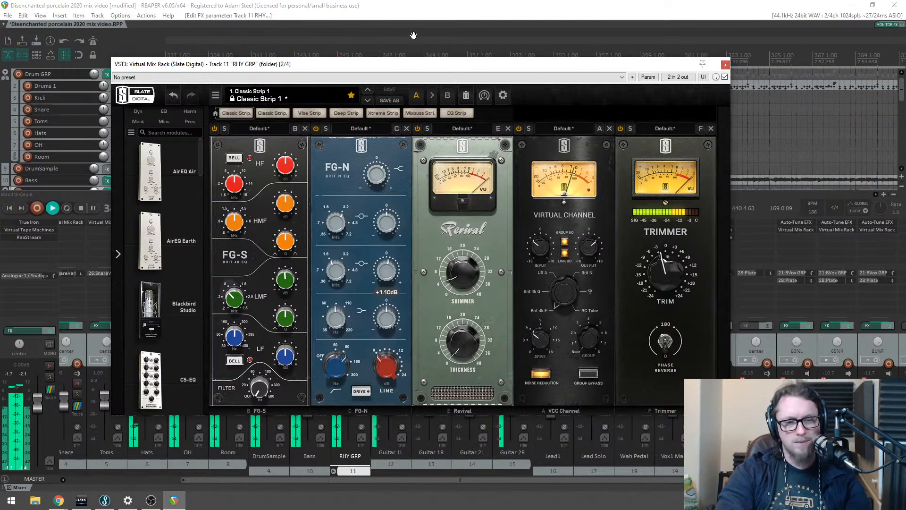
drag(413, 69, 395, 83)
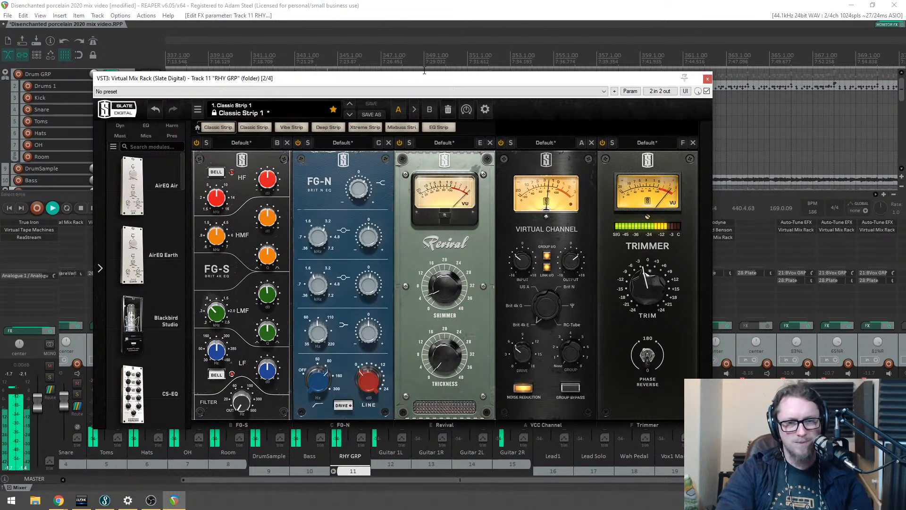
key(space)
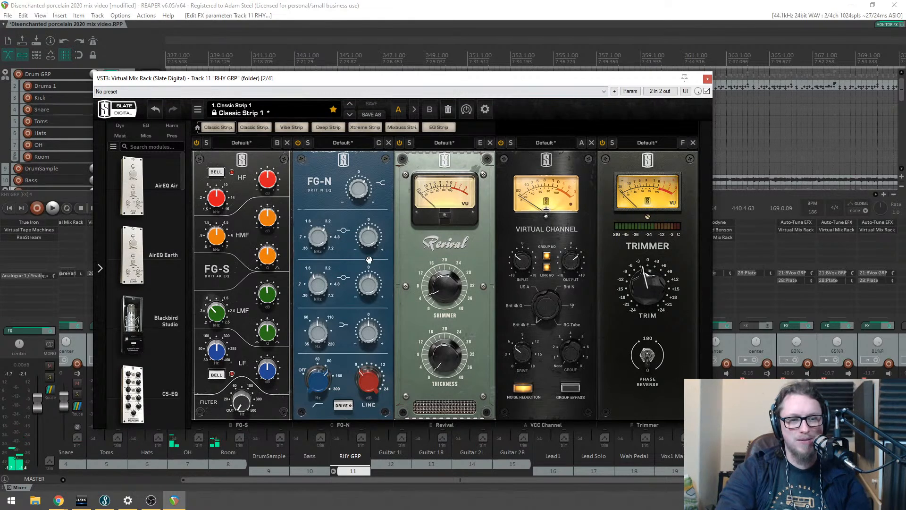
Step: Replay the mix without vocals from the end of bar 319 with Virtual Mix Rack open, stop, and close the plugin
drag(494, 81, 510, 92)
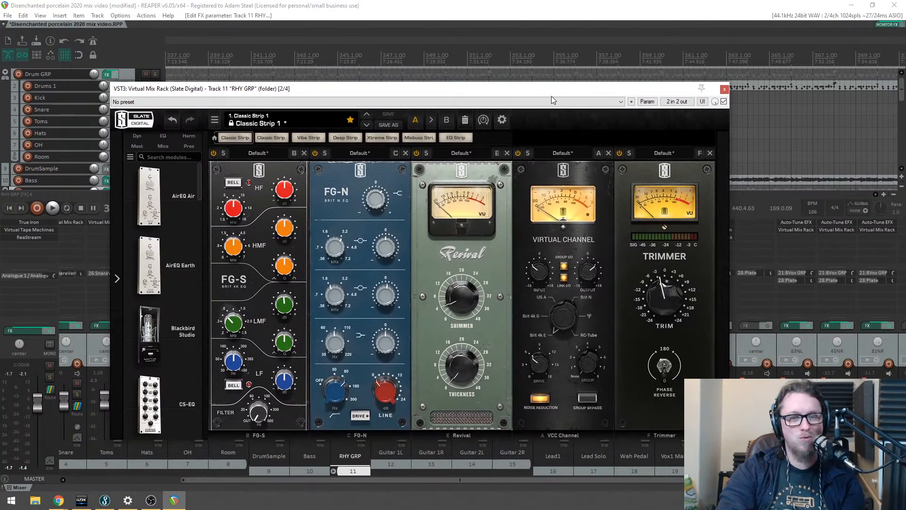
key(space)
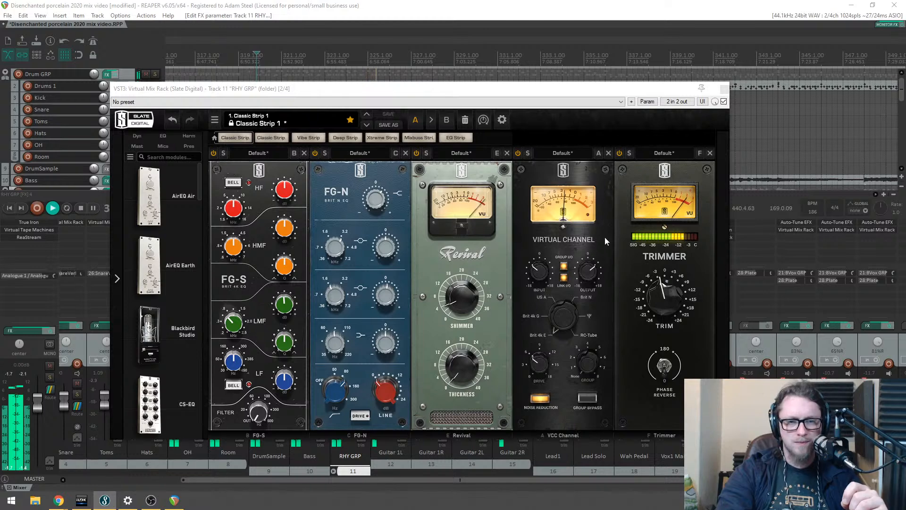
click(609, 92)
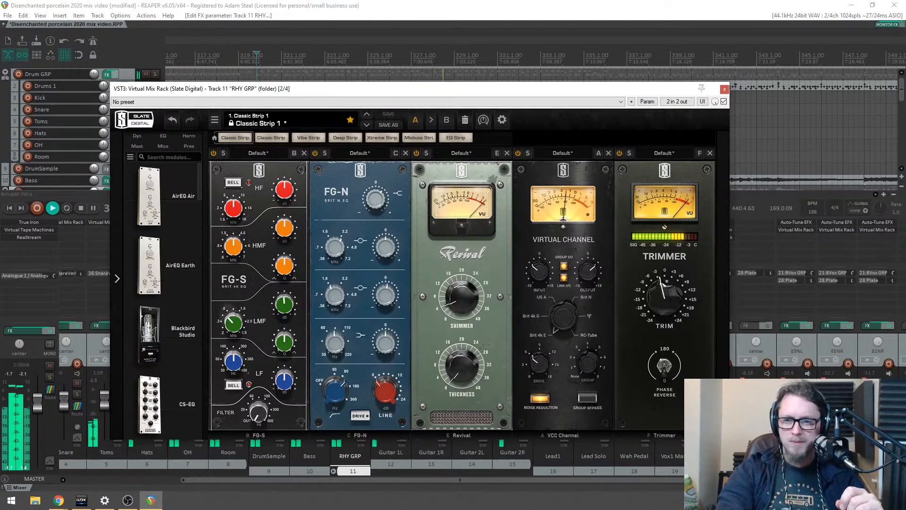
key(alt+Tab)
click(547, 93)
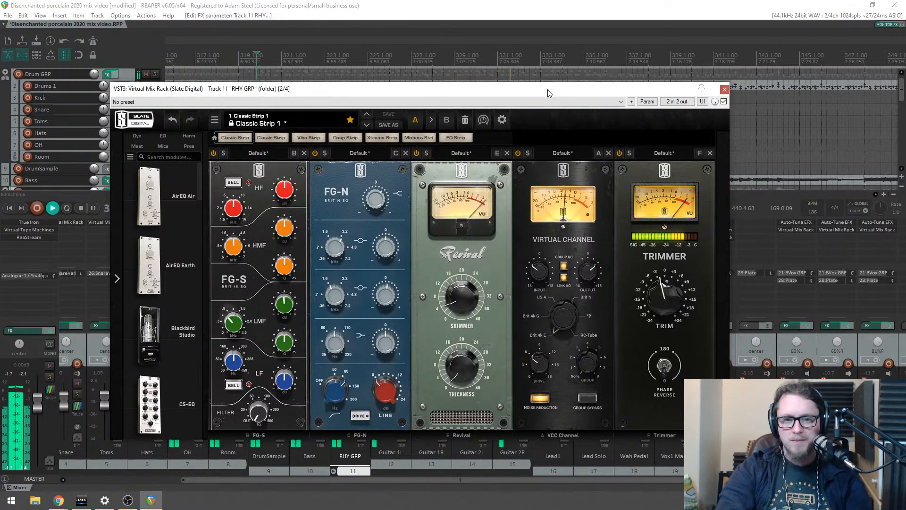
key(space)
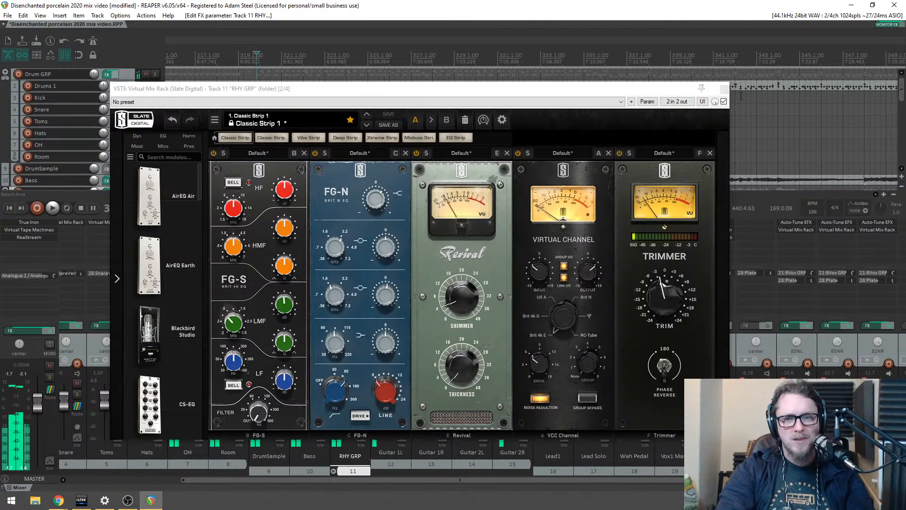
click(724, 90)
scroll(643, 134, down, 4)
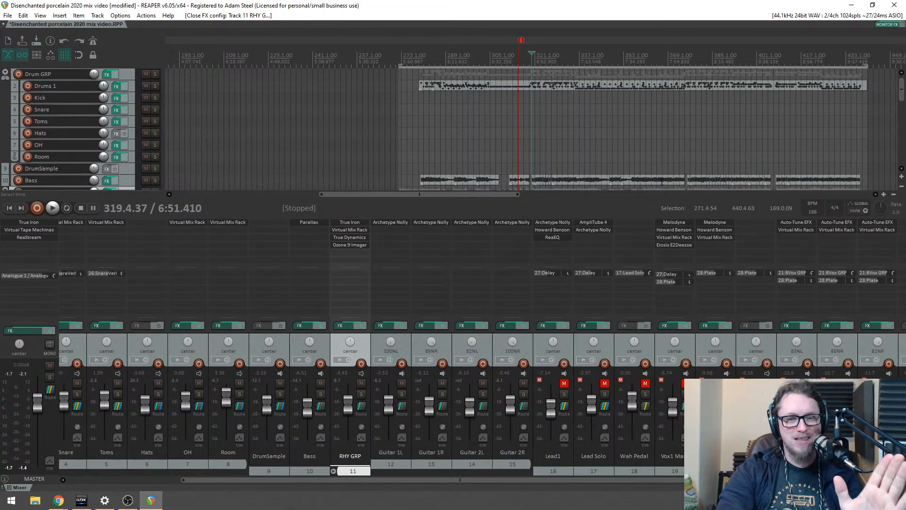
scroll(655, 146, down, 1)
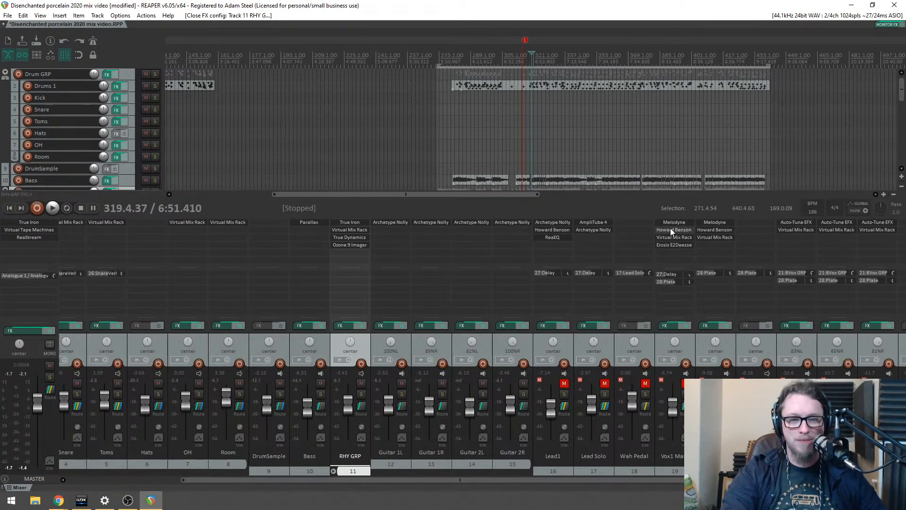
Step: Open EchoBoy on the Delay track, look through its echo styles without choosing a different one, and close the plugin
click(473, 481)
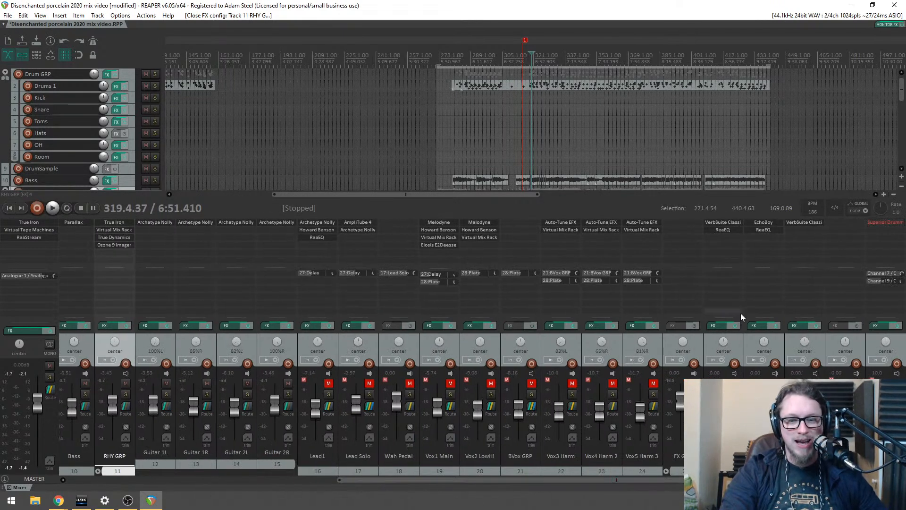
click(769, 223)
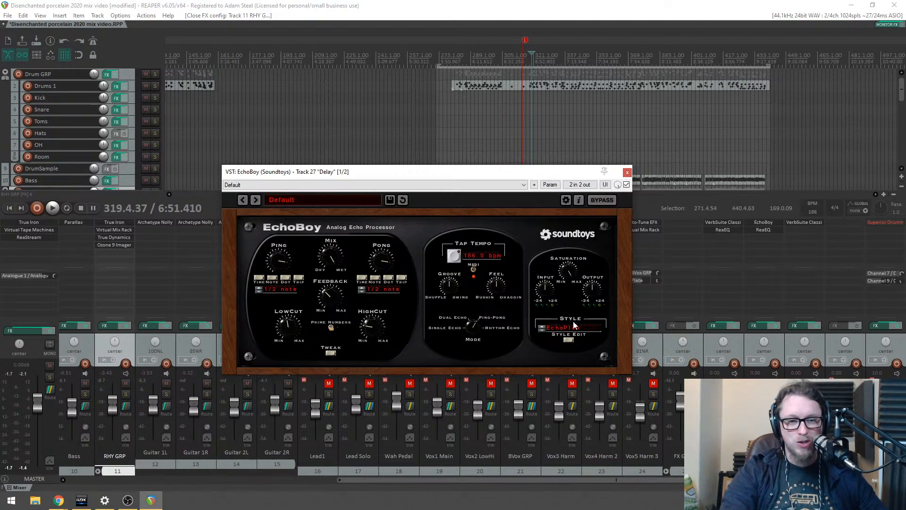
click(558, 329)
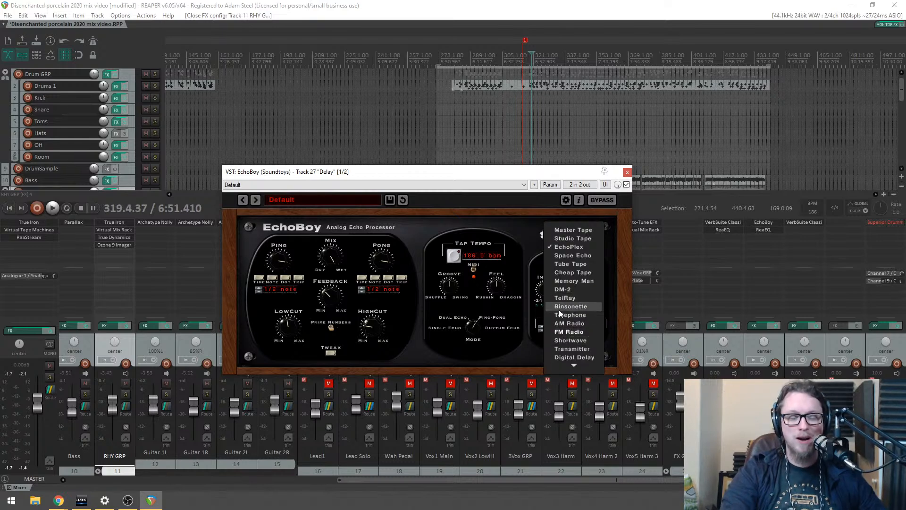
click(528, 359)
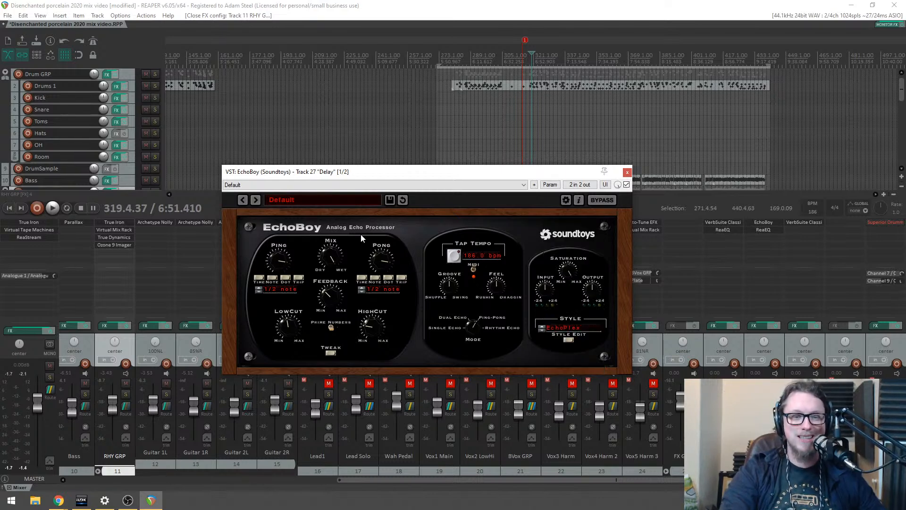
click(627, 172)
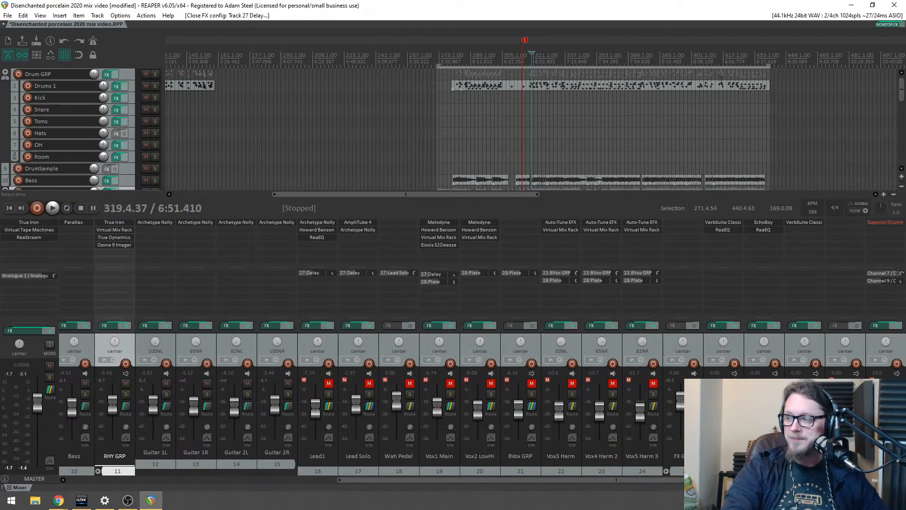
Step: Switch to the browser and back to REAPER, and place the edit cursor at bar 279, where the drum part begins
key(alt+Tab)
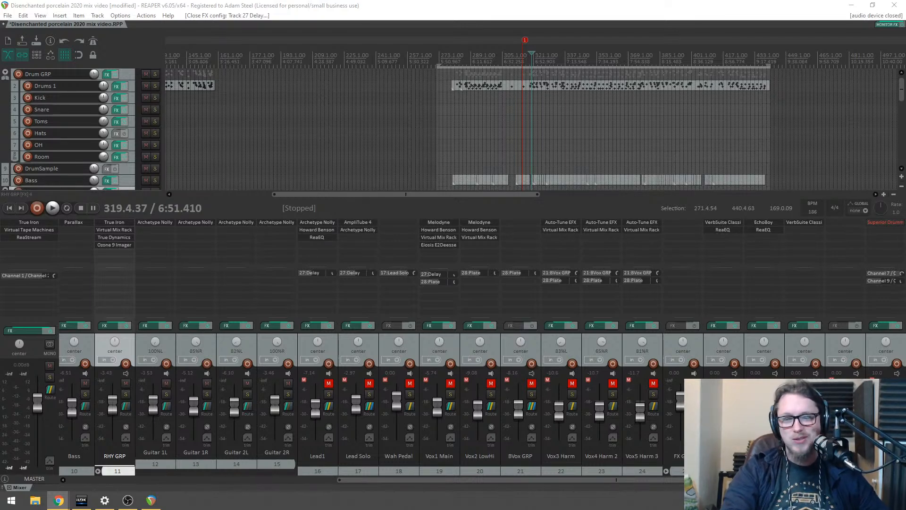
click(452, 53)
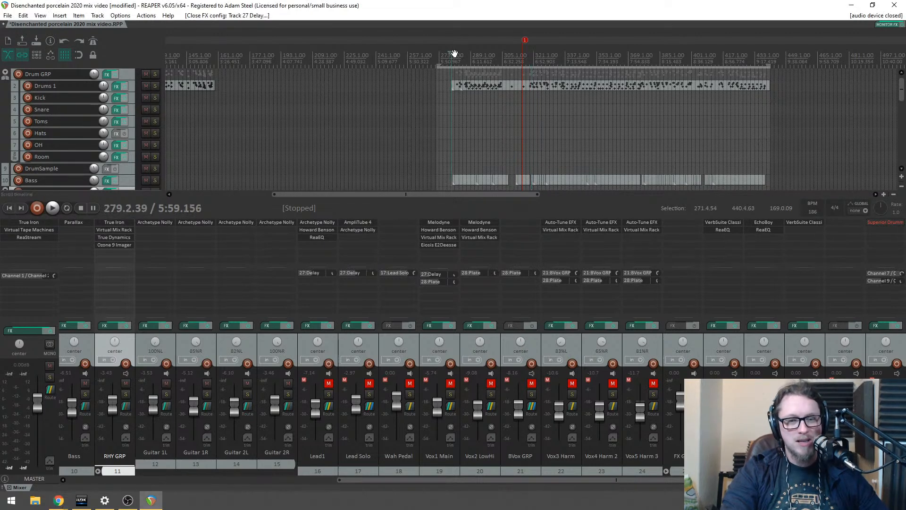
scroll(455, 65, up, 6)
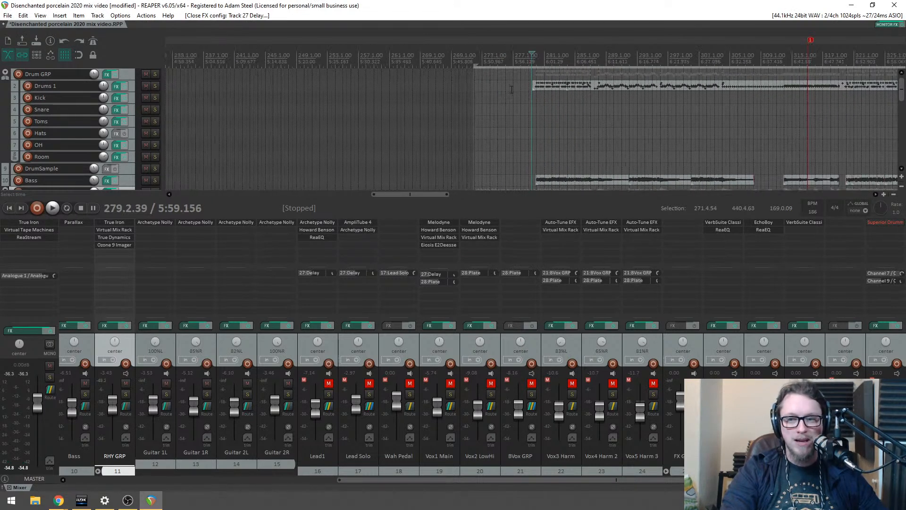
Step: Solo the Delay track, start playback from bar 304, and clear the mutes on the lead and vocal tracks
scroll(561, 99, down, 1)
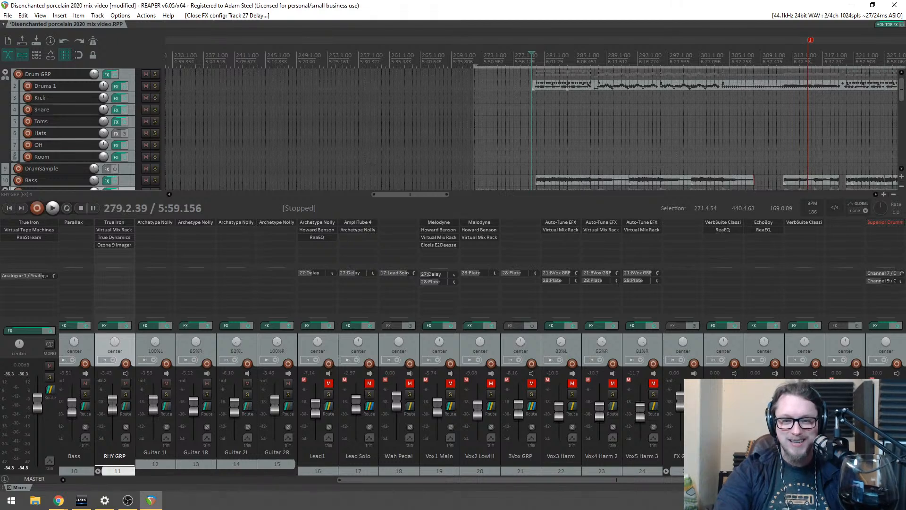
click(856, 394)
click(724, 60)
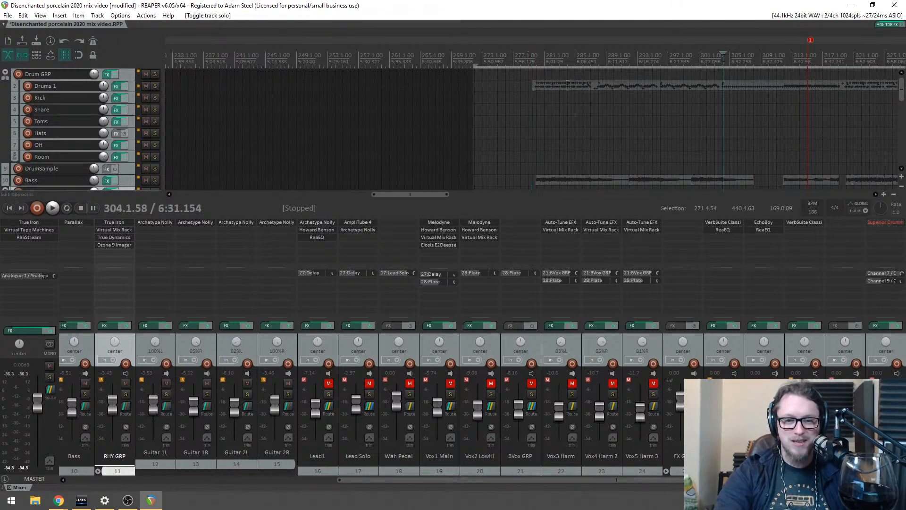
key(space)
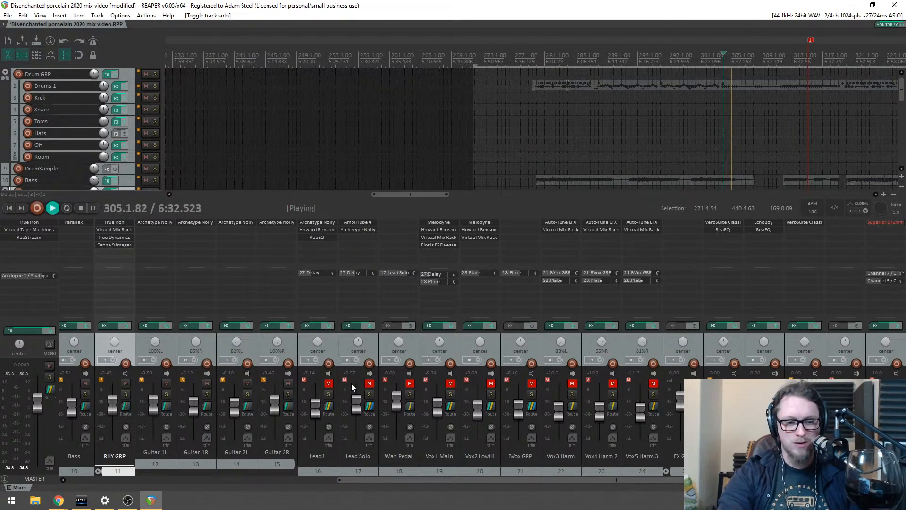
ctrl+click(654, 382)
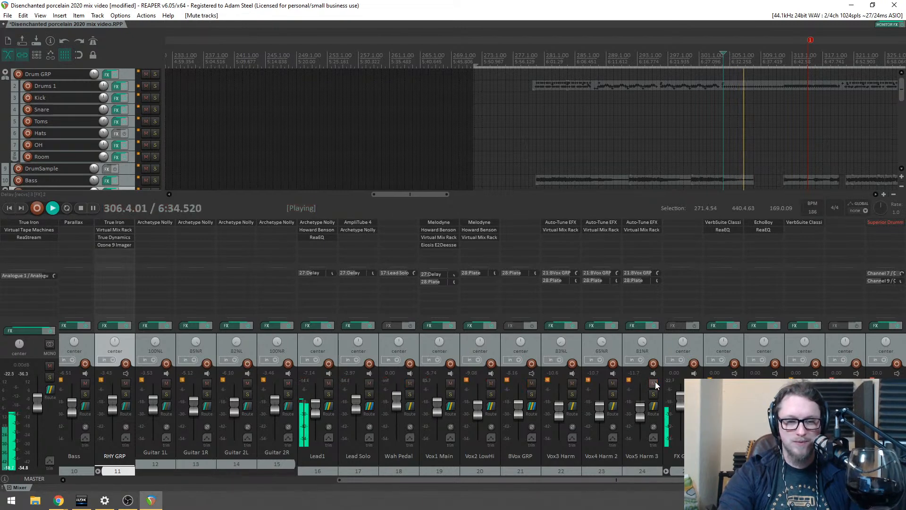
Step: Open EchoBoy on the Delay track and set its echo style to TelRay
click(763, 222)
click(558, 329)
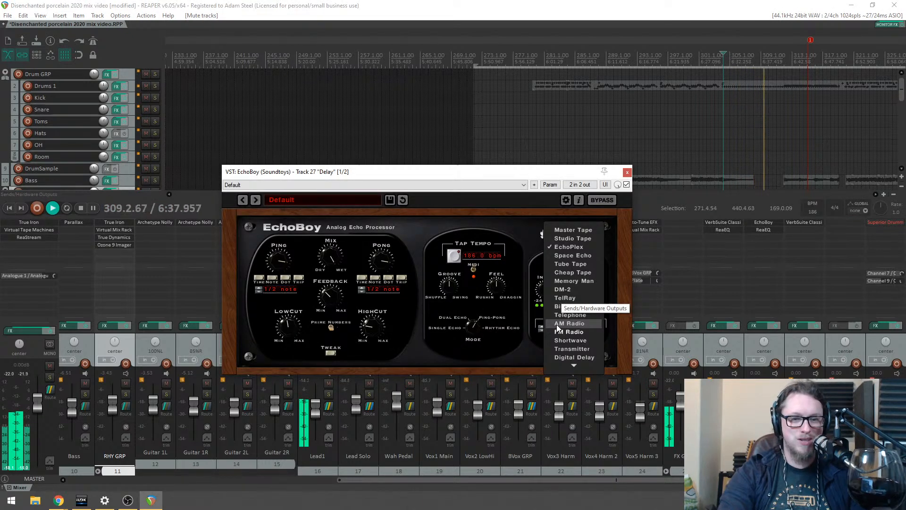
click(564, 295)
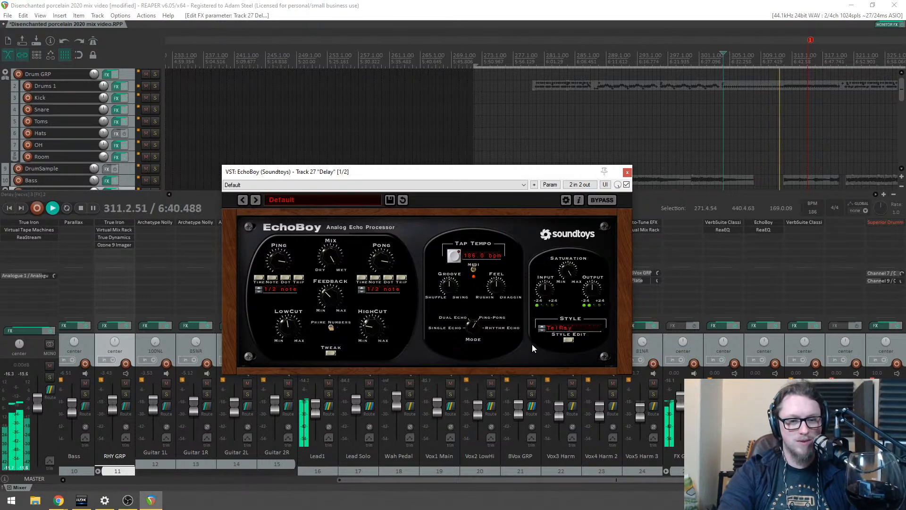
Step: Turn down EchoBoy's HighCut while listening to the delay, and stop playback
drag(502, 178, 495, 164)
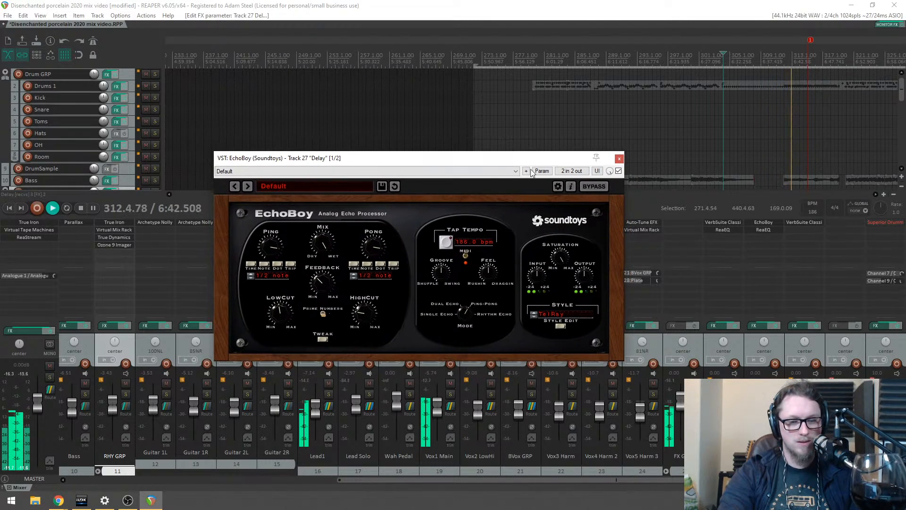
drag(364, 316, 369, 350)
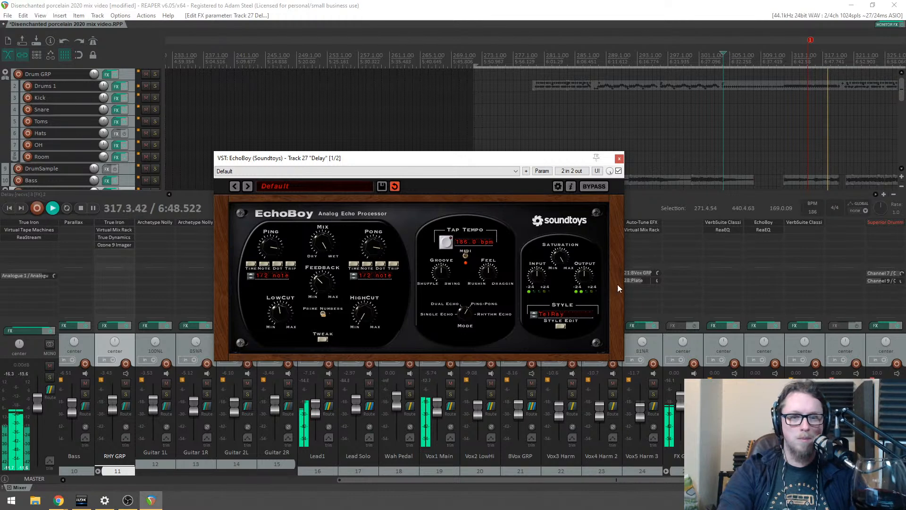
key(space)
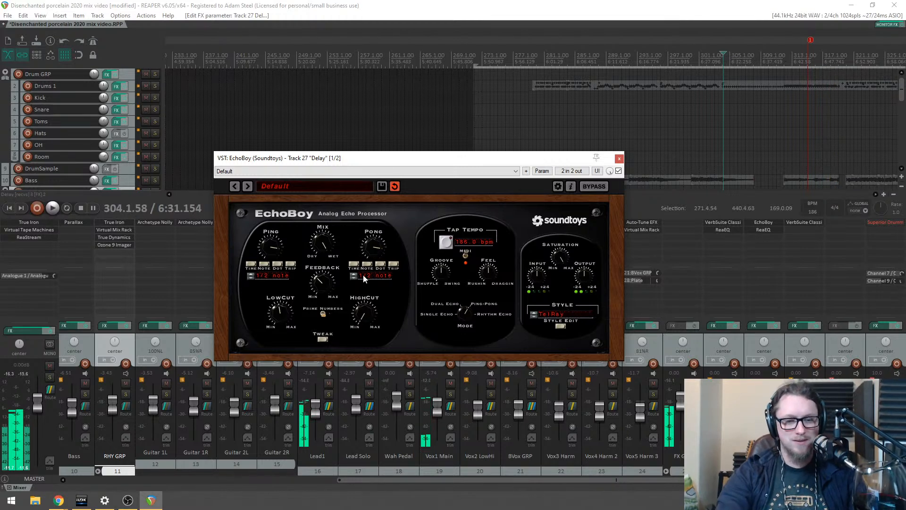
Step: Solo Lead1 along with the delay, replay from bar 304, and slightly lower EchoBoy's feedback
click(329, 393)
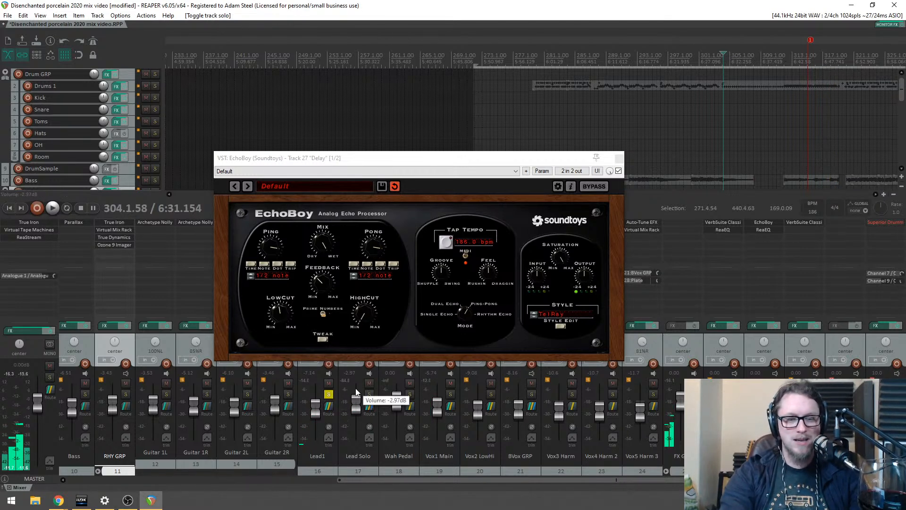
key(space)
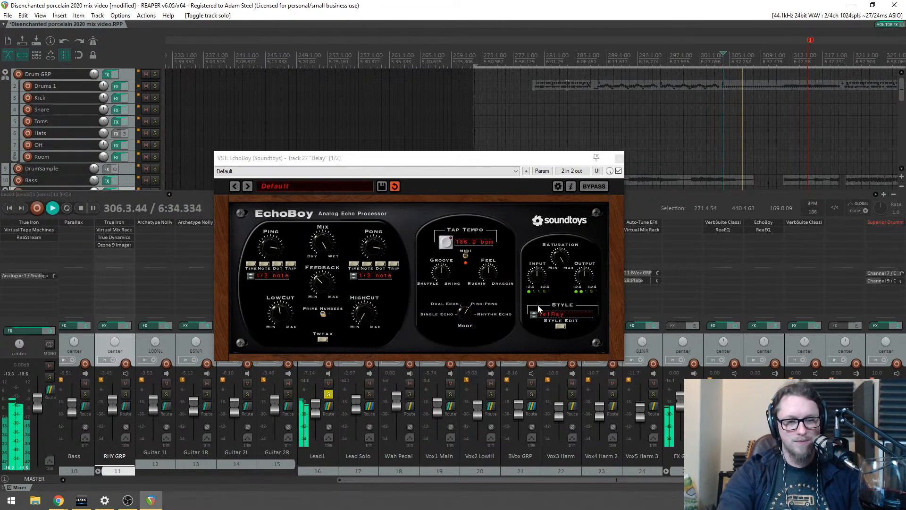
drag(475, 158, 592, 100)
drag(461, 215, 462, 224)
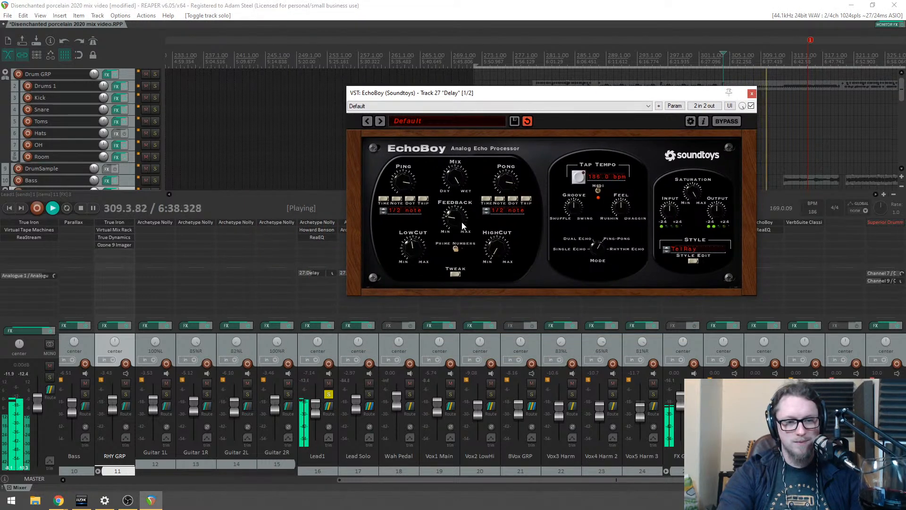
Step: Adjust Lead1's send to the Delay track to -28.1 dB while replaying the section, close EchoBoy, and unsolo Lead1
drag(333, 273, 327, 271)
key(space)
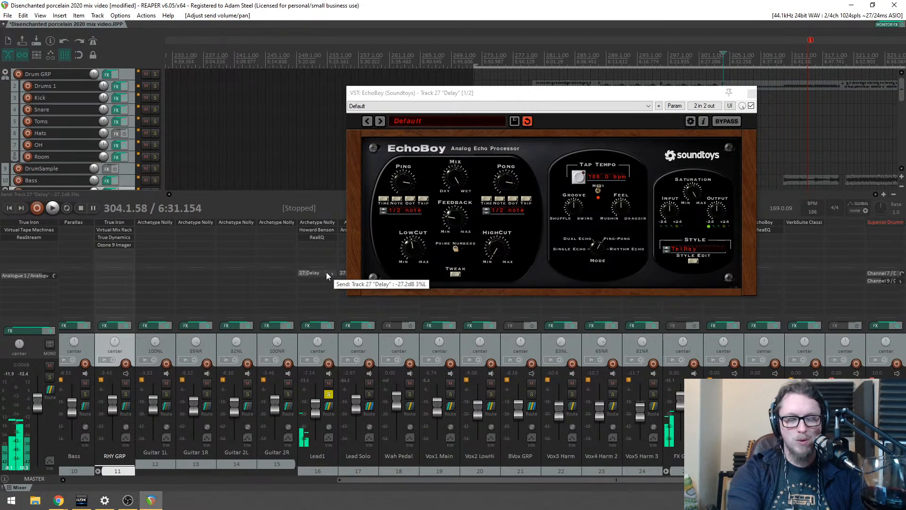
key(space)
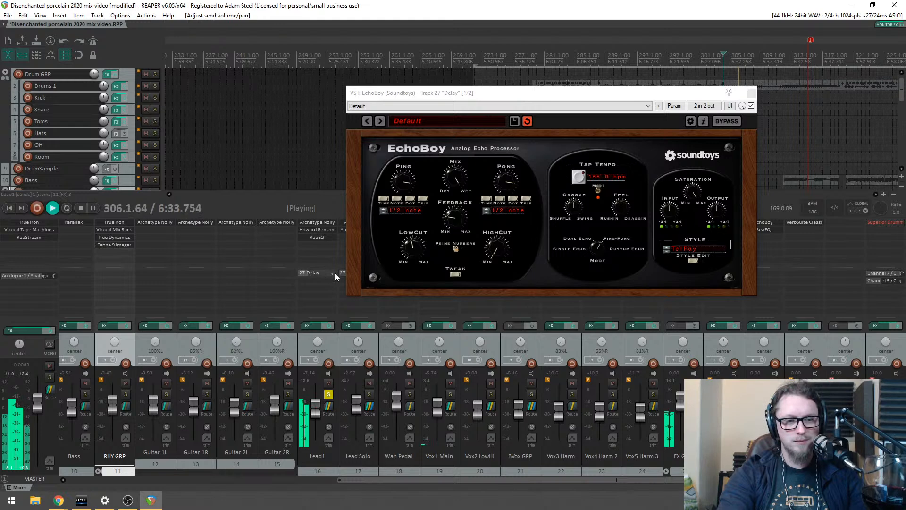
click(335, 273)
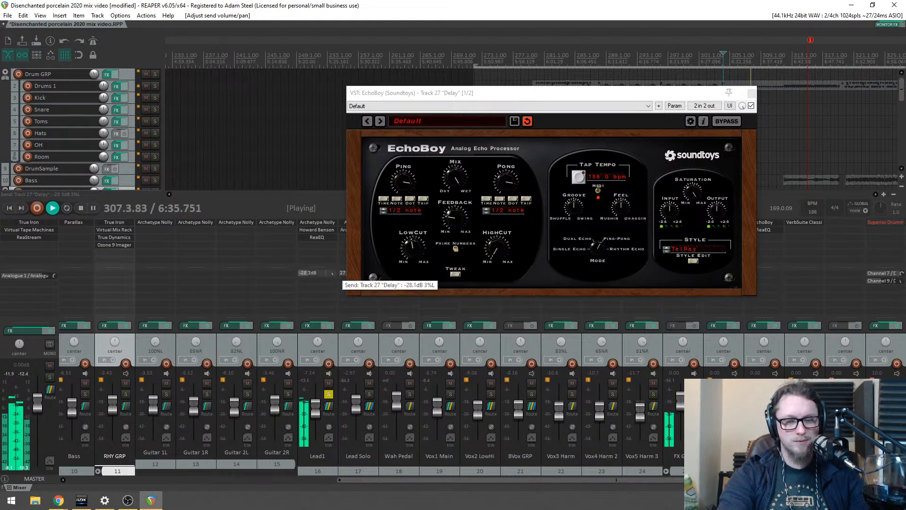
key(space)
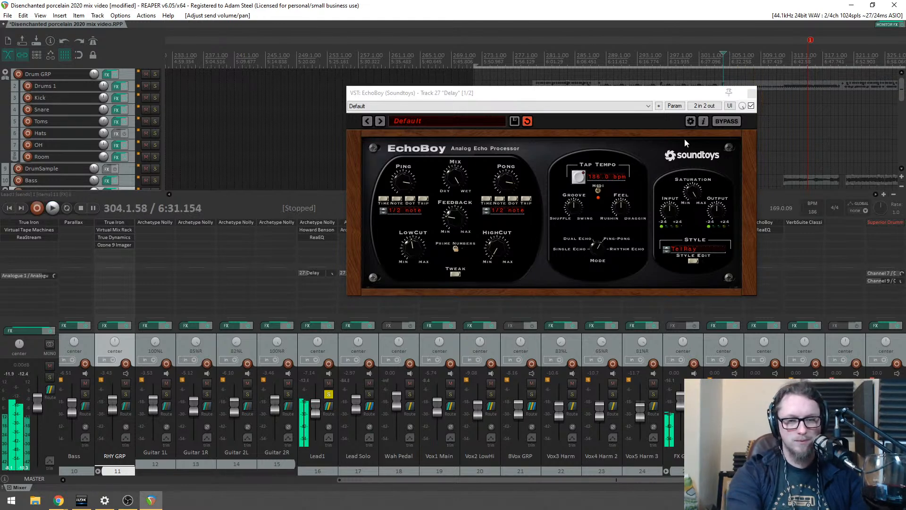
click(752, 92)
click(329, 395)
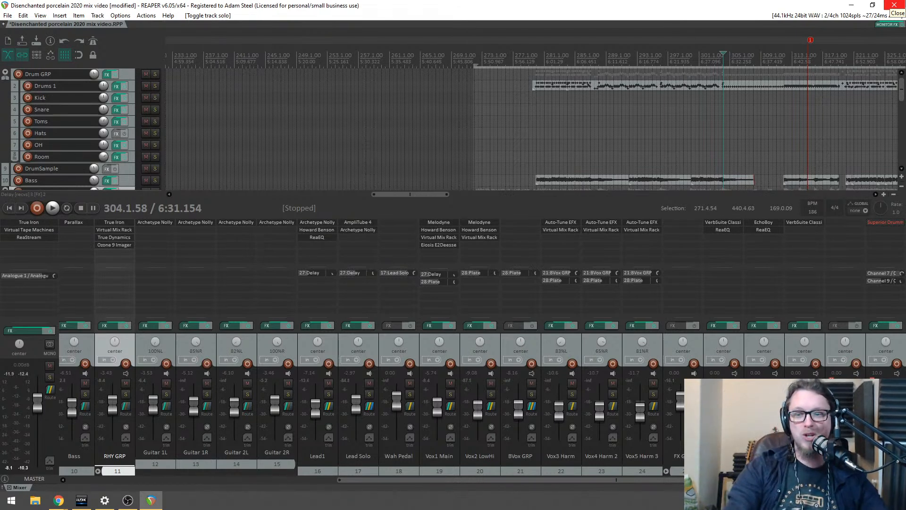
key(alt+Tab)
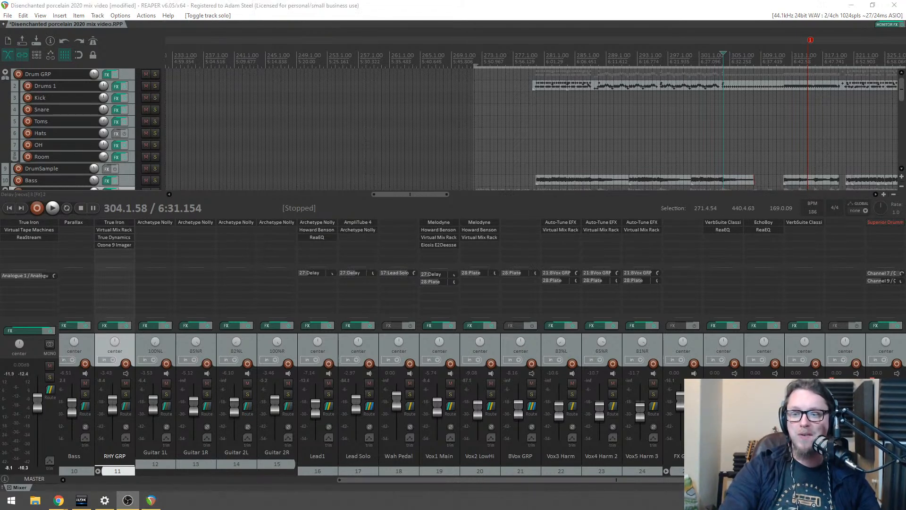
key(alt+Tab)
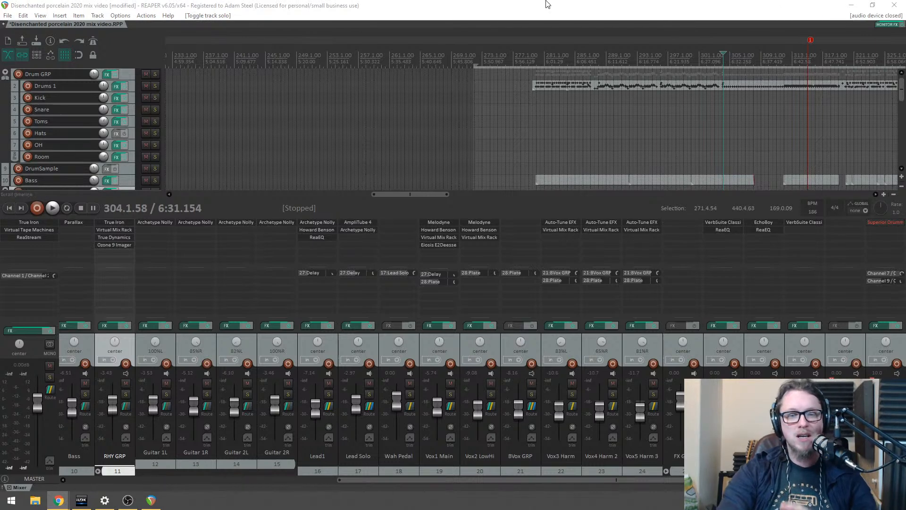
key(alt+Tab)
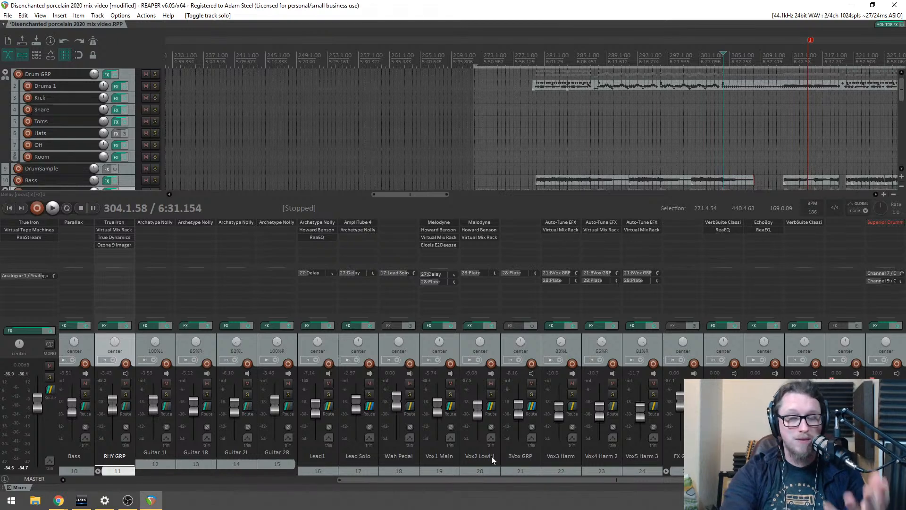
Step: Place the edit cursor at bar 288 and save the project
drag(417, 479, 45, 462)
click(599, 56)
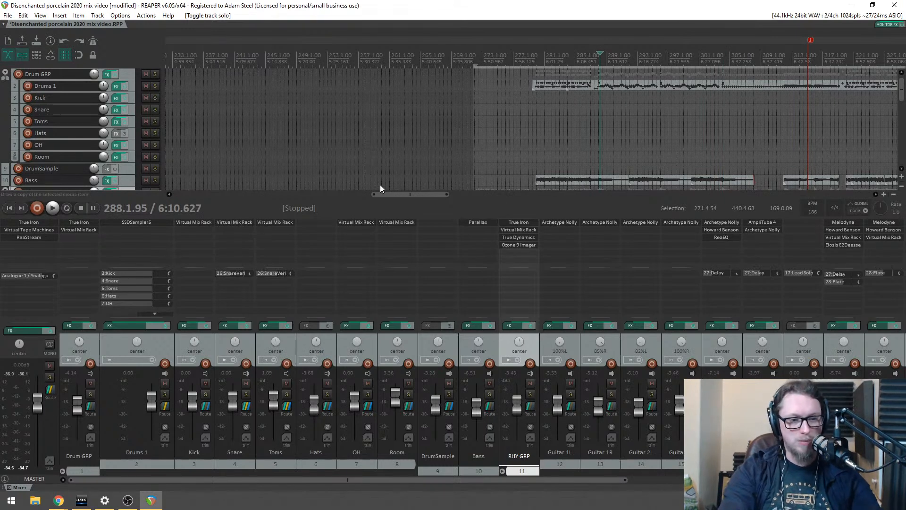
key(ctrl+s)
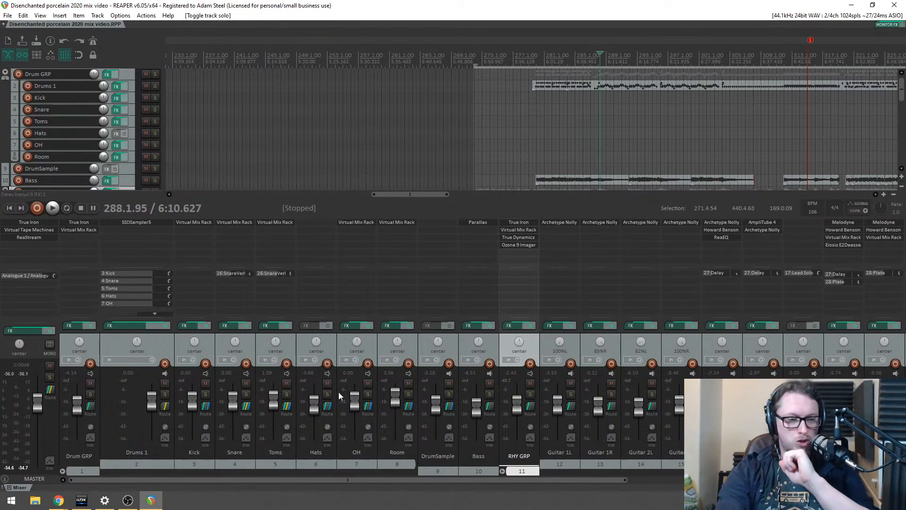
Step: Remove True Iron and Virtual Tape Machines from the master, and True Iron and Virtual Mix Rack from Drum GRP
scroll(541, 104, down, 2)
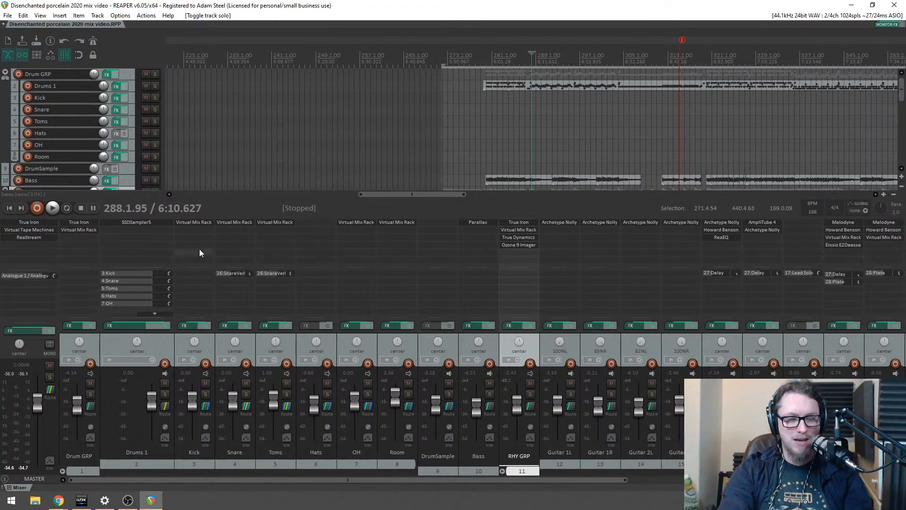
alt+click(36, 221)
alt+click(44, 221)
alt+click(83, 222)
alt+click(83, 222)
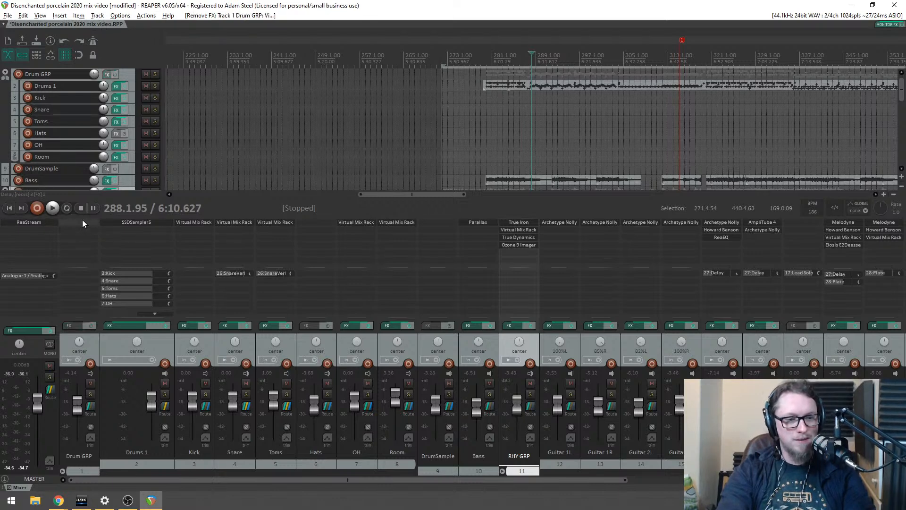
Step: Remove Virtual Mix Rack from the Kick, Snare, Toms, OH and Room tracks, and mute DrumSample
alt+click(194, 222)
alt+click(234, 221)
alt+click(275, 221)
alt+click(356, 222)
alt+click(397, 222)
click(449, 382)
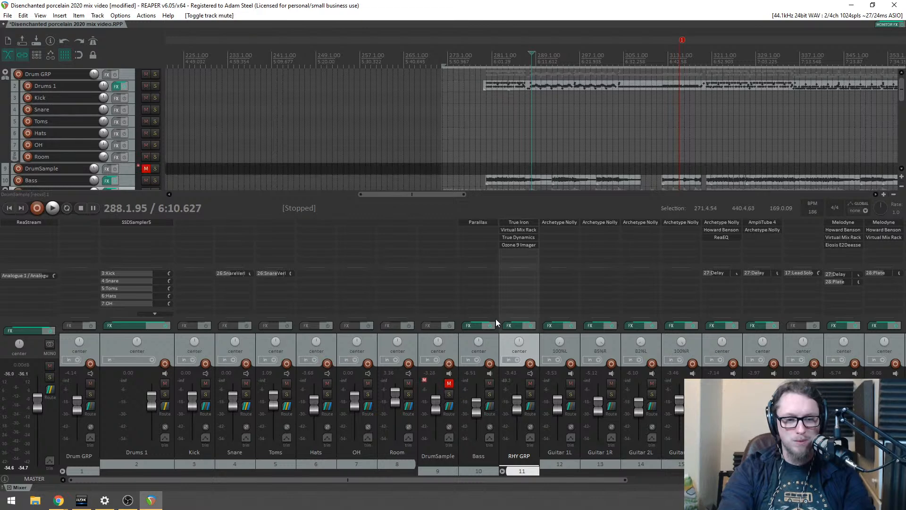
Step: Remove Parallax from the Bass track and all four plugins from RHY GRP
alt+click(486, 225)
alt+click(520, 222)
alt+click(515, 226)
alt+click(516, 226)
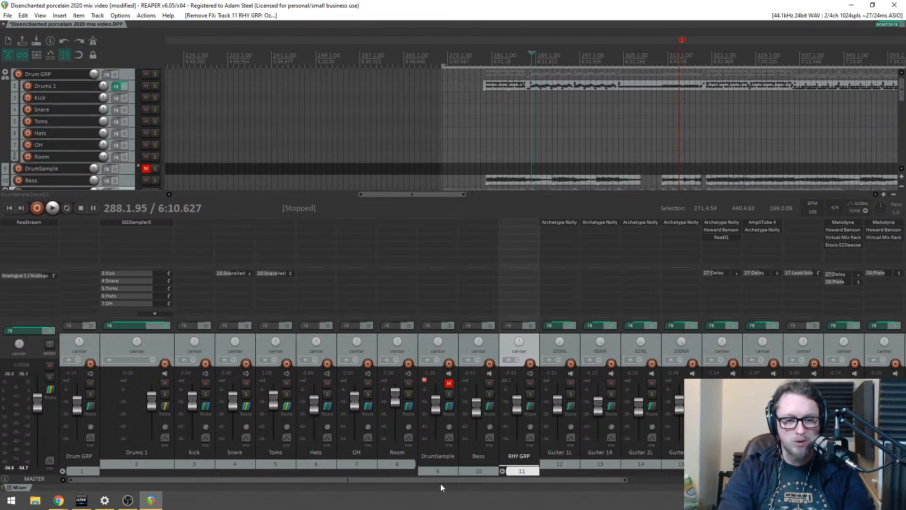
Step: Remove Archetype Nolly from the four rhythm guitar tracks and all plugins from Lead1 and Lead Solo
scroll(600, 479, right, 5)
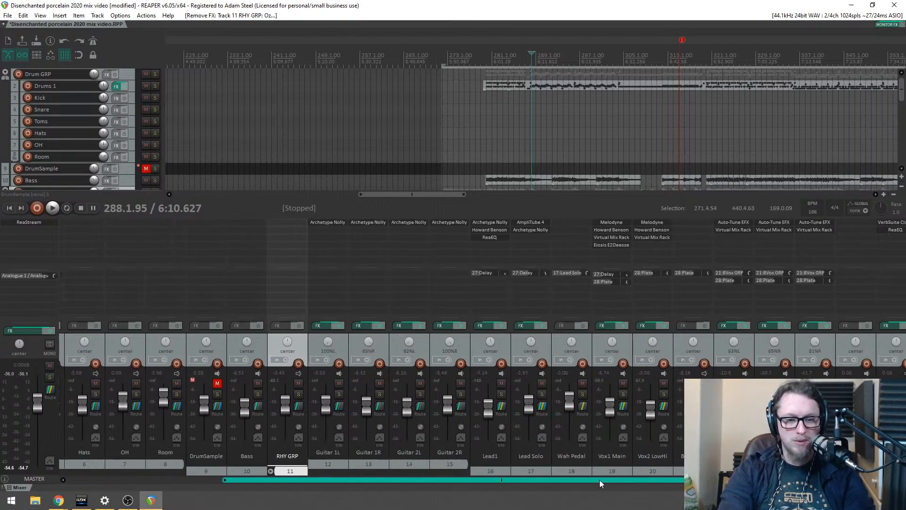
alt+click(339, 223)
alt+click(384, 226)
alt+click(442, 222)
alt+click(495, 222)
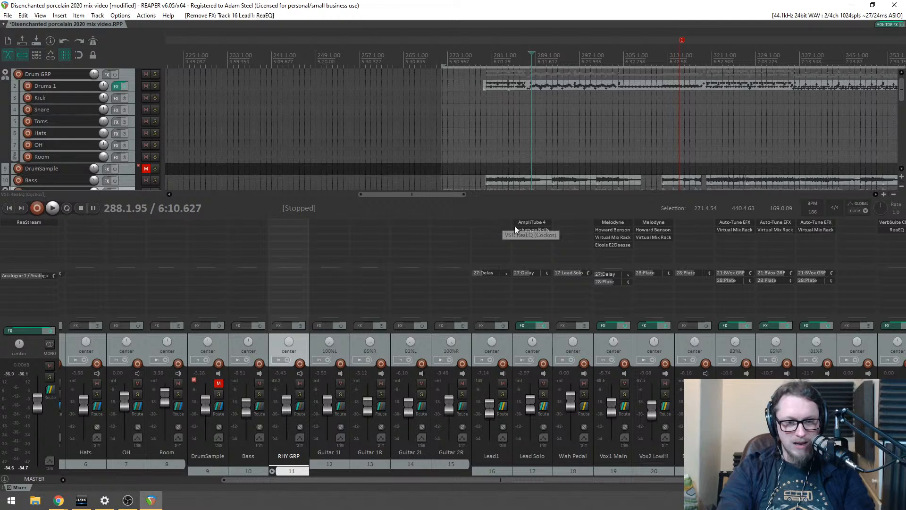
alt+click(526, 222)
alt+click(525, 224)
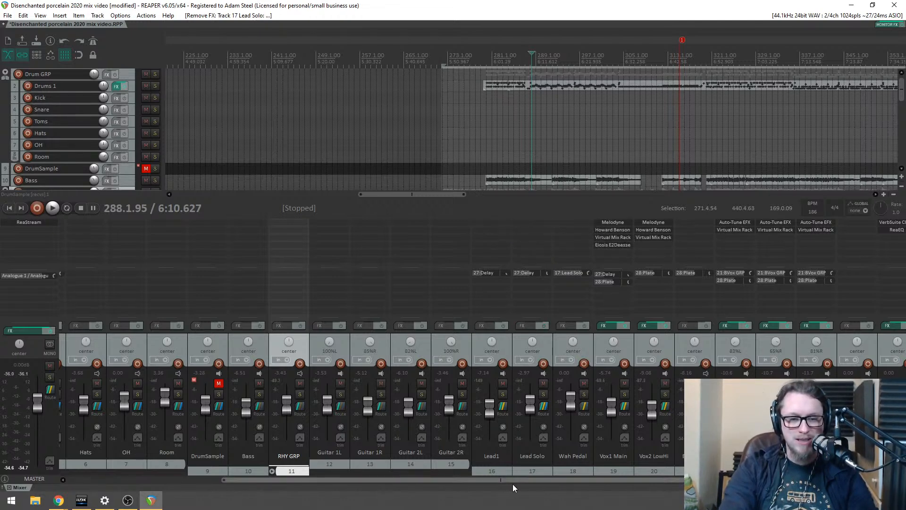
Step: Strip Virtual Mix Rack, Howard Benson Vocals and the Eiosis de-esser from the vocal tracks, keeping only Melodyne and Auto-Tune EFX
click(528, 480)
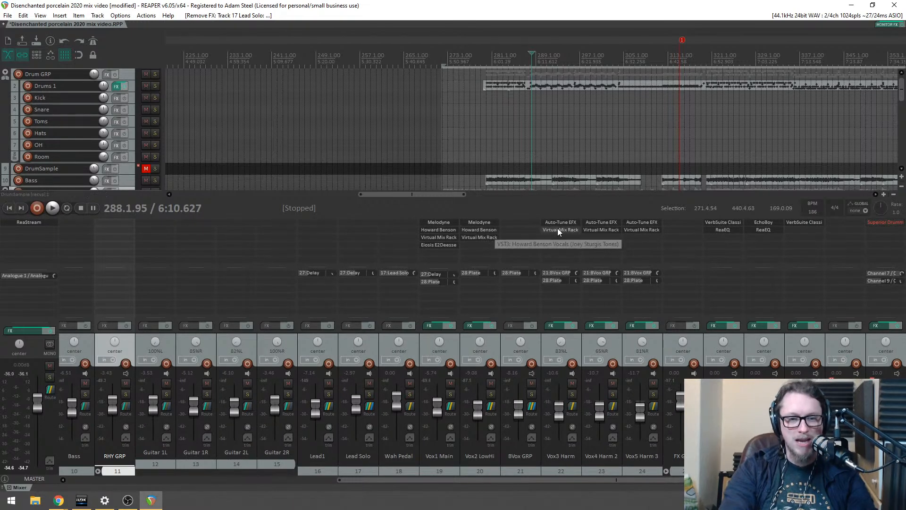
alt+click(571, 230)
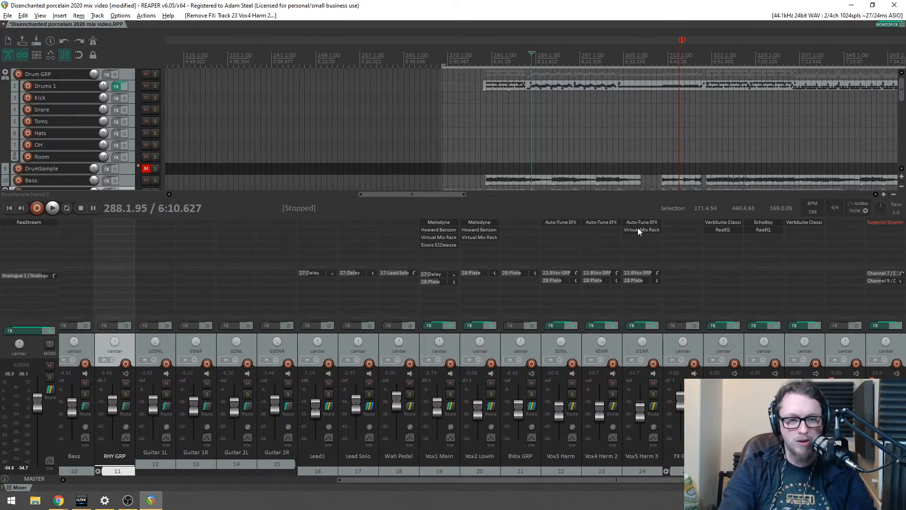
alt+click(471, 231)
alt+click(440, 231)
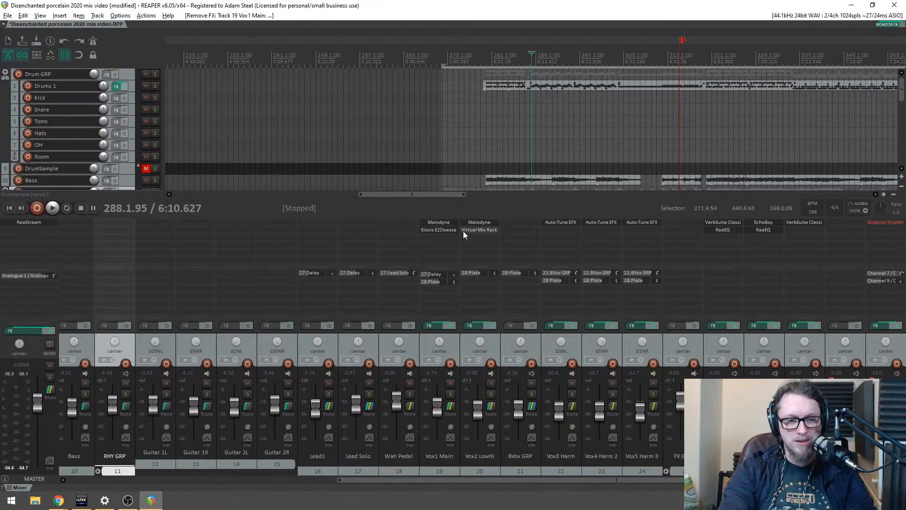
alt+click(479, 231)
alt+click(439, 229)
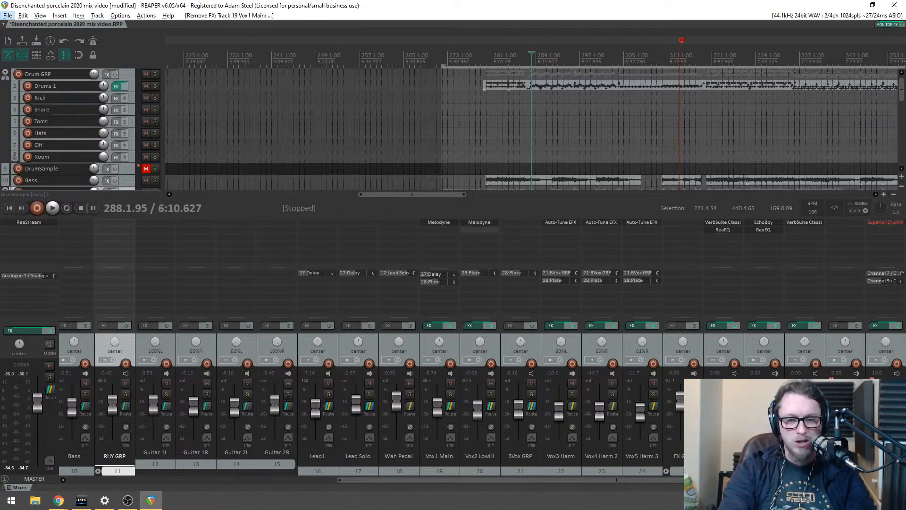
Step: Mute the FX group in the mixer
key(alt)
click(693, 383)
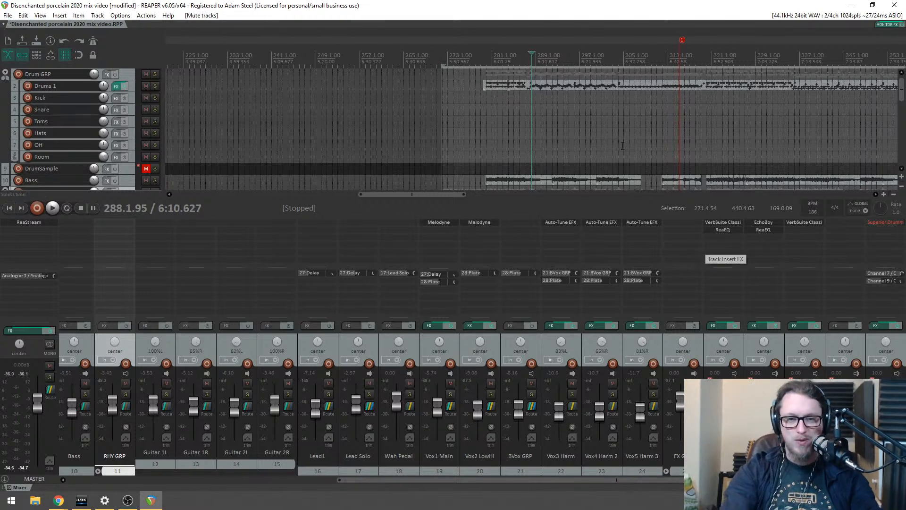
scroll(557, 86, up, 3)
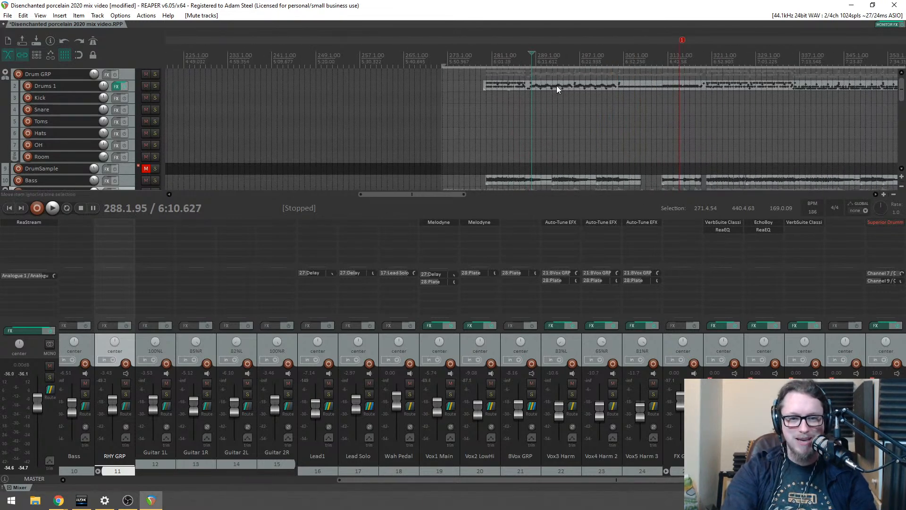
Step: Play back the stripped mix from bar 288 to hear the unprocessed tracks, and stop playback
key(space)
scroll(564, 103, up, 2)
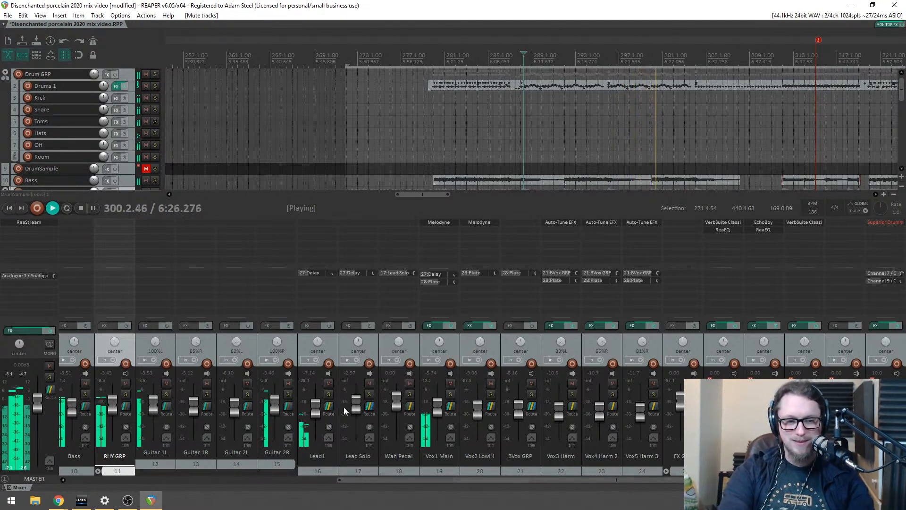
key(space)
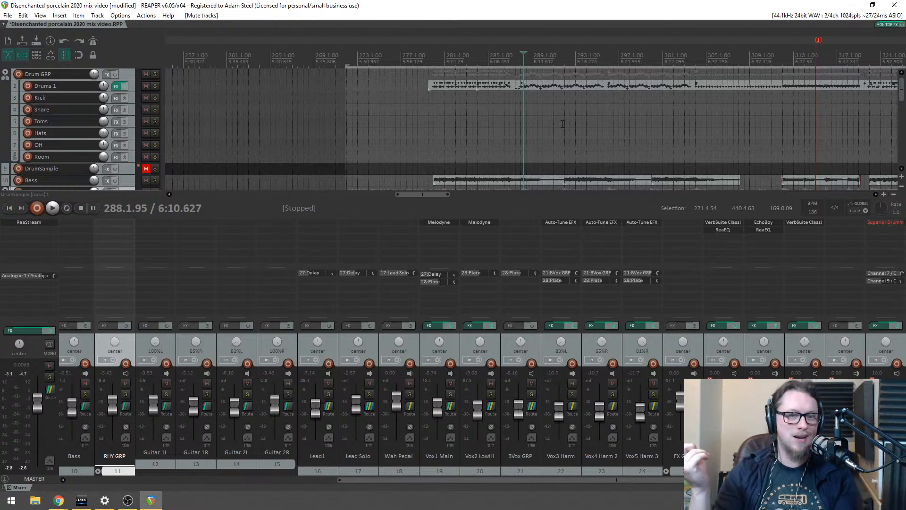
Step: Open SSDSampler5 on the Drums 1 track, review its sample slots and kit instruments, and audition a tom
click(93, 480)
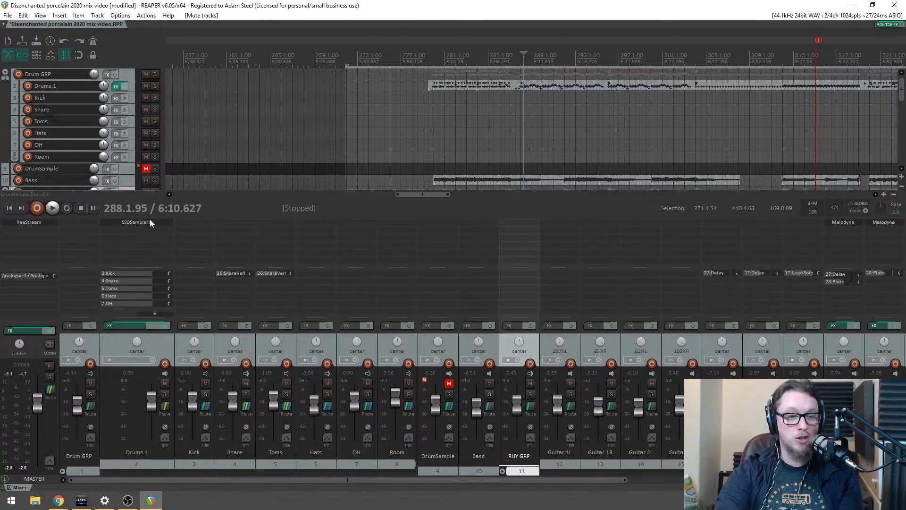
click(128, 221)
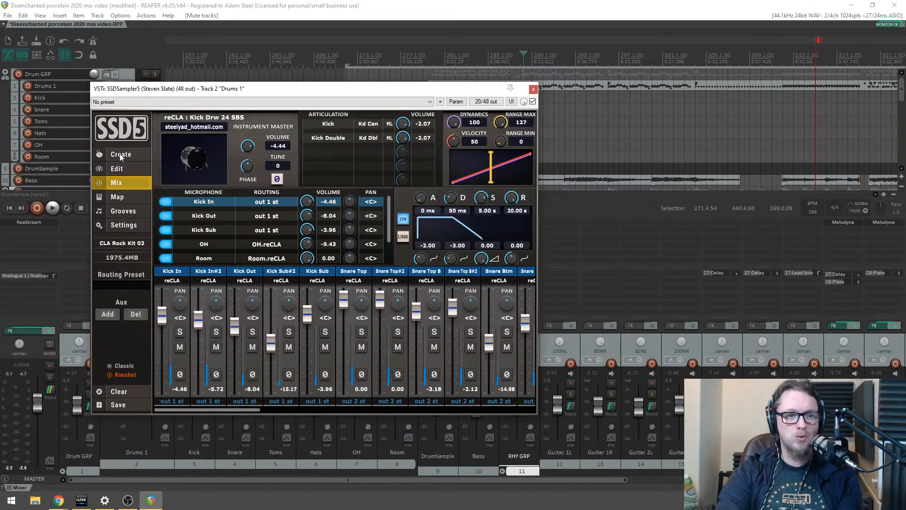
click(120, 154)
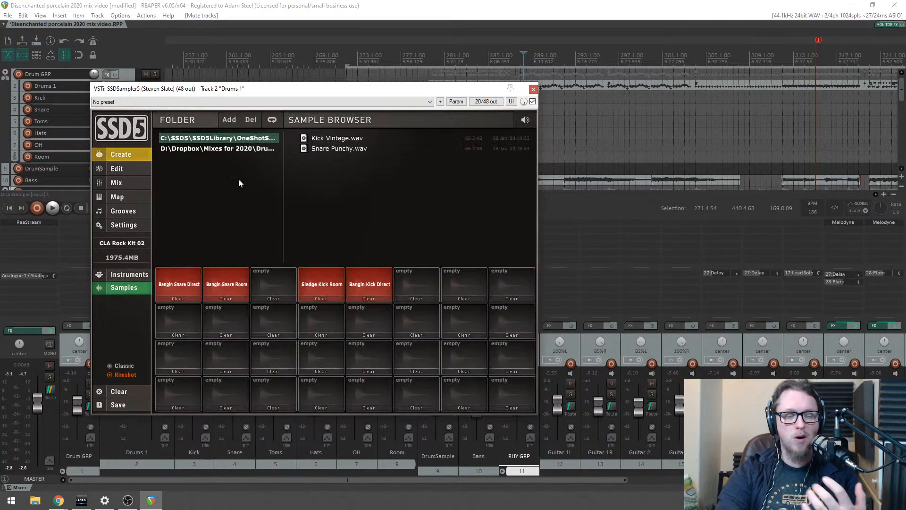
click(125, 274)
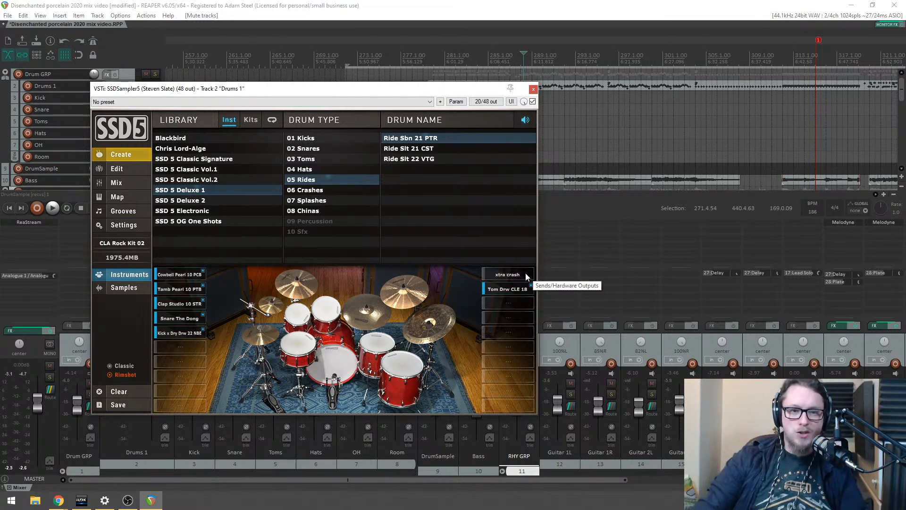
click(310, 319)
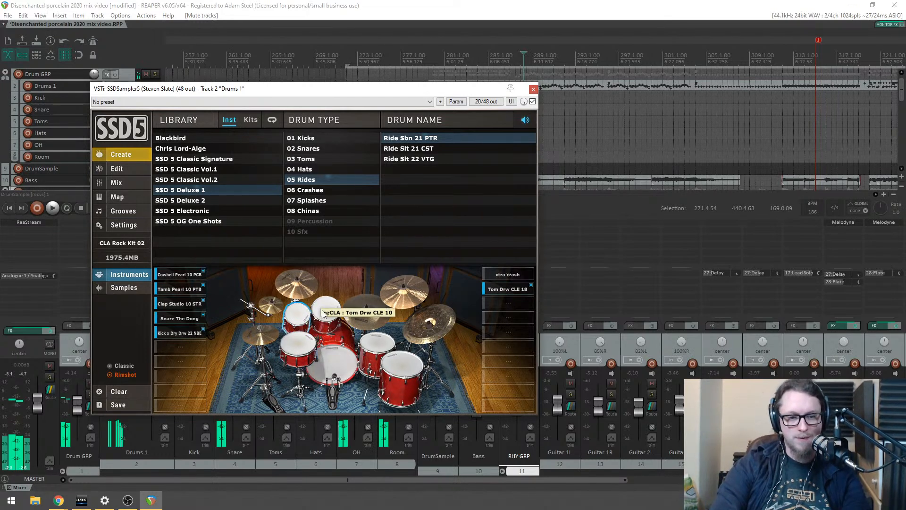
Step: Uncover the mixer beside the sampler window and go through the drum channels from Kick to Room and DrumSample
drag(401, 90, 863, 89)
click(202, 342)
click(222, 338)
click(282, 344)
click(322, 346)
click(351, 347)
click(406, 345)
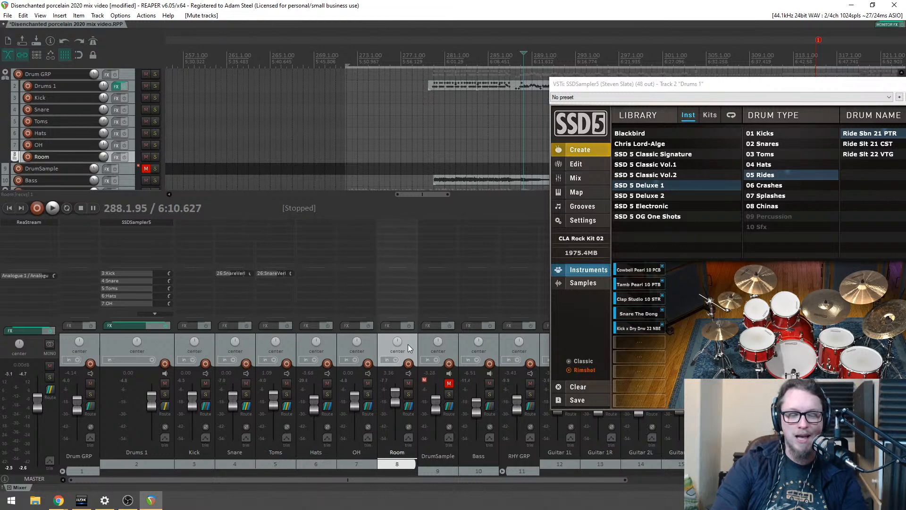
click(450, 341)
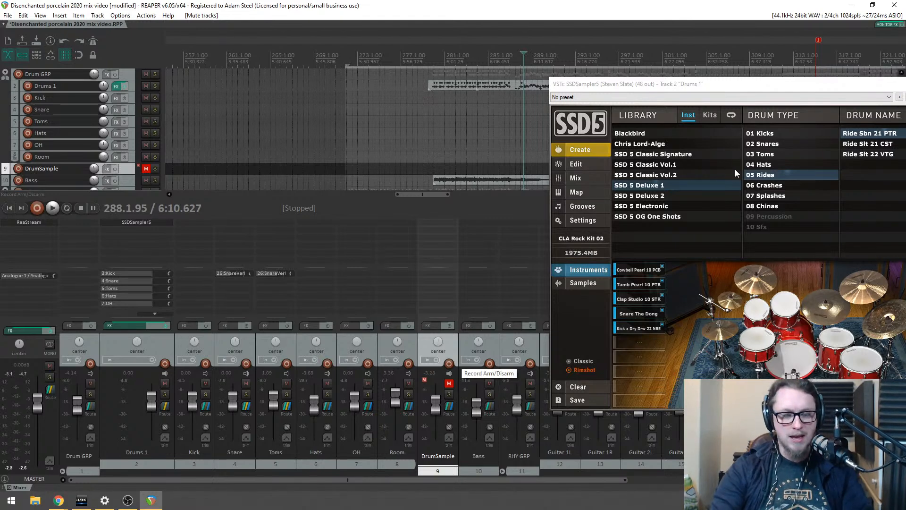
Step: Load Snare Pearl Brass from the Chris Lord-Alge library onto the kit's snare
drag(728, 84, 473, 63)
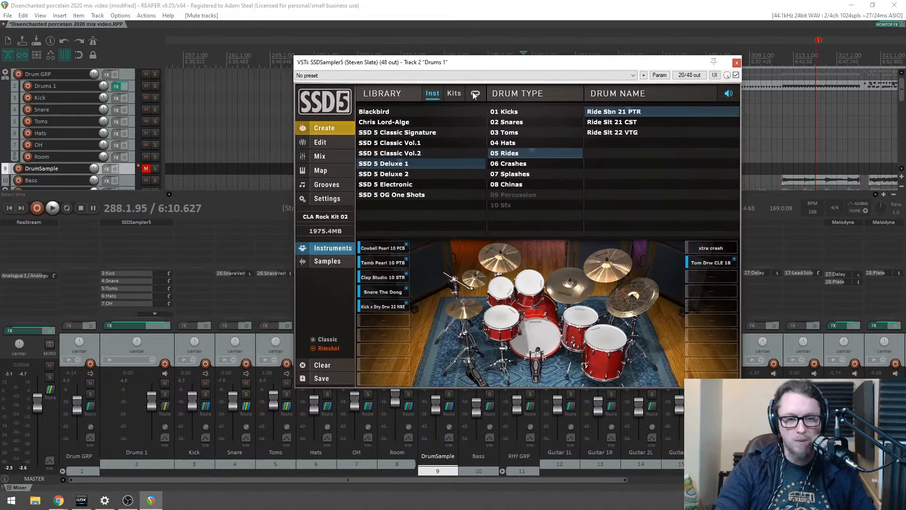
click(402, 122)
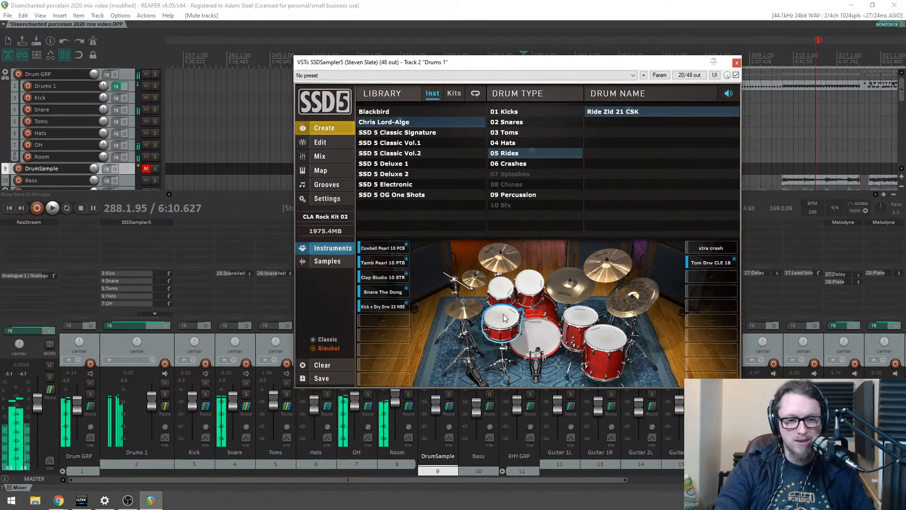
click(545, 121)
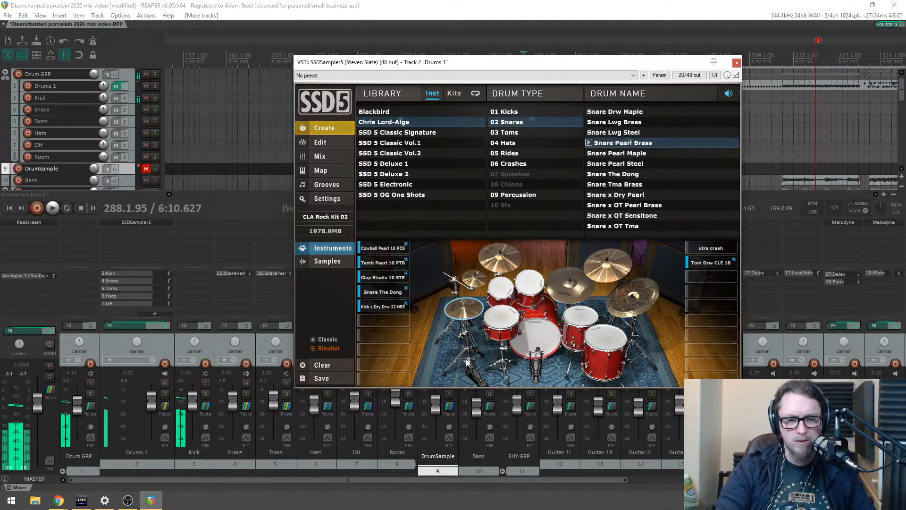
drag(613, 143, 505, 322)
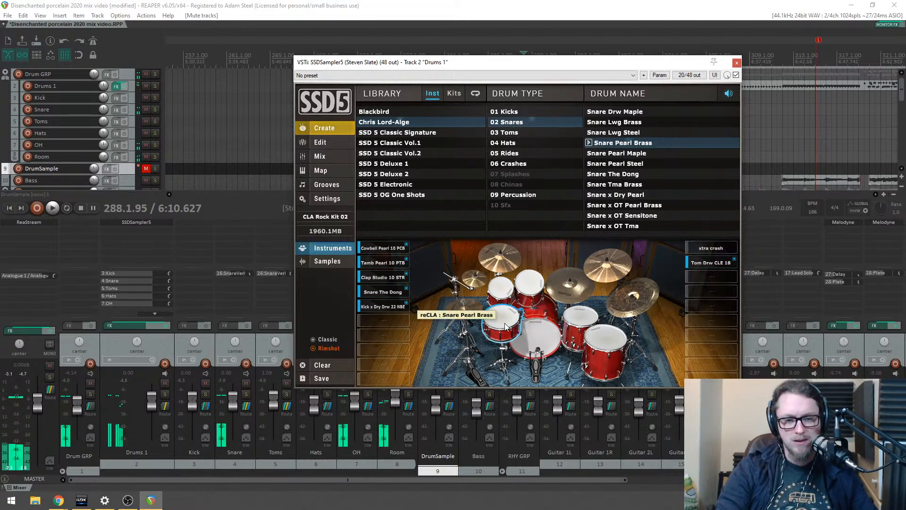
Step: Replace the kit's snare with A Snare Brd 8 PLY from the Blackbird library and listen to it in the song
click(392, 113)
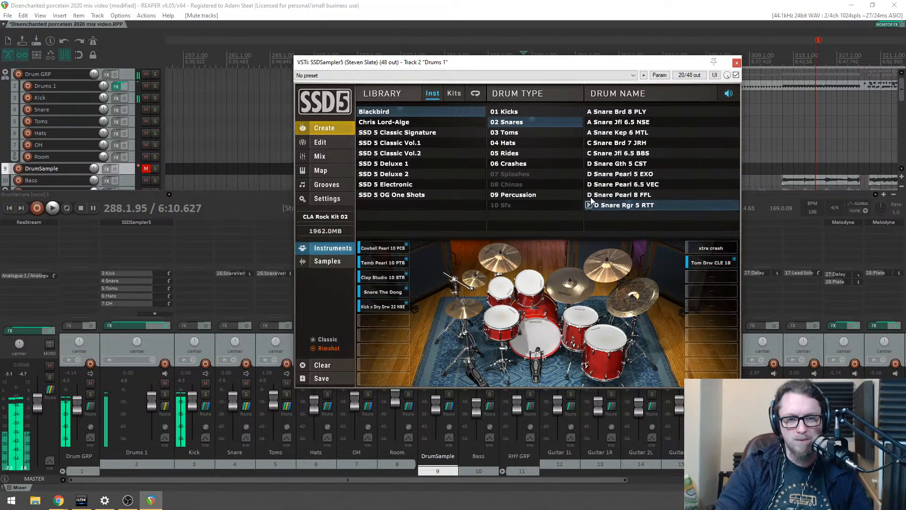
drag(595, 116, 494, 323)
key(space)
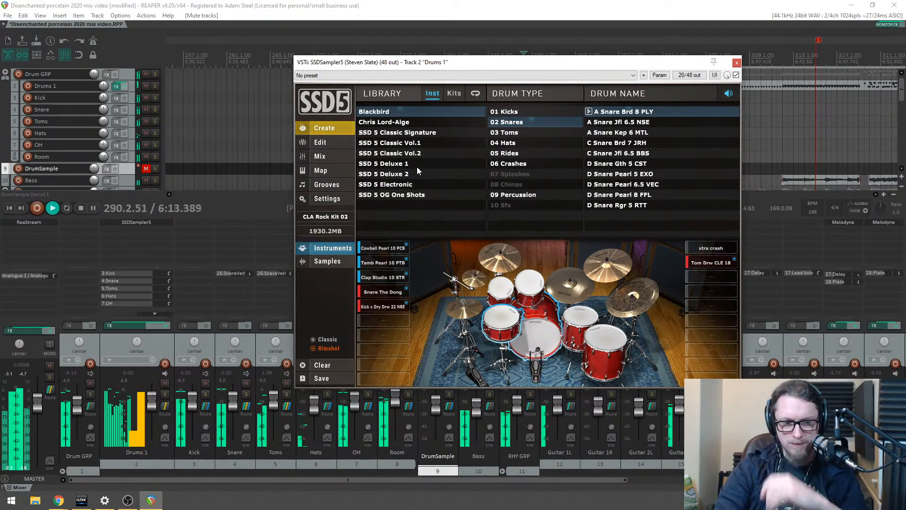
key(space)
Step: Route the snare's Snare FX microphone to out 2 st, play the song, and close the sampler window
click(324, 156)
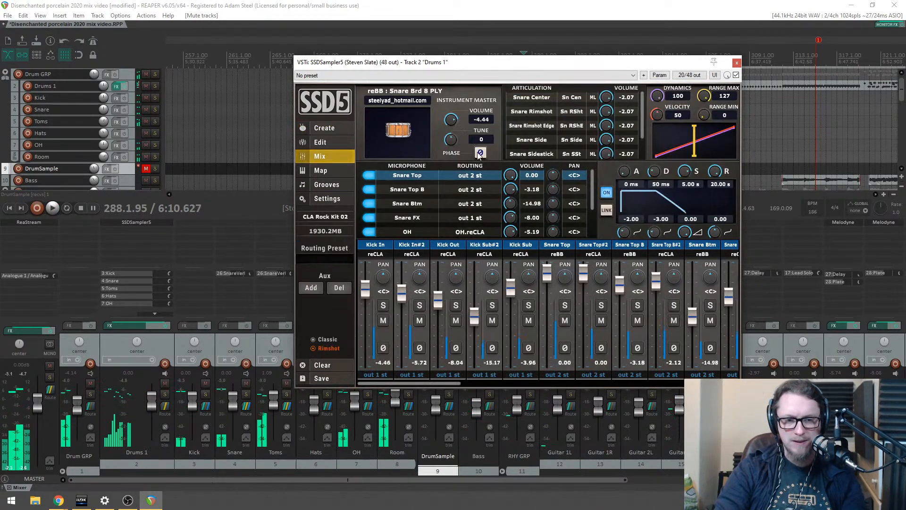
scroll(479, 206, down, 2)
click(472, 196)
click(465, 208)
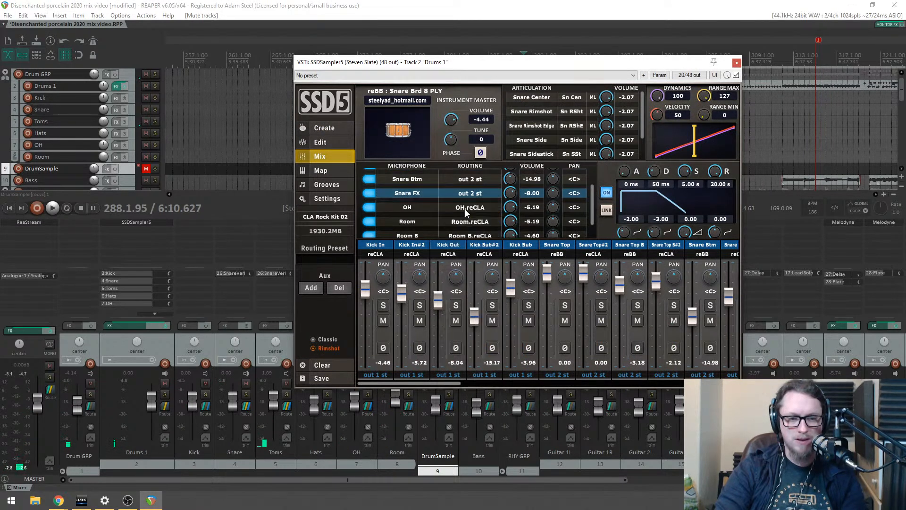
key(space)
scroll(479, 214, down, 1)
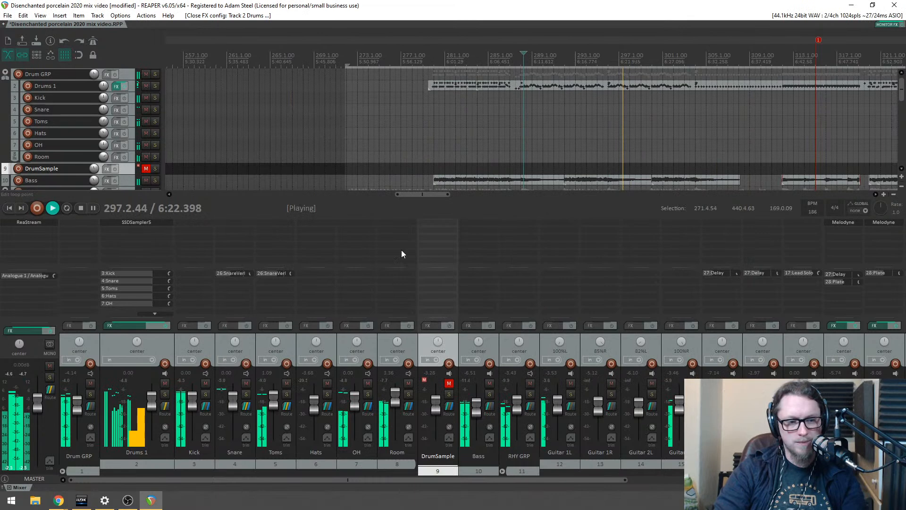
click(736, 63)
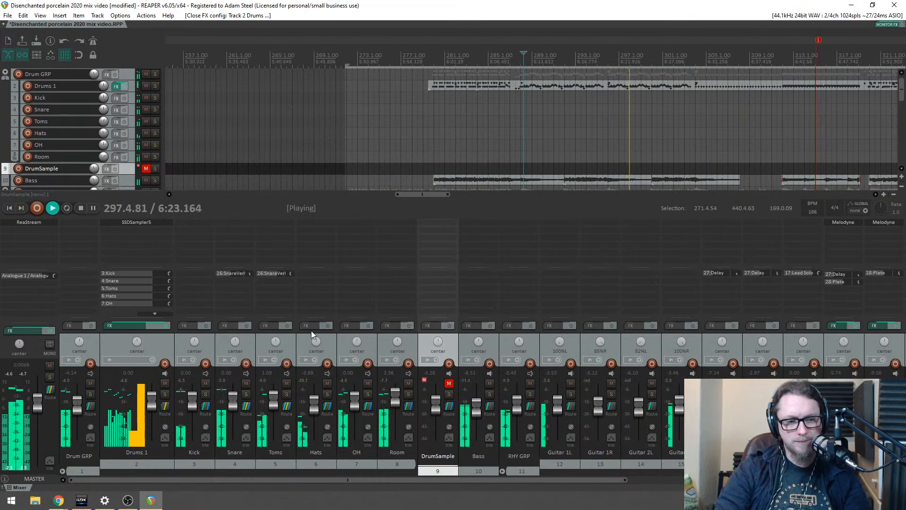
Step: Reopen SSDSampler5 on Drums 1 and audition the kit's kicks and the kick samples in the Blackbird library
click(114, 220)
key(space)
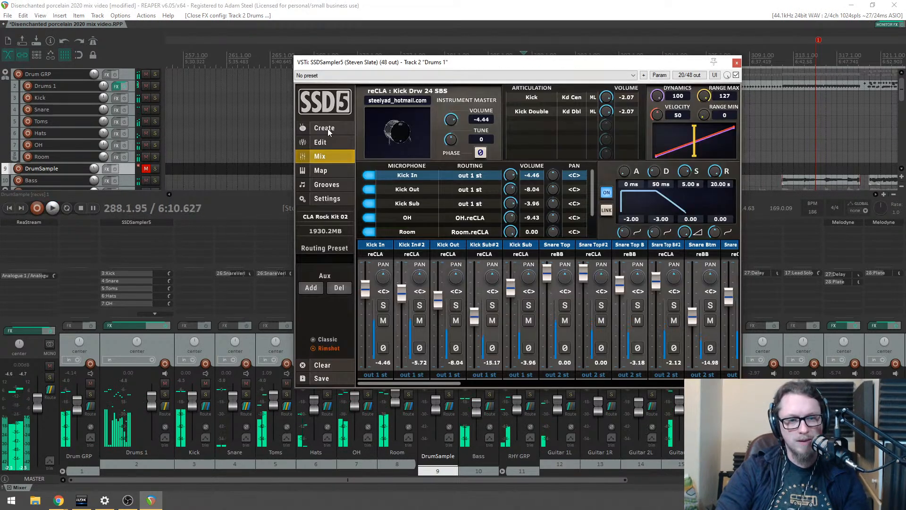
click(327, 128)
click(528, 341)
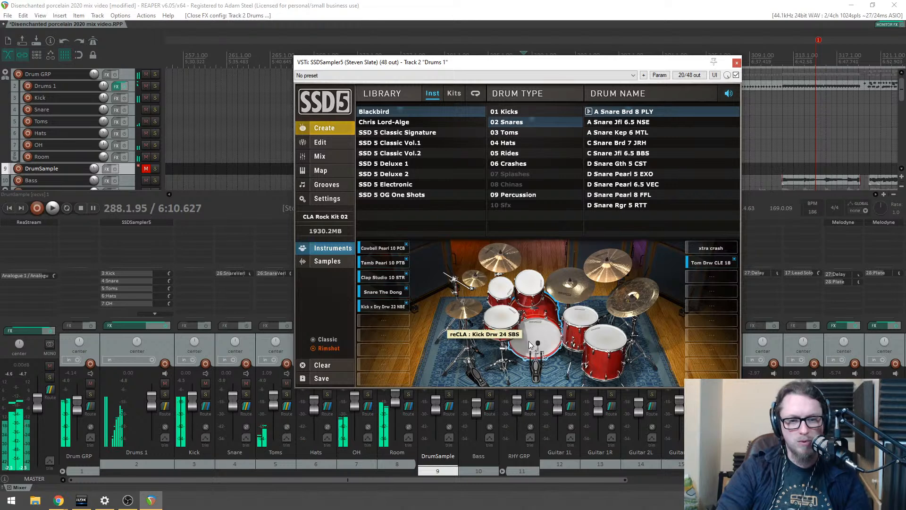
click(387, 308)
click(517, 111)
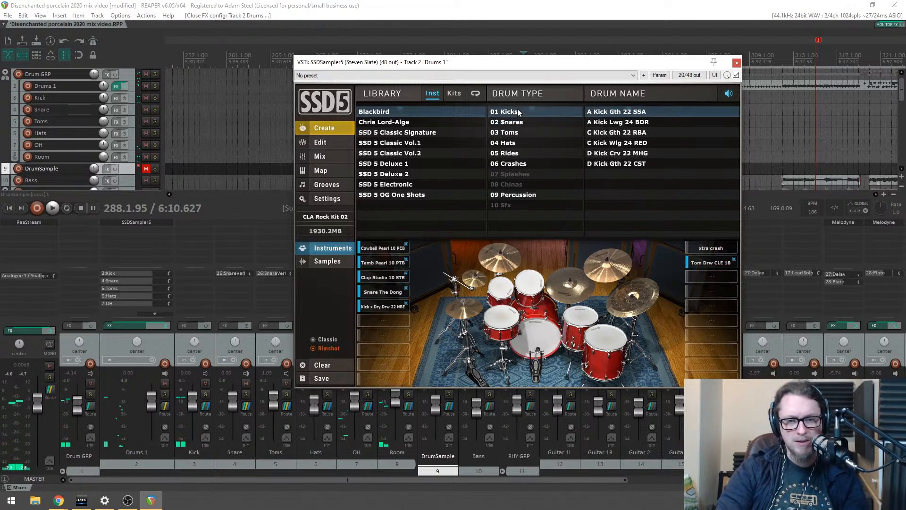
click(588, 113)
click(589, 122)
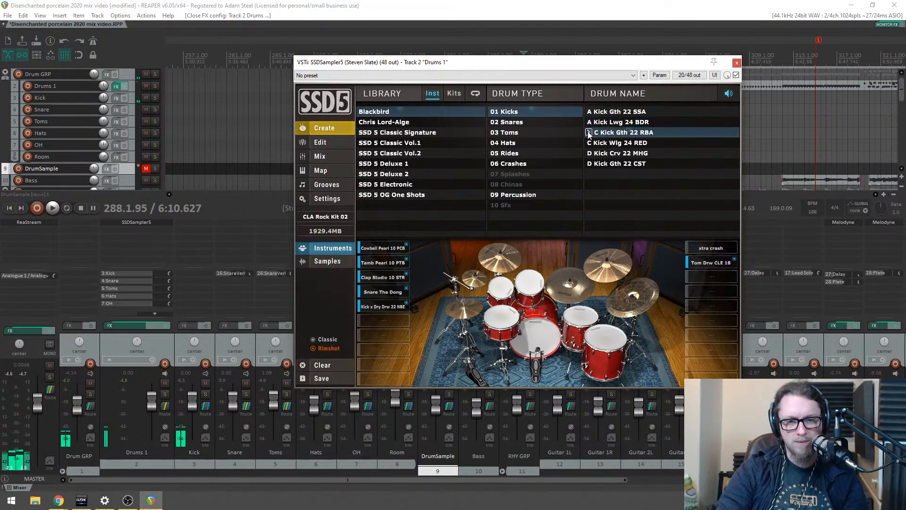
Step: Audition the Chris Lord-Alge kicks from Kick Drw 22 HBE through Kick Drw 24 SBS
click(396, 125)
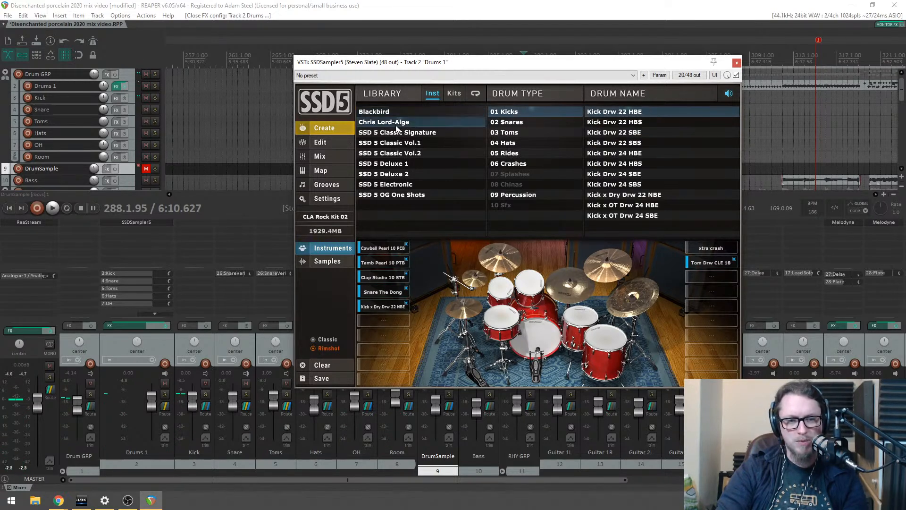
click(589, 112)
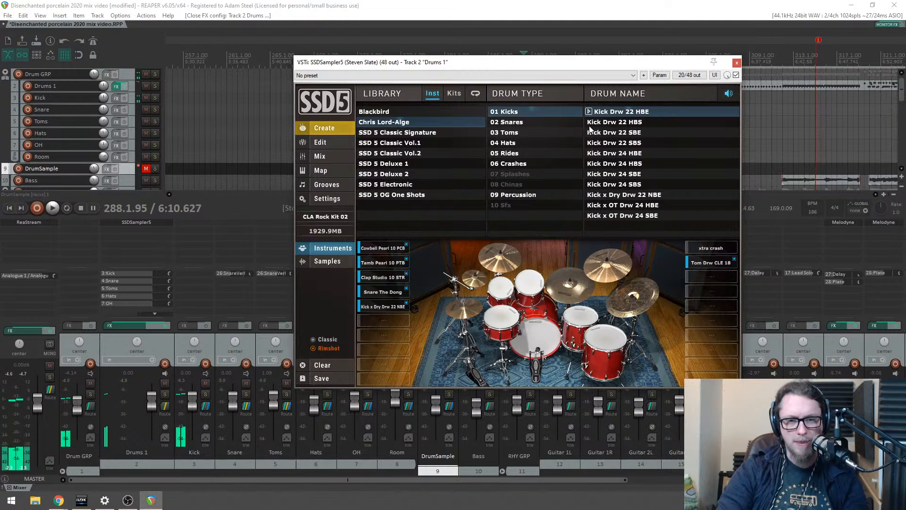
click(589, 126)
click(590, 133)
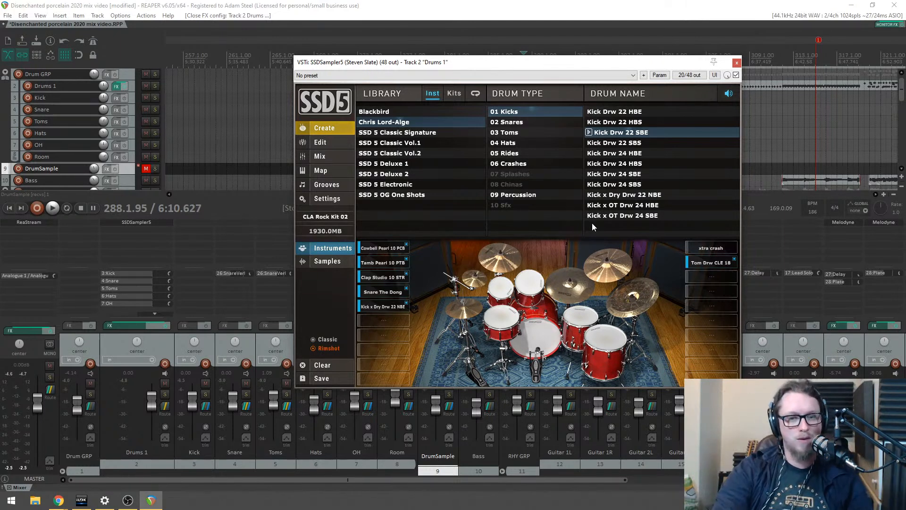
click(589, 134)
click(589, 142)
click(588, 153)
click(589, 163)
click(589, 173)
click(589, 184)
Step: Compare the four Chris Lord-Alge 22-inch Drw kicks (HBE, HBS, SBE and SBS) again
click(589, 142)
click(589, 132)
click(588, 122)
click(589, 112)
click(589, 121)
click(589, 132)
click(588, 143)
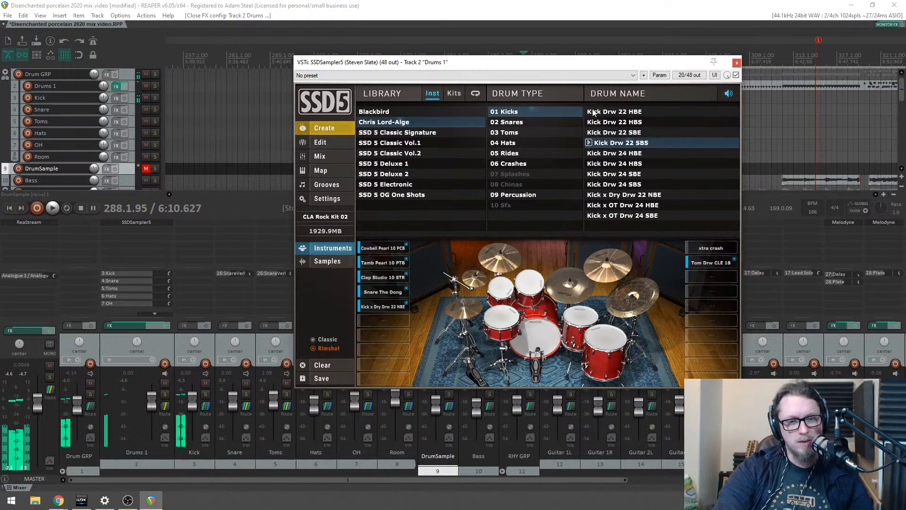
Step: Load Kick Drw 22 HBE onto the kit's kick and compare it with the extra Kick x Dry Drw 22 NBE
click(589, 112)
click(376, 305)
click(375, 306)
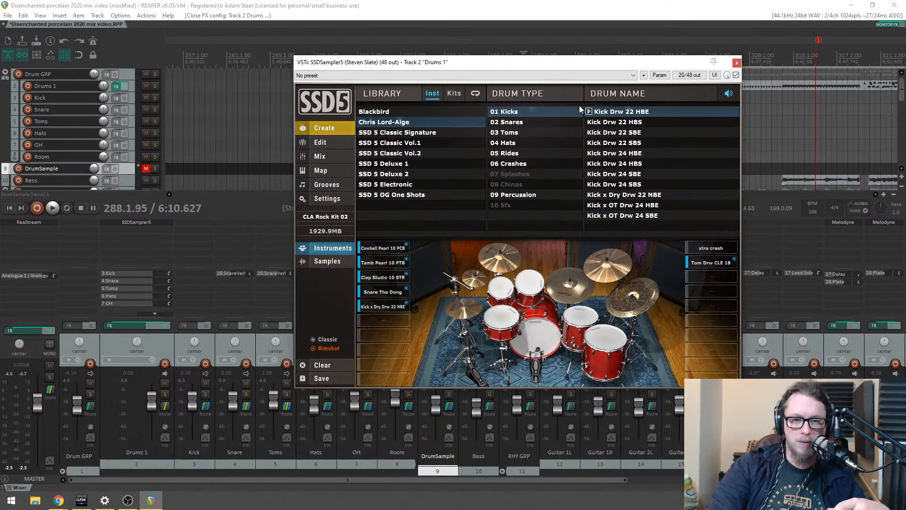
click(539, 337)
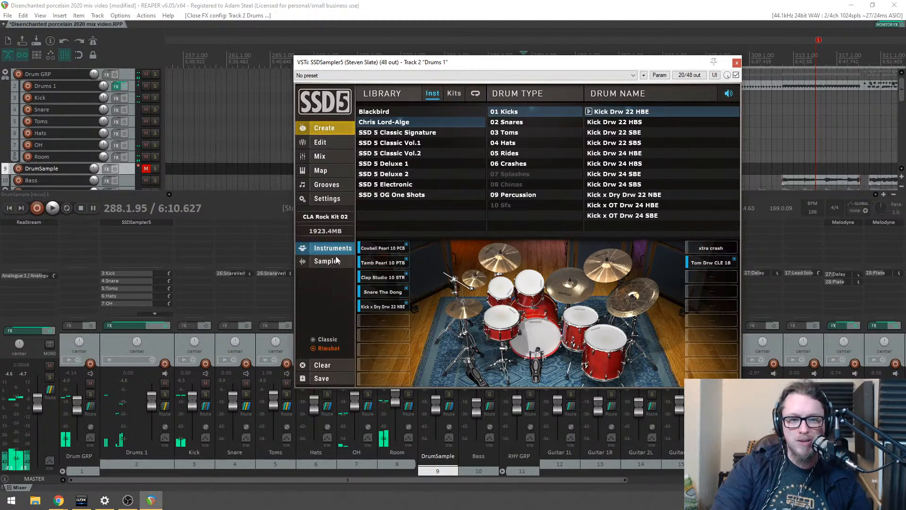
click(381, 307)
click(542, 349)
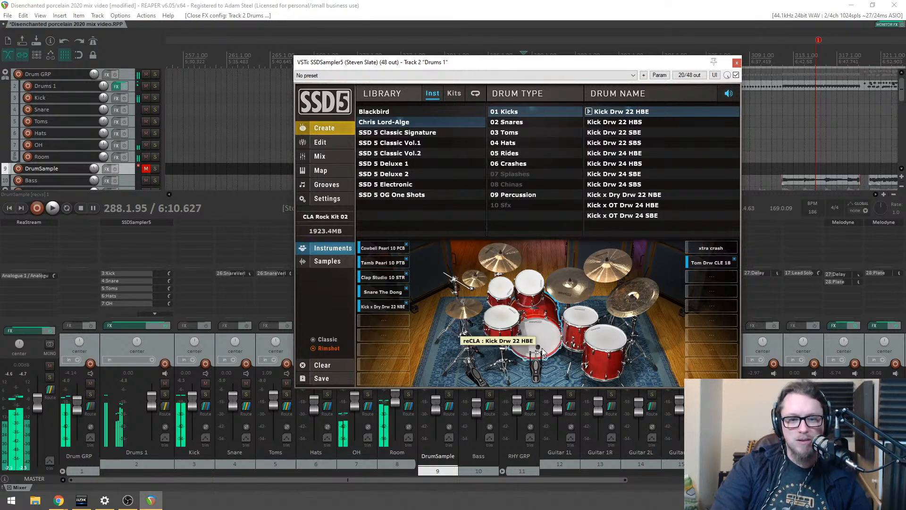
Step: Lower the kick's Room microphone volume to -8.38 and its Kick Sub microphone volume to -5.59
click(320, 155)
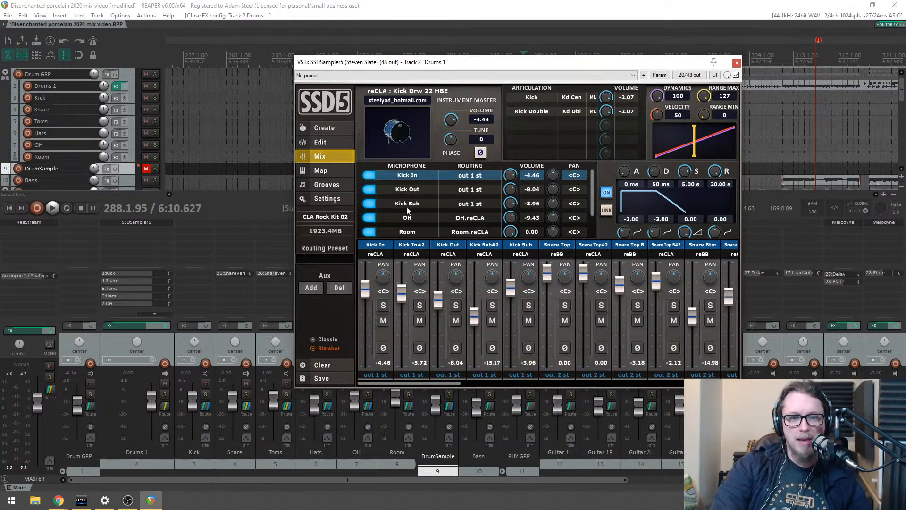
drag(514, 233, 510, 250)
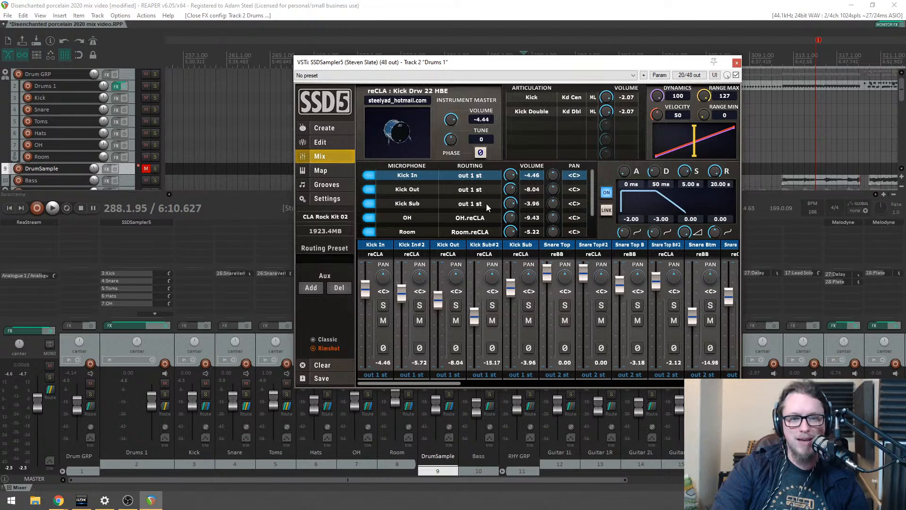
click(392, 132)
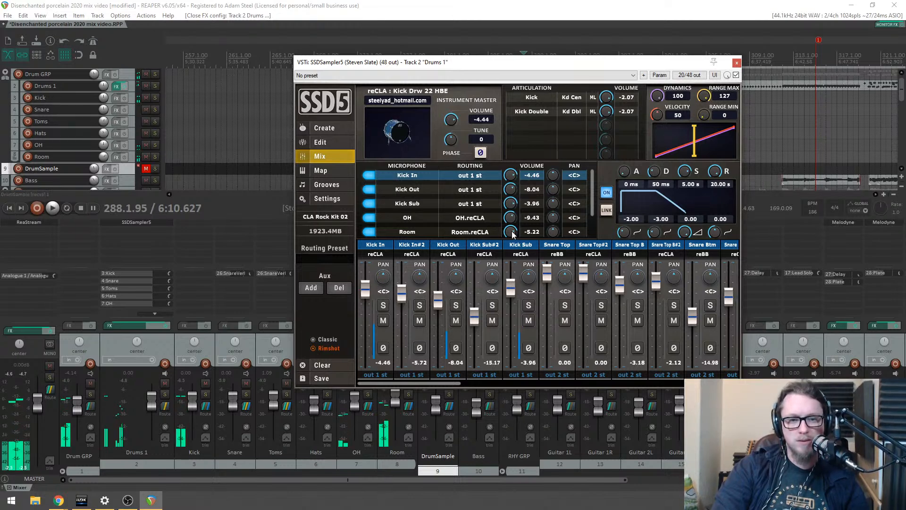
click(415, 114)
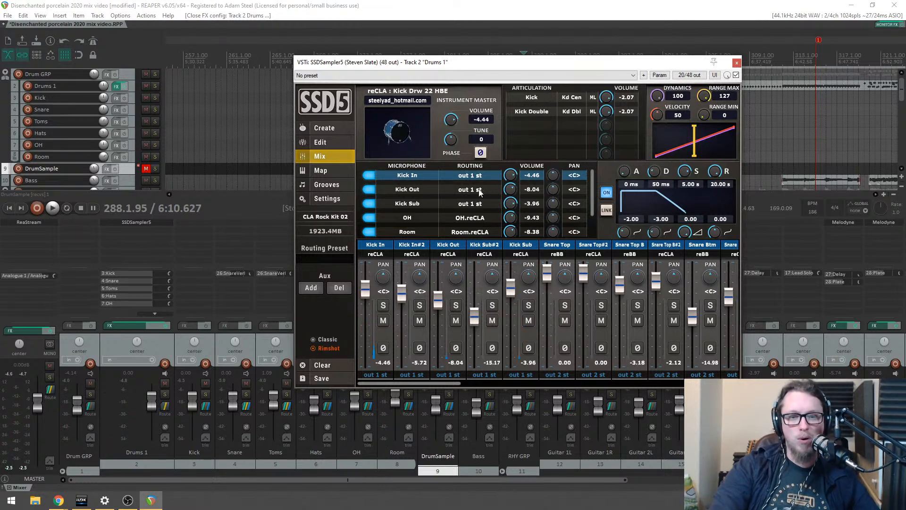
scroll(515, 202, down, 5)
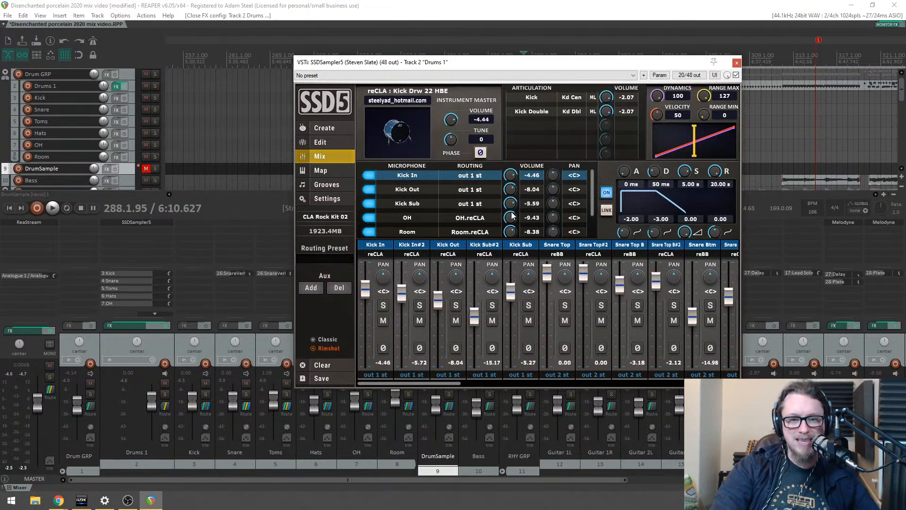
Step: Return to the drum kit view and audition the kit's current toms
click(395, 109)
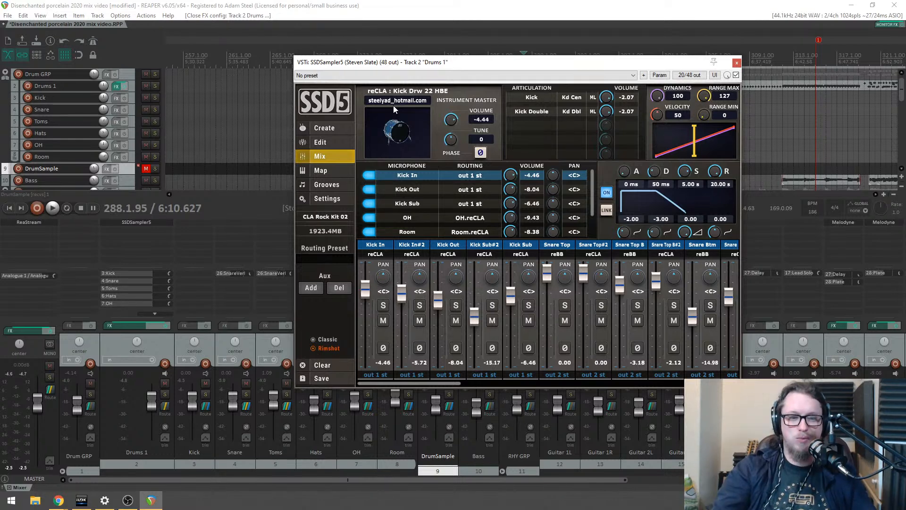
click(324, 128)
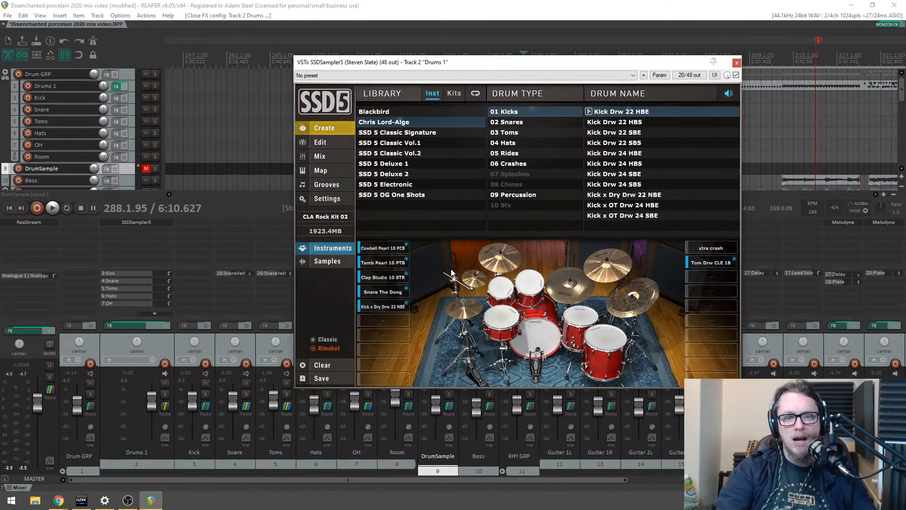
click(580, 331)
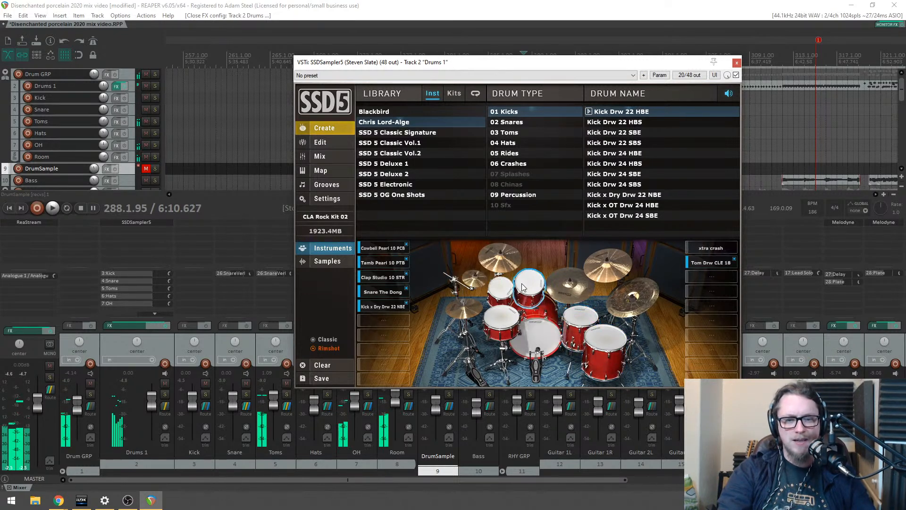
Step: Audition the Blackbird library's toms from A Tom Crv MHG 16 through C Tom Lwg PSY 16
click(374, 112)
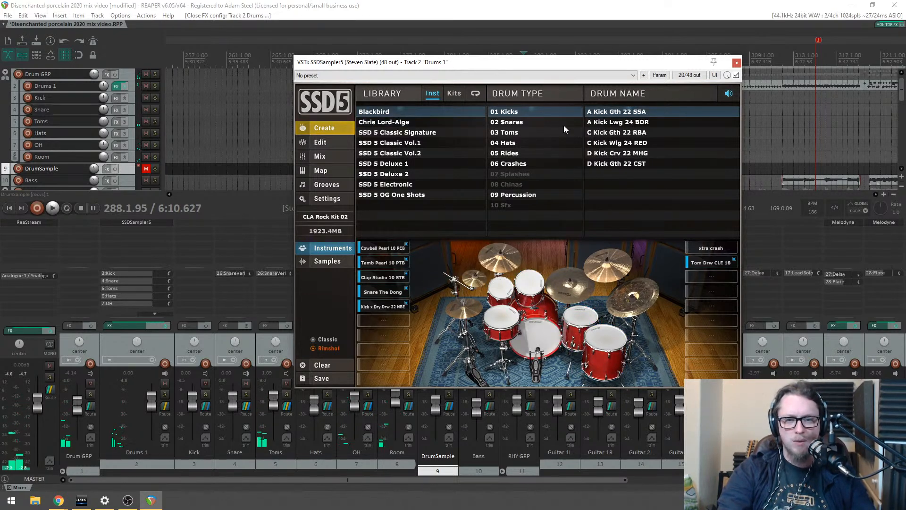
click(504, 133)
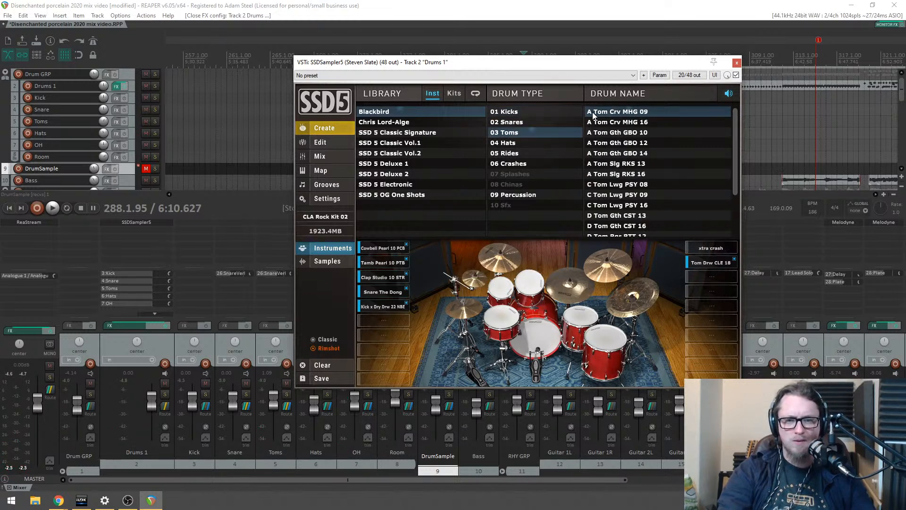
click(590, 122)
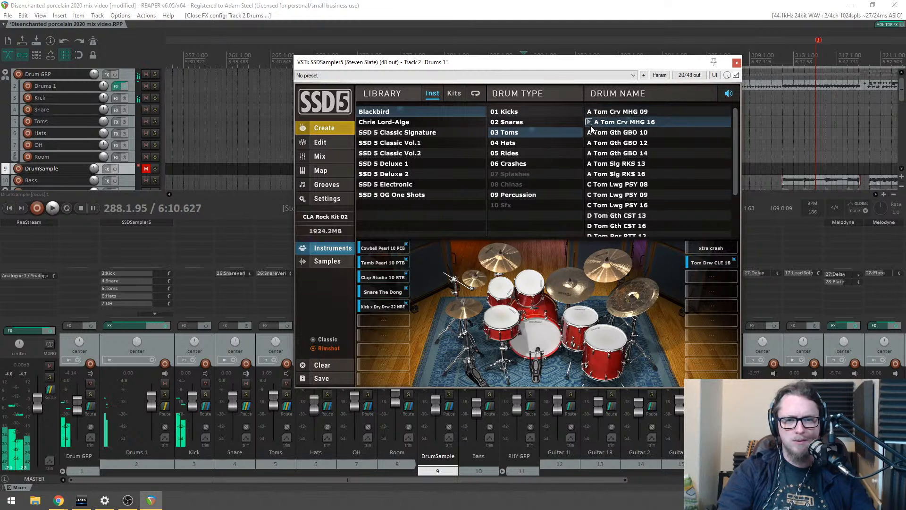
click(591, 133)
click(591, 143)
click(591, 153)
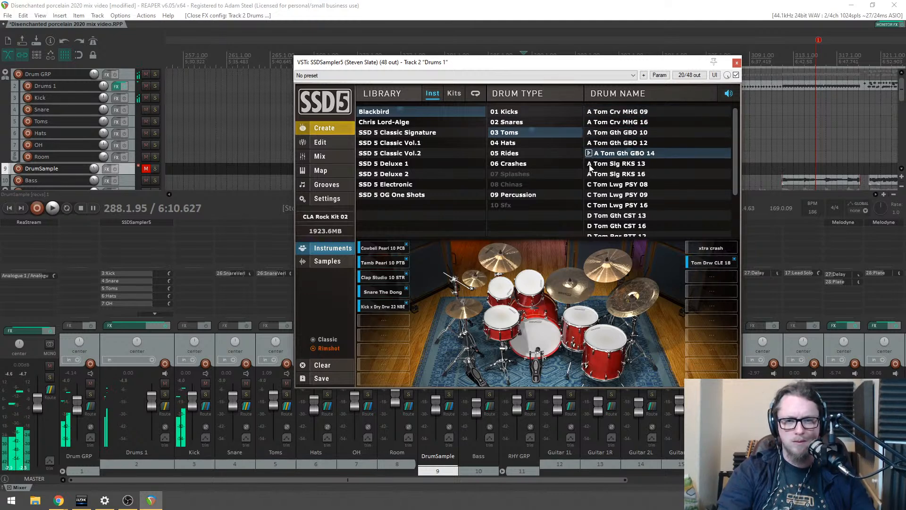
click(591, 164)
click(592, 174)
click(593, 185)
click(593, 195)
click(593, 205)
Step: Audition A Tom Gth GBO 12 again and compare A Tom Crv MHG 09 with A Tom Crv MHG 16
click(591, 142)
click(590, 112)
click(589, 122)
click(588, 112)
click(587, 123)
Step: Play the section to check which toms it triggers, and remove the two rack toms and the larger floor tom from the kit
key(space)
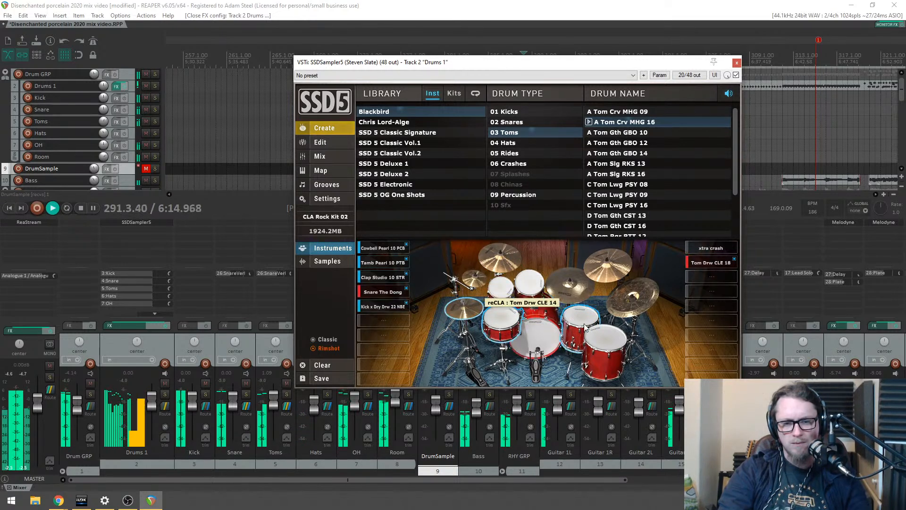
key(space)
right_click(503, 290)
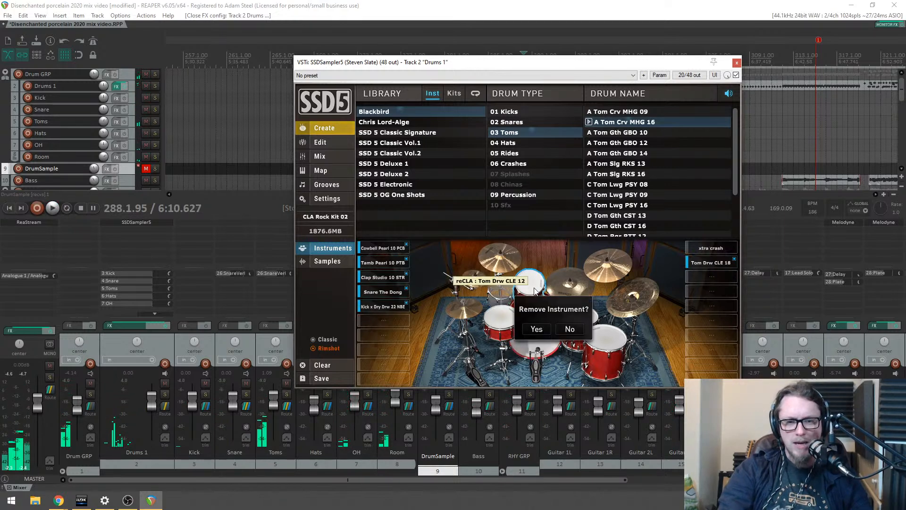
click(536, 329)
right_click(588, 329)
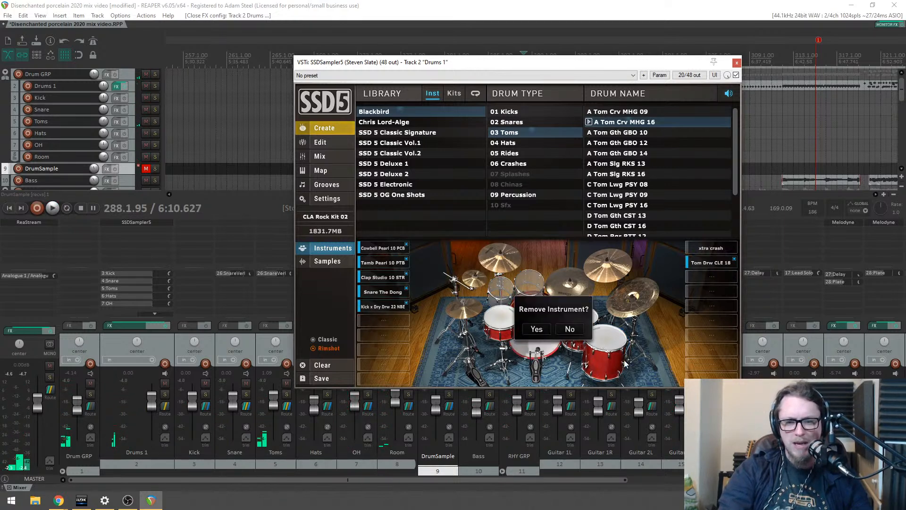
click(537, 329)
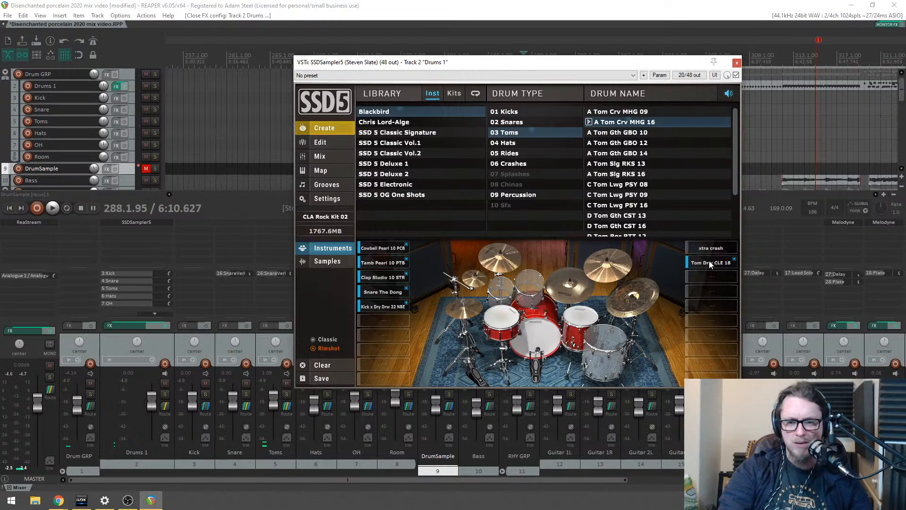
Step: Load A Tom Crv MHG 09 onto the remaining floor tom and replace Tom Drw CLE 18 with A Tom Crv MHG 16
click(614, 112)
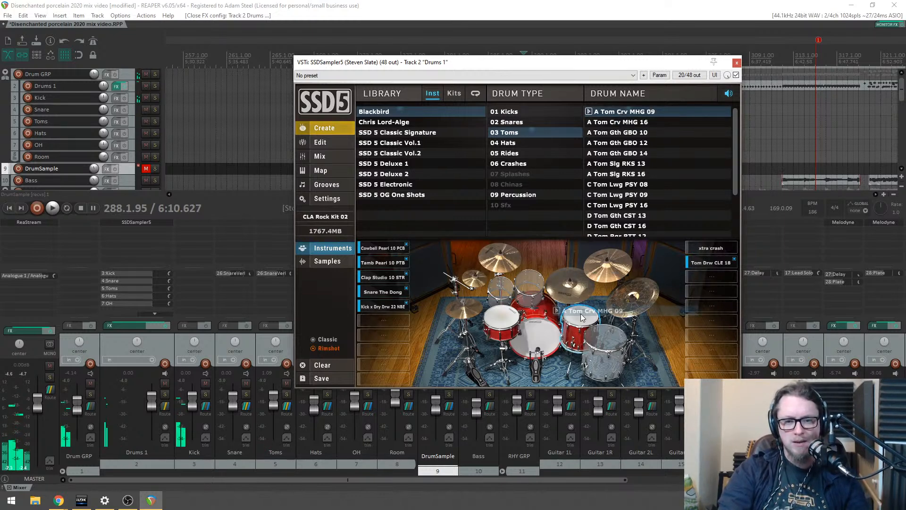
drag(625, 123, 707, 263)
key(space)
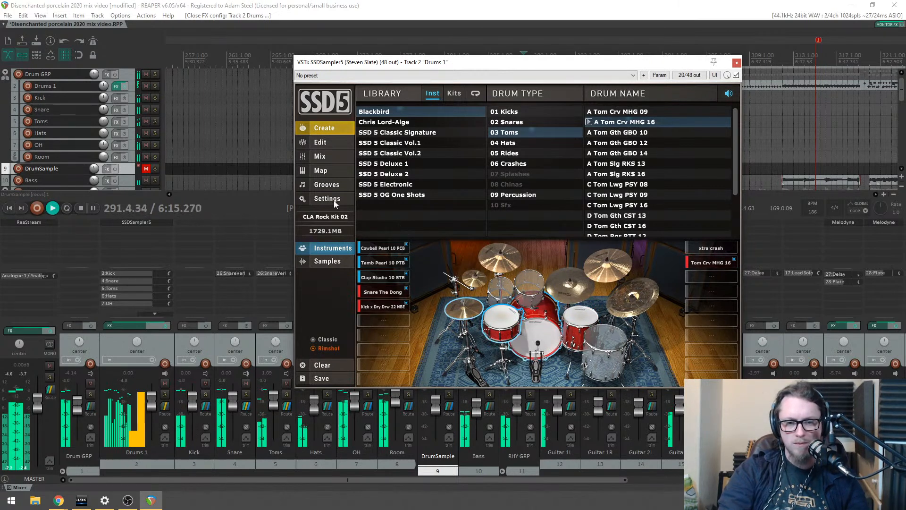
Step: Pan the Tom 09 channel to L45, and raise Tom 09's volume to -2.67 and Tom 16's to -2.62
click(324, 155)
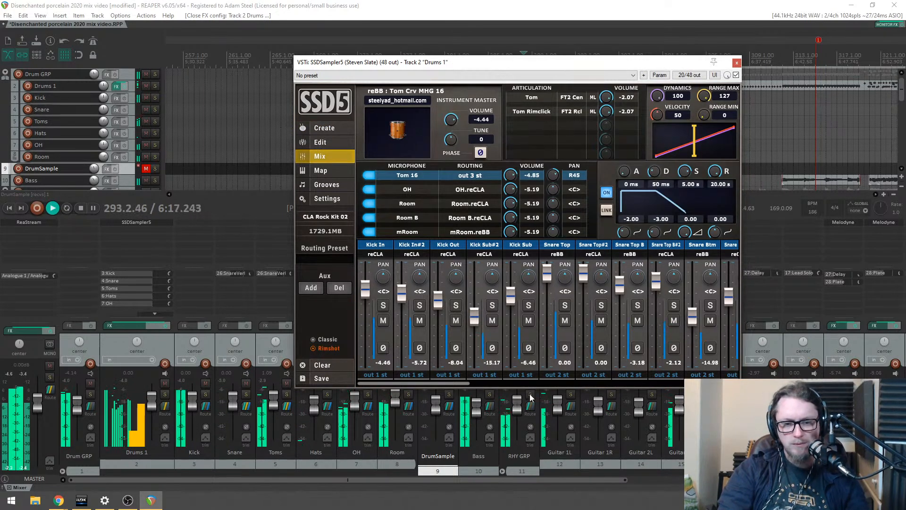
drag(439, 383, 519, 386)
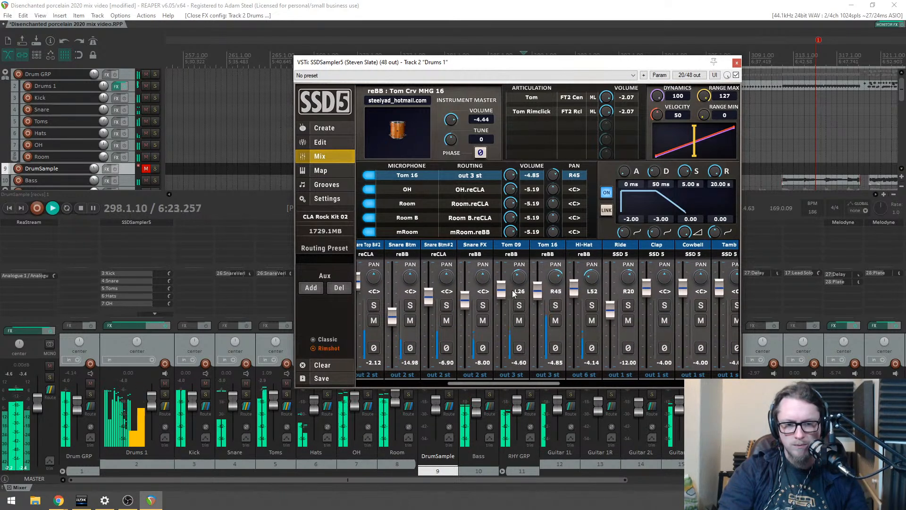
drag(518, 279, 537, 287)
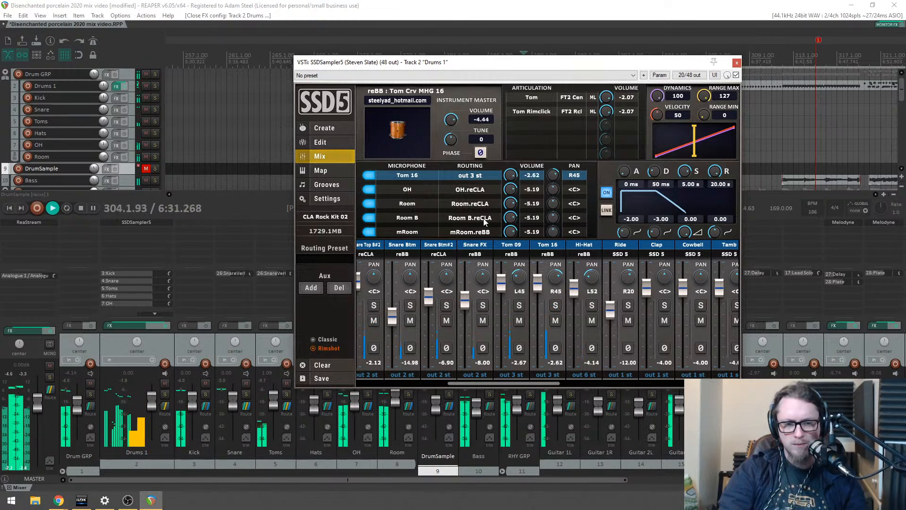
Step: Raise the 16-inch tom's Room microphone volume to -2.01 and its Room B volume to -2.74
drag(511, 195, 511, 192)
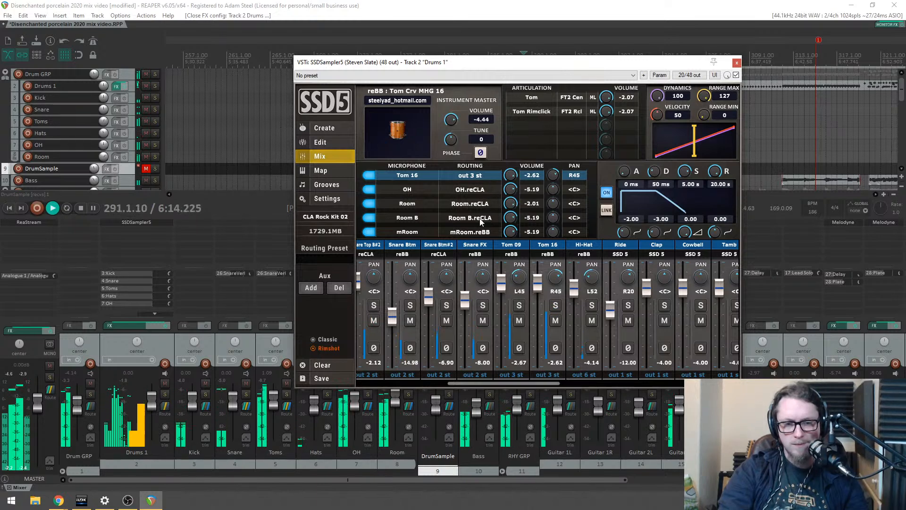
drag(511, 218, 513, 213)
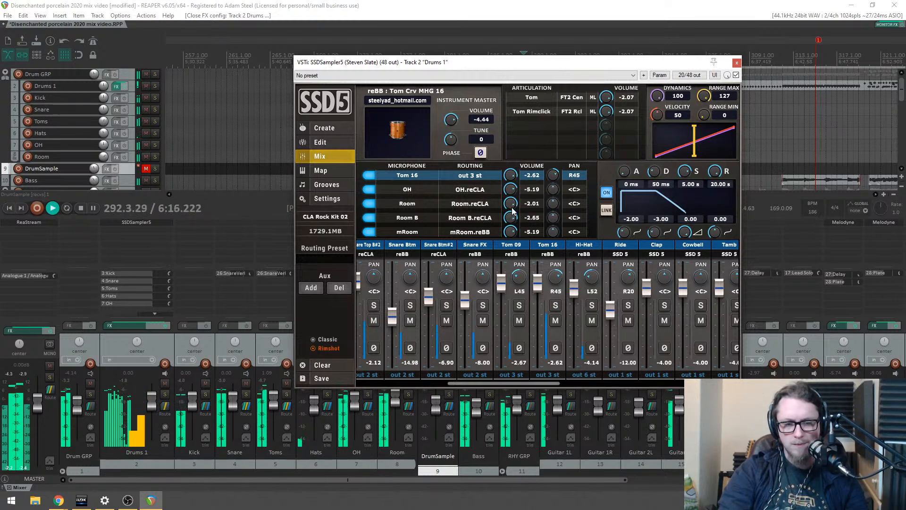
key(space)
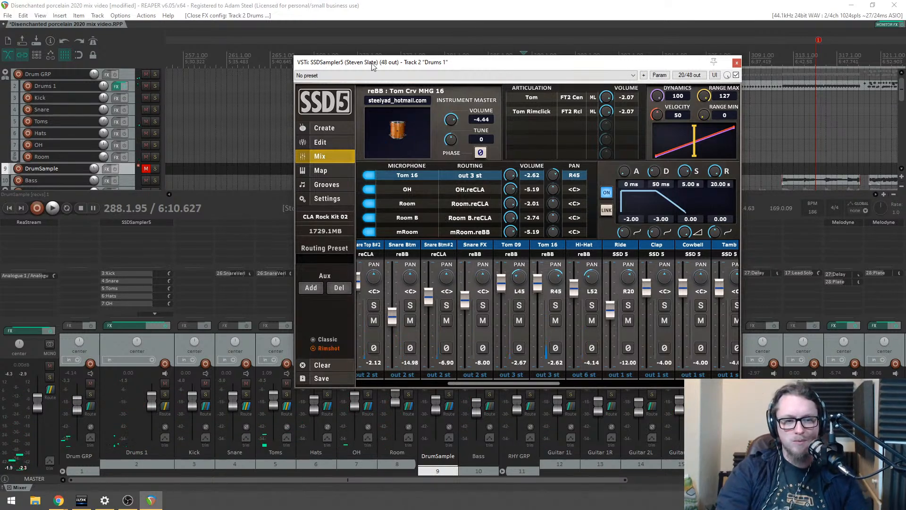
Step: Solo the Drum GRP track and play the section with the sampler's drum kit view open
drag(392, 66, 407, 67)
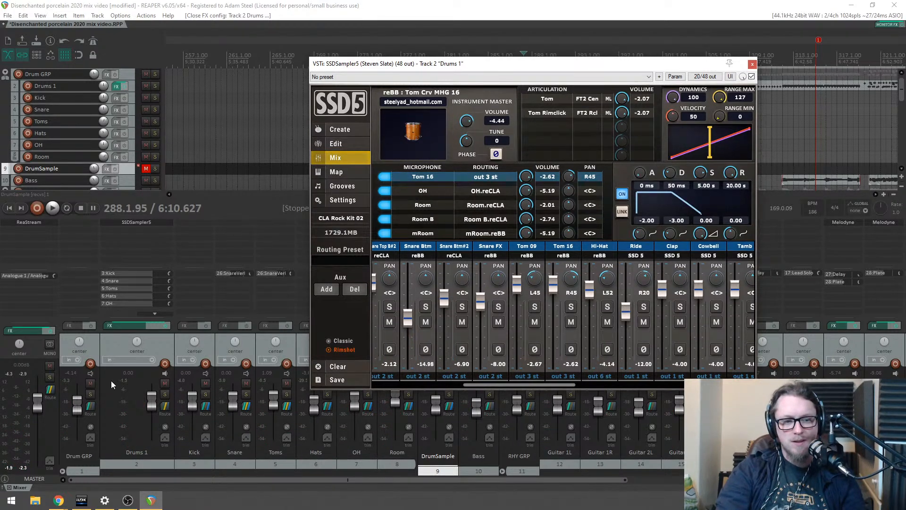
click(90, 395)
key(space)
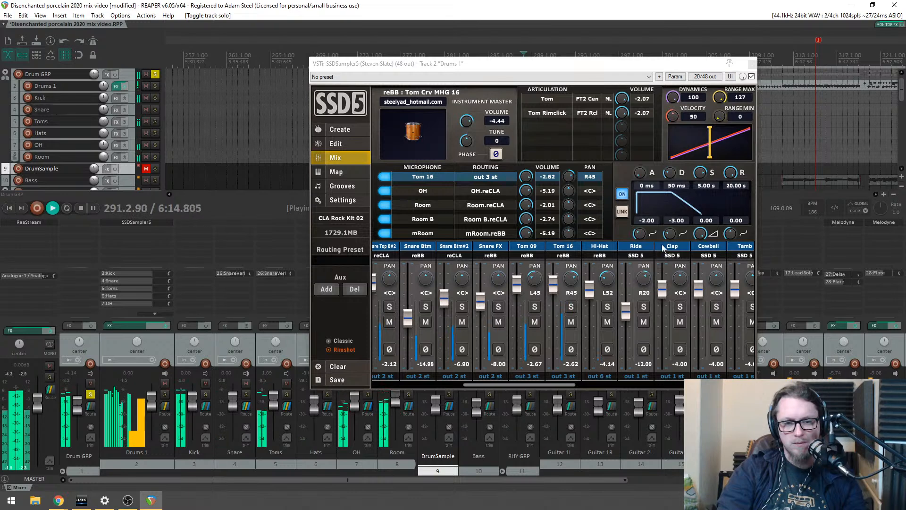
click(339, 132)
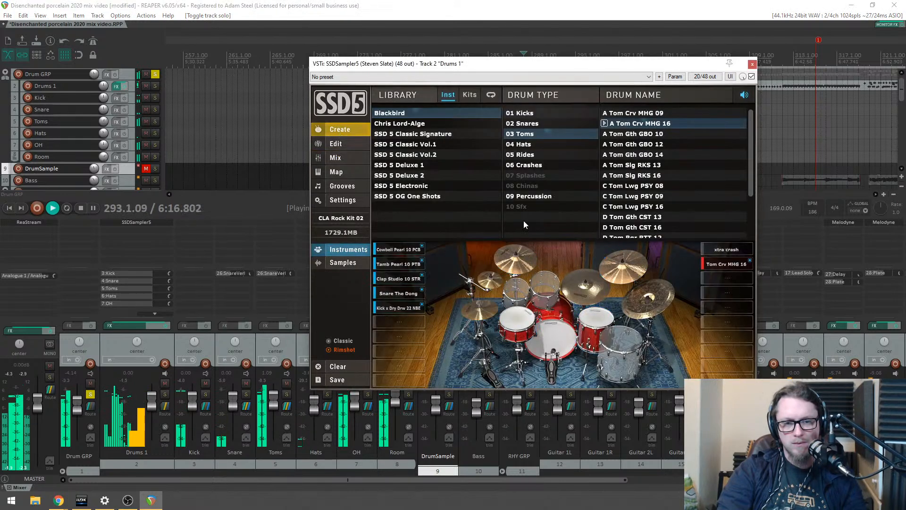
key(space)
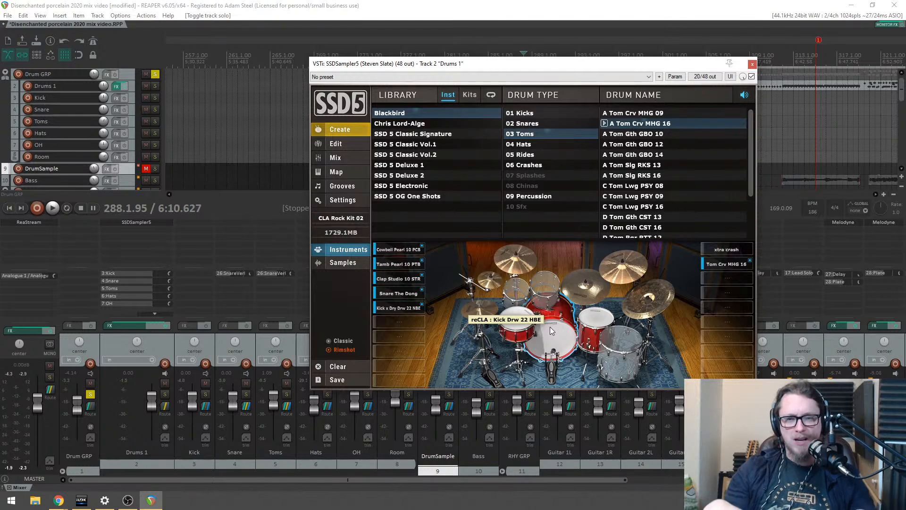
Step: Audition the kit's snare several times and play the soloed drum section again
click(522, 333)
click(526, 332)
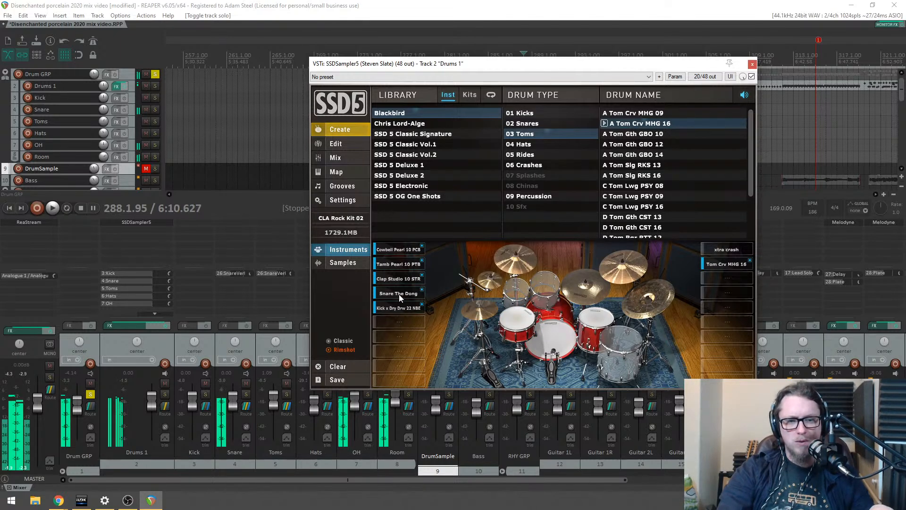
click(526, 332)
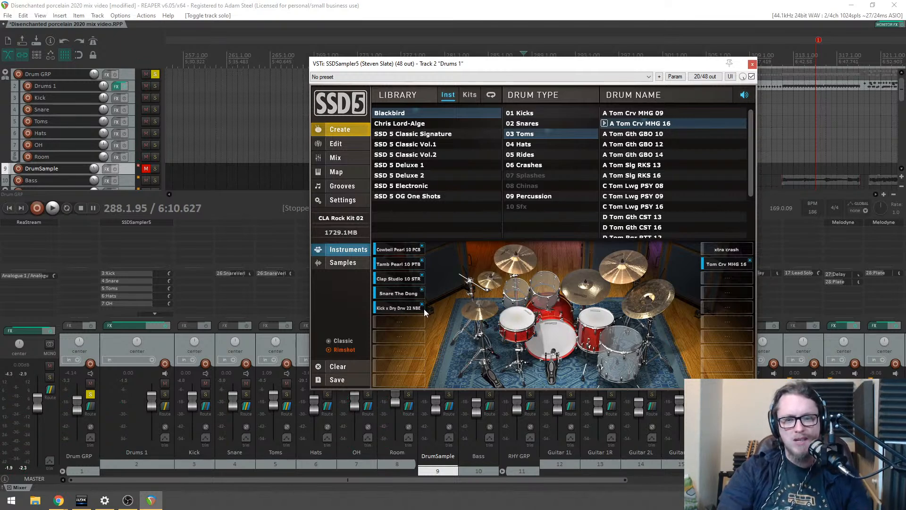
key(space)
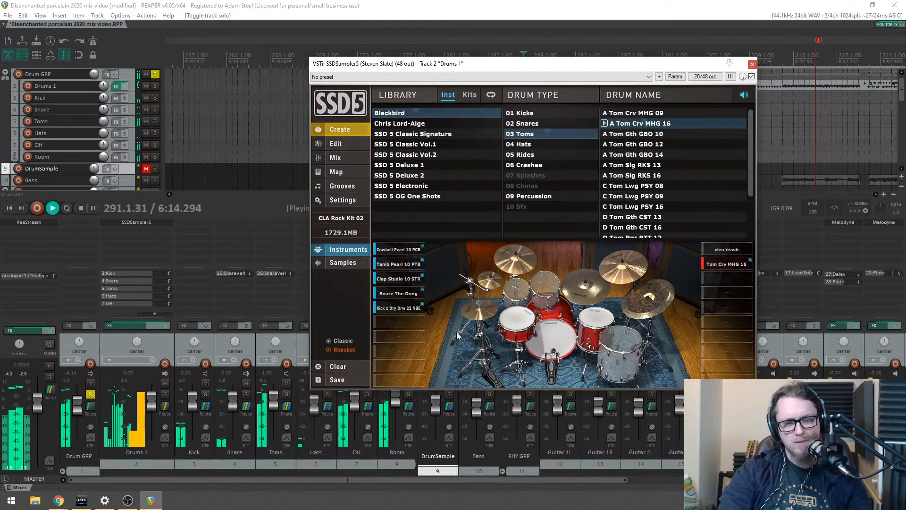
key(space)
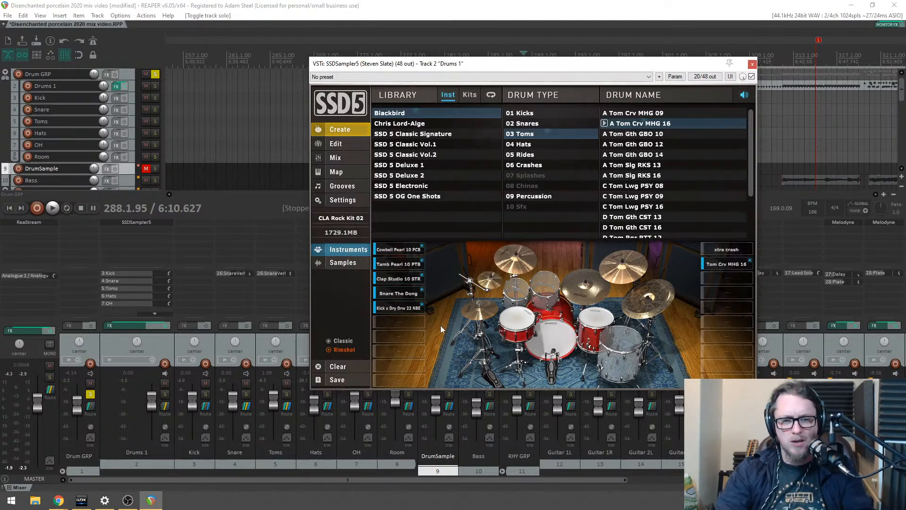
Step: Audition the kit's hi-hat, its cymbals and the Tamb Pearl 10 PTB tambourine
click(482, 309)
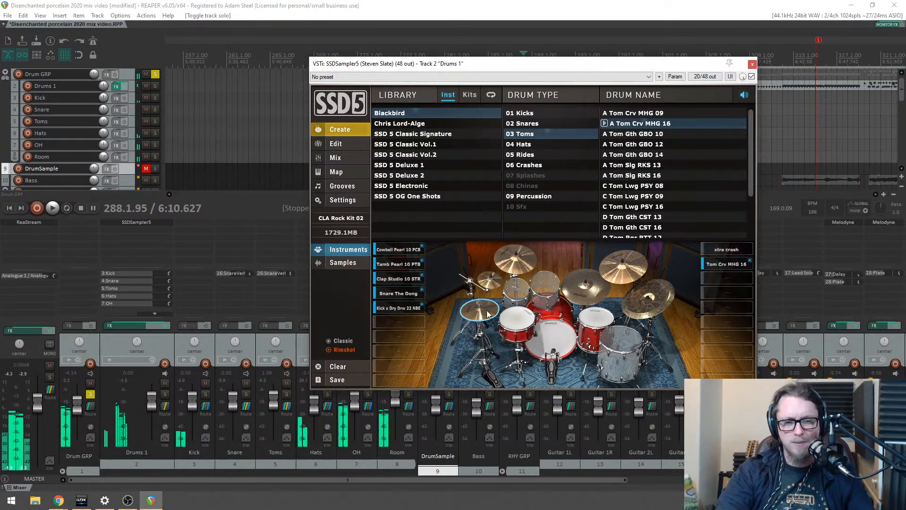
click(588, 294)
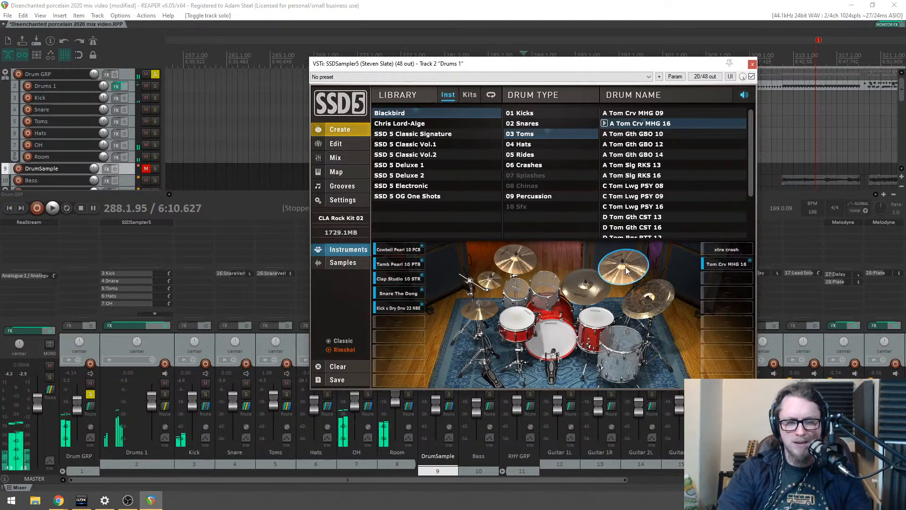
click(511, 256)
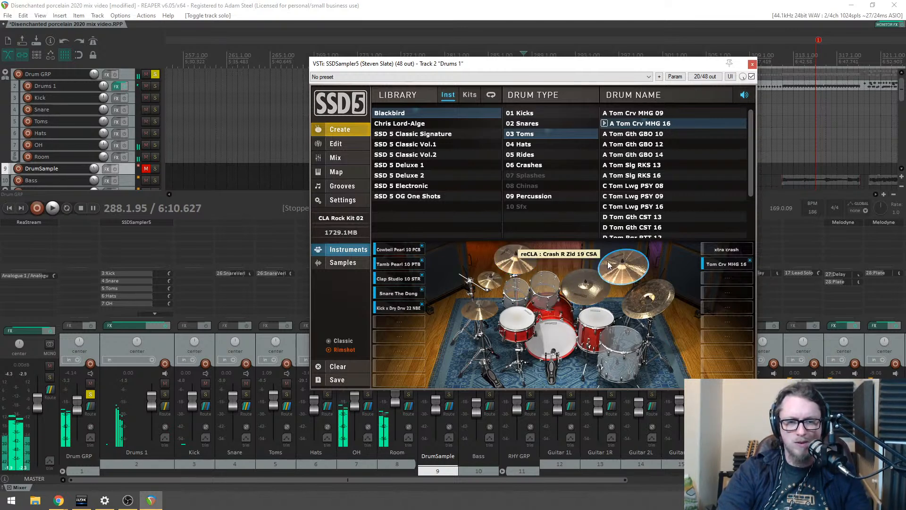
click(647, 296)
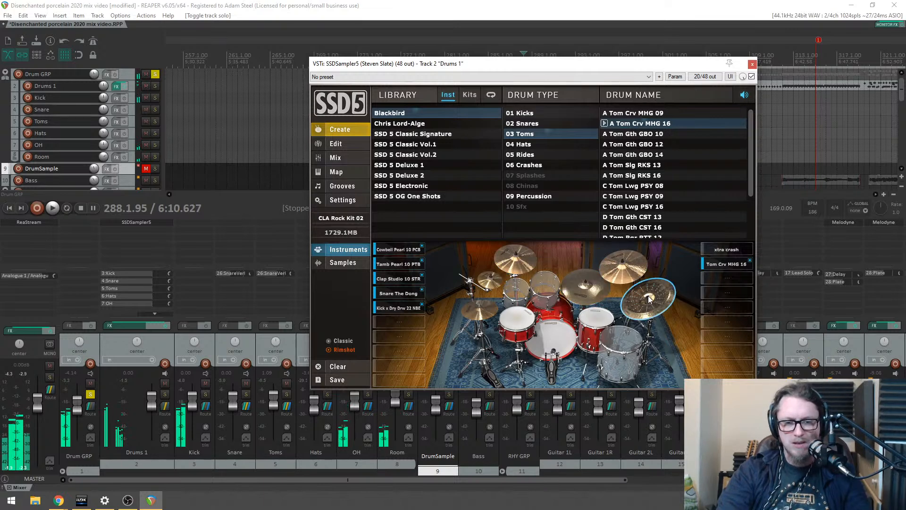
click(504, 284)
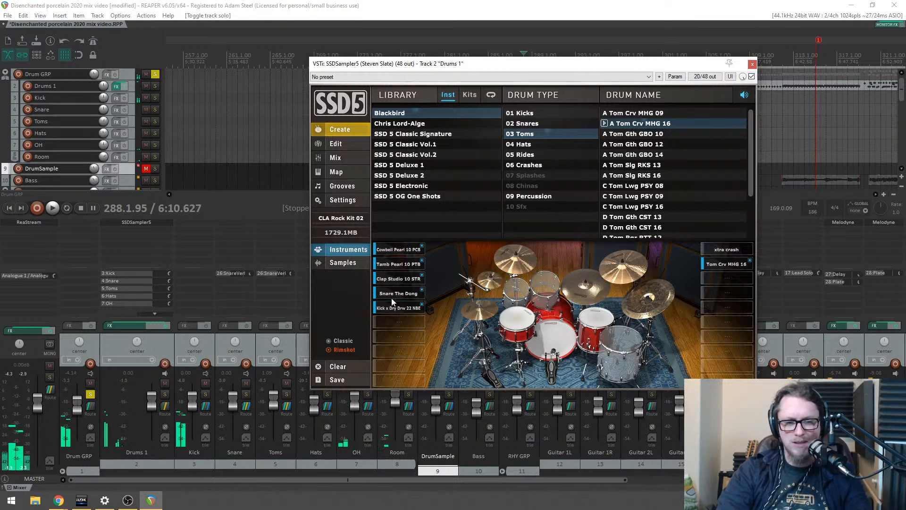
click(399, 265)
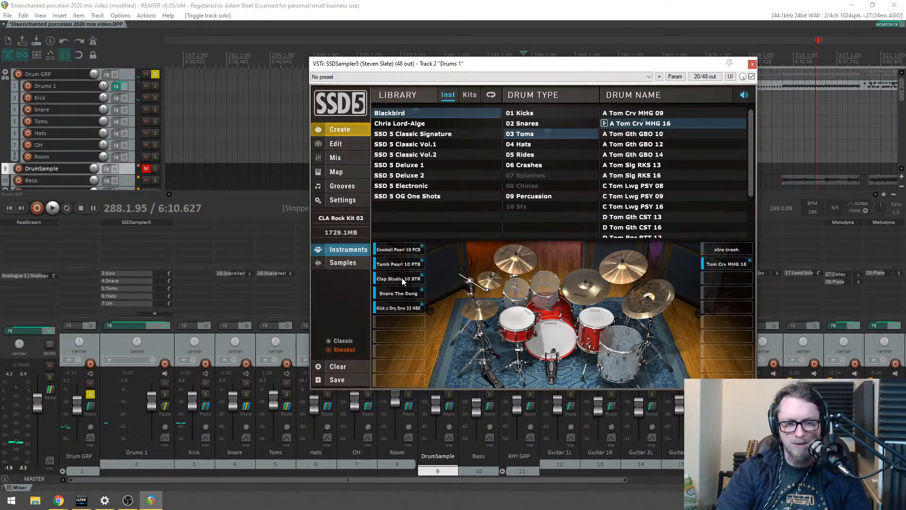
Step: Close the SSDSampler5 window and play the soloed drums over a wider stretch of the timeline
click(752, 65)
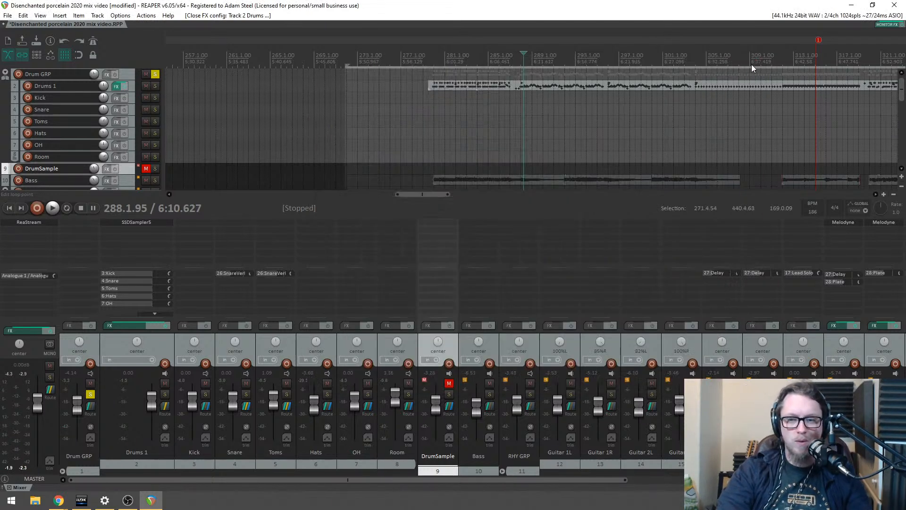
key(space)
scroll(565, 118, down, 3)
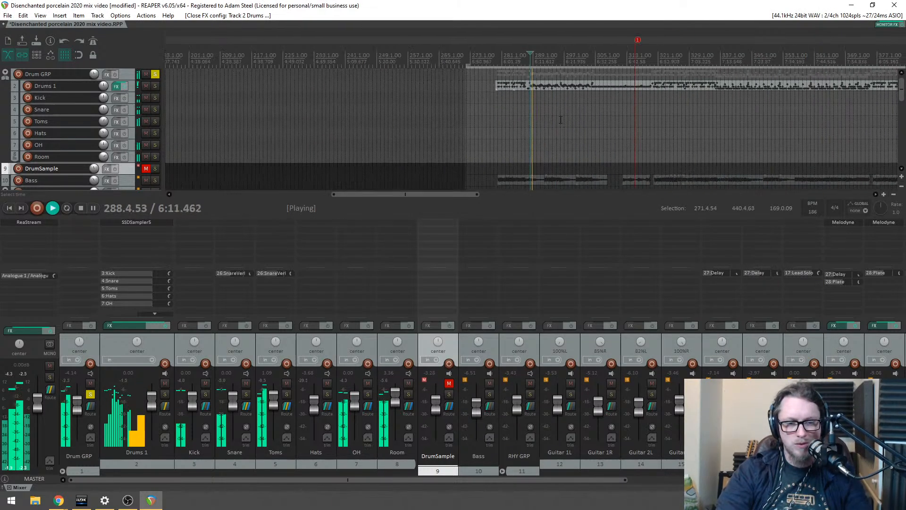
Step: Stop playback and insert the VST3 True Iron (Kazrog) plugin on the Drum GRP track
key(space)
double_click(86, 240)
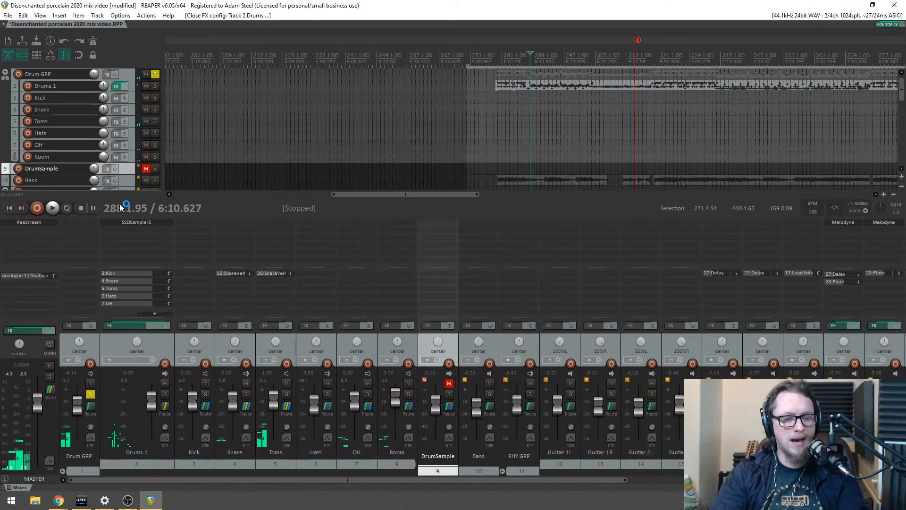
text(iron)
double_click(176, 201)
Step: Raise the Strength of True Iron on Drum GRP to about 6.72 while listening to the drums, and close its window
drag(241, 131, 286, 227)
drag(207, 34, 533, 37)
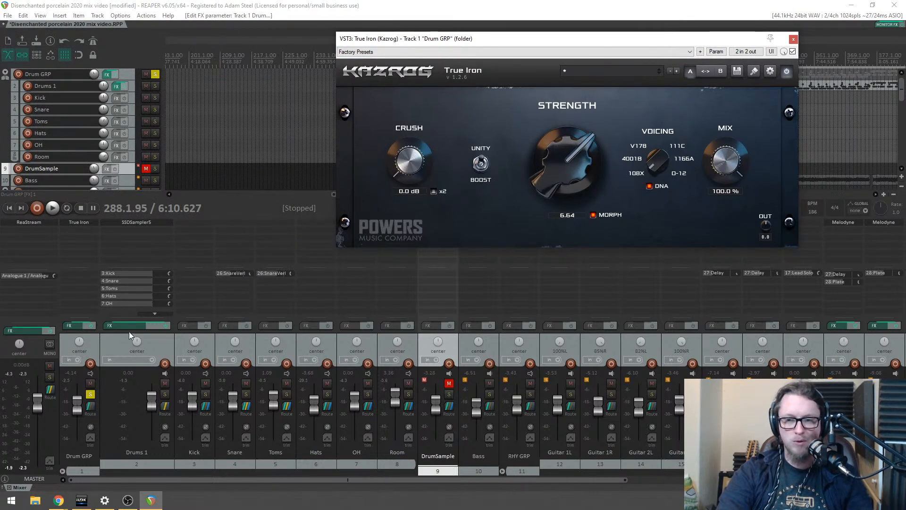
key(space)
drag(557, 176, 561, 166)
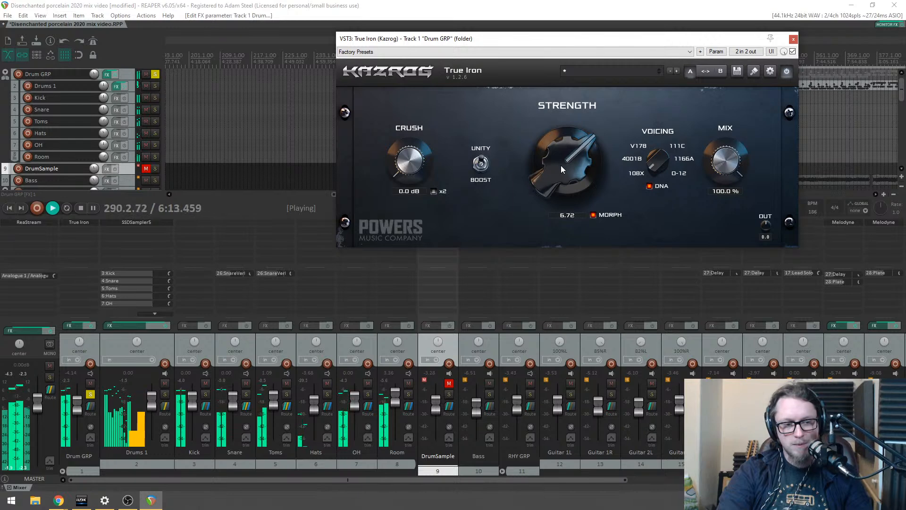
click(793, 39)
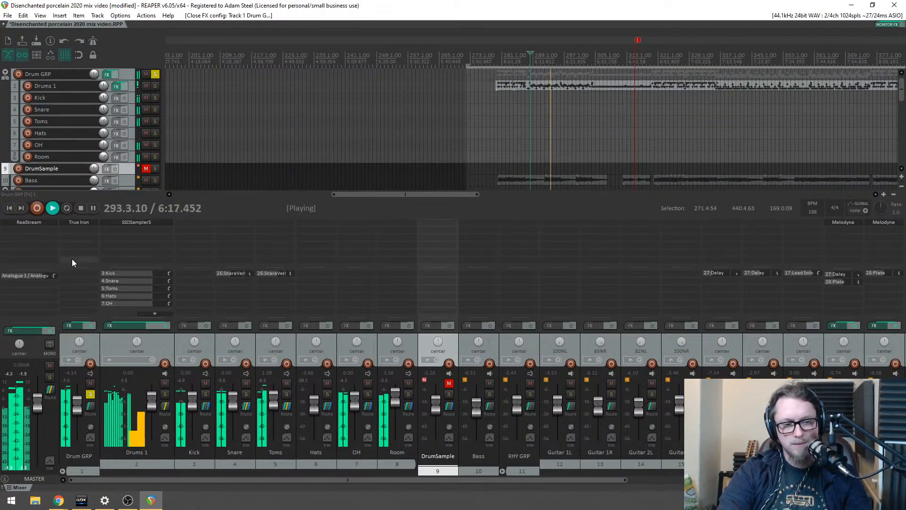
Step: Stop playback and insert the VST3 Virtual Tape Machines (Slate Digital) plugin after True Iron on Drum GRP
key(space)
double_click(77, 237)
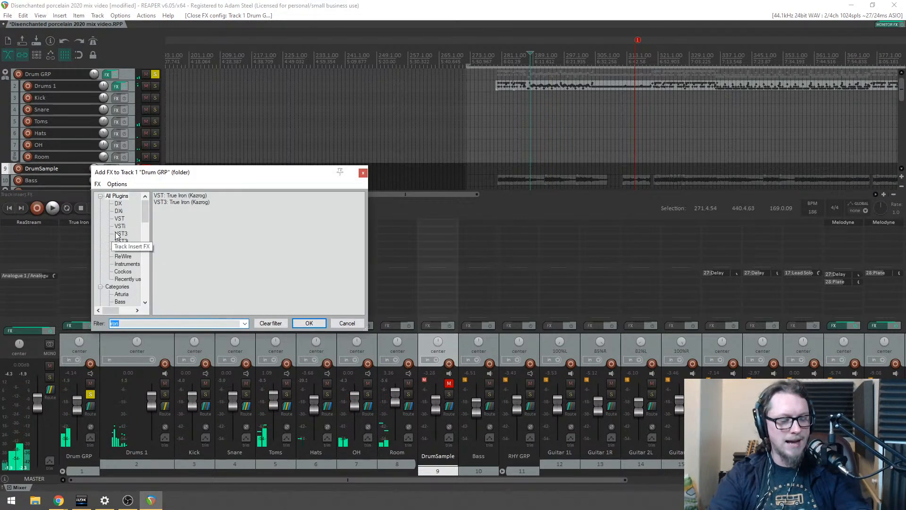
text(ta)
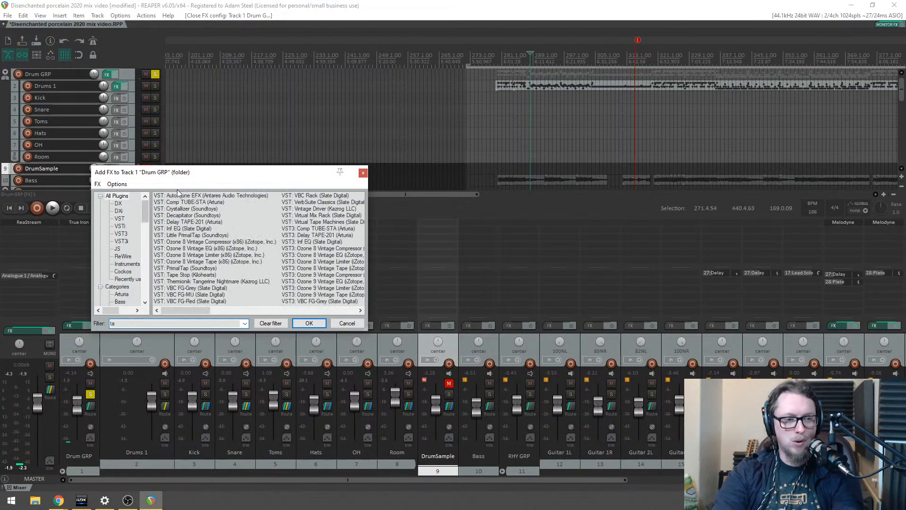
text(pp)
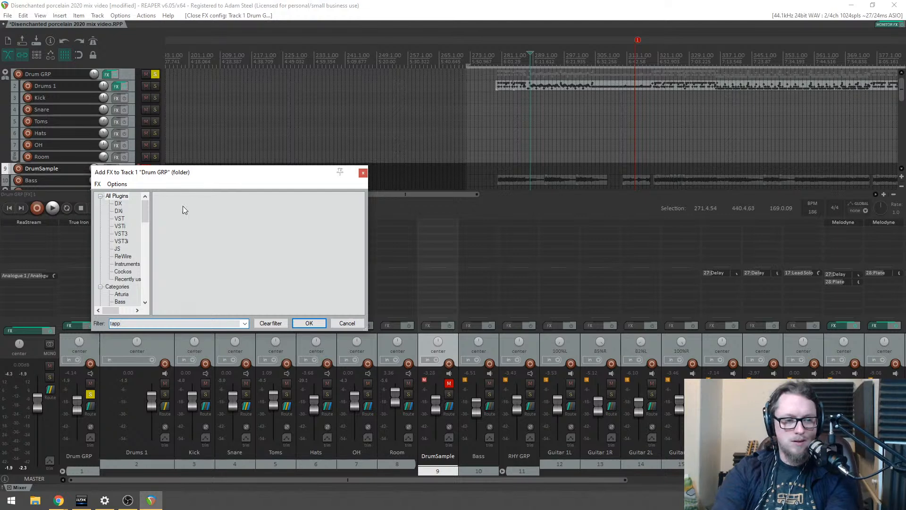
key(BackSpace)
double_click(179, 255)
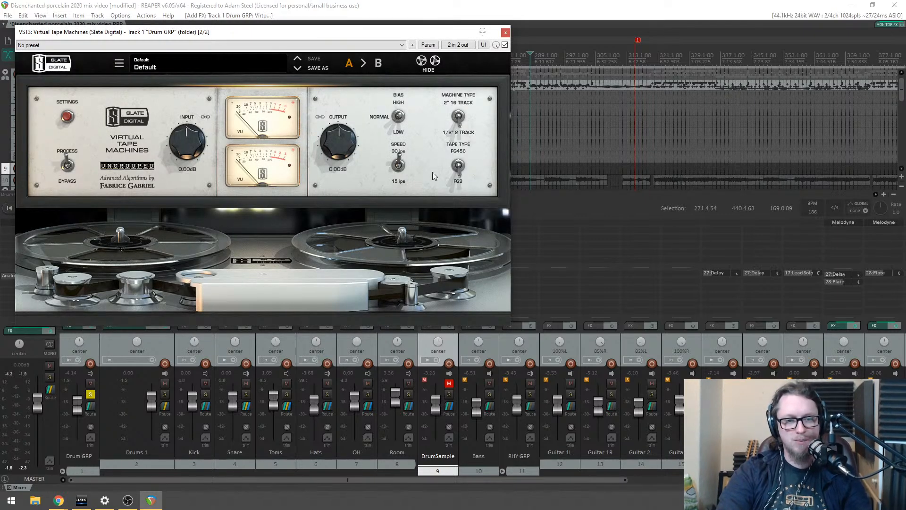
Step: Lower the Virtual Tape Machines input to about -4.05 dB with output at +4.05 dB, and listen to the drums
drag(185, 158, 187, 169)
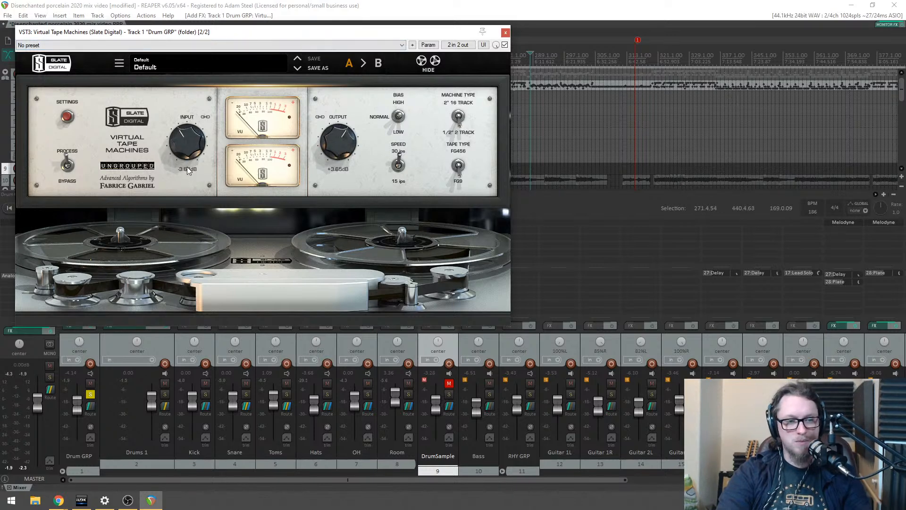
drag(236, 31, 363, 84)
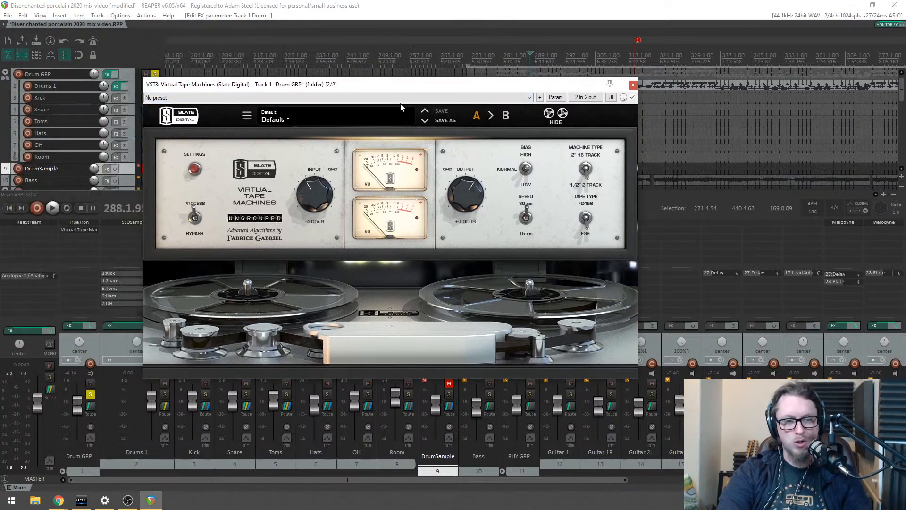
key(space)
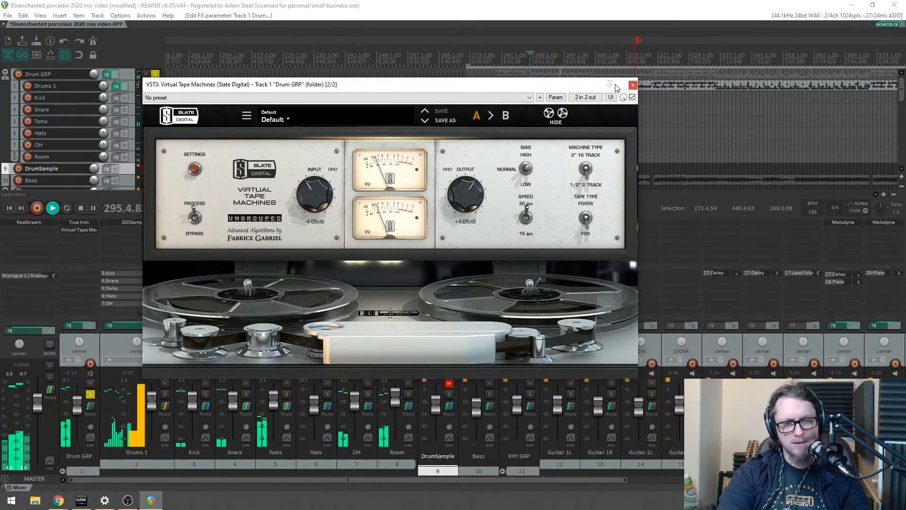
click(633, 85)
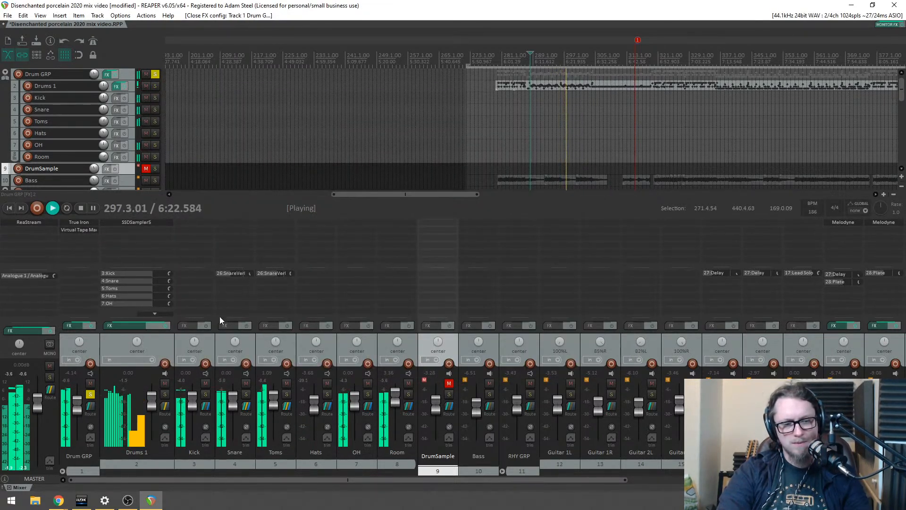
key(space)
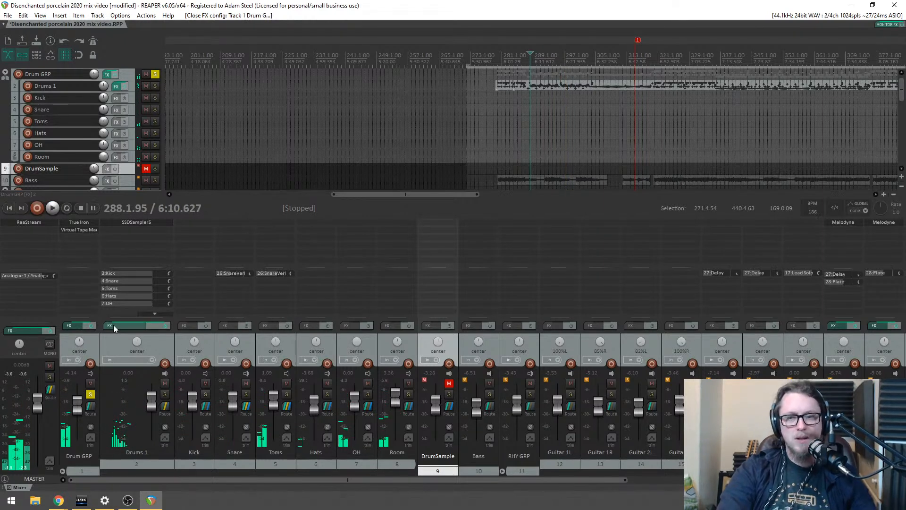
Step: Compare the playing drums with the Drum GRP effects bypassed and enabled, and check the Virtual Tape Machines meters
key(space)
click(90, 328)
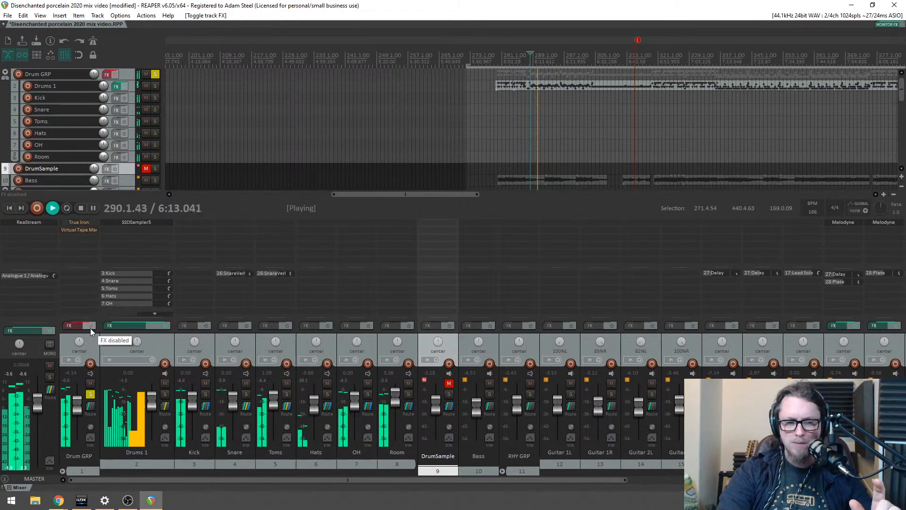
click(91, 327)
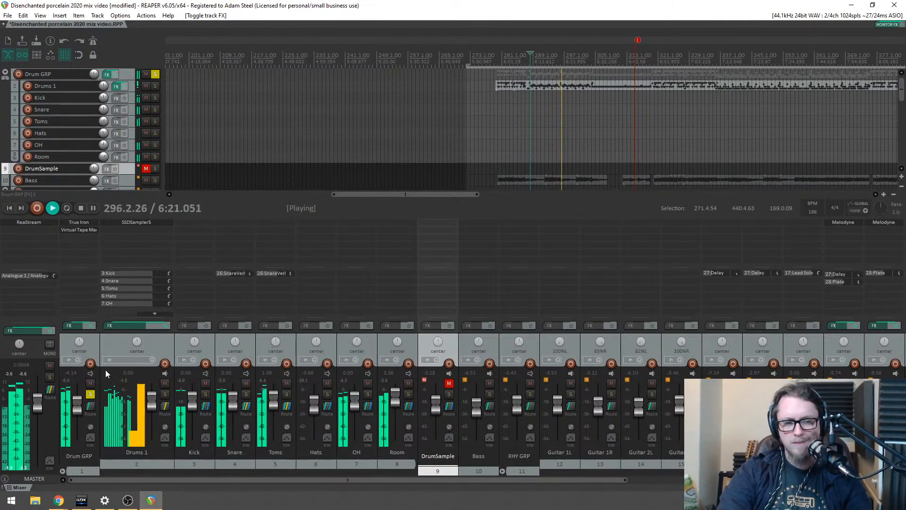
click(92, 230)
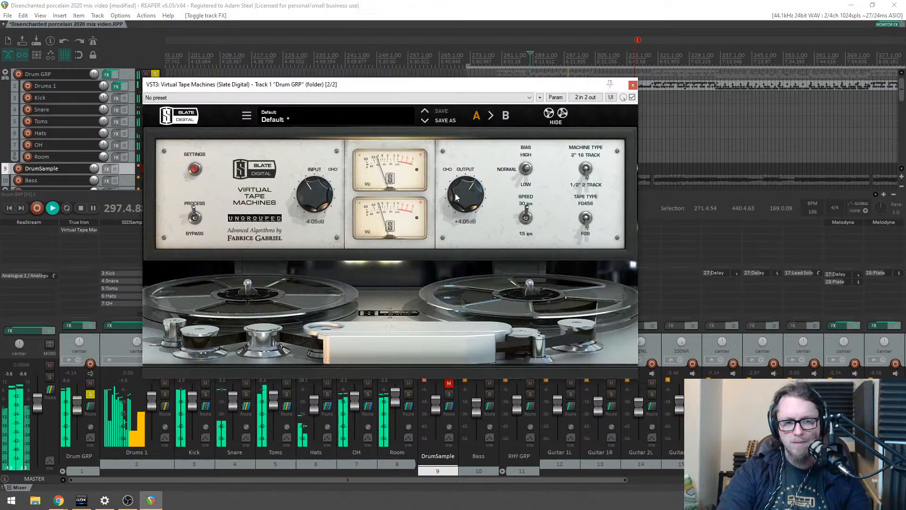
click(633, 86)
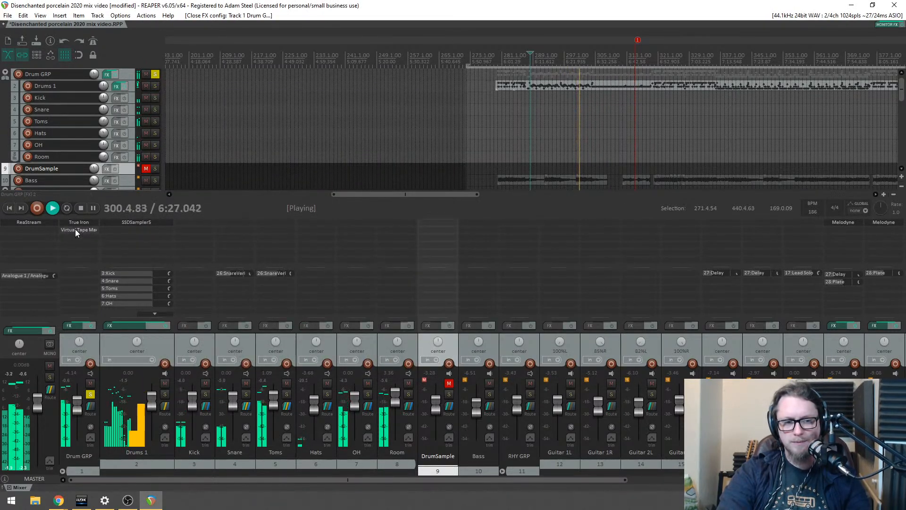
key(space)
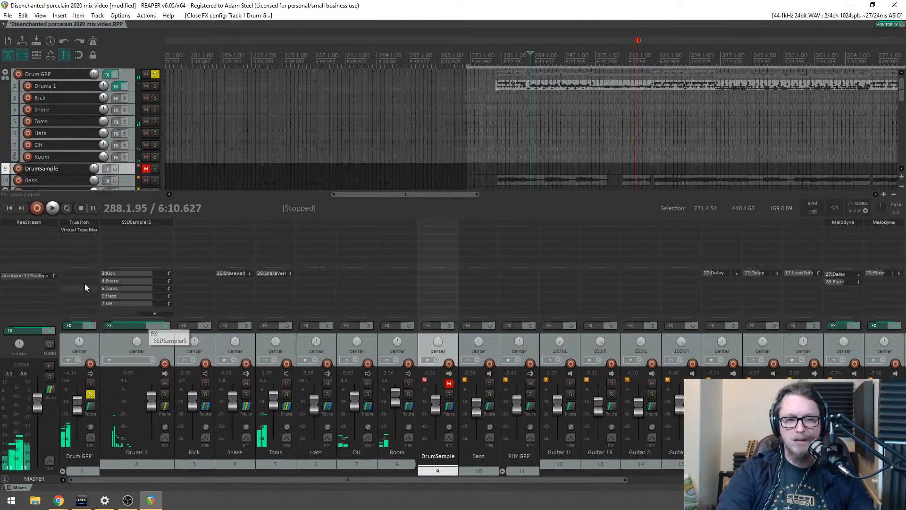
Step: Lower the output of True Iron on Drum GRP, reset the group's volume to 0.00 dB and check the master peaks during playback
click(76, 221)
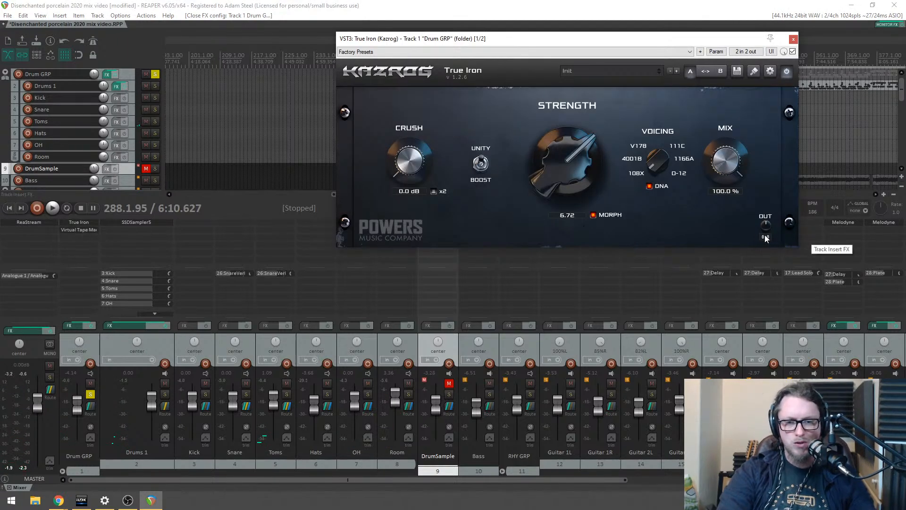
drag(768, 227, 772, 269)
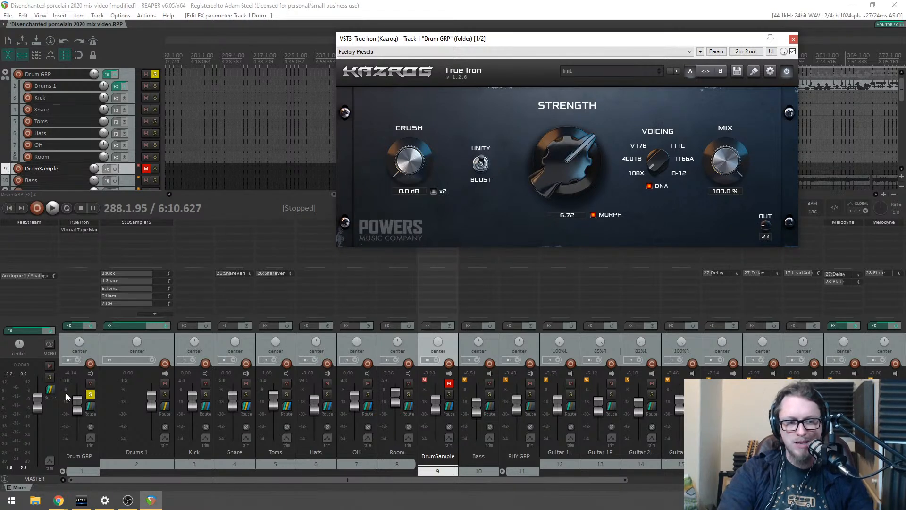
double_click(75, 407)
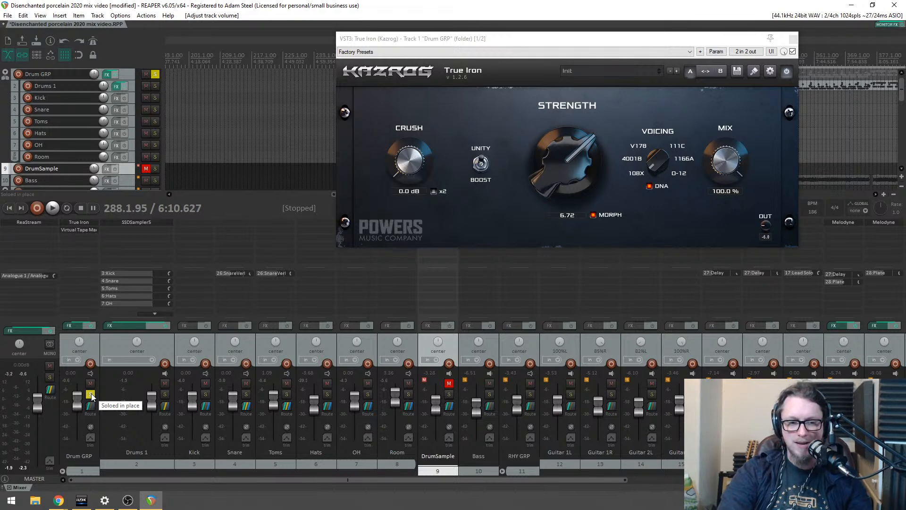
key(space)
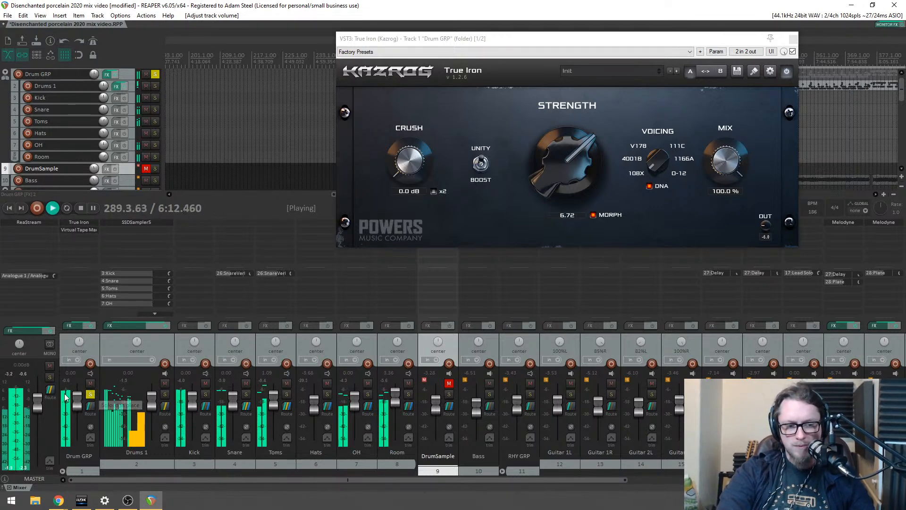
click(21, 369)
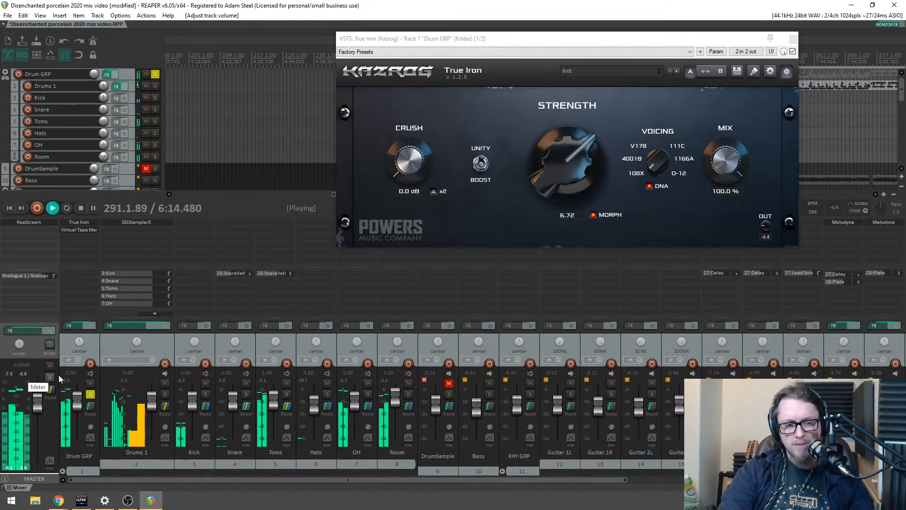
key(space)
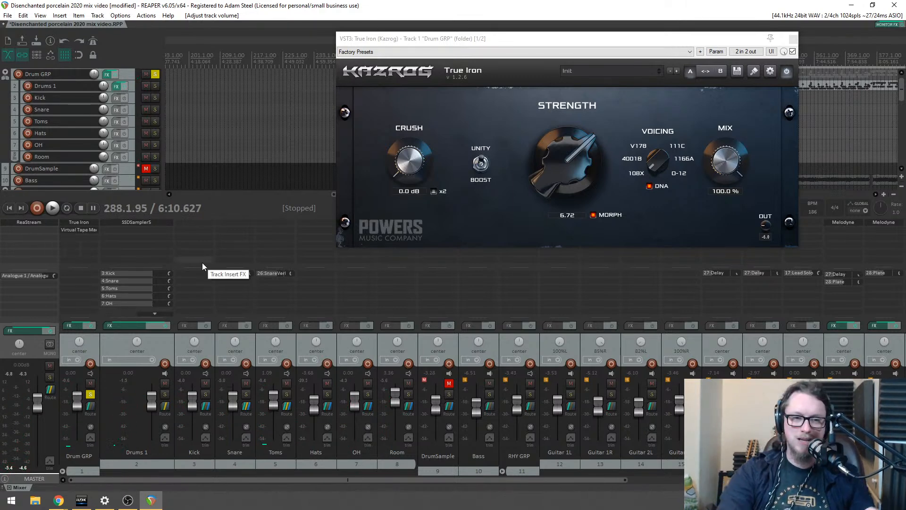
Step: Insert the VST3 True Iron (Kazrog) plugin on the master track and close its window
double_click(24, 233)
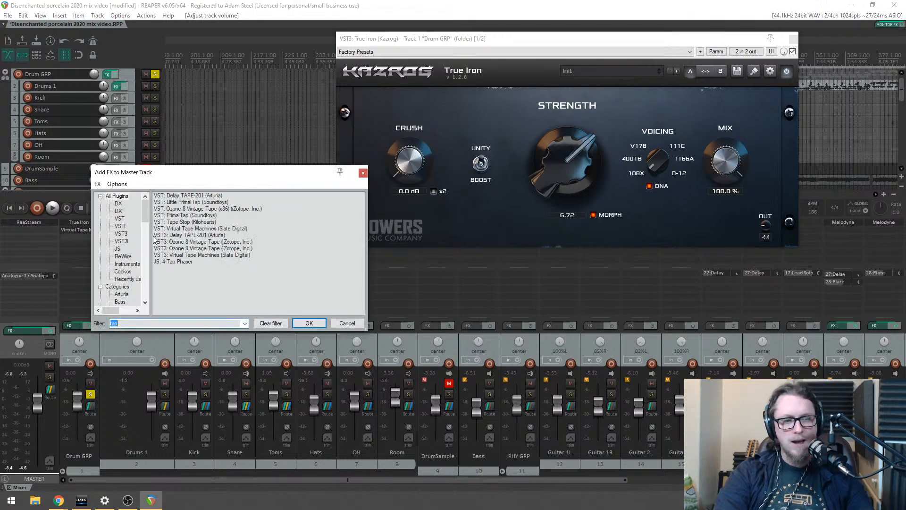
text(iron)
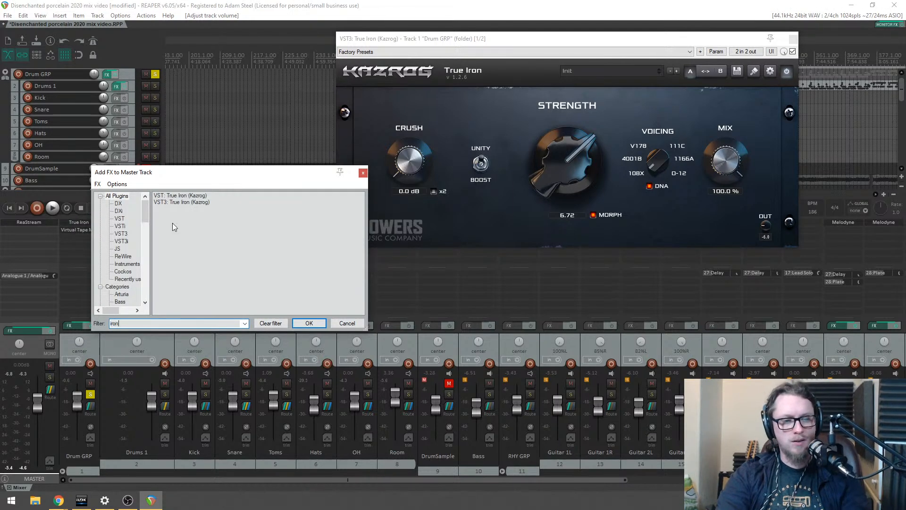
double_click(175, 204)
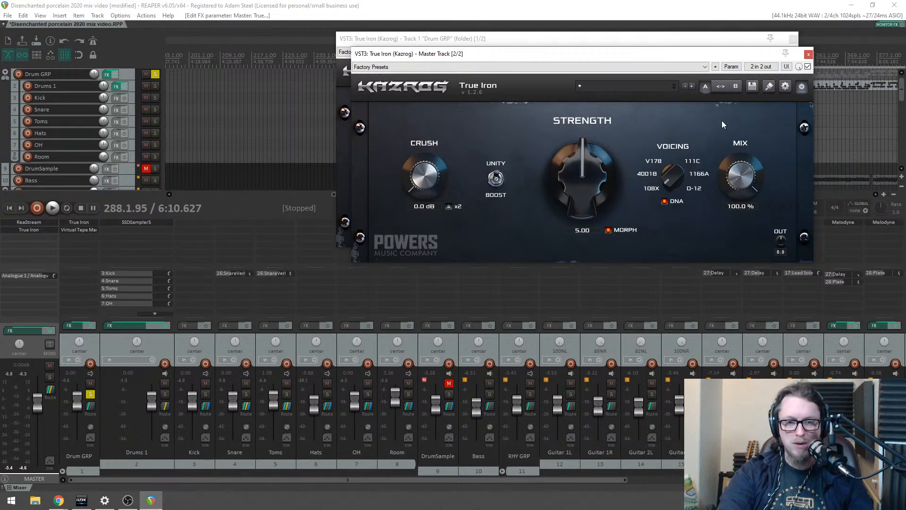
click(808, 54)
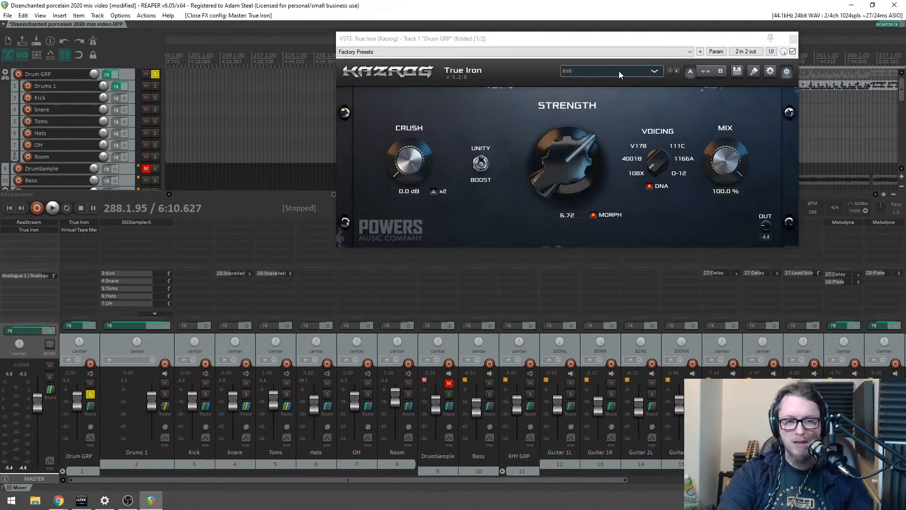
Step: Close the Drum GRP True Iron window and place True Iron before ReaStream in the master effects chain
drag(618, 45, 560, 104)
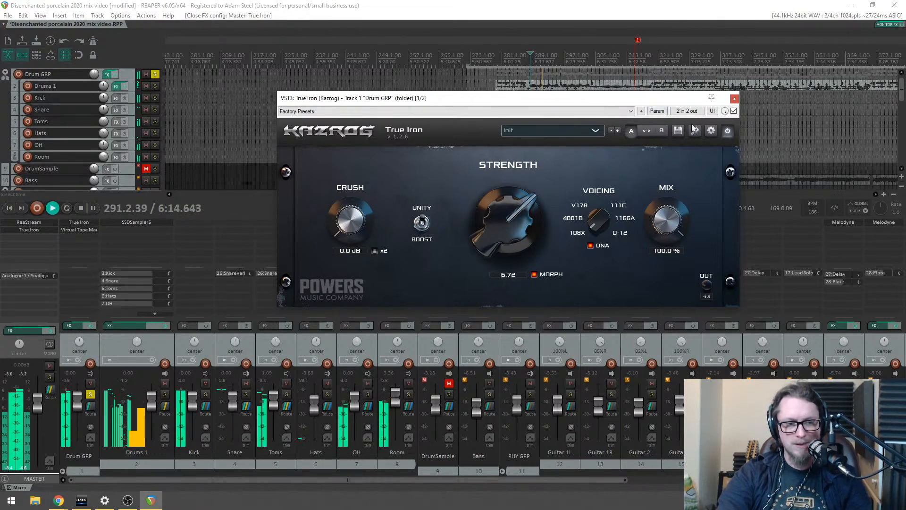
click(734, 98)
key(space)
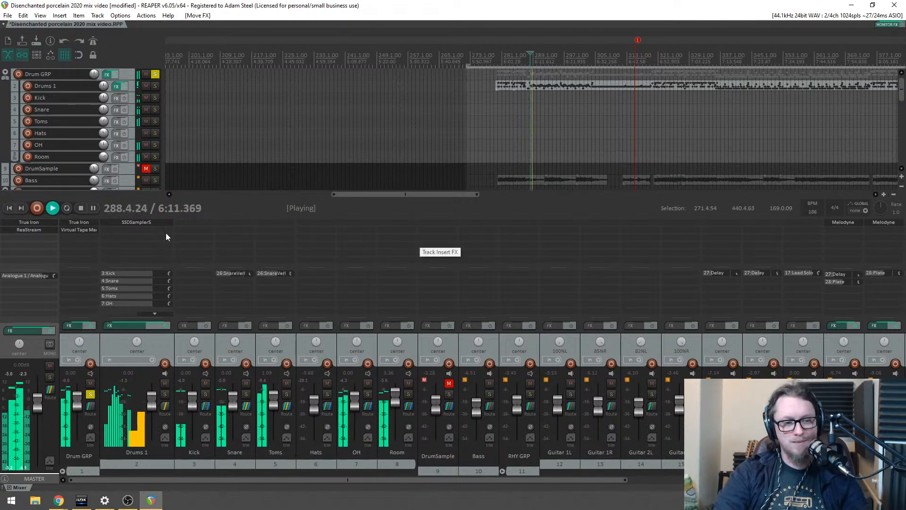
Step: Compare the drums with the master track's True Iron bypassed and active, close its window and stop playback
click(29, 221)
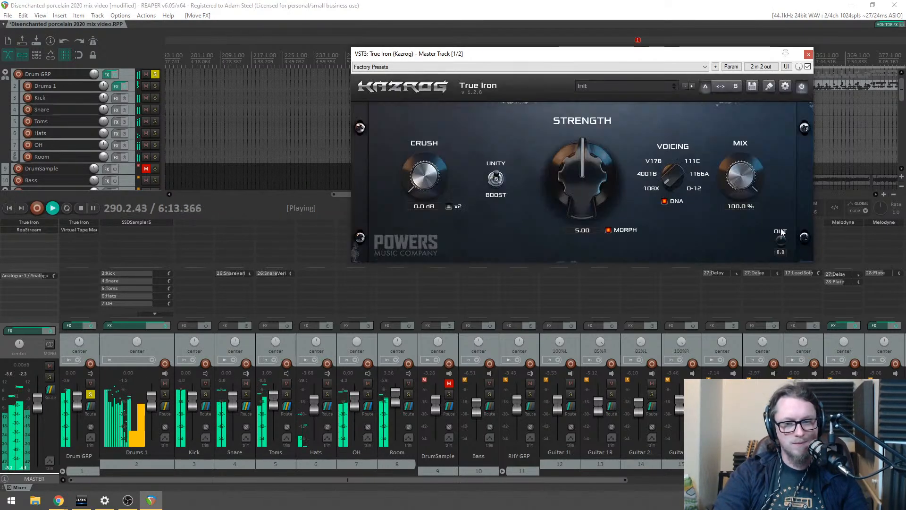
click(804, 88)
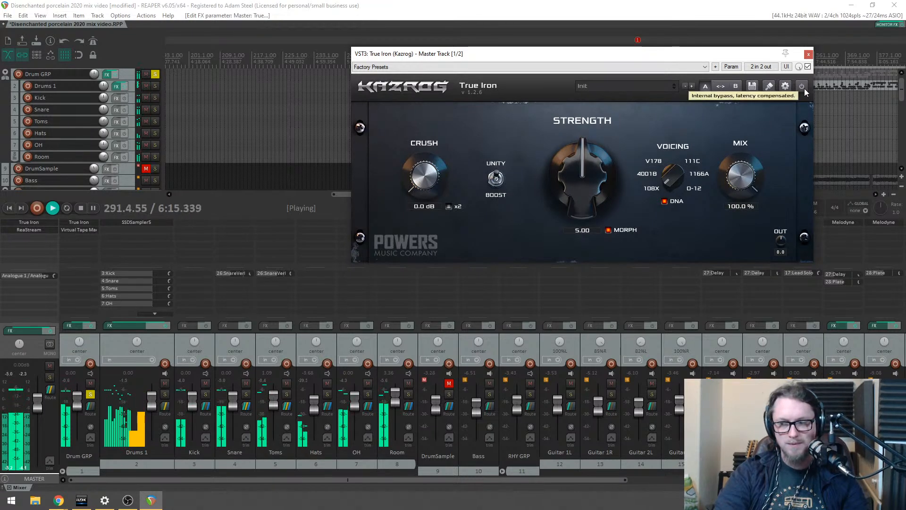
click(802, 87)
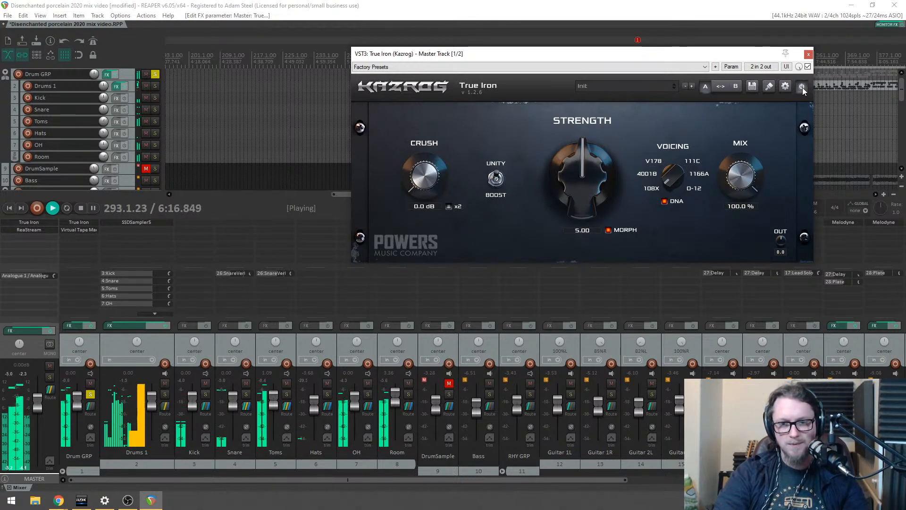
click(808, 54)
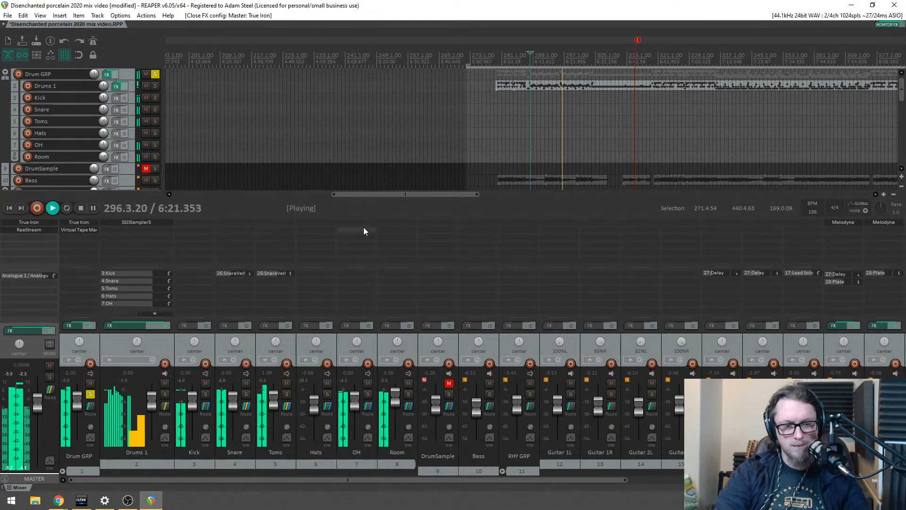
key(space)
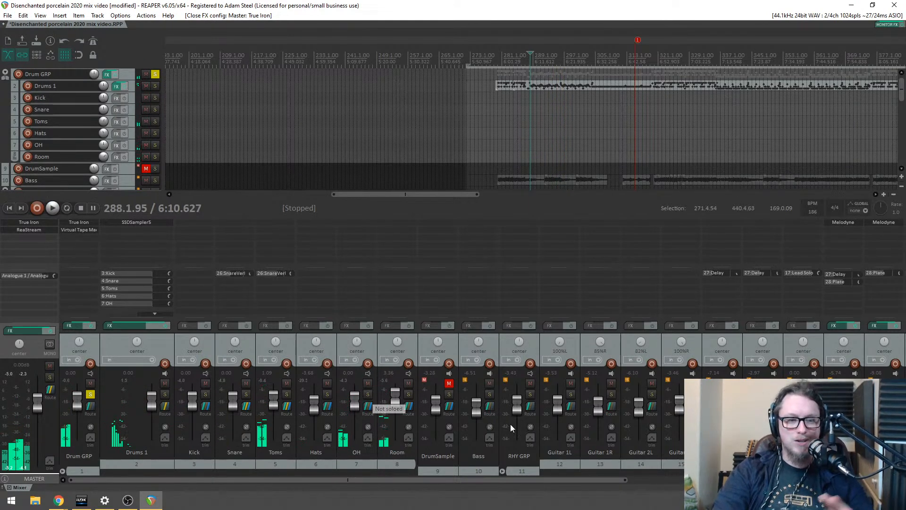
Step: Loop the section from about bar 288 to 304, solo the OH track and listen to it
drag(533, 71, 594, 71)
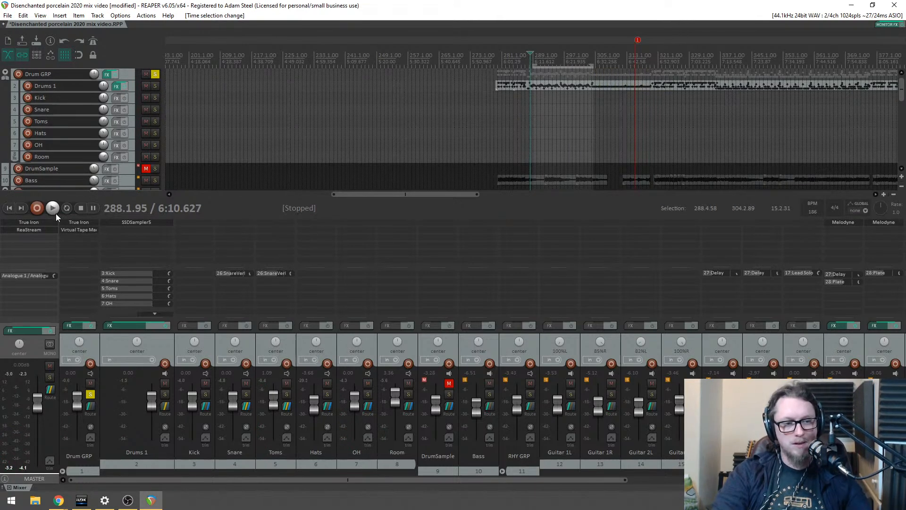
click(368, 395)
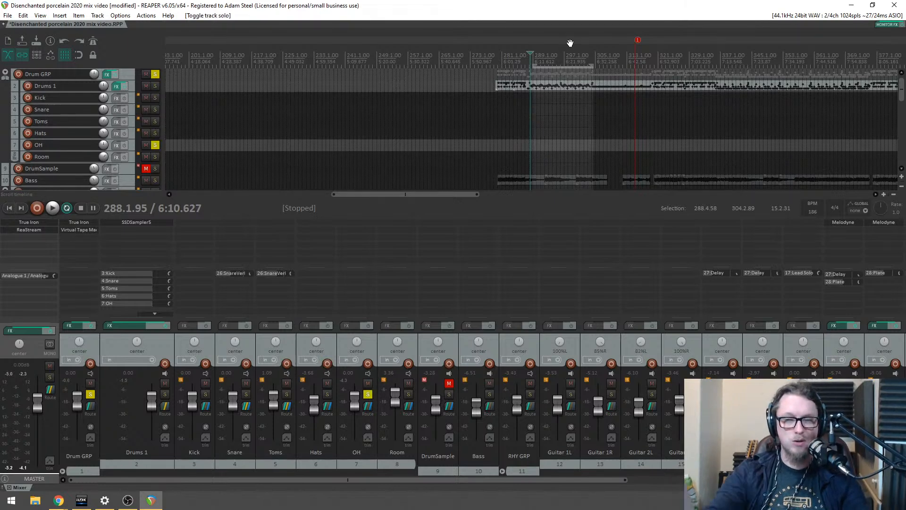
key(space)
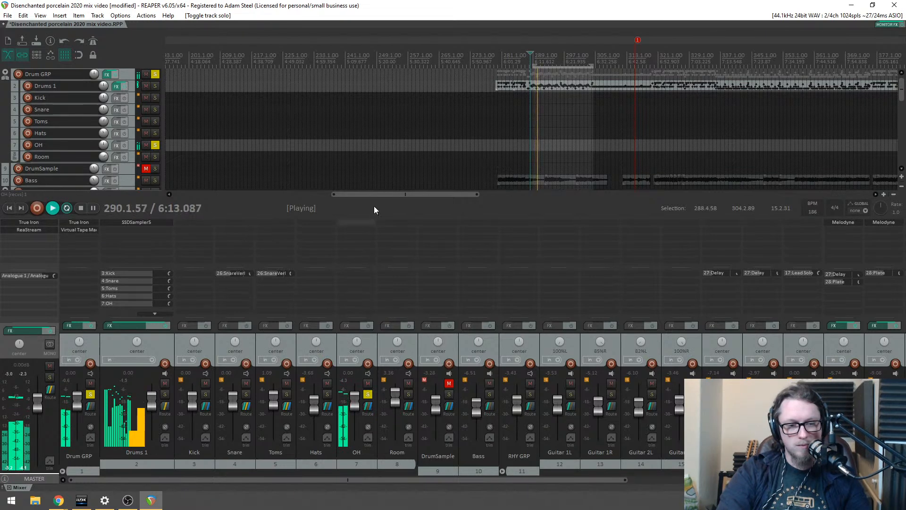
key(space)
double_click(359, 245)
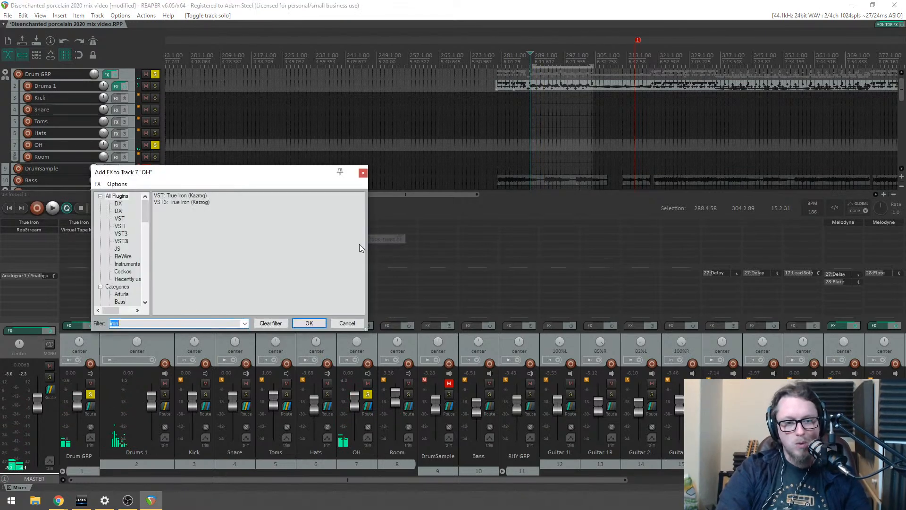
text(mix)
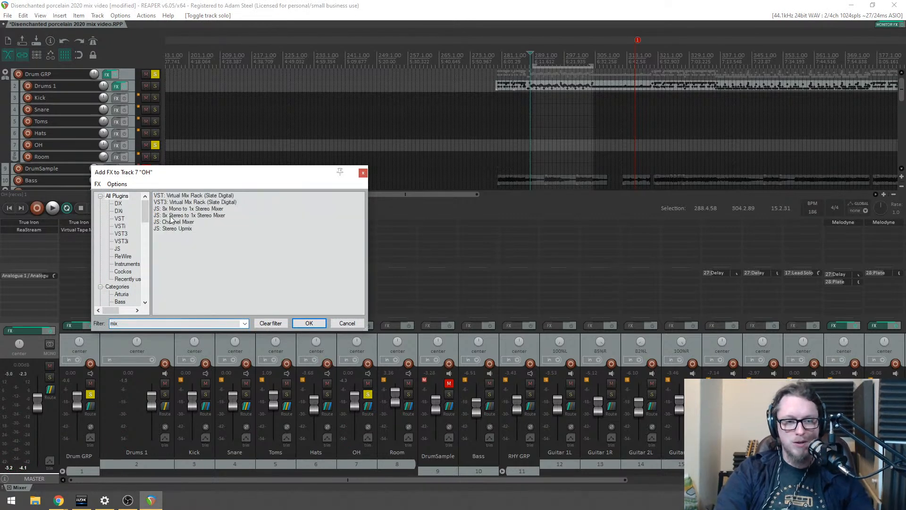
click(185, 196)
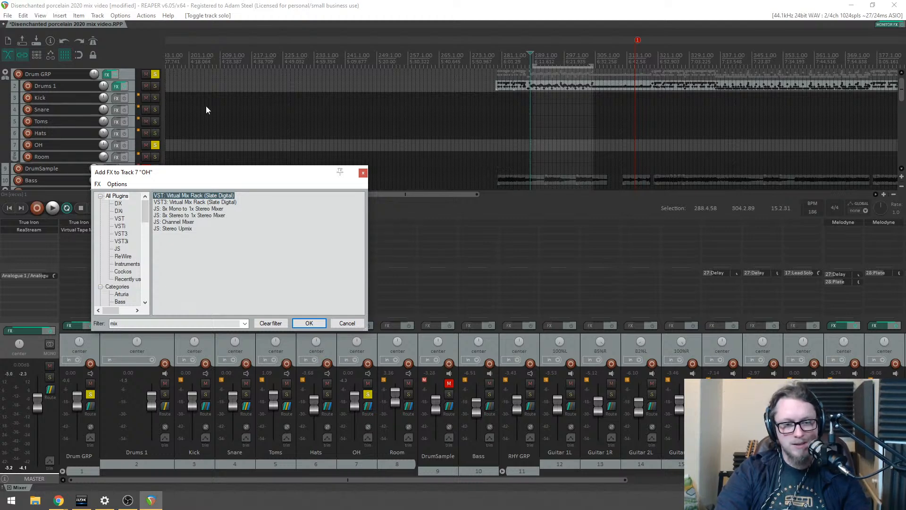
key(Return)
click(629, 32)
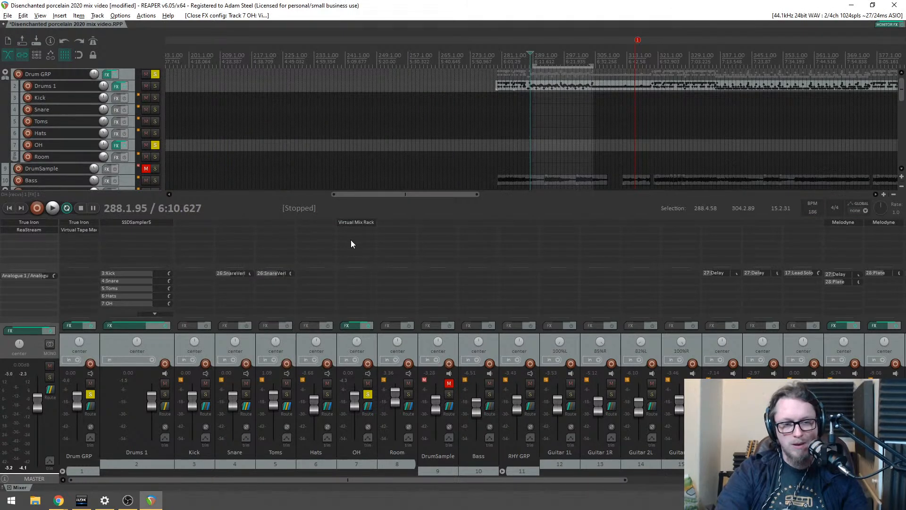
key(Delete)
Step: Insert the VST3 Virtual Mix Rack (Slate Digital) plugin on the OH track and reposition its window
double_click(355, 244)
click(169, 202)
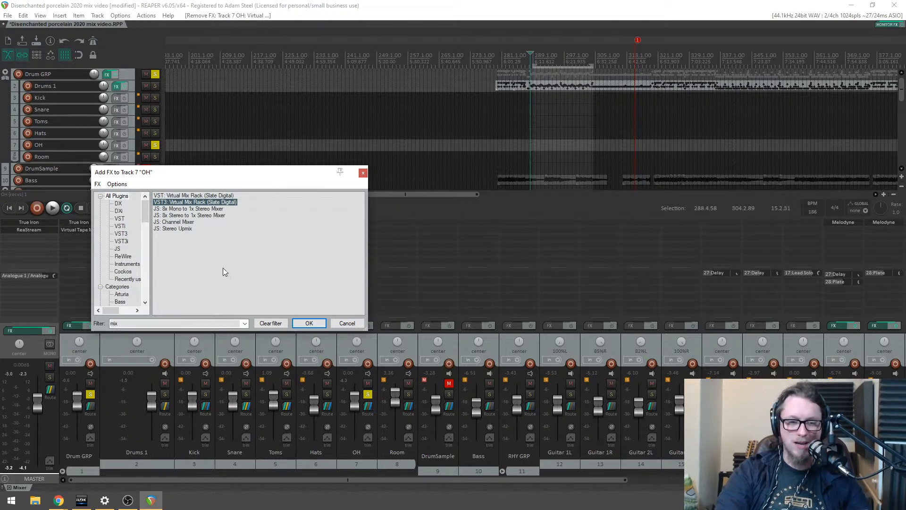
key(Return)
drag(262, 42, 298, 61)
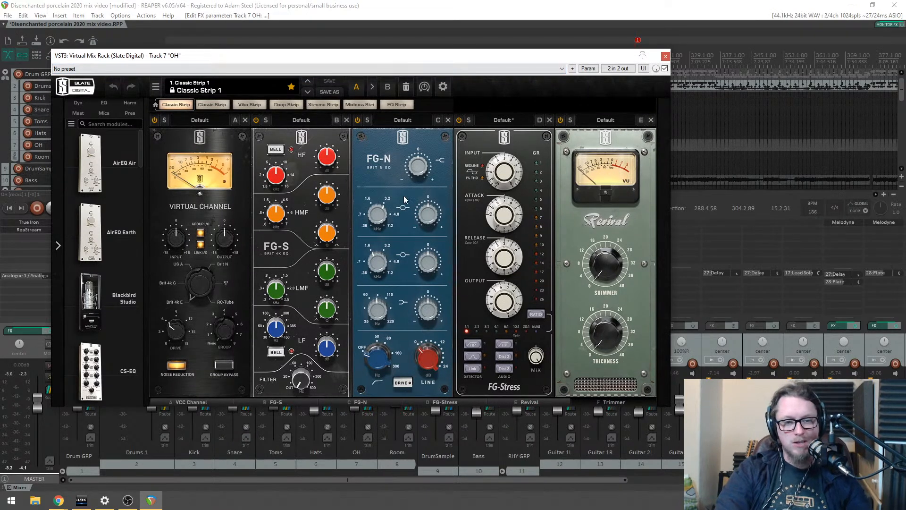
Step: Boost the HF gain on FG-S, set Revival's Thickness to about 6.9 and raise its Shimmer slightly
mouse_move(331, 155)
mouse_down()
mouse_move(331, 148)
mouse_move(336, 161)
mouse_up()
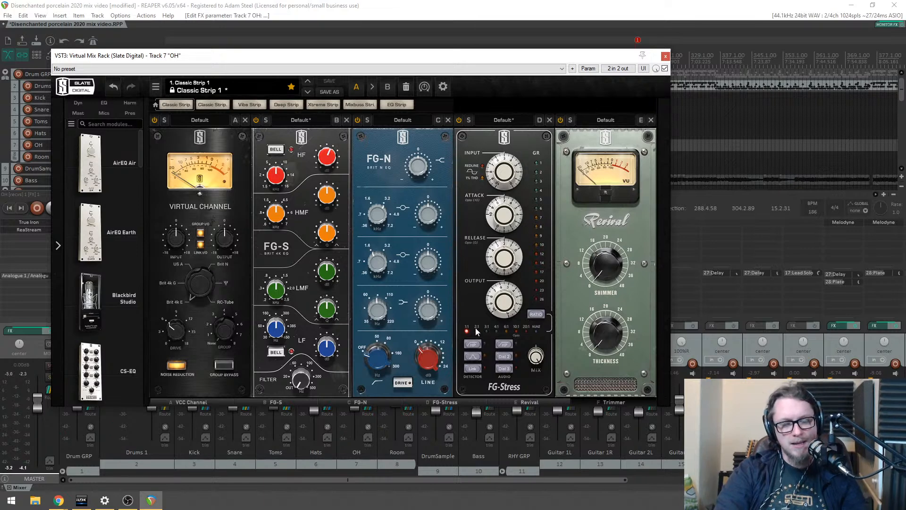
drag(603, 334, 610, 322)
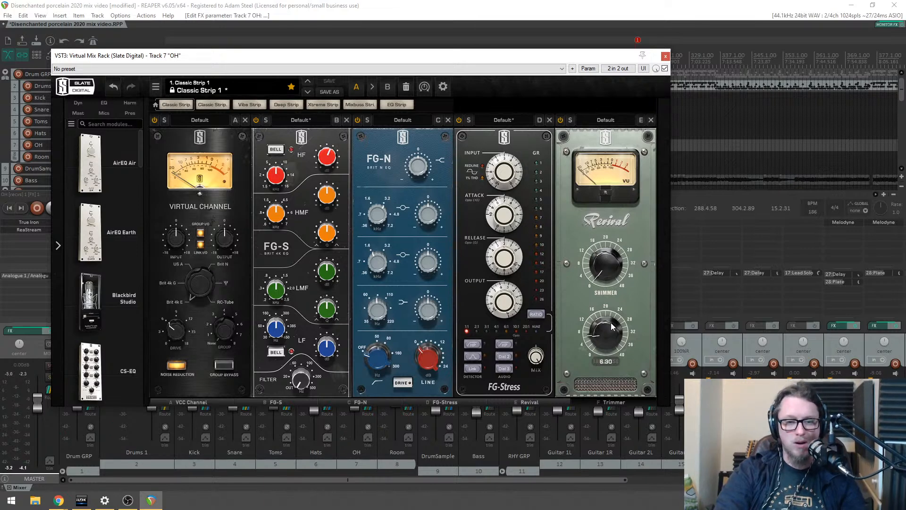
mouse_move(604, 269)
mouse_down()
mouse_move(609, 240)
mouse_move(603, 266)
mouse_up()
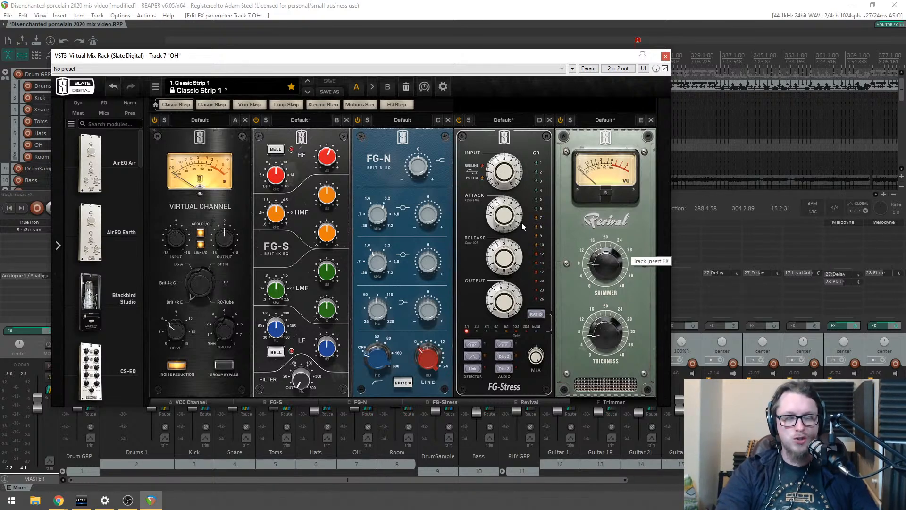
Step: Review the master track's True Iron settings beside the Virtual Mix Rack, then close the True Iron window
drag(468, 55, 495, 103)
click(42, 222)
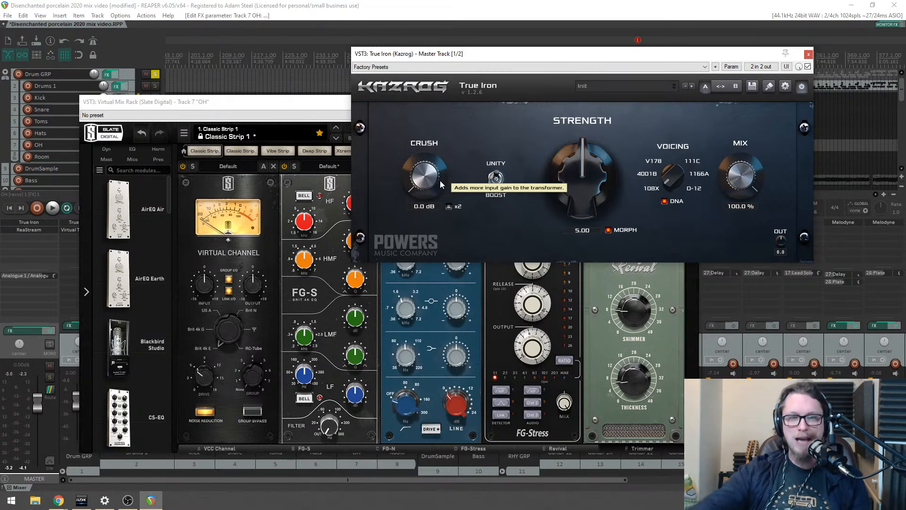
click(808, 56)
mouse_move(572, 107)
mouse_down()
mouse_move(585, 101)
mouse_move(570, 113)
mouse_up()
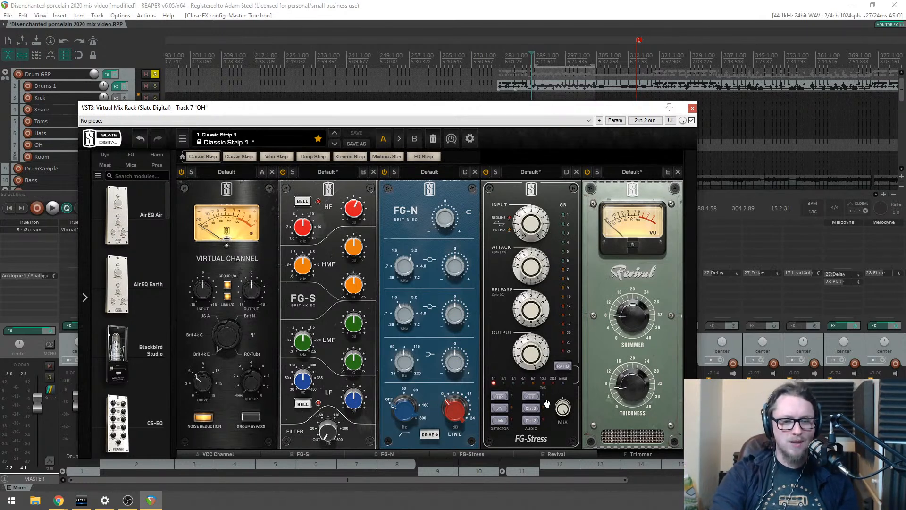
Step: Set the FG-Stress compressor's ratio to 10:1 in the OH mix rack
click(559, 367)
click(564, 369)
click(564, 369)
click(566, 368)
click(565, 368)
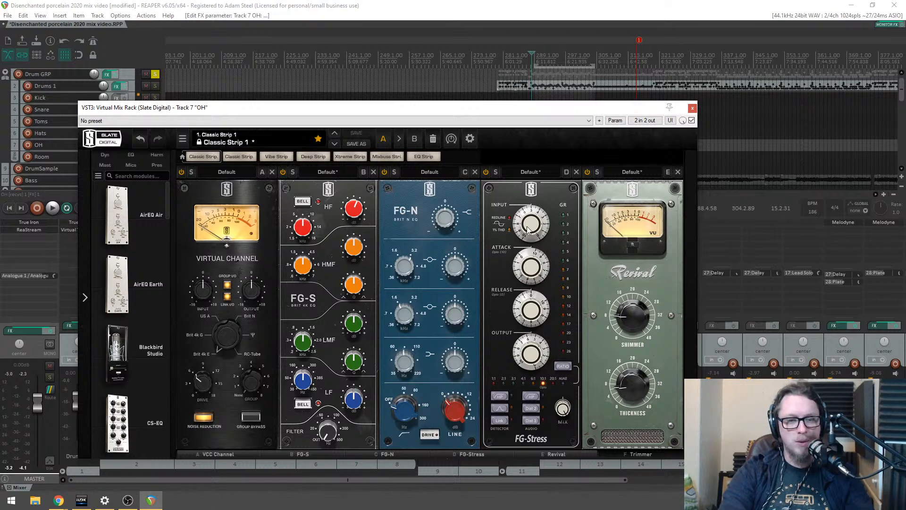
Step: Raise the FG-Stress input to 6.70 during playback, compare it with the module bypassed and stop playback
mouse_move(533, 228)
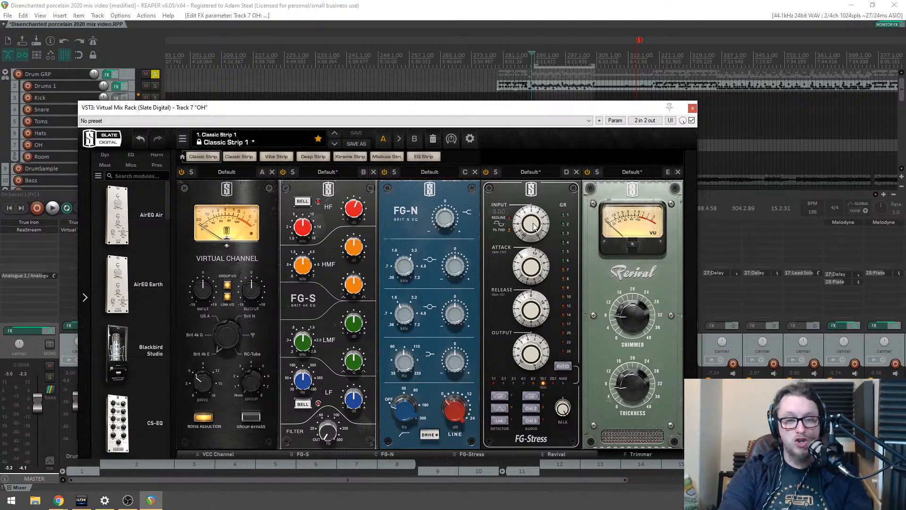
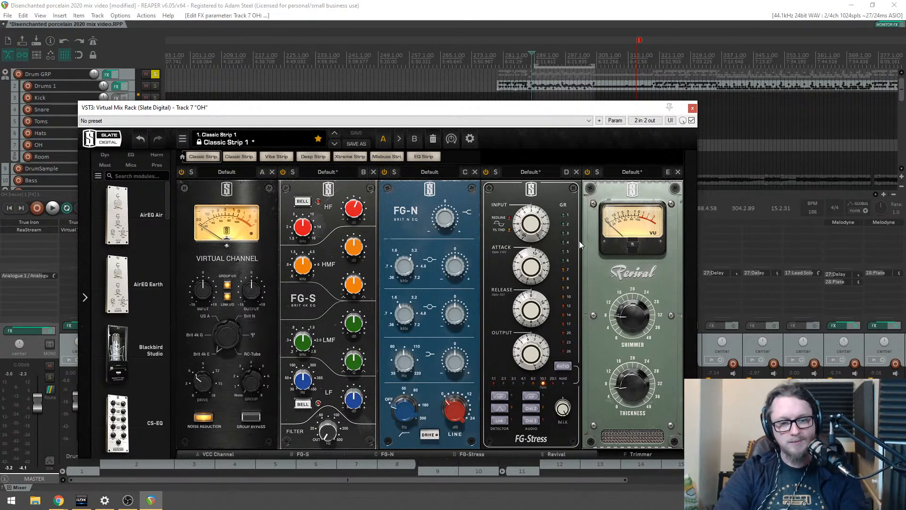
key(space)
mouse_move(530, 219)
mouse_down()
mouse_move(535, 201)
mouse_move(533, 214)
mouse_up()
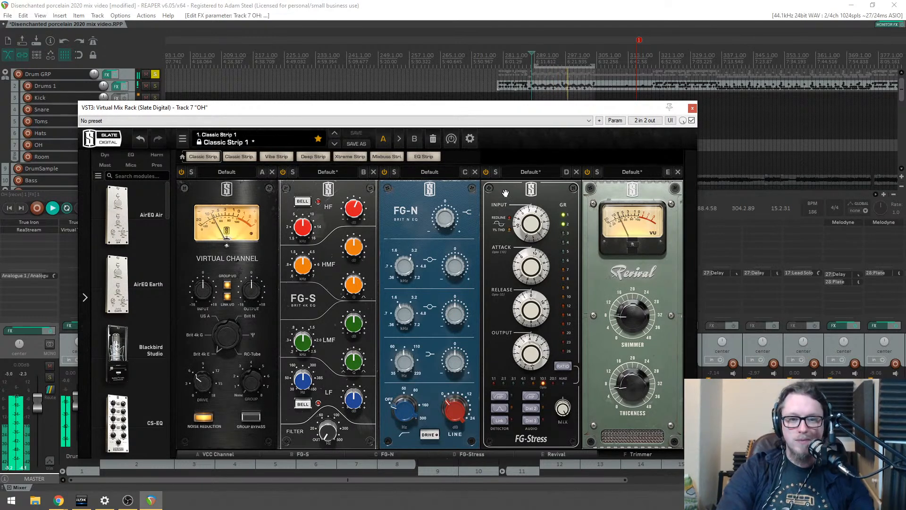
click(485, 172)
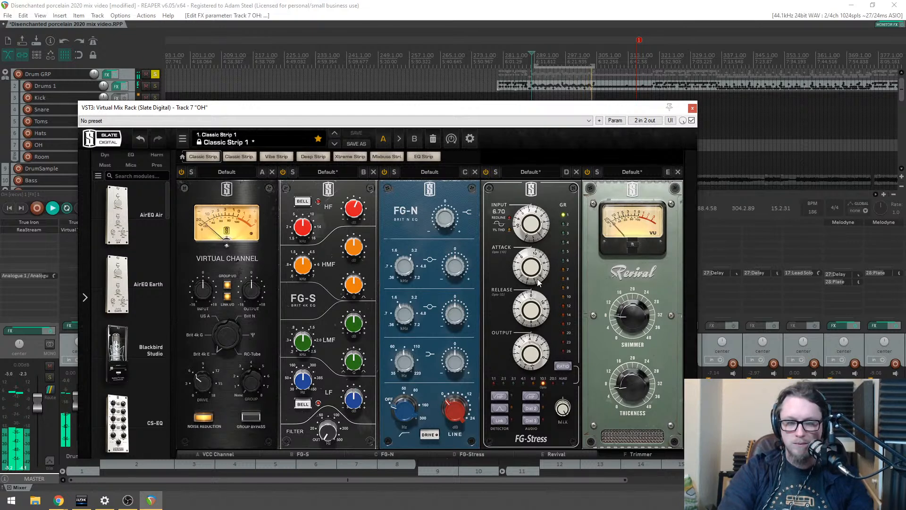
mouse_move(537, 257)
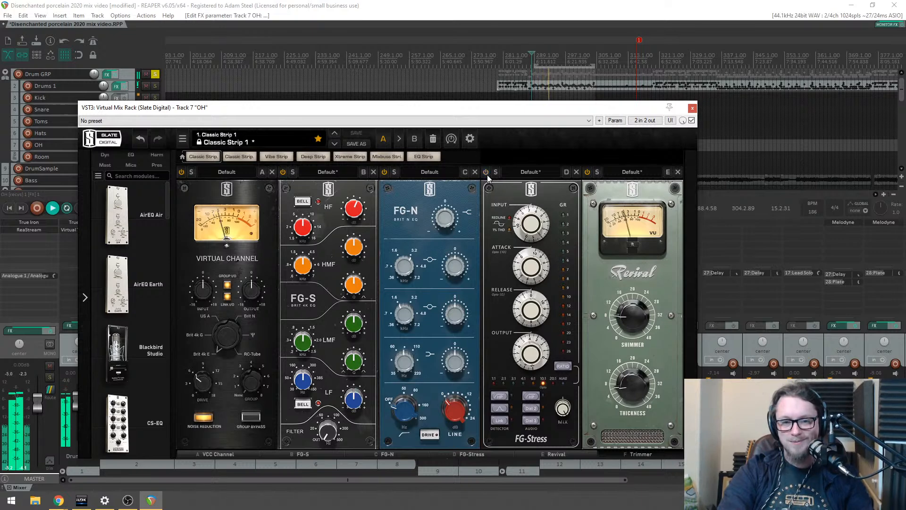
key(space)
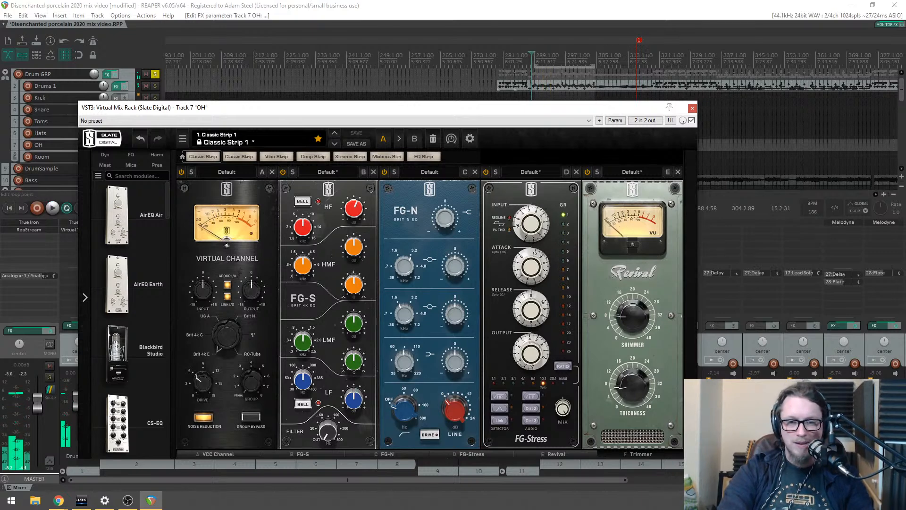
Step: Loop the section from about bar 336 to 358 and compare the overheads with FG-Stress bypassed and active
drag(722, 57, 805, 57)
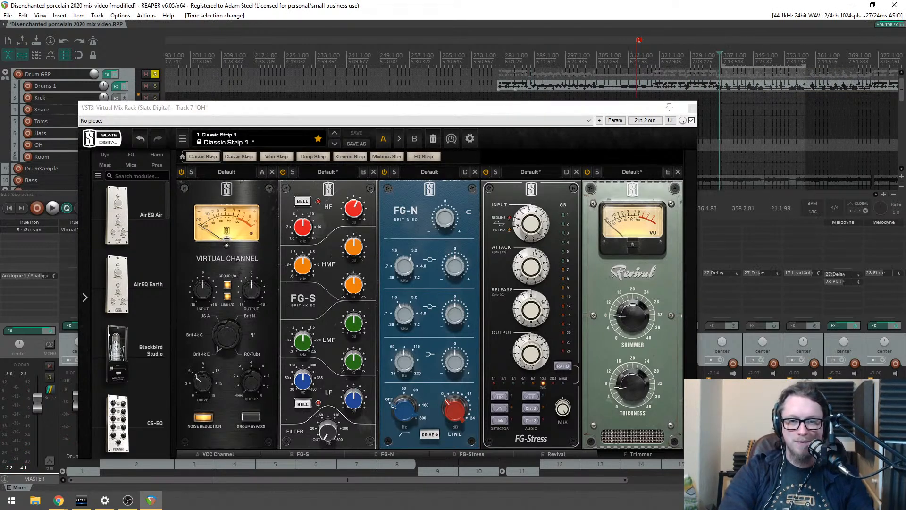
key(space)
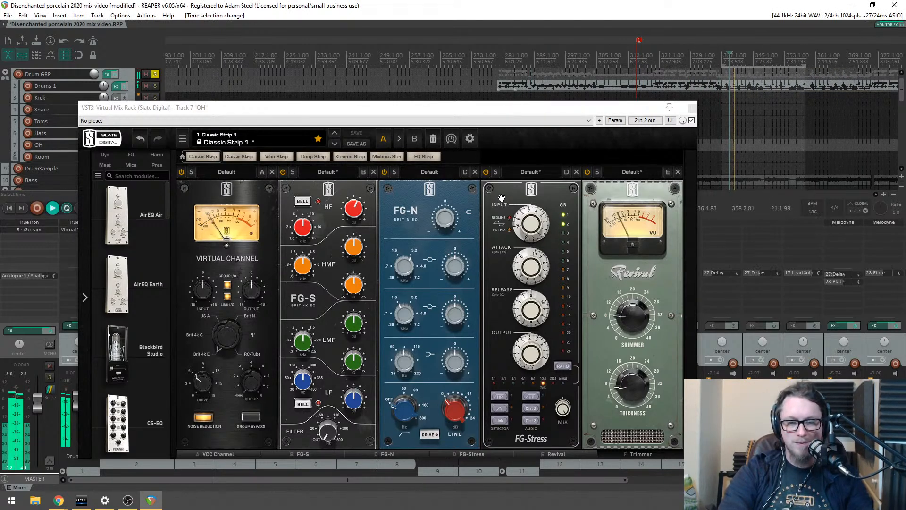
click(485, 173)
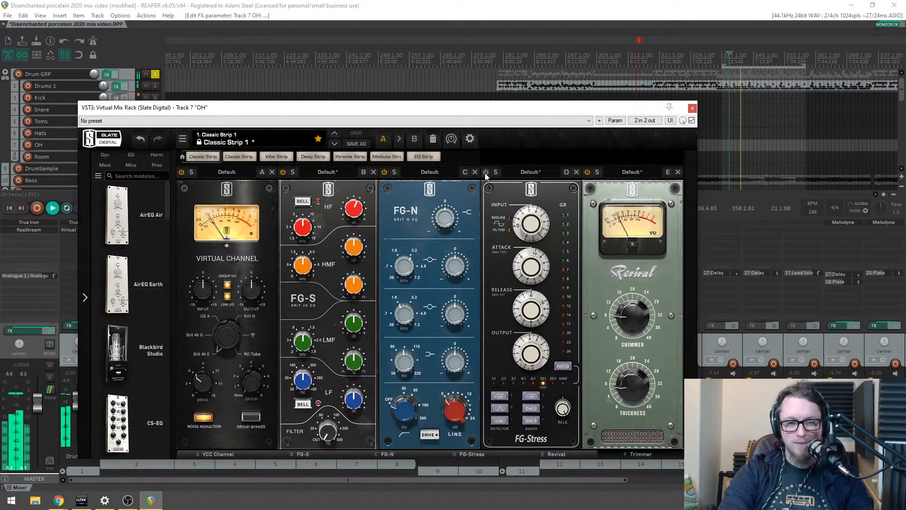
drag(486, 107, 488, 96)
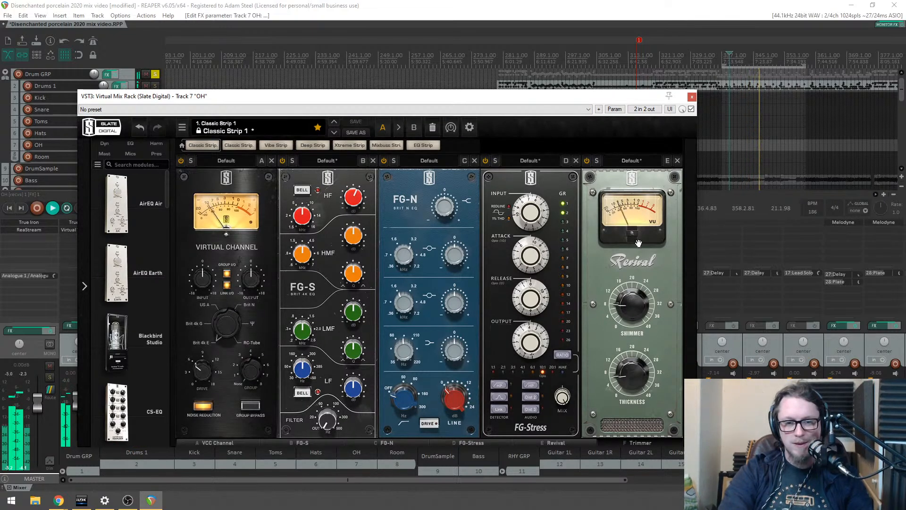
Step: Raise the FG-N high-pass filter to about 44 Hz and resume playback of the looped overheads
mouse_move(408, 401)
key(space)
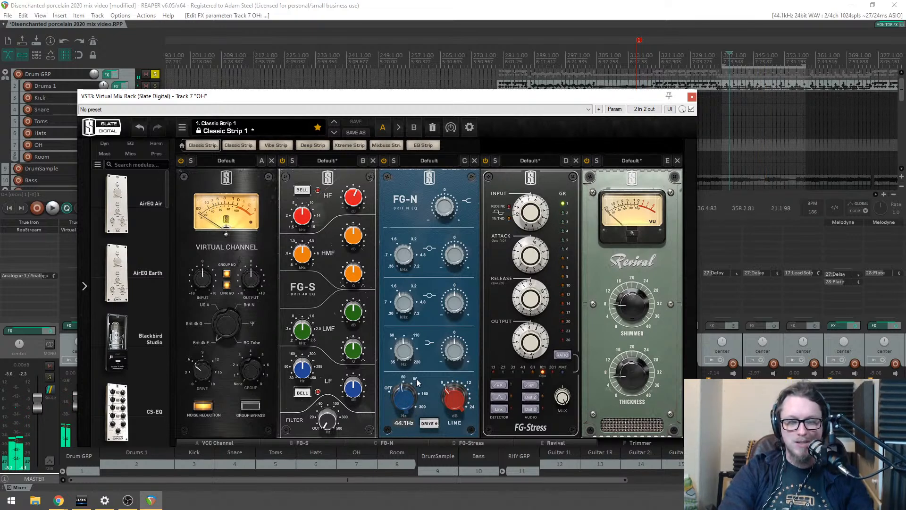
key(space)
scroll(410, 401, up, 3)
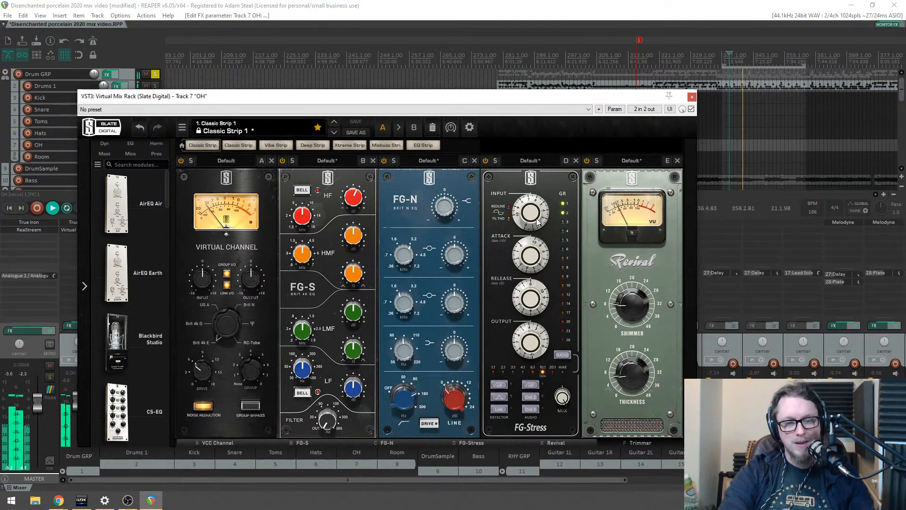
Step: Lower the FG-Stress Mix, raise its input to 9.30 and compare the overheads with the module bypassed and active
drag(535, 219, 556, 200)
key(space)
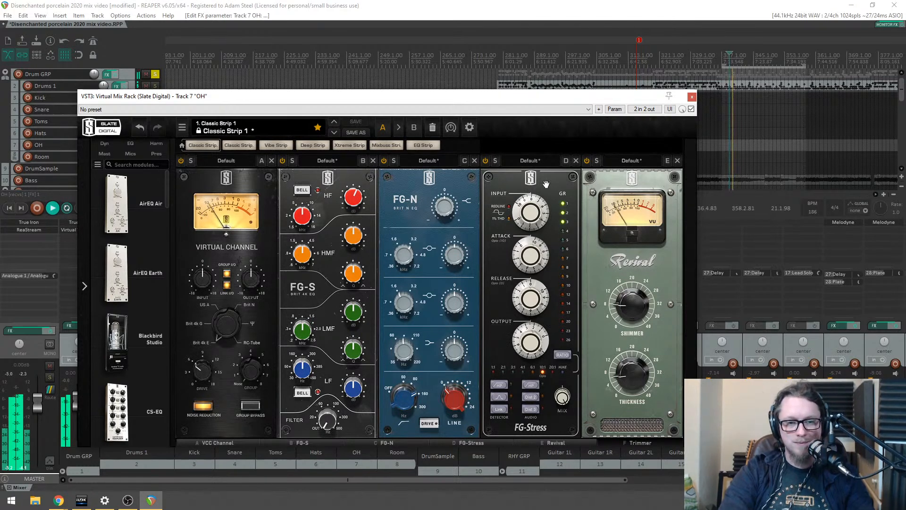
key(space)
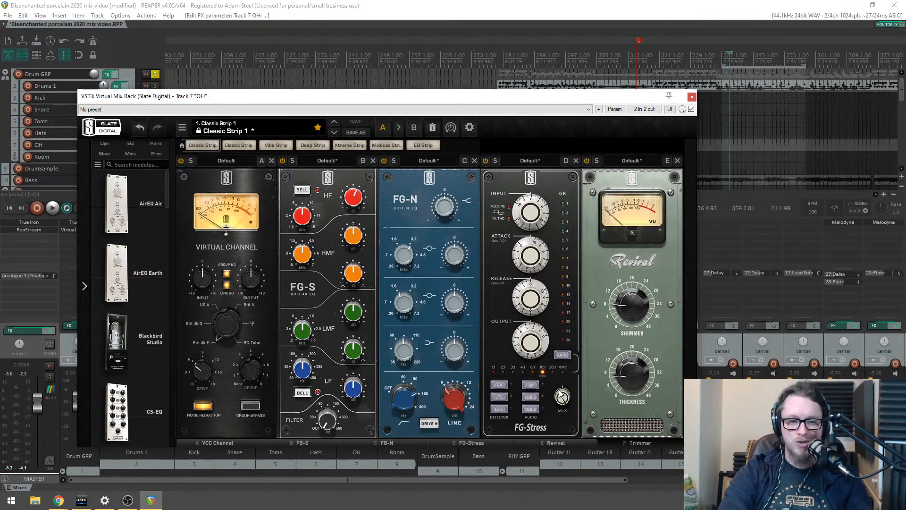
drag(561, 398, 550, 427)
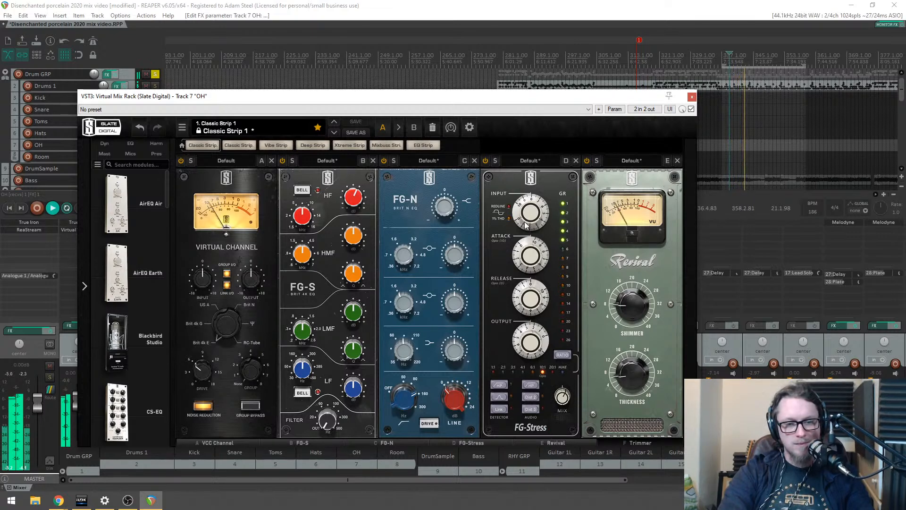
drag(534, 224, 534, 210)
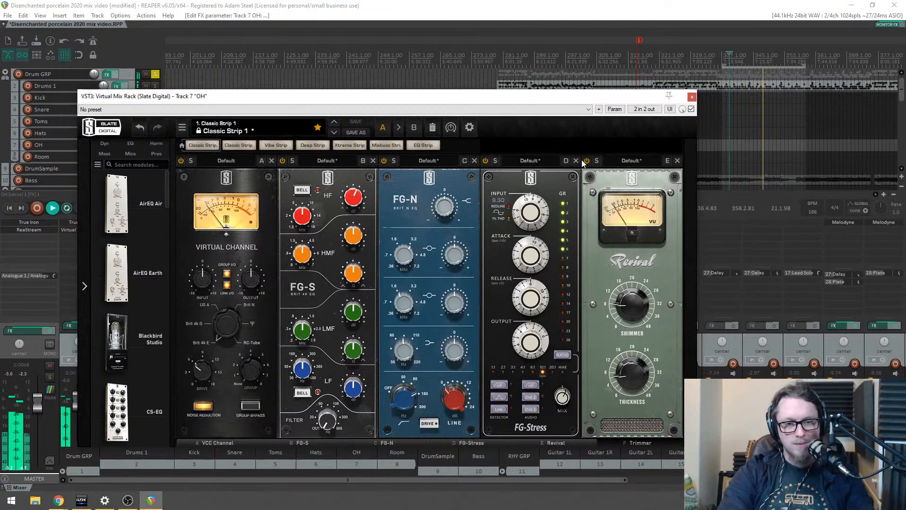
click(485, 160)
click(484, 160)
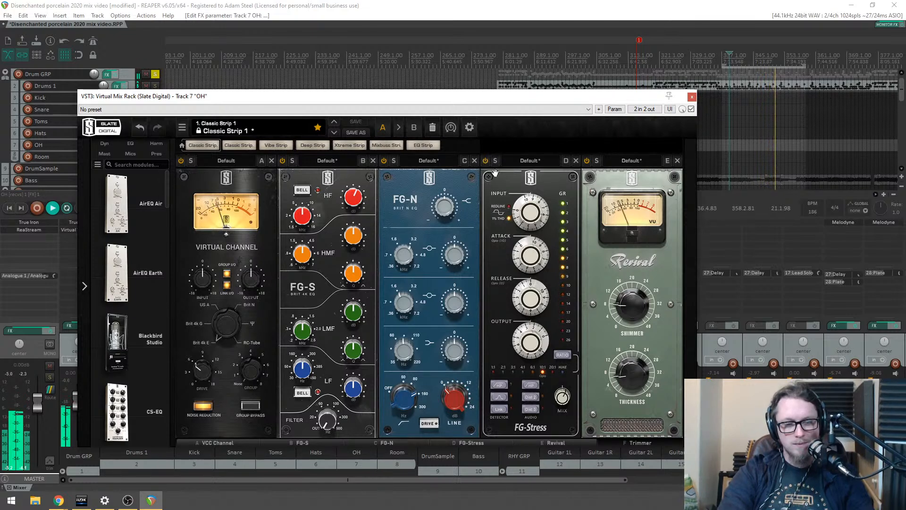
Step: Raise Revival's Shimmer to 11.7, close the mix rack window and solo the Room track alongside OH
mouse_move(632, 301)
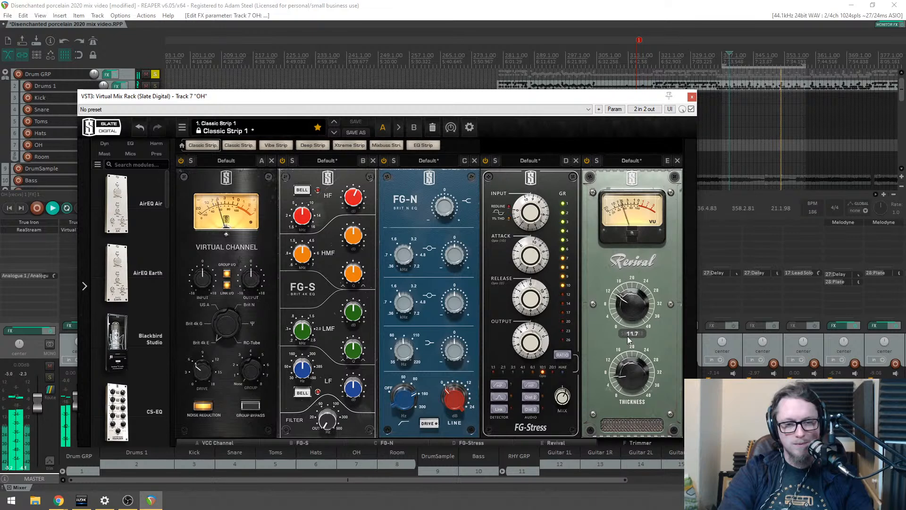
click(692, 98)
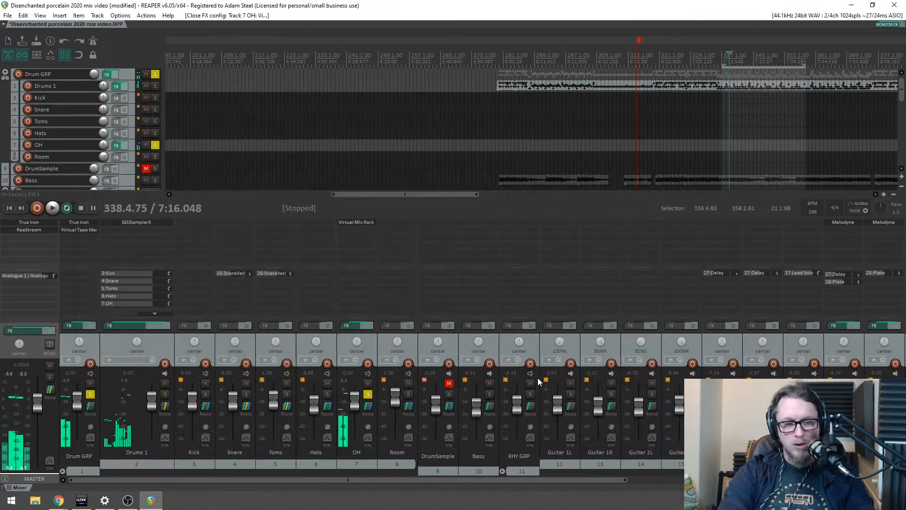
click(409, 394)
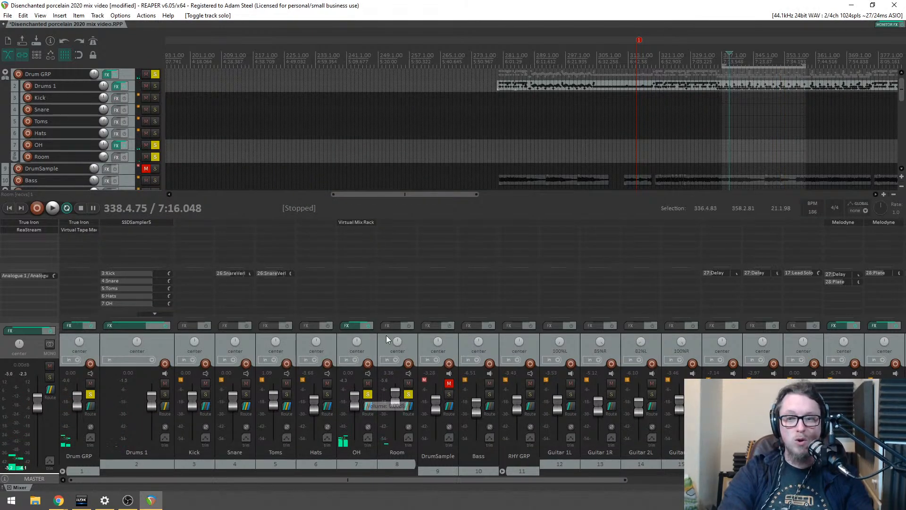
Step: Set the Room fader to about -0.10 dB during playback and add the VST3 Virtual Mix Rack to the Room track
key(space)
double_click(397, 397)
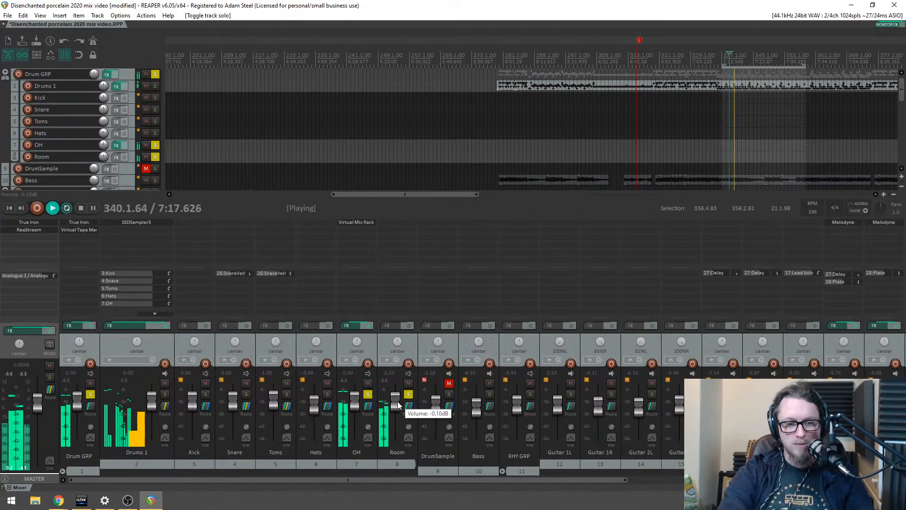
key(space)
double_click(410, 227)
text(mix)
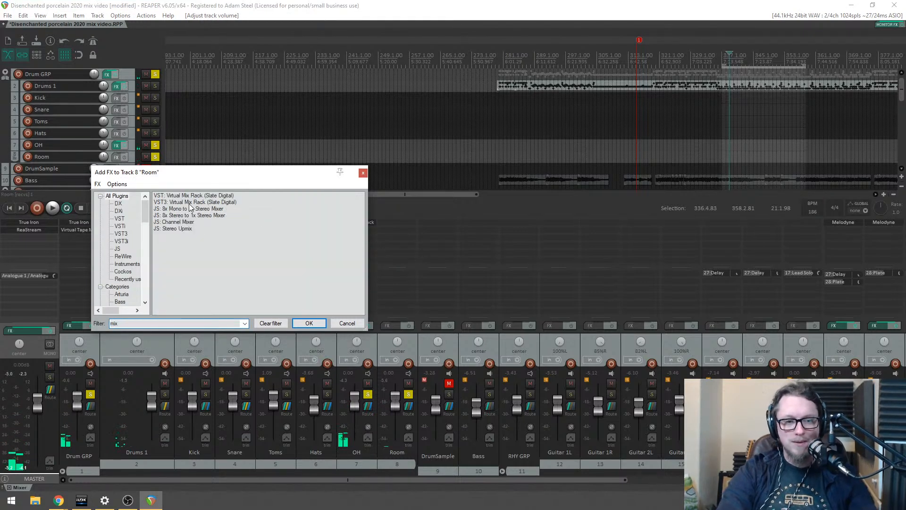
double_click(188, 202)
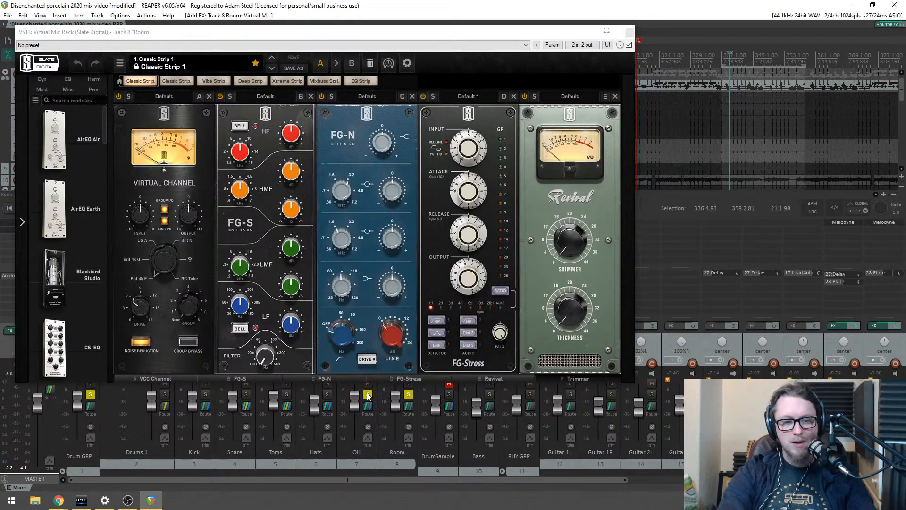
drag(344, 32, 430, 60)
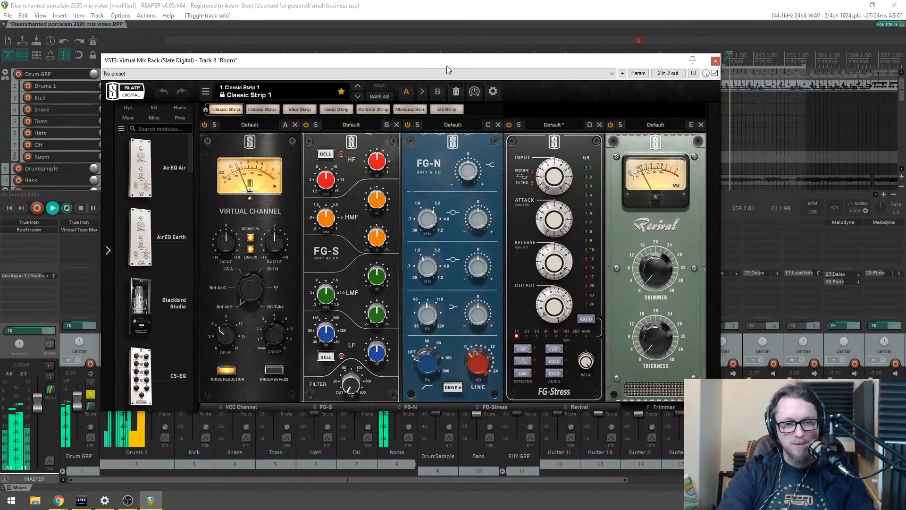
Step: Raise the high-pass filter on the Room's FG-N and boost its high shelf by about 2.66 dB
drag(434, 361, 449, 302)
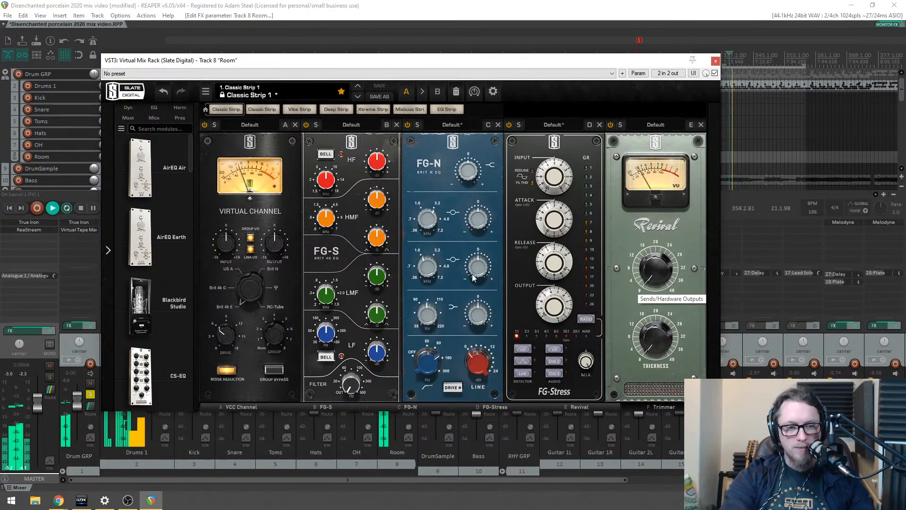
mouse_move(476, 275)
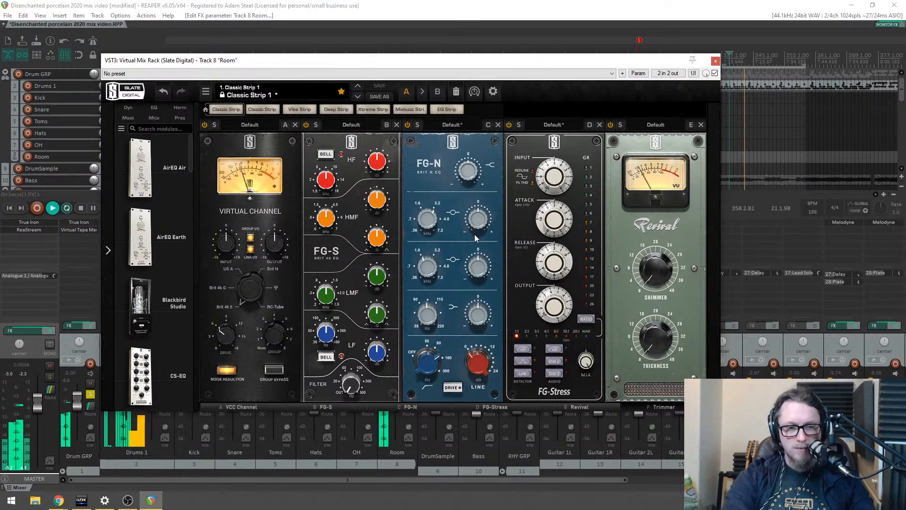
mouse_move(462, 160)
drag(462, 159, 466, 165)
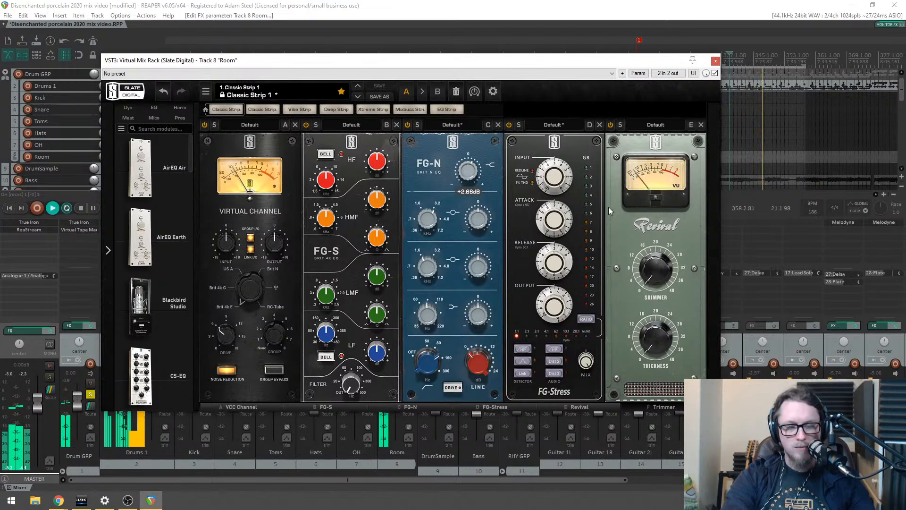
Step: Set the Room's FG-Stress to the Nuke ratio with input 5.70 and output 5.70, check it against bypass and lower its Mix
scroll(586, 319, up, 7)
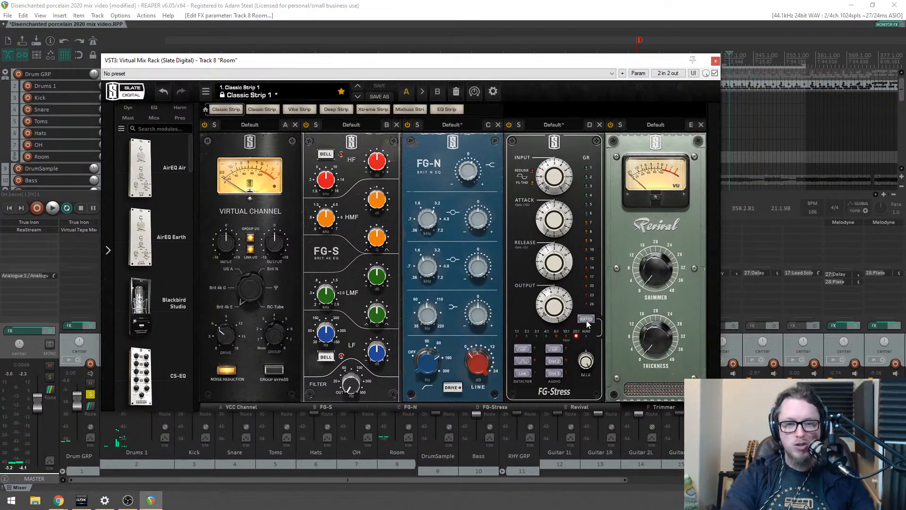
key(space)
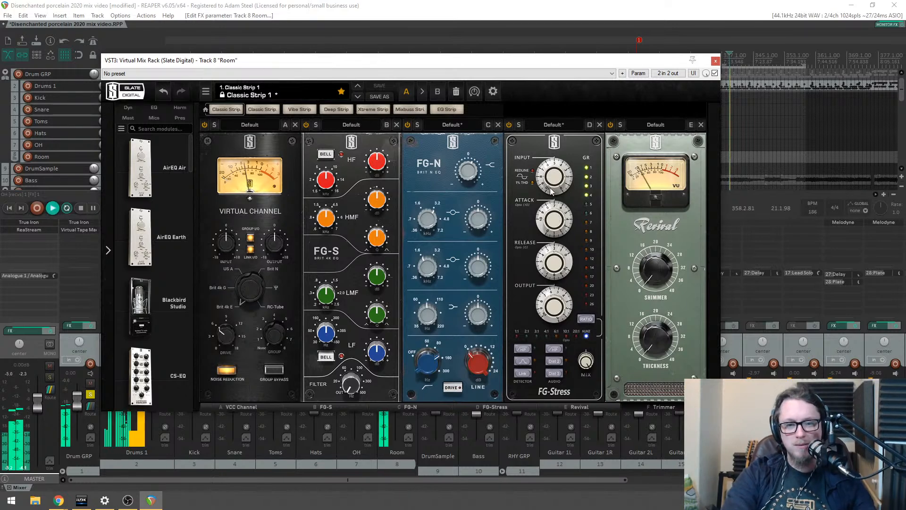
mouse_move(552, 183)
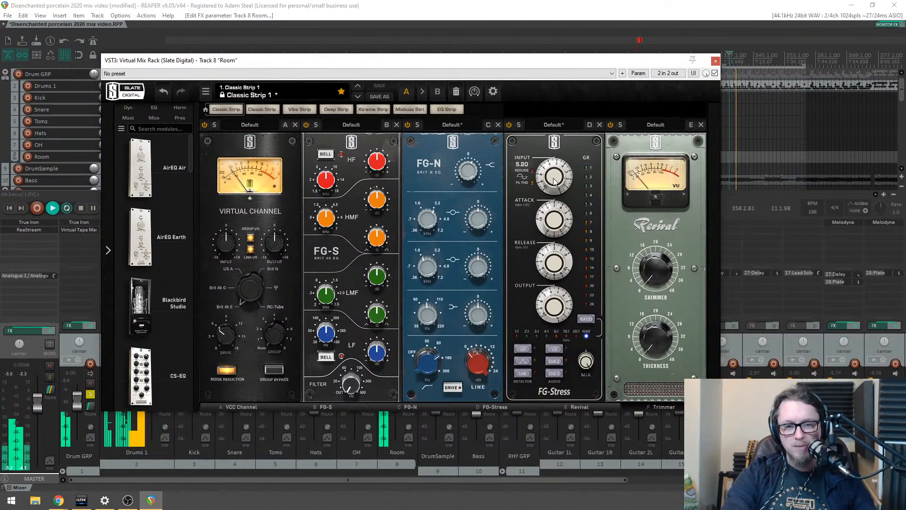
drag(555, 181, 555, 172)
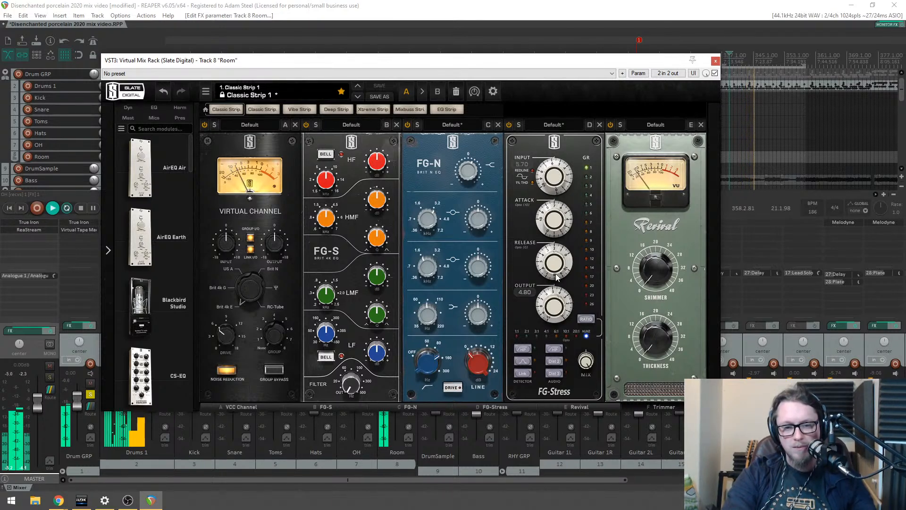
drag(556, 307, 555, 300)
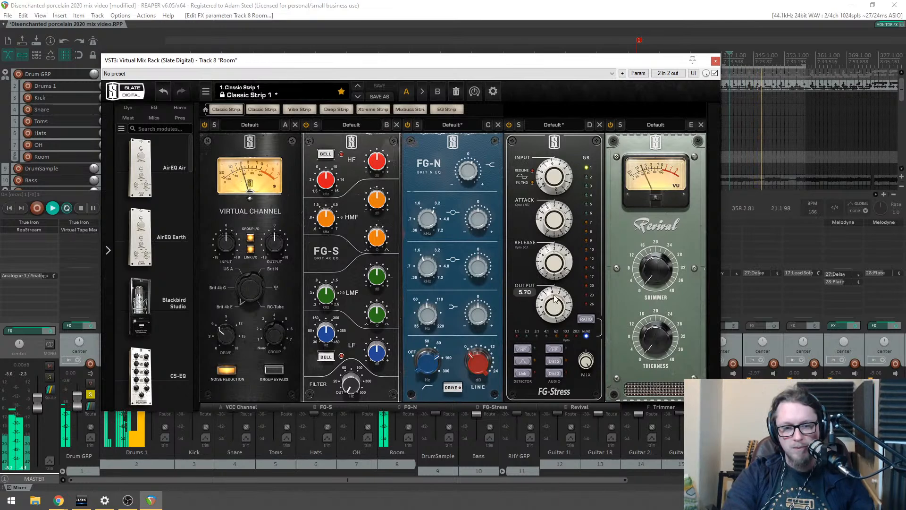
click(508, 125)
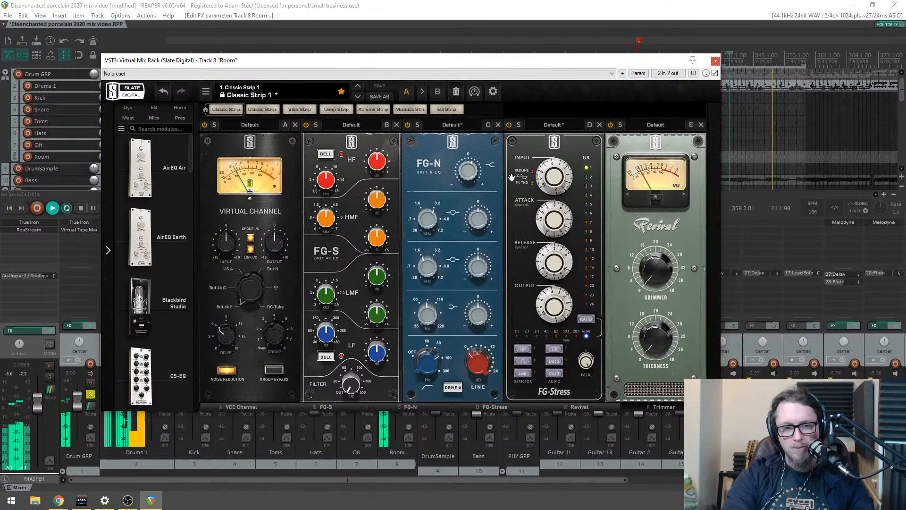
drag(586, 361, 585, 368)
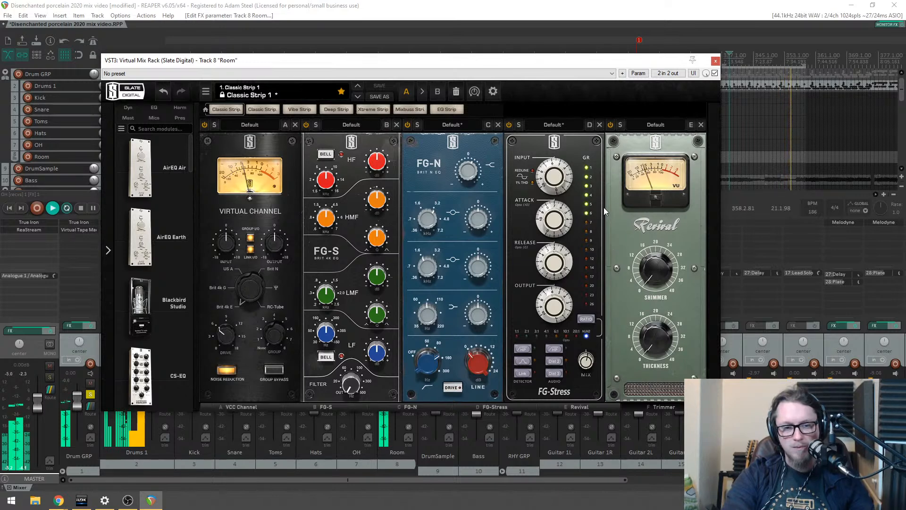
Step: Remove FG-S from the Room's rack, move Virtual Channel after Revival, and close the rack after a listen
click(396, 125)
drag(244, 147, 589, 150)
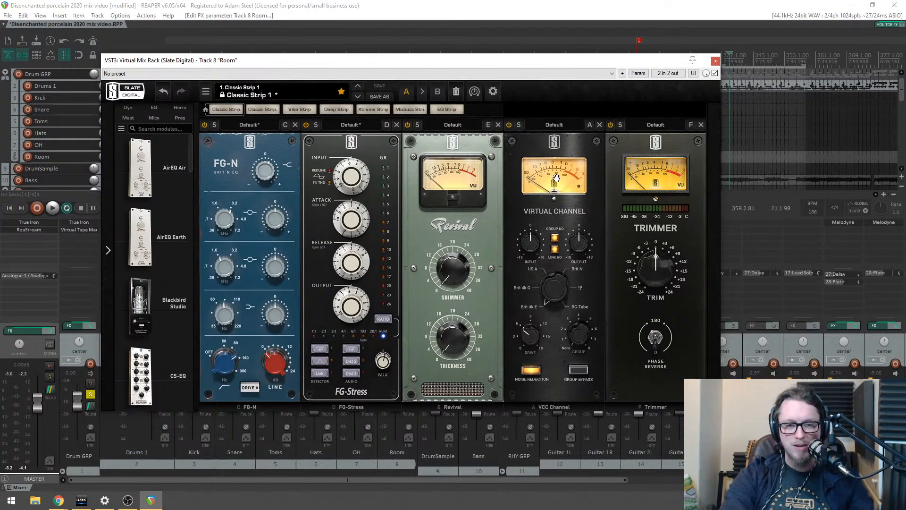
key(space)
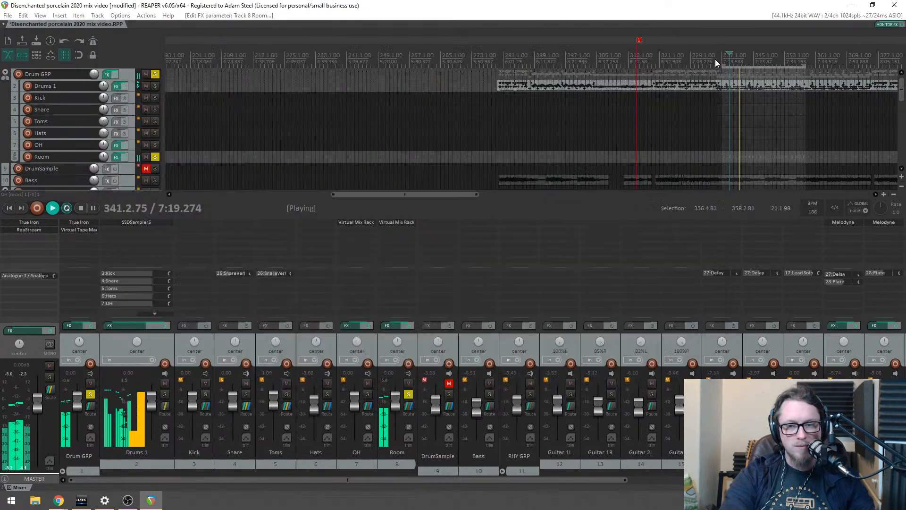
click(715, 60)
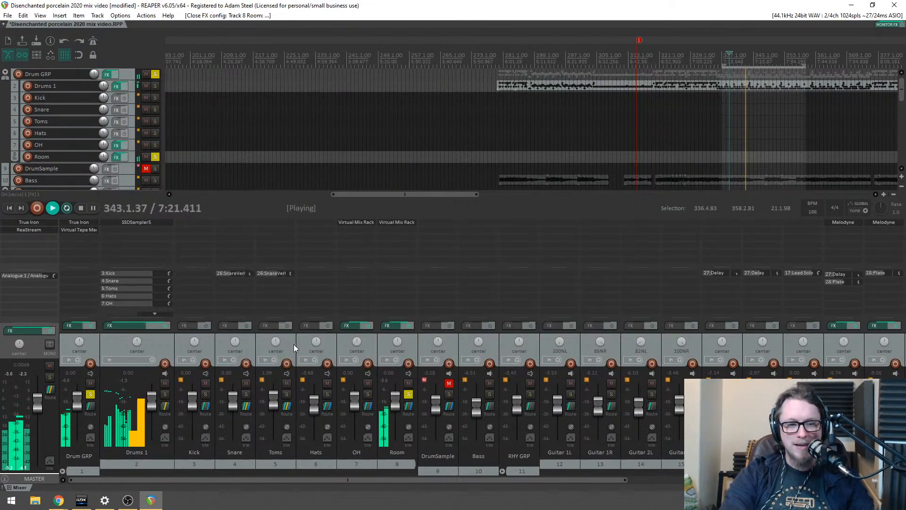
key(space)
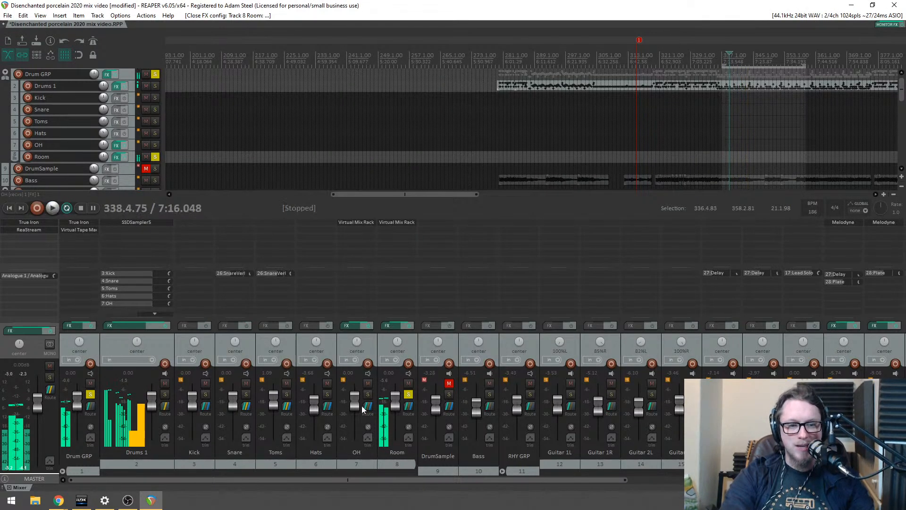
Step: Solo OH together with Room and lower the OH fader slightly while the loop plays
click(368, 394)
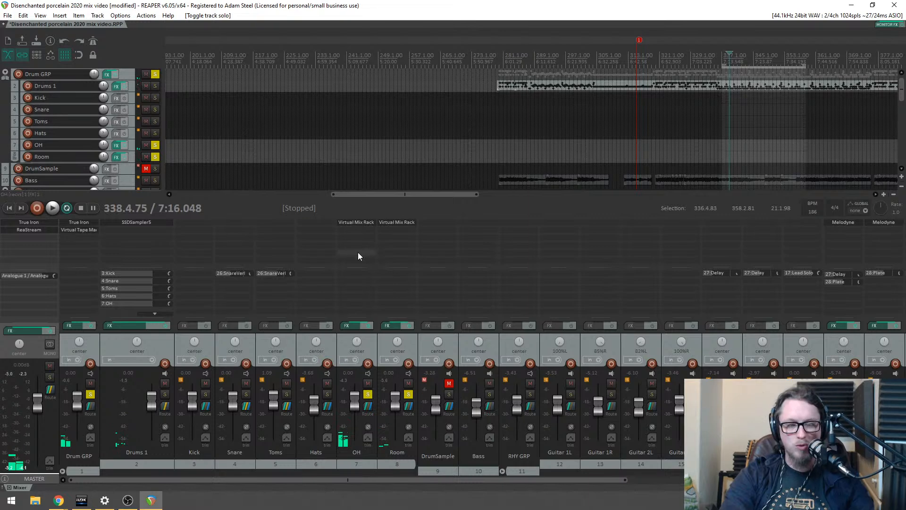
key(space)
drag(354, 398, 355, 404)
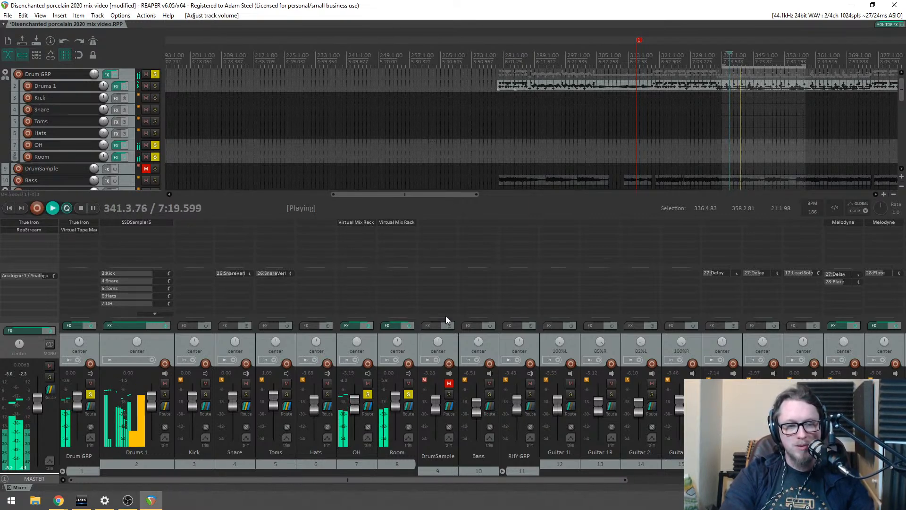
key(space)
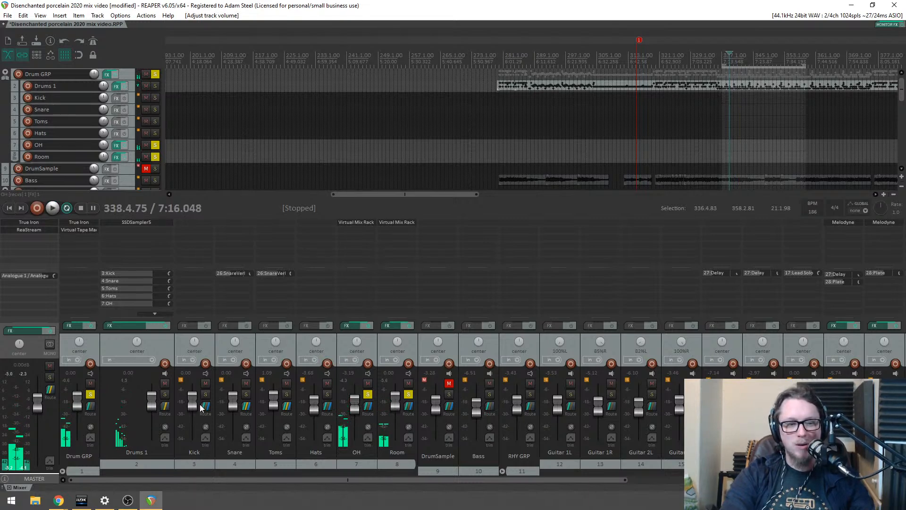
Step: Solo Kick with the overheads and room, audition it, and add the VST3 Virtual Mix Rack to the Kick track
click(206, 394)
key(space)
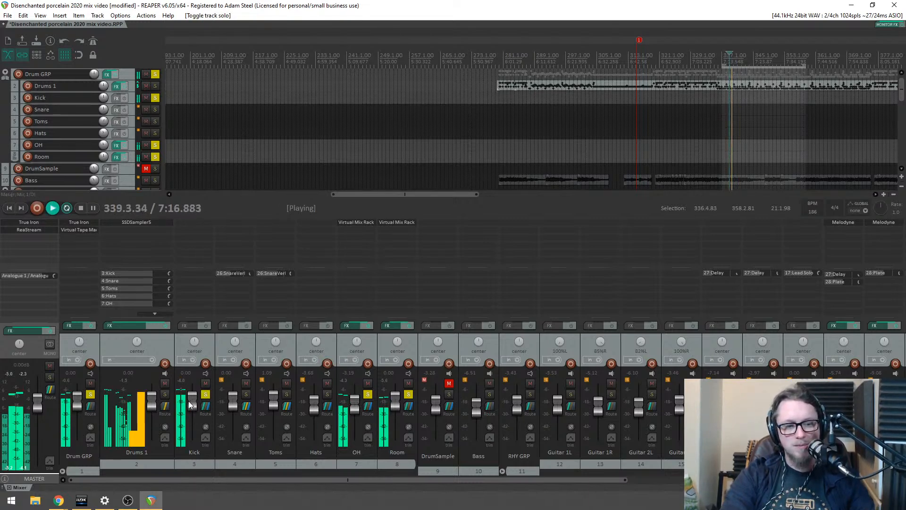
key(space)
double_click(197, 239)
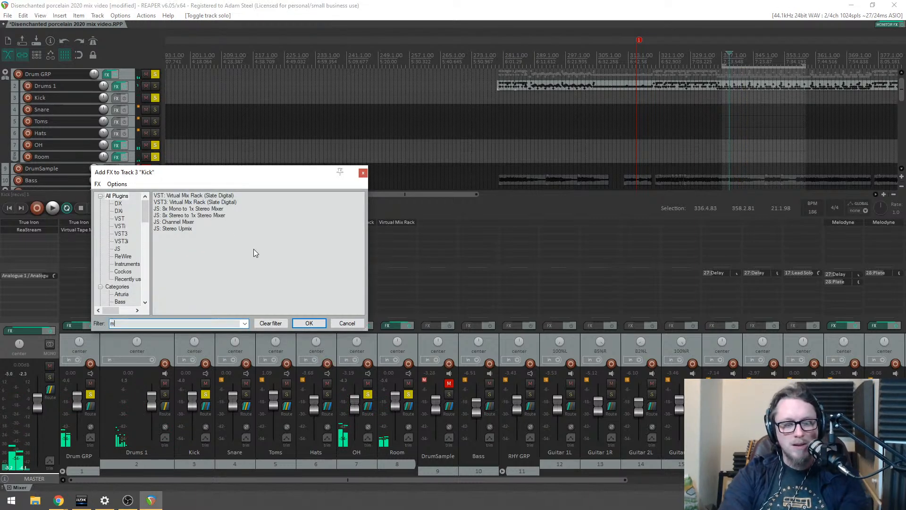
double_click(176, 202)
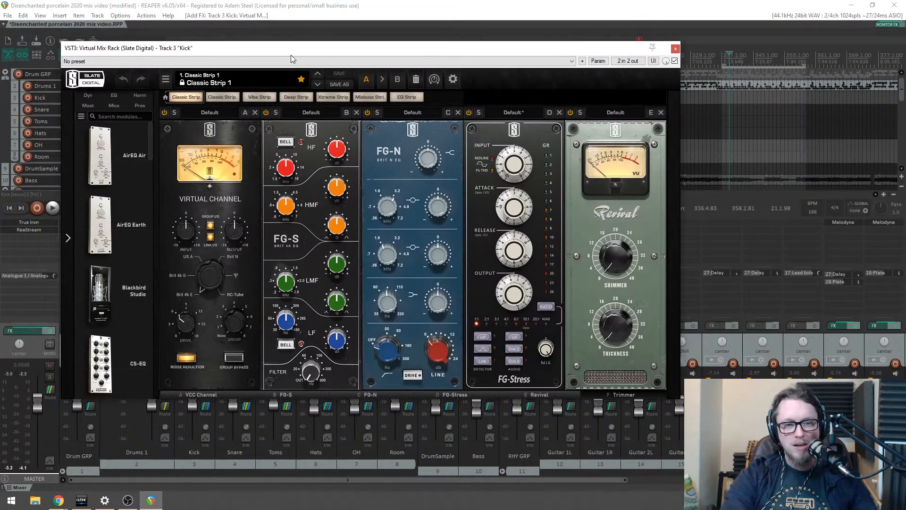
Step: Reduce the Kick's rack to FG-N, Virtual Channel and Trimmer by removing FG-S, Revival and FG-Stress and moving Virtual Channel after FG-N
click(355, 111)
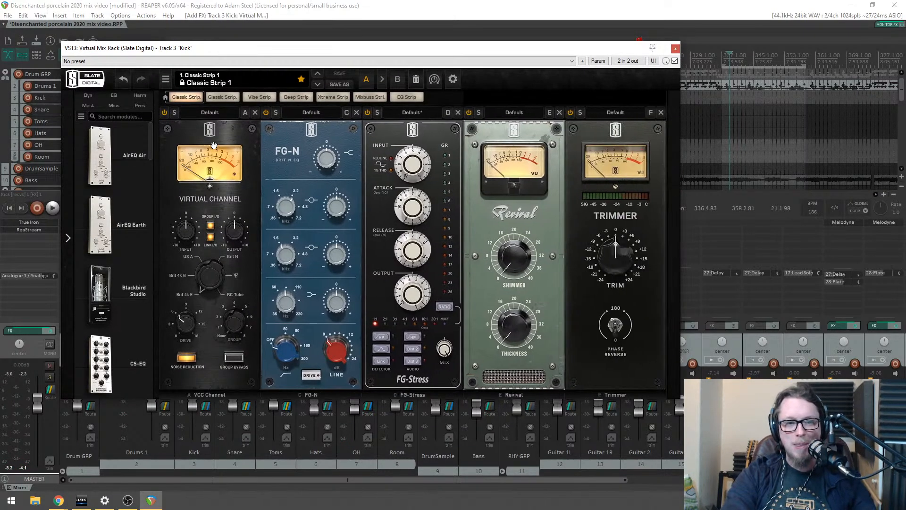
drag(210, 130, 446, 144)
click(458, 112)
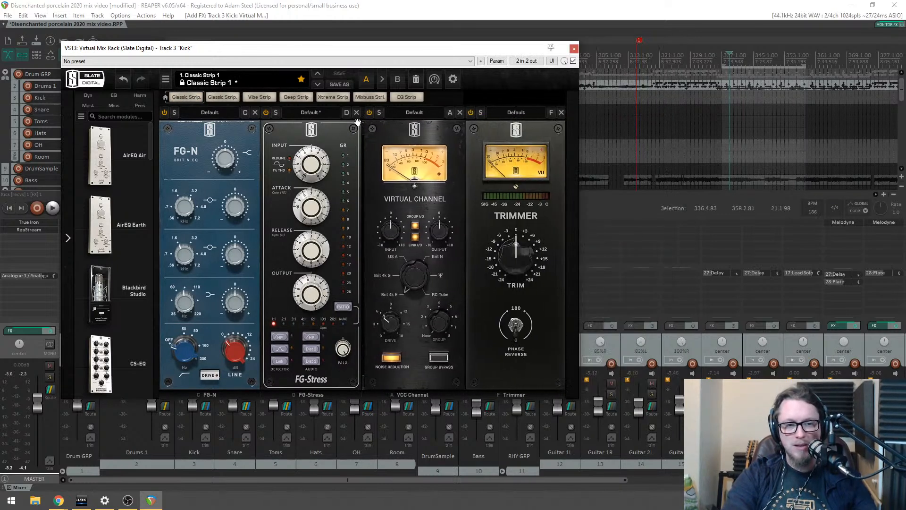
click(357, 114)
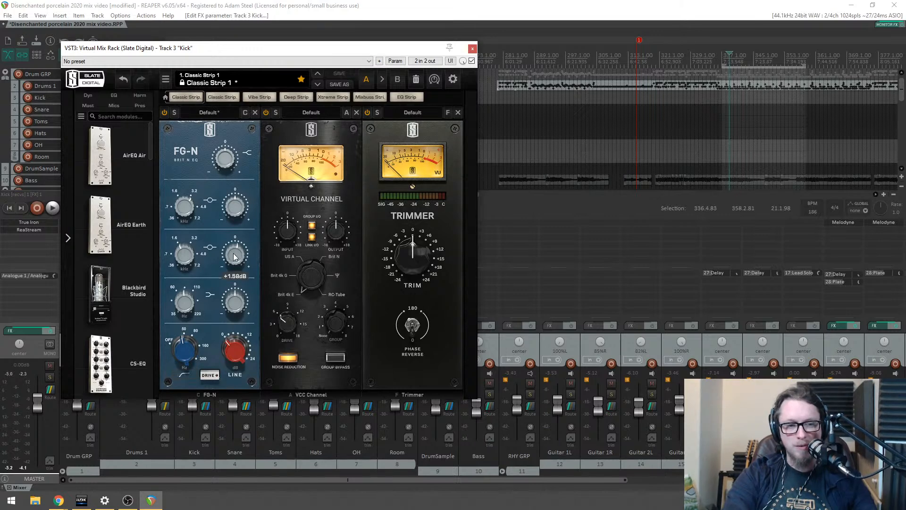
Step: On the Kick's FG-N, boost the lower-mid band by about 2.8 dB, tune the low band to about 110 Hz and close the rack
key(space)
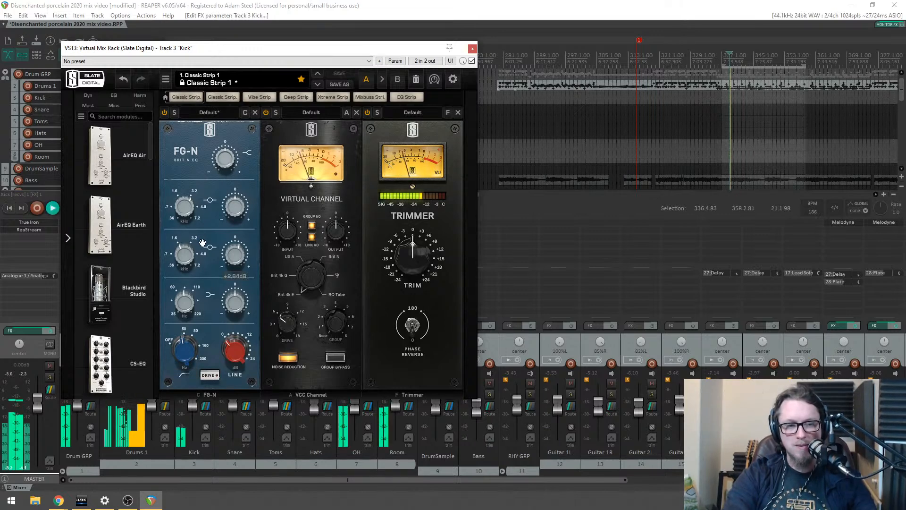
drag(217, 50, 283, 72)
mouse_move(303, 276)
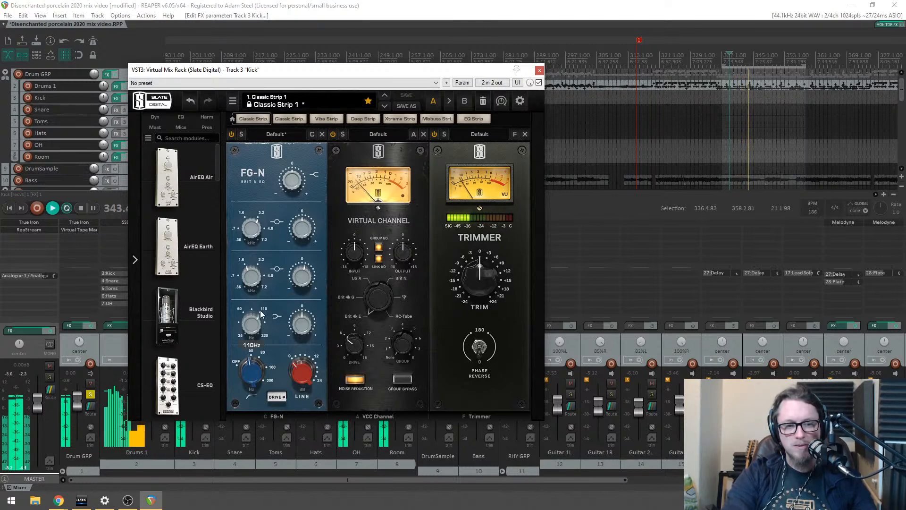
mouse_move(300, 323)
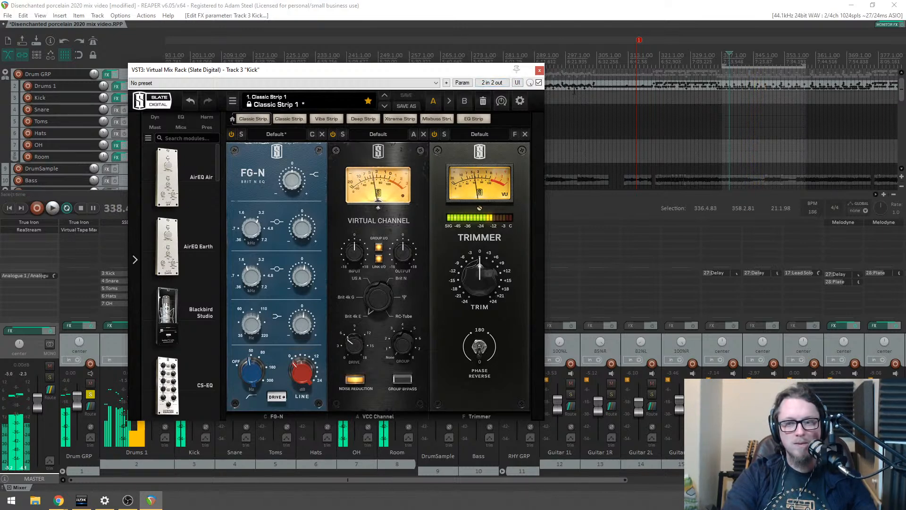
key(space)
click(539, 70)
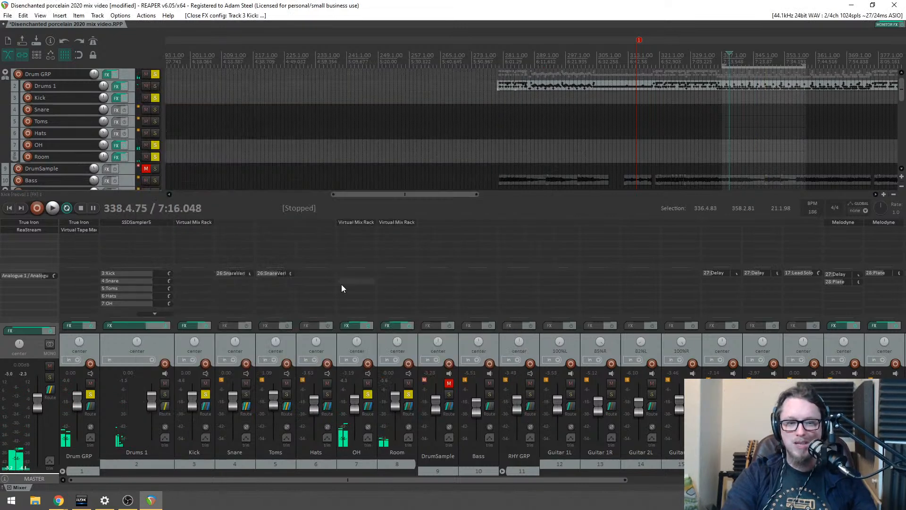
Step: Solo Snare with the other drums, audition it, and add the VST3 True Iron plug-in to the Snare track
click(245, 395)
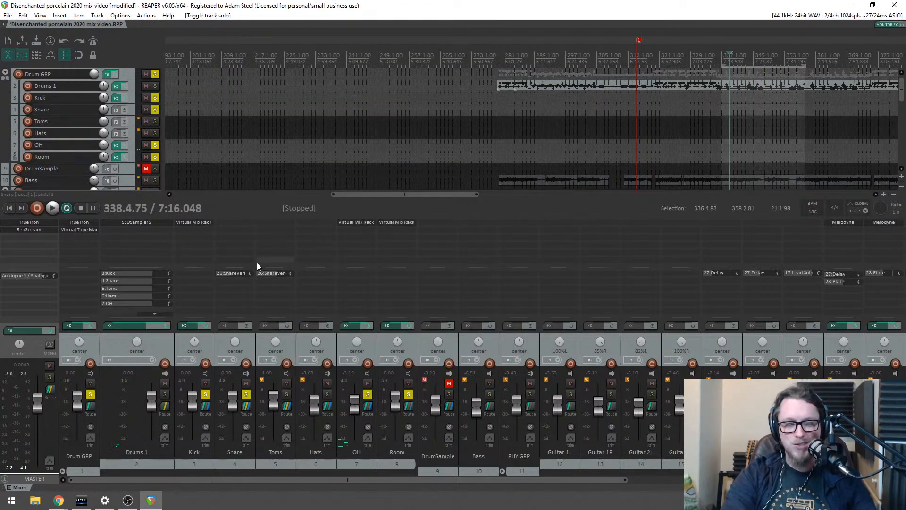
key(space)
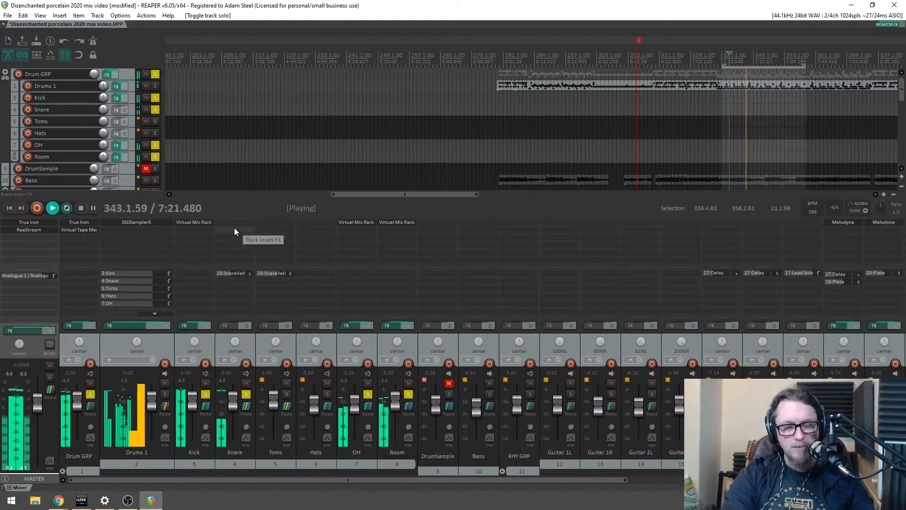
double_click(234, 227)
text(iro)
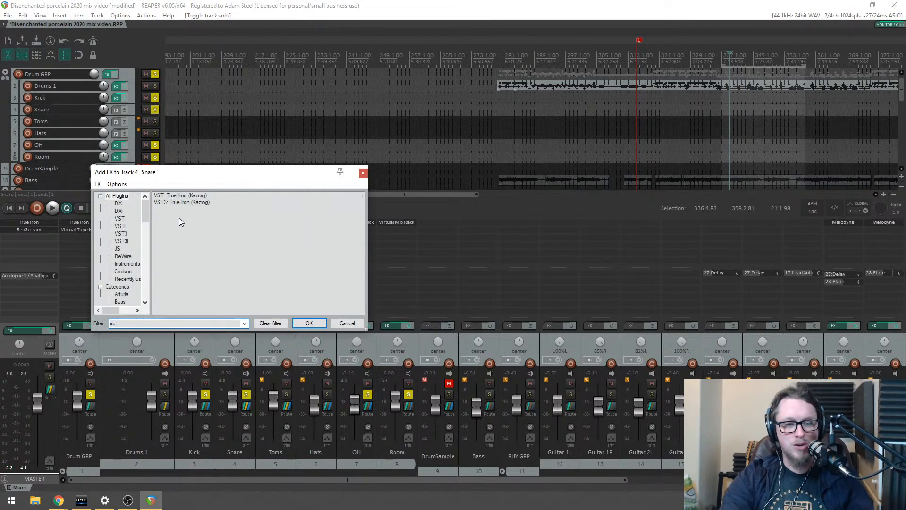
double_click(174, 202)
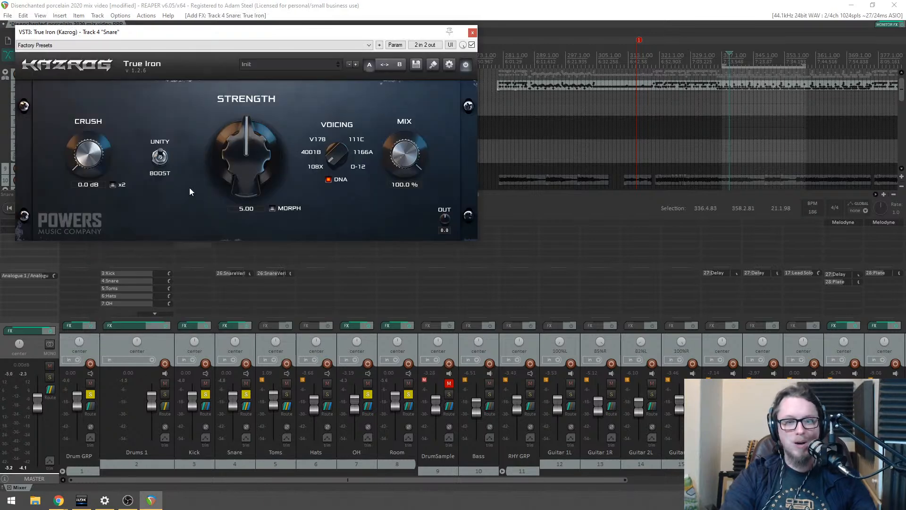
Step: On the Snare's True Iron, enable Morph, set Strength to about 9.33 during playback, and close the plug-in
drag(319, 143, 297, 119)
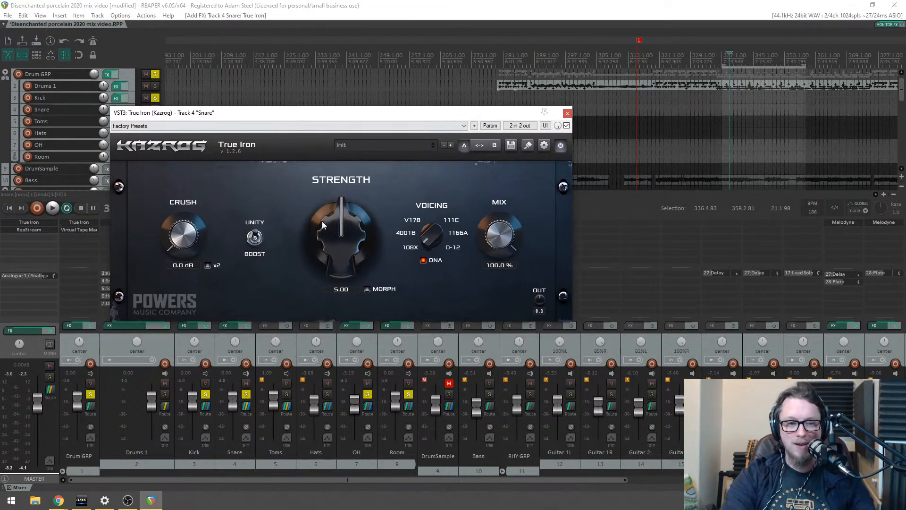
key(space)
drag(336, 248, 335, 196)
click(367, 289)
drag(340, 240, 344, 146)
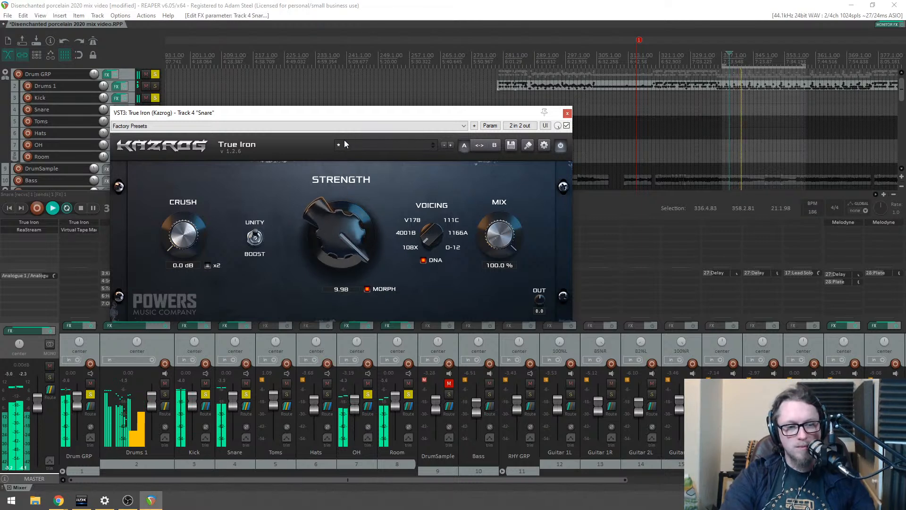
mouse_move(338, 231)
mouse_down()
mouse_move(340, 239)
mouse_move(340, 226)
mouse_up()
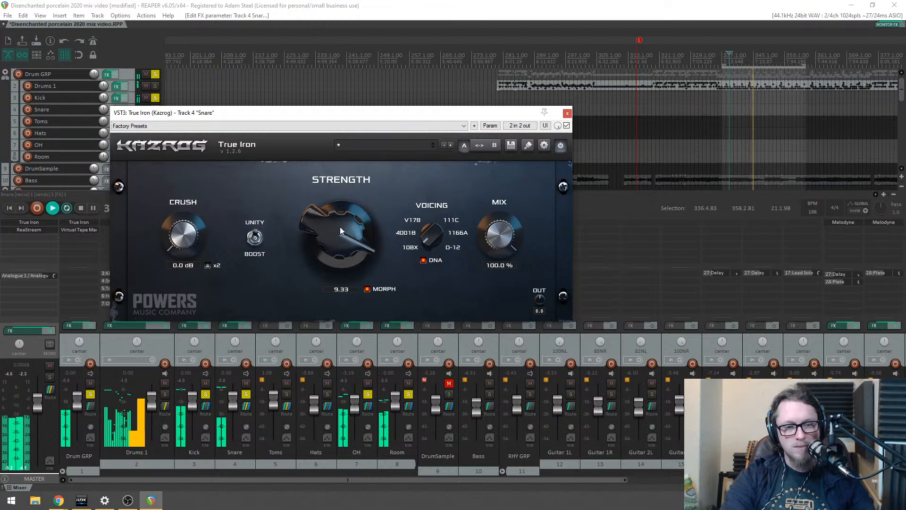
click(567, 114)
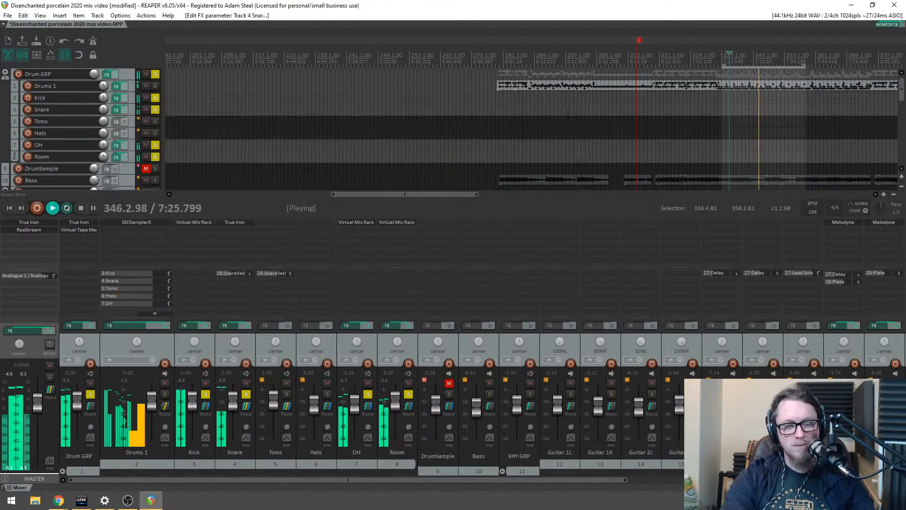
Step: Add the VST3 Virtual Mix Rack after True Iron on the Snare track and close its window
double_click(234, 235)
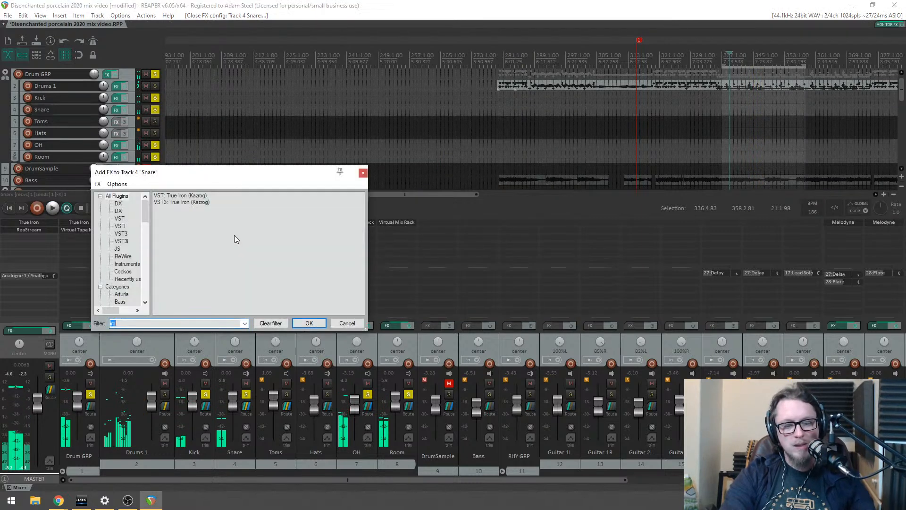
text(mix)
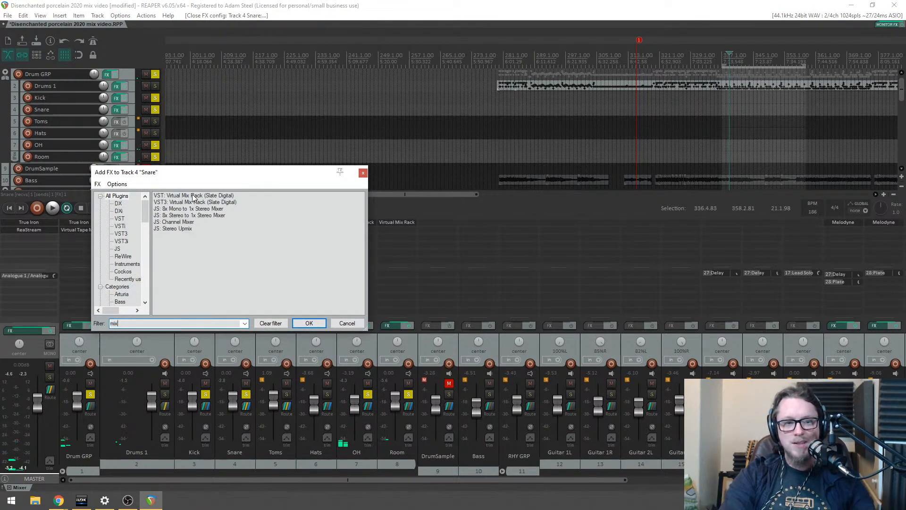
double_click(197, 202)
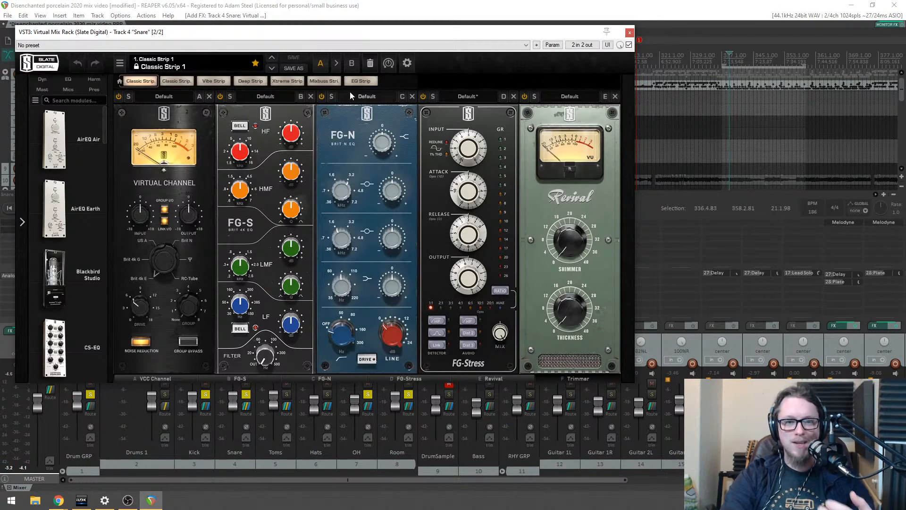
click(629, 32)
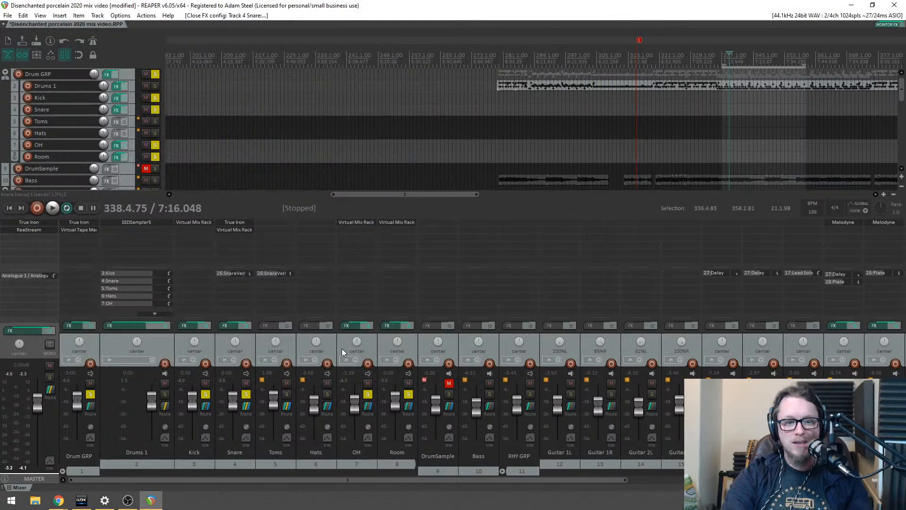
Step: Clear the other solos so only Snare is soloed, bypass its two plug-ins, and audition it
ctrl+click(369, 393)
click(246, 394)
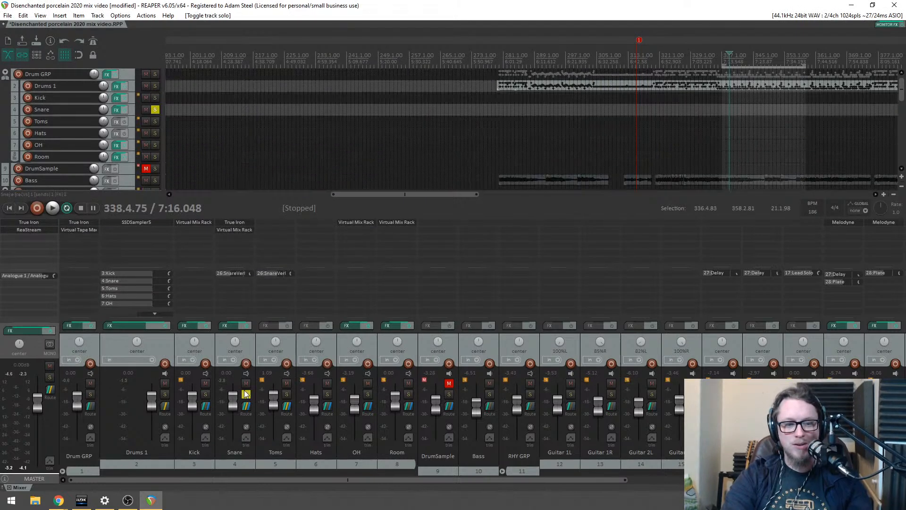
shift+click(239, 225)
key(space)
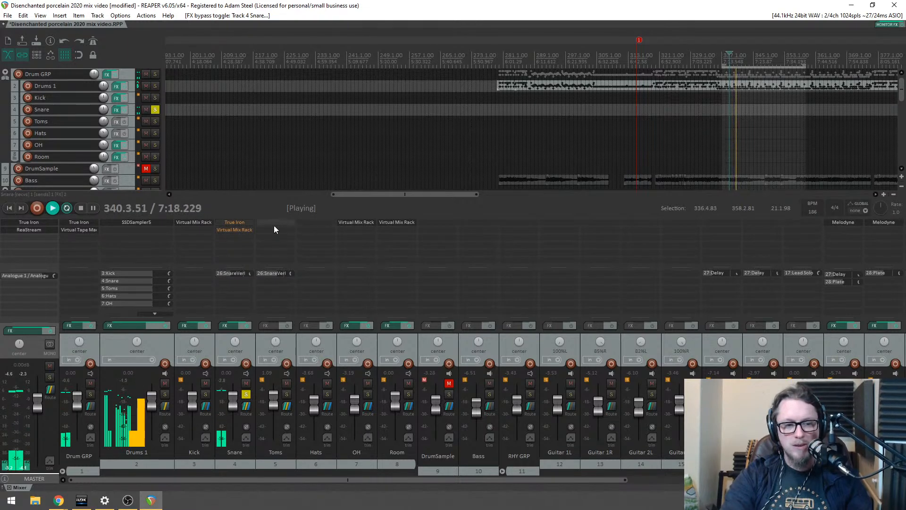
key(space)
Step: In the Snare's Virtual Mix Rack, move Virtual Channel after FG-Stress, then set FG-Stress to a 2:1 ratio and adjust its input
click(234, 229)
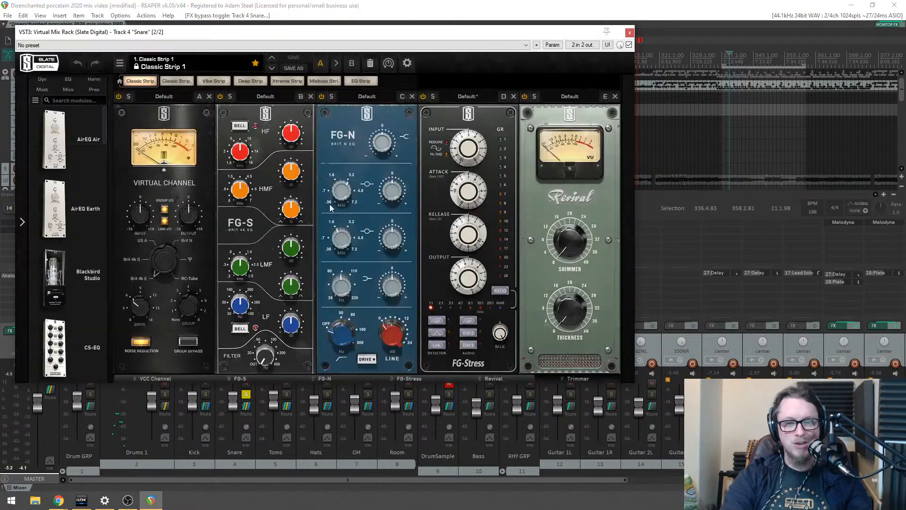
drag(283, 35, 353, 50)
drag(262, 134, 464, 142)
click(469, 306)
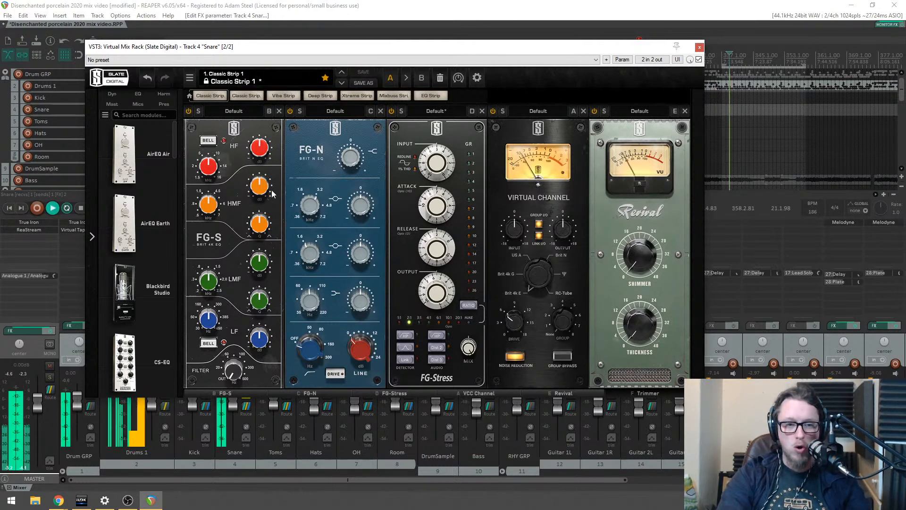
drag(444, 171, 440, 157)
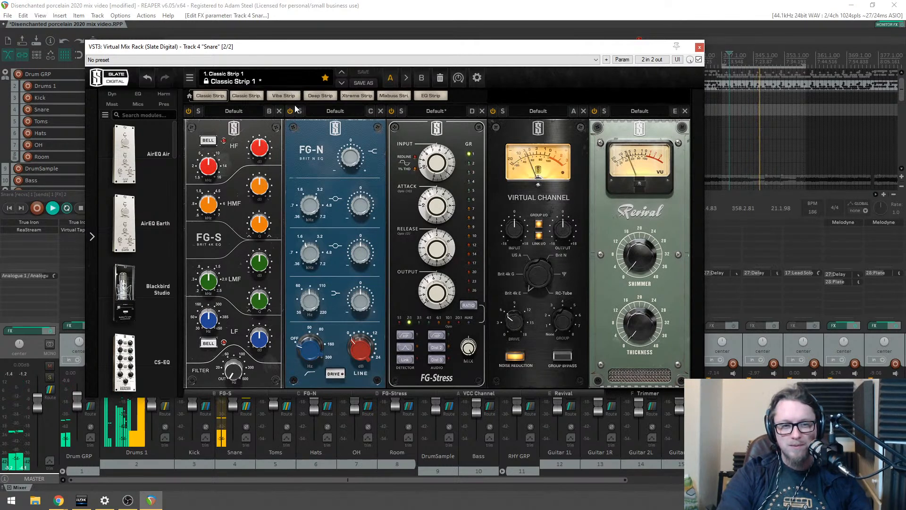
Step: Remove the FG-S equalizer from the Snare's rack
click(280, 111)
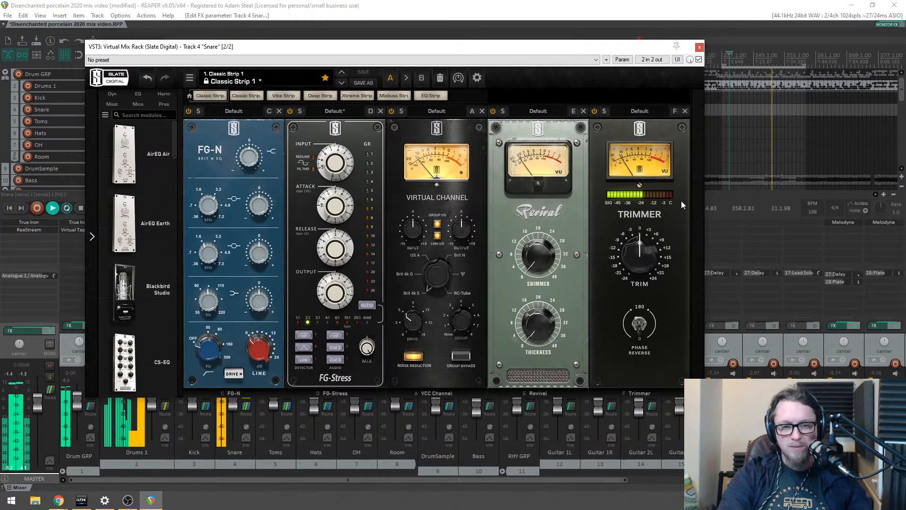
drag(667, 193, 667, 196)
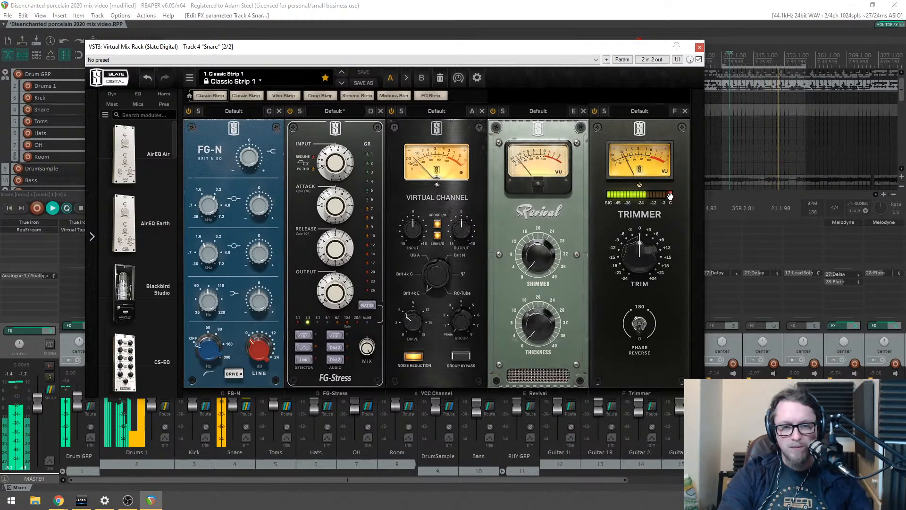
drag(258, 51, 327, 65)
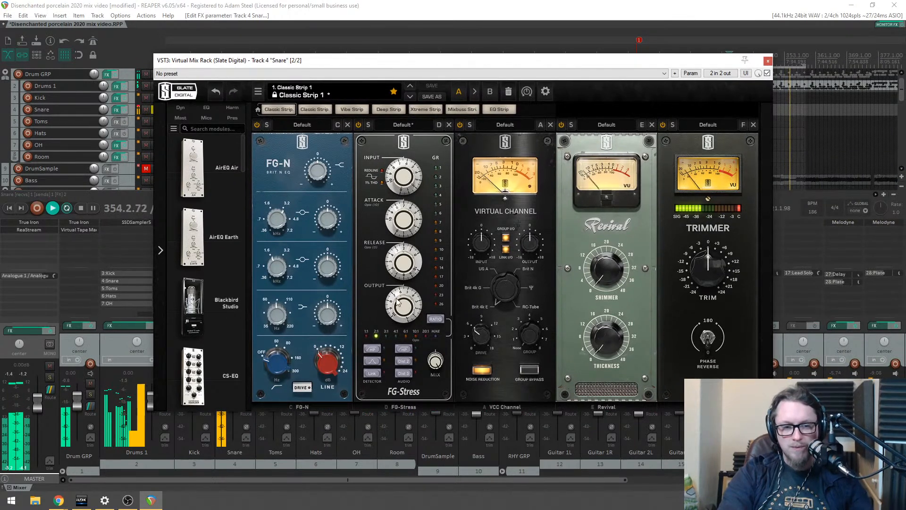
Step: On the Snare's FG-Stress, set the output to 4.80 and mix to 46%, compare it bypassed, and adjust release and attack
drag(403, 305, 403, 310)
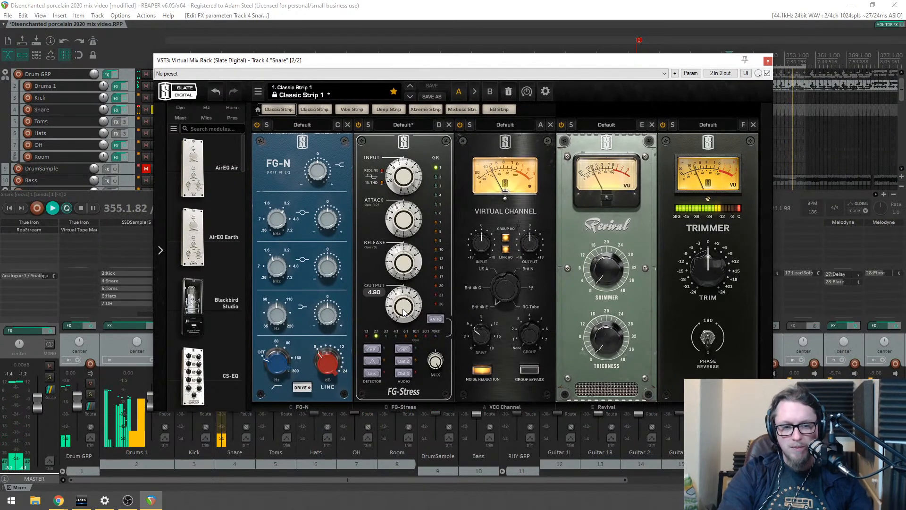
click(358, 125)
click(358, 125)
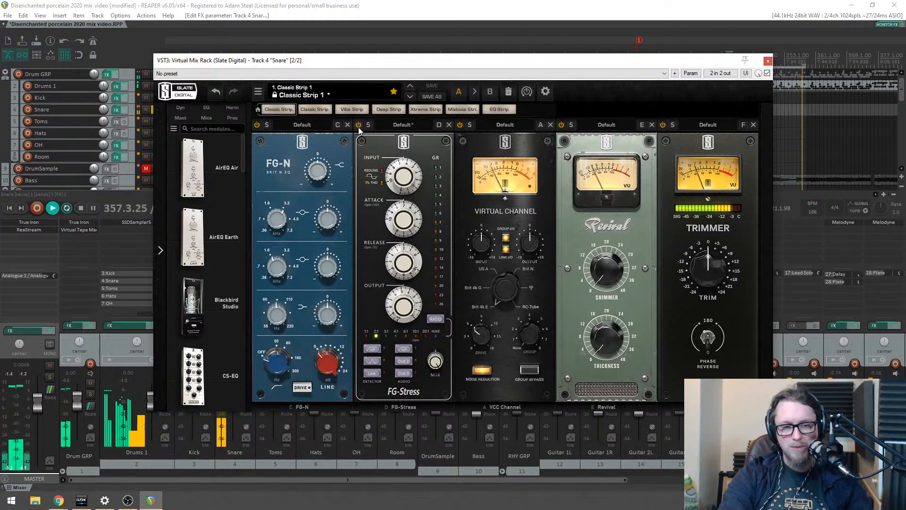
drag(439, 410, 437, 425)
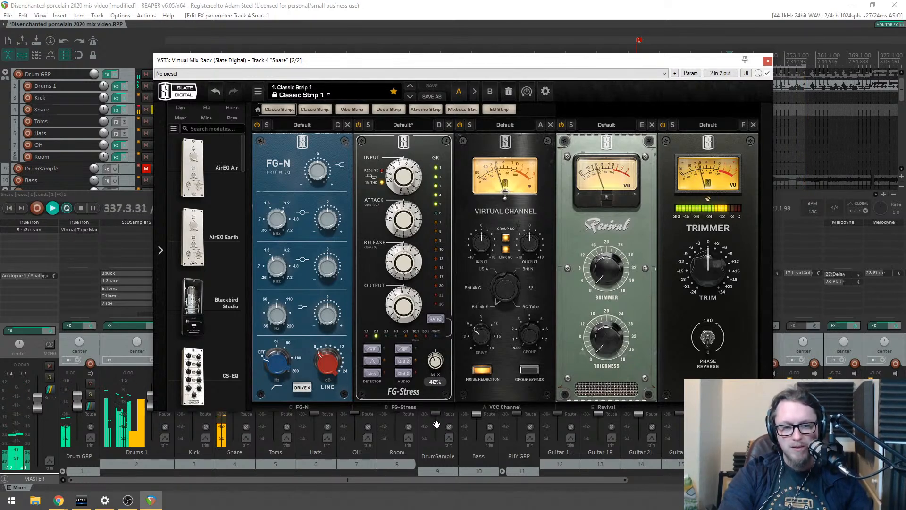
drag(437, 368, 437, 366)
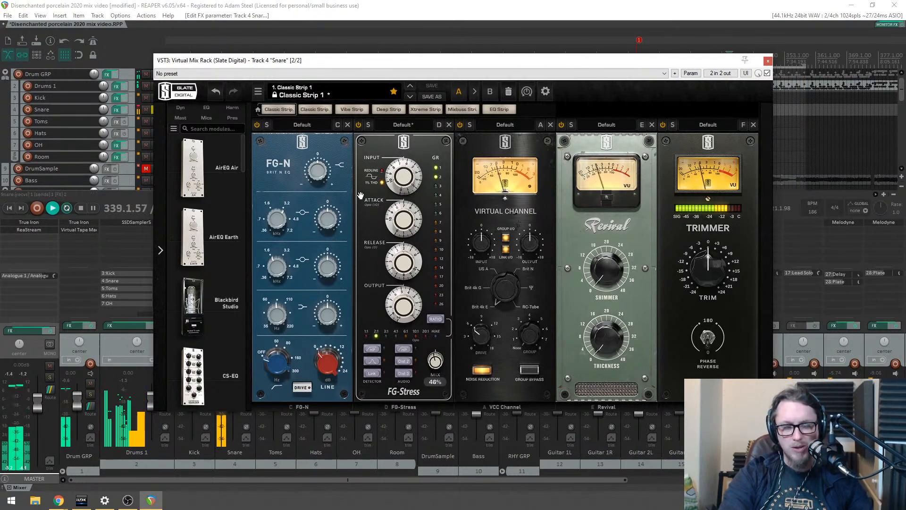
mouse_move(402, 277)
mouse_down()
mouse_move(397, 226)
mouse_move(397, 263)
mouse_up()
drag(414, 214, 414, 200)
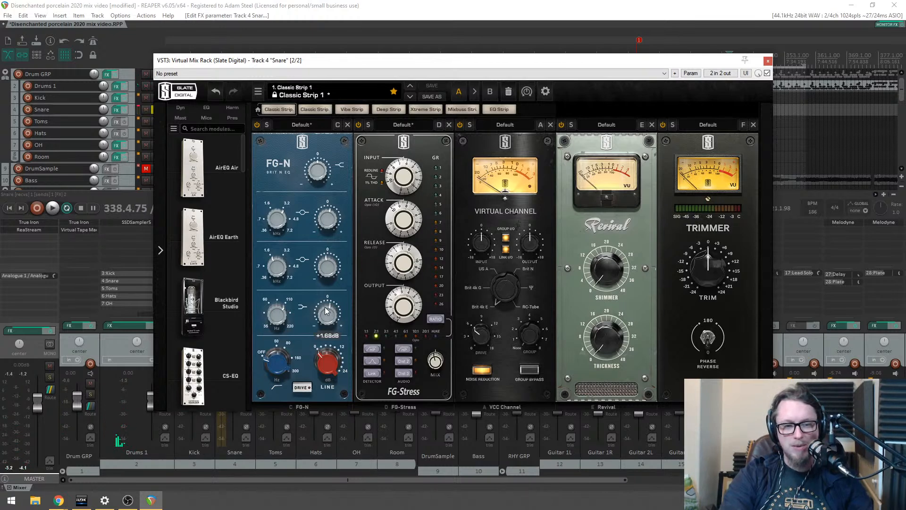
Step: Boost the low band of the Snare's FG-N by about 2.8 dB and audition it
drag(325, 310, 325, 315)
key(space)
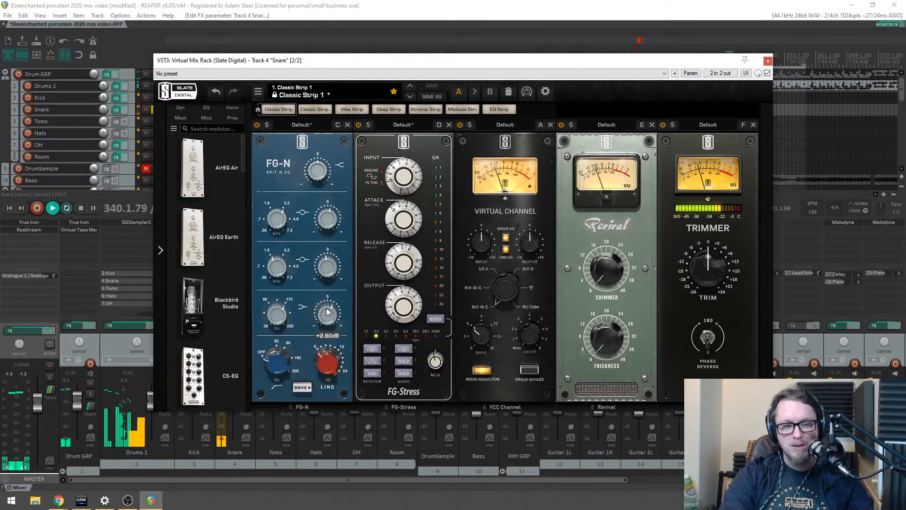
key(space)
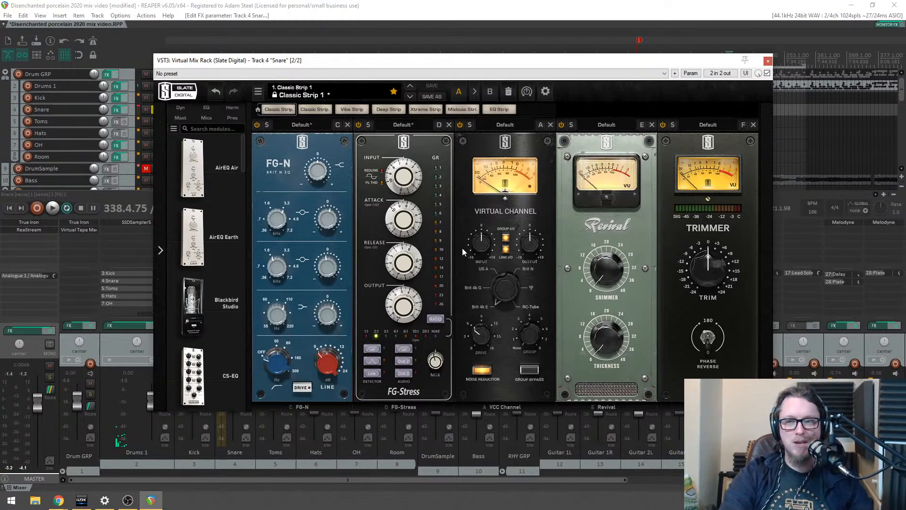
Step: Raise Thickness and Shimmer slightly on the Snare's Revival during playback, then close the rack
key(space)
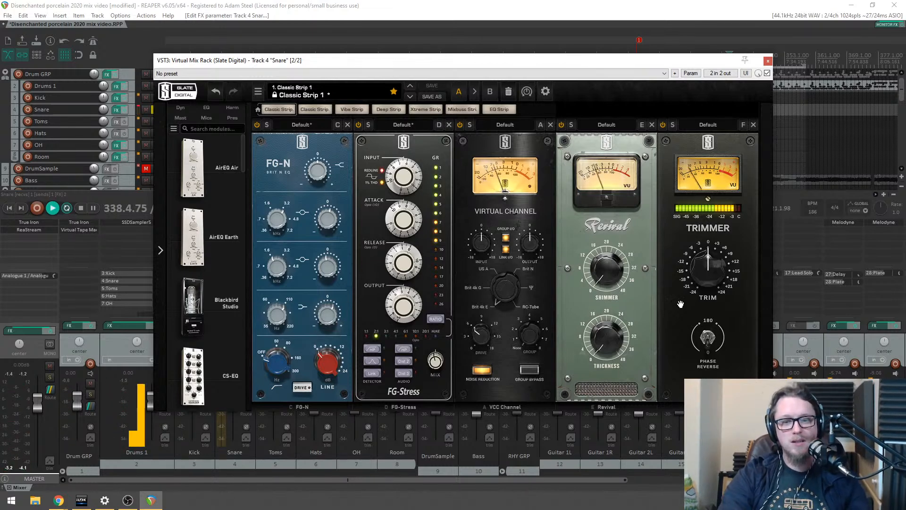
drag(613, 332, 617, 319)
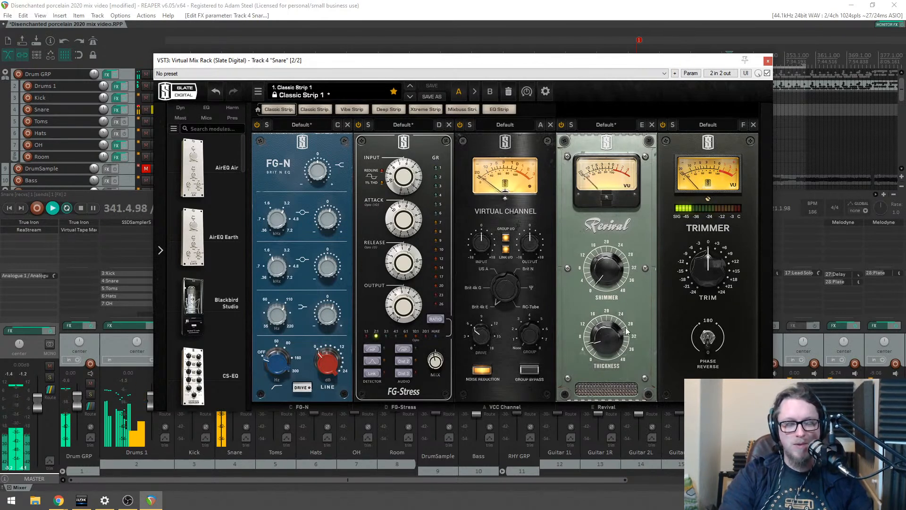
drag(610, 272, 611, 257)
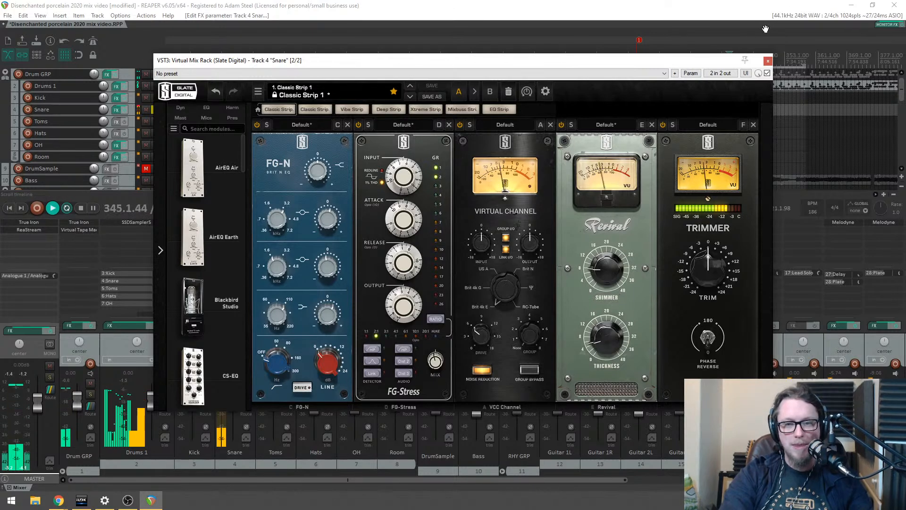
click(768, 60)
key(space)
Step: Solo OH, Room, Snare and Kick together, audition them, and reset the Snare's peak clip indicator
click(245, 394)
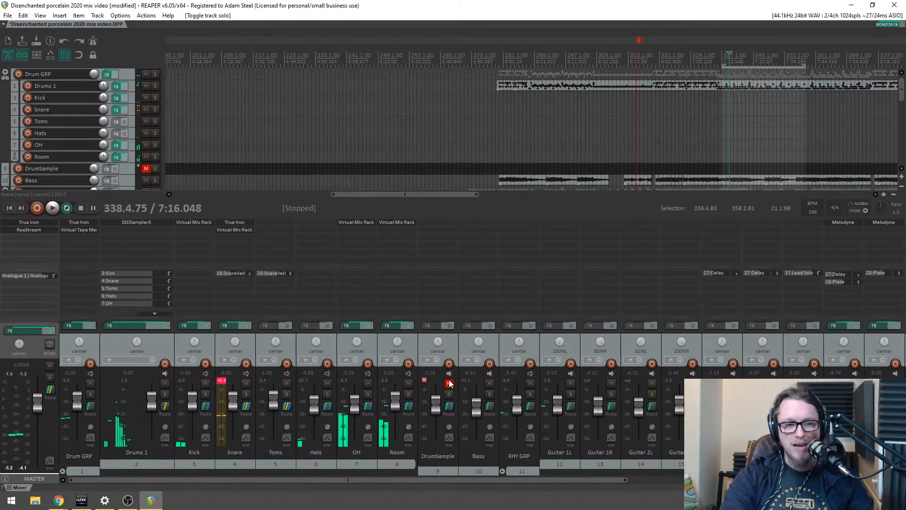
click(368, 395)
click(408, 394)
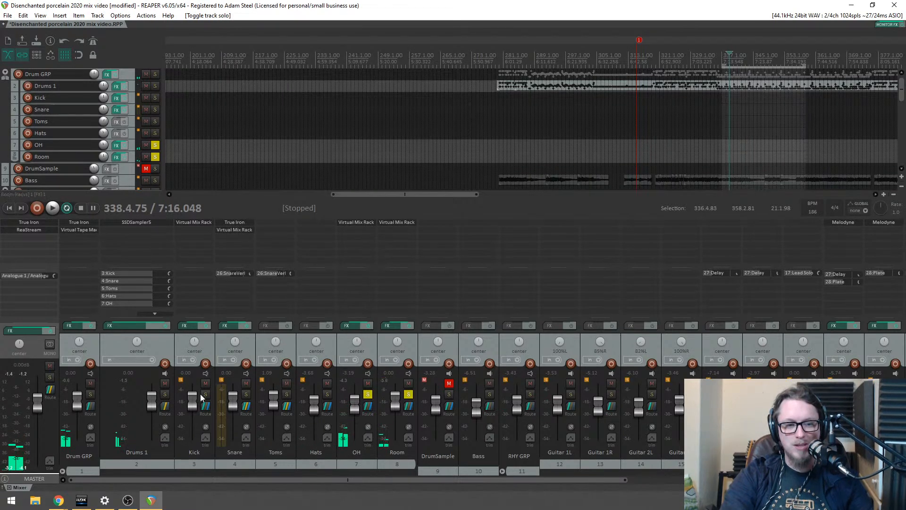
drag(246, 397, 206, 393)
key(space)
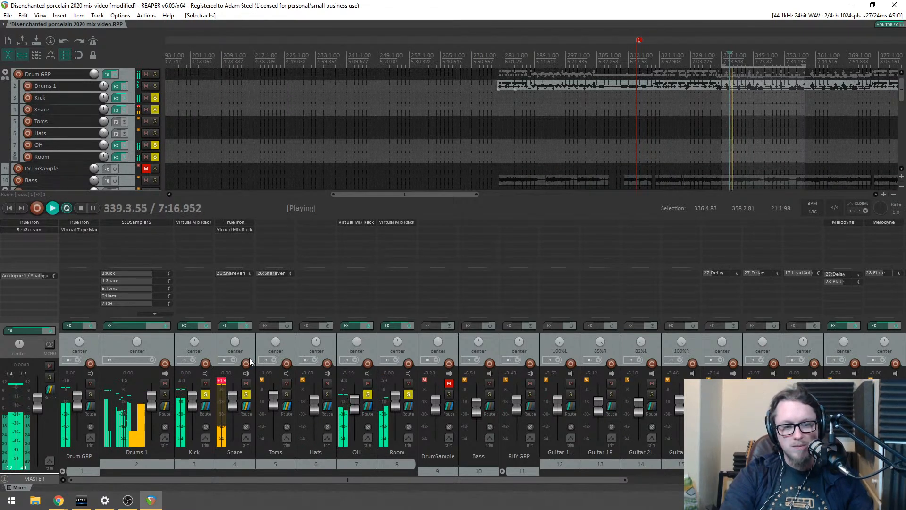
click(224, 380)
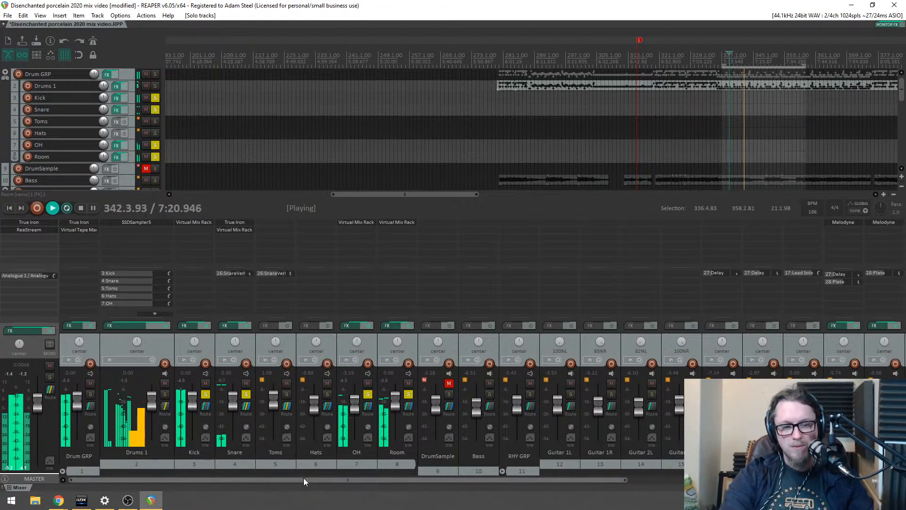
key(space)
Step: Open VerbSuite Classics on the SnareVerb track, audition the reverb with the soloed drums, and close it
drag(280, 479, 621, 463)
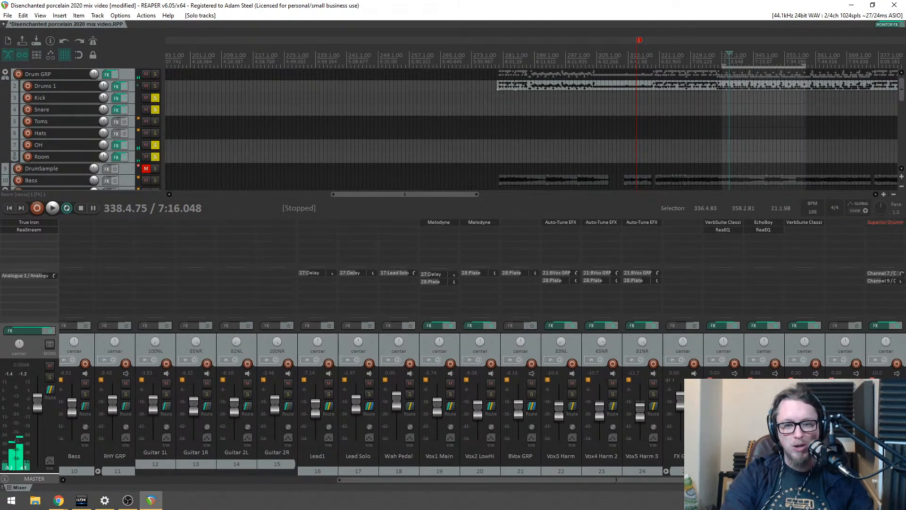
click(722, 221)
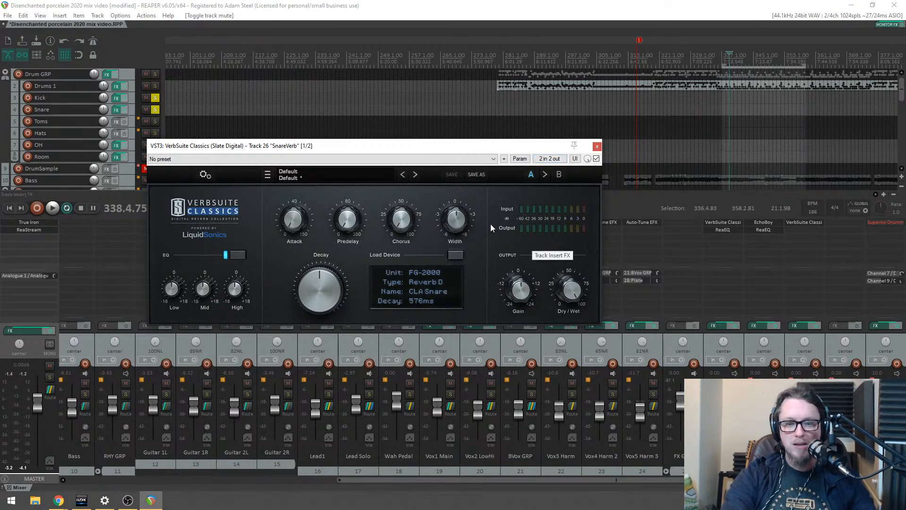
key(space)
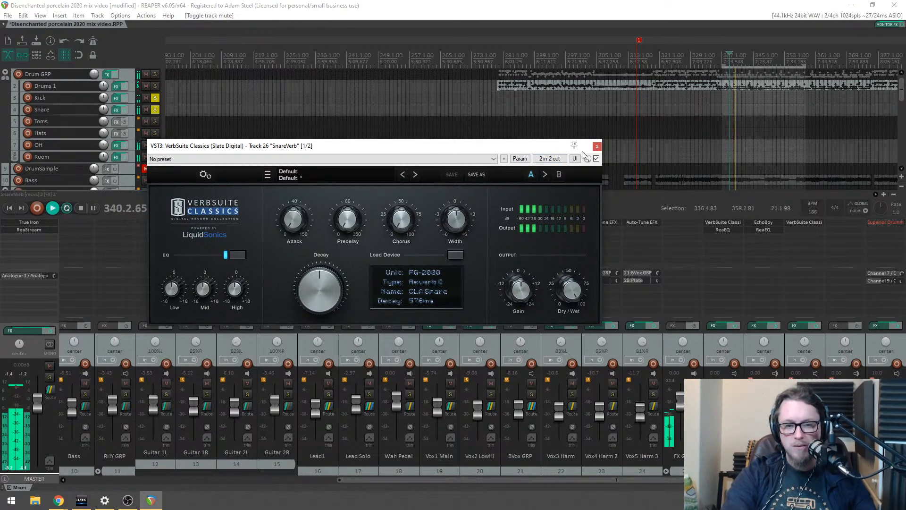
click(597, 146)
Step: Clear the individual drum solos and solo the Drum GRP track to hear the whole kit
key(F6)
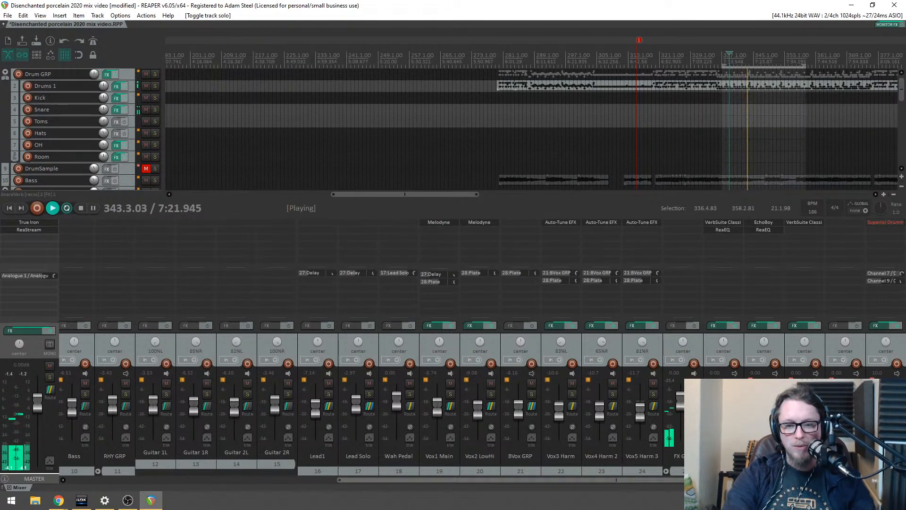
drag(476, 479, 208, 480)
click(90, 394)
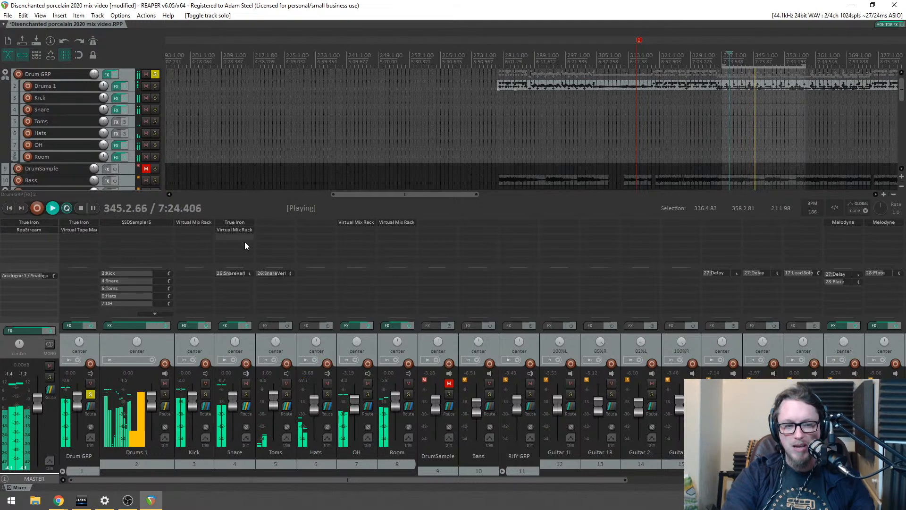
Step: Adjust the Snare's SnareVerb send, then loop the tom section around bars 288 to 304 and audition it with the Toms solo toggled
click(251, 275)
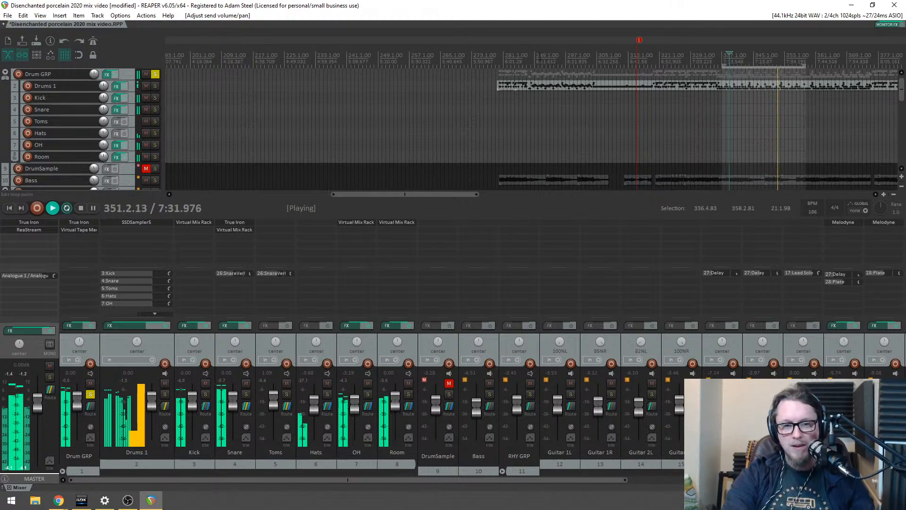
key(space)
drag(533, 53, 596, 53)
key(space)
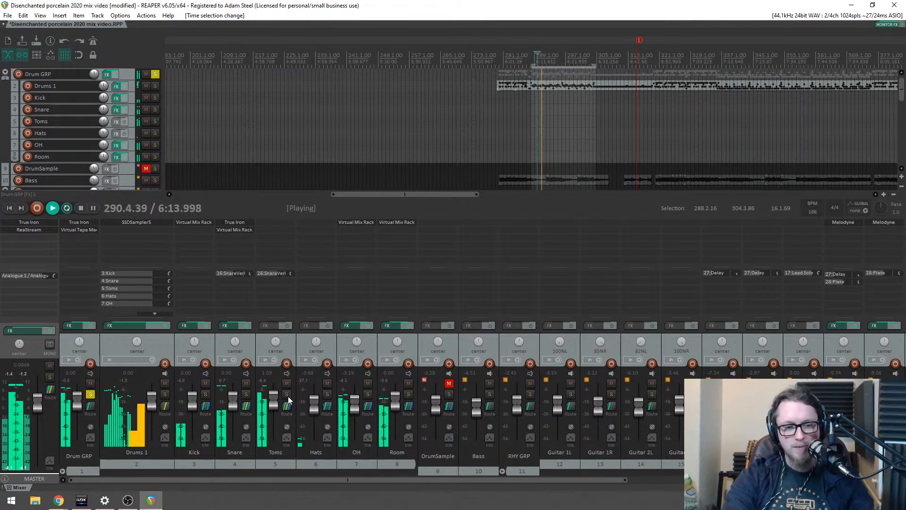
click(287, 394)
click(287, 394)
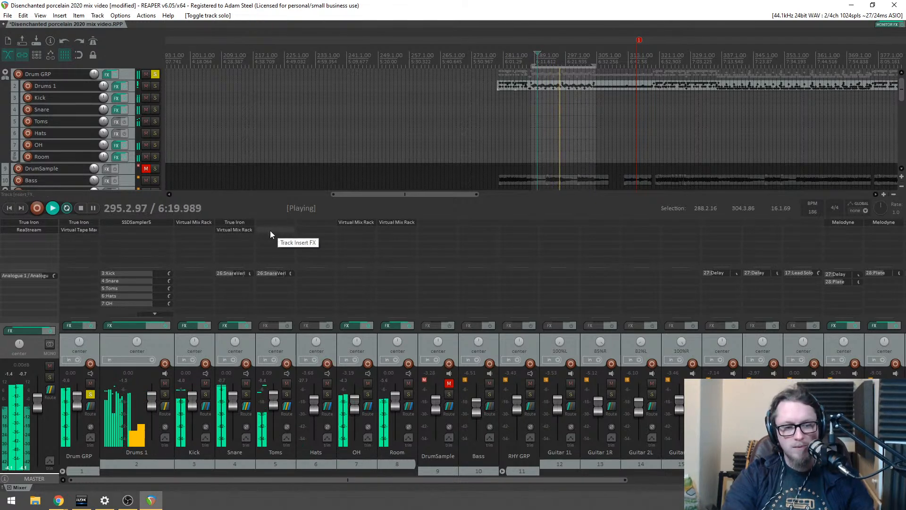
key(space)
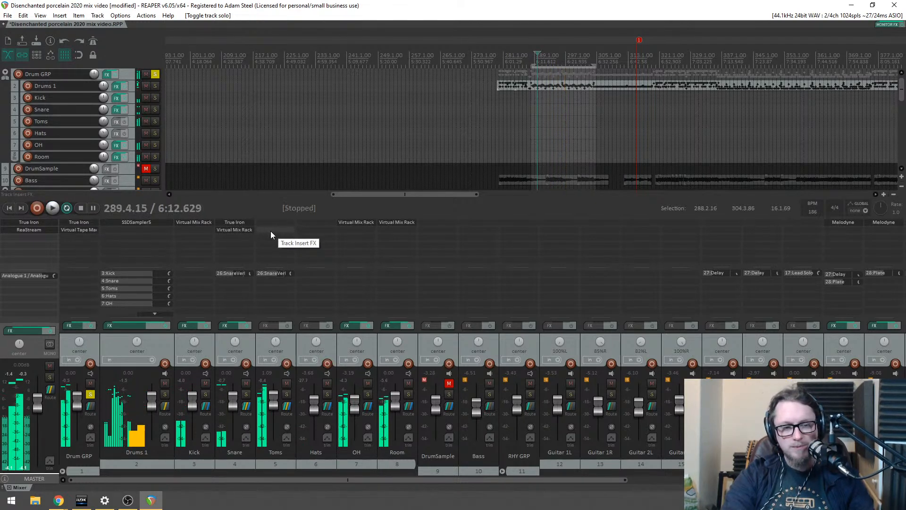
Step: Insert Virtual Mix Rack on the Toms track and reposition its window clear of the transport
double_click(271, 231)
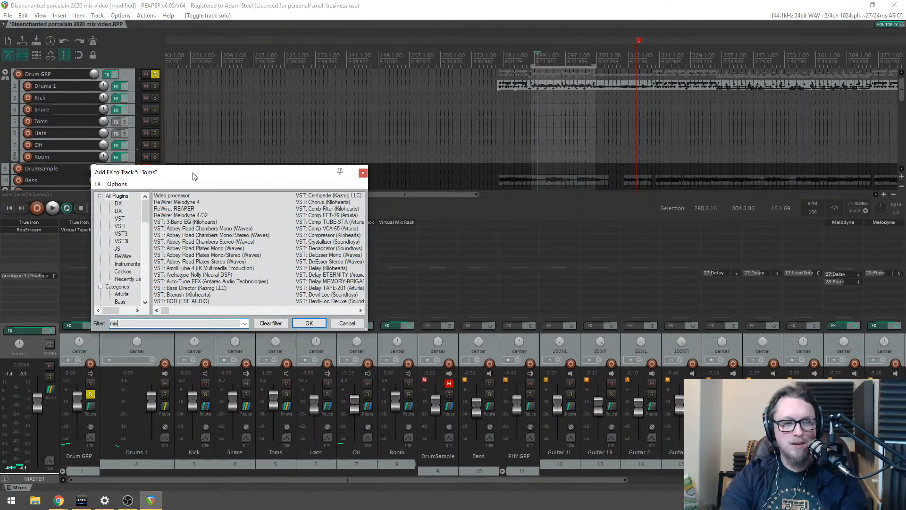
double_click(184, 202)
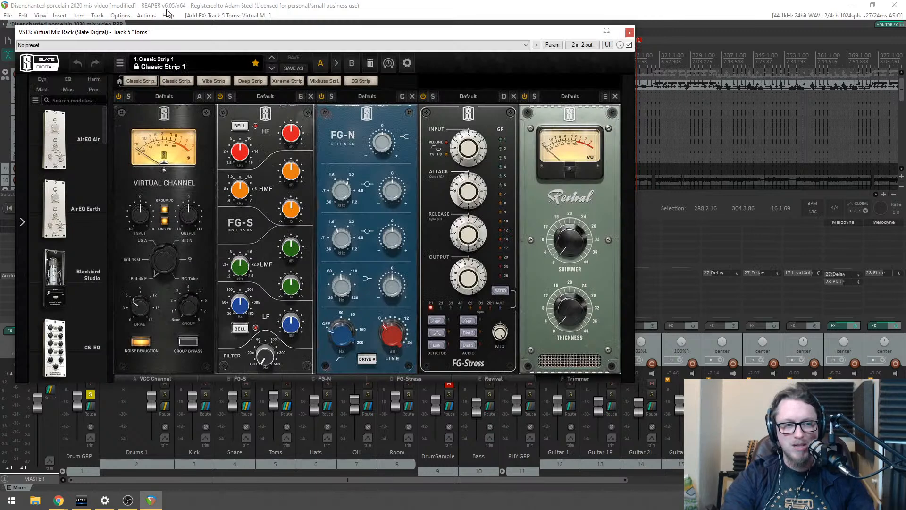
drag(179, 31, 250, 45)
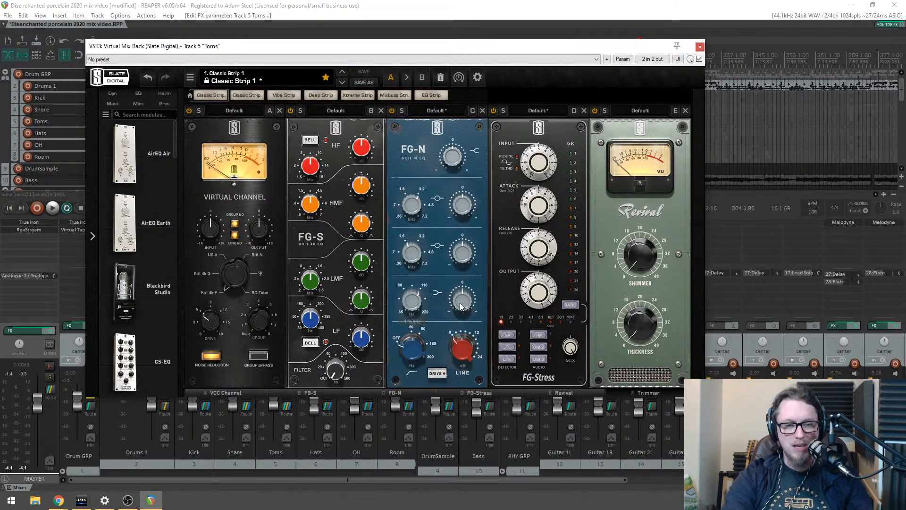
Step: Boost the low band of the Toms' FG-N EQ by about 6 dB during playback and adjust its frequency
key(space)
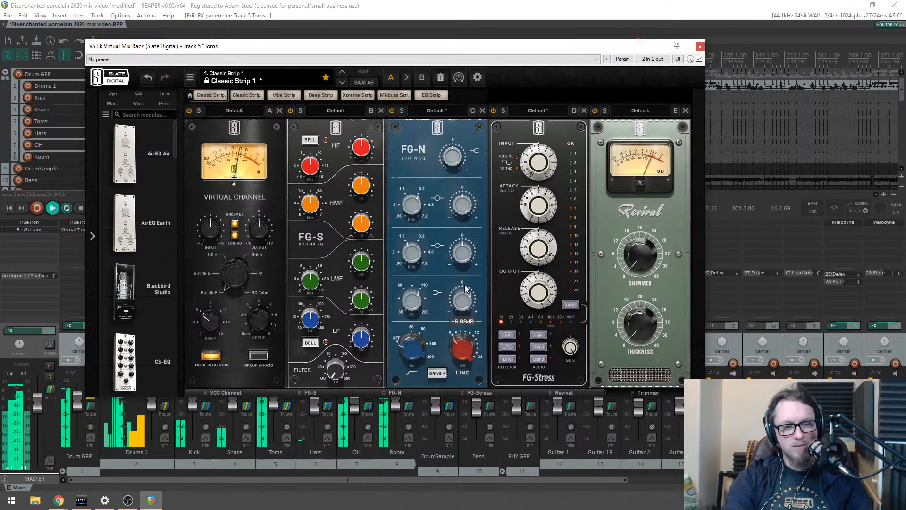
mouse_move(414, 288)
drag(414, 288, 456, 298)
Step: Raise Thickness to about 5 and increase Shimmer on the Toms' Revival, then touch up the FG-N high band
mouse_move(640, 293)
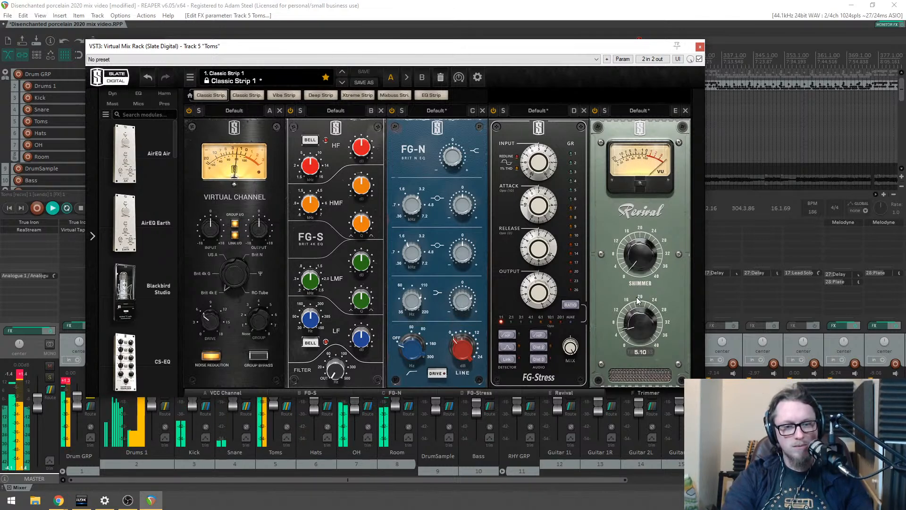
drag(643, 261, 642, 218)
drag(462, 167, 460, 156)
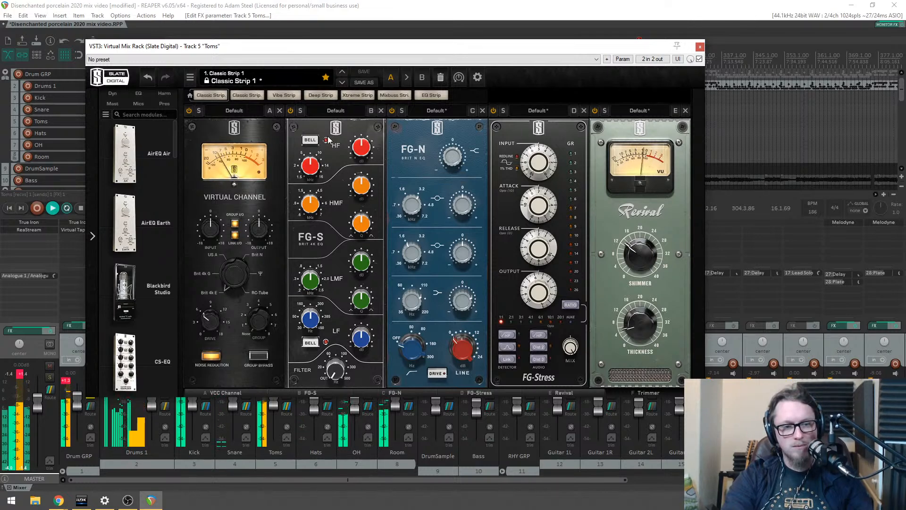
Step: Remove FG-S from the Toms' rack, move Virtual Channel between FG-Stress and Revival, and compare the rack bypassed and active
click(381, 111)
drag(247, 142, 465, 142)
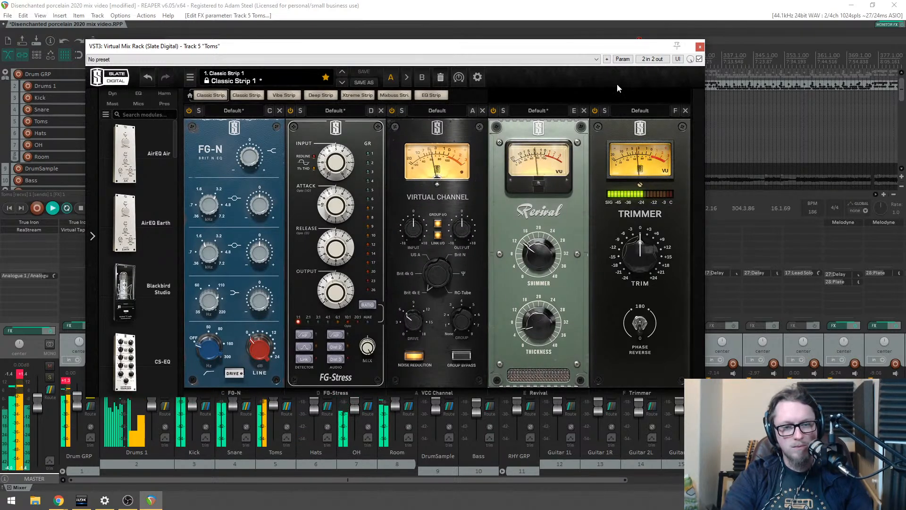
click(699, 59)
key(space)
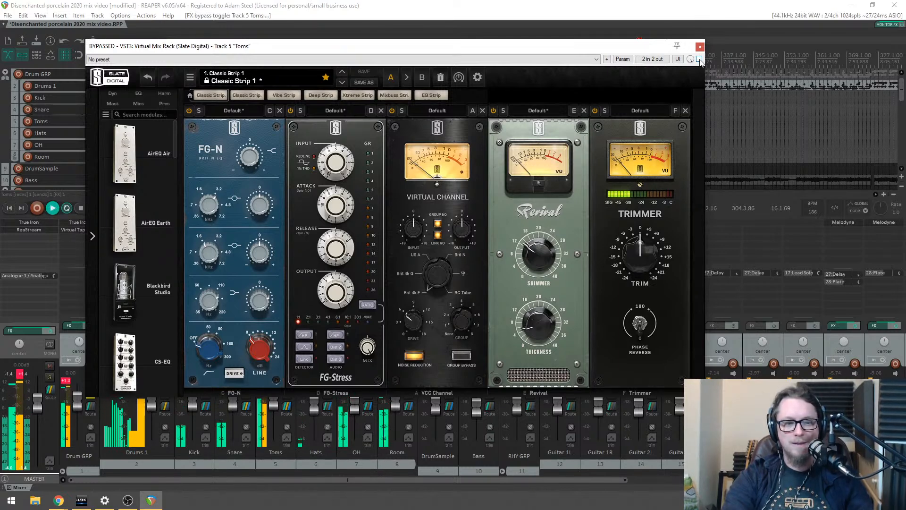
click(699, 59)
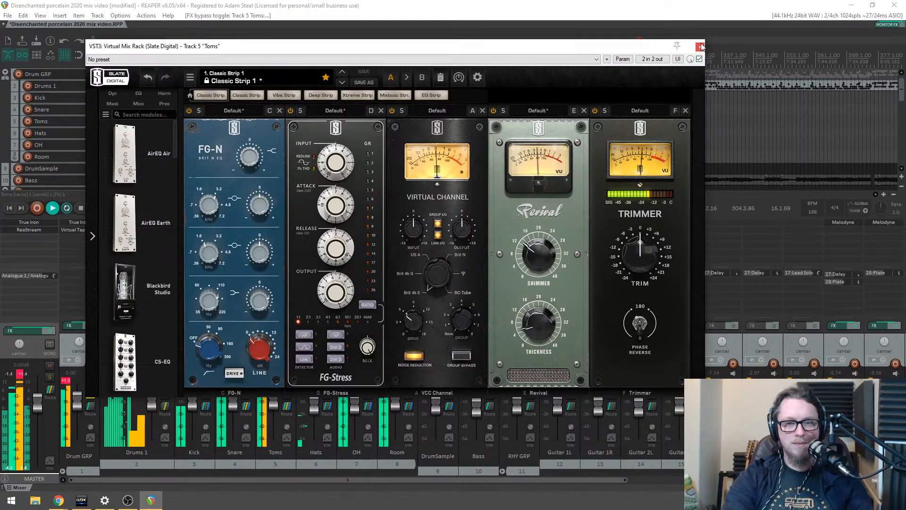
Step: Fine-tune the Toms' FG-N EQ, audition it in the looped section, and close the rack
click(259, 348)
key(space)
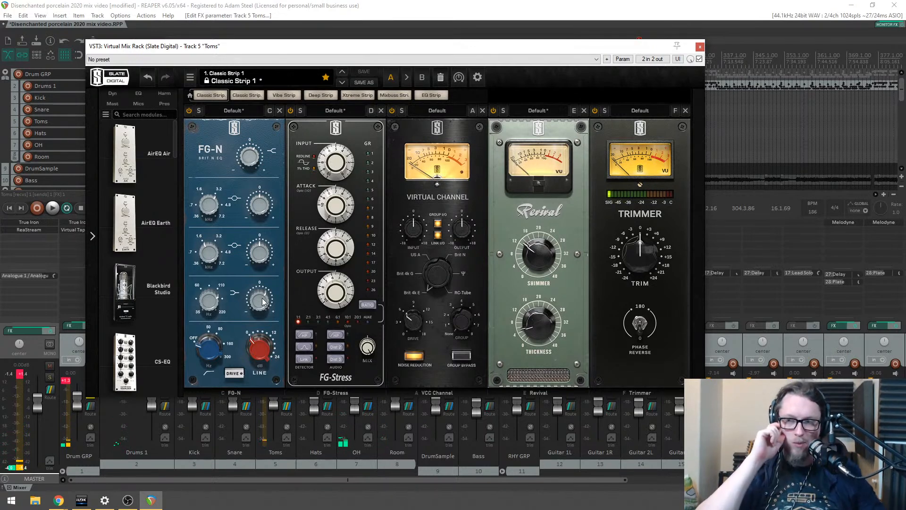
key(space)
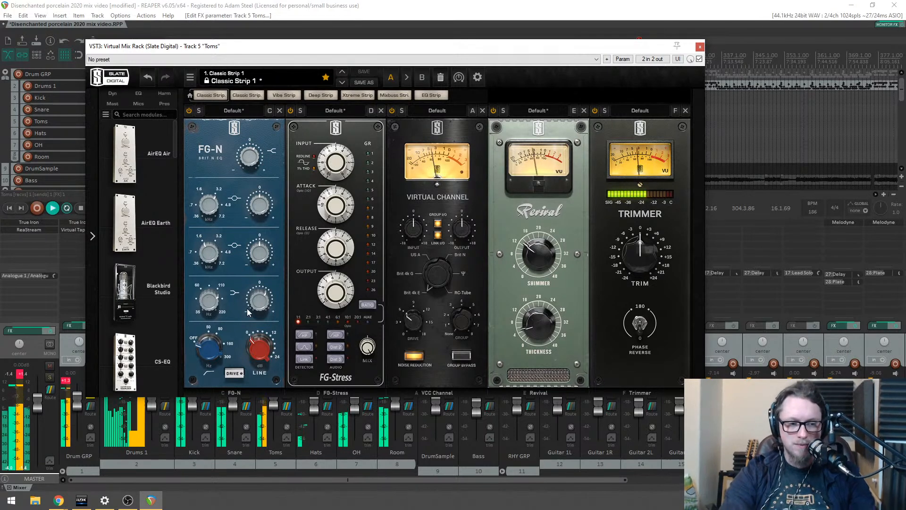
click(700, 47)
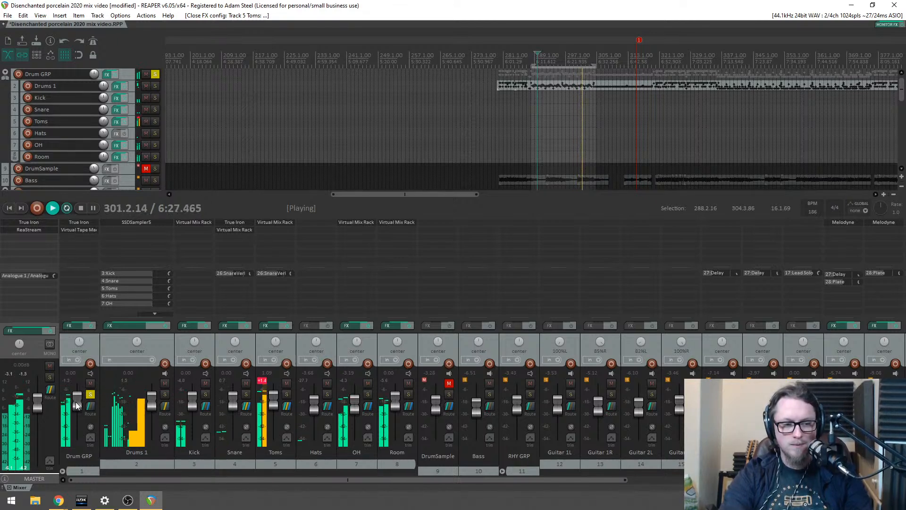
Step: Lower the Drum GRP volume slightly, replay the tom section, and reset the Toms' peak clip indicator
key(space)
drag(78, 401, 79, 405)
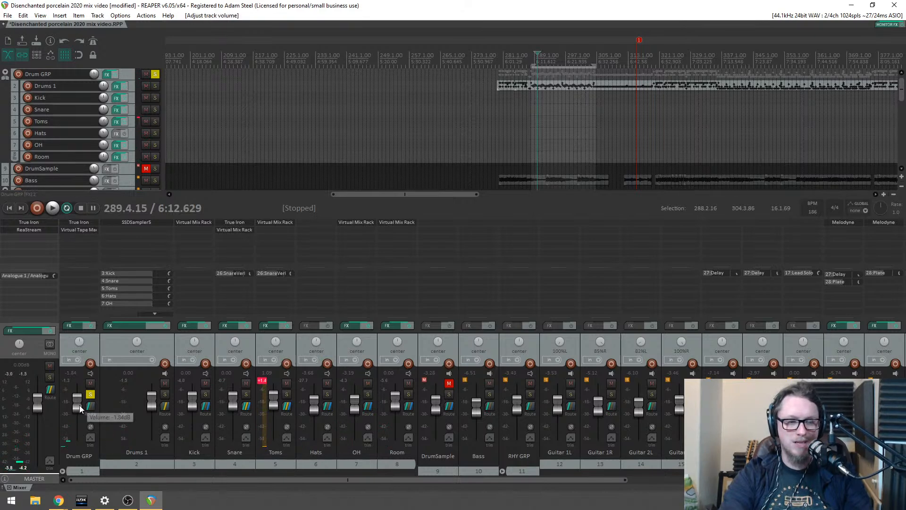
key(space)
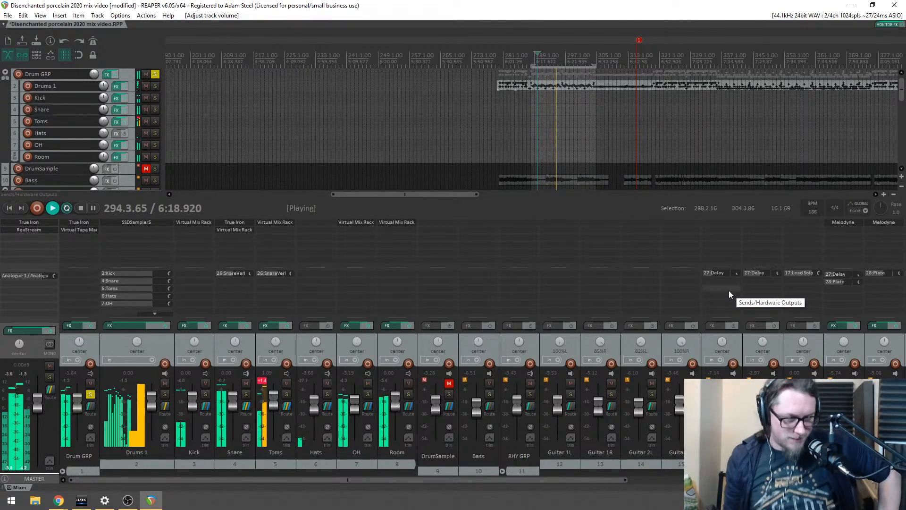
key(space)
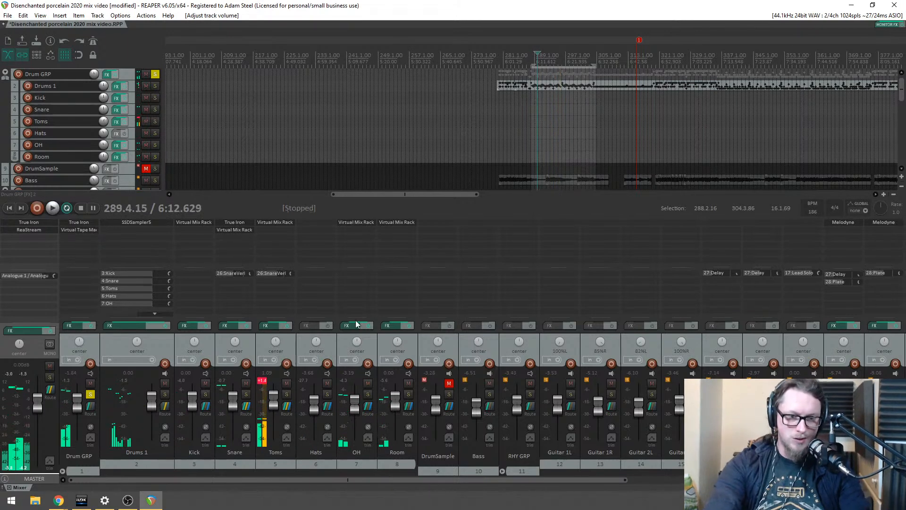
click(263, 382)
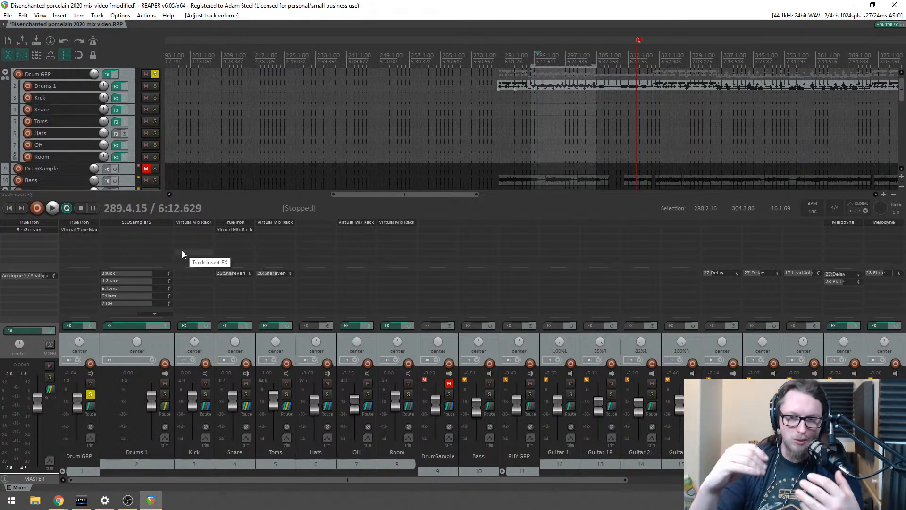
Step: Fine-tune the output level of True Iron on the Drum GRP track and close the plug-in
click(79, 223)
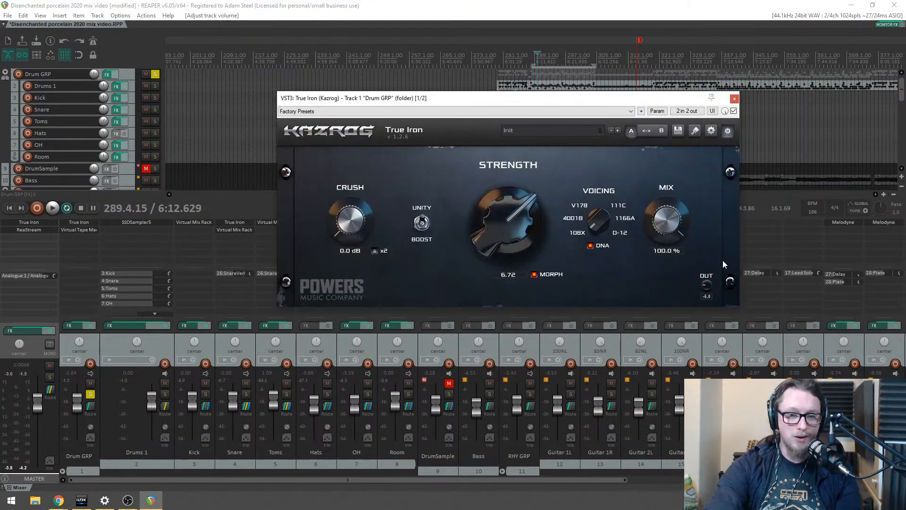
click(706, 286)
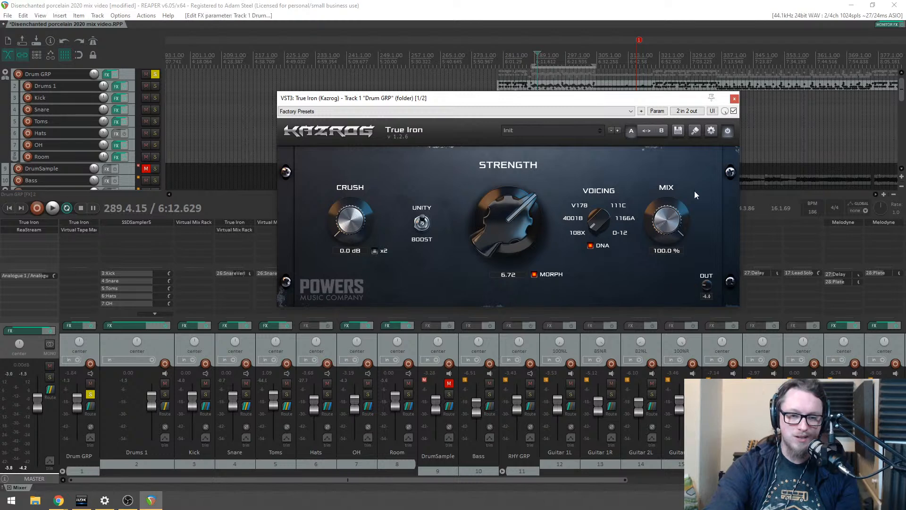
click(734, 98)
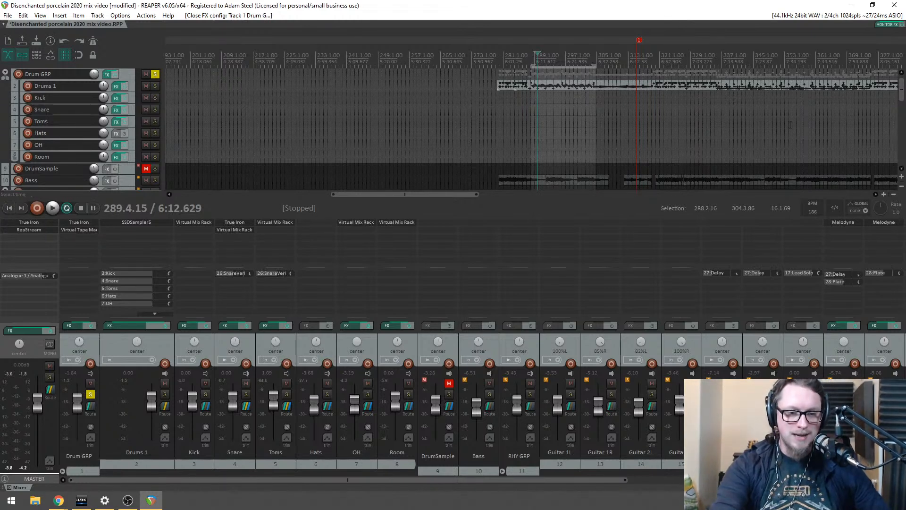
Step: Open SSDSampler5 on the Drums 1 track and show the Dropbox "Mixes for 2020" drum sample folder in its sample browser
click(132, 222)
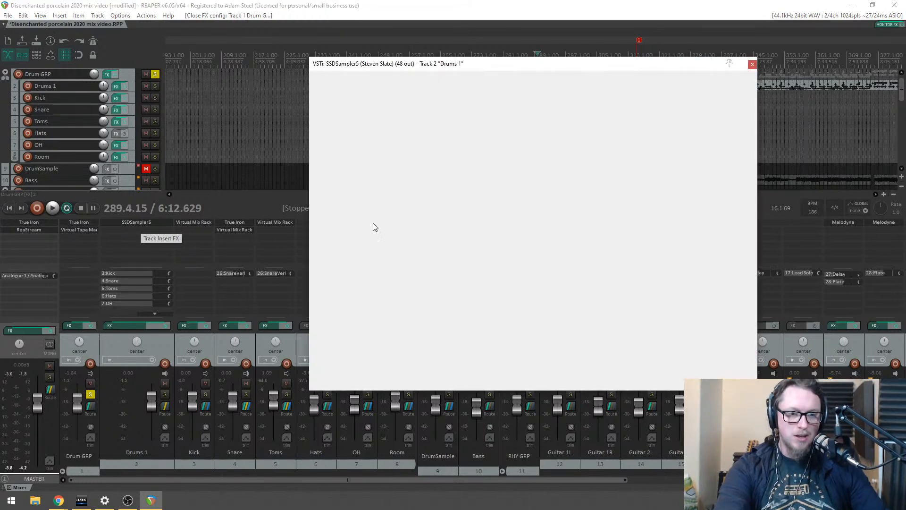
drag(474, 66, 365, 77)
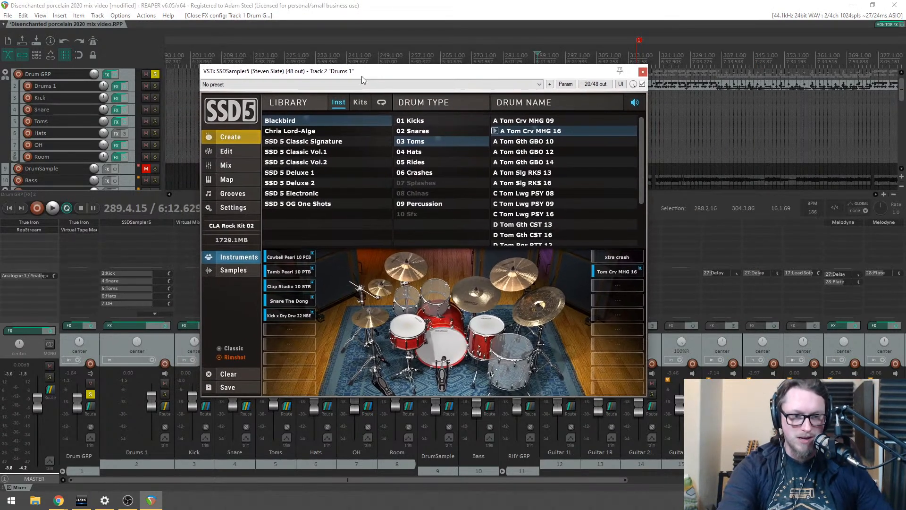
click(232, 271)
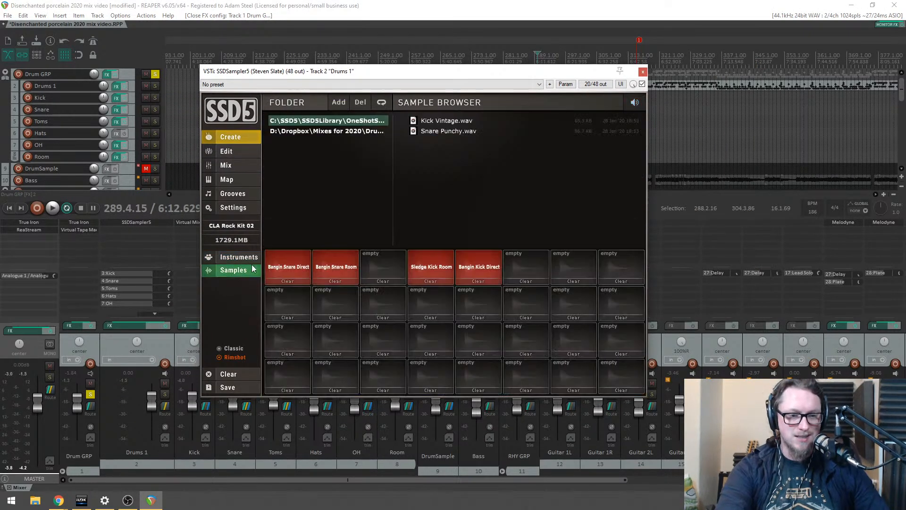
drag(359, 75, 241, 76)
click(211, 134)
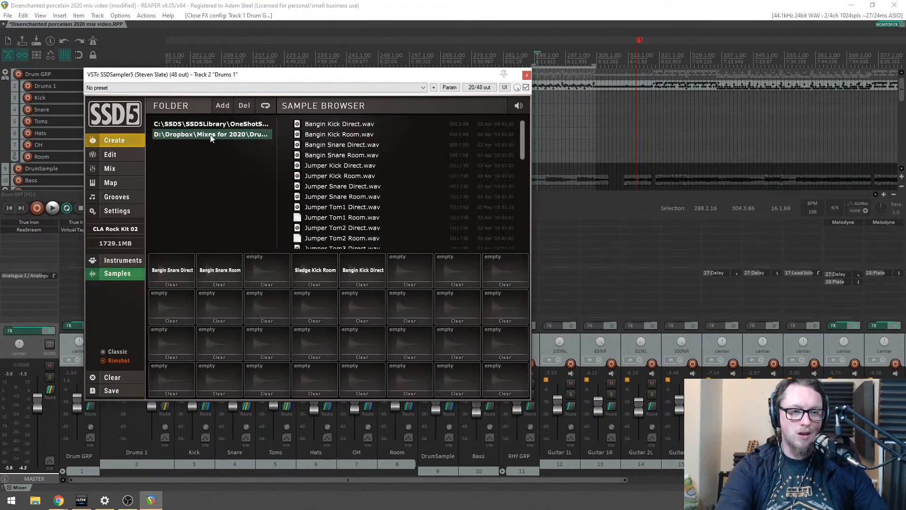
Step: Look through the custom drum samples listed in the D:\Dropbox\Mixes for 2020 folder
scroll(372, 175, down, 3)
scroll(372, 175, up, 5)
scroll(377, 170, down, 5)
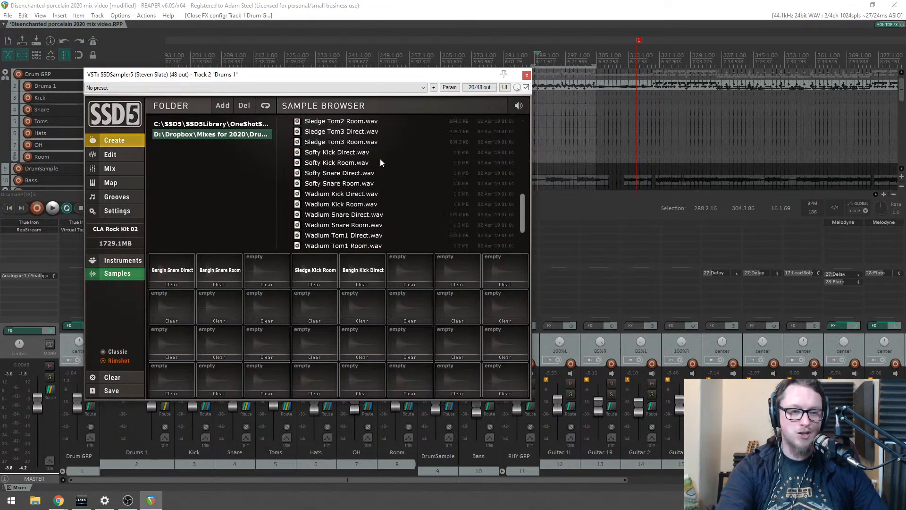
scroll(384, 179, up, 6)
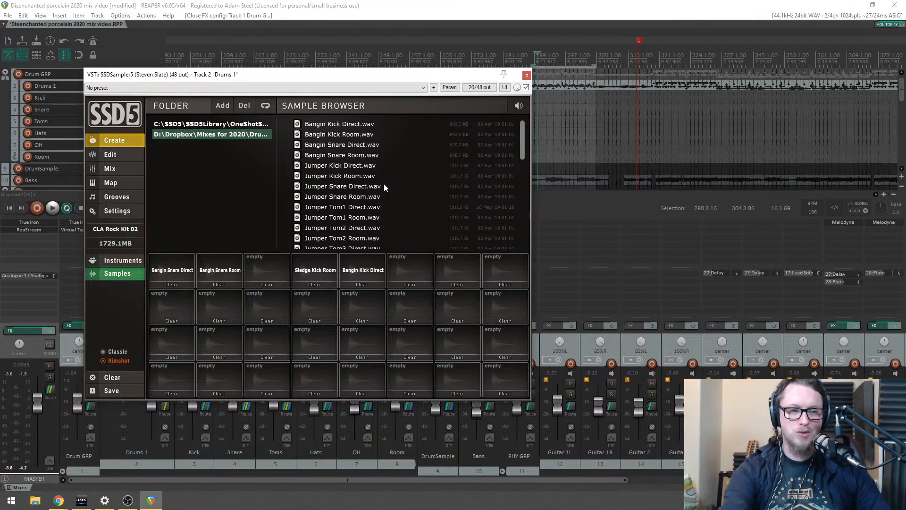
Step: Unmute and solo the DrumSample track alongside the Drum GRP track
drag(343, 74, 722, 16)
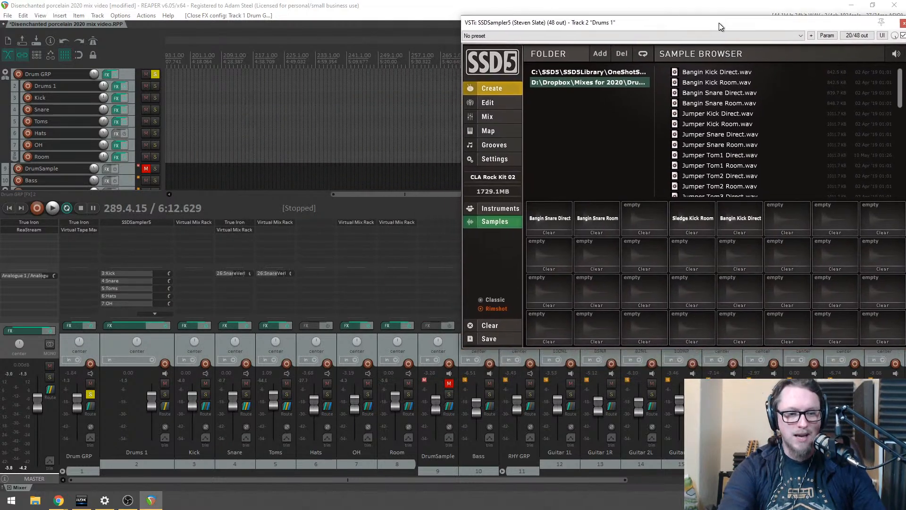
click(450, 383)
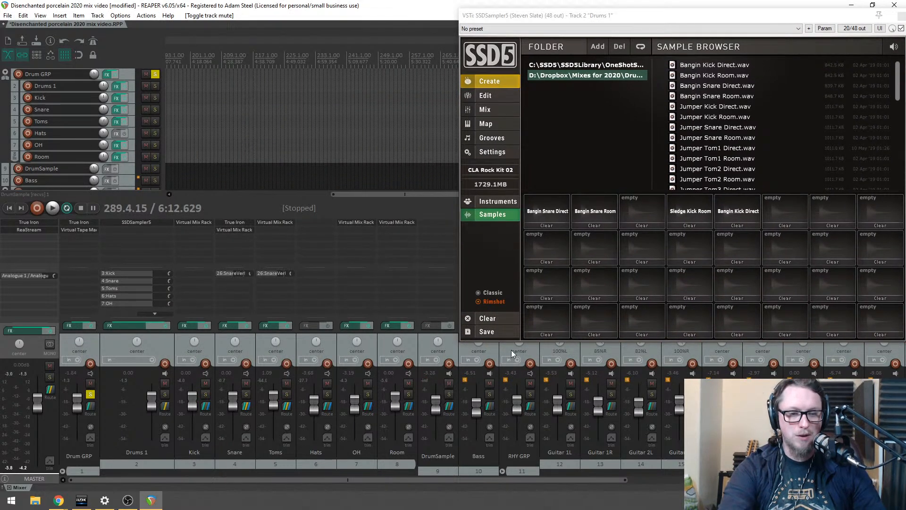
click(449, 394)
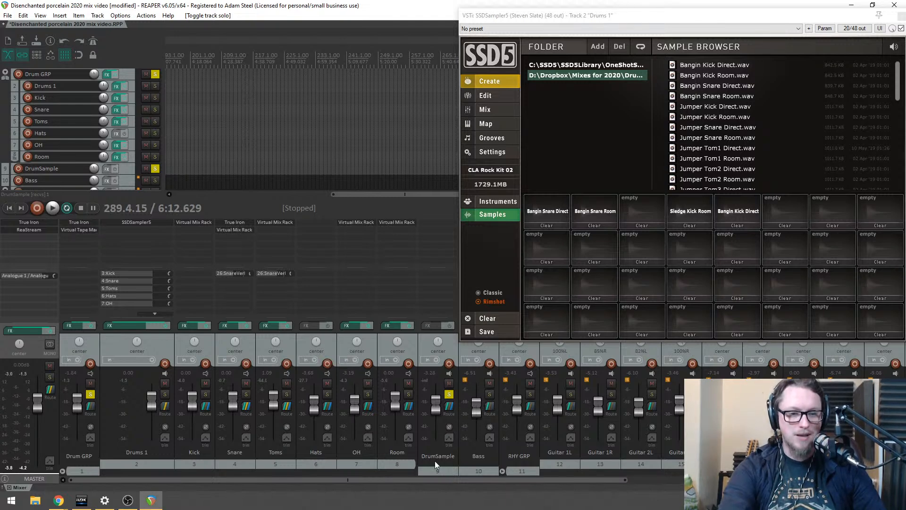
Step: Trigger the Bangin Kick Direct sample and check its output routing in the sampler's mixer
click(502, 109)
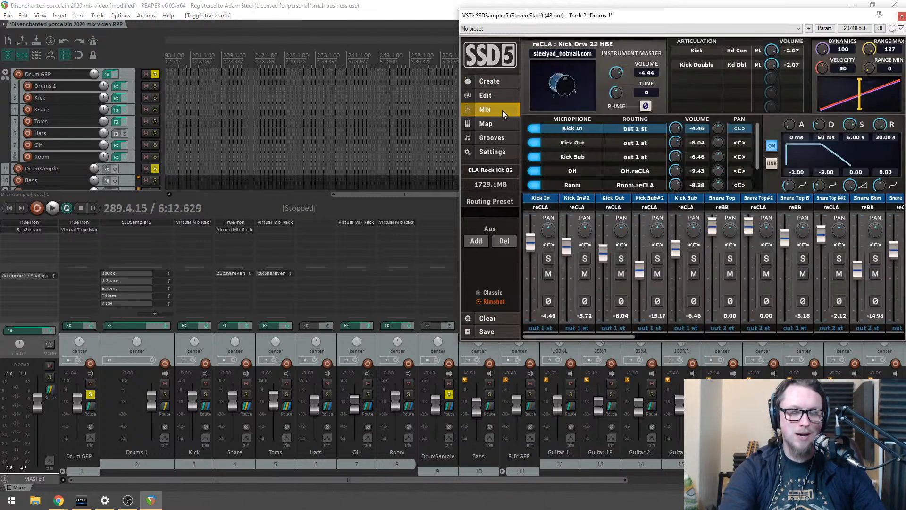
click(490, 79)
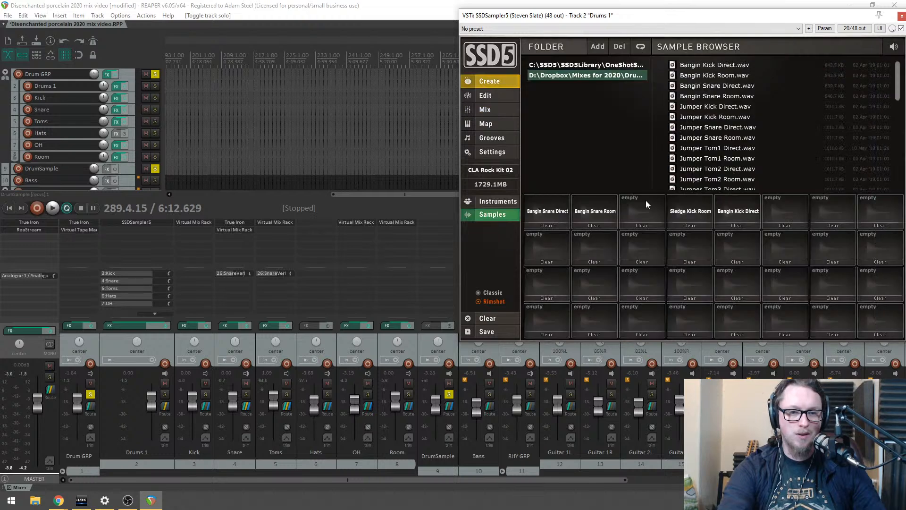
click(704, 210)
click(734, 211)
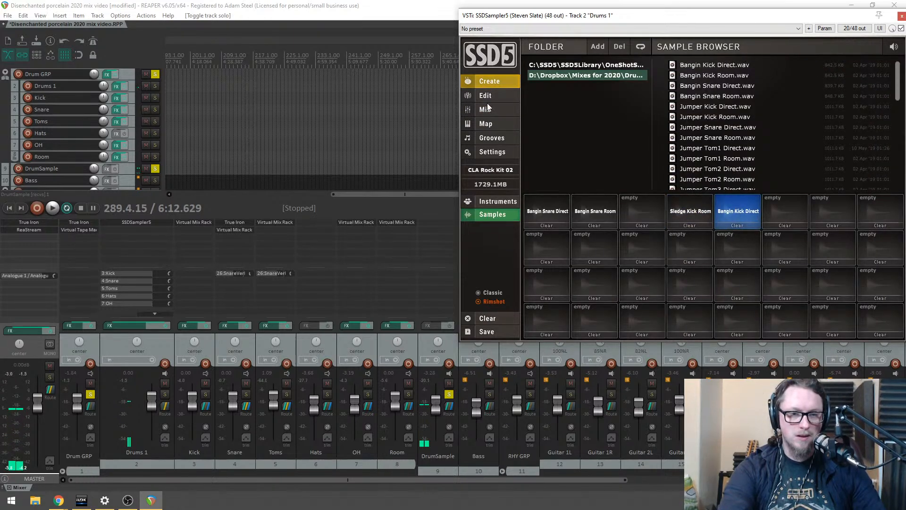
click(499, 105)
drag(561, 18, 324, 35)
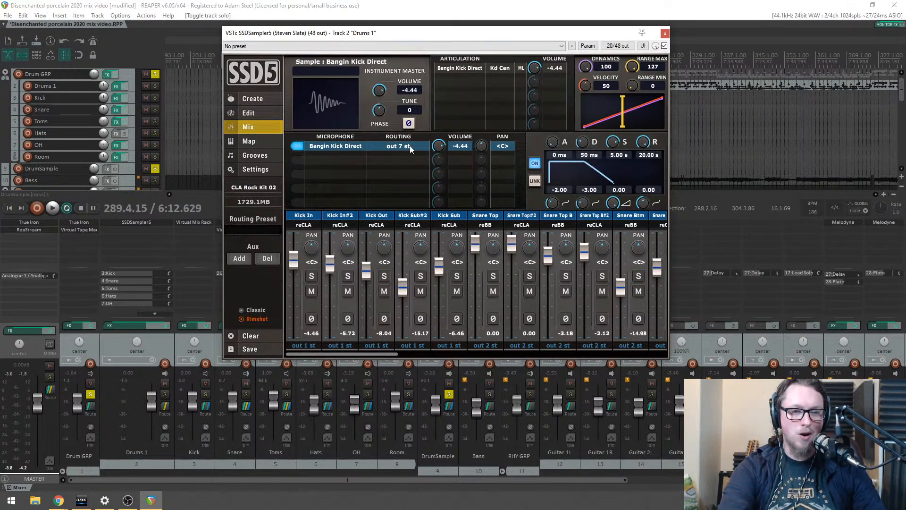
drag(438, 38, 669, 33)
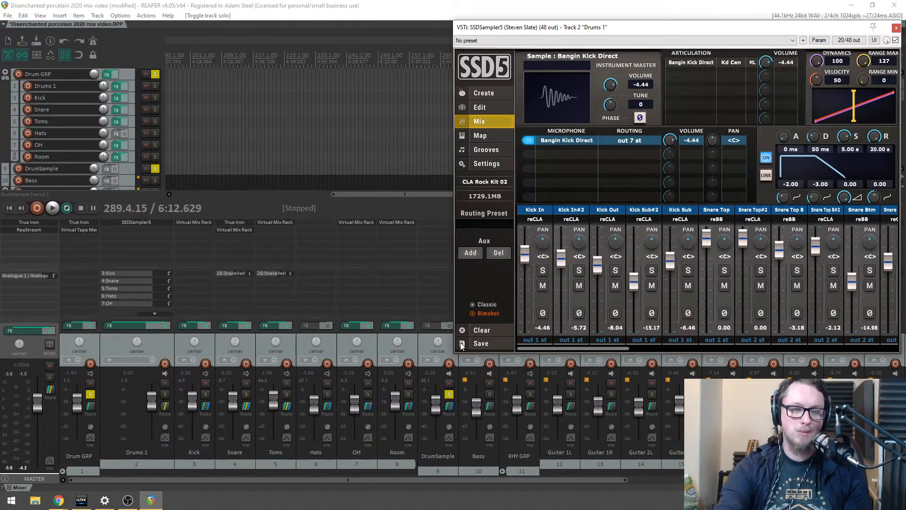
Step: Show the kit instruments in the sampler and audition several of the kit's drums
click(476, 93)
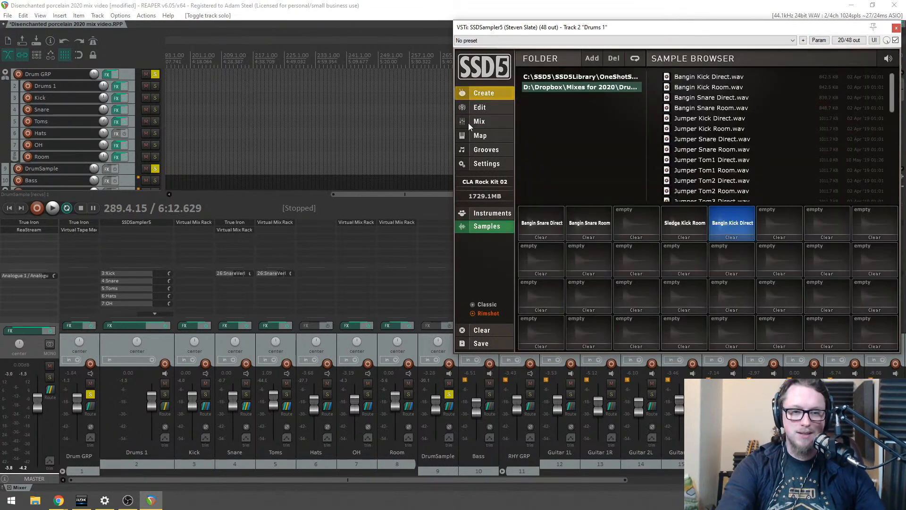
click(491, 214)
click(663, 285)
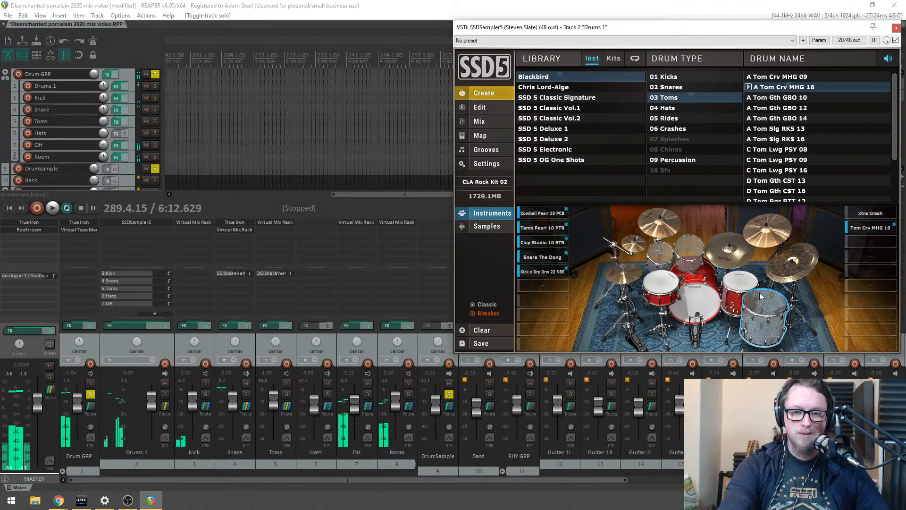
Step: Audition the loaded Bangin Snare Direct, Bangin Snare Room, Sledge Kick Room and Bangin Kick Direct sample cells
click(488, 227)
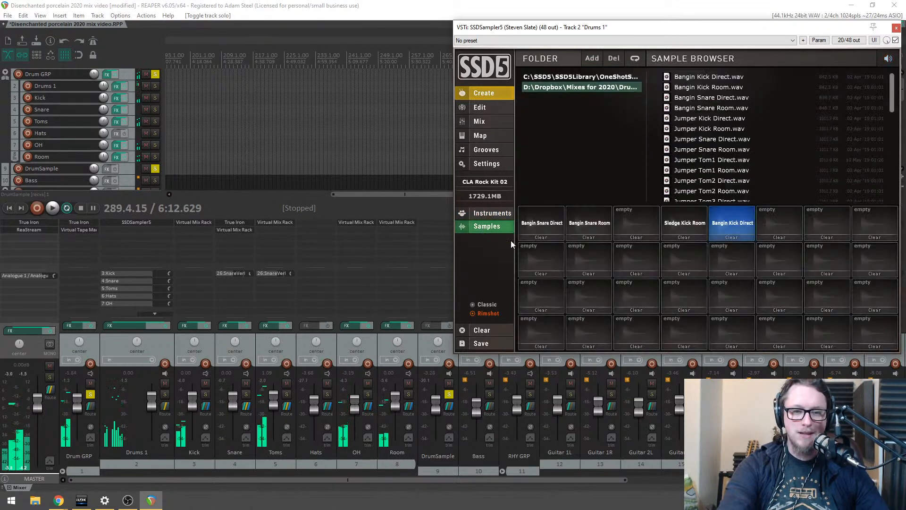
click(684, 225)
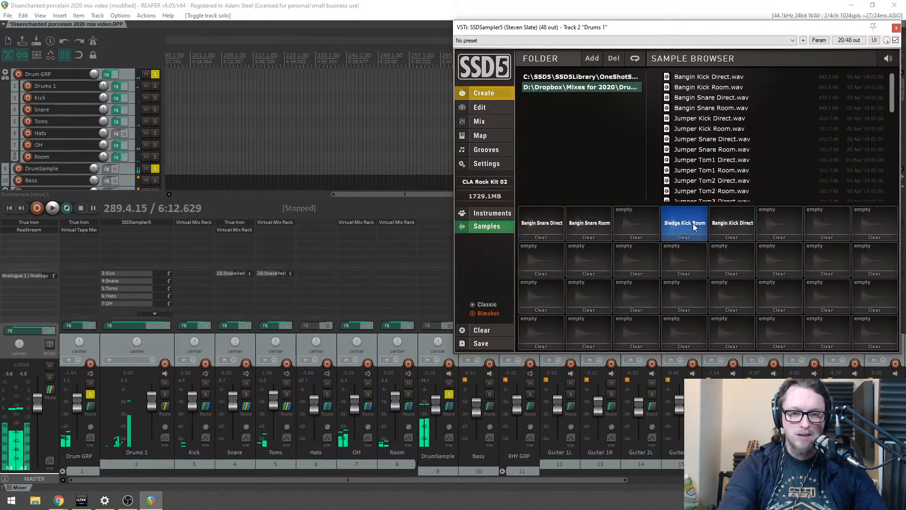
click(576, 225)
click(547, 223)
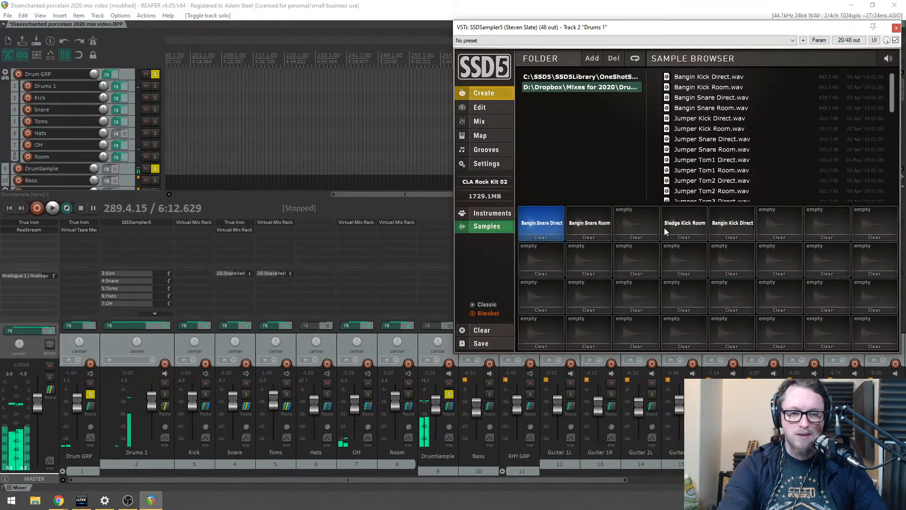
click(577, 223)
click(531, 219)
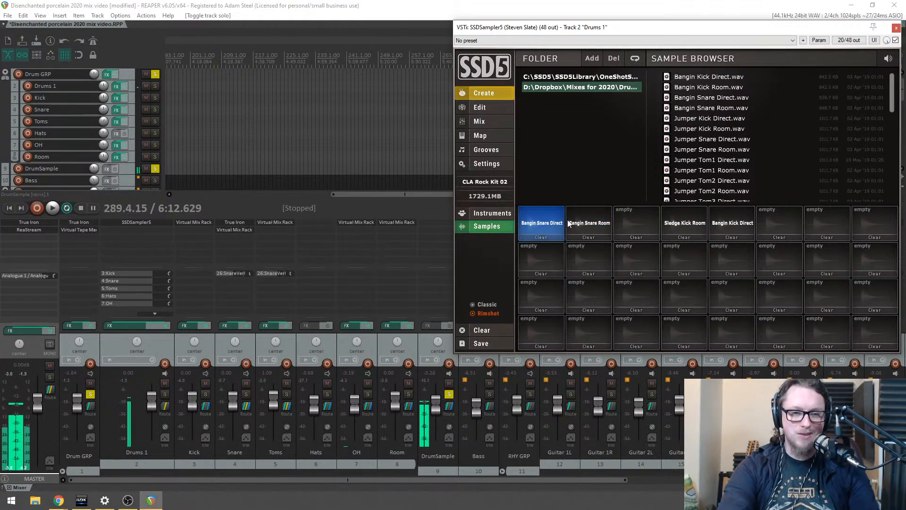
click(587, 222)
click(732, 222)
click(695, 227)
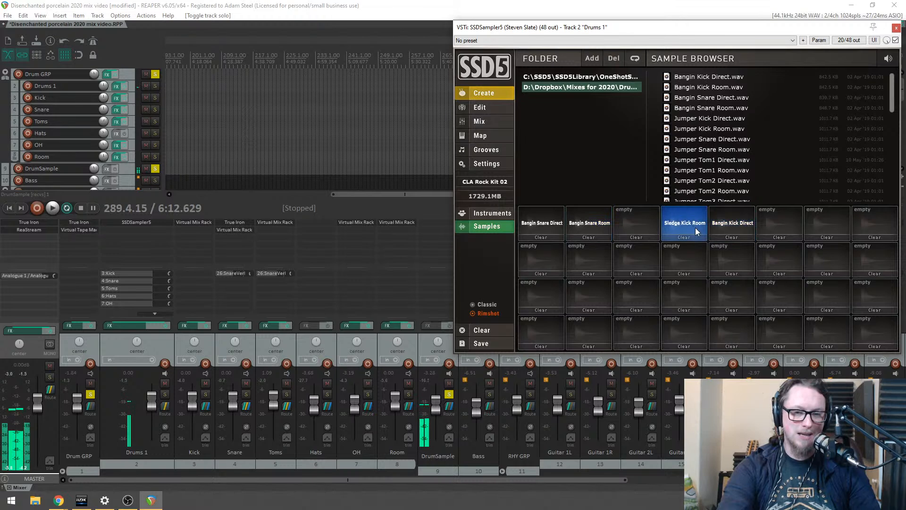
Step: Play the selected song section, solo the DrumSample track exclusively to hear only the samples, and stop playback
key(space)
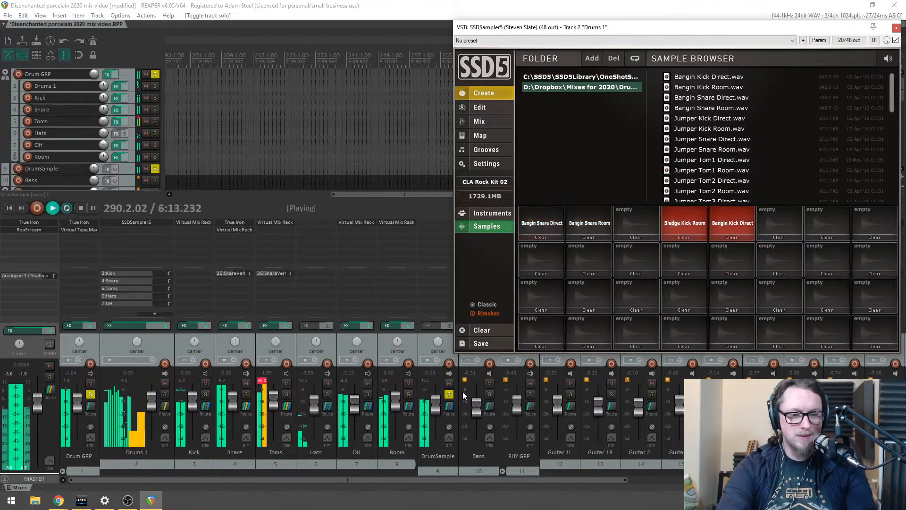
click(449, 394)
click(450, 394)
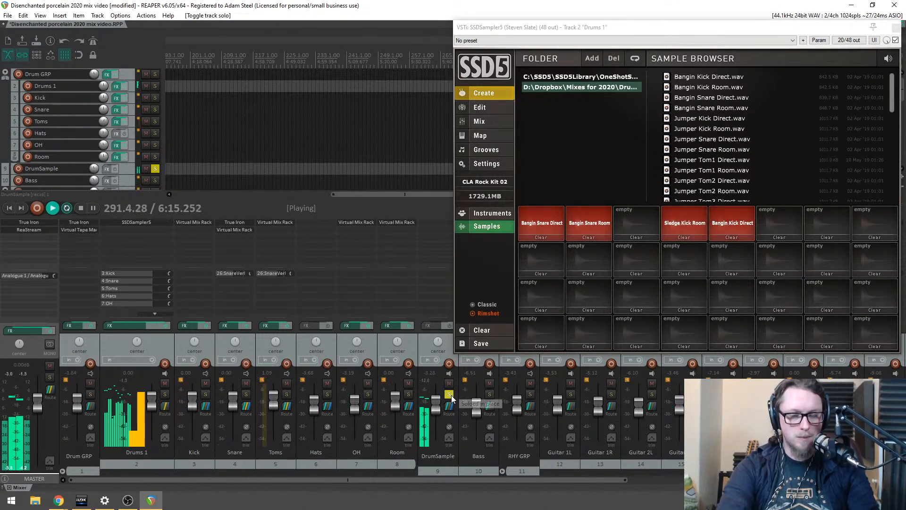
drag(614, 27, 391, 112)
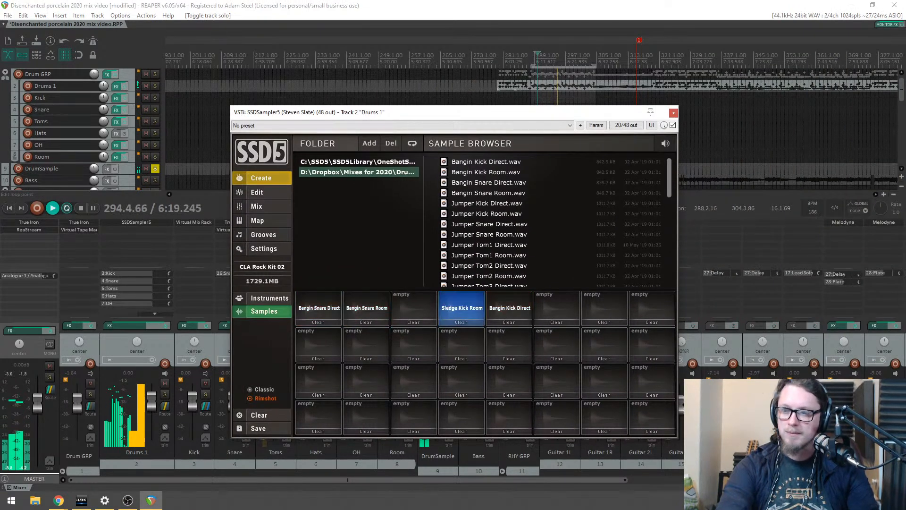
scroll(602, 83, up, 6)
scroll(601, 82, down, 3)
scroll(601, 82, up, 1)
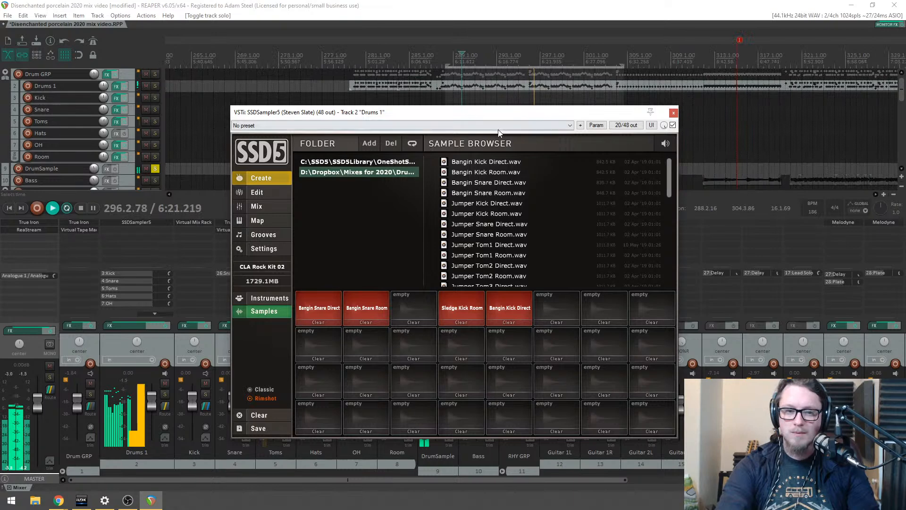
key(space)
Step: Unsolo the DrumSample track and raise its volume to about +4.2 dB
drag(474, 113, 684, 72)
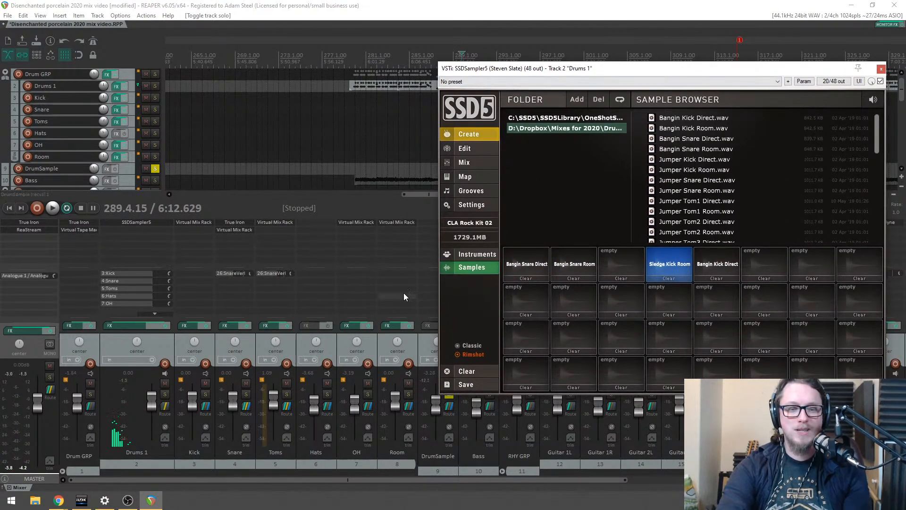
drag(554, 76, 563, 45)
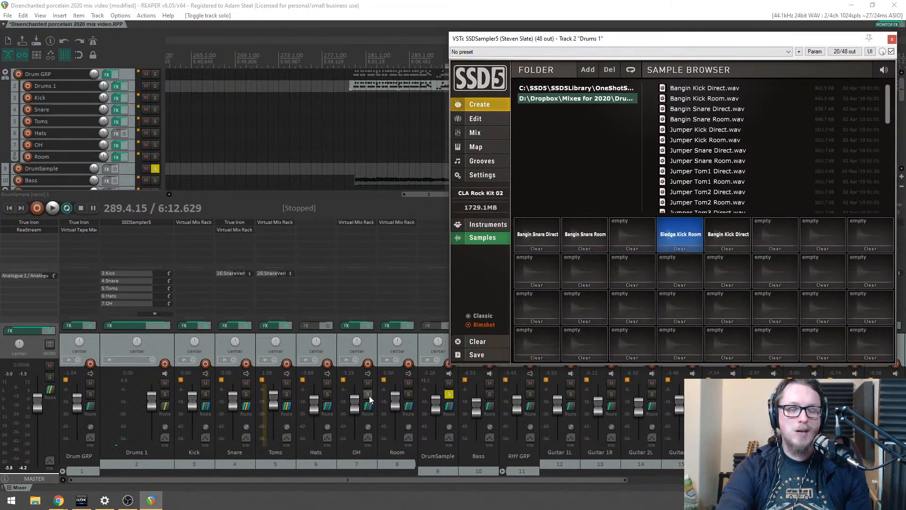
click(449, 394)
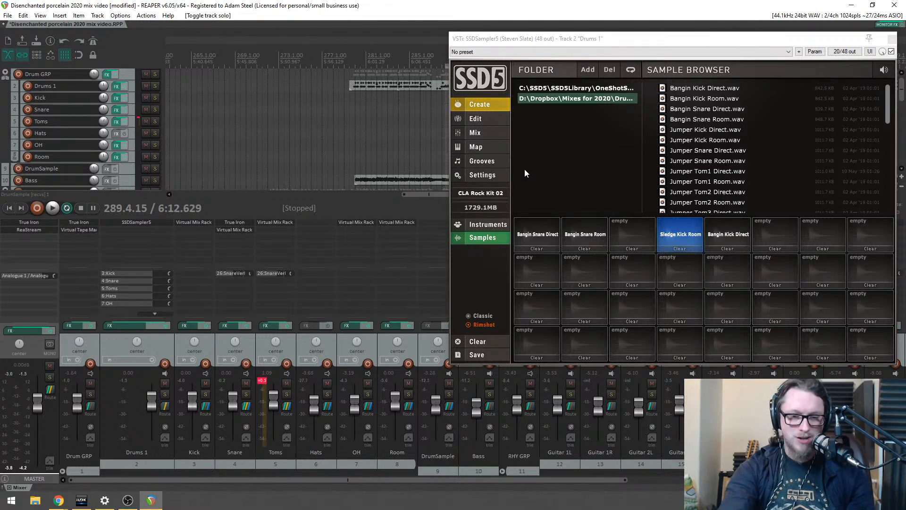
drag(433, 416, 435, 404)
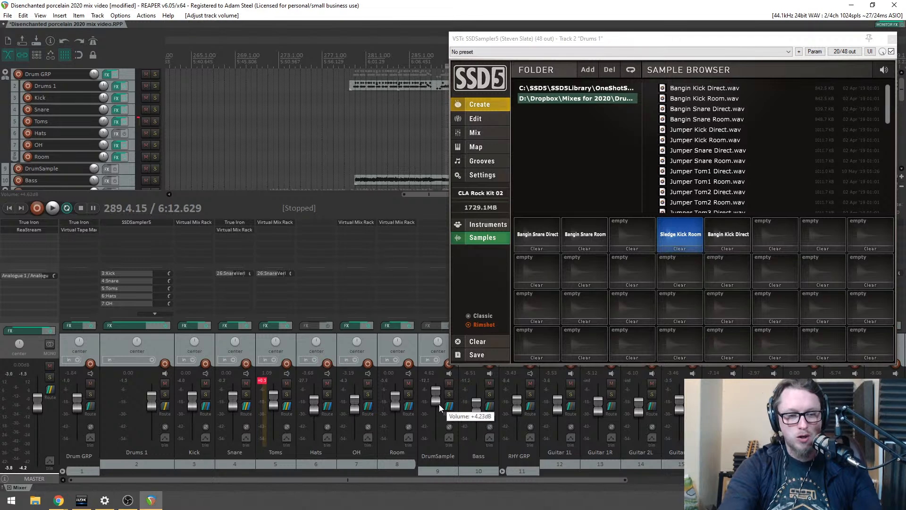
Step: Mute the DrumSample track and solo the Drum GRP track, closing the sampler window
click(449, 382)
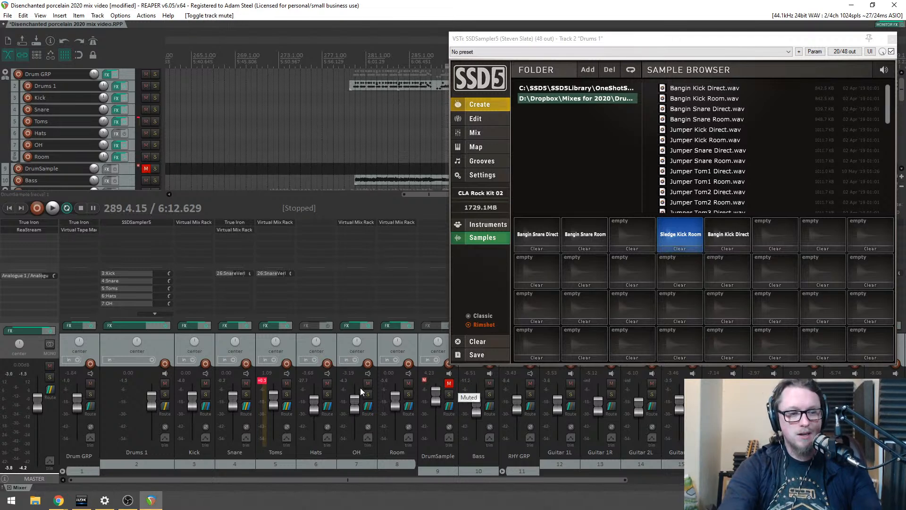
click(89, 393)
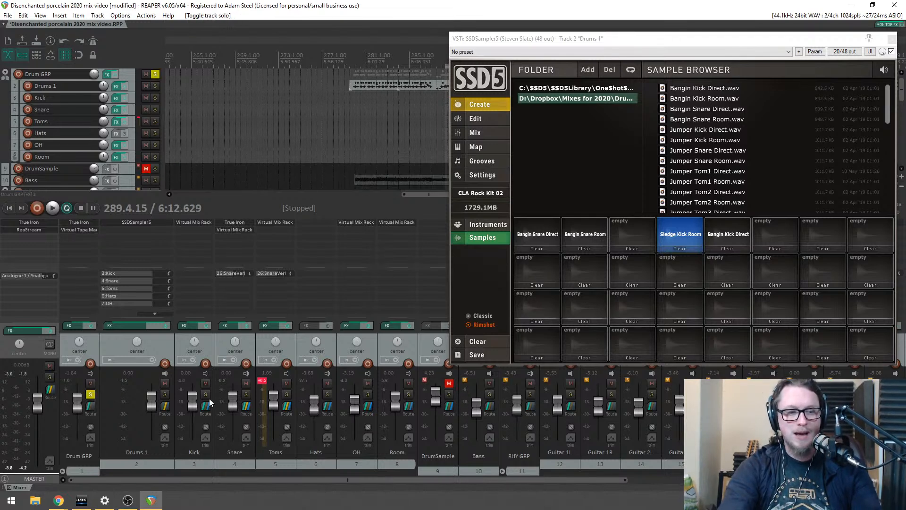
click(891, 40)
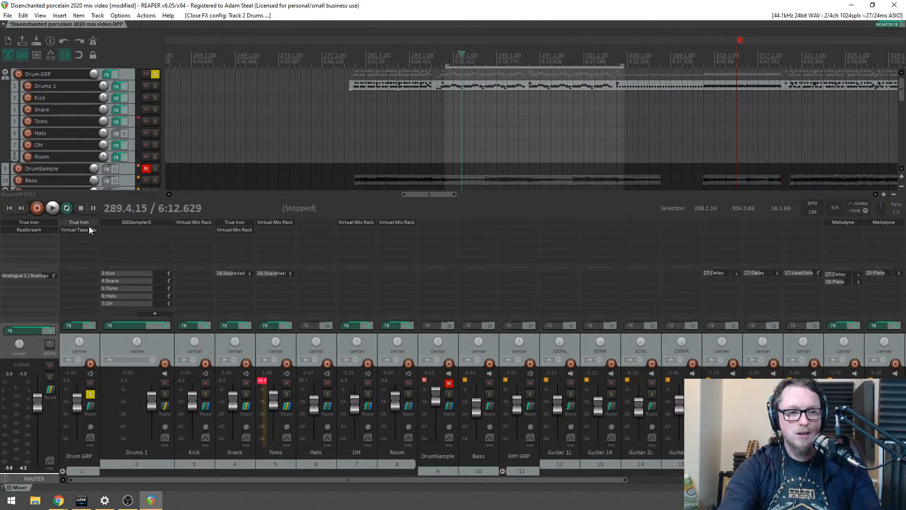
Step: Reopen SSDSampler5 on Drums 1 and audition Bangin Kick Direct and Bangin Snare Room with DrumSample unmuted
click(154, 222)
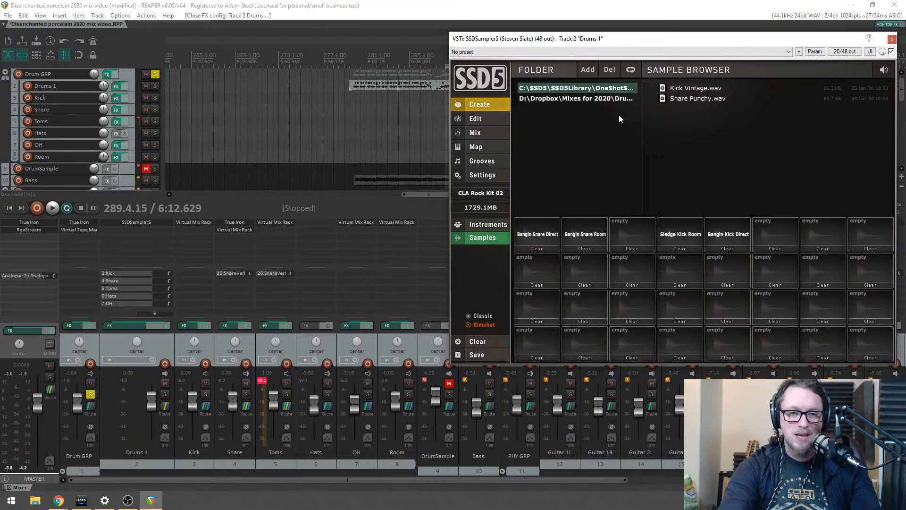
click(600, 99)
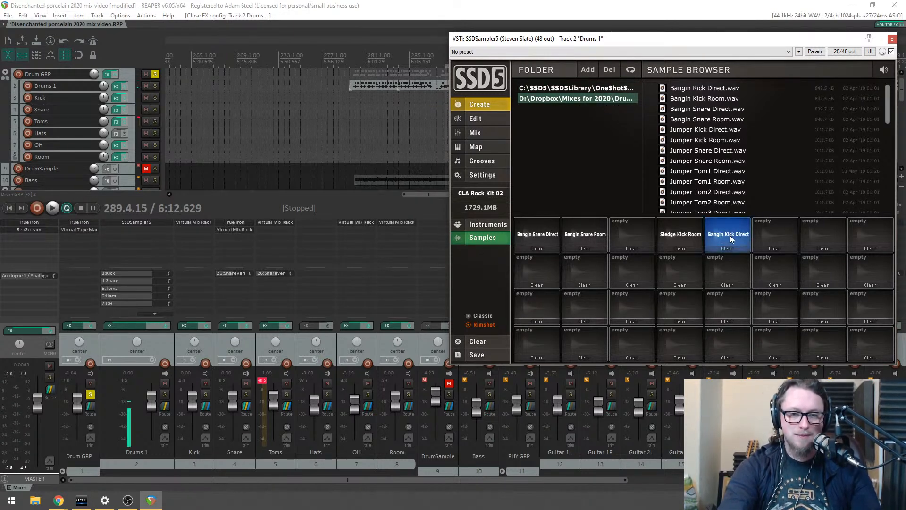
click(489, 377)
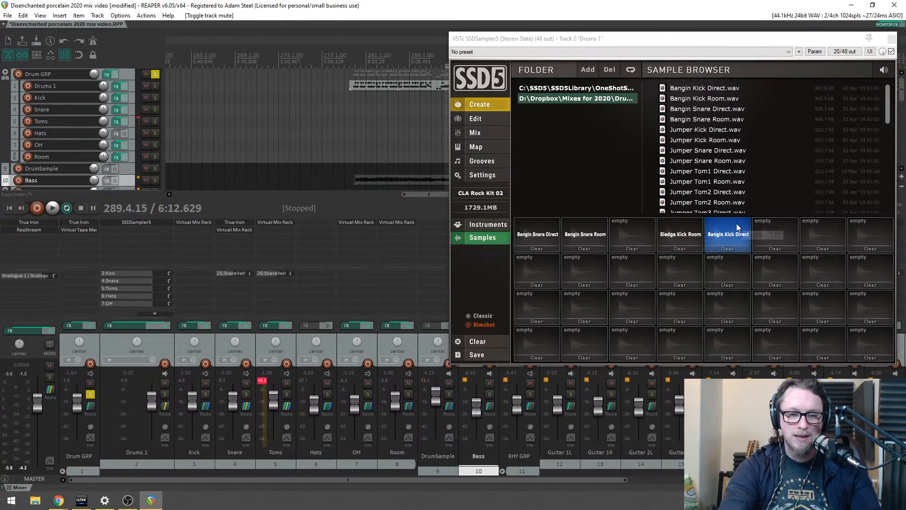
click(586, 235)
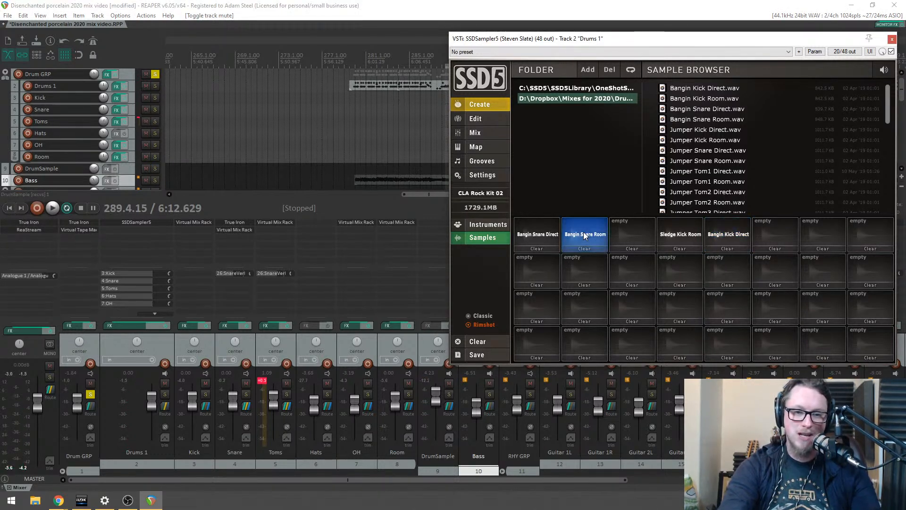
click(585, 235)
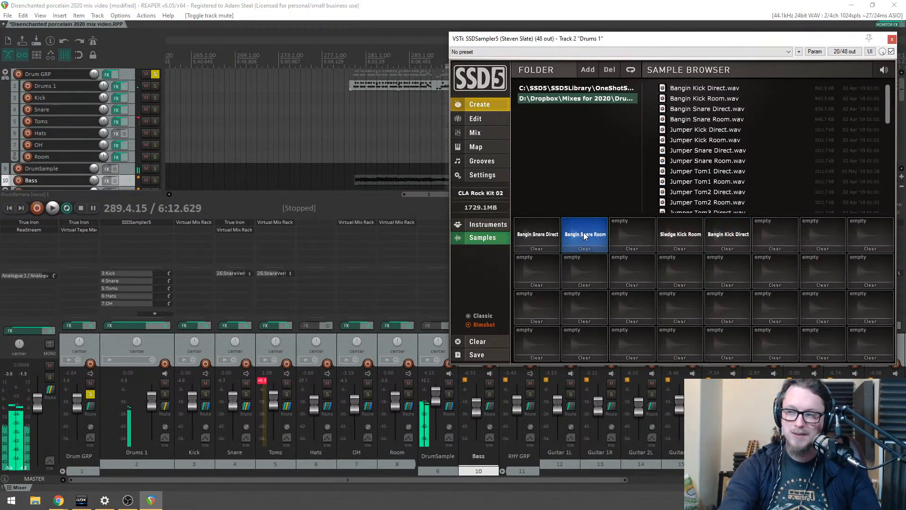
Step: Play the section with the DrumSample track muted and unmute it during playback to compare the drum sound
click(449, 384)
key(space)
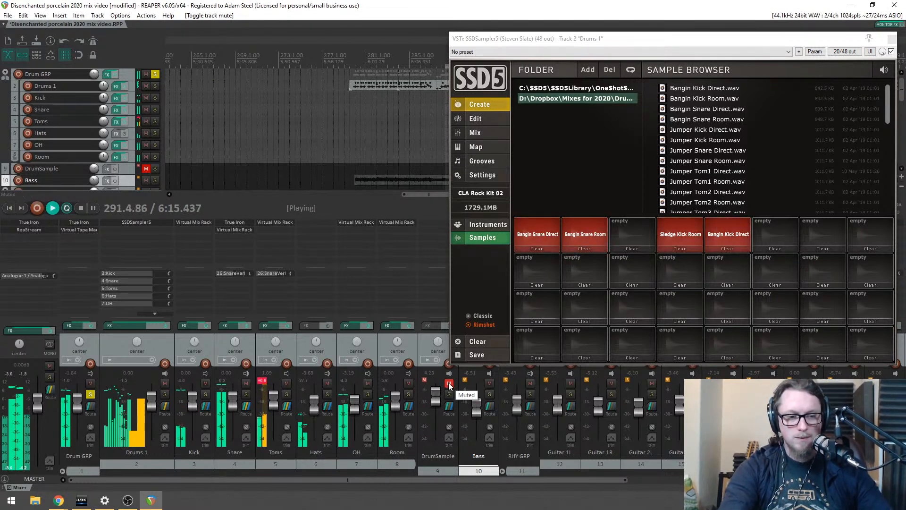
click(450, 384)
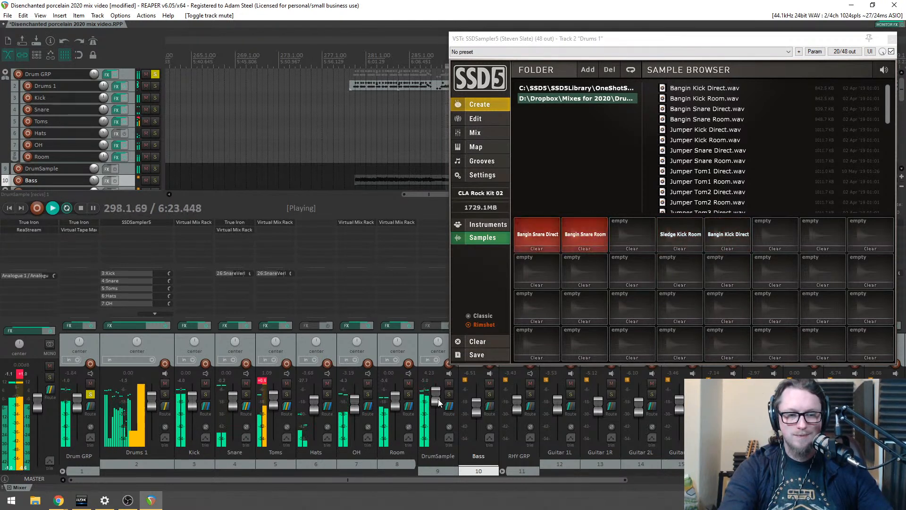
Step: Rebalance the DrumSample track's volume from reset, settling at about -0.06 dB during playback of the section
double_click(437, 397)
key(space)
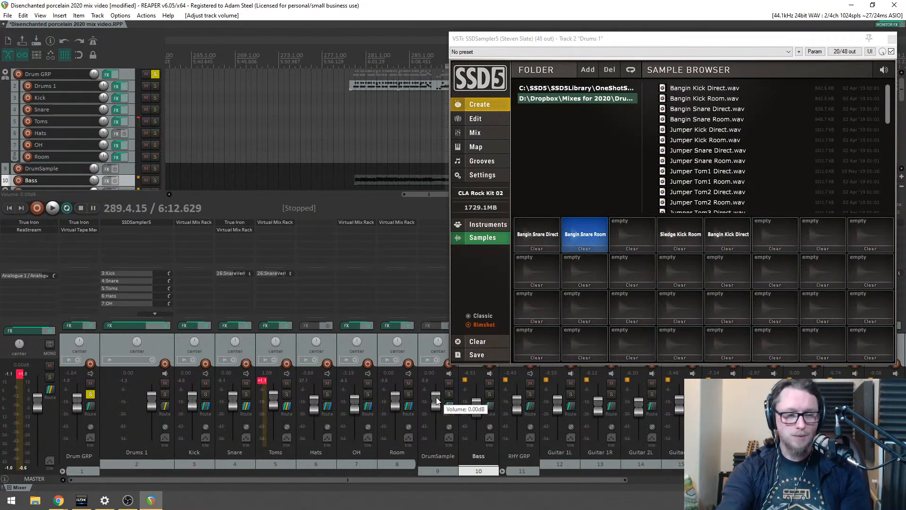
drag(435, 397, 437, 410)
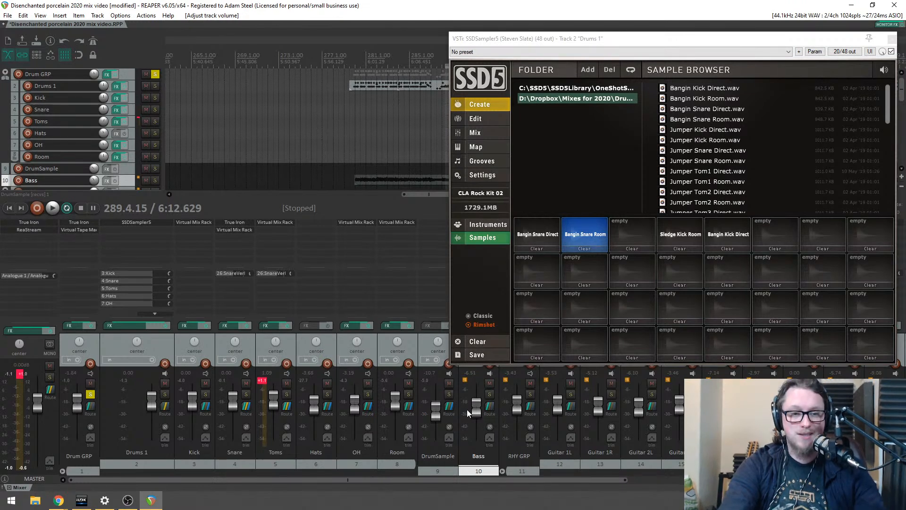
key(space)
drag(437, 416, 440, 405)
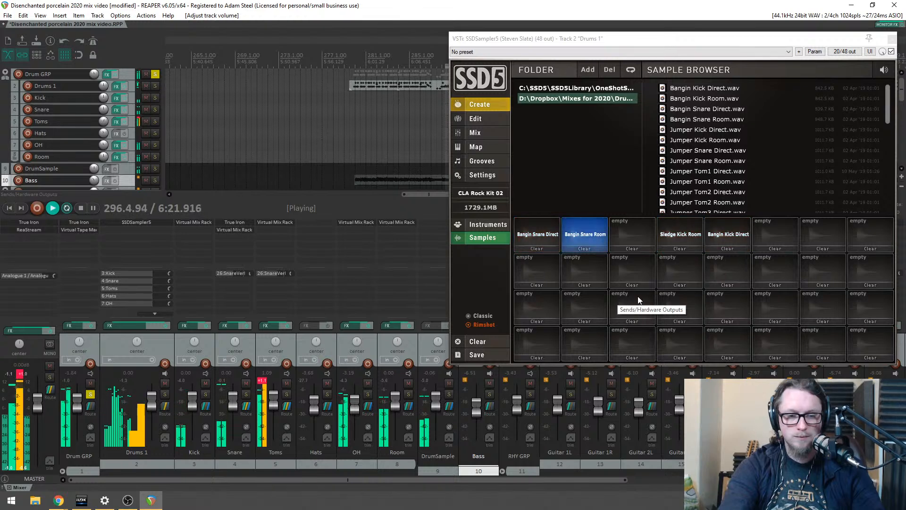
Step: Load Jumper Tom2 Direct and Jumper Tom2 Room into the first two pads of the second row and audition both
scroll(753, 172, down, 2)
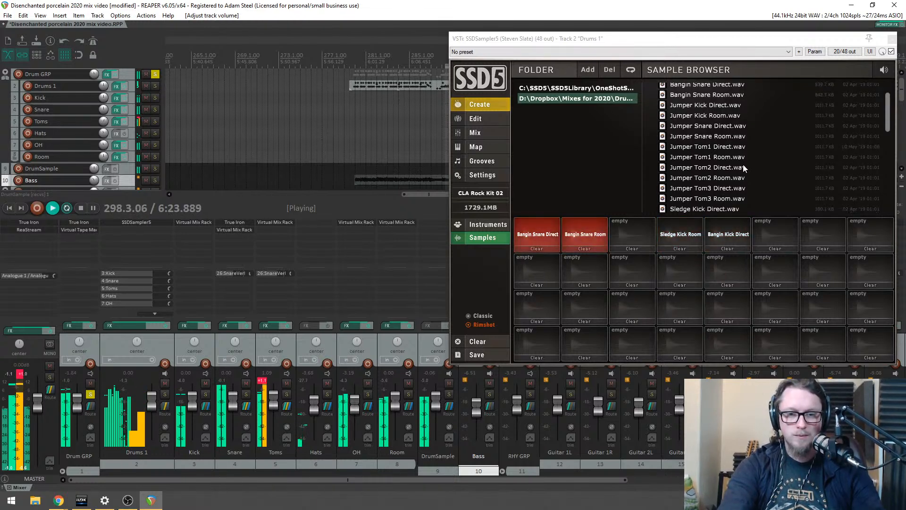
scroll(727, 163, up, 1)
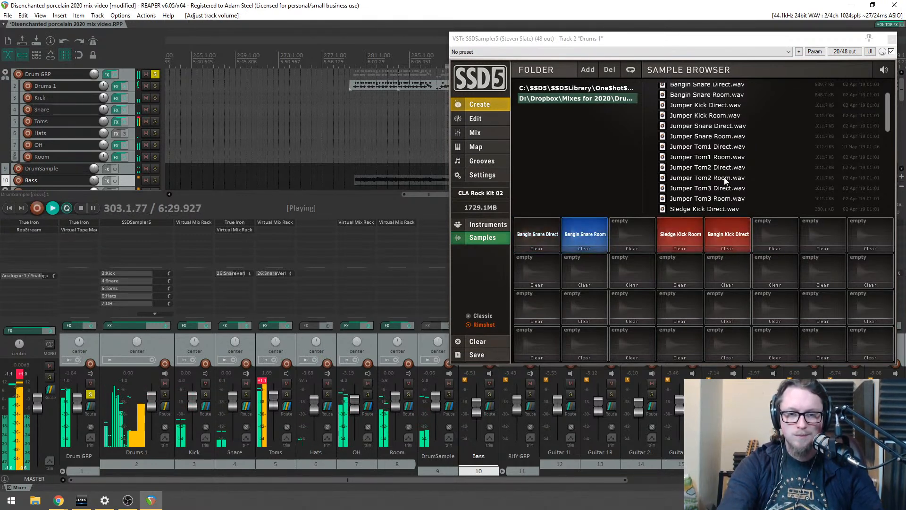
key(space)
scroll(695, 166, down, 7)
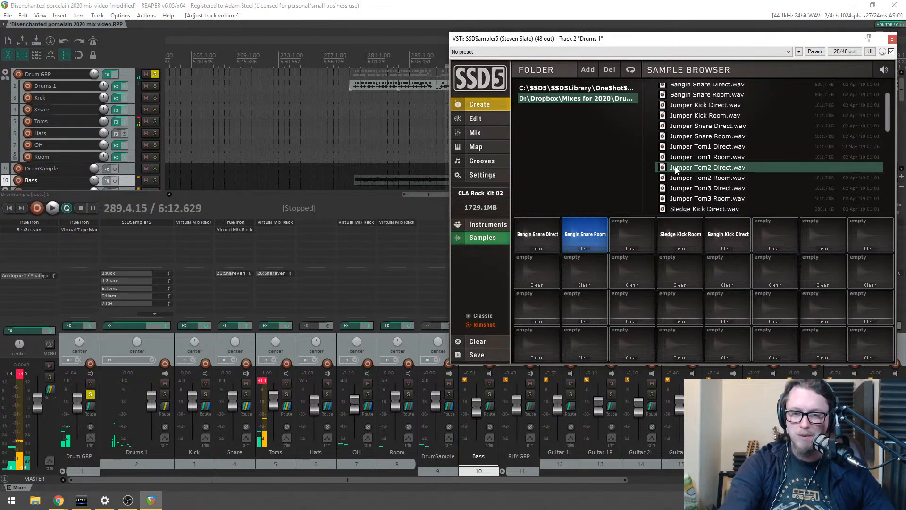
scroll(689, 151, up, 5)
click(693, 118)
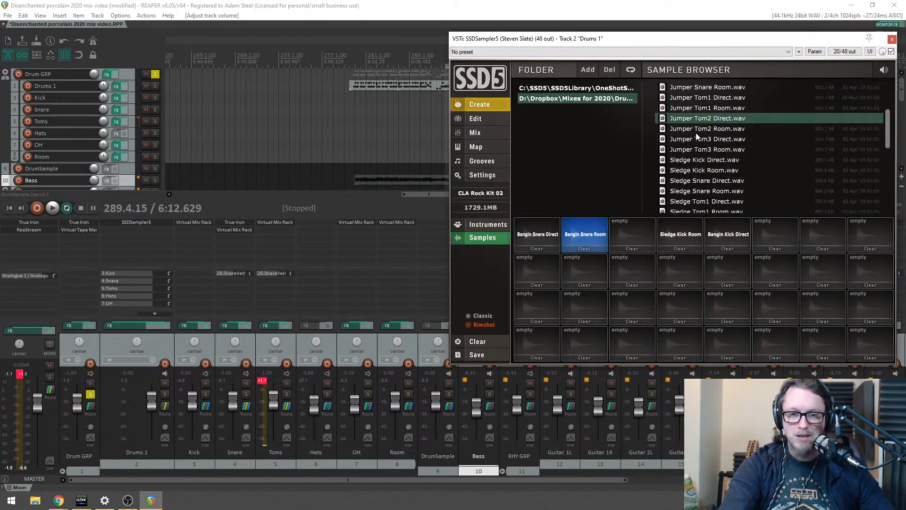
drag(693, 121, 542, 279)
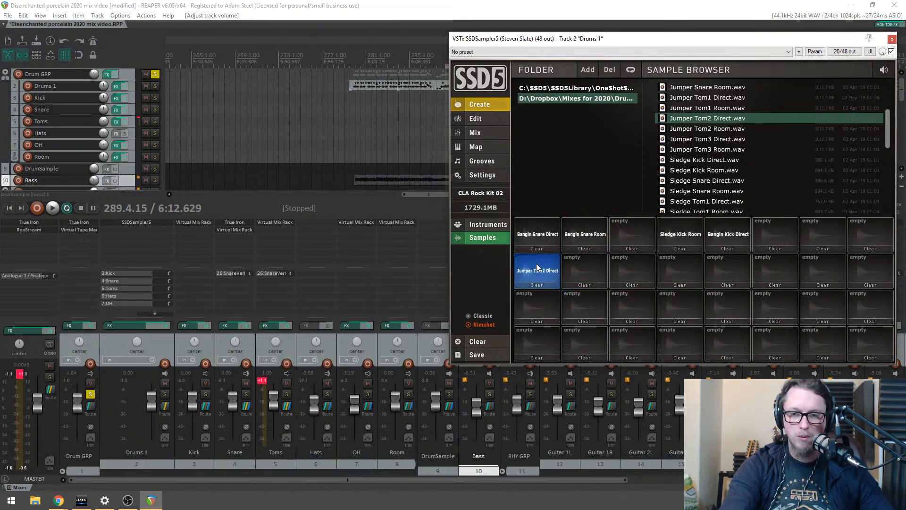
drag(703, 128, 577, 268)
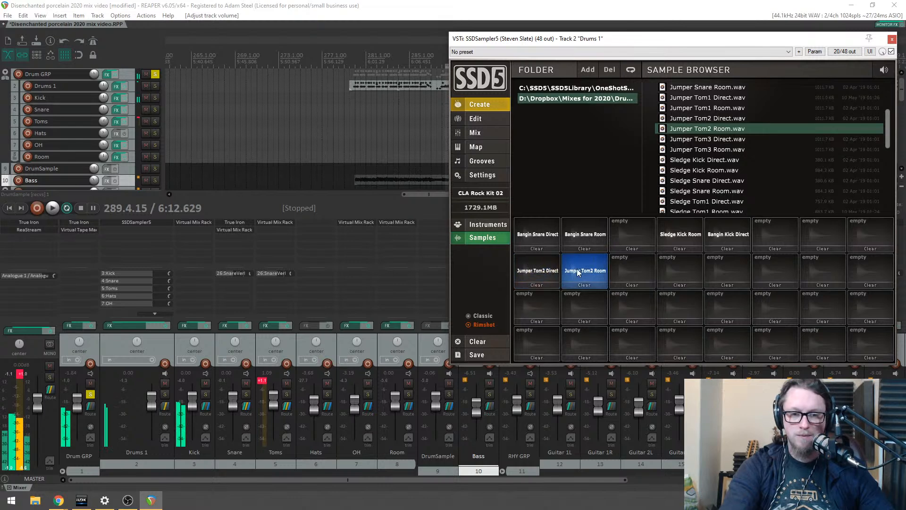
click(534, 268)
click(590, 268)
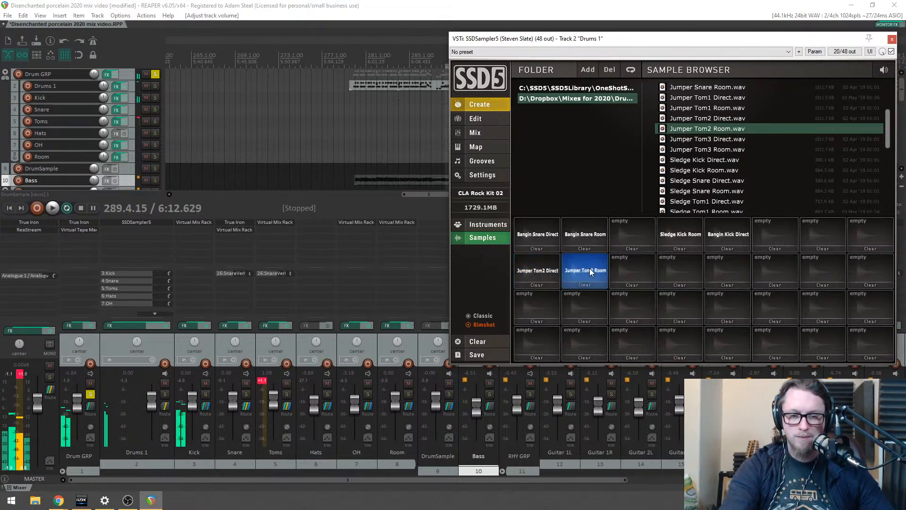
Step: Replace the two tom pads with Sledge Tom2 Direct and Sledge Tom2 Room
scroll(688, 161, down, 2)
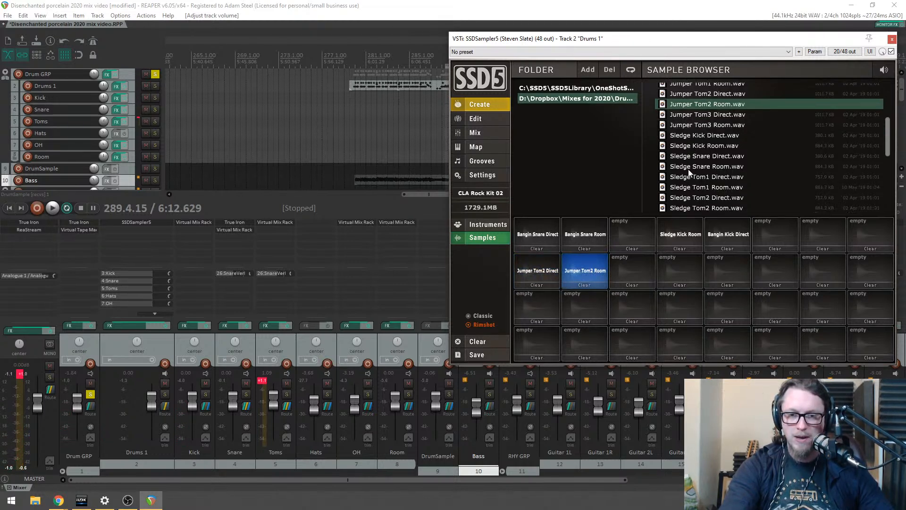
drag(690, 173, 537, 268)
drag(687, 184, 591, 273)
Step: Load Wadium Tom2 Direct and Wadium Tom2 Room into the first two pads of the second row and audition both
scroll(683, 182, down, 4)
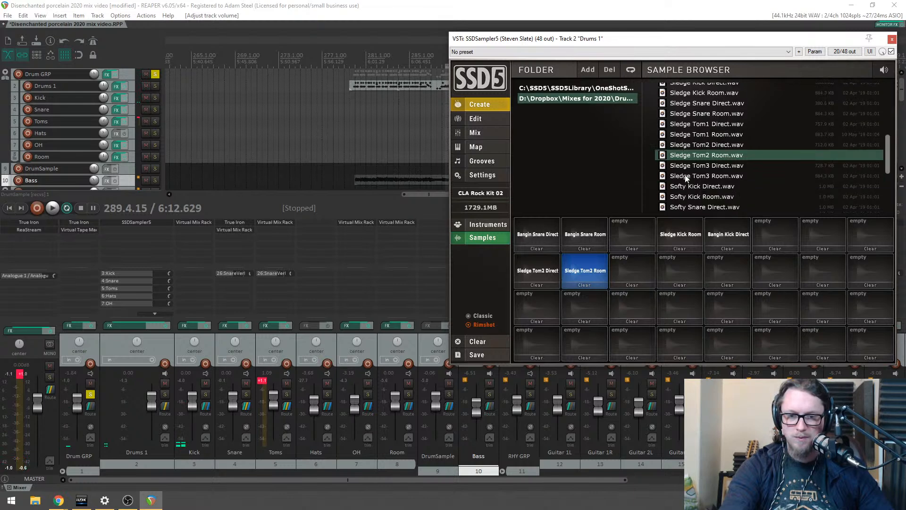
scroll(682, 190, down, 1)
drag(685, 192, 543, 272)
drag(710, 202, 591, 268)
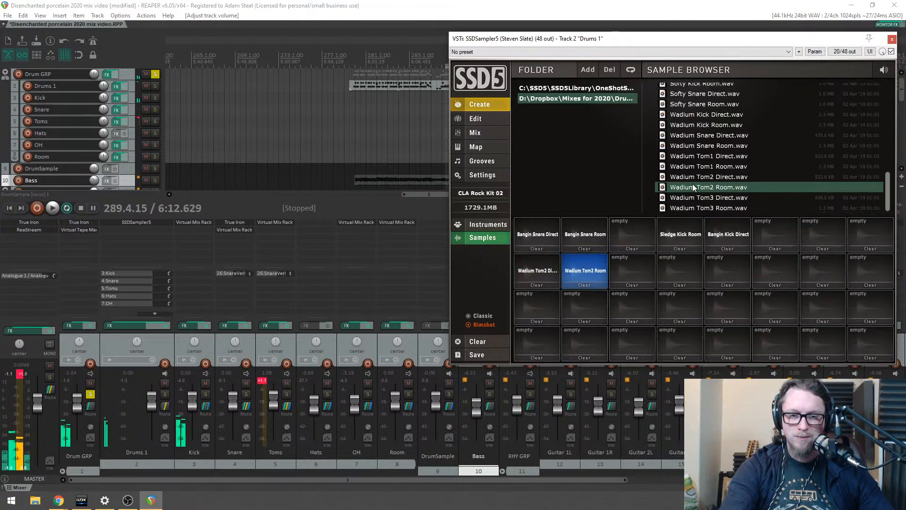
click(533, 268)
click(566, 265)
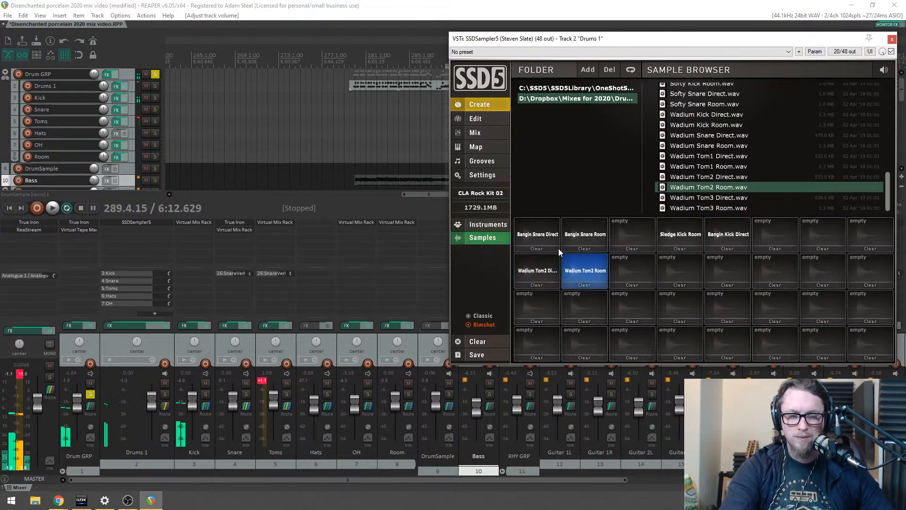
Step: Route the Wadium Tom2 Direct sample to out 7 st and assign it to the 14 Floor Tom 1 Rimclick articulation
click(537, 268)
click(480, 132)
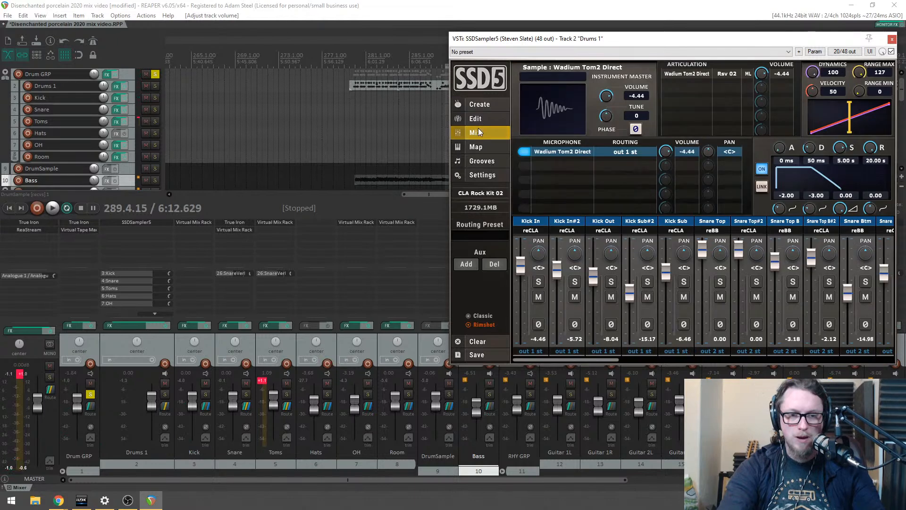
click(626, 151)
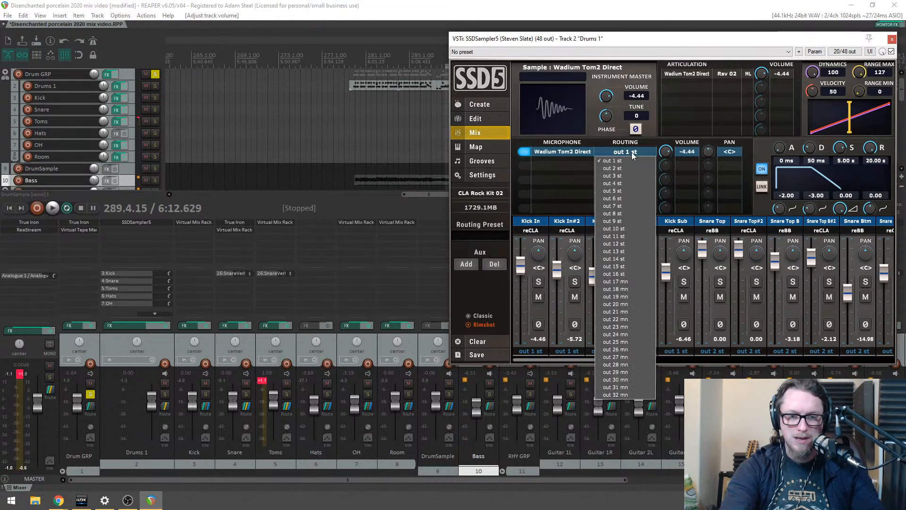
click(615, 206)
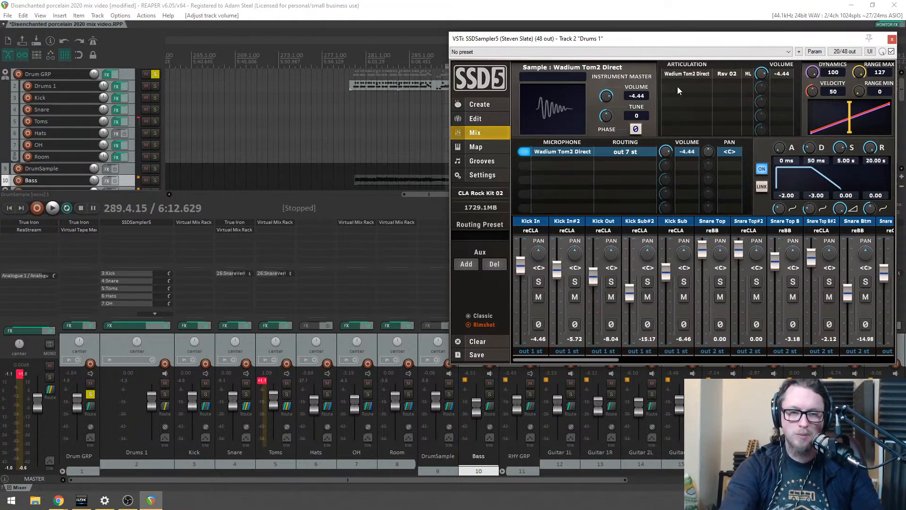
click(728, 74)
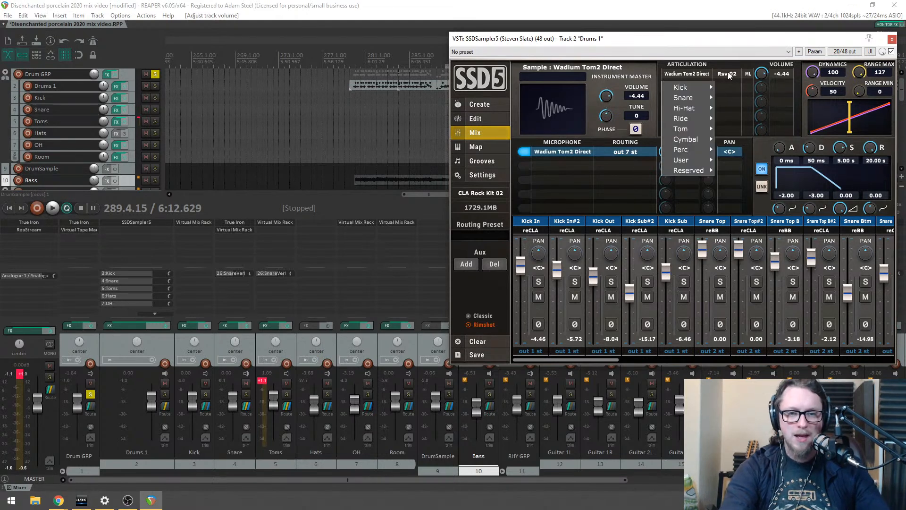
mouse_move(693, 132)
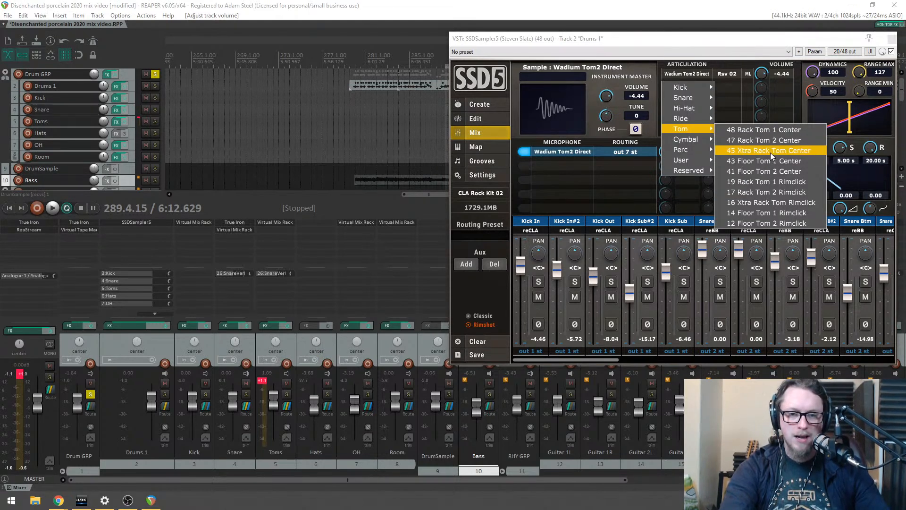
click(762, 215)
Step: Start playback, solo only the DrumSample track, and close the sampler window
key(space)
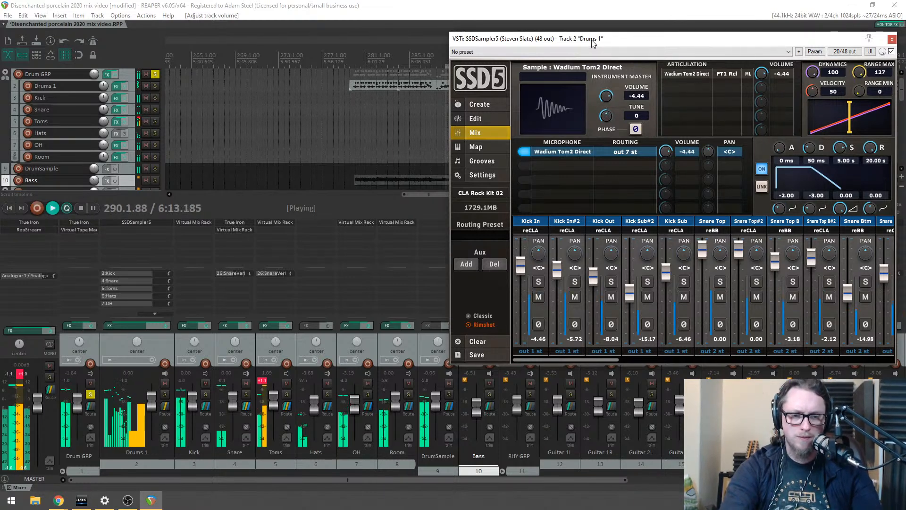
click(449, 394)
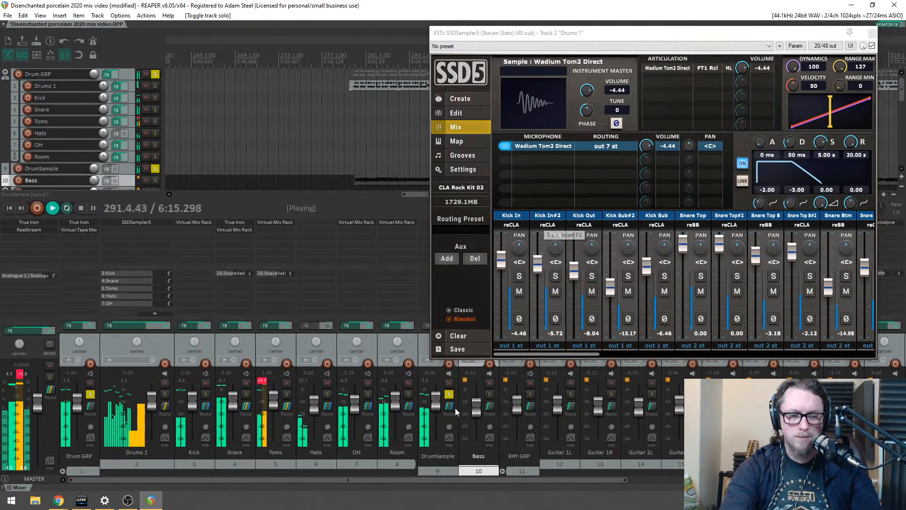
ctrl+alt+click(448, 394)
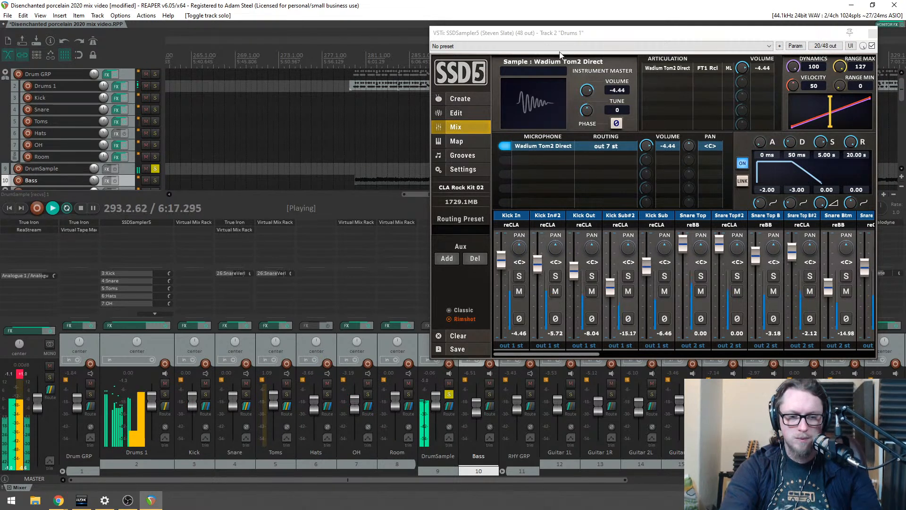
key(Escape)
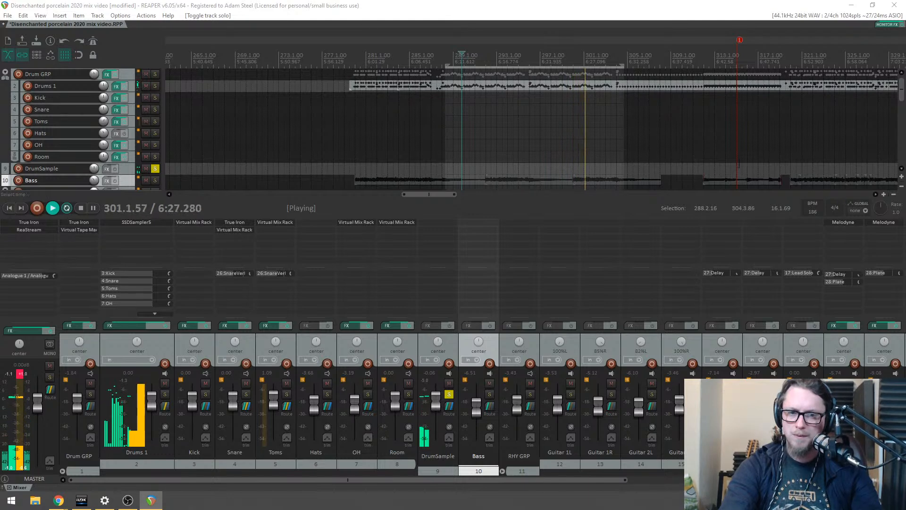
Step: Play the Drums 1 section from about bar 293 with DrumSample soloed, adding the Toms track to the solo
click(501, 87)
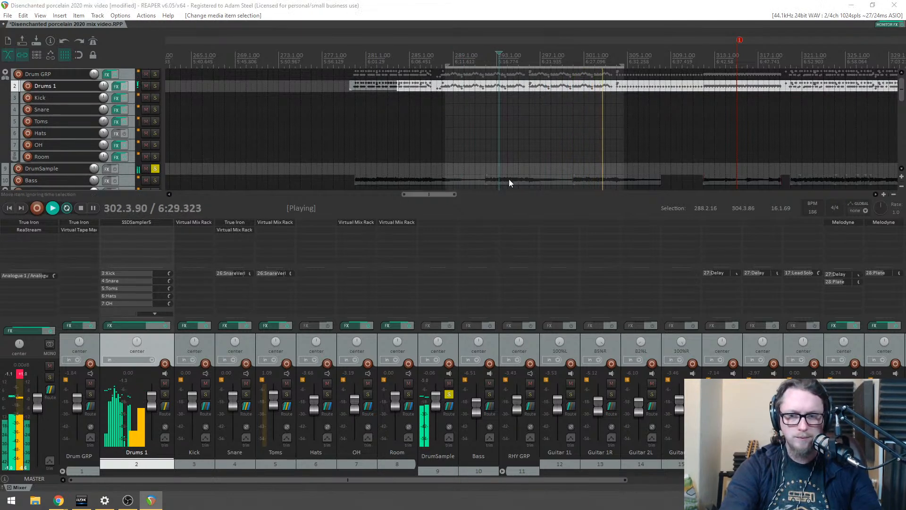
key(space)
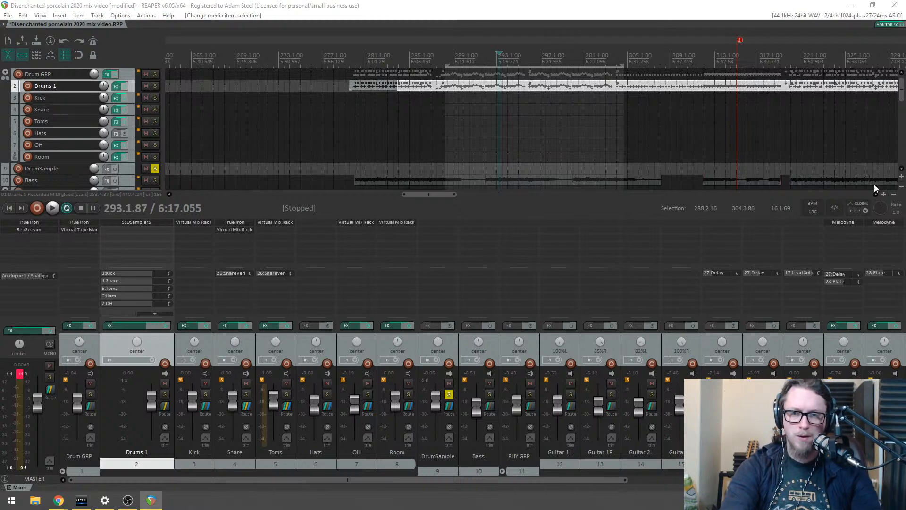
key(space)
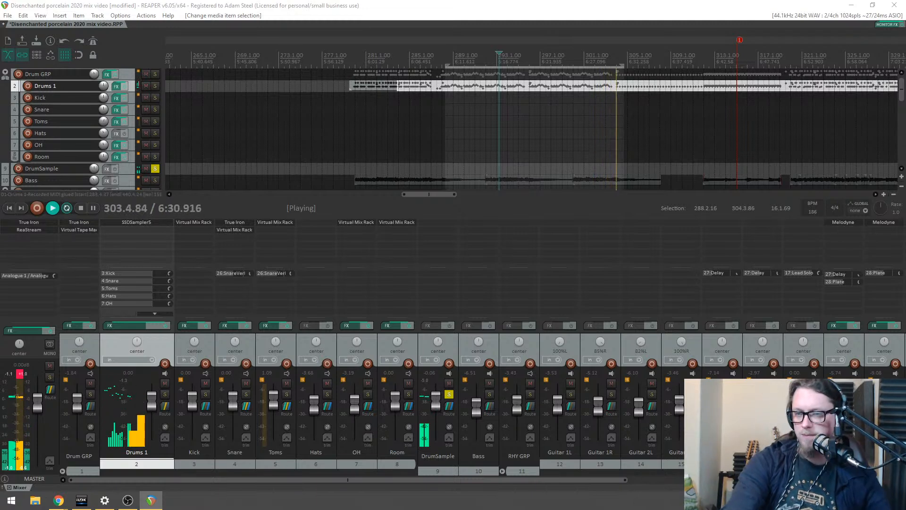
key(space)
key(space)
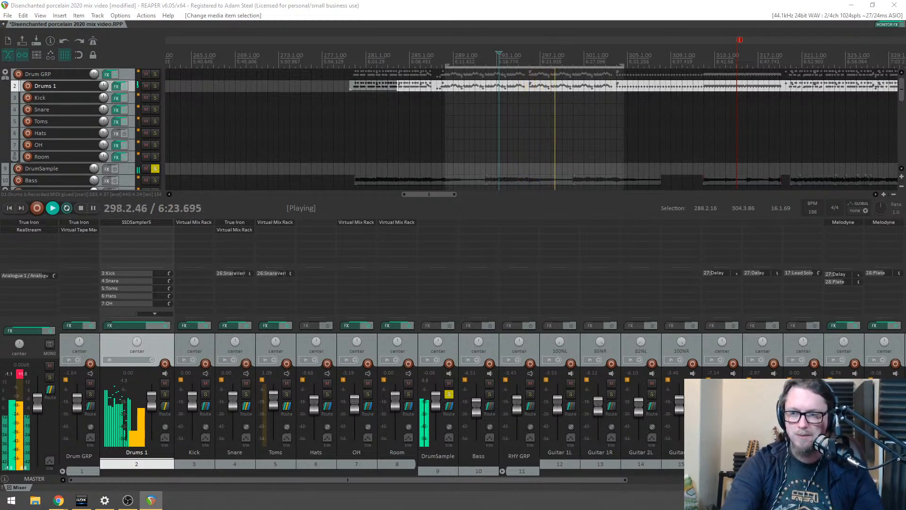
click(286, 394)
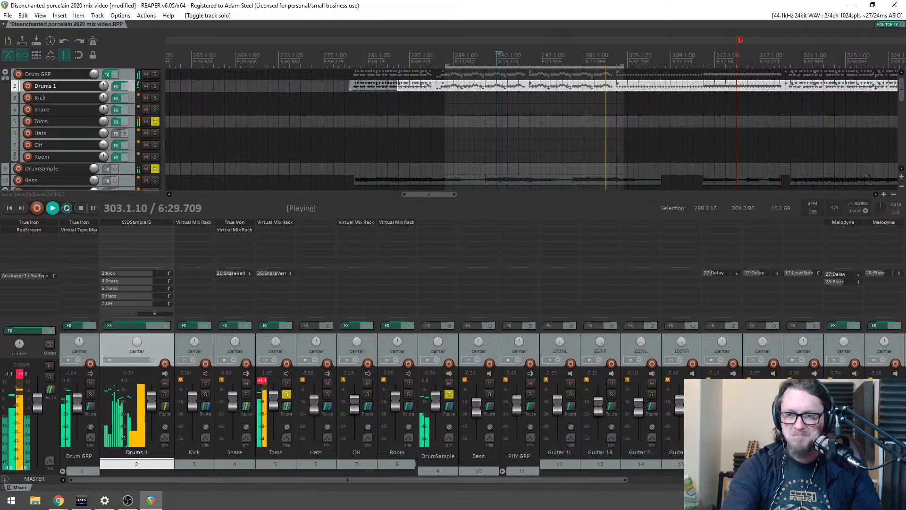
key(space)
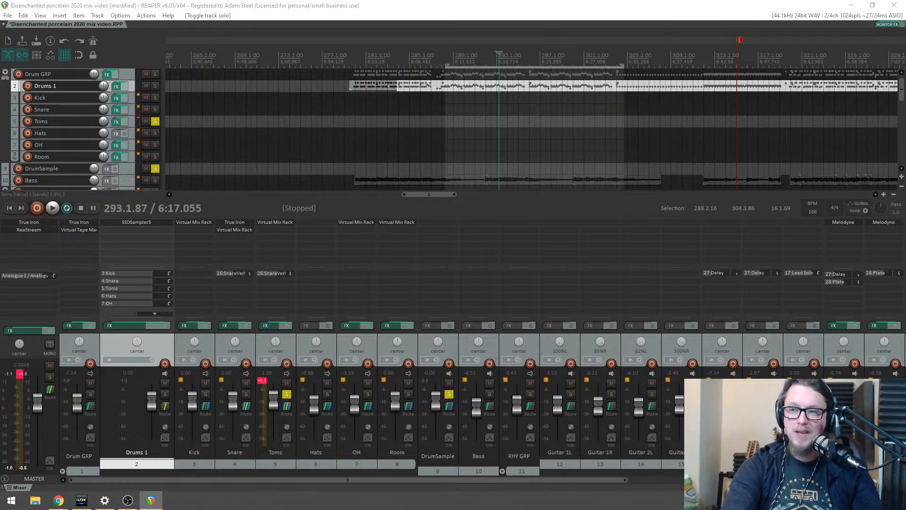
Step: Reopen SSDSampler5 on Drums 1 and examine the Map, Create and Mix pages and the Wadium Tom2 Room settings
click(137, 221)
drag(370, 62, 279, 72)
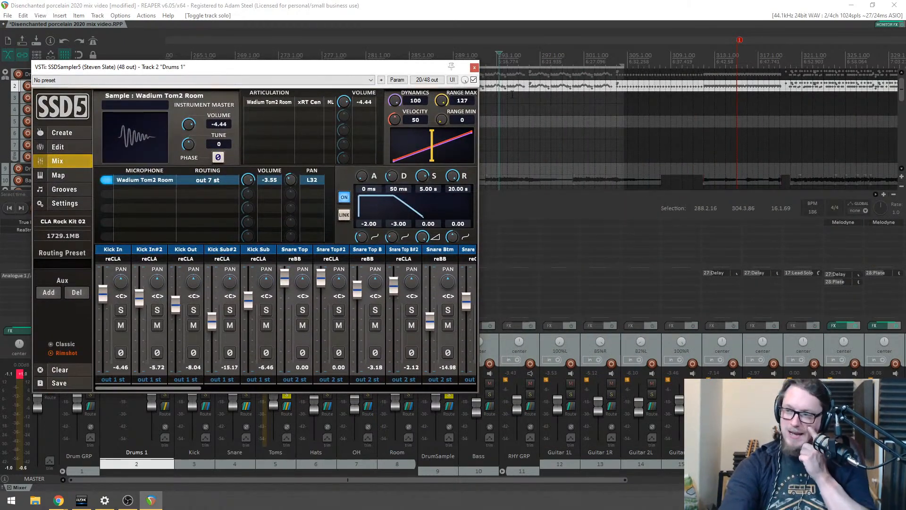
drag(348, 479, 360, 479)
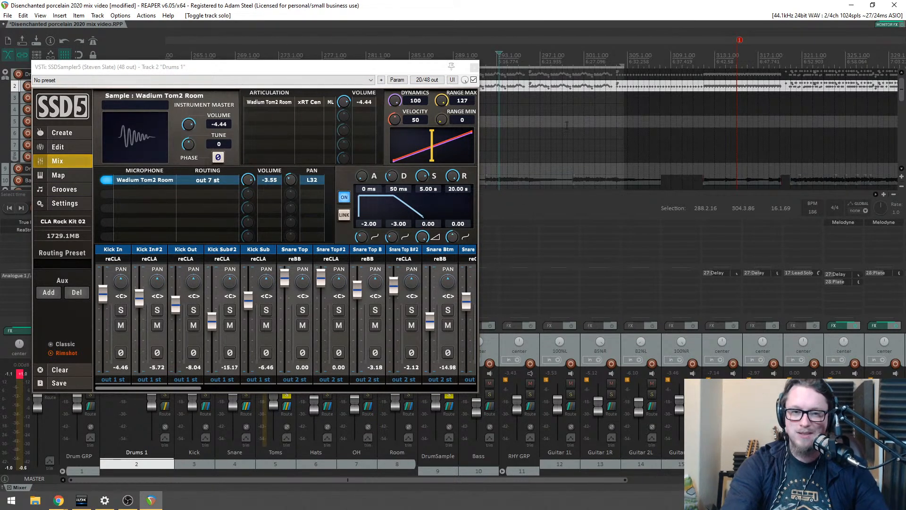
drag(271, 72, 285, 49)
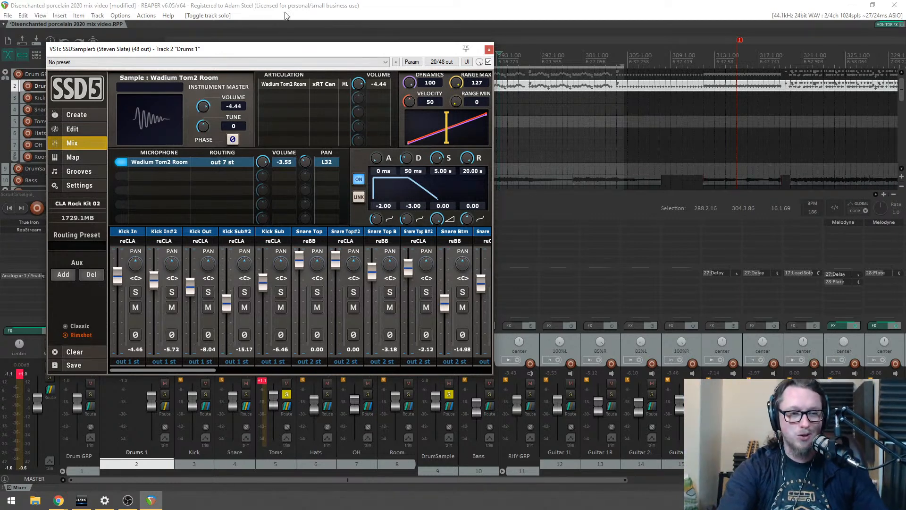
drag(281, 52, 346, 70)
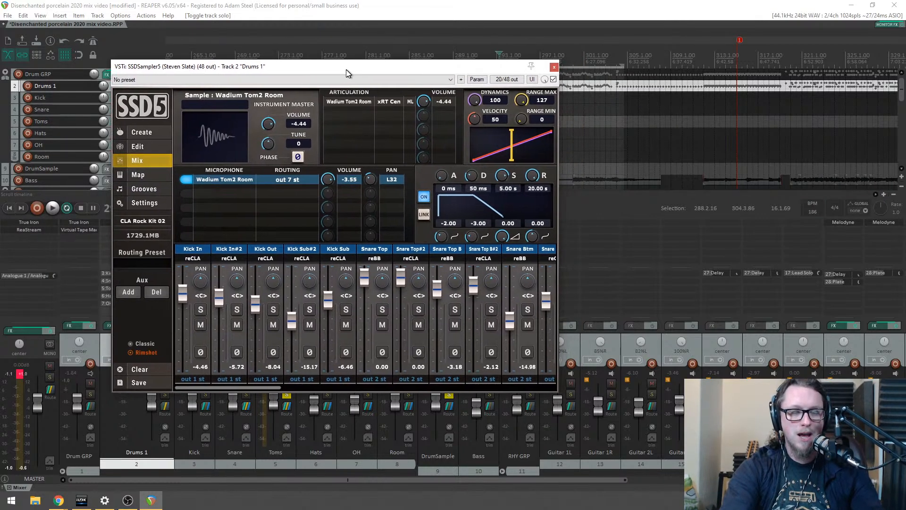
click(142, 178)
click(137, 135)
click(134, 160)
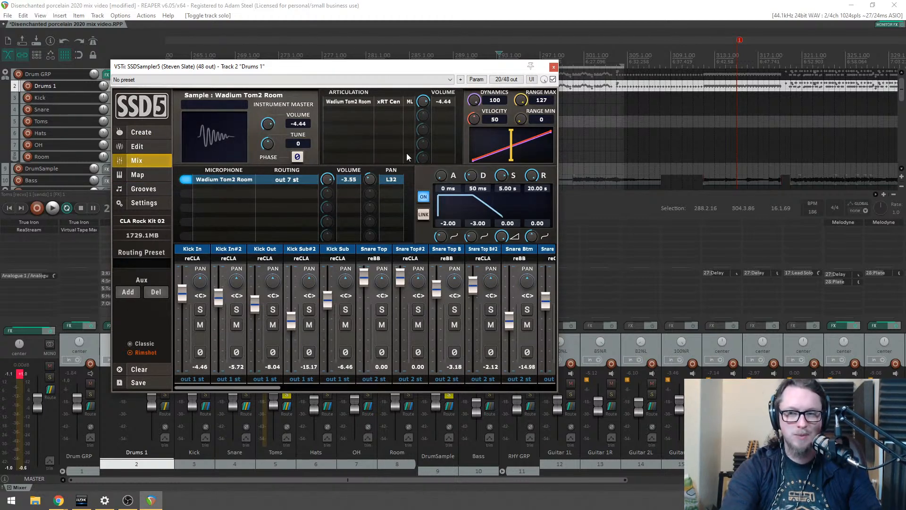
drag(337, 71, 329, 72)
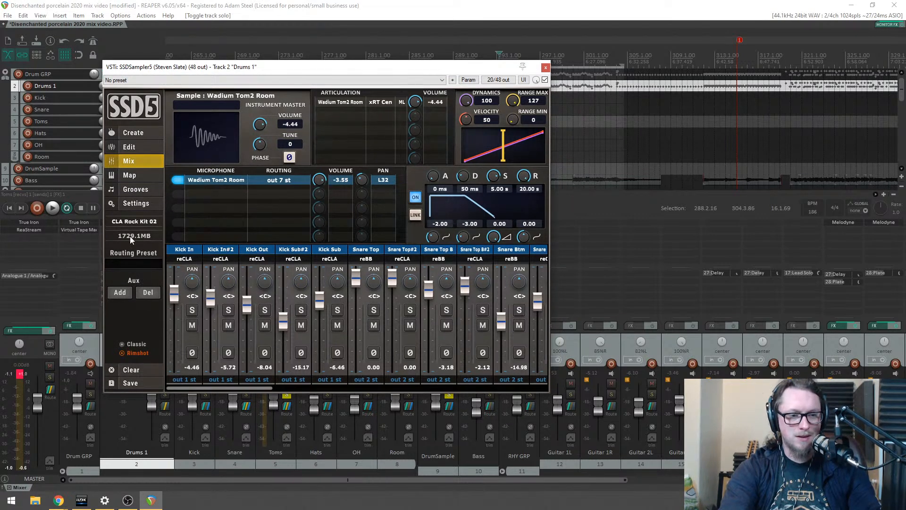
Step: Set the microphone volume of the Wadium Tom2 Room sample to -0.60 during playback and return to the Create page
click(131, 132)
click(206, 301)
click(230, 301)
click(203, 299)
click(239, 298)
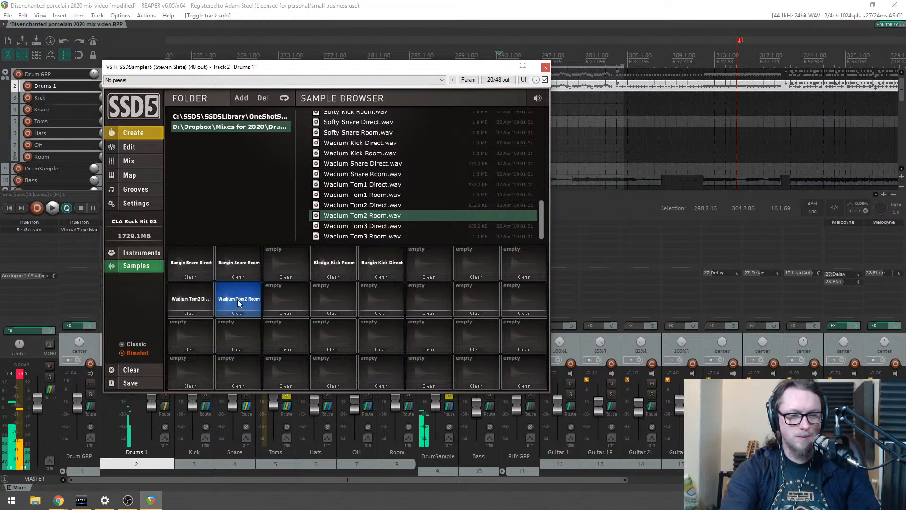
drag(189, 67, 310, 48)
key(space)
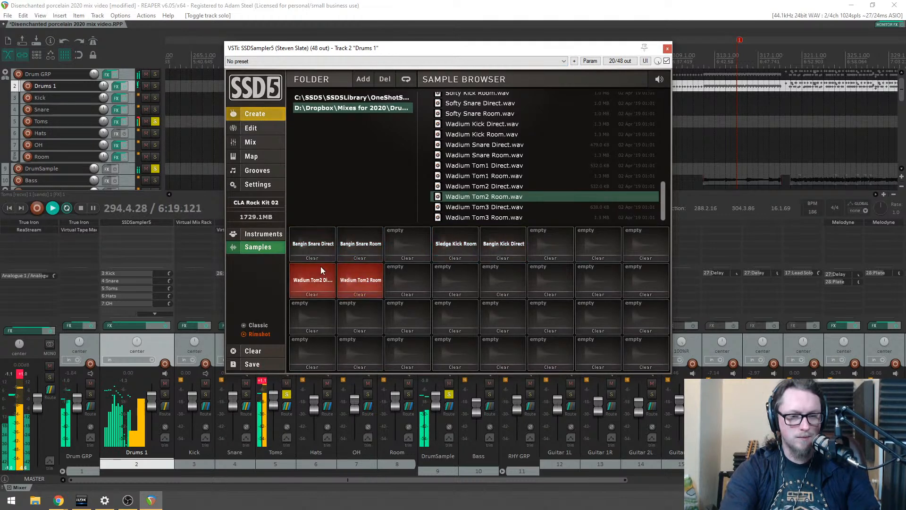
click(252, 142)
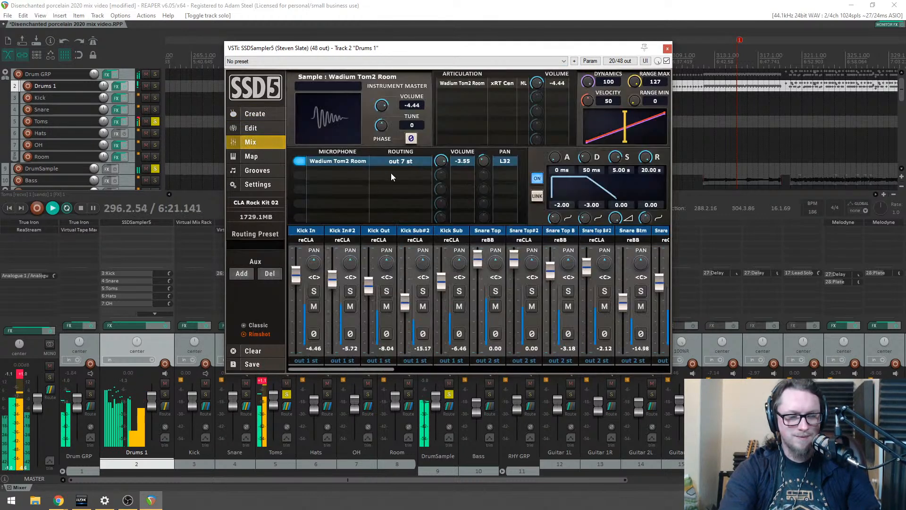
drag(440, 160, 443, 143)
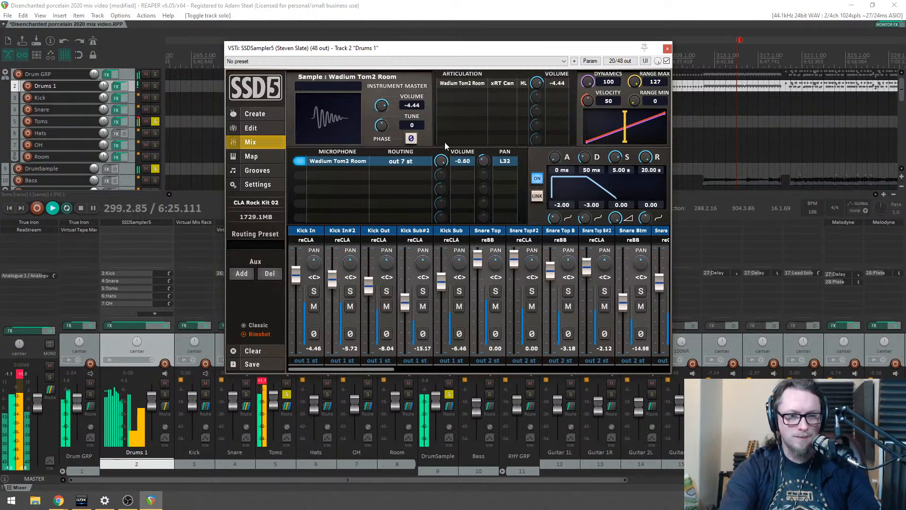
click(255, 115)
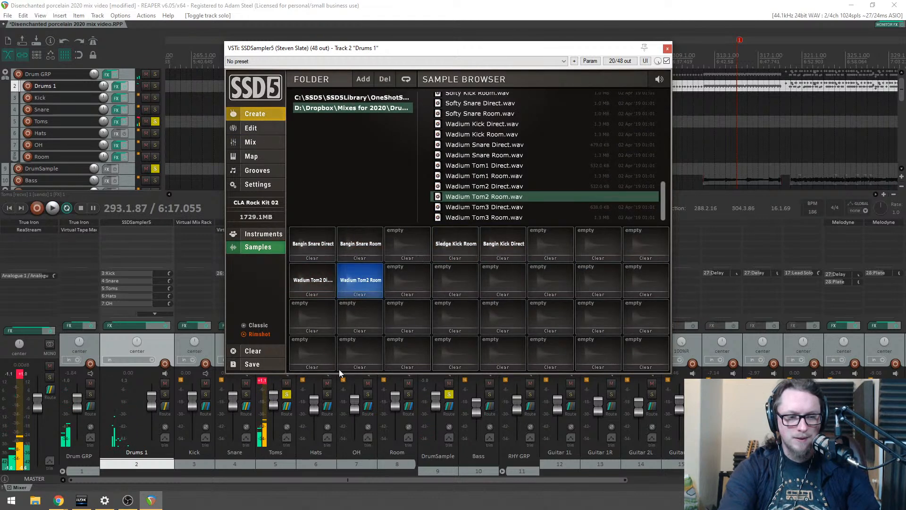
Step: Clear the Toms and DrumSample solos, solo the Drum GRP track, and play it with DrumSample muted
click(286, 394)
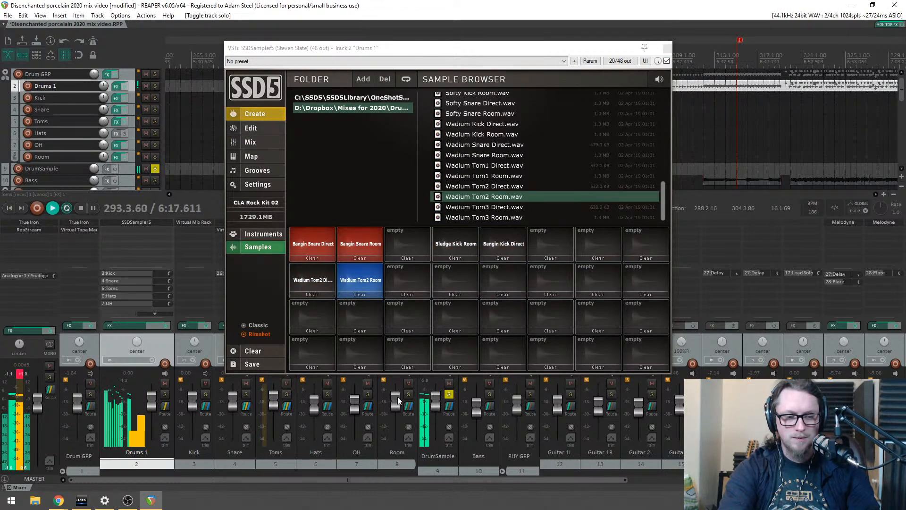
click(449, 394)
click(449, 383)
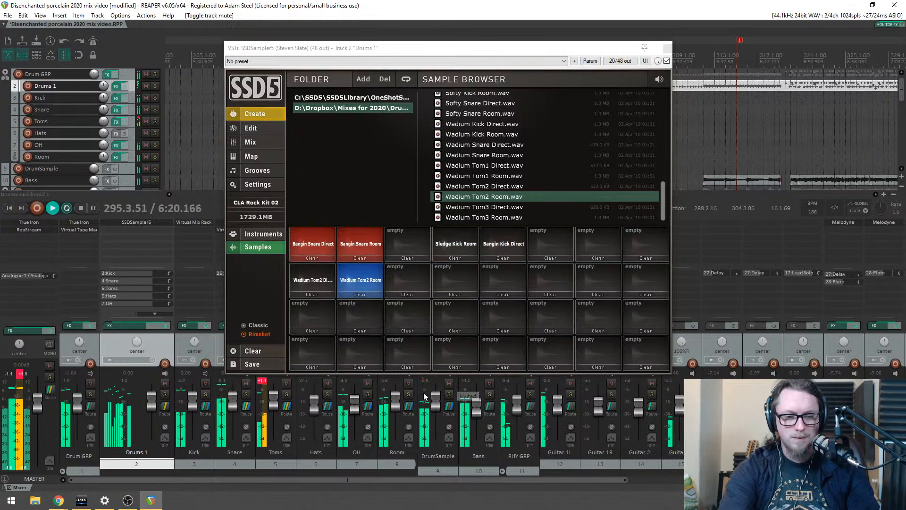
click(90, 394)
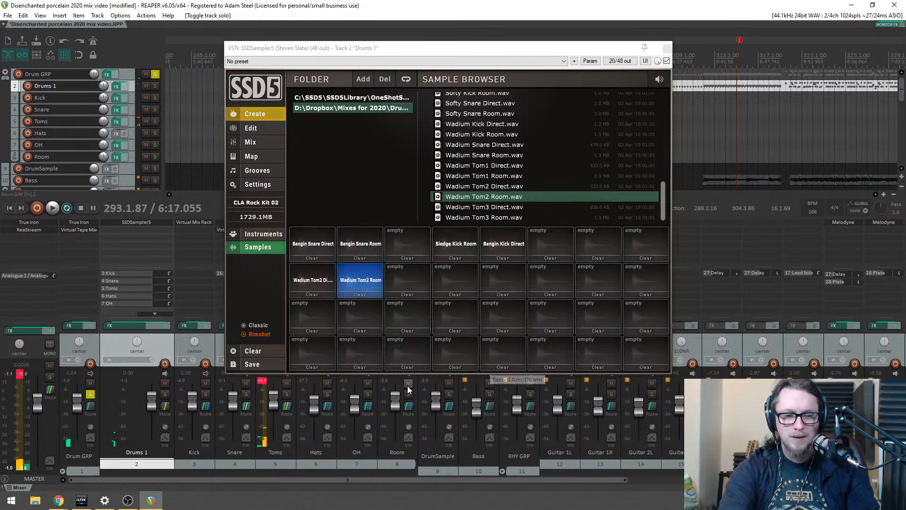
click(448, 383)
key(space)
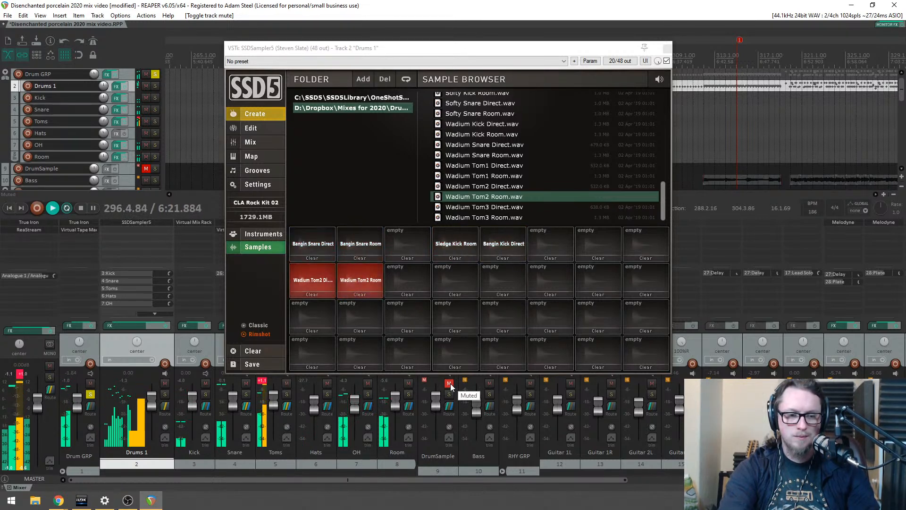
Step: Audition the drum group with DrumSample muted and check the Wadium Tom2 Direct sample's settings
drag(401, 48, 526, 53)
key(space)
click(431, 286)
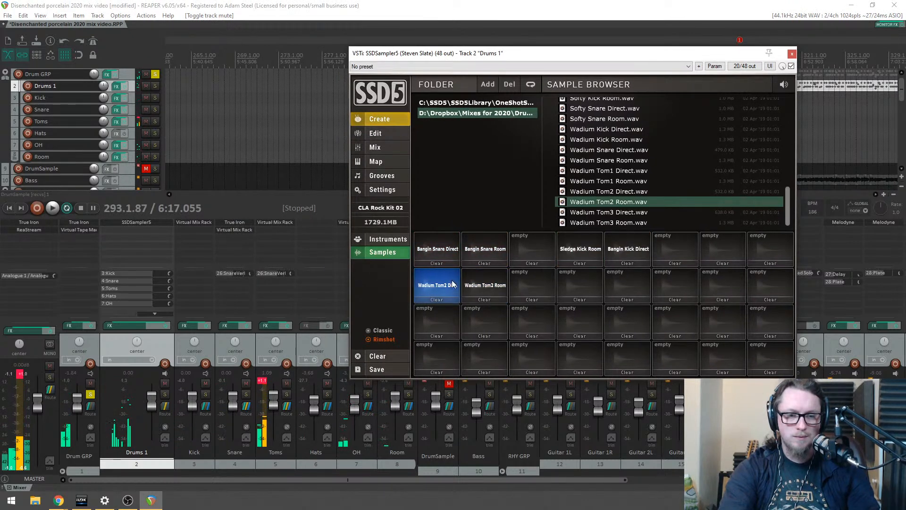
key(space)
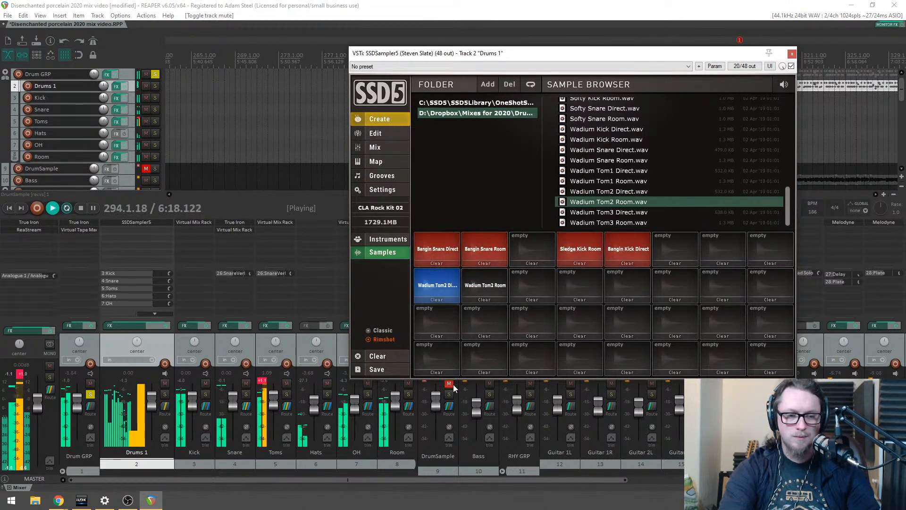
key(space)
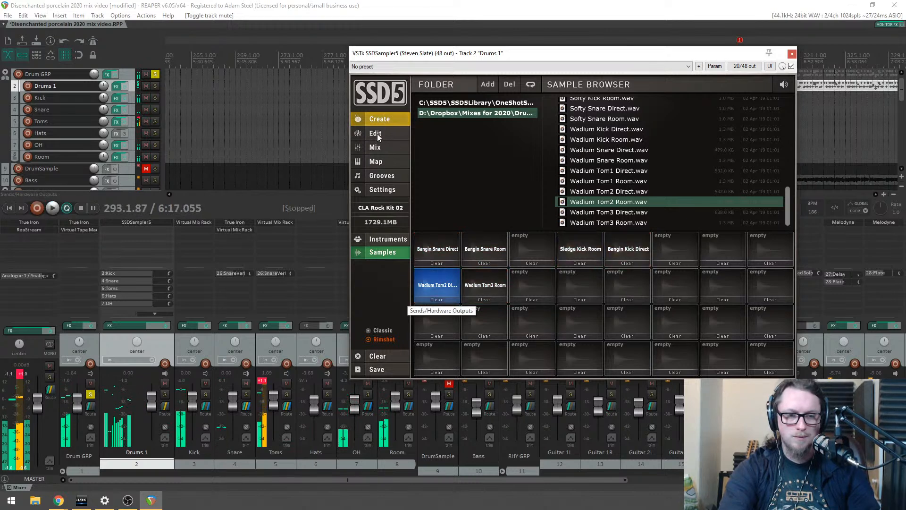
click(380, 148)
click(381, 120)
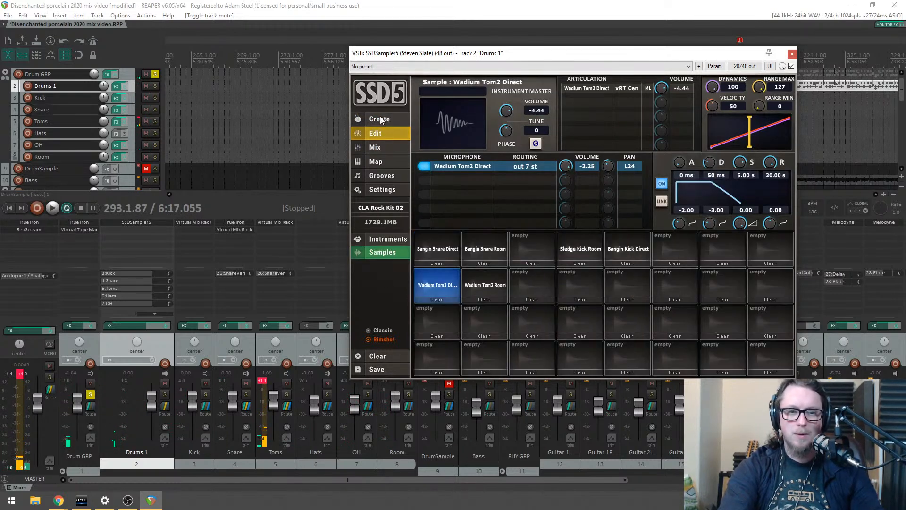
Step: Open the kit instrument Tom Crv MHG 09 in the Mix page and assign its Tom articulation to 45 Xtra Rack Tom Center
click(388, 240)
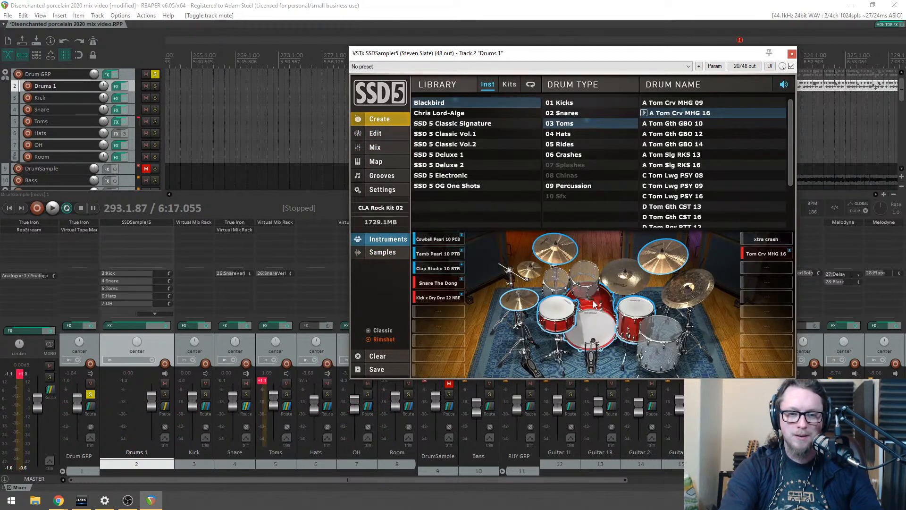
click(376, 146)
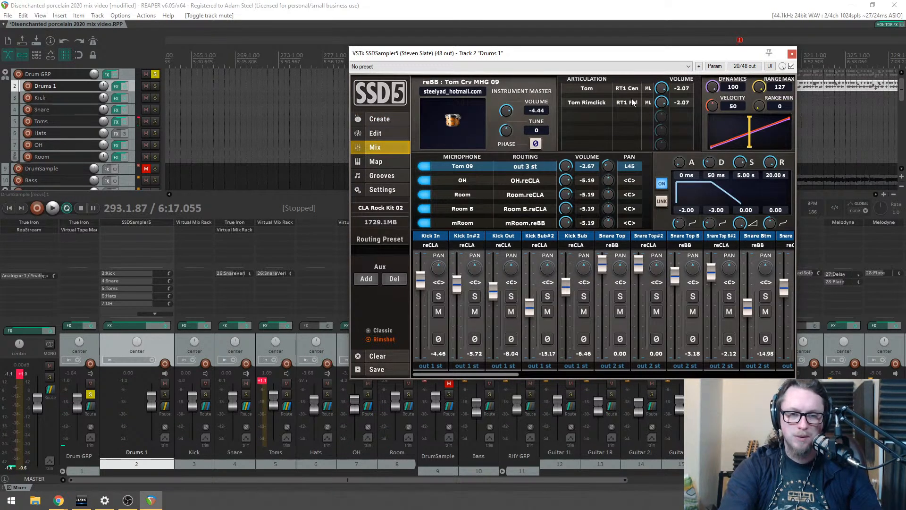
key(space)
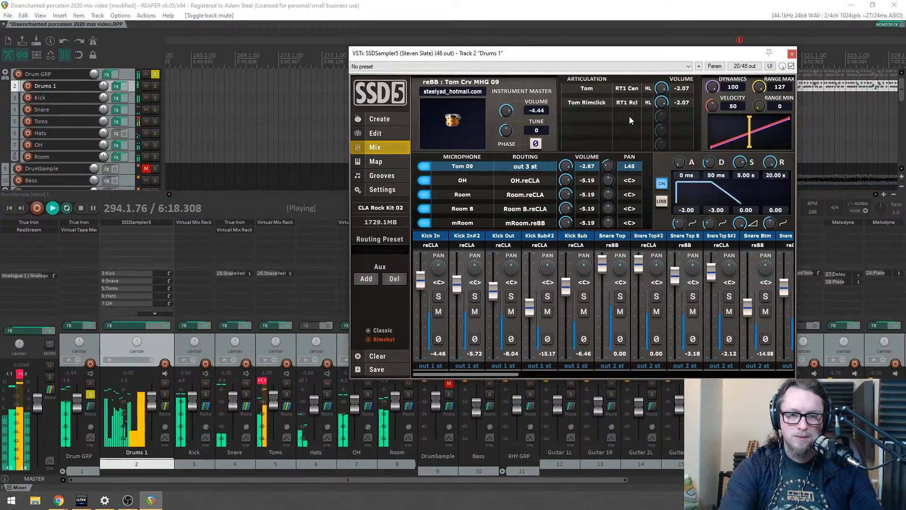
drag(489, 44, 413, 70)
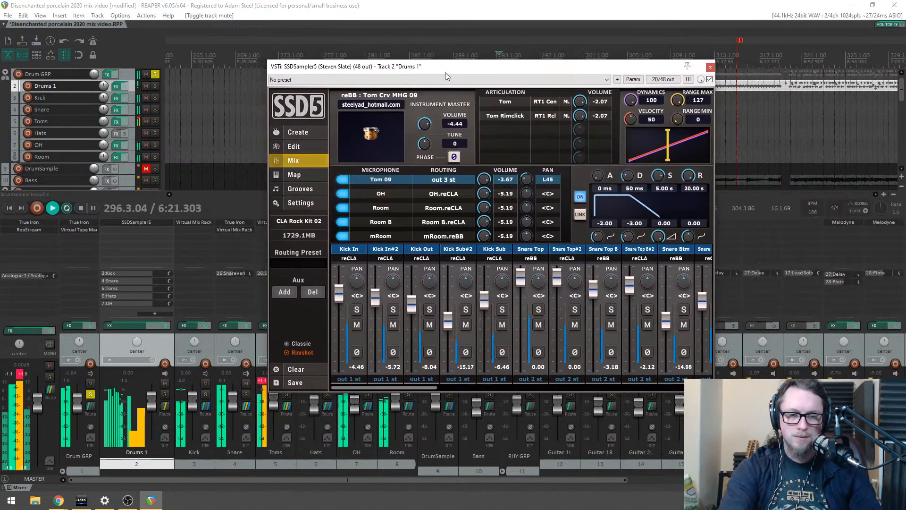
click(546, 103)
mouse_move(505, 156)
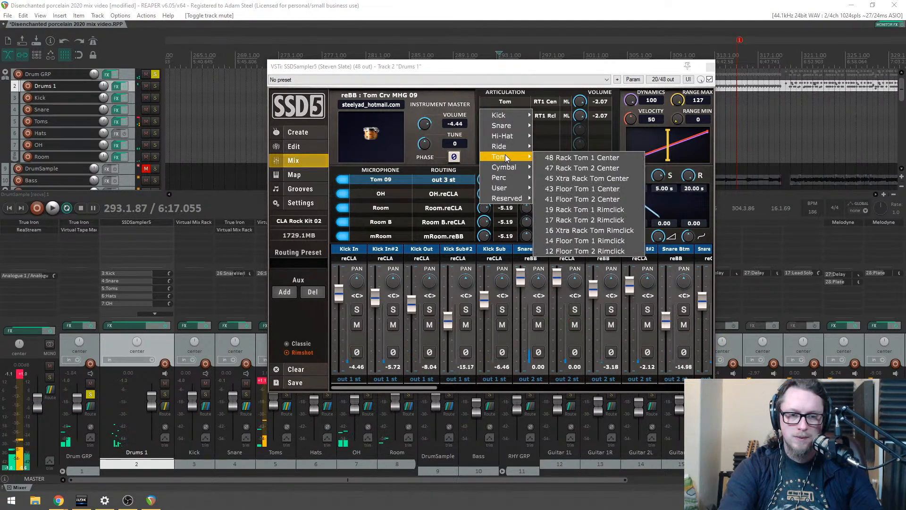
click(571, 180)
Step: Assign the Tom Rimclick articulation of Tom Crv MHG 09 to 16 Xtra Rack Tom Rimclick
click(545, 117)
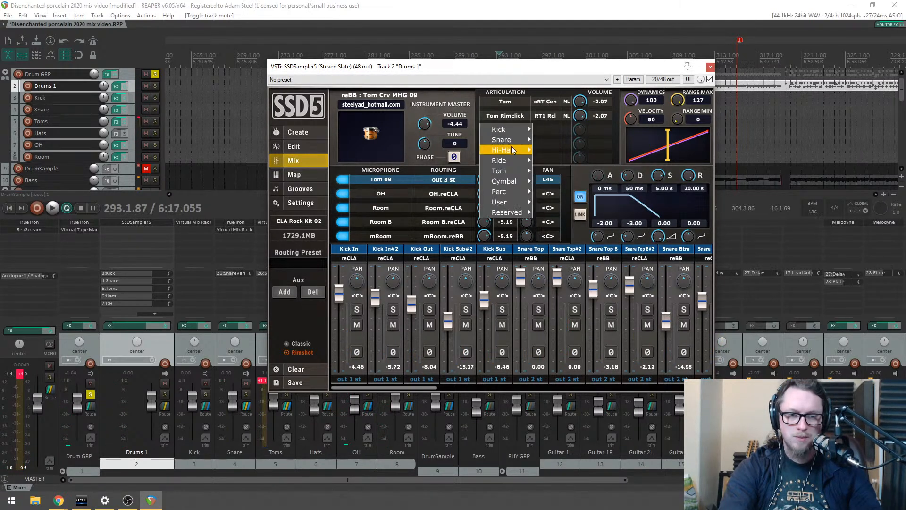
mouse_move(503, 170)
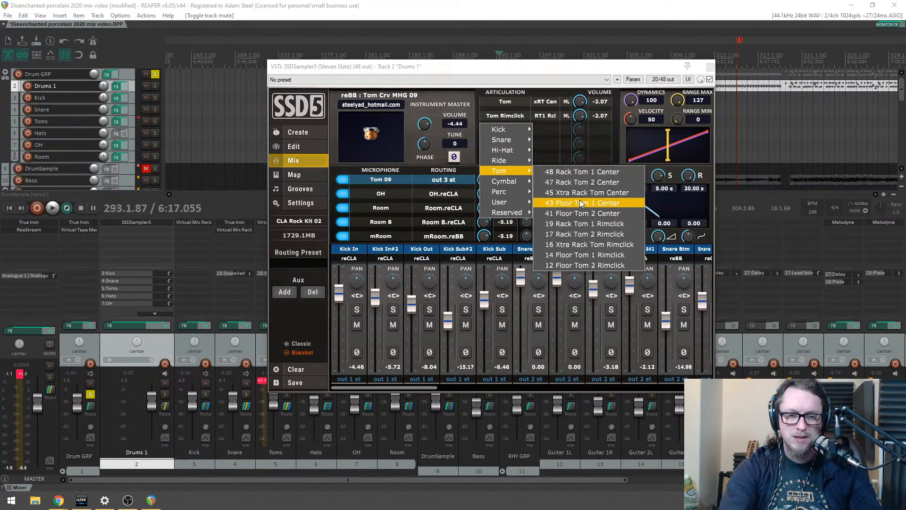
click(570, 196)
drag(483, 70, 440, 65)
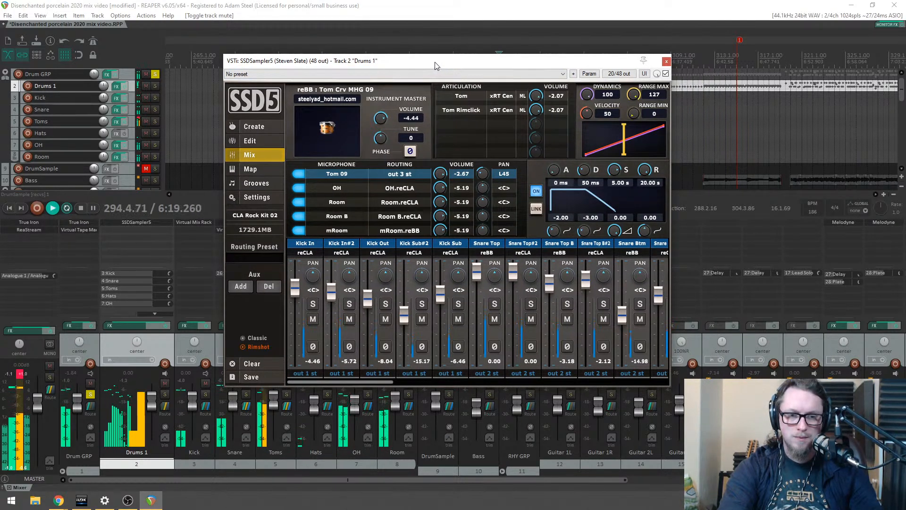
click(502, 110)
mouse_move(476, 126)
mouse_move(469, 149)
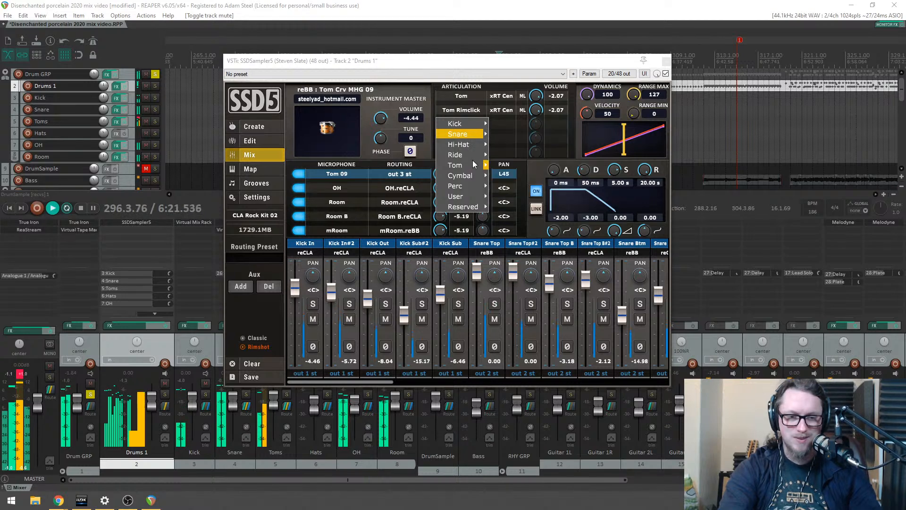
mouse_move(476, 166)
click(548, 239)
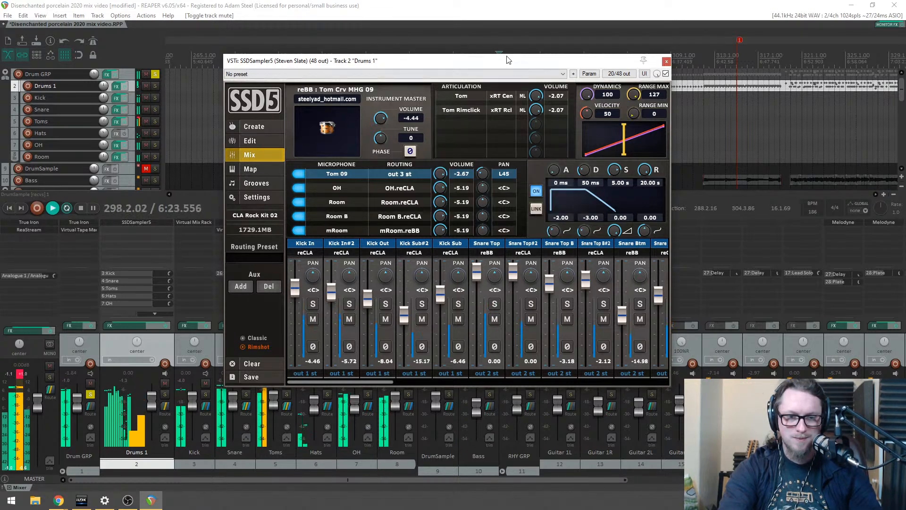
Step: Unmute the DrumSample track during playback to hear the samples blended with the drum group
drag(498, 67, 702, 39)
click(450, 383)
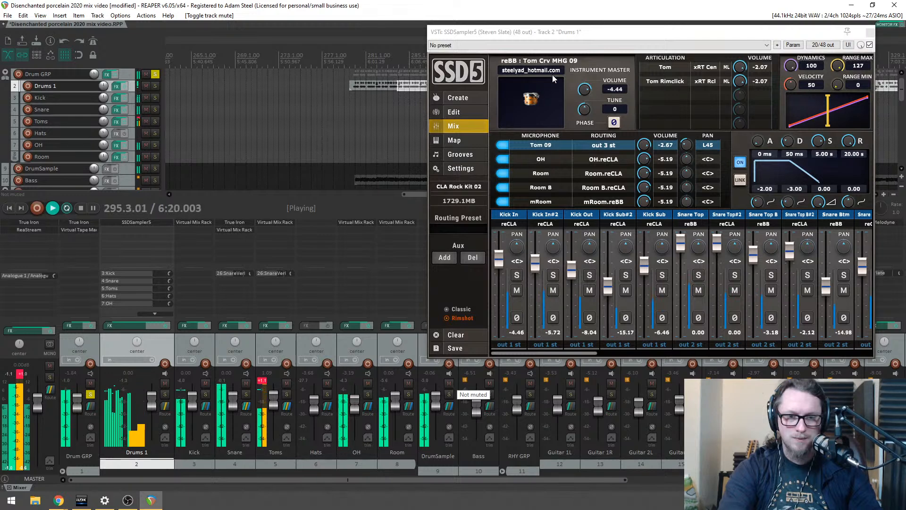
drag(562, 32, 171, 70)
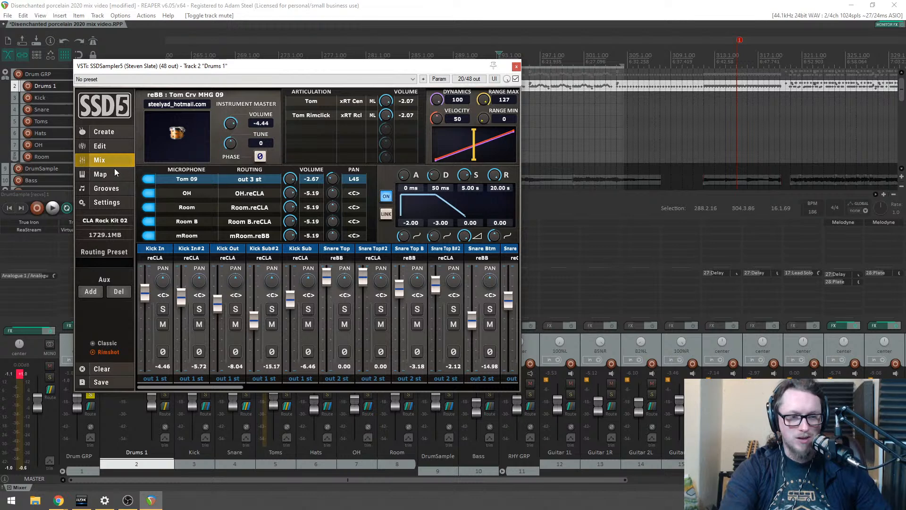
Step: Load Wadium Tom3 Direct.wav and Wadium Tom3 Room.wav from the sample browser onto two empty sample pads in the second row
click(110, 132)
click(109, 265)
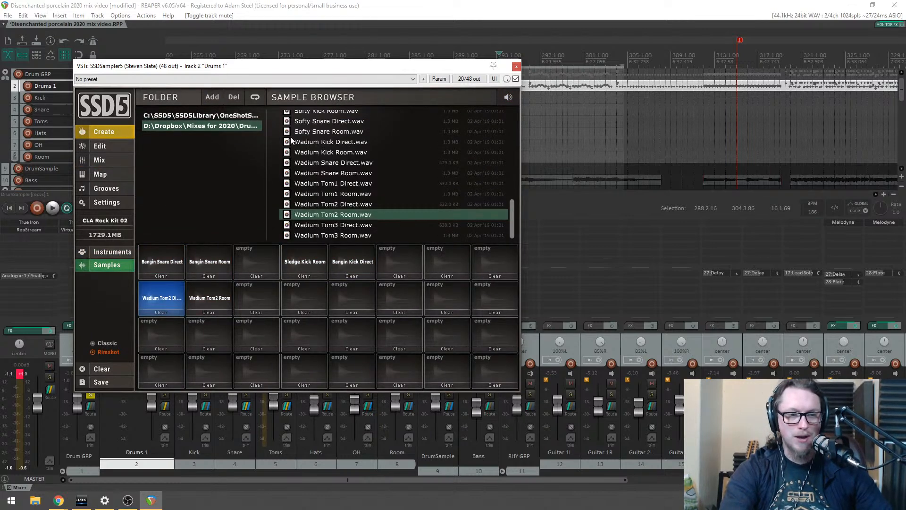
drag(336, 224, 310, 292)
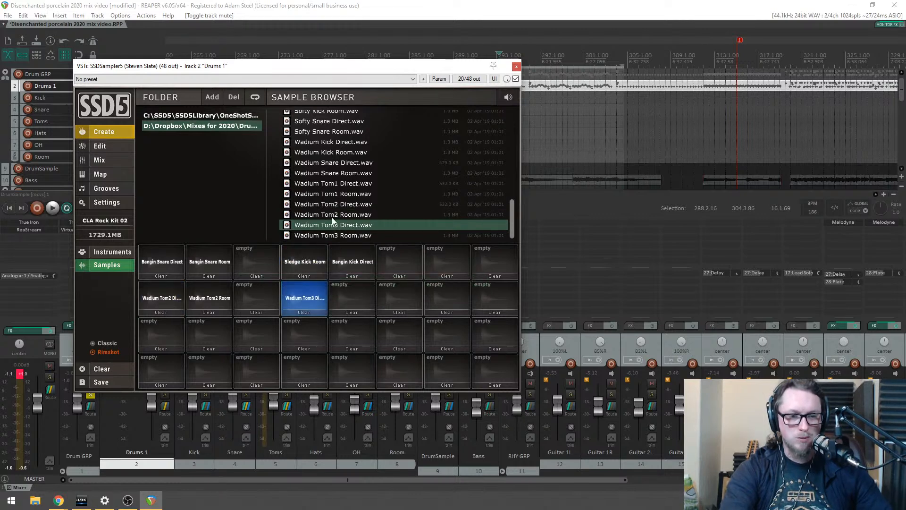
drag(333, 235, 344, 296)
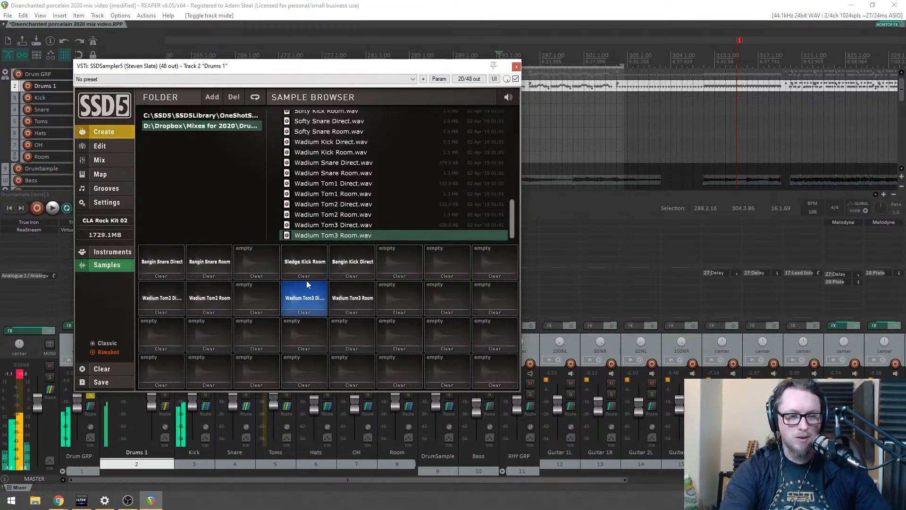
Step: Show the Wadium Tom3 Direct sample's mix settings and play with only the DrumSample track soloed
click(100, 161)
drag(180, 71, 257, 41)
click(450, 397)
key(space)
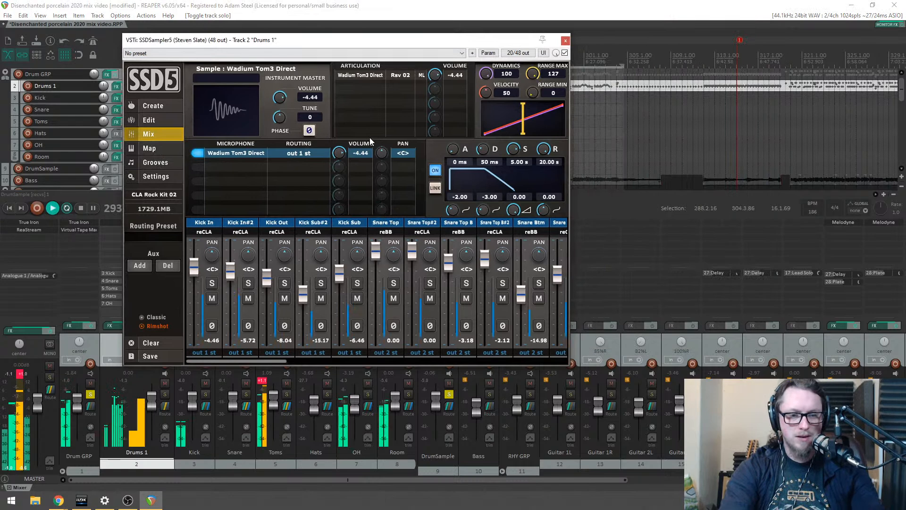
ctrl+click(450, 394)
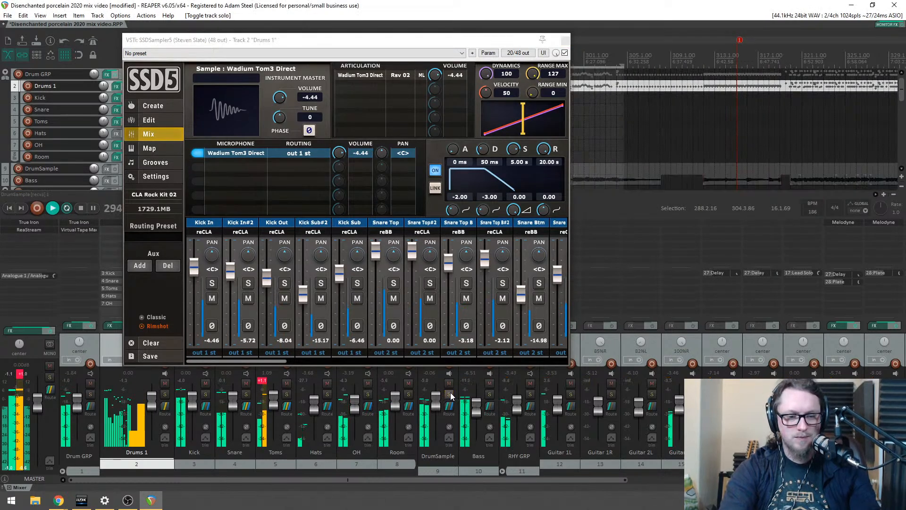
Step: Try the 41 Floor Tom 2 Center articulation for the Wadium Tom3 Direct sample
click(400, 76)
mouse_move(356, 130)
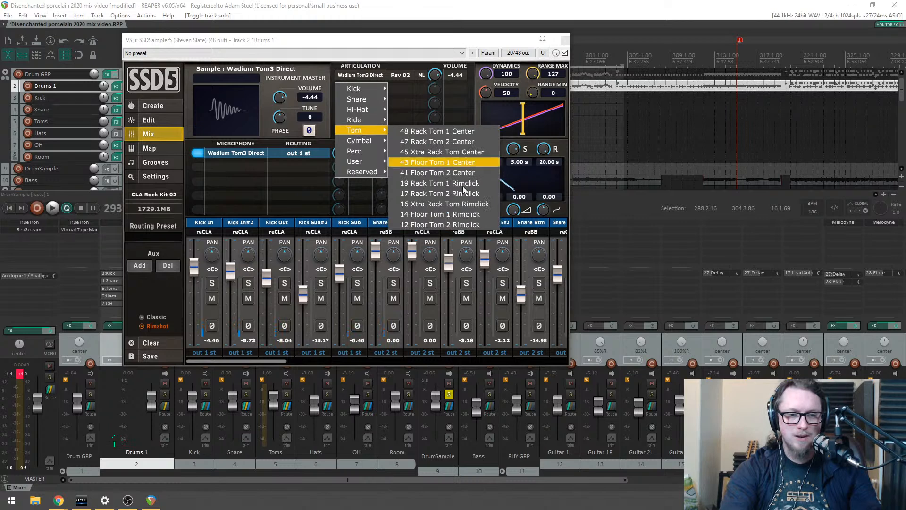
click(435, 172)
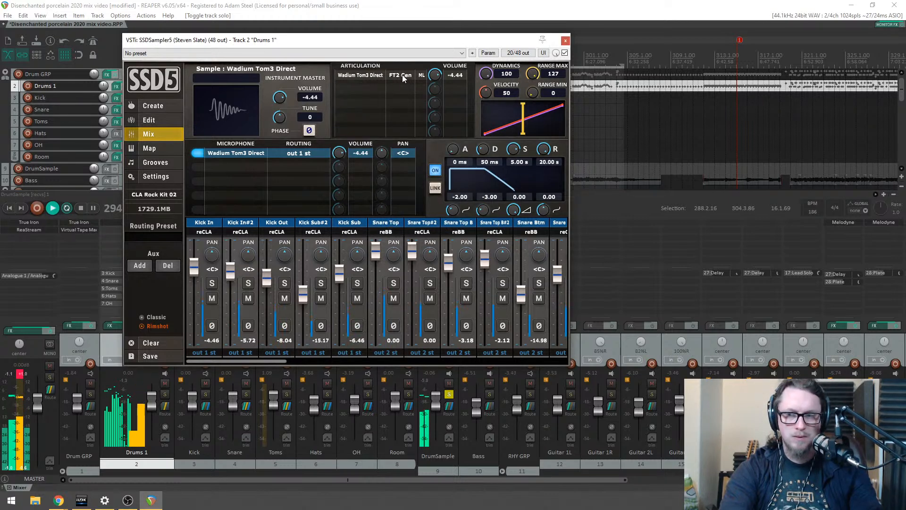
Step: Assign the Wadium Tom3 Direct sample to the 43 Floor Tom 1 Center articulation and start playback
click(402, 75)
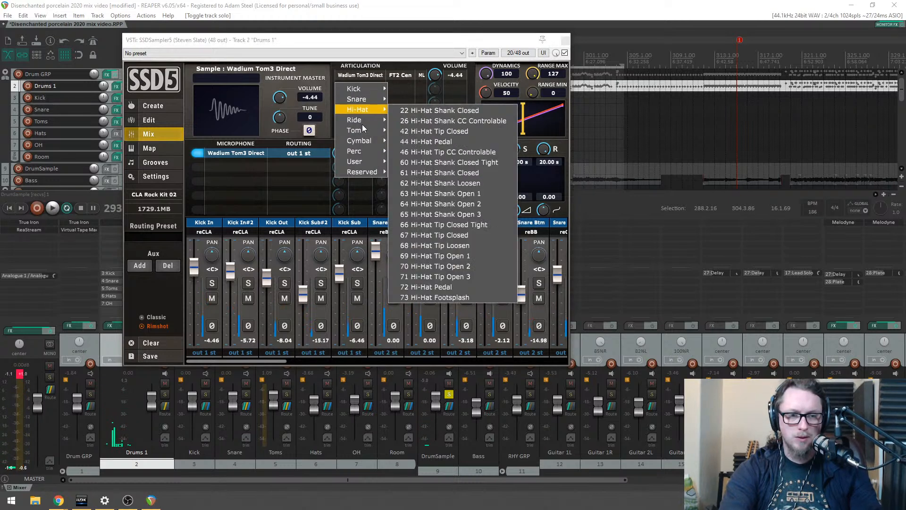
mouse_move(360, 130)
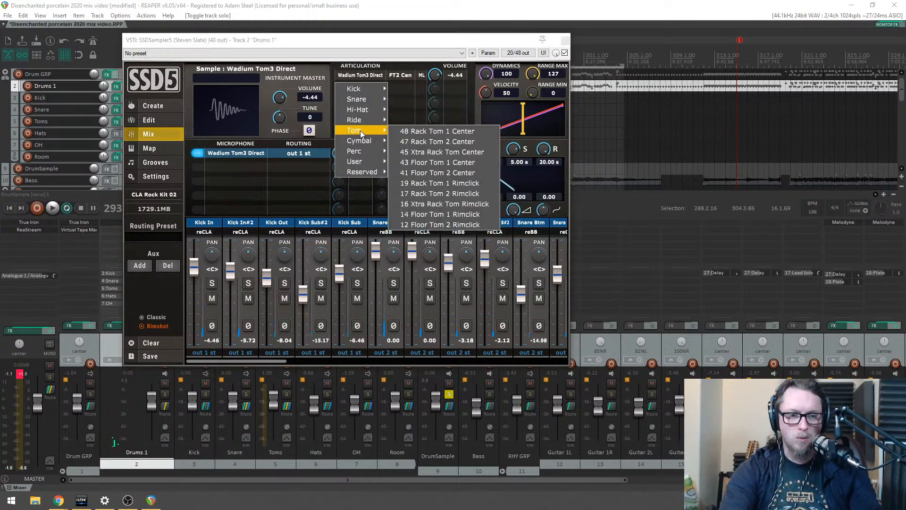
click(440, 171)
key(space)
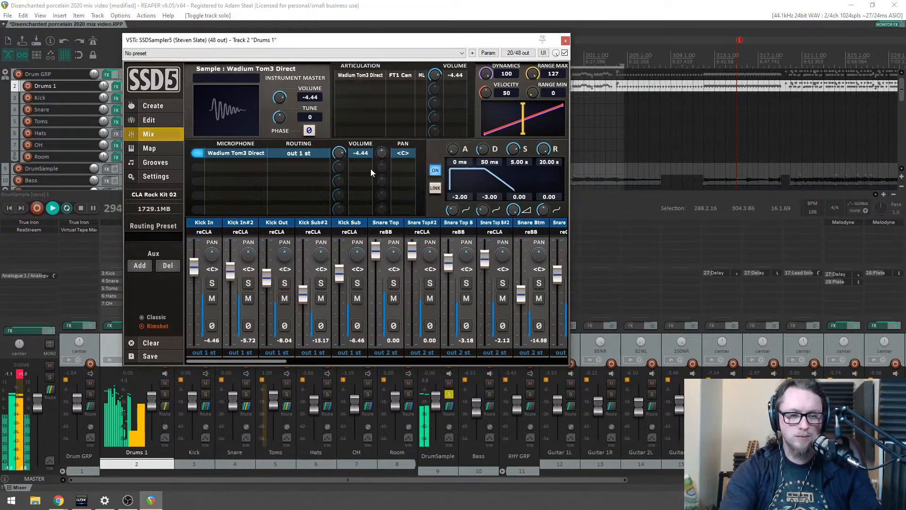
key(space)
drag(344, 44, 384, 123)
click(430, 163)
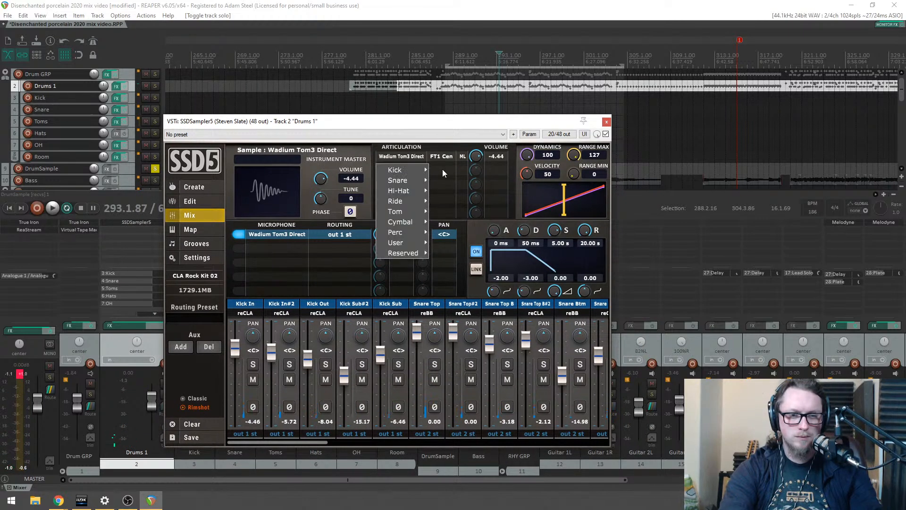
mouse_move(398, 210)
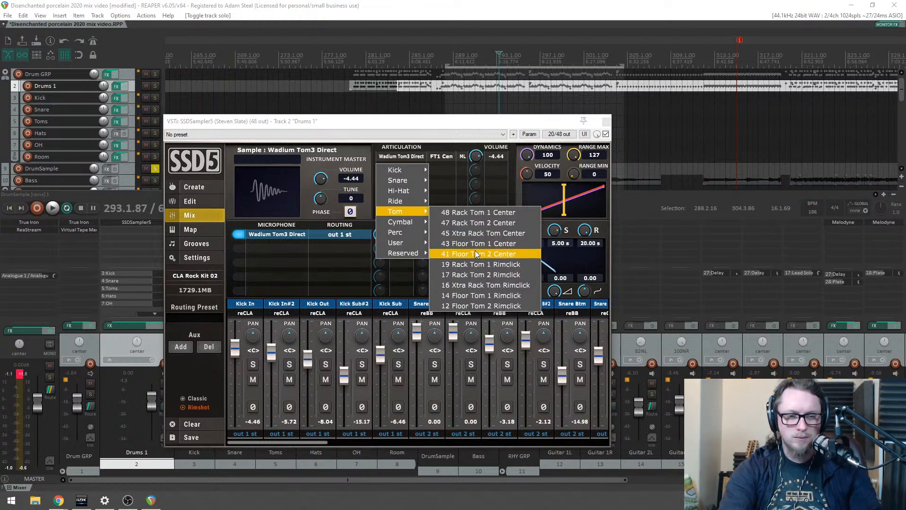
click(481, 84)
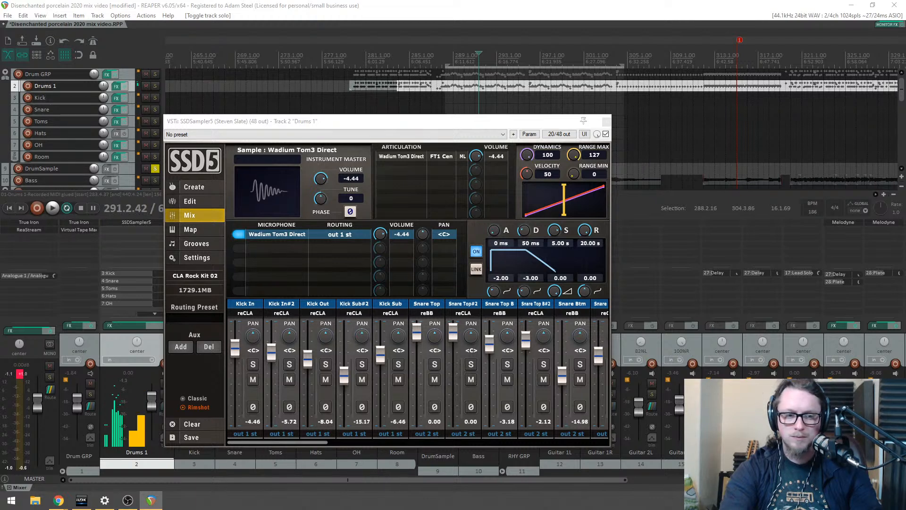
Step: Show the mix settings of the kit's Tom Crv MHG 16 instrument to check which tom articulation it uses
click(169, 189)
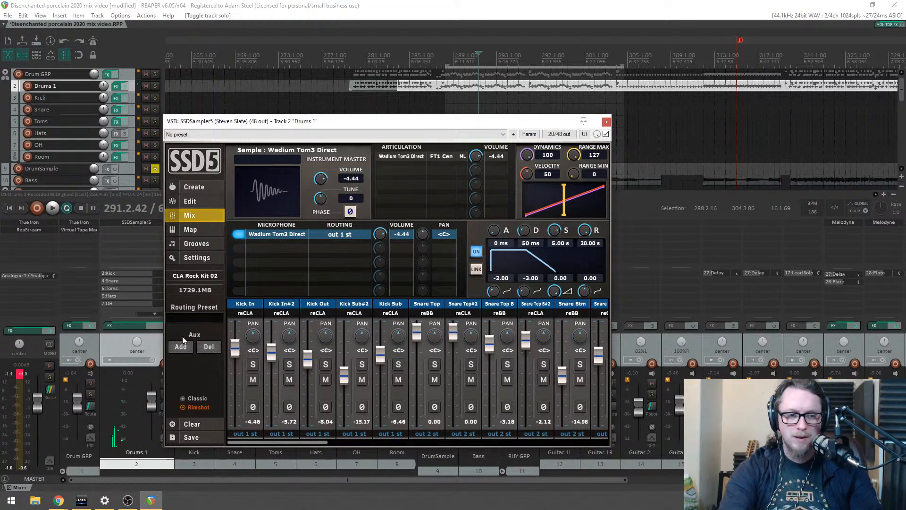
click(194, 186)
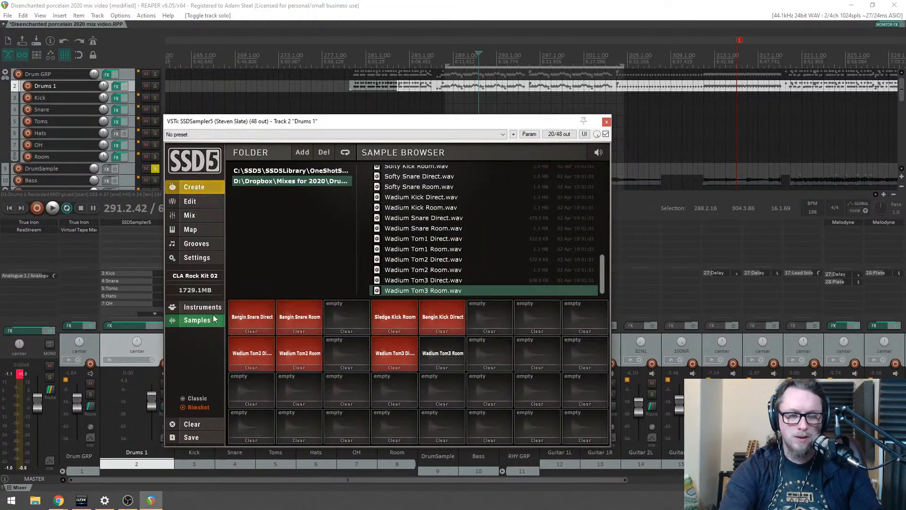
click(201, 308)
click(580, 322)
click(188, 215)
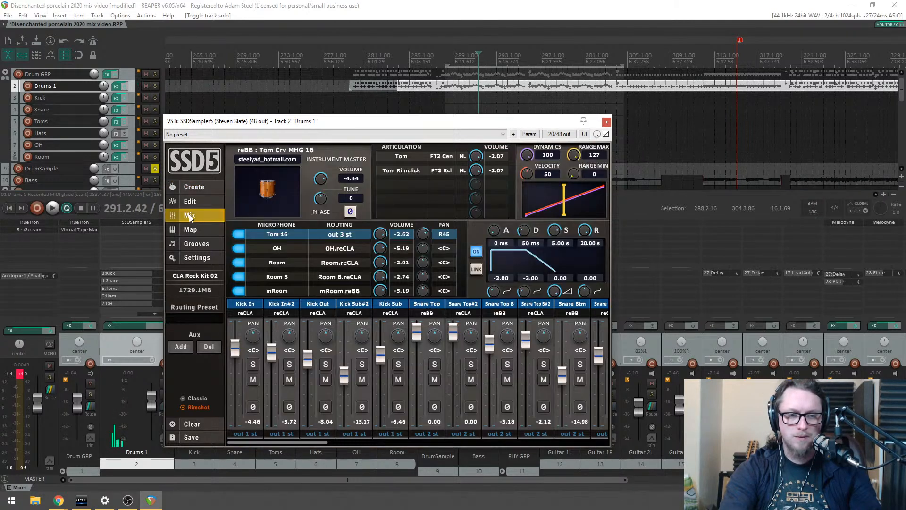
Step: Select the 41 Floor Tom 2 Center articulation for the kit's Tom Crv MHG 16 and play the passage briefly
click(442, 159)
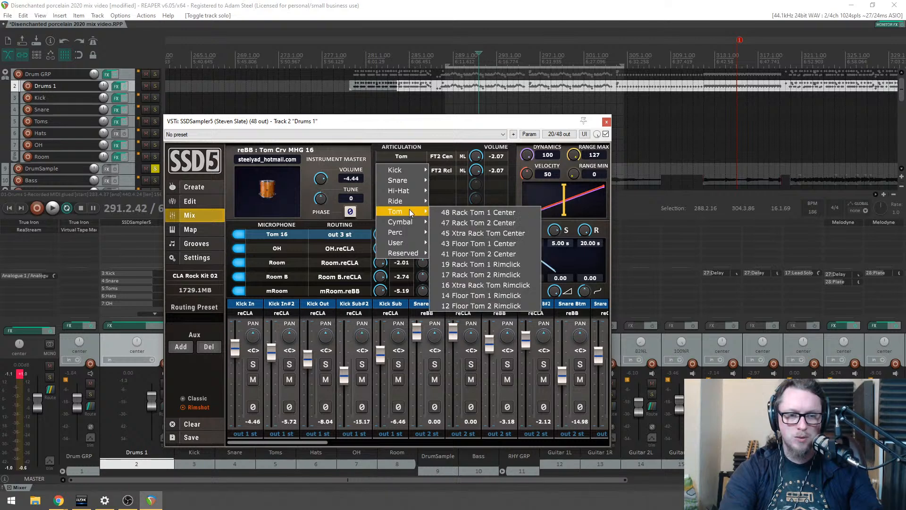
click(480, 254)
key(space)
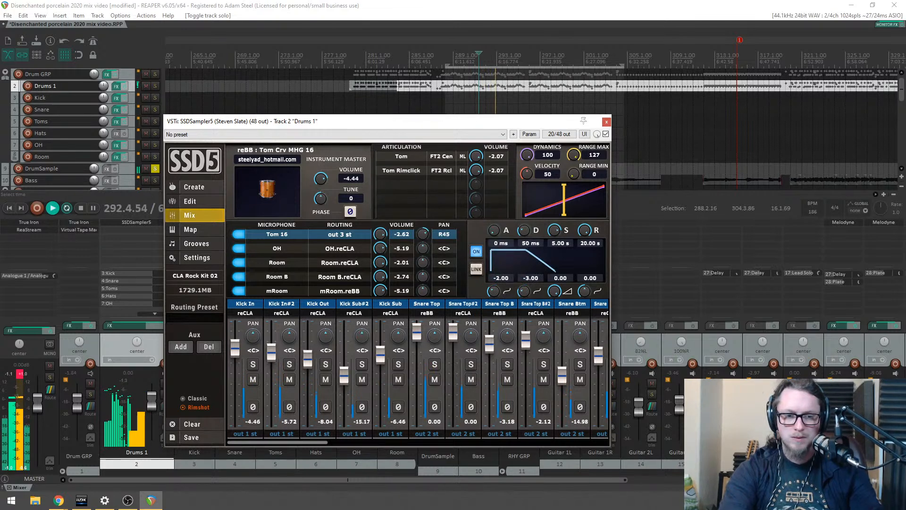
key(space)
click(718, 224)
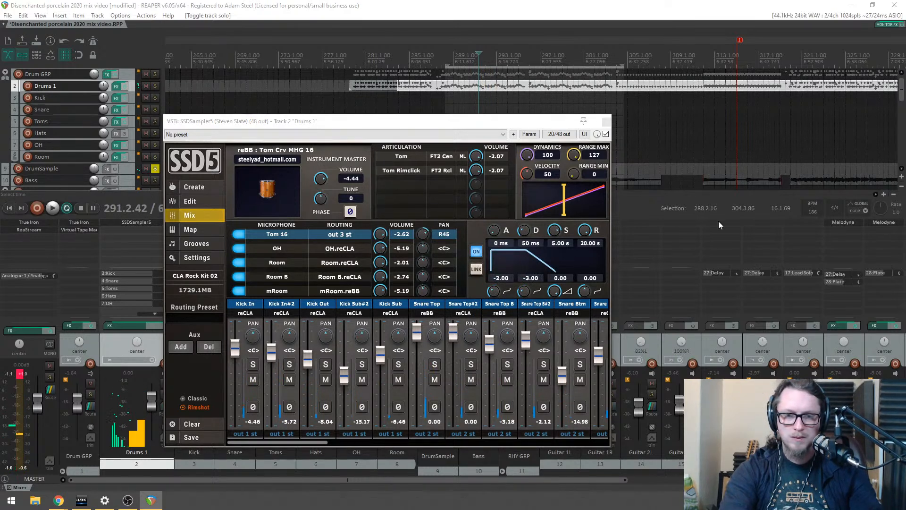
Step: Route the Wadium Tom3 Direct sample to out 7 st and play the passage
click(194, 187)
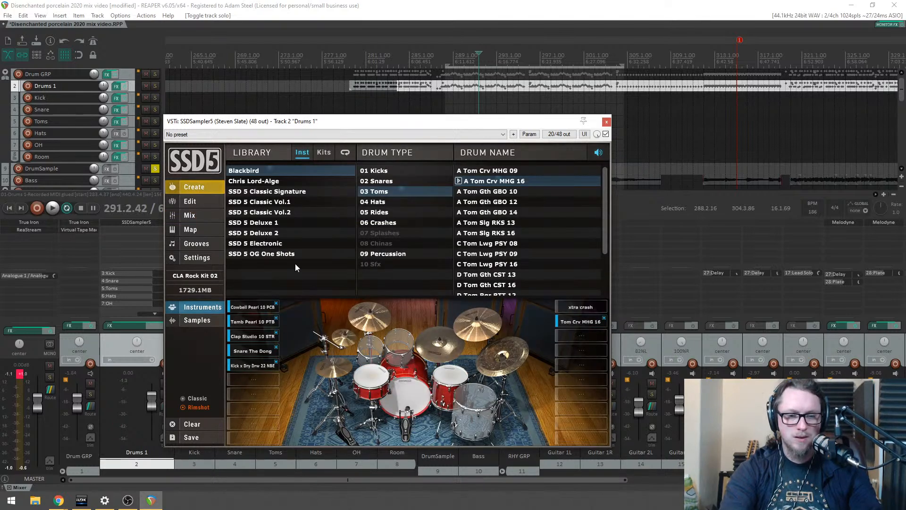
click(197, 320)
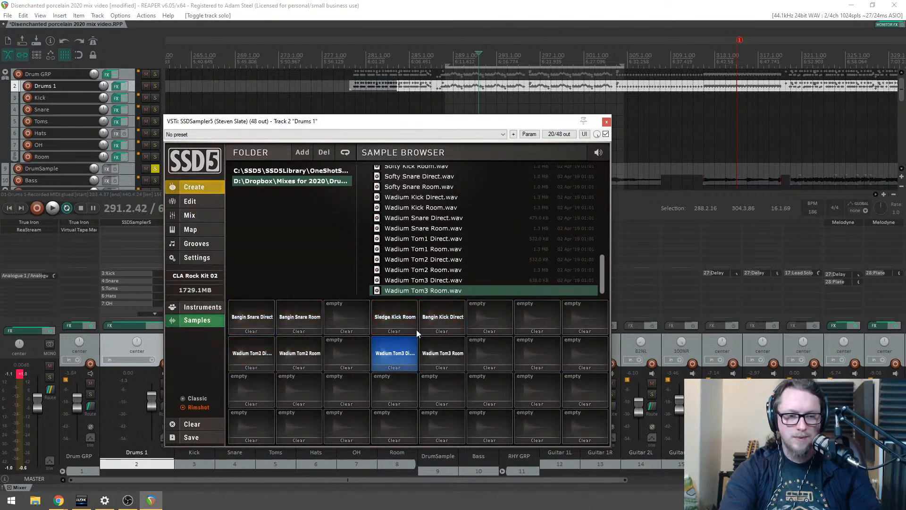
click(392, 354)
drag(312, 124, 532, 55)
click(415, 145)
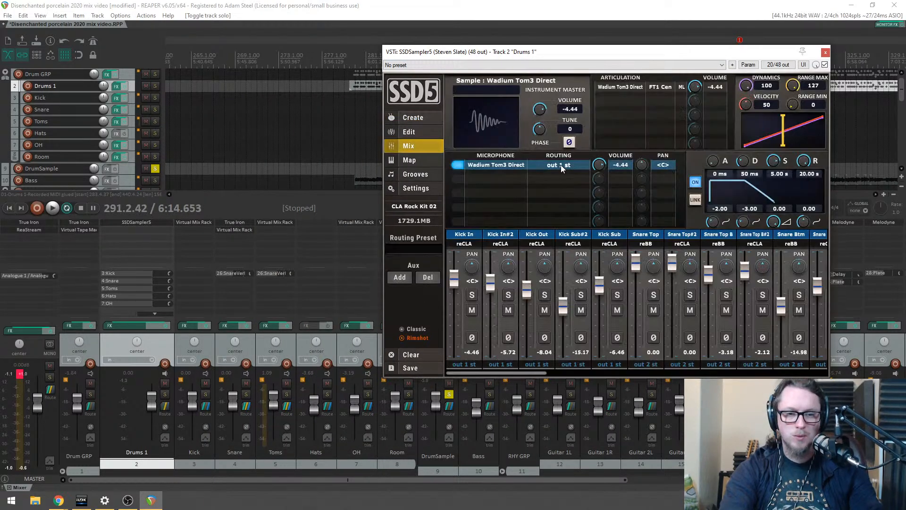
click(560, 165)
click(545, 221)
key(space)
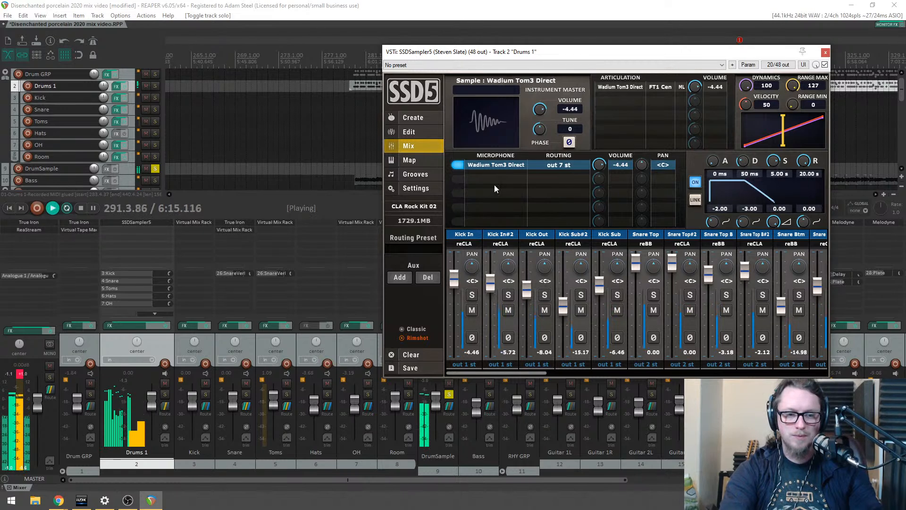
drag(467, 54, 438, 51)
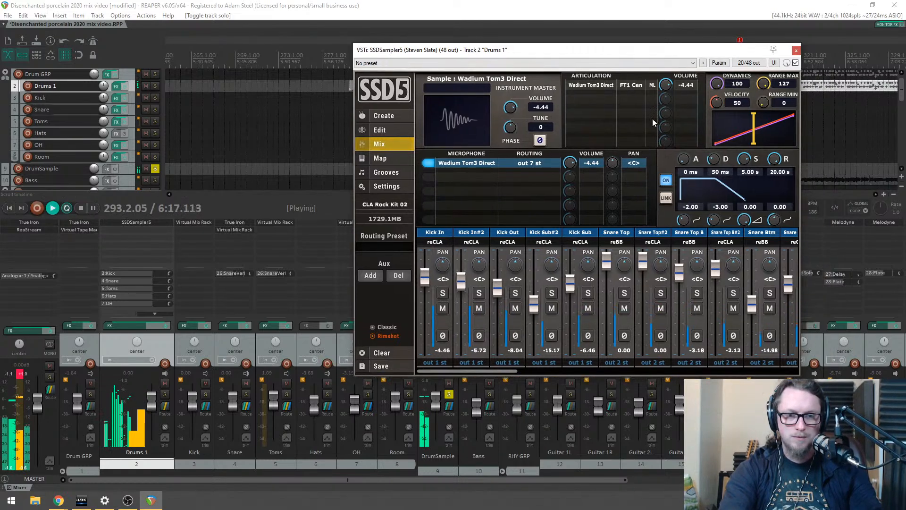
Step: Assign the Wadium Tom3 Direct sample to the 41 Floor Tom 2 Center articulation and play the passage
key(space)
click(635, 87)
mouse_move(594, 142)
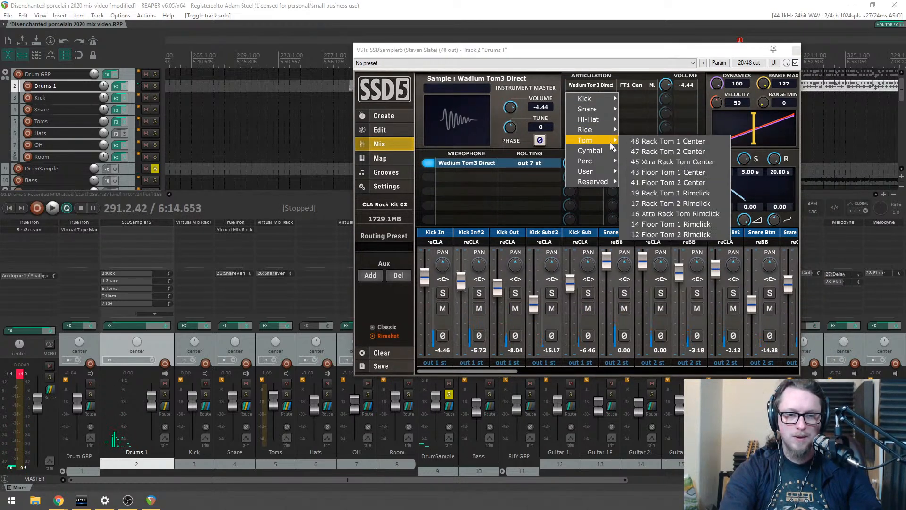
click(663, 184)
key(space)
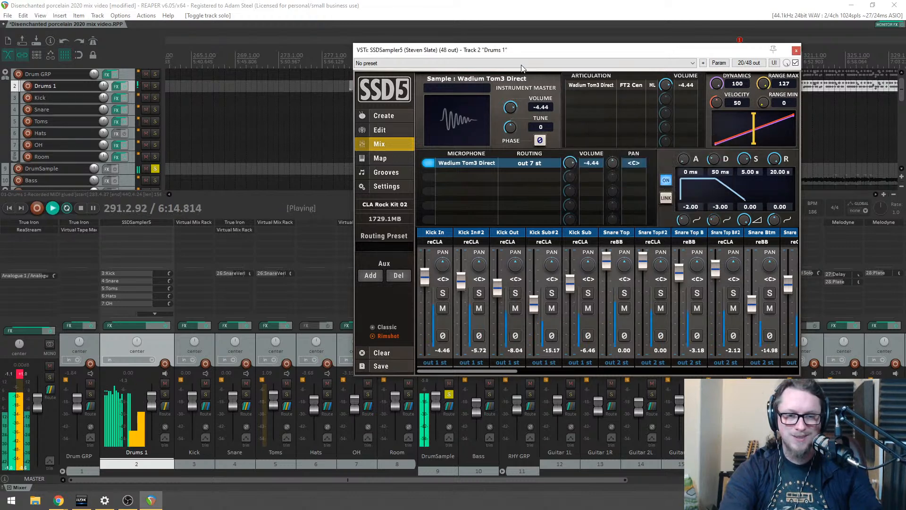
Step: Pan the Wadium Tom3 Direct microphone to R48 and set its volume to -3.46
drag(534, 51, 393, 80)
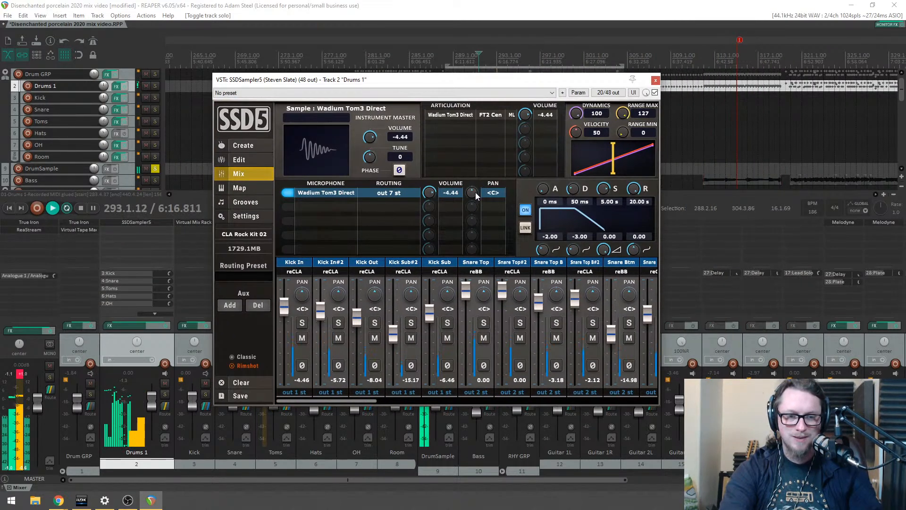
drag(471, 190, 474, 166)
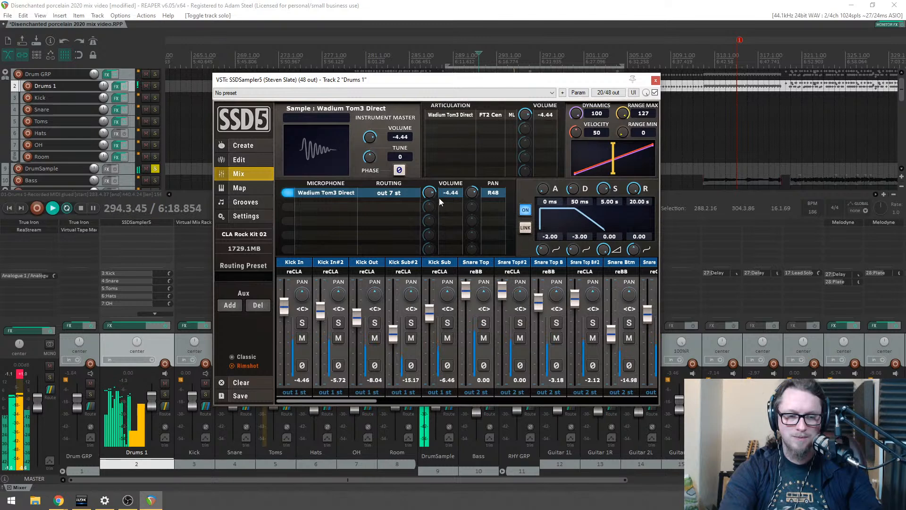
scroll(429, 188, down, 1)
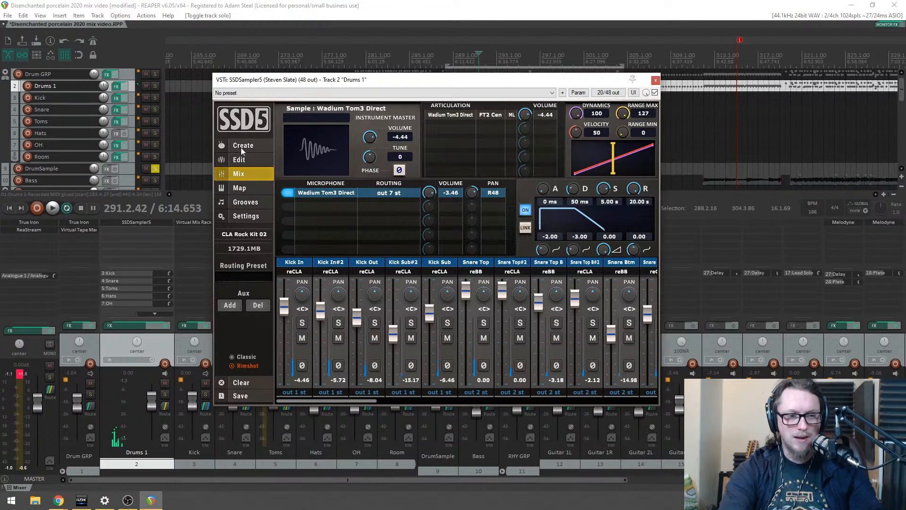
Step: Route the Wadium Tom3 Room sample to out 7 st and assign it to the 41 Floor Tom 2 Center articulation
click(241, 146)
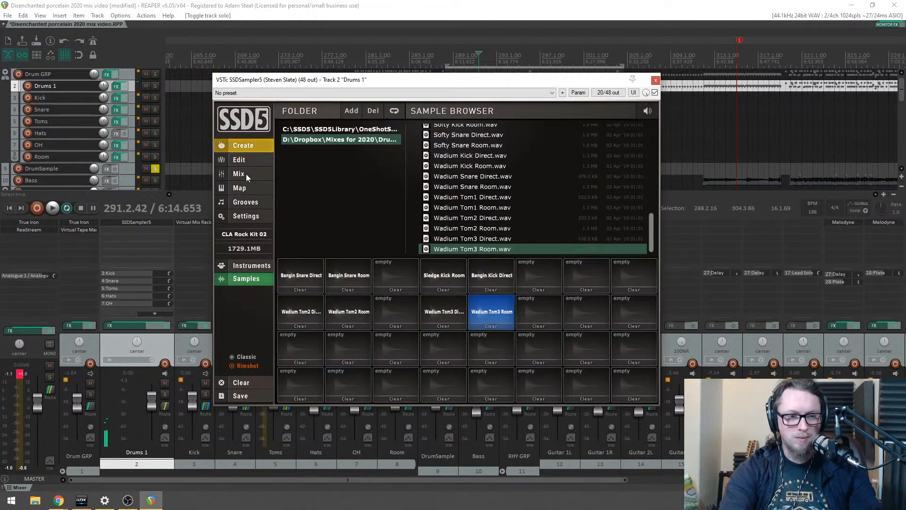
click(245, 176)
click(393, 193)
click(382, 247)
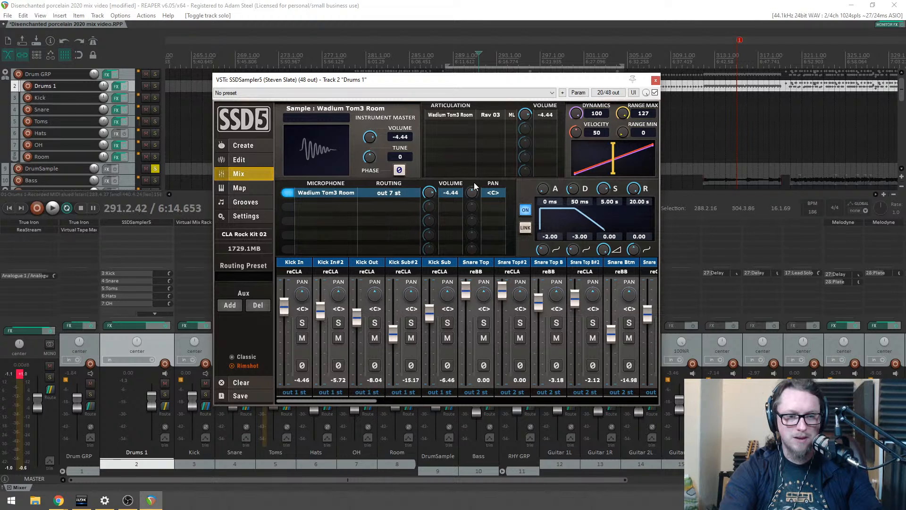
click(493, 116)
mouse_move(448, 170)
click(545, 212)
key(space)
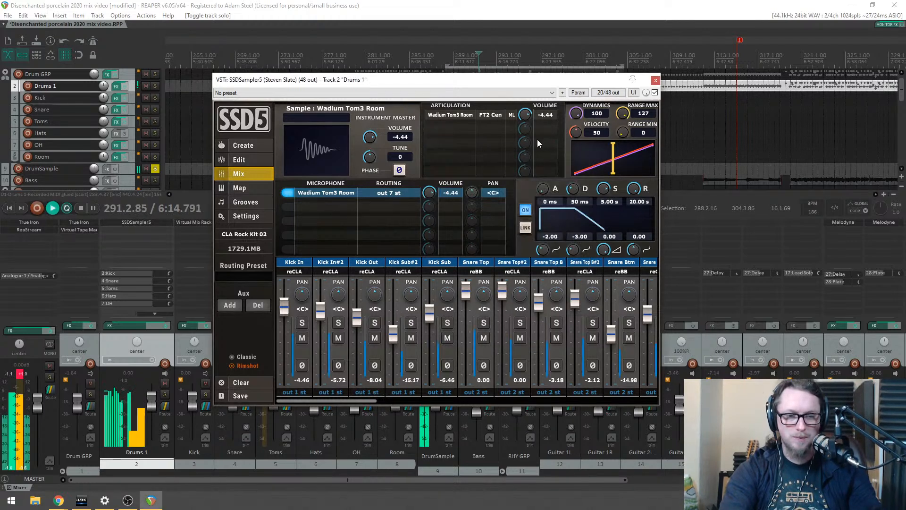
Step: Unsolo the DrumSample track, solo the Drum GRP track and play the passage
drag(483, 84, 753, 34)
click(449, 395)
key(space)
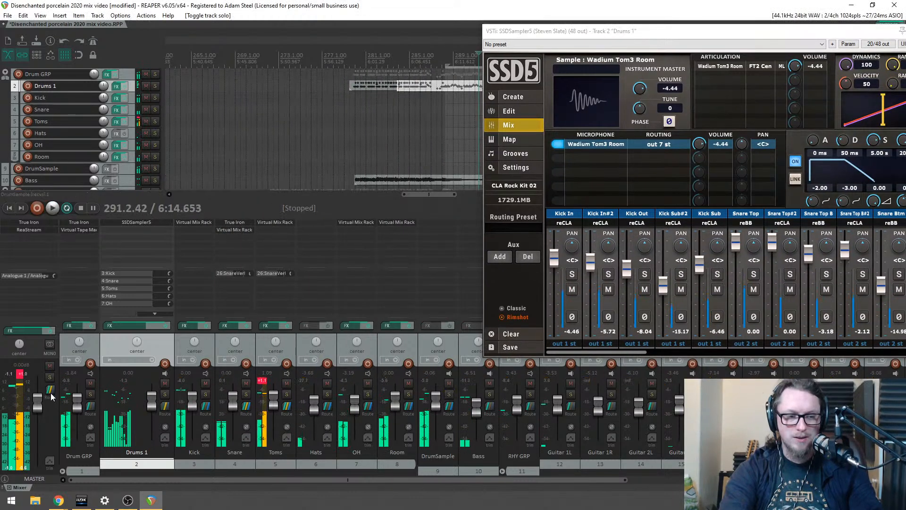
click(90, 394)
key(space)
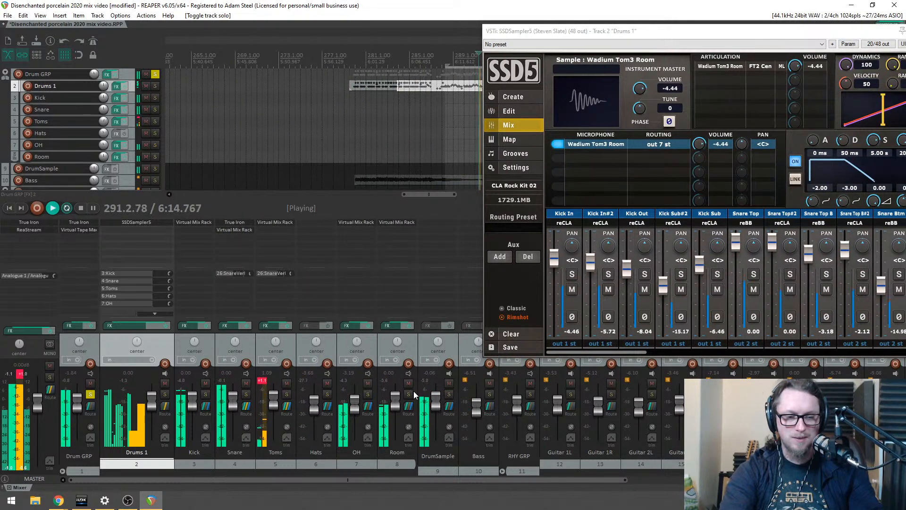
Step: Mute the DrumSample track to hear the main kit without it, and close the SSDSampler5 window
click(449, 383)
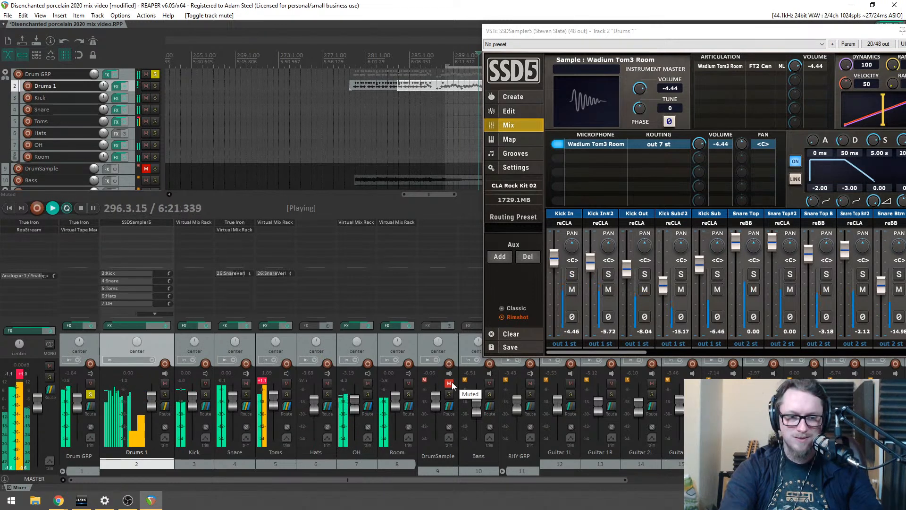
key(space)
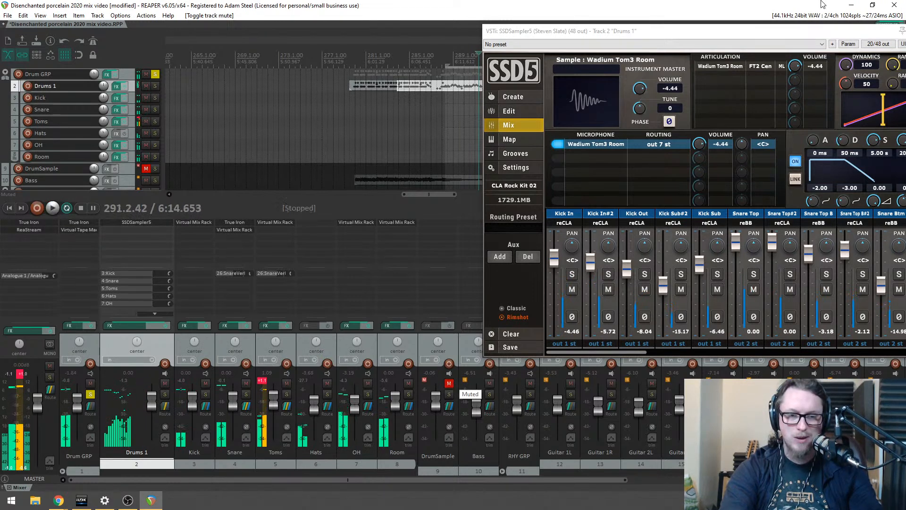
drag(847, 33, 794, 40)
click(874, 39)
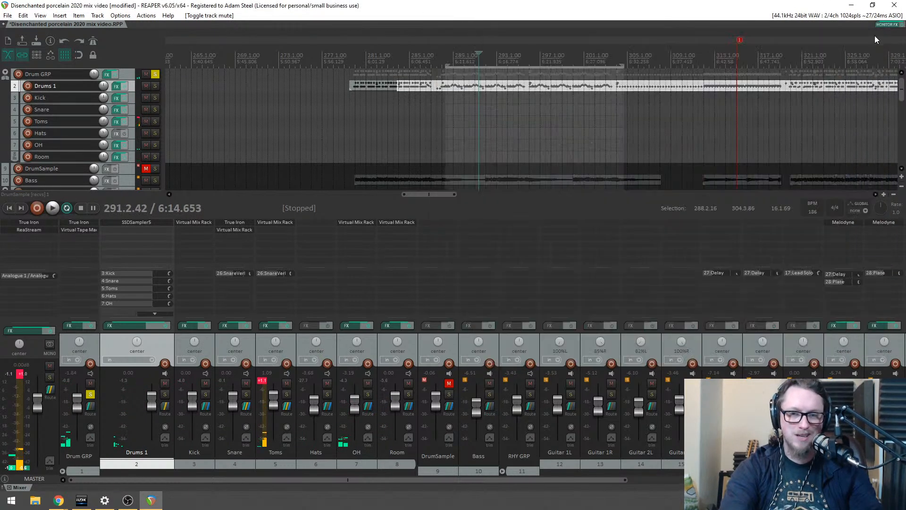
Step: Unmute the DrumSample track and listen to the passage with the samples blended into the kit
key(space)
click(450, 383)
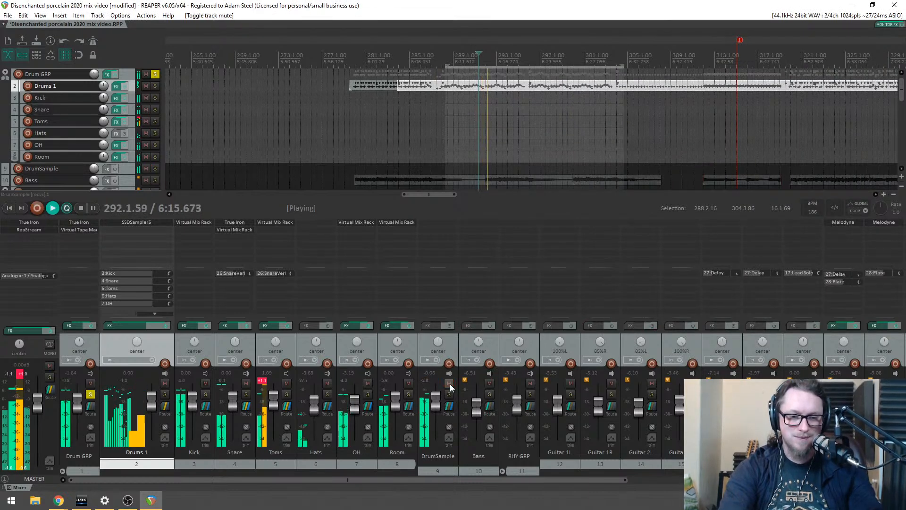
key(space)
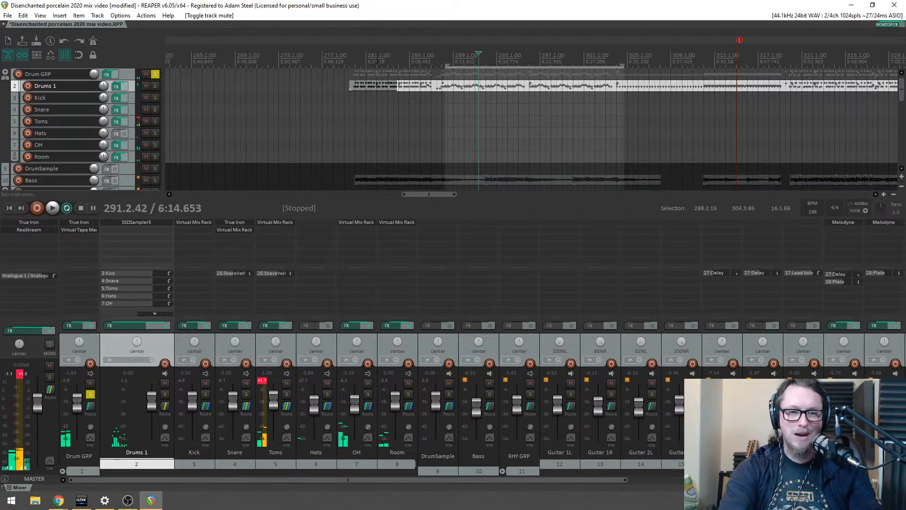
key(space)
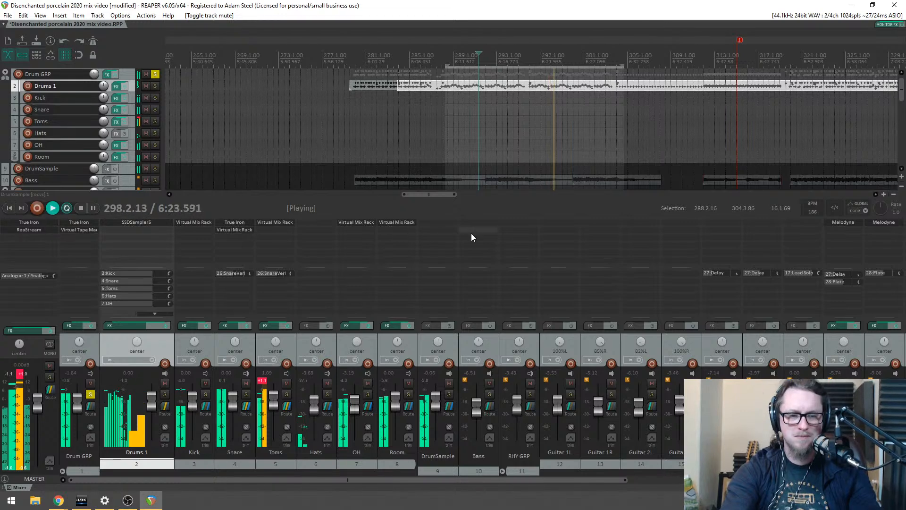
key(space)
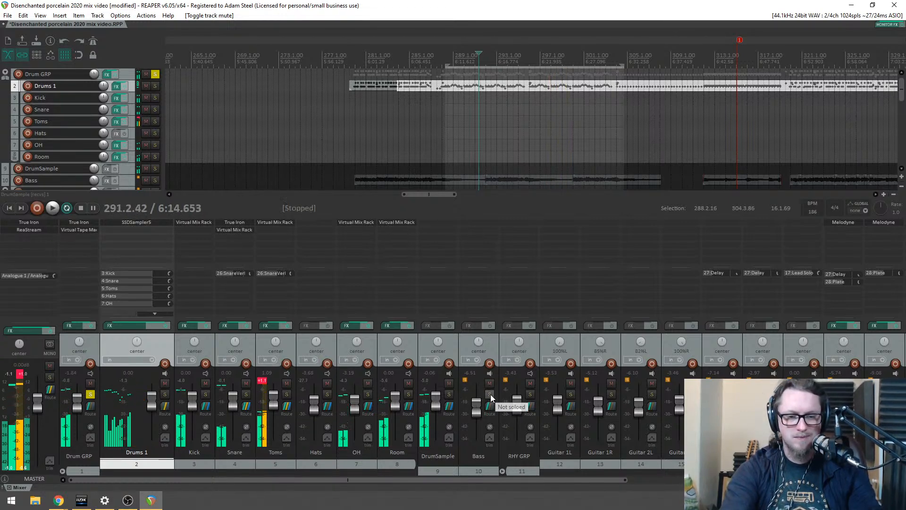
Step: Extend the time selection's start back to 279.4.87 and play it with Bass soloed alongside the drums, finishing with Bass soloed alone
click(490, 394)
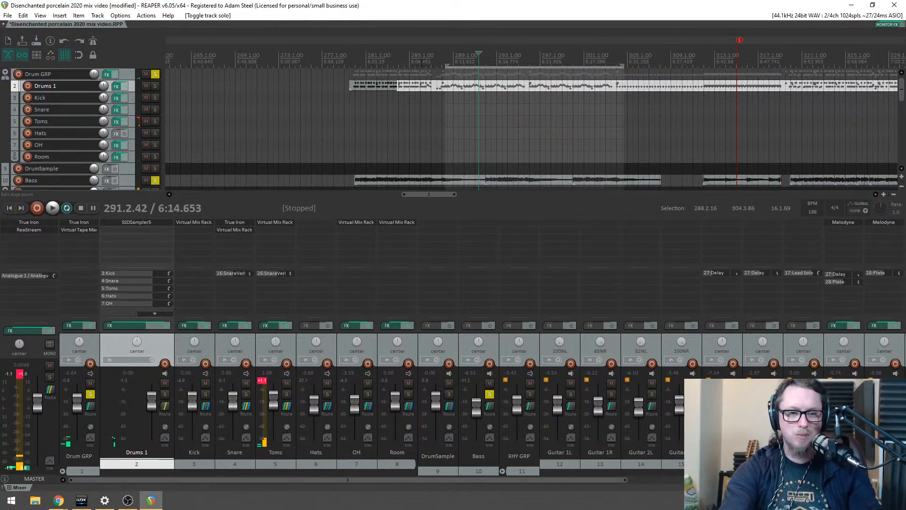
drag(446, 65, 355, 66)
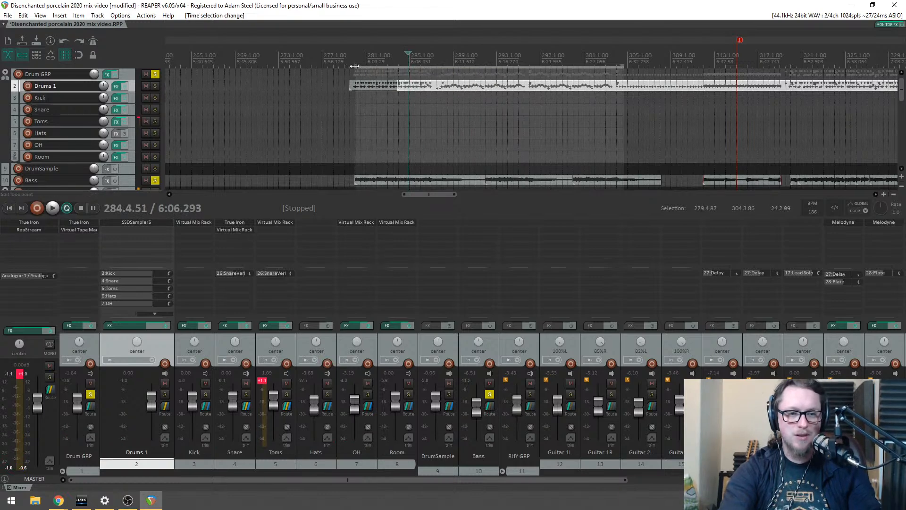
key(space)
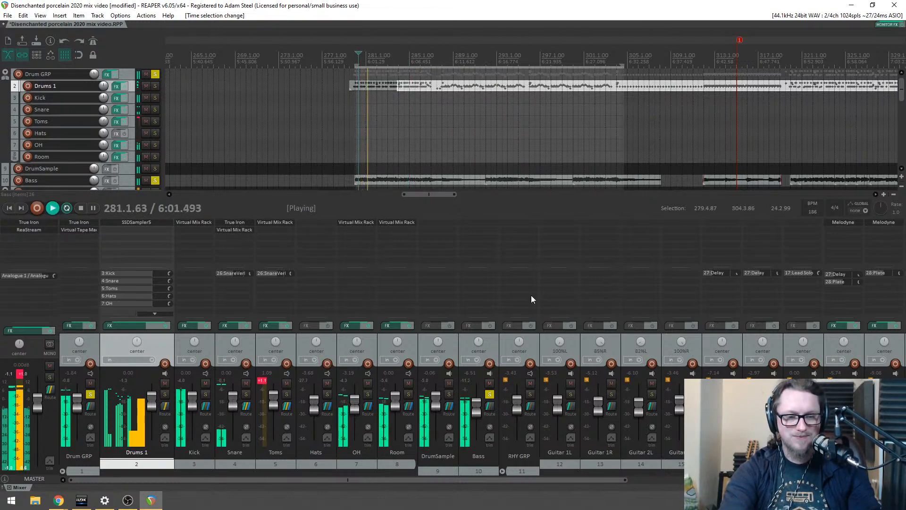
ctrl+alt+click(490, 395)
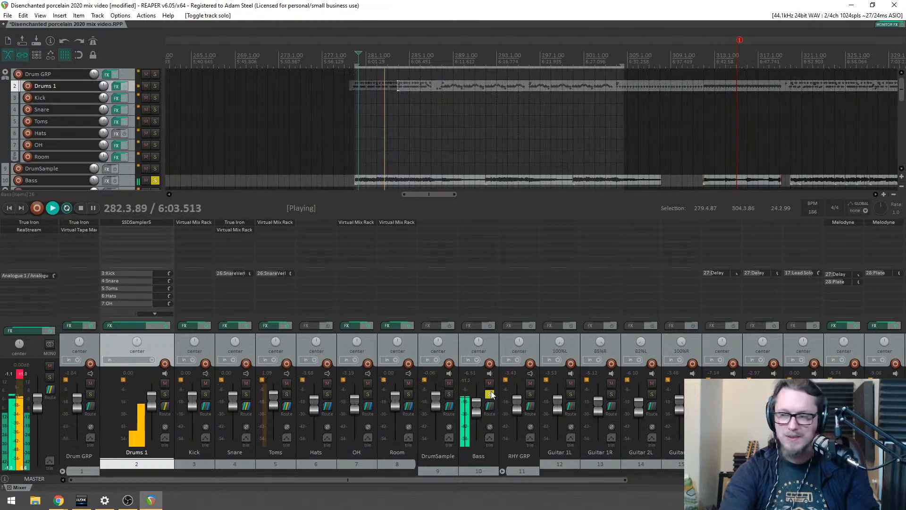
Step: Unsolo Bass, solo the OH track, play it and inspect its Virtual Mix Rack settings, closing the plugin window when done
key(space)
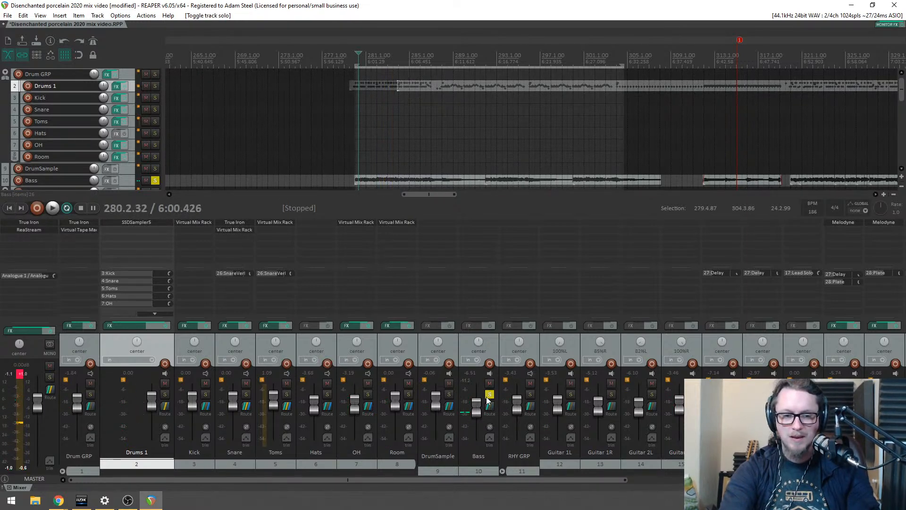
click(489, 395)
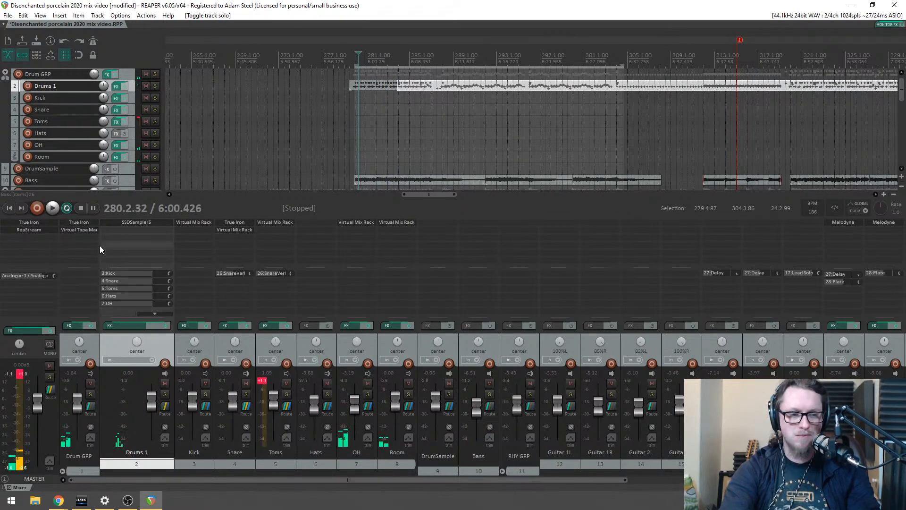
click(371, 395)
key(space)
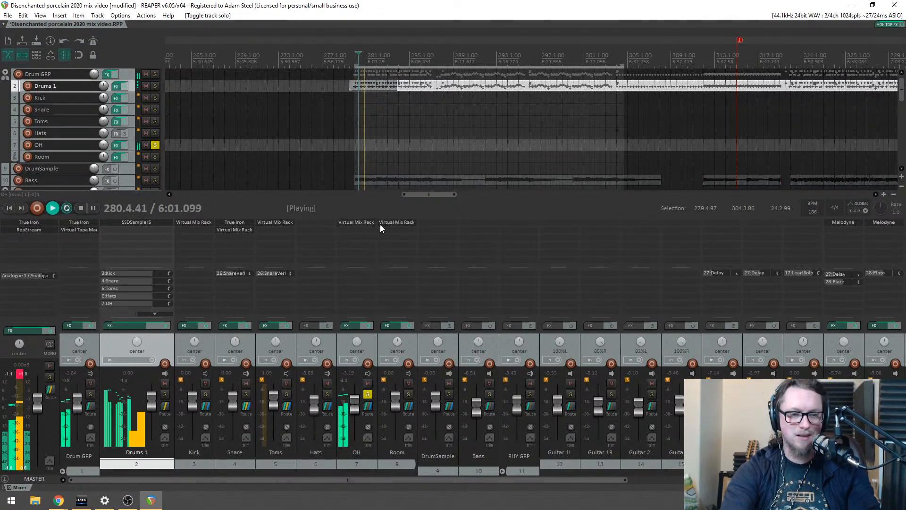
click(366, 222)
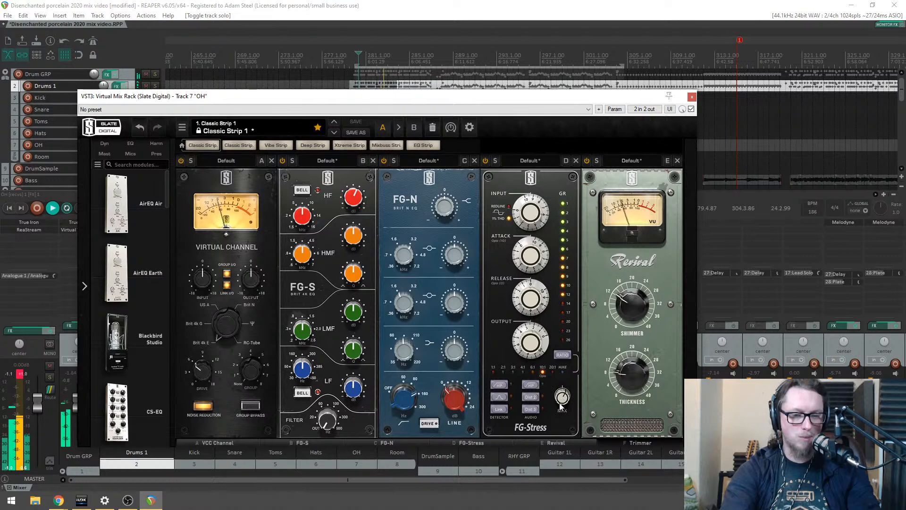
key(space)
key(Escape)
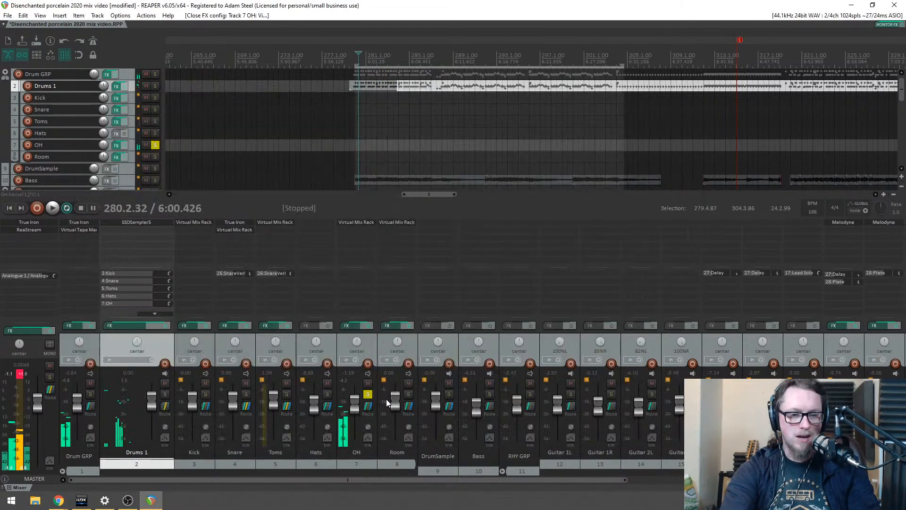
Step: Solo the Room track in place of OH, play it while inspecting its Virtual Mix Rack, and unsolo it when done
click(409, 394)
click(366, 394)
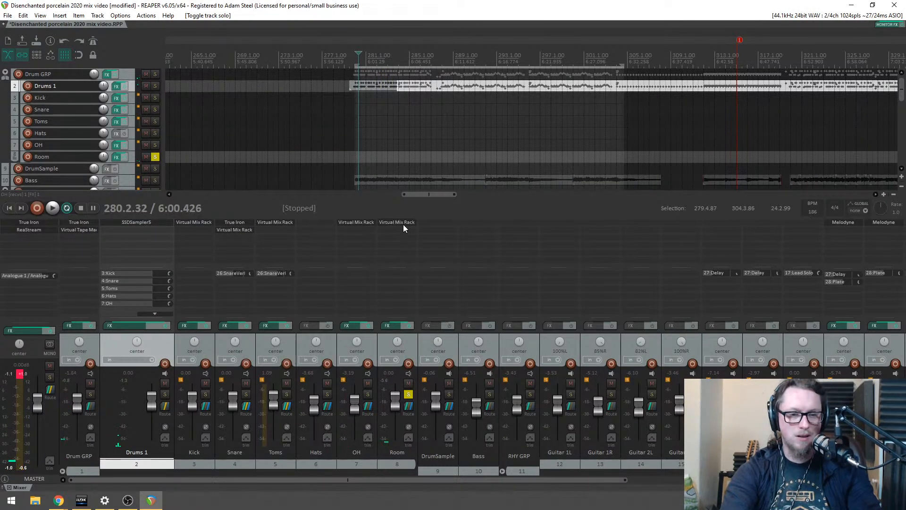
click(404, 224)
key(space)
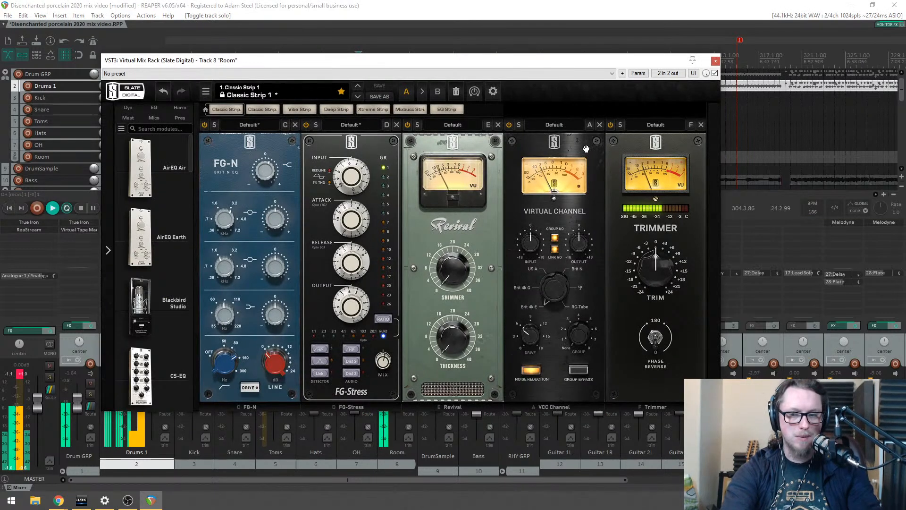
click(715, 61)
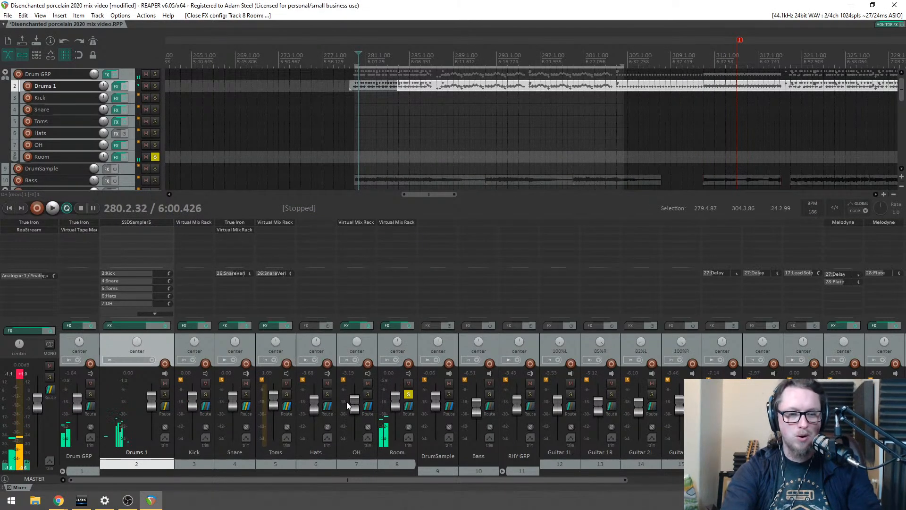
click(409, 396)
Step: Solo the Drum GRP track, play the passage with the master peak meter reset, and unsolo the group when done
click(90, 394)
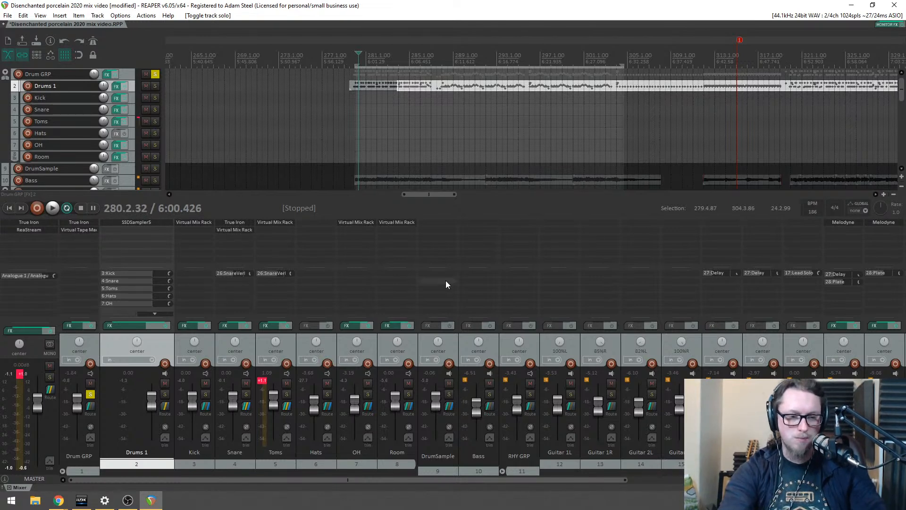
key(space)
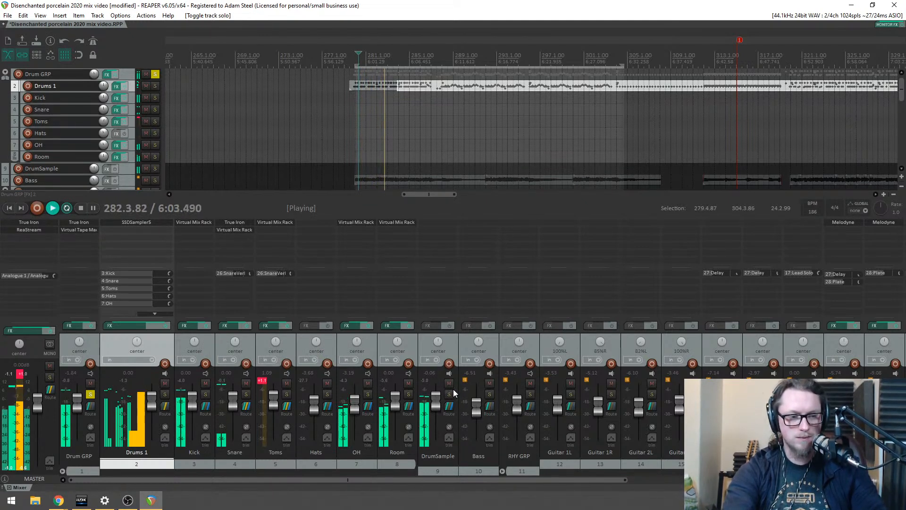
click(2, 363)
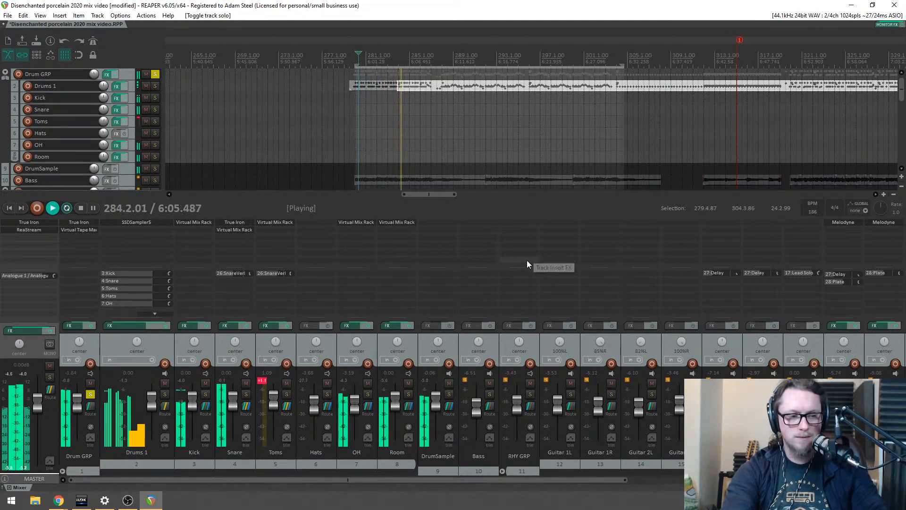
key(space)
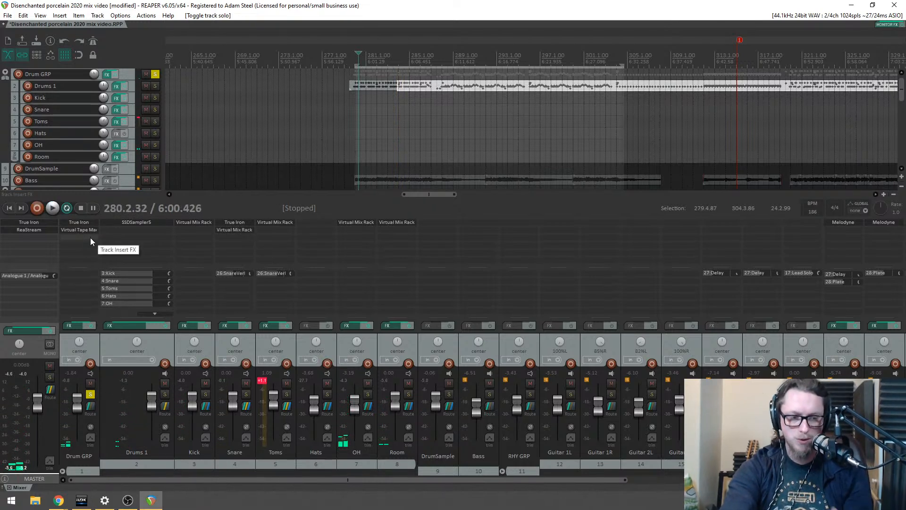
click(90, 396)
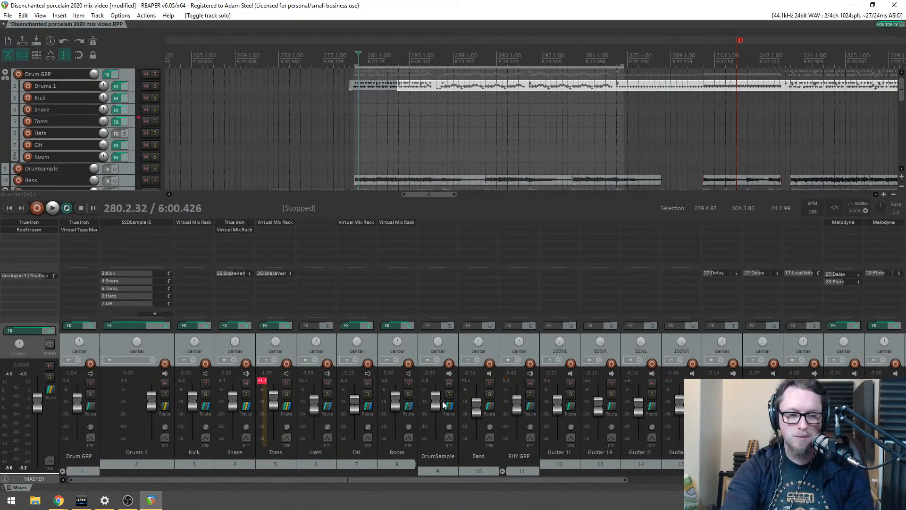
Step: Solo the Bass track and play the passage to hear the unprocessed bass
click(491, 394)
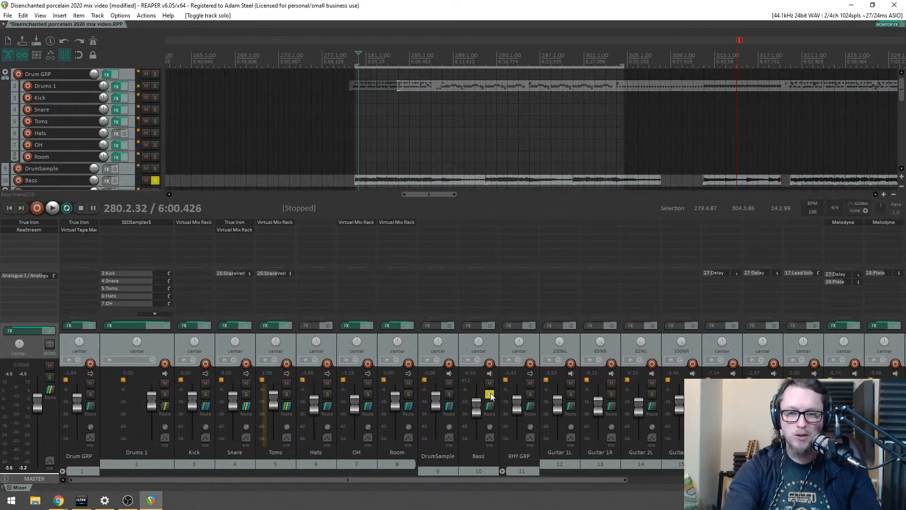
key(space)
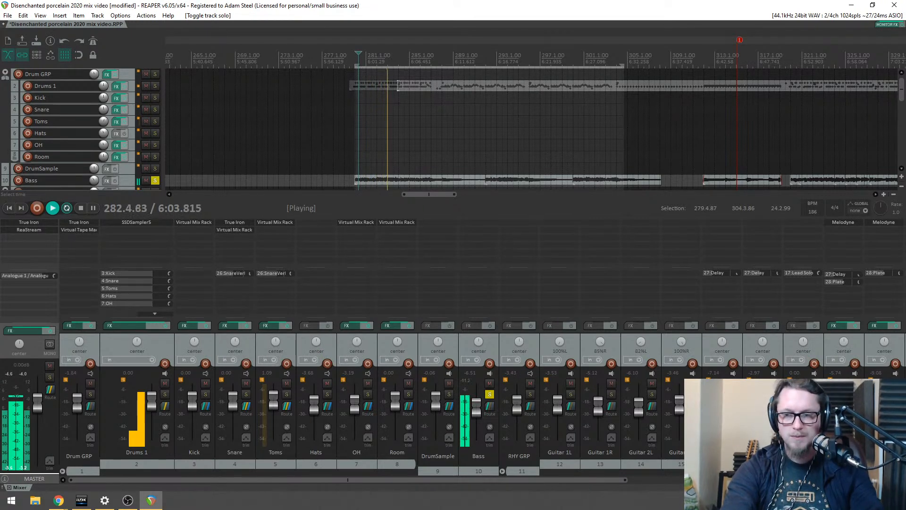
key(space)
Step: Add the VST version of Parallax (Neural DSP) to the Bass track and position its plugin window
double_click(478, 228)
text(par)
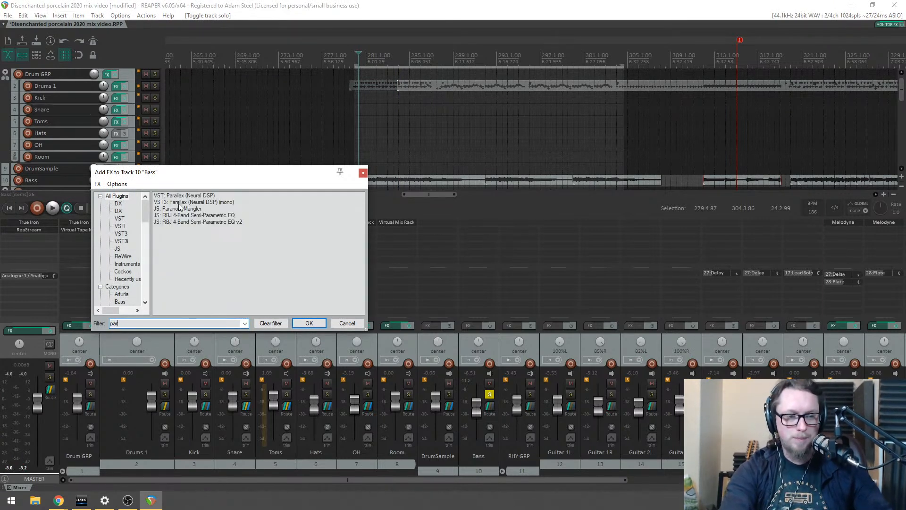
click(179, 203)
click(173, 196)
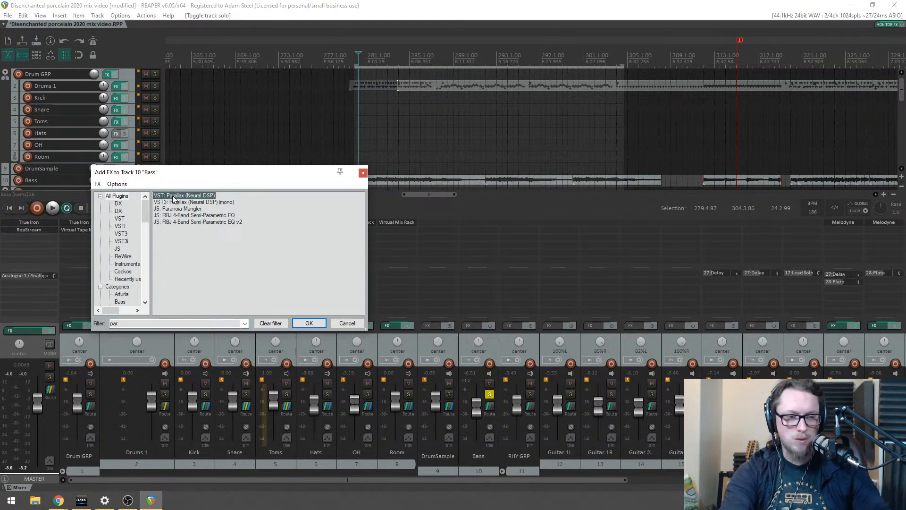
key(Return)
drag(264, 45, 411, 93)
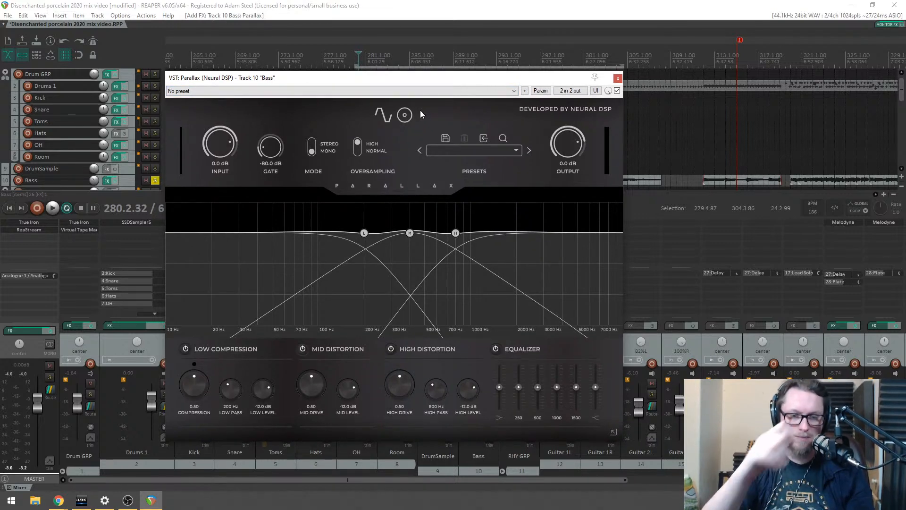
drag(416, 78, 466, 95)
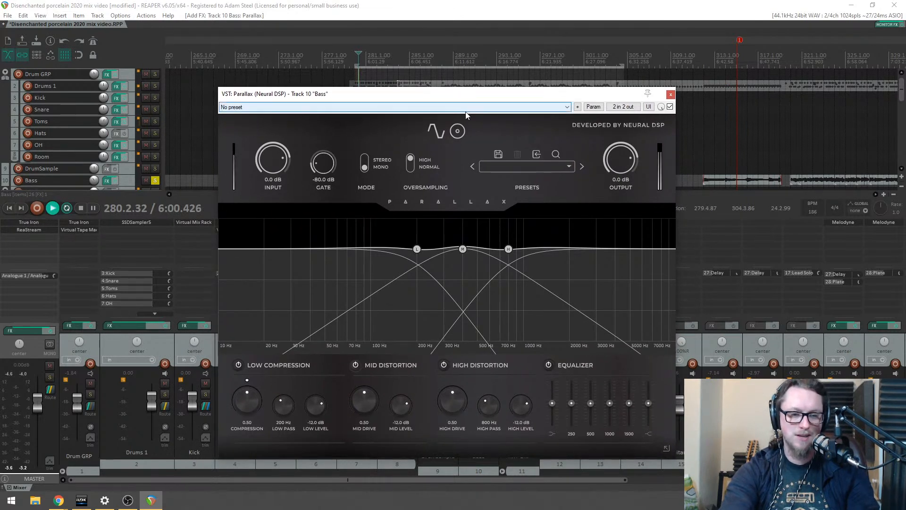
Step: Play the bass through Parallax and lower the plugin's input level to -1.9 dB
key(space)
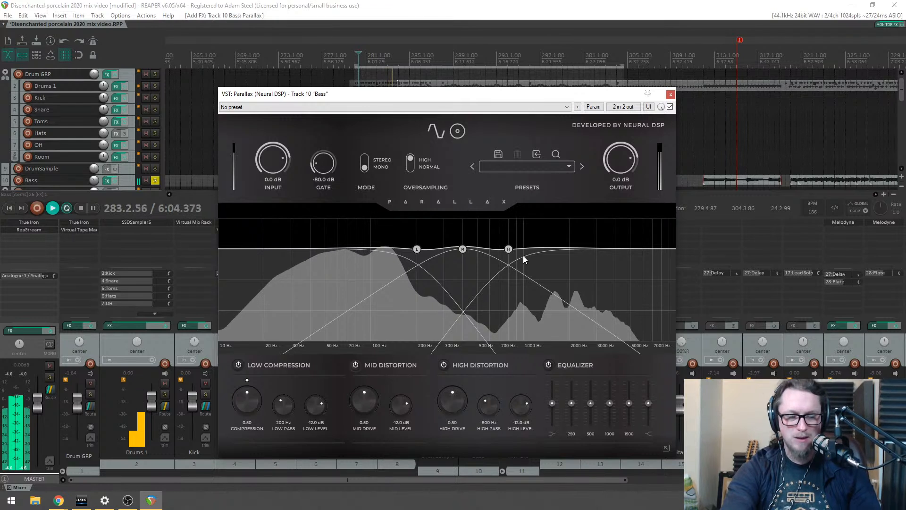
mouse_move(271, 163)
mouse_down()
mouse_move(268, 174)
mouse_move(275, 159)
mouse_up()
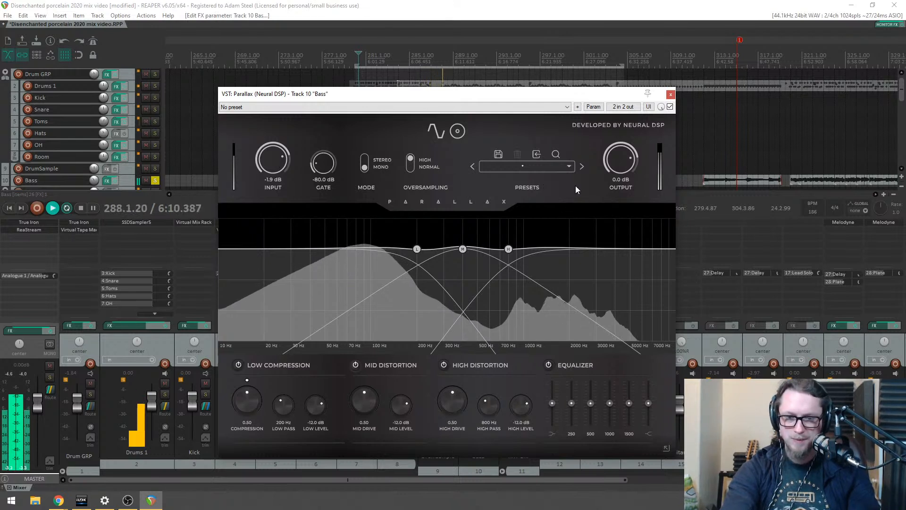
key(space)
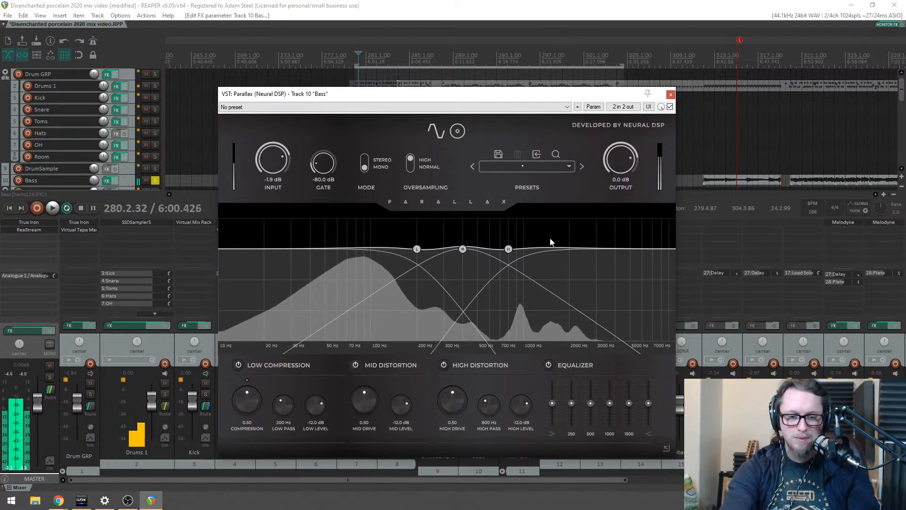
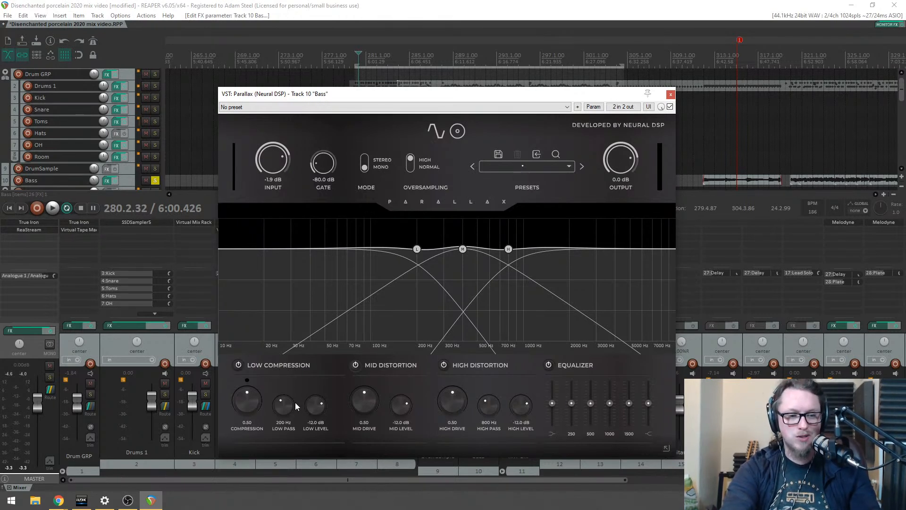
Step: Disable Parallax's mid and high distortion sections and play the low compression band alone
click(355, 365)
click(443, 365)
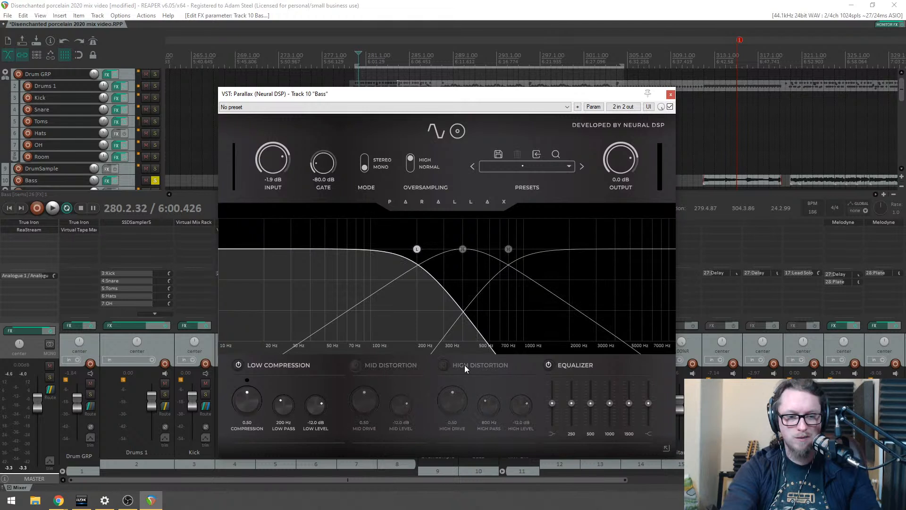
key(space)
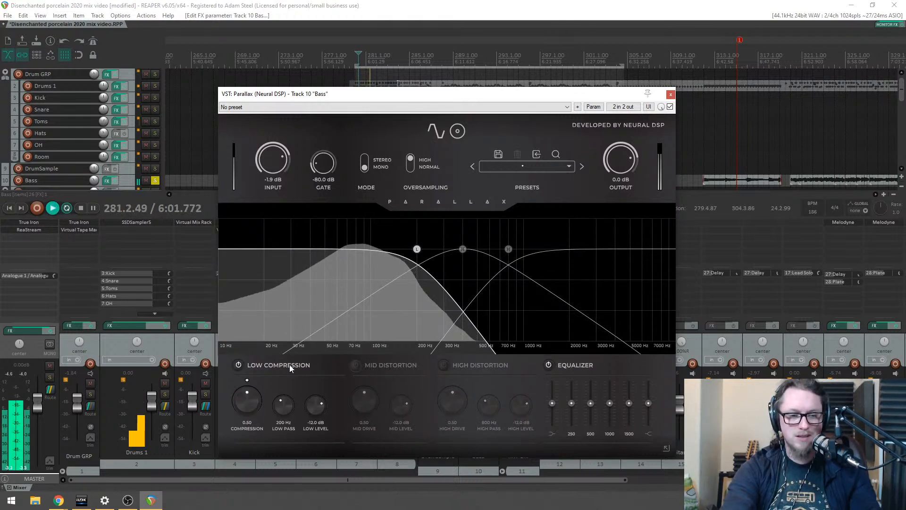
Step: Isolate the mid distortion band by disabling low compression, and set the mid drive to 0.26 during playback
click(239, 365)
key(space)
click(384, 363)
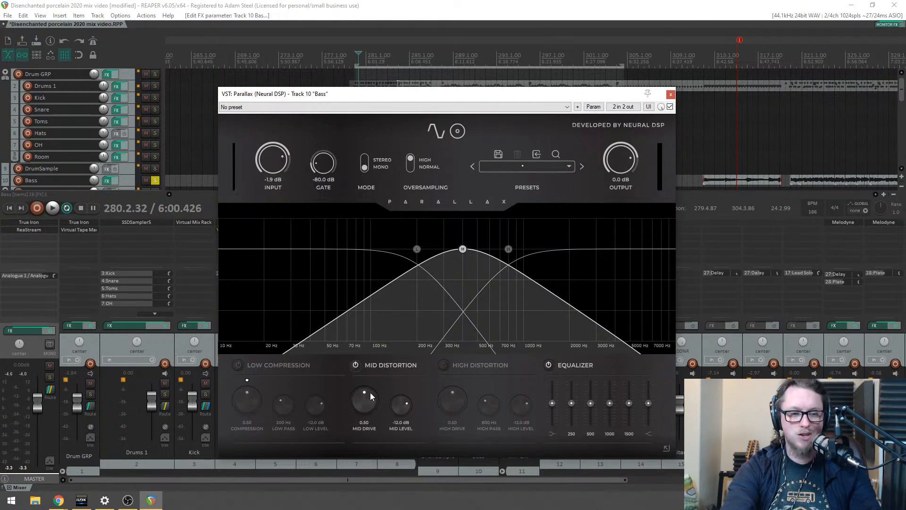
key(space)
drag(368, 397, 361, 425)
Step: Isolate the high distortion band in place of the mid band and set its high drive to 0.26
click(444, 364)
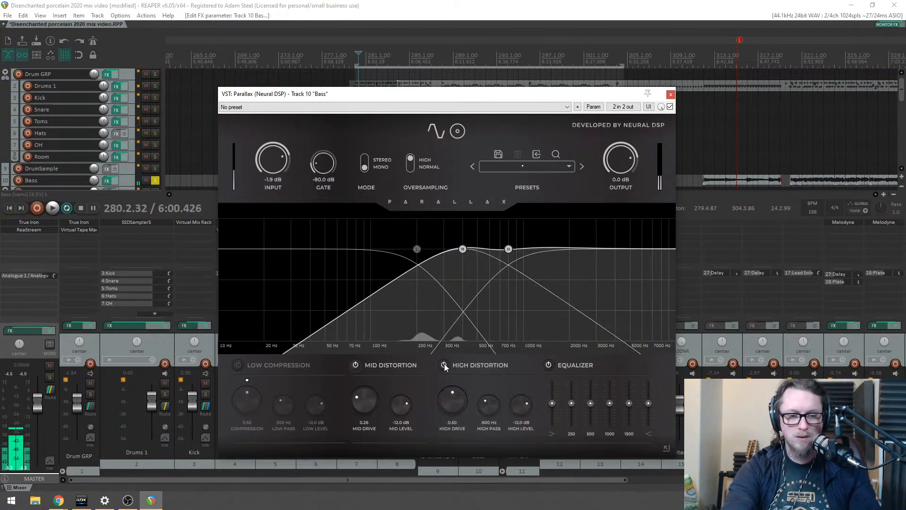
click(356, 365)
drag(455, 403, 452, 426)
Step: Re-enable mid distortion and low compression, setting mid drive to about 0.29 and the high pass to about 998 Hz
click(355, 364)
mouse_move(366, 409)
mouse_down()
mouse_move(374, 387)
mouse_move(374, 427)
mouse_move(371, 399)
mouse_up()
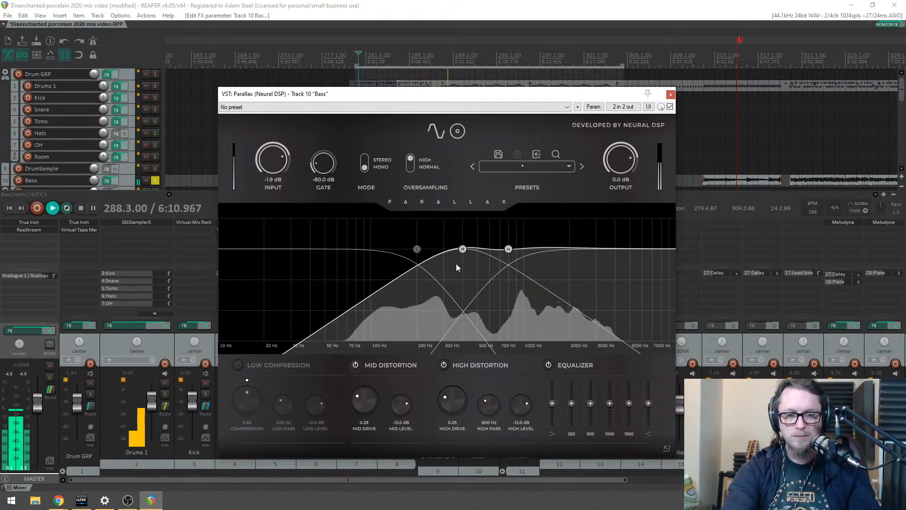
drag(490, 401, 449, 421)
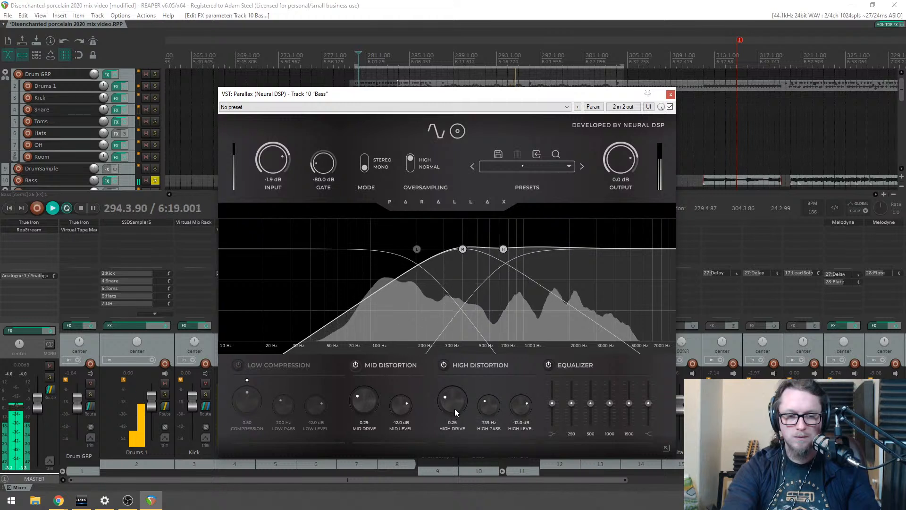
click(238, 364)
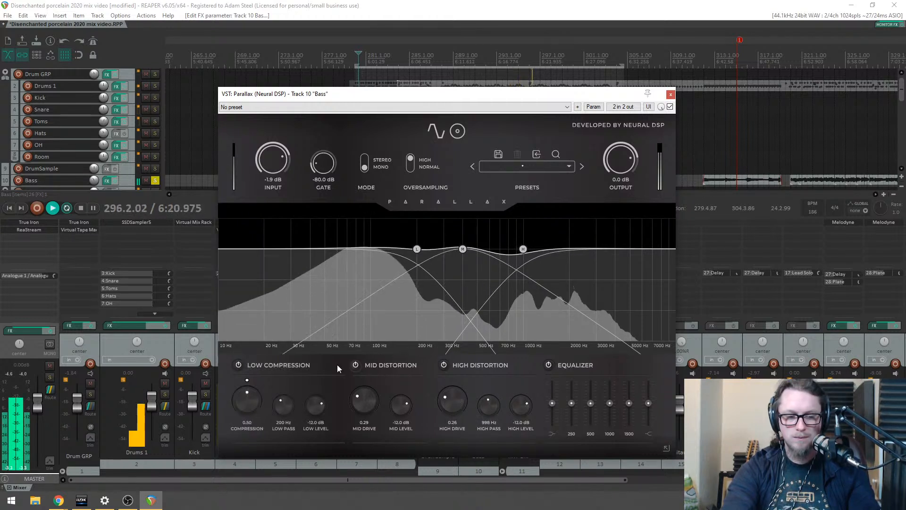
key(space)
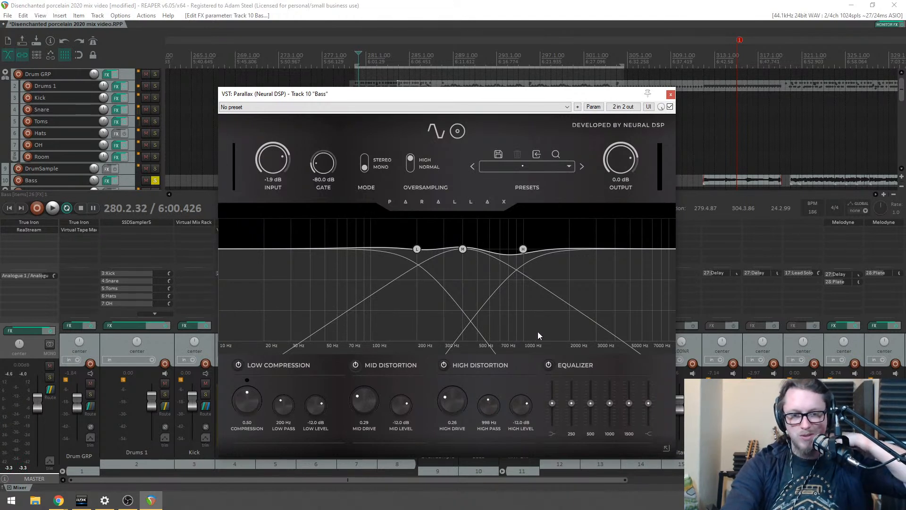
Step: Load the user preset Steel MetalBass in Parallax and play the bass through it
click(518, 169)
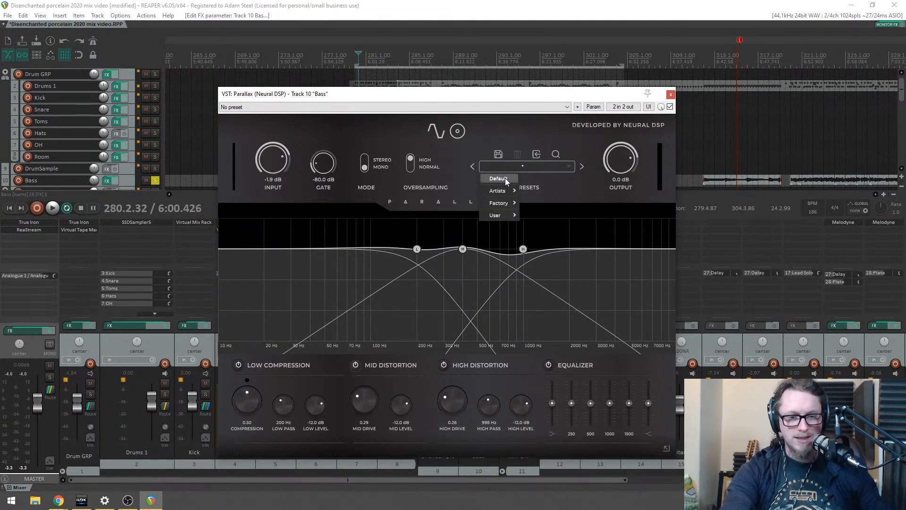
mouse_move(487, 219)
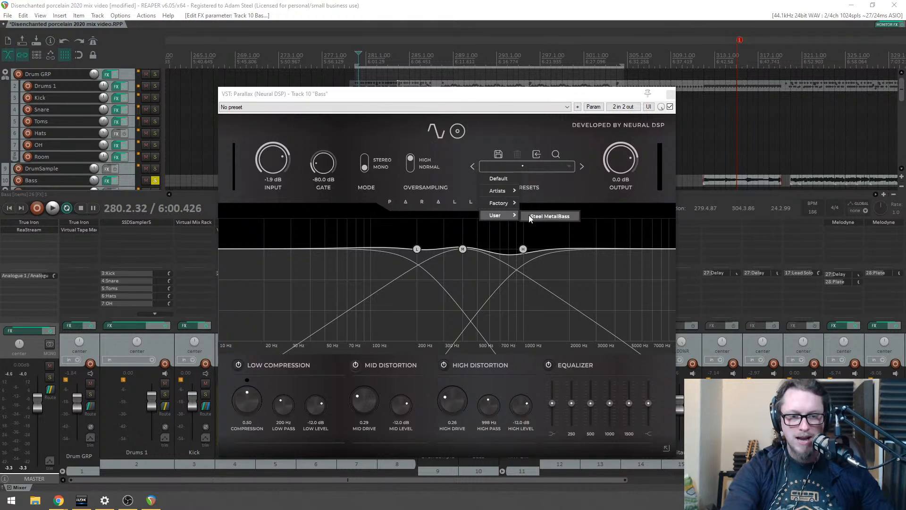
click(549, 216)
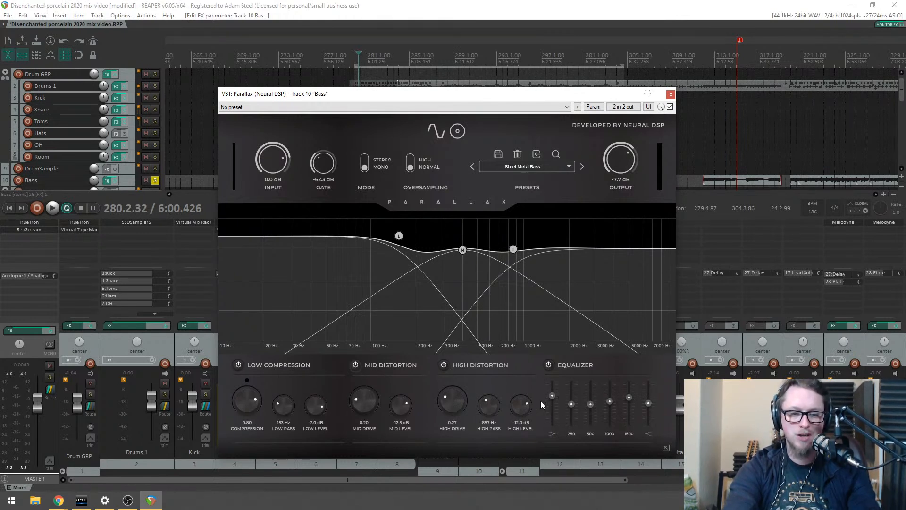
key(space)
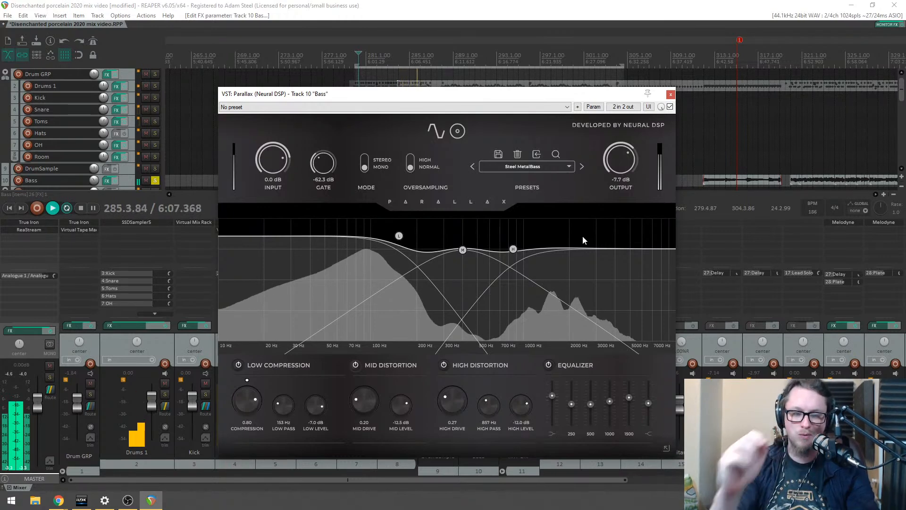
Step: Close the Parallax plugin window on the Bass track and stop playback
click(671, 94)
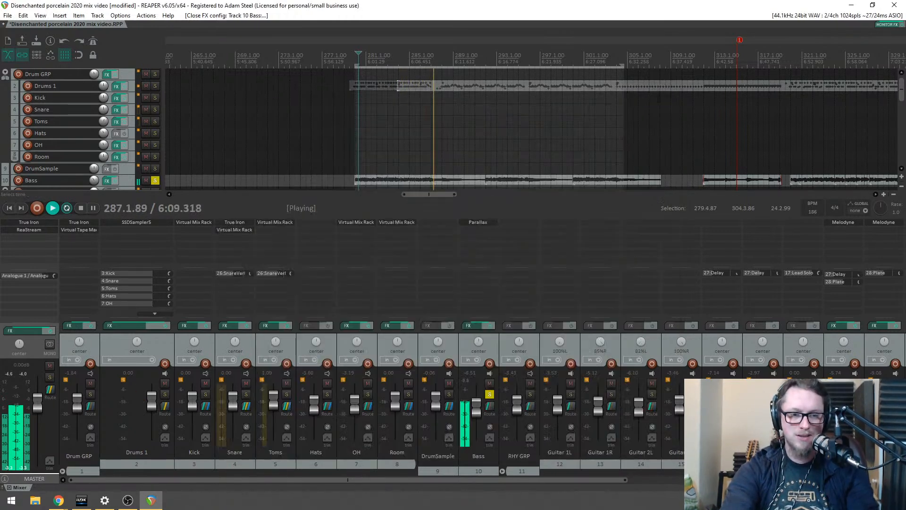
click(481, 222)
click(414, 159)
key(Escape)
key(space)
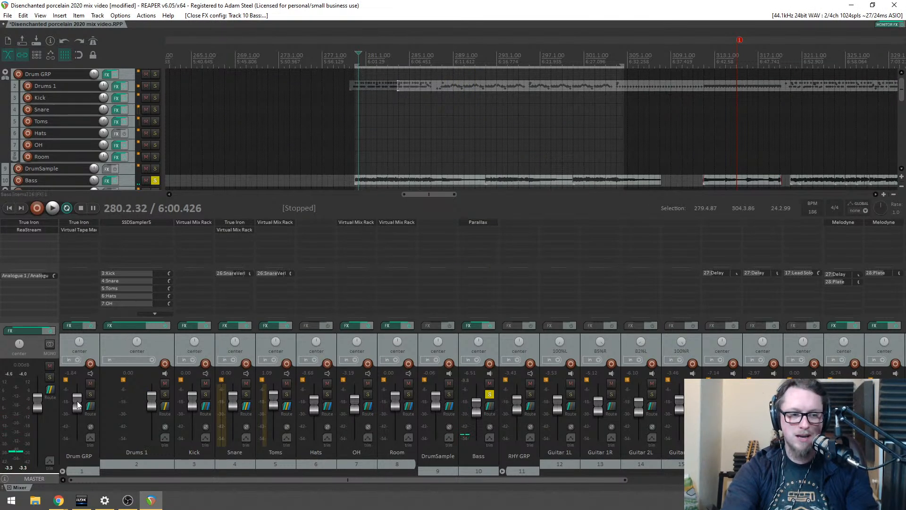
Step: Solo the Drum GRP alongside the bass, play them together and save the project
click(89, 393)
key(space)
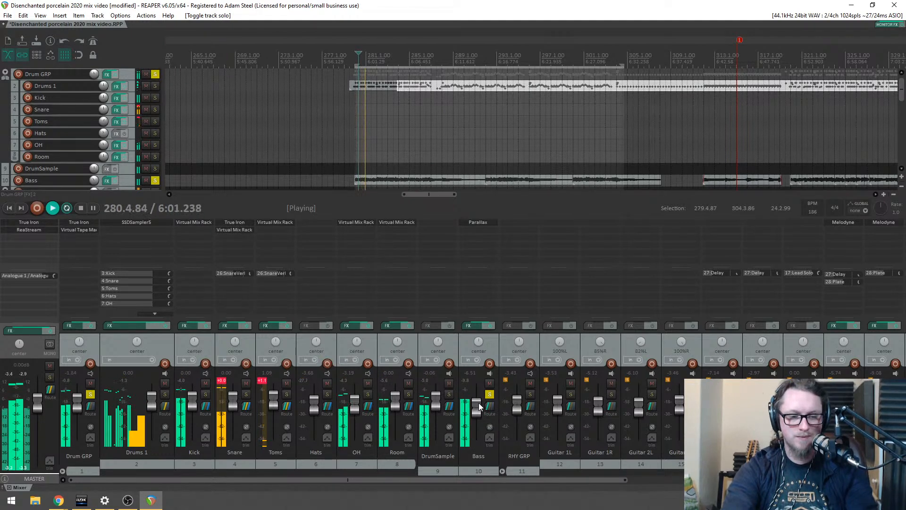
mouse_move(475, 407)
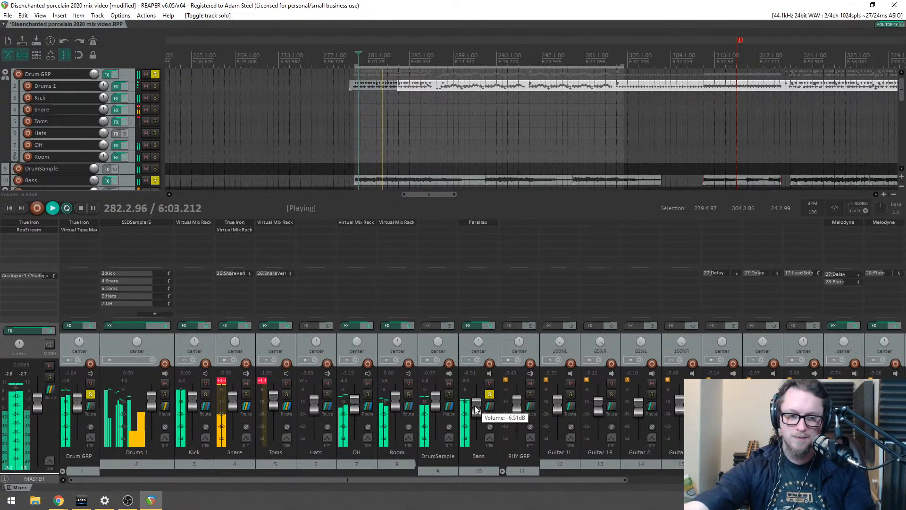
drag(466, 480, 421, 480)
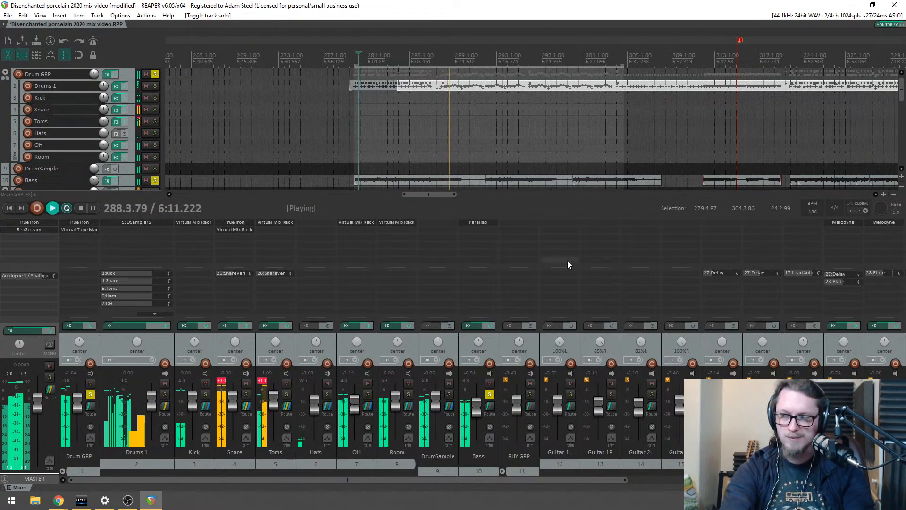
key(ctrl+s)
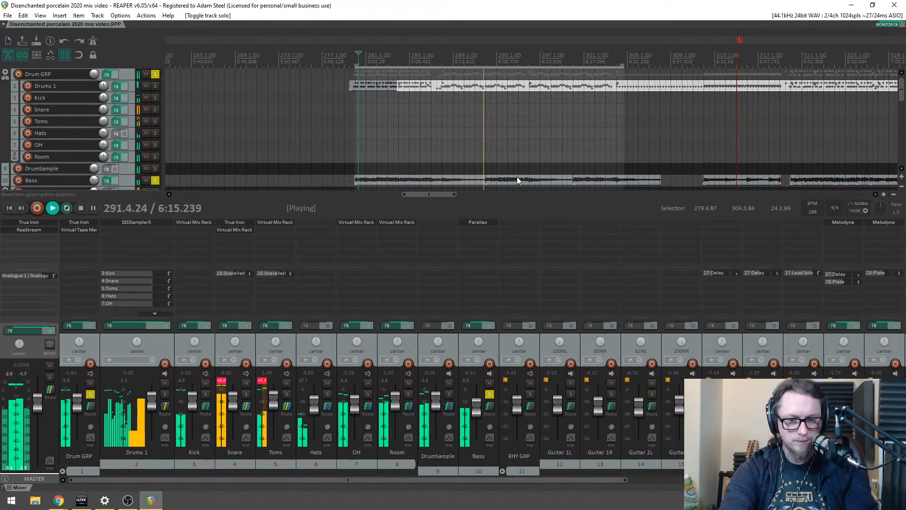
Step: Show Parallax's cabinet section and set the Dynamic 57 microphone's position to 0.35 during playback
click(475, 223)
key(space)
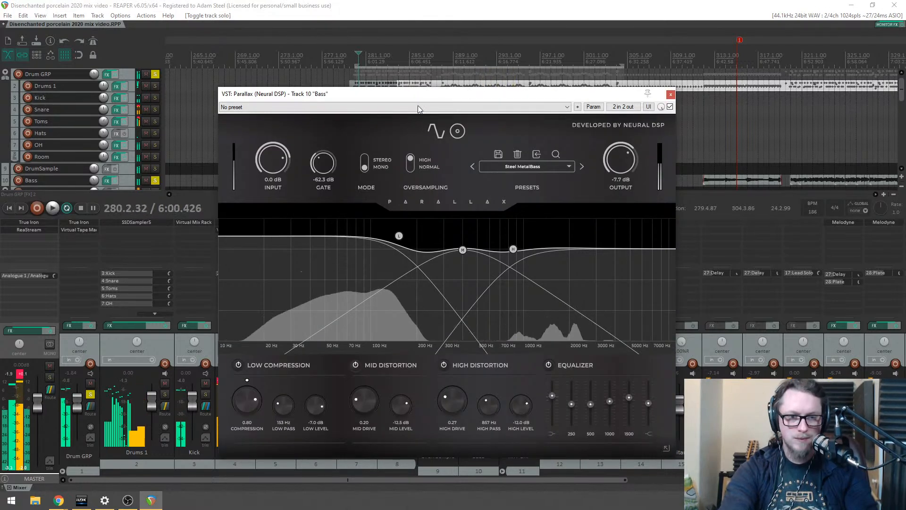
drag(420, 99, 362, 94)
click(400, 126)
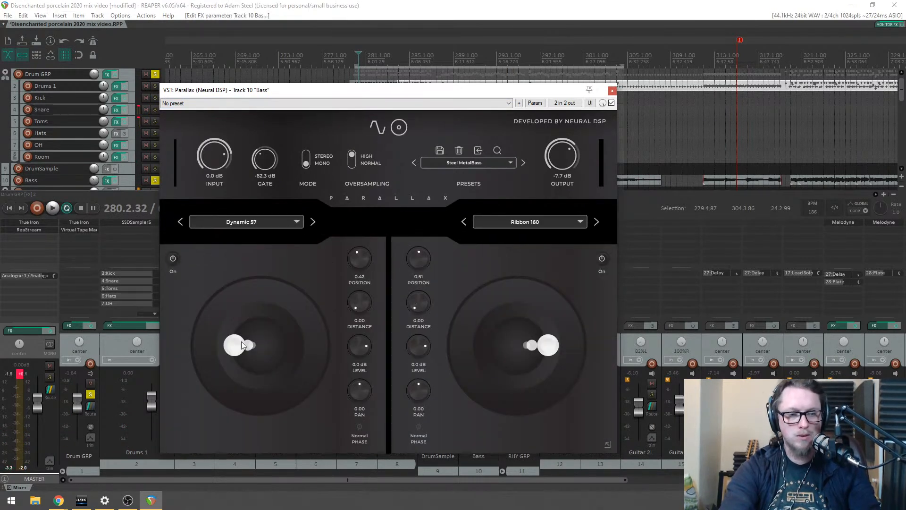
key(space)
drag(245, 342, 309, 273)
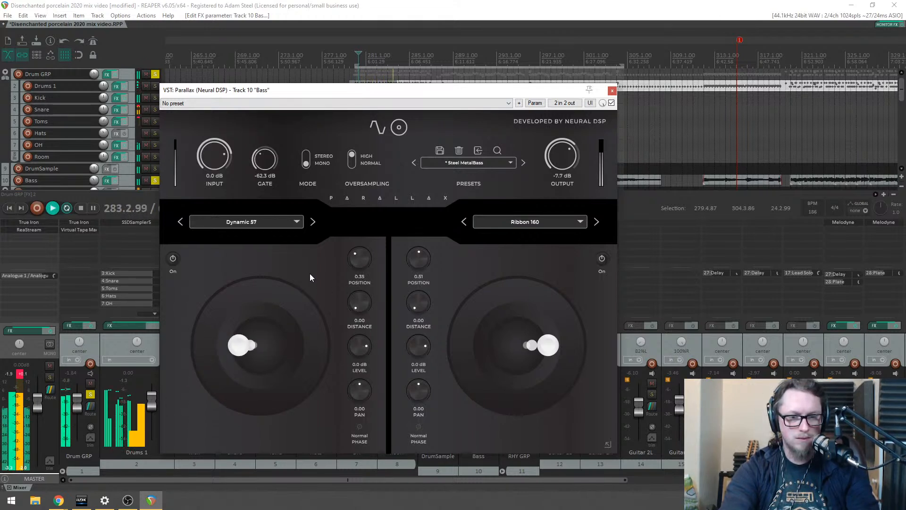
Step: Isolate the Ribbon 160 microphone by disabling the Dynamic 57, and set the ribbon's position to 0.22
click(171, 260)
click(602, 258)
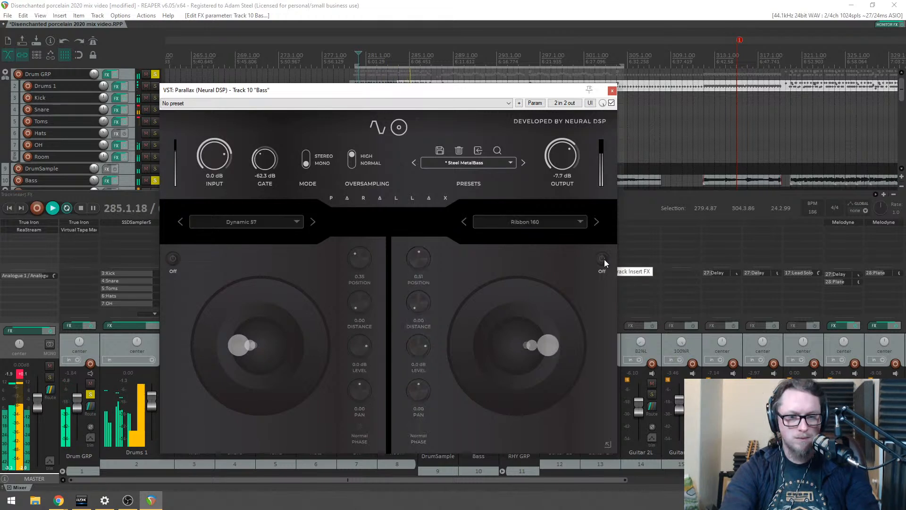
click(601, 258)
drag(543, 344, 496, 342)
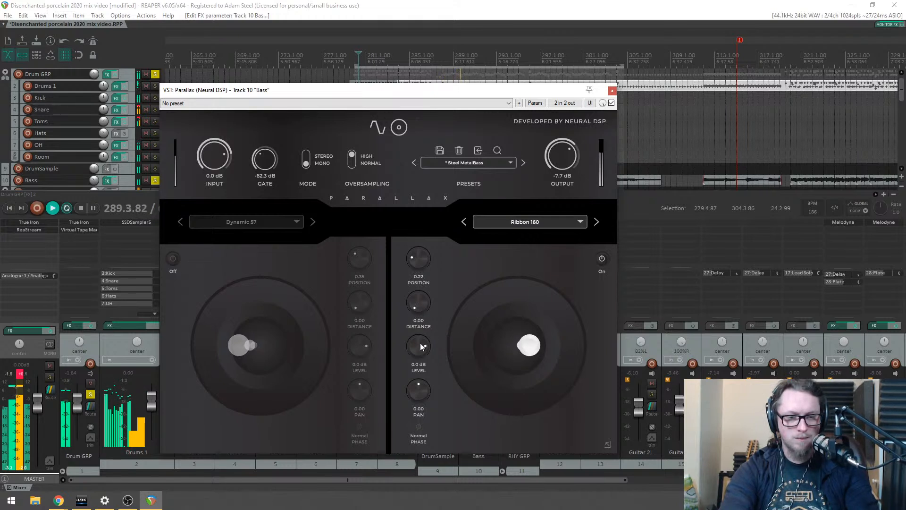
click(516, 223)
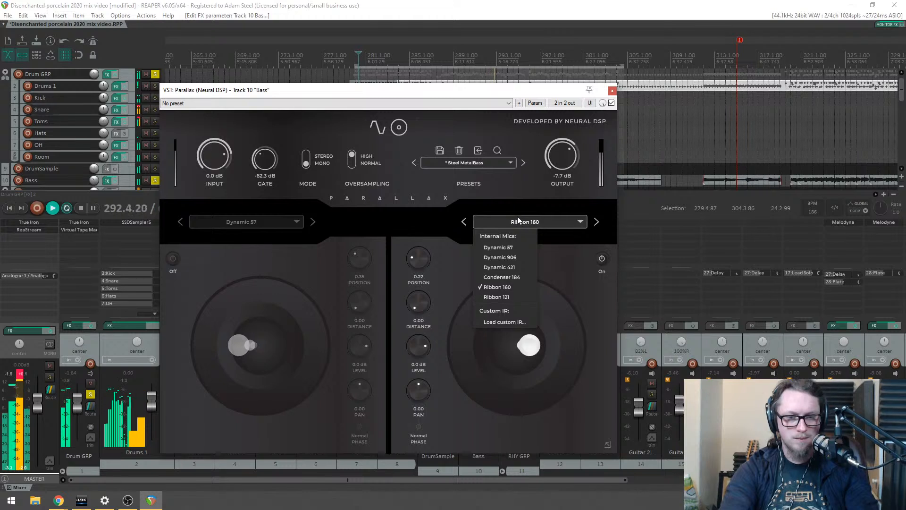
click(517, 221)
Step: Re-enable the first microphone, change it to Dynamic 421, and set its position to 0.21 and distance to 0.03
click(174, 259)
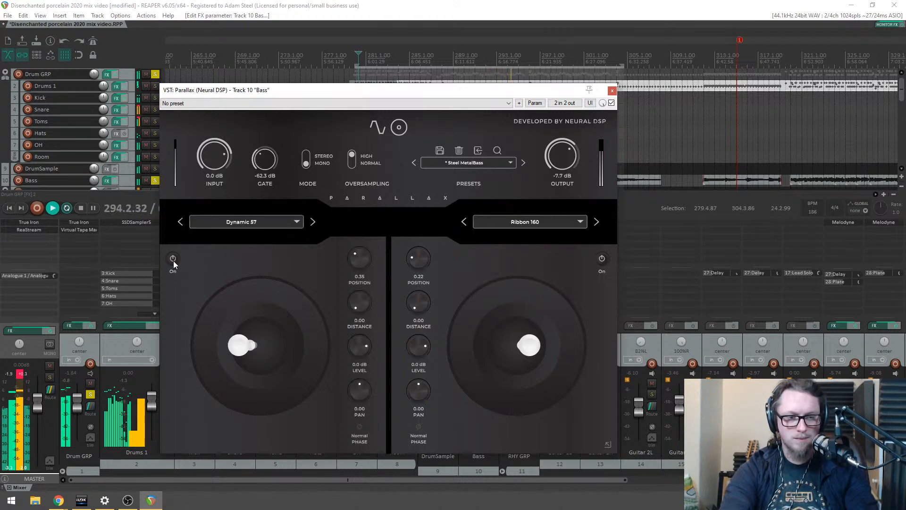
click(228, 222)
click(215, 268)
drag(246, 341, 253, 350)
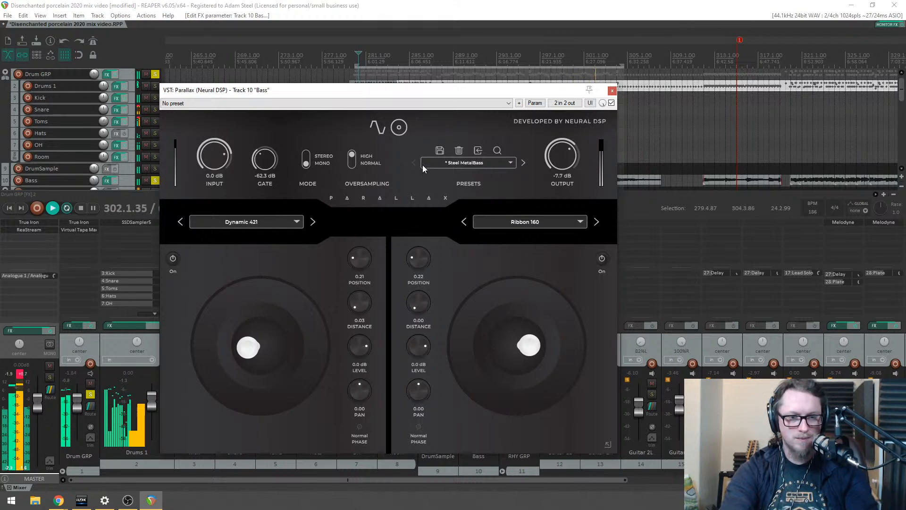
Step: Raise Parallax's mid level to -9.4 dB during playback, and stop the transport
click(379, 128)
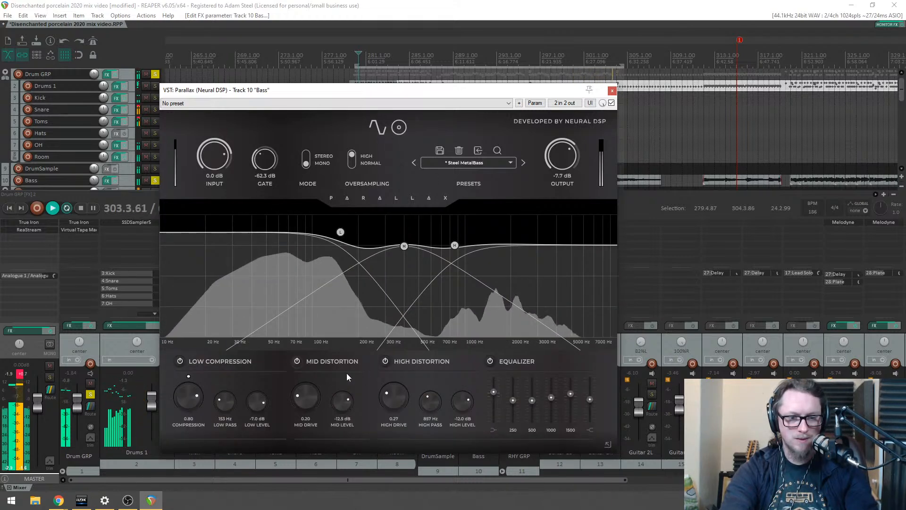
drag(336, 405, 338, 402)
key(space)
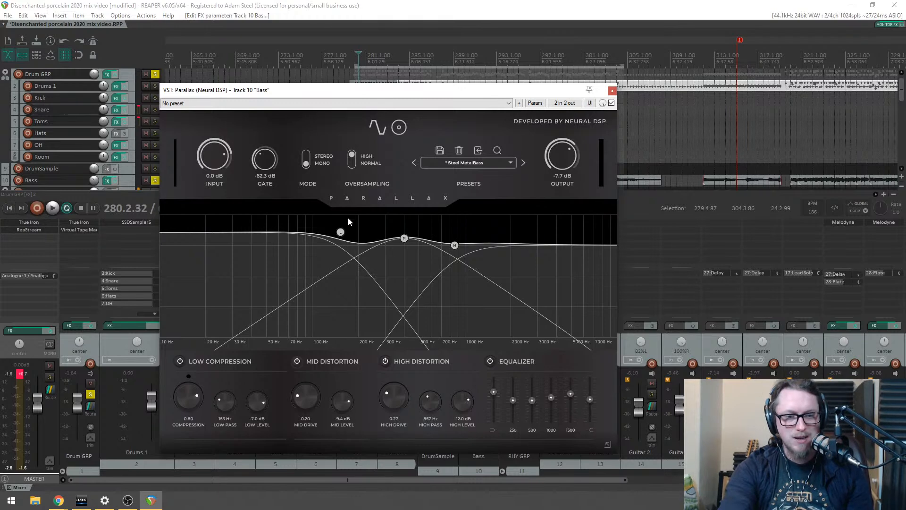
Step: Check the cabinet microphones, close Parallax and lower the Bass track's volume to -7.56 dB
click(399, 129)
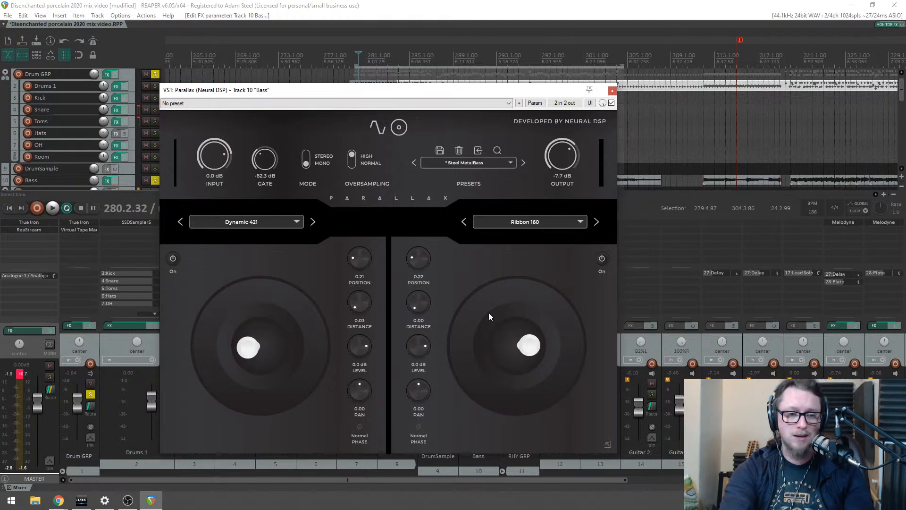
click(612, 90)
drag(478, 403, 476, 412)
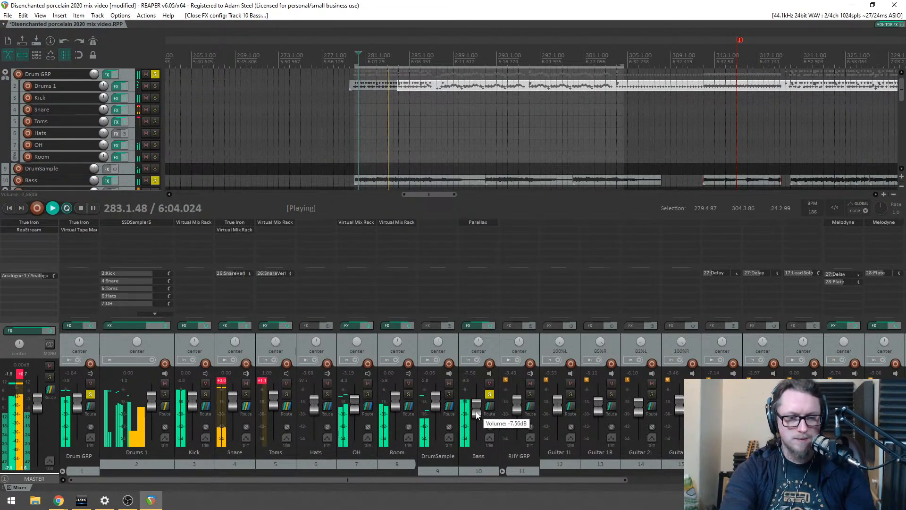
Step: Raise the low level in the Bass track's Parallax to -5.1 dB, close the plugin and stop playback
click(476, 222)
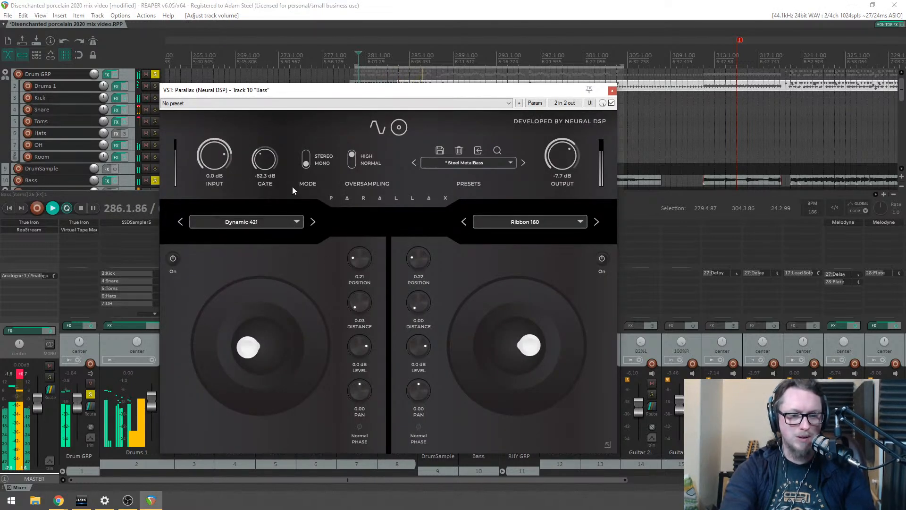
click(331, 198)
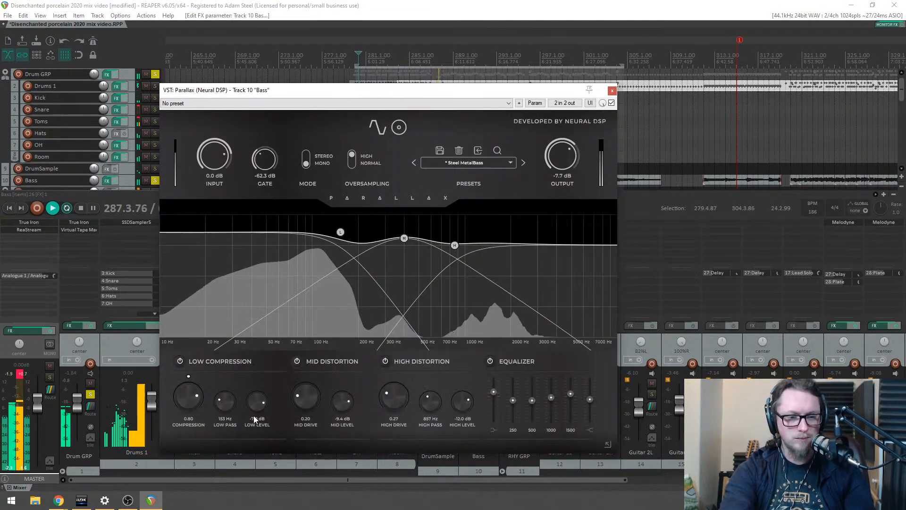
drag(254, 405, 256, 401)
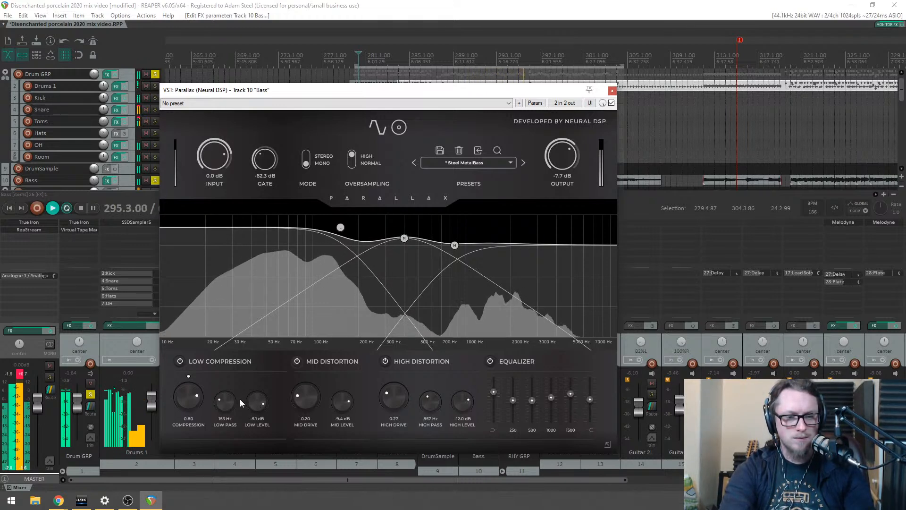
click(612, 91)
key(space)
Step: Solo the RHY GRP and place the edit cursor at 287.4.22, where the extra rhythm guitars enter
click(530, 394)
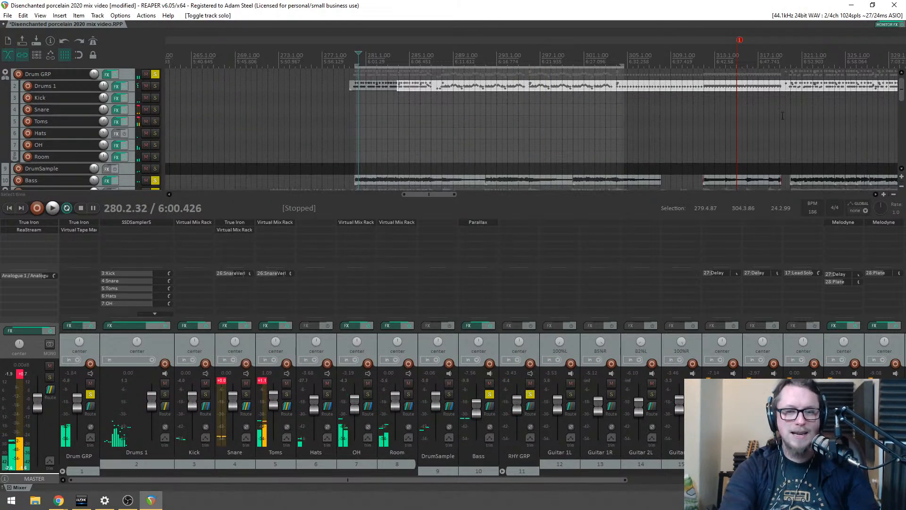
drag(901, 89, 900, 112)
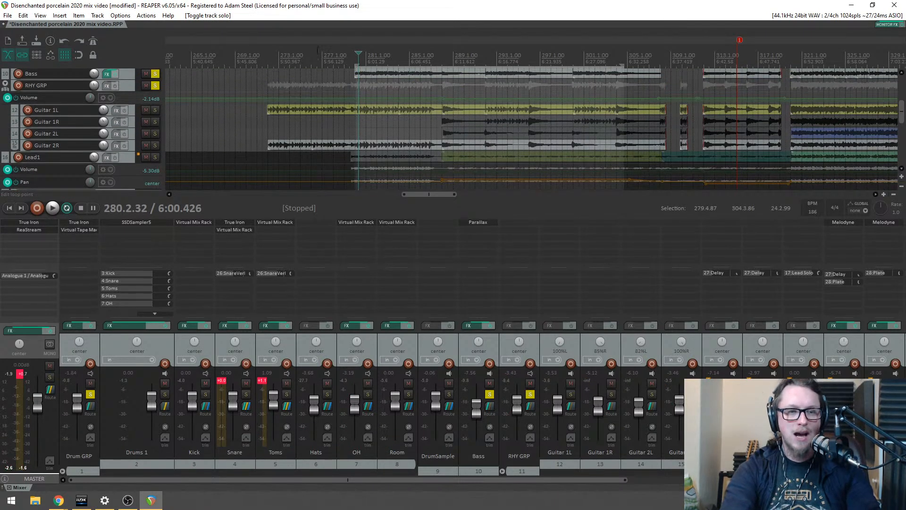
drag(445, 56, 438, 48)
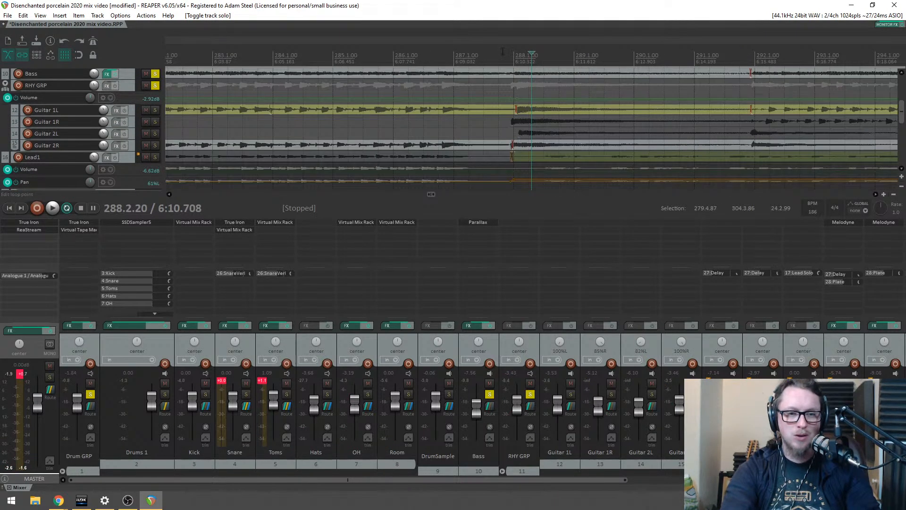
drag(503, 51, 543, 80)
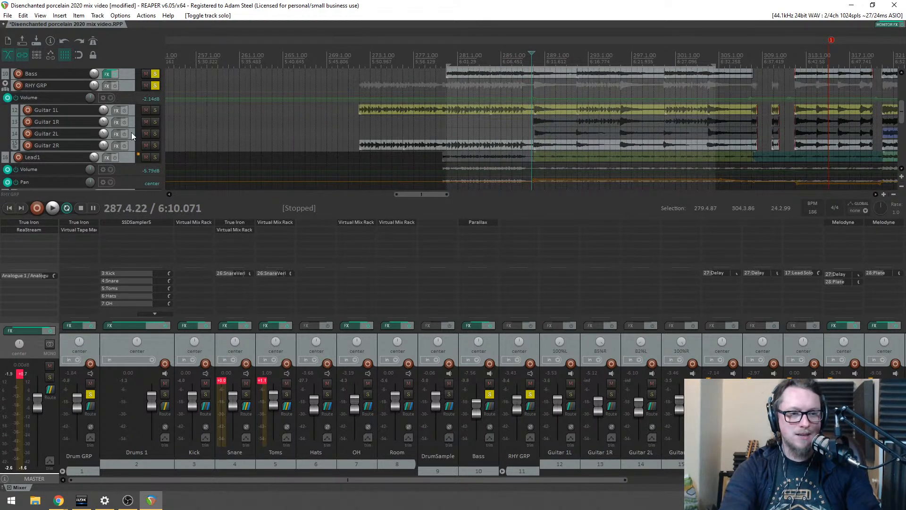
scroll(584, 134, down, 4)
scroll(585, 132, down, 2)
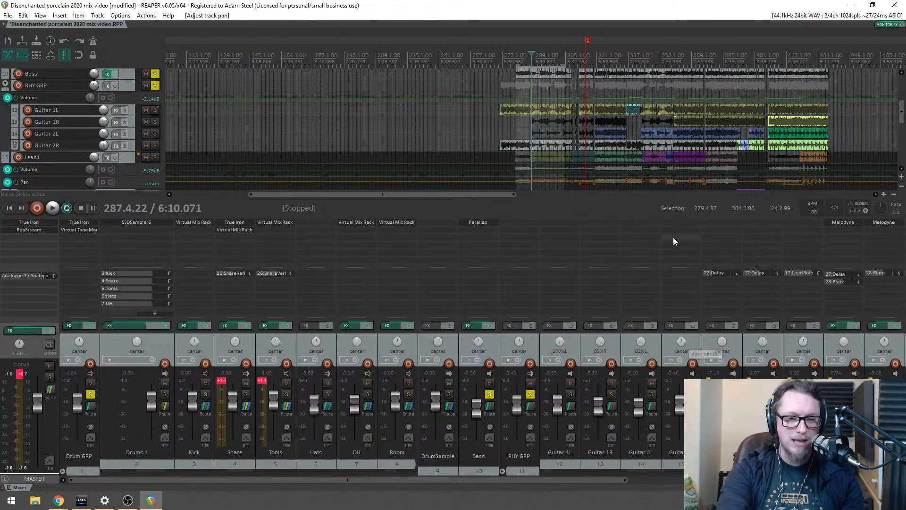
Step: Add the VST Archetype Nolly (Neural DSP) to the Guitar 2R track
double_click(678, 225)
text(arch)
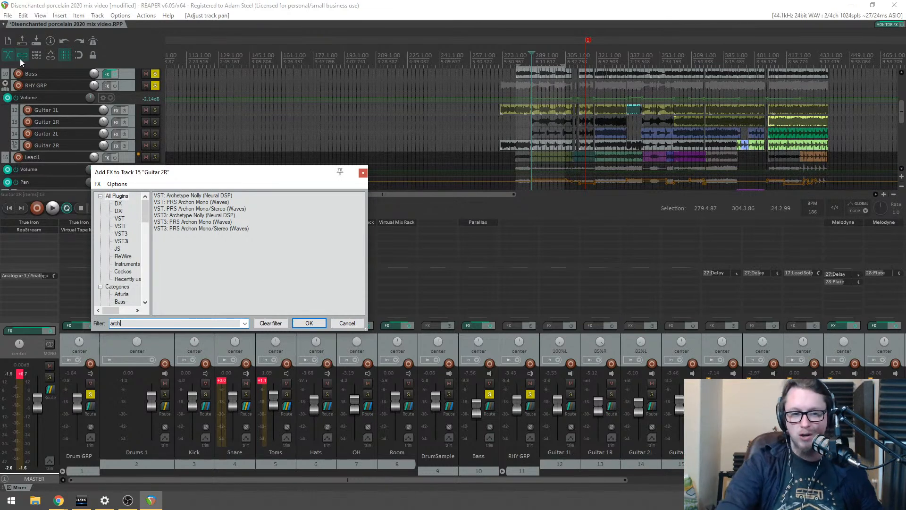
click(177, 196)
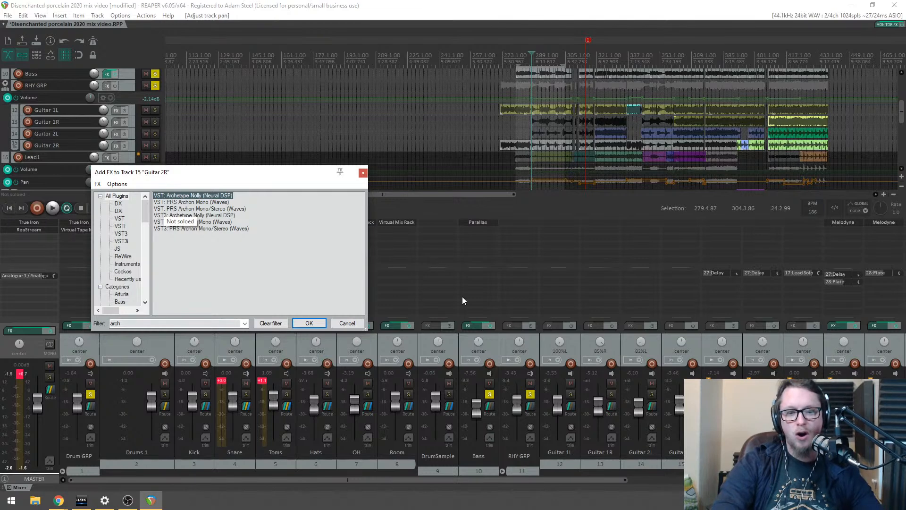
key(Return)
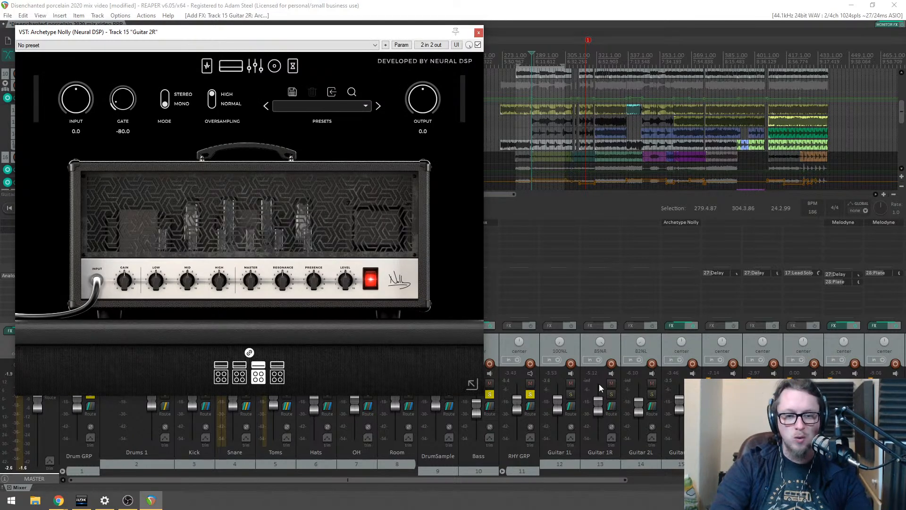
Step: Solo Guitar 2R, unsolo the RHY GRP and Bass, and reposition the Archetype Nolly window
click(692, 394)
click(528, 394)
click(491, 395)
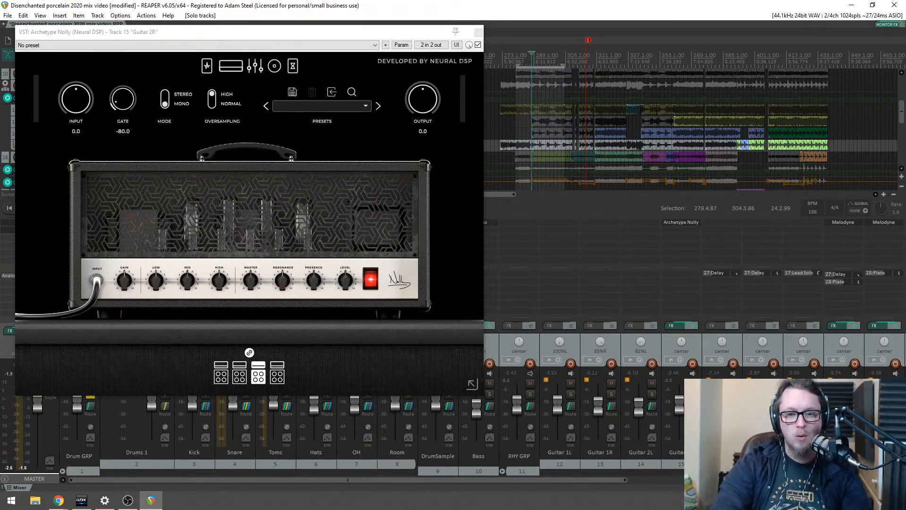
drag(251, 34, 343, 74)
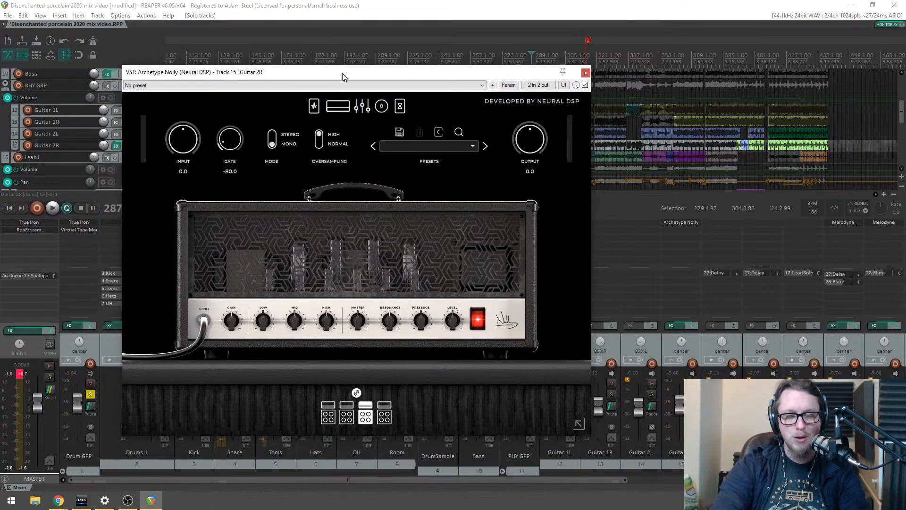
Step: Choose the first amp in Archetype Nolly, start playback and make Guitar 2R the only soloed track
click(329, 408)
key(space)
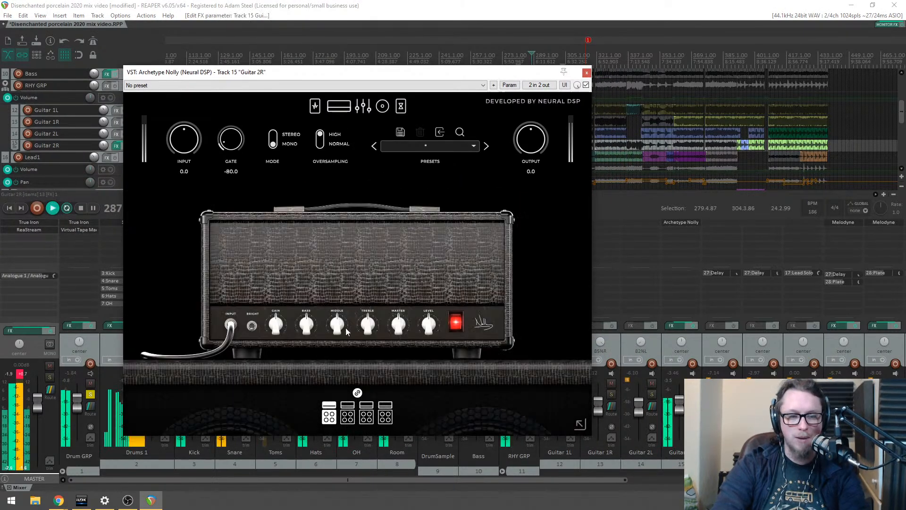
ctrl+click(692, 394)
click(692, 394)
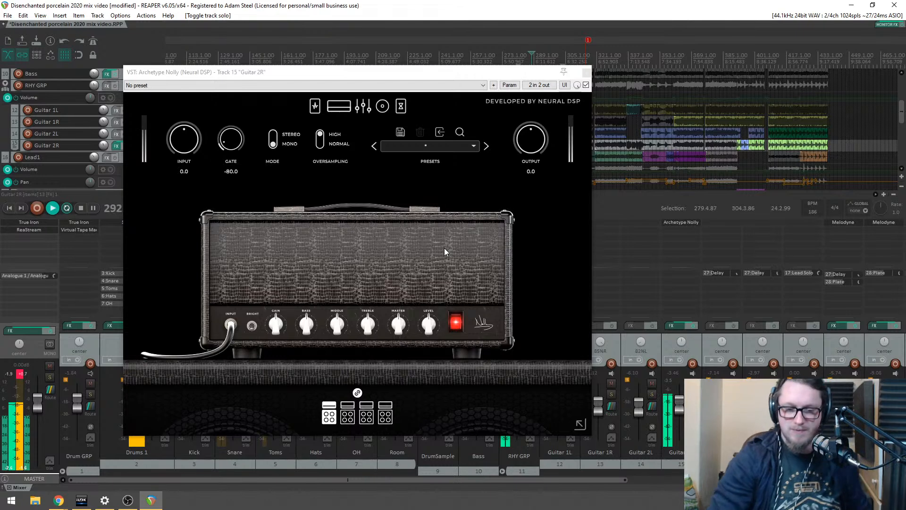
Step: Switch Archetype Nolly to the second amp and replay Guitar 2R through it
key(space)
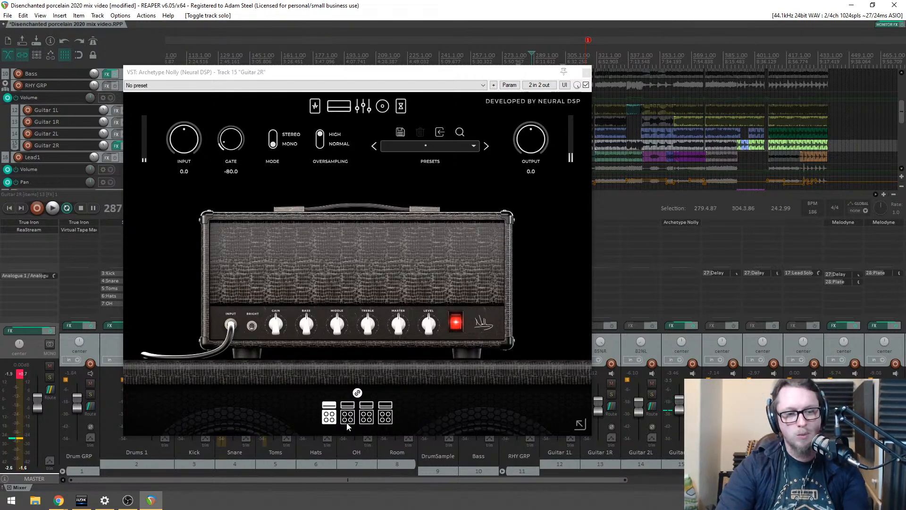
click(347, 423)
key(space)
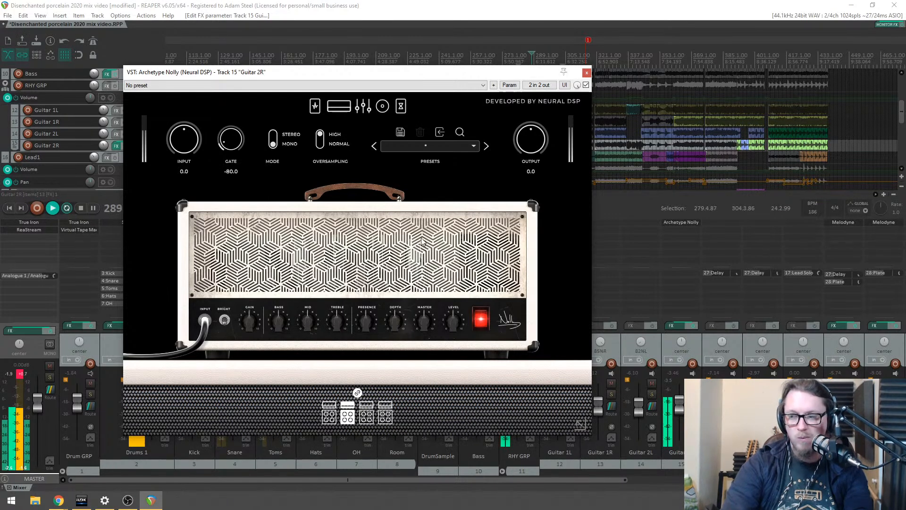
Step: Switch Archetype Nolly to the third amp and replay Guitar 2R through it
key(space)
click(367, 417)
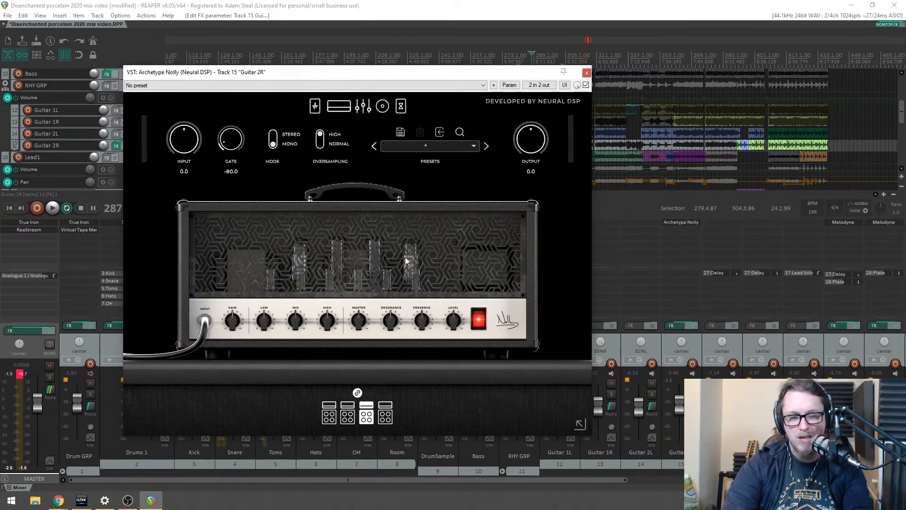
key(space)
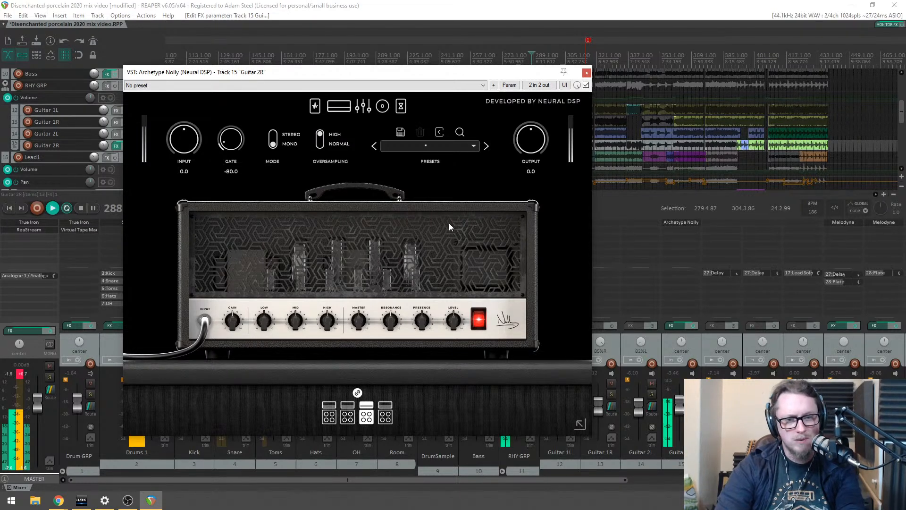
drag(387, 78, 412, 79)
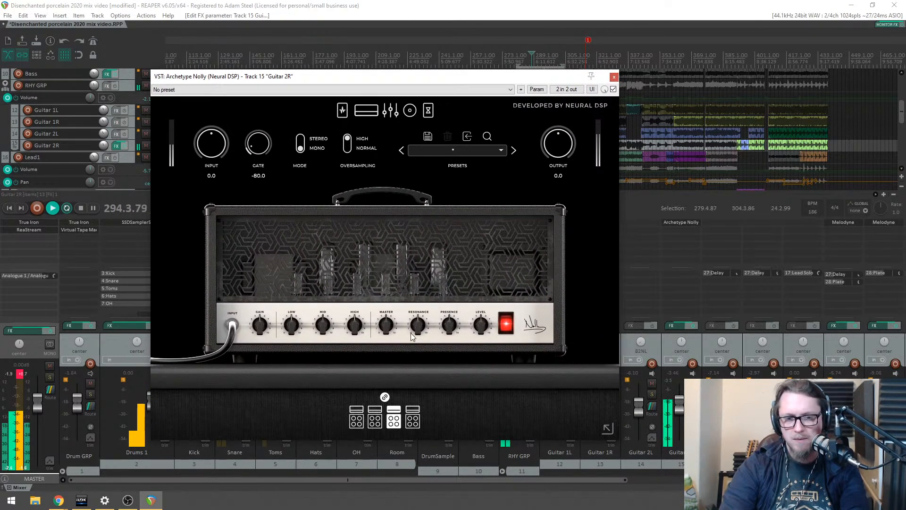
Step: Compare the fourth and second amps with the third, and return to the third amp
click(412, 422)
drag(349, 76, 395, 85)
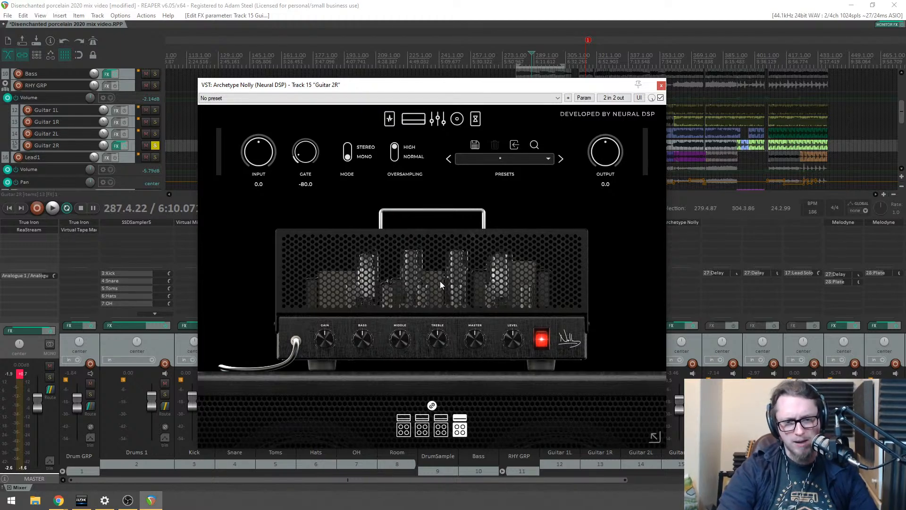
click(441, 428)
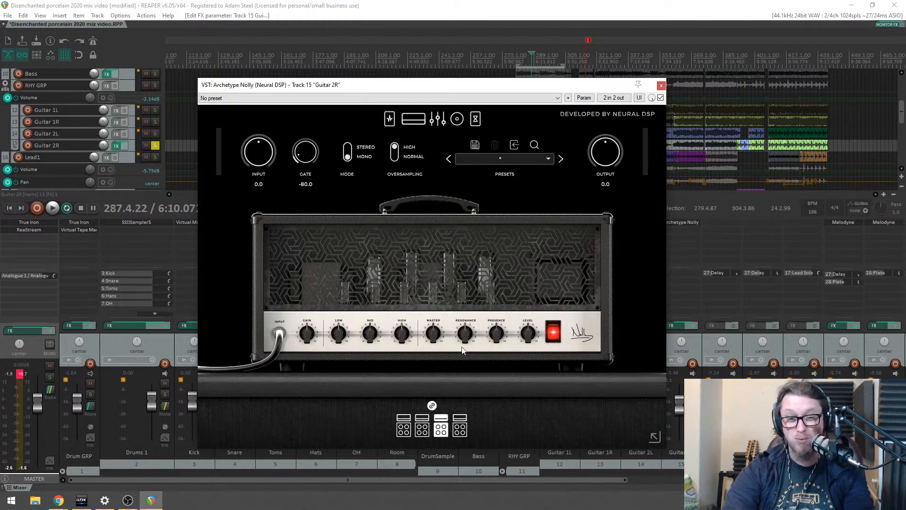
click(422, 430)
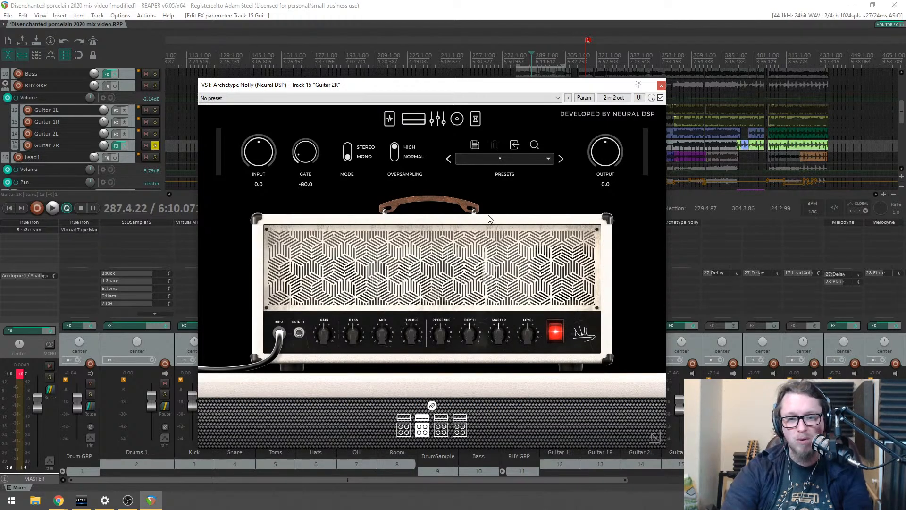
click(442, 433)
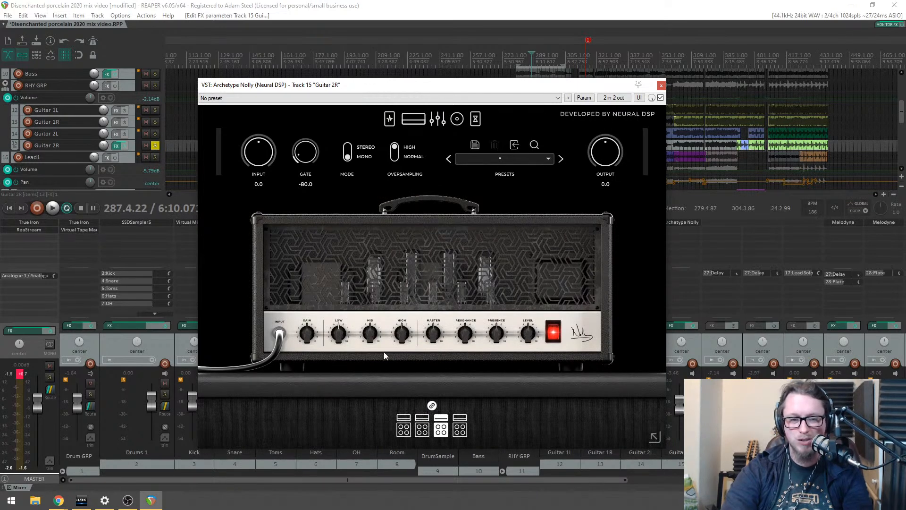
Step: Turn on the Overdrive -1 pedal with the Compressor bypassed, and play Guitar 2R through it
key(space)
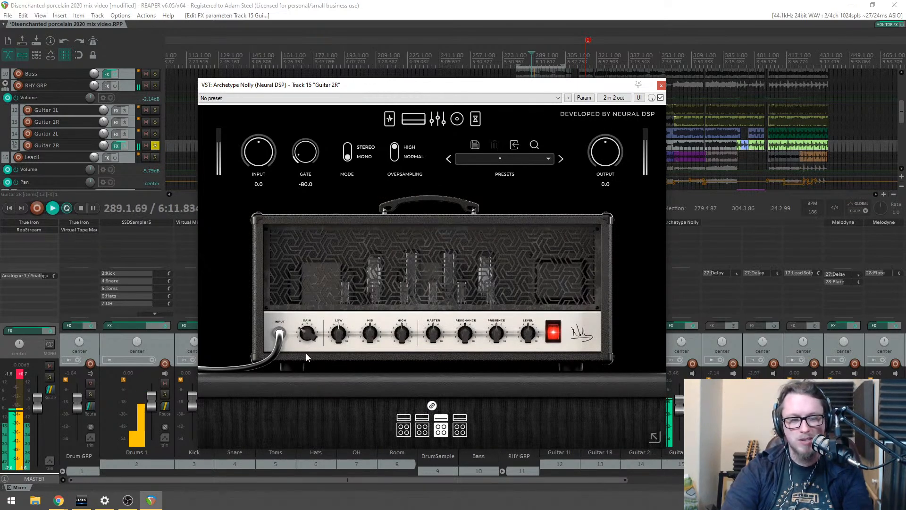
key(space)
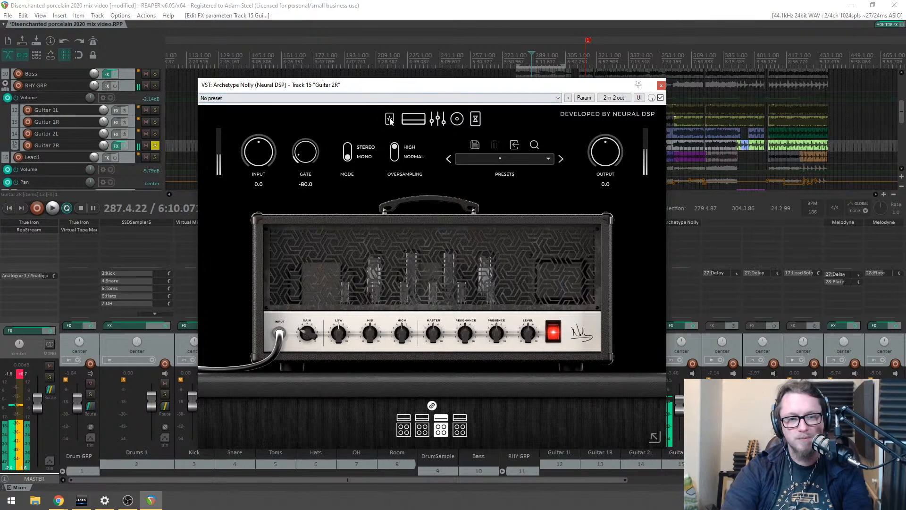
click(390, 120)
click(256, 340)
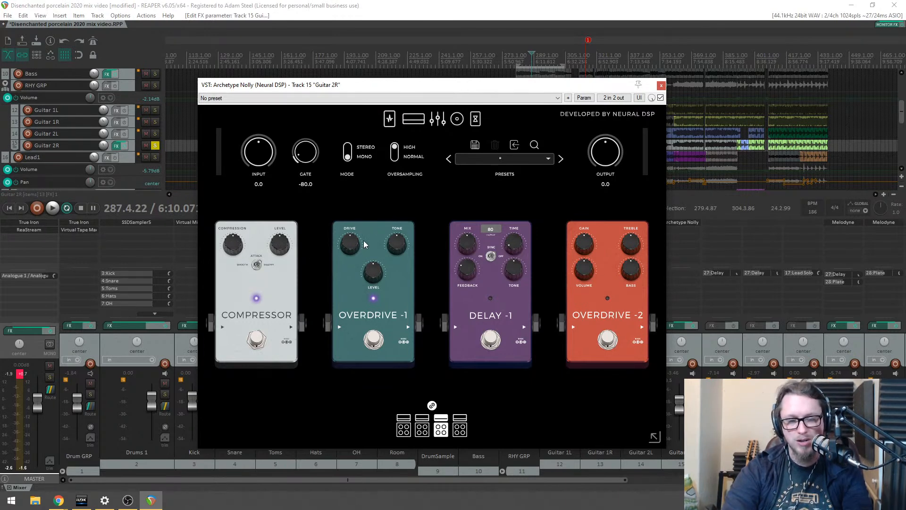
click(257, 340)
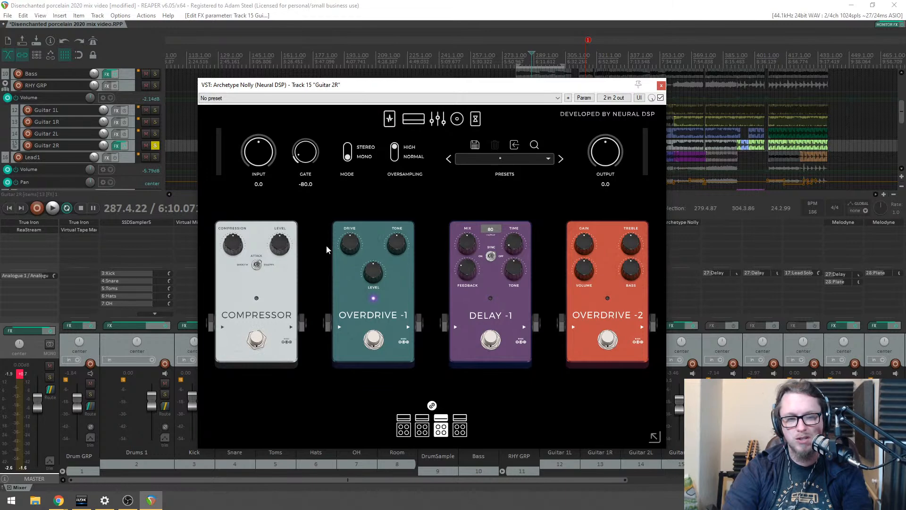
key(space)
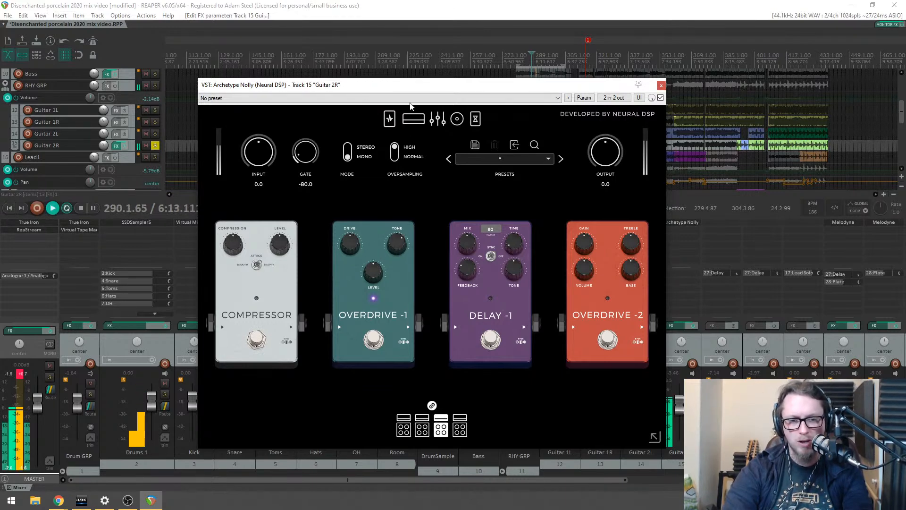
Step: Lower the mid, high, presence and master controls of the third amp slightly while Guitar 2R plays
click(413, 118)
drag(370, 334, 338, 351)
drag(400, 335, 401, 344)
drag(494, 339, 495, 345)
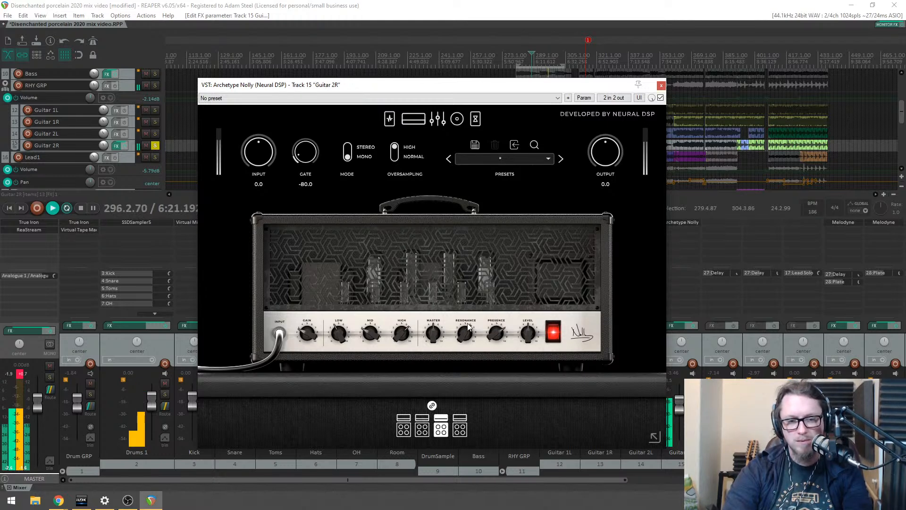
drag(435, 334, 435, 343)
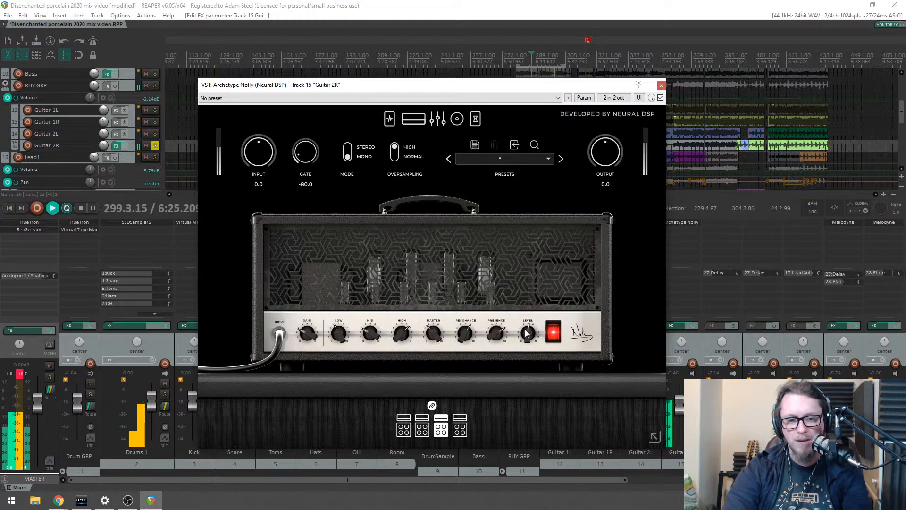
key(space)
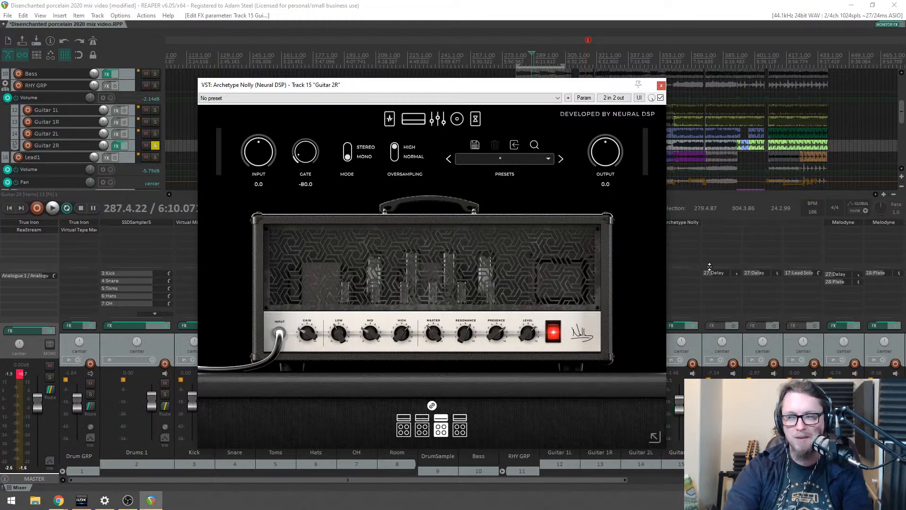
Step: Place the cabinet's Dynamic 57 mic at position 0.23 and distance 0.02 while listening to Guitar 2R
key(space)
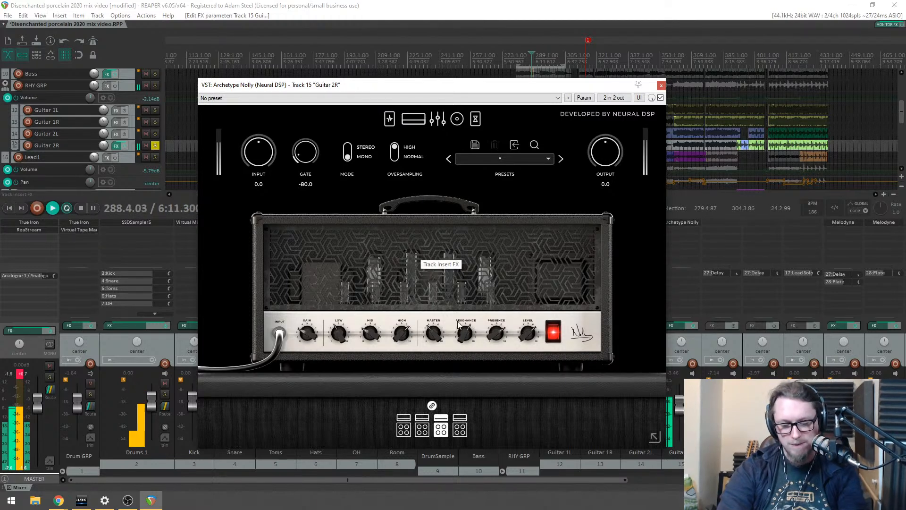
click(454, 120)
key(space)
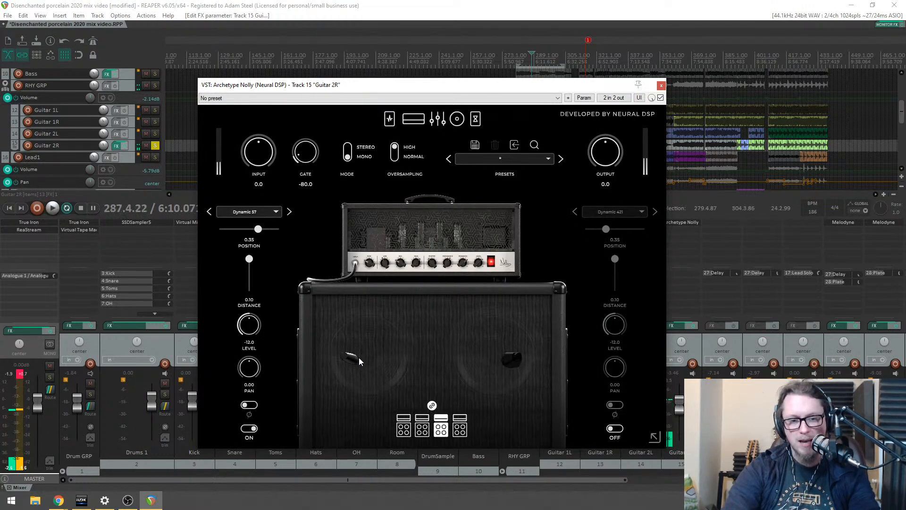
click(259, 211)
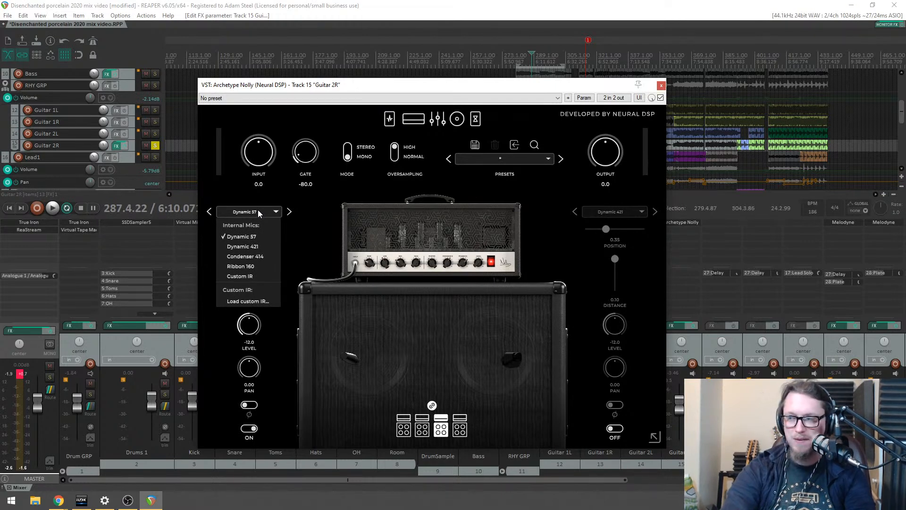
click(258, 210)
key(space)
mouse_move(354, 359)
mouse_down()
mouse_move(375, 350)
mouse_move(365, 354)
mouse_up()
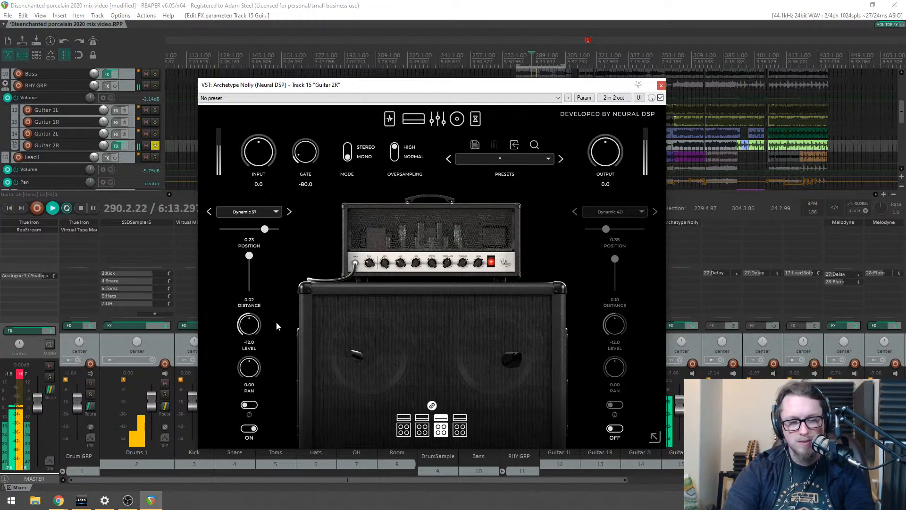
key(space)
Step: Enable the second cabinet mic as a Ribbon 160 and place it at position 0.00 and distance 0.00
click(619, 429)
click(613, 211)
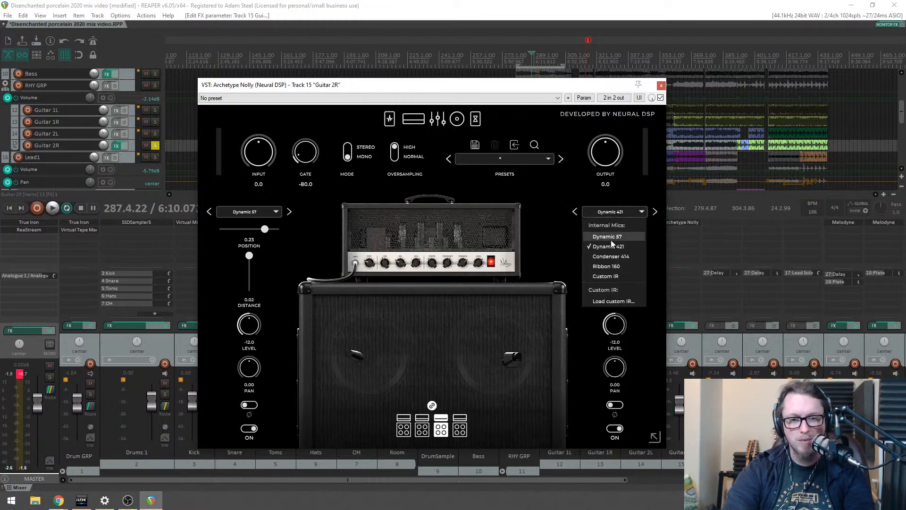
click(609, 267)
key(space)
mouse_move(511, 357)
mouse_down()
mouse_move(491, 329)
mouse_move(465, 324)
mouse_move(494, 353)
mouse_up()
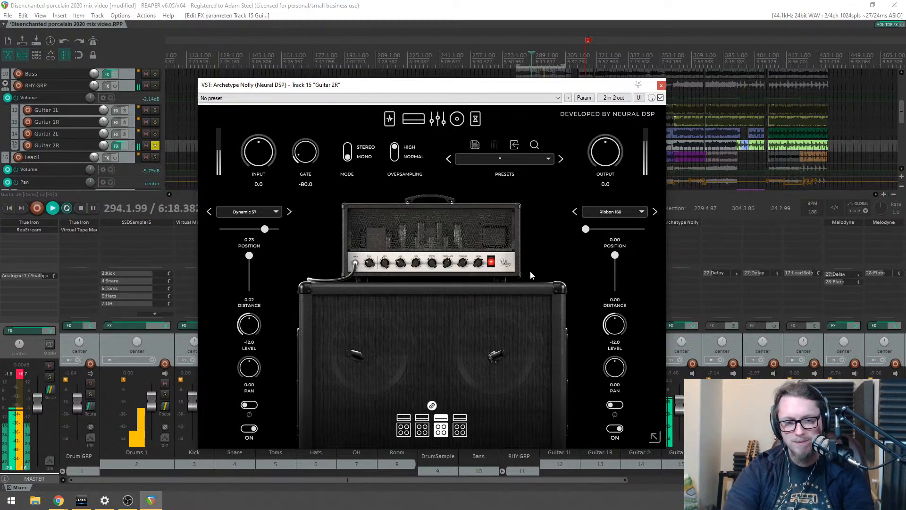
Step: Compare the cabinet sound with the Ribbon 160 mic switched off and back on during playback
click(615, 428)
key(space)
key(space)
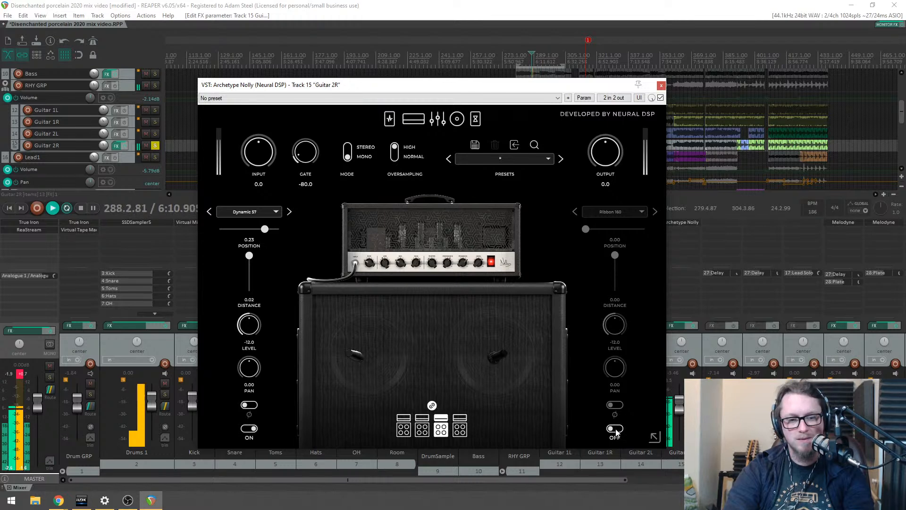
click(615, 428)
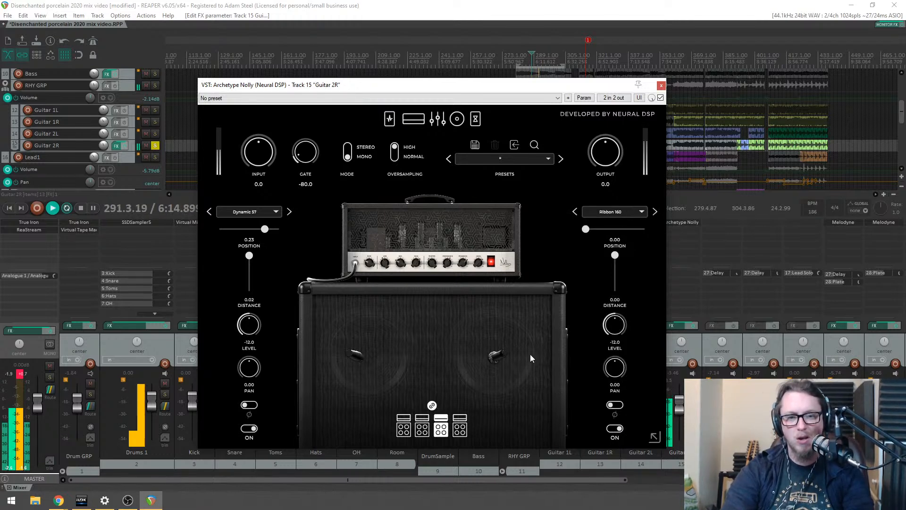
Step: Move the Ribbon 160 to position 0.02, distance 0.19 and the Dynamic 57 to 0.28, distance 0.24, and check the effects pages
drag(511, 356, 511, 376)
drag(349, 364, 348, 372)
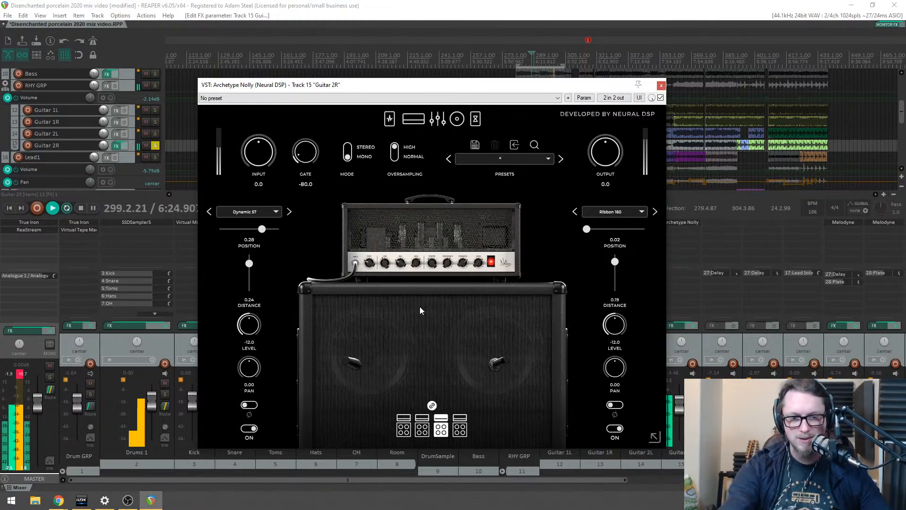
click(475, 119)
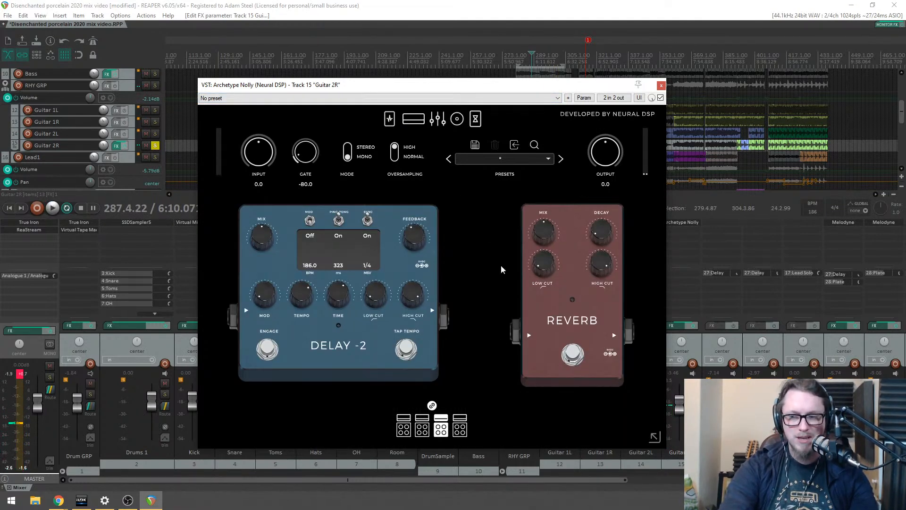
click(390, 120)
Step: Play Guitar 2R from the start of its earlier section and review the amp and pedal settings
drag(419, 84, 432, 218)
scroll(469, 97, up, 4)
click(408, 55)
scroll(407, 55, up, 5)
click(540, 55)
key(space)
drag(506, 218, 410, 73)
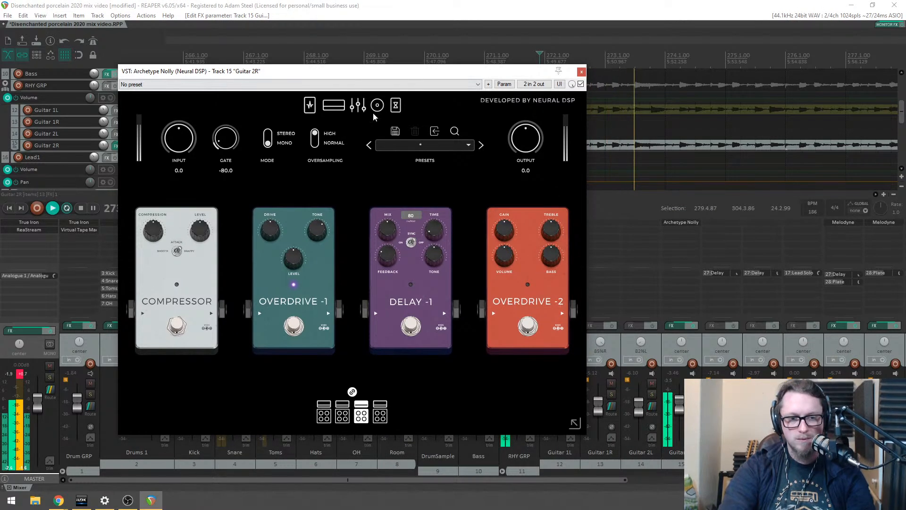
click(342, 109)
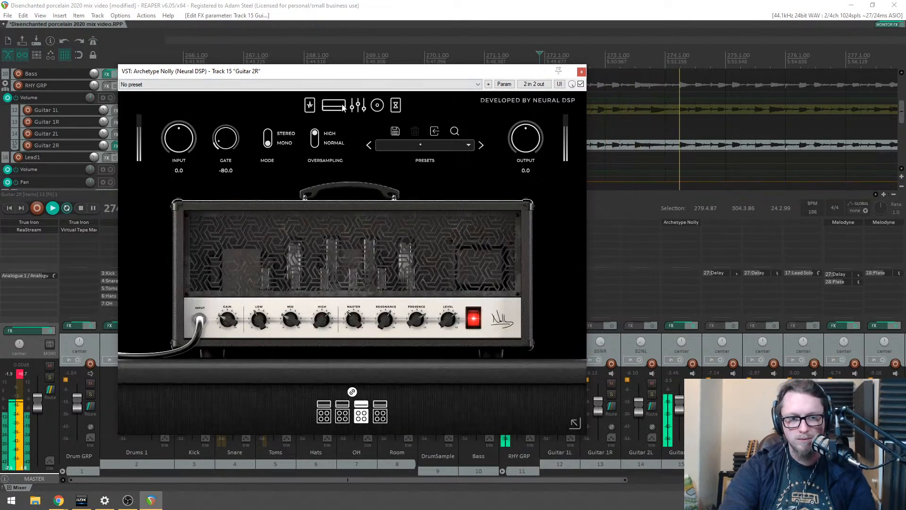
click(309, 105)
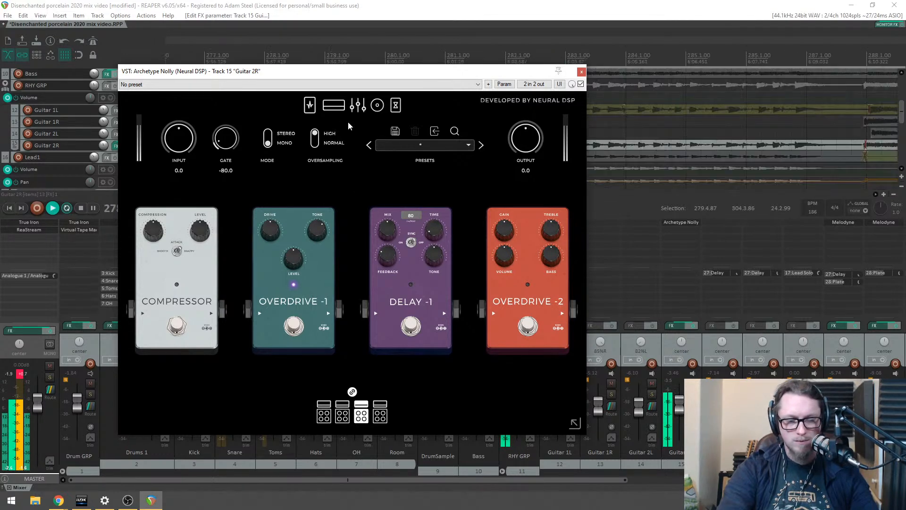
Step: Replay Guitar 2R from bar 320, where the guitars re-enter, with the amp settings shown
mouse_move(356, 71)
mouse_down()
mouse_move(292, 109)
mouse_move(242, 84)
mouse_move(351, 68)
mouse_move(389, 129)
mouse_move(399, 178)
mouse_move(394, 88)
mouse_move(359, 71)
mouse_up()
scroll(682, 127, down, 3)
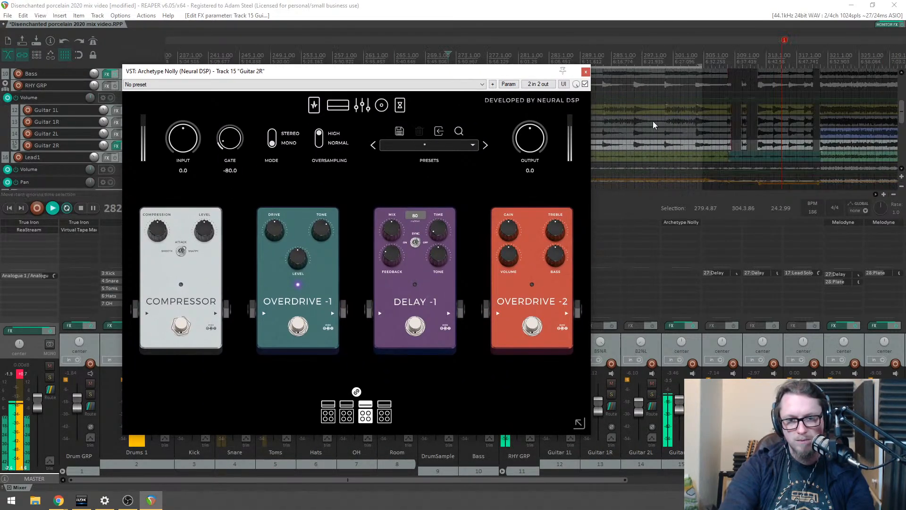
drag(492, 76, 490, 212)
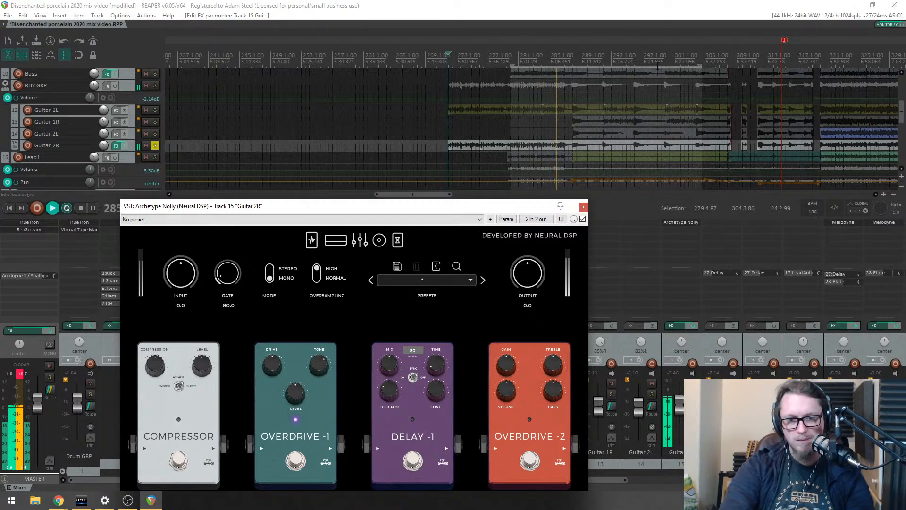
scroll(644, 66, down, 1)
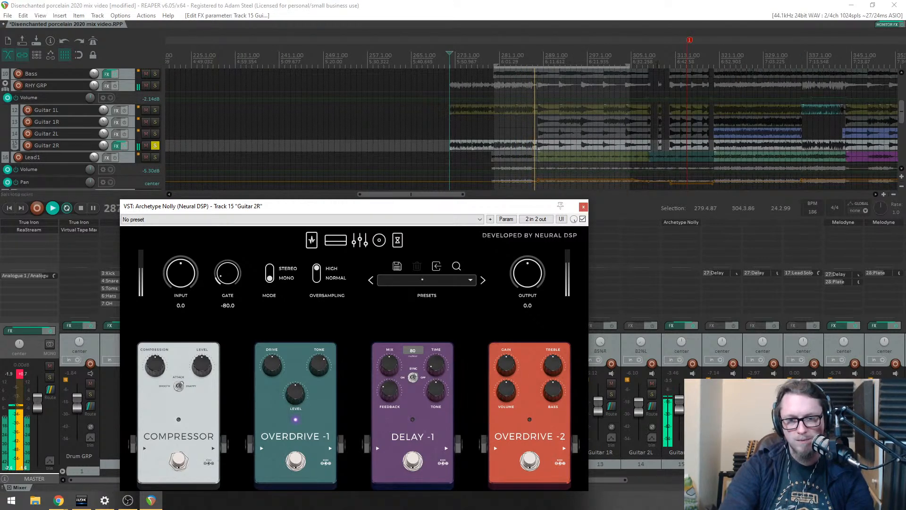
click(715, 59)
scroll(715, 58, up, 6)
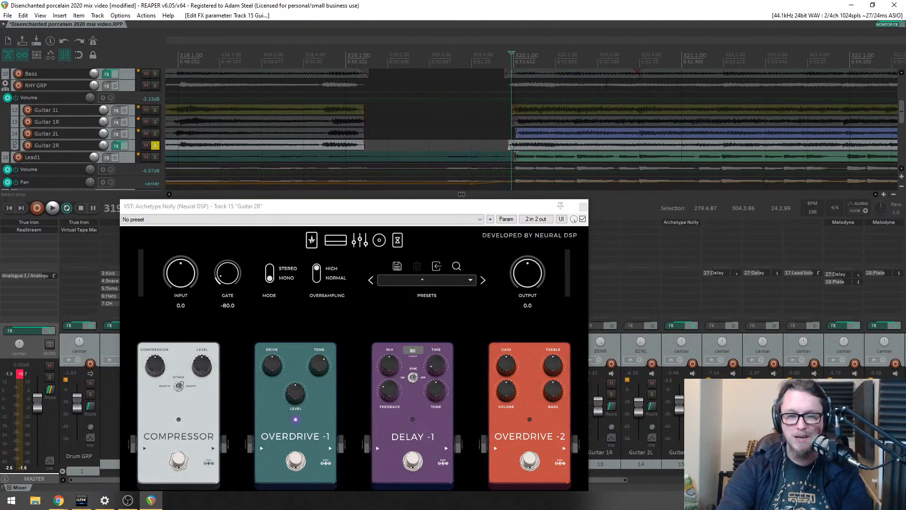
scroll(581, 151, down, 5)
scroll(595, 124, up, 3)
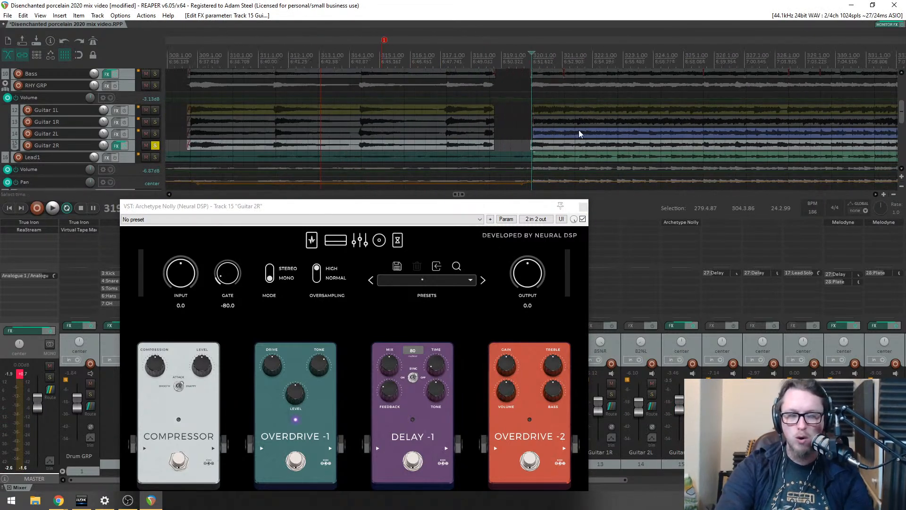
drag(495, 209, 459, 91)
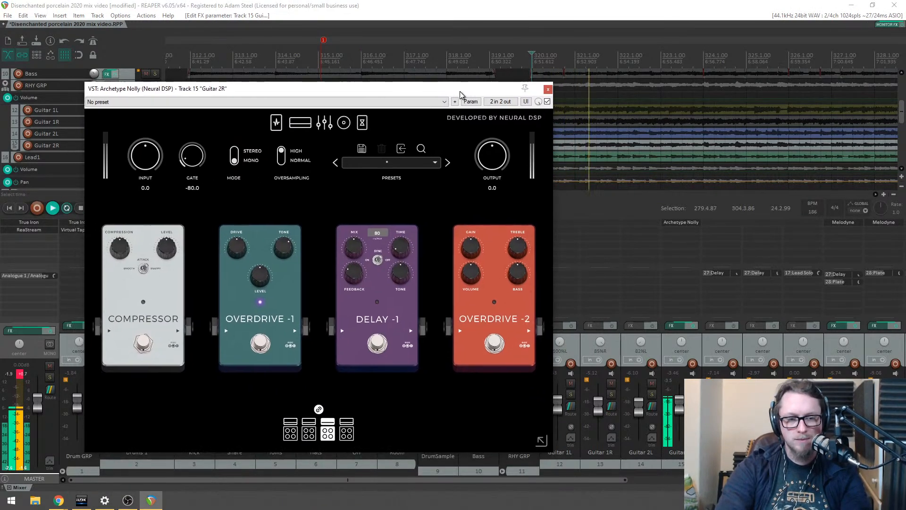
click(300, 123)
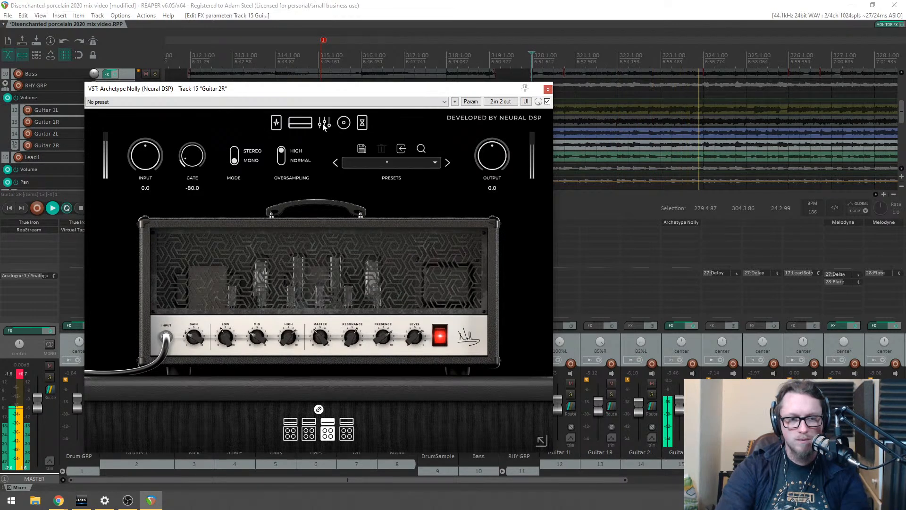
Step: Review the graphic EQ page during Guitar 2R's playback, and close its Archetype Nolly window after stopping
click(324, 125)
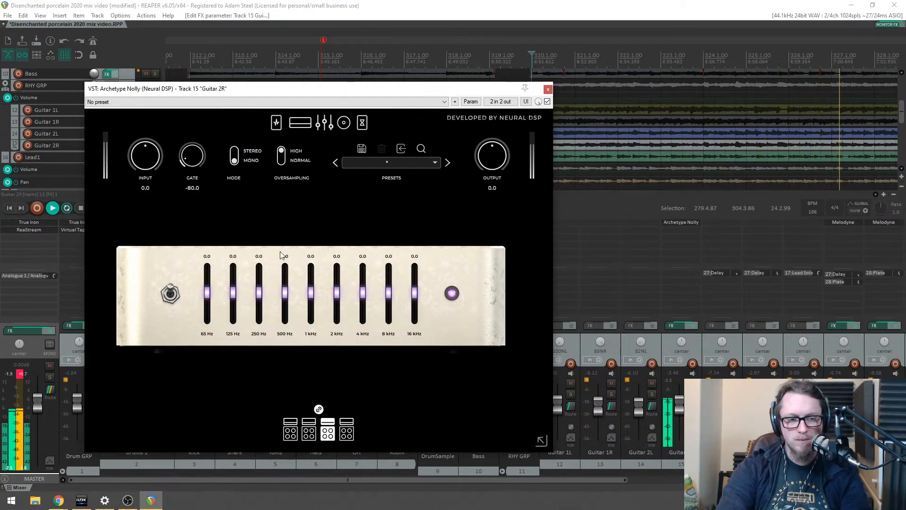
mouse_move(330, 88)
mouse_down()
mouse_move(405, 85)
mouse_move(285, 73)
mouse_move(328, 76)
mouse_up()
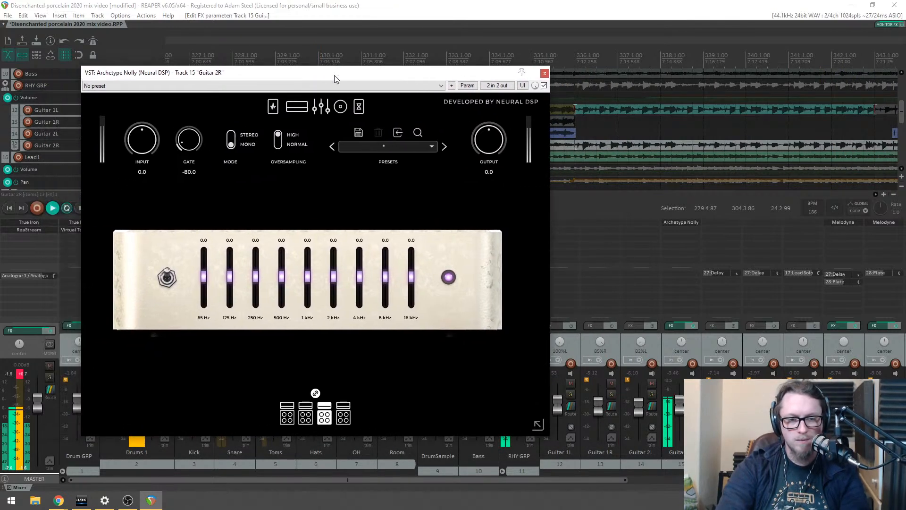
key(space)
click(545, 76)
scroll(546, 108, down, 4)
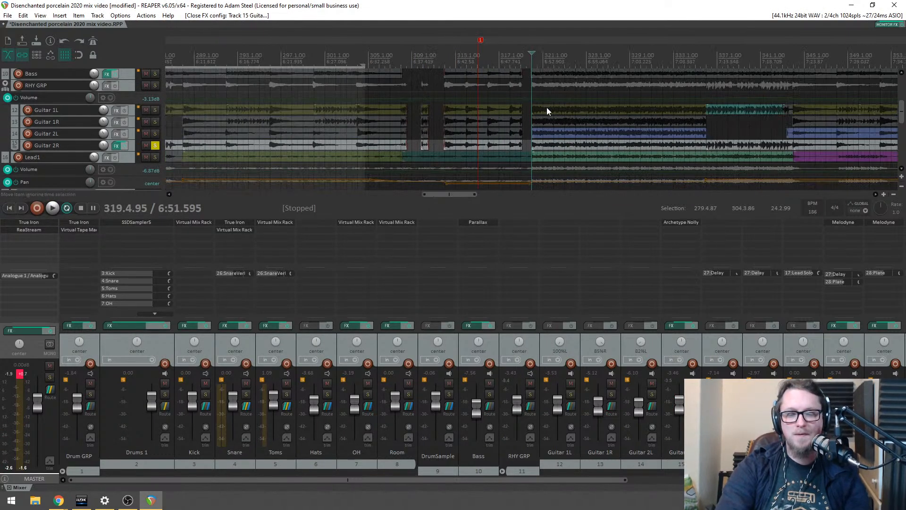
Step: Copy Archetype Nolly from Guitar 2R to Guitar 1L, with Guitar 2R muted and Guitar 1L soloed
drag(679, 223, 554, 228)
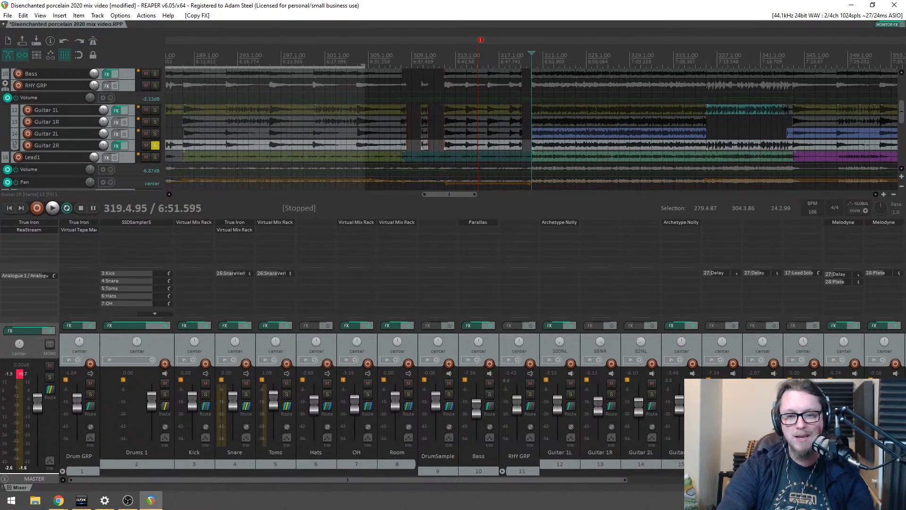
click(692, 382)
click(570, 394)
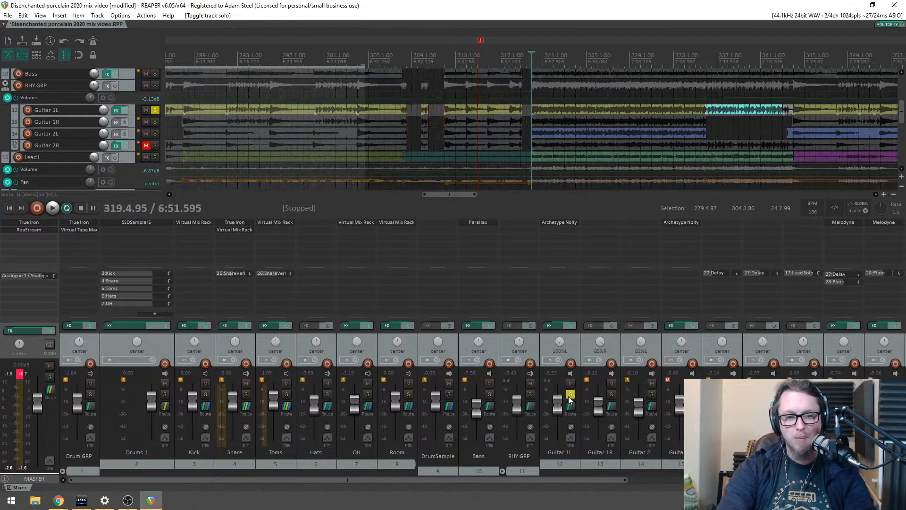
Step: Reset the pan of Guitar 1L to centre
double_click(559, 341)
scroll(683, 340, up, 10)
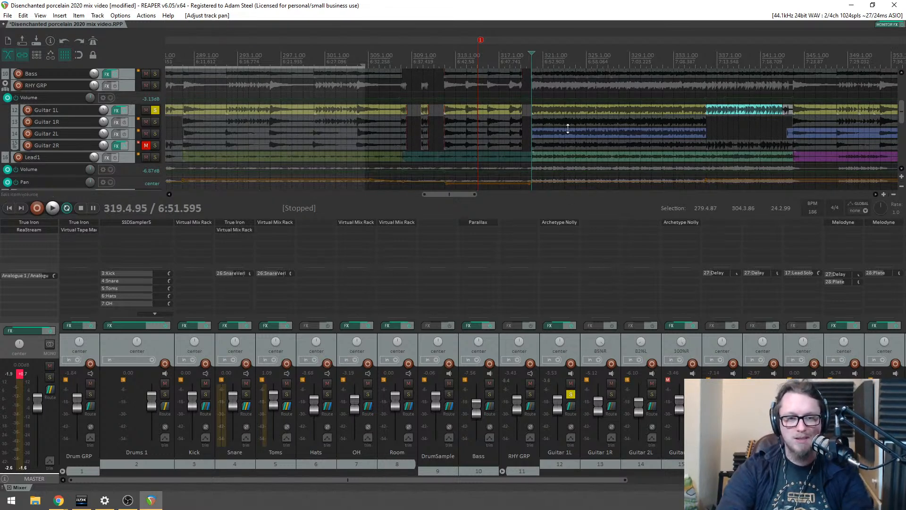
scroll(590, 154, up, 5)
scroll(580, 132, down, 5)
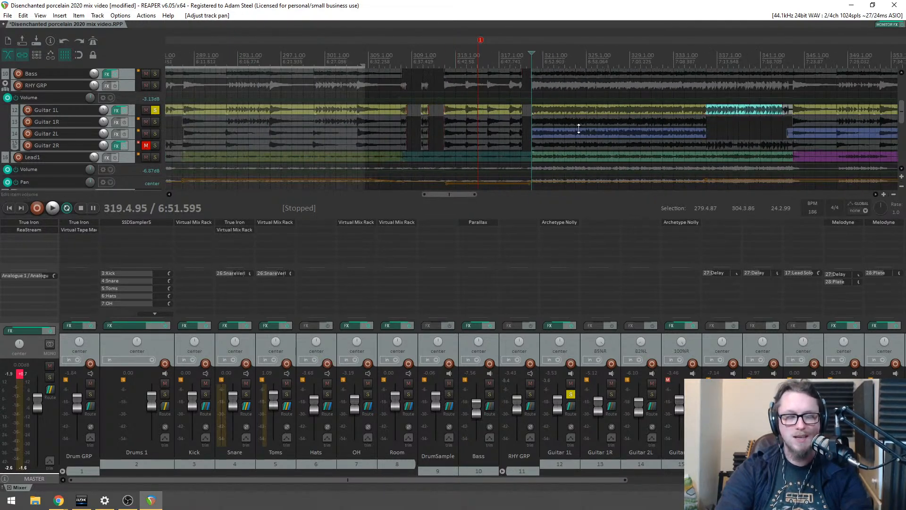
Step: Open Archetype Nolly on Guitar 1L and play the track from bar 320 with the copied amp settings shown
click(564, 225)
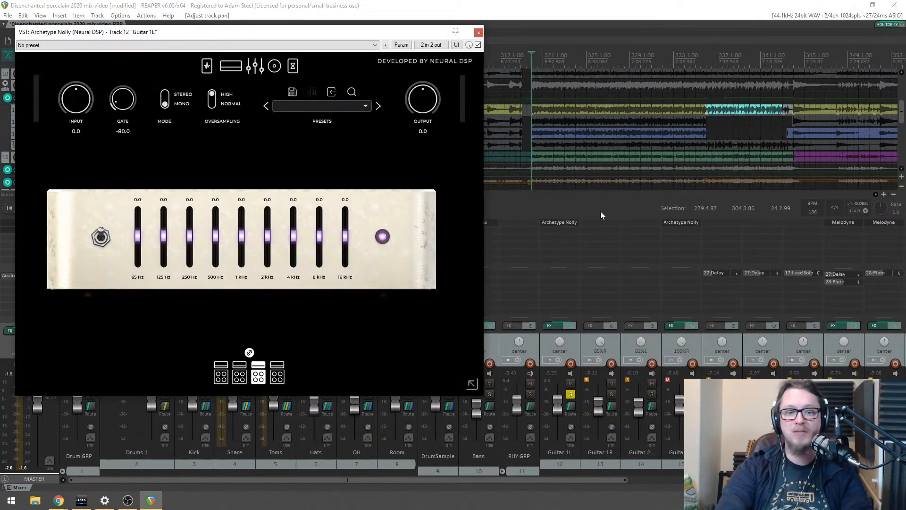
click(232, 67)
drag(233, 32, 434, 137)
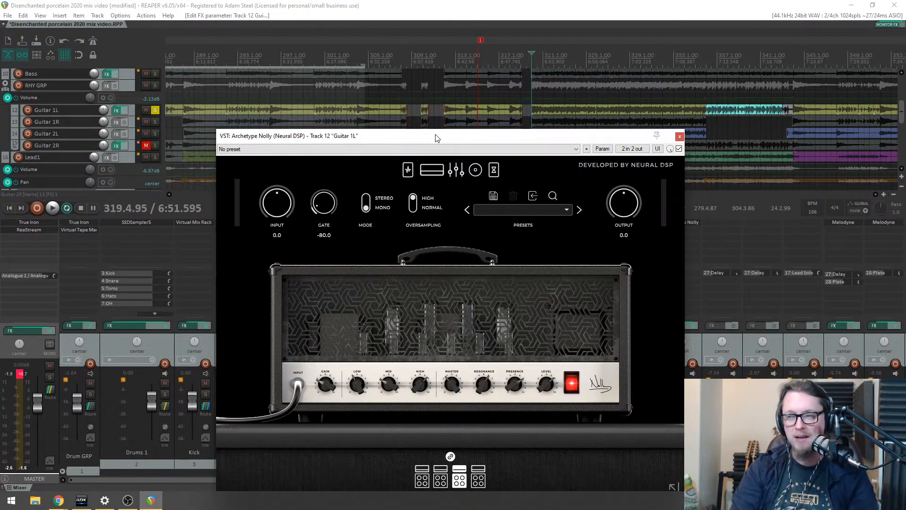
key(space)
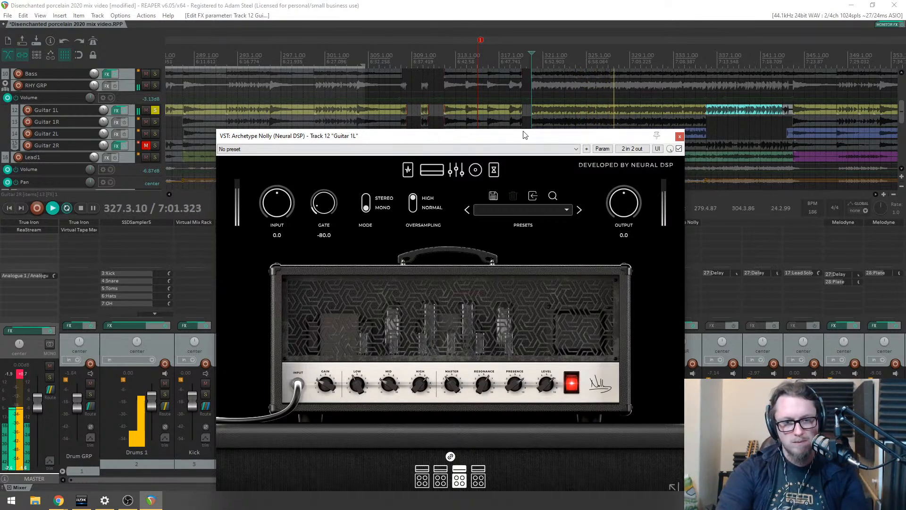
drag(511, 140, 435, 95)
key(space)
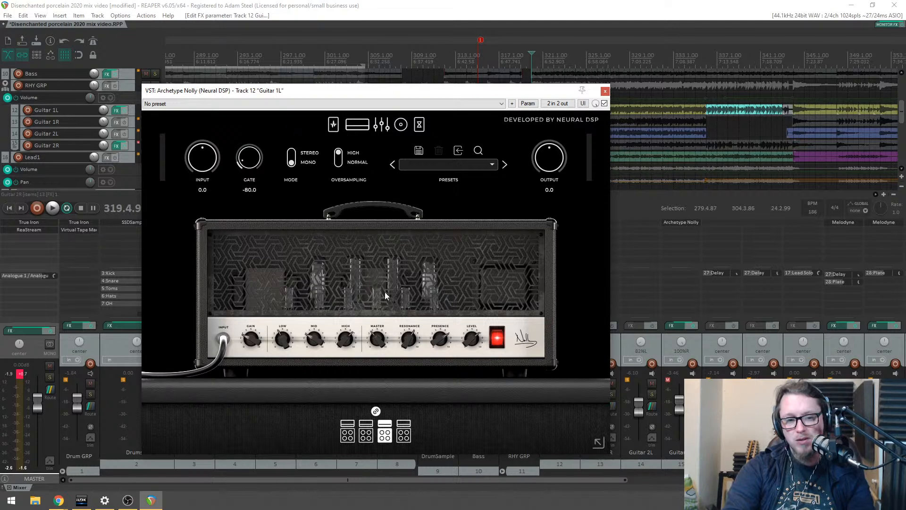
Step: Switch Guitar 1L to the second amp model, the white head, and play it while reviewing the pedals
click(366, 437)
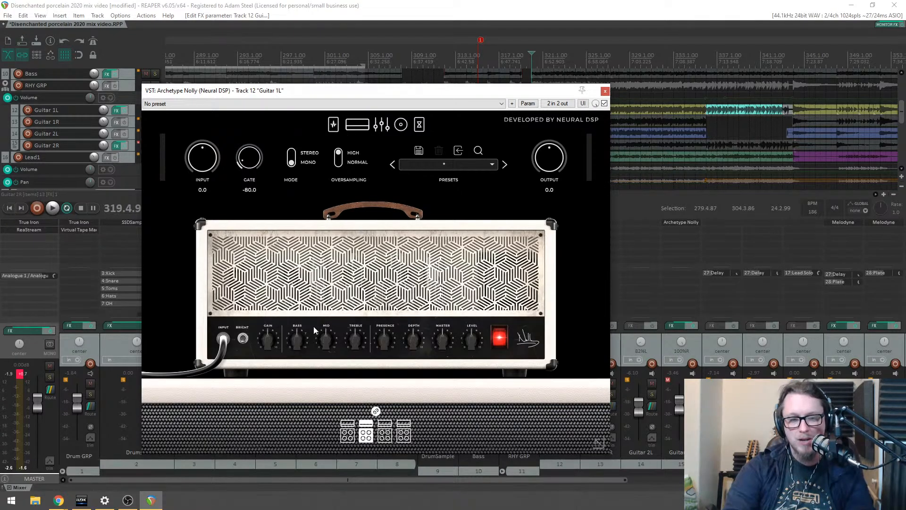
drag(426, 94, 446, 107)
key(space)
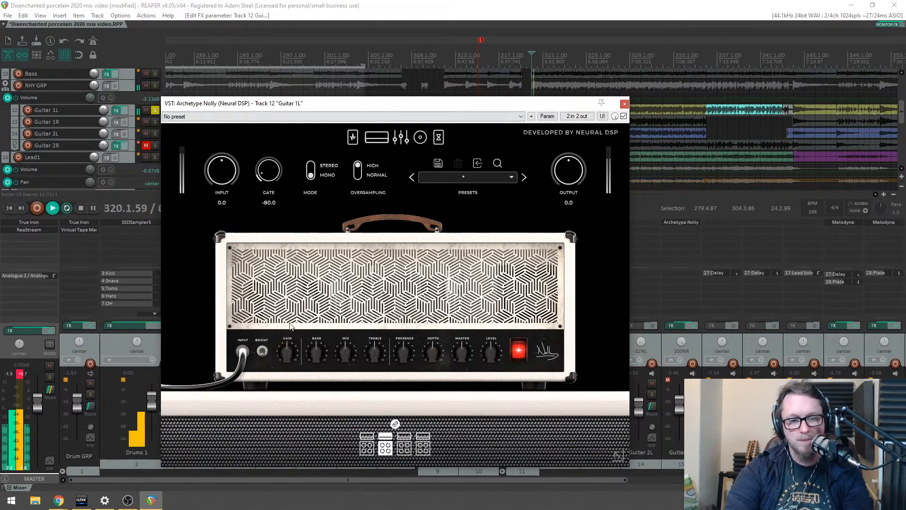
click(353, 139)
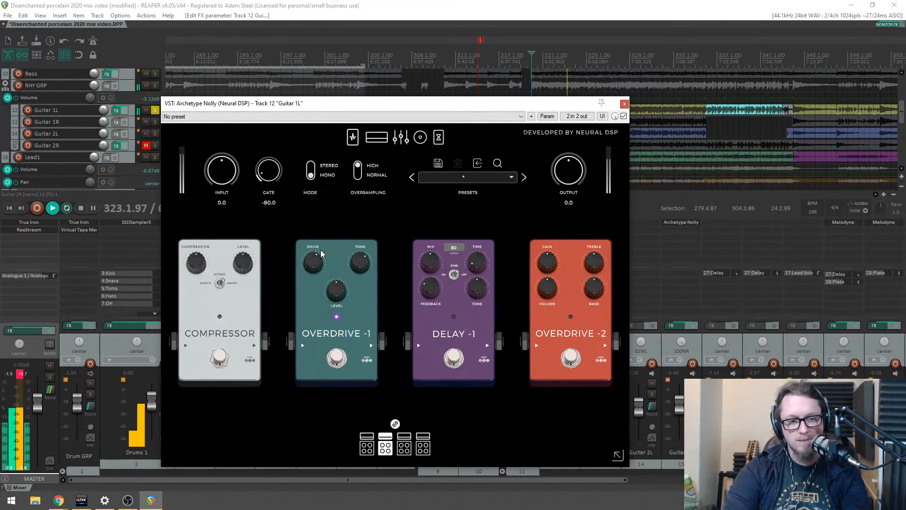
Step: Adjust the white amp's gain, treble, presence and mid knobs during playback of Guitar 1L
click(374, 139)
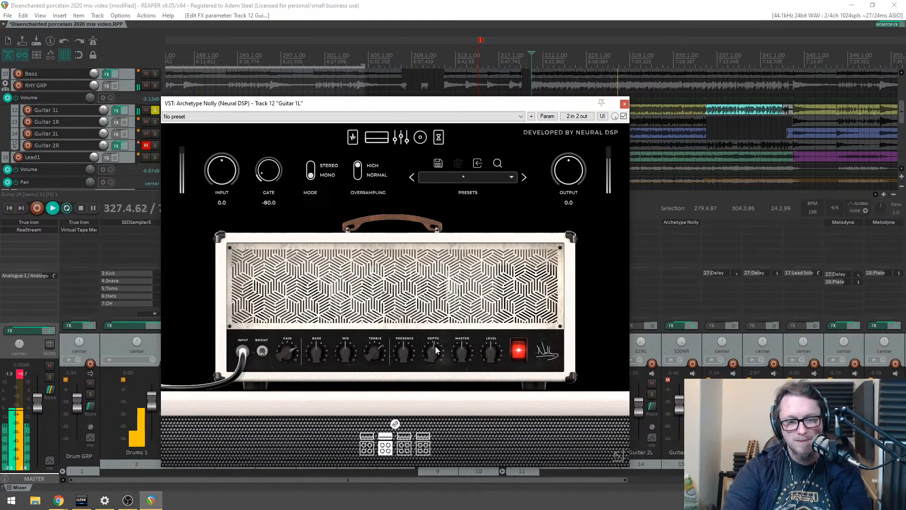
drag(409, 346, 409, 341)
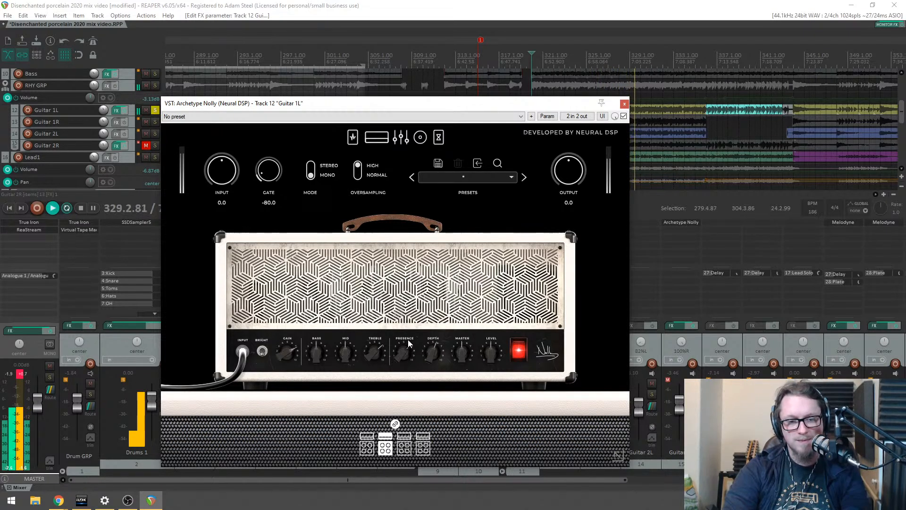
drag(345, 349, 319, 349)
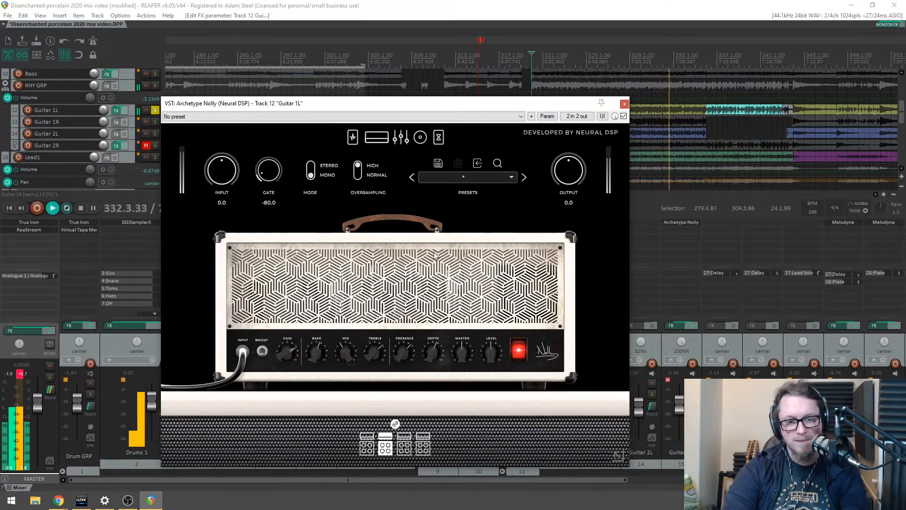
Step: Set Guitar 1L's graphic EQ to -2.4 at 500 Hz, 2.7 at 2 kHz and 1.3 at 4 kHz
click(400, 138)
drag(361, 311, 440, 304)
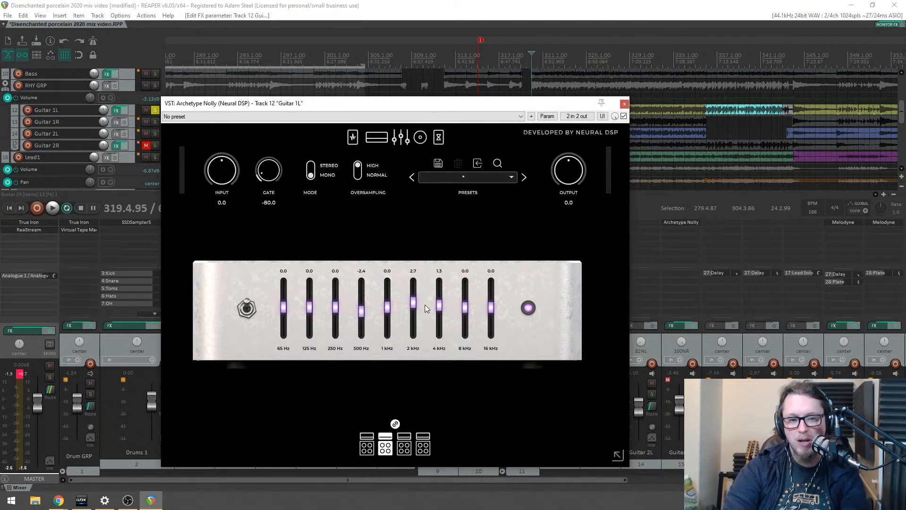
click(438, 137)
Step: Replace the cabinet's Ribbon 160 with the Dynamic 421 and move it to position 0.01, distance 0.10 during playback
click(420, 139)
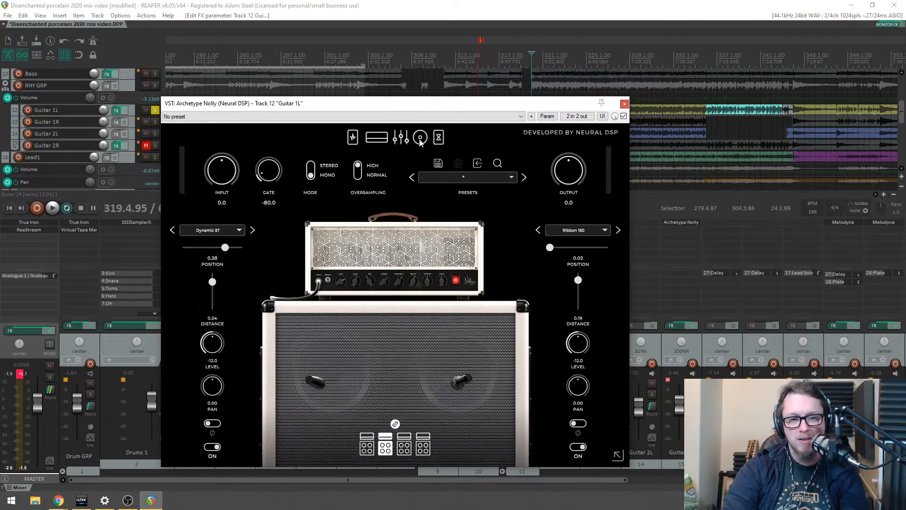
click(566, 231)
click(568, 267)
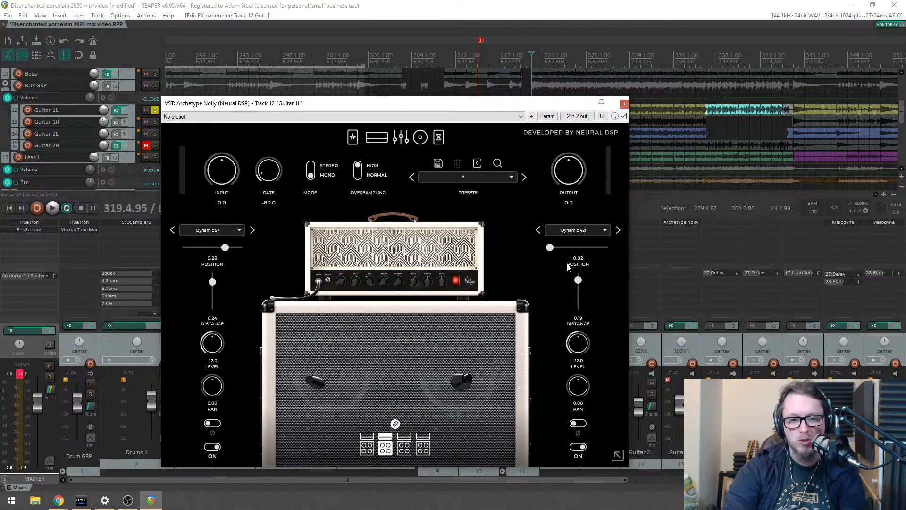
key(space)
drag(459, 371, 462, 383)
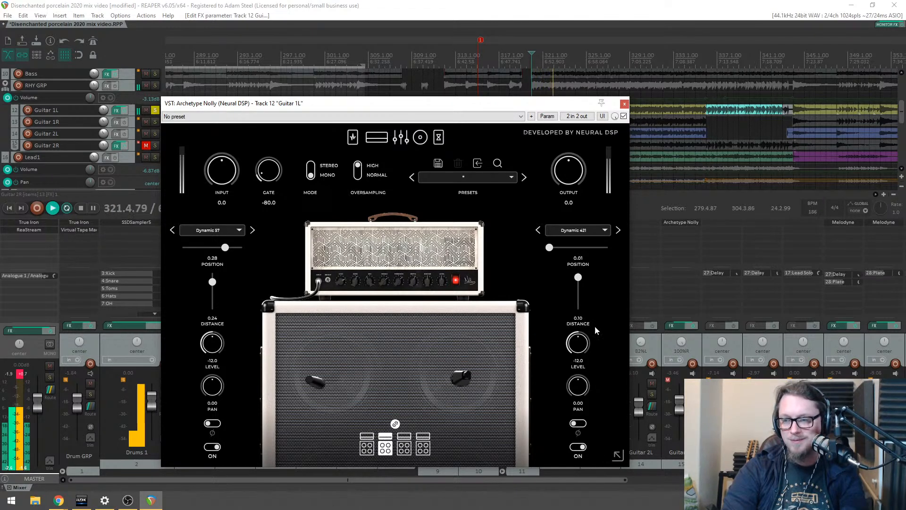
key(space)
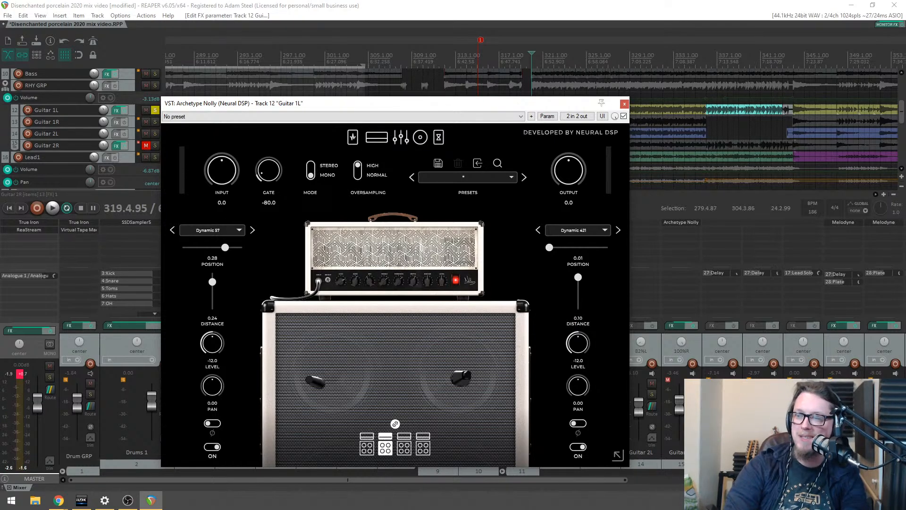
Step: Replay Guitar 1L with the new mic pairing and fine-tune the white amp's gain
key(space)
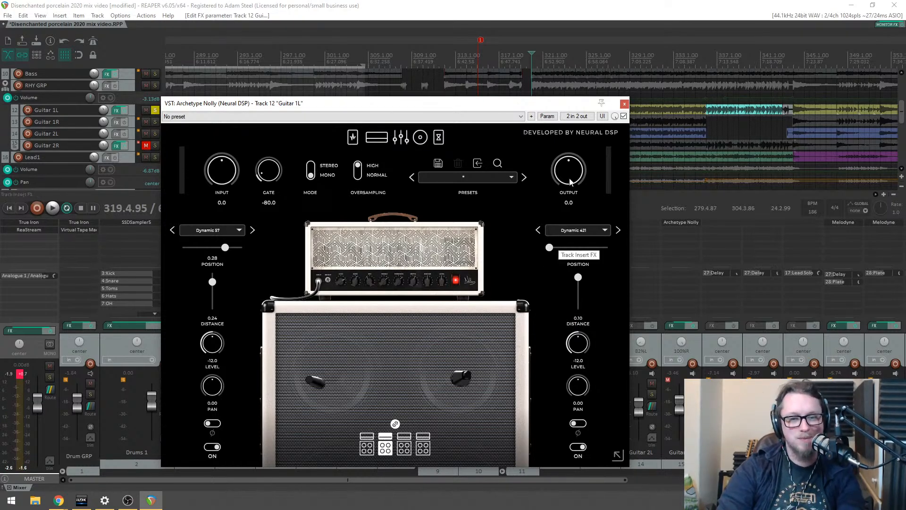
key(alt+Tab)
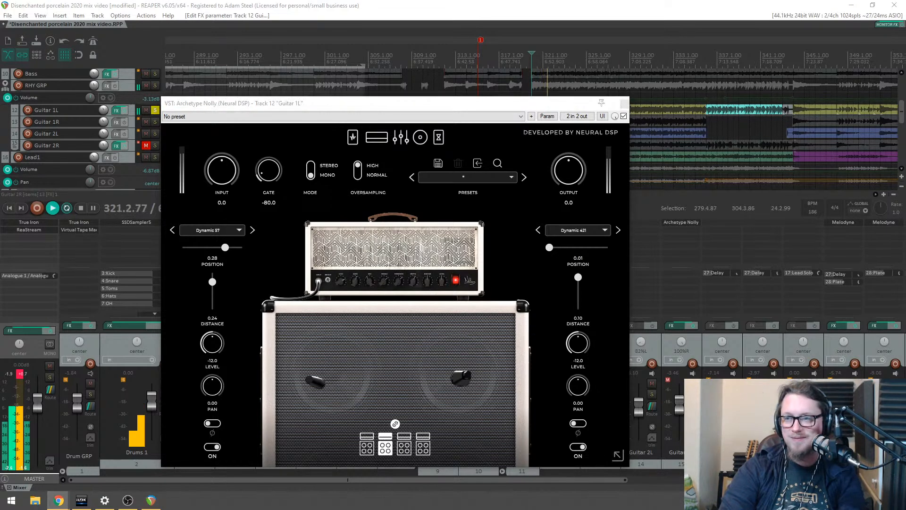
click(383, 135)
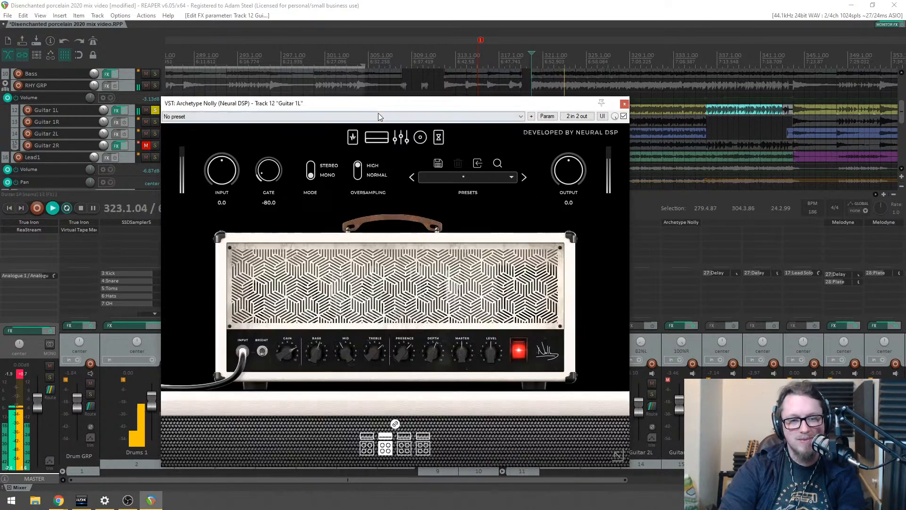
drag(379, 103, 364, 75)
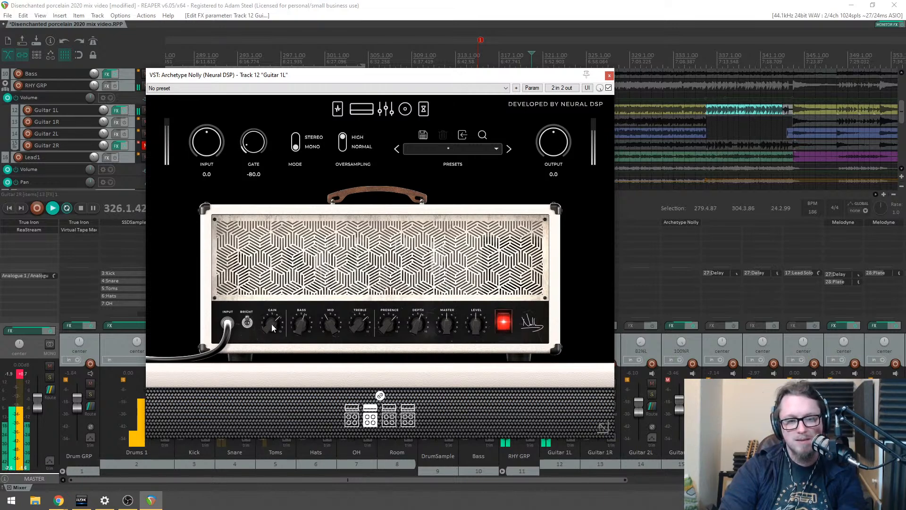
drag(271, 322, 275, 329)
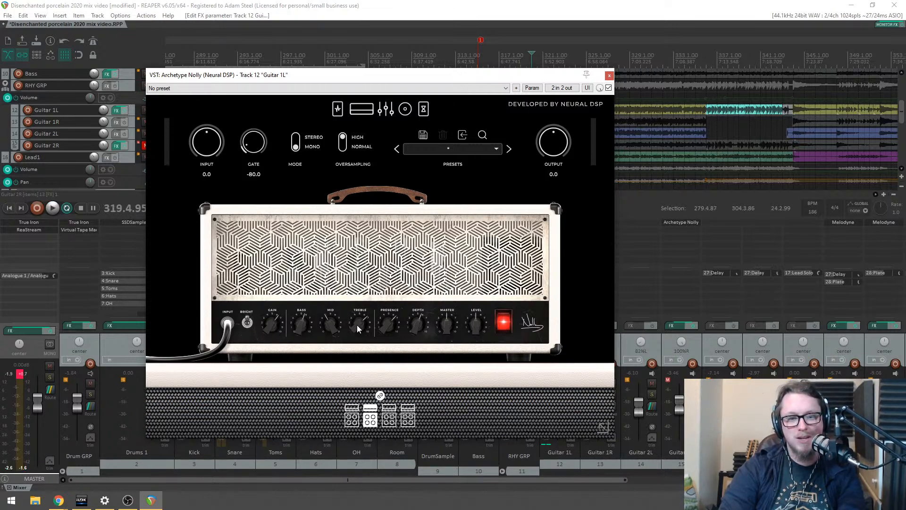
Step: Play Guitar 1L again from bar 320 with the adjusted amp and widen the timeline to show its earlier section
key(space)
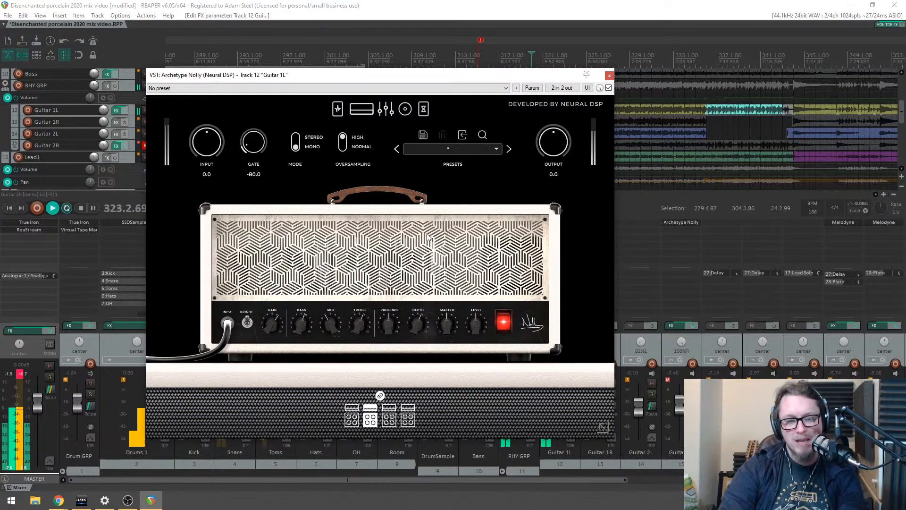
drag(448, 76, 499, 200)
scroll(464, 113, down, 4)
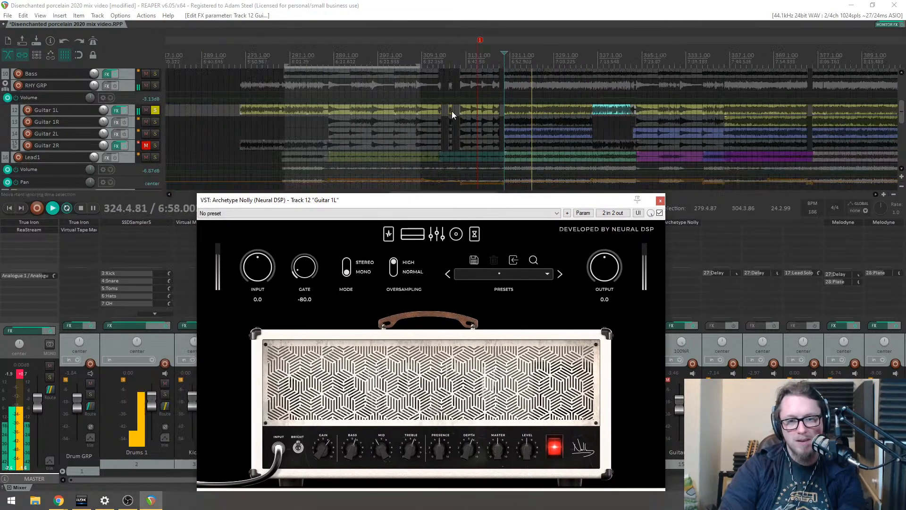
scroll(464, 113, up, 2)
key(space)
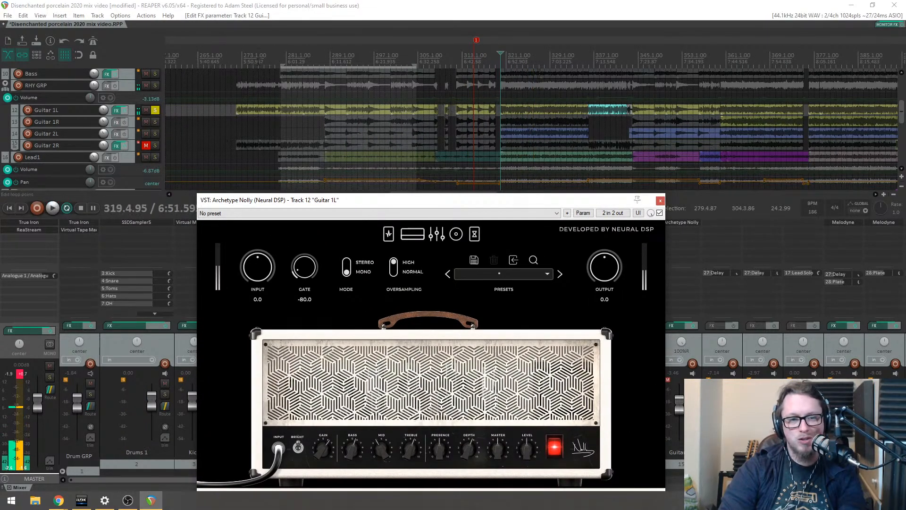
Step: Play Guitar 1L from the start of its earlier section at bar 272
click(229, 56)
scroll(230, 56, up, 4)
click(526, 136)
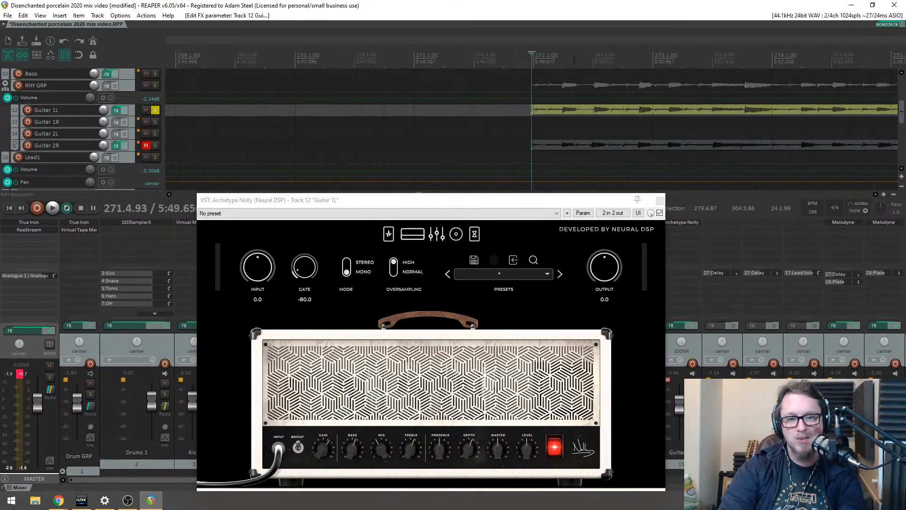
key(space)
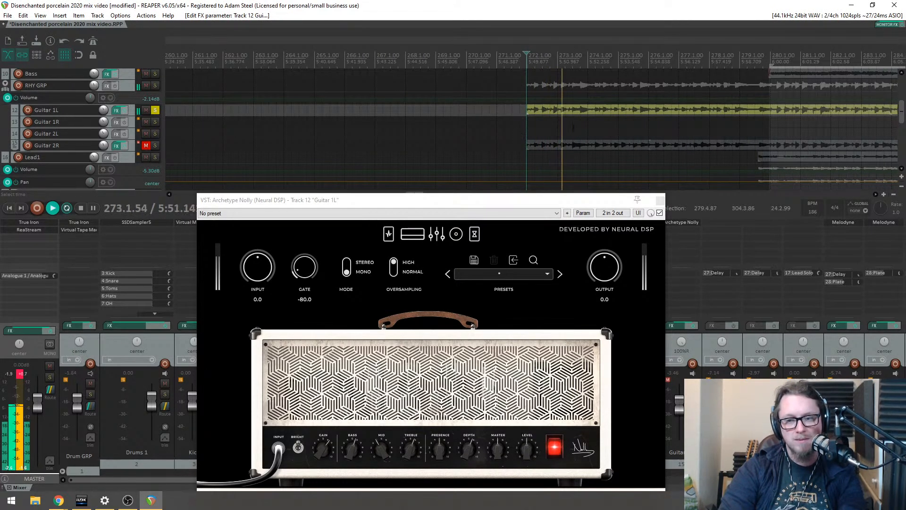
Step: Compare Guitar 1L's sound with the Compressor pedal switched on and back off during playback
click(389, 234)
key(space)
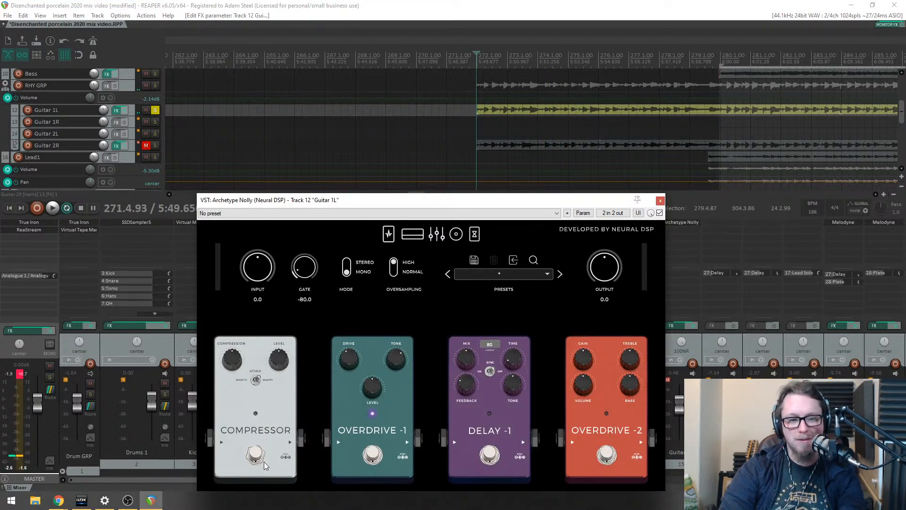
key(space)
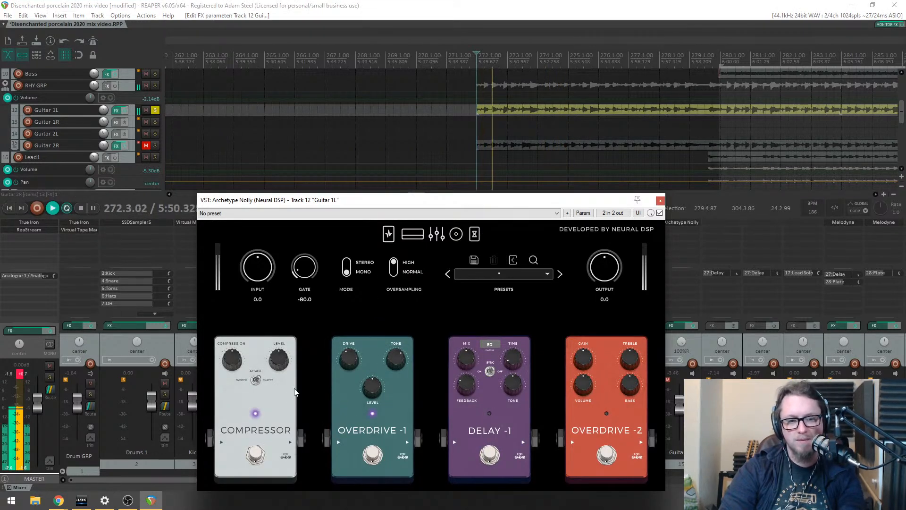
click(255, 464)
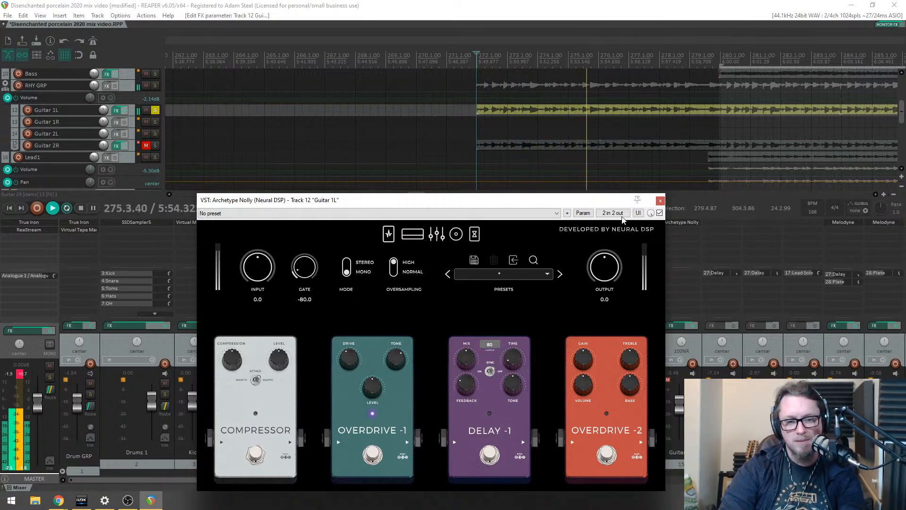
Step: Close Guitar 1L's amp plugin, pan the track 100% left, and unmute and solo Guitar 2R alongside it
key(space)
click(661, 201)
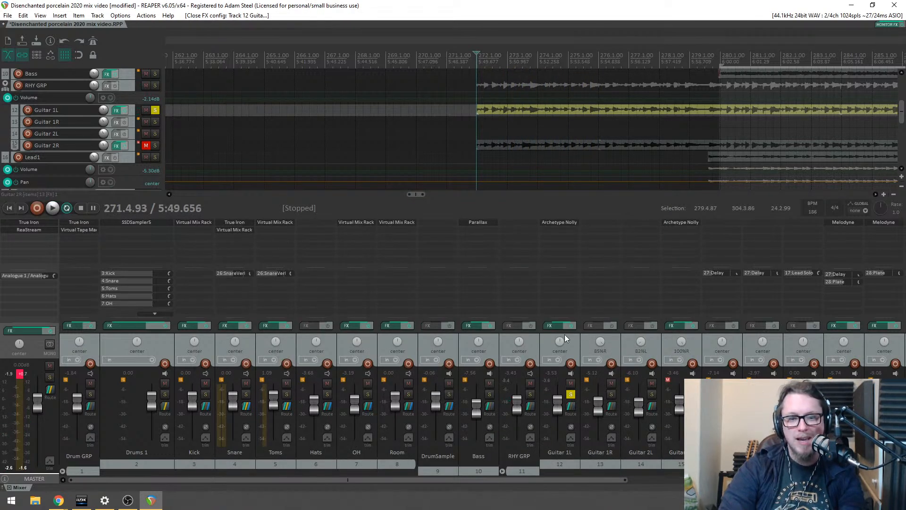
drag(558, 344, 558, 378)
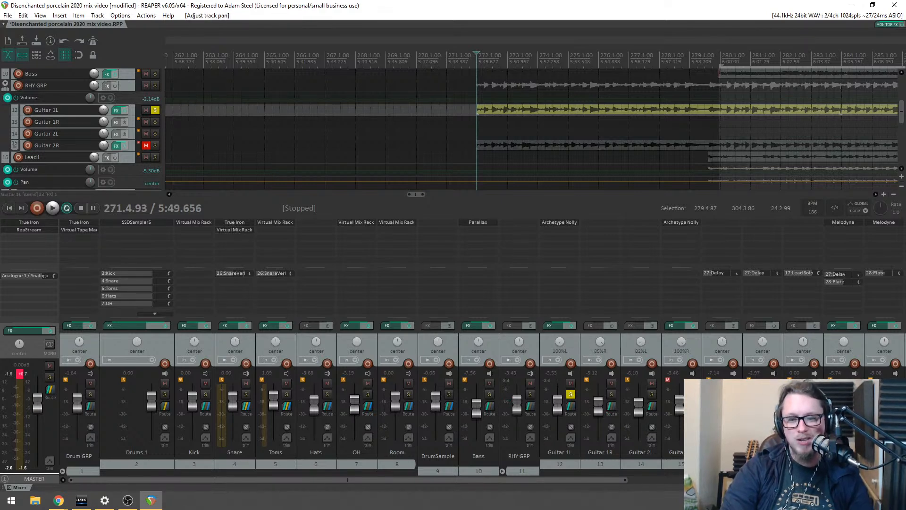
click(692, 394)
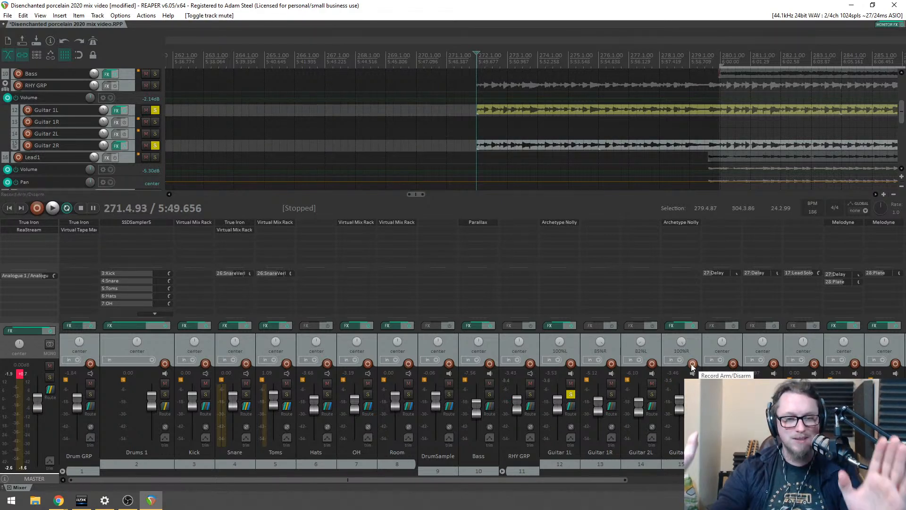
Step: Play Guitar 1L and Guitar 2R together and raise the RHY GRP fader slightly
key(space)
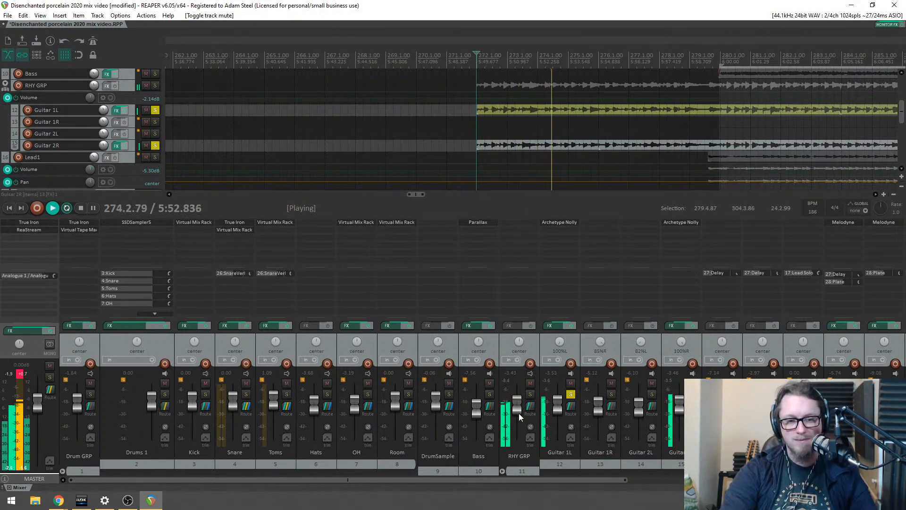
drag(517, 406, 520, 401)
scroll(516, 109, down, 3)
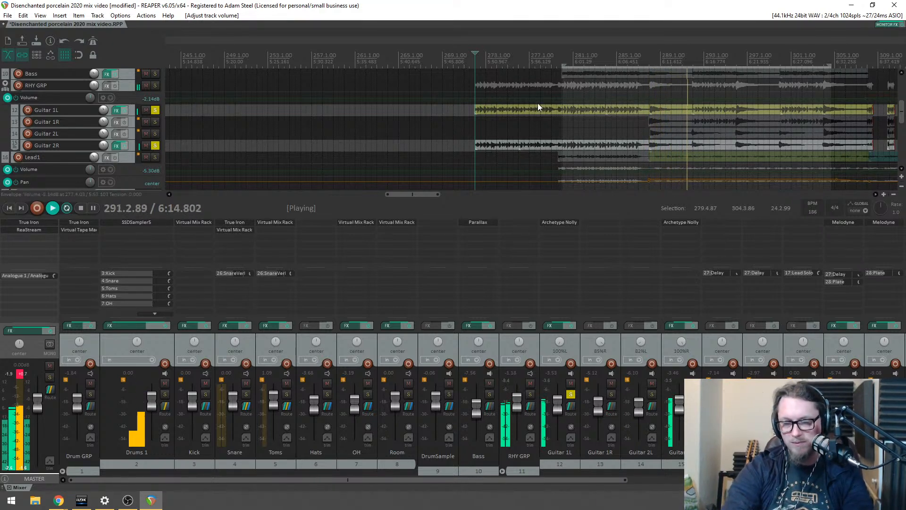
key(space)
Step: Clear the solos on Guitar 1L and Guitar 2R and solo Drum GRP, Bass and RHY GRP instead
click(572, 394)
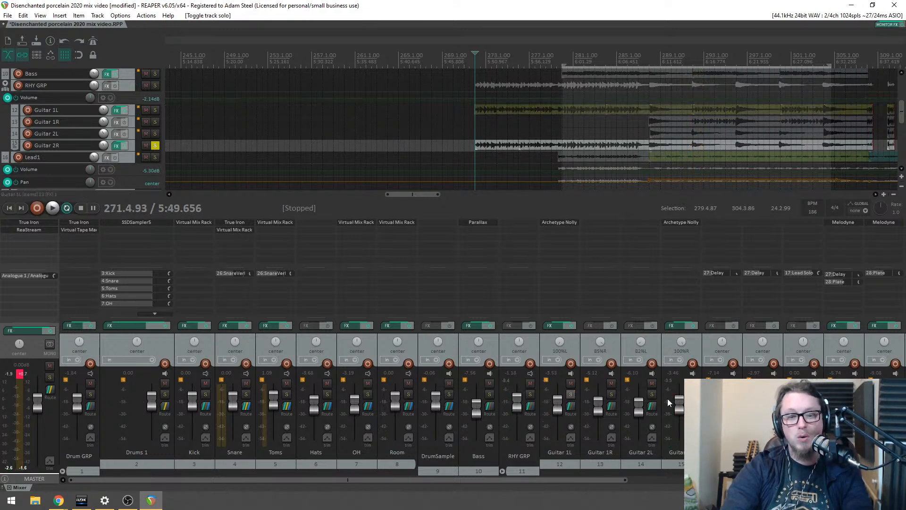
click(692, 394)
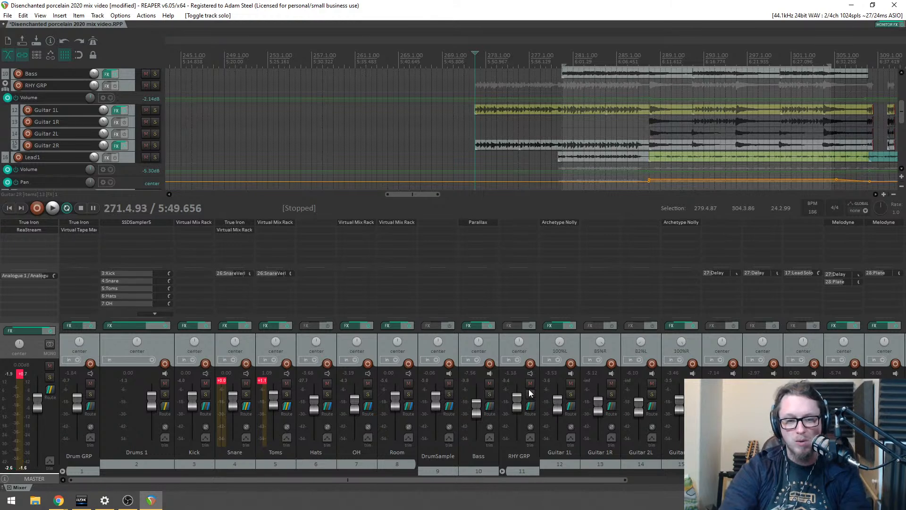
click(90, 394)
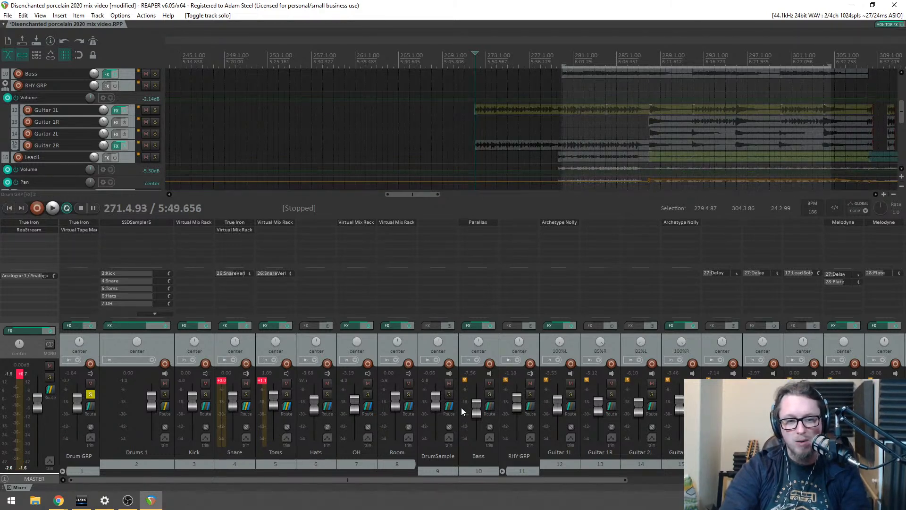
click(489, 394)
click(529, 396)
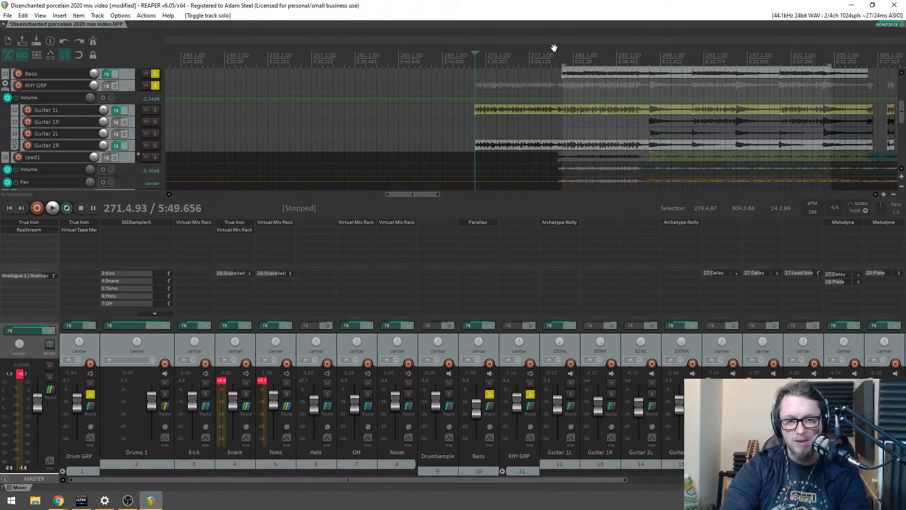
Step: Play the soloed drums, bass and rhythm guitars from bar 278 and fine-tune the RHY GRP level against them
click(547, 70)
key(space)
scroll(545, 71, up, 2)
scroll(542, 71, down, 2)
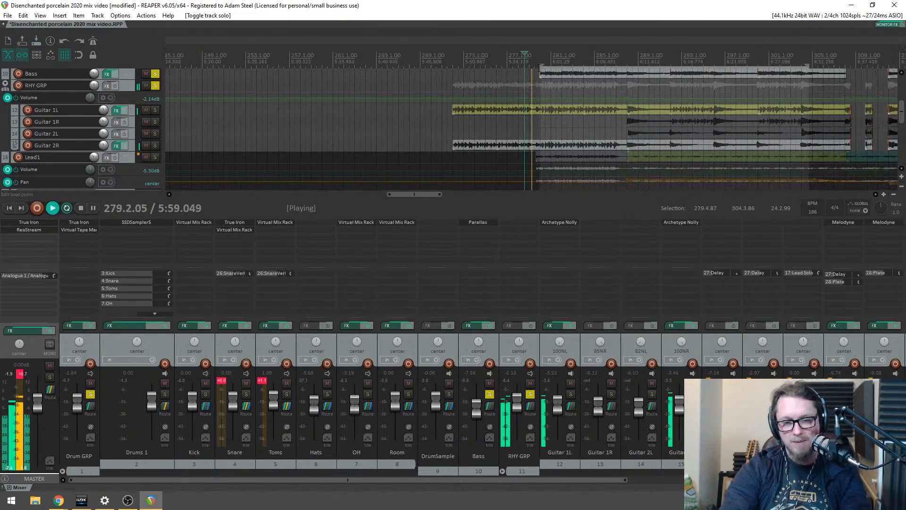
scroll(539, 72, up, 5)
scroll(539, 70, down, 3)
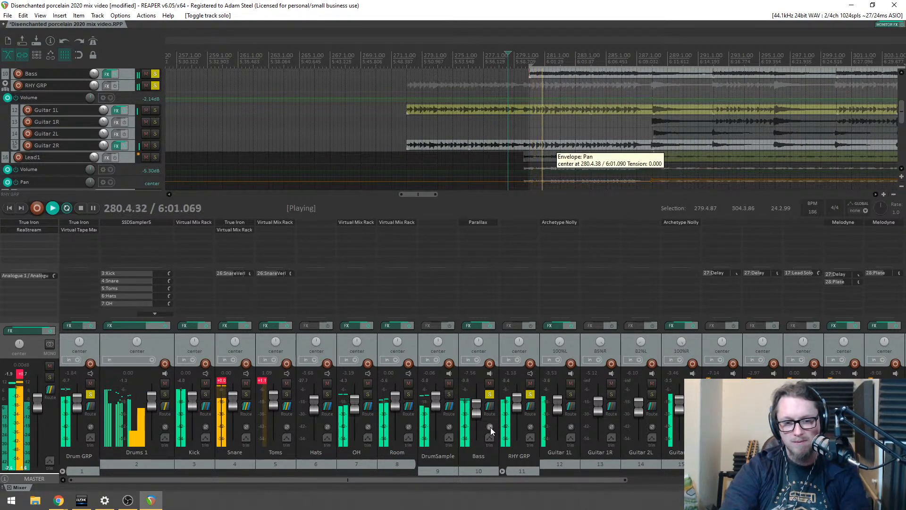
drag(515, 398, 519, 399)
drag(519, 400, 519, 400)
double_click(519, 399)
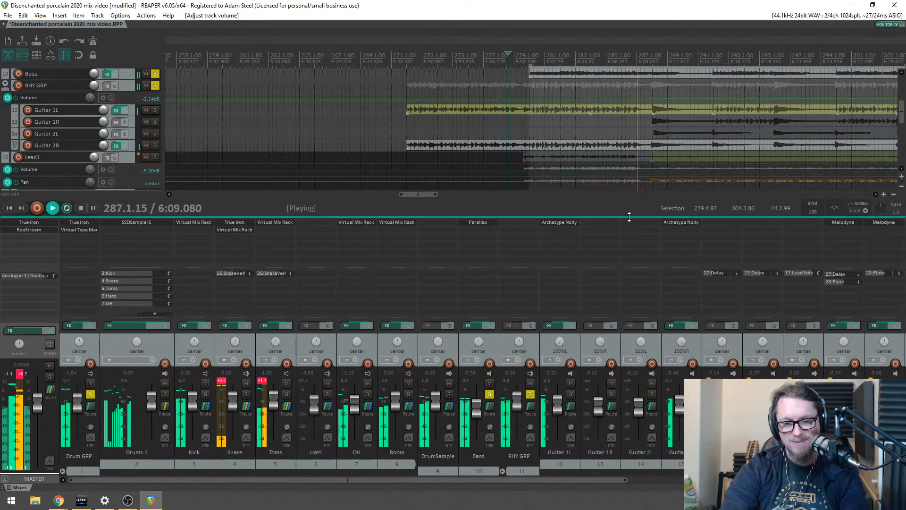
scroll(592, 125, up, 4)
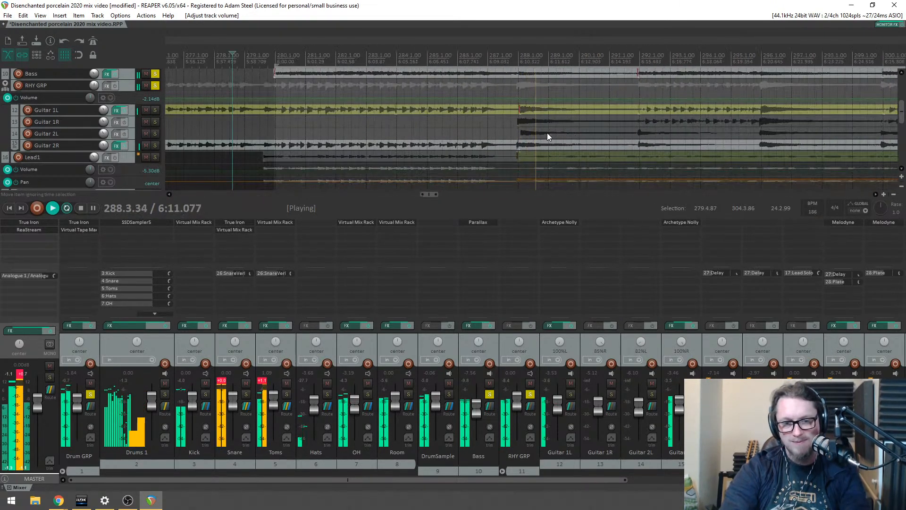
key(space)
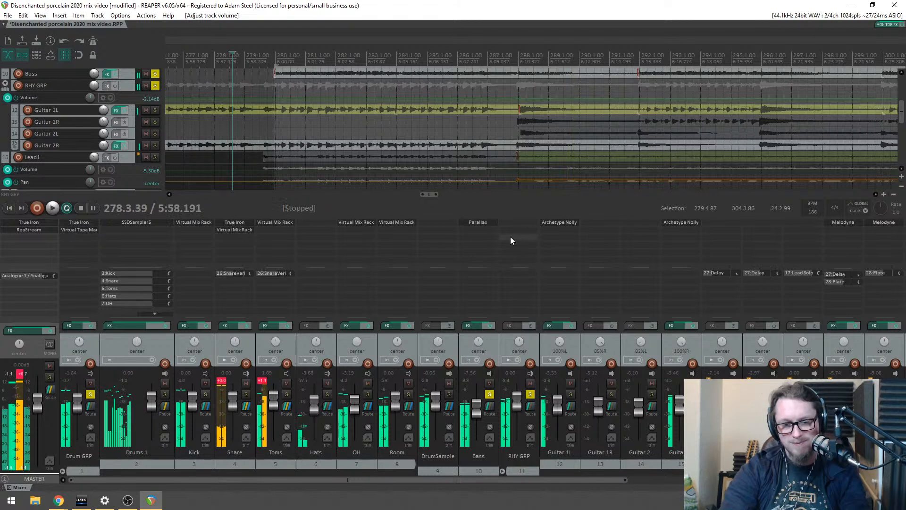
Step: Insert the VST3 Virtual Mix Rack on RHY GRP, bypass it and close its window
double_click(513, 231)
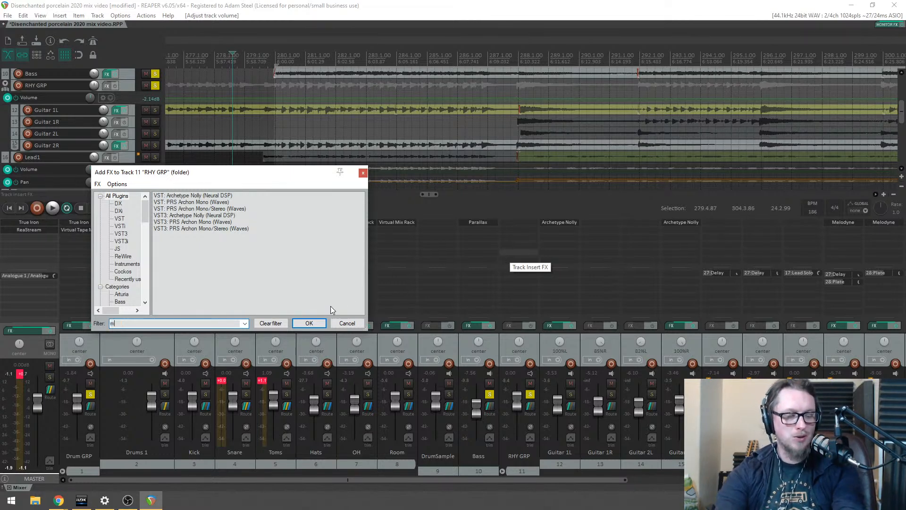
text(ix)
double_click(179, 201)
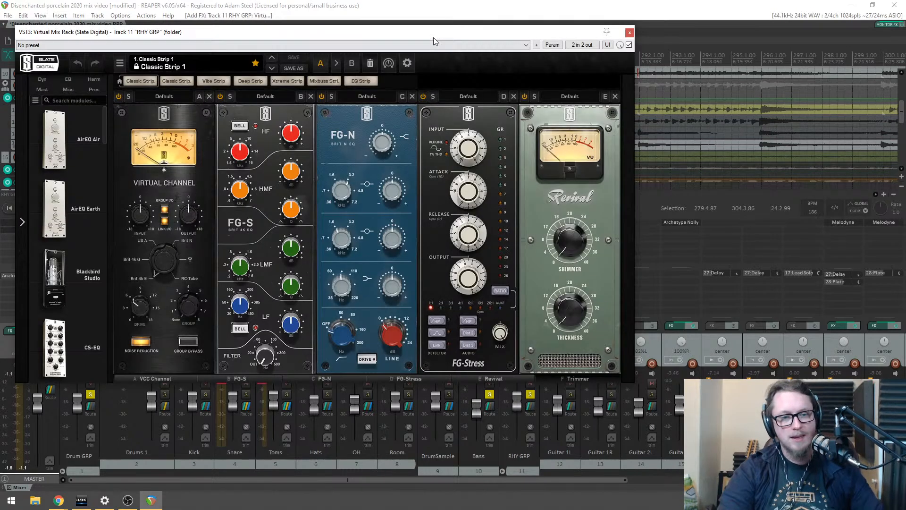
drag(434, 37, 488, 400)
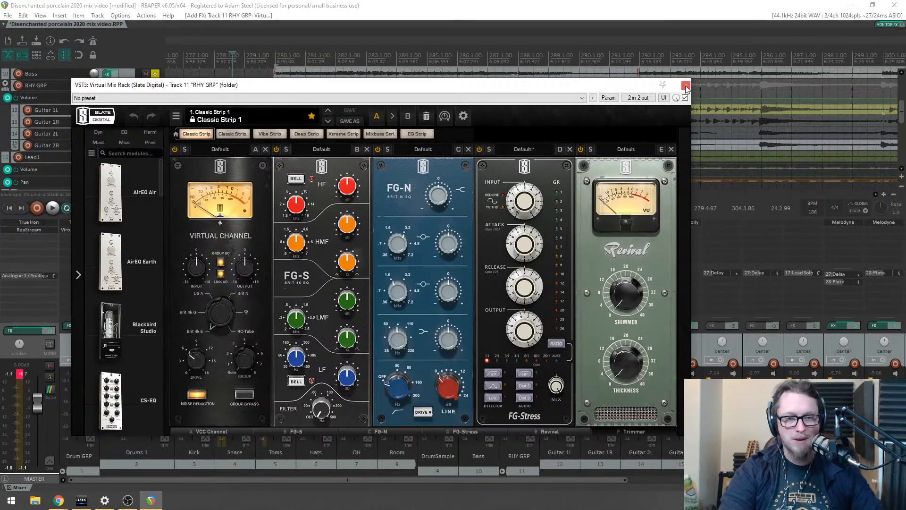
click(685, 98)
click(686, 86)
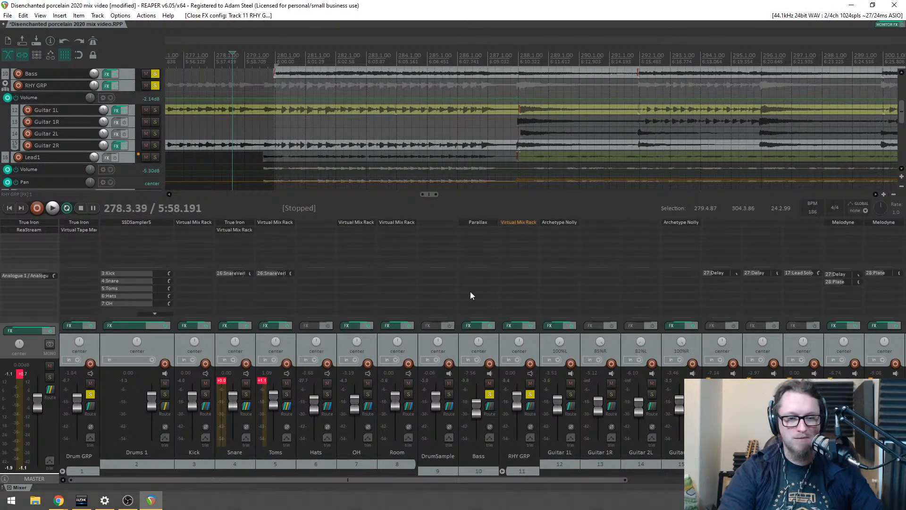
Step: Insert the VST3 True Iron on RHY GRP and place it ahead of Virtual Mix Rack
double_click(512, 239)
text(i)
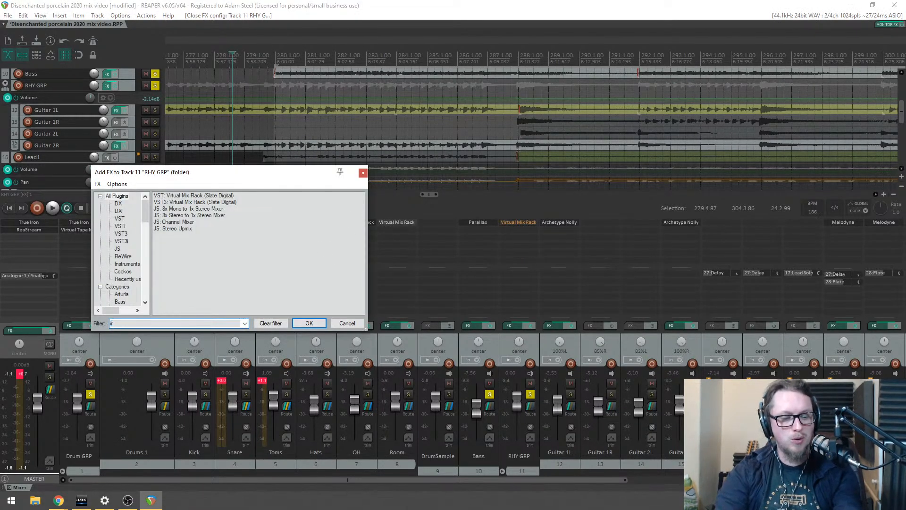
text(ron)
double_click(188, 202)
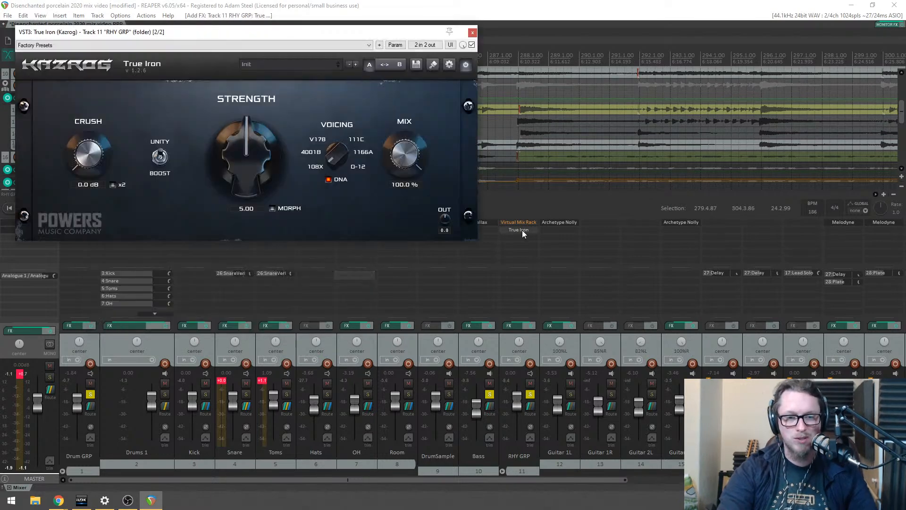
Step: Set True Iron's Strength to 8.08 with Morph enabled and its Crush to 7.4 dB
drag(244, 168, 249, 92)
click(272, 208)
drag(253, 154, 253, 140)
drag(95, 148, 97, 98)
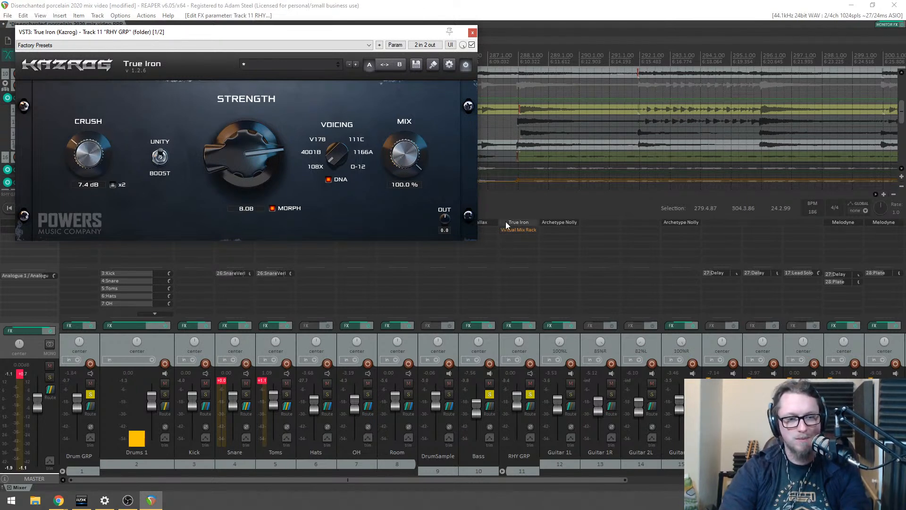
Step: Lower True Iron's output to about -1.6 while listening to the soloed groups, and close the plugin
key(space)
drag(444, 218, 442, 236)
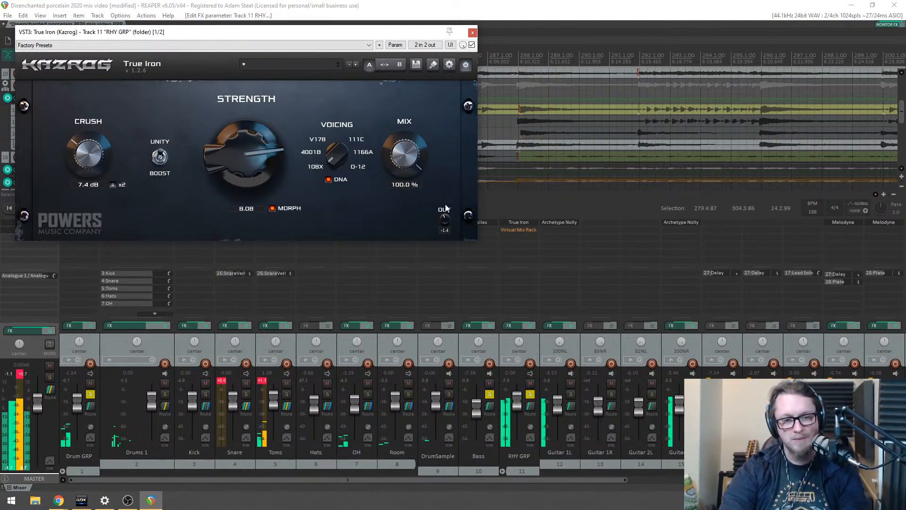
drag(445, 216, 445, 219)
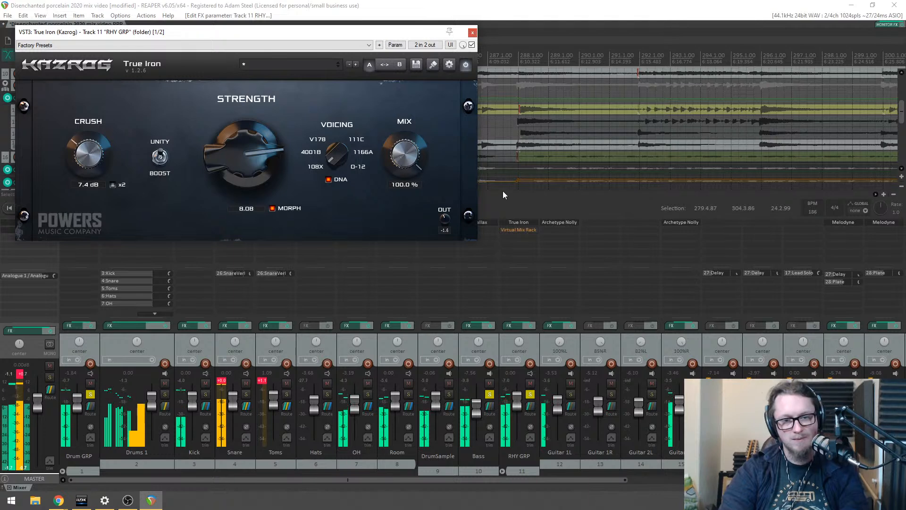
click(471, 33)
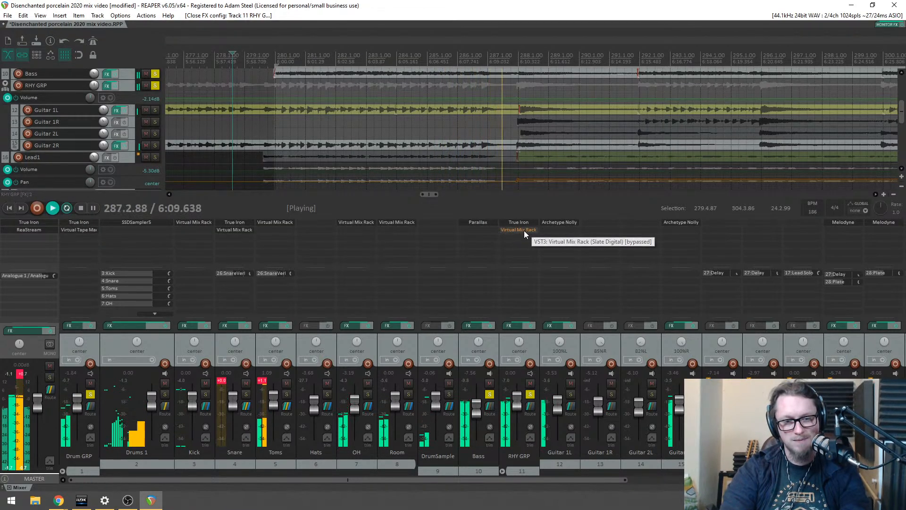
key(space)
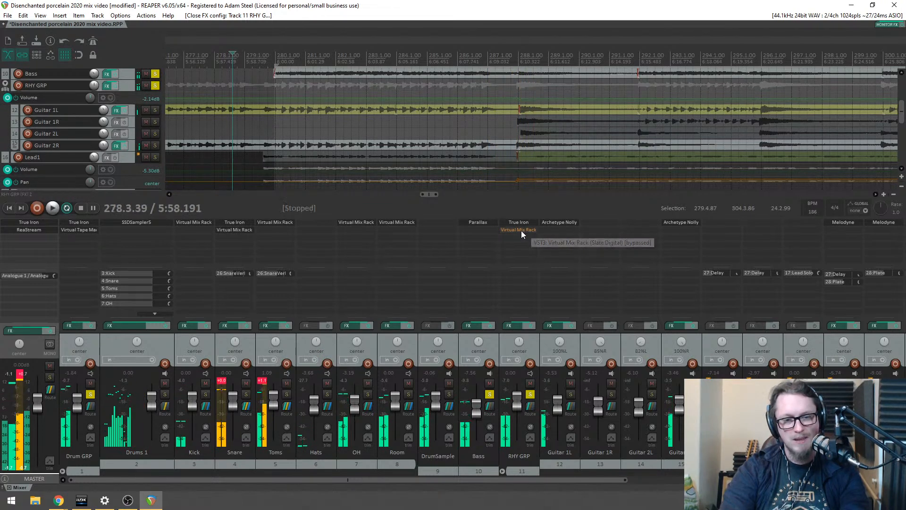
Step: Enable Virtual Mix Rack on RHY GRP, remove the FG-S and FG-Stress modules and move Virtual Channel after Revival
click(521, 230)
drag(634, 86, 610, 86)
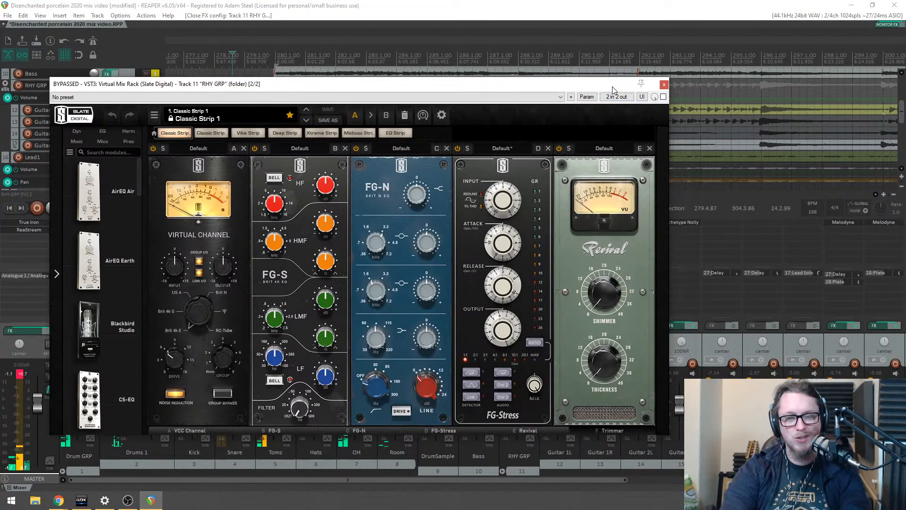
click(663, 96)
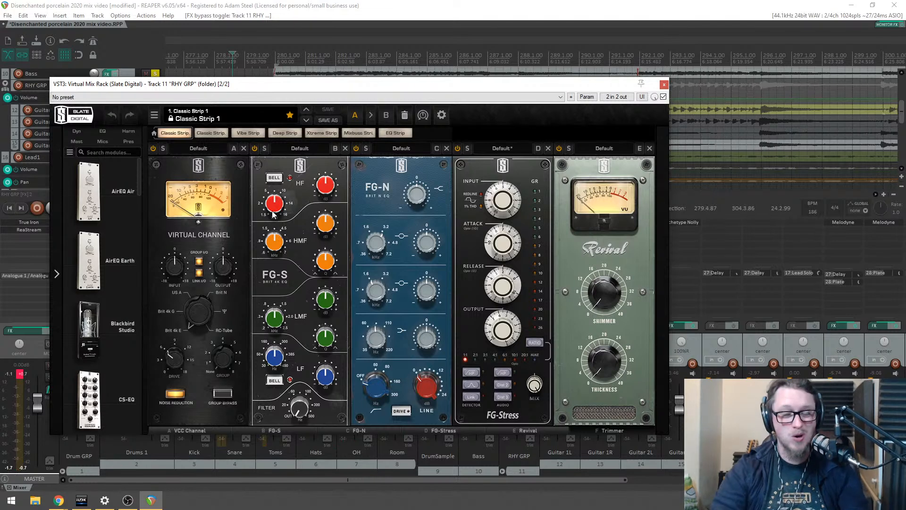
click(346, 148)
drag(208, 274, 511, 274)
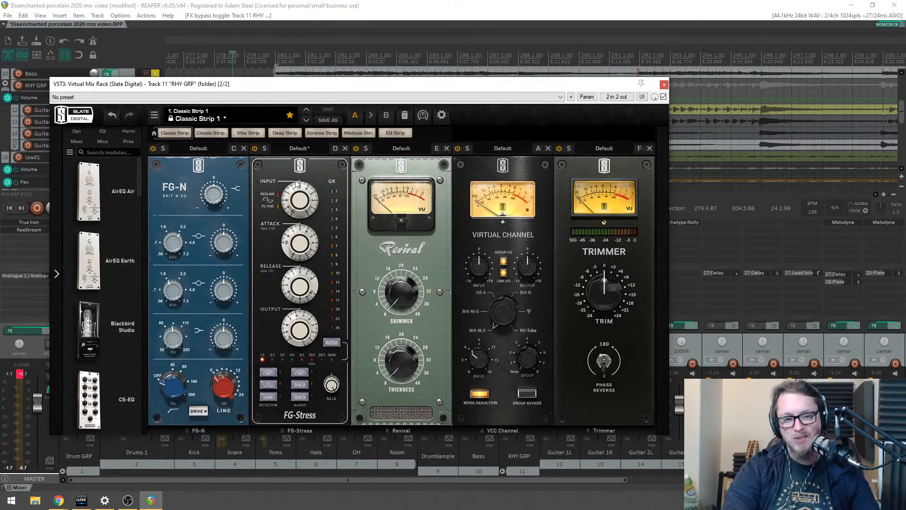
click(345, 149)
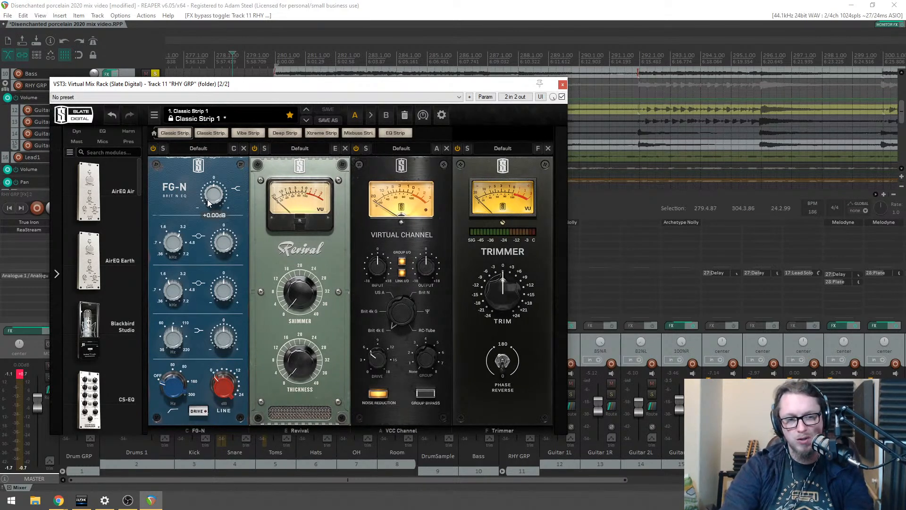
Step: Boost the FG-N EQ's high band by about 2.66 dB and adjust its two mid-band gains during playback
drag(211, 204, 212, 195)
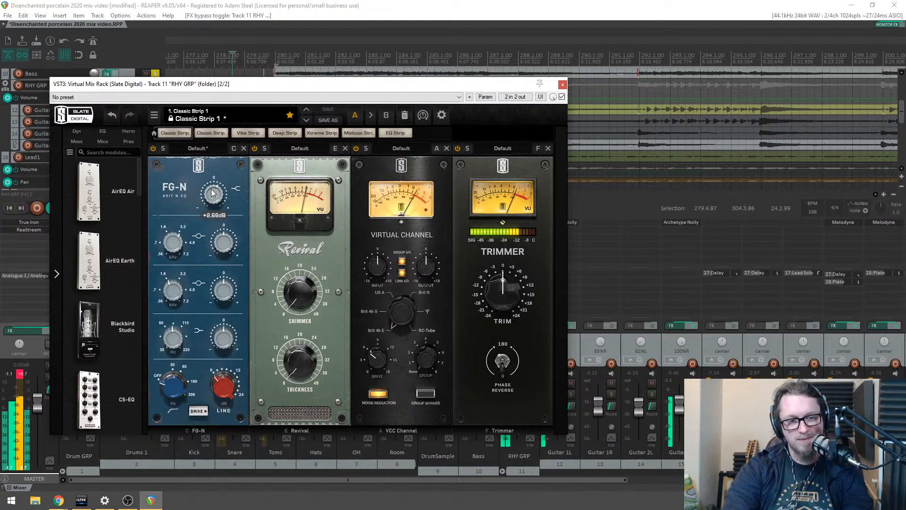
drag(226, 241, 223, 240)
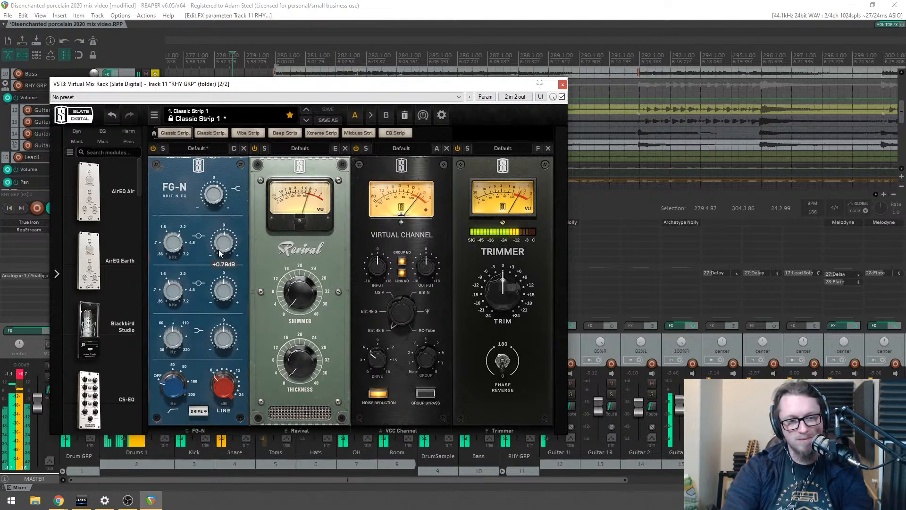
mouse_move(225, 289)
mouse_down()
mouse_move(226, 253)
mouse_move(223, 274)
mouse_up()
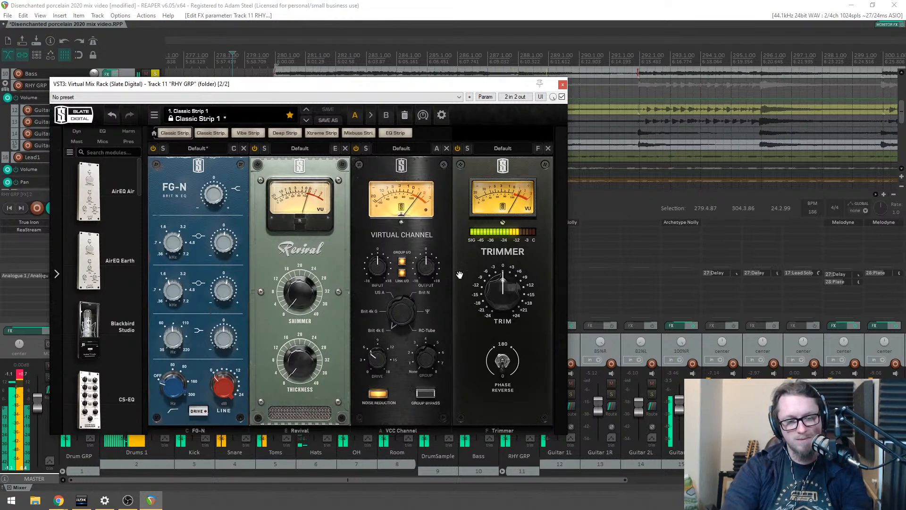
Step: Add a little Shimmer on the Revival module and turn the Trimmer down slightly
mouse_move(315, 280)
key(space)
mouse_move(507, 287)
mouse_move(507, 287)
mouse_down()
mouse_move(503, 298)
mouse_move(504, 288)
mouse_up()
key(space)
Step: Set the FG-N high-band boost to 1.26 dB during playback and reposition the Virtual Mix Rack window
mouse_move(217, 196)
drag(217, 195, 218, 198)
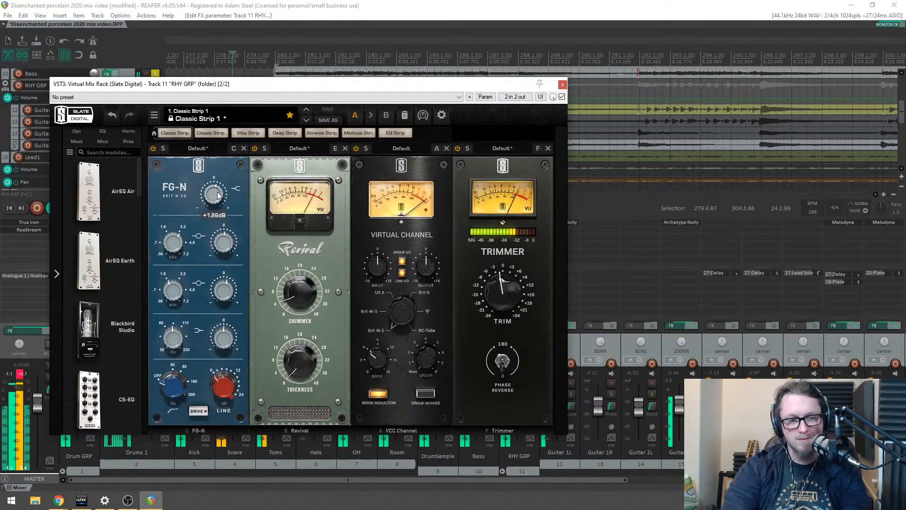
drag(307, 85, 357, 88)
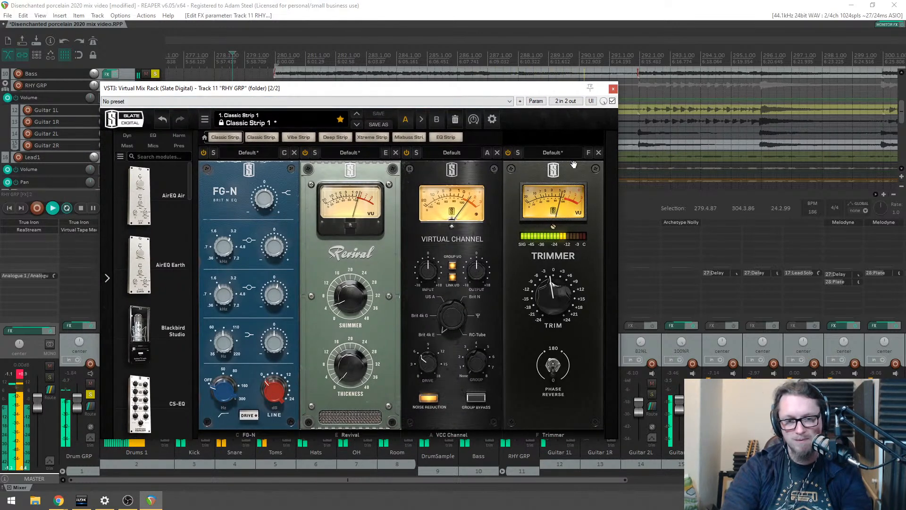
mouse_move(275, 260)
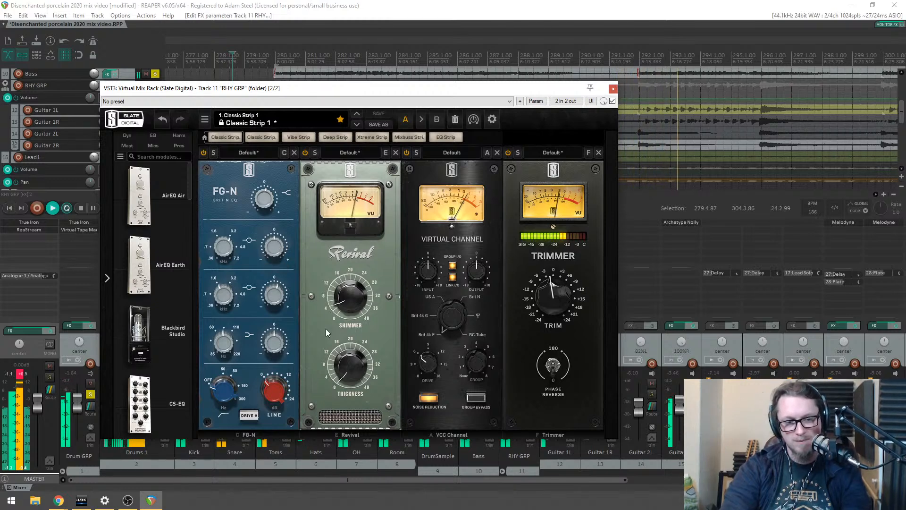
Step: Stop playback and close the Virtual Mix Rack window of RHY GRP
mouse_move(277, 297)
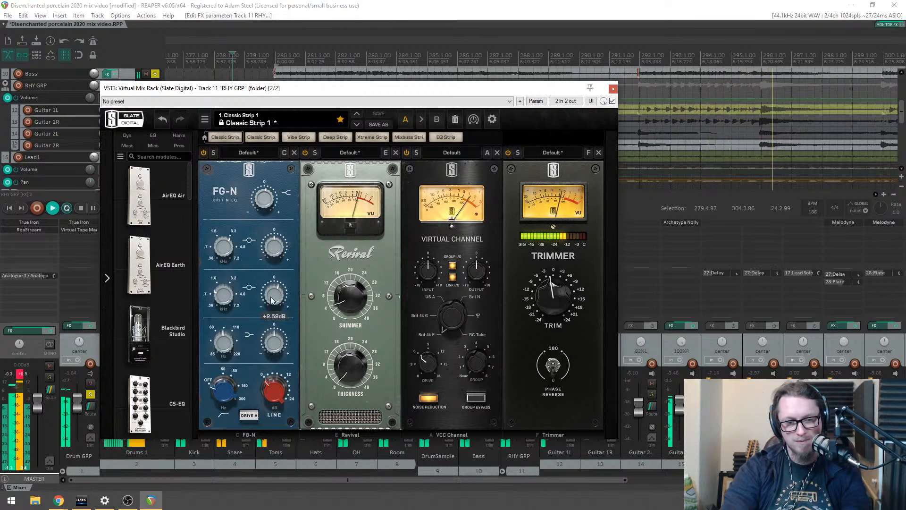
key(space)
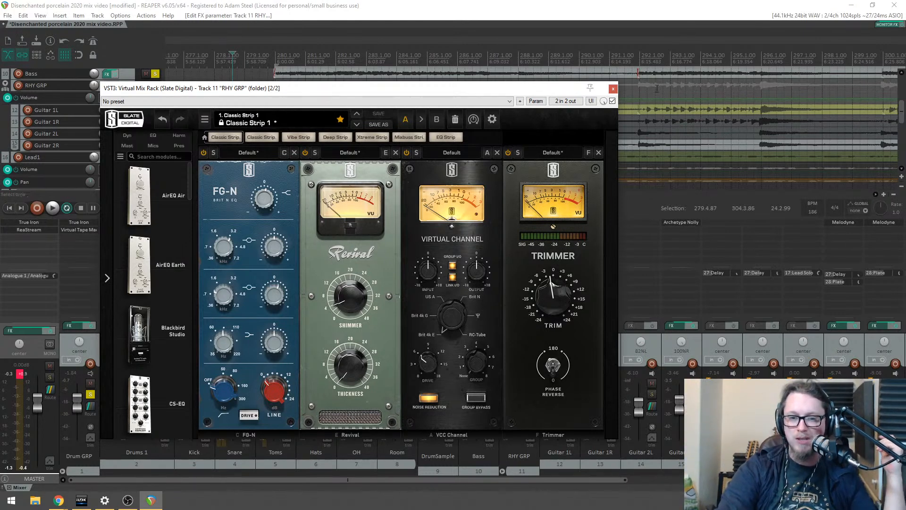
click(613, 89)
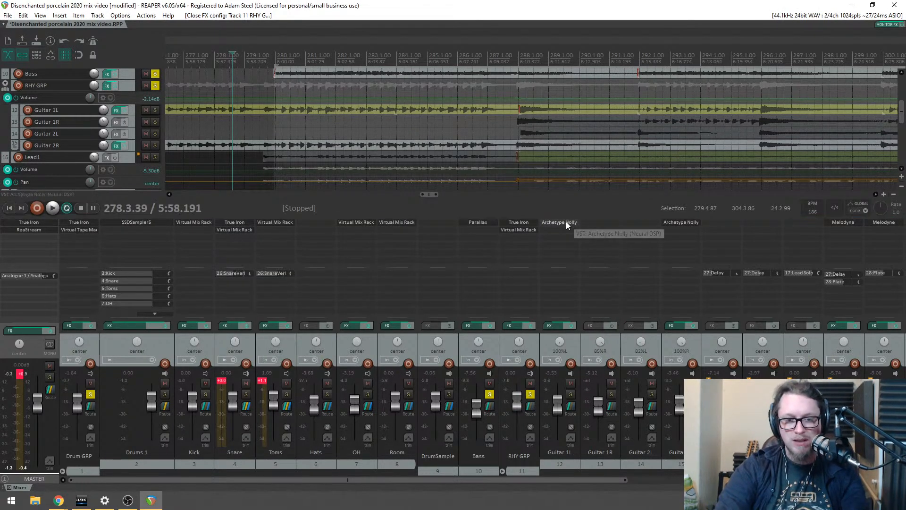
Step: Find the song's ending around bar 407 and unsolo Bass and Drum GRP, leaving only RHY GRP soloed
scroll(565, 122, down, 6)
scroll(564, 123, up, 6)
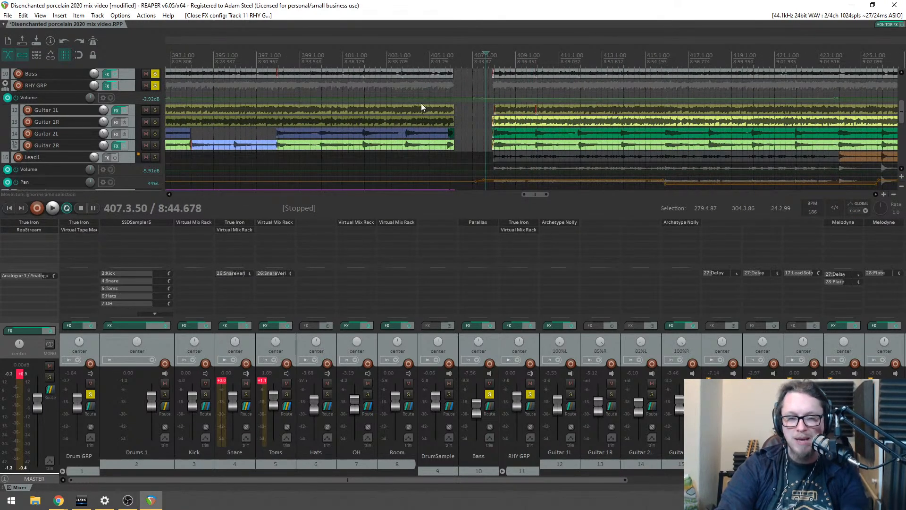
scroll(472, 99, down, 1)
click(490, 394)
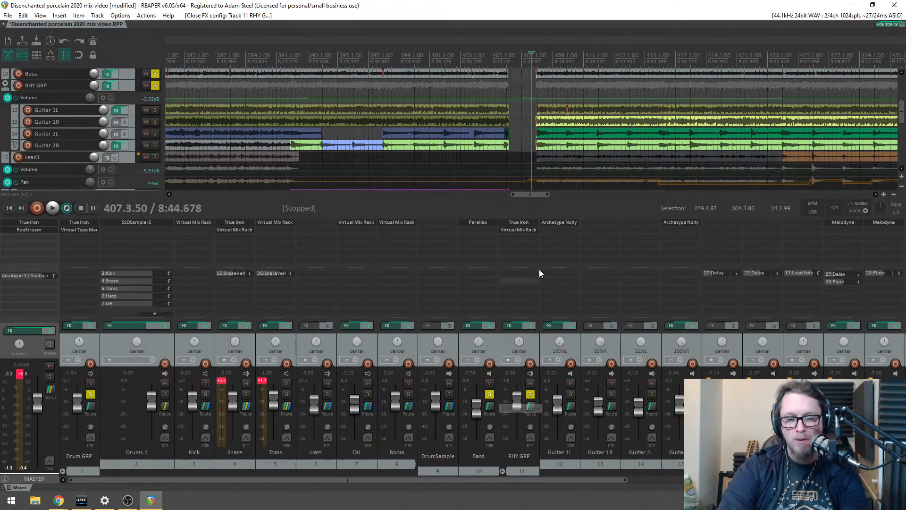
click(90, 394)
scroll(581, 146, up, 2)
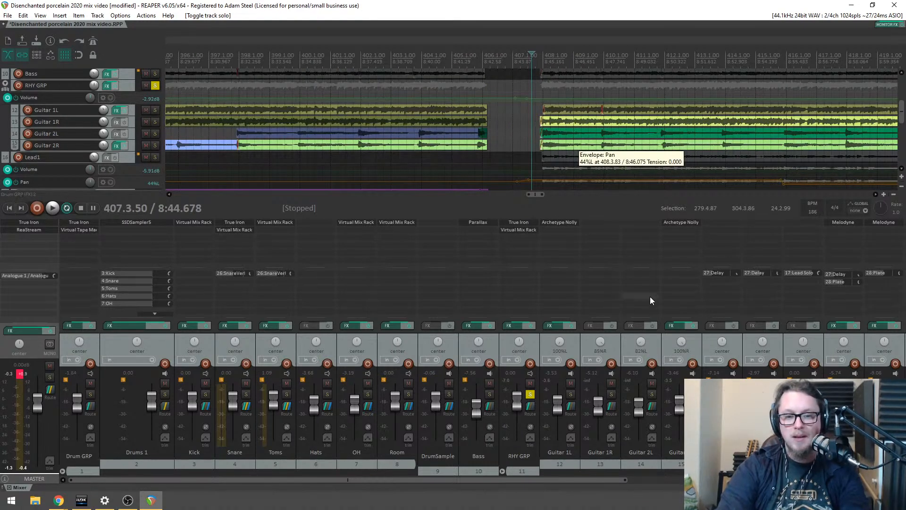
Step: Copy Archetype Nolly from Guitar 1L to the Guitar 1R and Guitar 2L tracks
scroll(568, 134, down, 4)
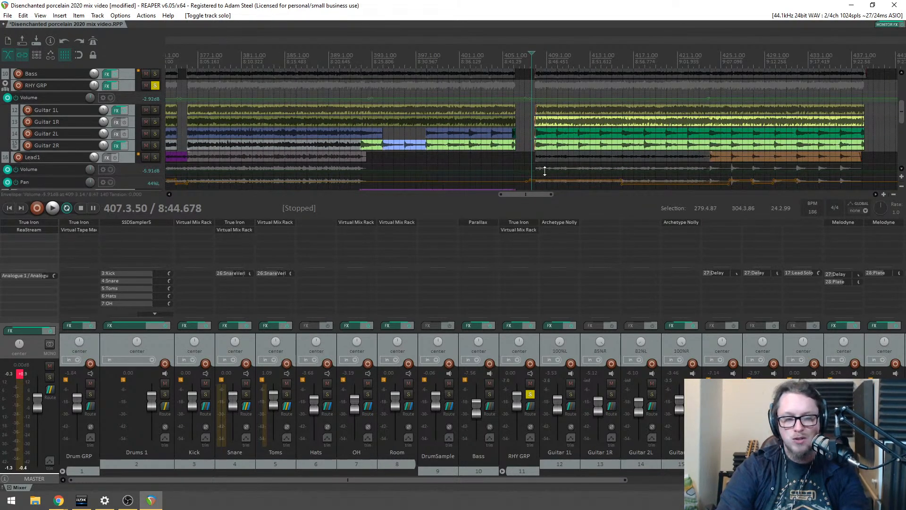
drag(568, 222, 647, 229)
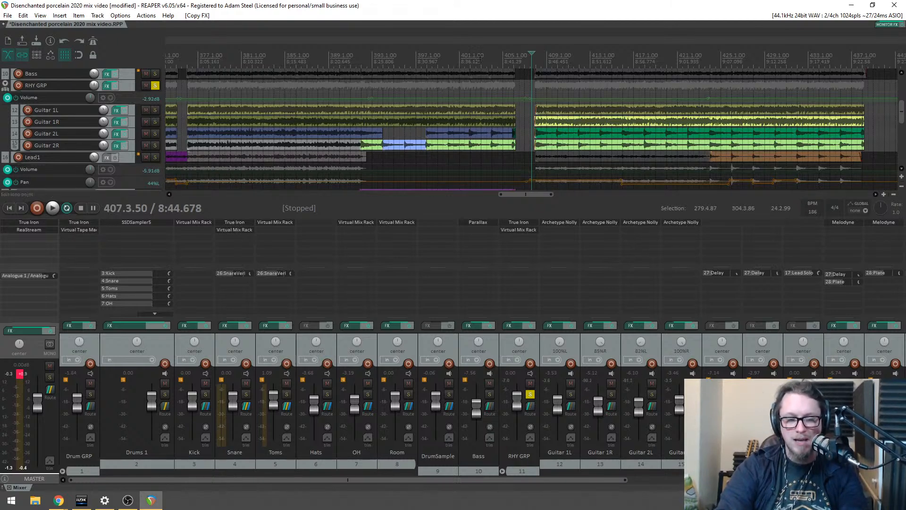
Step: Play the soloed rhythm guitars from about bar 403 into the ending section, following the arrangement, and stop
click(480, 59)
scroll(482, 57, up, 2)
click(551, 50)
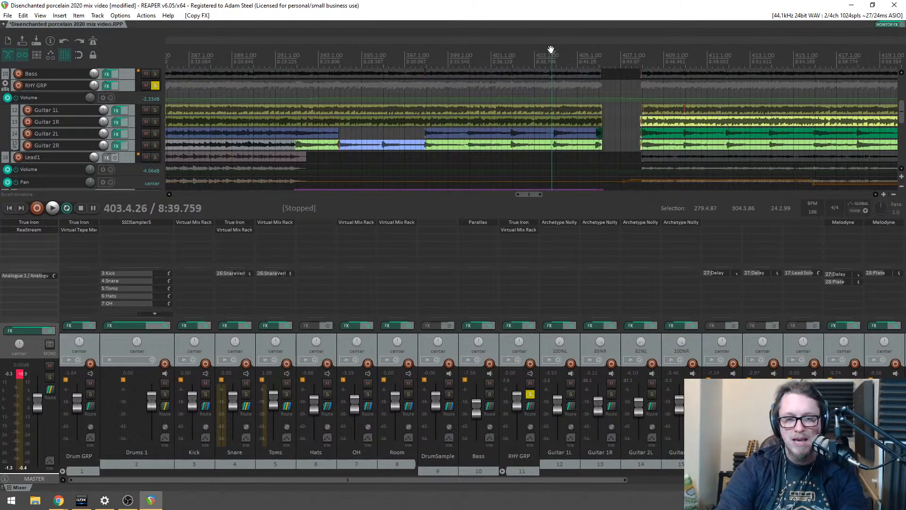
key(space)
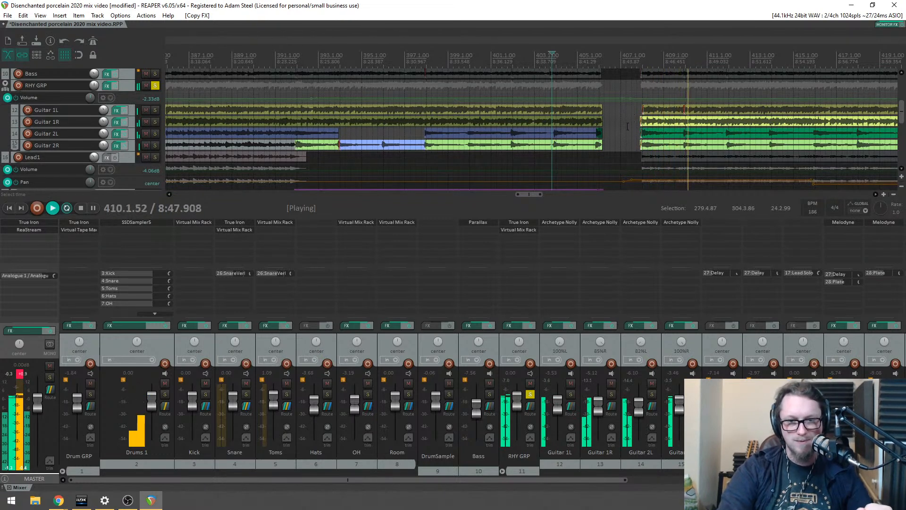
scroll(632, 118, down, 2)
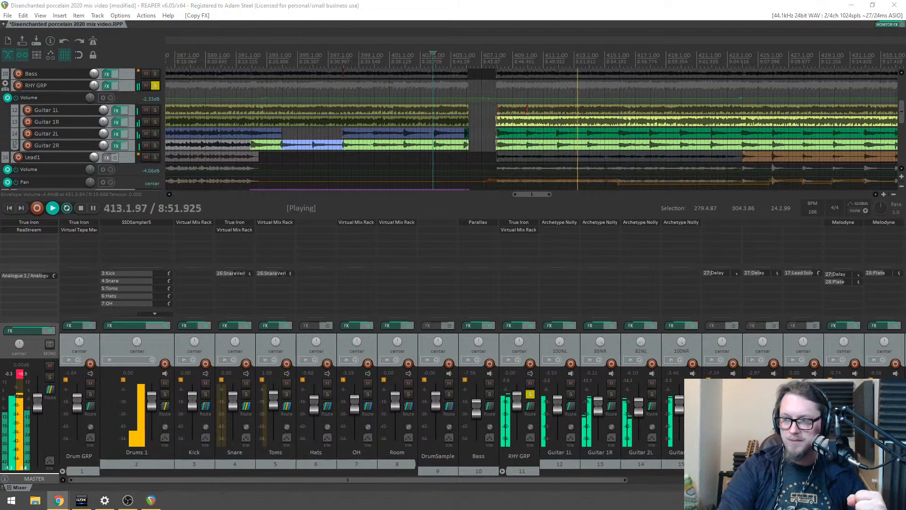
scroll(623, 66, down, 2)
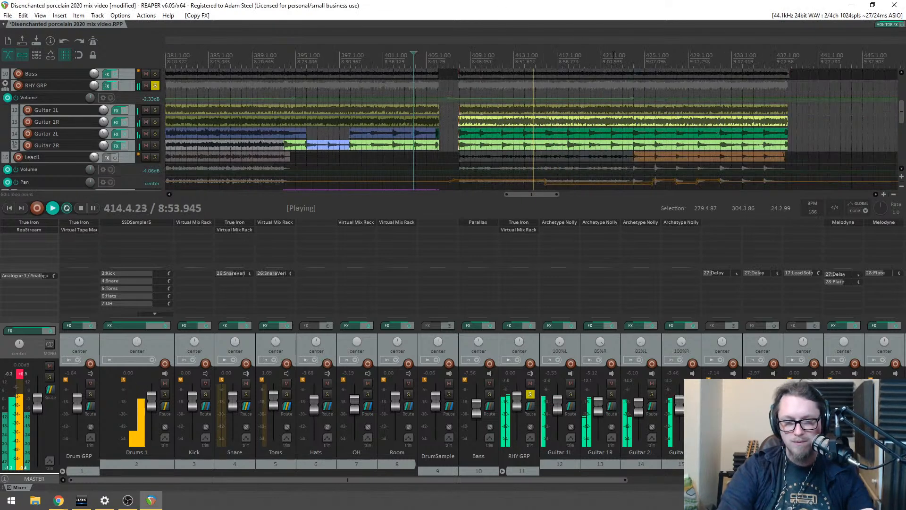
scroll(622, 68, up, 2)
scroll(621, 69, down, 2)
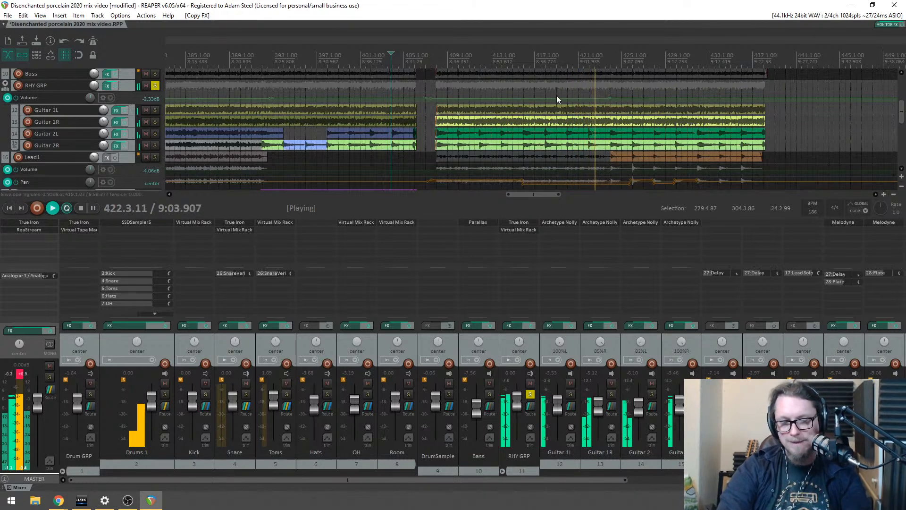
key(space)
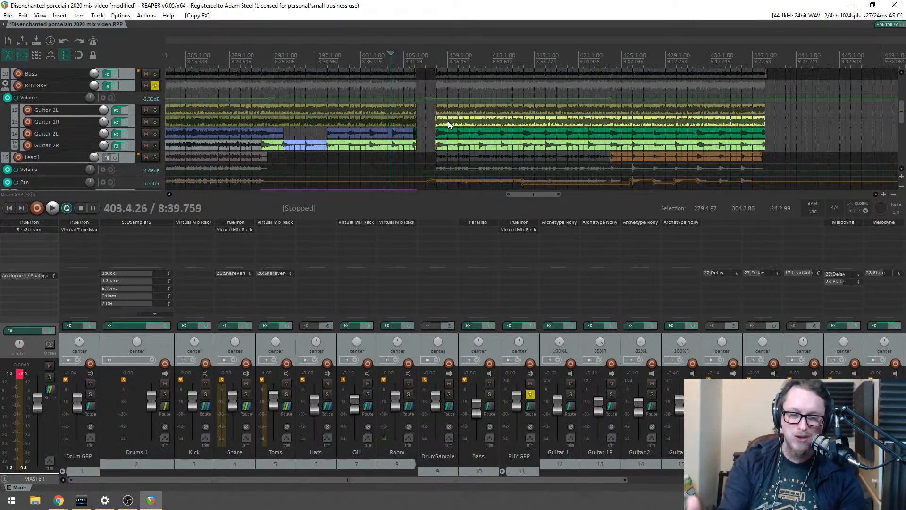
Step: Solo Bass and Drum GRP alongside RHY GRP and play the ending from about bar 401
scroll(417, 118, down, 4)
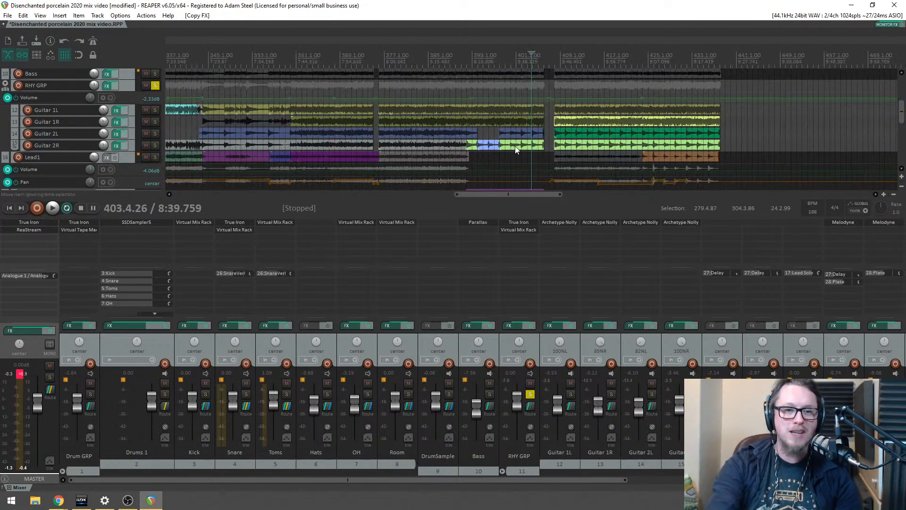
scroll(519, 99, up, 3)
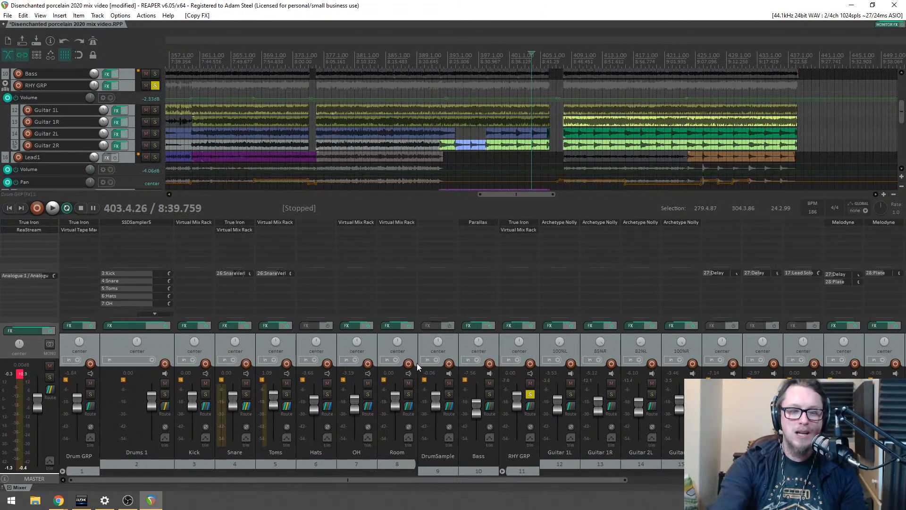
click(489, 394)
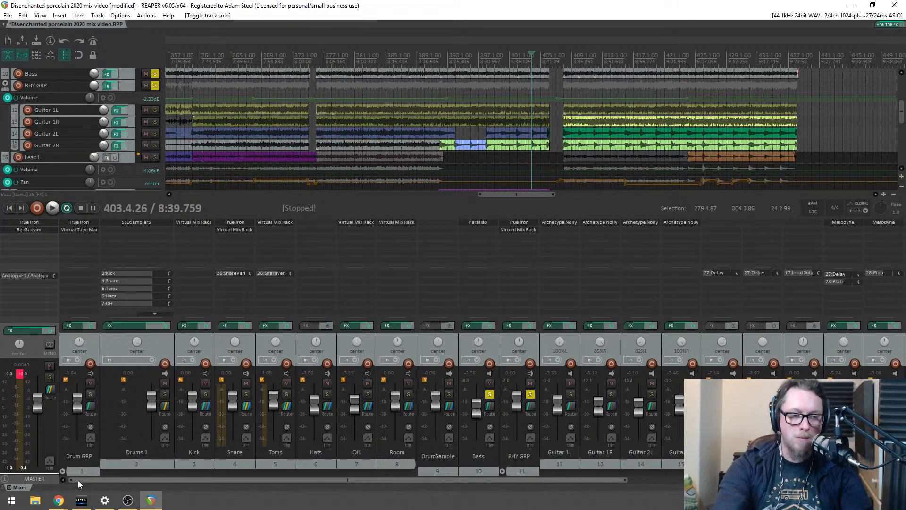
click(90, 393)
click(523, 58)
click(515, 59)
key(space)
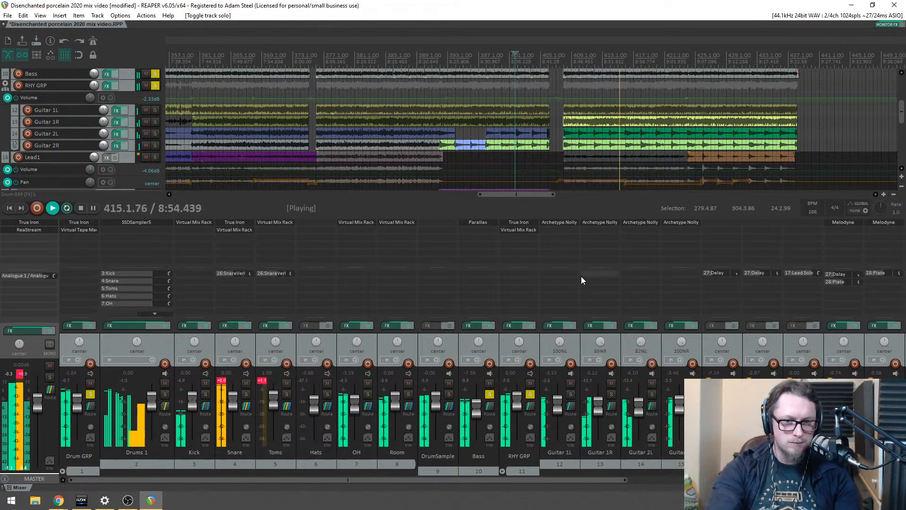
Step: Lower the Guitar 1R and Guitar 2L faders together slightly during playback and clear the Snare and Toms clip indicators
click(650, 342)
ctrl+click(613, 345)
drag(638, 402, 639, 405)
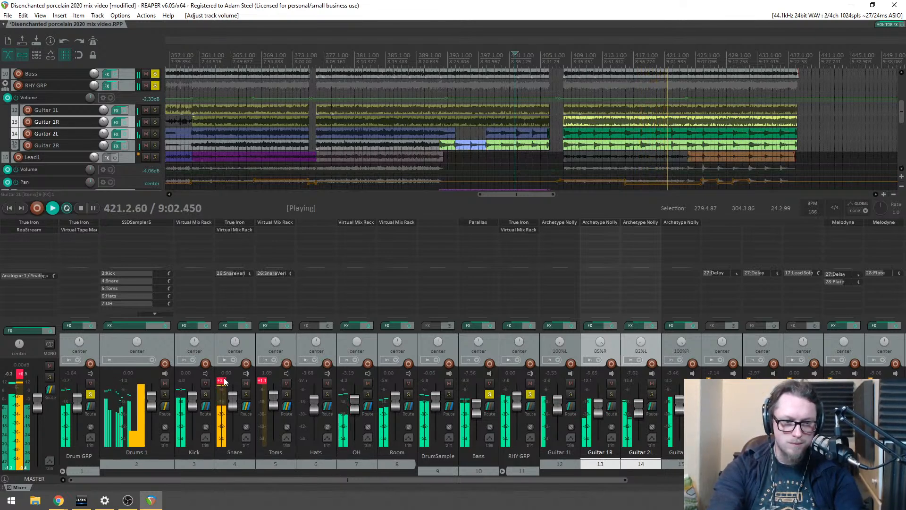
click(265, 381)
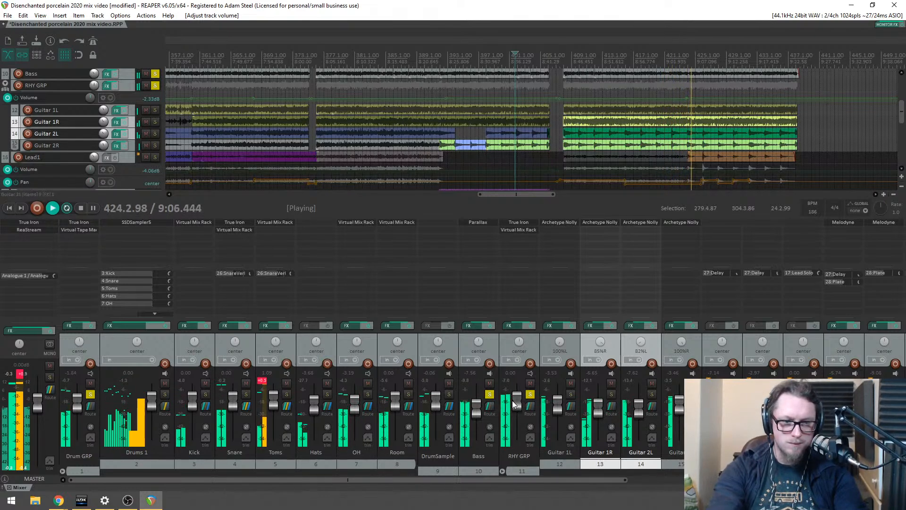
click(265, 381)
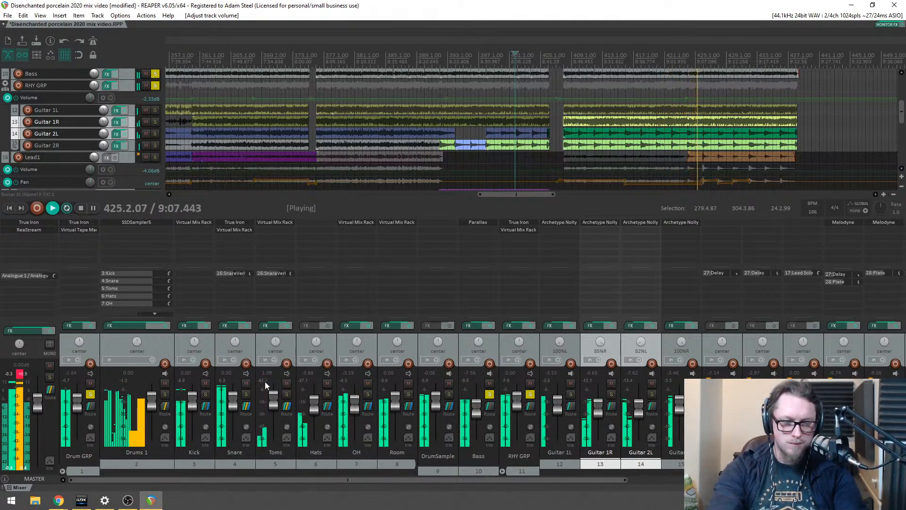
Step: Unsolo RHY GRP and Bass, stop playback and return the edit cursor to about bar 403
click(530, 394)
key(space)
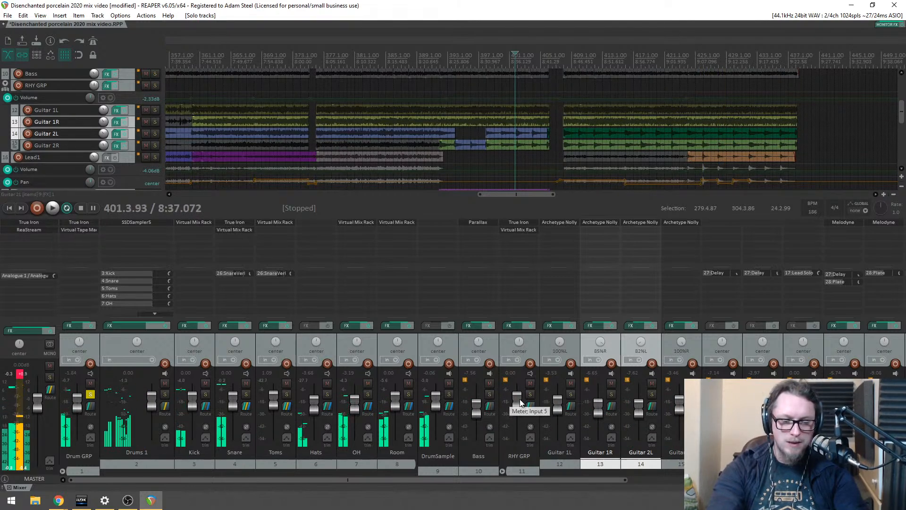
click(465, 64)
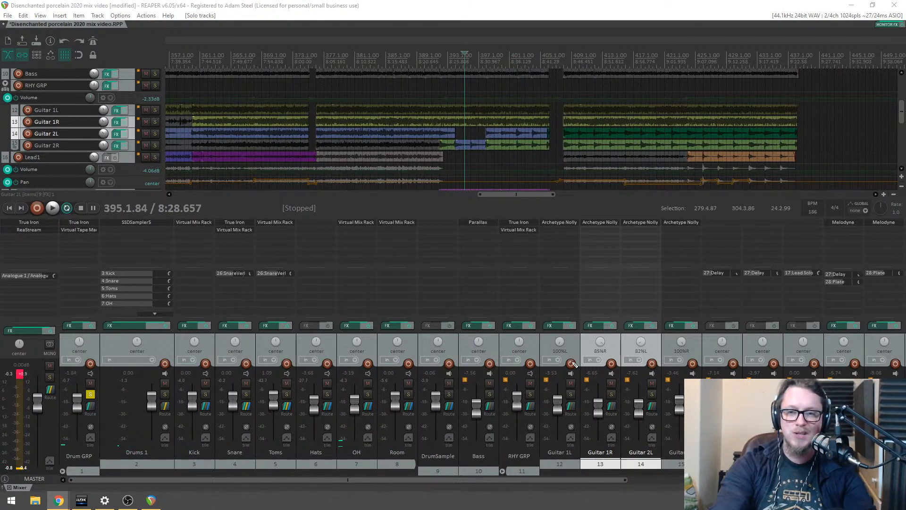
click(530, 169)
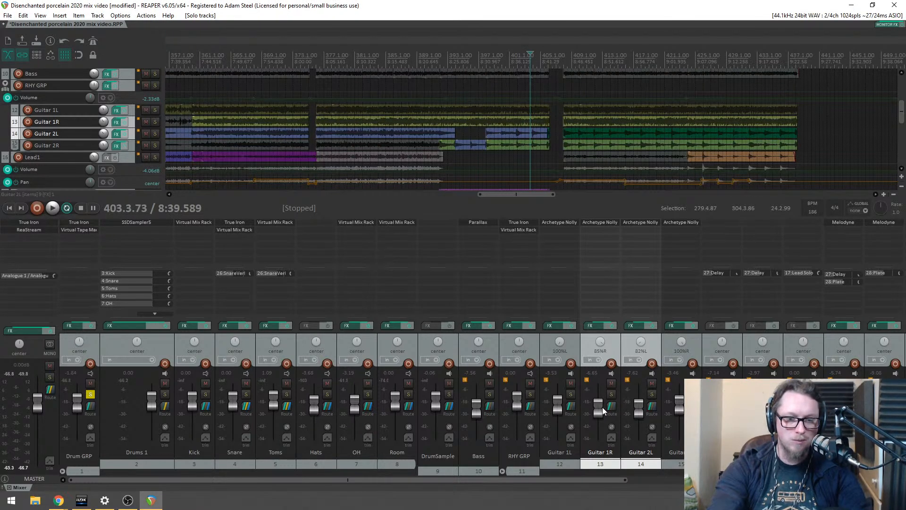
Step: Lower the selected Guitar 1R and Guitar 2L faders a bit further and place the edit cursor near bar 397
scroll(602, 406, right, 3)
drag(236, 409, 236, 412)
click(485, 92)
scroll(212, 477, left, 3)
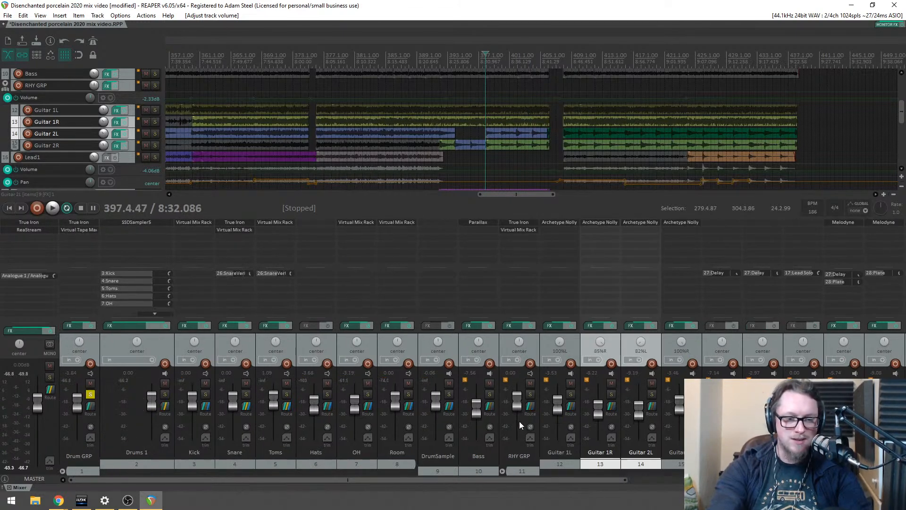
scroll(520, 405, down, 5)
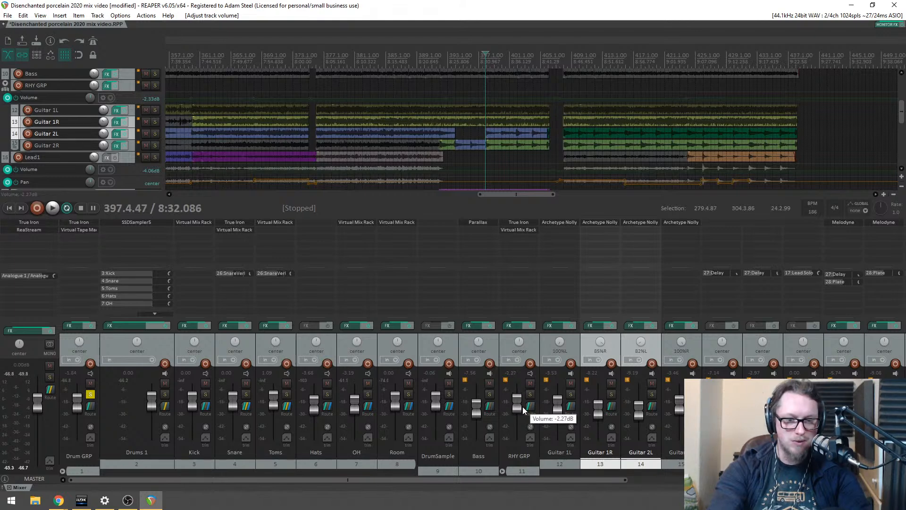
Step: Add the Bass and RHY GRP tracks to the drum group's solo and play the final section of the song
scroll(522, 406, up, 3)
scroll(523, 404, down, 2)
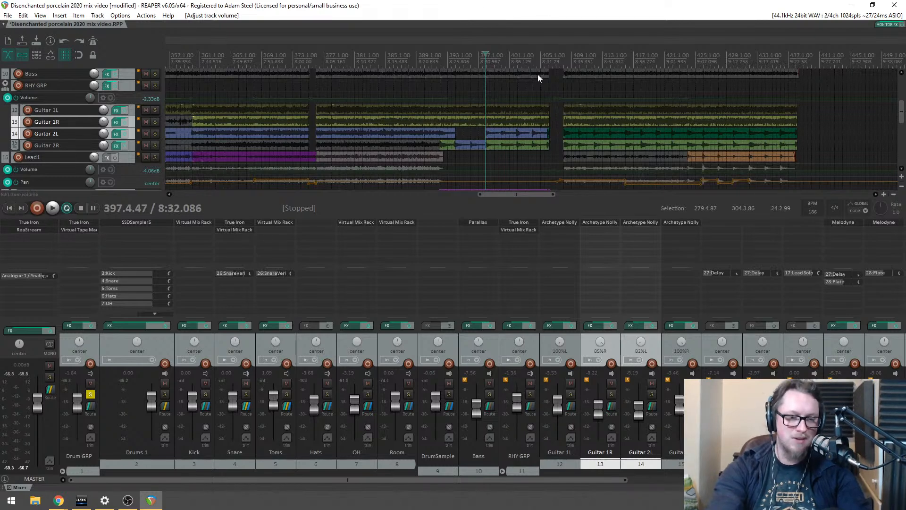
click(489, 394)
click(530, 394)
key(space)
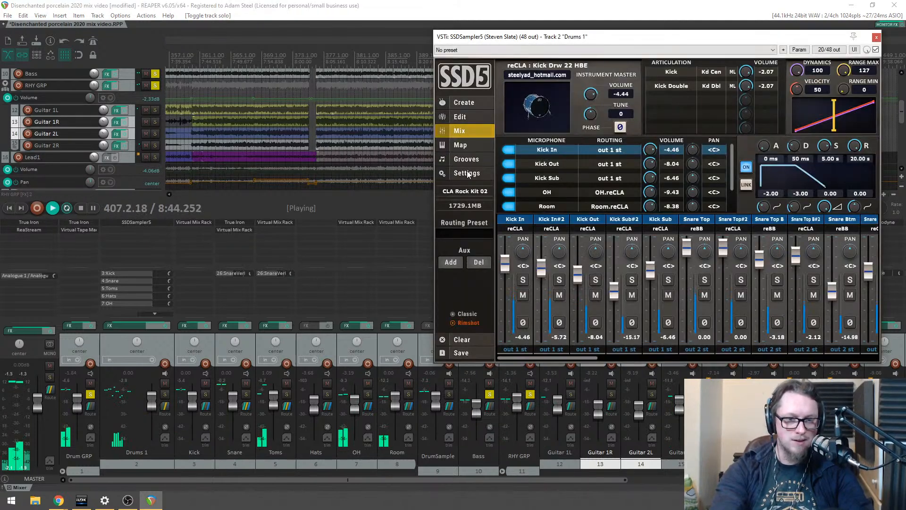
Step: Examine the sample pads and the Sledge Kick Room sample's mix settings in the Drums 1 sampler, and close its window
click(462, 104)
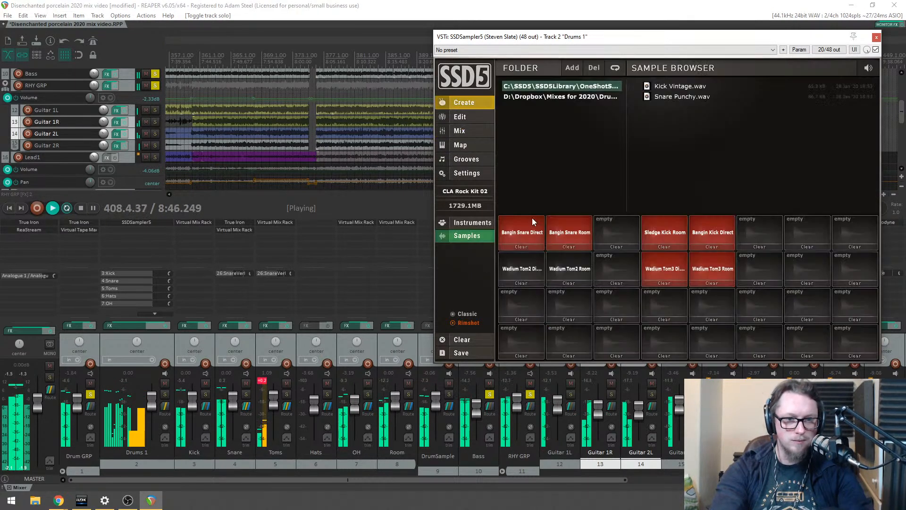
click(670, 231)
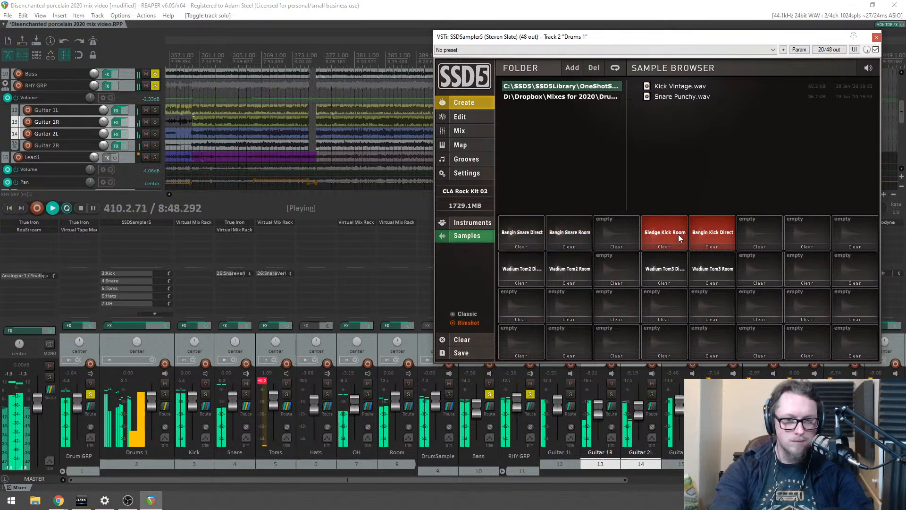
click(460, 130)
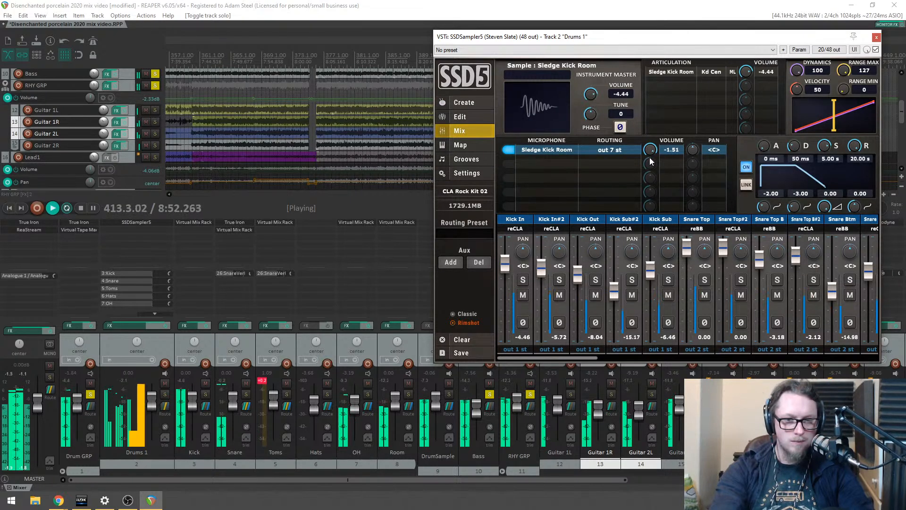
click(876, 36)
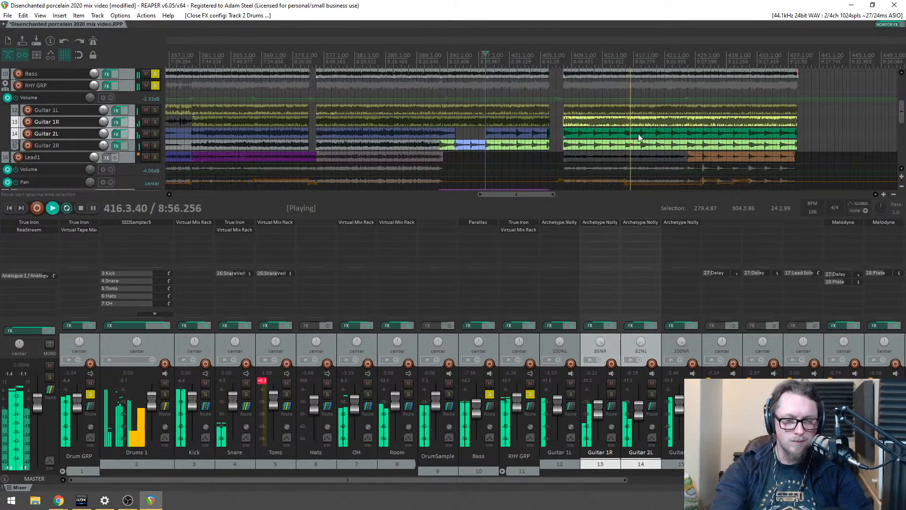
Step: Stop playback and save the project
scroll(638, 134, right, 3)
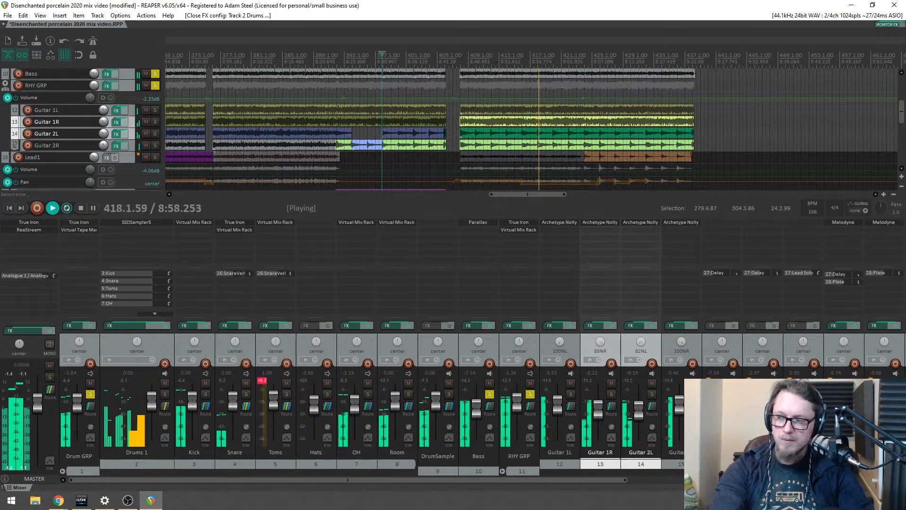
key(space)
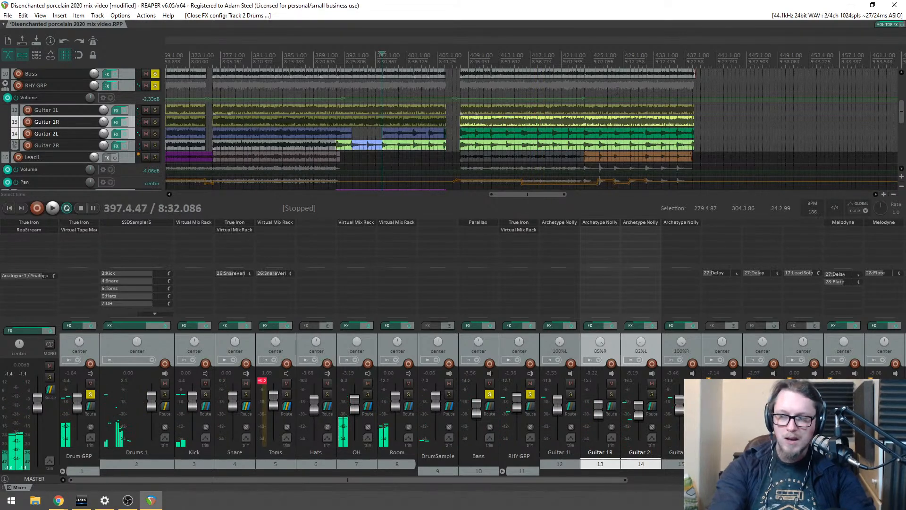
key(ctrl+s)
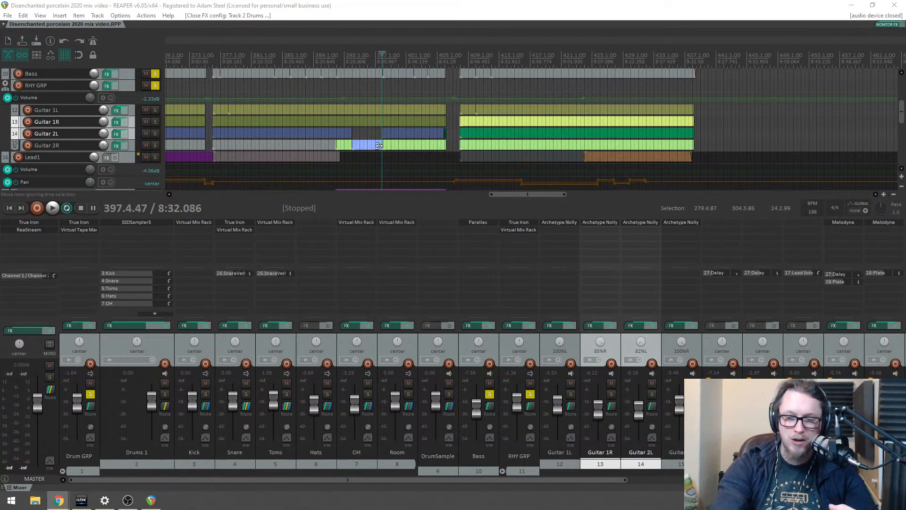
Step: Open the Virtual Mix Rack on the RHY GRP track, start playback, and place the edit cursor near bar 409
double_click(518, 230)
key(space)
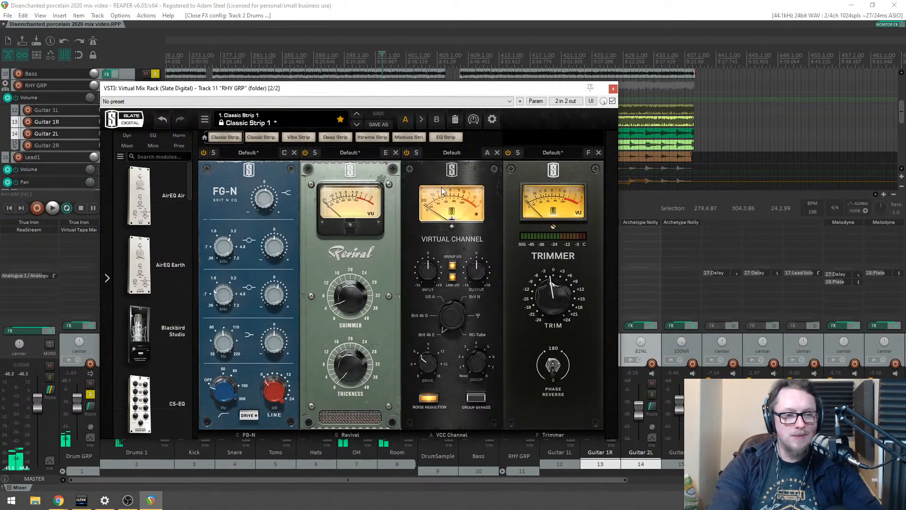
click(486, 58)
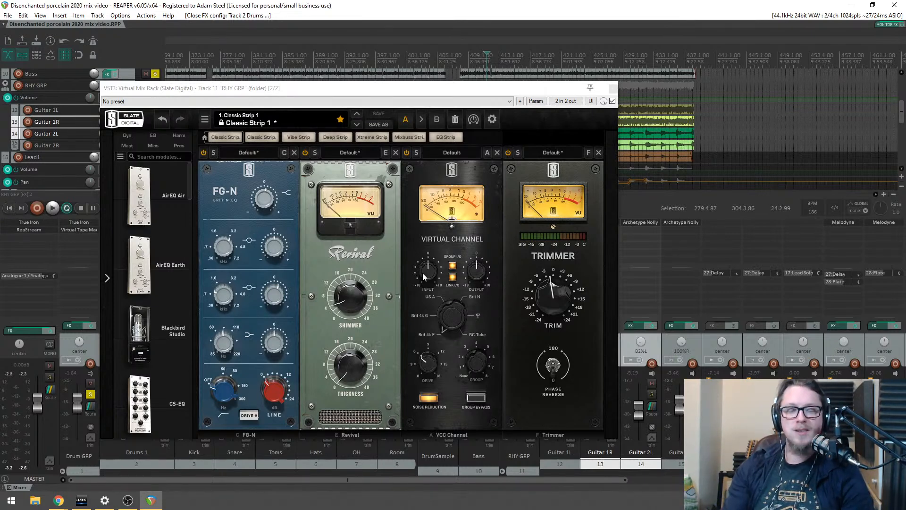
Step: Move the Virtual Mix Rack window clear of the RHY GRP mixer controls and solo only that group
mouse_move(423, 273)
mouse_down()
mouse_move(432, 307)
mouse_move(424, 202)
mouse_move(427, 269)
mouse_up()
mouse_move(431, 92)
mouse_down()
mouse_move(237, 121)
mouse_move(434, 104)
mouse_up()
ctrl+click(529, 394)
click(529, 394)
key(space)
Step: Raise the Virtual Channel's linked input gain to +13.0 dB and audition the driven rhythm guitars
drag(401, 281, 401, 298)
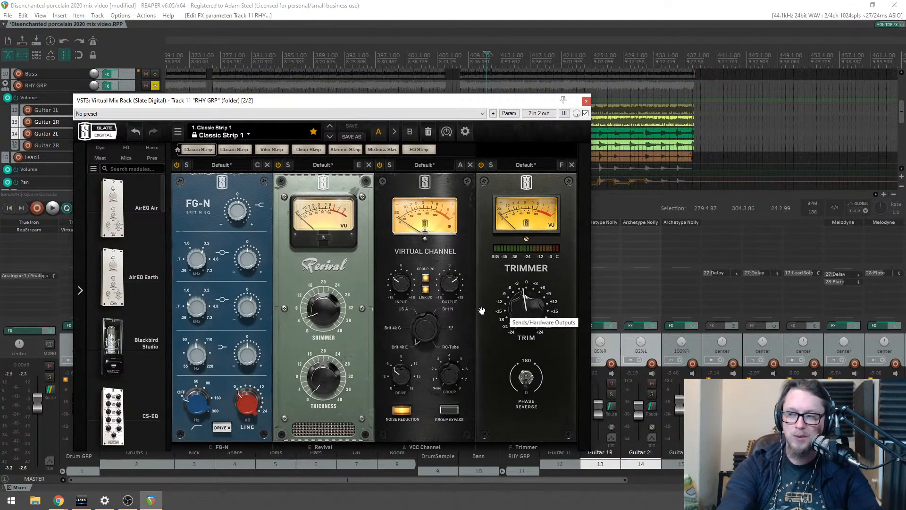
mouse_move(406, 262)
drag(405, 262, 408, 190)
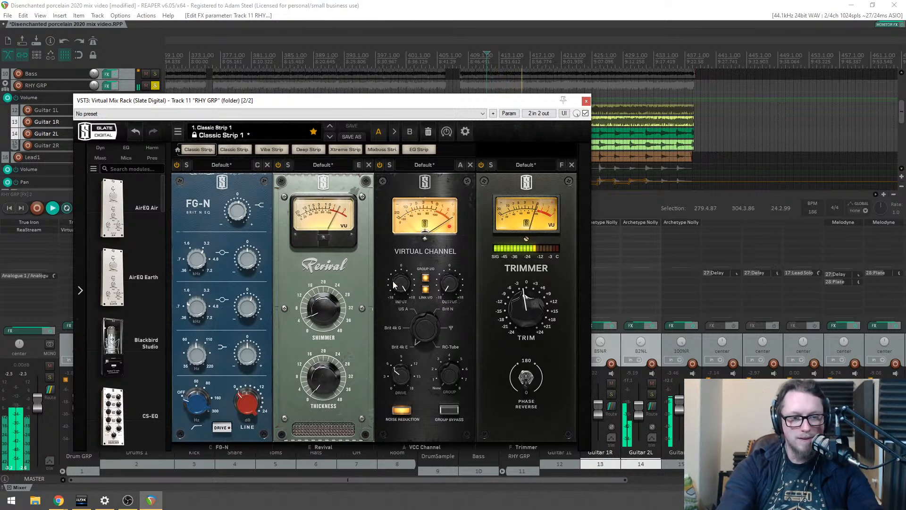
key(space)
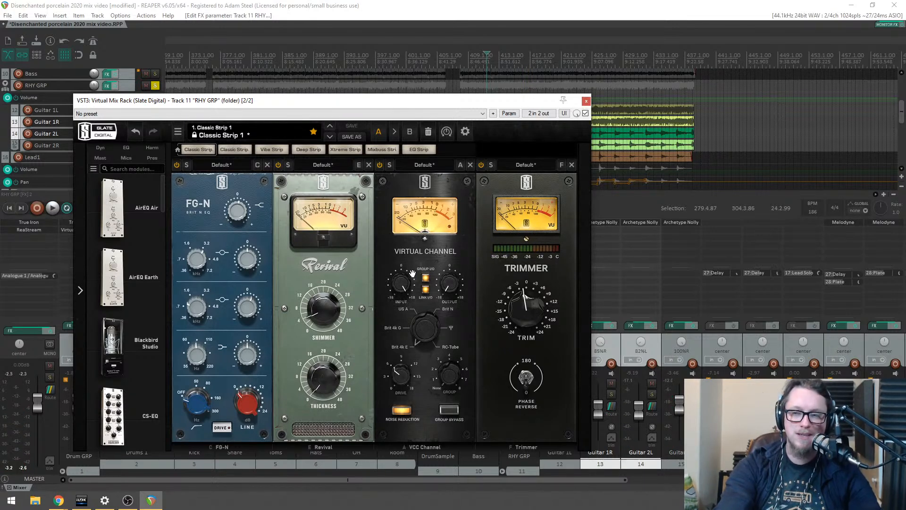
key(space)
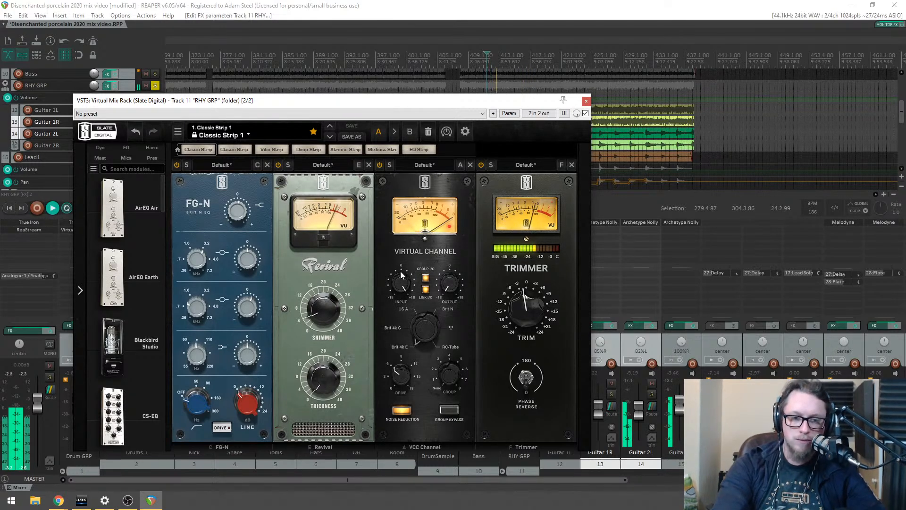
key(space)
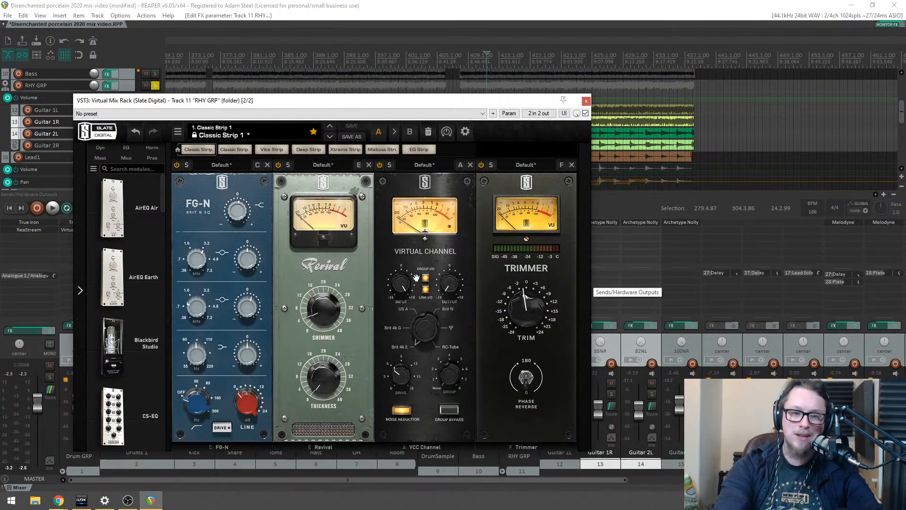
key(space)
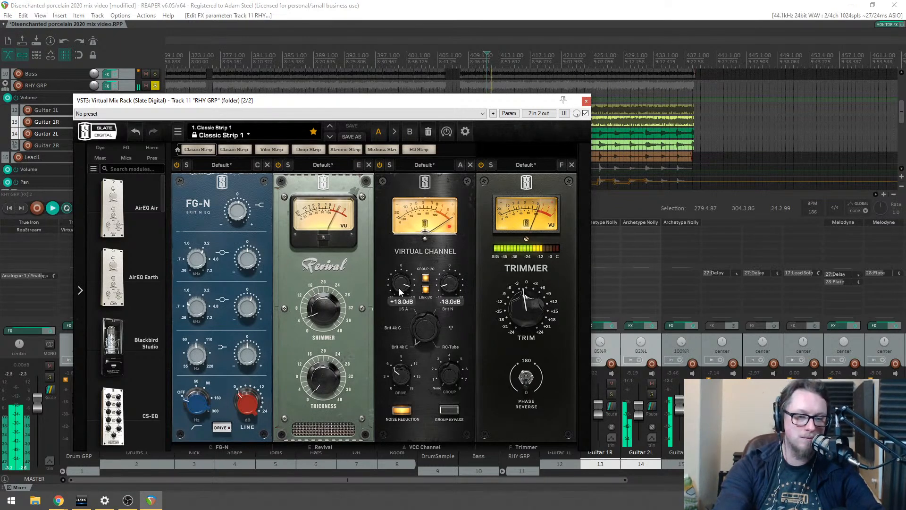
Step: Lower the Virtual Channel's input gain and reset it to 0.00 dB while listening, and stop playback
drag(393, 296, 394, 325)
double_click(403, 296)
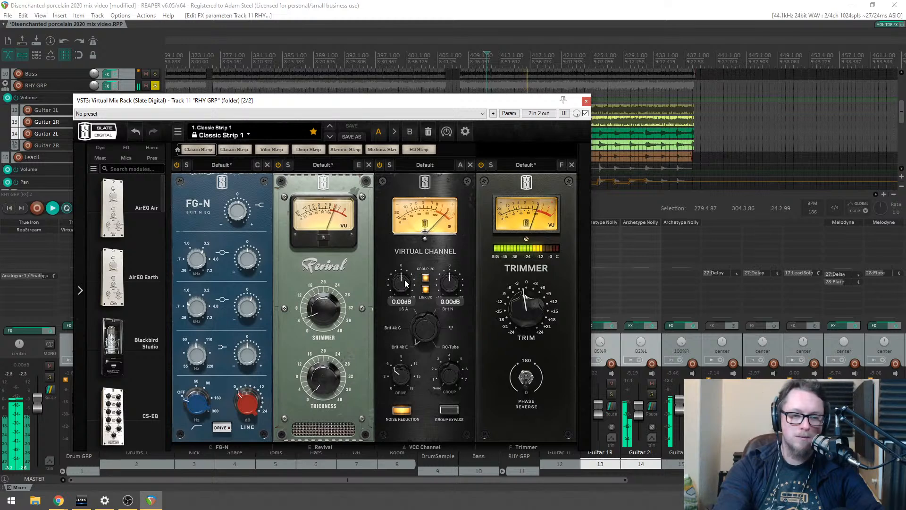
key(space)
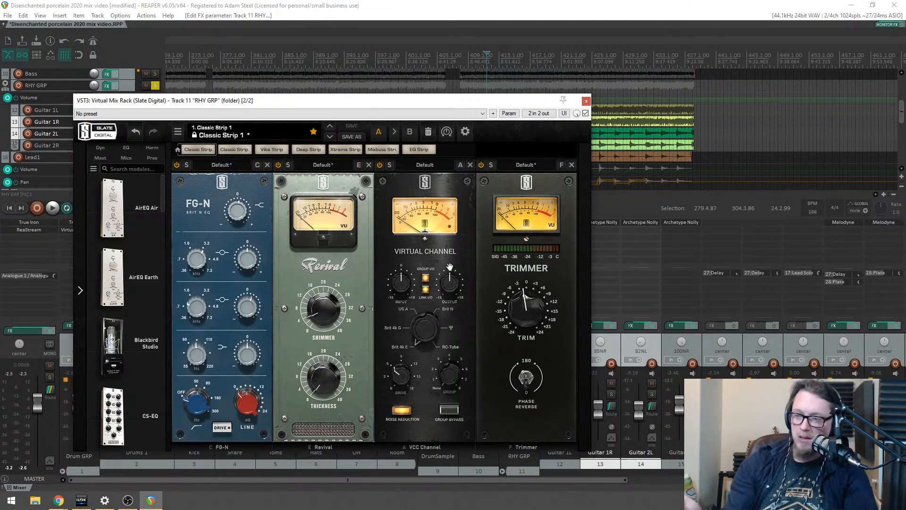
Step: Close the Virtual Mix Rack window and place the edit cursor at the start of the last guitar section, near bar 407
key(alt+Tab)
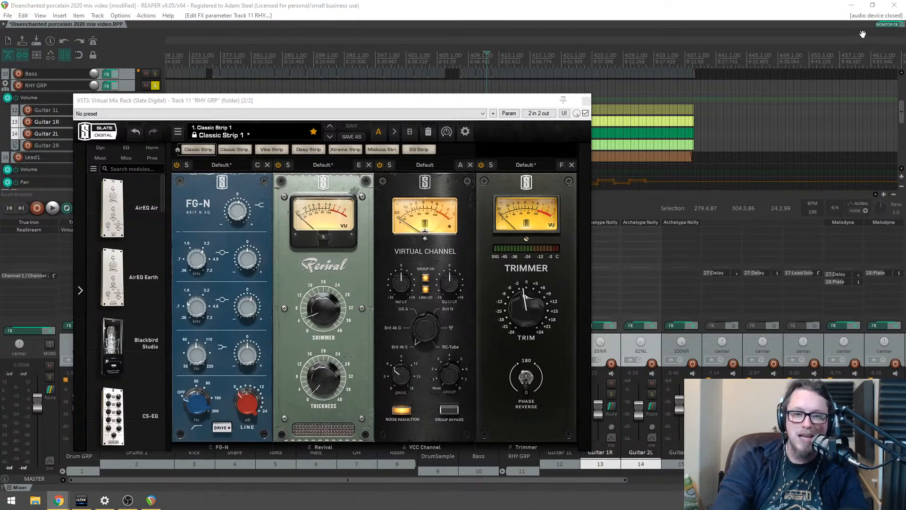
key(alt+Tab)
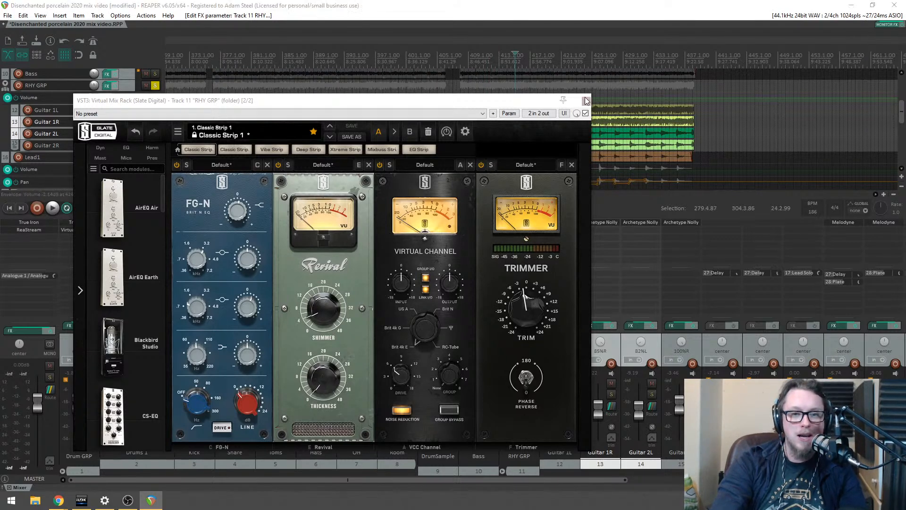
click(586, 100)
click(427, 54)
scroll(518, 86, up, 2)
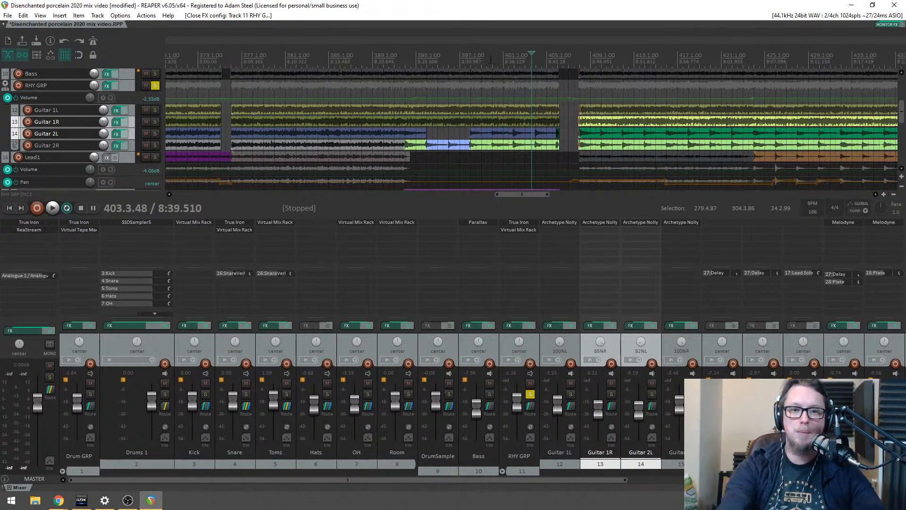
click(579, 60)
scroll(576, 71, up, 3)
scroll(570, 75, down, 4)
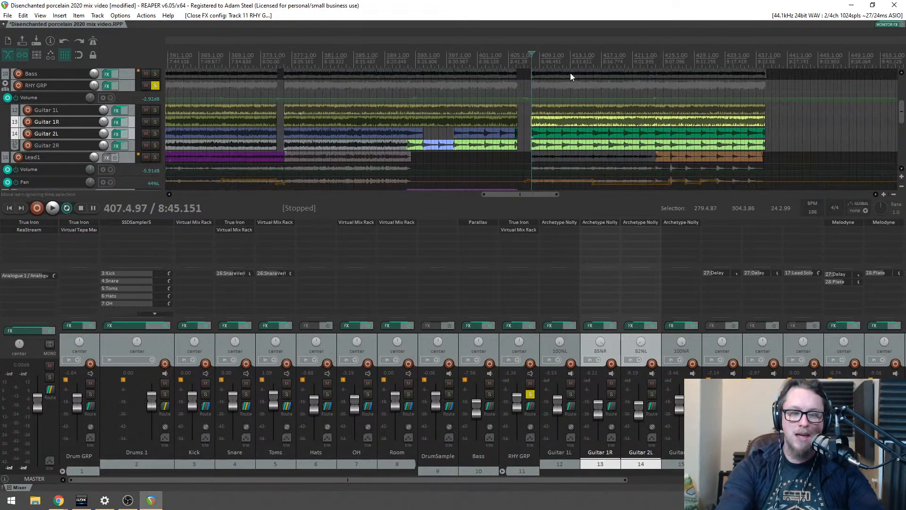
scroll(573, 75, down, 4)
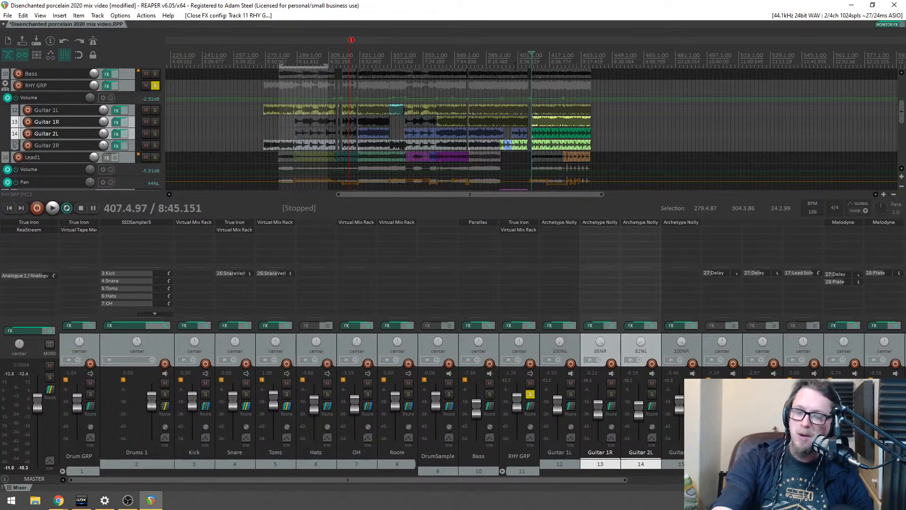
Step: Place the edit cursor just before the first Guitar 1L item, near bar 271, and play the soloed rhythm guitars
key(alt+Tab)
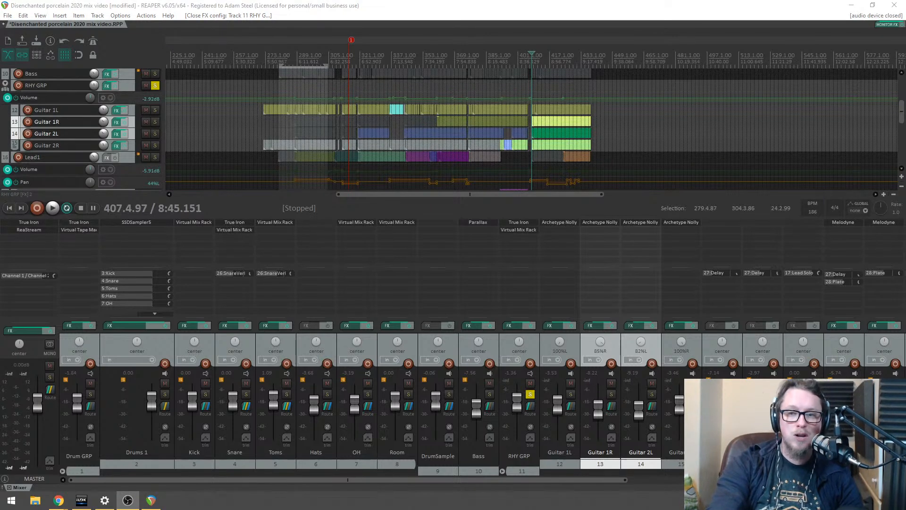
key(alt+Tab)
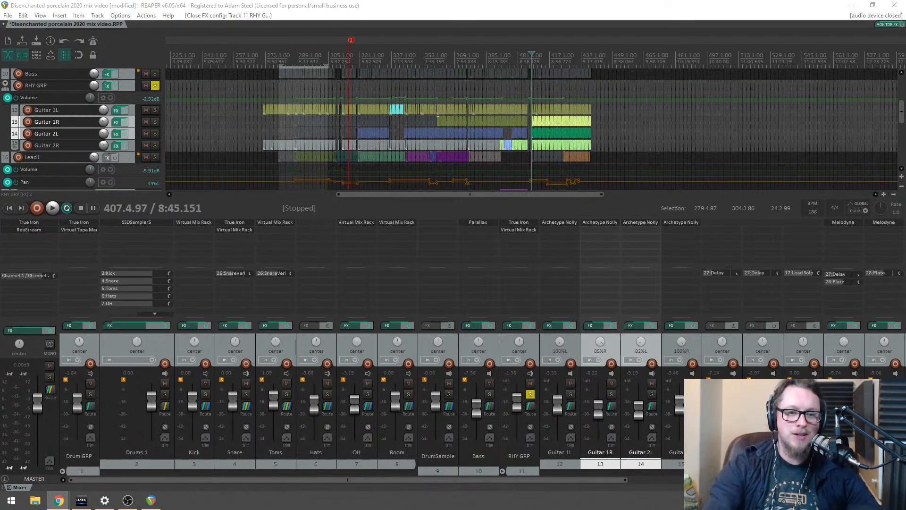
click(447, 64)
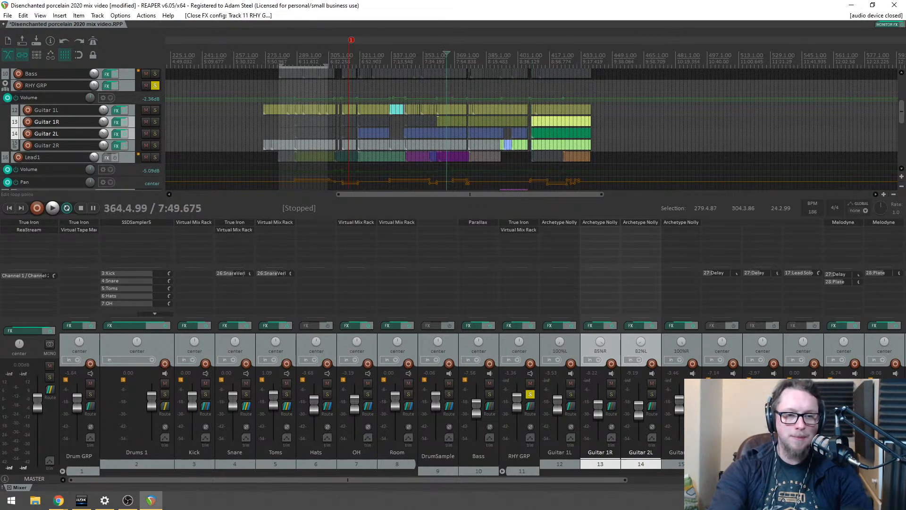
drag(261, 54, 486, 69)
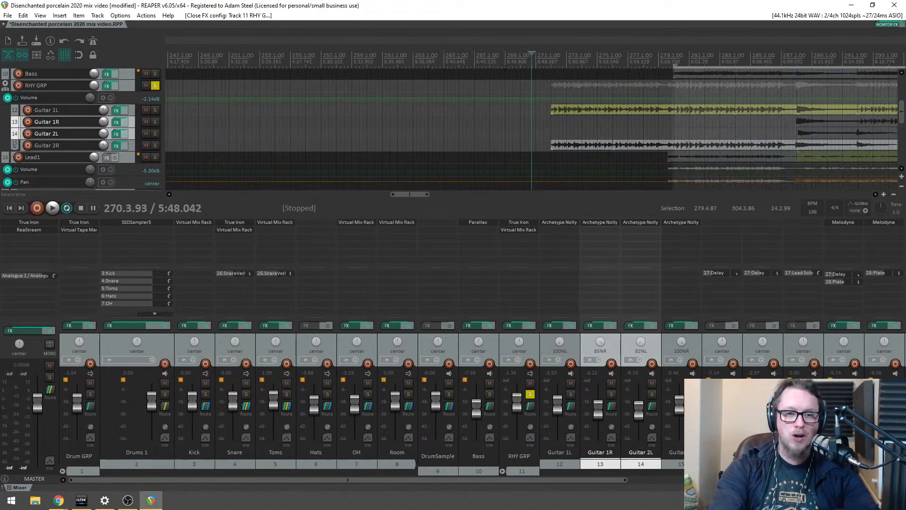
click(545, 58)
scroll(545, 62, down, 10)
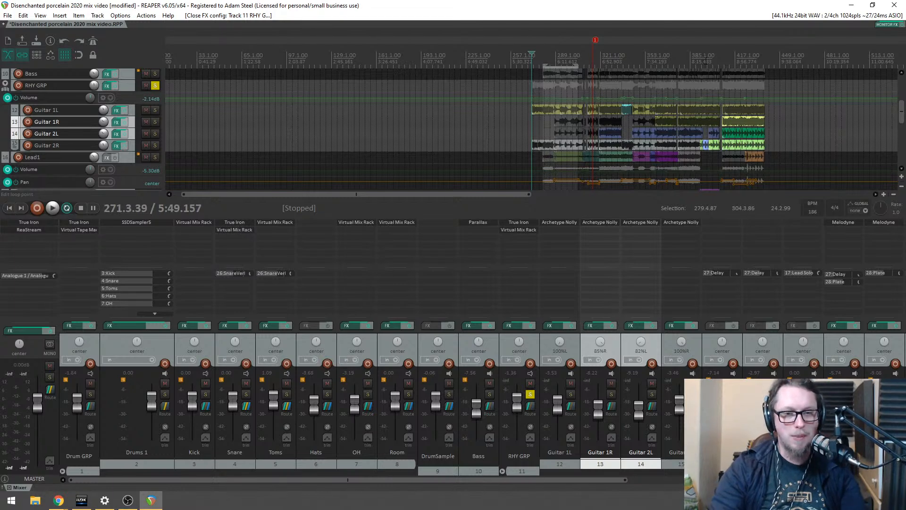
key(space)
scroll(597, 128, up, 3)
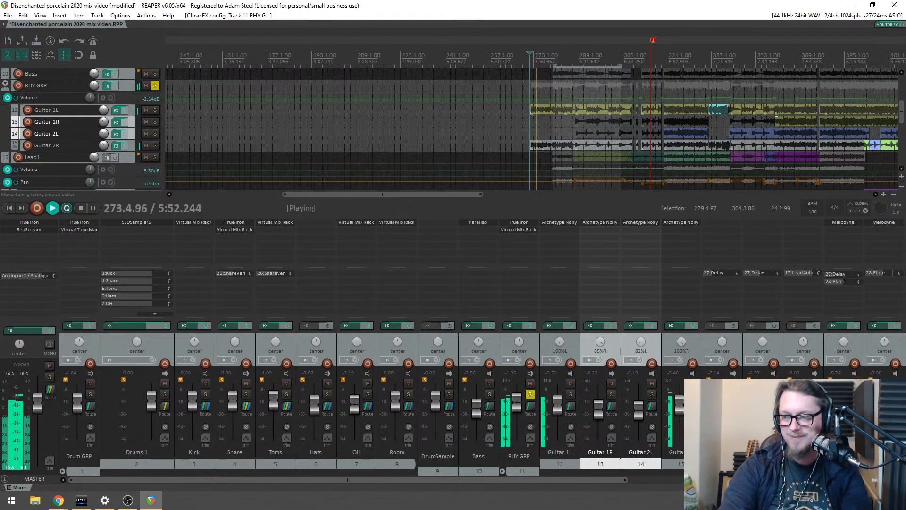
Step: Turn off the RHY GRP solo during playback to hear the full mix, and stop playback
key(alt+Tab)
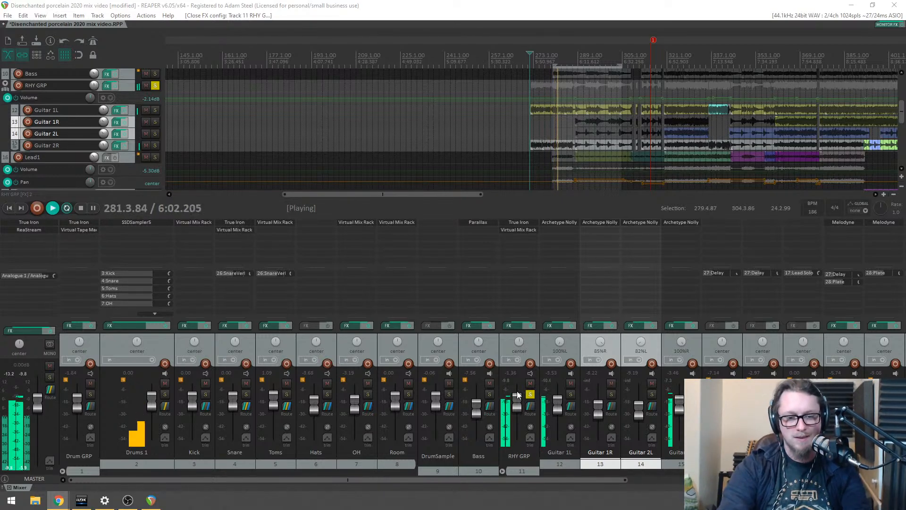
click(530, 394)
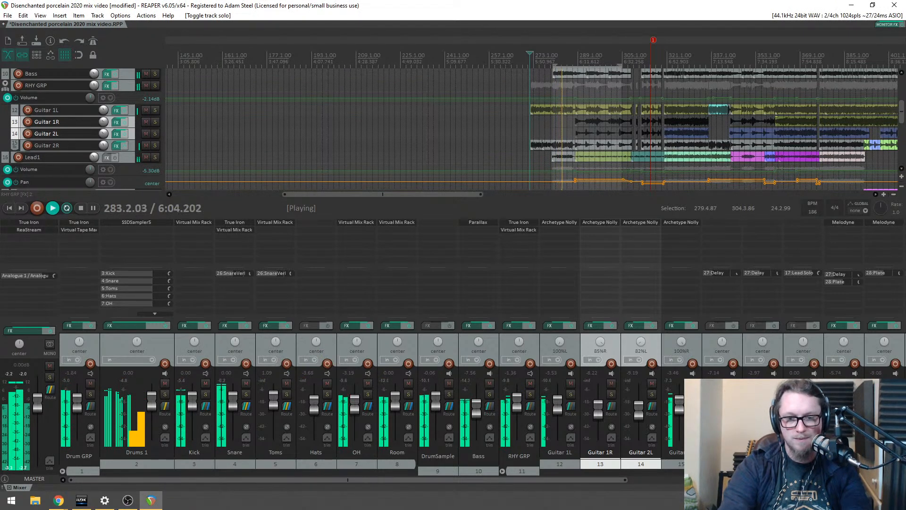
scroll(901, 119, down, 2)
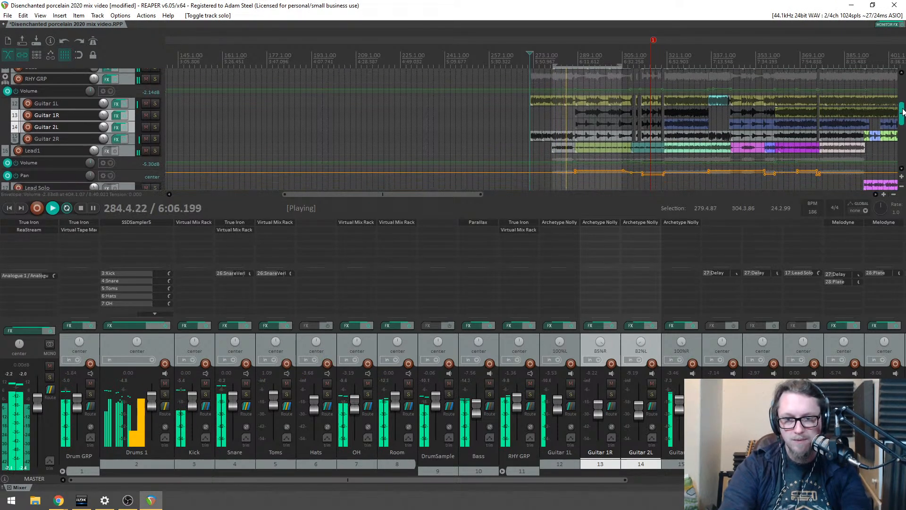
drag(904, 121, 905, 126)
key(space)
scroll(641, 114, down, 3)
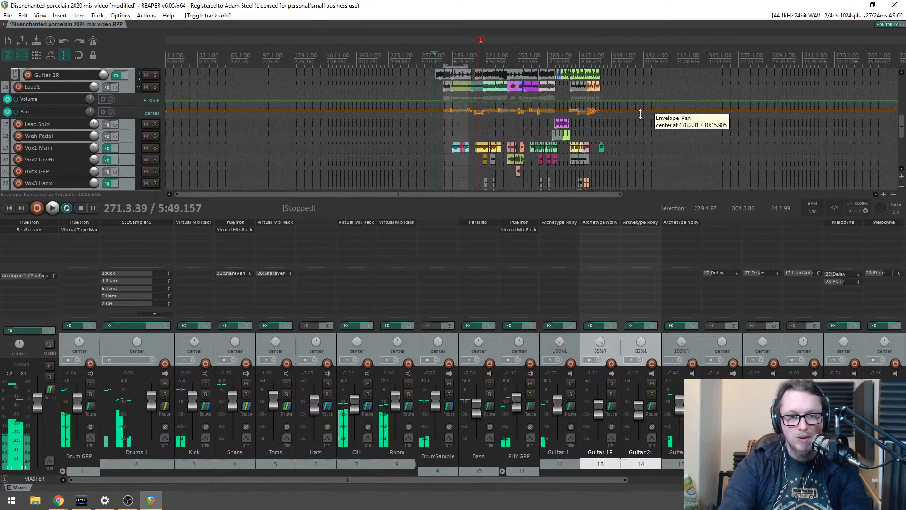
scroll(635, 112, up, 2)
scroll(586, 75, up, 3)
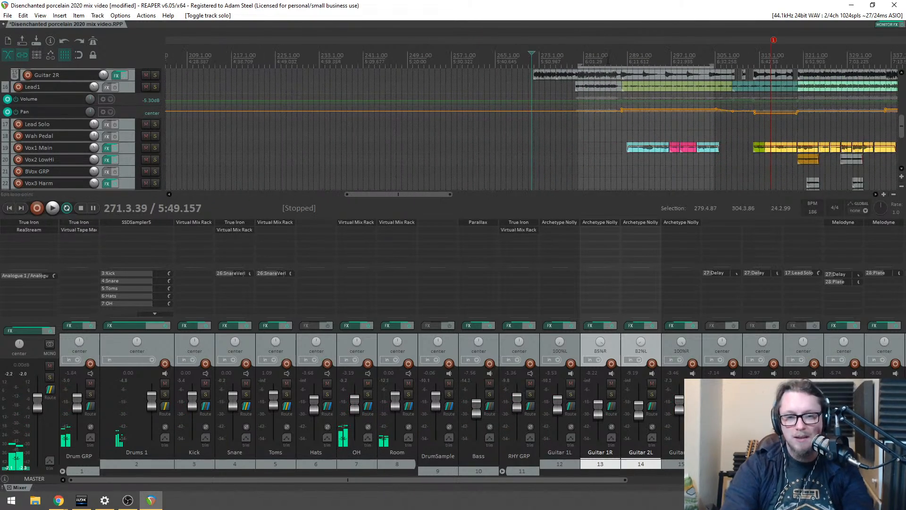
Step: Place the edit cursor near bar 277, solo the Lead1 track and start playback
click(564, 60)
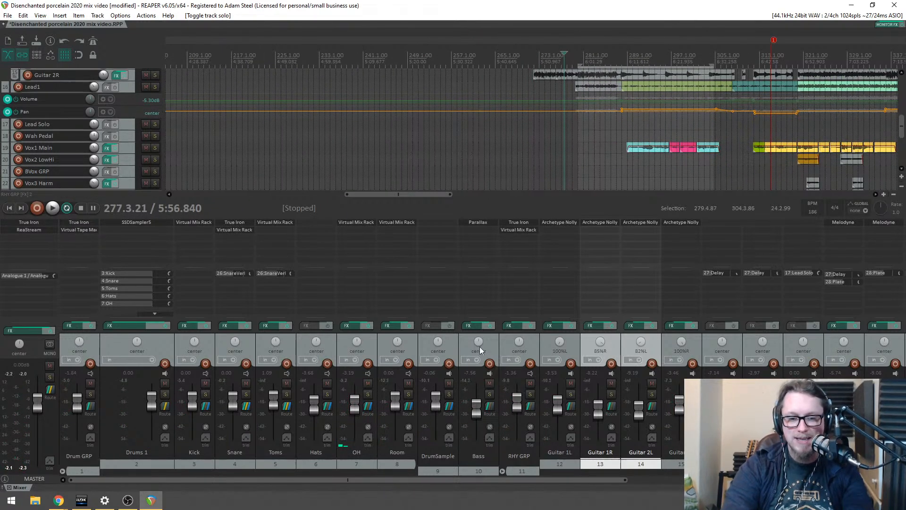
click(733, 351)
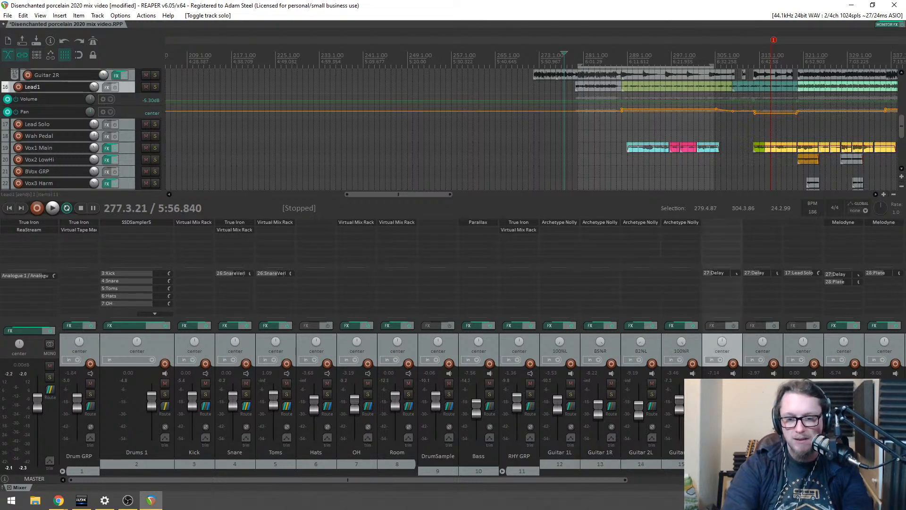
key(F6)
key(space)
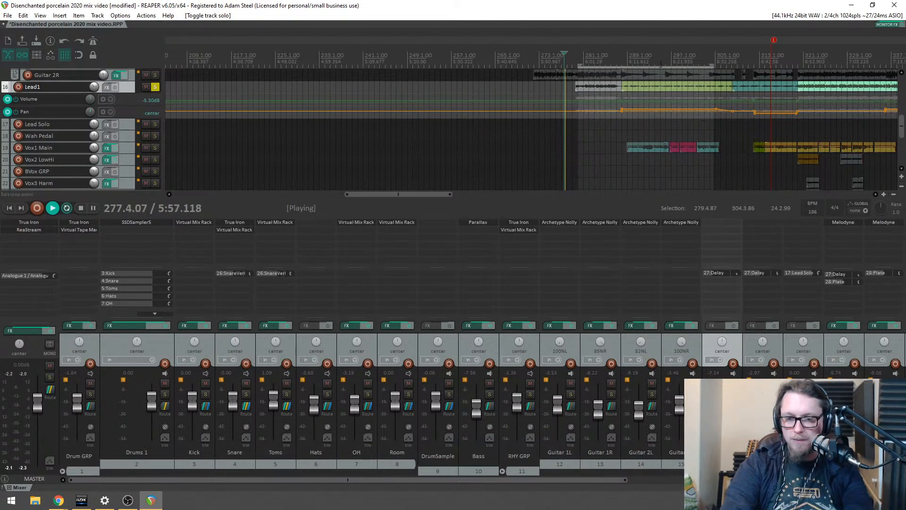
Step: Replay the soloed Lead1 from its first item, reset its track volume to 0.00 dB and stop playback
click(624, 51)
scroll(609, 113, down, 2)
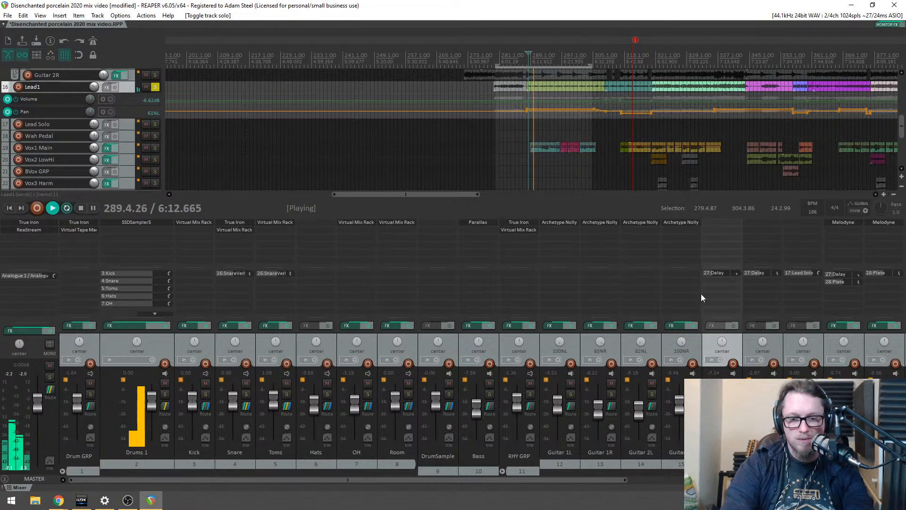
click(484, 58)
click(496, 59)
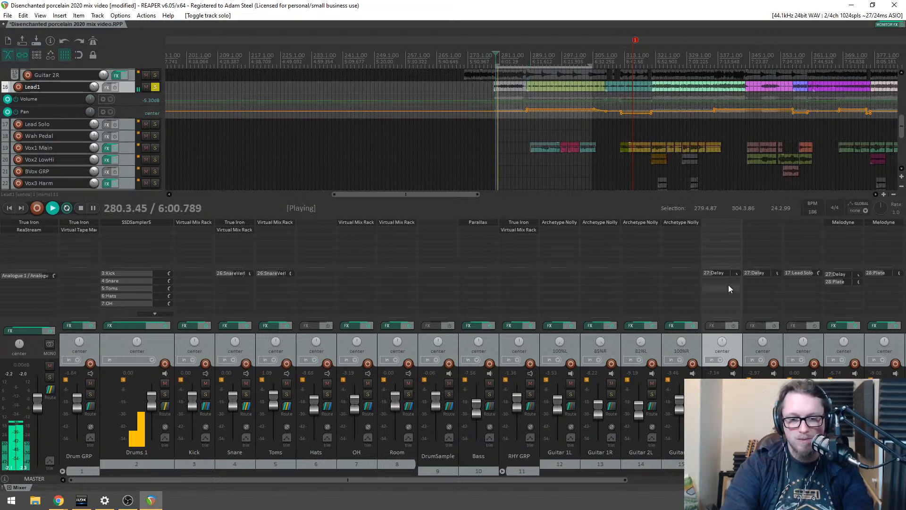
double_click(720, 408)
key(space)
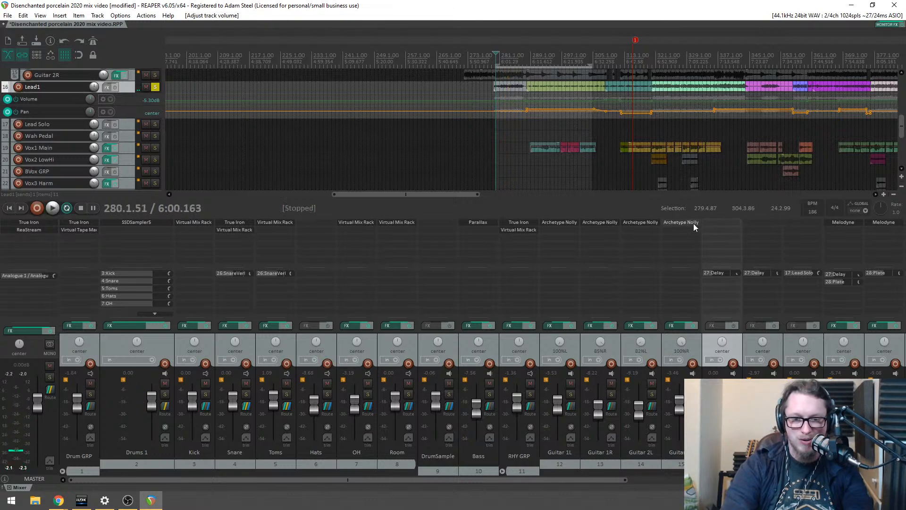
Step: Copy the Archetype Nolly plug-in from Guitar 2R to Lead1 and switch the copy to the fourth amp during playback
drag(693, 223, 719, 223)
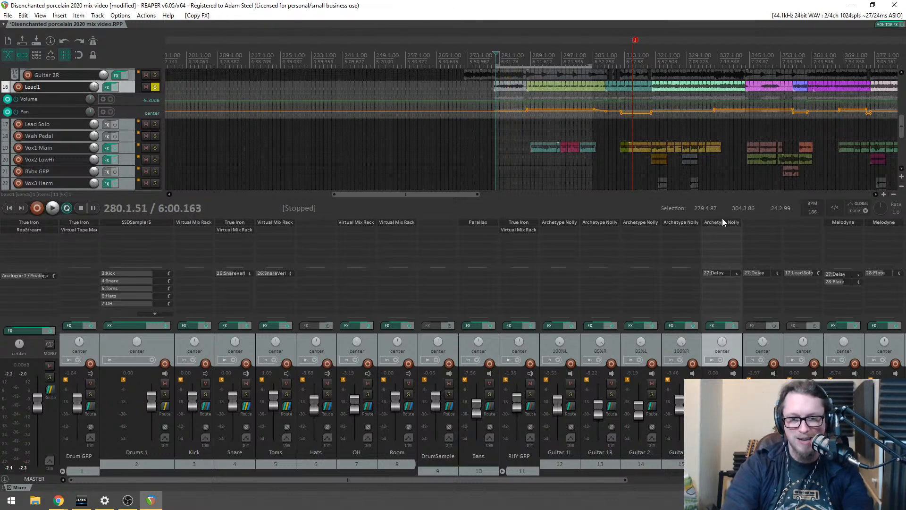
key(space)
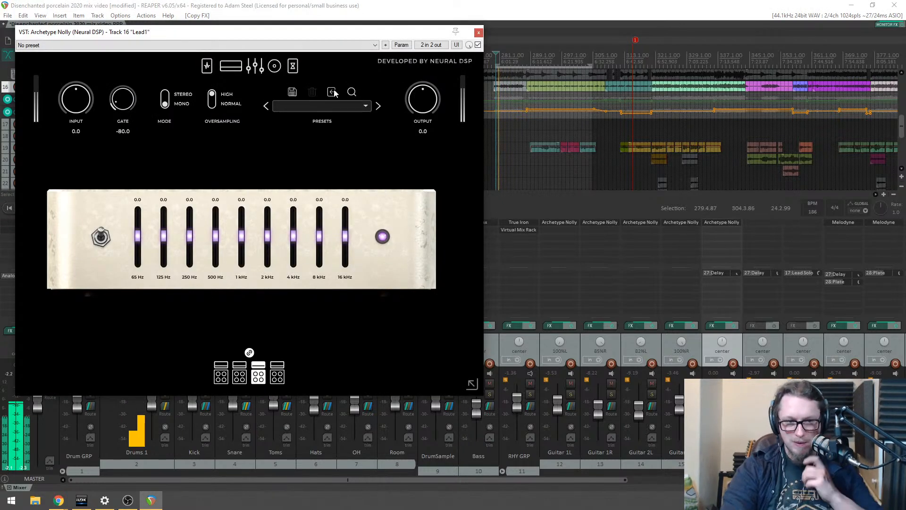
click(206, 66)
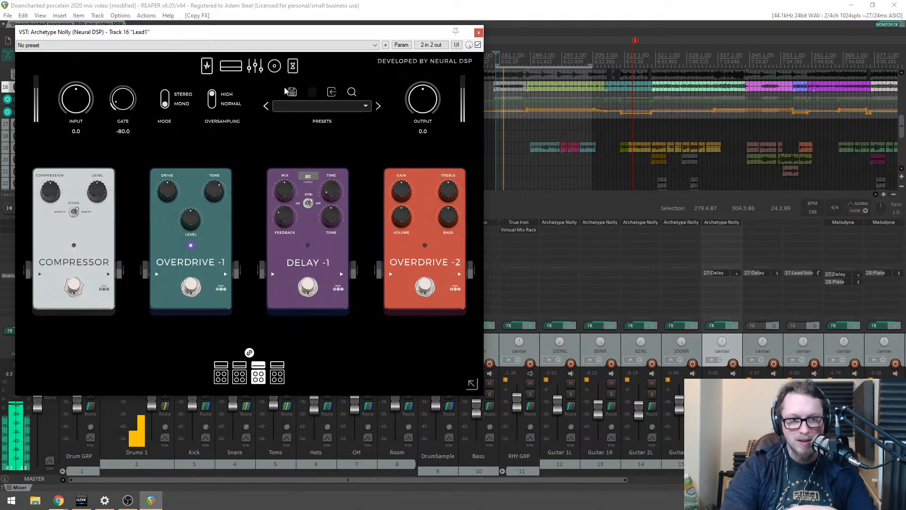
click(223, 67)
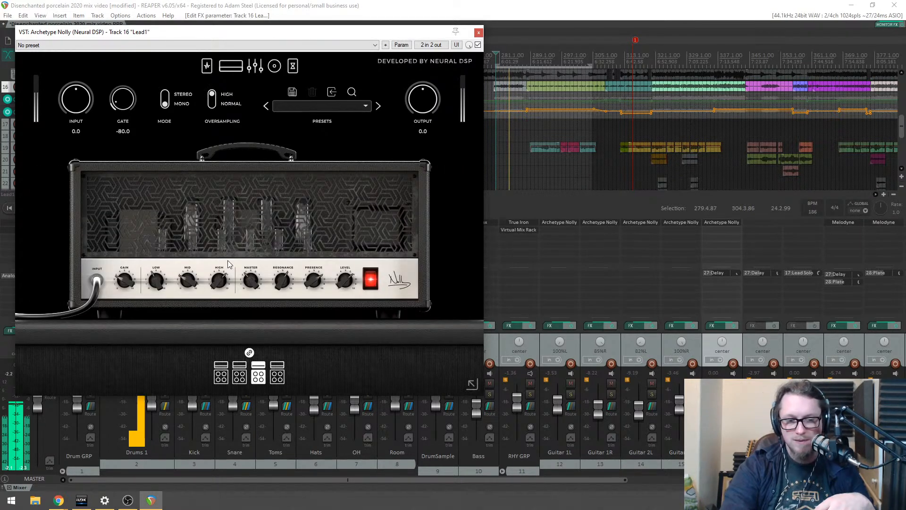
click(279, 380)
key(space)
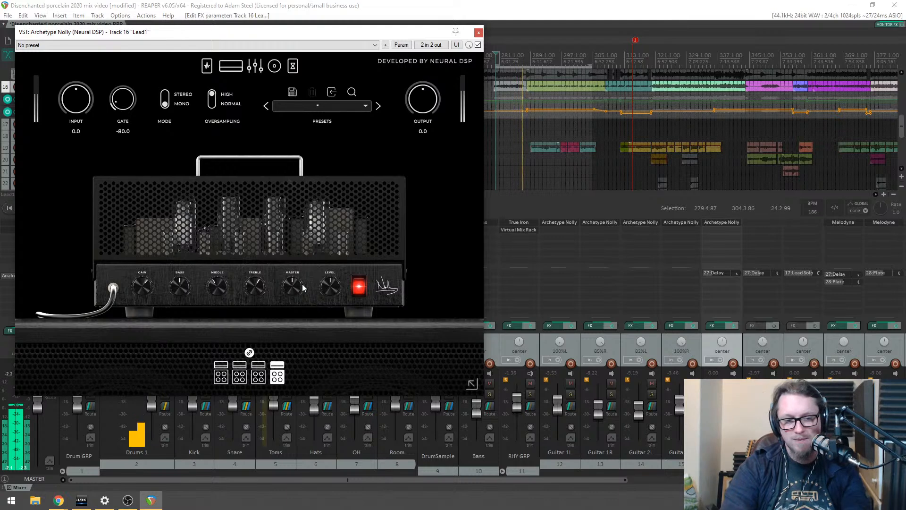
Step: Change the cabinet's Ribbon 160 mic to Condenser 414 at distance 0.71, and move the Dynamic 57 to position 0.24, distance 0.14
click(207, 66)
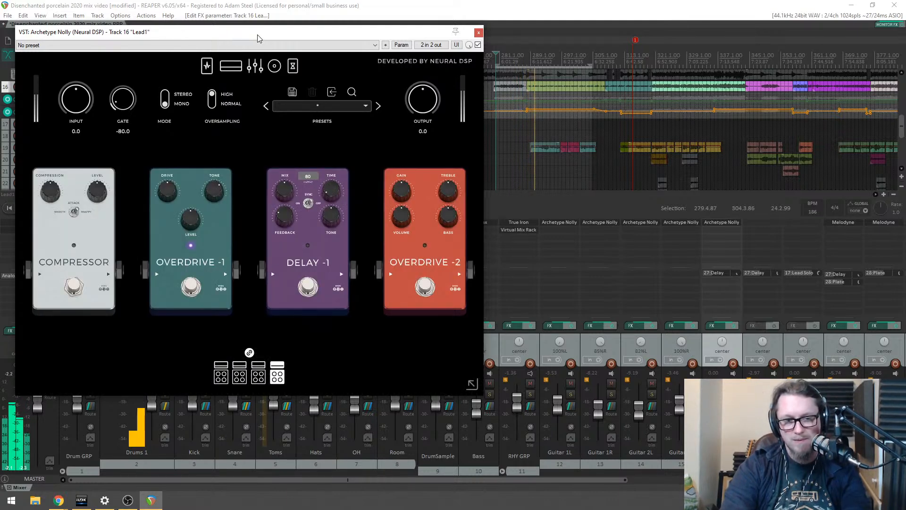
click(276, 66)
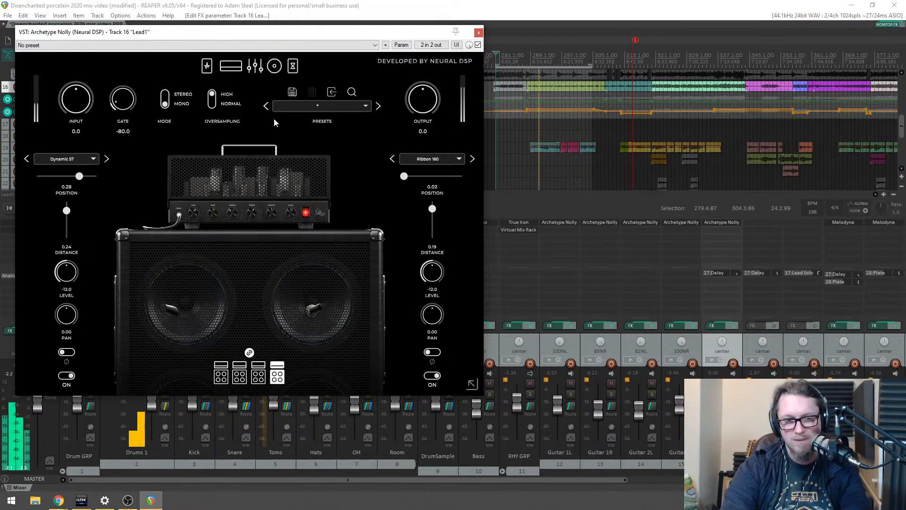
click(458, 158)
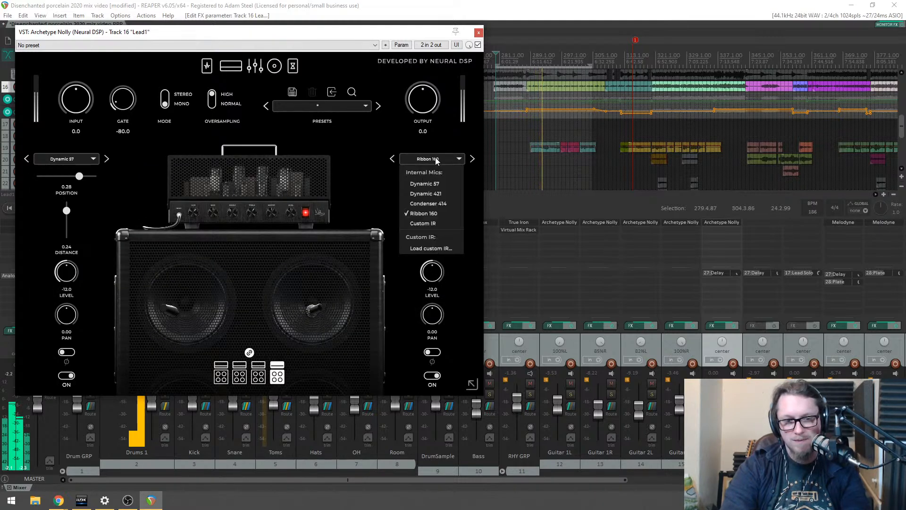
click(420, 203)
drag(310, 307, 310, 360)
mouse_move(167, 310)
mouse_down()
mouse_move(146, 332)
mouse_move(123, 314)
mouse_move(132, 300)
mouse_move(151, 309)
mouse_move(176, 304)
mouse_up()
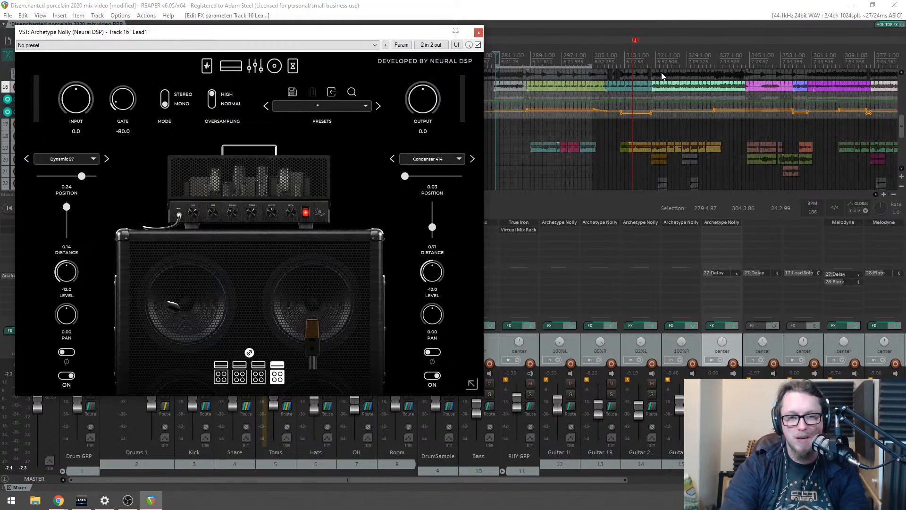
Step: Place the edit cursor at the start of the light green Lead1 item near bar 321, keeping the plug-in window clear of the timeline
drag(345, 32, 358, 177)
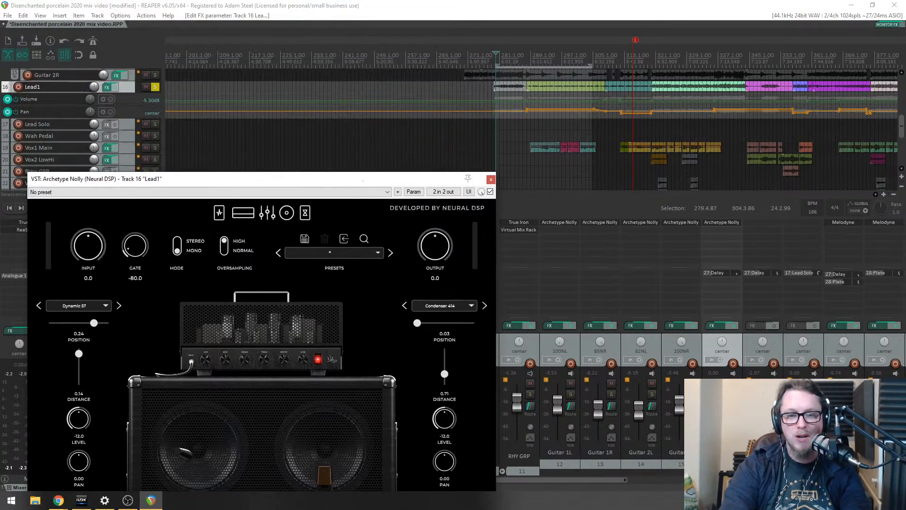
click(655, 52)
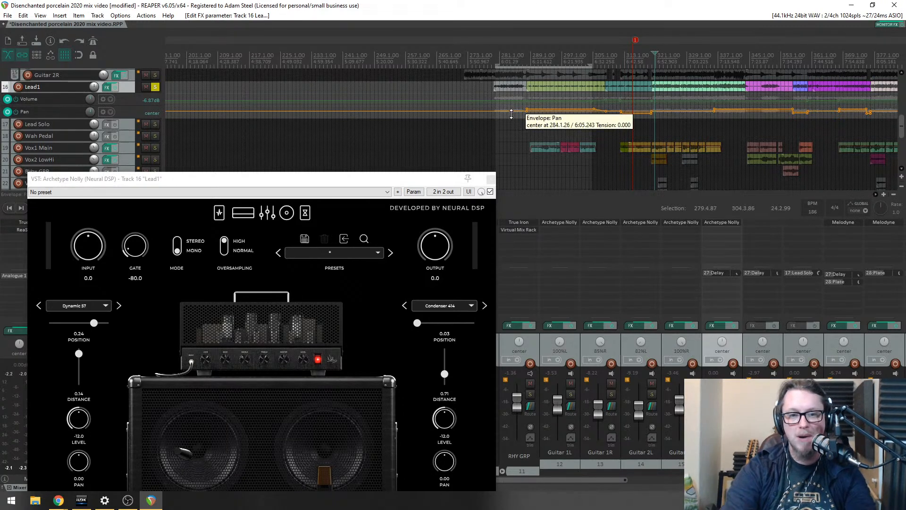
scroll(614, 112, down, 7)
scroll(585, 122, up, 9)
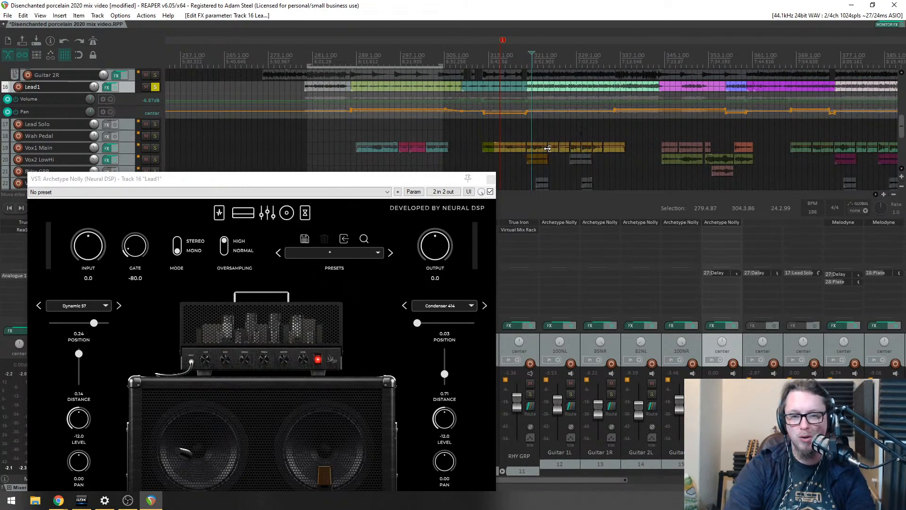
scroll(549, 150, down, 4)
drag(442, 182, 436, 99)
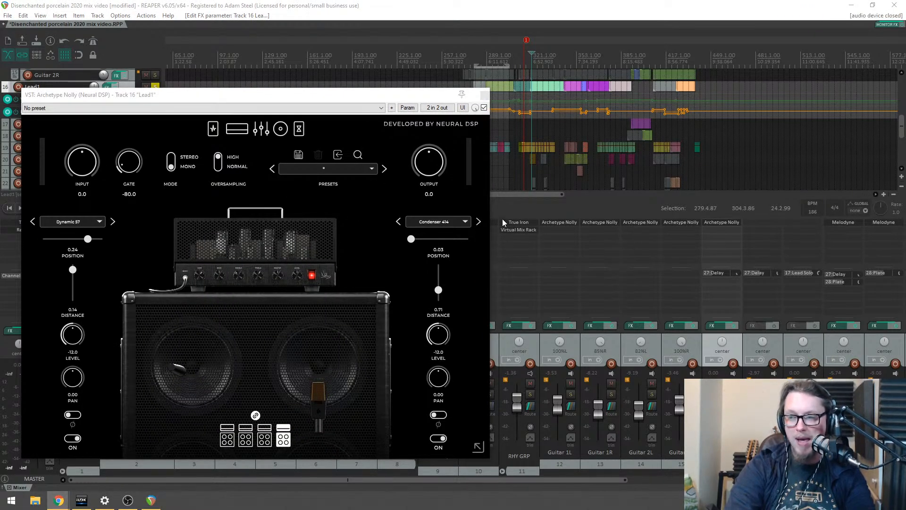
Step: Turn on modulation for the Delay-2 pedal and raise its Mod amount while playing Lead1 from near bar 321
click(390, 100)
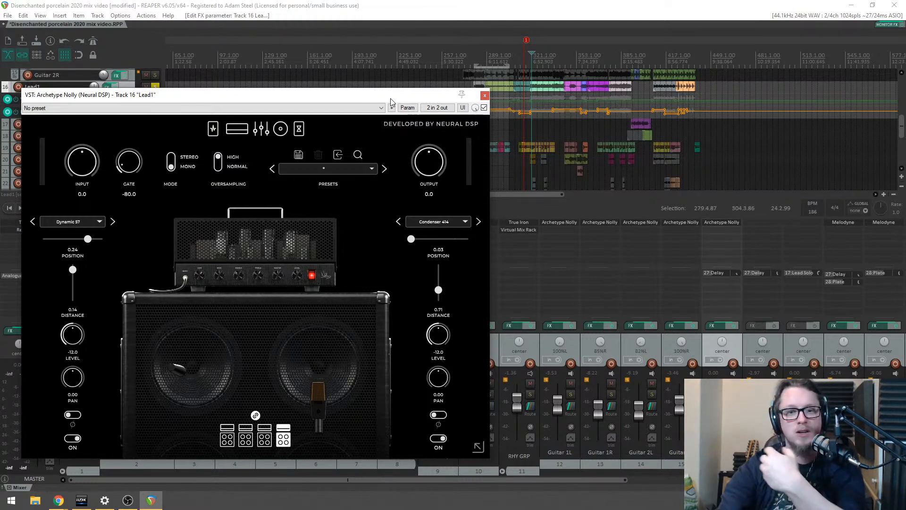
drag(410, 95, 465, 106)
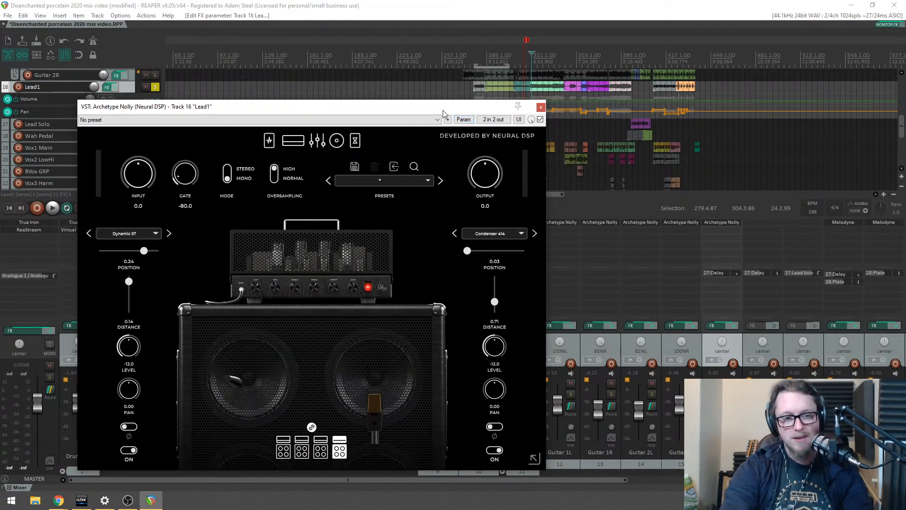
drag(414, 111, 416, 73)
click(356, 107)
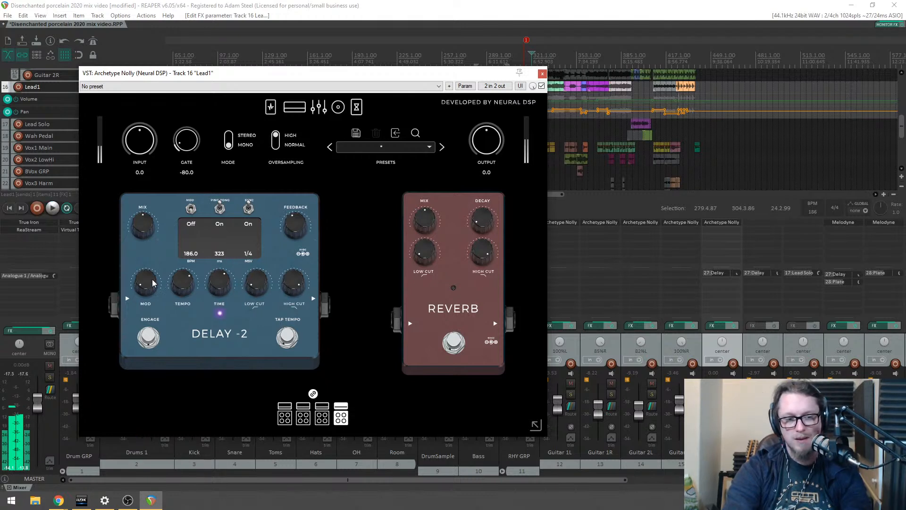
click(192, 209)
drag(314, 74, 375, 157)
scroll(495, 124, up, 5)
scroll(496, 125, up, 2)
key(space)
drag(258, 158, 260, 119)
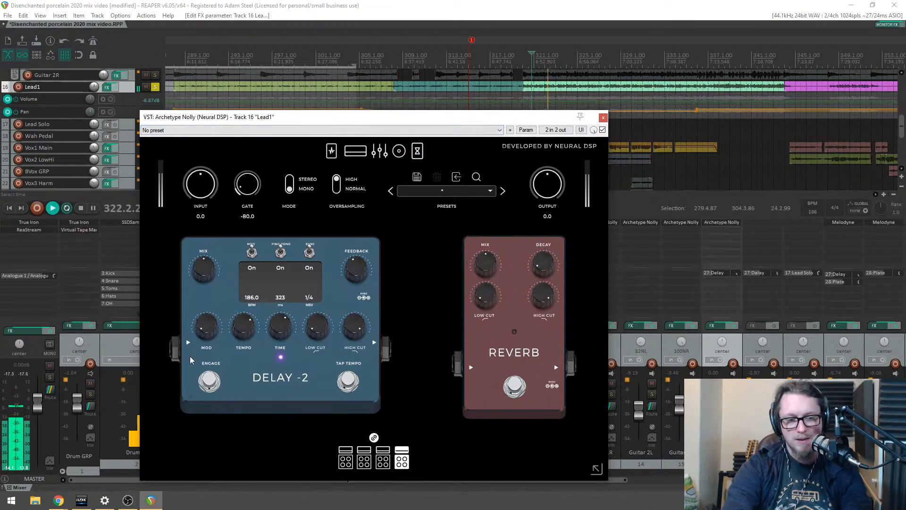
drag(211, 322, 208, 289)
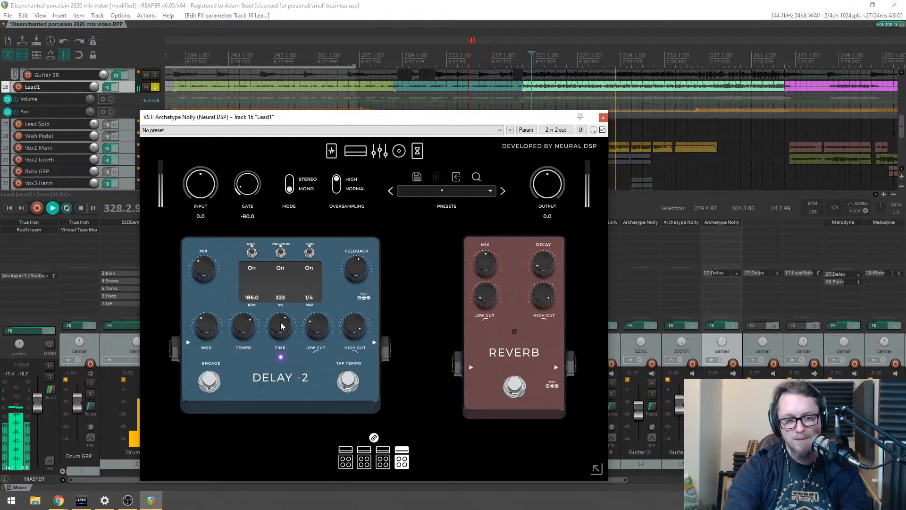
Step: Set the Delay-2 time to 1/2 (645 ms) and audition the longer delay on Lead1
key(space)
drag(279, 327, 284, 318)
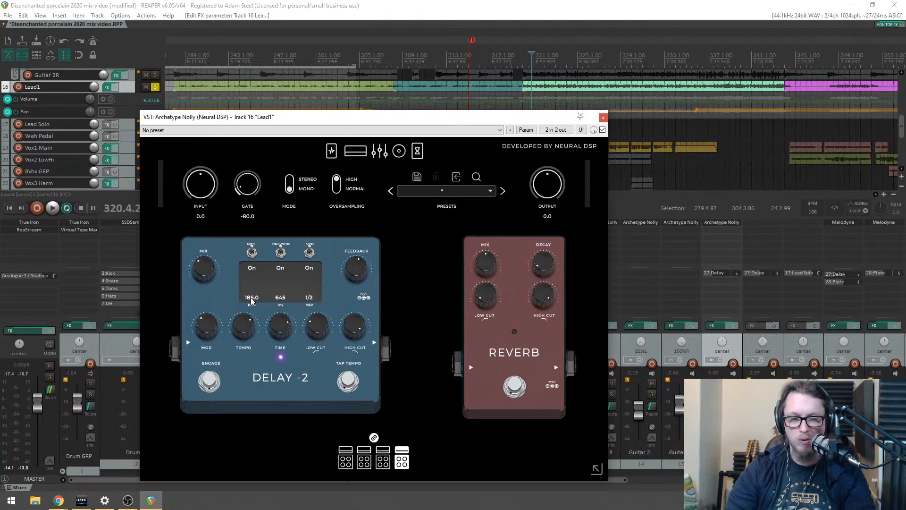
key(space)
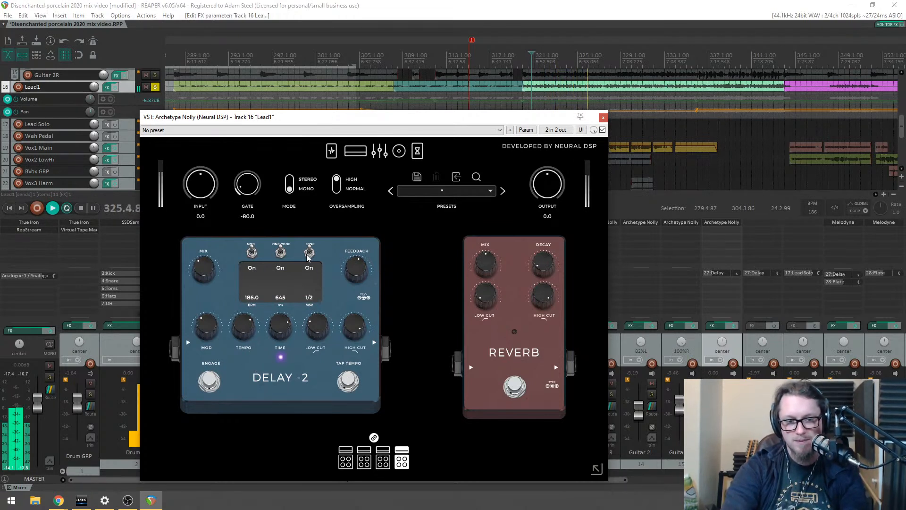
key(space)
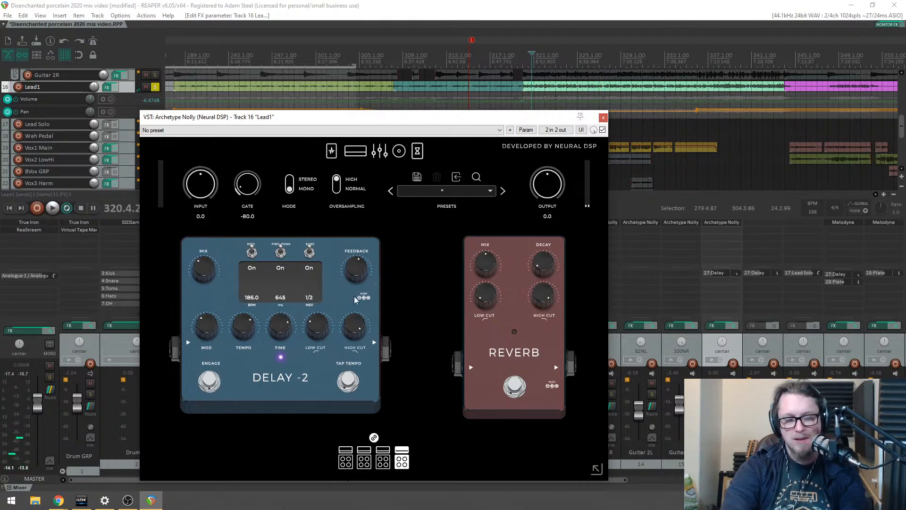
Step: Swap the active drive pedal on Lead1 by bypassing Overdrive-1 and engaging Overdrive-2 during playback
click(331, 151)
key(space)
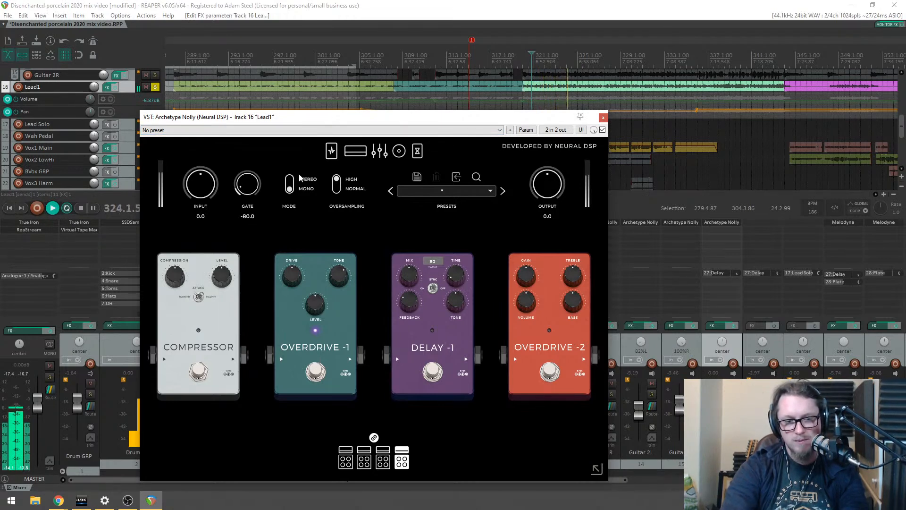
click(361, 157)
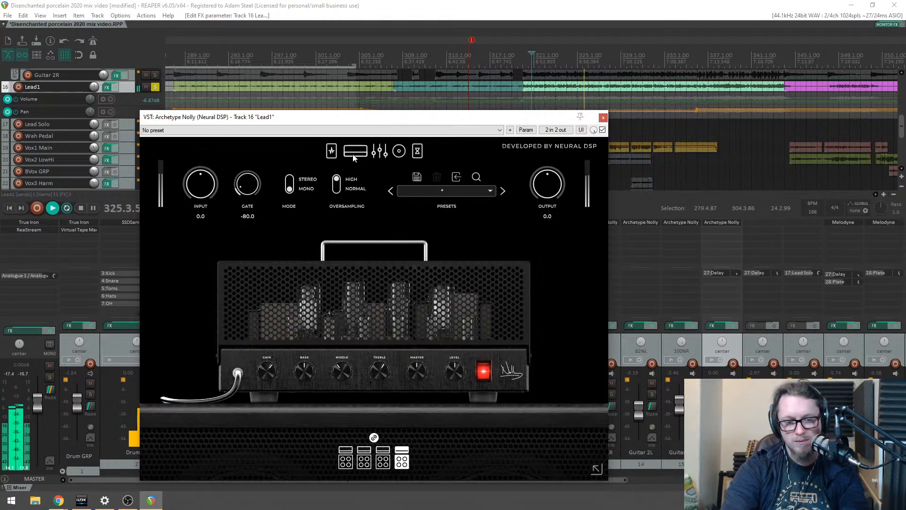
click(333, 150)
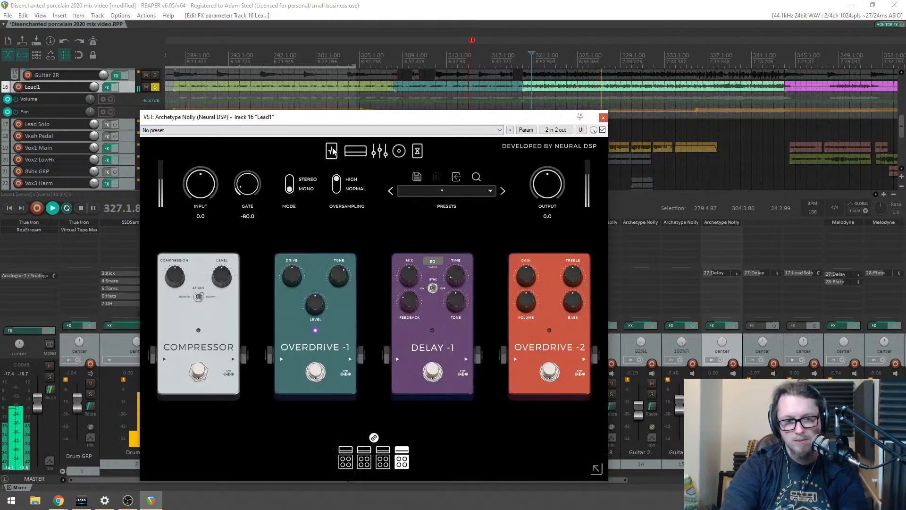
click(316, 372)
click(550, 371)
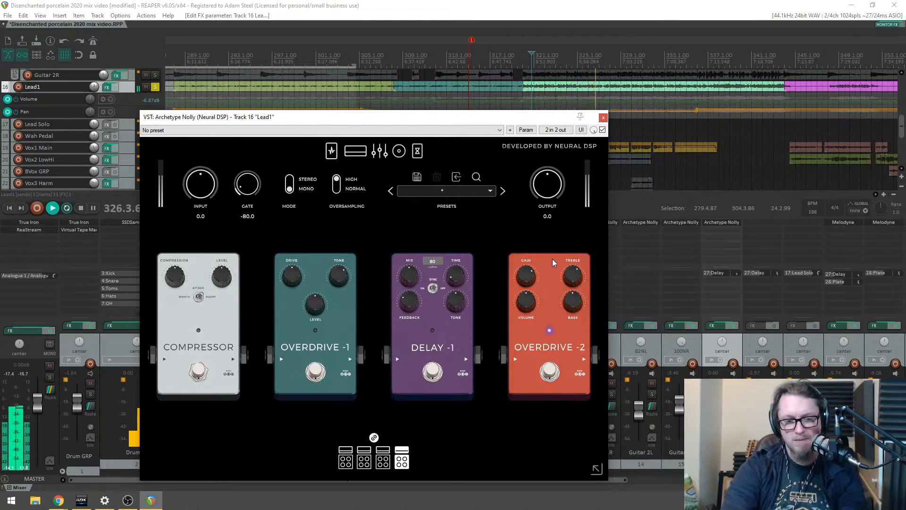
Step: In Lead1's graphic EQ, lower the 500 Hz band slightly and raise the 4 kHz band to 1.6
click(379, 151)
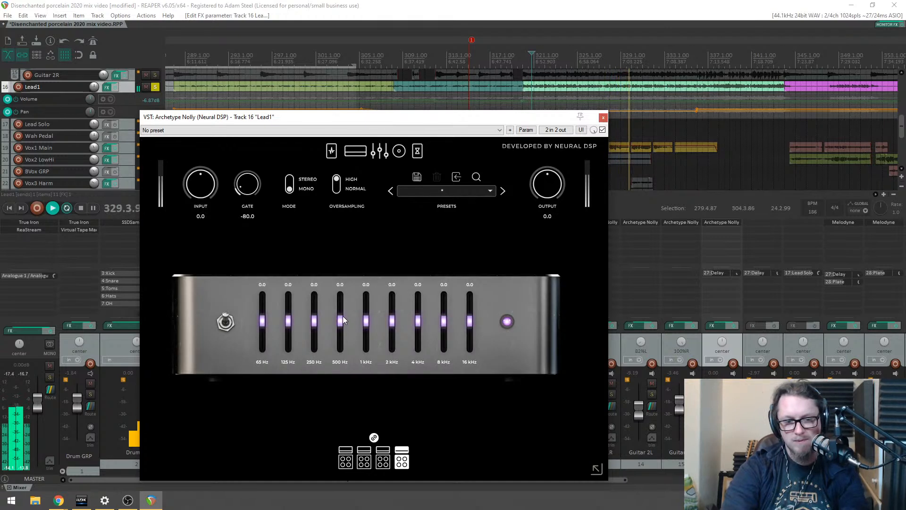
drag(342, 322, 343, 326)
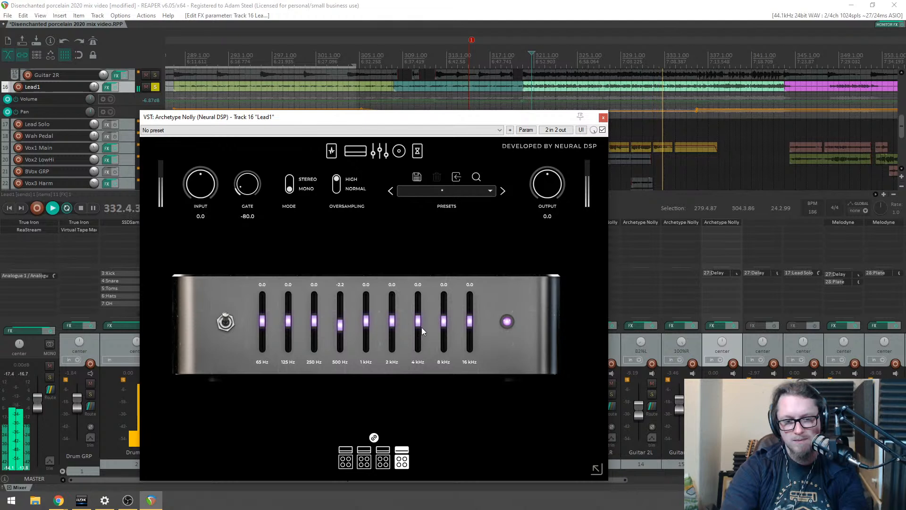
drag(421, 316, 422, 318)
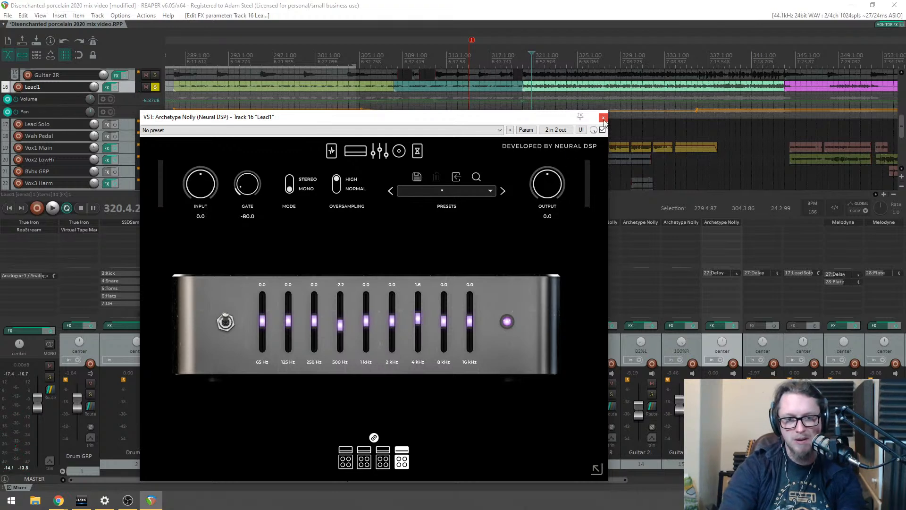
Step: Close the Archetype Nolly window and solo the RHY GRP track together with Lead1
click(603, 118)
click(504, 406)
click(530, 394)
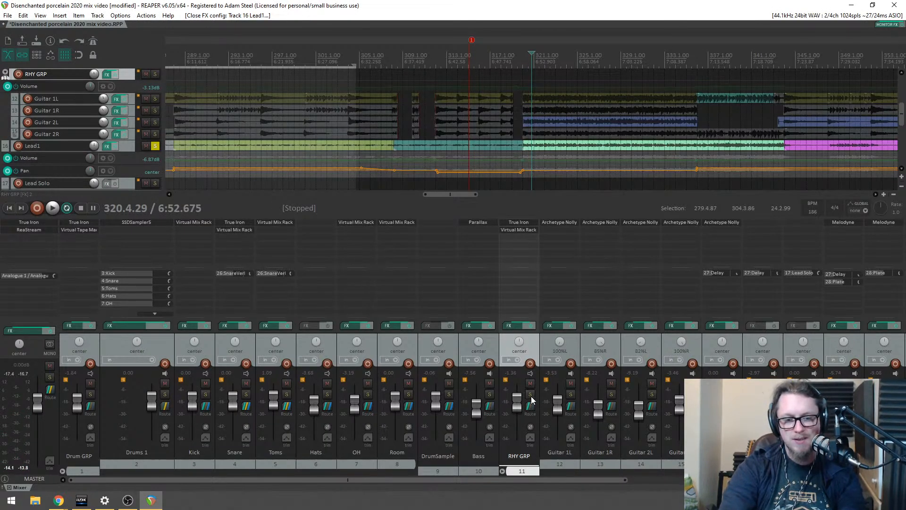
Step: Play RHY GRP together with Lead1 and raise the Archetype Nolly output on Lead1 to 3.5
key(space)
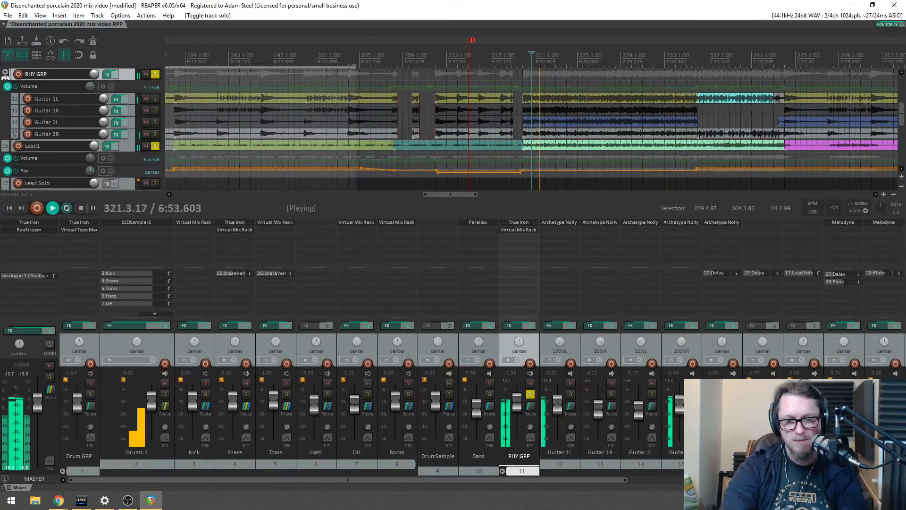
click(724, 223)
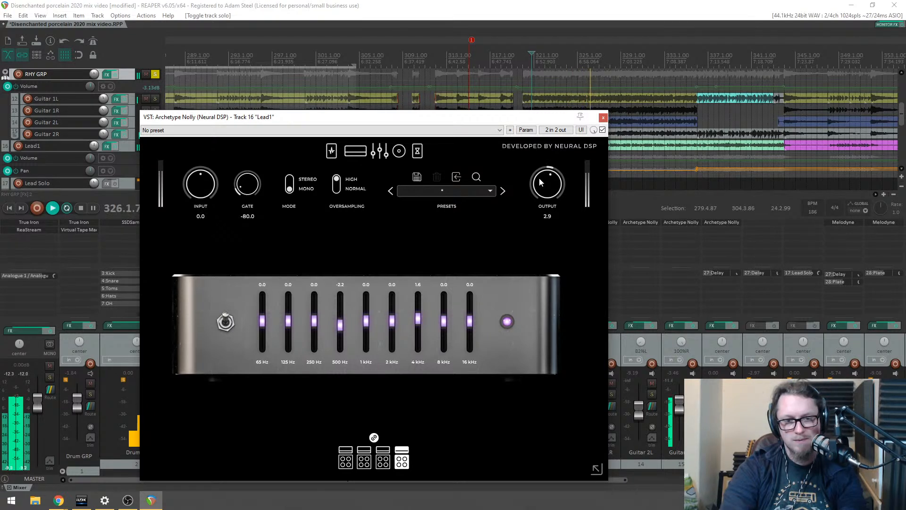
drag(541, 184, 541, 181)
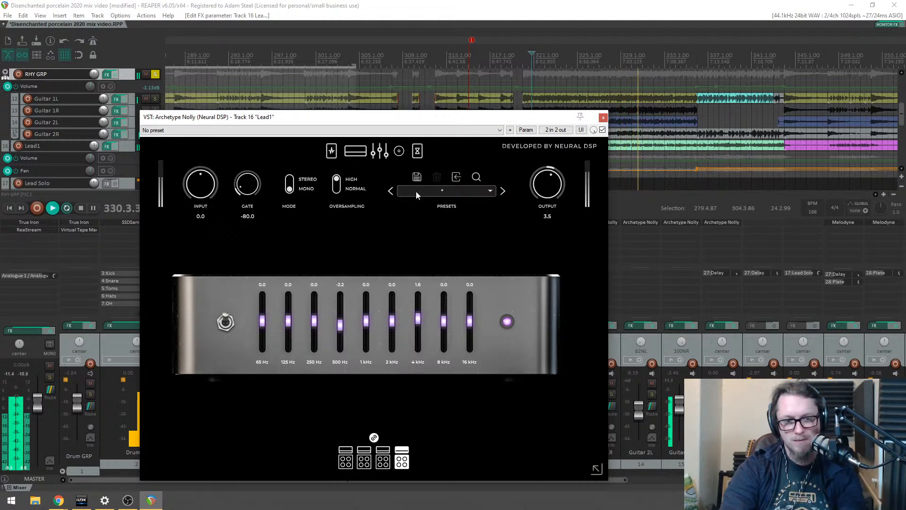
Step: Review the cabinet and the delay and reverb sections of Lead1's Archetype Nolly, close the plugin, and stop playback
click(399, 150)
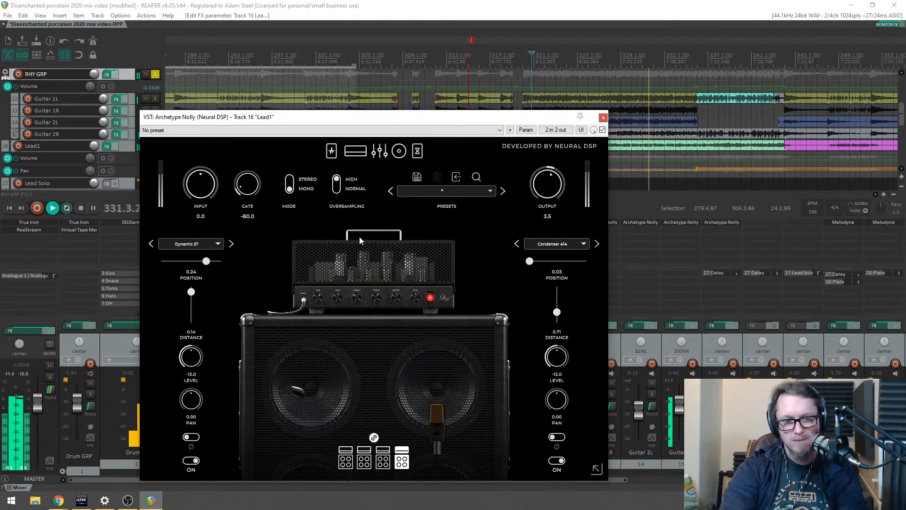
click(418, 152)
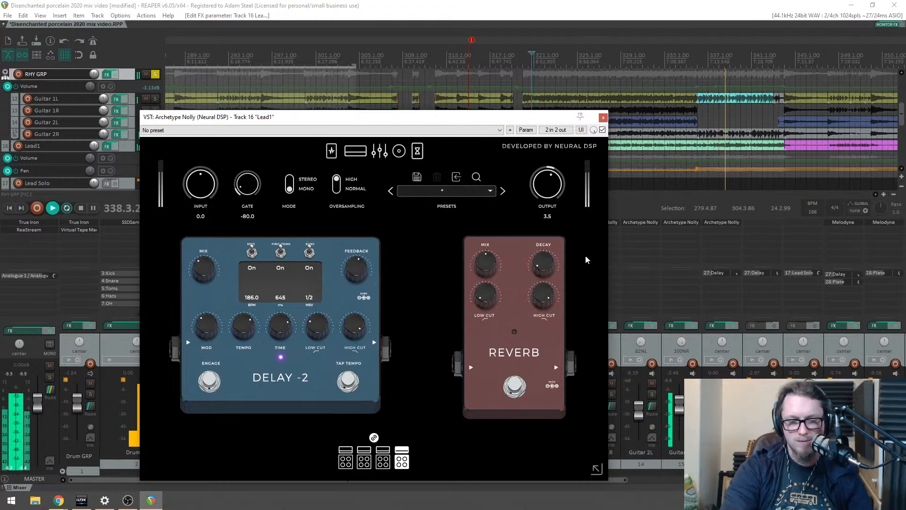
scroll(649, 148, up, 1)
scroll(648, 147, down, 1)
drag(526, 118, 463, 86)
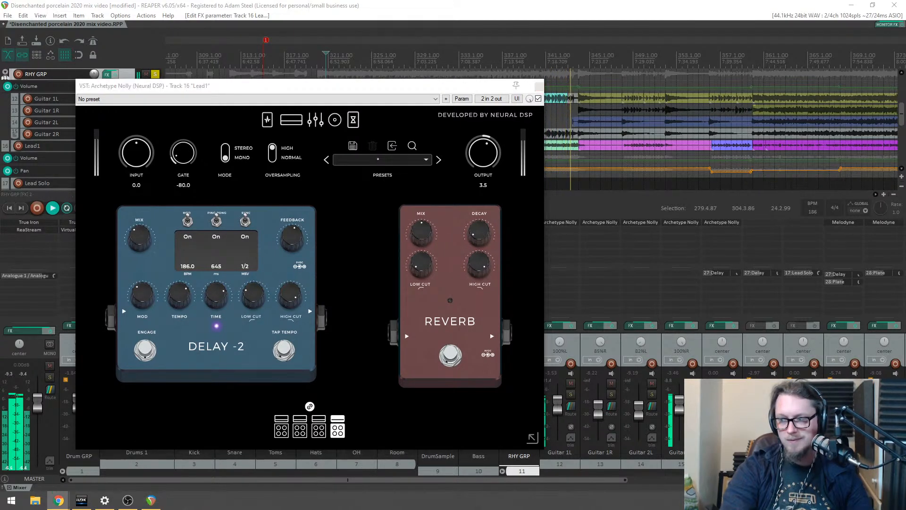
click(418, 95)
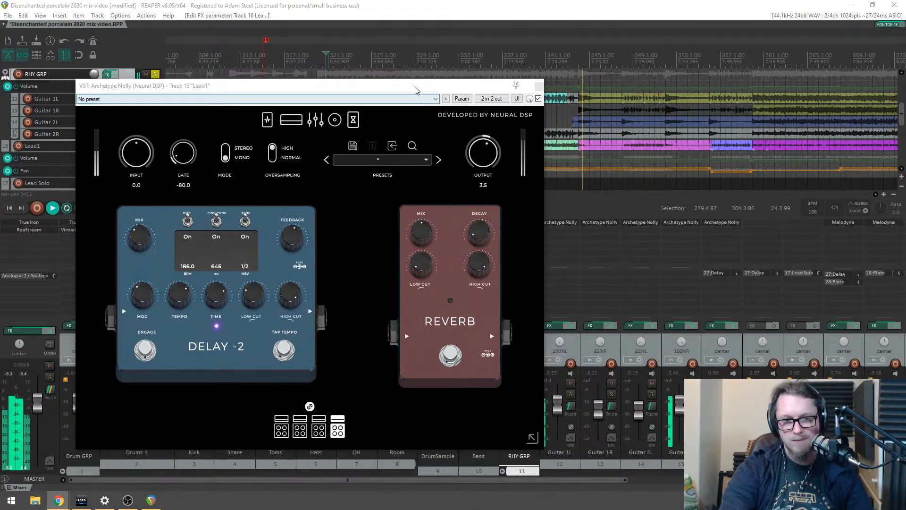
click(538, 87)
scroll(484, 123, down, 4)
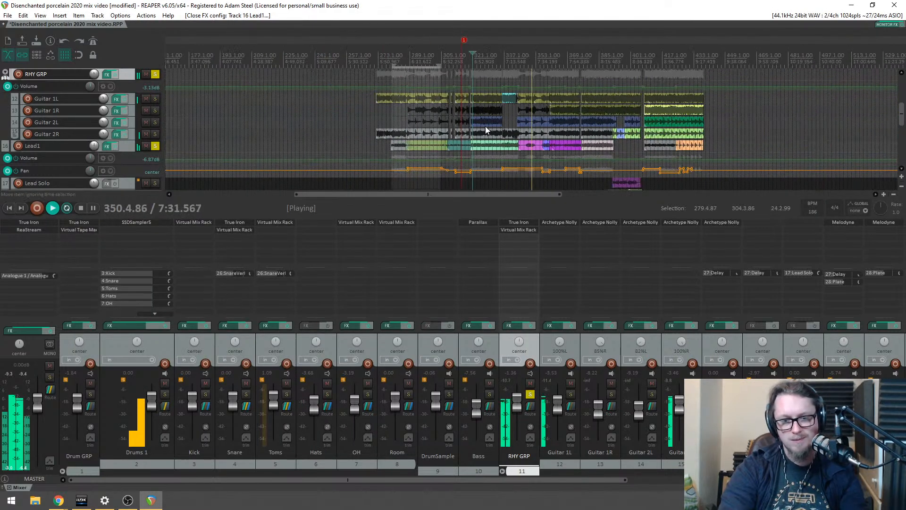
key(space)
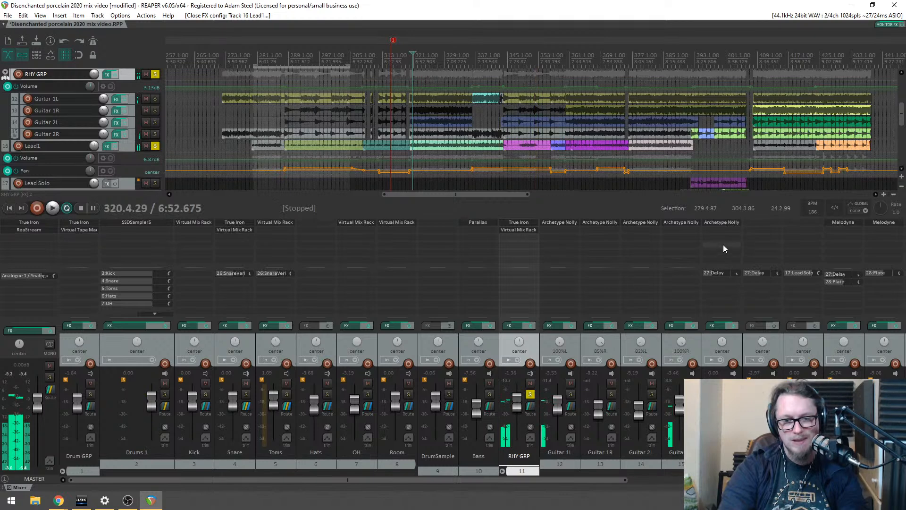
Step: Insert Virtual Mix Rack on Lead1, with the FG-S module removed and Virtual Channel moved between Revival and Trimmer
double_click(719, 240)
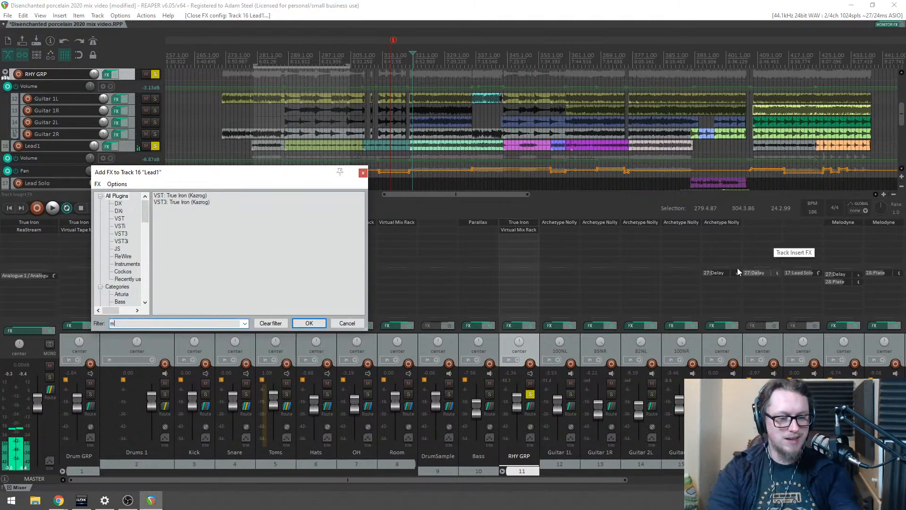
text(mix)
double_click(192, 202)
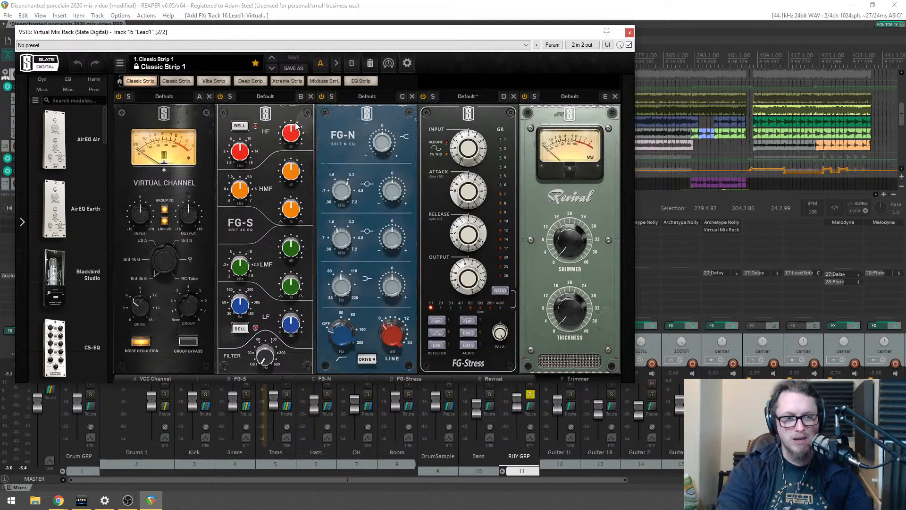
click(310, 96)
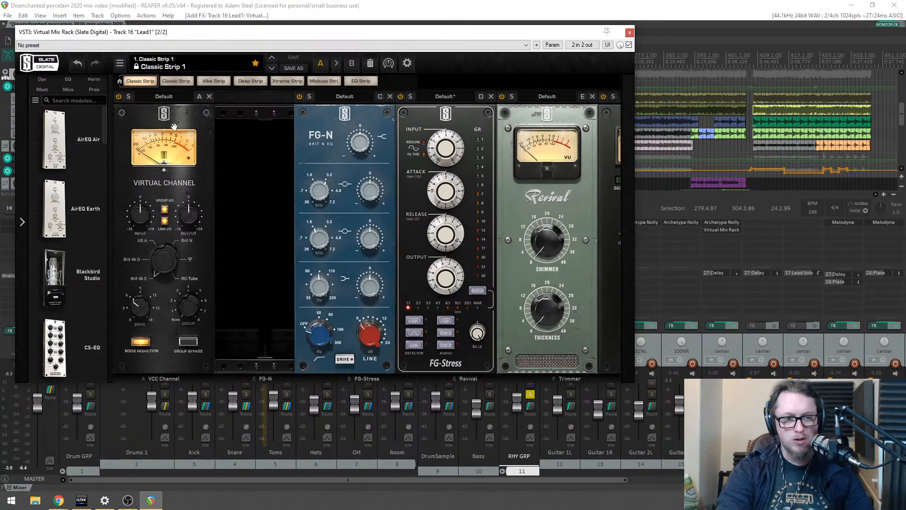
drag(199, 123, 468, 122)
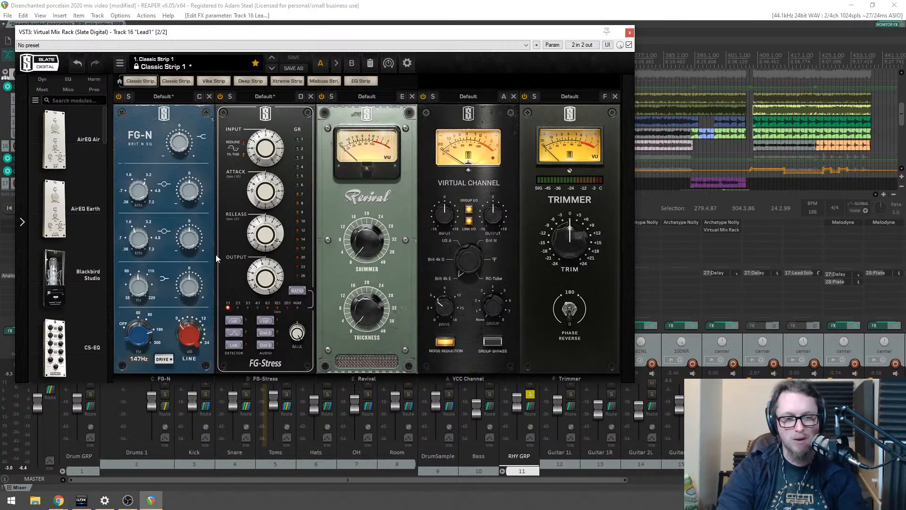
Step: Set the FG-N high-pass filter on Lead1 to 112 Hz and remove the Revival and FG-Stress modules
drag(330, 35, 400, 49)
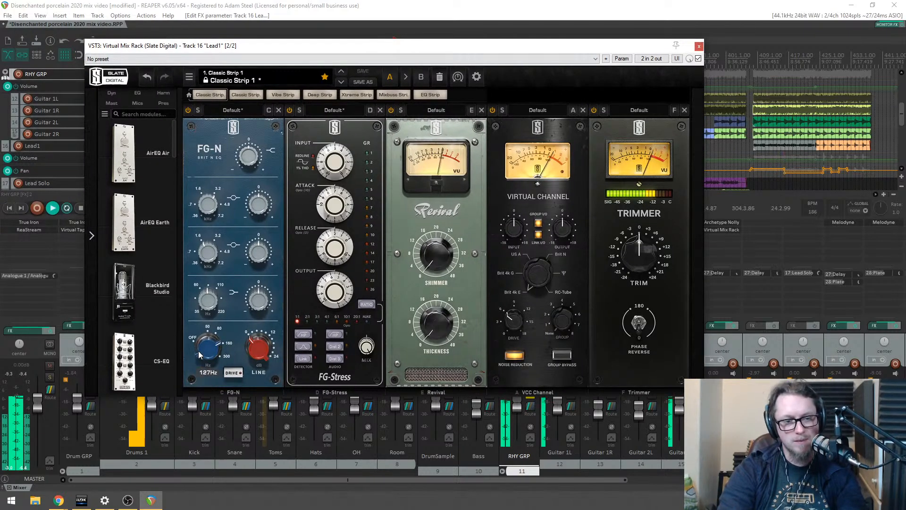
drag(199, 354, 199, 360)
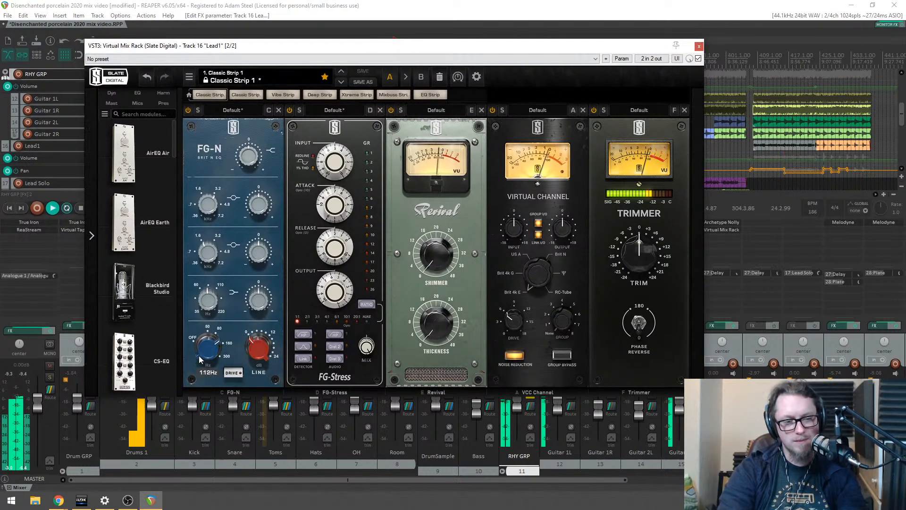
click(481, 110)
click(380, 110)
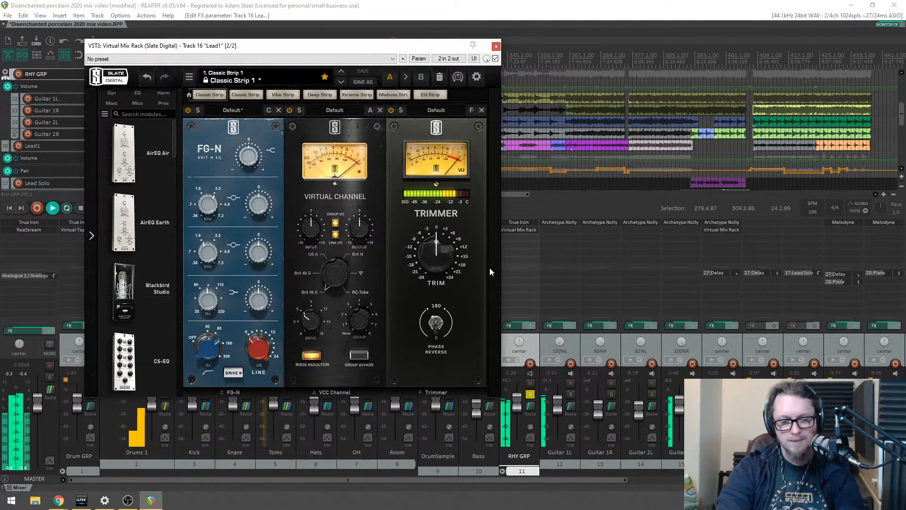
key(Escape)
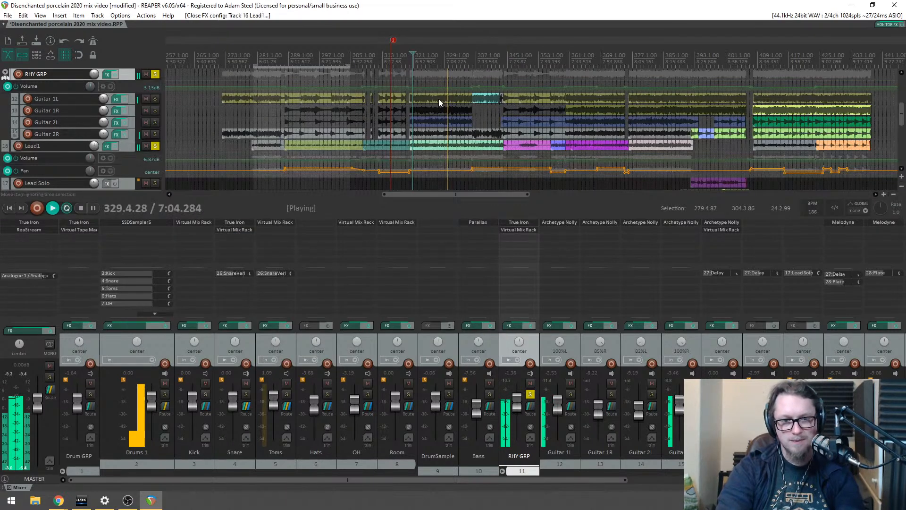
Step: Add Bass and Drum GRP to the soloed tracks during playback to hear Lead1 with the full band
scroll(380, 135, down, 2)
mouse_move(901, 111)
mouse_down()
mouse_move(901, 127)
mouse_move(901, 114)
mouse_up()
scroll(587, 137, up, 4)
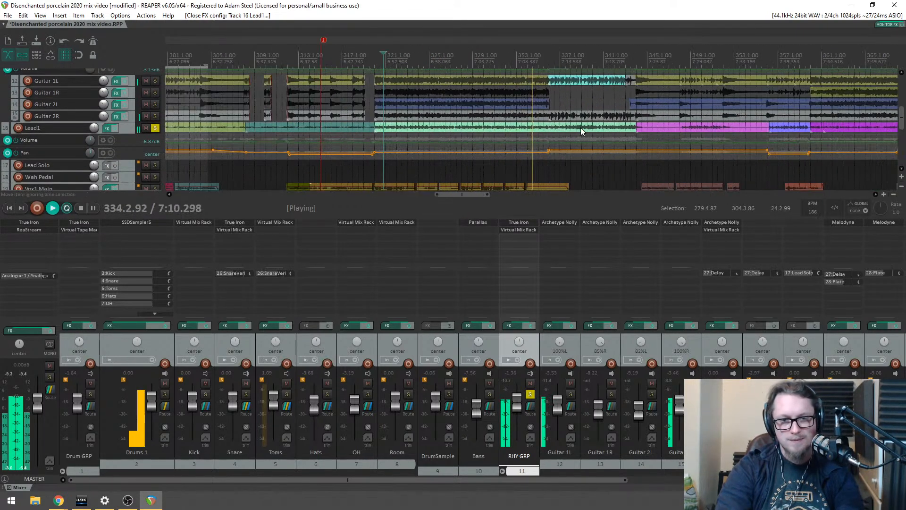
scroll(569, 135, up, 3)
scroll(517, 142, down, 1)
scroll(474, 144, down, 3)
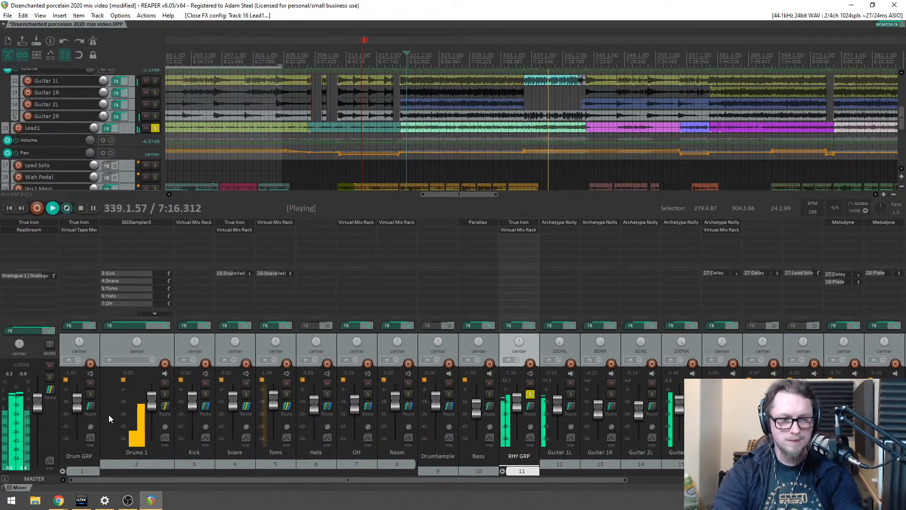
click(489, 394)
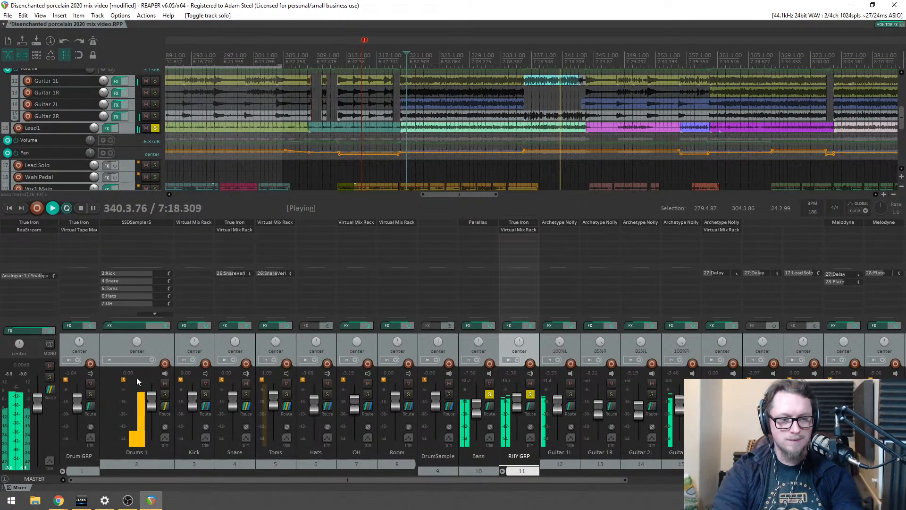
click(90, 394)
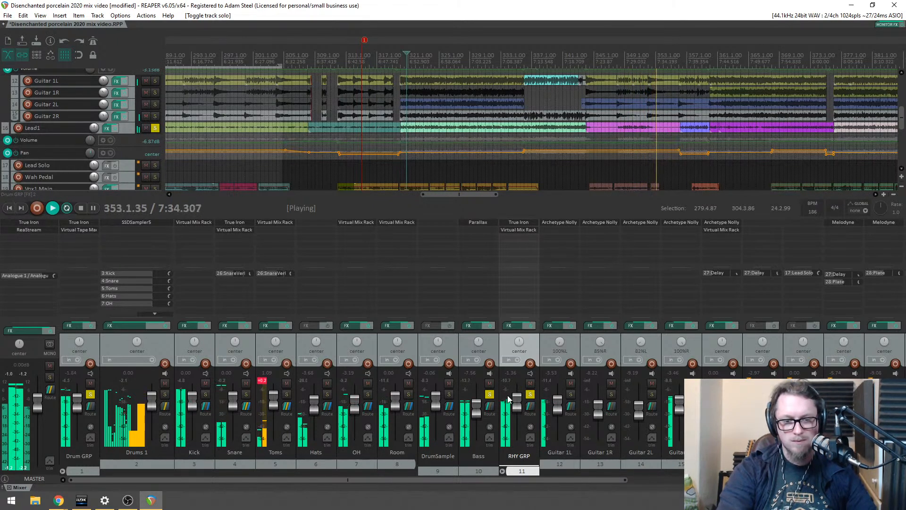
Step: Stop playback and insert the Virtual Mix Rack plugin on the Drum GRP track
key(space)
double_click(76, 238)
text(mix)
double_click(193, 201)
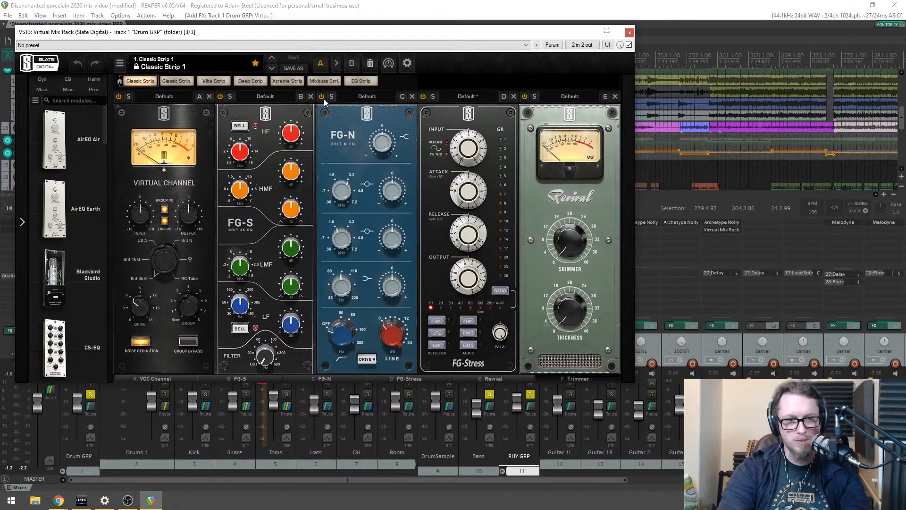
Step: Remove FG-S, FG-N, FG-Stress, Revival and Virtual Channel from Drum GRP's Virtual Mix Rack, keeping only Trimmer
click(312, 95)
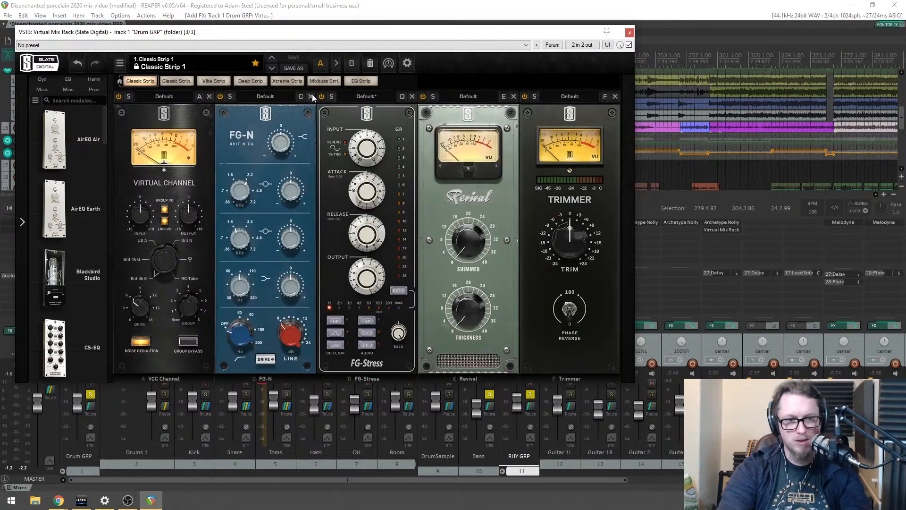
click(312, 94)
click(313, 94)
click(312, 94)
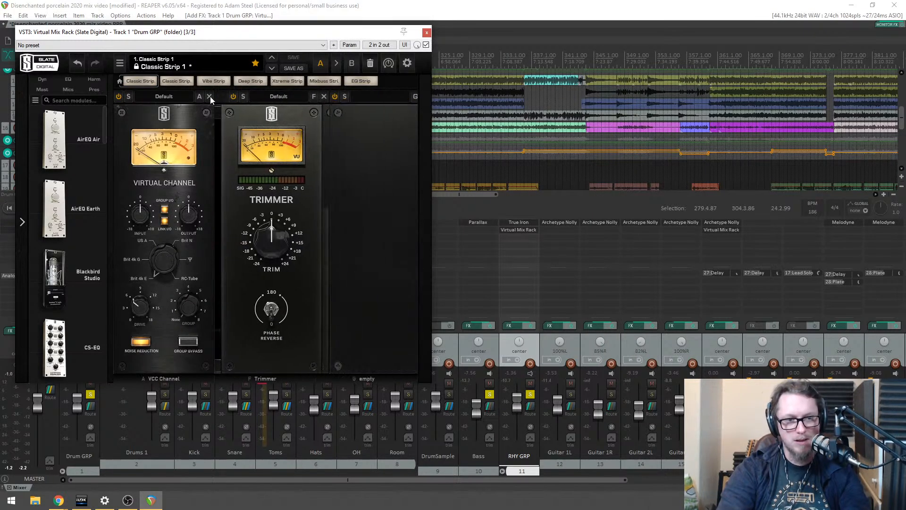
click(209, 96)
Step: Add AirEQ Air ahead of Trimmer on Drum GRP and set its Air gain to 1.62 dB during playback
drag(54, 141, 191, 163)
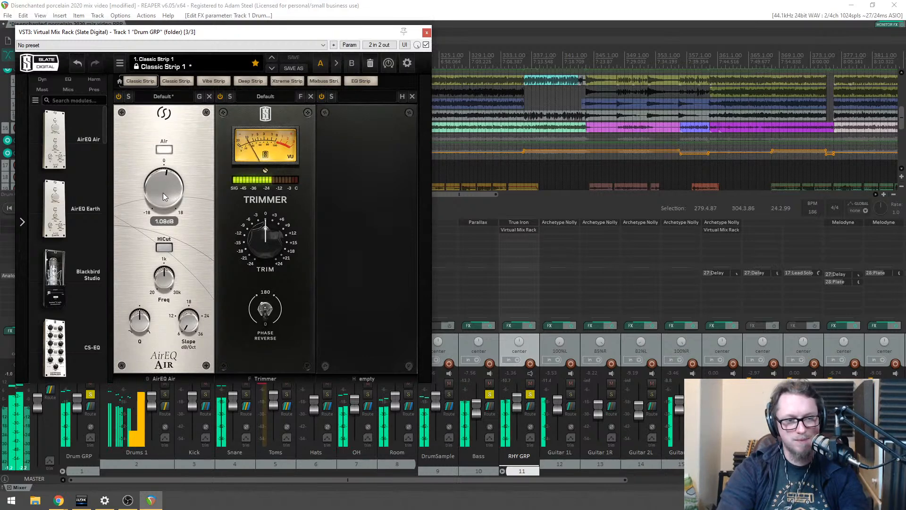
drag(172, 35, 334, 63)
mouse_move(314, 226)
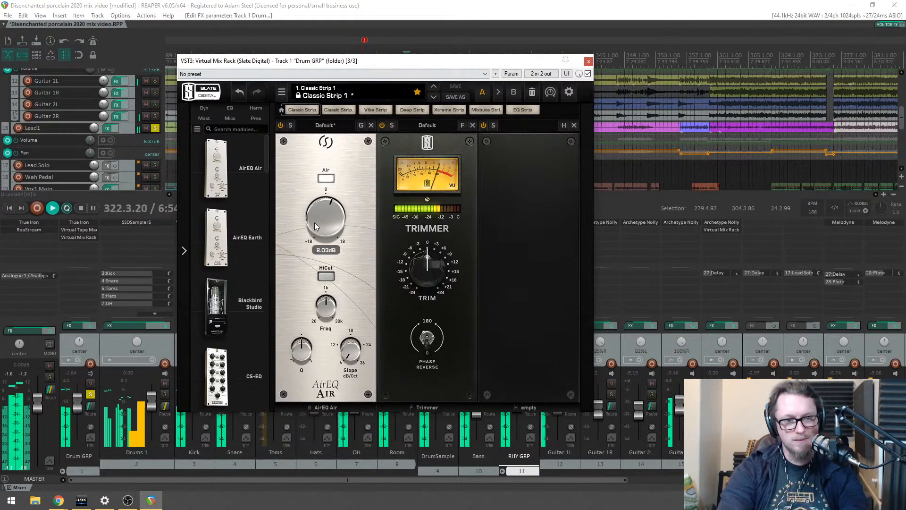
mouse_move(318, 215)
mouse_down()
mouse_move(318, 231)
mouse_move(325, 217)
mouse_up()
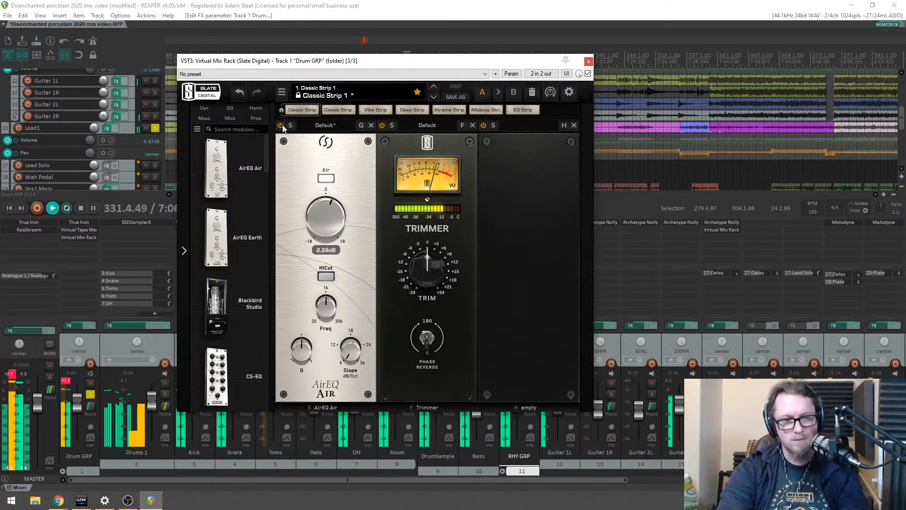
drag(319, 216, 318, 219)
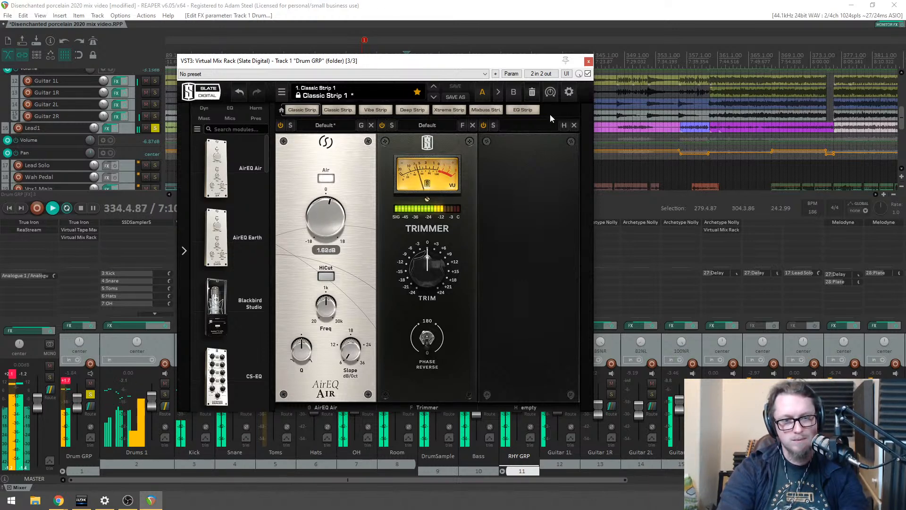
click(589, 61)
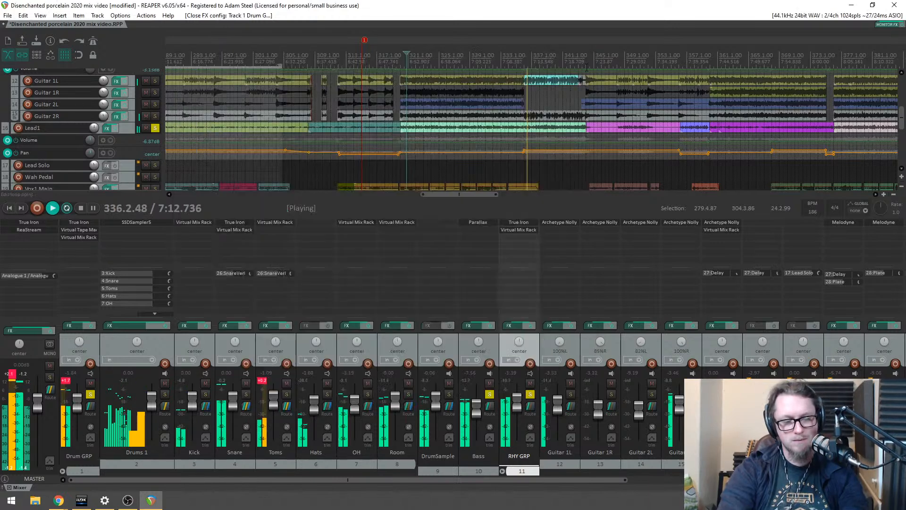
Step: Listen to the soloed drums, bass and guitars, stop playback, and save the project
click(79, 388)
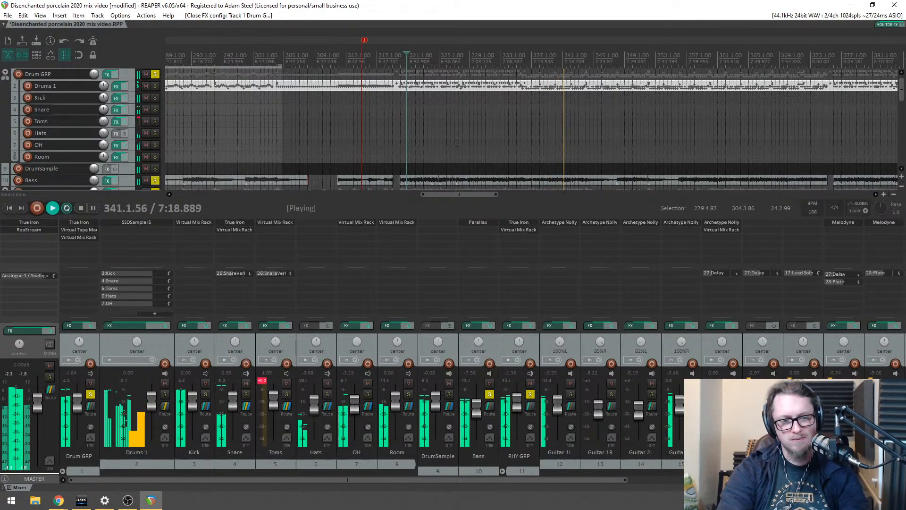
drag(491, 482, 553, 475)
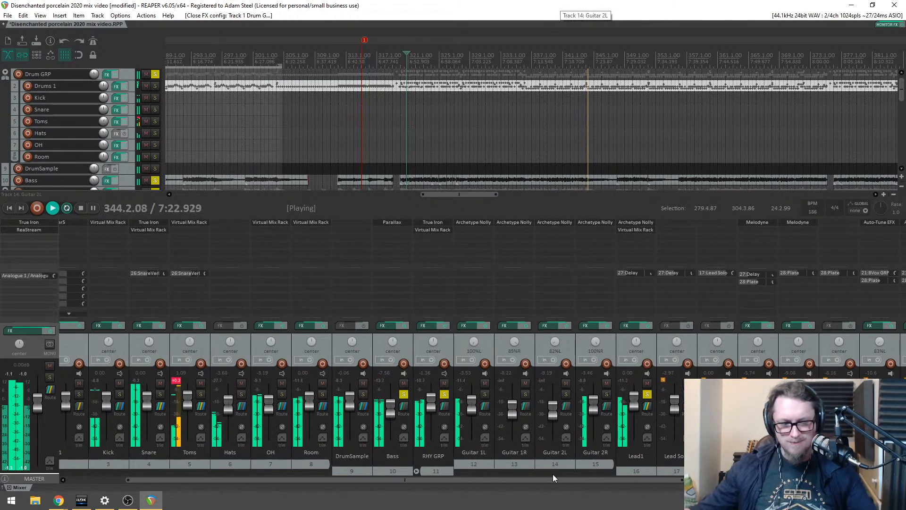
key(space)
key(ctrl+s)
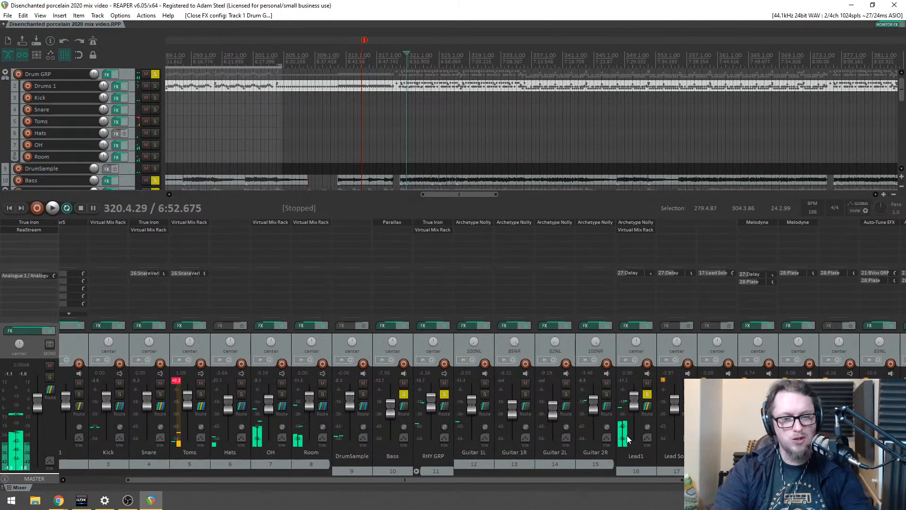
Step: Unsolo all tracks and mute Lead Solo, Wah Pedal, Vox1 Main, Vox2 LowHi and BVox GRP
alt+click(647, 394)
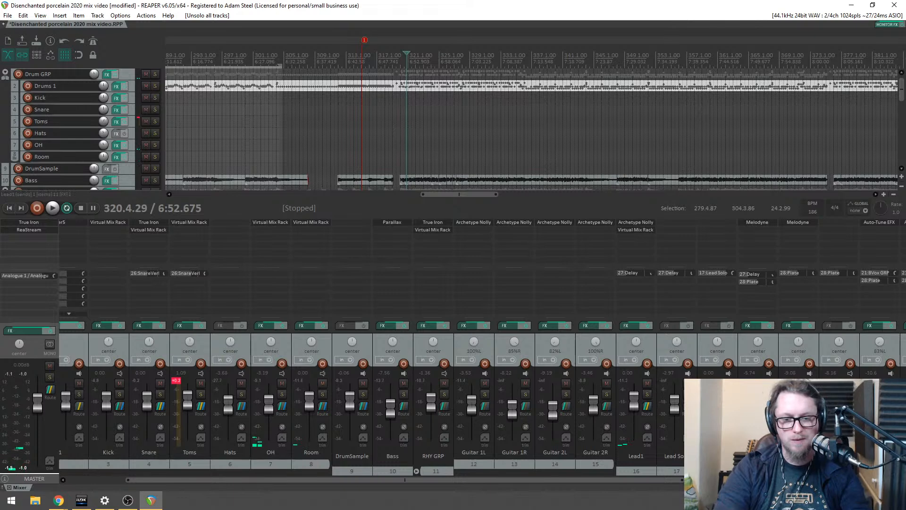
scroll(472, 401, right, 6)
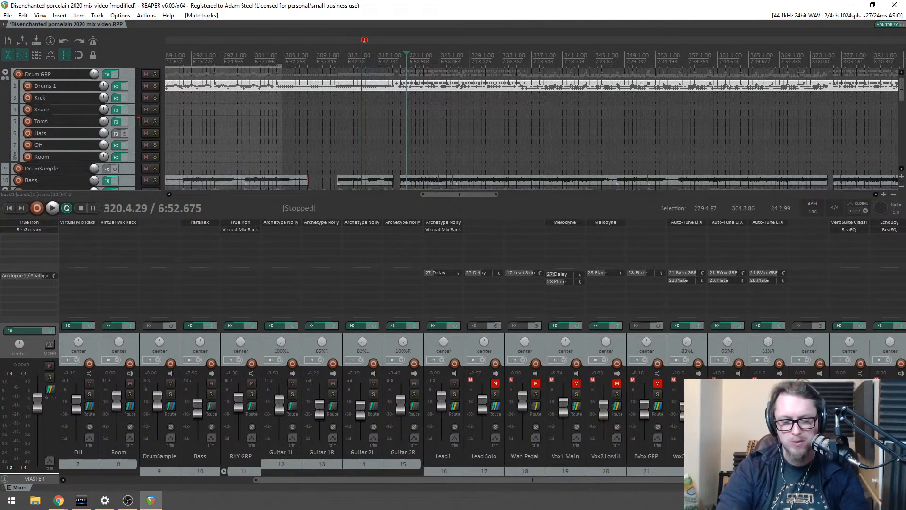
scroll(526, 153, down, 4)
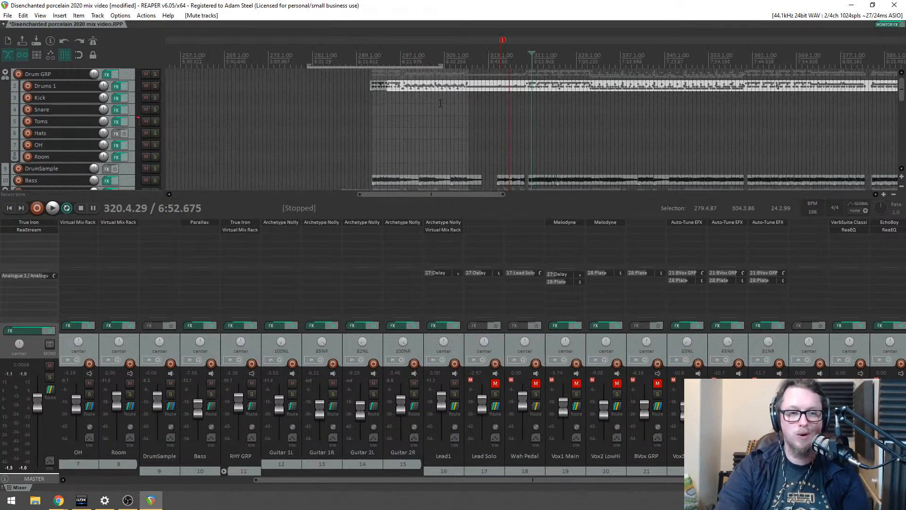
Step: Save the mix project
key(ctrl+s)
key(alt+Tab)
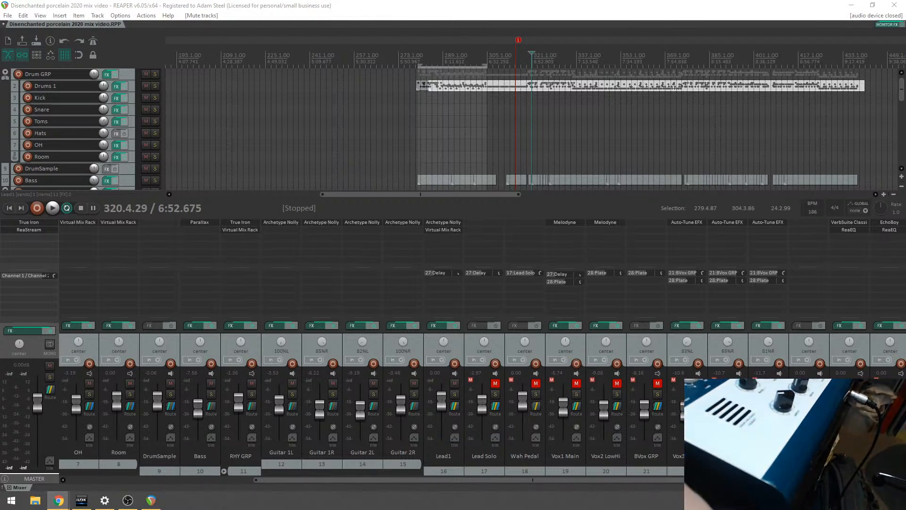
key(alt+Tab)
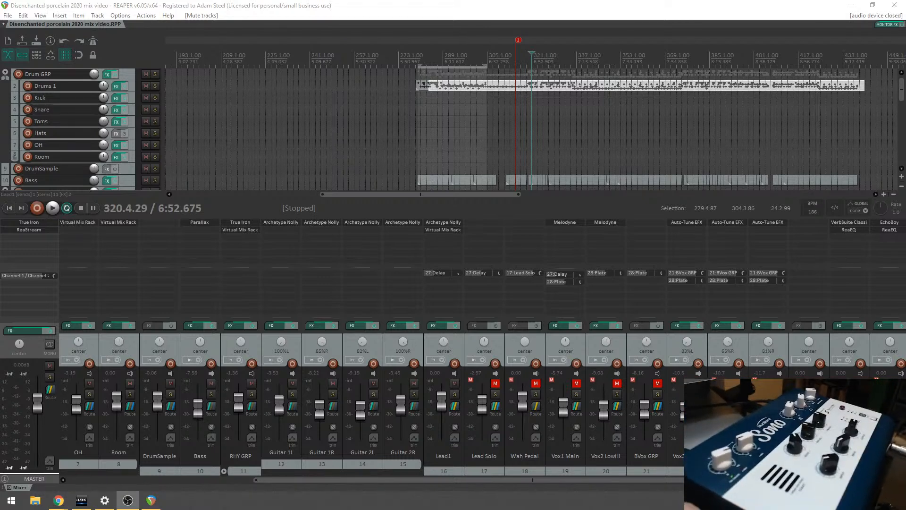
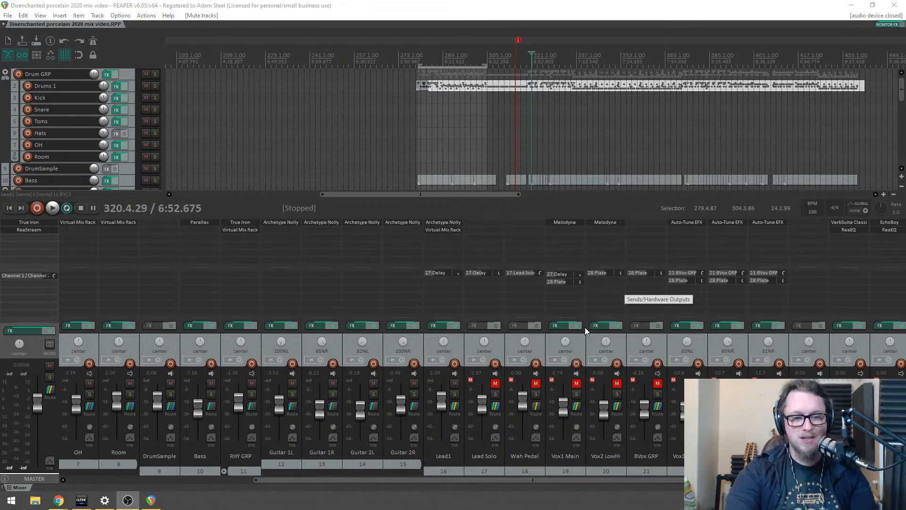
Step: Unmute the Lead Solo and Wah Pedal tracks
click(495, 383)
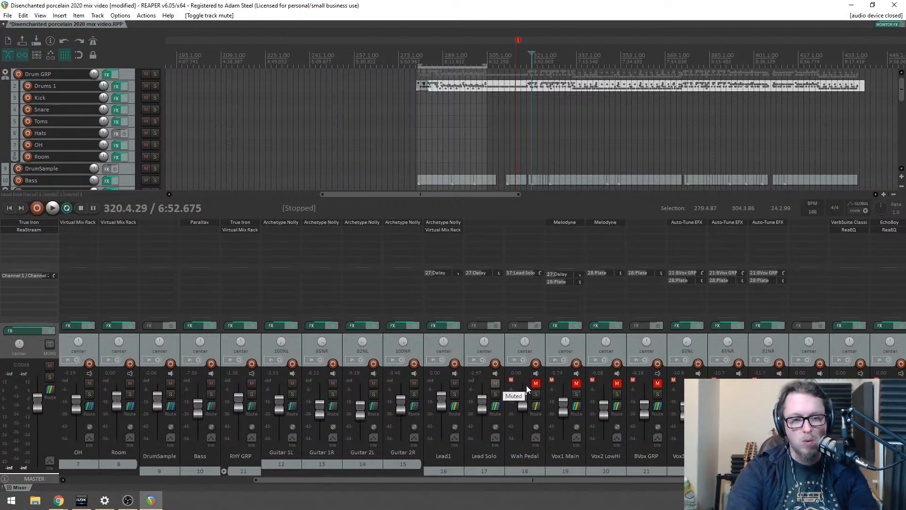
click(530, 384)
click(535, 382)
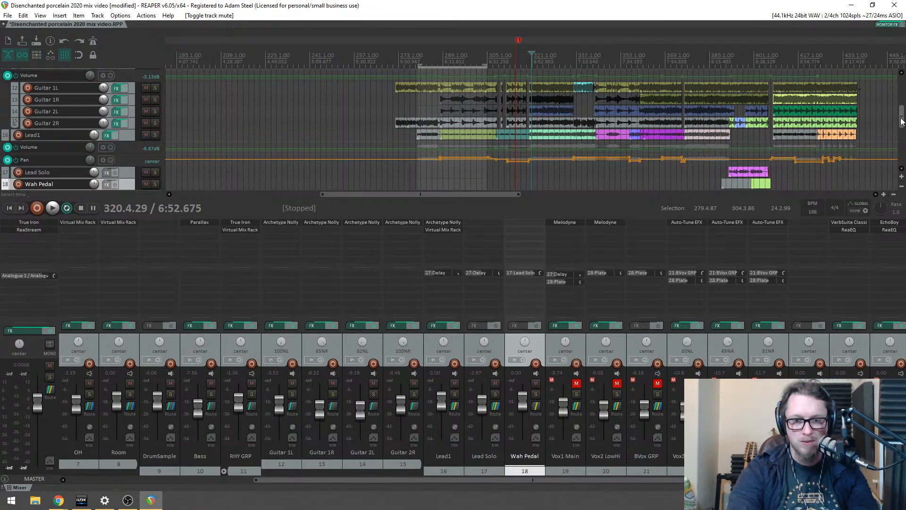
Step: Place the edit cursor shortly before the Lead Solo clip and solo the Lead Solo track
scroll(903, 128, down, 2)
click(723, 63)
scroll(699, 69, up, 5)
click(551, 53)
click(495, 394)
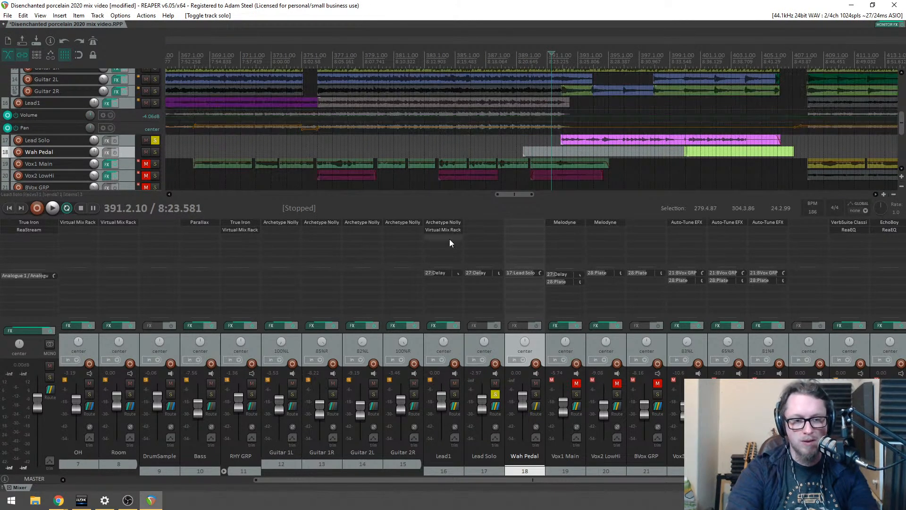
Step: Copy Archetype Nolly and Virtual Mix Rack from Lead1 to Lead Solo and play the solo section
drag(448, 230, 479, 234)
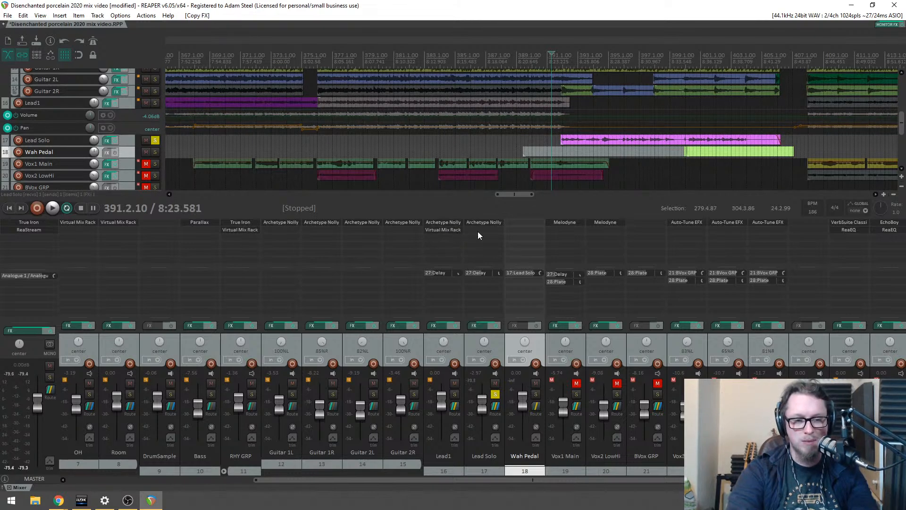
key(space)
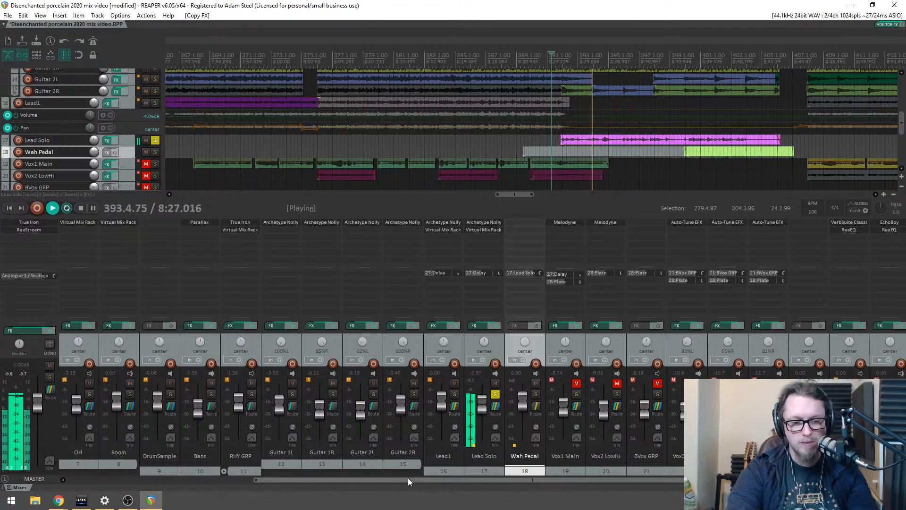
drag(409, 479, 553, 489)
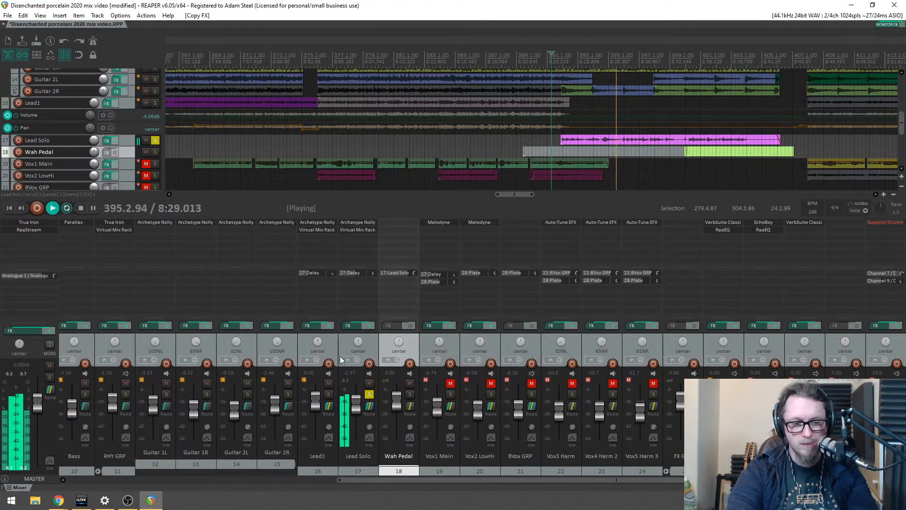
Step: Mute Lead1's Delay send, unmute the Delay track, and adjust Lead Solo's Delay send level during playback
click(312, 272)
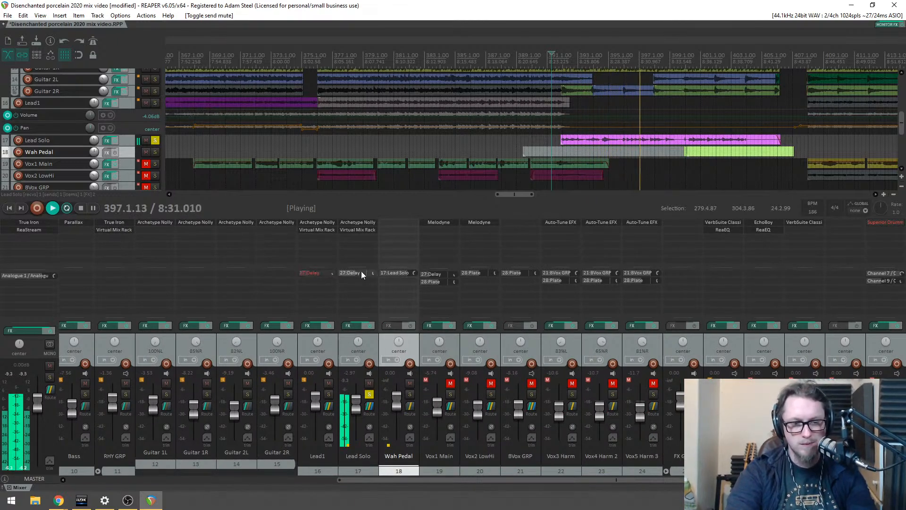
drag(374, 273, 375, 279)
key(space)
click(775, 383)
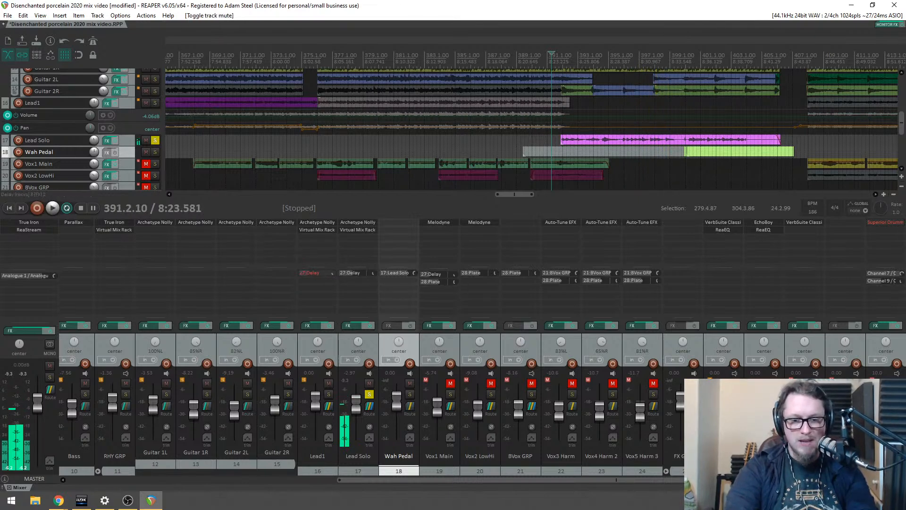
key(space)
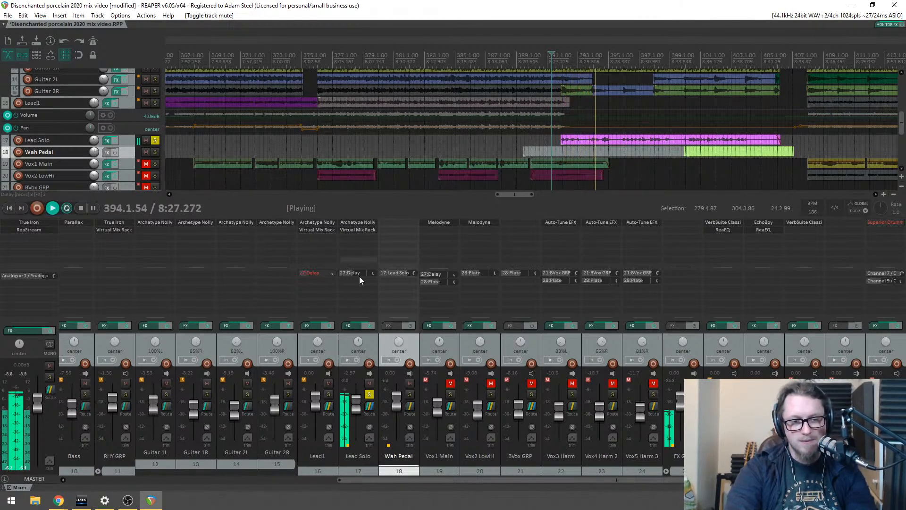
drag(372, 273, 373, 271)
Step: Set Lead Solo's Archetype Nolly EQ to -2.2 at 500 Hz, 1.9 at 1 kHz, 2.4 at 2 kHz and 1.6 at 4 kHz
click(358, 222)
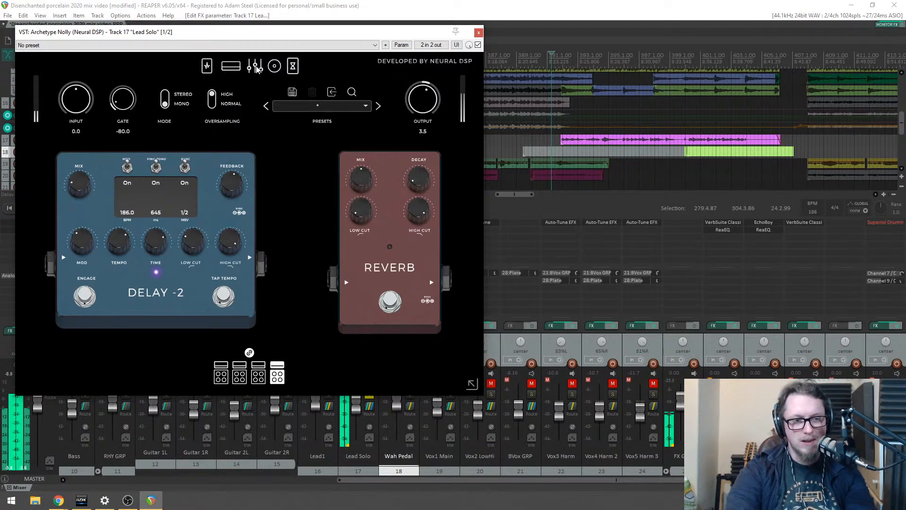
click(229, 70)
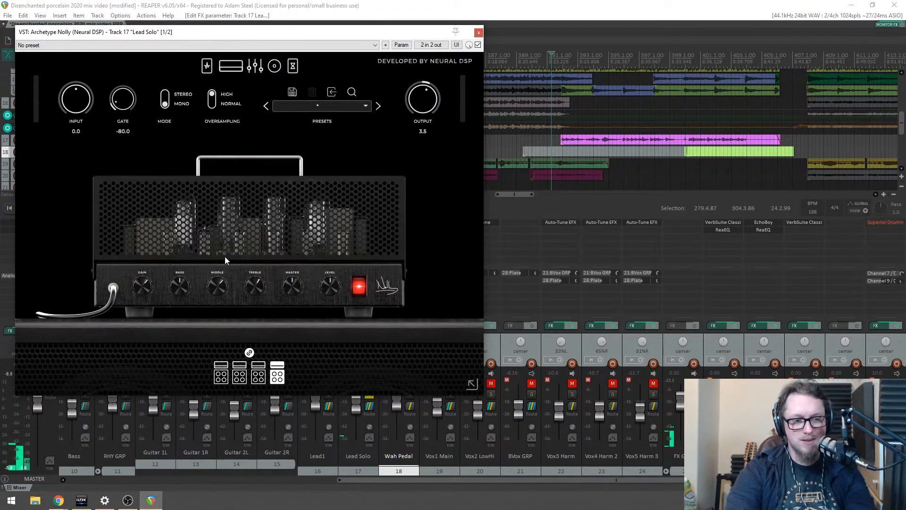
key(space)
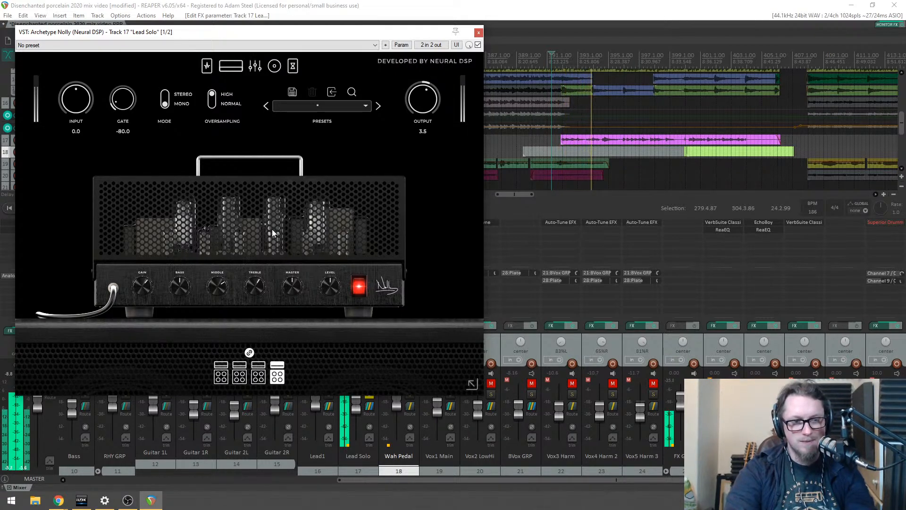
click(255, 67)
drag(244, 237, 272, 233)
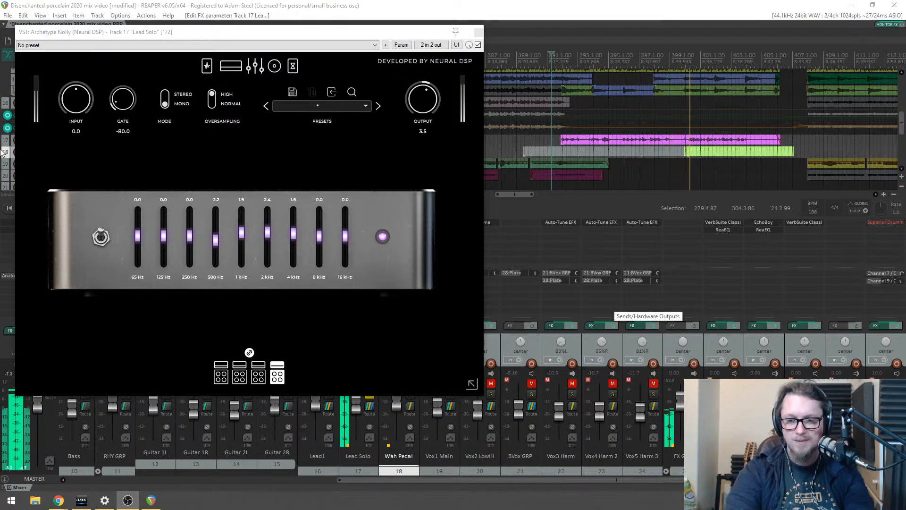
Step: Raise the 8 kHz and 16 kHz bands of Archetype Nolly's EQ to 2.9 during playback
click(275, 168)
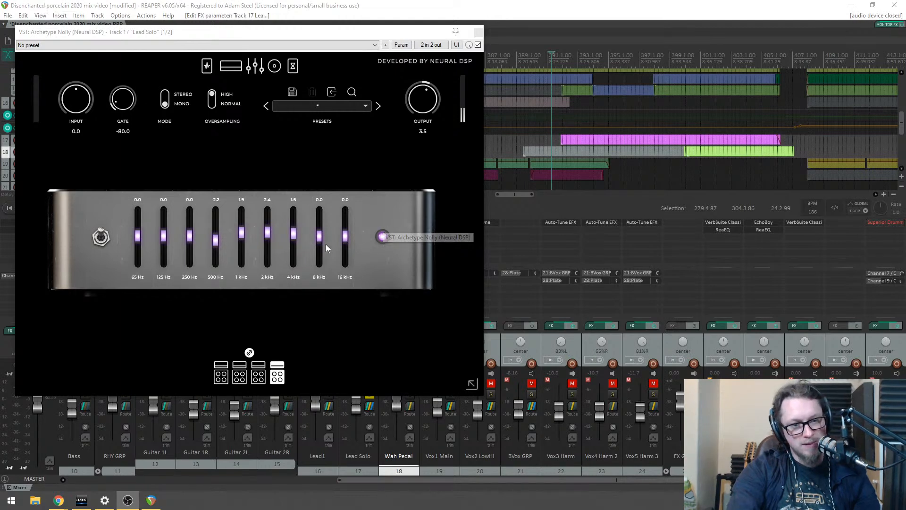
click(634, 4)
key(space)
mouse_move(344, 235)
mouse_down()
mouse_move(350, 213)
mouse_move(348, 229)
mouse_move(321, 229)
mouse_move(324, 221)
mouse_move(323, 233)
mouse_up()
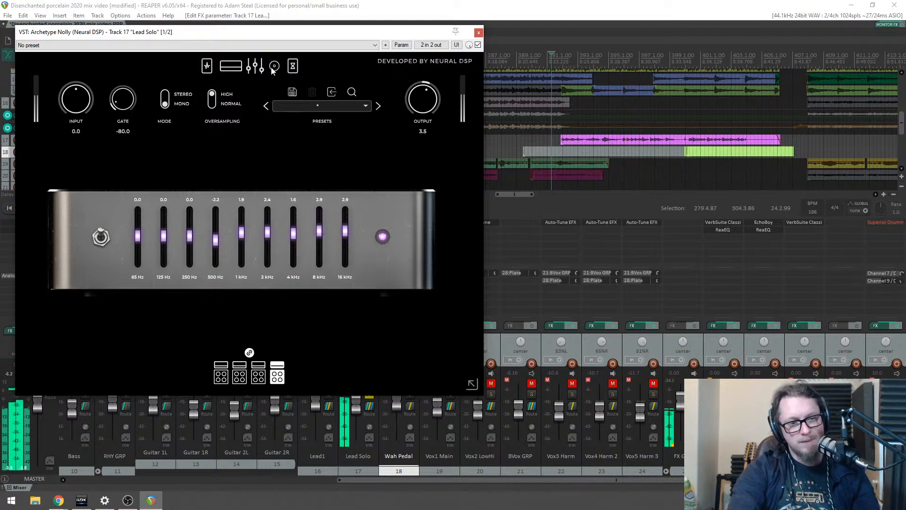
Step: Change the second cabinet mic to Dynamic 421 at position 0.06 and distance 0.30, and lower Archetype Nolly's output to 0.8
click(429, 160)
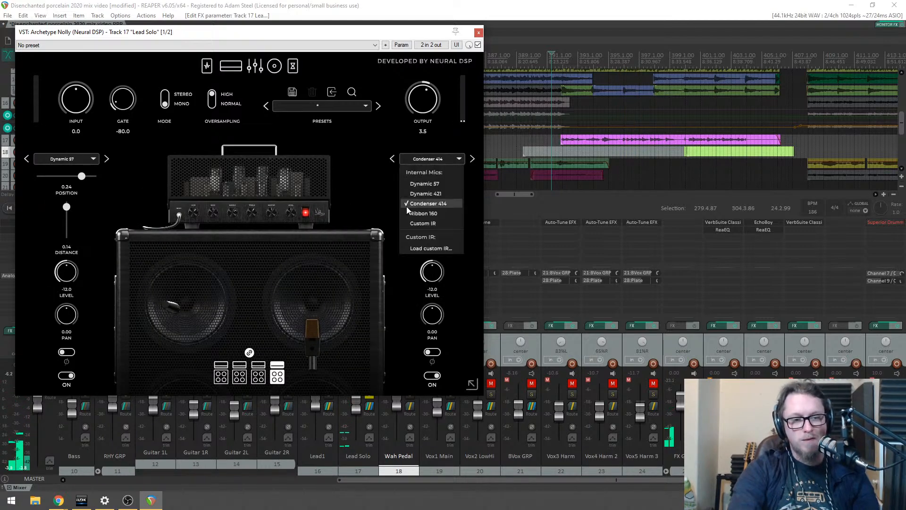
click(421, 194)
drag(319, 295, 316, 281)
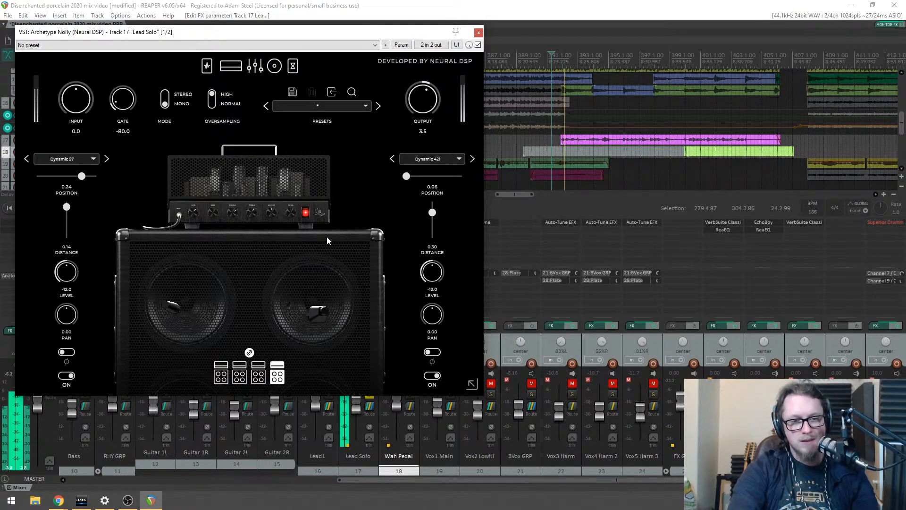
scroll(427, 100, down, 5)
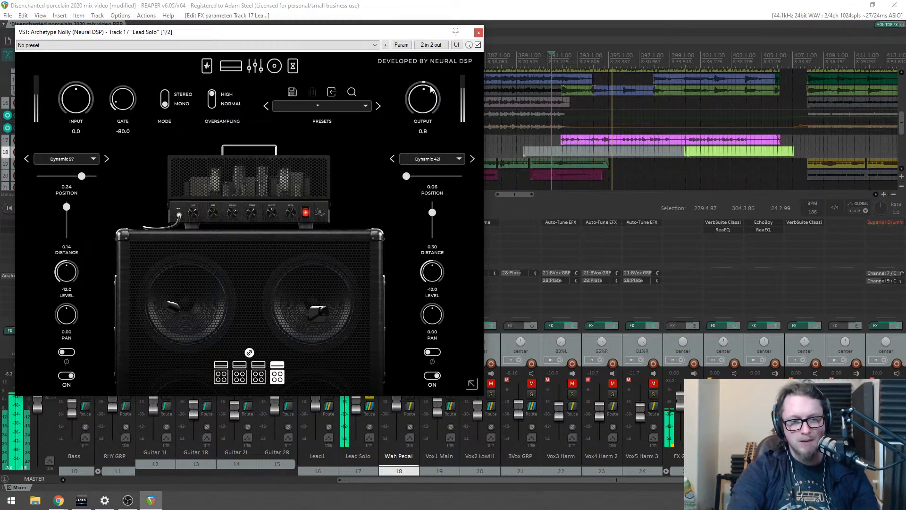
click(479, 32)
key(space)
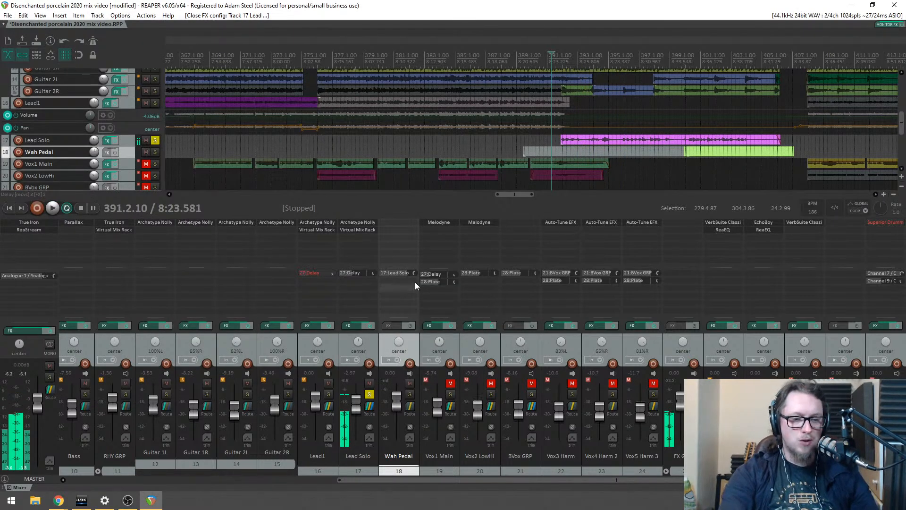
Step: Solo Wah Pedal too, and add AmpliTube 4 (IK Multimedia Production) to Lead Solo ahead of Archetype Nolly
click(411, 393)
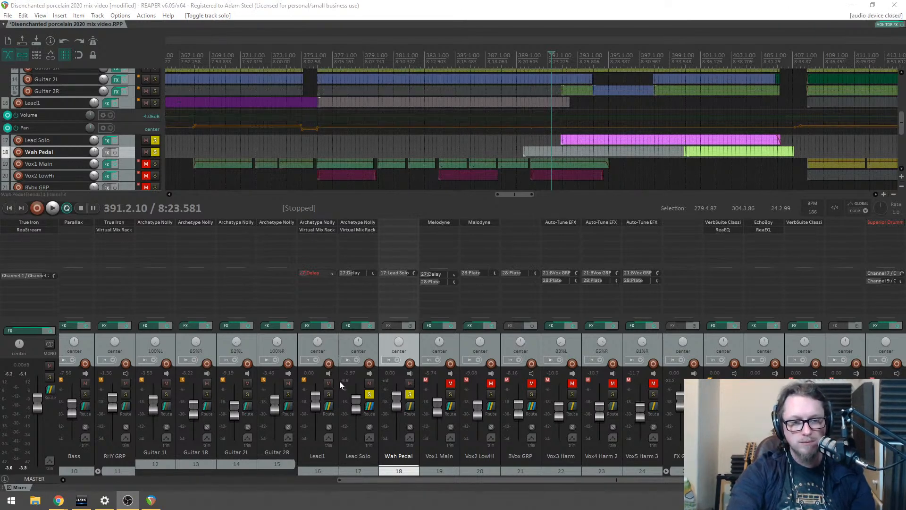
click(374, 250)
text(am)
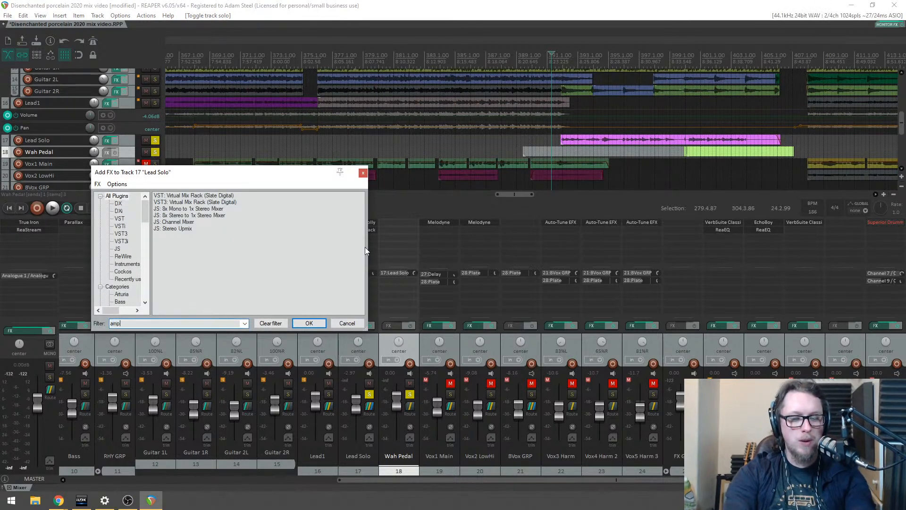
text(p)
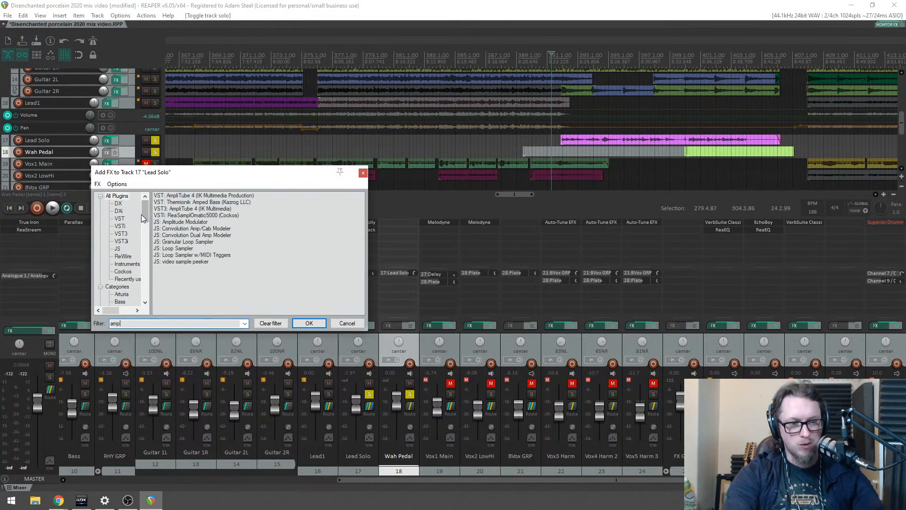
click(180, 197)
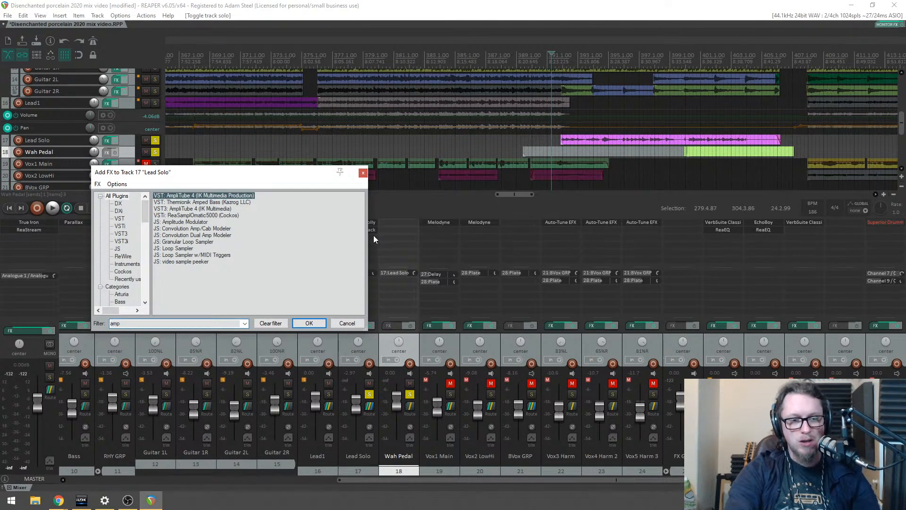
key(Return)
drag(301, 28, 743, 88)
drag(358, 237, 359, 222)
Step: Bypass AmpliTube's Amp A and Cab A modules and check that Rack A is empty
click(851, 133)
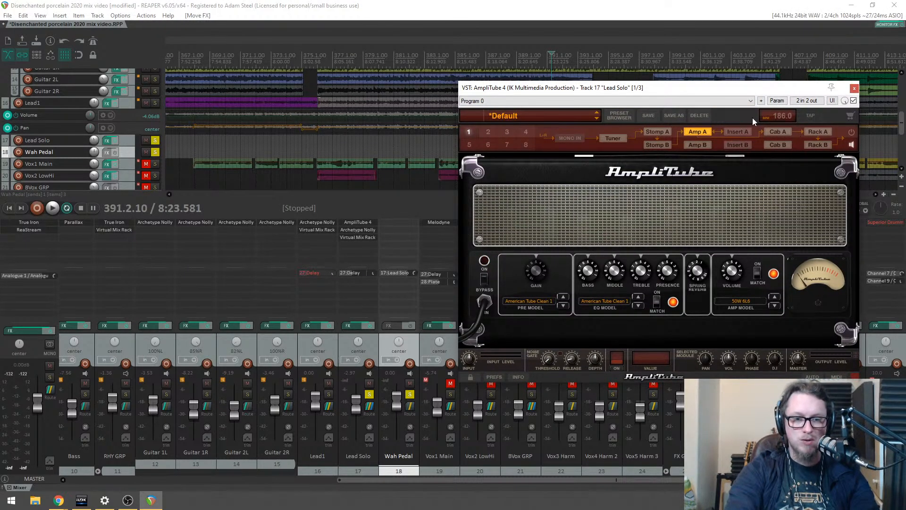
click(777, 132)
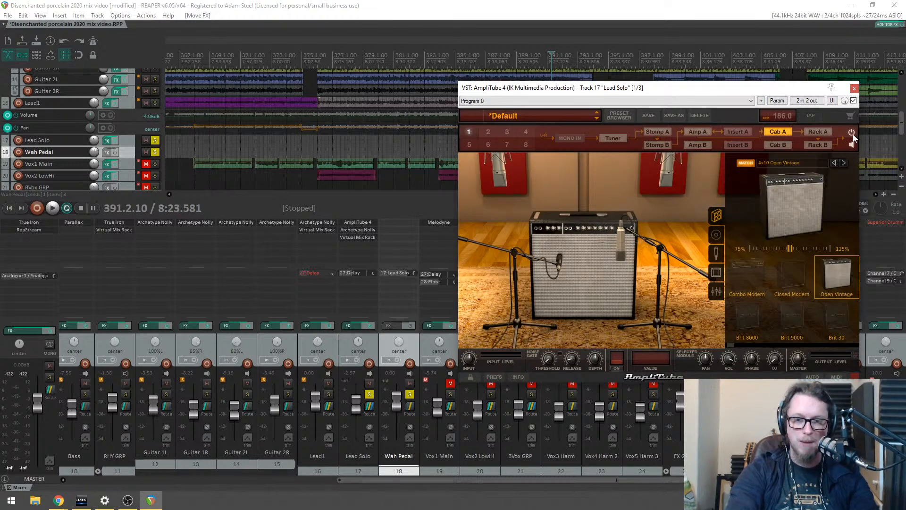
click(817, 132)
click(818, 132)
click(778, 132)
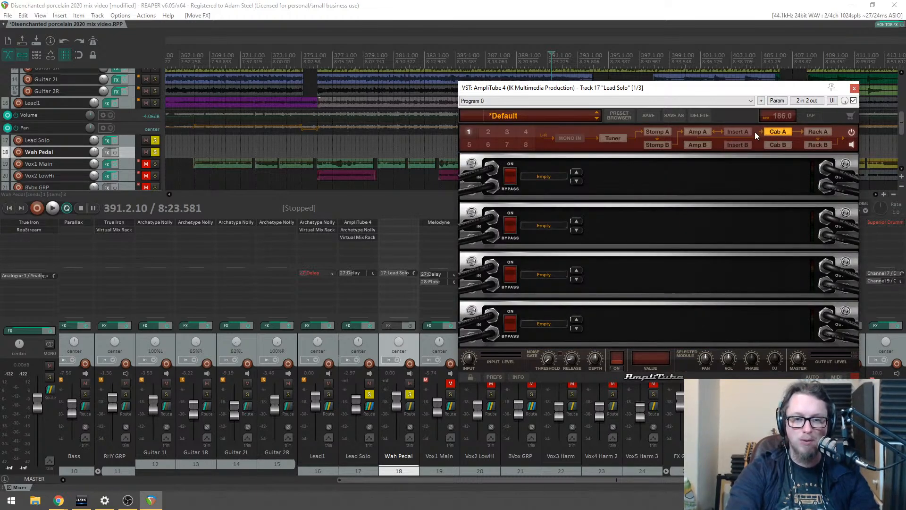
click(696, 132)
Step: Load AmpliTube's Wah filter pedal into the third slot of Stomp A and move the plugin window clear of the tracks
click(654, 132)
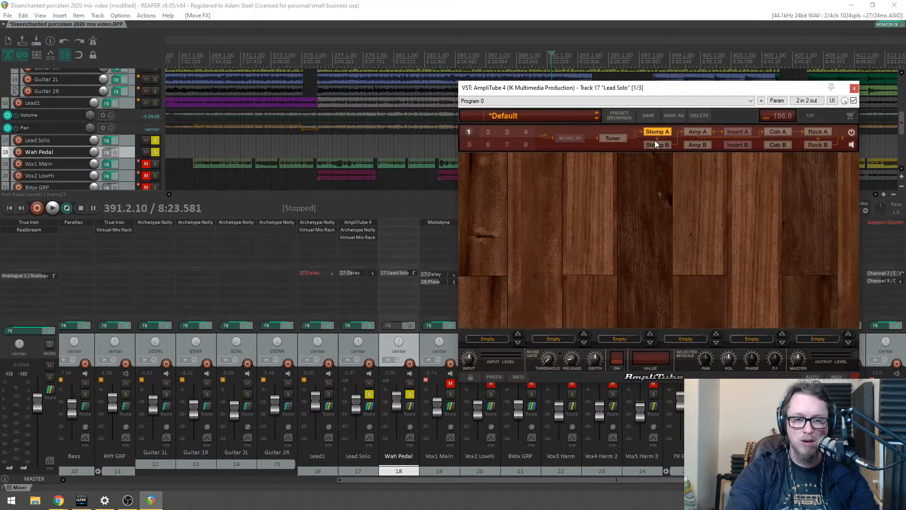
click(615, 337)
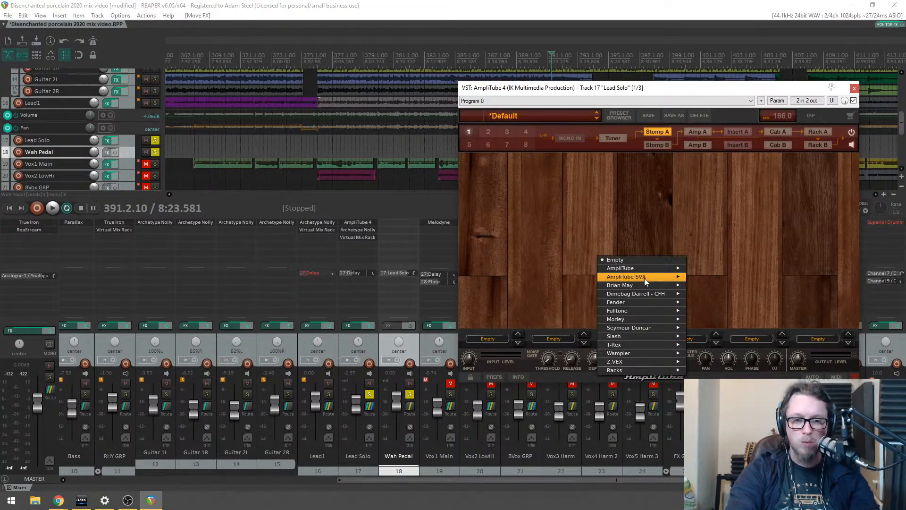
mouse_move(673, 270)
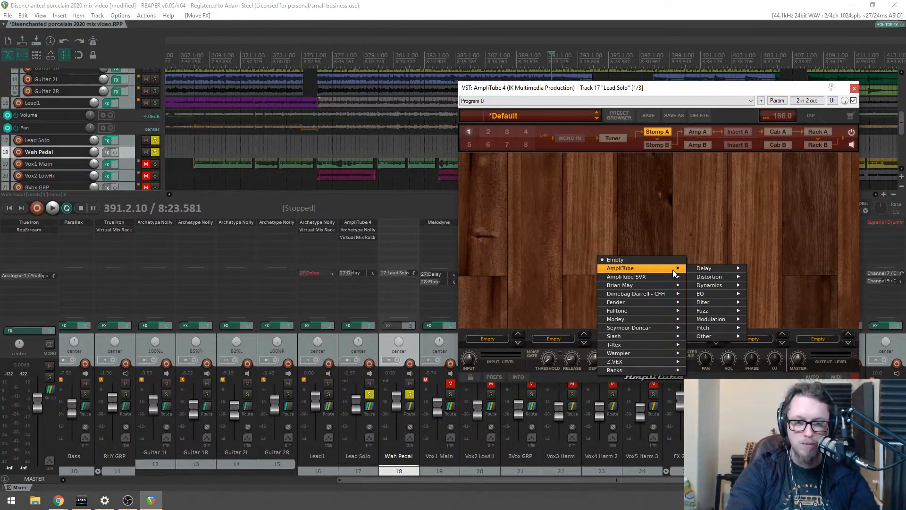
mouse_move(721, 304)
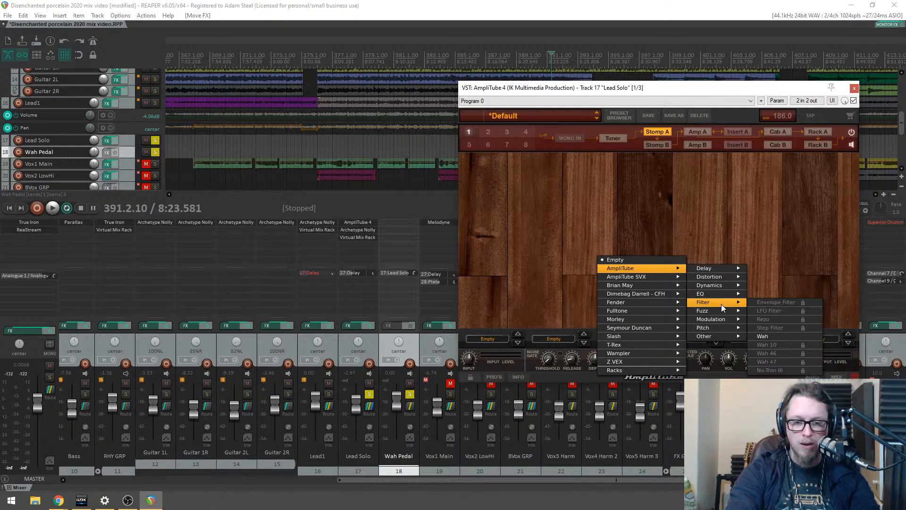
click(768, 334)
drag(571, 88, 558, 219)
drag(569, 196, 587, 174)
Step: Play the lead solo while sweeping the wah pedal up to 100%, and stop playback
key(space)
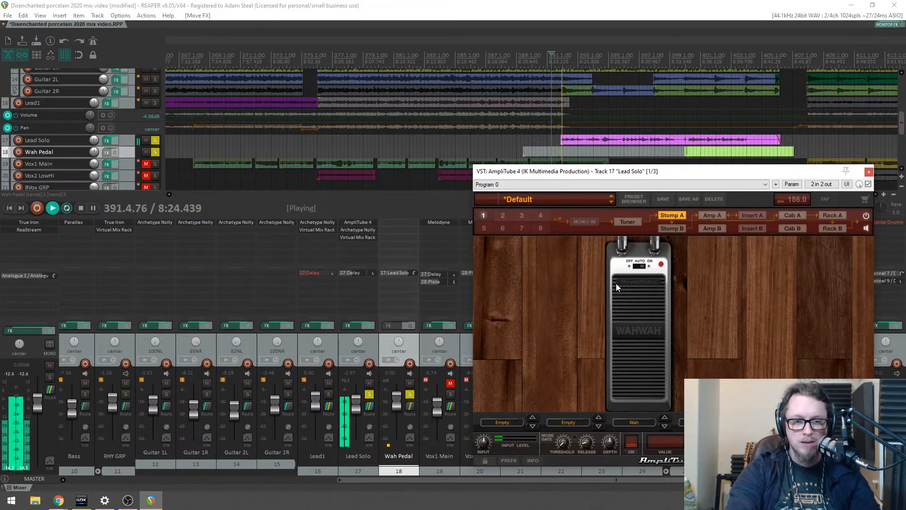
drag(648, 323, 633, 243)
key(space)
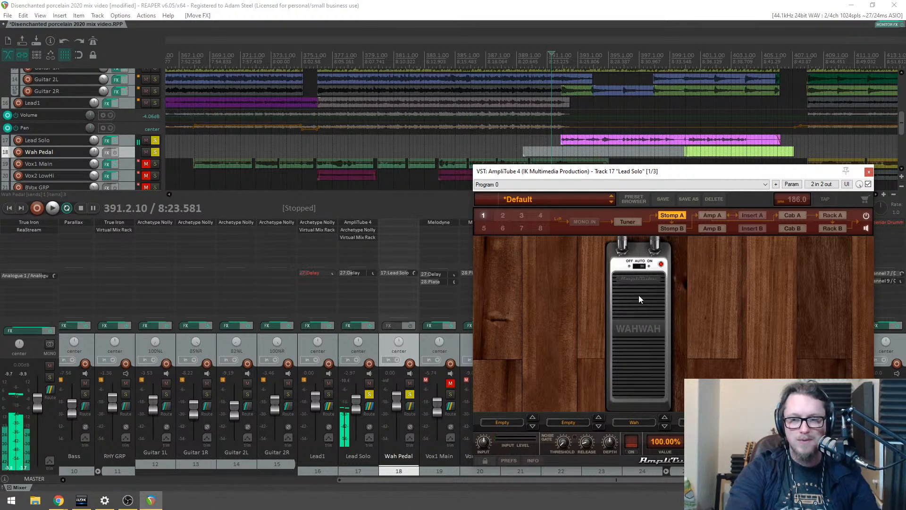
Step: Assign the wah pedal to MIDI control with MIDI Learn and play the solo so the Wah Pedal track supplies the input
right_click(635, 301)
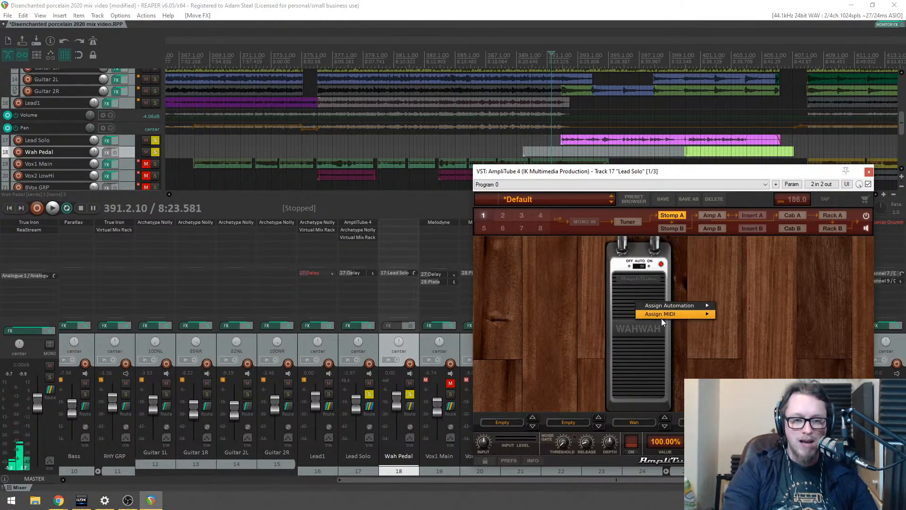
mouse_move(664, 315)
click(726, 314)
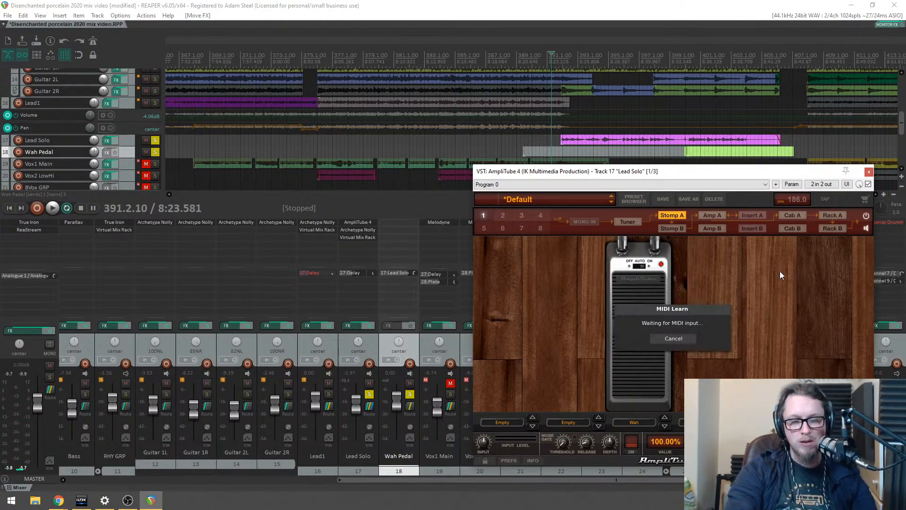
key(space)
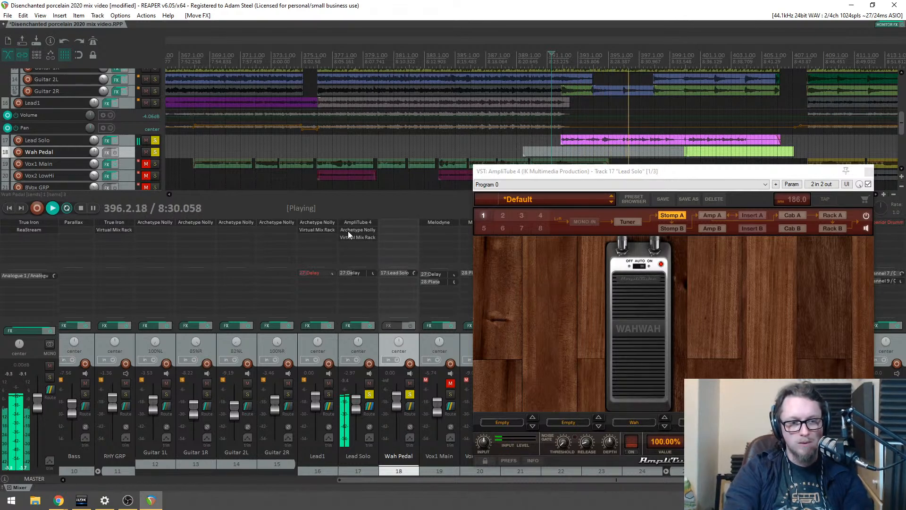
Step: Show the Archetype Nolly pedals page on Lead Solo and arrange its window side by side with the AmpliTube wah
click(336, 229)
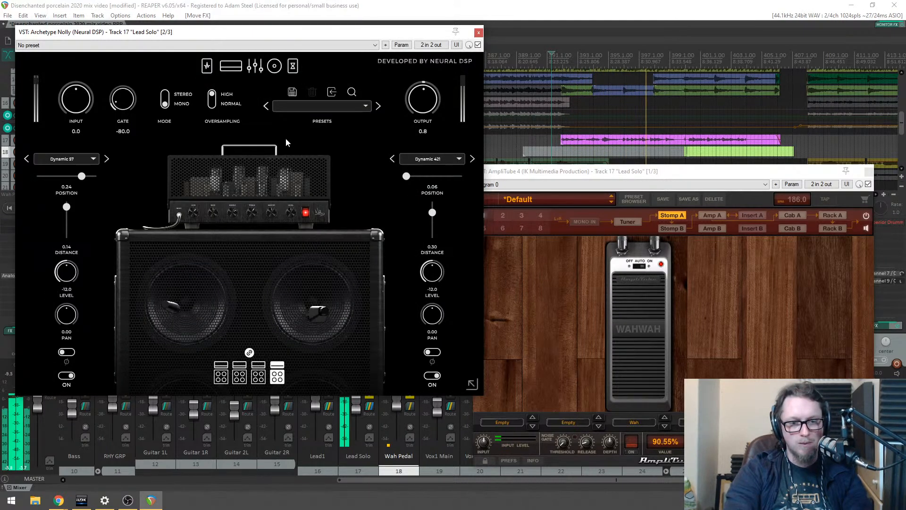
click(206, 68)
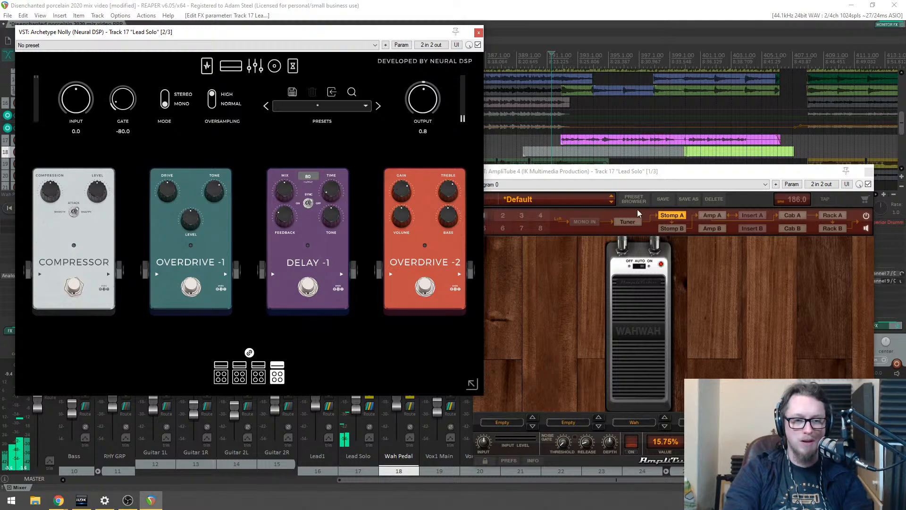
click(868, 171)
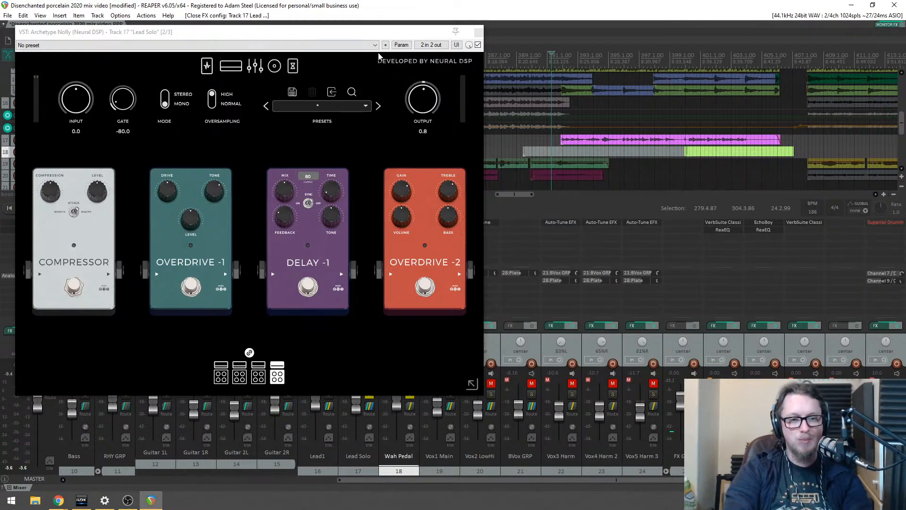
drag(419, 24, 870, 26)
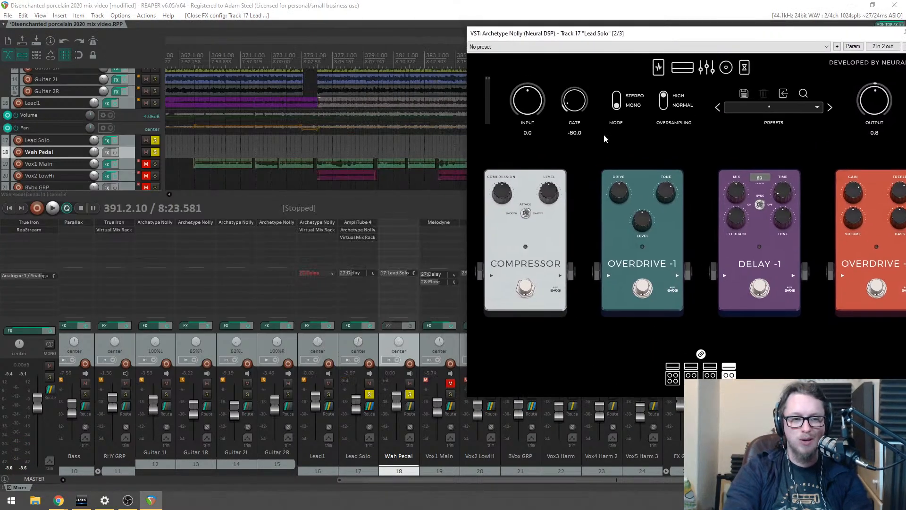
click(359, 222)
drag(537, 172, 65, 29)
drag(503, 32, 445, 6)
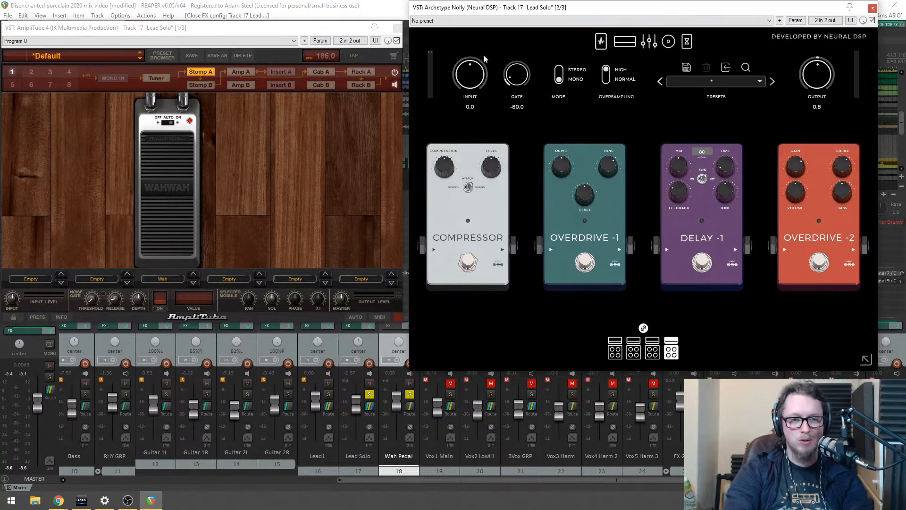
Step: Shape Nolly's graphic EQ with 1.1 at 2 kHz, 1.6 at 4 kHz and 2.1 at 8 kHz, then close both plugins
click(627, 45)
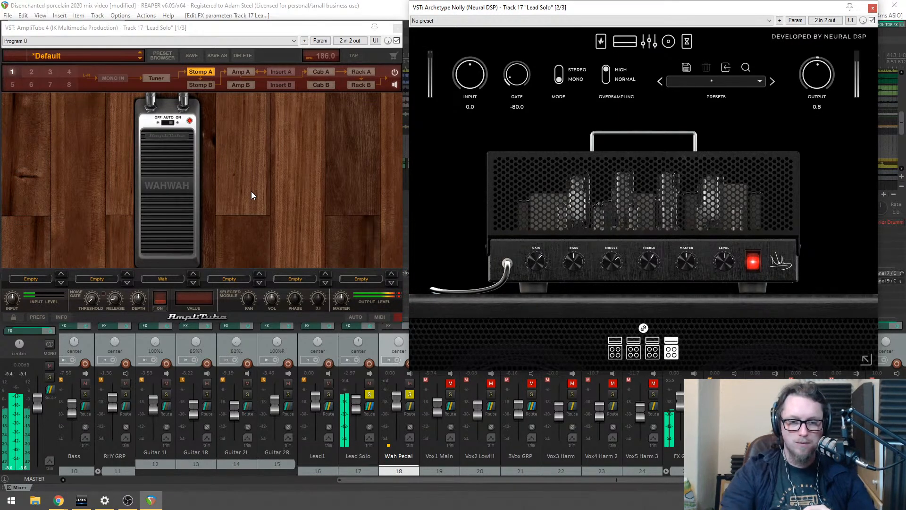
click(650, 46)
drag(661, 210, 713, 214)
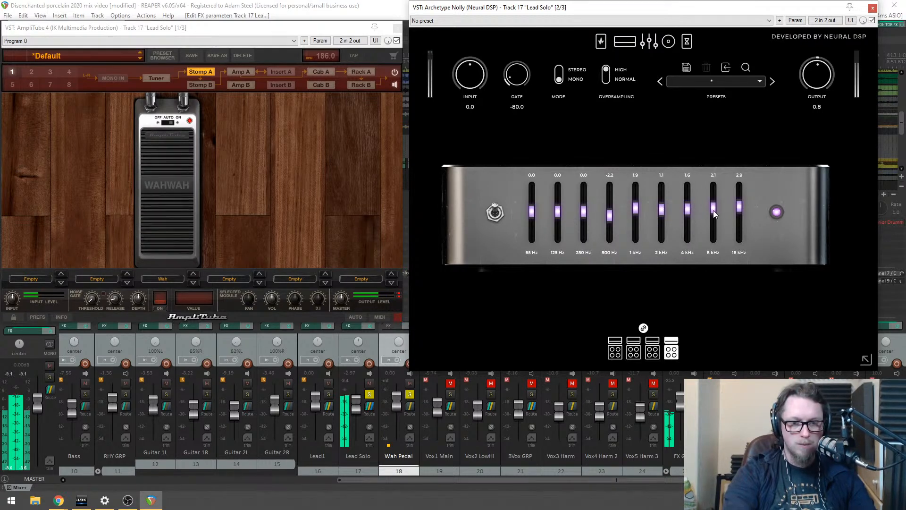
click(873, 10)
click(399, 28)
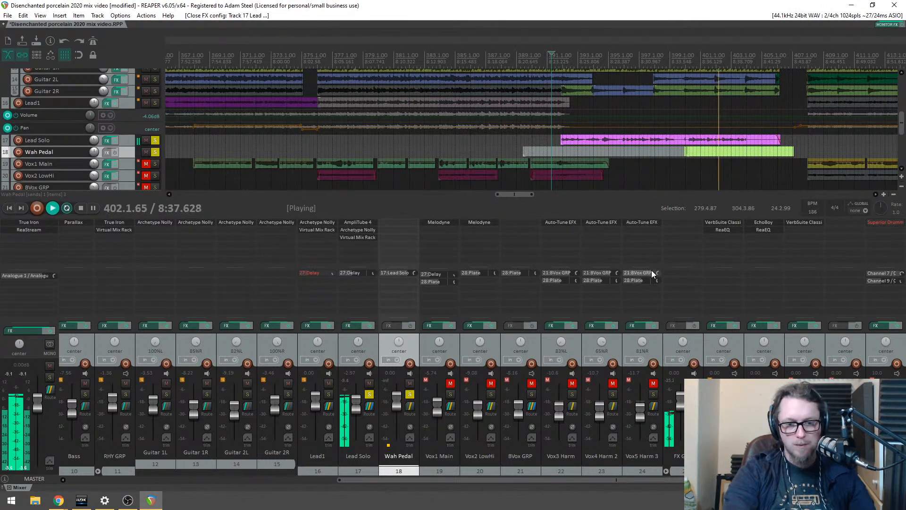
Step: Restart playback from the solo and unsolo the Lead Solo and Wah Pedal tracks to hear the full mix
key(space)
key(space)
click(410, 394)
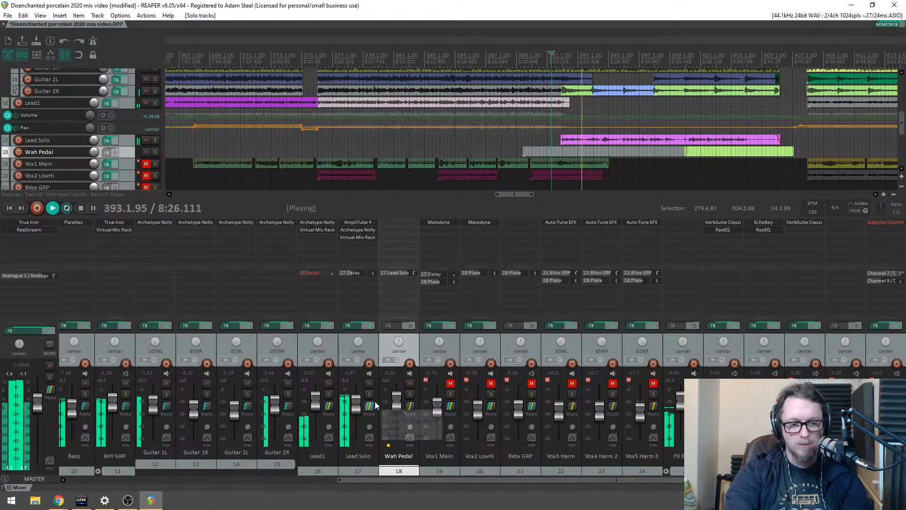
Step: Set the 500 Hz band of Lead Solo's Nolly EQ to -1.9, close the plugin and stop playback after the solo
click(356, 230)
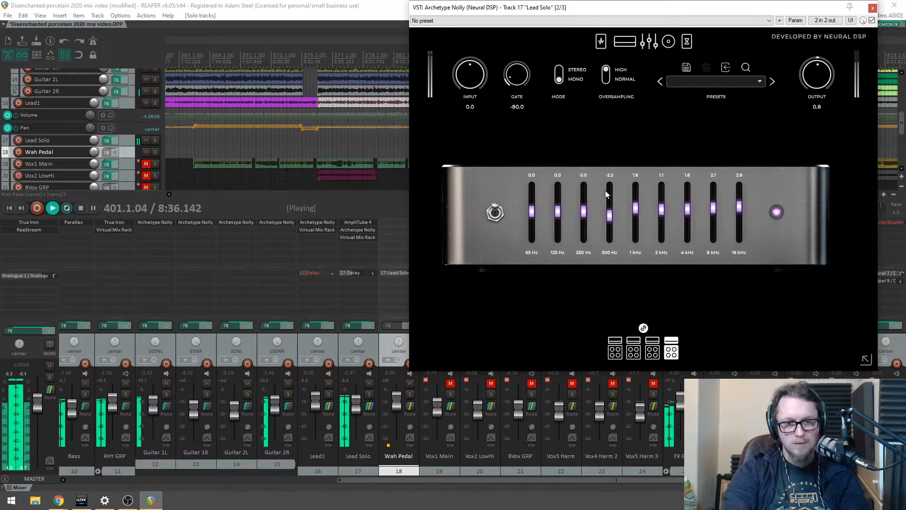
drag(610, 217, 611, 218)
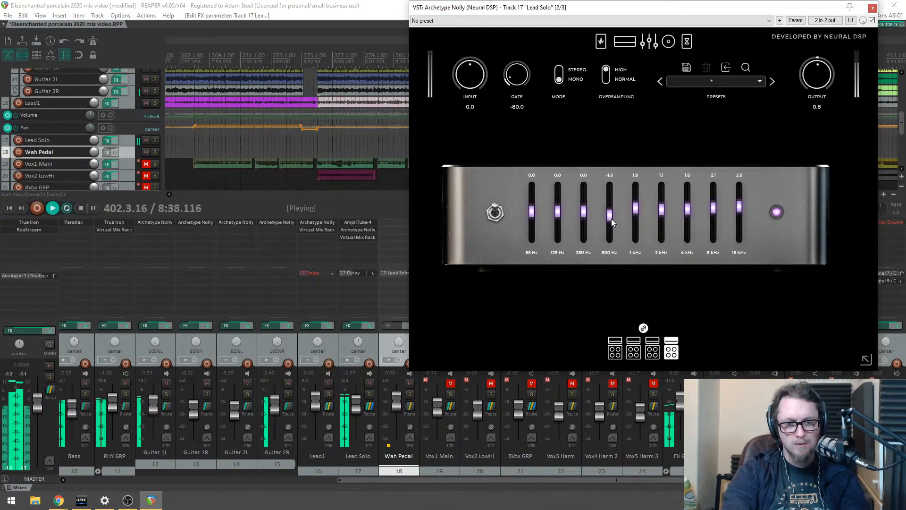
click(872, 7)
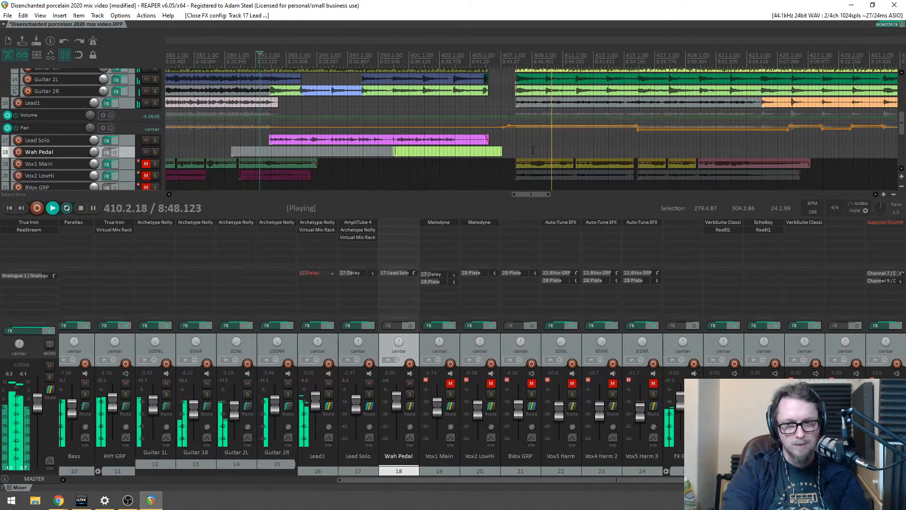
key(space)
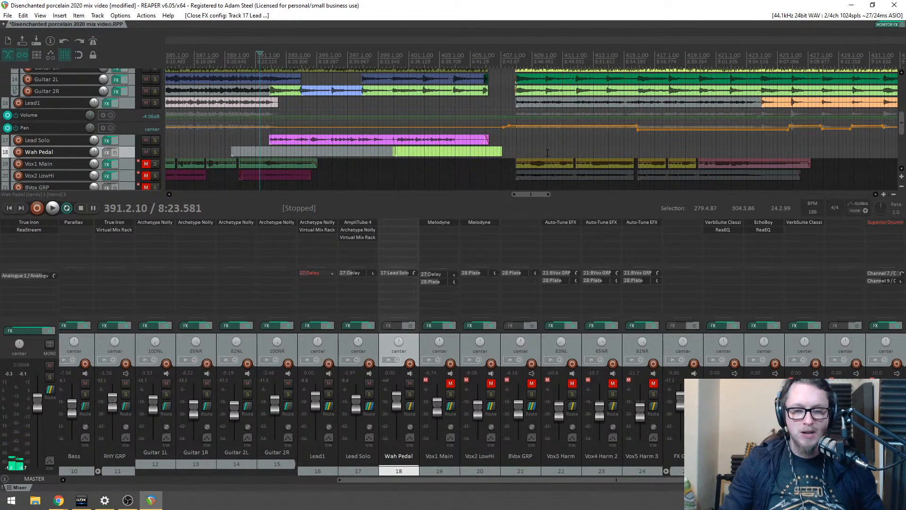
Step: Place the edit cursor at 288.4.27, just before the first Vox1 Main clip of the section
scroll(404, 63, down, 3)
scroll(426, 76, down, 1)
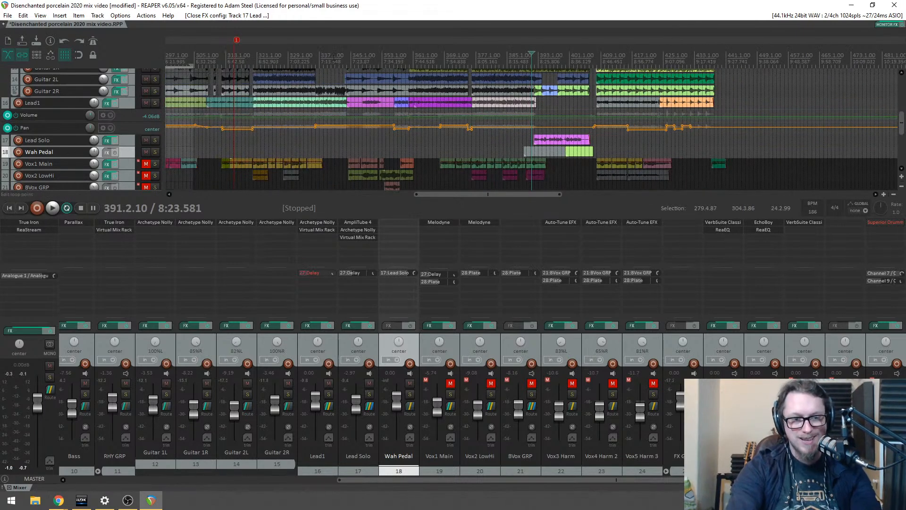
scroll(532, 121, down, 1)
click(266, 55)
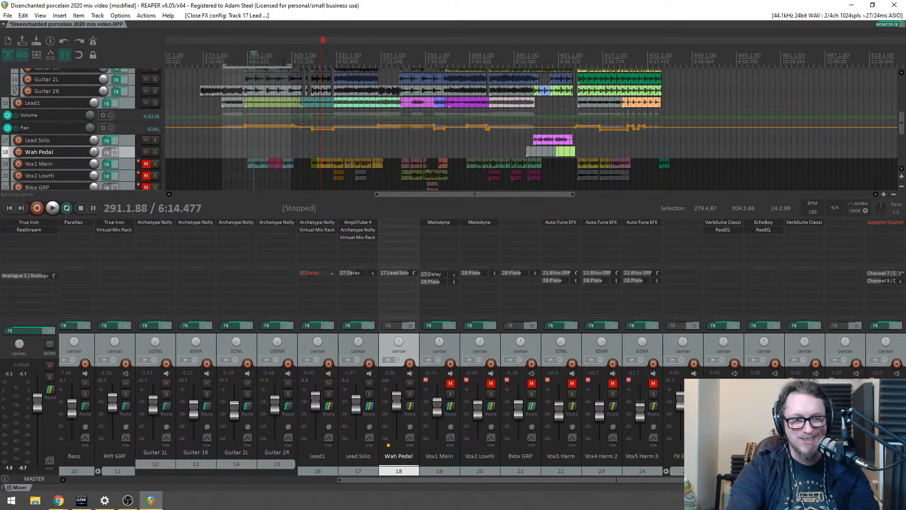
scroll(265, 62, up, 3)
click(519, 60)
click(506, 59)
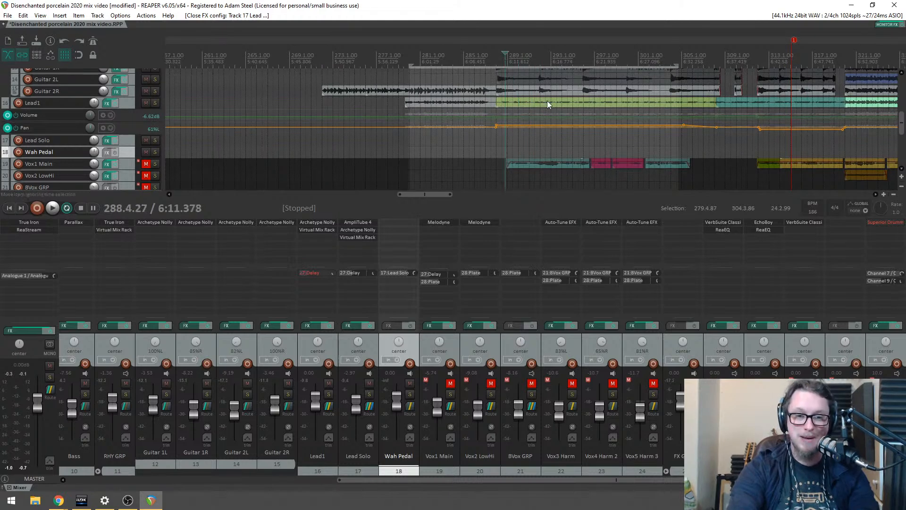
scroll(589, 123, up, 3)
scroll(595, 127, down, 3)
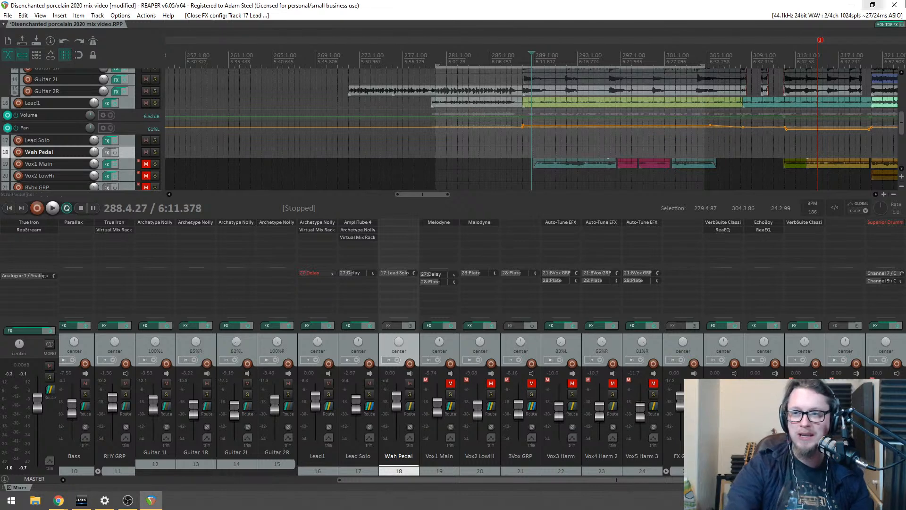
key(alt+Tab)
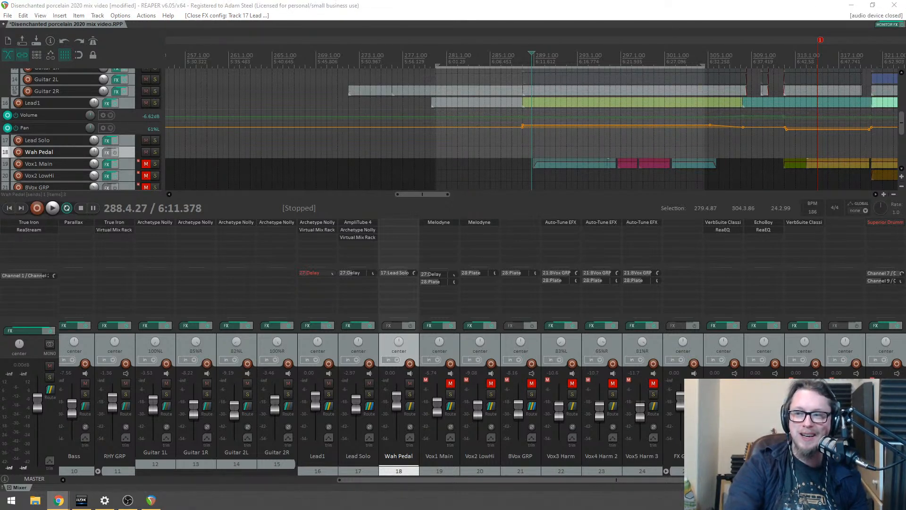
key(alt+Tab)
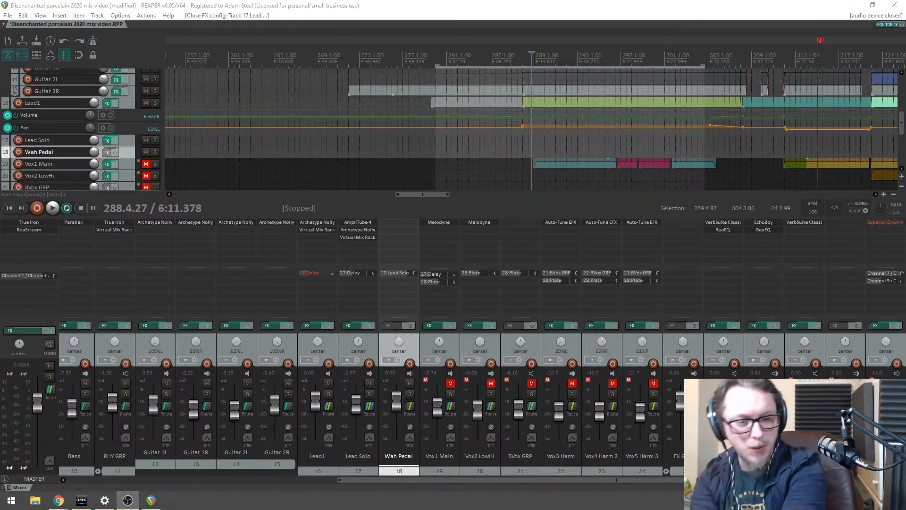
click(548, 6)
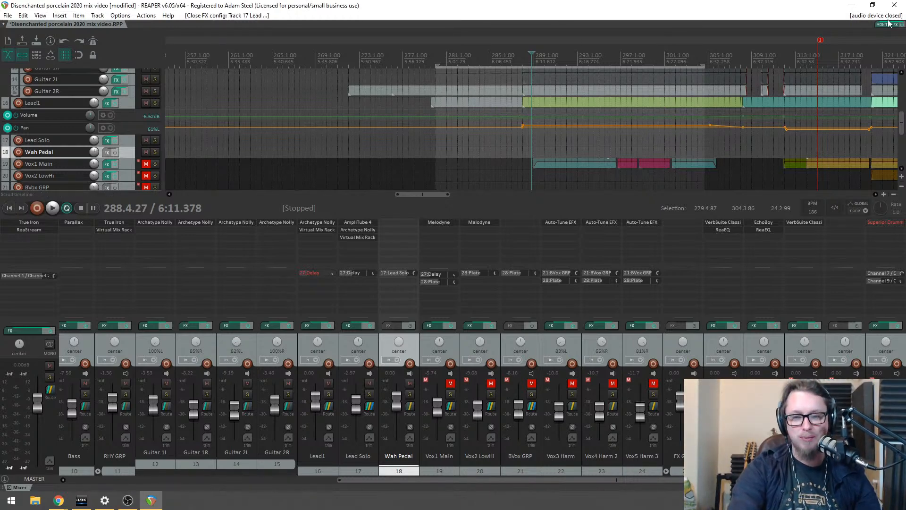
key(alt+Tab)
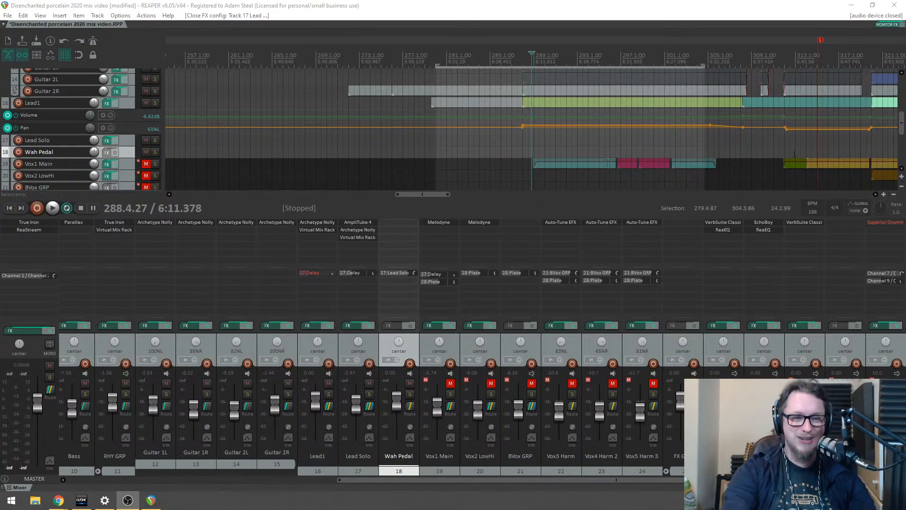
Step: Unmute and solo Vox1 Main, play its opening lines, and stop playback
click(450, 383)
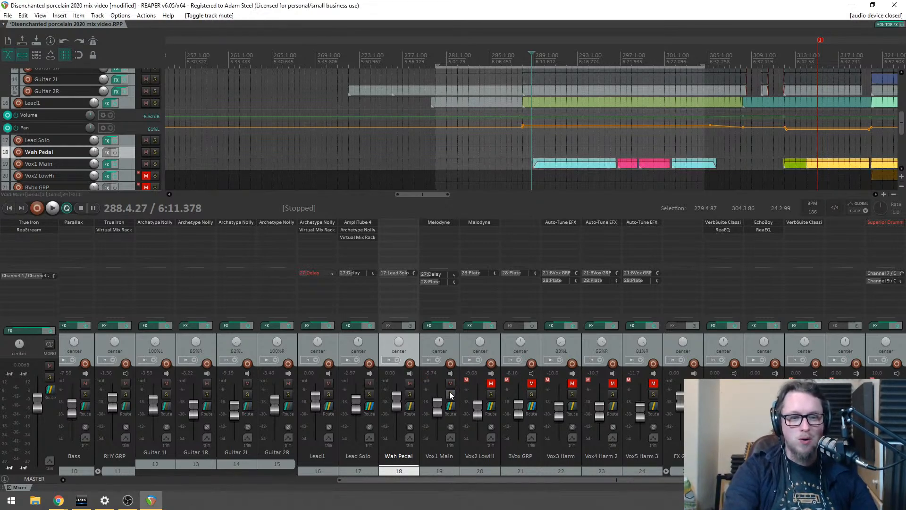
click(450, 394)
key(space)
scroll(569, 84, up, 2)
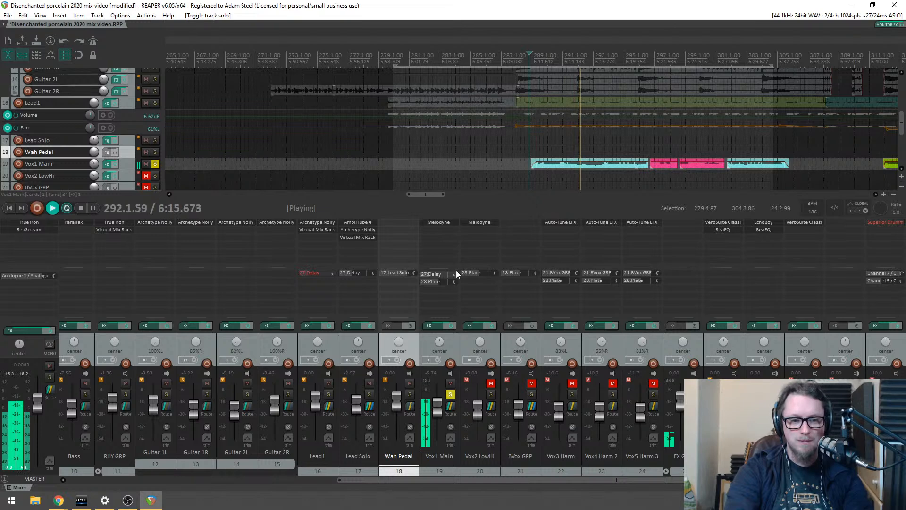
key(space)
Step: Add VST3: Howard Benson Vocals (Joey Sturgis Tones) to Vox1 Main after Melodyne and move its window toward the middle
double_click(444, 231)
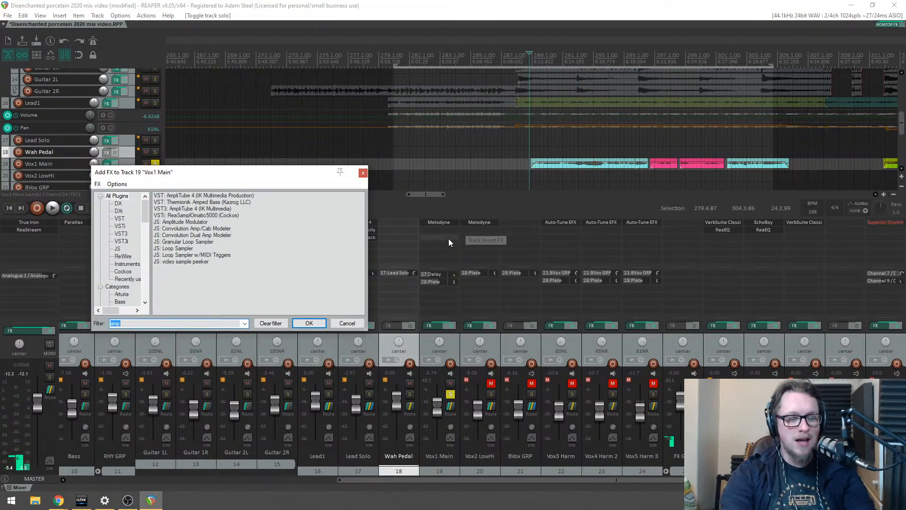
text(how)
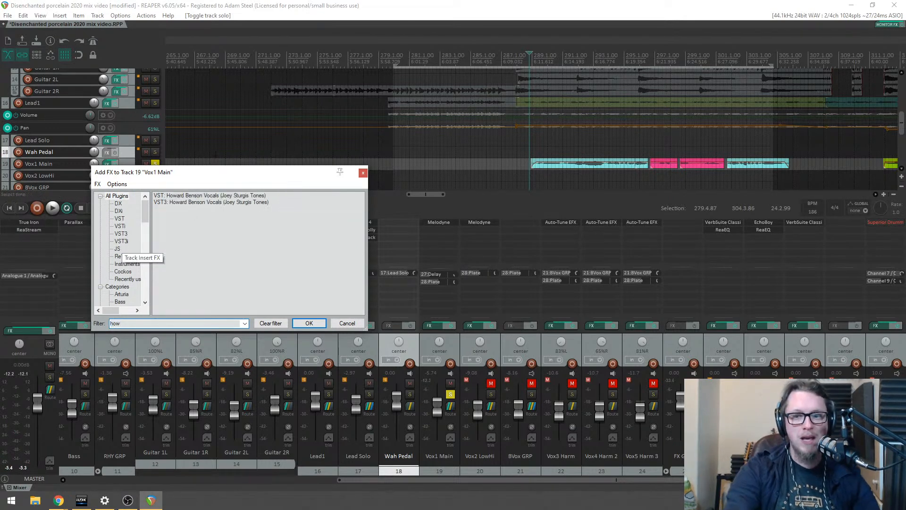
key(alt+Tab)
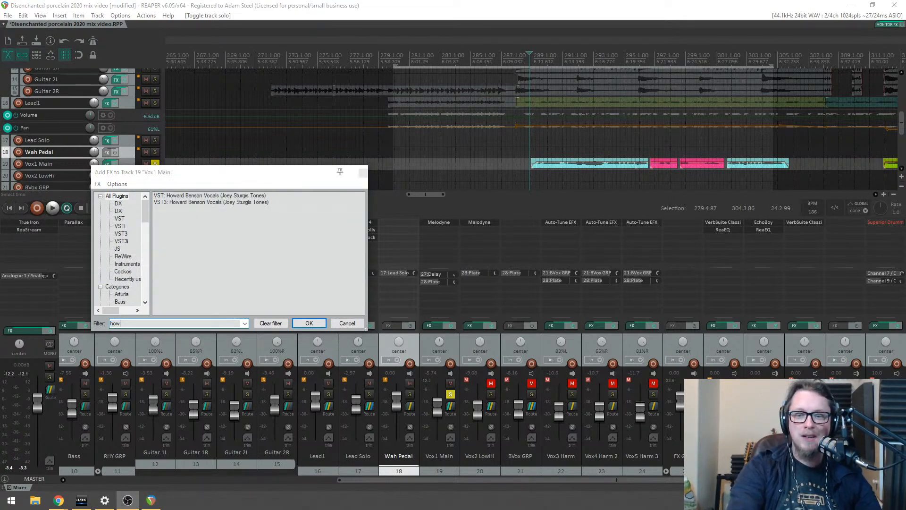
key(alt+Tab)
click(191, 202)
double_click(235, 204)
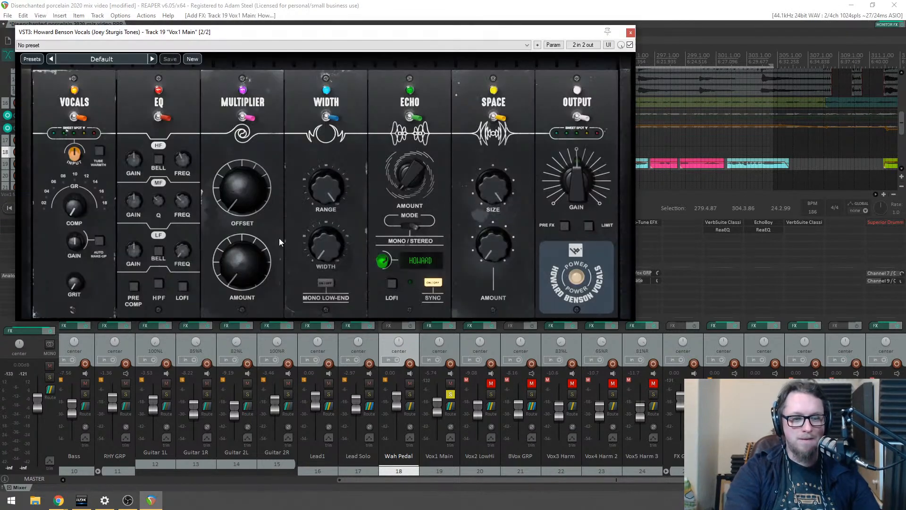
drag(328, 31, 398, 108)
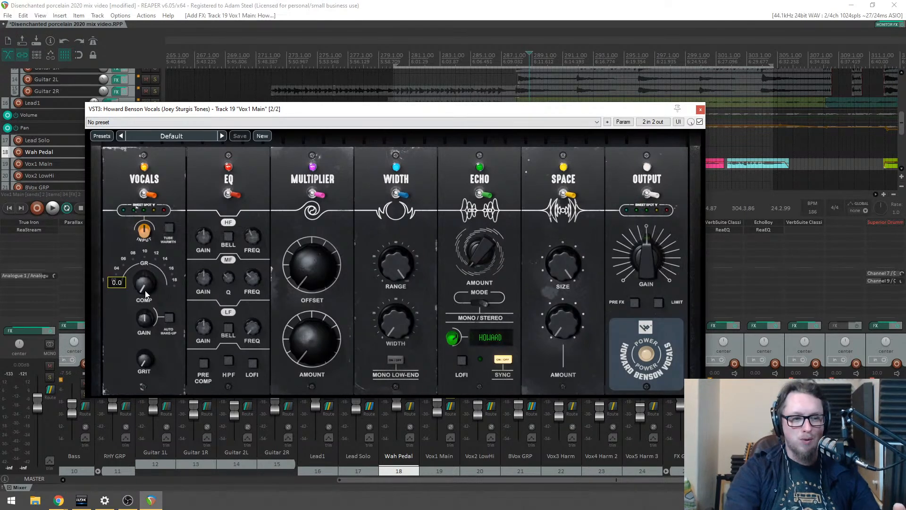
Step: Turn on Auto Make-Up in the Vocals section and enable Pre Comp and HPF in the EQ section
click(169, 317)
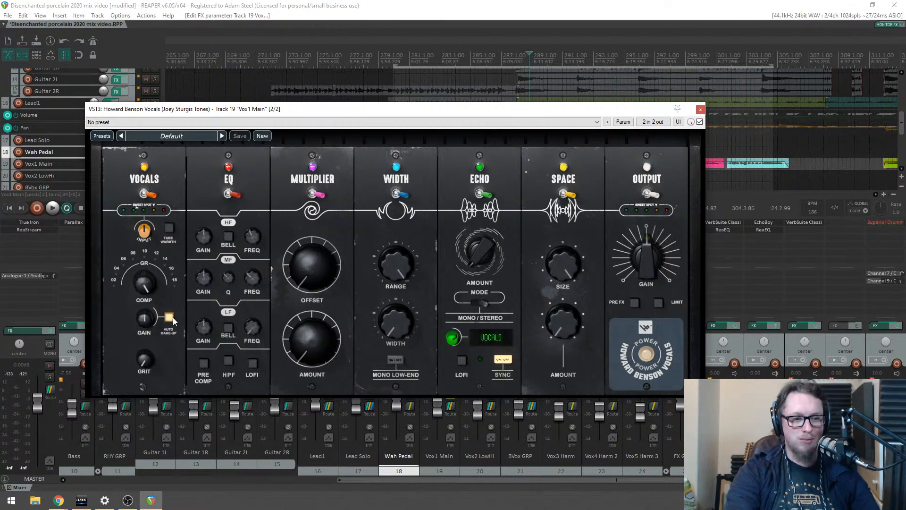
drag(224, 110, 225, 123)
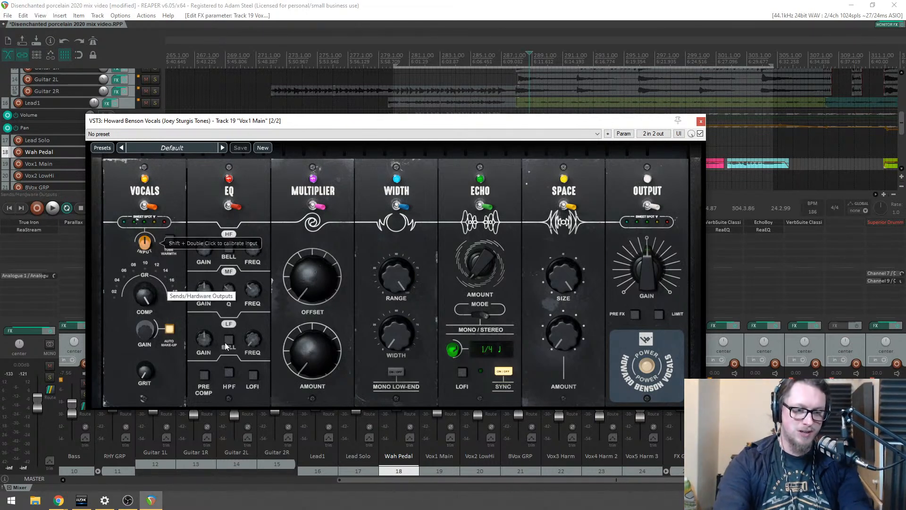
mouse_move(250, 341)
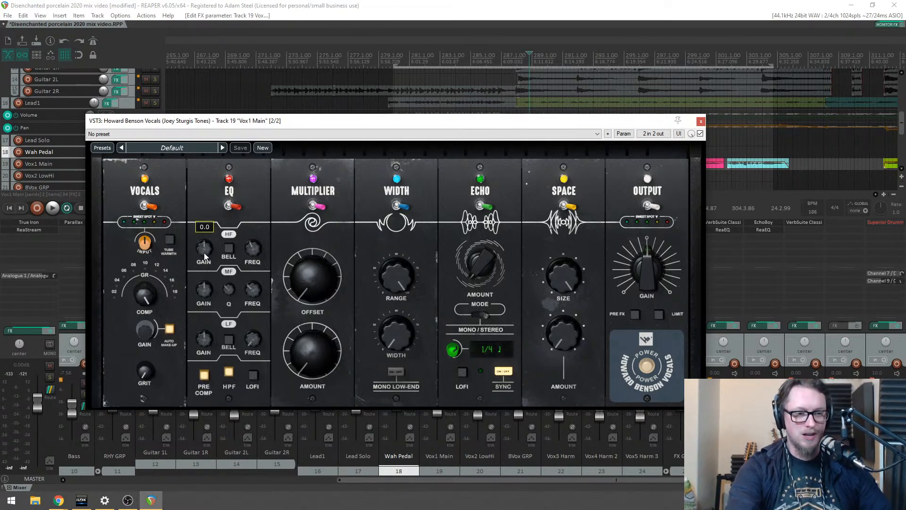
drag(205, 356, 206, 355)
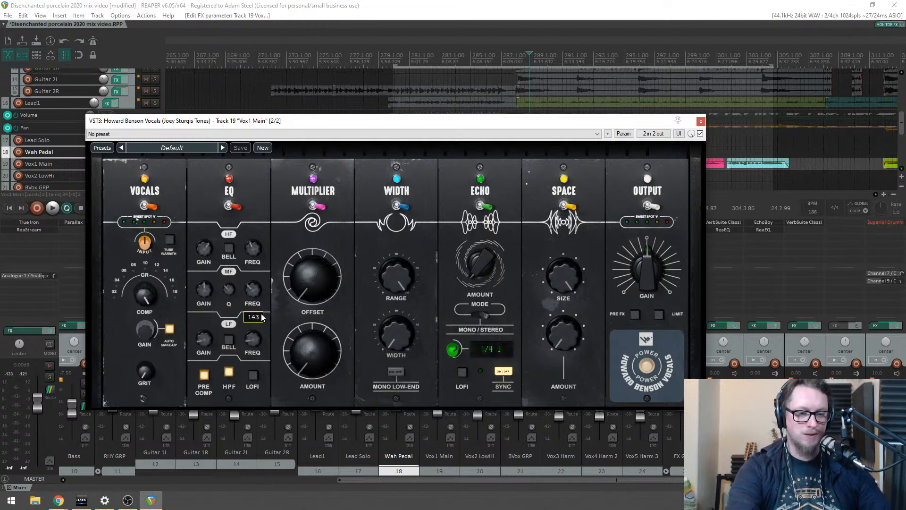
Step: Play the soloed vocal, fine-tune the EQ section's low-frequency FREQ, and stop playback
key(space)
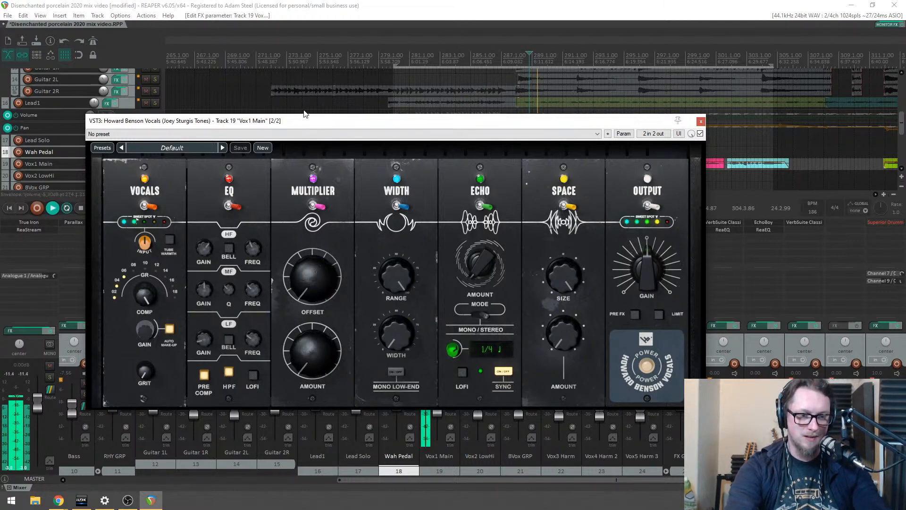
drag(302, 115, 331, 127)
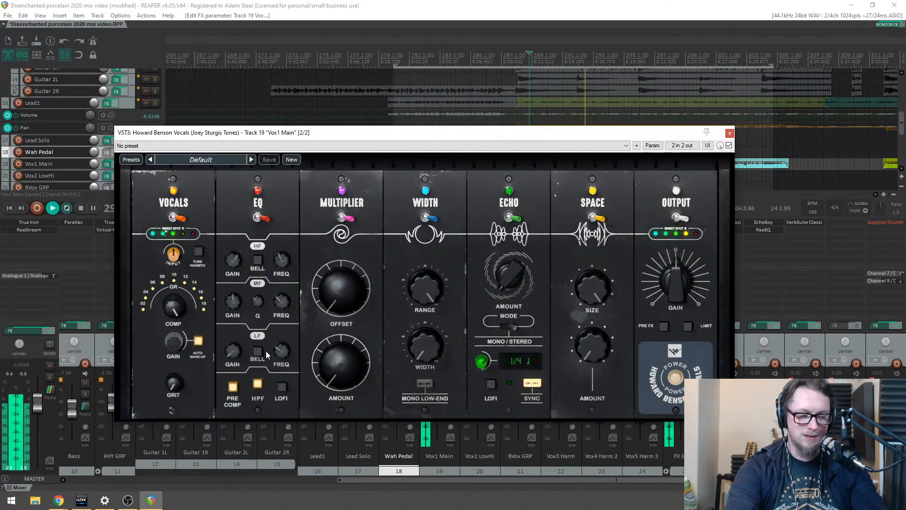
drag(282, 353, 285, 355)
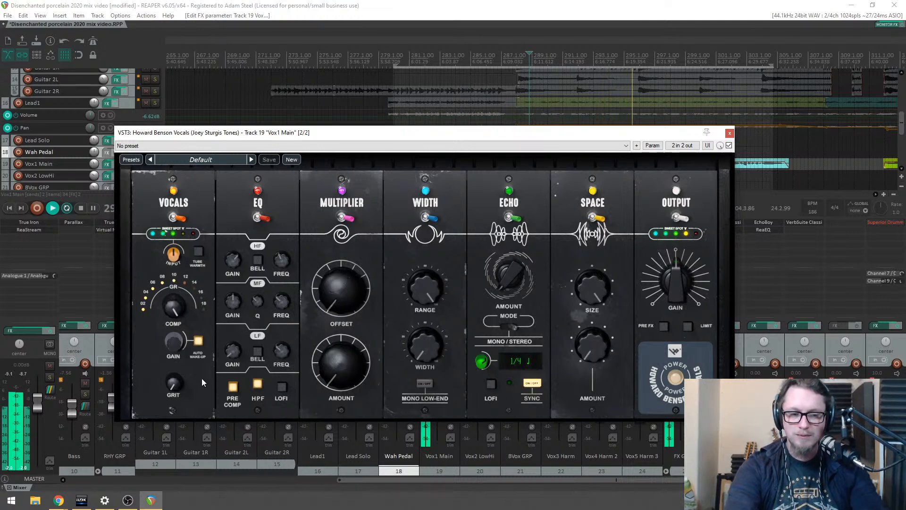
key(space)
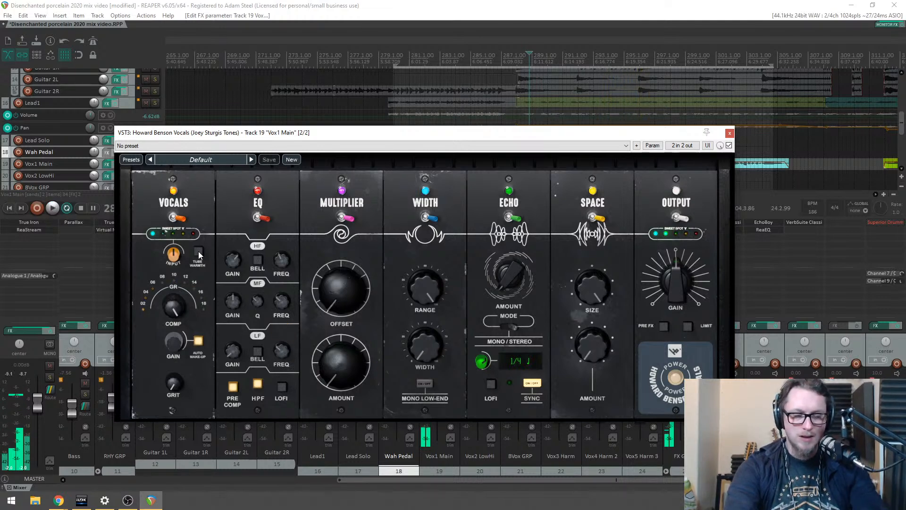
Step: Enable Tube Warmth and Mono Low-End, and set the Multiplier Amount to about 20 and Width to 28 during playback
drag(278, 132, 263, 128)
key(space)
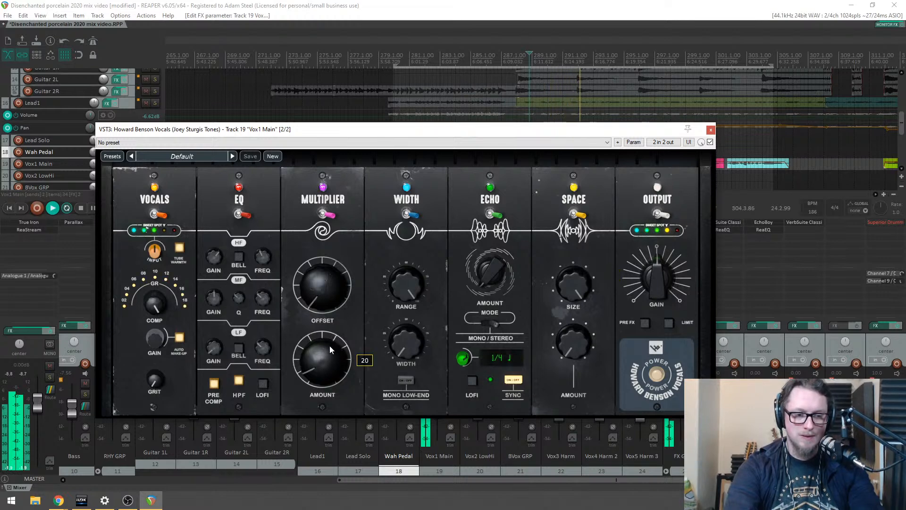
mouse_move(416, 348)
mouse_down()
mouse_move(419, 334)
mouse_move(410, 353)
mouse_up()
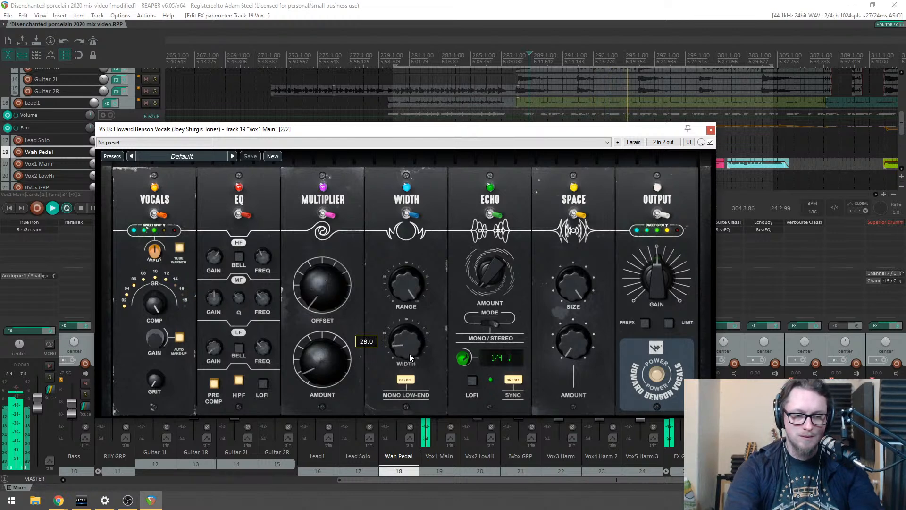
Step: Switch off the Echo and Space sections, raise the Output Gain slightly, and close the Howard Benson Vocals window
mouse_move(509, 293)
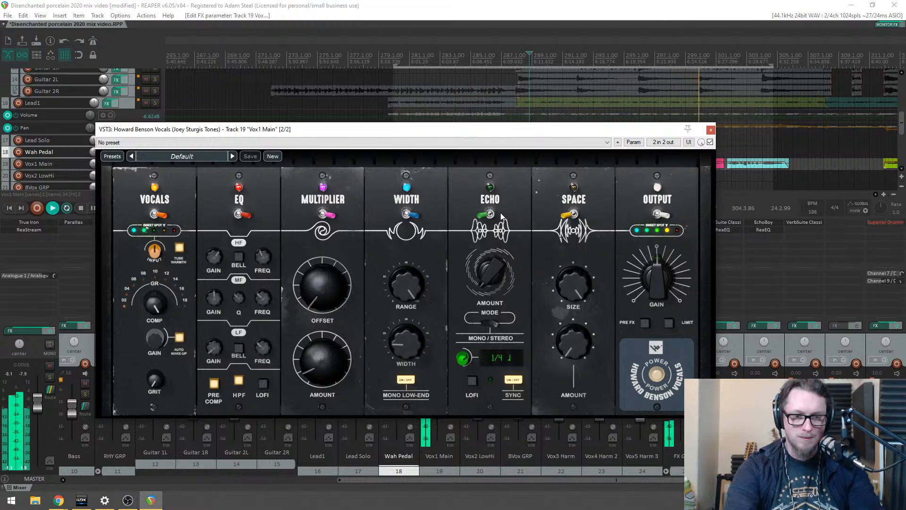
mouse_move(505, 131)
mouse_down()
mouse_move(471, 131)
mouse_move(512, 134)
mouse_up()
mouse_move(664, 287)
drag(665, 278, 669, 267)
click(717, 133)
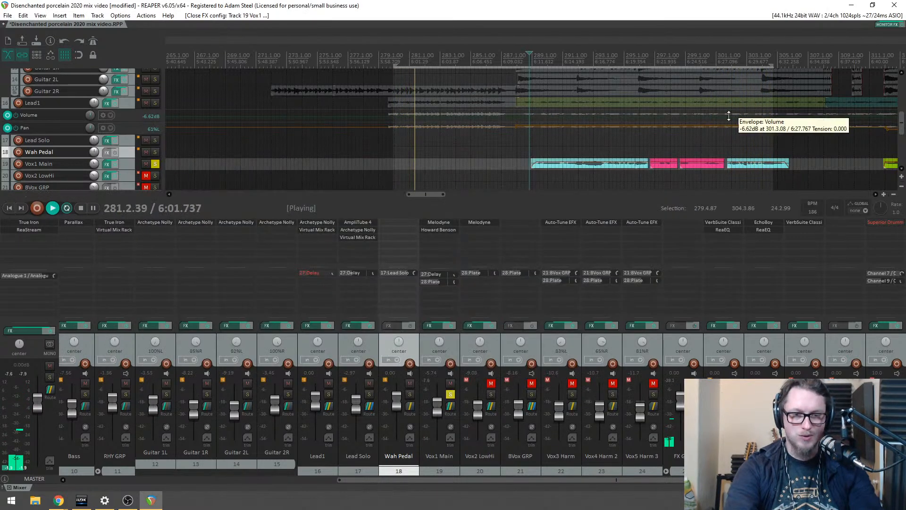
Step: Move the start of the time selection to 288.3.76, unsolo Vox1 Main, and play it in the full mix
drag(392, 63, 527, 65)
click(451, 393)
key(space)
scroll(500, 150, down, 2)
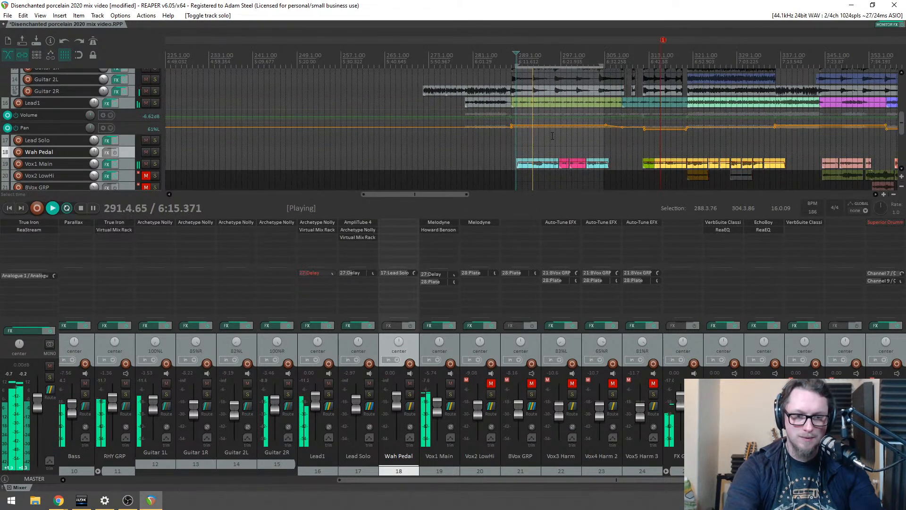
Step: Extend the end of the time selection to 306.2.50, place the edit cursor at 287.3.99, and stop playback
drag(629, 66, 642, 66)
click(501, 52)
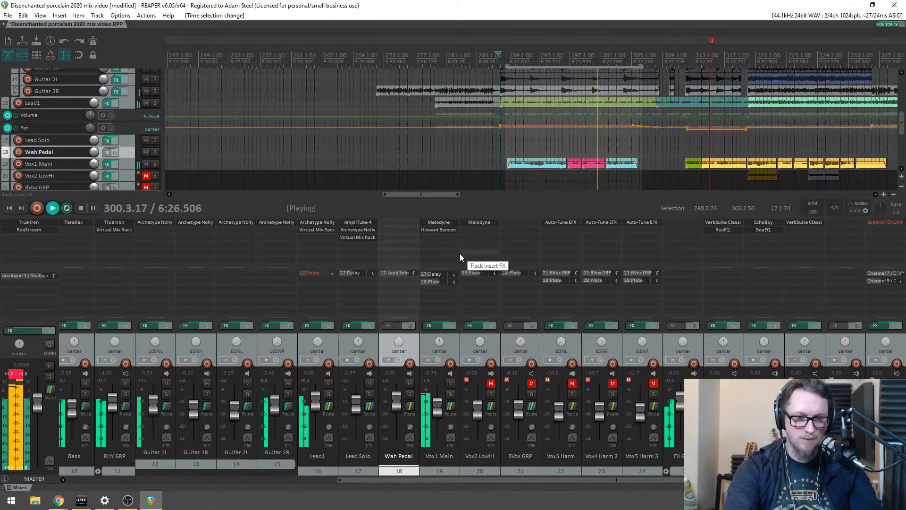
key(space)
Step: Add VST3: Virtual Mix Rack (Slate Digital) to Vox1 Main and remove its FG-S, FG-N, FG-Stress and Revival modules
click(444, 241)
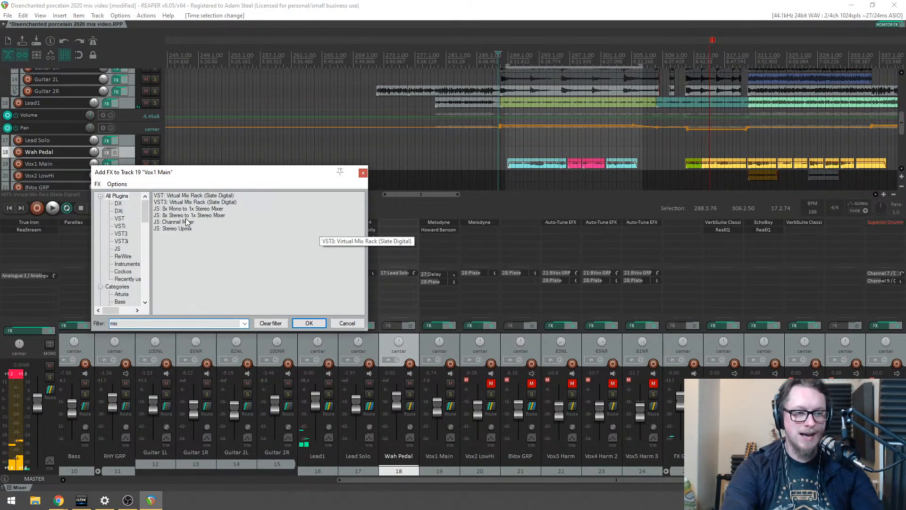
double_click(184, 202)
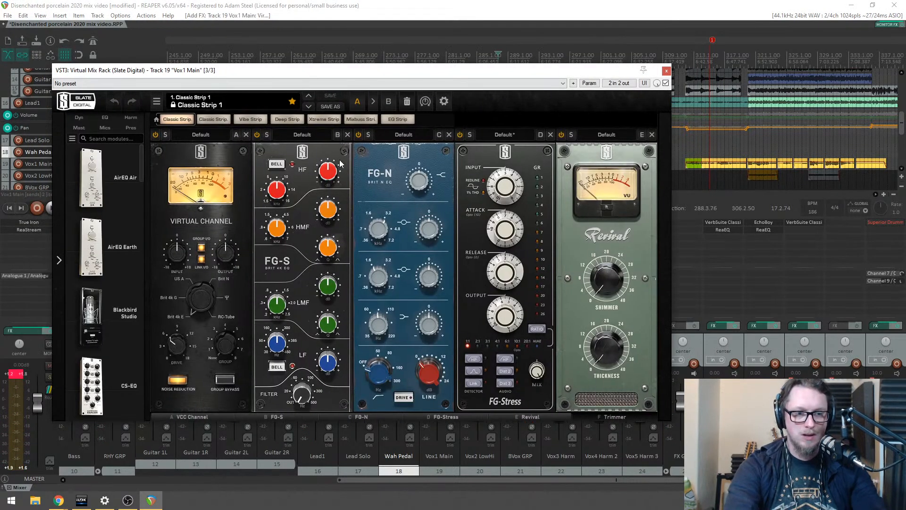
click(349, 134)
click(350, 135)
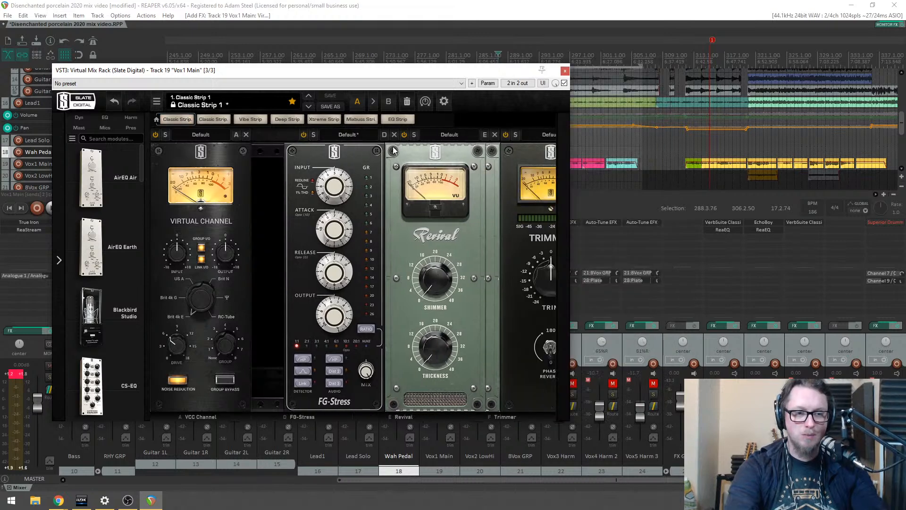
click(349, 135)
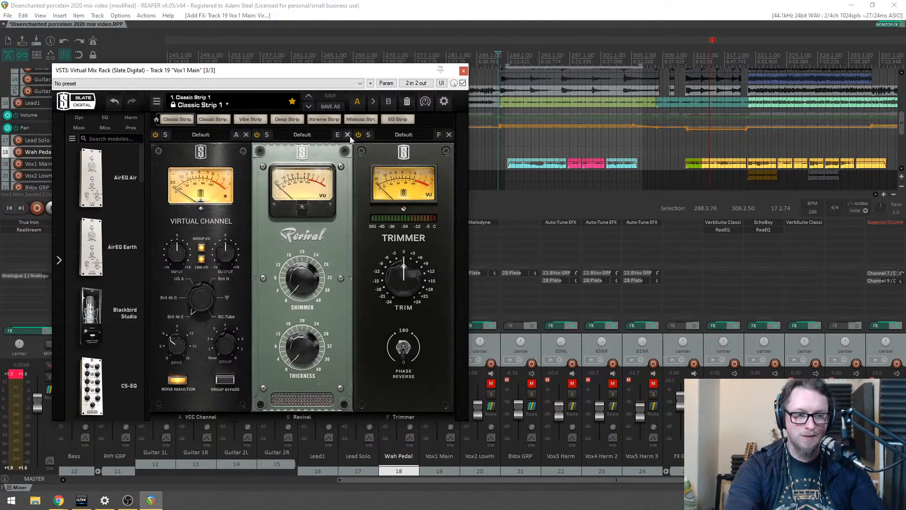
click(349, 135)
Step: Insert The Monster module ahead of the Virtual Channel and set its Output to 8.60 dB during playback
scroll(113, 244, down, 15)
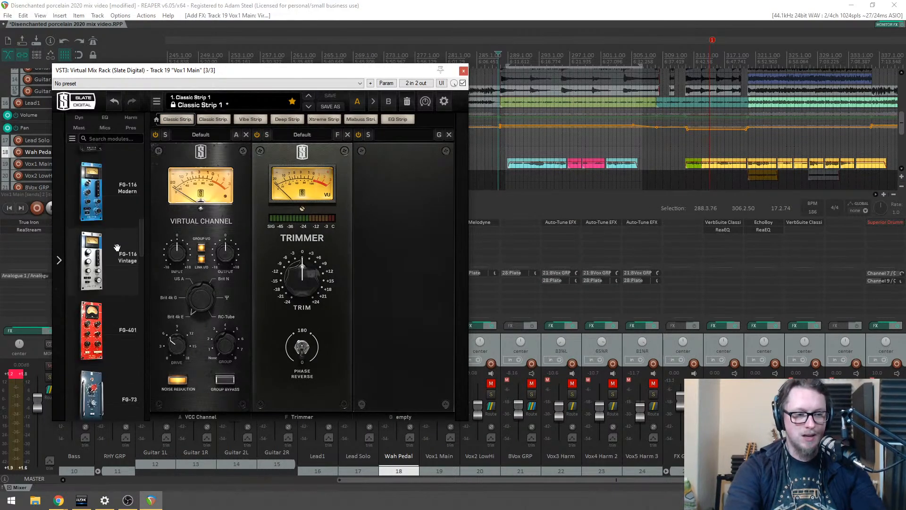
scroll(131, 263, down, 10)
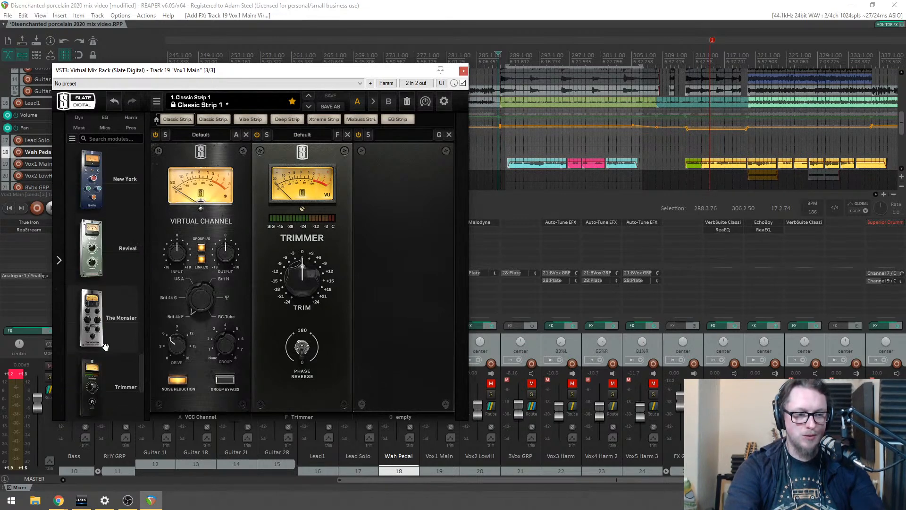
drag(96, 320, 181, 285)
key(space)
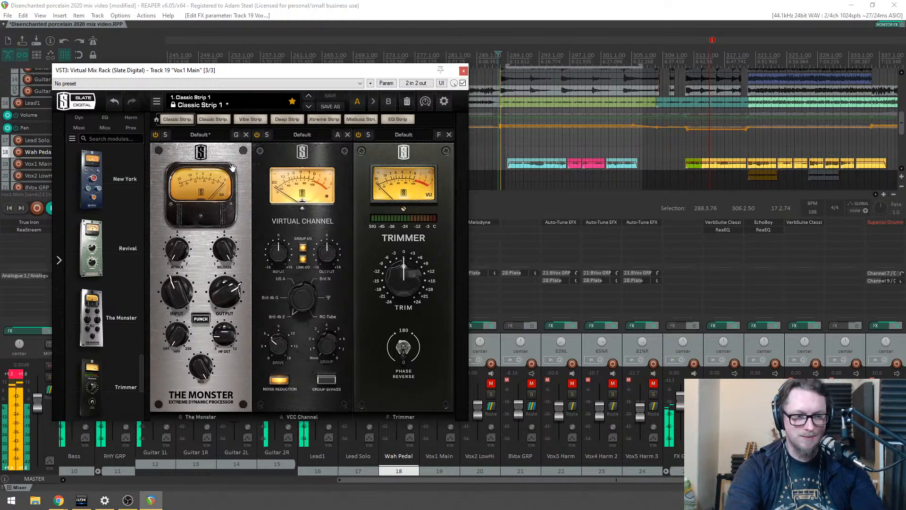
drag(253, 69, 318, 69)
drag(289, 297, 293, 312)
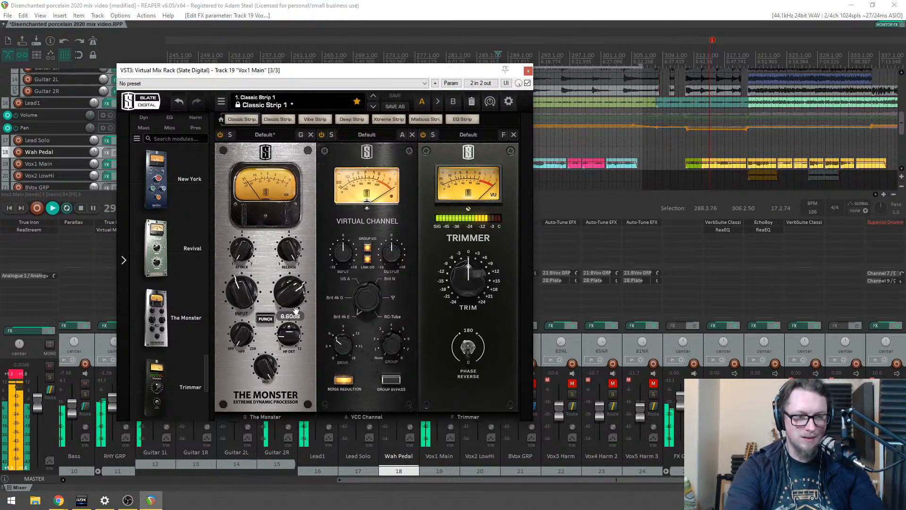
Step: Insert an FG-N EQ between The Monster and the Virtual Channel, and cut its lower mid band slightly at 492 Hz
scroll(178, 283, up, 5)
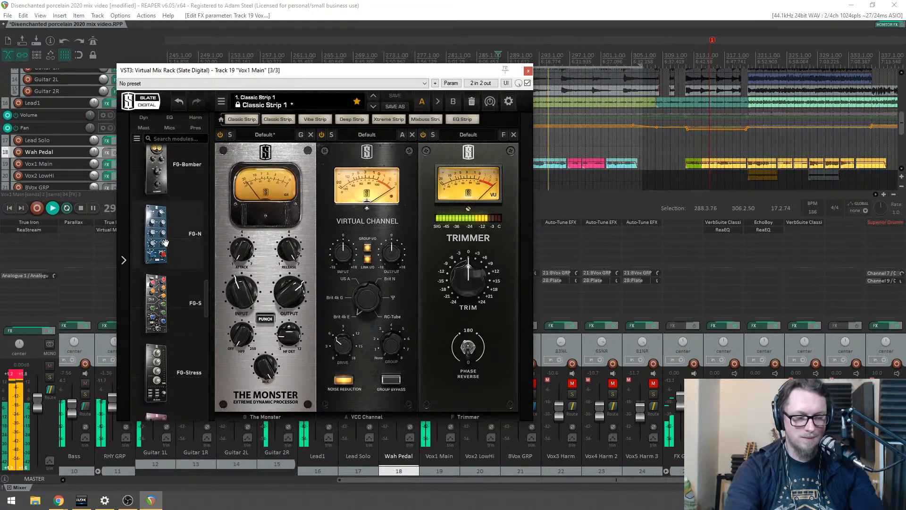
drag(165, 242, 359, 311)
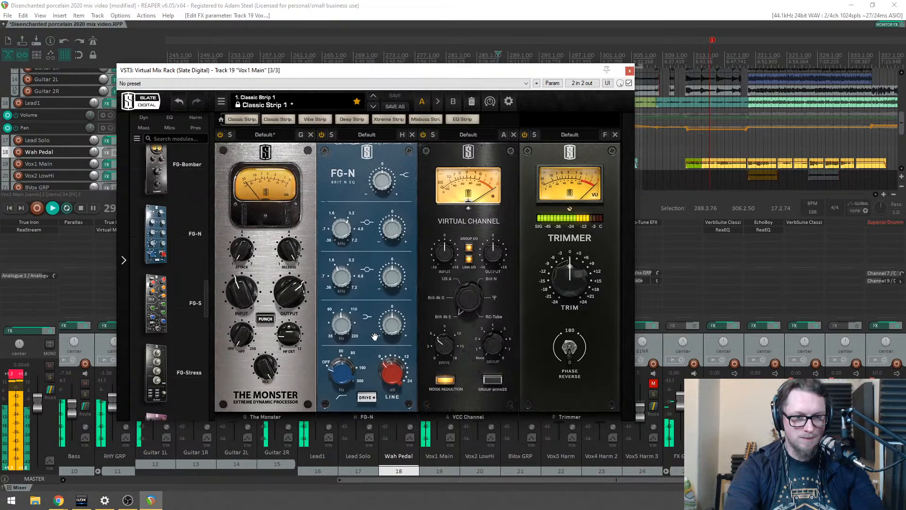
drag(343, 278, 352, 323)
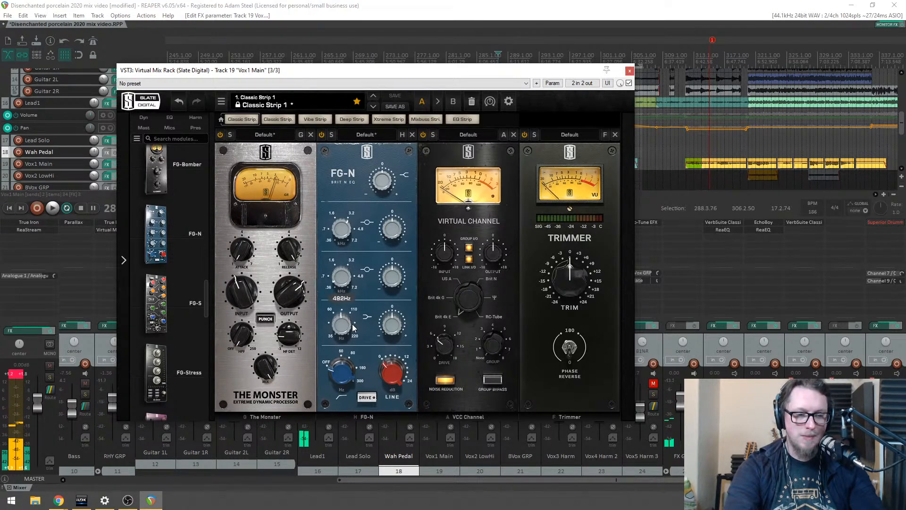
drag(394, 279, 396, 289)
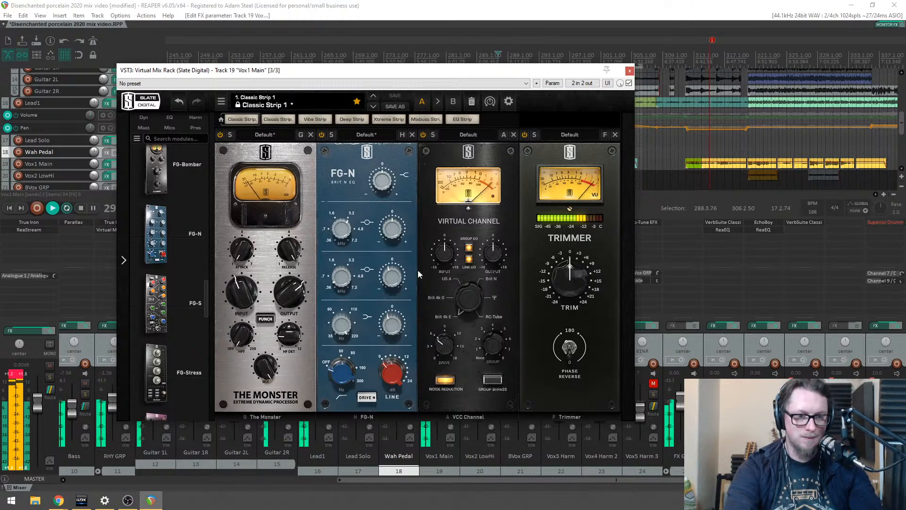
Step: Nudge The Monster's Input up slightly, stop playback, and close the Virtual Mix Rack window
mouse_move(290, 292)
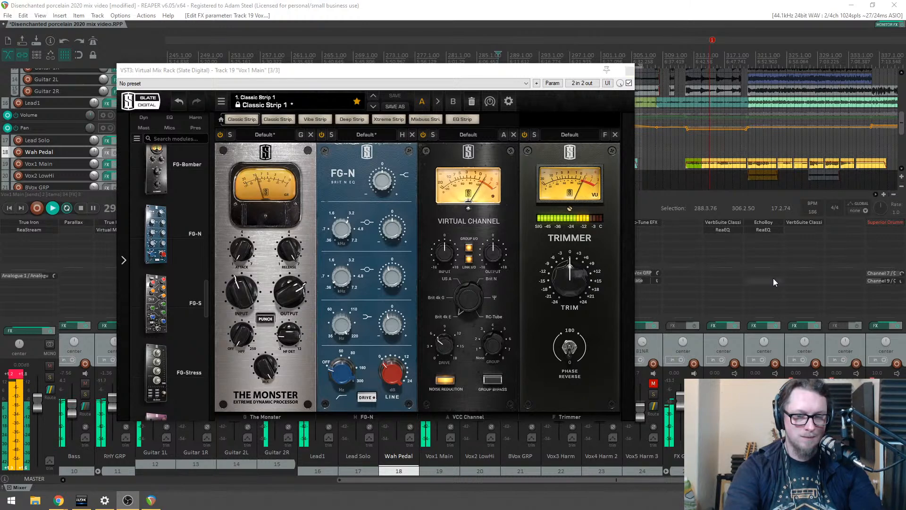
drag(452, 73, 425, 78)
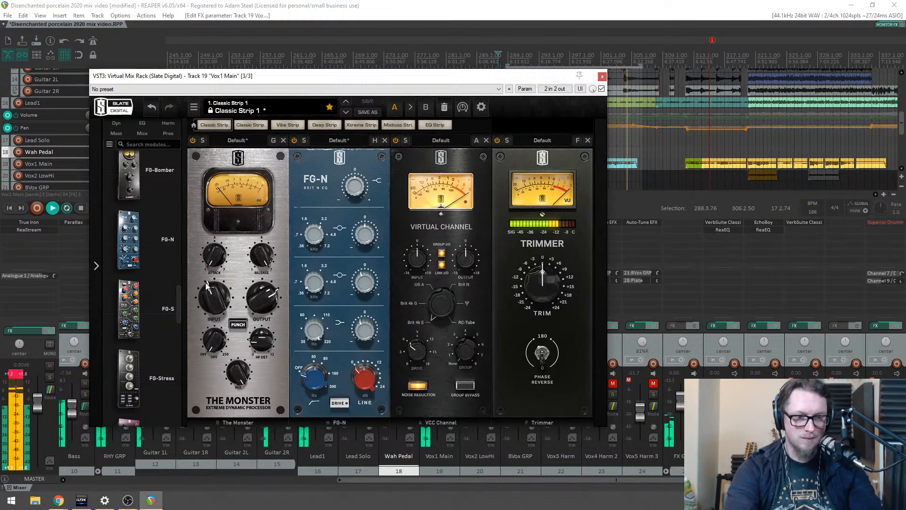
drag(208, 279, 208, 274)
key(space)
click(602, 77)
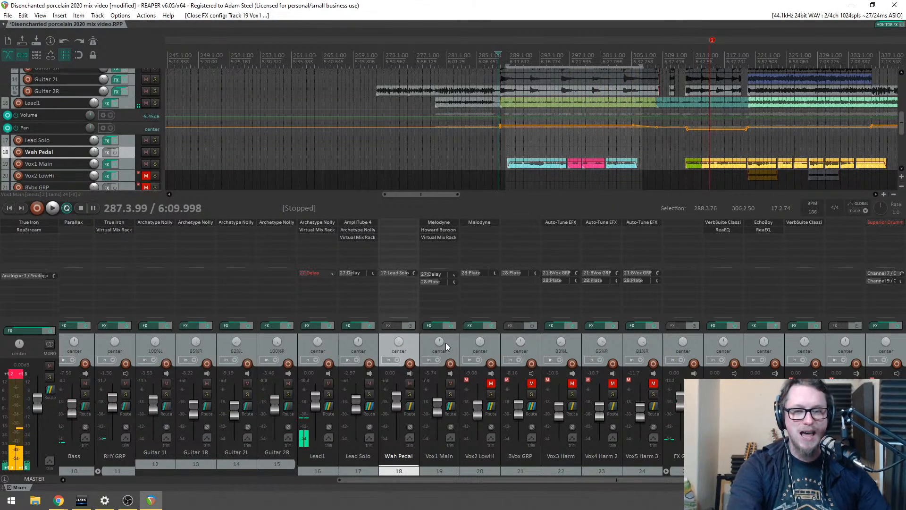
Step: Solo Vox1 Main and add VST3: Gullfoss (Soundtheory) after the Virtual Mix Rack
scroll(547, 136, up, 2)
scroll(547, 137, up, 2)
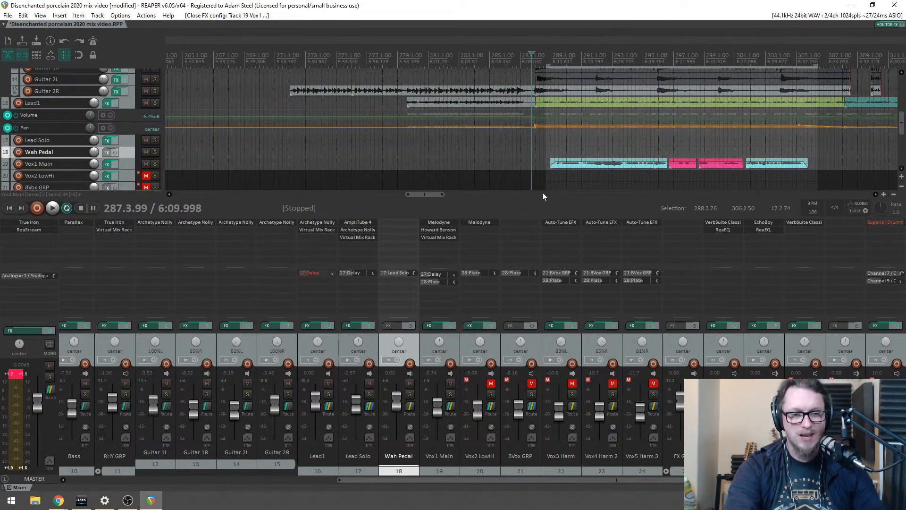
click(450, 393)
double_click(420, 242)
text(gul)
double_click(183, 202)
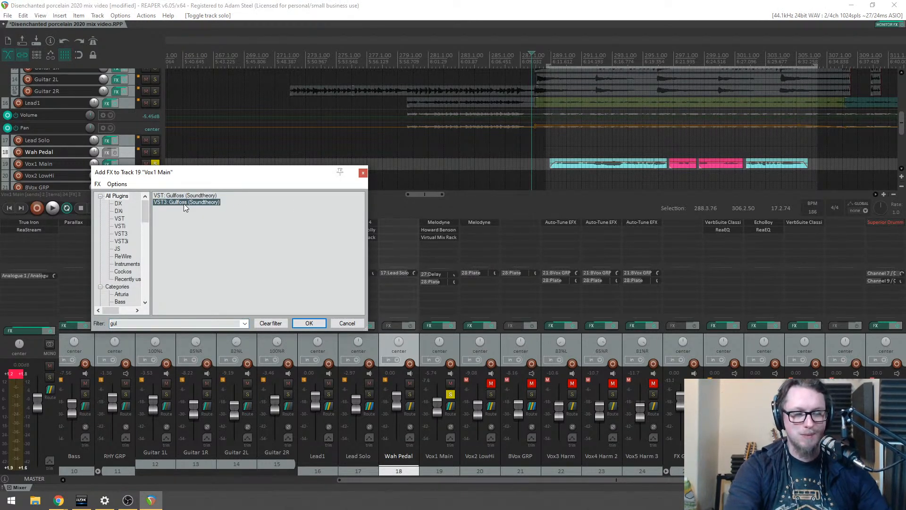
Step: Set Gullfoss's Tame to 43% while playing the soloed vocal
drag(249, 30, 401, 89)
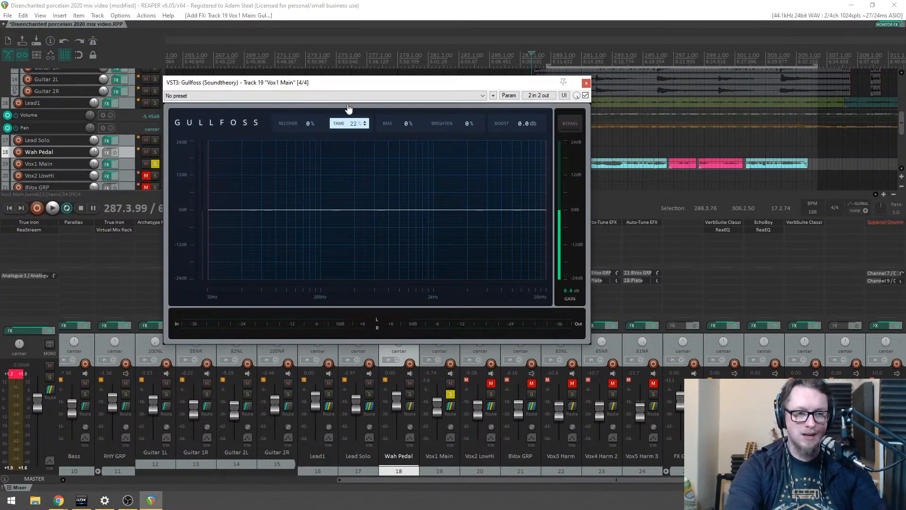
key(space)
drag(485, 84, 378, 78)
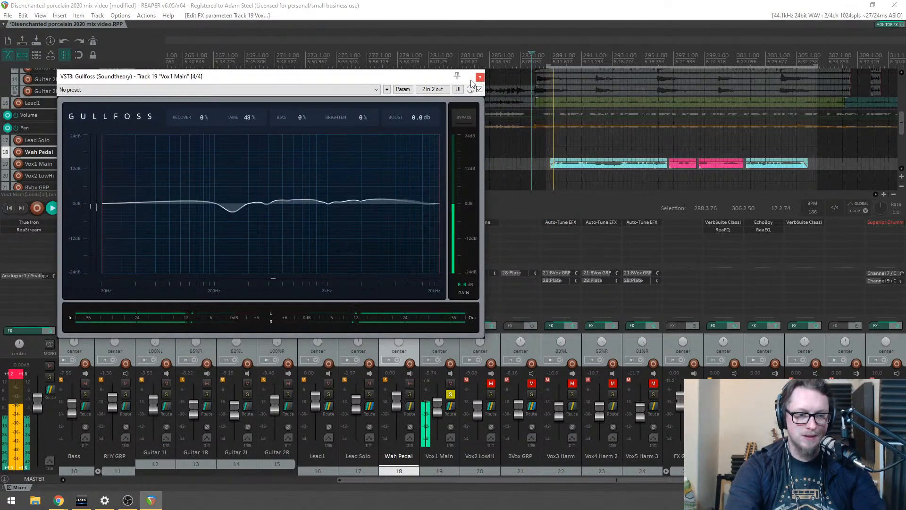
drag(276, 77, 389, 83)
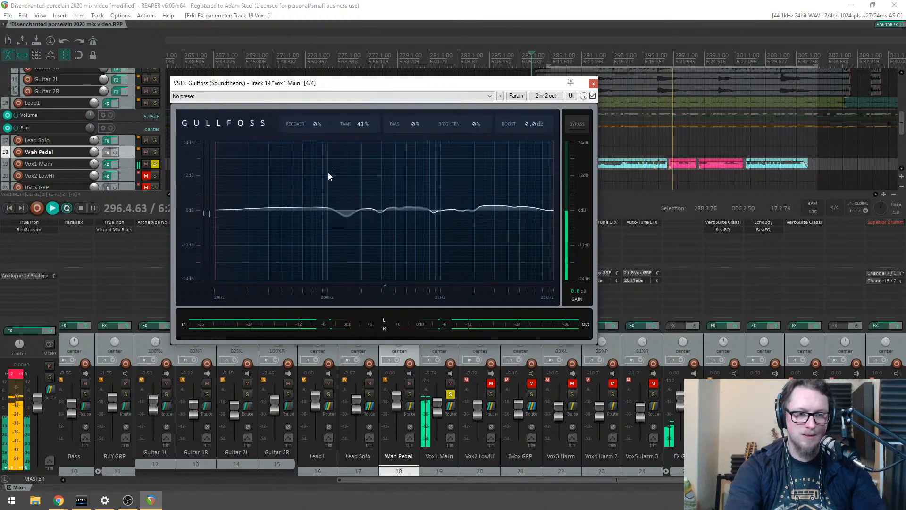
Step: Set Gullfoss's Recover to 19% and Brighten to 27%, and exclude frequencies below about 200 Hz from processing
drag(316, 124, 324, 108)
drag(213, 206, 329, 208)
drag(311, 131, 321, 134)
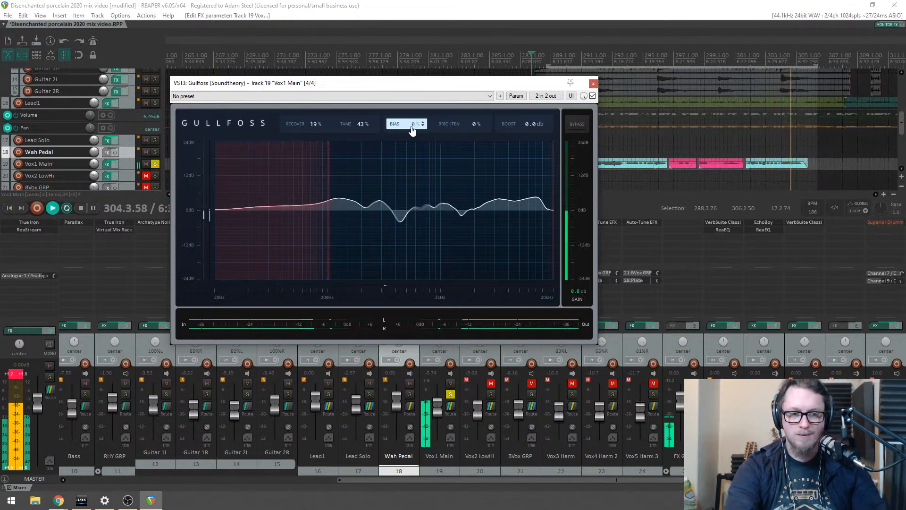
drag(422, 83, 386, 89)
drag(440, 128, 460, 106)
key(space)
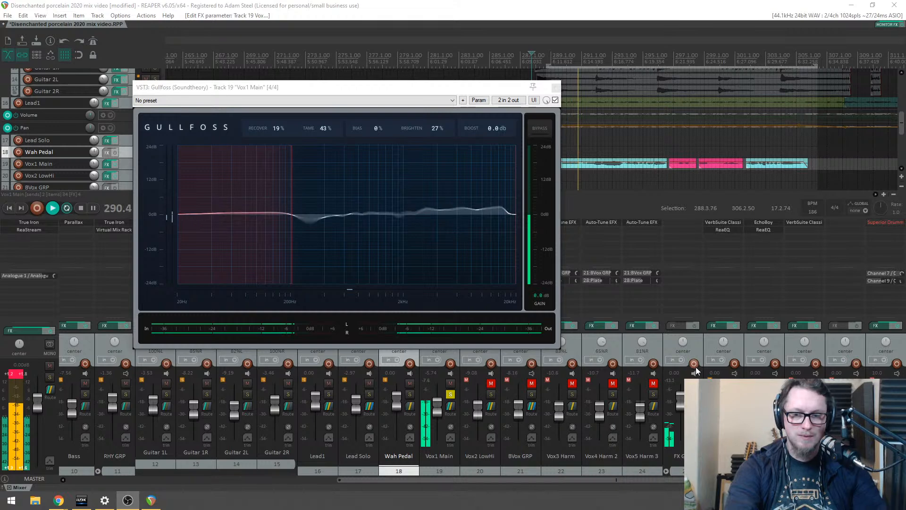
Step: Unsolo Vox1 Main, raise its track volume slightly in the full mix, stop playback, and close the Gullfoss window
click(450, 394)
scroll(438, 405, up, 2)
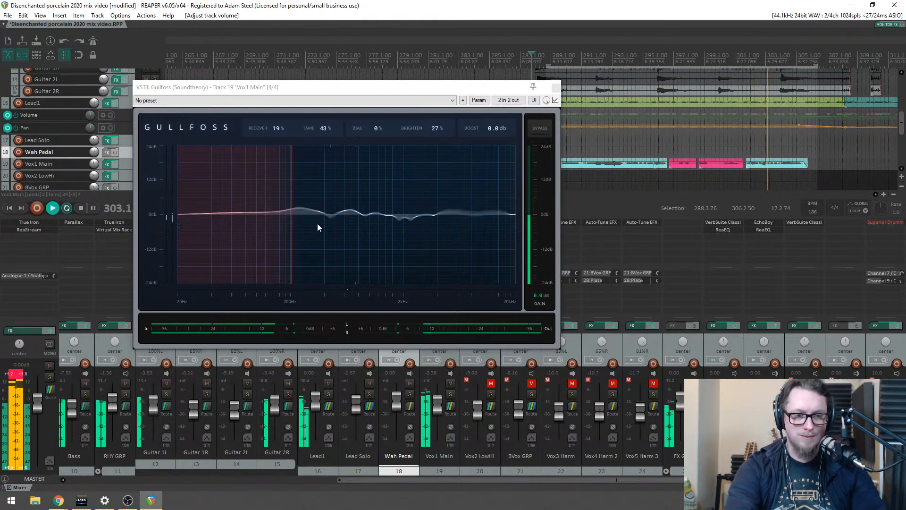
key(space)
click(555, 86)
Step: Reopen Gullfoss on Vox1 Main to check its settings, and close it again
scroll(489, 165, down, 3)
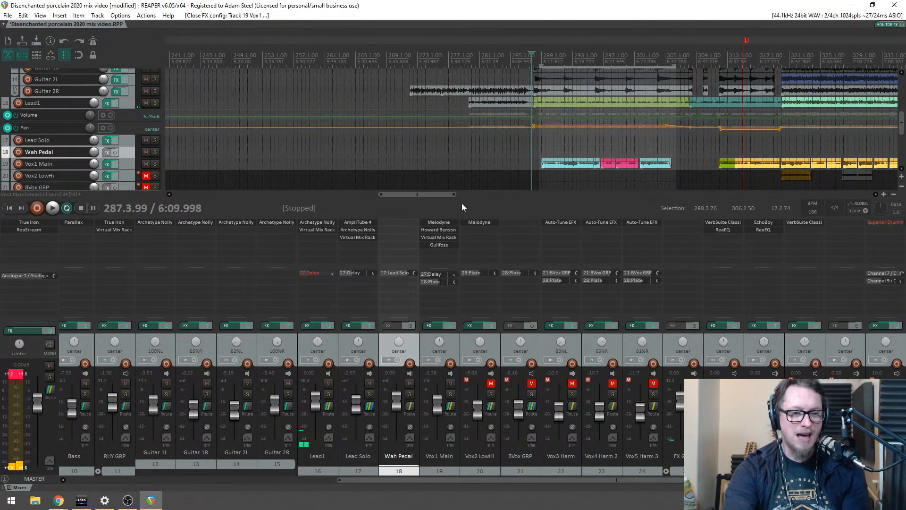
click(443, 246)
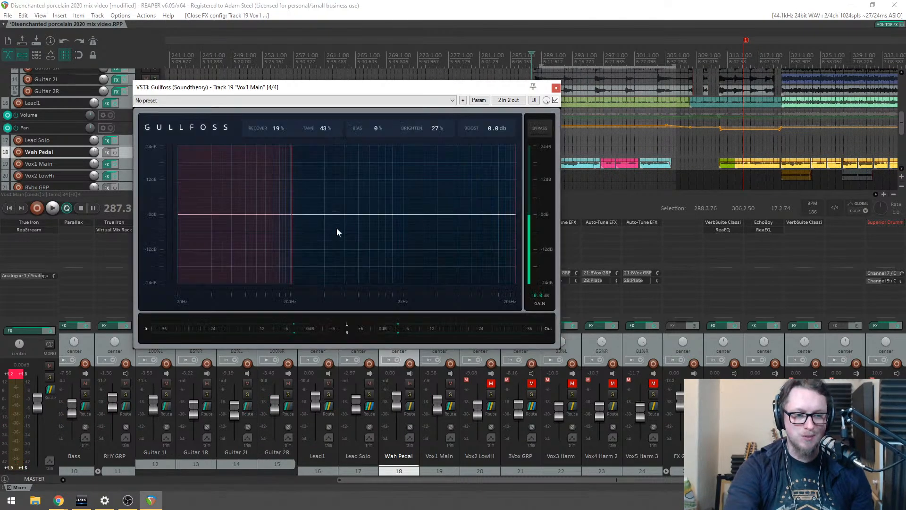
click(556, 88)
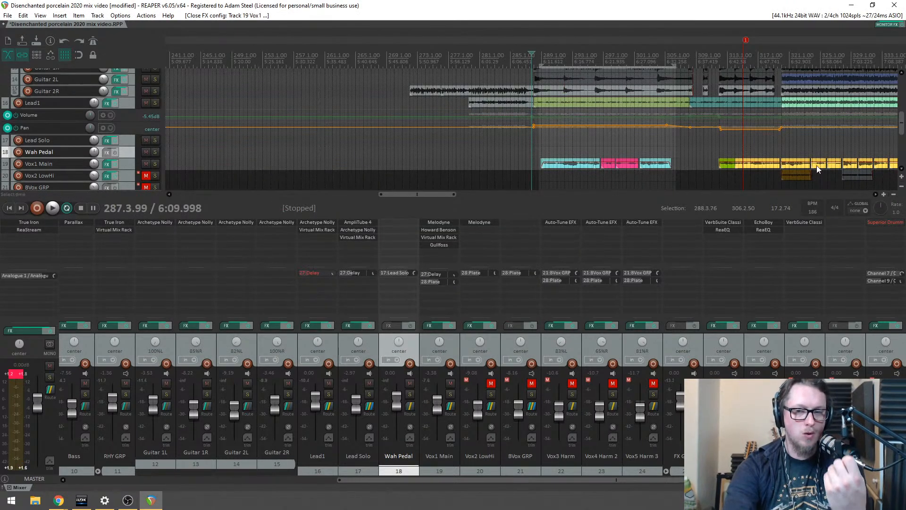
key(alt+Tab)
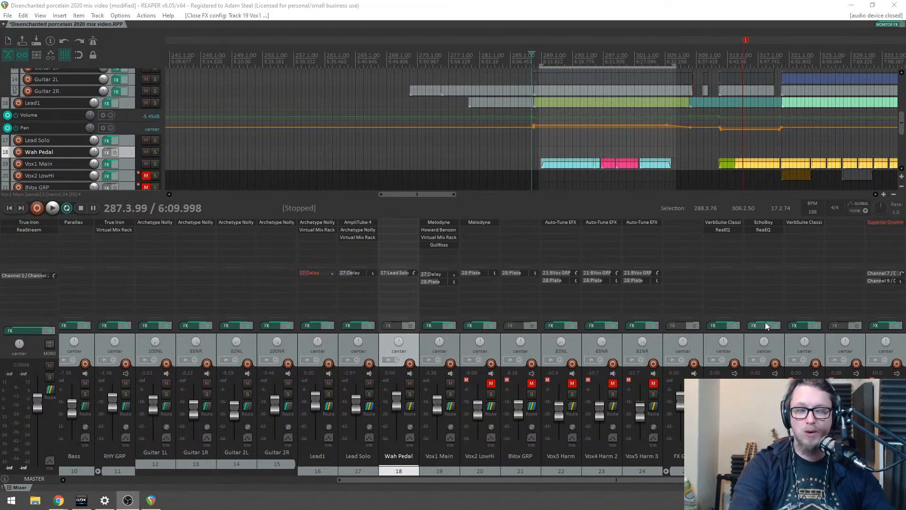
Step: Add VST: Eiosis E2Deesser to Vox1 Main after Gullfoss and adjust its sensitivity and sibilant smoothing
double_click(432, 254)
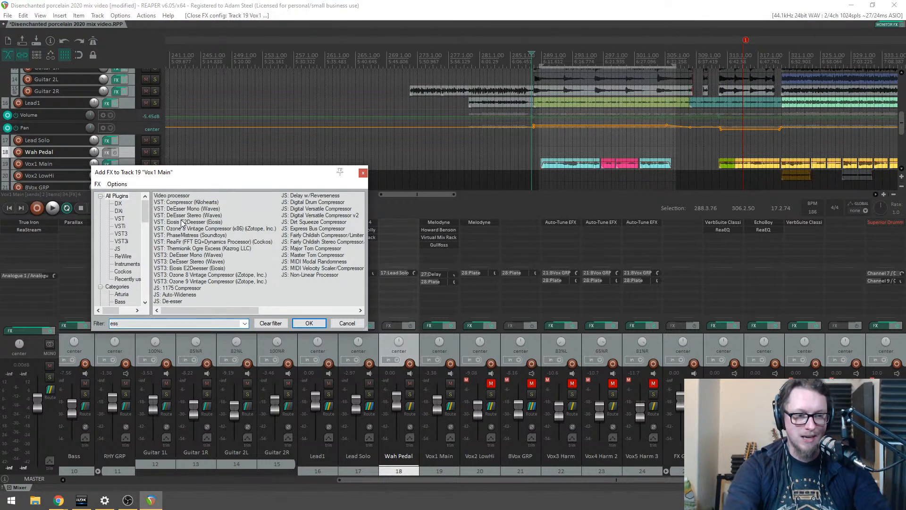
double_click(187, 222)
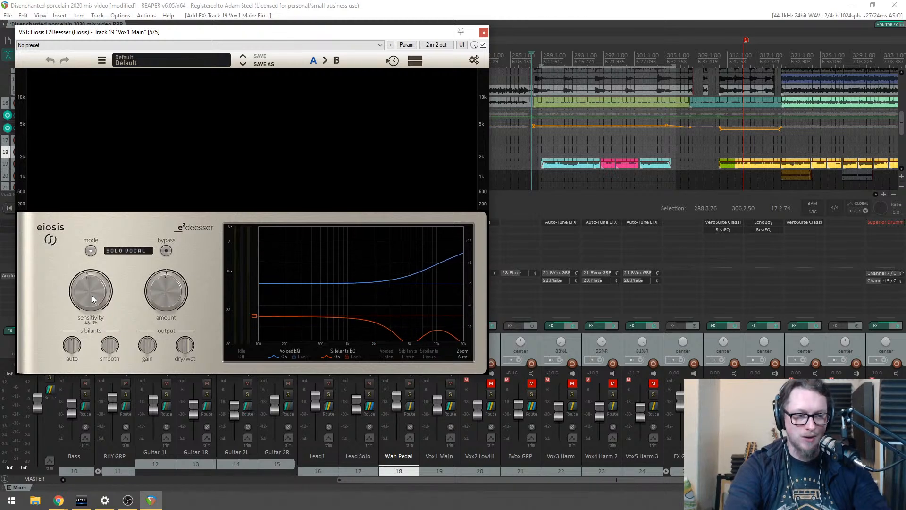
drag(88, 320, 89, 322)
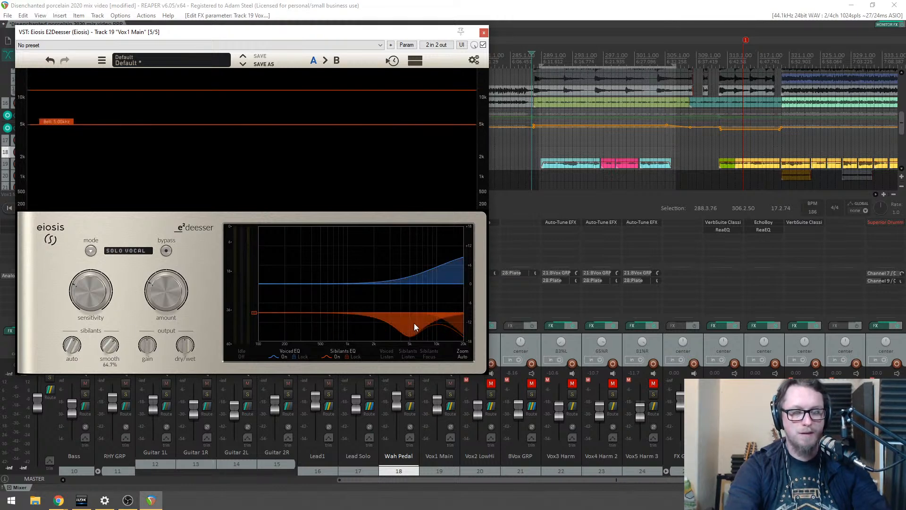
Step: Play the mix and adjust the E2Deesser to about 35.6% amount and 33.4% sensitivity
key(space)
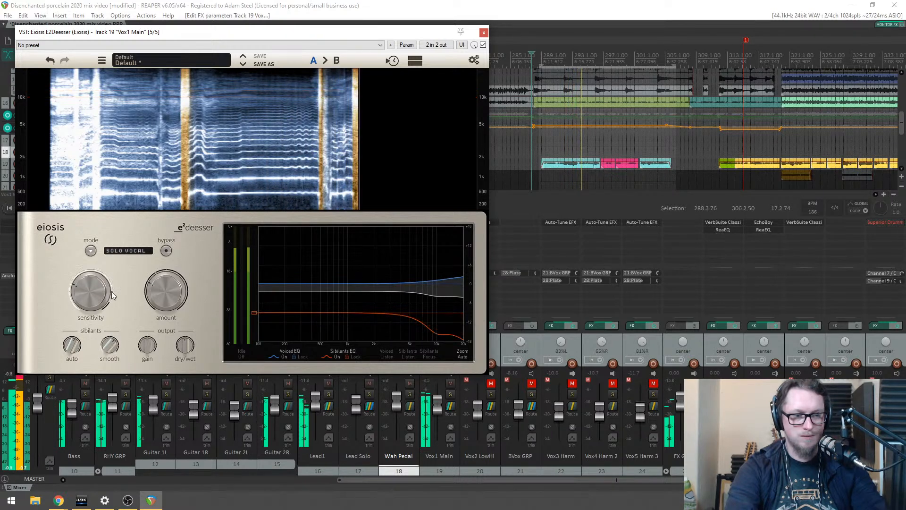
mouse_move(171, 288)
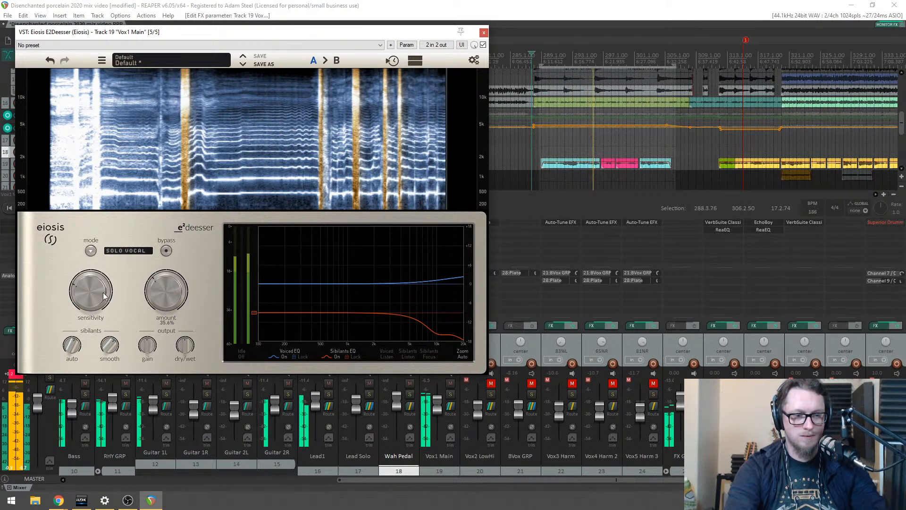
mouse_move(100, 291)
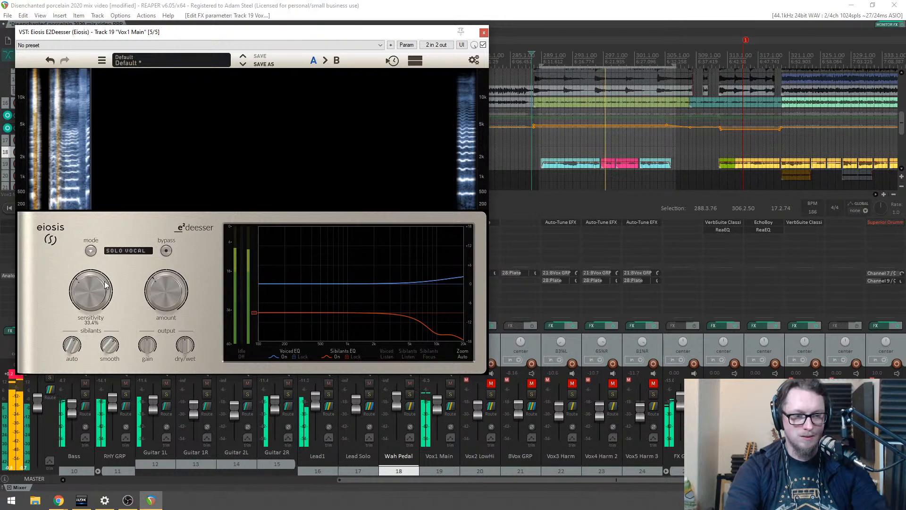
scroll(96, 292, up, 3)
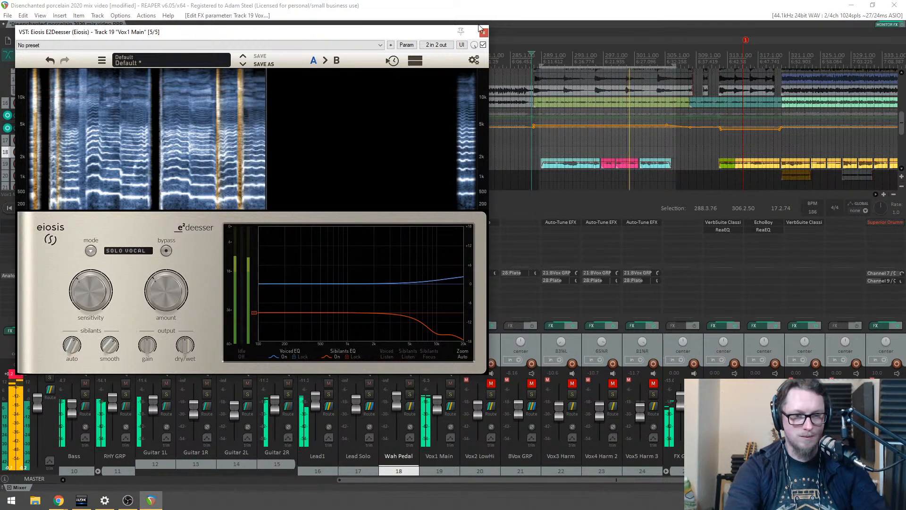
Step: Turn off the E2Deesser's Voiced EQ, fine-tune sensitivity during playback, and close the plugin window
click(276, 358)
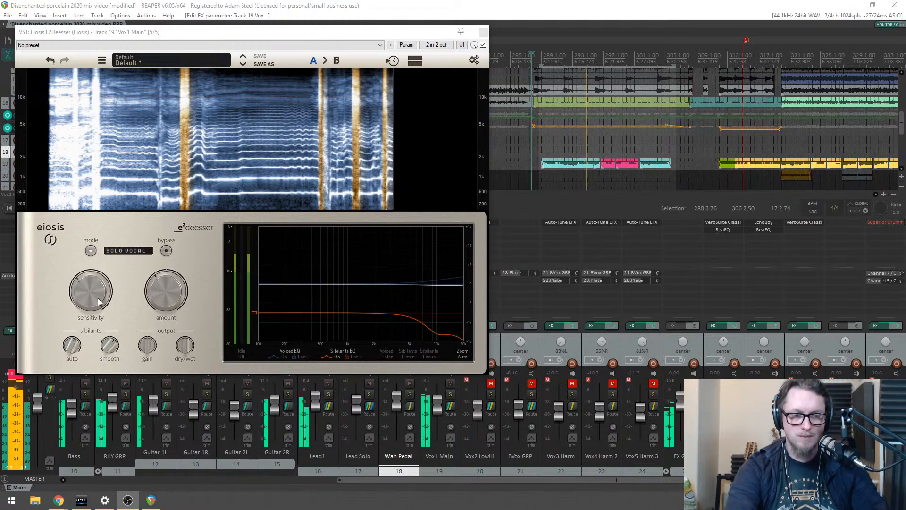
click(141, 300)
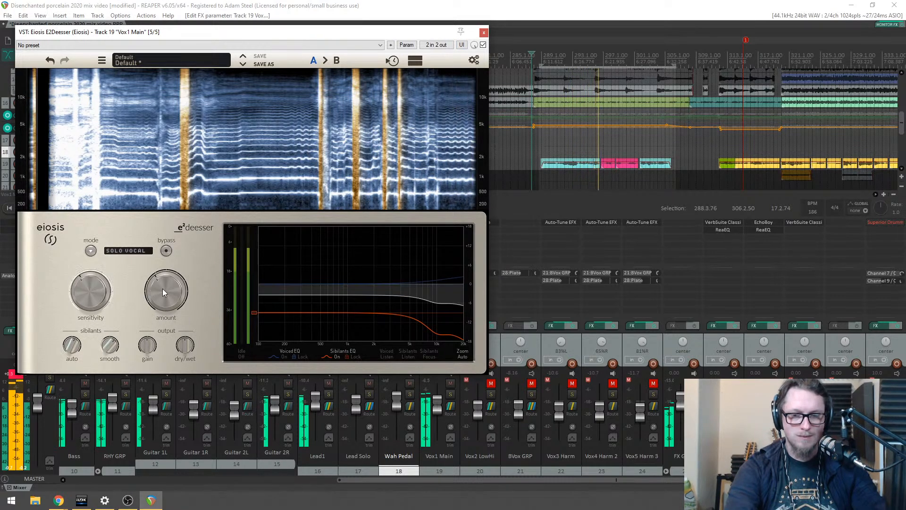
drag(99, 296, 99, 295)
mouse_move(158, 303)
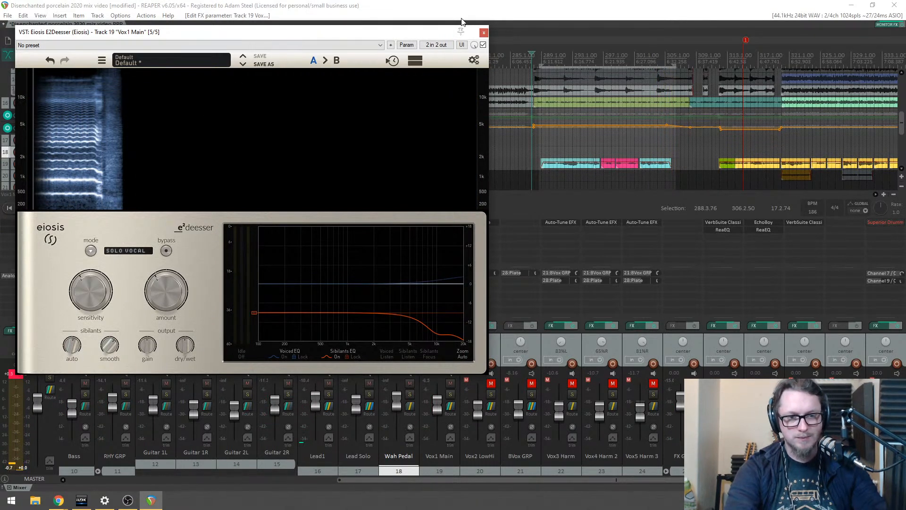
click(483, 33)
Step: Move the edit cursor to about 311.4, just before the next Vox1 Main section, and adjust the vocal's Delay send during playback
scroll(614, 113, down, 3)
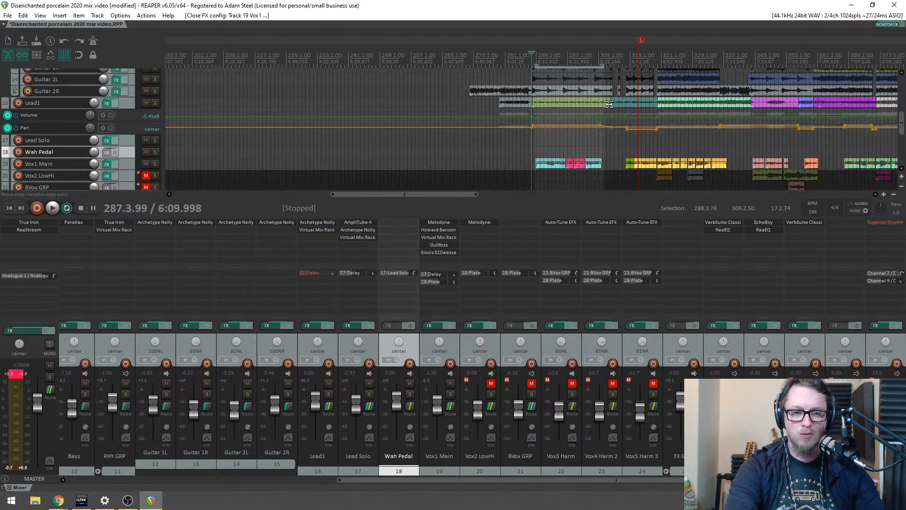
click(629, 56)
scroll(609, 78, up, 5)
click(495, 55)
scroll(468, 144, down, 3)
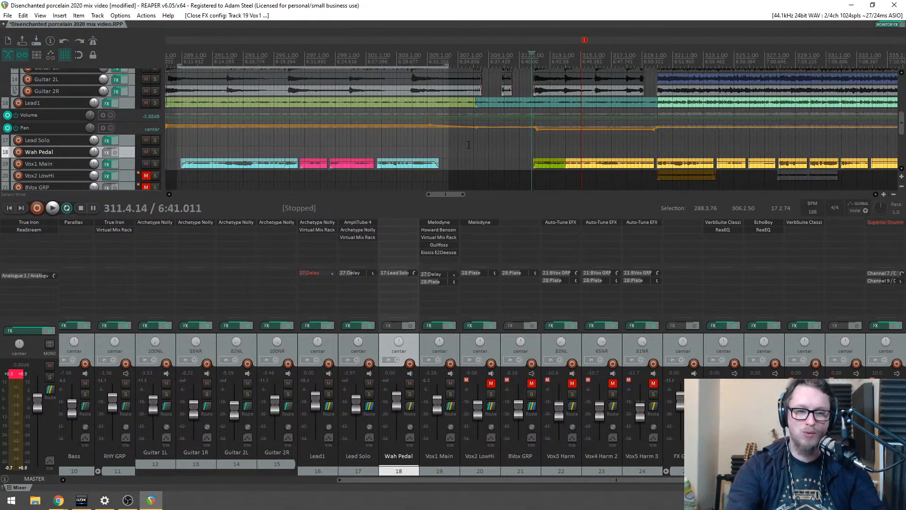
key(space)
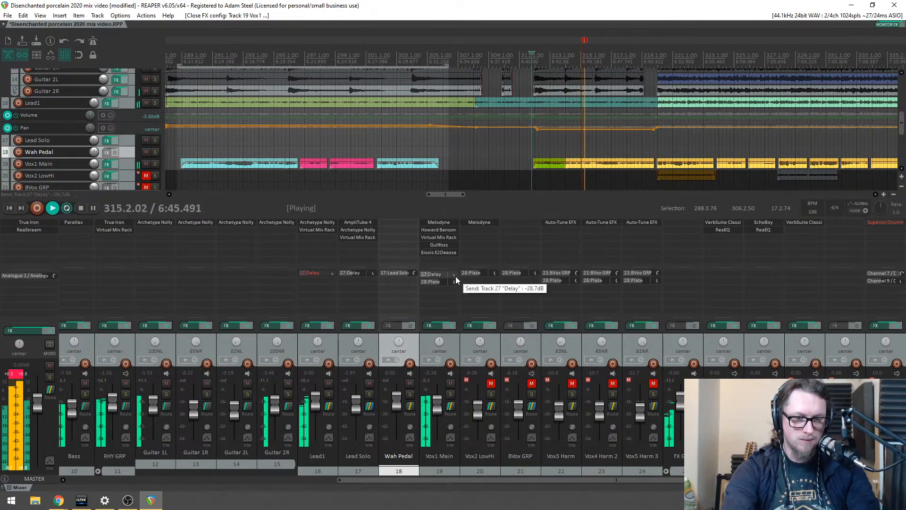
drag(453, 274, 453, 273)
Step: Solo the Delay track, open its EchoBoy plugin, and stop playback
click(775, 394)
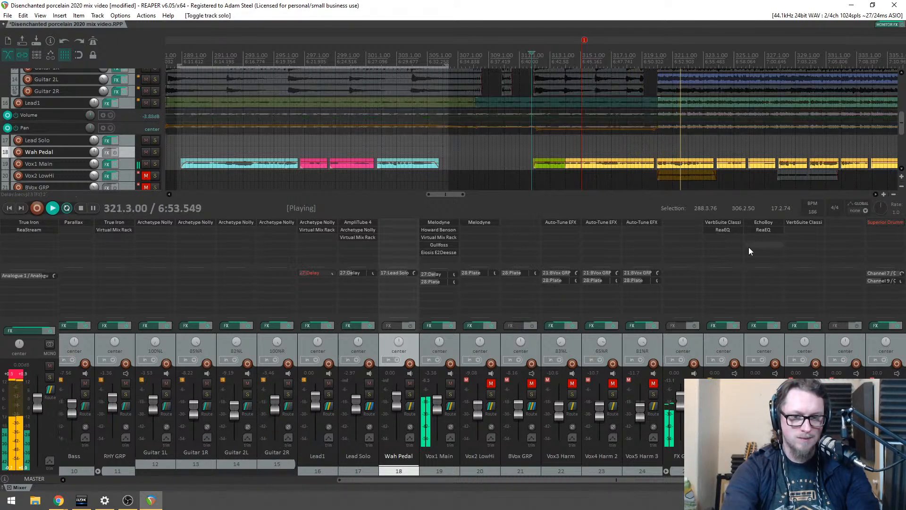
click(763, 222)
key(space)
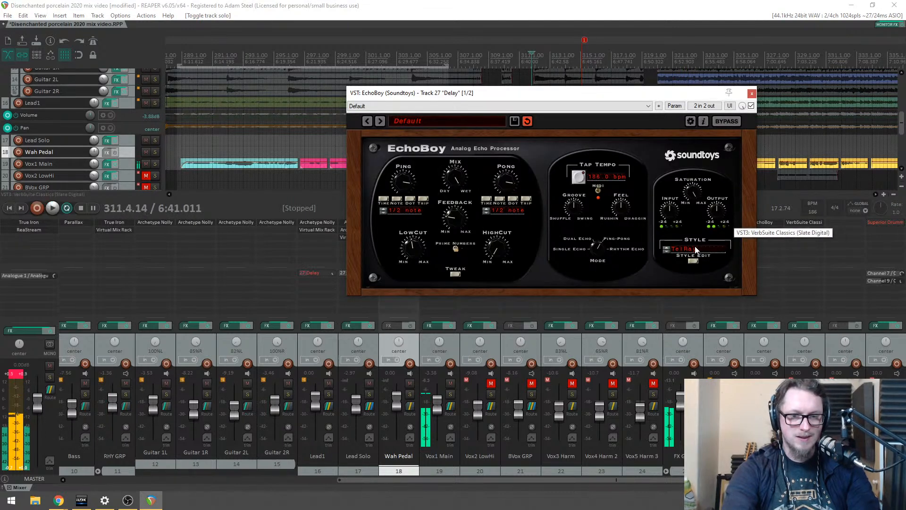
Step: Audition EchoBoy's EchoPlex style on the vocal, and set the style to Studio Tape
click(696, 247)
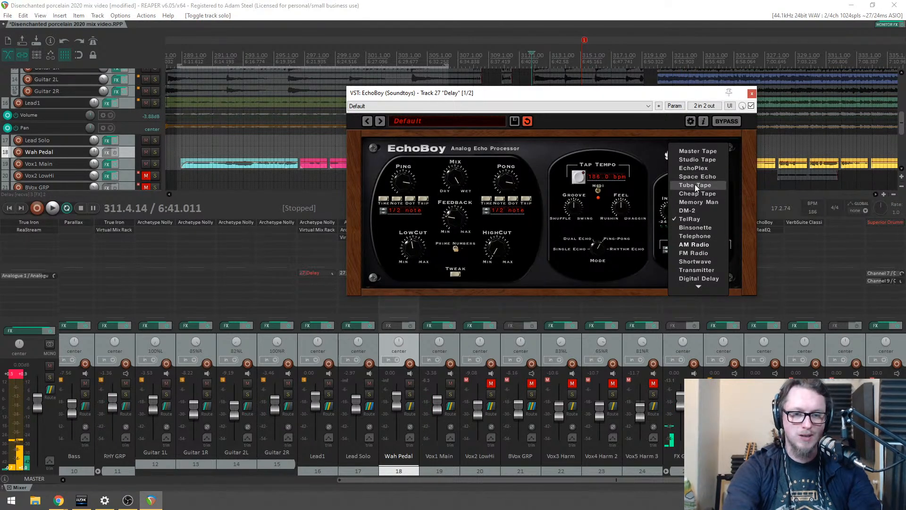
click(694, 168)
key(space)
drag(609, 94, 464, 148)
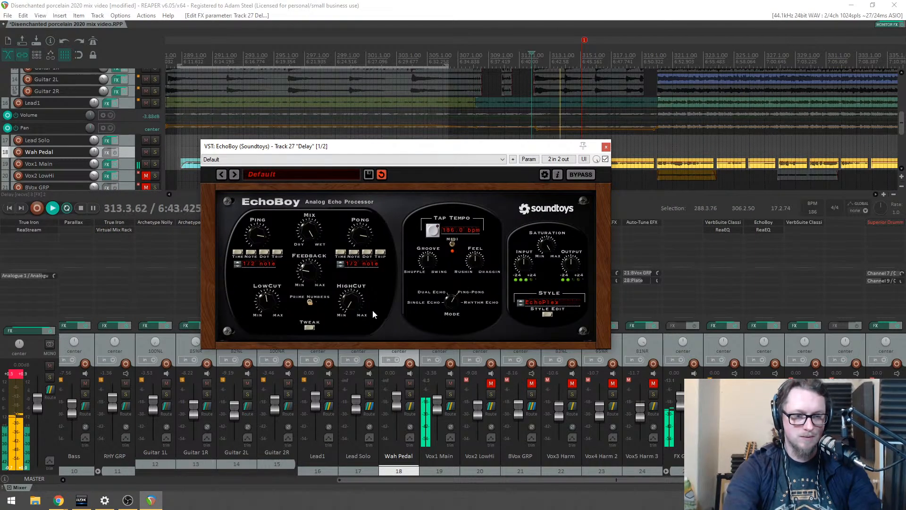
click(547, 300)
click(553, 212)
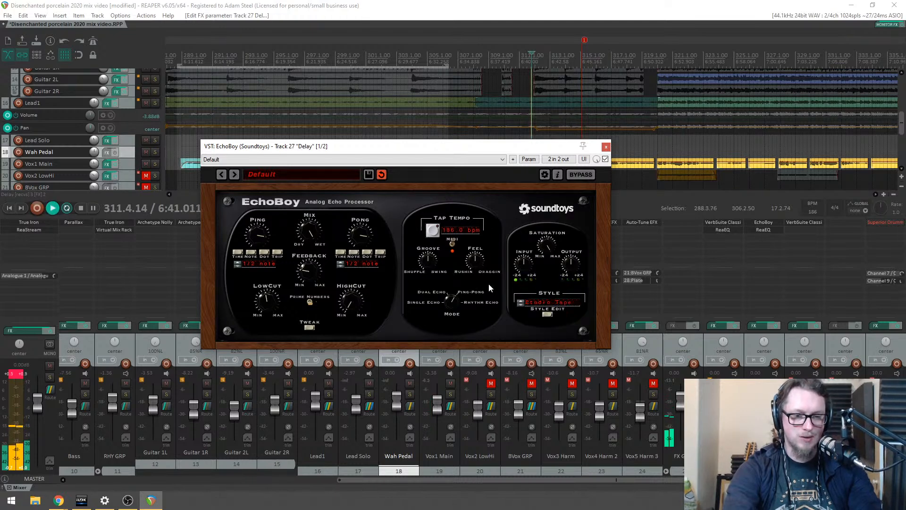
Step: Look through EchoBoy's other echo styles during playback, keeping Studio Tape
click(543, 302)
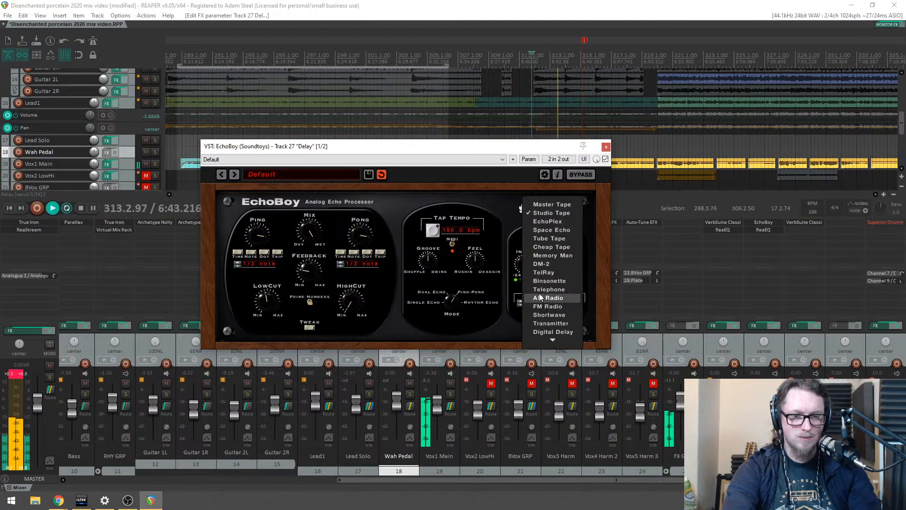
click(309, 290)
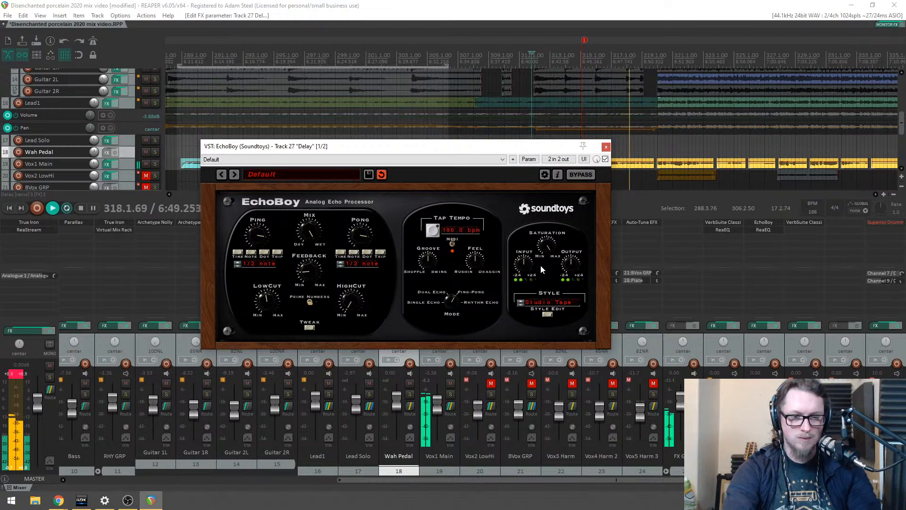
click(549, 302)
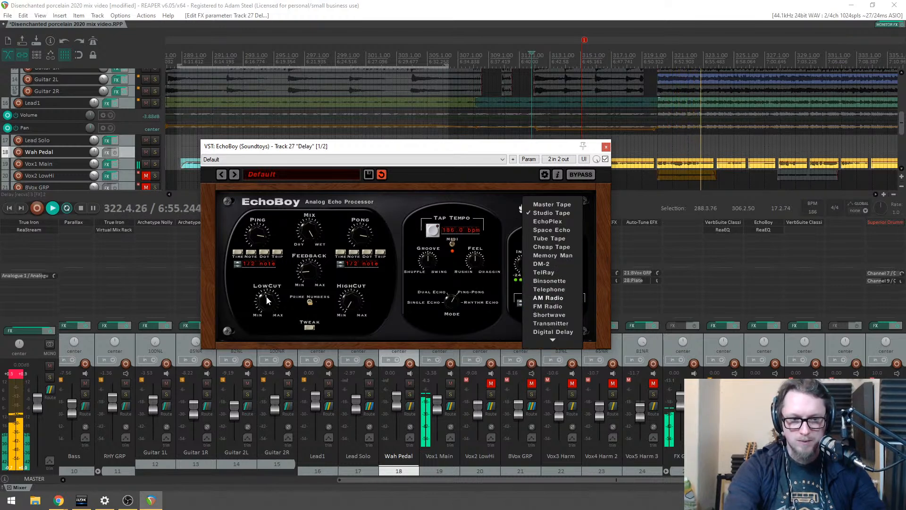
click(267, 296)
click(539, 300)
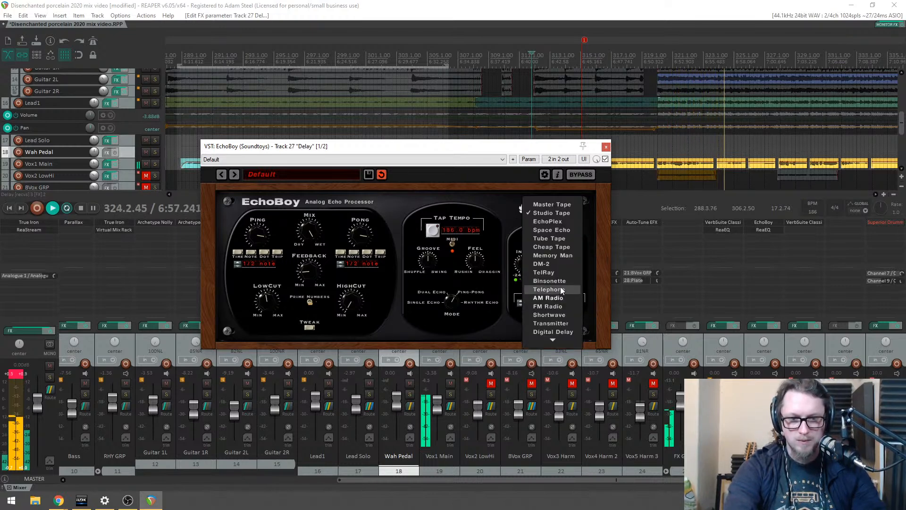
click(522, 201)
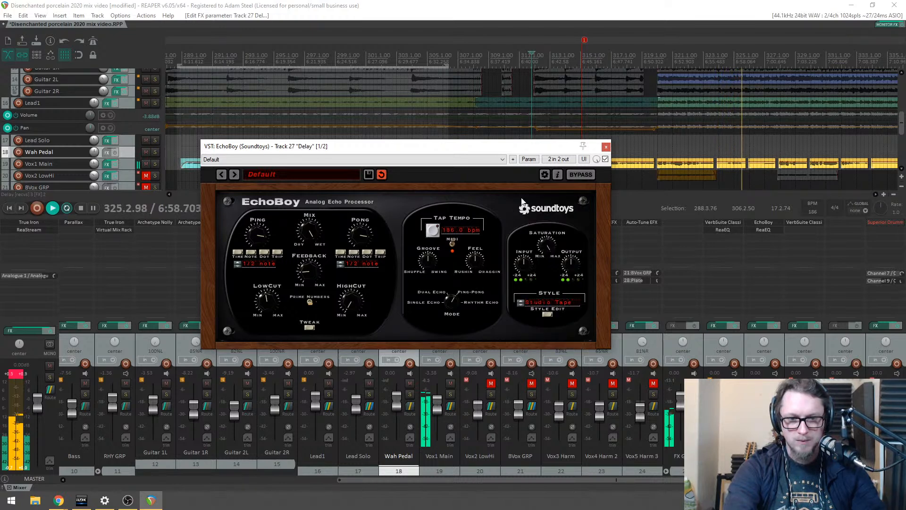
Step: Close EchoBoy, unsolo the Delay track, and listen to the delay in the full mix
click(605, 146)
key(space)
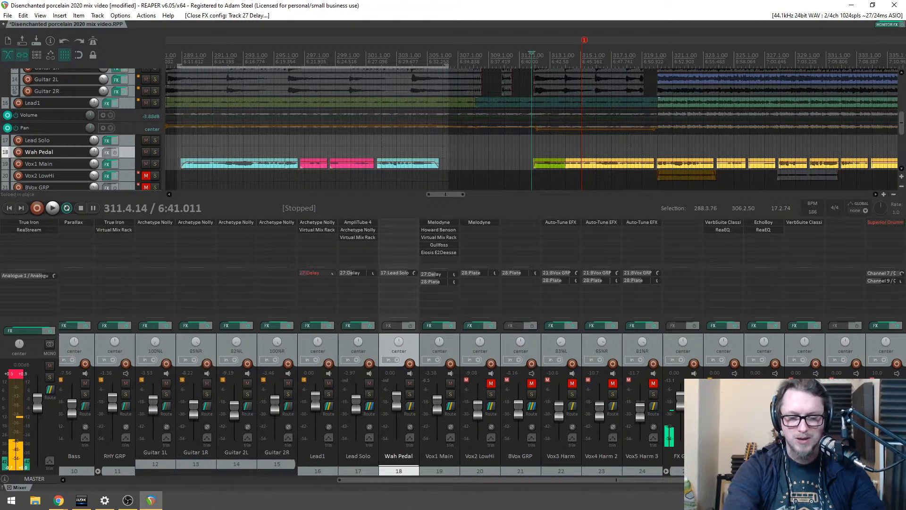
click(774, 394)
key(space)
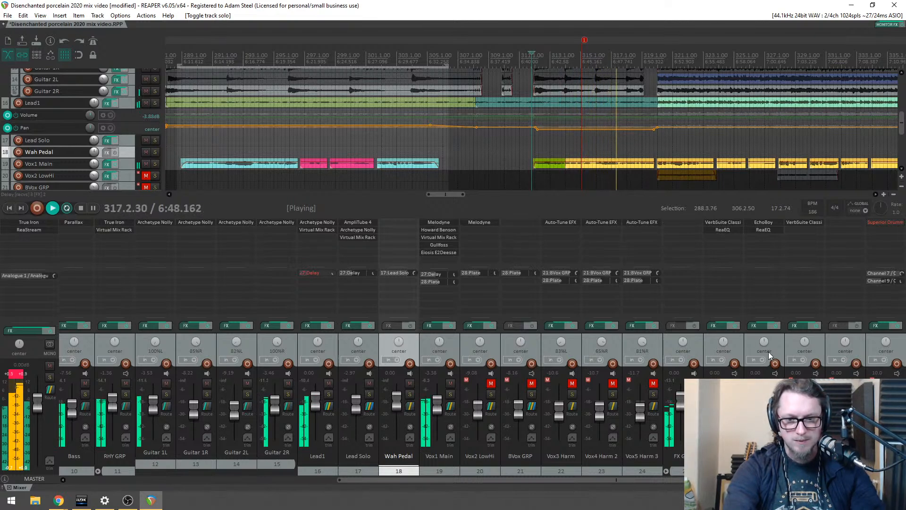
key(space)
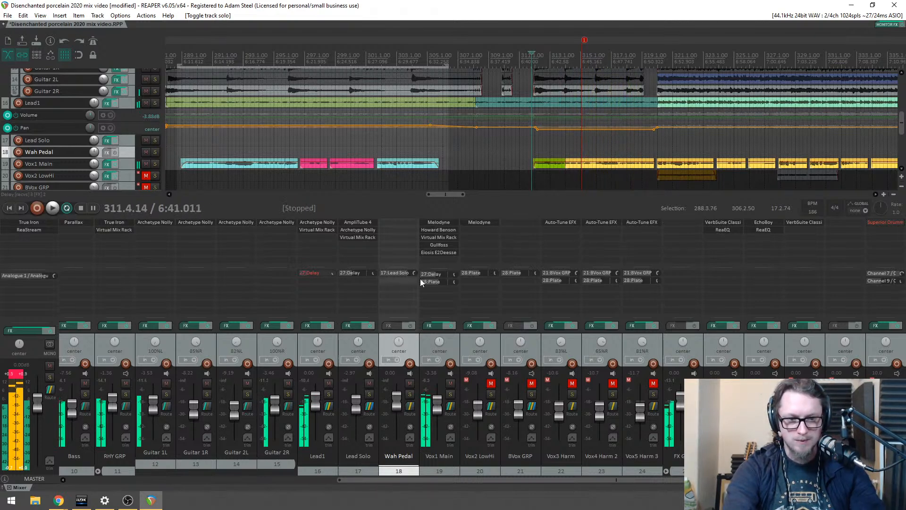
Step: Mute Vox1 Main's send to Delay and solo the Plate track to audition the vocal's reverb
click(430, 273)
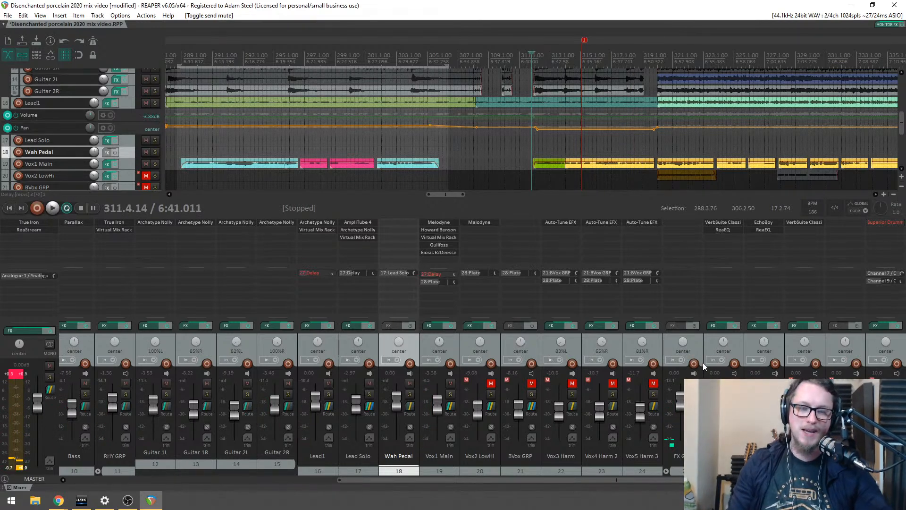
key(space)
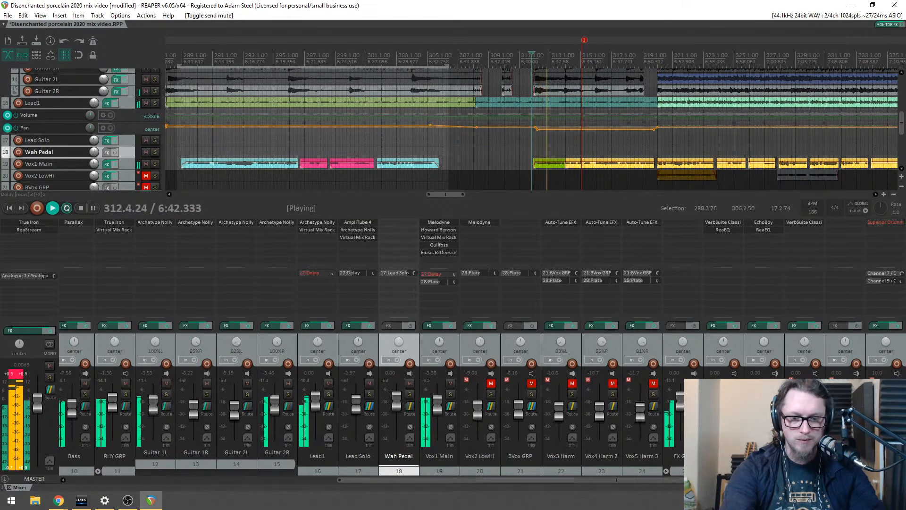
key(alt+s)
key(space)
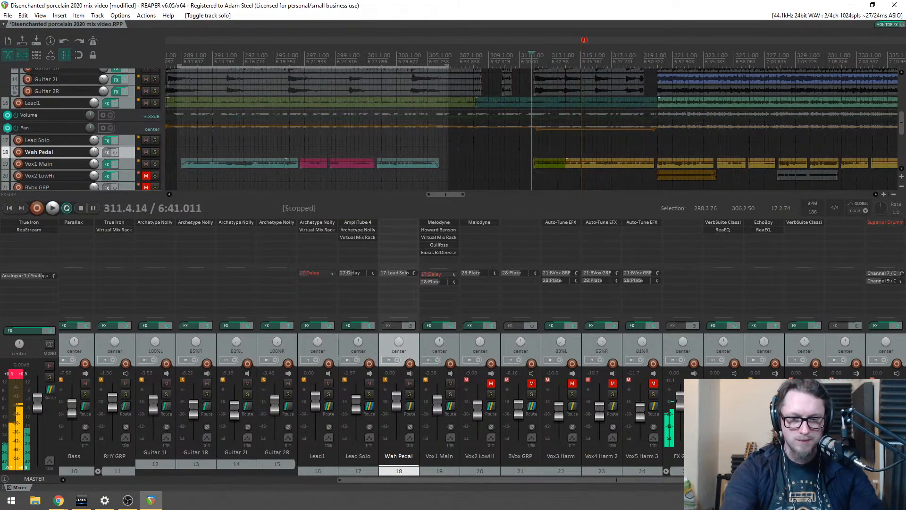
key(alt+s)
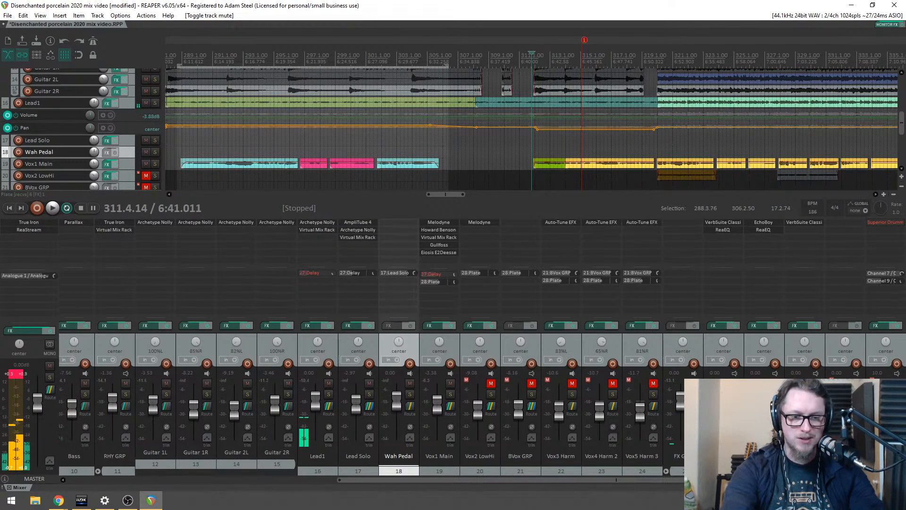
key(alt+s)
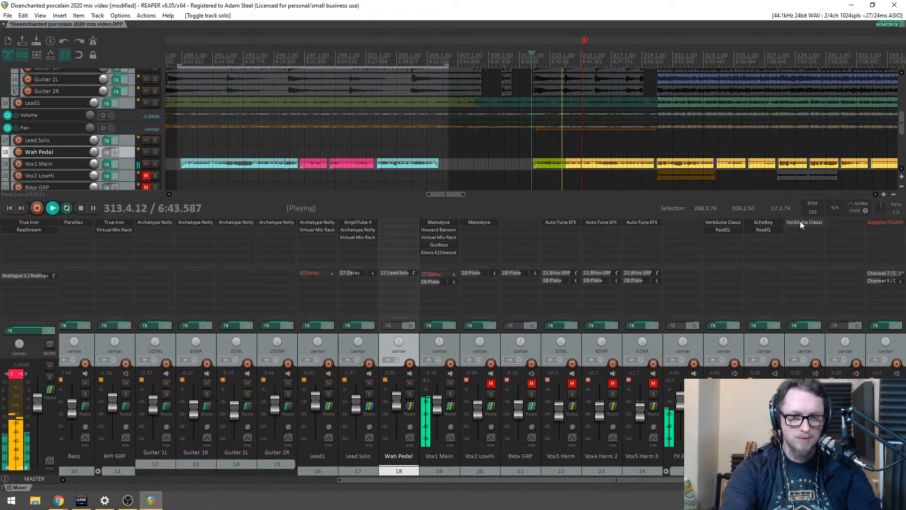
Step: Open VerbSuite Classics on the Plate track and load the vocal preset 6k's Big Vocal Plate
key(space)
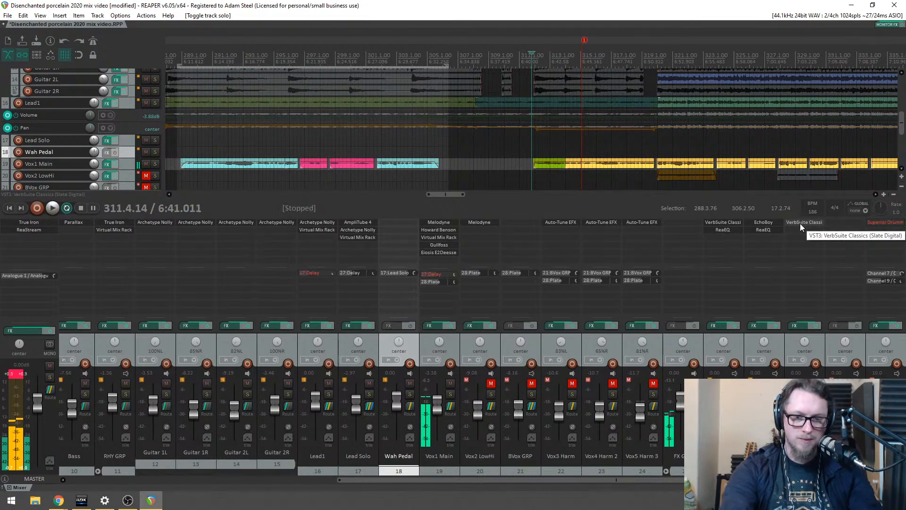
click(800, 224)
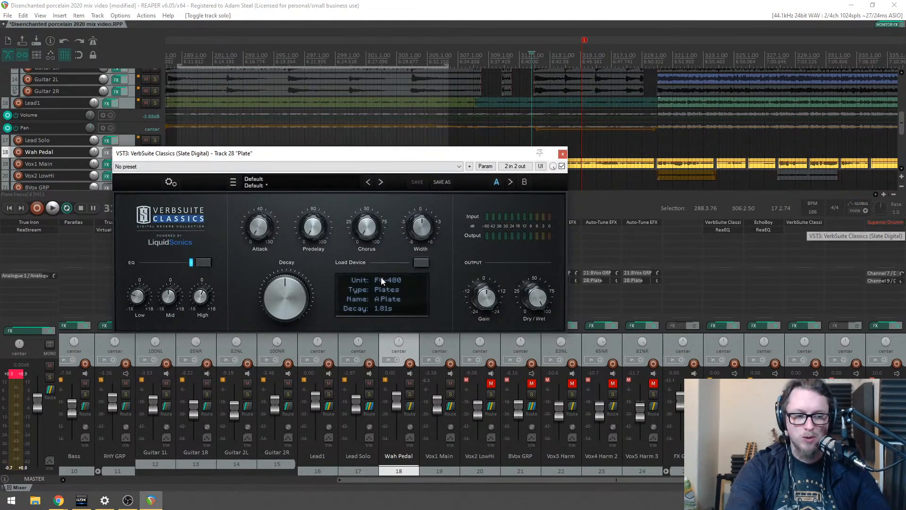
click(299, 181)
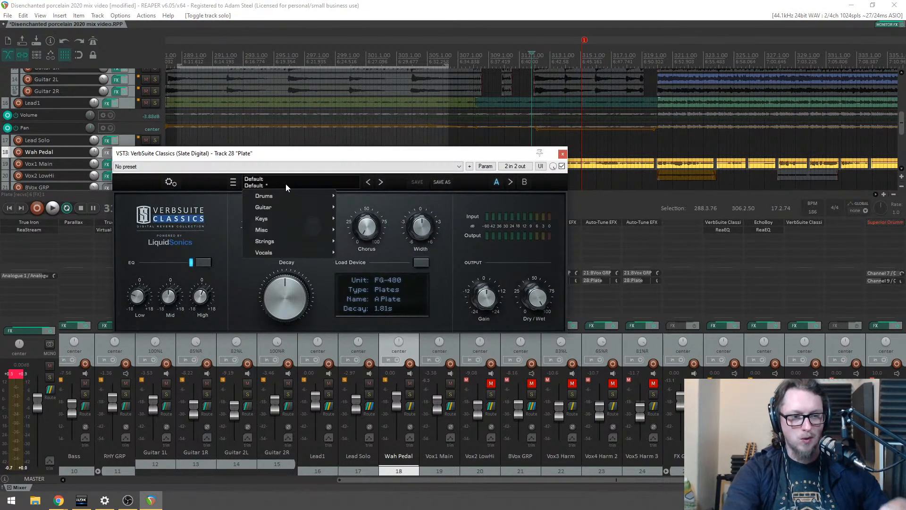
mouse_move(282, 249)
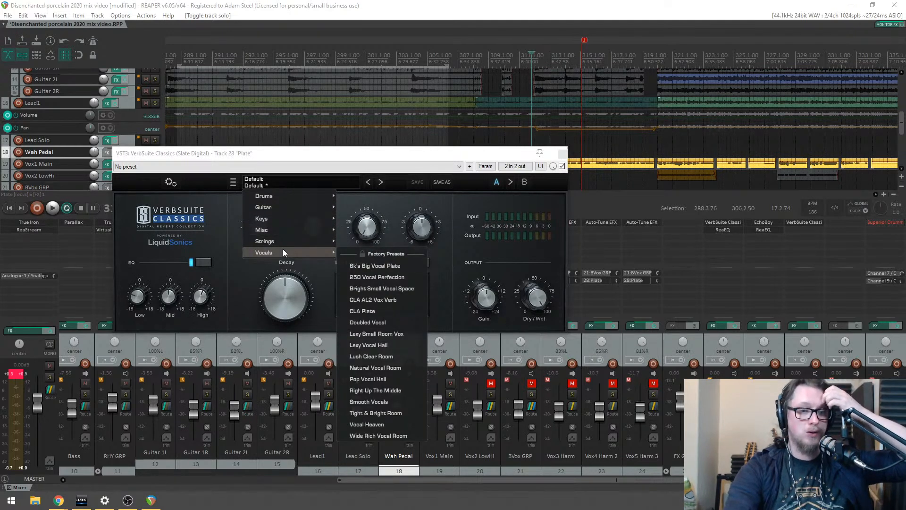
click(379, 267)
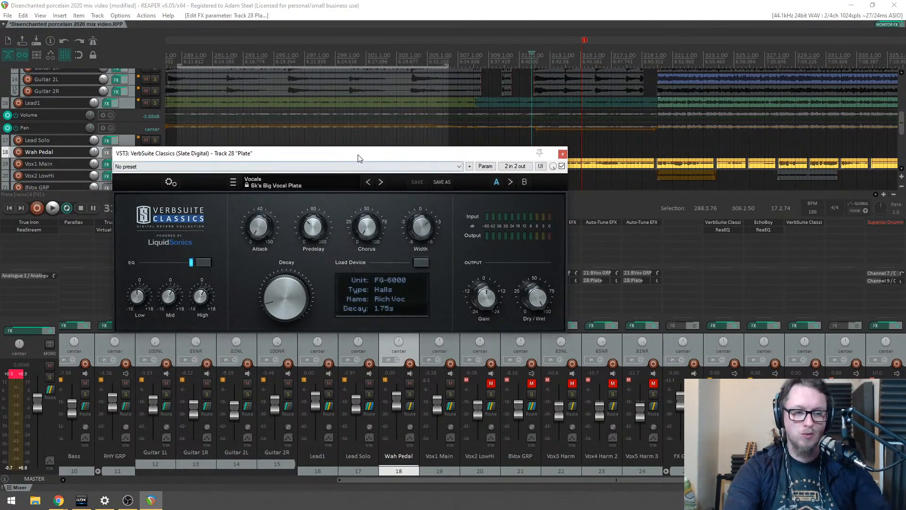
drag(353, 154, 407, 194)
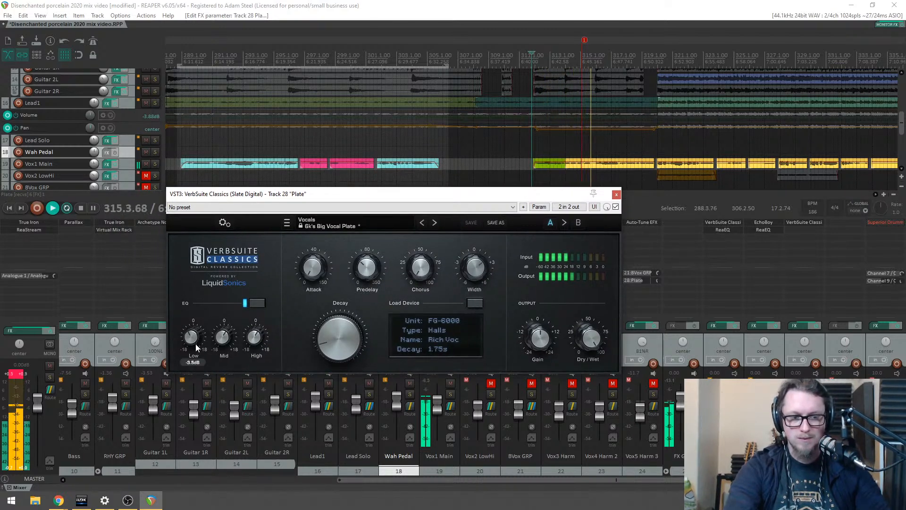
Step: Audition VerbSuite's vocal presets from 250 Vocal Perfection onward during playback, settle on CLA Plate, and close the reverb
click(477, 304)
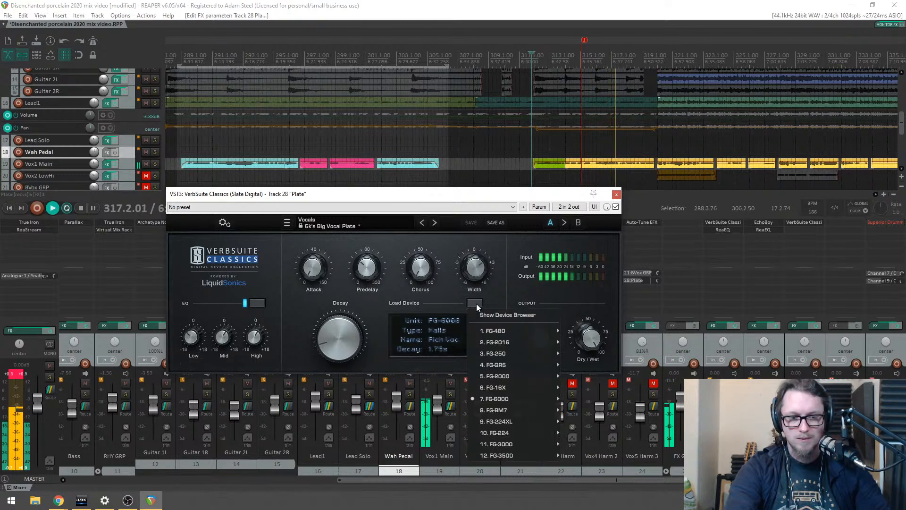
click(381, 227)
mouse_move(344, 289)
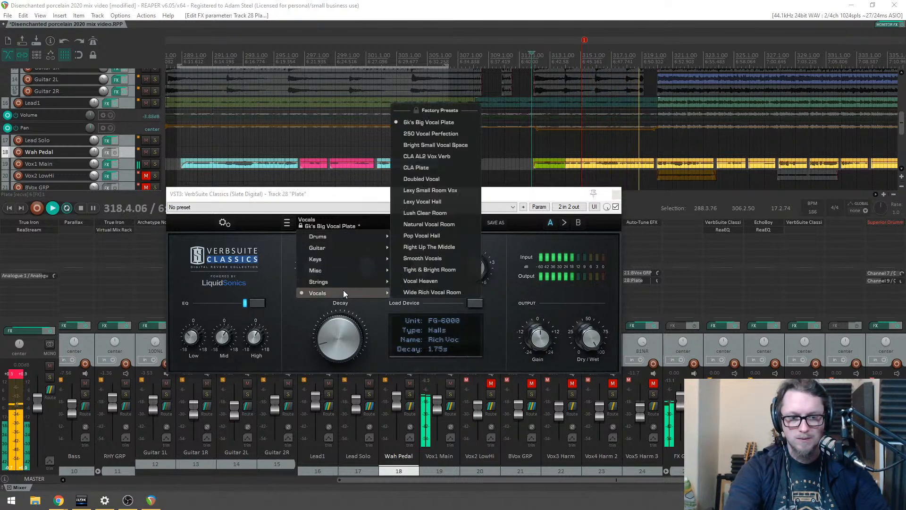
click(415, 134)
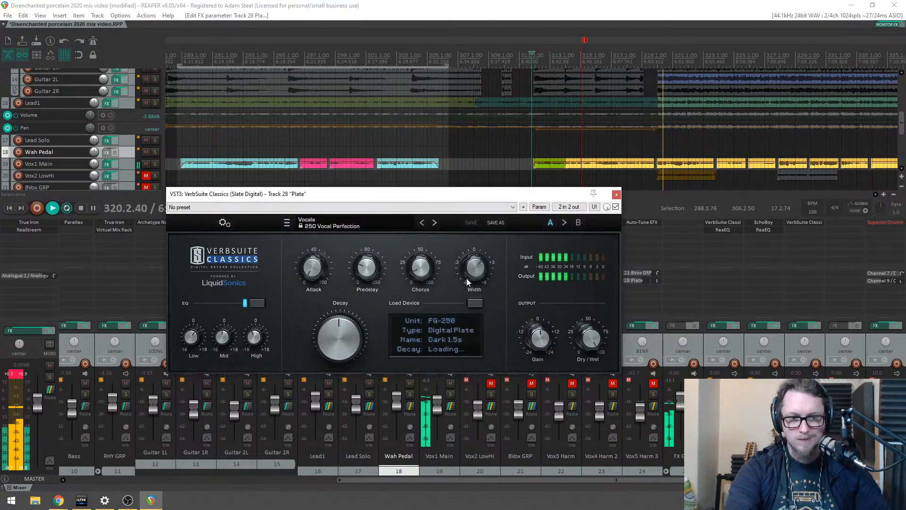
click(434, 223)
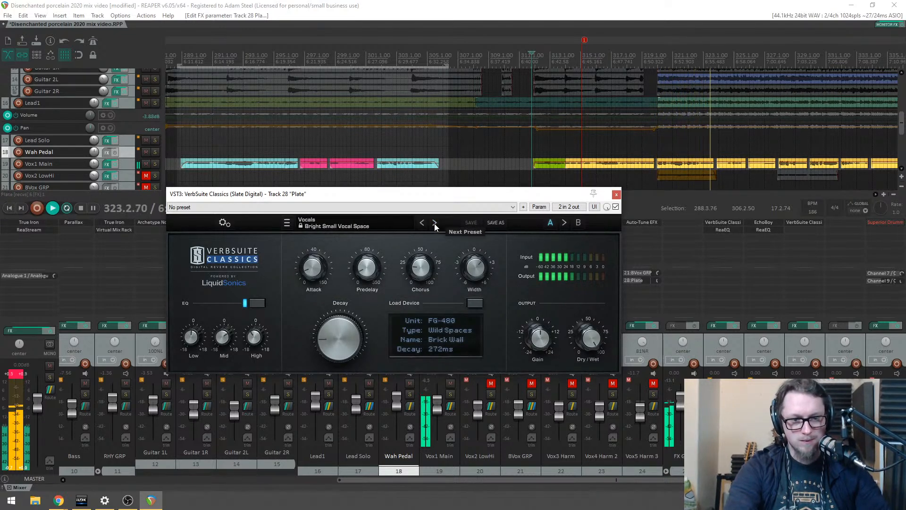
click(434, 223)
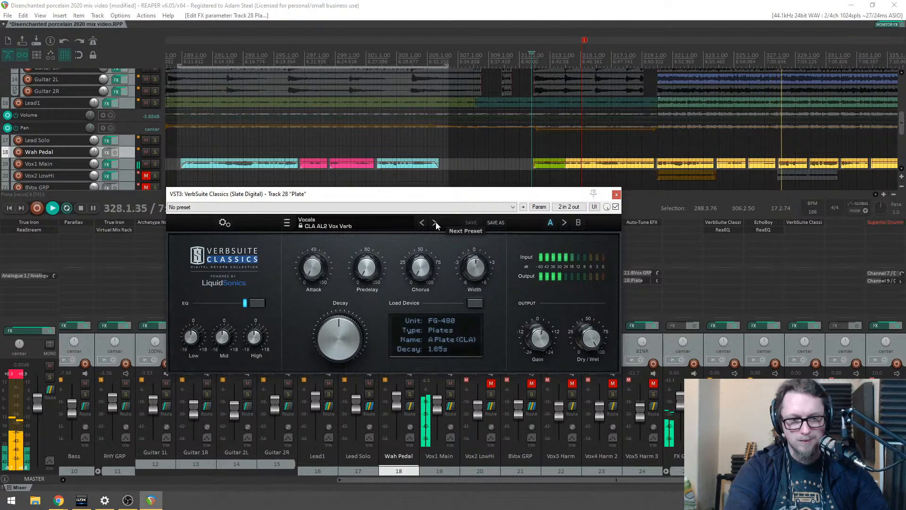
click(435, 222)
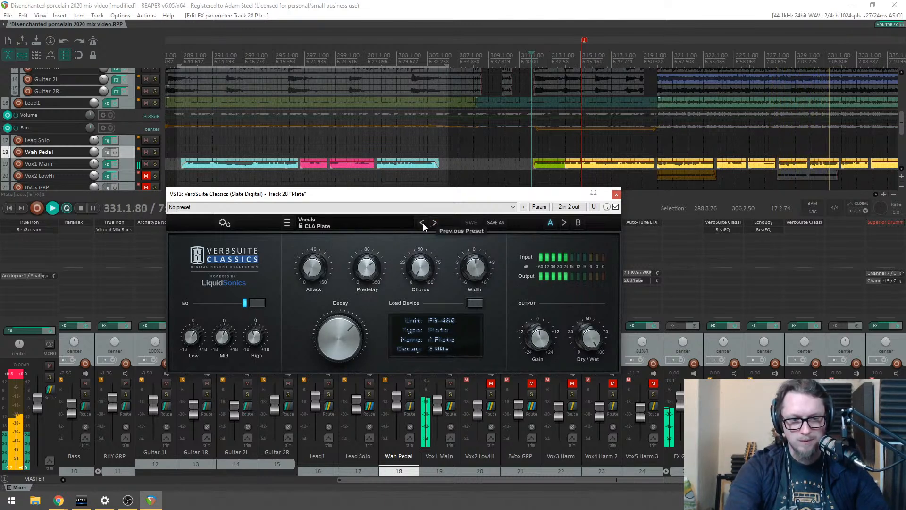
click(422, 222)
click(437, 221)
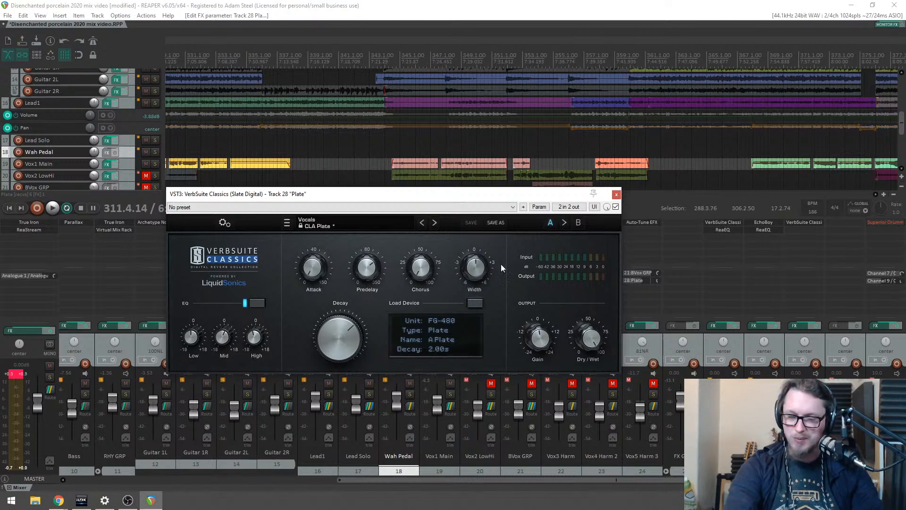
click(616, 195)
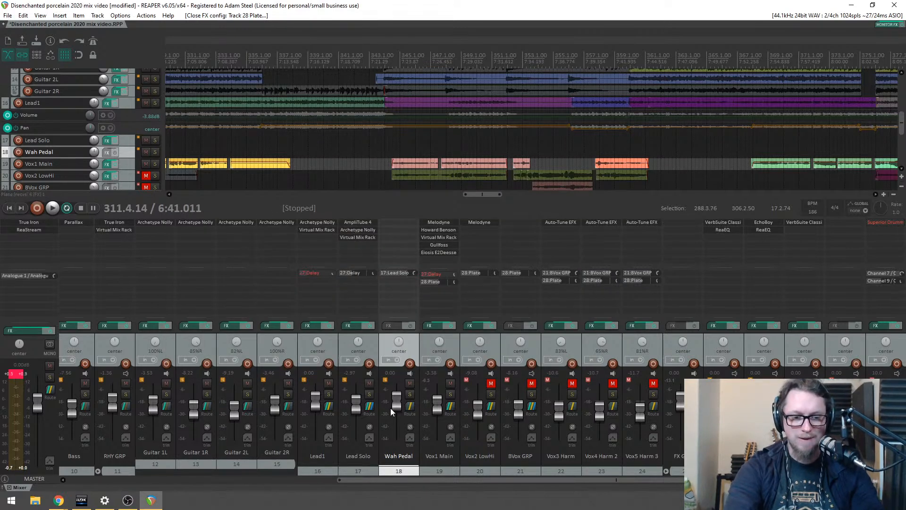
Step: Solo Vox1 Main and set its send to Plate to about -10.6 dB during playback
click(450, 393)
key(space)
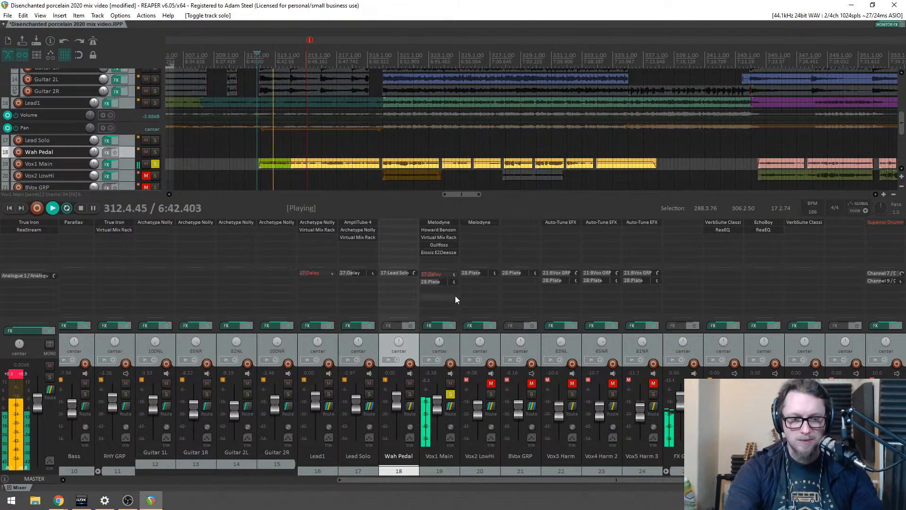
drag(456, 280, 457, 281)
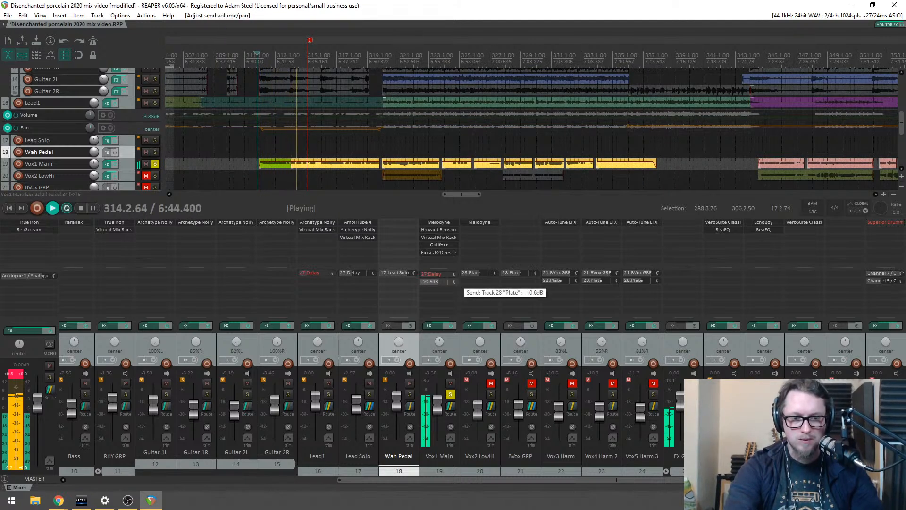
scroll(454, 282, down, 3)
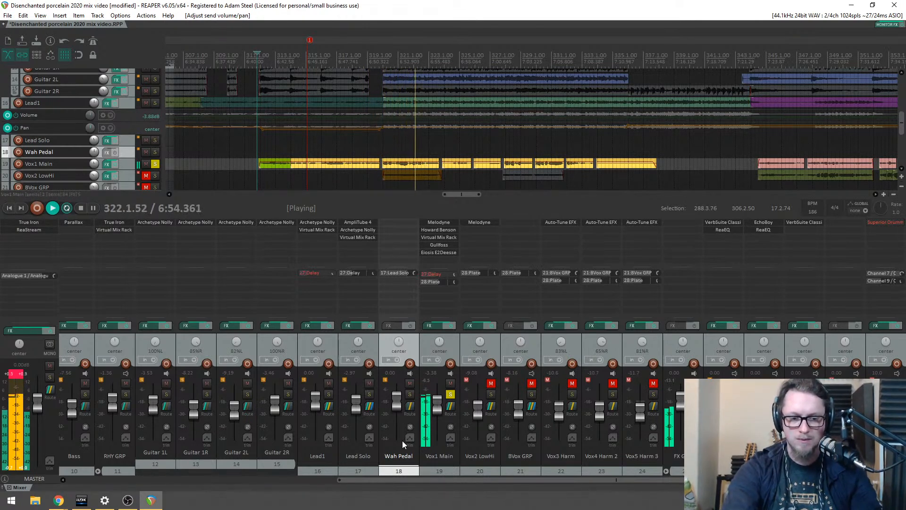
Step: Unsolo Vox1 Main and fine-tune its Plate send around -12.5 dB while listening in the full mix
click(450, 394)
key(space)
key(space)
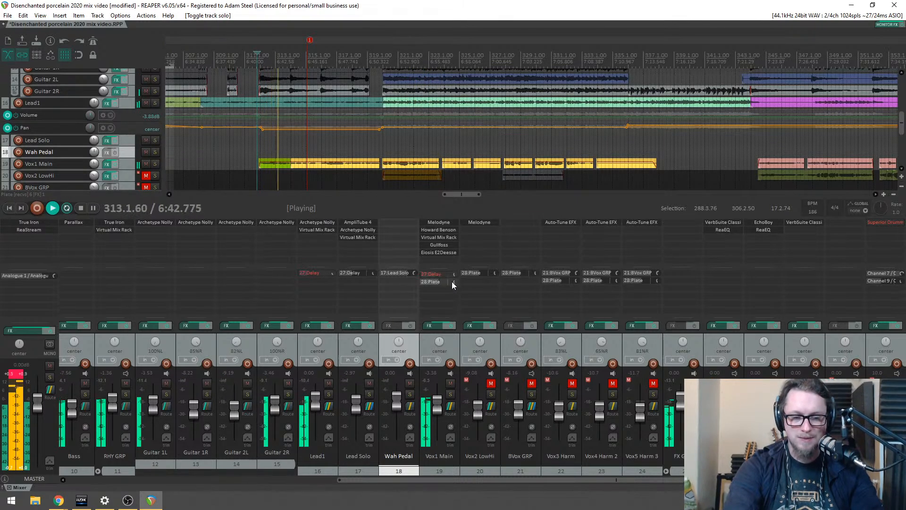
drag(456, 282, 457, 279)
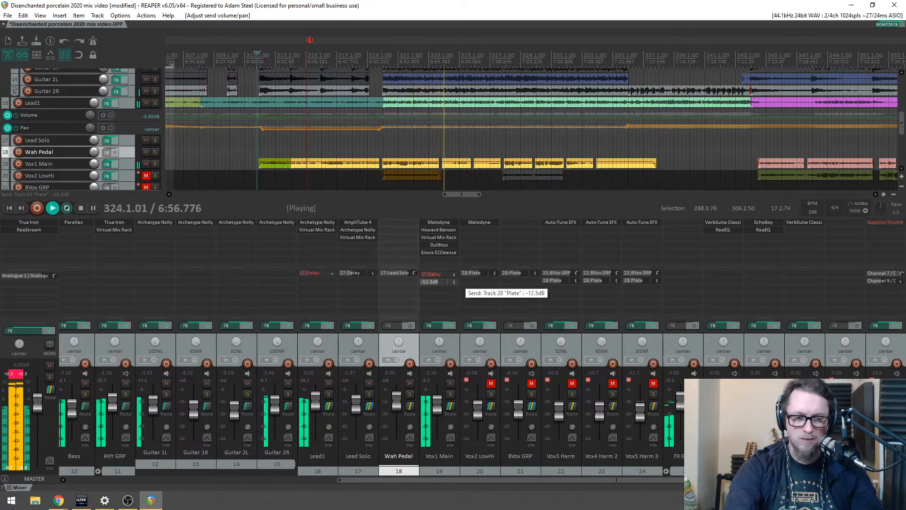
drag(456, 282, 457, 282)
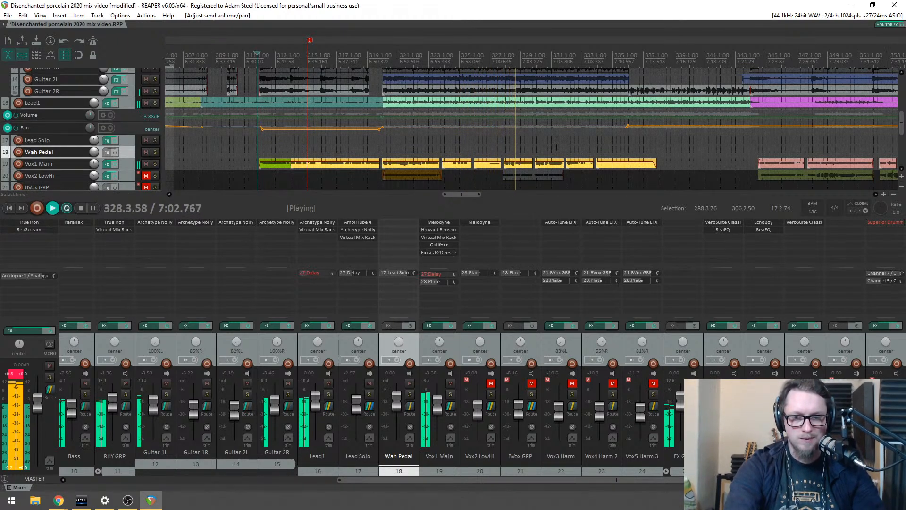
Step: Set the Brighten amount of Vox1 Main's Gullfoss to about 9%, close it, and stop playback
click(438, 245)
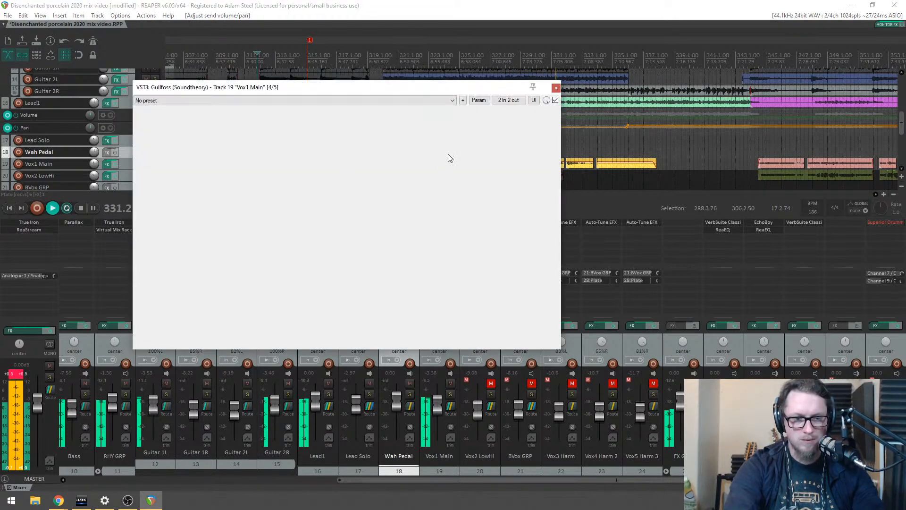
drag(434, 130, 439, 155)
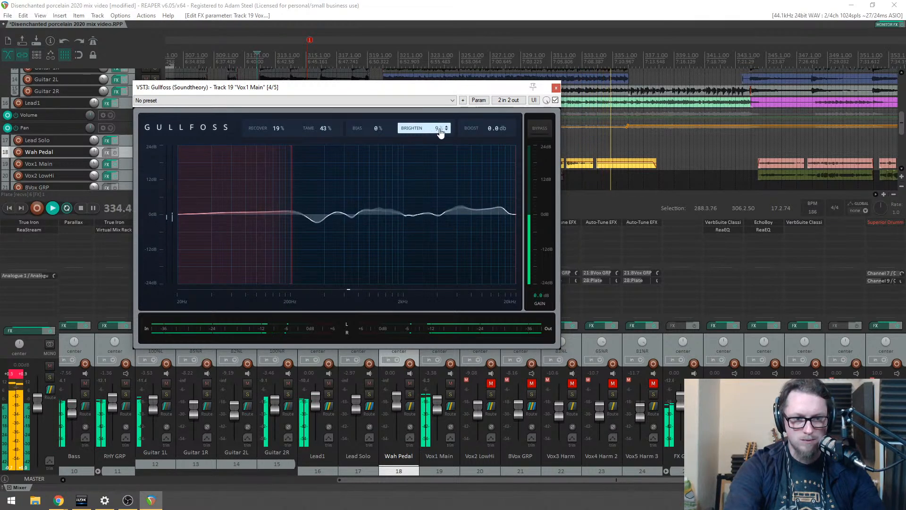
click(555, 88)
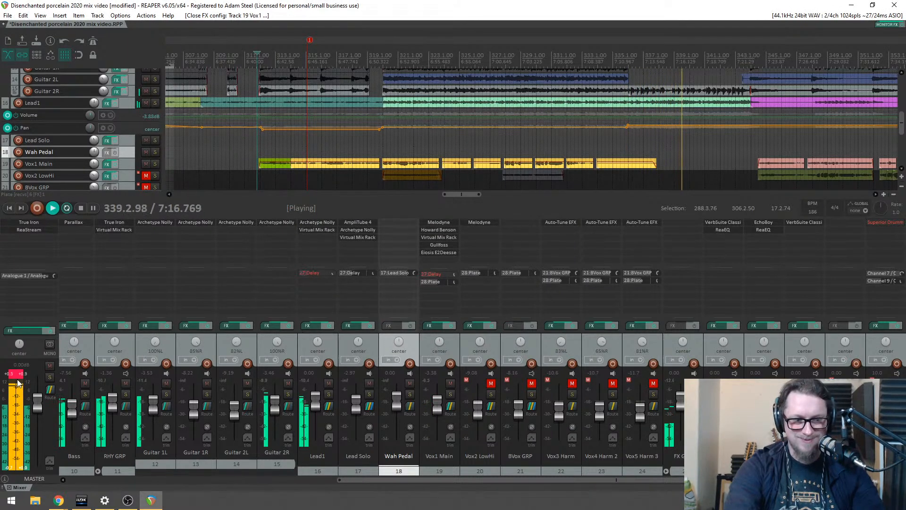
key(space)
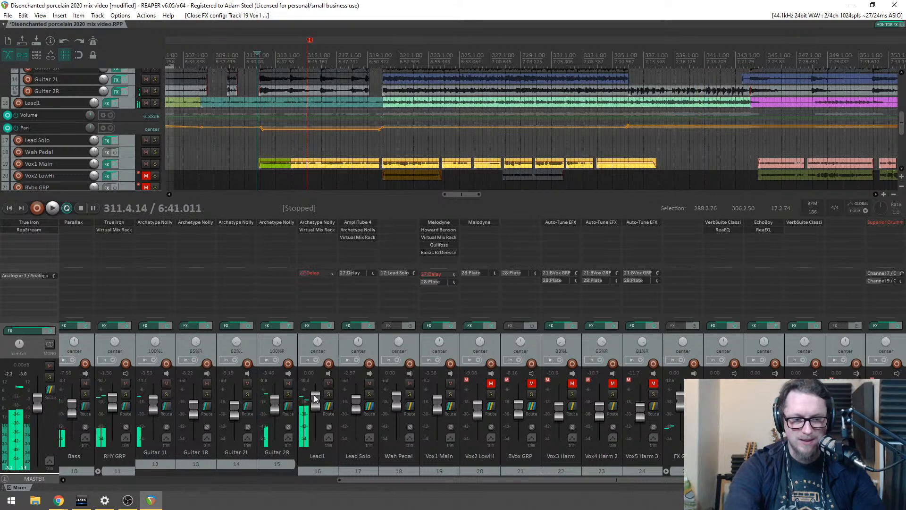
Step: Set Vox1 Main's volume to about -4.37 dB and fine-tune it while listening to the full mix
mouse_move(438, 409)
drag(437, 408, 438, 410)
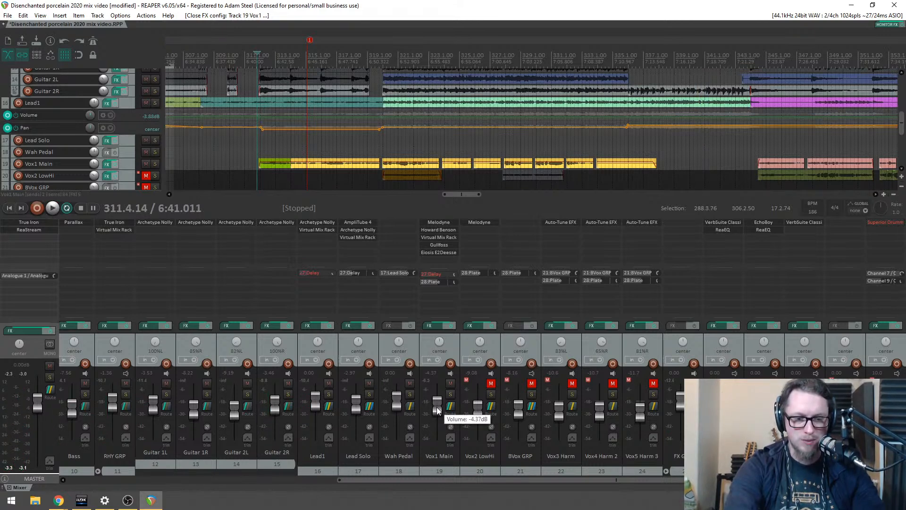
key(space)
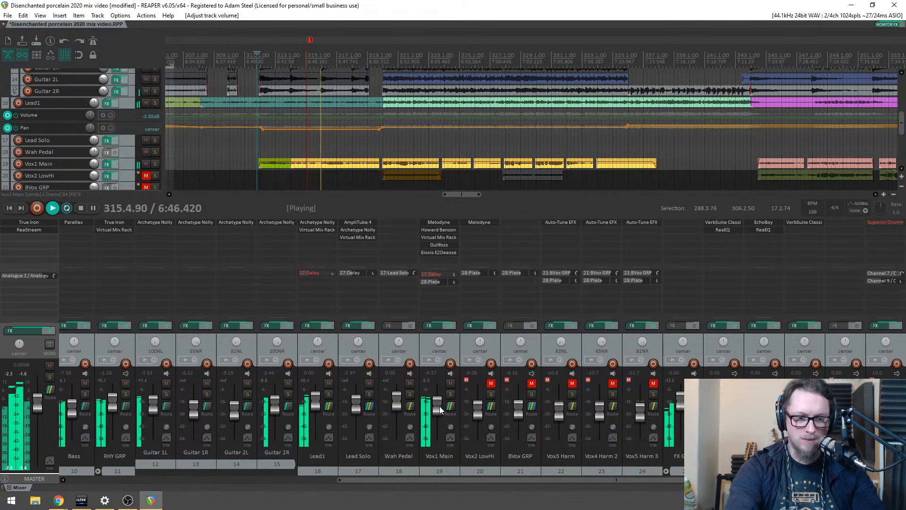
drag(441, 407, 441, 411)
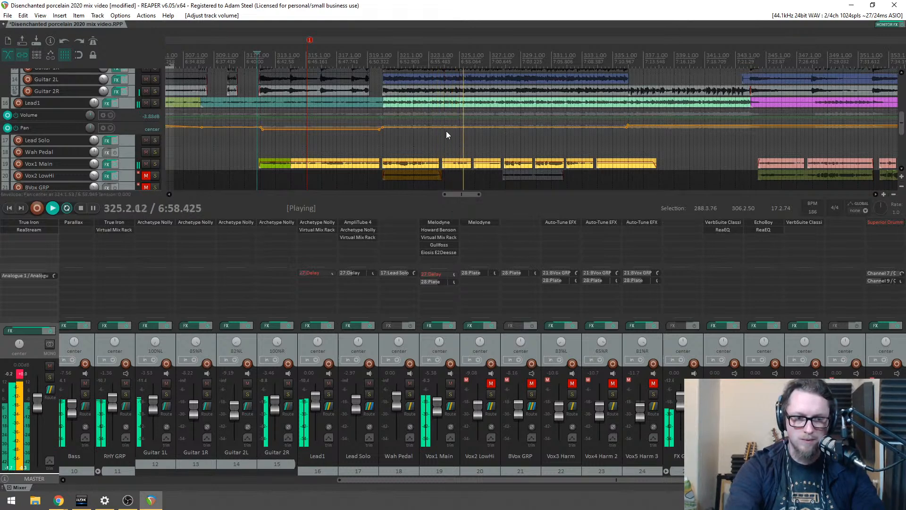
drag(456, 193, 455, 194)
key(space)
Step: Solo Vox2 LowHi together with Vox1 Main and listen to both vocals from around bar 319
click(393, 56)
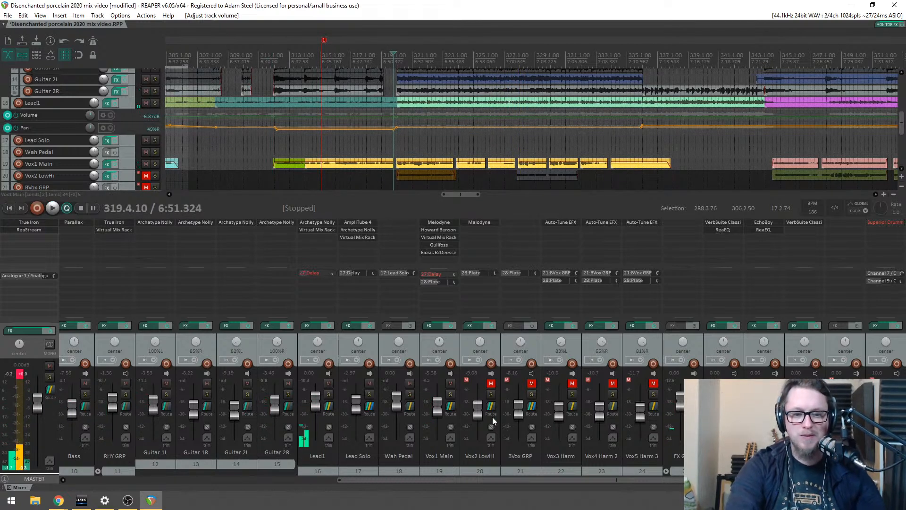
click(491, 394)
click(451, 394)
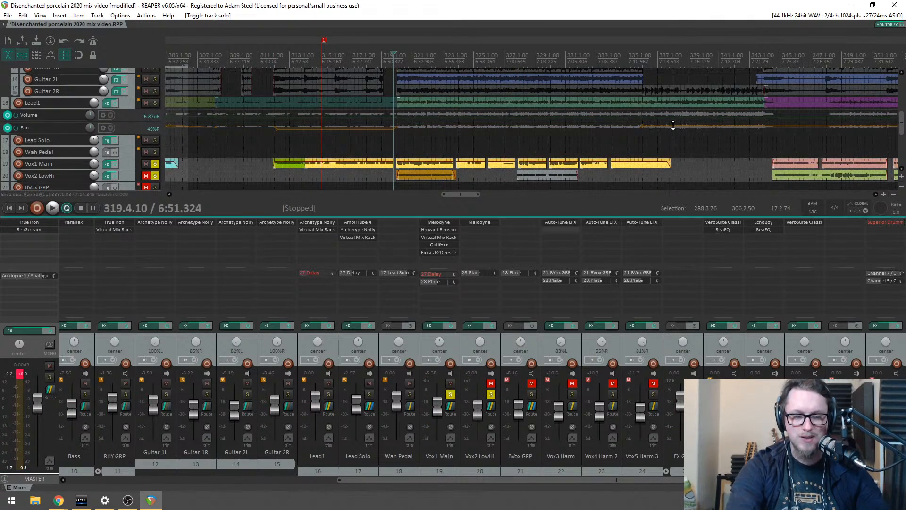
key(space)
scroll(901, 126, down, 2)
scroll(531, 128, up, 3)
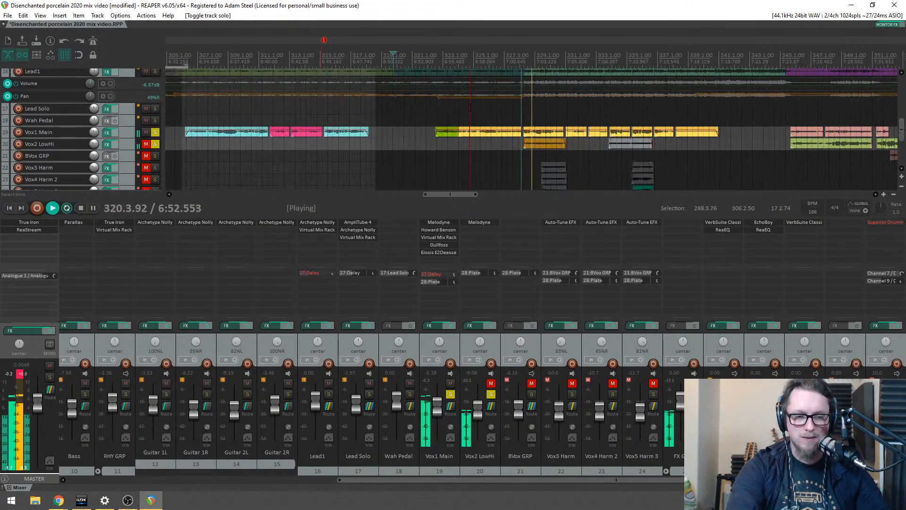
scroll(572, 131, down, 1)
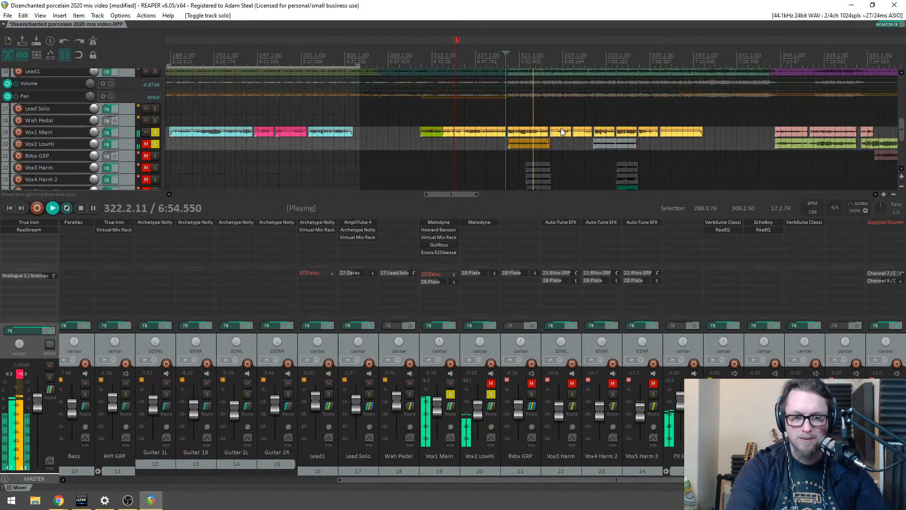
scroll(572, 131, down, 1)
key(space)
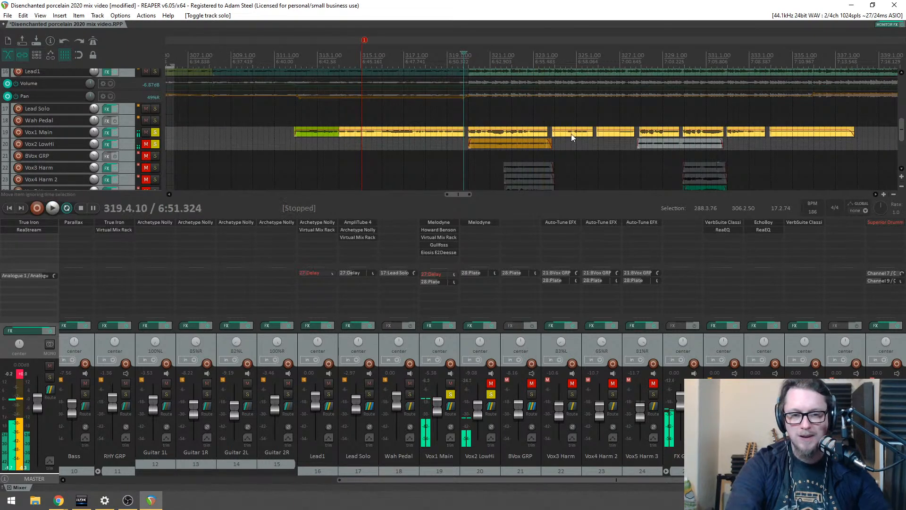
scroll(558, 131, down, 2)
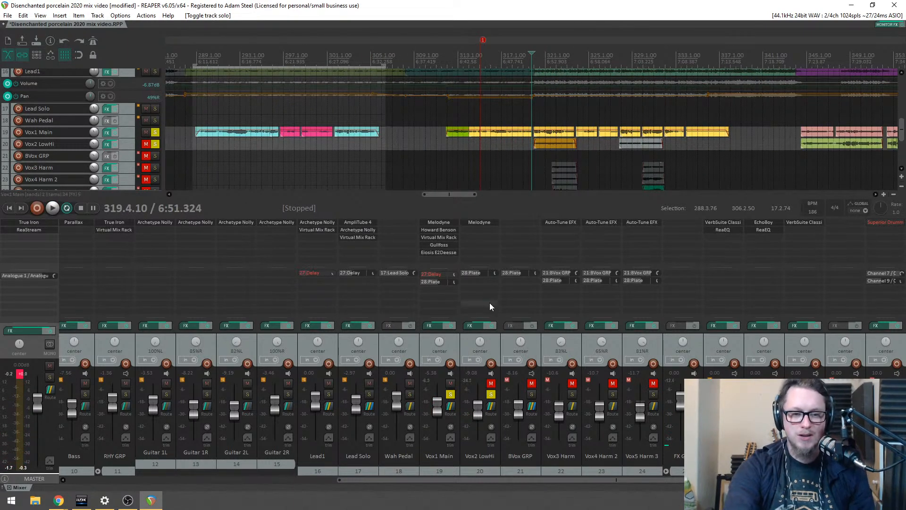
Step: Copy the Howard Benson Vocals plugin from Vox1 Main to Vox2 LowHi and open the copy
drag(443, 232, 479, 229)
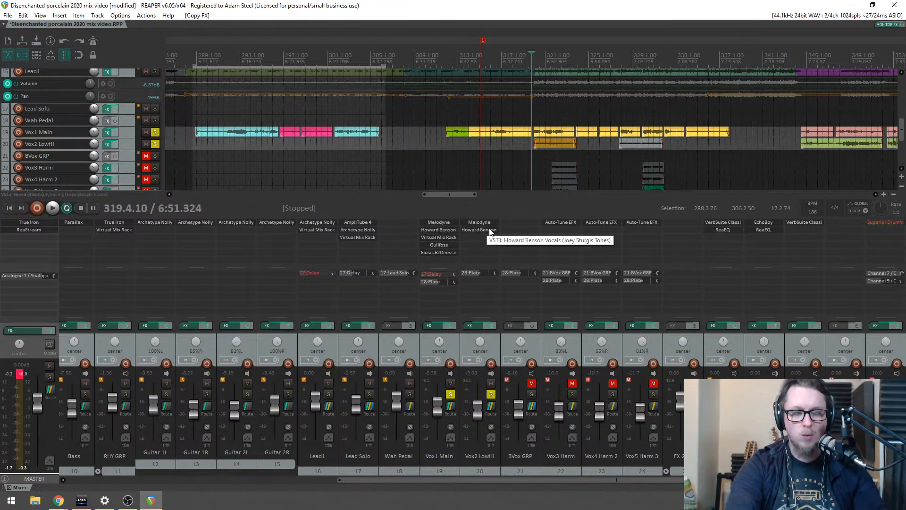
click(480, 230)
drag(313, 36, 420, 104)
Step: Set the copied plugin's low-frequency EQ gain to about -6.8 and raise its Multiplier amount
click(182, 353)
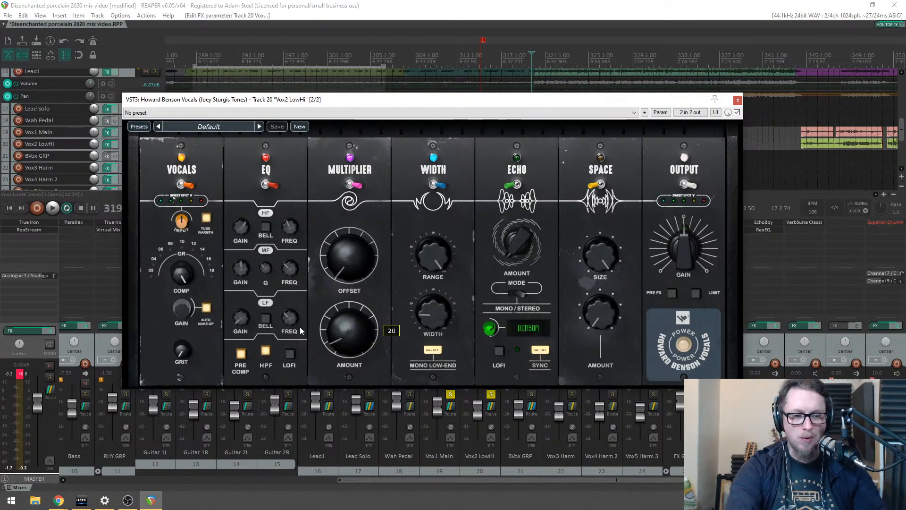
drag(245, 312, 244, 307)
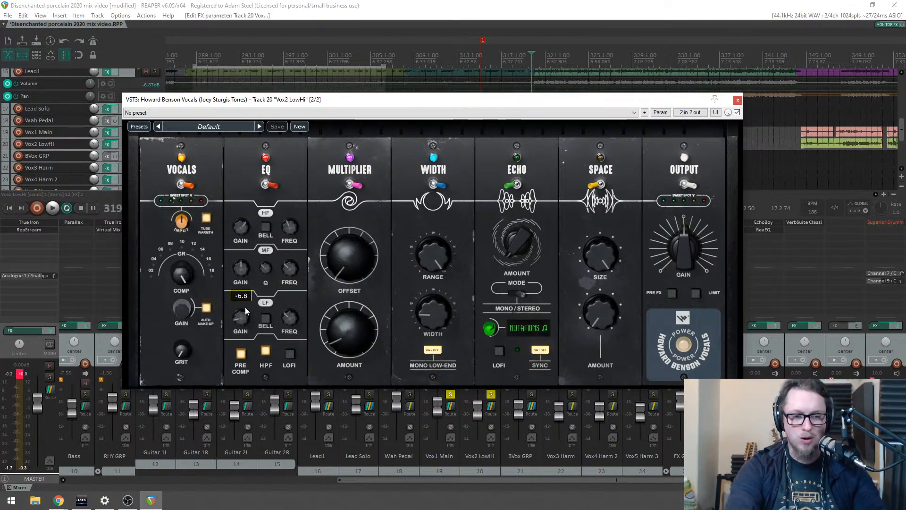
drag(350, 309, 350, 314)
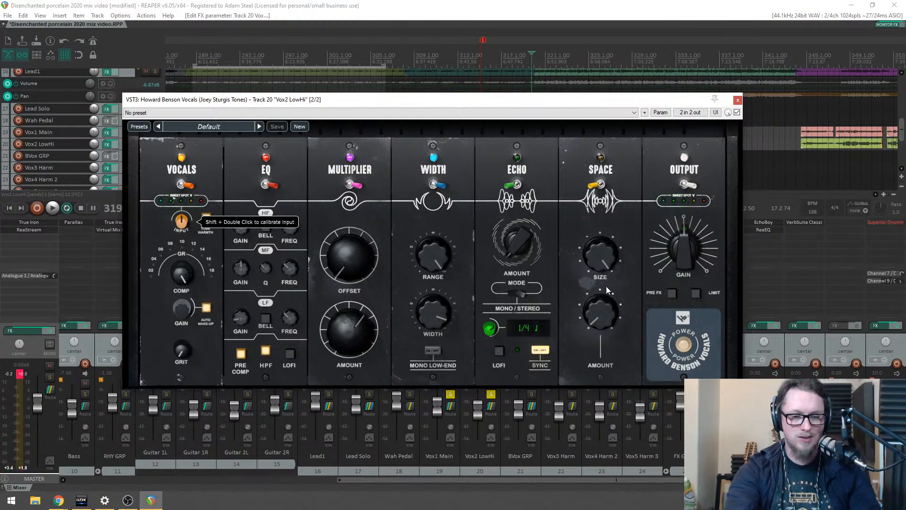
Step: Set the plugin's output gain to about 27.1 during playback, recheck its low-frequency gain, and close it
drag(681, 256, 686, 264)
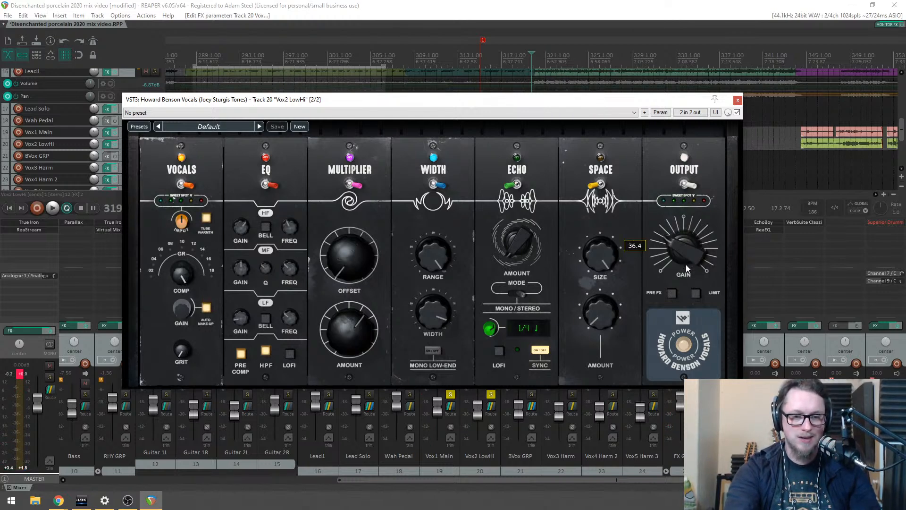
key(space)
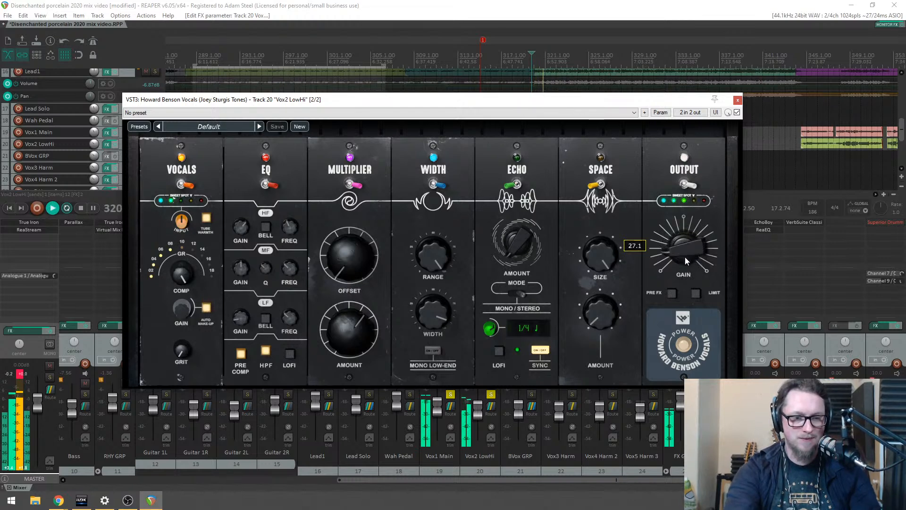
drag(236, 316, 240, 331)
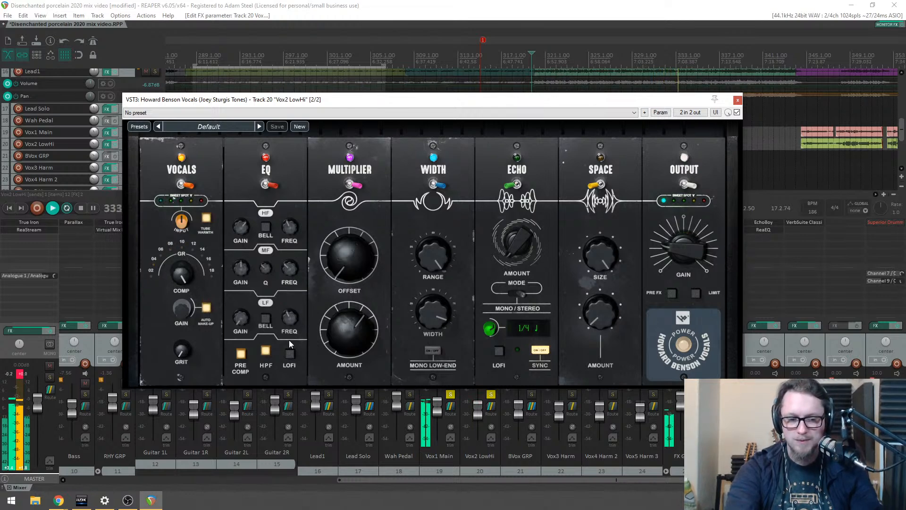
drag(680, 102, 644, 147)
click(695, 144)
Step: Compare Vox1 Main alone with both soloed vocals by toggling Vox2 LowHi's solo and replaying from around bar 319
scroll(523, 79, down, 2)
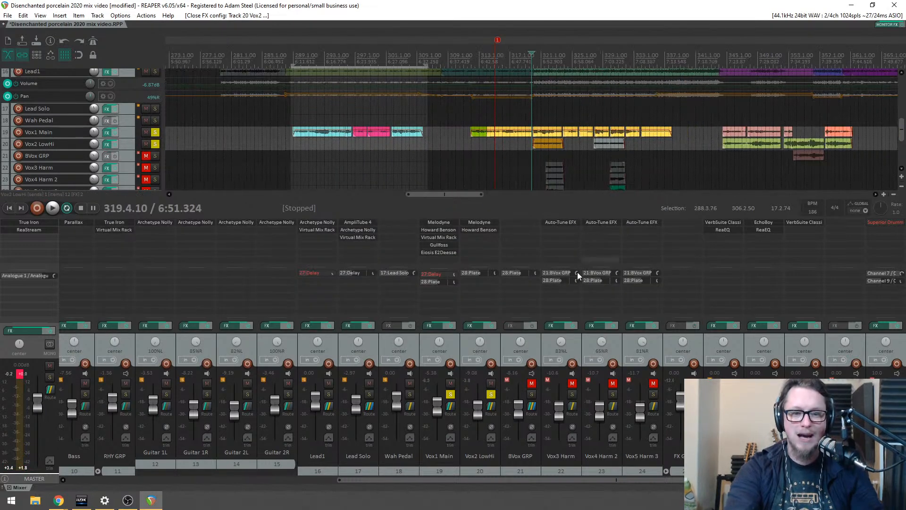
click(491, 394)
key(space)
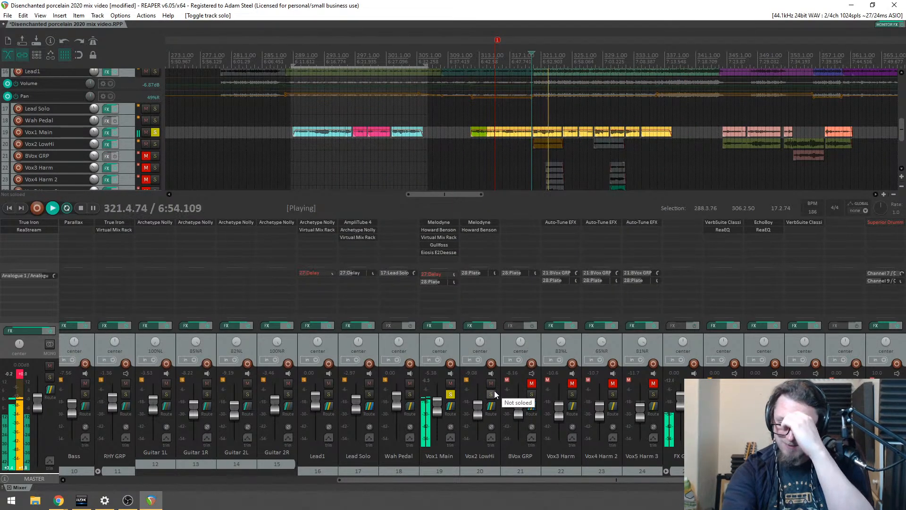
key(space)
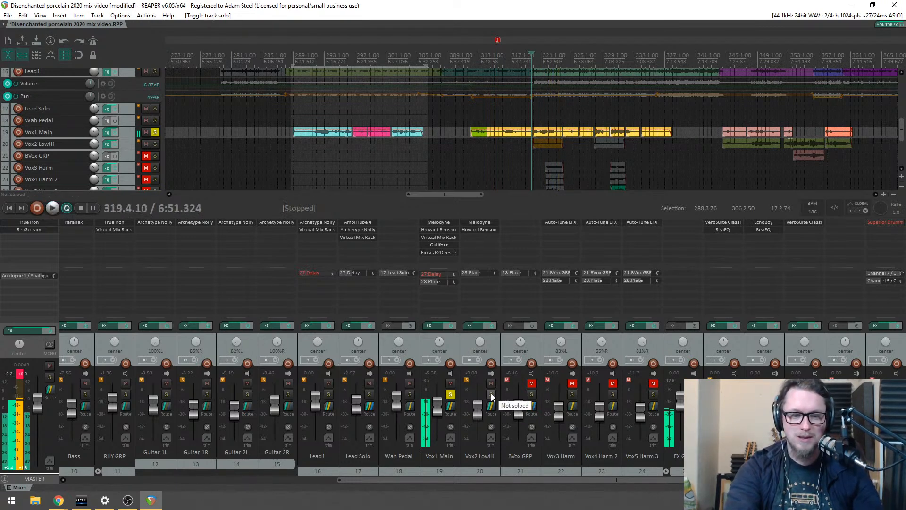
click(491, 394)
key(space)
scroll(507, 144, up, 6)
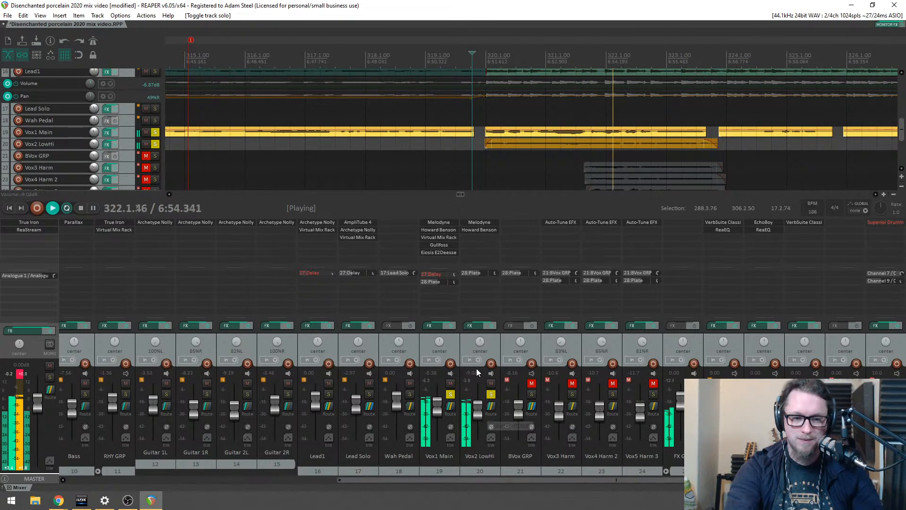
key(space)
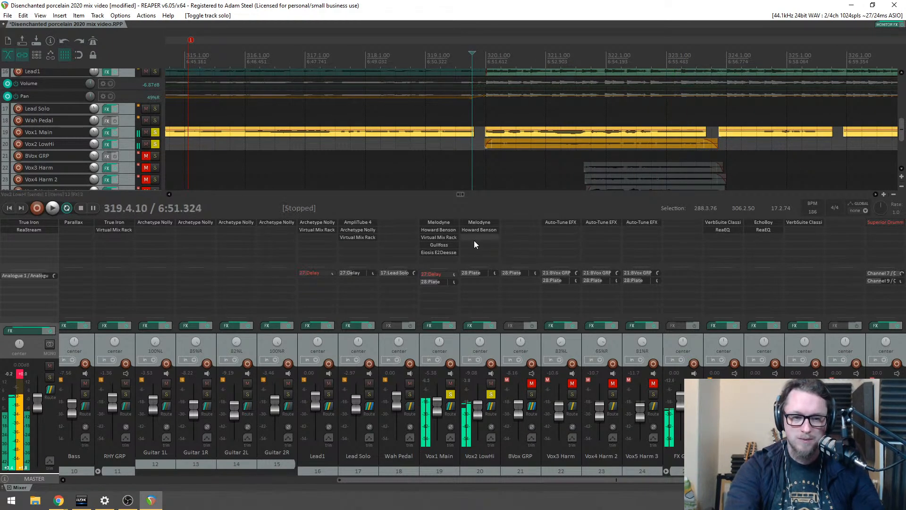
Step: Add the VST3 Virtual Mix Rack (Slate Digital) after Howard Benson Vocals on Vox2 LowHi
double_click(477, 241)
text(m)
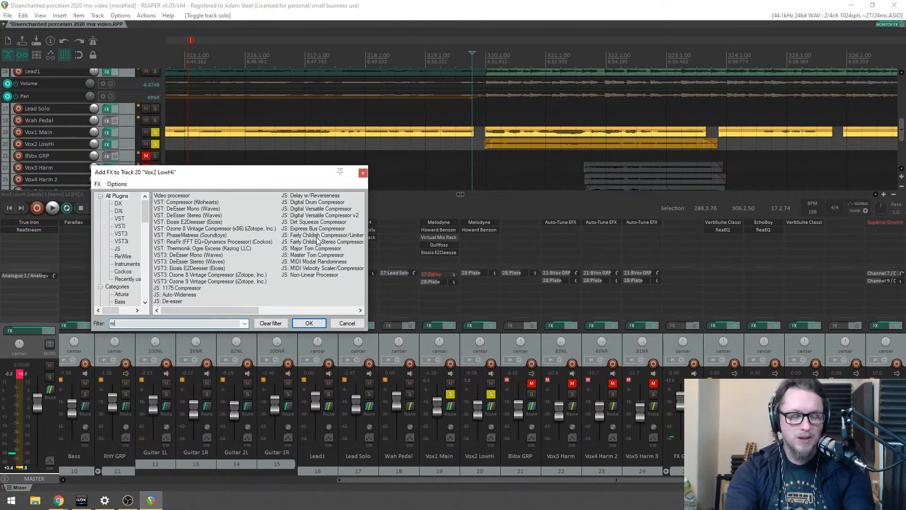
text(ix)
click(177, 202)
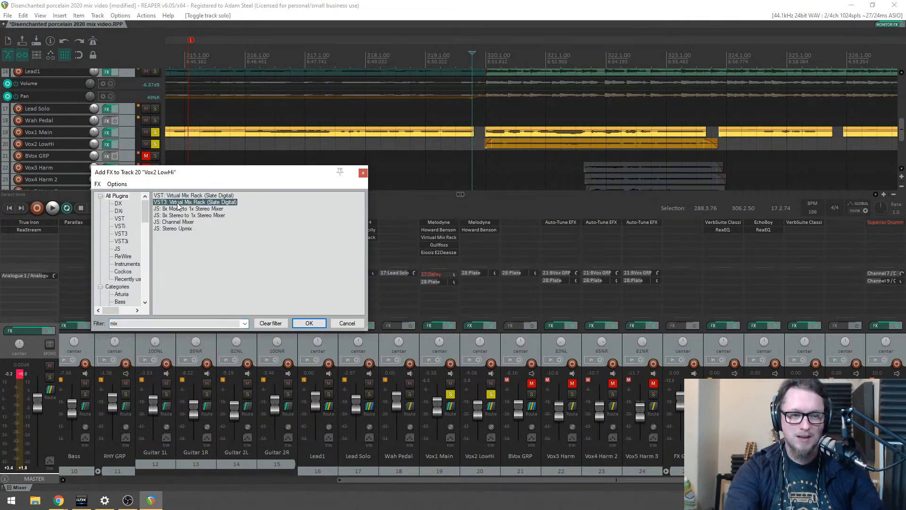
double_click(178, 203)
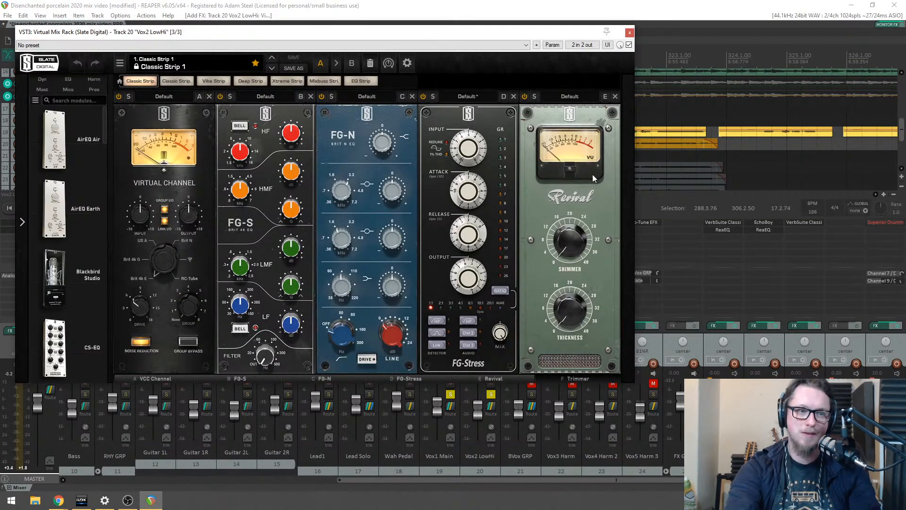
Step: Move Virtual Channel after FG-Stress, remove the FG-S module, and set the FG-N high-pass filter to about 125 Hz
drag(198, 125, 513, 134)
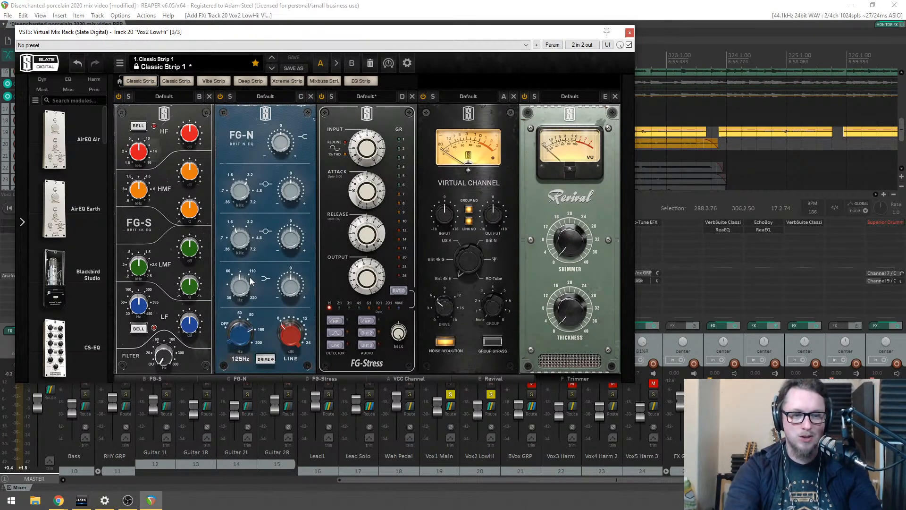
click(209, 96)
Step: Set FG-Stress to a 2:1 ratio and an output of about 5 while listening, and close the rack
click(300, 293)
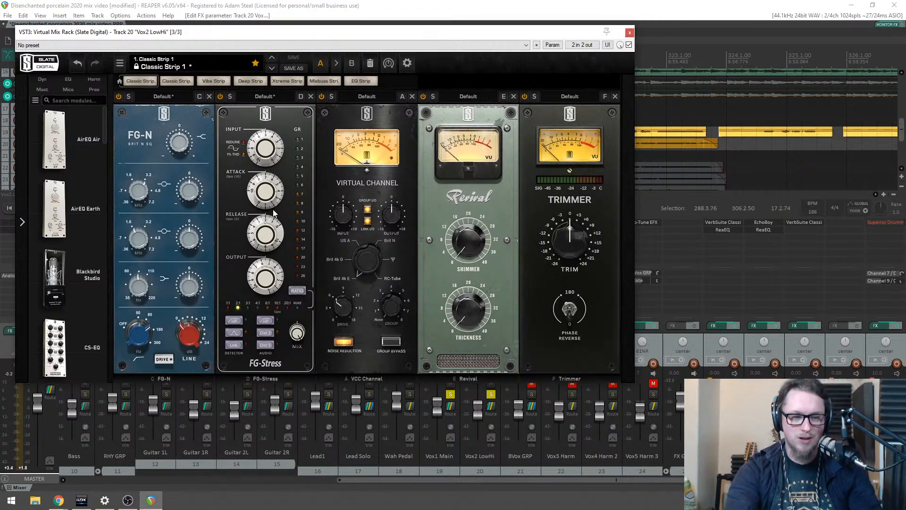
mouse_move(267, 283)
drag(266, 282, 268, 285)
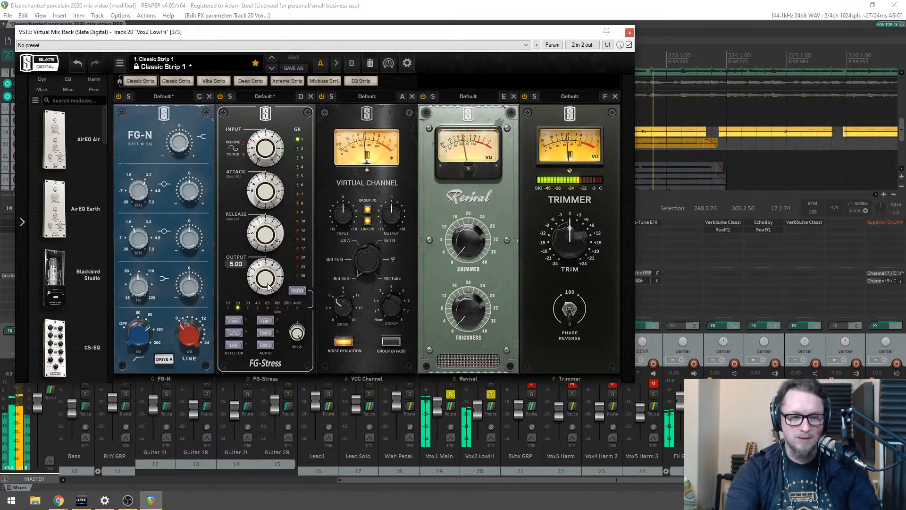
click(629, 32)
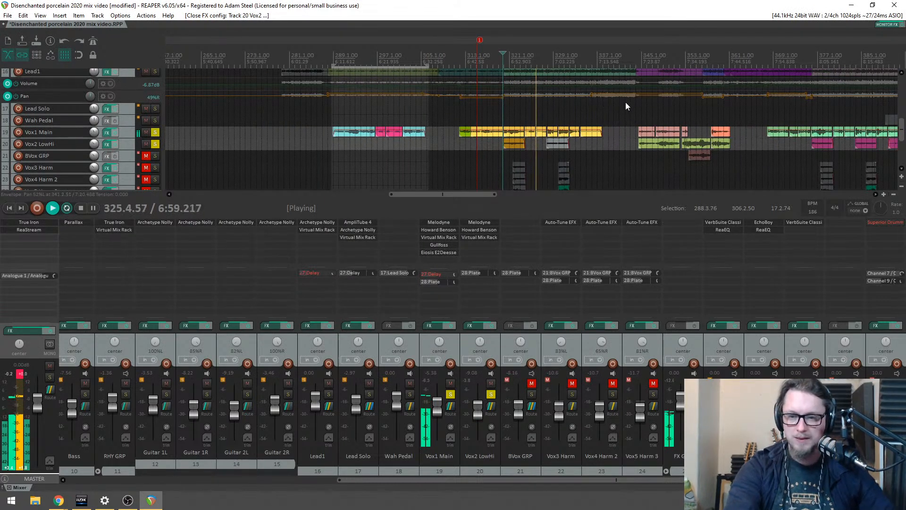
Step: Unsolo Vox1 Main and listen to Vox2 LowHi alone from about bar 327
scroll(626, 99, up, 4)
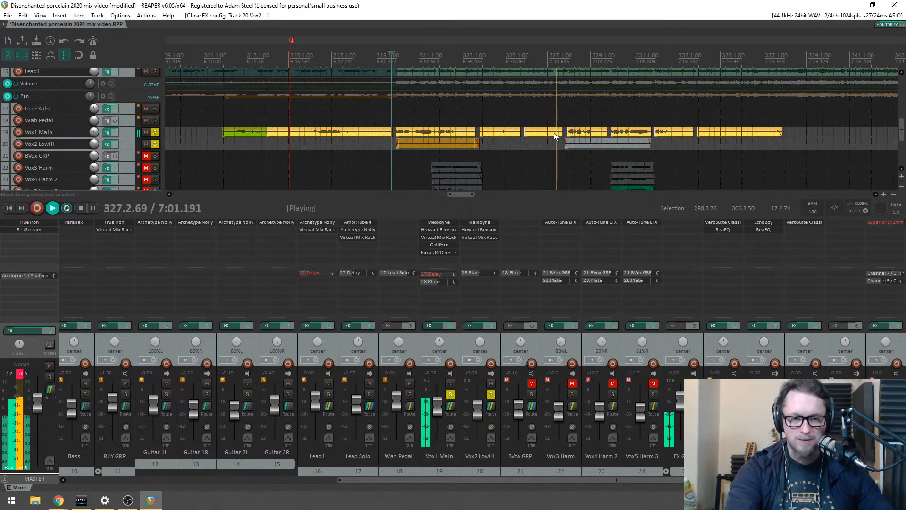
scroll(555, 137, down, 2)
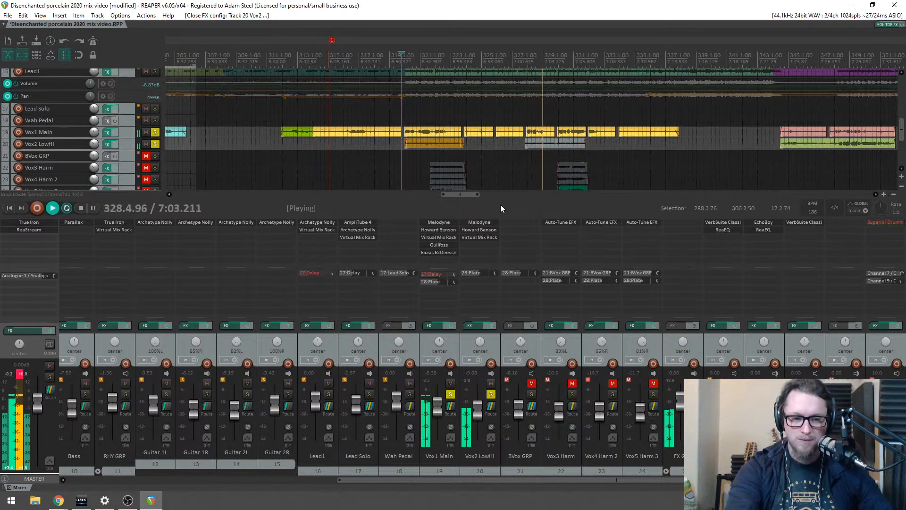
click(451, 393)
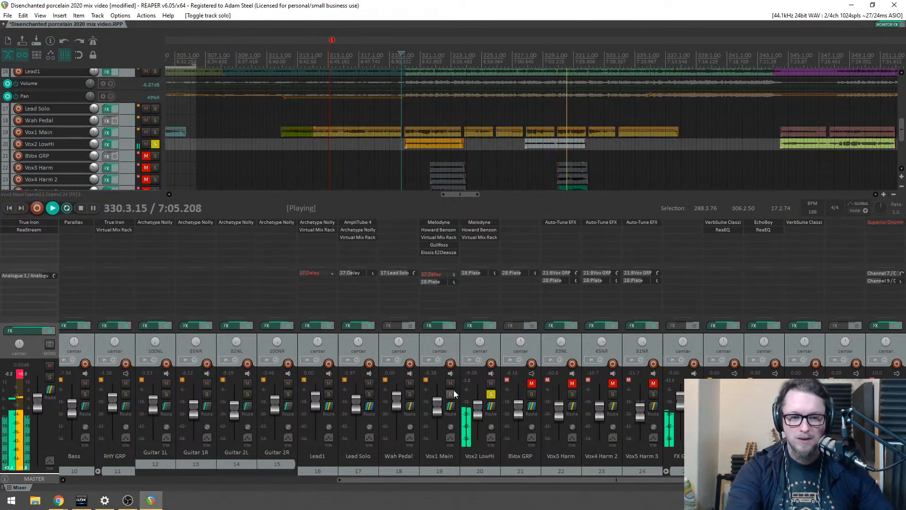
key(space)
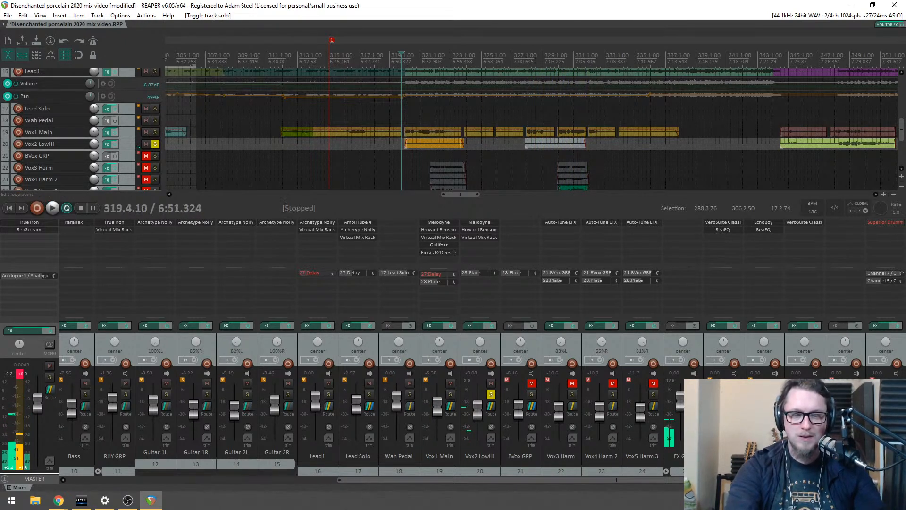
click(529, 54)
scroll(529, 53, up, 5)
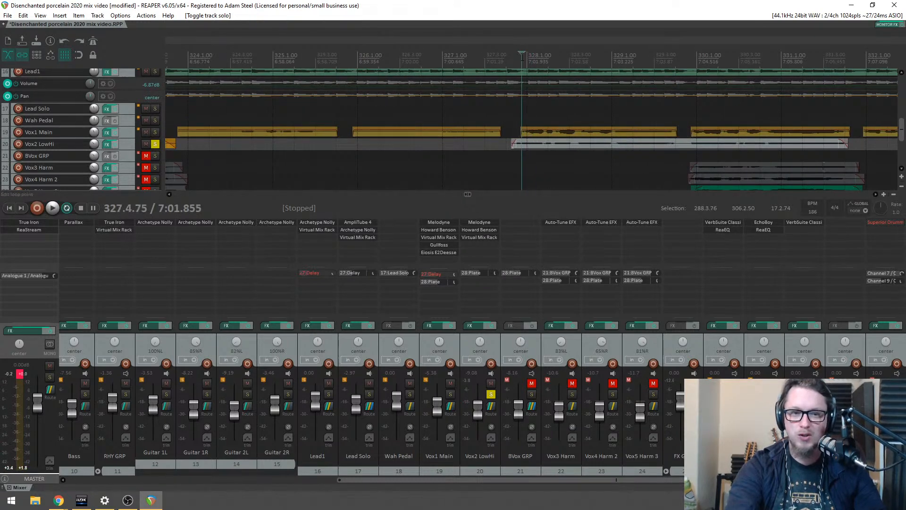
key(space)
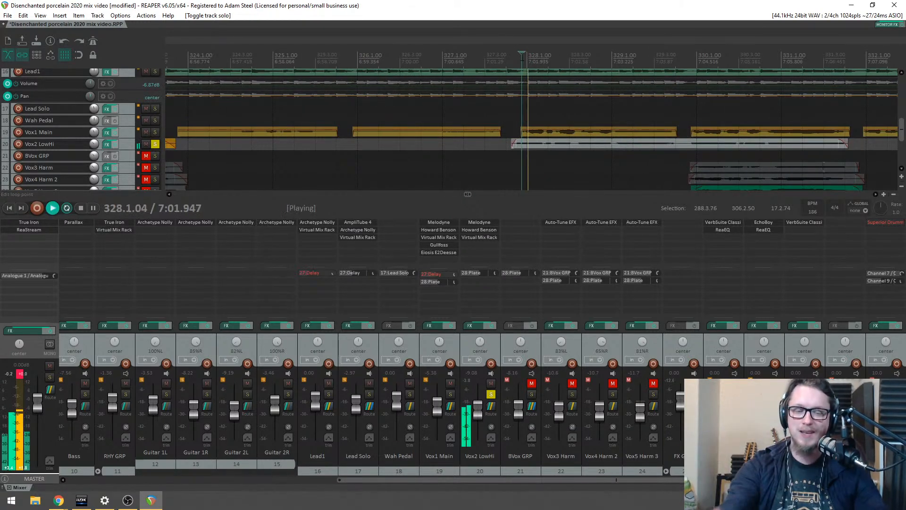
Step: Reopen Howard Benson Vocals on Vox2 LowHi, check its Width amount, and audition the vocal from about bar 344
click(474, 231)
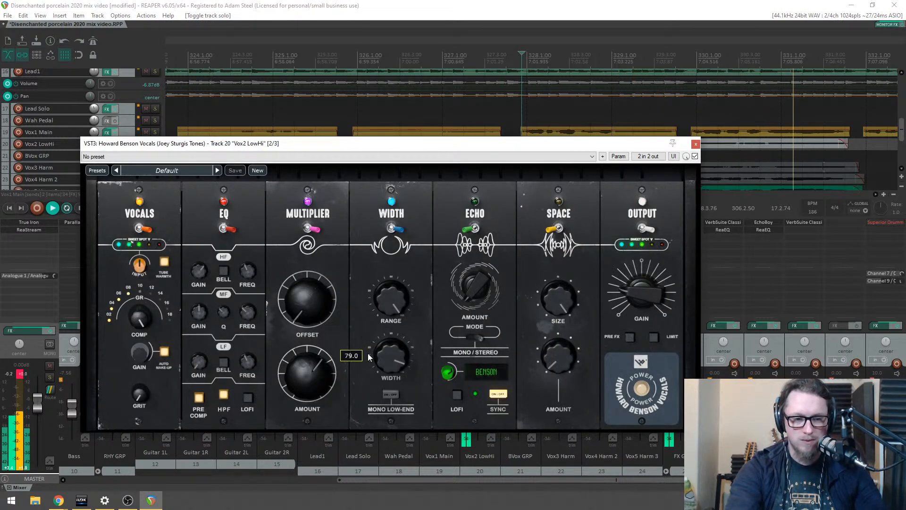
drag(392, 350, 393, 328)
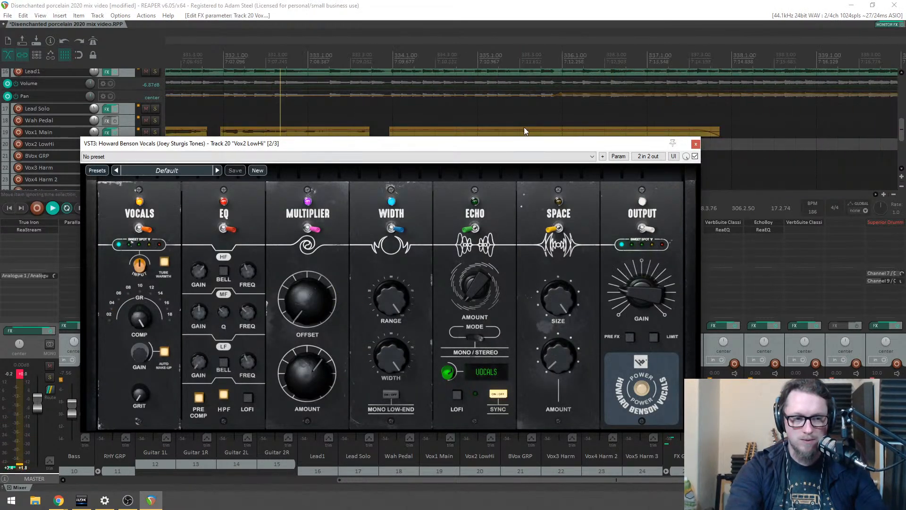
scroll(524, 128, down, 5)
drag(515, 145, 505, 218)
scroll(742, 77, down, 3)
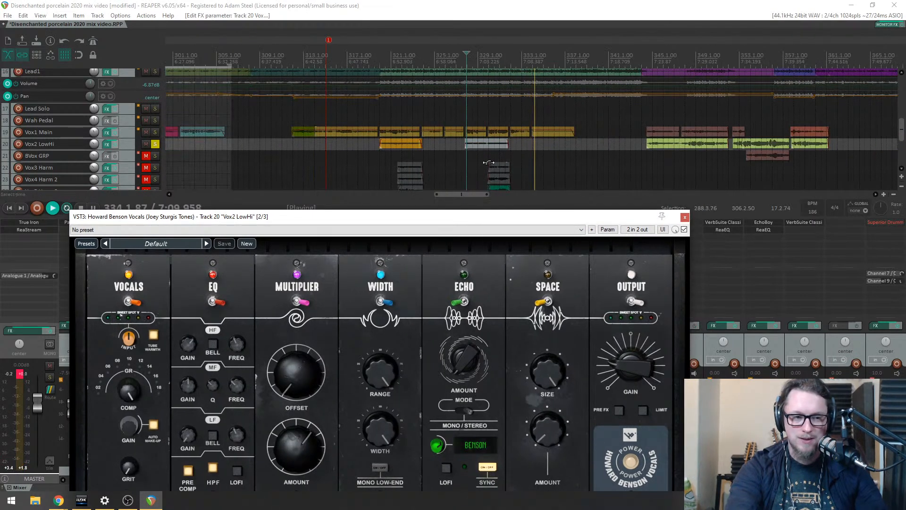
scroll(644, 59, up, 6)
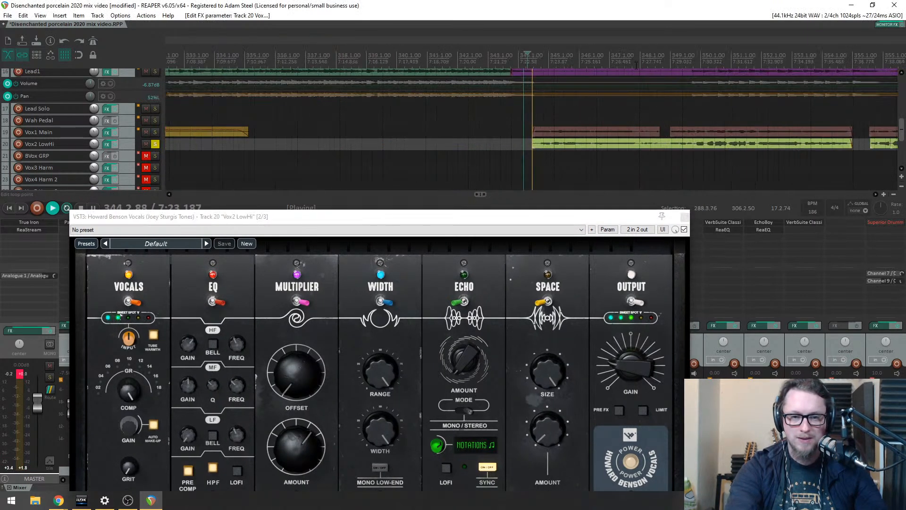
drag(503, 215, 506, 130)
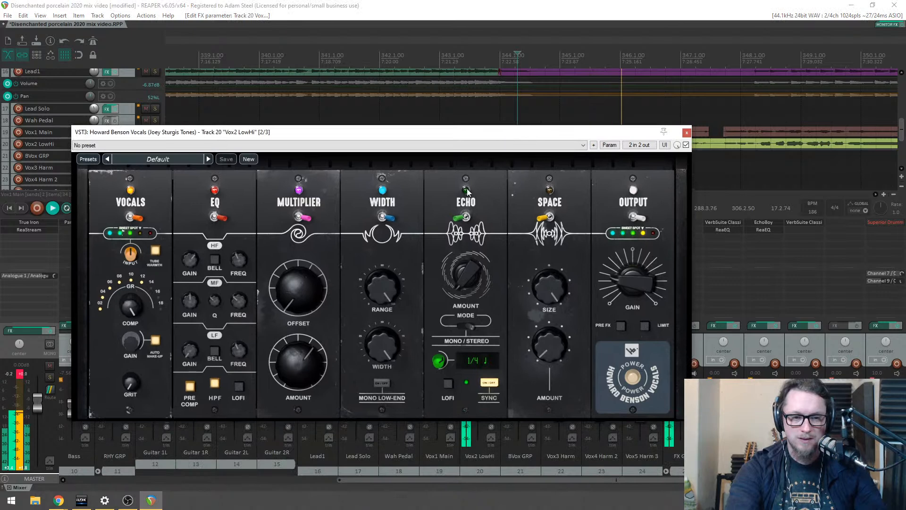
Step: Compare the vocal with the Width section switched off and on, check its Range, and close the plugin
click(383, 218)
mouse_move(390, 284)
drag(391, 281, 621, 177)
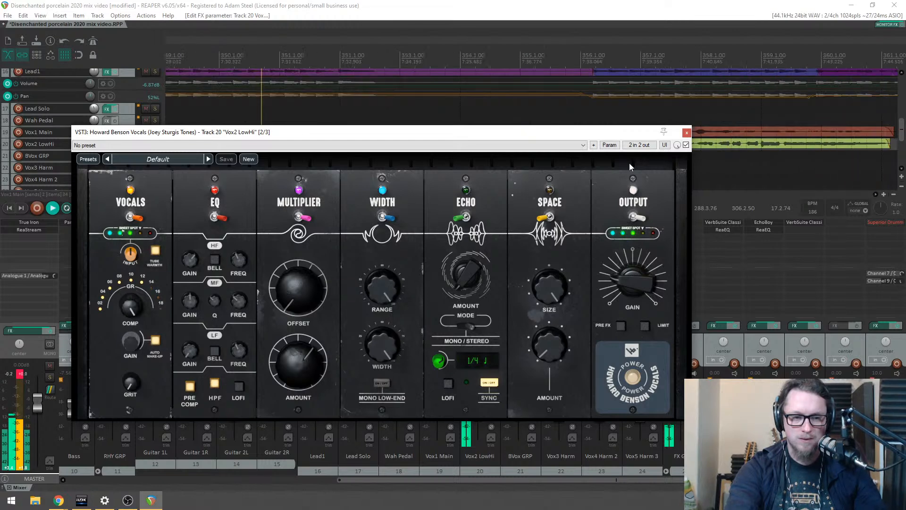
click(686, 134)
scroll(483, 133, down, 4)
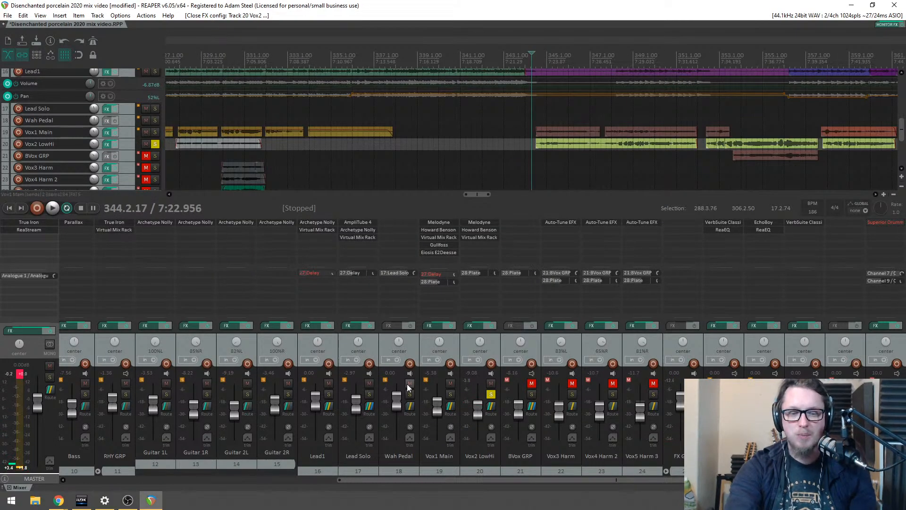
Step: Unsolo Vox2 LowHi to bring back the full mix
click(490, 394)
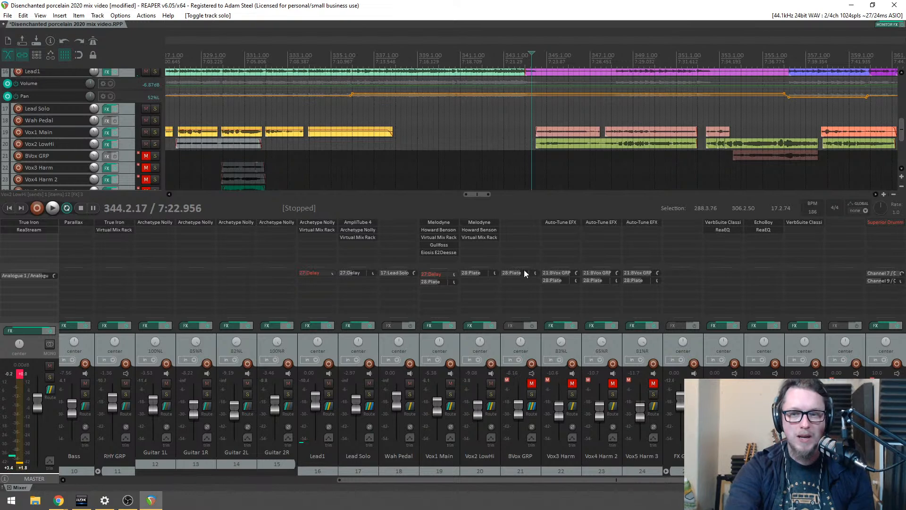
scroll(532, 124, up, 3)
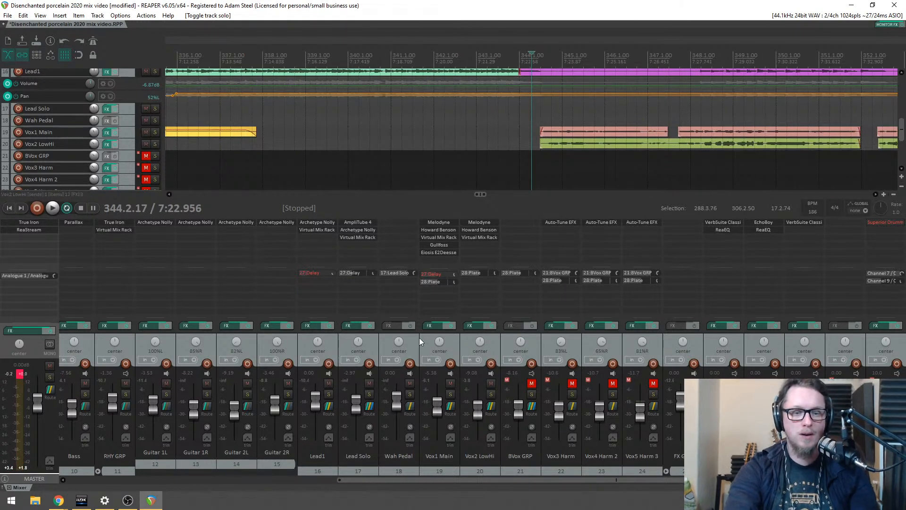
scroll(552, 141, down, 2)
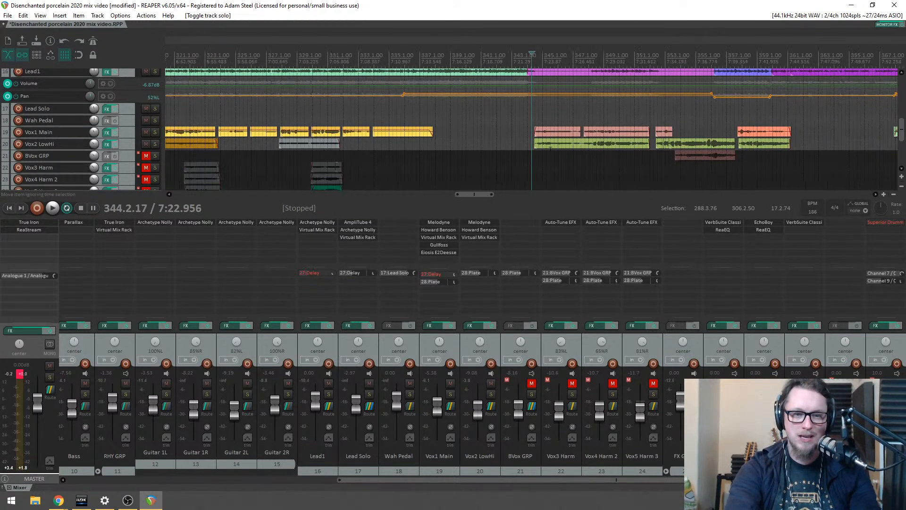
Step: Play the full mix from about bar 344 and follow the Vox1 Main and Vox2 LowHi clips
scroll(555, 149, up, 4)
key(space)
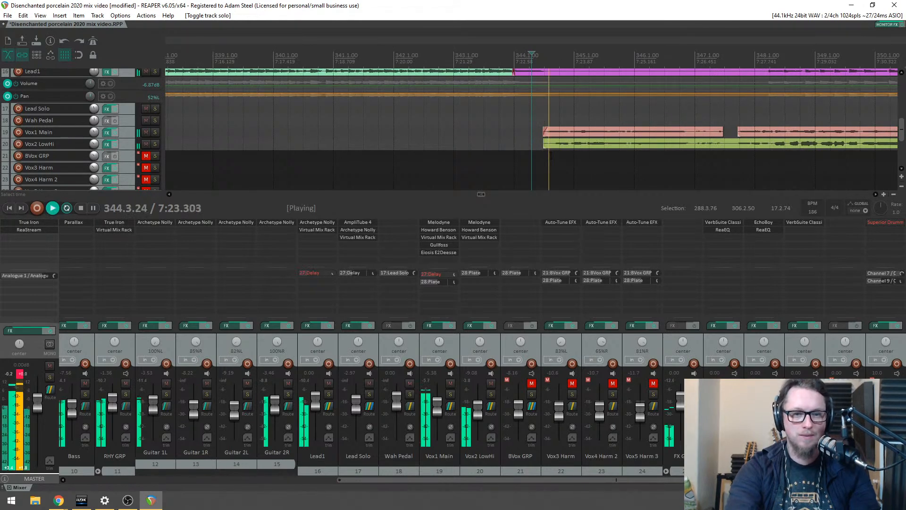
scroll(540, 152, down, 2)
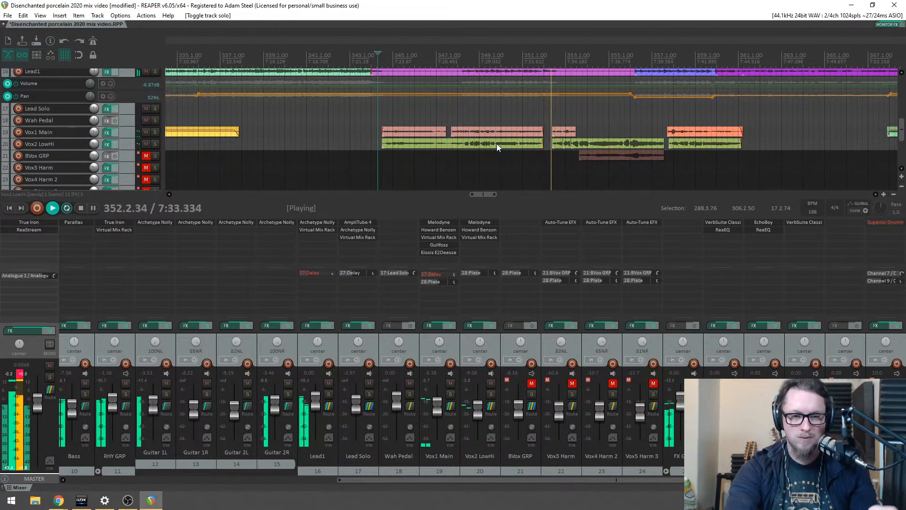
scroll(496, 143, up, 2)
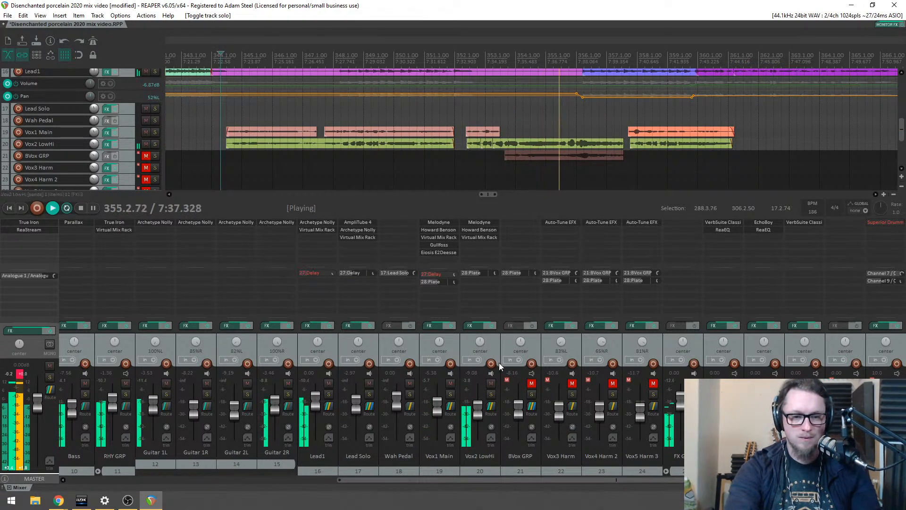
Step: Unmute and solo BVox GRP, and move its clip near bar 354 up onto the Vox1 Main track
click(530, 383)
click(531, 396)
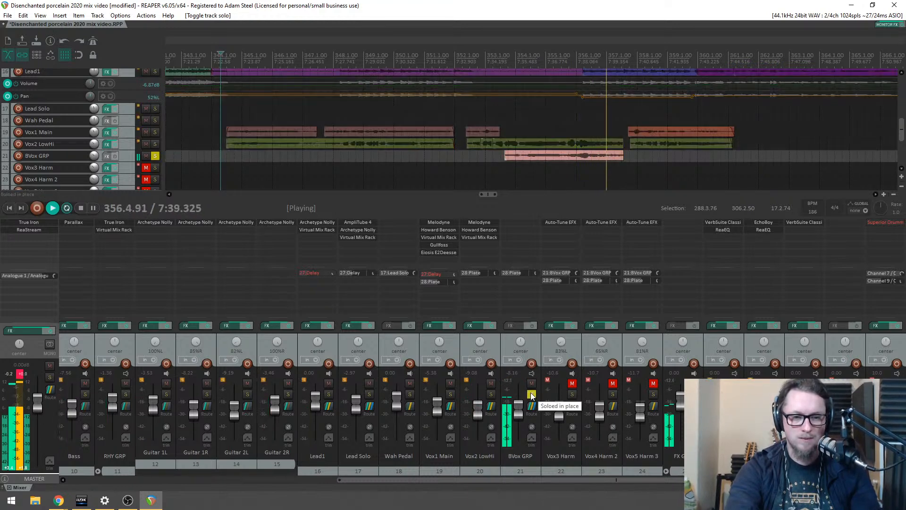
scroll(553, 162, up, 3)
key(space)
drag(556, 153, 554, 133)
Step: Audition the moved clip with Vox1 Main soloed, and clear the solos on BVox GRP and Vox1 Main
key(space)
click(450, 394)
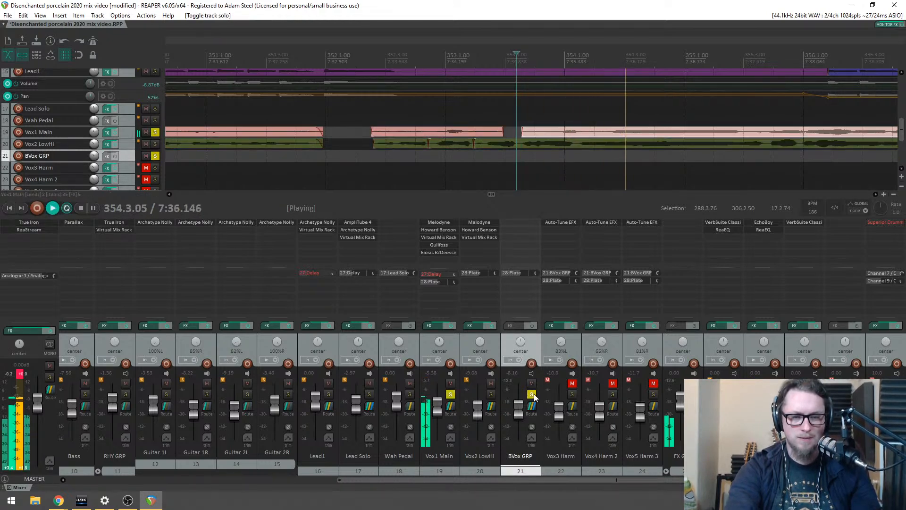
click(531, 394)
click(450, 394)
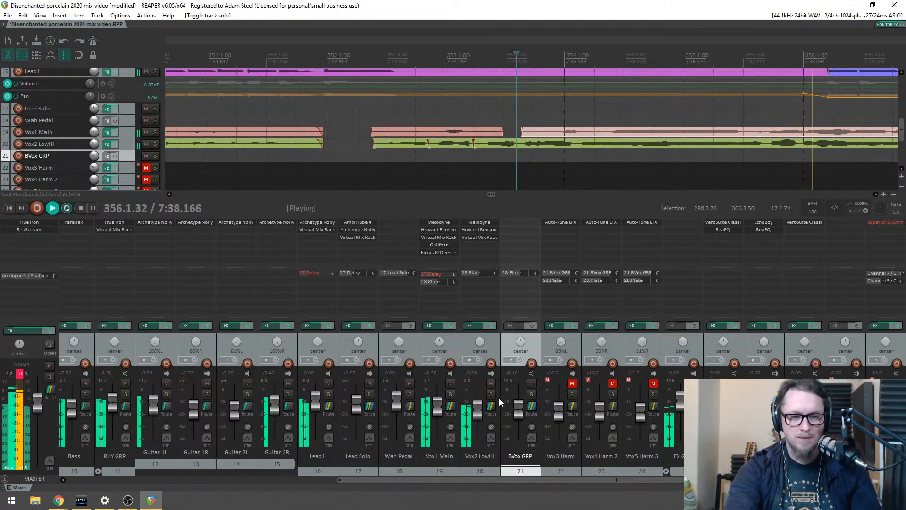
Step: Listen on through the full mix from about bar 357 and reset the master peak indicator
scroll(551, 131, down, 6)
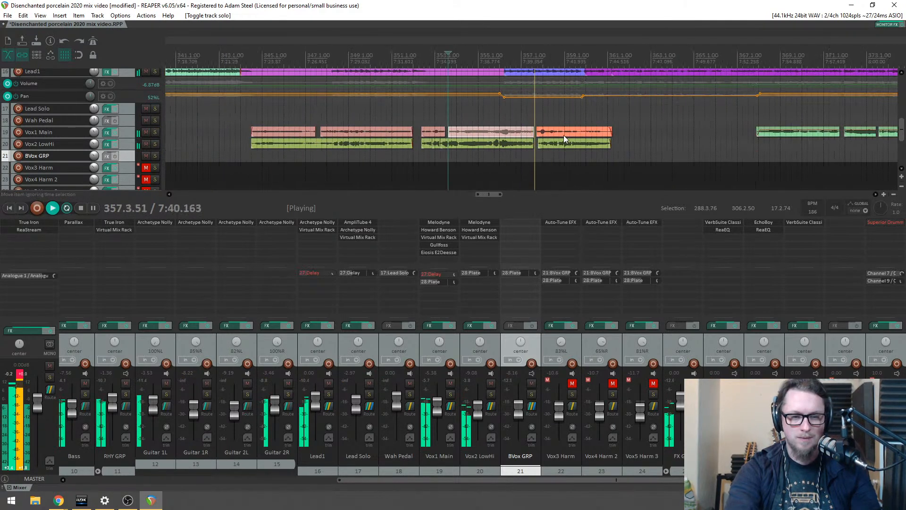
scroll(588, 131, up, 6)
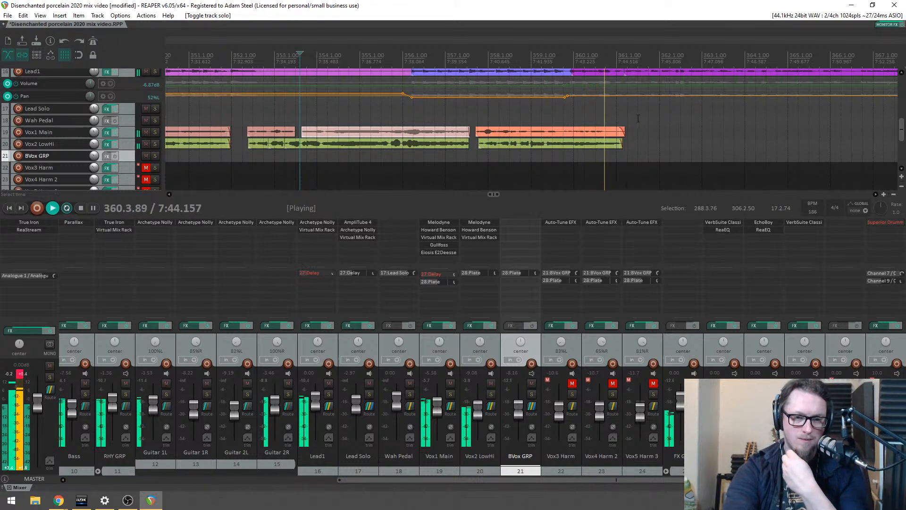
scroll(641, 128, down, 2)
scroll(642, 128, down, 3)
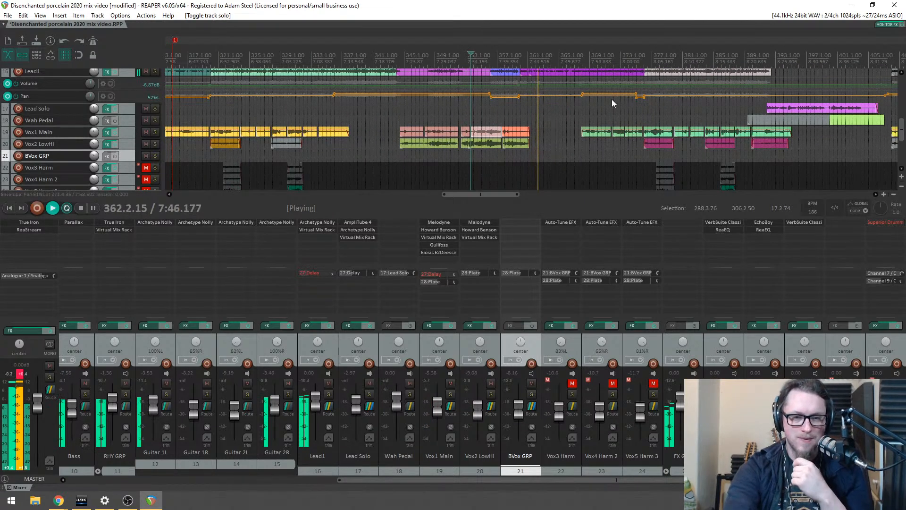
scroll(902, 136, down, 2)
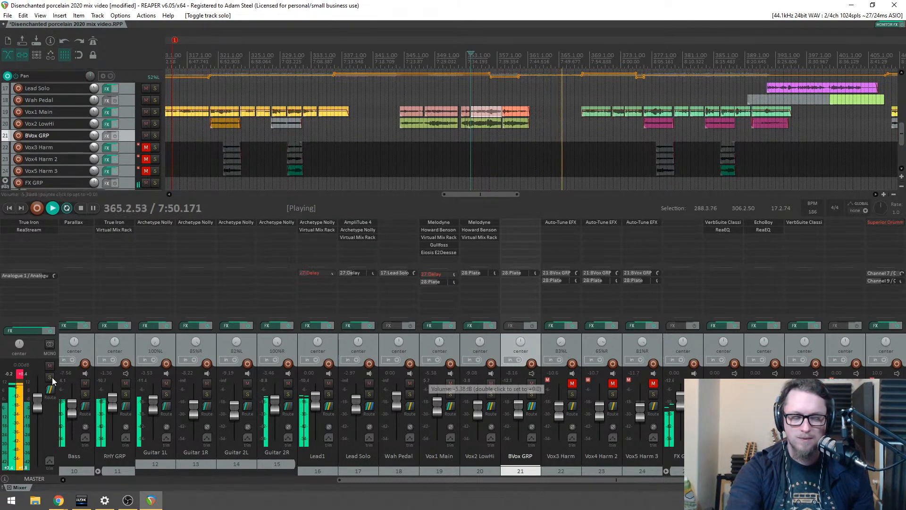
click(21, 373)
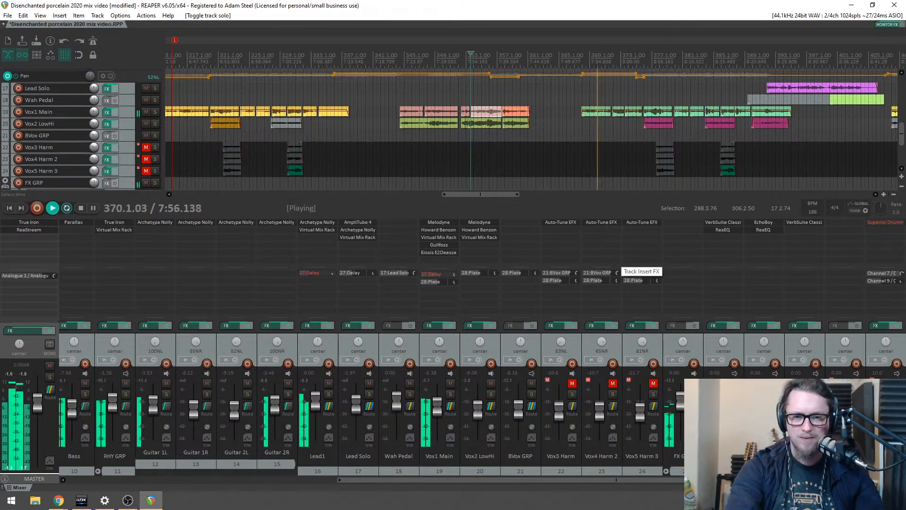
Step: Follow playback into the next section and locate the harmony vocal clips around bars 377 to 380
scroll(580, 146, down, 3)
scroll(597, 136, up, 2)
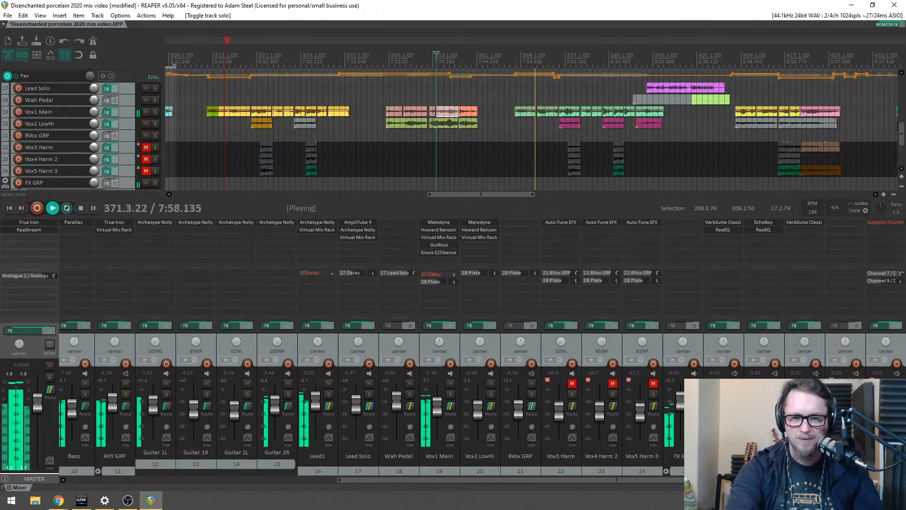
scroll(610, 113, up, 4)
scroll(609, 110, down, 1)
scroll(615, 111, up, 2)
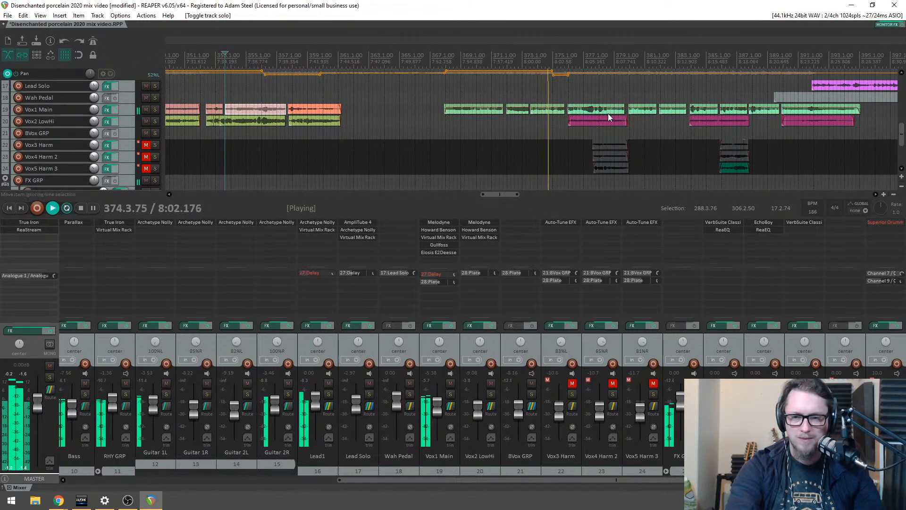
scroll(601, 112, up, 3)
scroll(601, 112, up, 1)
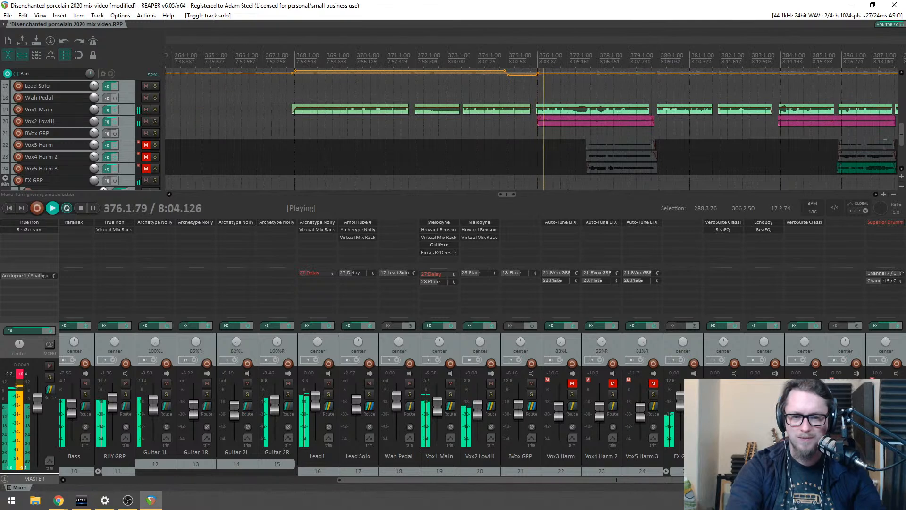
scroll(576, 141, up, 3)
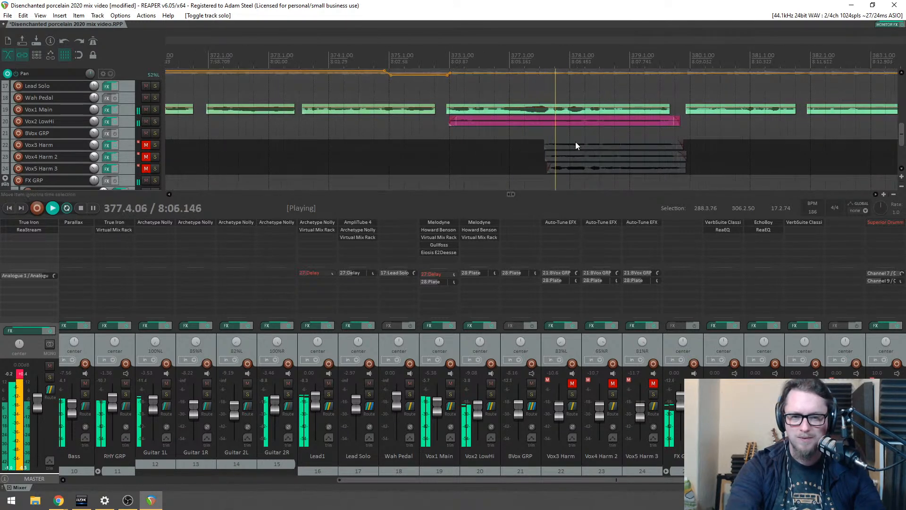
scroll(558, 142, down, 4)
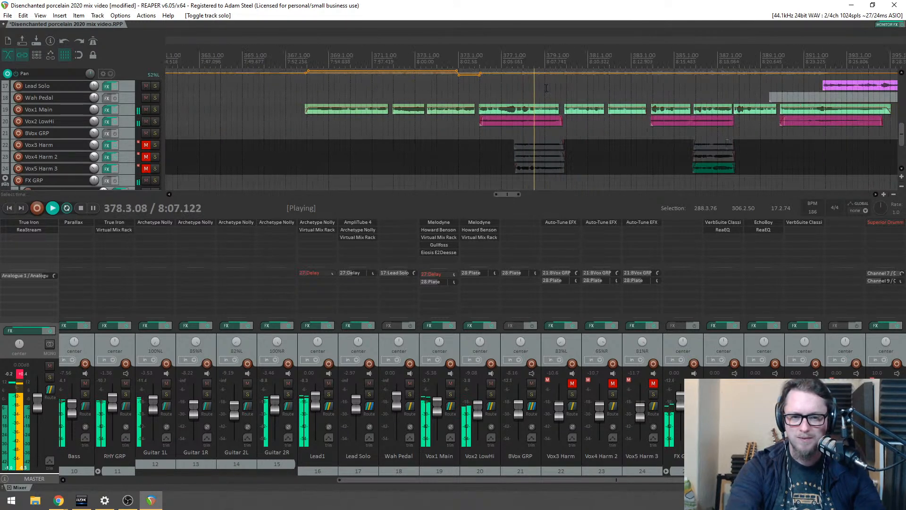
Step: Unmute Vox3 Harm, Vox4 Harm 2 and Vox5 Harm 3, briefly solo BVox GRP, and play the full mix from about bar 375
click(516, 65)
key(space)
click(477, 62)
key(space)
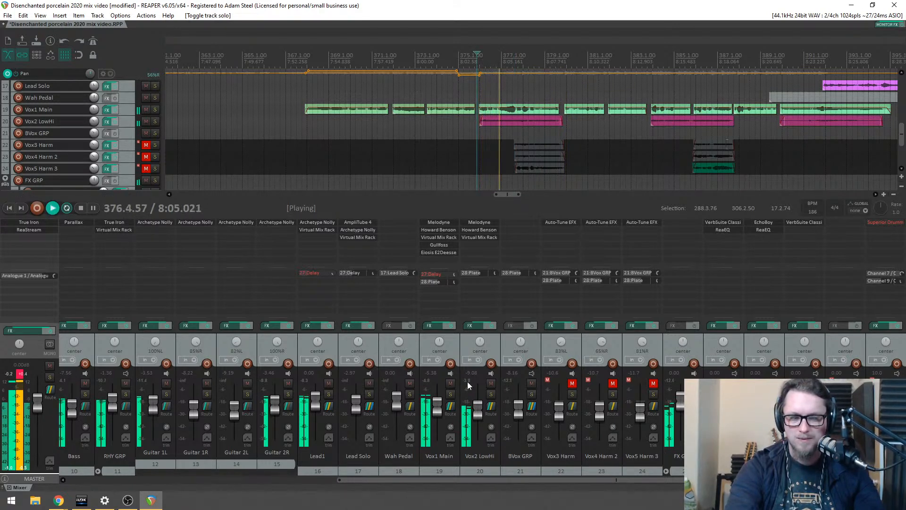
click(532, 394)
click(532, 394)
key(space)
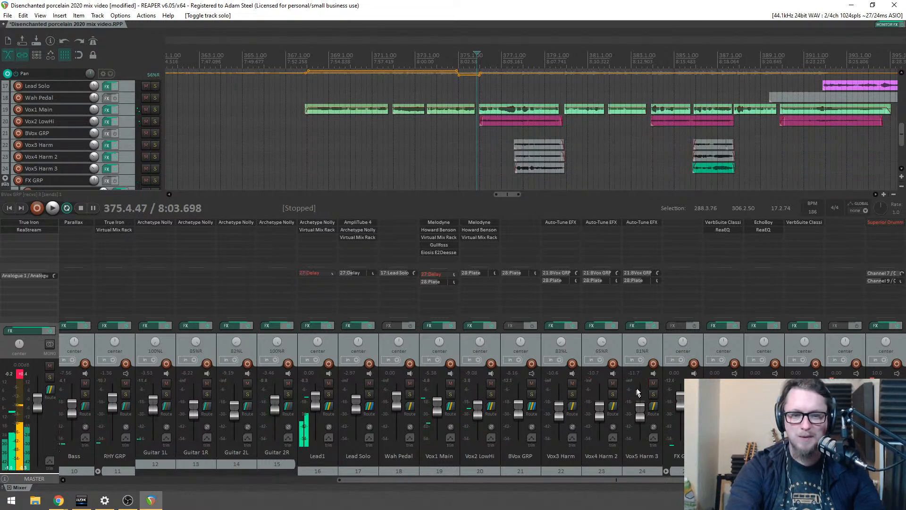
click(531, 394)
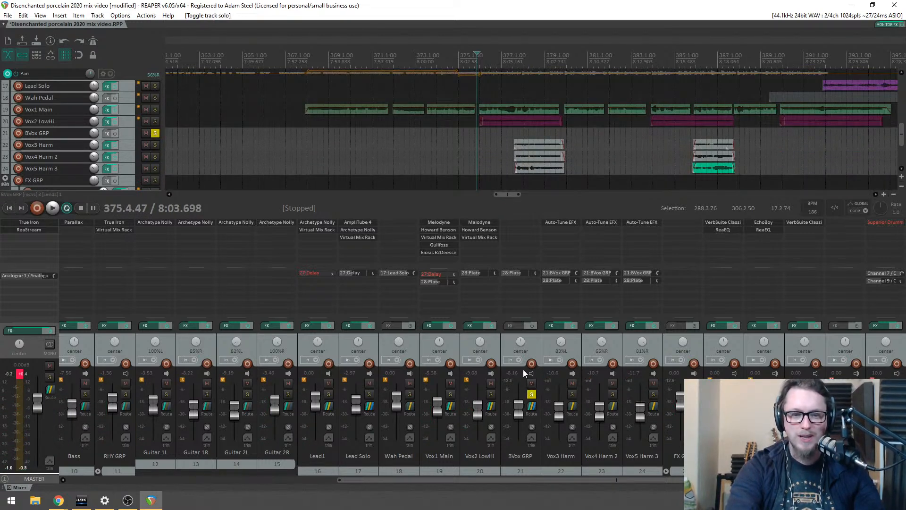
click(531, 394)
key(space)
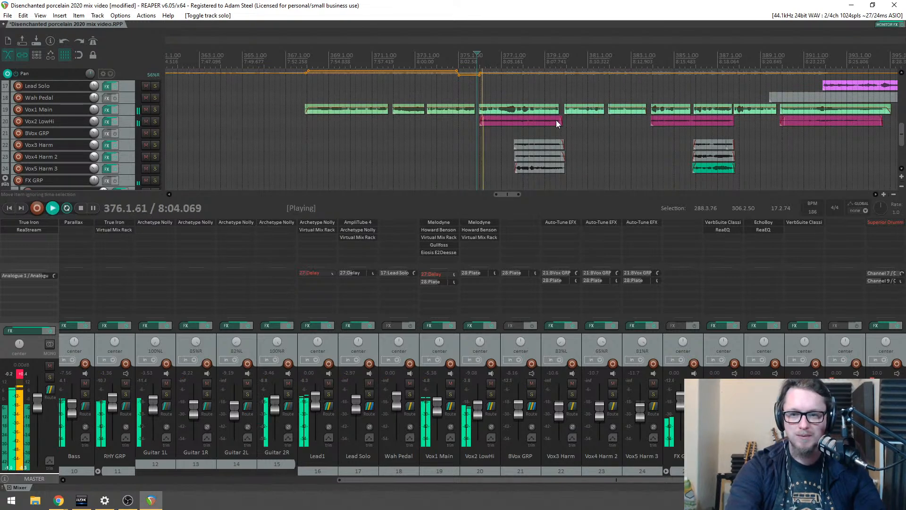
Step: Reset the BVox GRP volume to 0.00 dB and raise the three harmony tracks together, with Vox3 Harm at -6.12 dB
drag(517, 415, 565, 399)
key(space)
double_click(521, 401)
click(573, 341)
shift+click(652, 341)
key(space)
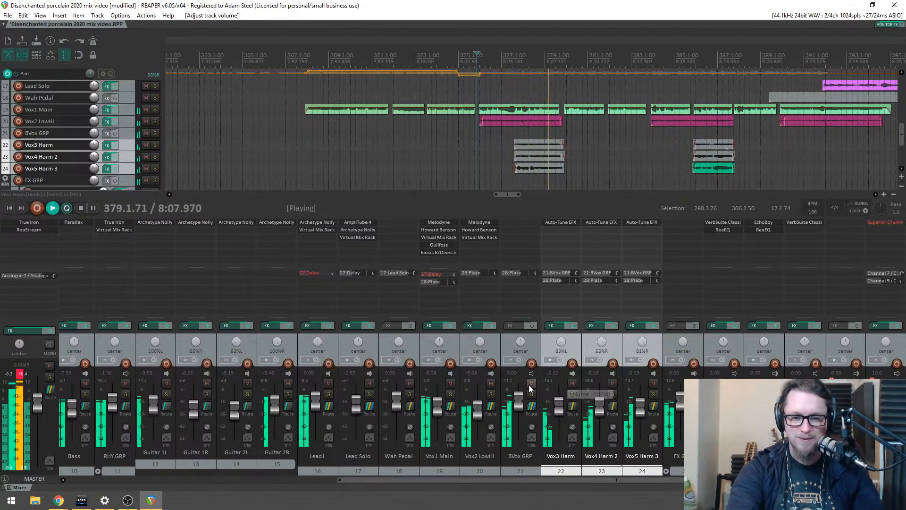
Step: Solo only Vox3 Harm and audition it from about bar 377
key(space)
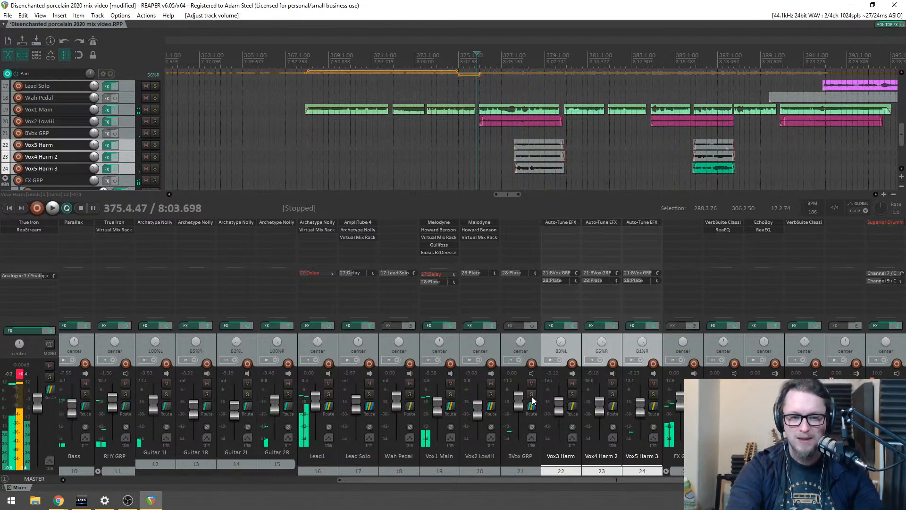
click(531, 394)
double_click(571, 254)
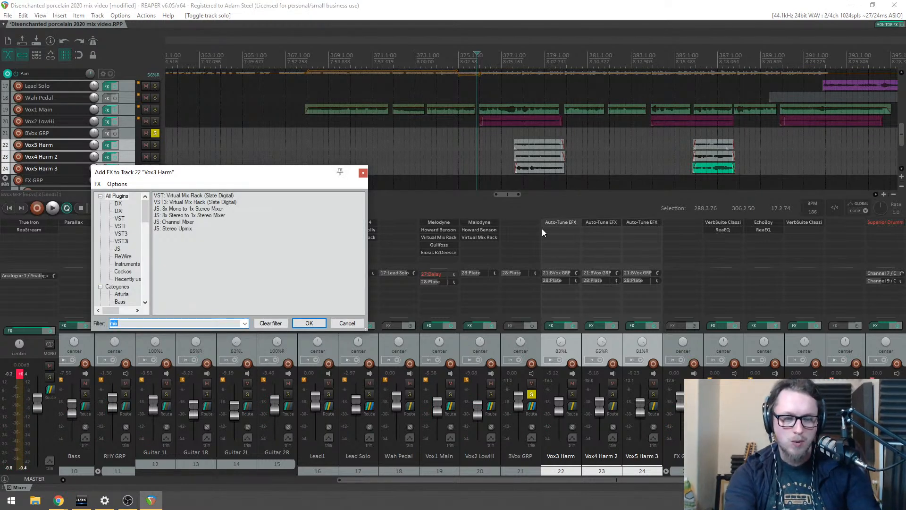
click(572, 394)
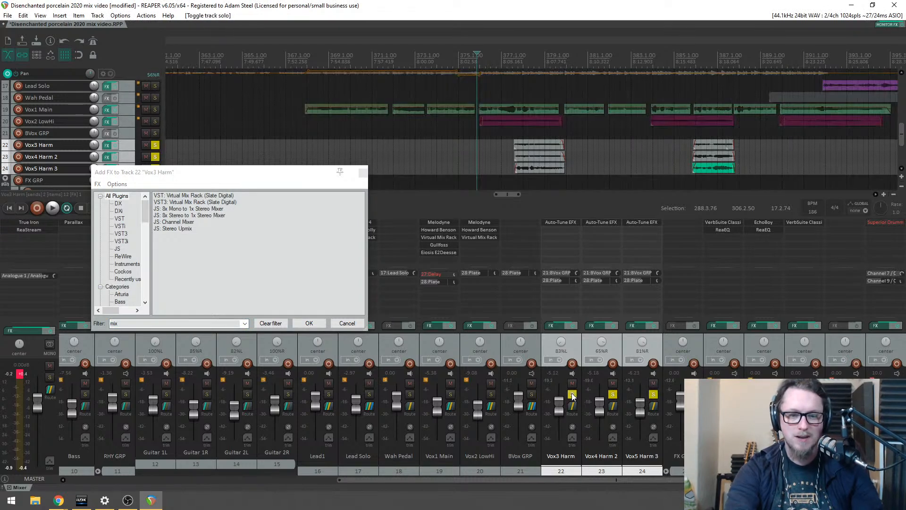
click(573, 395)
click(571, 394)
key(space)
click(515, 183)
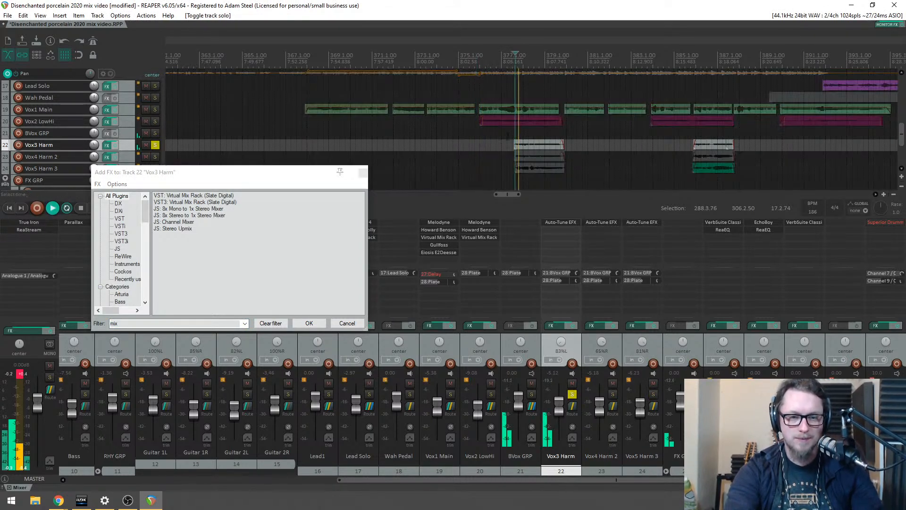
Step: Add the VST3 Howard Benson Vocals plugin to Vox3 Harm, filtering the plugin list by "ben"
double_click(571, 238)
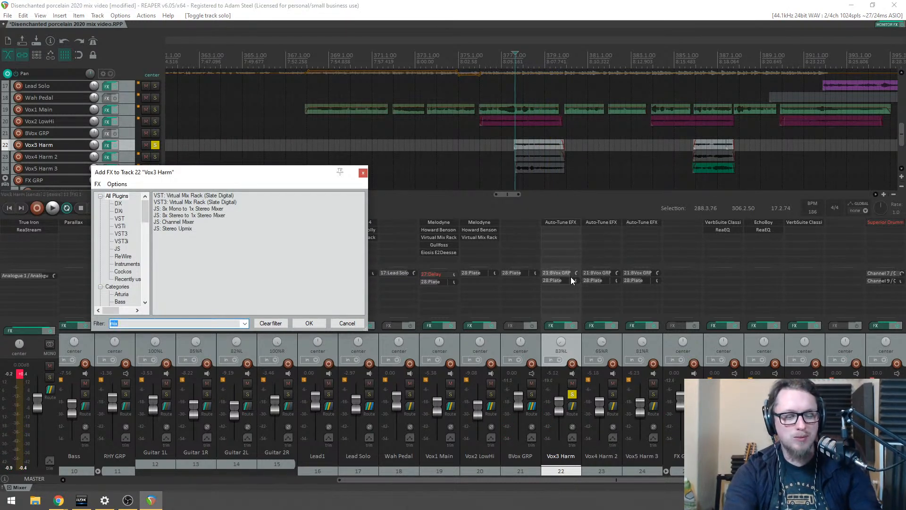
text(ben)
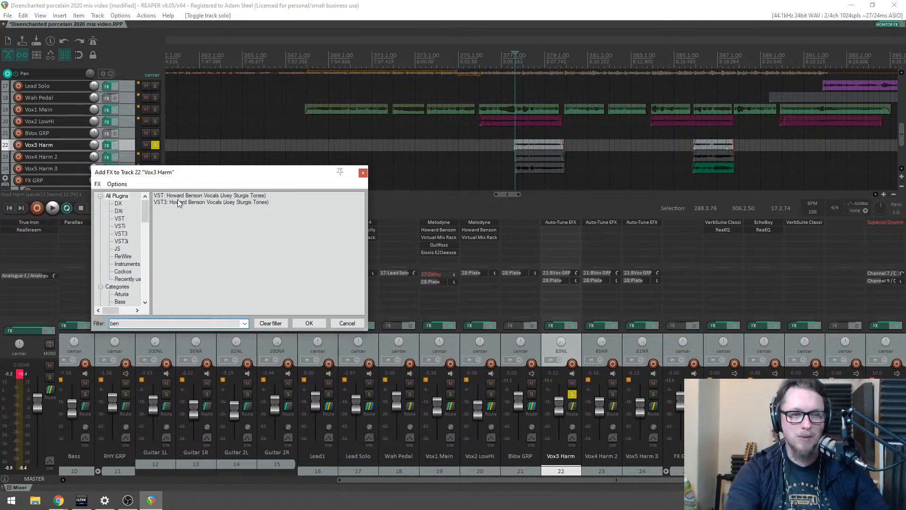
click(179, 202)
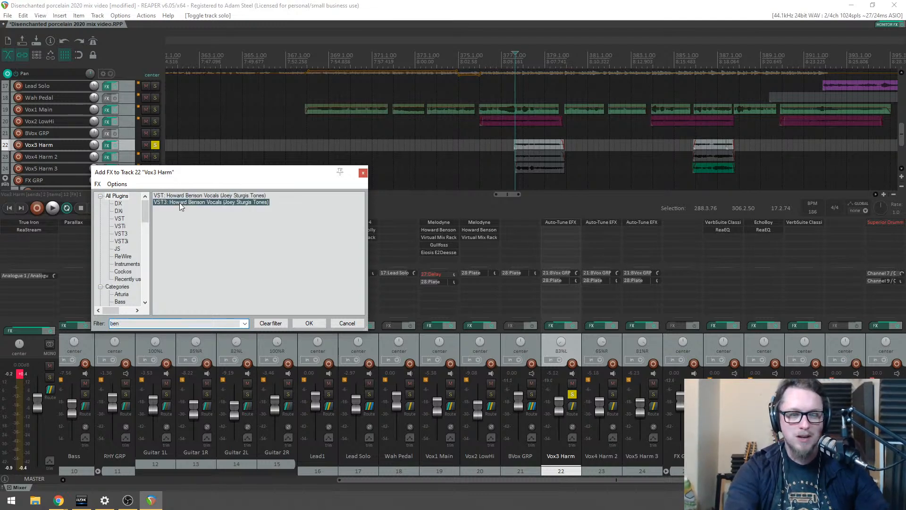
key(Return)
Step: Play the soloed Vox3 Harm and raise the Comp amount in Howard Benson Vocals
drag(387, 37, 486, 185)
key(space)
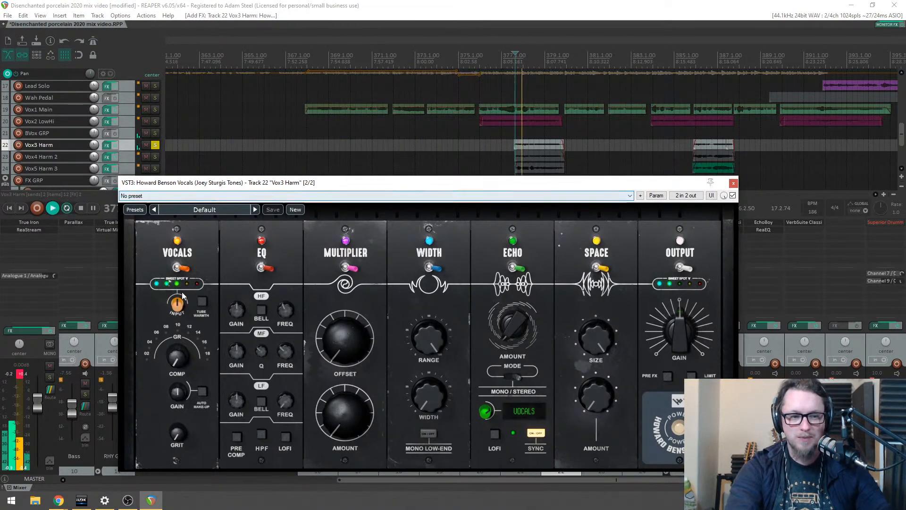
drag(175, 360, 175, 316)
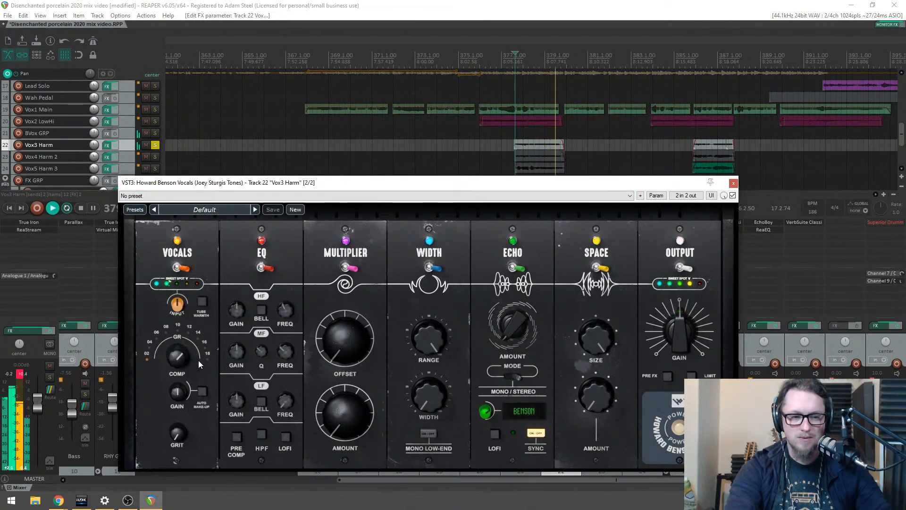
Step: Enable Pre Comp and HPF in the EQ section of the Vox3 Harm track's Howard Benson Vocals plugin and audition the part
click(236, 436)
click(261, 433)
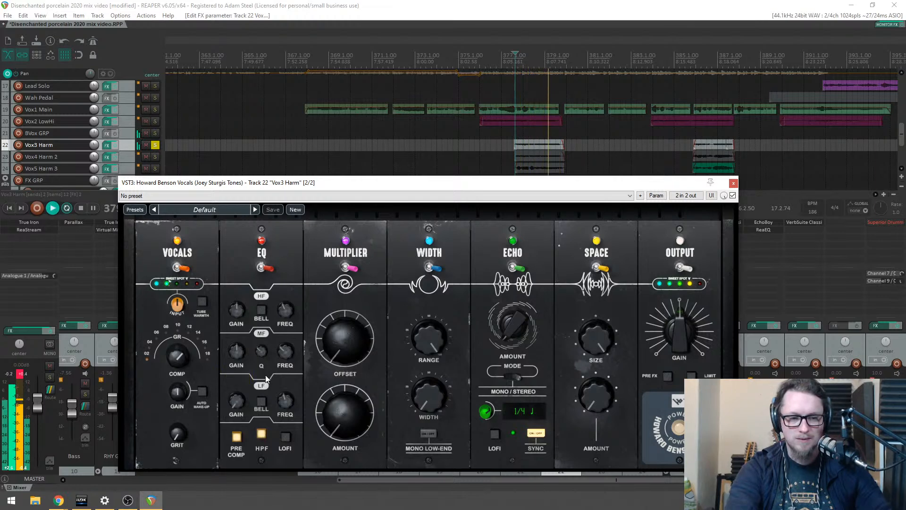
key(space)
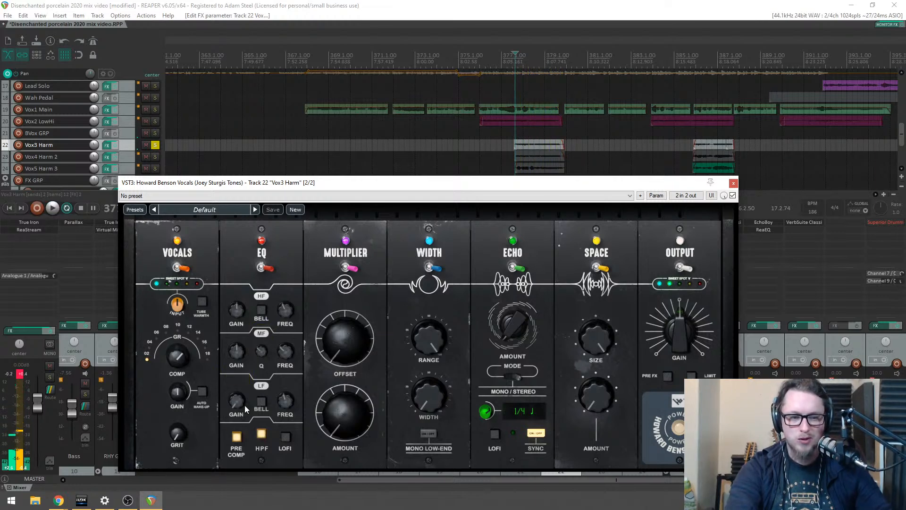
key(space)
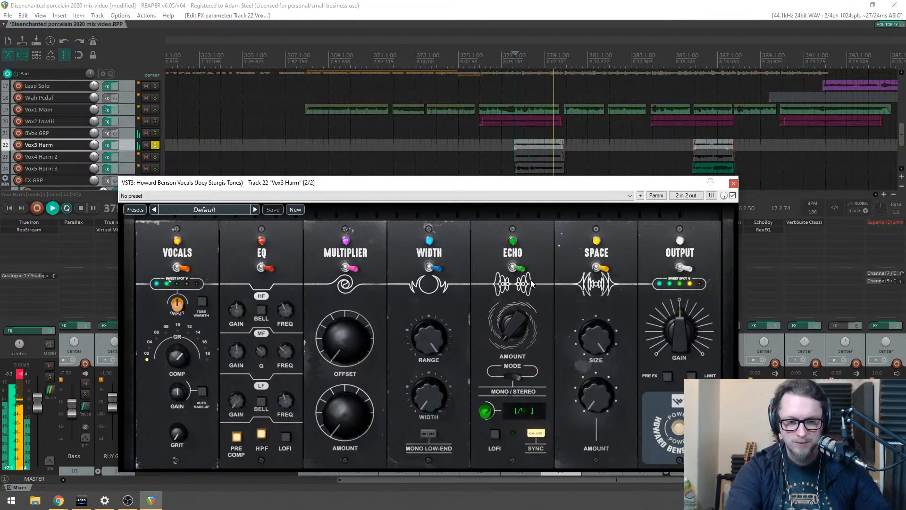
Step: Switch off the Multiplier, Width and Echo sections of Howard Benson Vocals and close the plugin window
key(space)
click(348, 268)
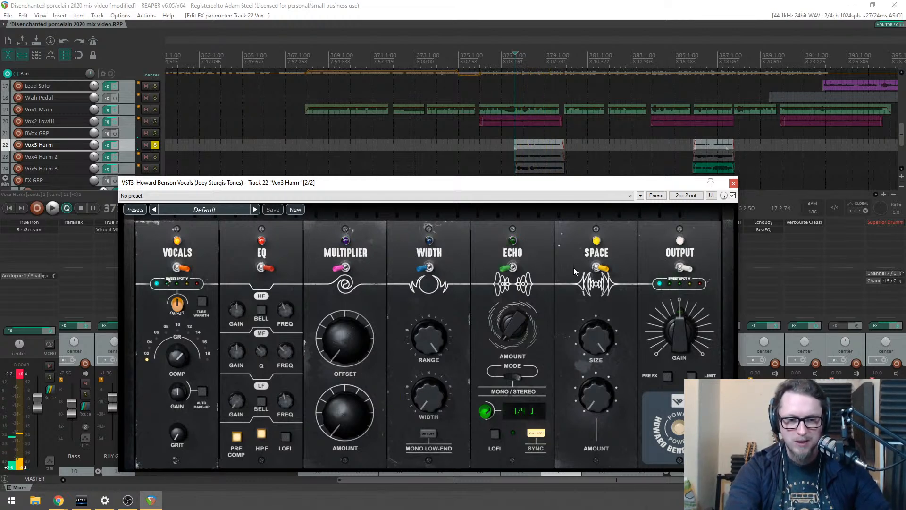
click(732, 183)
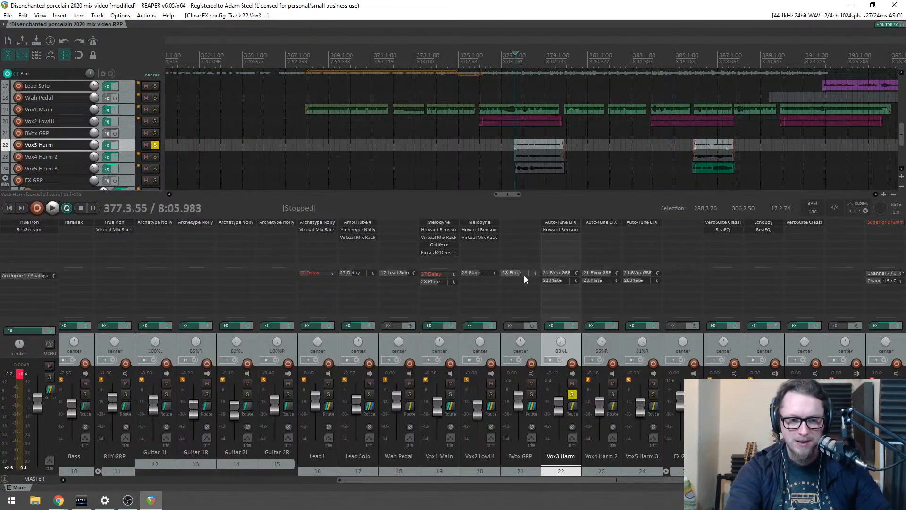
Step: Remove the Plate sends from Vox3 Harm, Vox4 Harm 2 and Vox5 Harm 3 and audition the soloed harmony
alt+click(556, 280)
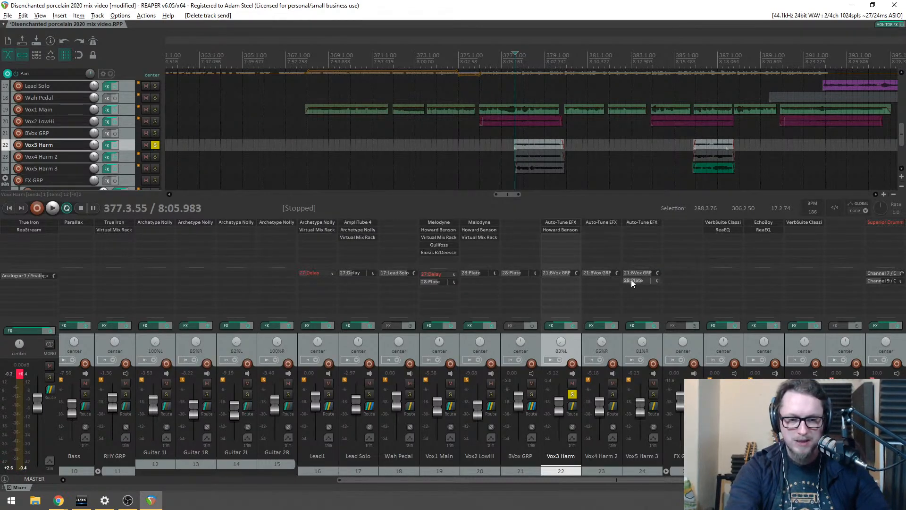
key(space)
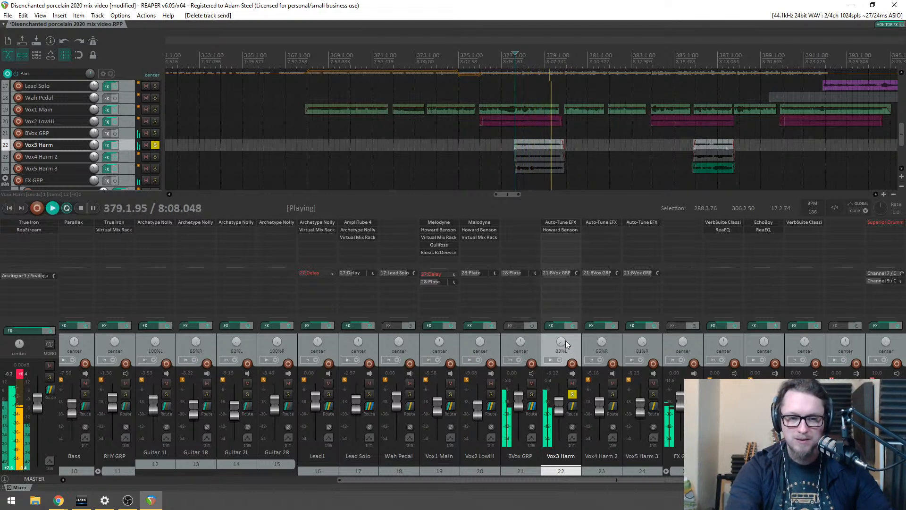
key(space)
Step: Copy the Howard Benson plugin from Vox3 Harm to Vox4 Harm 2 and audition Vox4 Harm 2 soloed on its own
drag(571, 232, 608, 234)
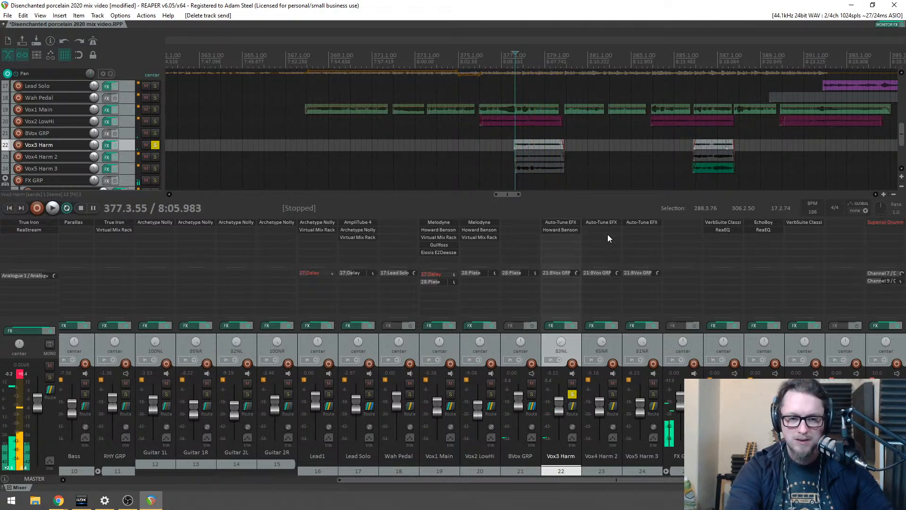
click(612, 394)
click(572, 394)
key(space)
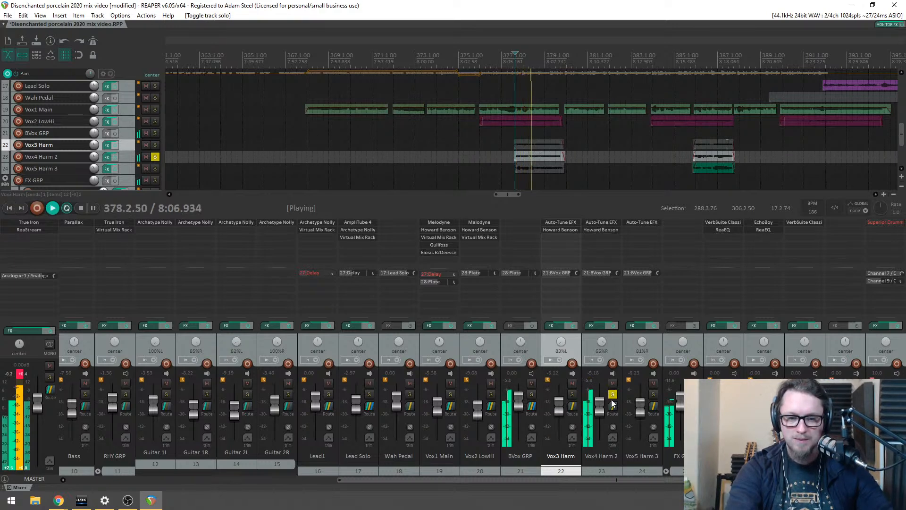
key(space)
Step: Solo only Vox5 Harm 3 and copy the Howard Benson plugin from Vox4 Harm 2 onto it during playback
click(653, 394)
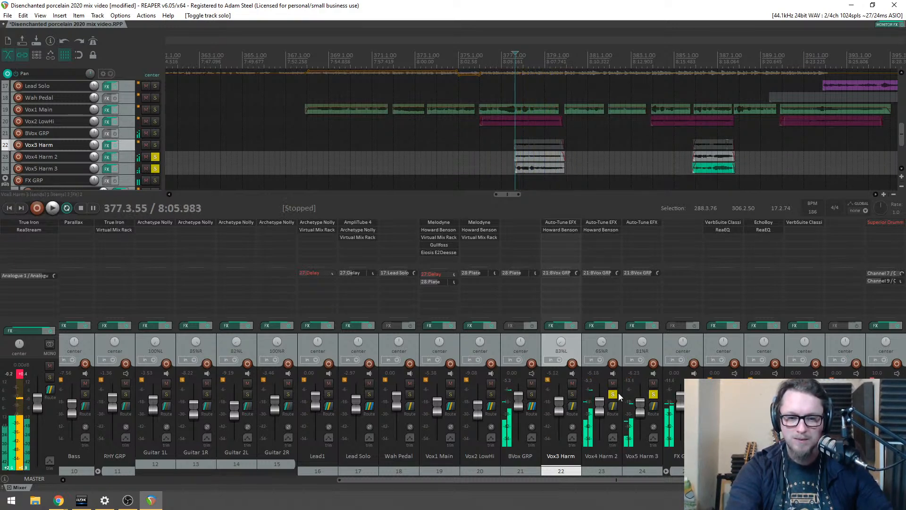
click(612, 394)
key(space)
drag(609, 228, 649, 230)
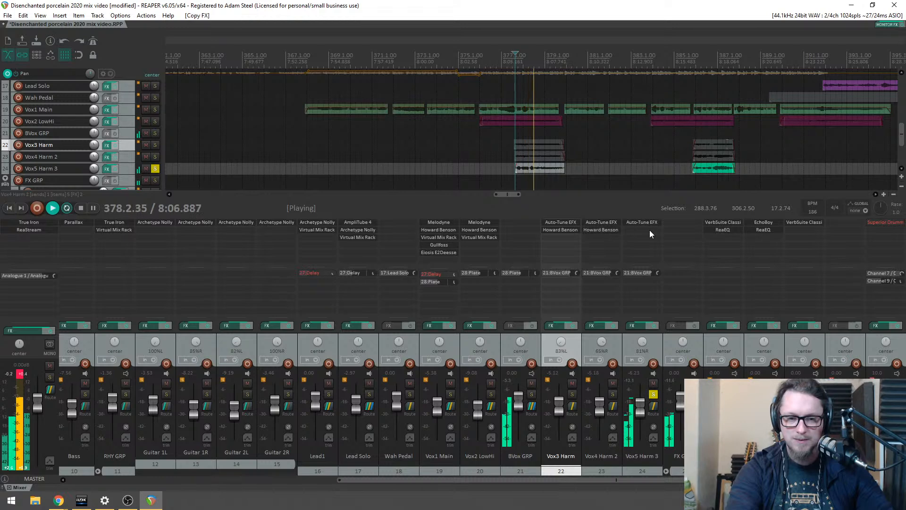
key(space)
Step: Solo all three harmony tracks together and play them back
drag(612, 394, 571, 394)
key(space)
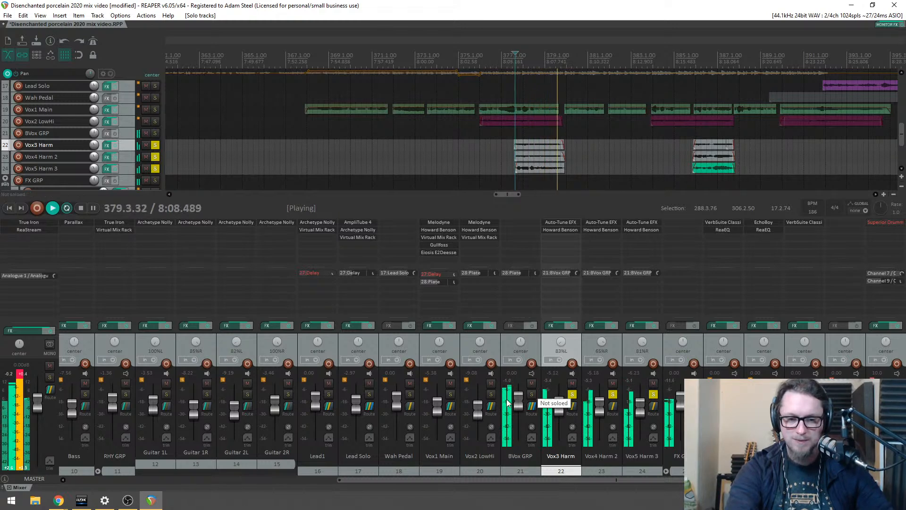
key(space)
Step: Add Vox1 Main and Vox2 LowHi to the solo, lower the BVox GRP fader to about -6 dB and audition the blend
drag(450, 394, 519, 409)
key(space)
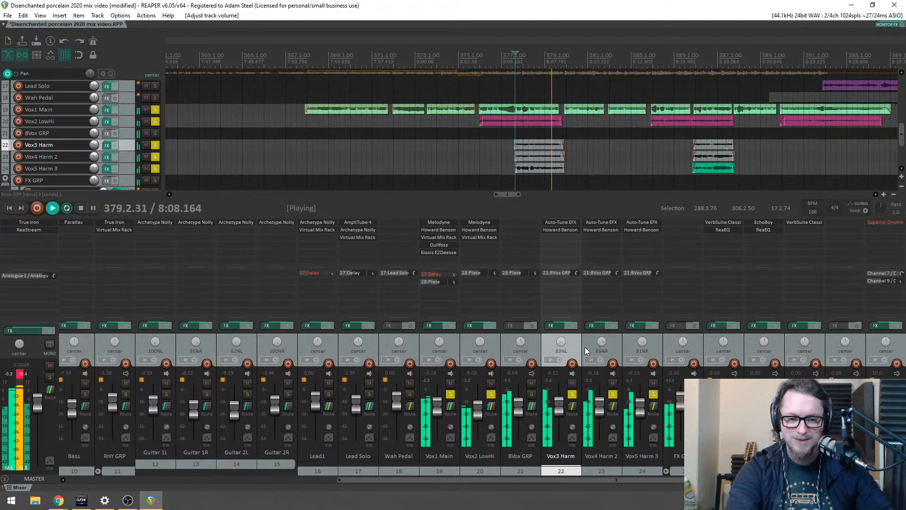
key(space)
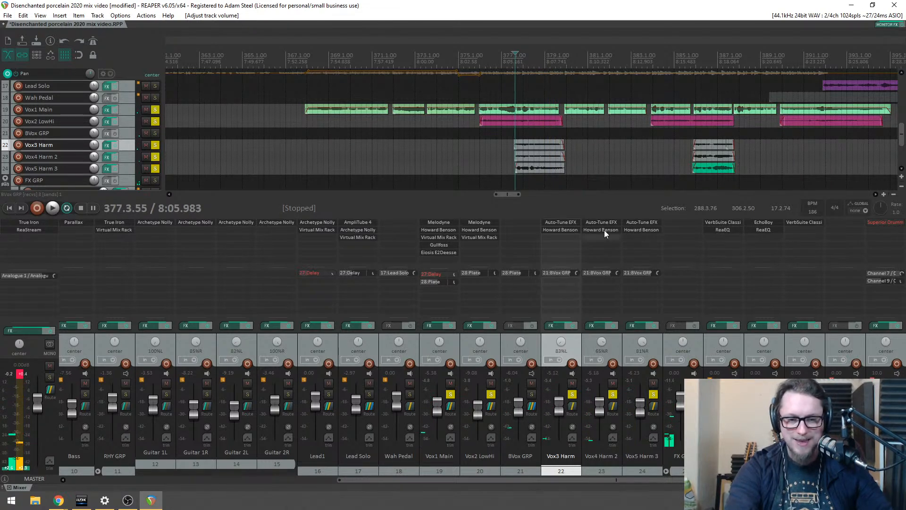
Step: Trim the ends of the harmony clips after bar 379 so they finish close to the end of the Vox1 Main phrase
scroll(513, 159, up, 4)
key(space)
scroll(728, 167, up, 3)
drag(742, 138, 644, 178)
key(space)
drag(708, 156, 659, 158)
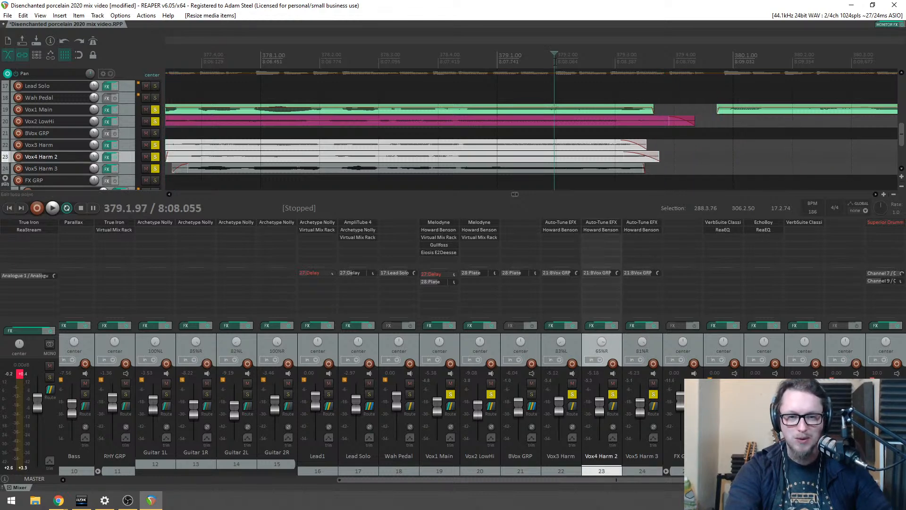
Step: Play back the phrase from bar 377 and trim the starts of the Vox3 Harm and Vox4 Harm 2 clips there
key(space)
scroll(500, 118, down, 5)
click(437, 67)
click(427, 65)
scroll(556, 108, up, 3)
scroll(568, 140, up, 3)
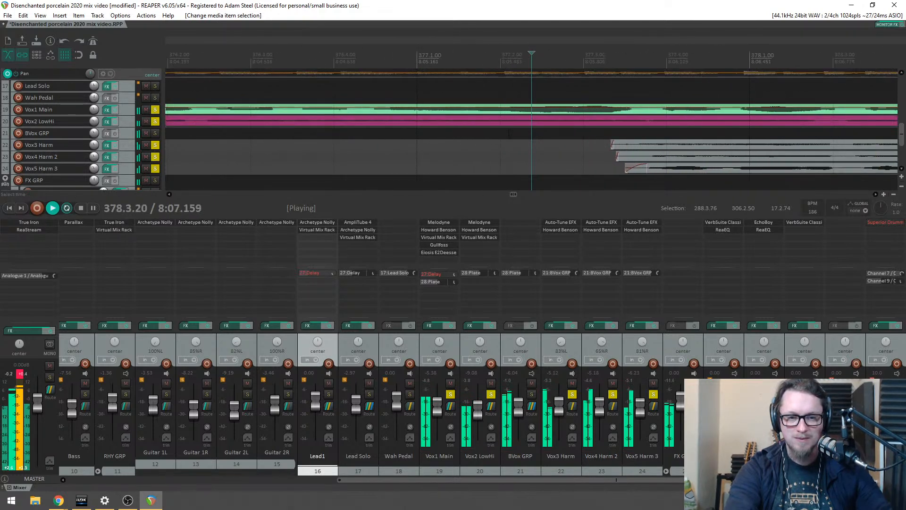
scroll(562, 142, down, 5)
key(space)
key(space)
scroll(556, 153, up, 5)
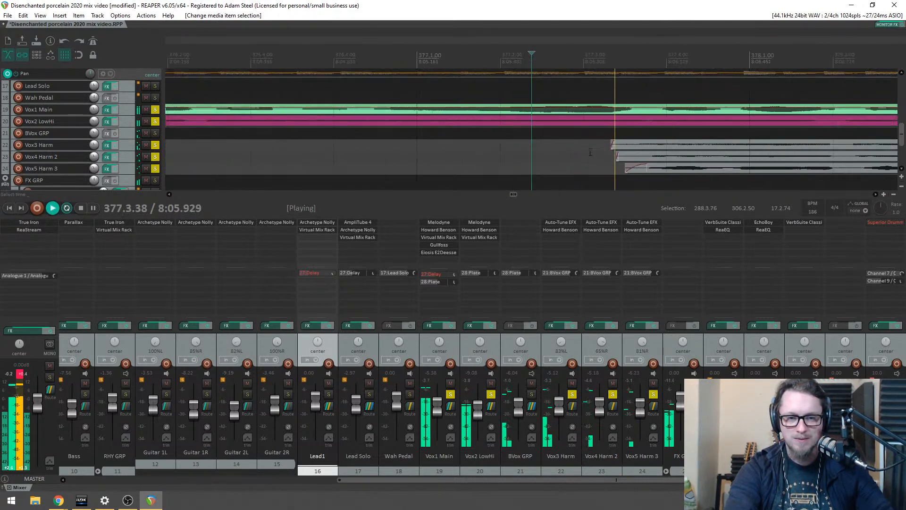
drag(613, 144, 634, 156)
key(space)
Step: Trim the starts of the Vox3 Harm and Vox4 Harm 2 clips in the earlier phrase near bar 321
scroll(683, 144, down, 3)
scroll(566, 118, up, 3)
scroll(424, 94, down, 6)
key(space)
click(382, 62)
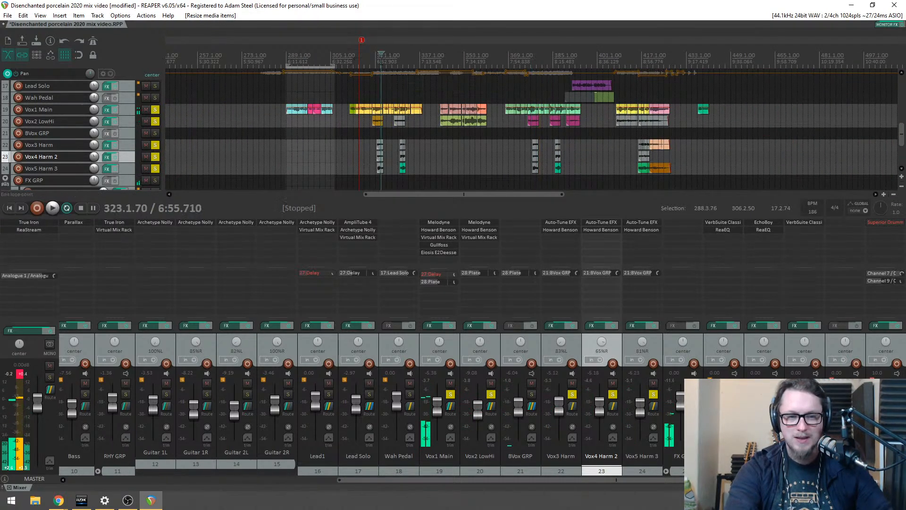
scroll(383, 66, up, 6)
click(434, 159)
scroll(439, 161, up, 4)
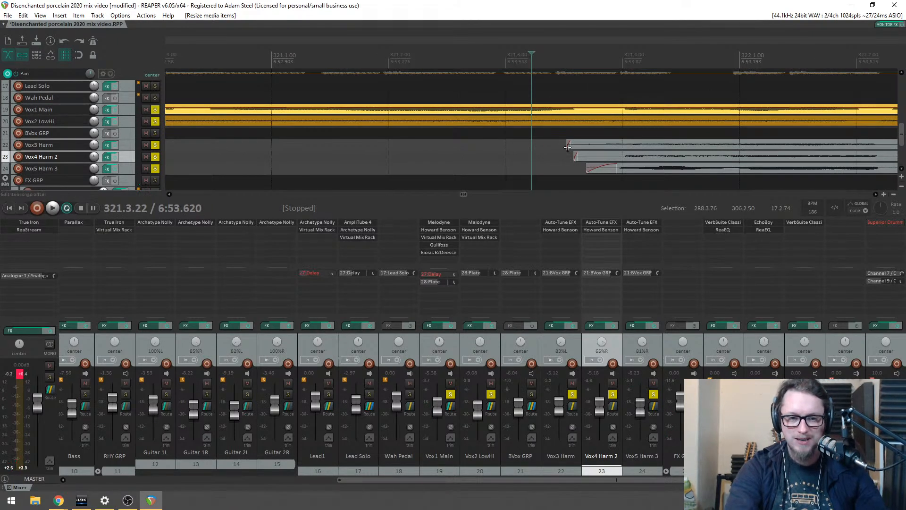
key(space)
mouse_move(569, 145)
mouse_down()
mouse_move(600, 145)
mouse_move(583, 155)
mouse_up()
Step: Shorten the ends of the three harmony clips after bar 323 to match the end of the Vox1 Main clip
scroll(620, 163, down, 5)
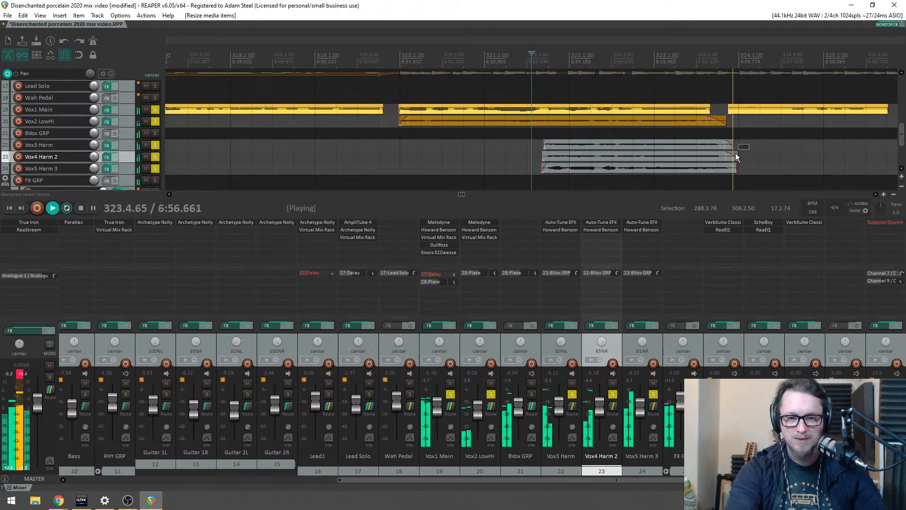
scroll(686, 182, up, 4)
key(space)
drag(747, 156, 653, 164)
Step: Audition the phrase ending after bar 323 and trim the ends of Vox5 Harm 3 and Vox4 Harm 2 slightly earlier
click(554, 62)
key(space)
scroll(568, 109, down, 2)
key(space)
click(353, 47)
key(space)
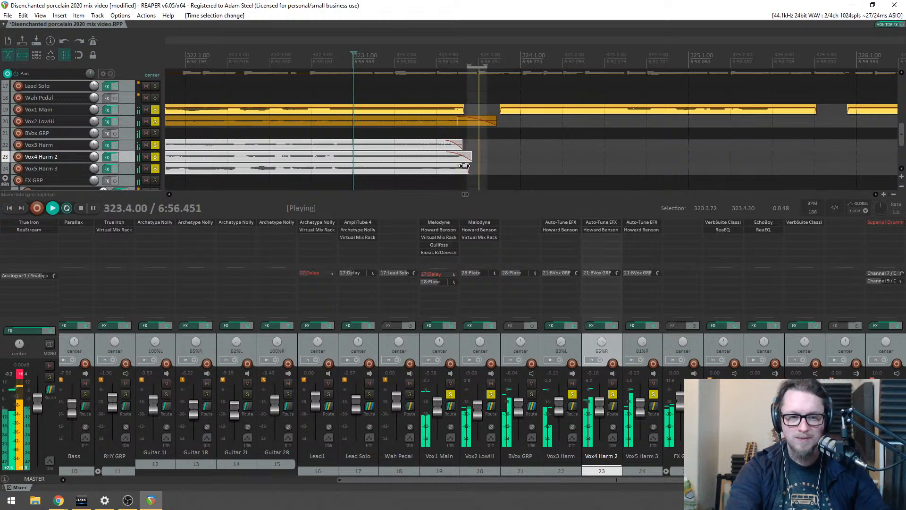
key(space)
drag(468, 166, 456, 169)
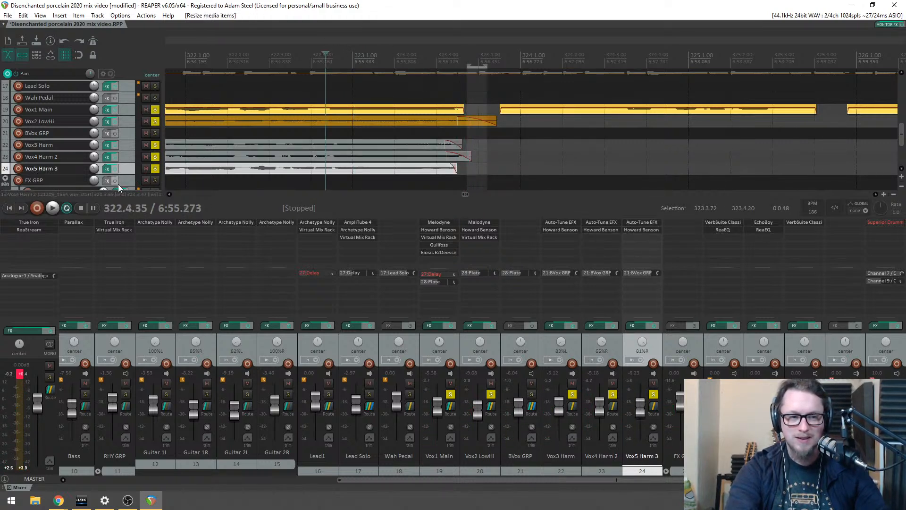
key(space)
drag(471, 156, 461, 156)
Step: Trim the ends of the Vox5 Harm 3 and Vox4 Harm 2 clips before bar 332 to match the lead vocal
scroll(465, 153, down, 5)
click(741, 72)
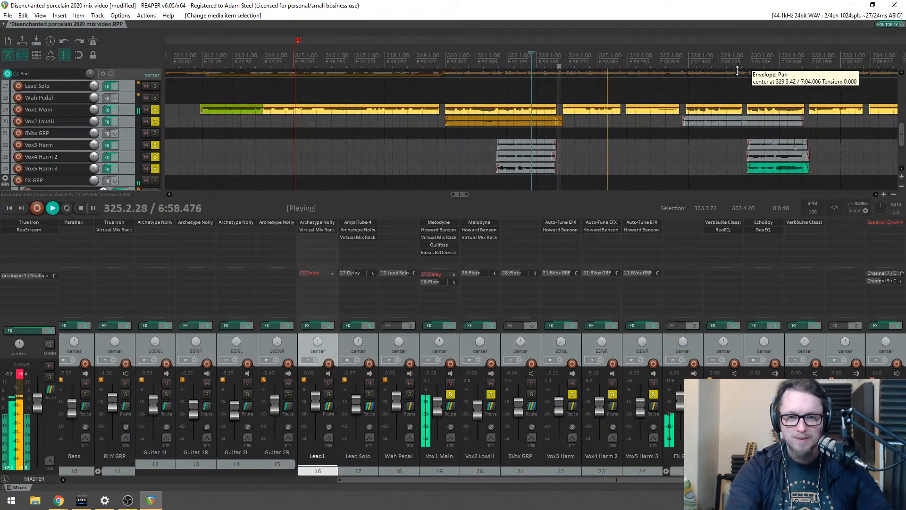
scroll(697, 147, up, 6)
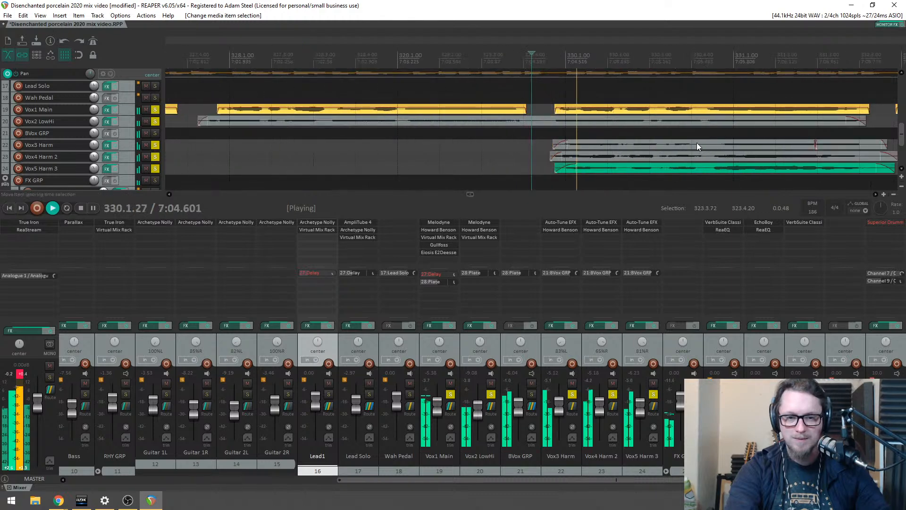
scroll(765, 146, up, 4)
drag(776, 170, 731, 156)
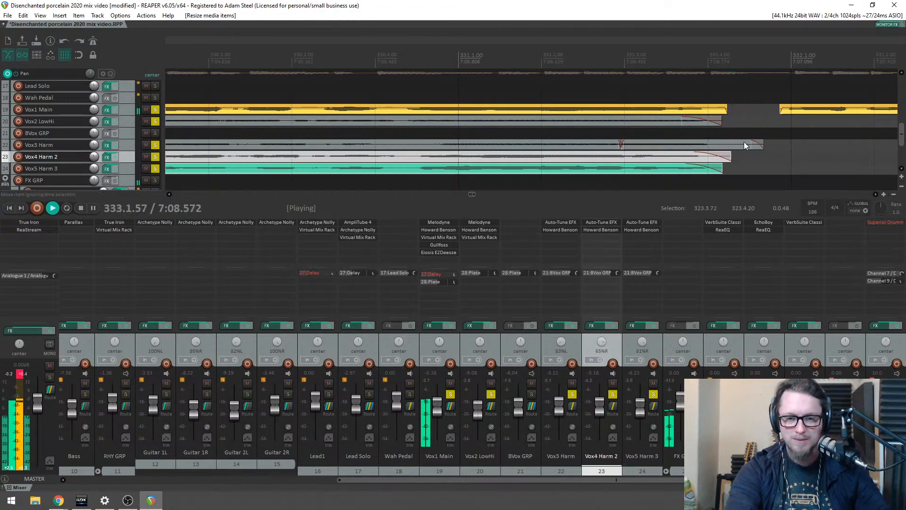
Step: Play the vocal section from bar 385 and check how the harmony clips line up with the lead
scroll(740, 151, down, 8)
click(742, 54)
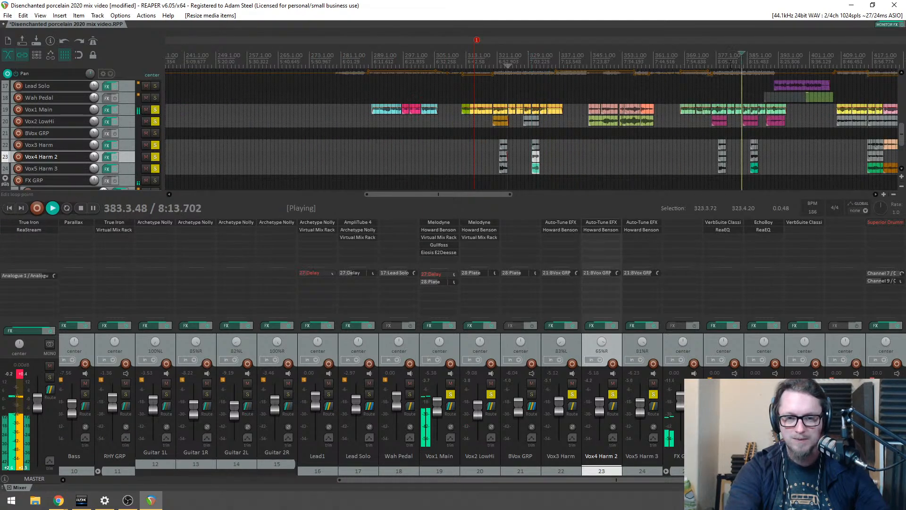
scroll(751, 149, up, 8)
scroll(751, 149, down, 3)
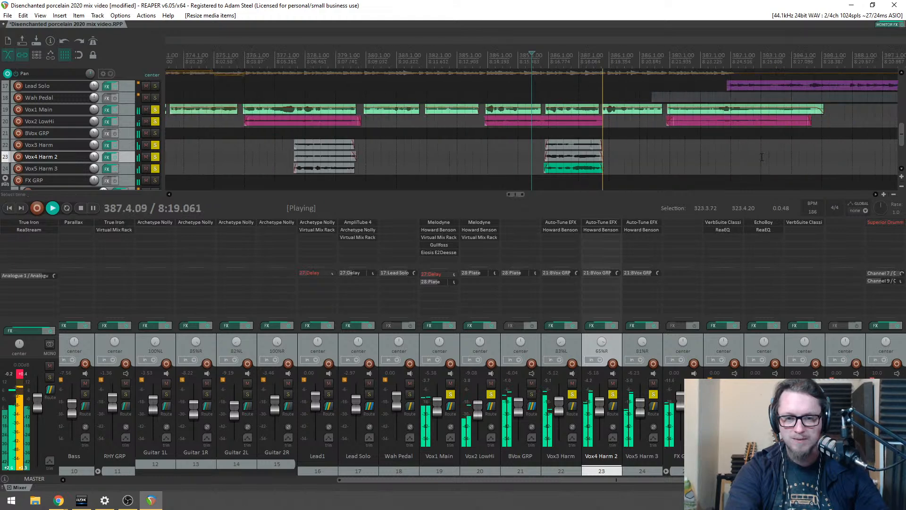
scroll(761, 156, down, 5)
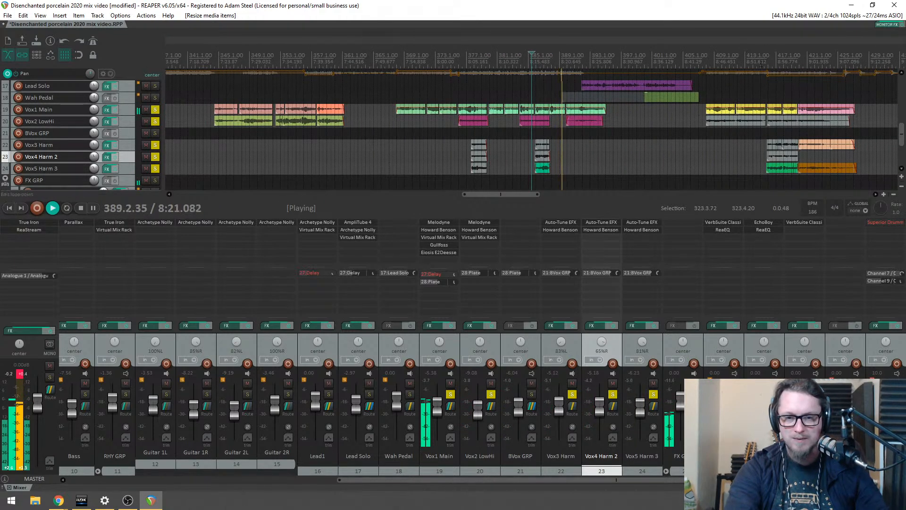
Step: Play the final vocal section from about bar 415 through bar 427 and check the harmony clips' starts and ends
click(761, 64)
scroll(660, 86, up, 4)
scroll(651, 101, up, 3)
scroll(613, 147, down, 4)
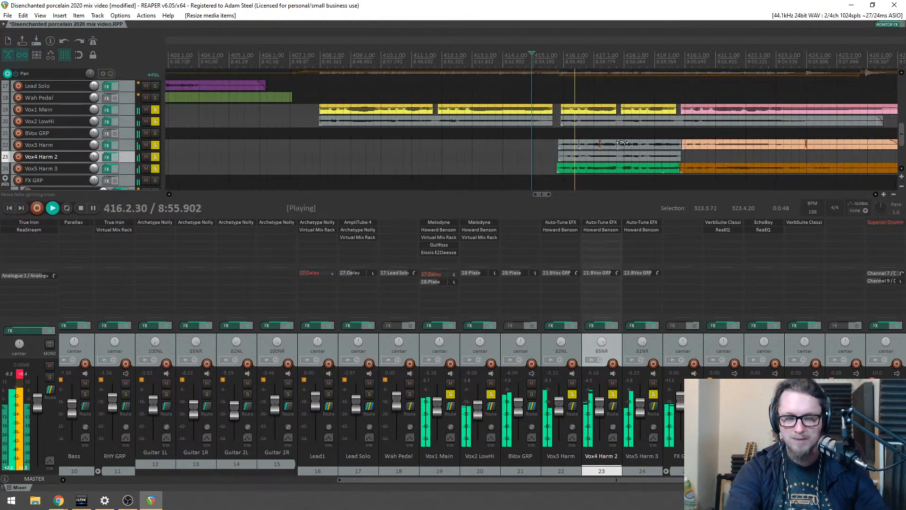
scroll(607, 154, down, 4)
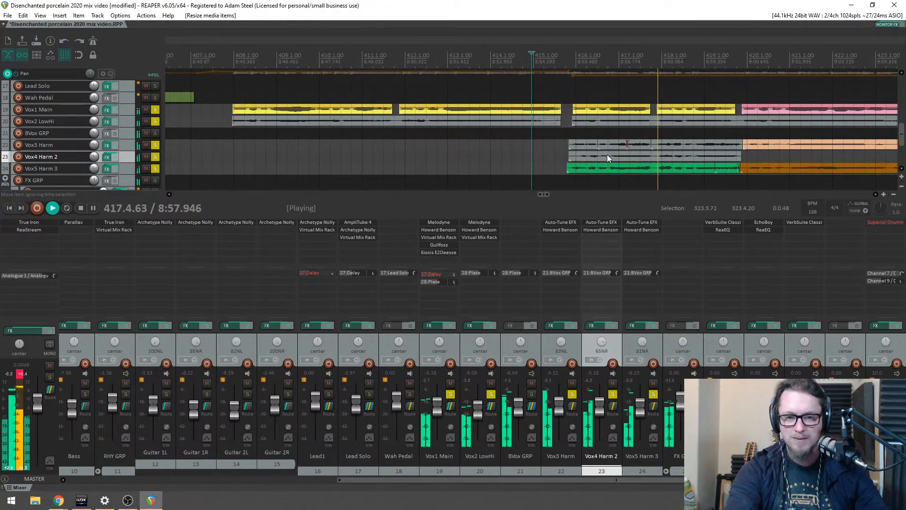
scroll(661, 164, up, 4)
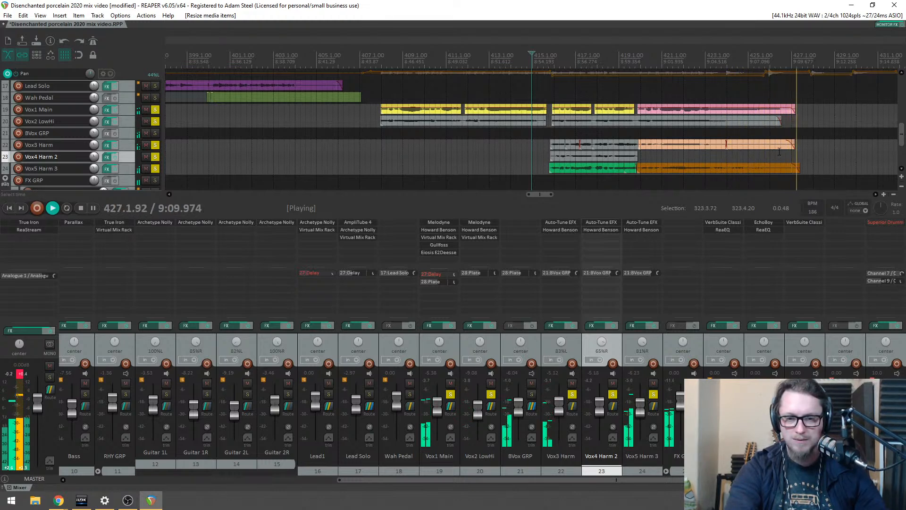
scroll(721, 143, down, 4)
key(space)
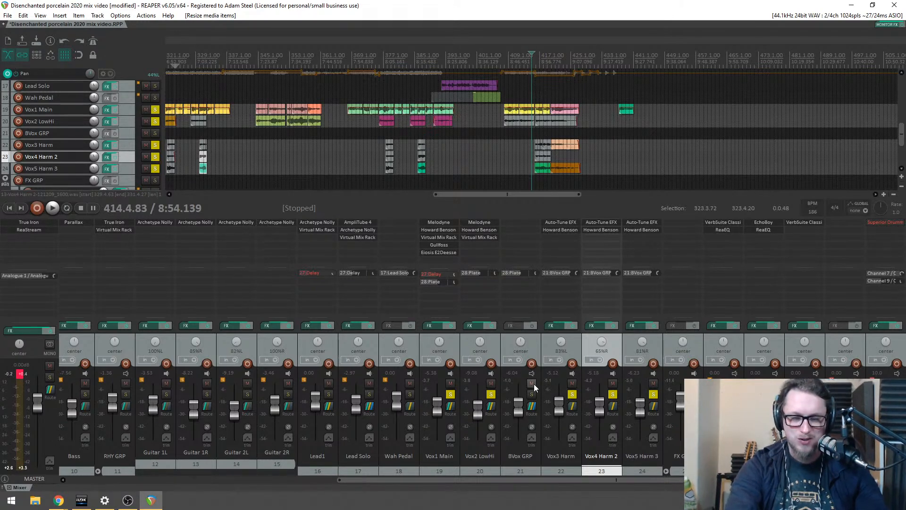
Step: Add the VST3 Virtual Mix Rack to BVox GRP and move its Virtual Channel module between FG-Stress and Revival
click(527, 223)
text(mix)
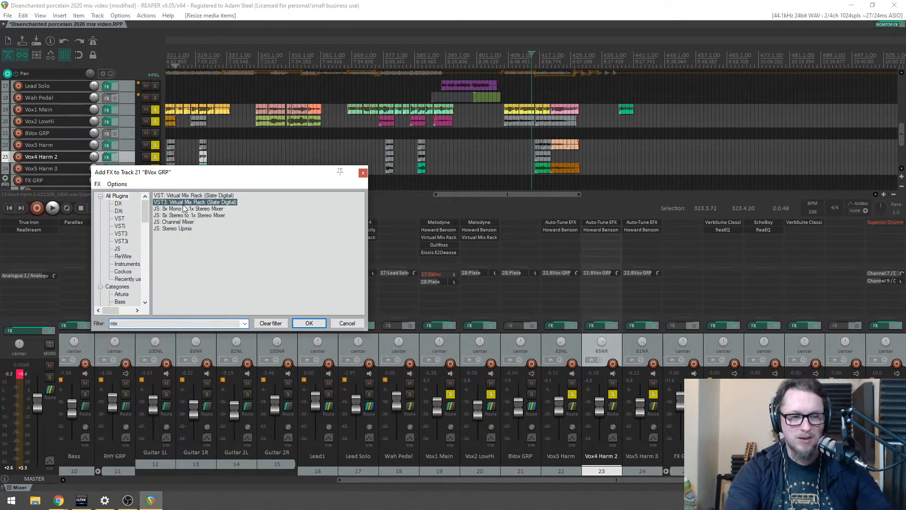
double_click(222, 202)
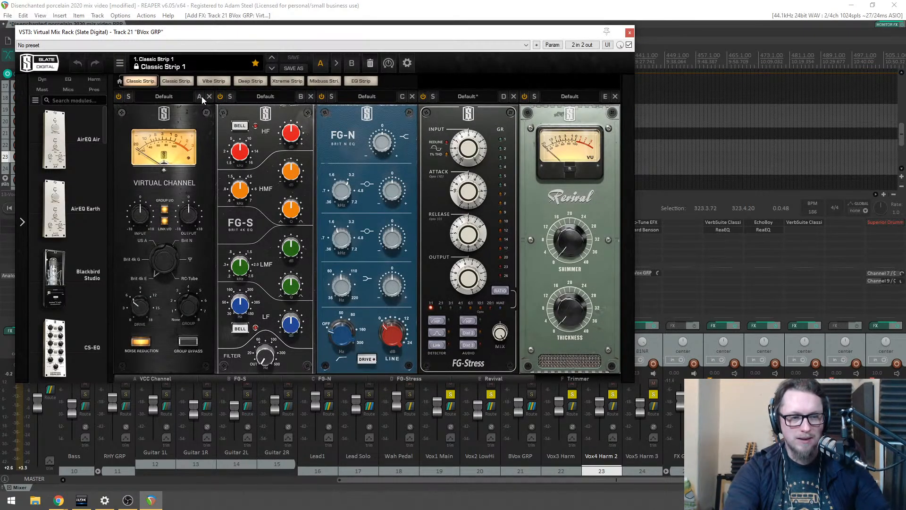
drag(202, 98, 517, 105)
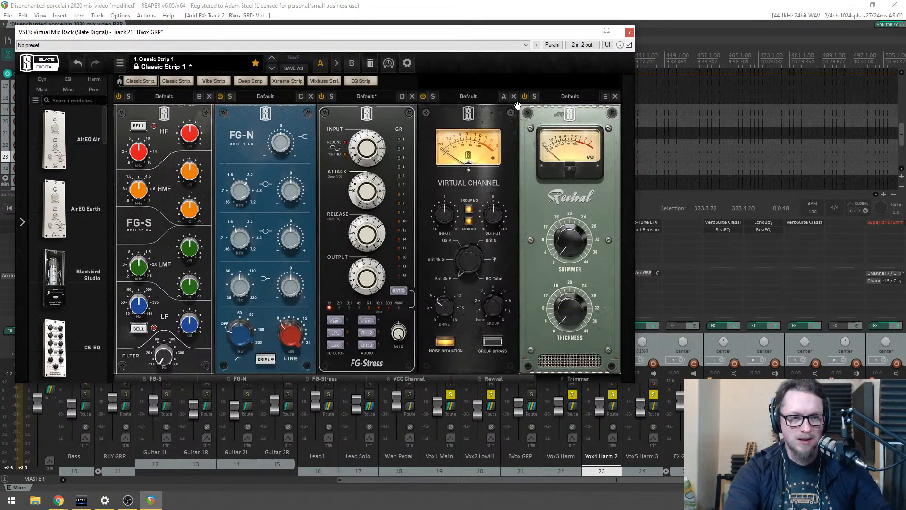
Step: Replace the Virtual Channel module with VCC MixBuss between Revival and Trimmer, and remove the FG-S module from the BVox GRP rack
click(513, 96)
scroll(56, 234, down, 10)
scroll(55, 233, down, 10)
drag(74, 322, 539, 189)
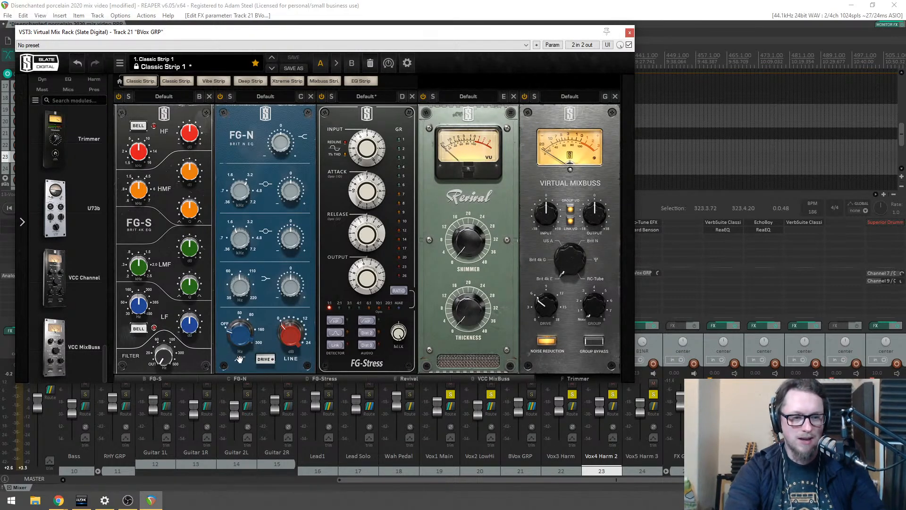
click(209, 97)
Step: Unsolo all tracks and lower the Trimmer module's trim on BVox GRP by a few dB during playback
click(491, 394)
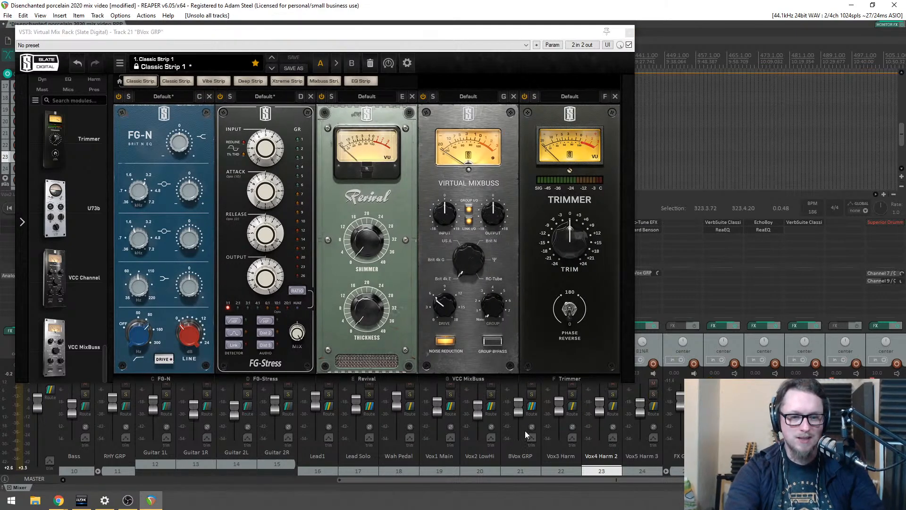
click(570, 251)
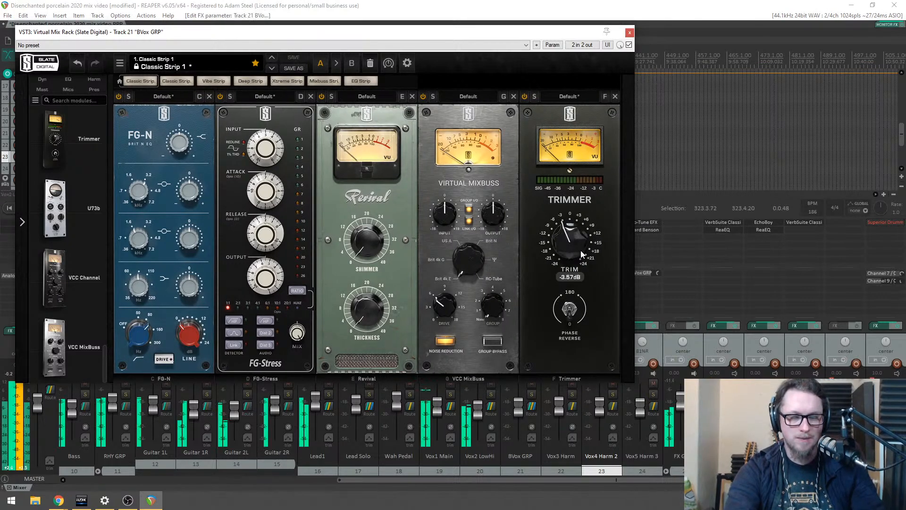
drag(529, 38, 532, 78)
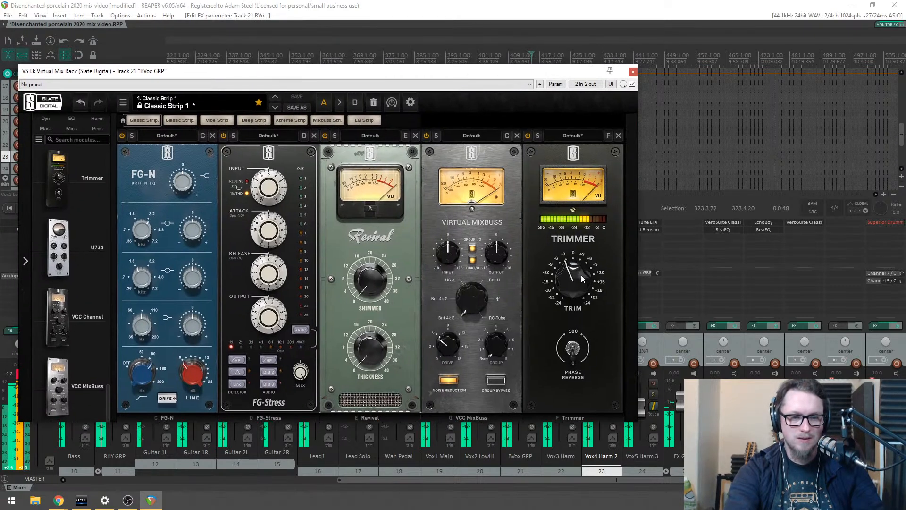
drag(179, 74, 280, 56)
Step: Shape the FG-N EQ with a low-mid cut at about 483 Hz and a small high-frequency boost, and close the rack
drag(247, 286, 247, 303)
drag(289, 259, 291, 288)
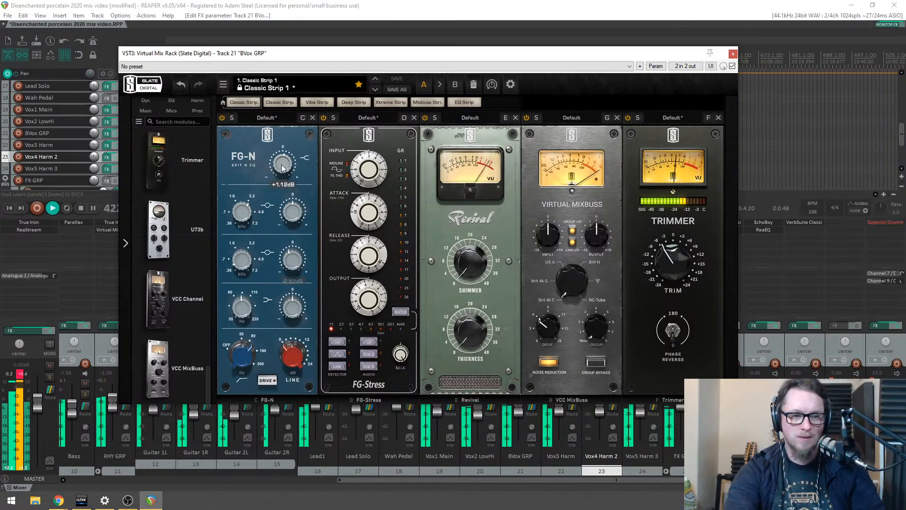
key(space)
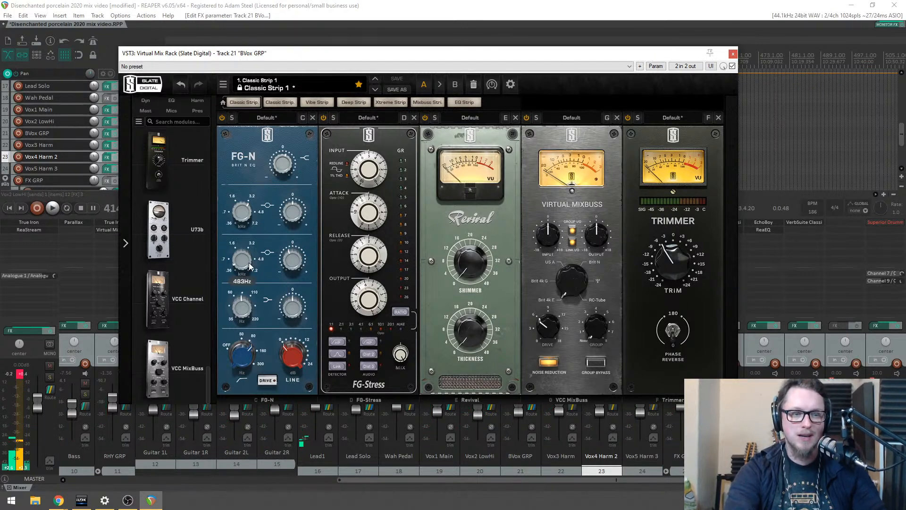
click(732, 54)
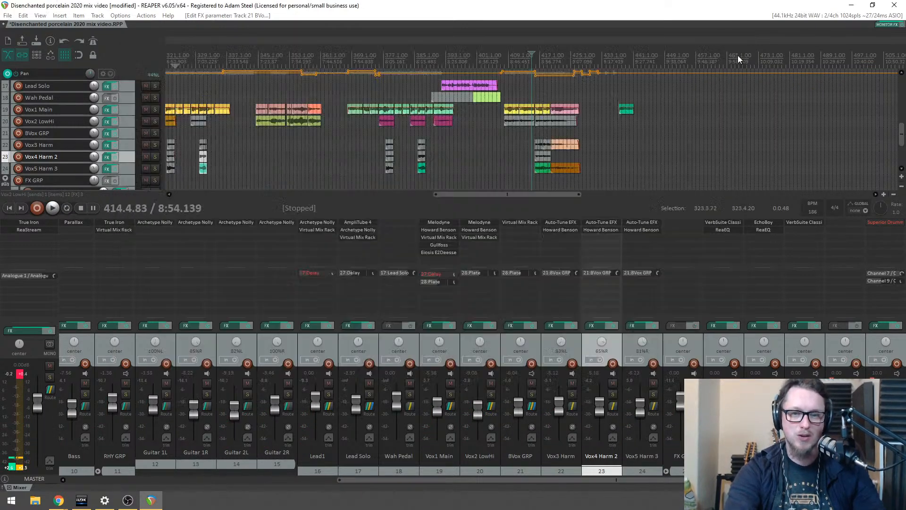
Step: Play the full mix from bar 320 to about bar 322 and check how the harmonies sit with the lead
click(280, 64)
scroll(280, 64, up, 8)
click(399, 48)
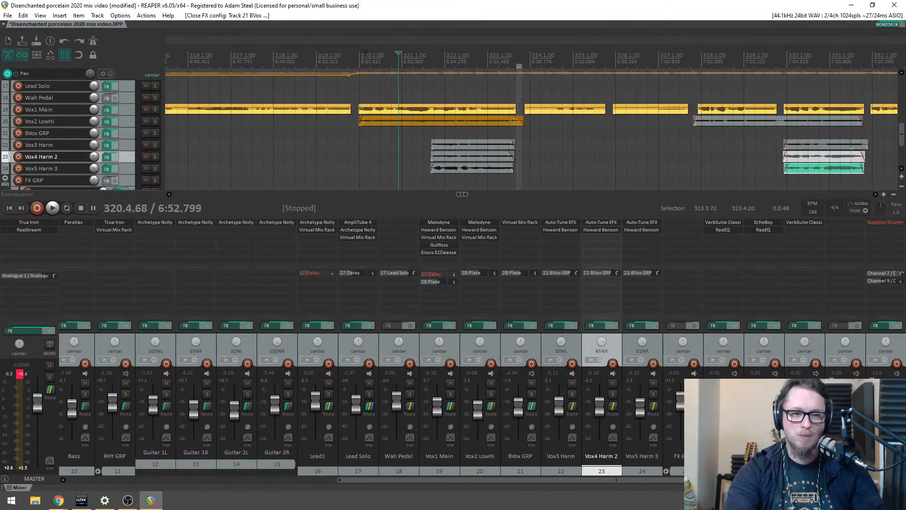
click(358, 55)
key(space)
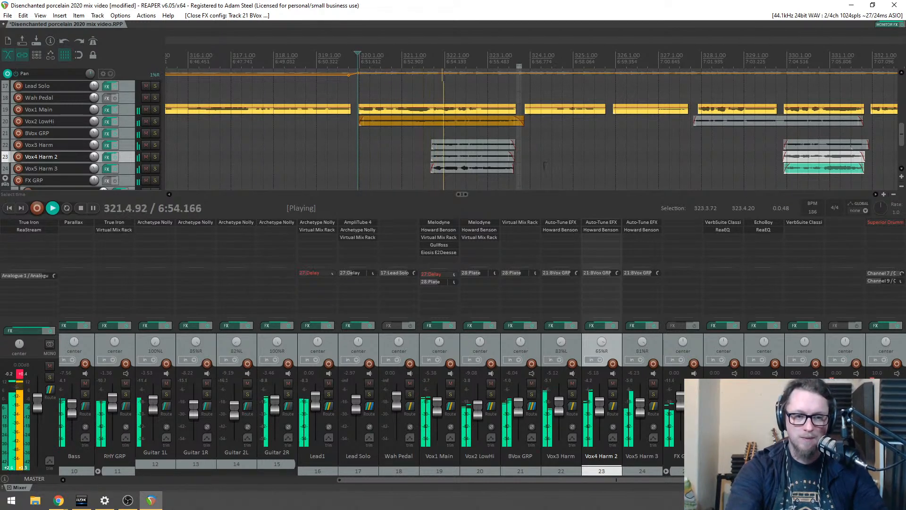
key(space)
Step: Solo BVox GRP, Vox1 Main and Vox2 LowHi, and replay the vocals from bar 320
click(531, 394)
key(space)
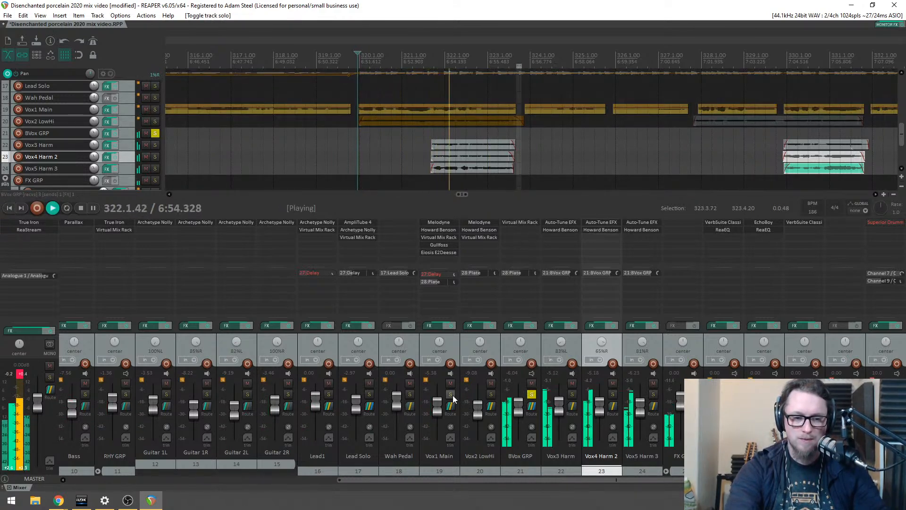
drag(451, 393, 480, 393)
key(space)
key(space)
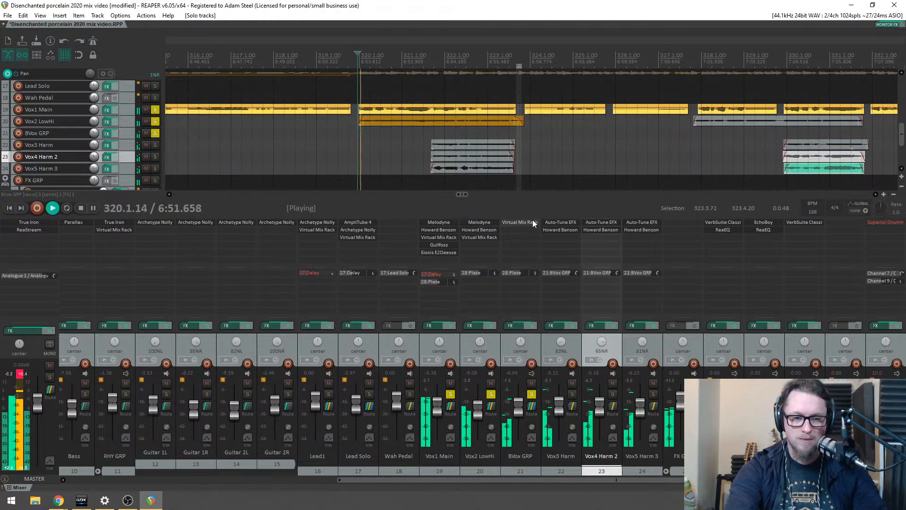
Step: Raise the FG-N upper-mid gain to about 3.3 dB and remove the FG-Stress and Revival modules from the BVox GRP rack
click(533, 223)
drag(297, 218, 299, 215)
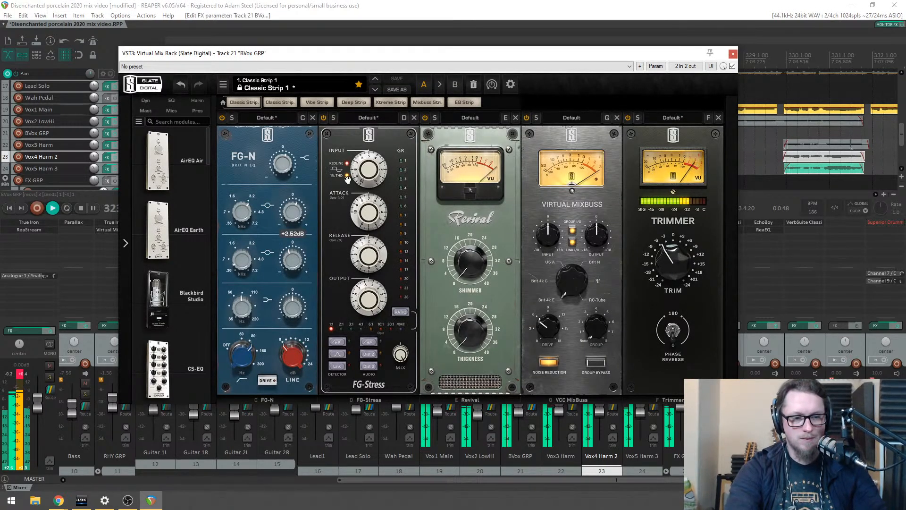
click(413, 117)
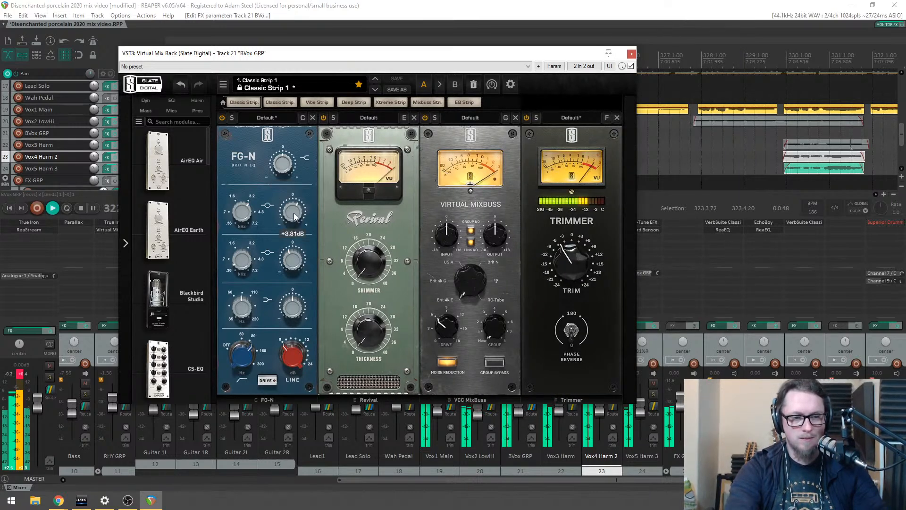
drag(287, 255, 289, 259)
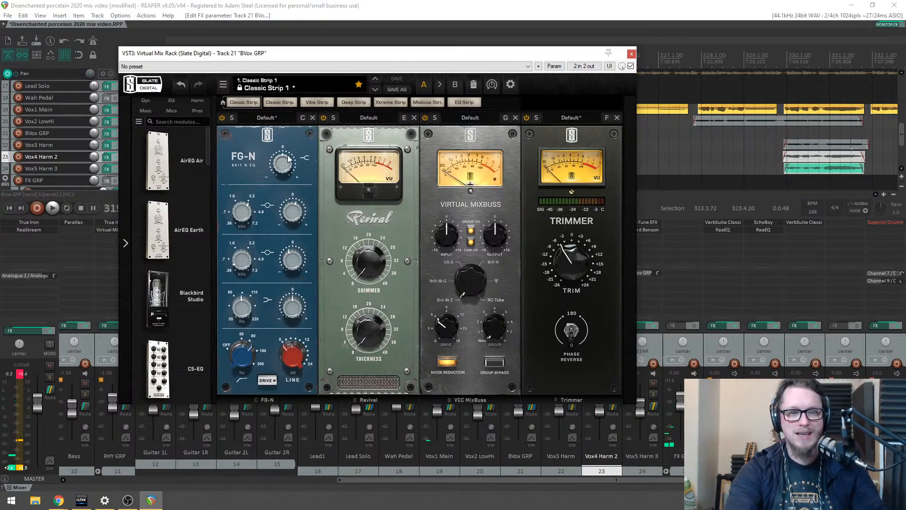
click(414, 117)
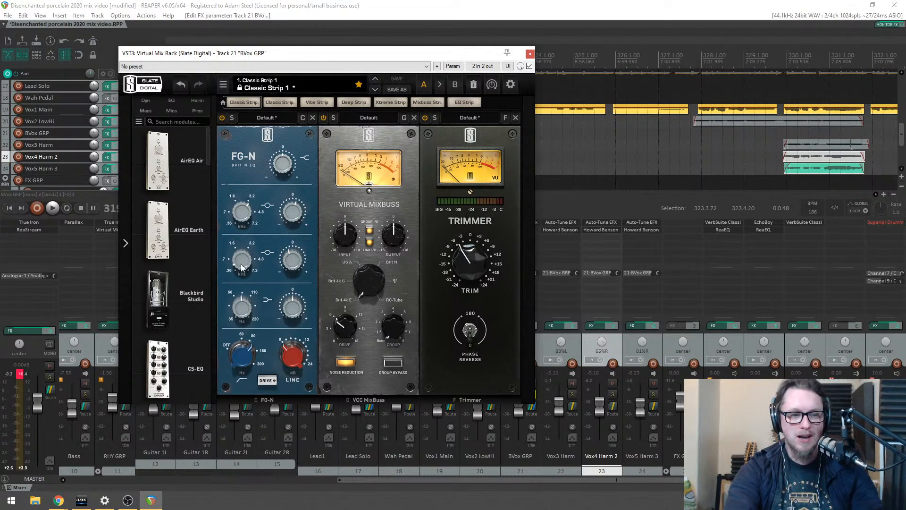
click(529, 54)
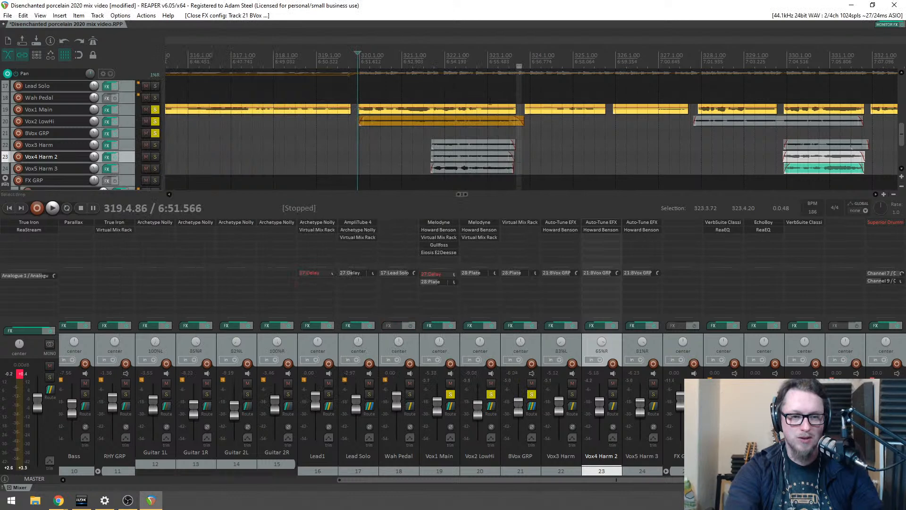
Step: Play the mix from bar 320 past bar 340 and examine the vocal clips across the arrangement
key(space)
key(space)
key(space)
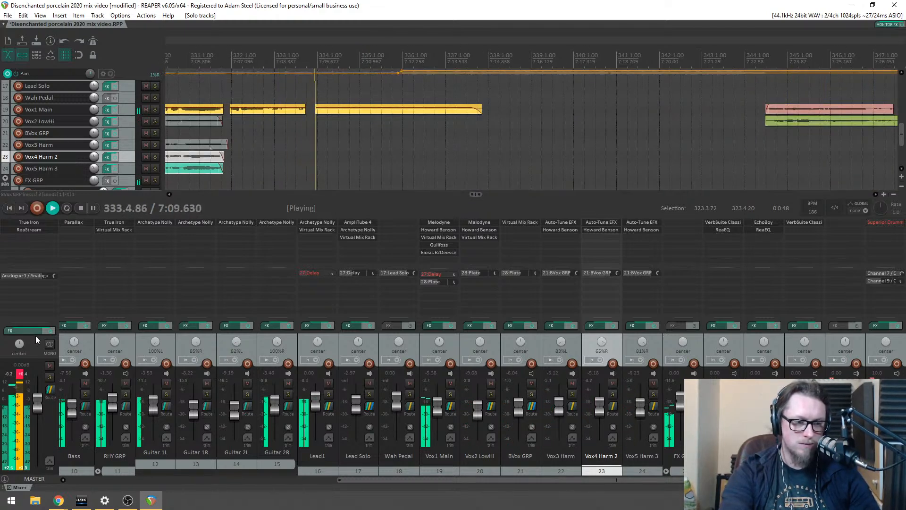
click(275, 154)
scroll(496, 142, down, 4)
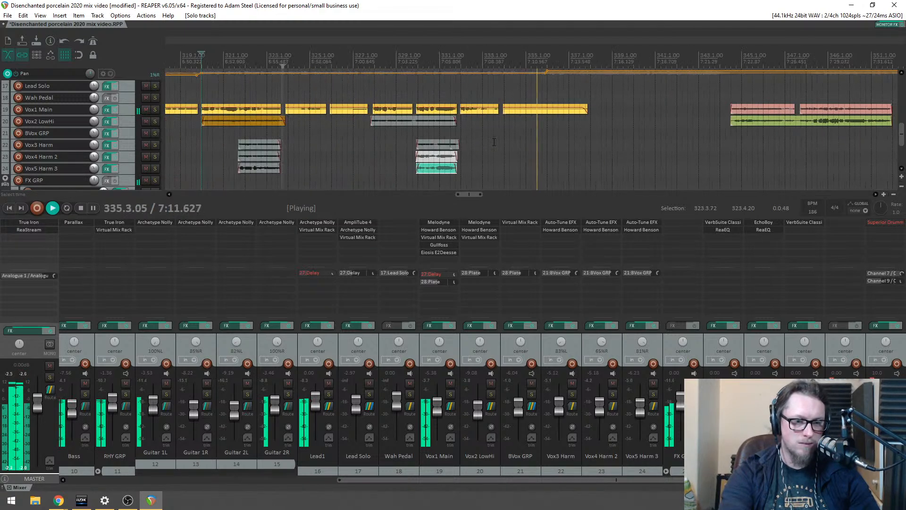
scroll(504, 145, up, 5)
scroll(504, 146, down, 3)
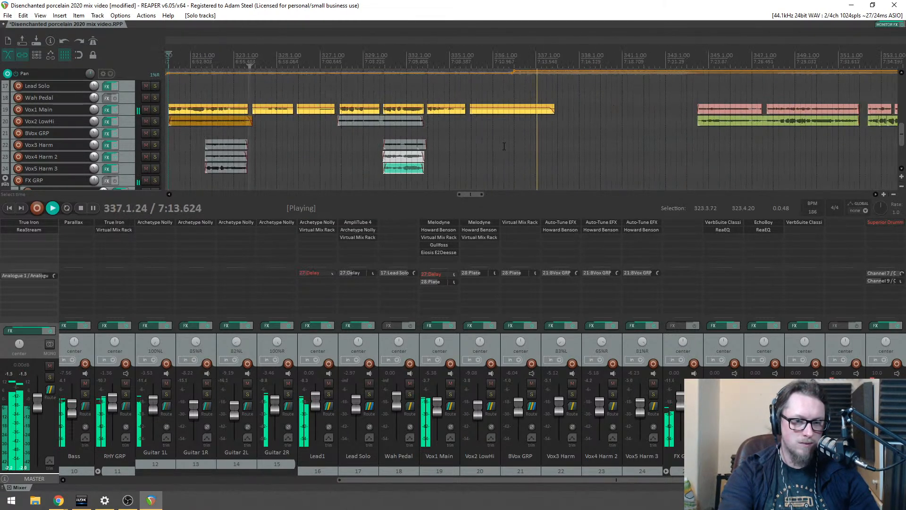
scroll(529, 136, down, 3)
scroll(529, 137, down, 2)
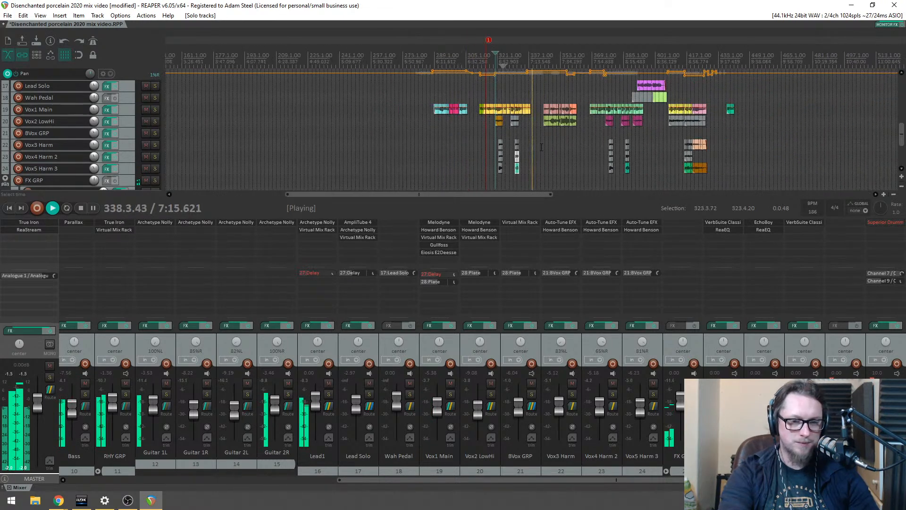
scroll(903, 137, down, 2)
scroll(496, 55, up, 4)
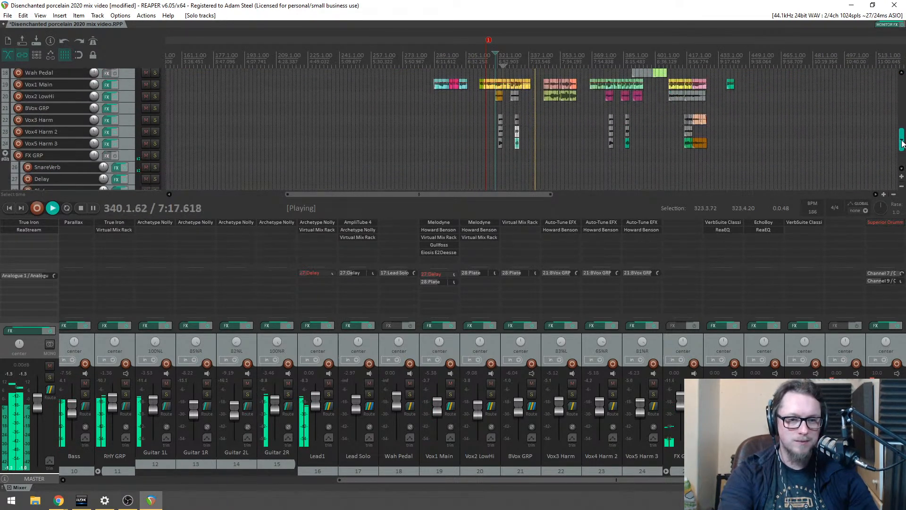
scroll(496, 56, down, 2)
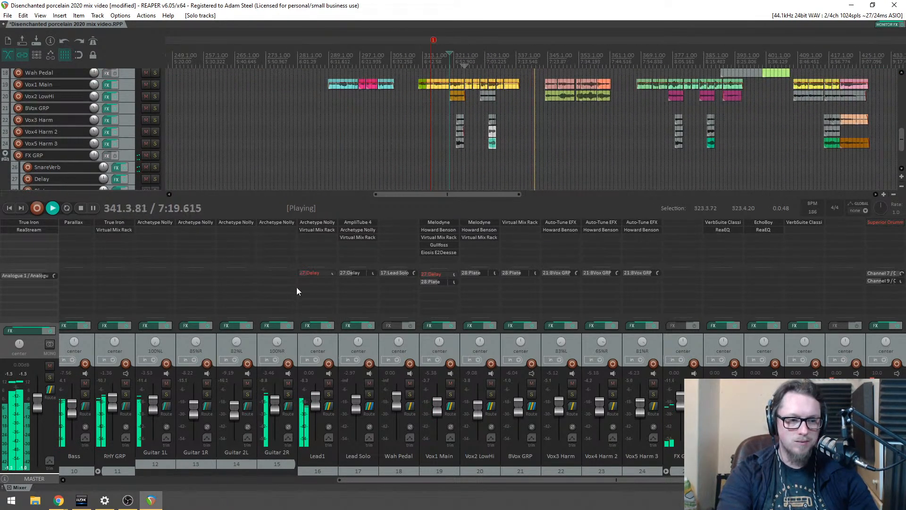
Step: Reset the Snare and Toms peak indicators in the mixer and continue playback to about bar 375
click(76, 480)
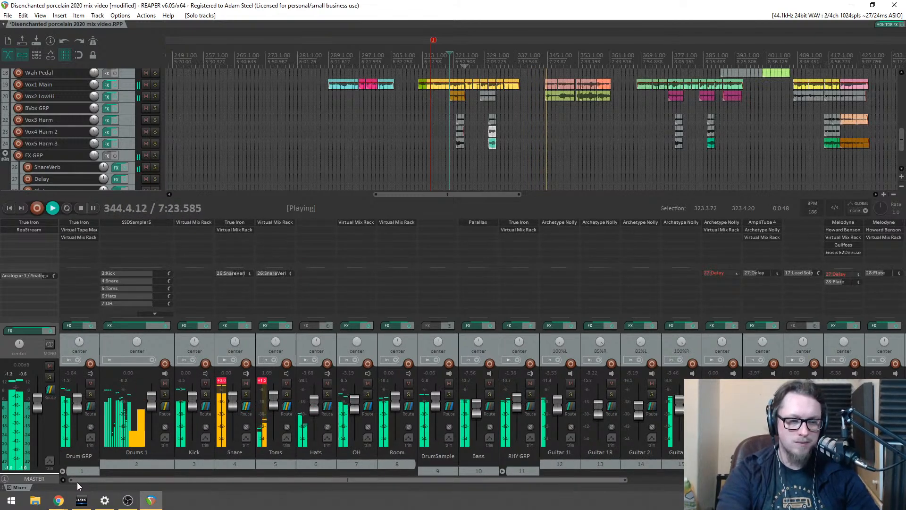
click(221, 380)
click(260, 380)
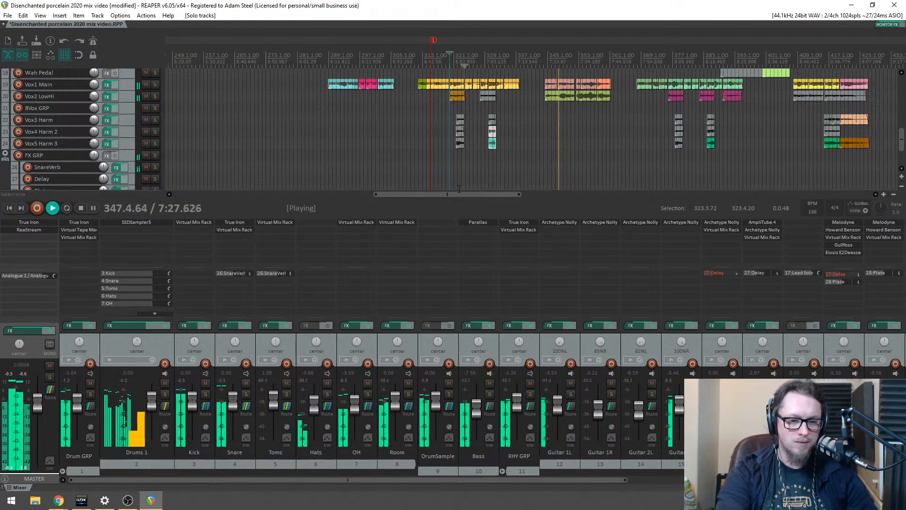
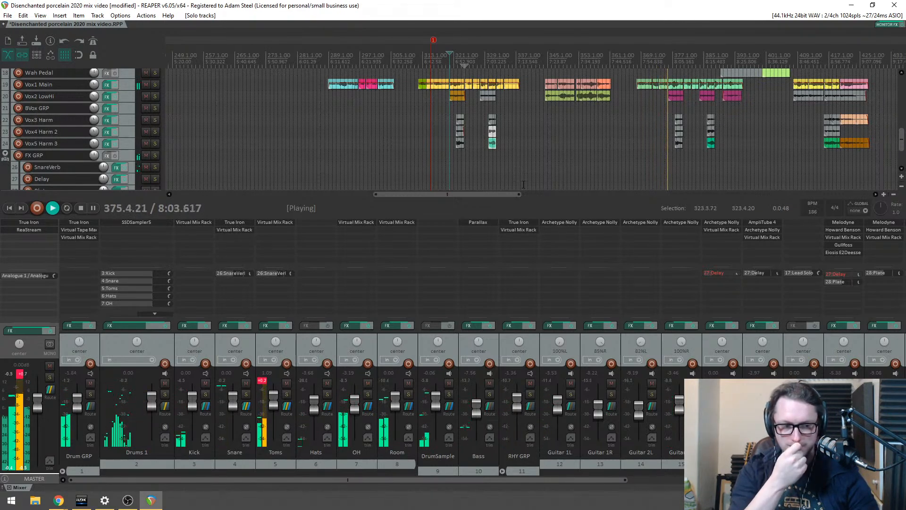
key(space)
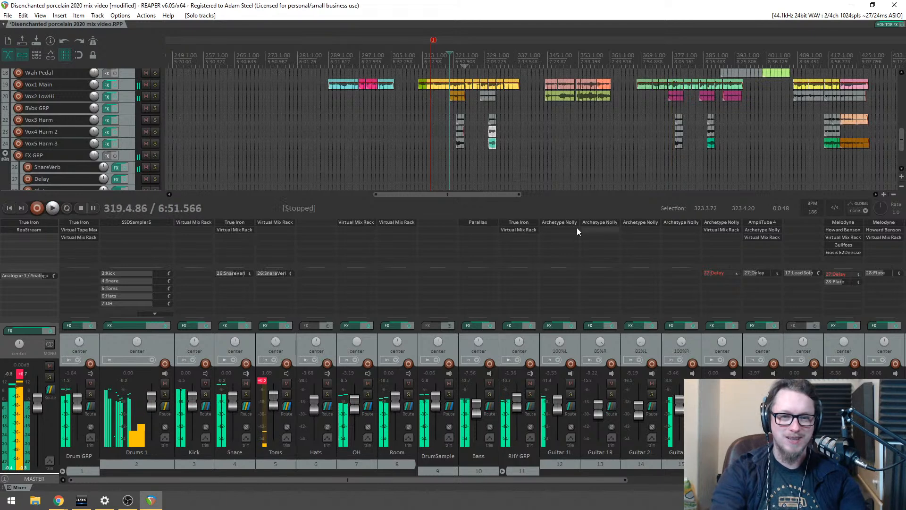
Step: Play the break at bar 375, where the rhythm guitars drop out, and check the Lead1 level
click(658, 50)
drag(902, 139, 903, 117)
scroll(678, 108, up, 6)
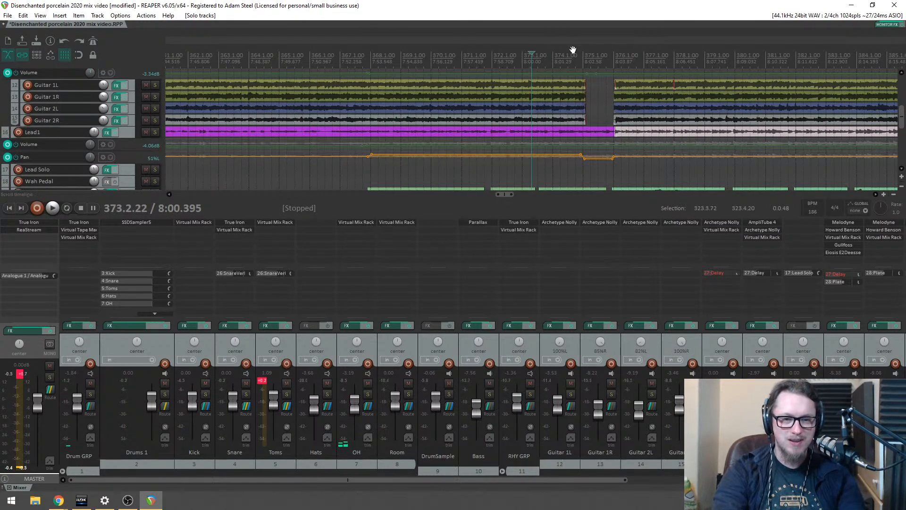
key(space)
scroll(572, 50, up, 3)
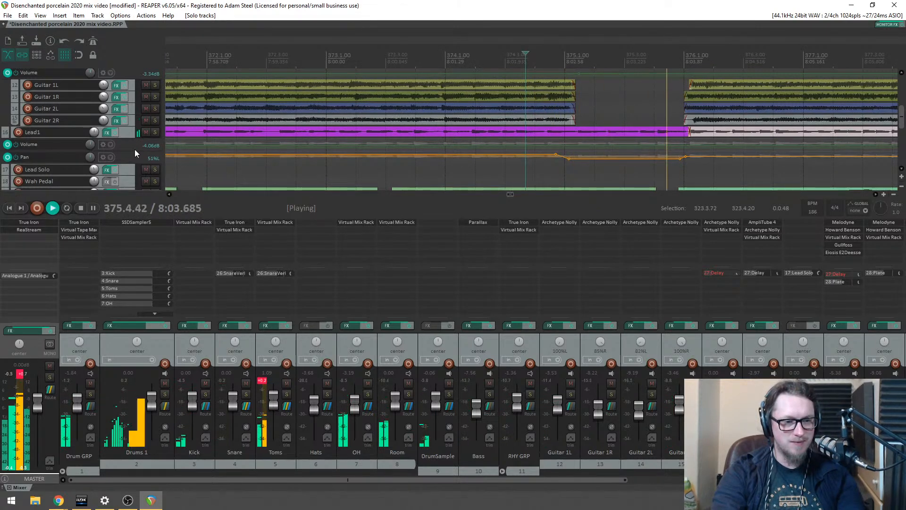
key(space)
Step: Enlarge Lead1's volume envelope lane and lower the volume between bars 375 and 376 to about -9.2 dB
drag(137, 151, 185, 210)
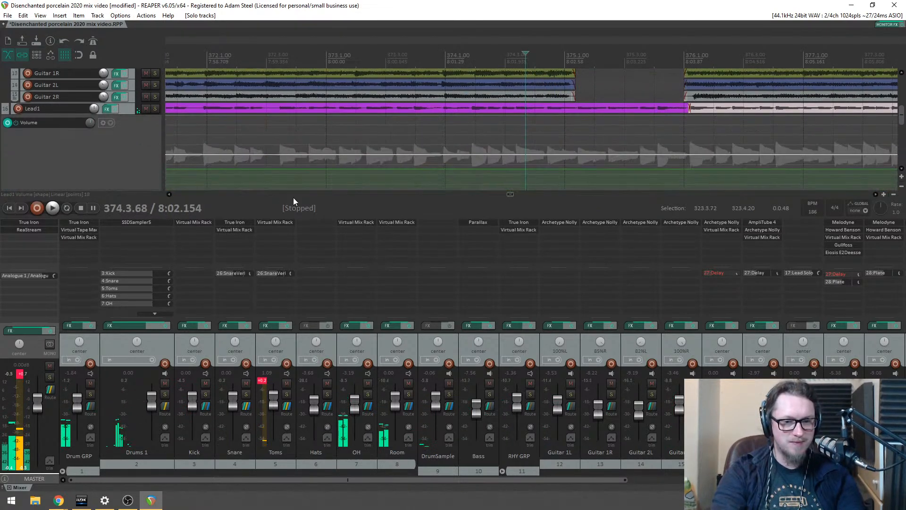
key(space)
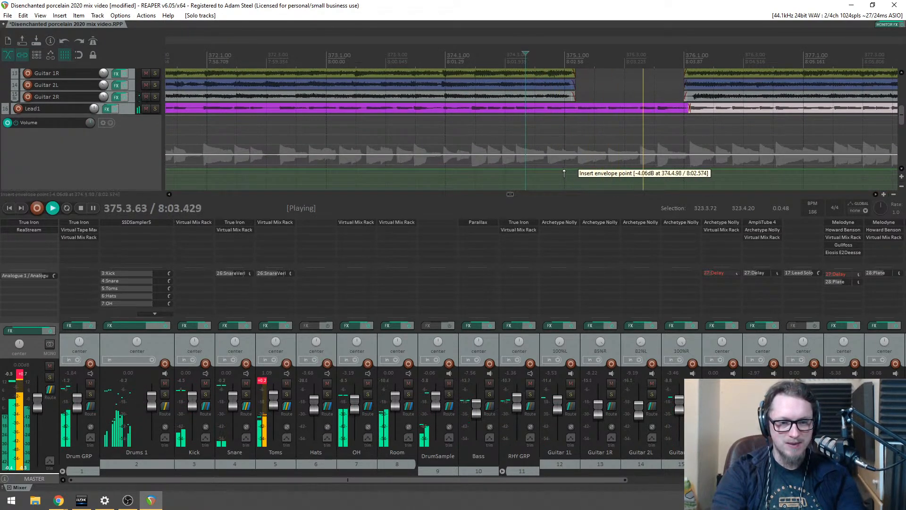
key(space)
shift+click(569, 169)
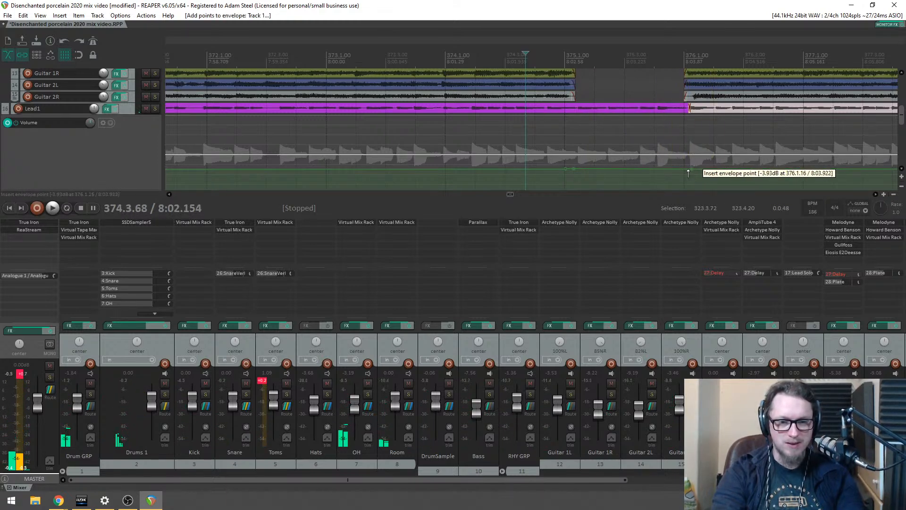
drag(662, 169, 657, 178)
key(space)
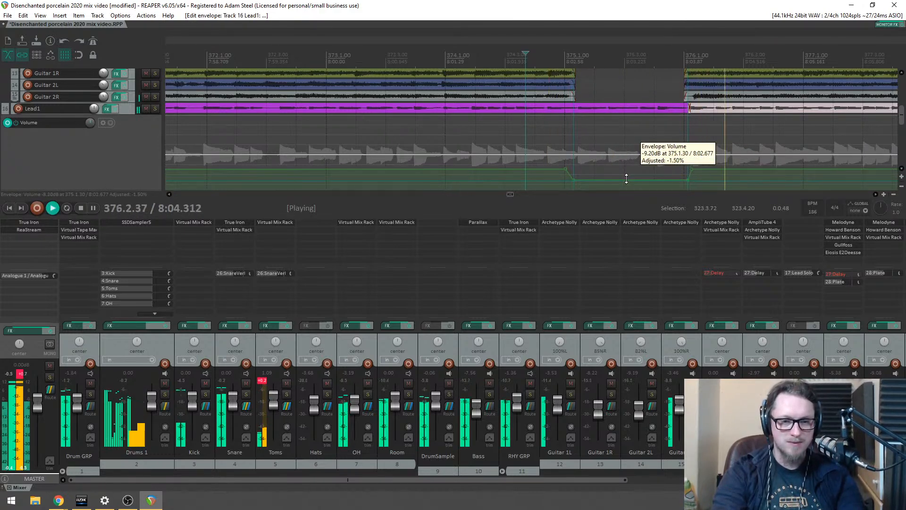
key(space)
Step: Play from before bar 375 past bar 378 and check the lowered Lead1 section against the drum tracks
key(space)
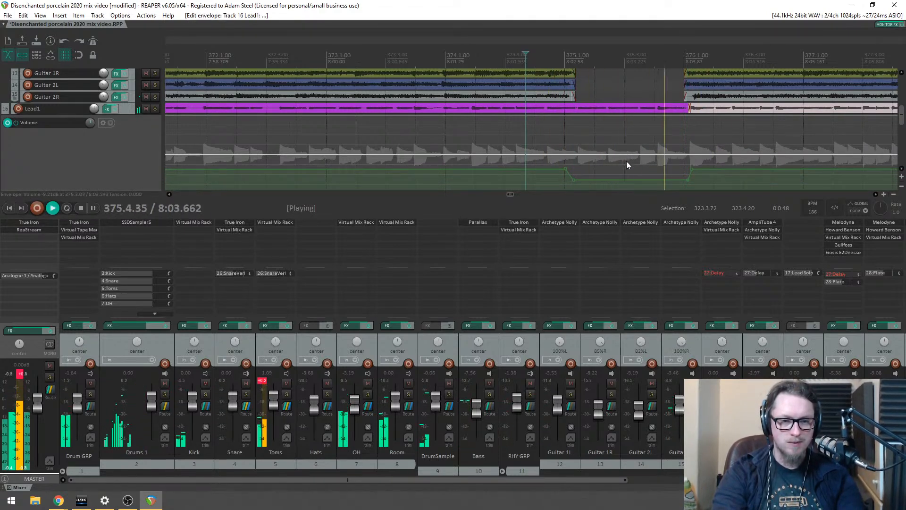
click(506, 44)
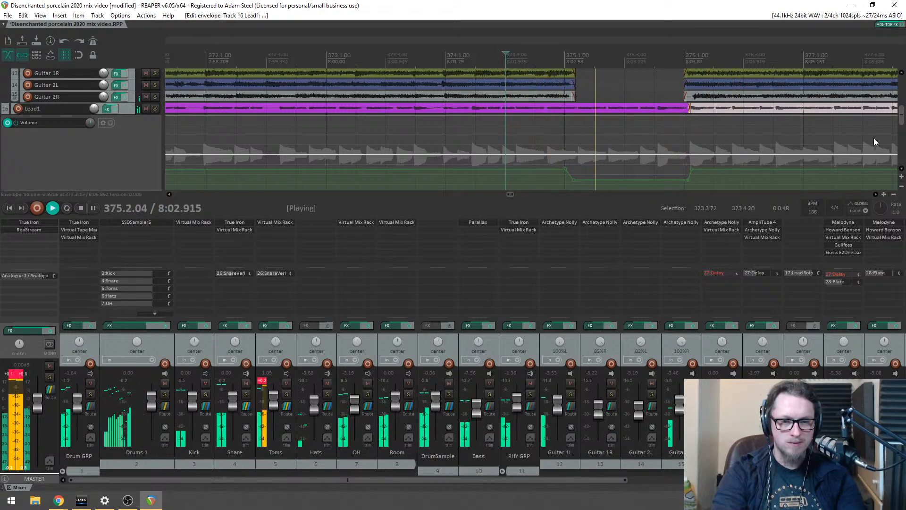
drag(902, 119, 899, 70)
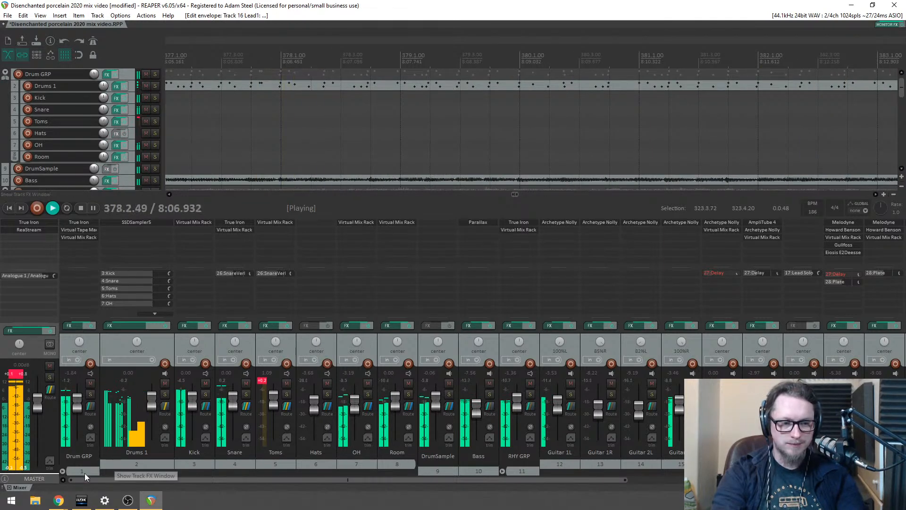
Step: Briefly solo the OH and Room tracks in turn to hear each one on its own
click(368, 394)
click(367, 394)
click(409, 394)
click(408, 394)
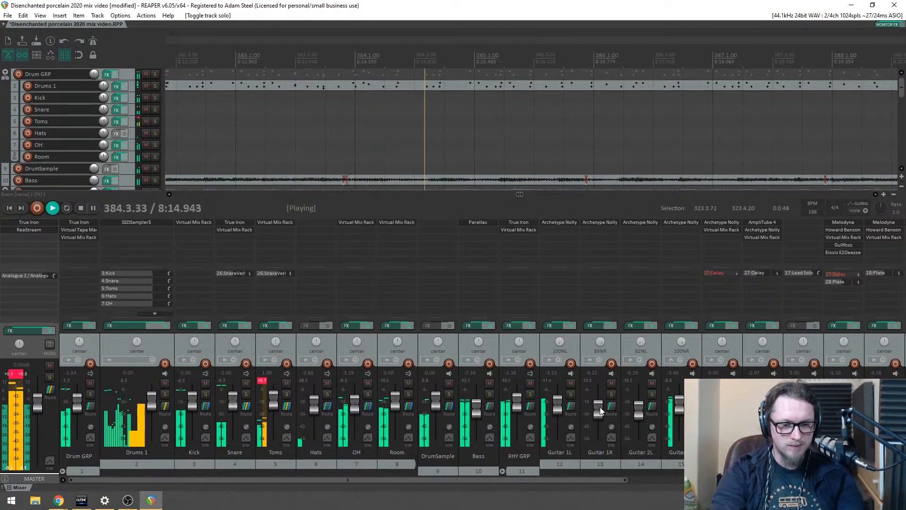
Step: Solo Lead1 briefly and lower its volume slightly, and mute the Lead Solo track
click(732, 393)
click(733, 394)
drag(719, 400, 720, 405)
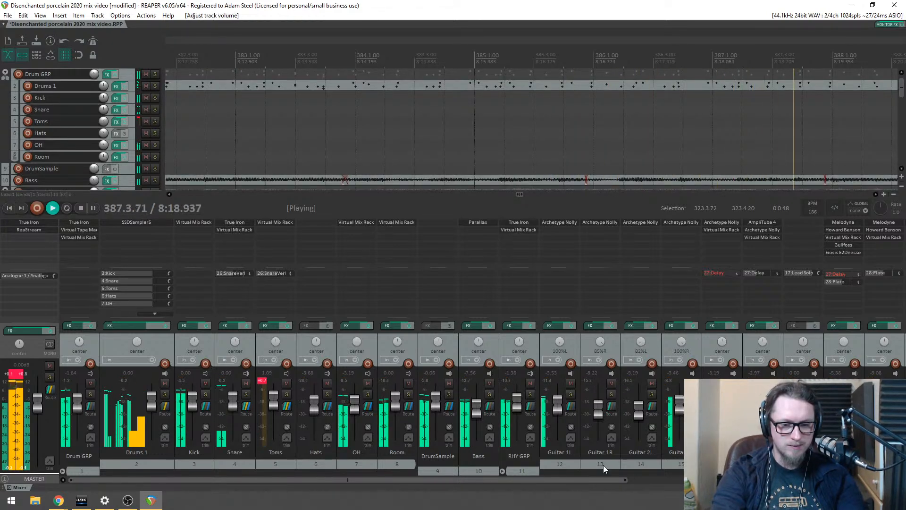
scroll(546, 478, right, 1)
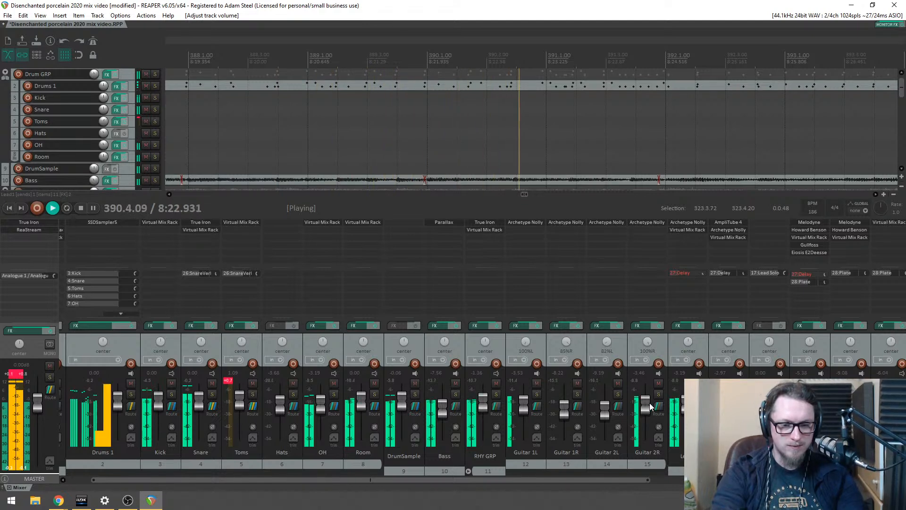
key(F5)
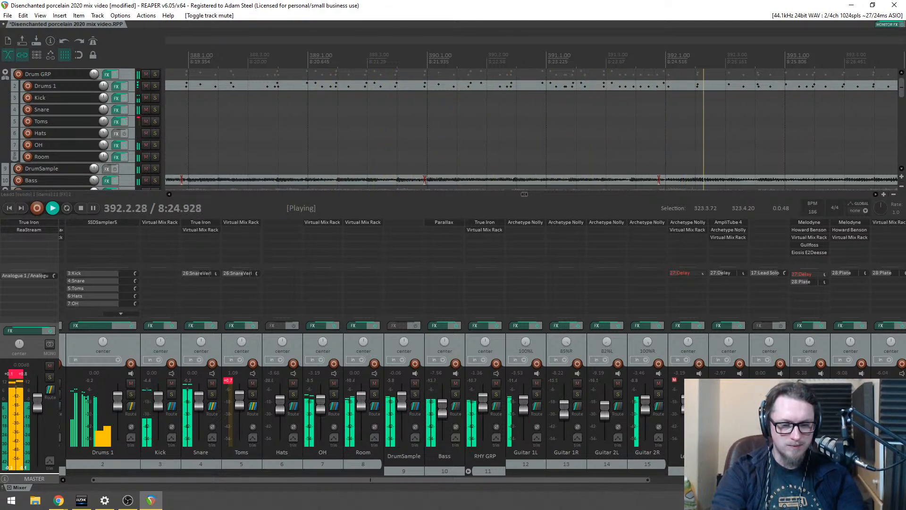
Step: Restart playback from about bar 286 and bring the Lead Solo and vocal tracks into view
scroll(500, 132, down, 10)
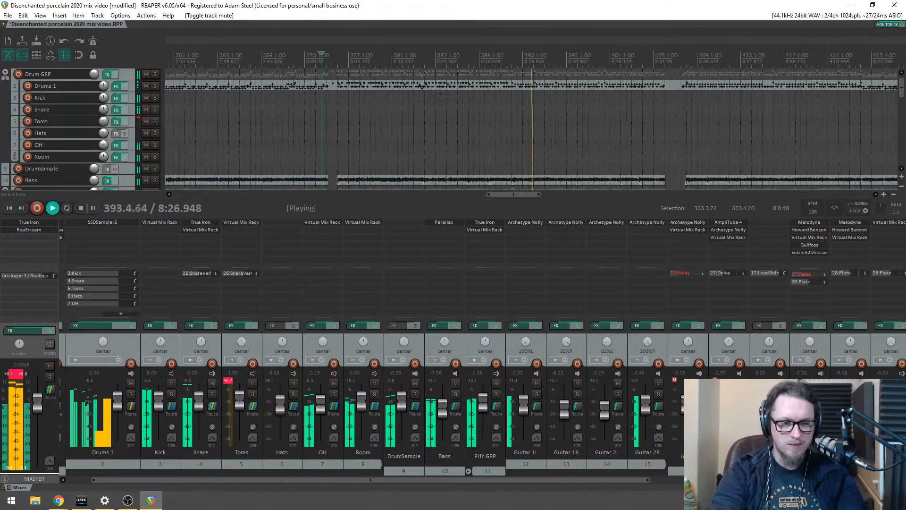
key(space)
click(429, 64)
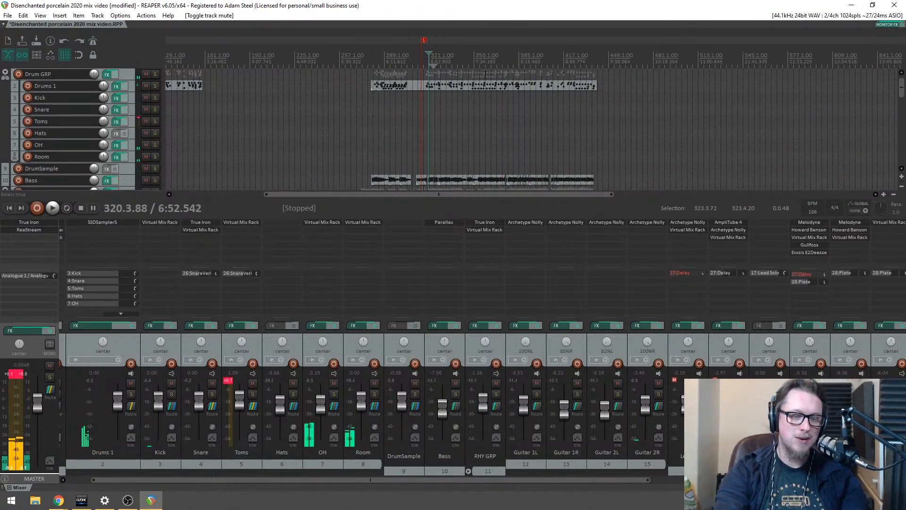
click(380, 61)
key(space)
drag(901, 87, 901, 129)
scroll(583, 144, up, 6)
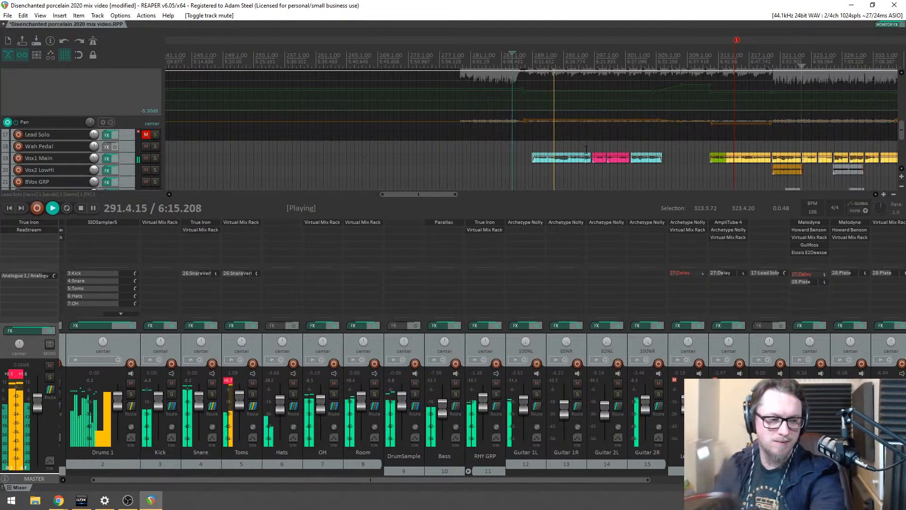
Step: Reset the master peak indicator and fine-tune the RHY GRP volume during playback
click(28, 374)
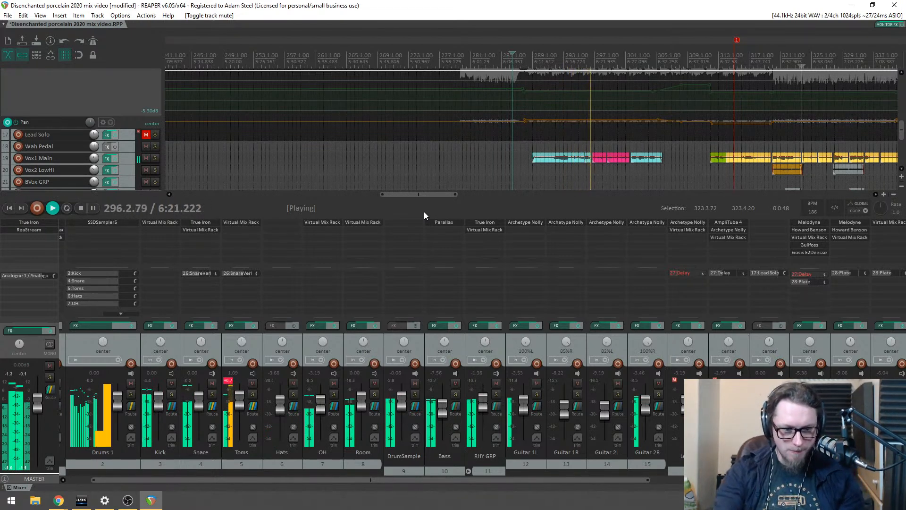
drag(476, 412, 481, 407)
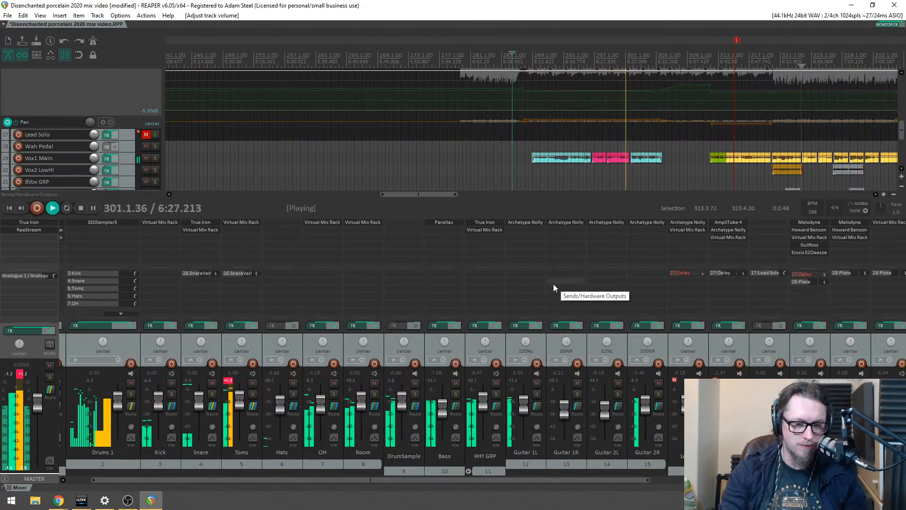
Step: In Guitar 1L's Archetype Nolly graphic EQ, set 1 kHz to 1.9, 2 kHz to 1.9 and 4 kHz to 2.6 while playing from bar 293
click(532, 221)
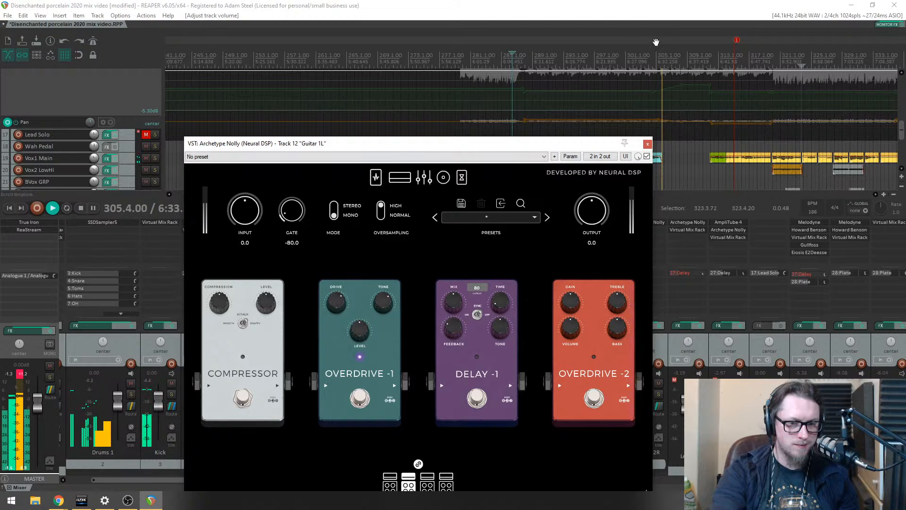
click(567, 63)
click(409, 178)
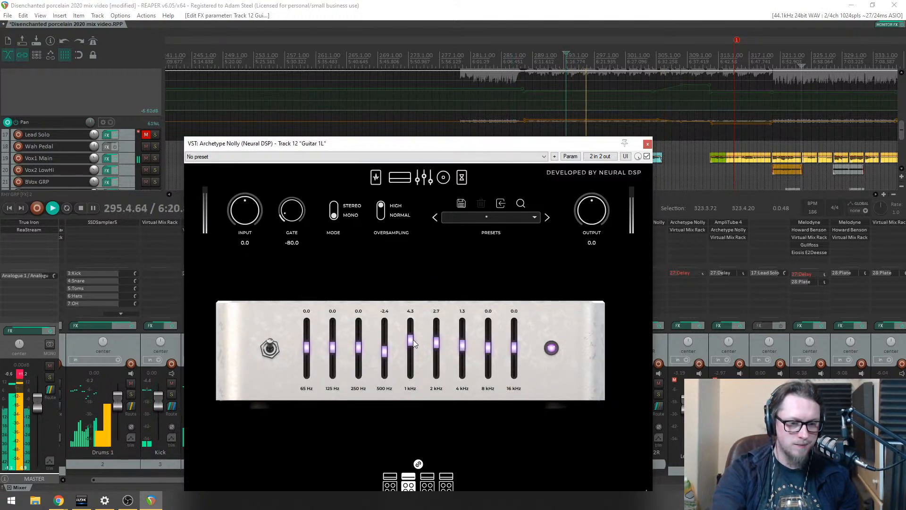
scroll(439, 343, up, 1)
scroll(465, 342, up, 5)
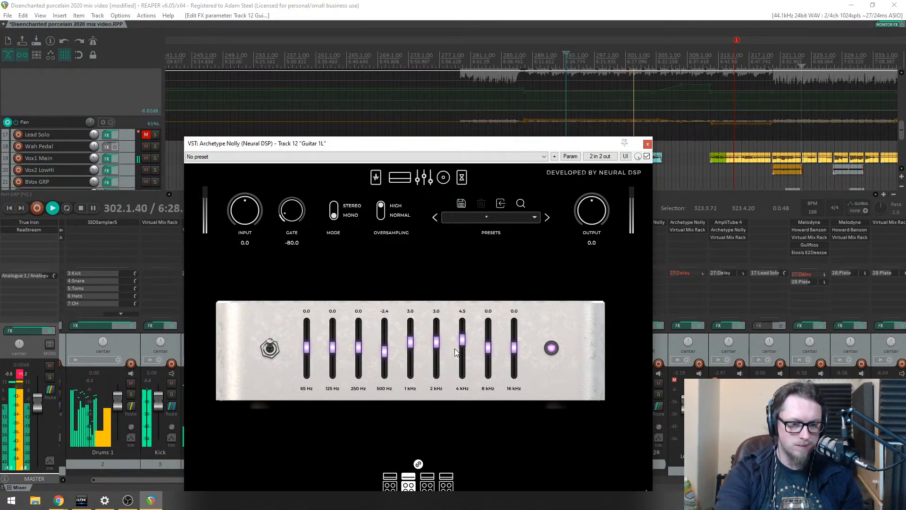
scroll(465, 343, down, 3)
scroll(436, 349, down, 1)
scroll(412, 347, down, 3)
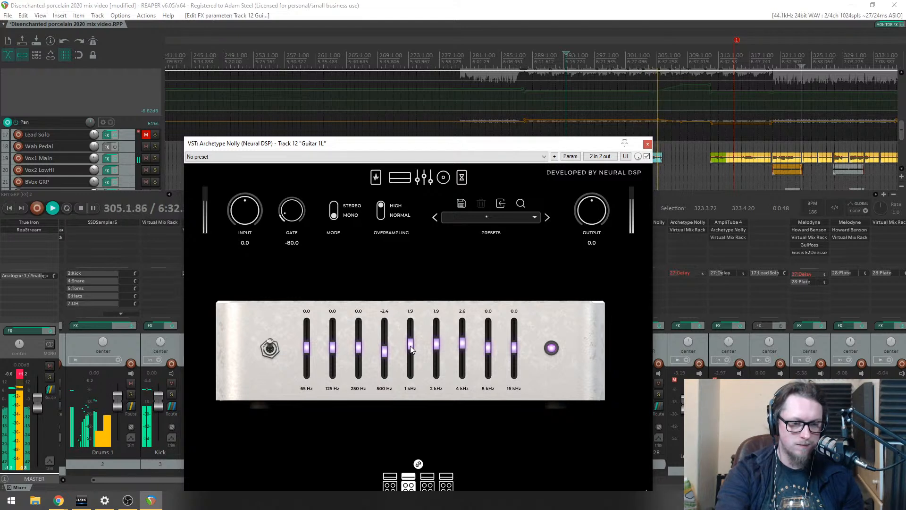
key(space)
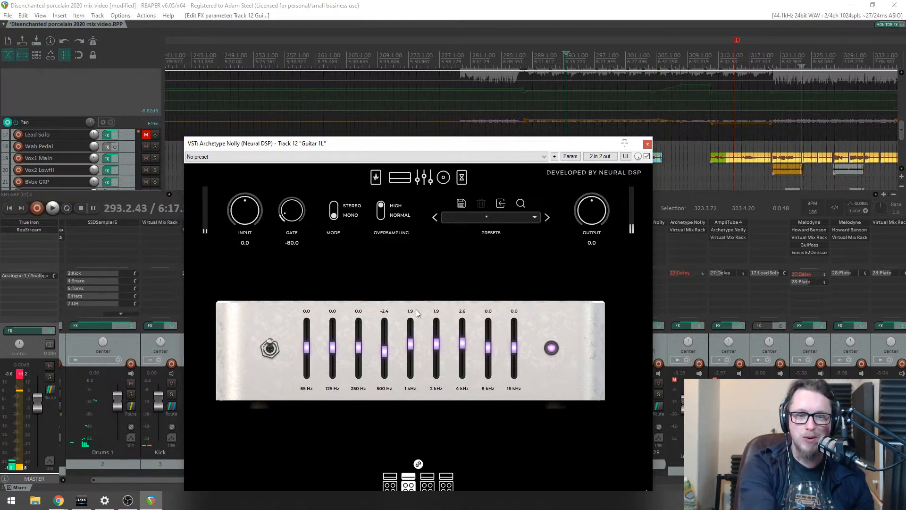
Step: Resume playback from bar 293, close the Guitar 1L plugin and check the vocal sections up to about bar 336
key(space)
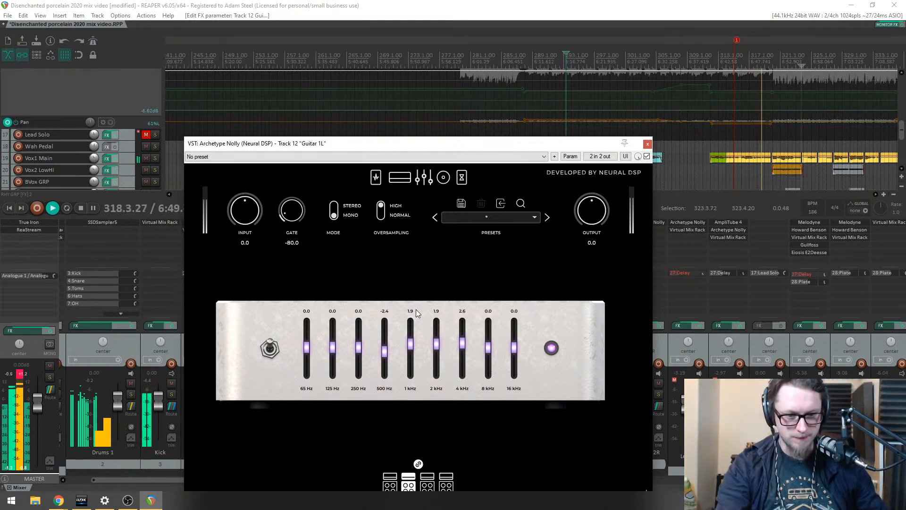
click(648, 144)
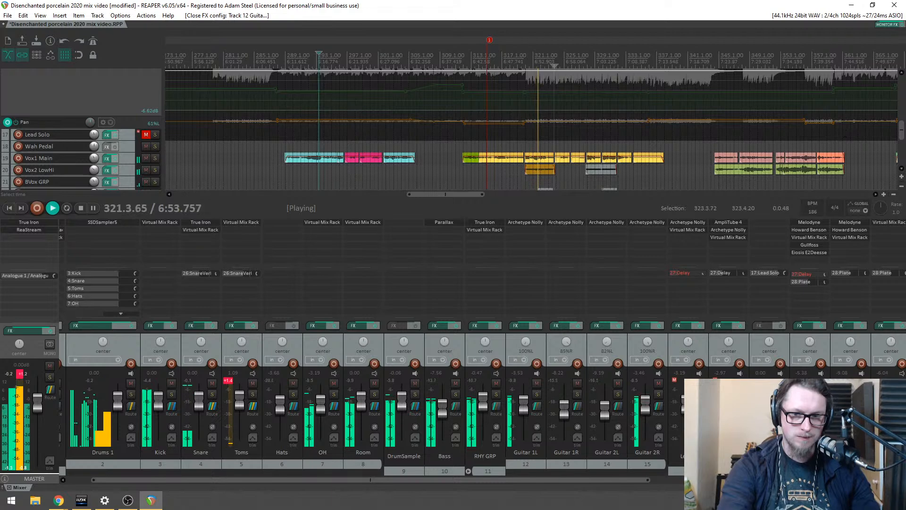
drag(902, 131, 901, 141)
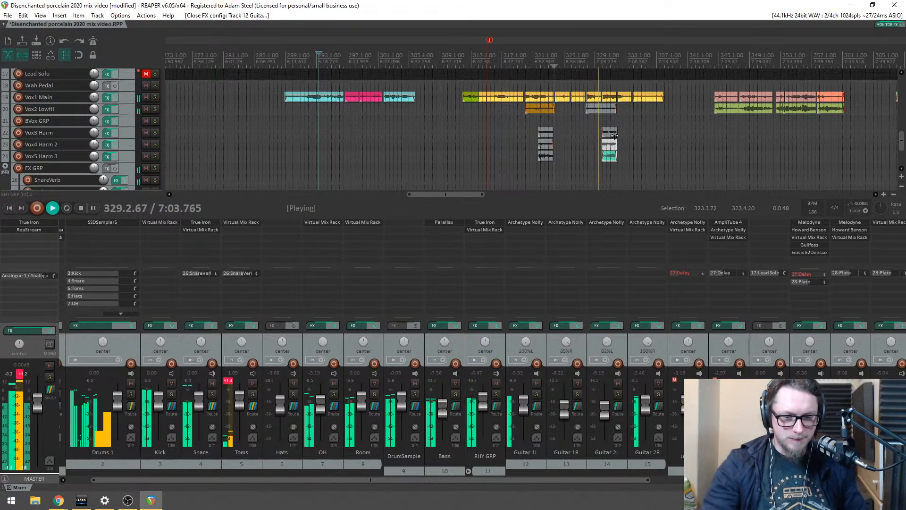
click(652, 61)
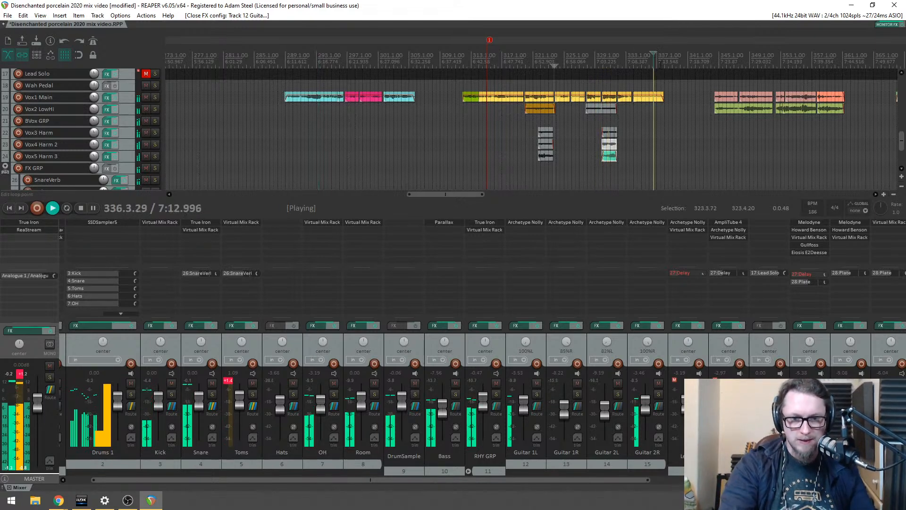
scroll(683, 109, down, 3)
key(space)
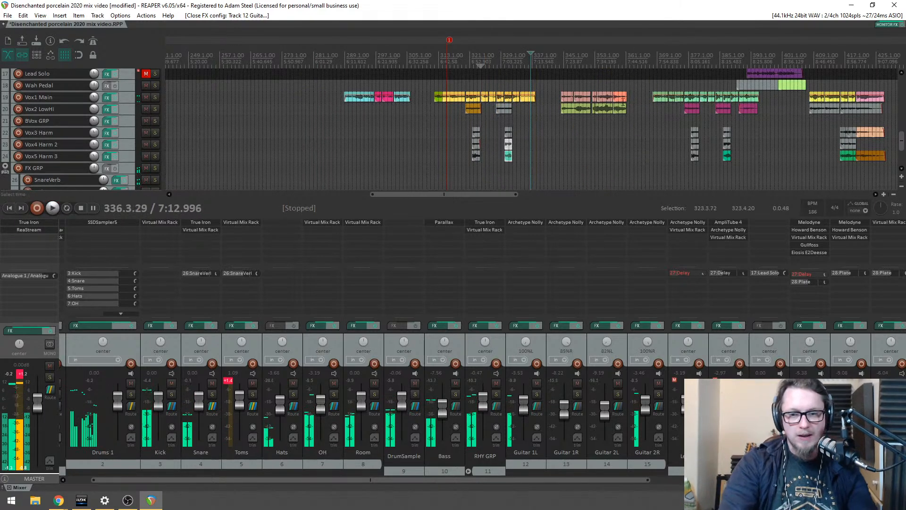
Step: Unmute the Lead Solo track and start playback from about bar 359
click(626, 57)
scroll(623, 99, up, 5)
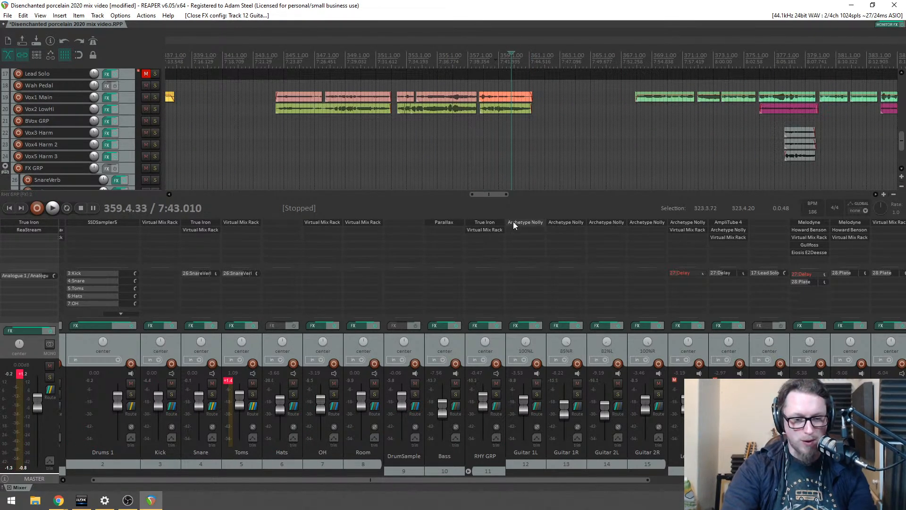
click(145, 74)
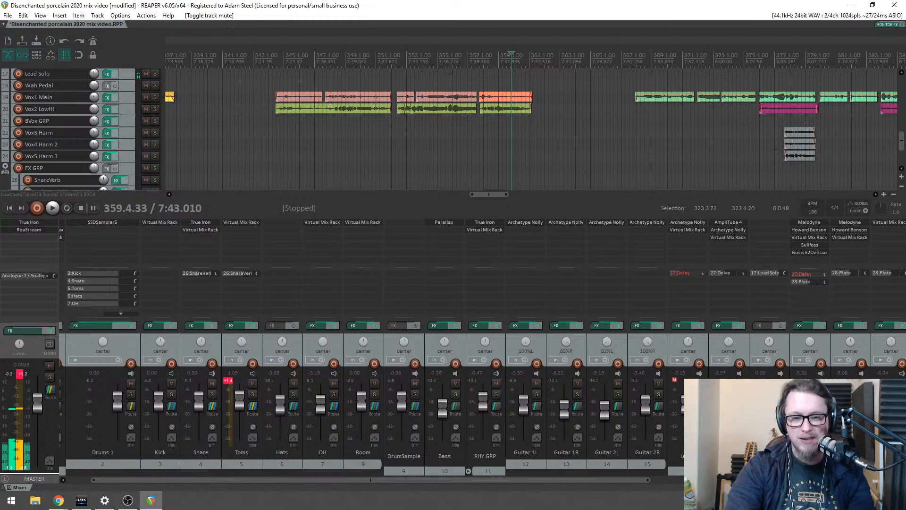
key(space)
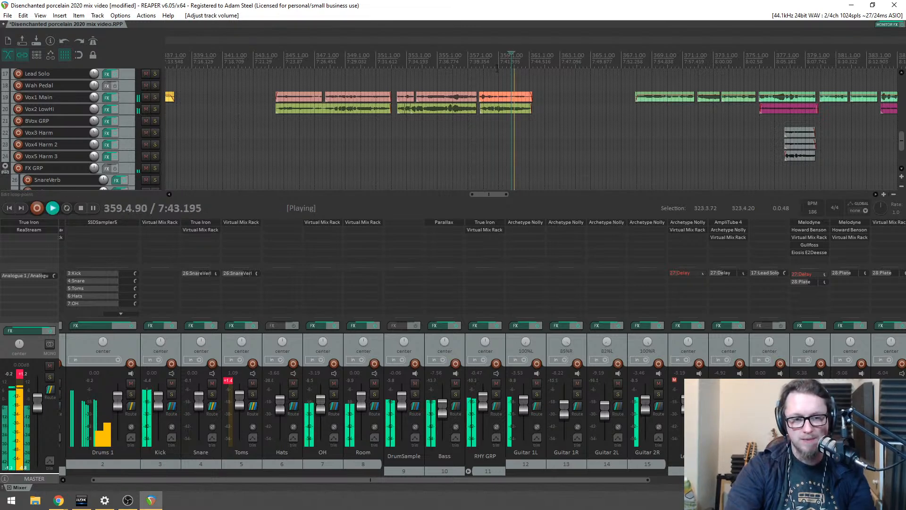
Step: Skip playback ahead to about bar 391 and listen to the lead solo section
scroll(514, 47, down, 5)
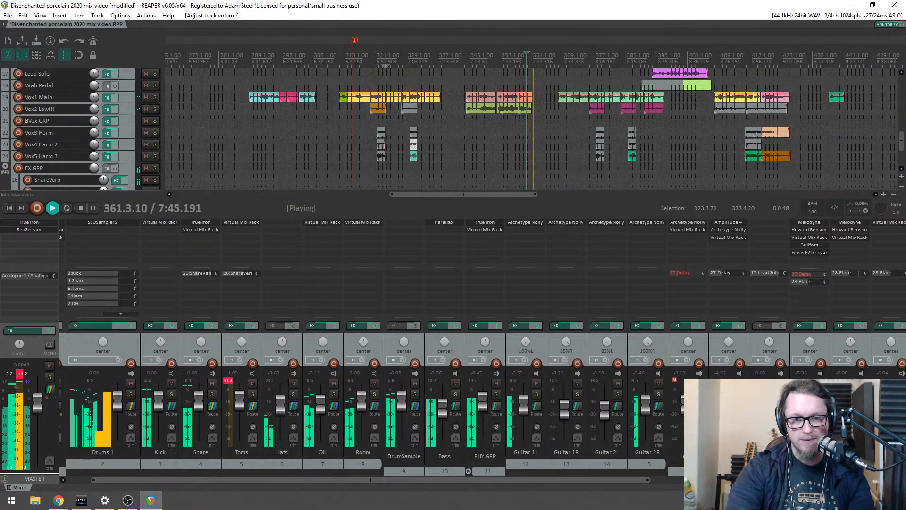
scroll(579, 91, up, 5)
scroll(580, 91, up, 2)
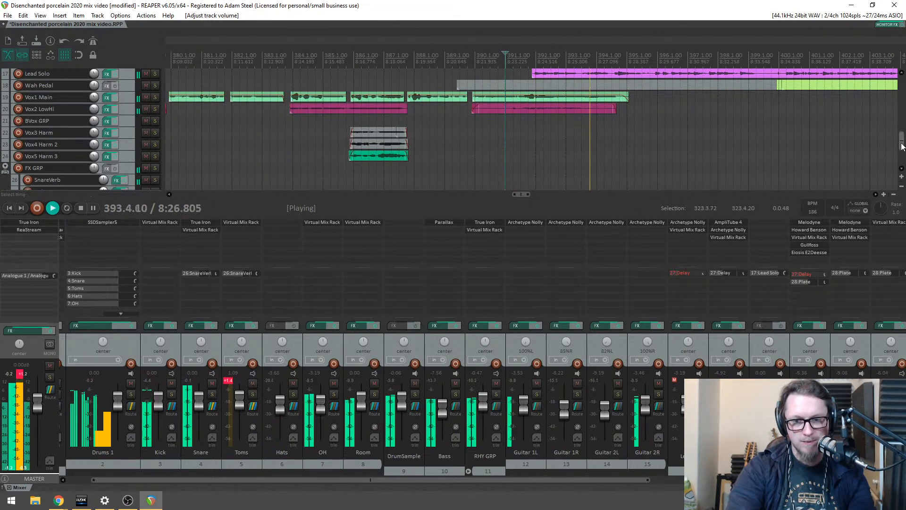
scroll(580, 118, up, 3)
scroll(810, 140, down, 1)
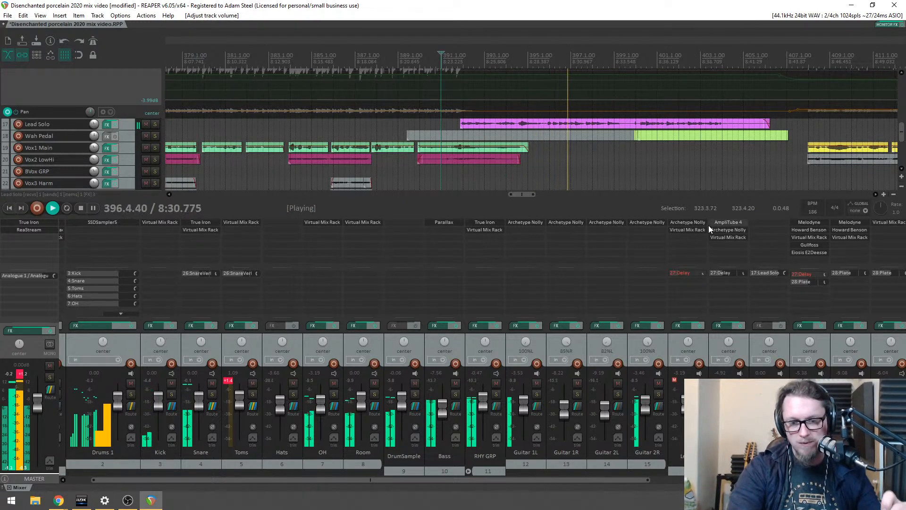
Step: In Lead Solo's Virtual Mix Rack, lower the Trimmer level slightly and raise the FG-N EQ's mid-band gain
click(728, 239)
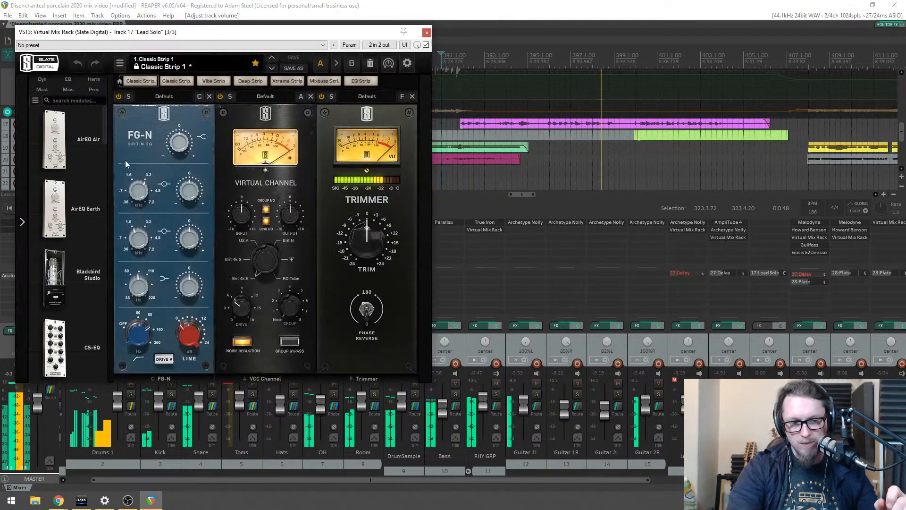
drag(364, 234, 360, 239)
drag(196, 238, 196, 234)
scroll(196, 234, up, 2)
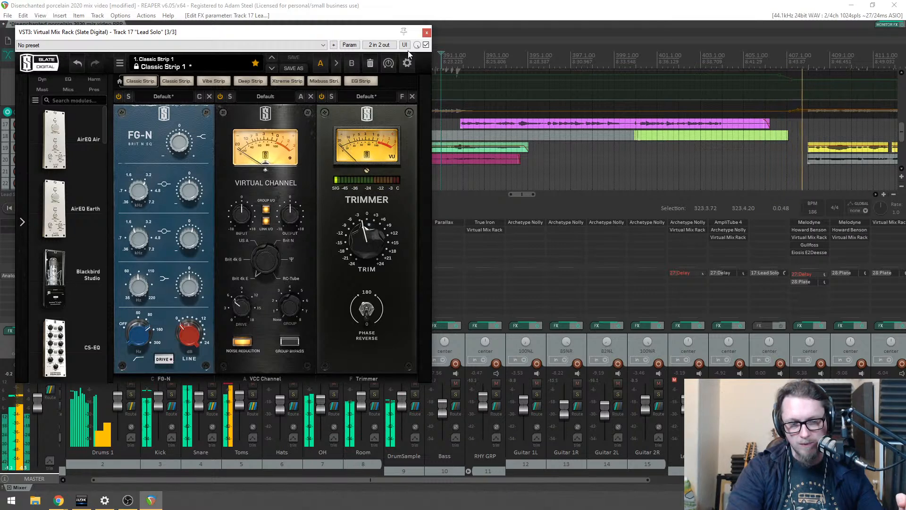
click(426, 32)
Step: Listen to the closing vocal section from about bar 409 and fine-tune the Vox2 LowHi volume
scroll(866, 129, down, 3)
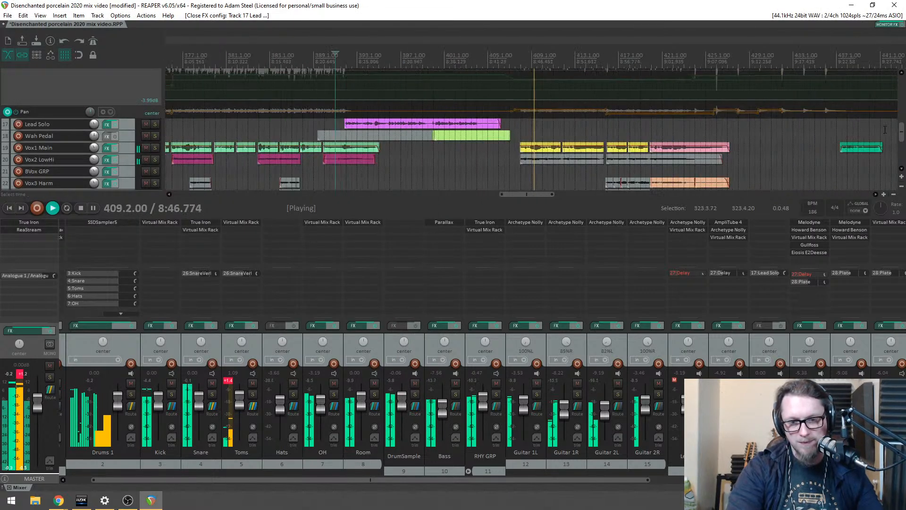
mouse_move(901, 129)
mouse_down()
mouse_move(901, 146)
mouse_move(897, 139)
mouse_up()
scroll(749, 131, up, 3)
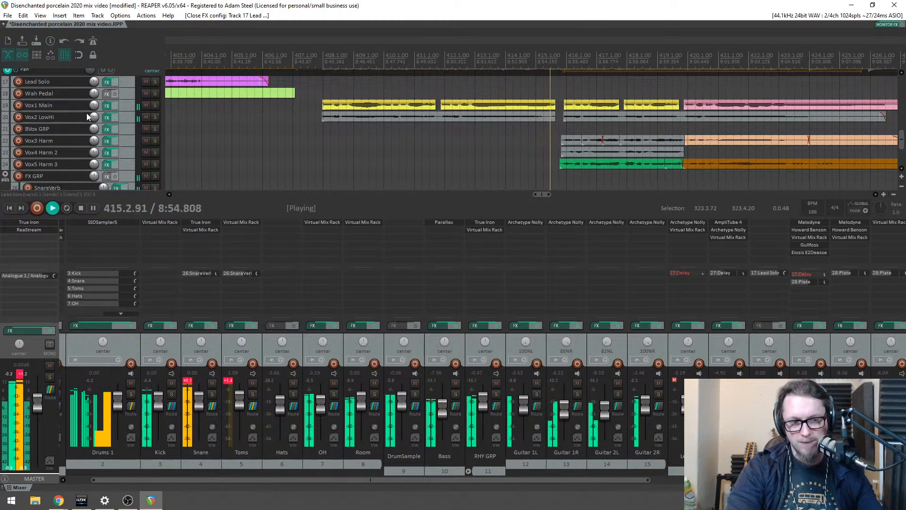
scroll(93, 120, up, 1)
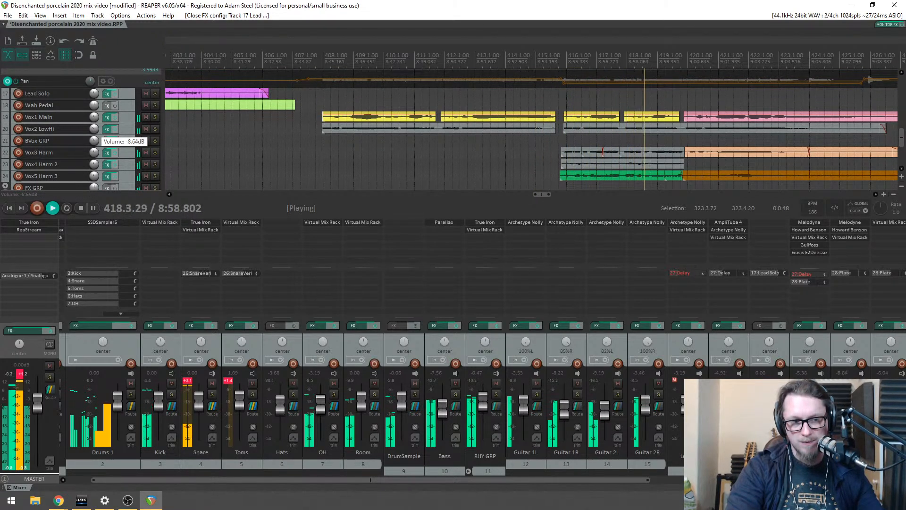
drag(93, 132, 94, 132)
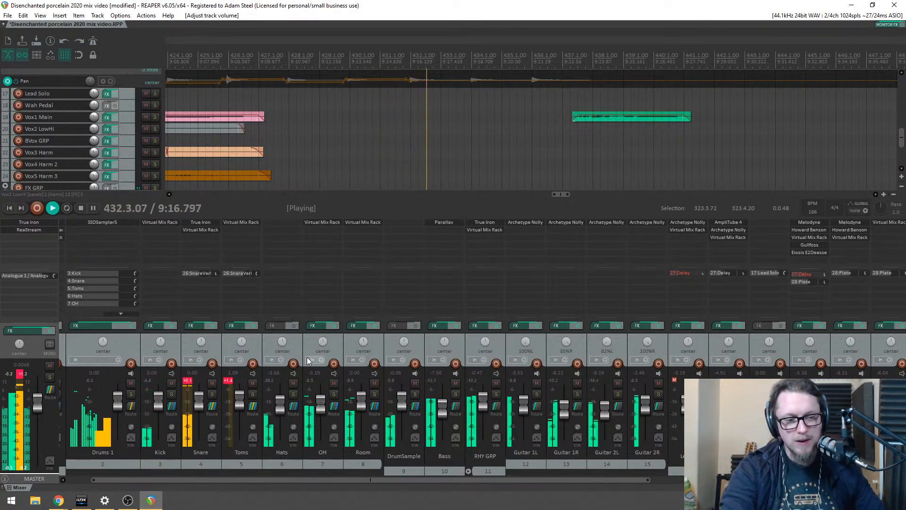
Step: Set the AirEQ Air gain to 2.02 dB in the Drum GRP's Virtual Mix Rack and close the plugin
click(81, 478)
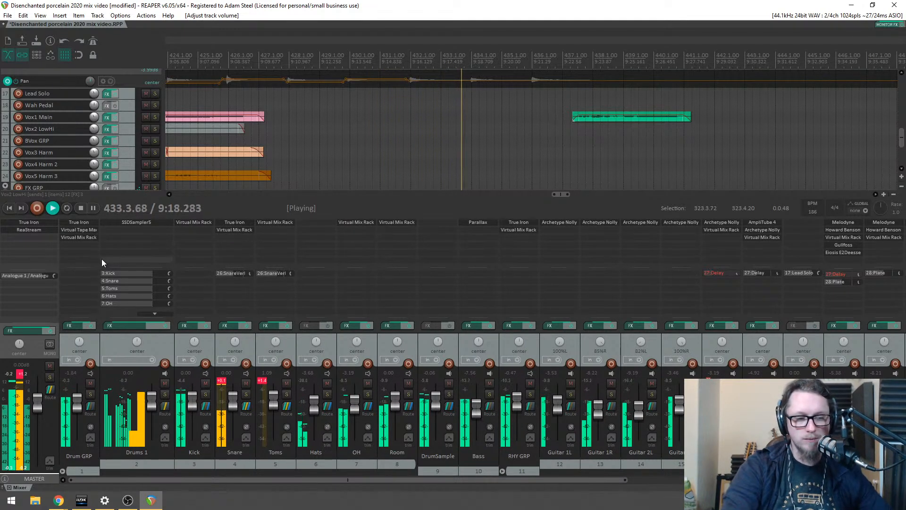
click(73, 238)
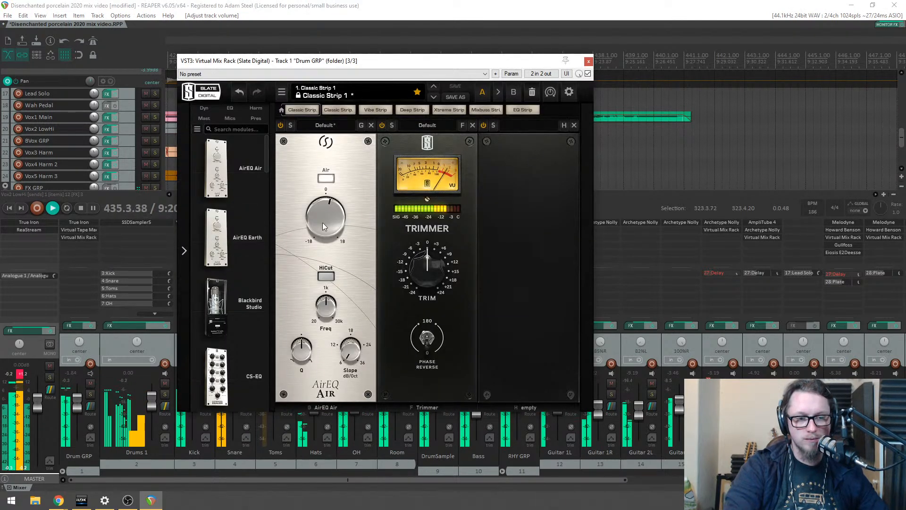
click(322, 222)
scroll(319, 220, up, 1)
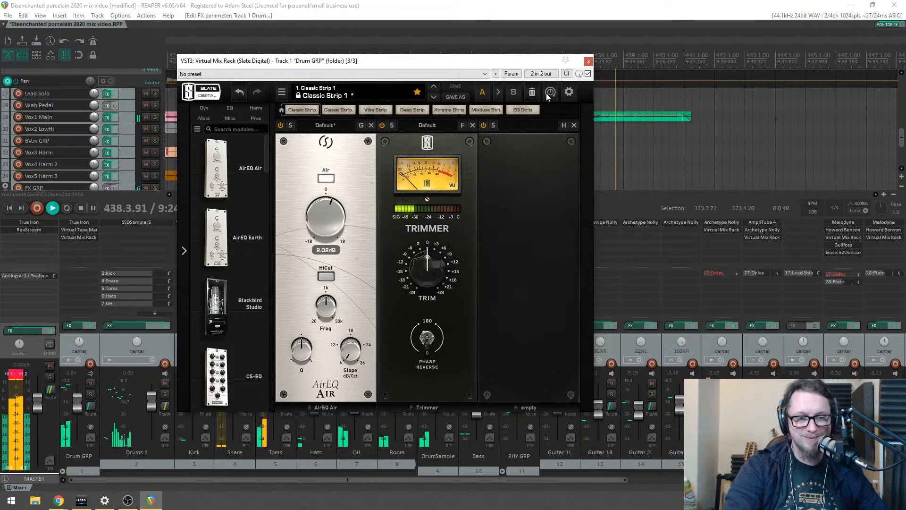
click(588, 61)
scroll(579, 75, down, 4)
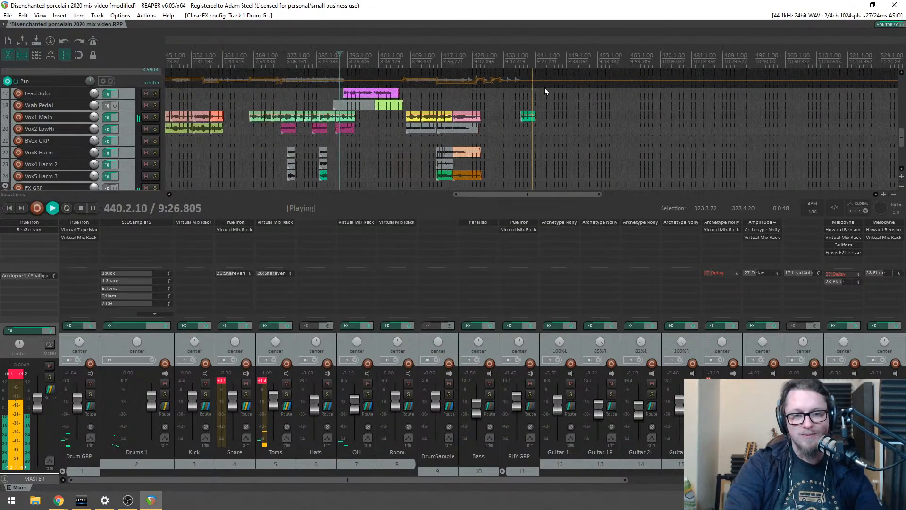
Step: Play the song from about bar 310 and listen to the following vocal section
scroll(545, 87, down, 2)
click(350, 56)
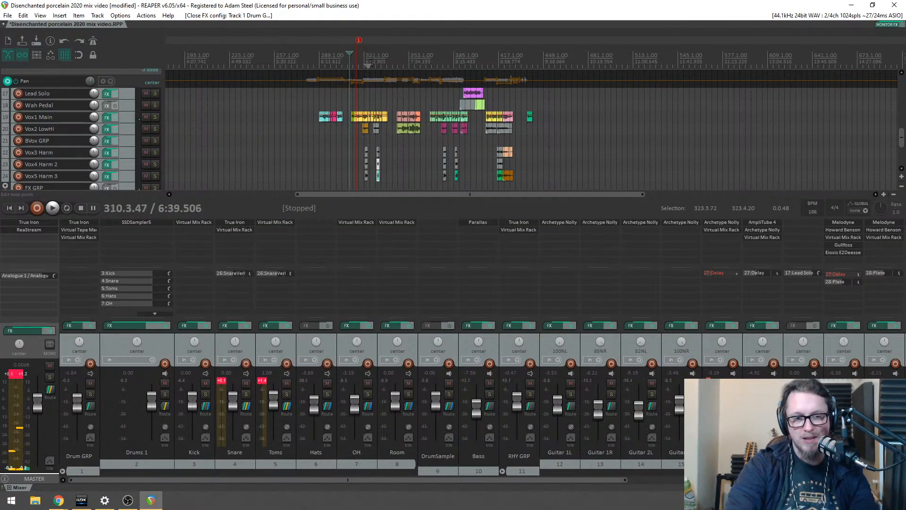
scroll(544, 66, up, 4)
key(space)
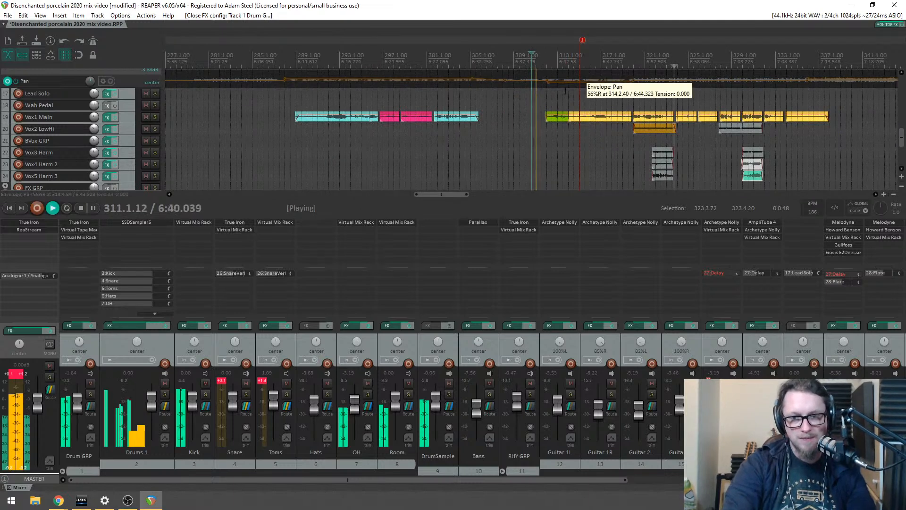
scroll(570, 119, down, 3)
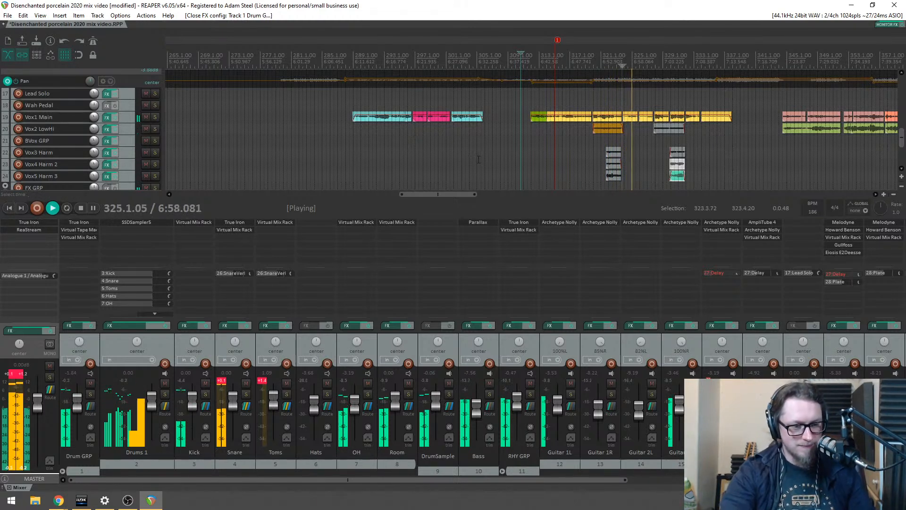
Step: Solo the Drum GRP and add an FG-116 Modern compressor ahead of AirEQ Air in its Virtual Mix Rack
click(90, 394)
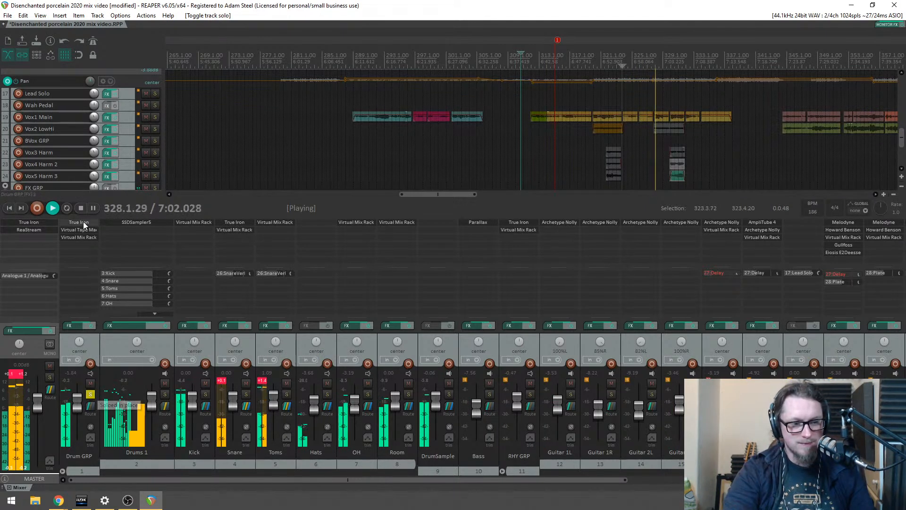
click(82, 237)
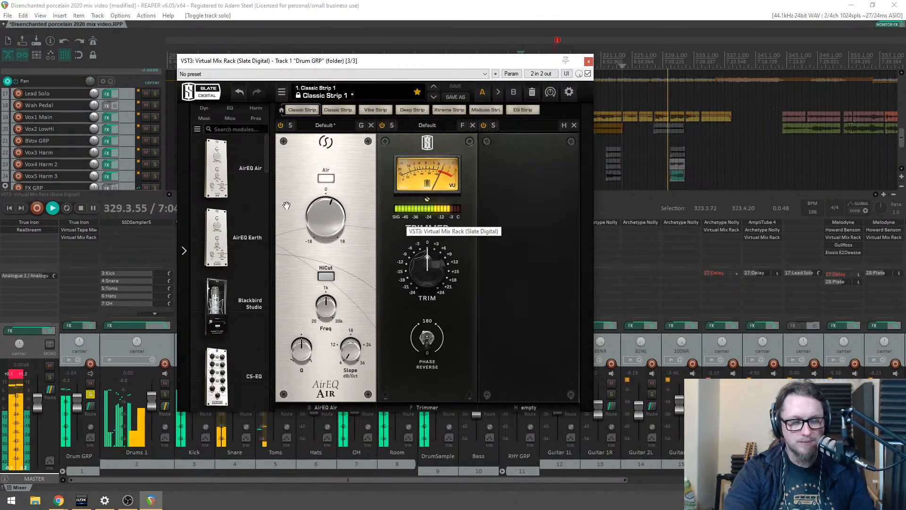
scroll(244, 231, down, 3)
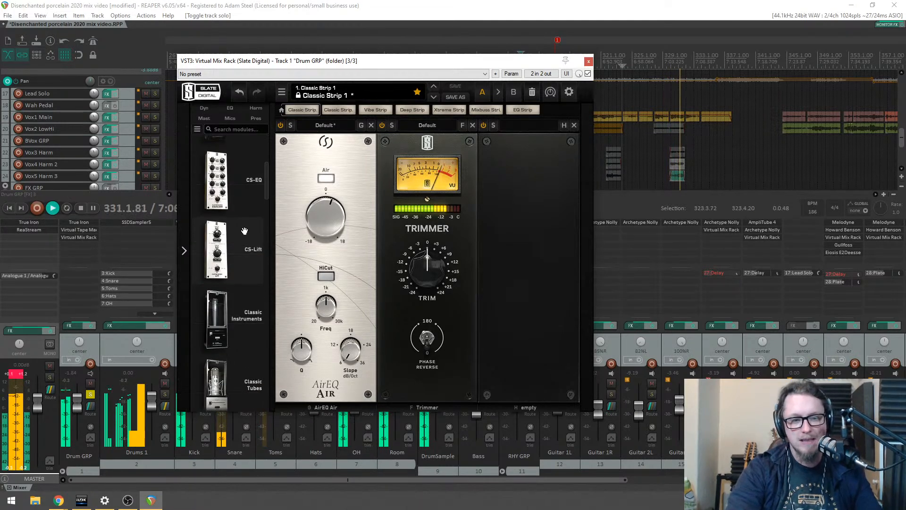
scroll(244, 231, down, 3)
scroll(240, 244, down, 3)
scroll(240, 244, down, 4)
scroll(235, 248, up, 4)
drag(222, 226, 323, 231)
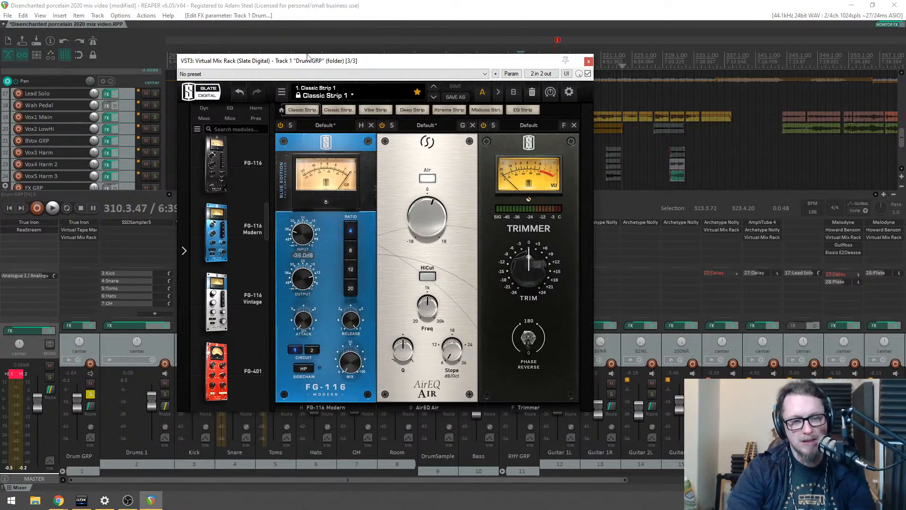
Step: During playback, adjust the FG-116's input and output, enable its HP sidechain, and set the release to 7.00 and mix to 52%
drag(316, 63, 334, 116)
key(space)
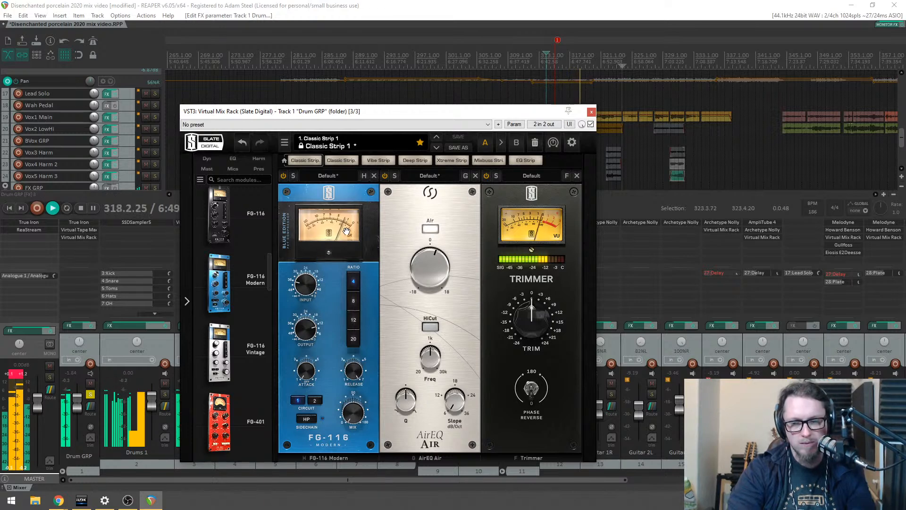
drag(414, 115, 486, 84)
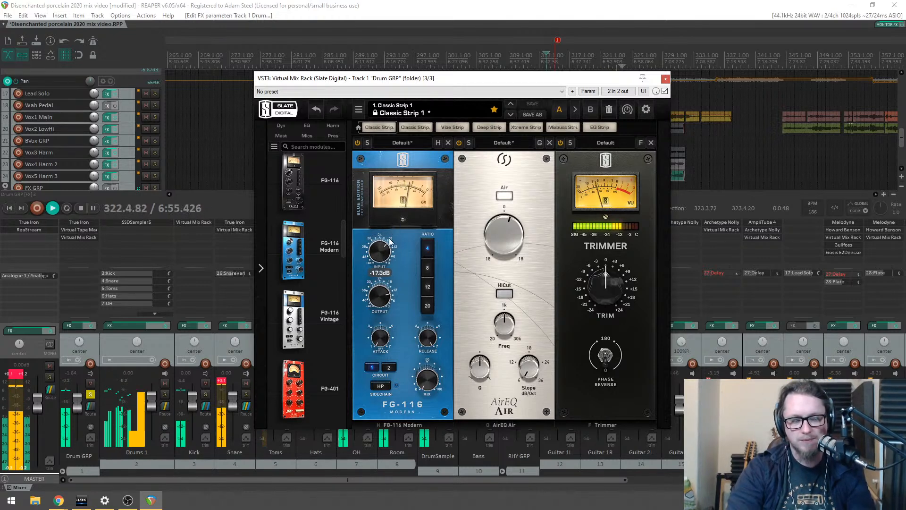
drag(379, 310, 380, 318)
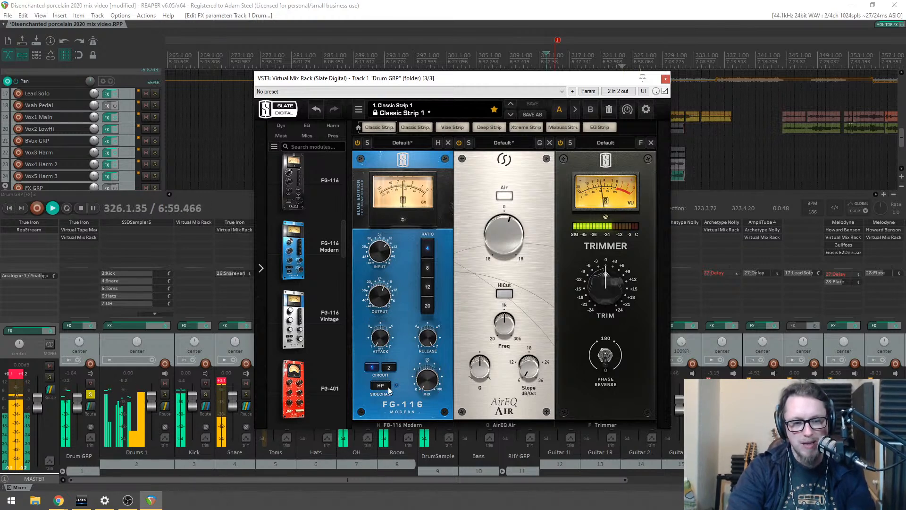
drag(432, 375, 430, 333)
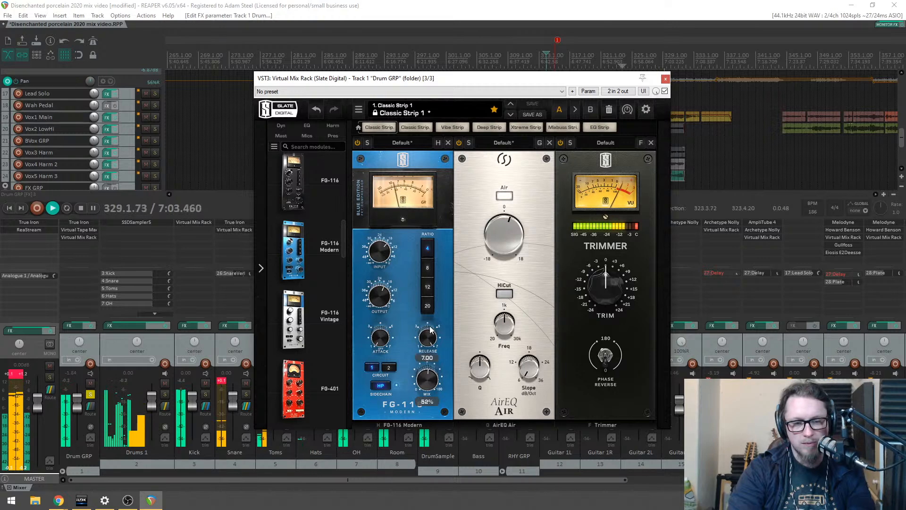
Step: Compare the drums with the FG-116 bypassed and active, close the rack and listen to the compressed drums in the full mix
click(357, 143)
click(357, 143)
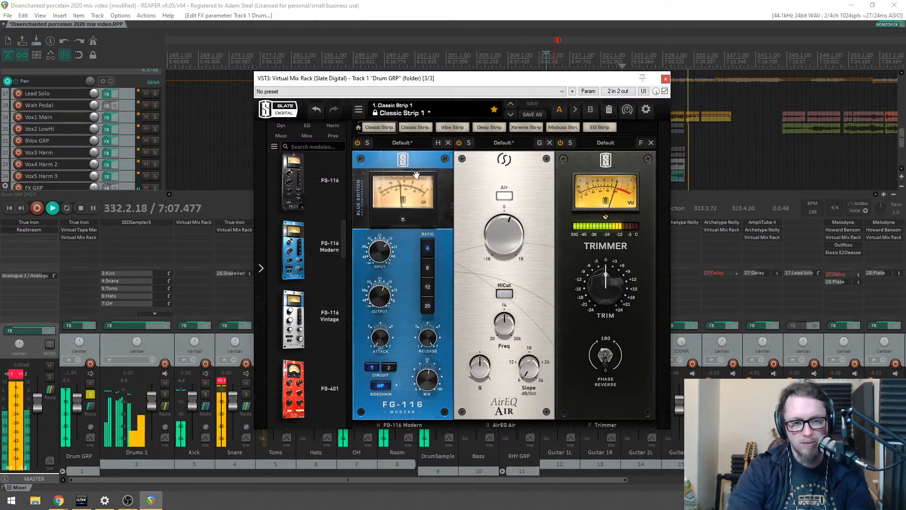
click(664, 79)
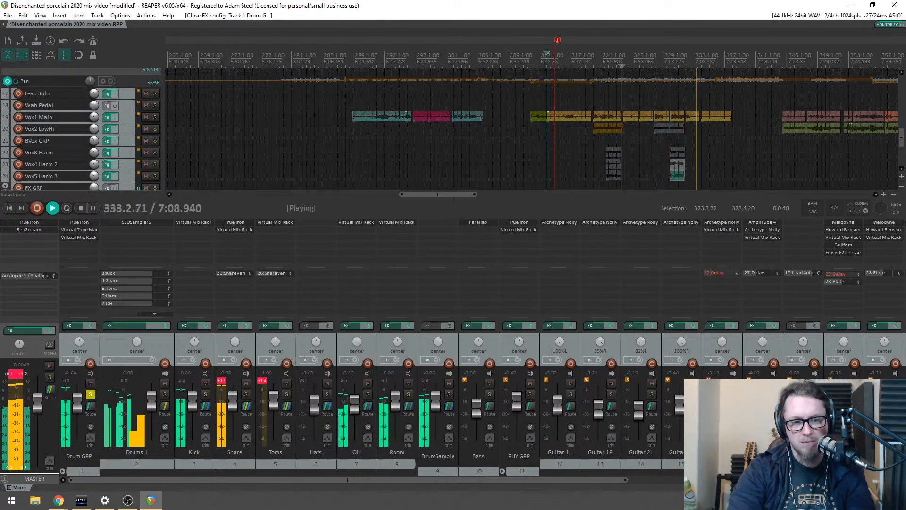
click(90, 394)
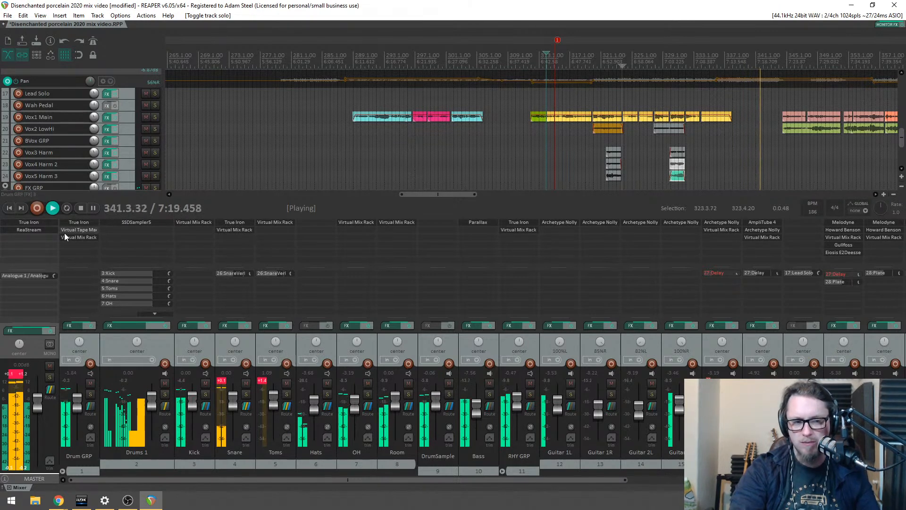
Step: Reopen the Drum GRP's Virtual Mix Rack, switch the FG-116 to circuit 2 and check it against bypass
click(87, 238)
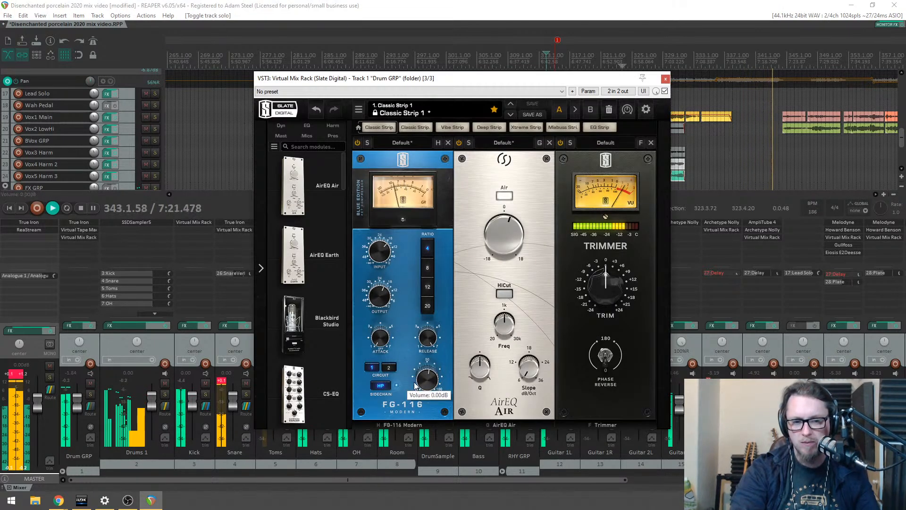
click(388, 368)
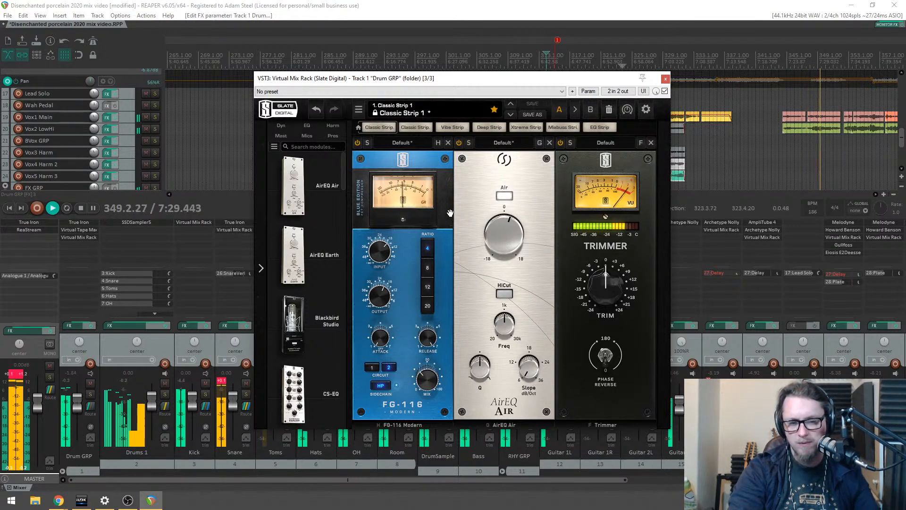
click(358, 145)
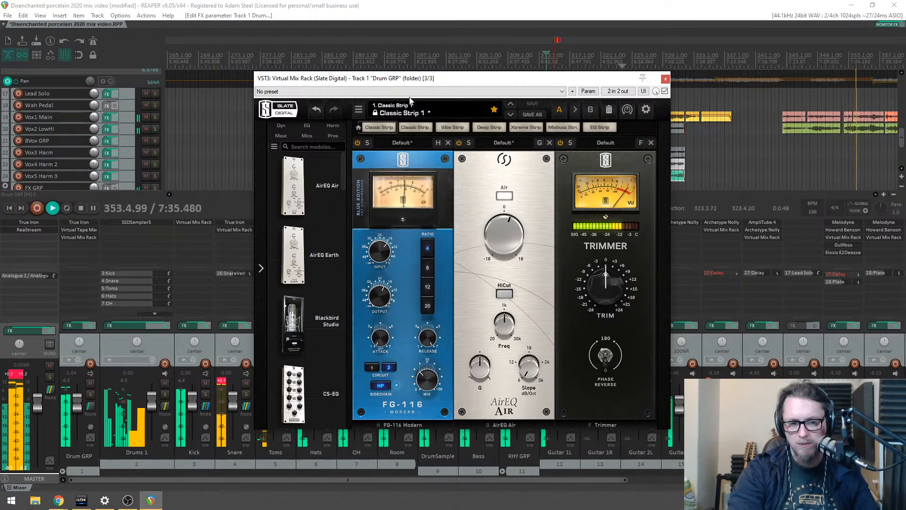
Step: Solo the Drum GRP and listen to the FG-116 compression from about bar 314, then again from about bar 326
drag(405, 83, 359, 84)
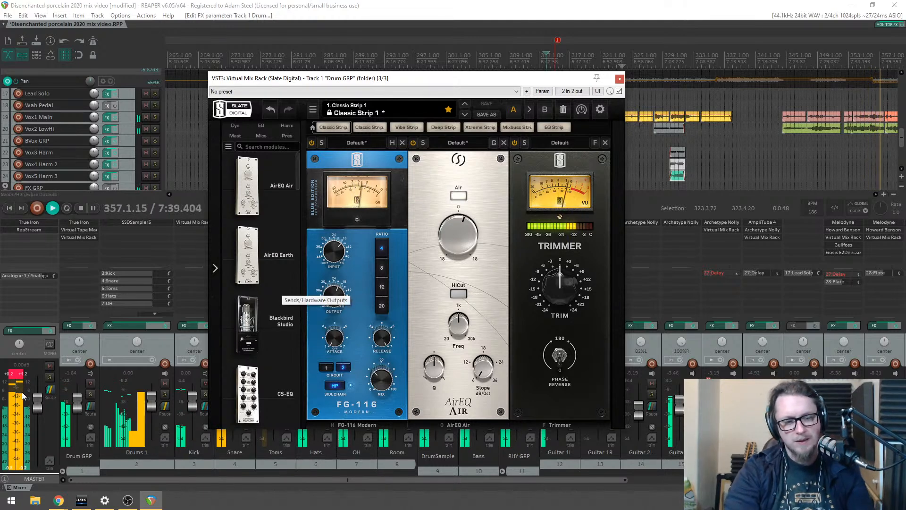
key(space)
click(90, 395)
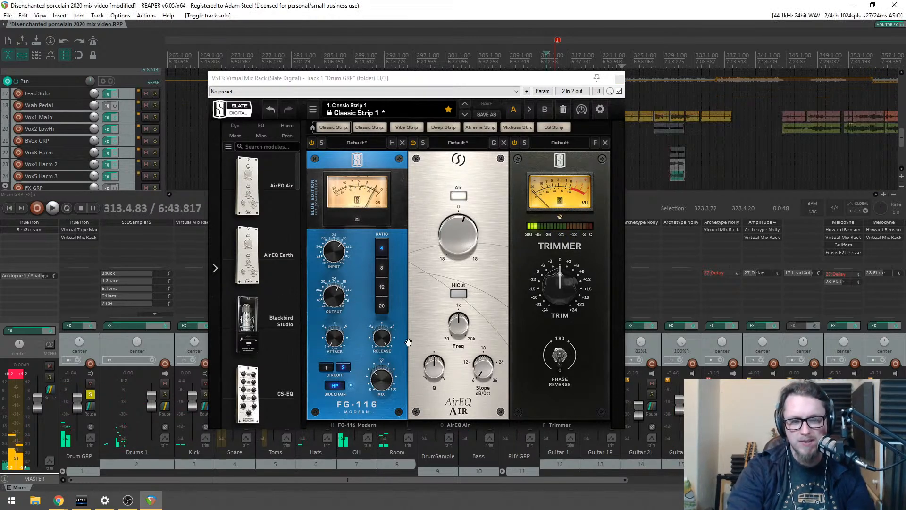
drag(367, 83, 390, 97)
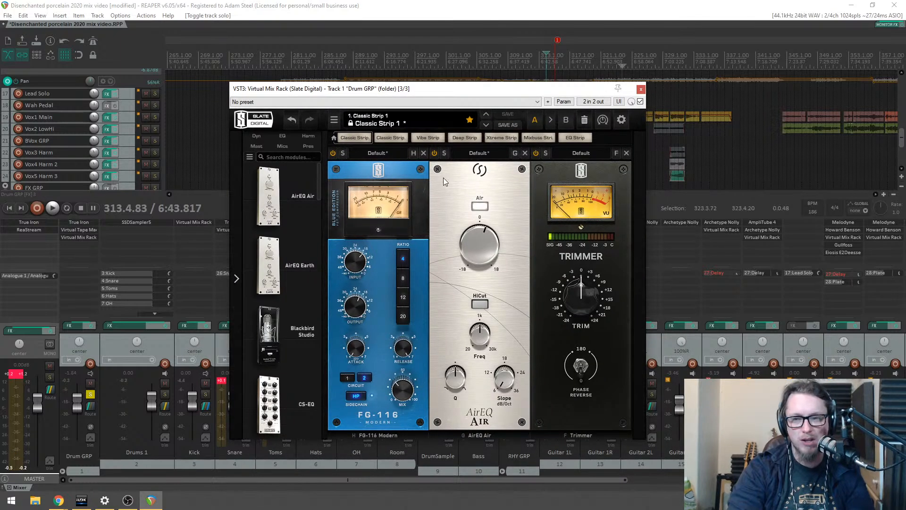
key(space)
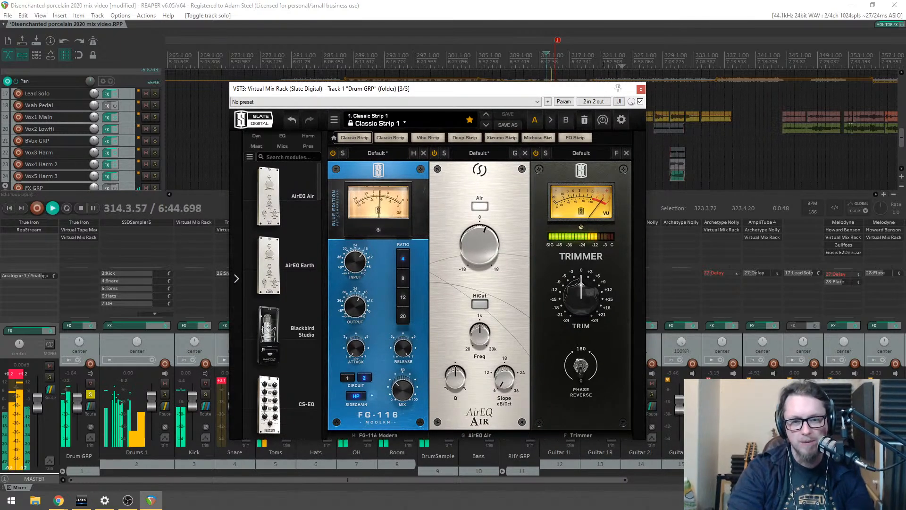
click(641, 78)
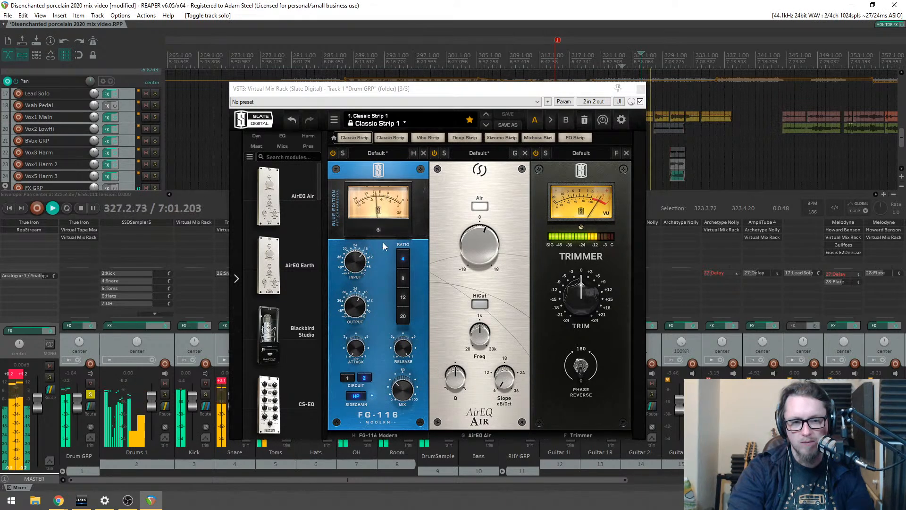
Step: Stop playback and replace the FG-116 with an FG-Stress compressor ahead of AirEQ Air in the Drum GRP's rack
key(space)
click(423, 153)
scroll(264, 278, down, 5)
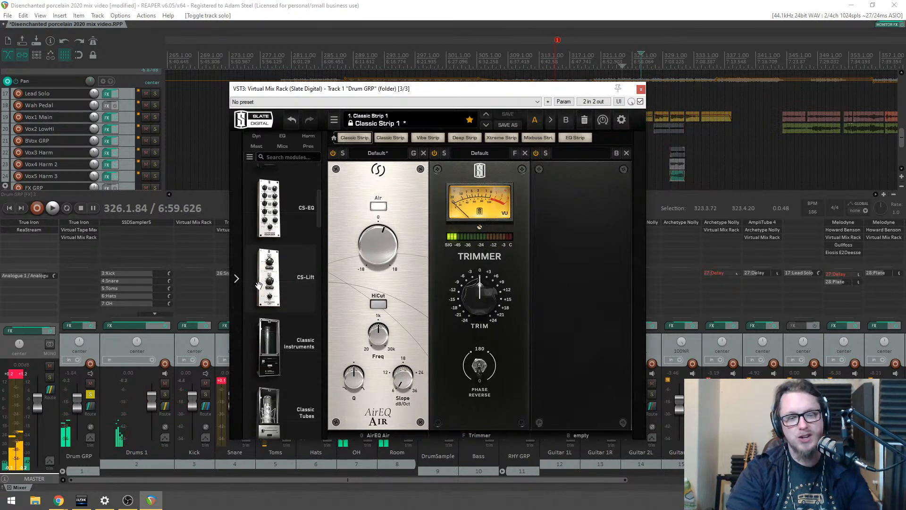
scroll(283, 290, down, 10)
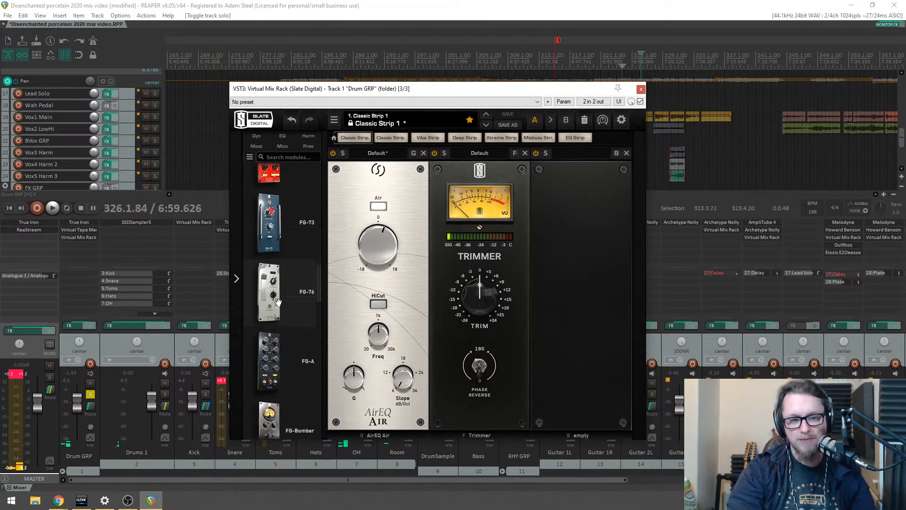
scroll(267, 302, up, 3)
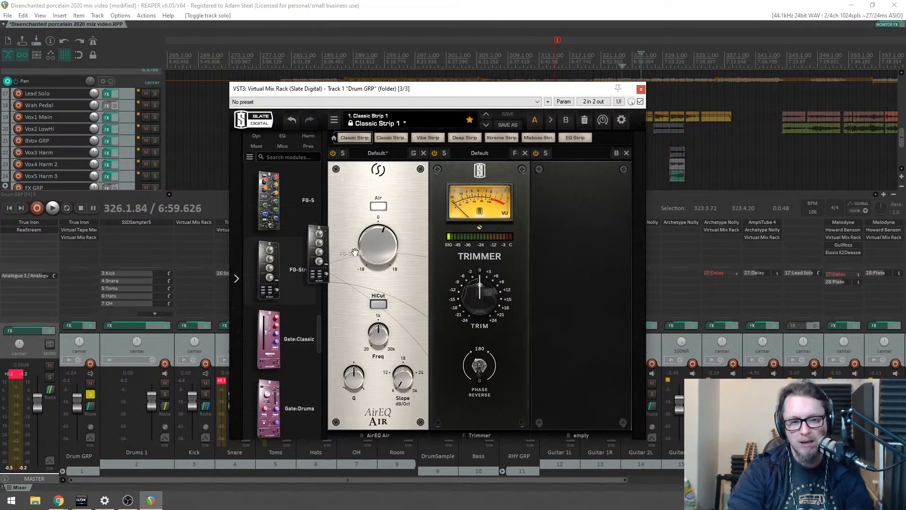
drag(288, 280, 376, 254)
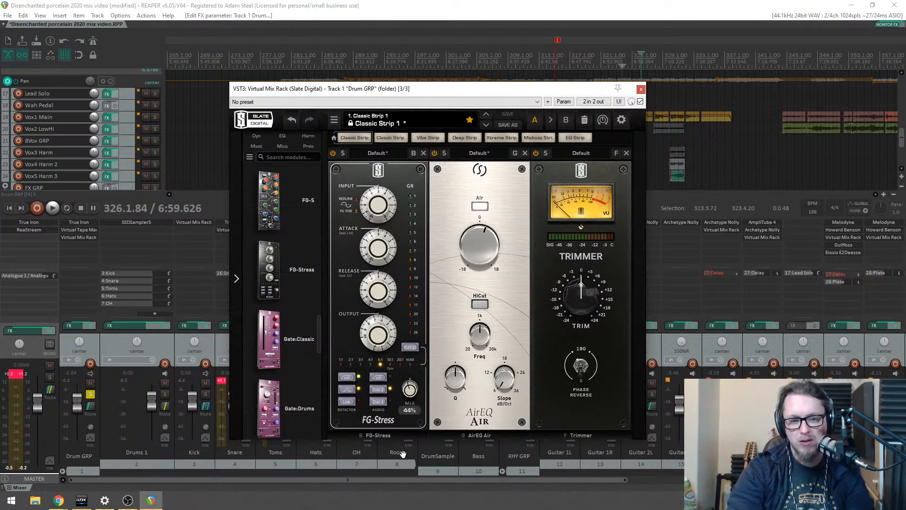
Step: Set FG-Stress to the Nuke ratio with release 0.50, attack 8.10, input 7.70 and mix 40%, and adjust its output during playback
click(413, 349)
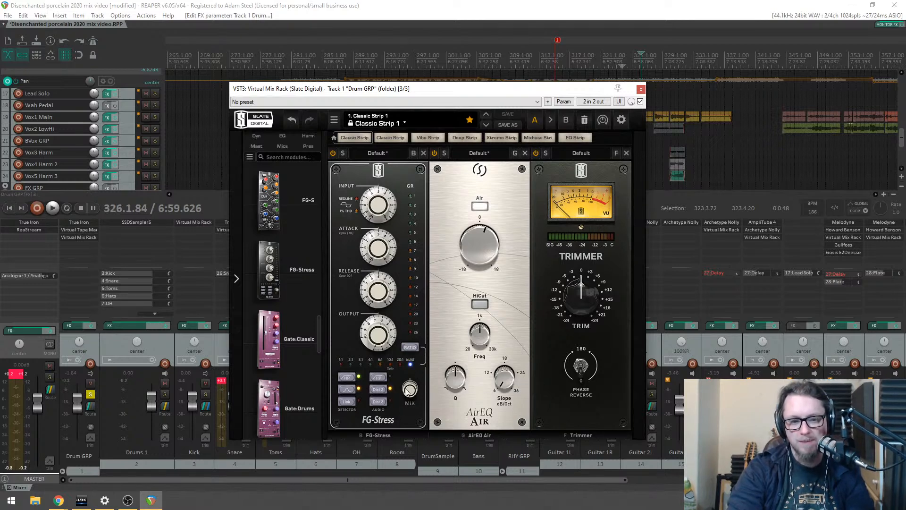
key(space)
mouse_move(378, 215)
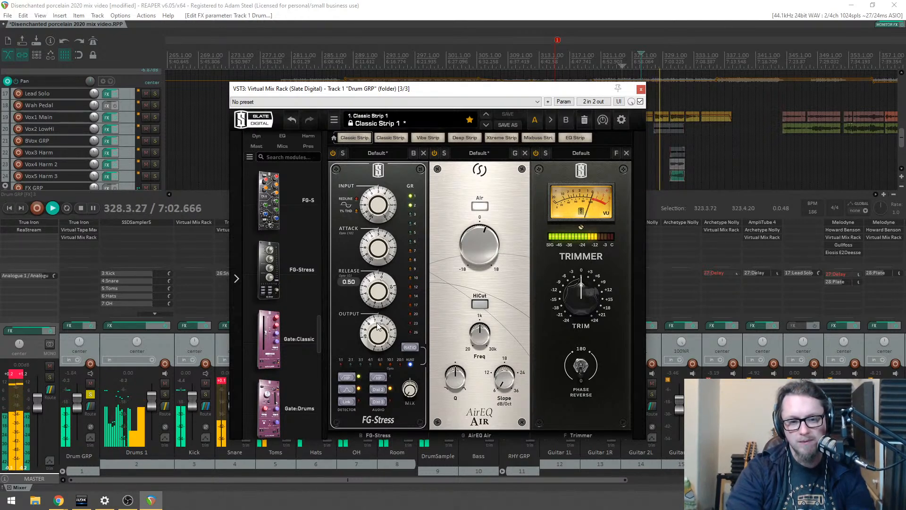
mouse_move(385, 231)
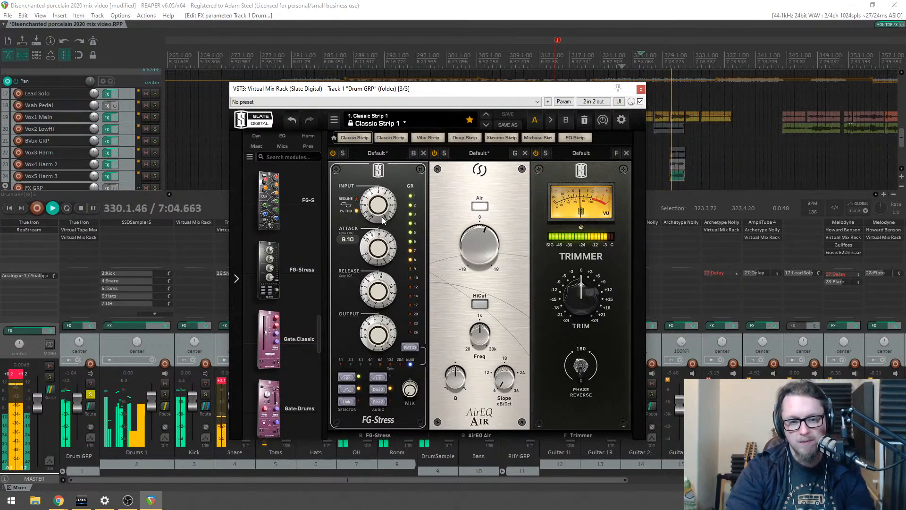
drag(379, 212, 379, 183)
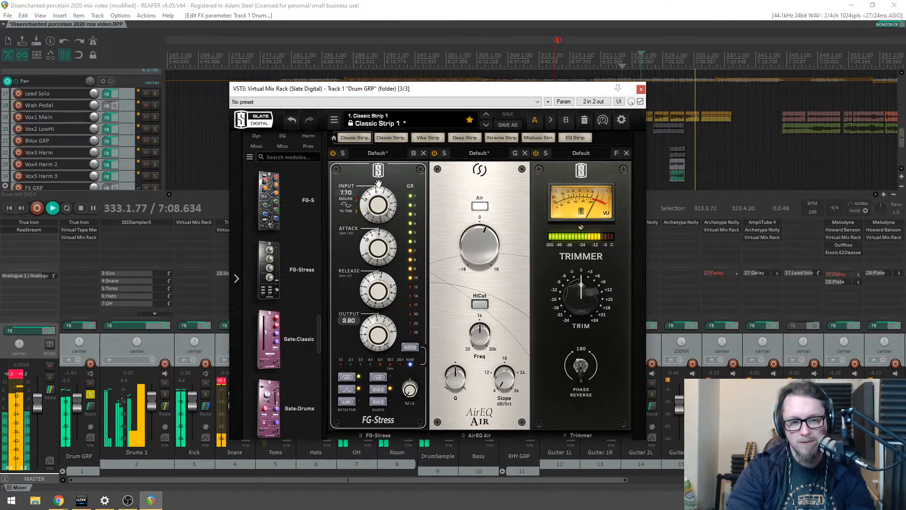
drag(371, 321, 378, 312)
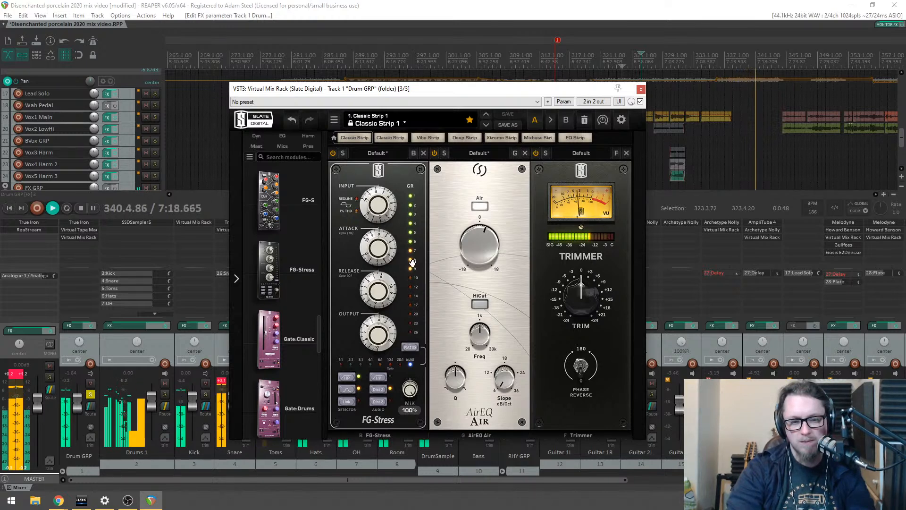
drag(410, 389, 410, 398)
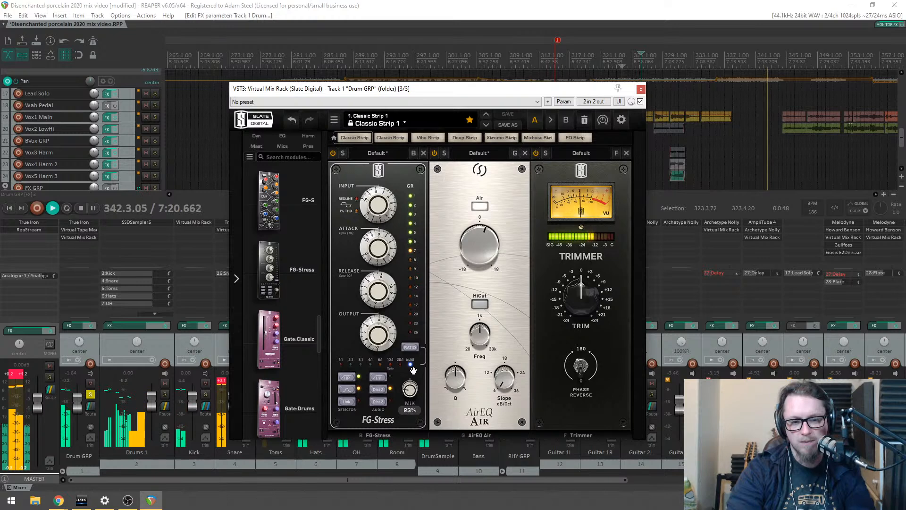
mouse_move(380, 319)
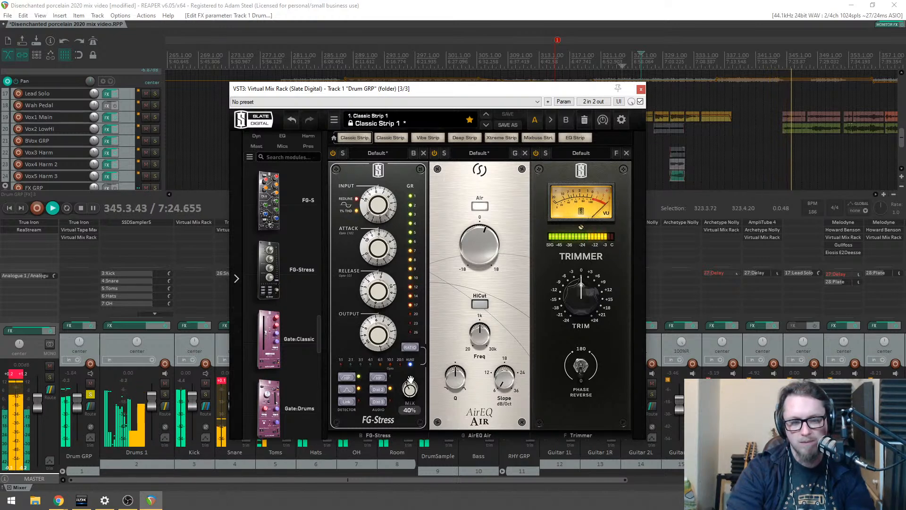
Step: Compare the drums with FG-Stress bypassed and active, close the rack and unsolo the Drum GRP
click(333, 153)
click(333, 153)
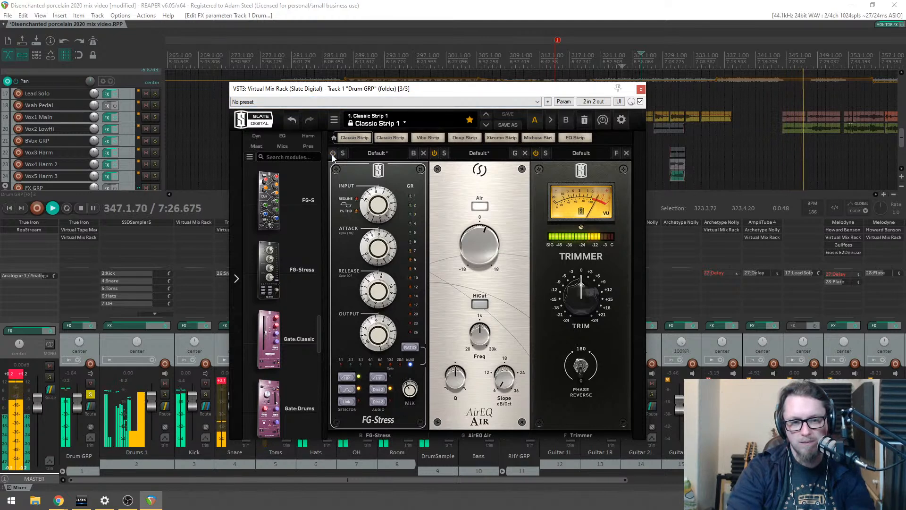
click(641, 89)
click(90, 394)
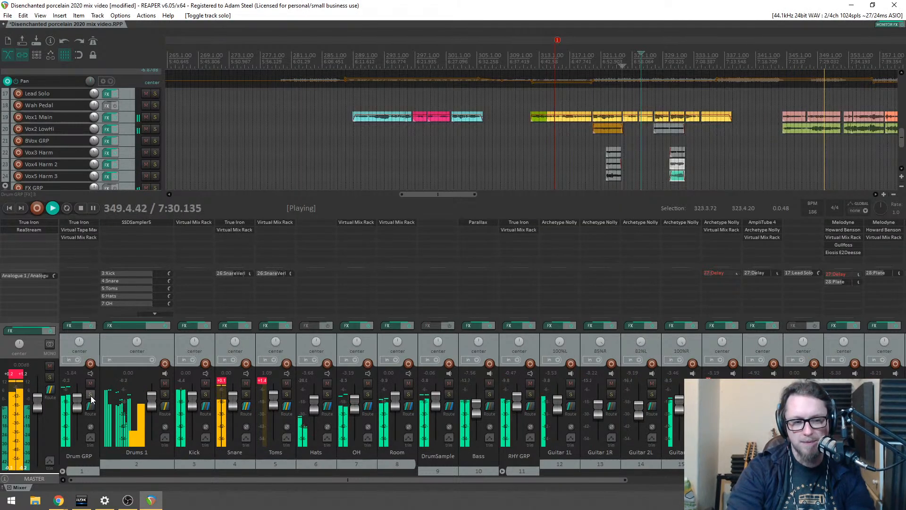
Step: Lower the Snare fader slightly during playback and compare the mix with DrumSample muted and unmuted
click(18, 372)
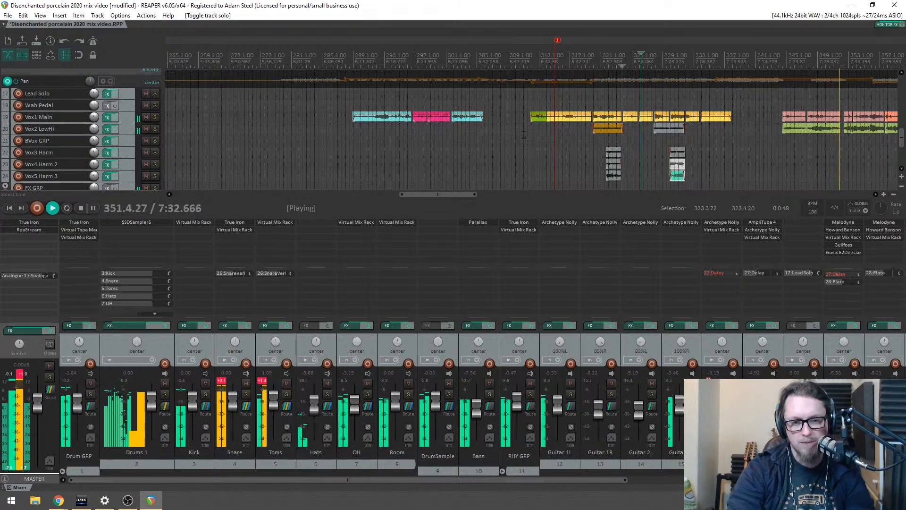
scroll(495, 151, down, 4)
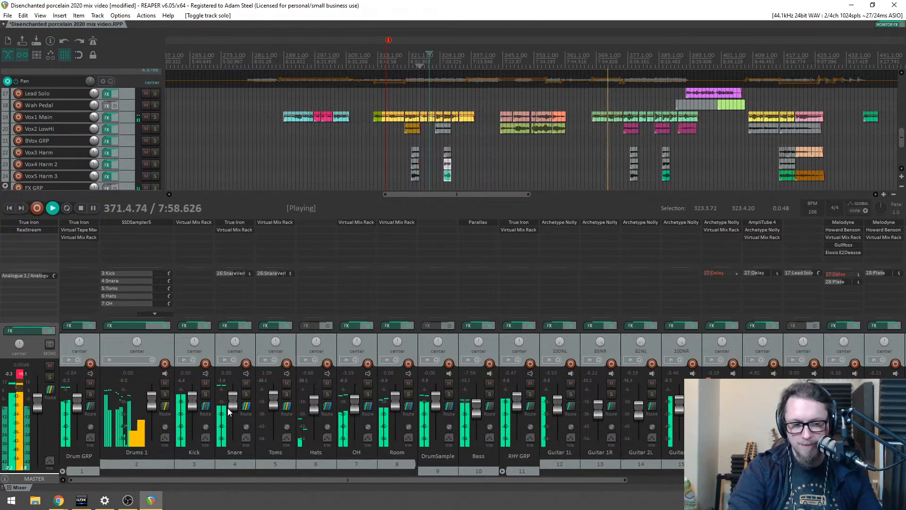
drag(238, 399, 235, 403)
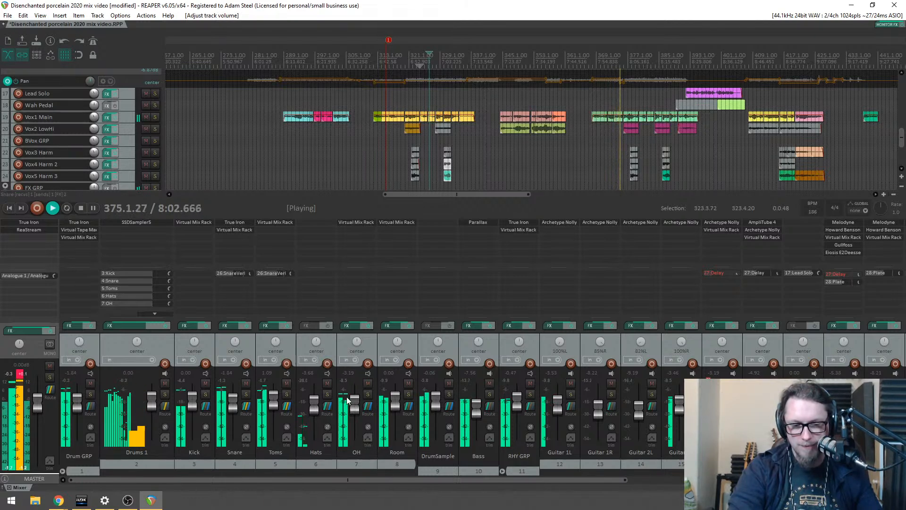
click(448, 382)
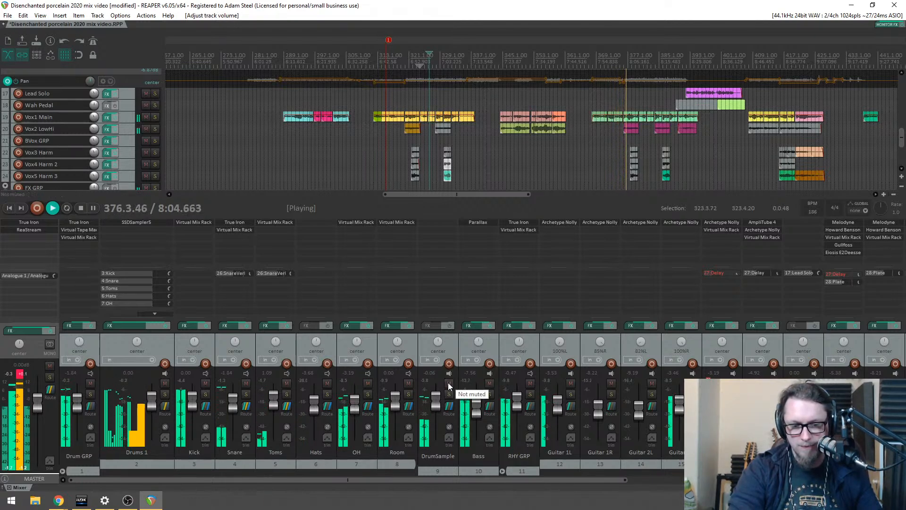
click(445, 386)
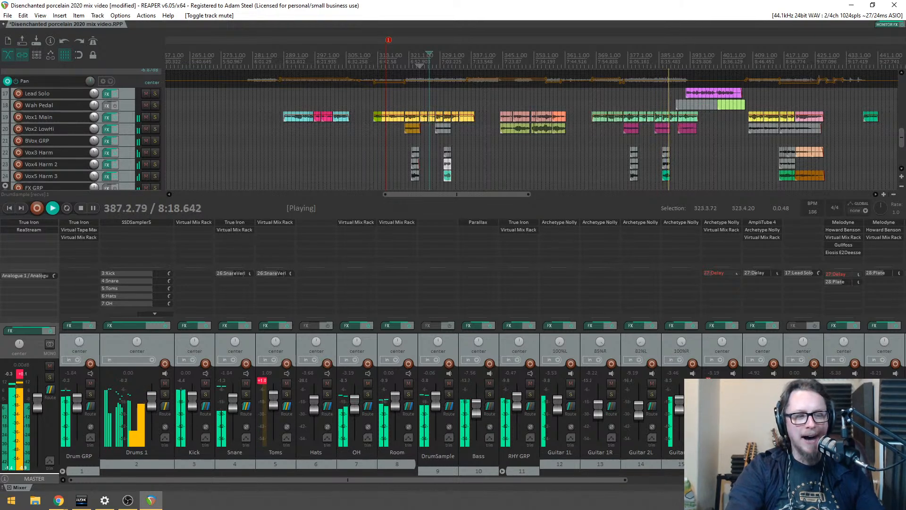
Step: Reduce the output of True Iron on the master track to -2.1 dB and close the plug-in
click(24, 222)
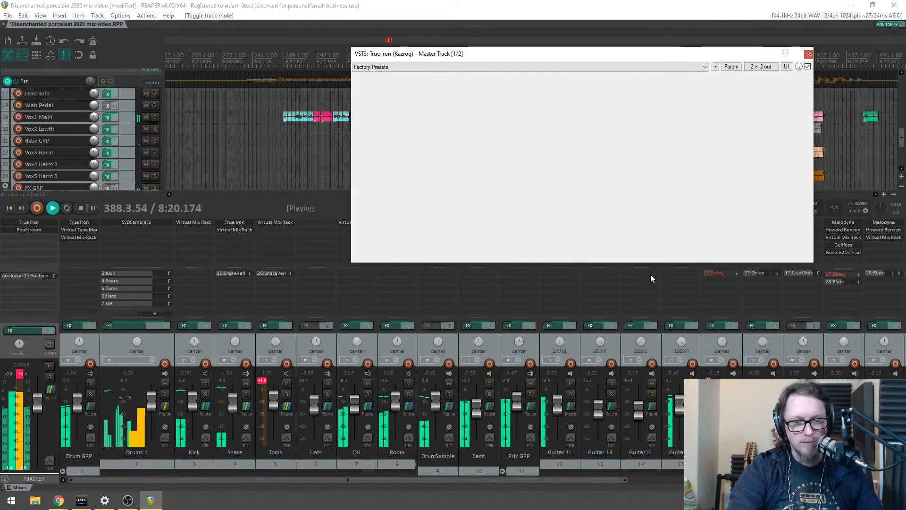
mouse_move(783, 247)
drag(783, 248, 784, 267)
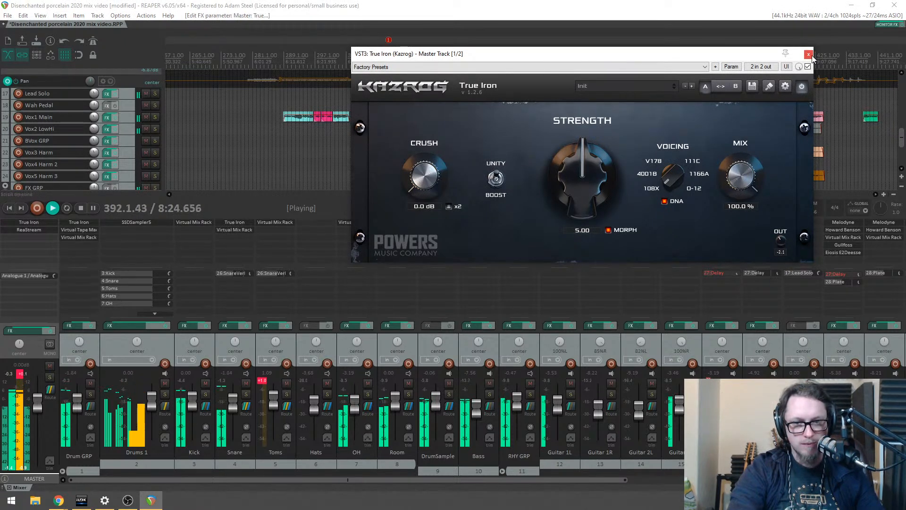
click(808, 54)
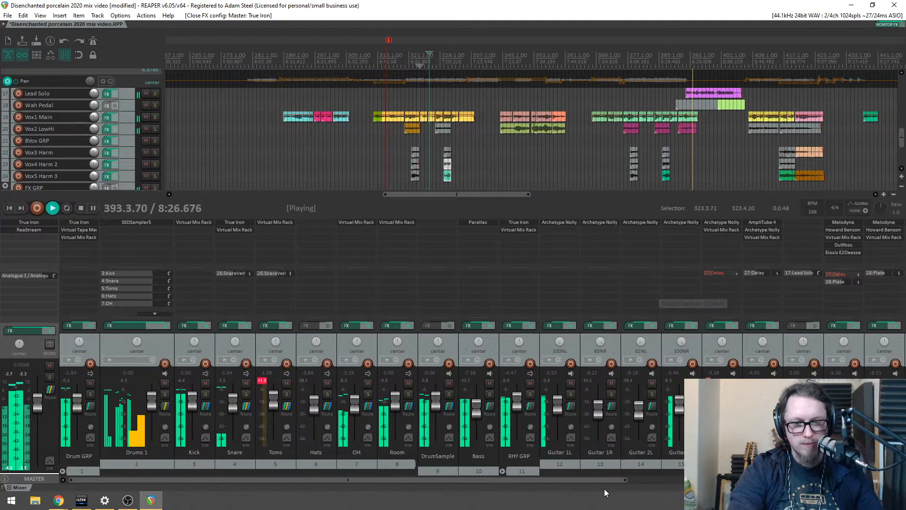
Step: Copy the Gullfoss effect from Vox1 Main to Lead Solo and raise the Lead Solo volume to -3.04 dB
drag(593, 480, 804, 480)
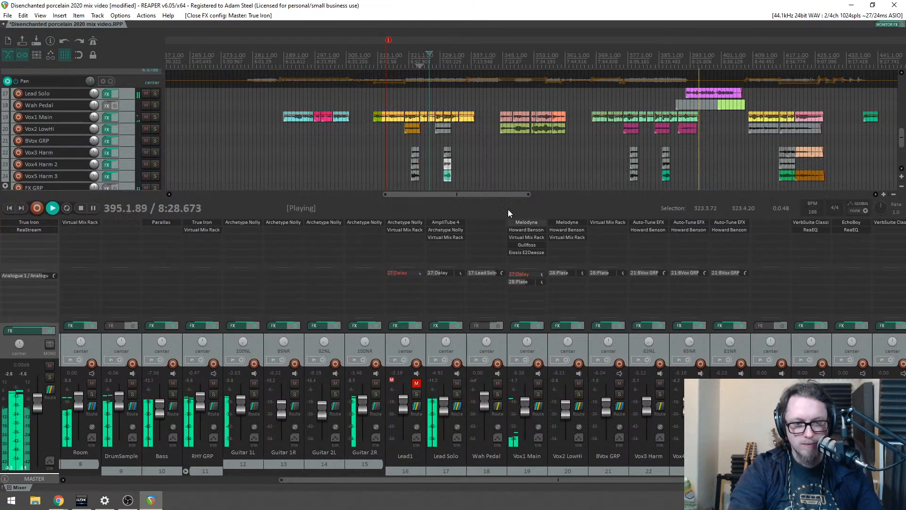
click(445, 244)
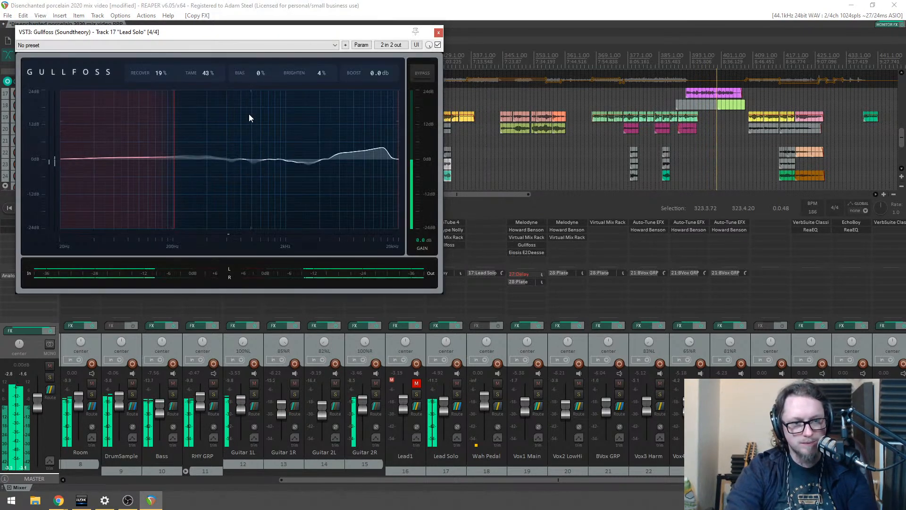
drag(232, 34, 302, 57)
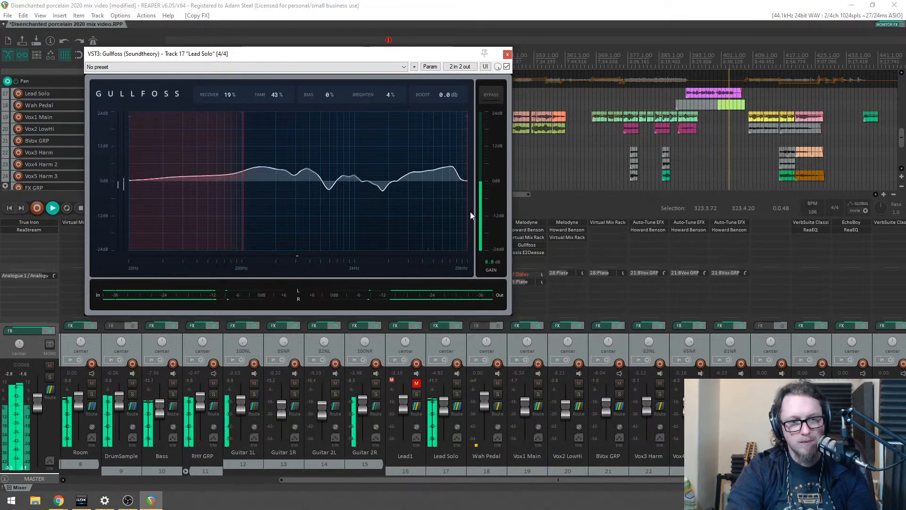
scroll(440, 410, up, 3)
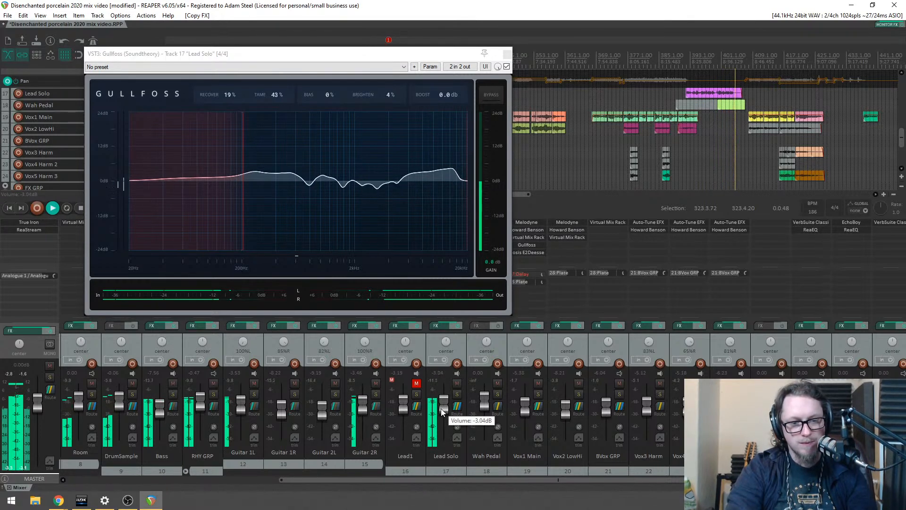
Step: Set Recover to 0% in the Lead Solo's Gullfoss and keep its window clear of the timeline
drag(319, 54, 355, 136)
drag(267, 174, 270, 211)
drag(303, 134, 623, 177)
scroll(557, 130, up, 5)
drag(534, 176, 516, 209)
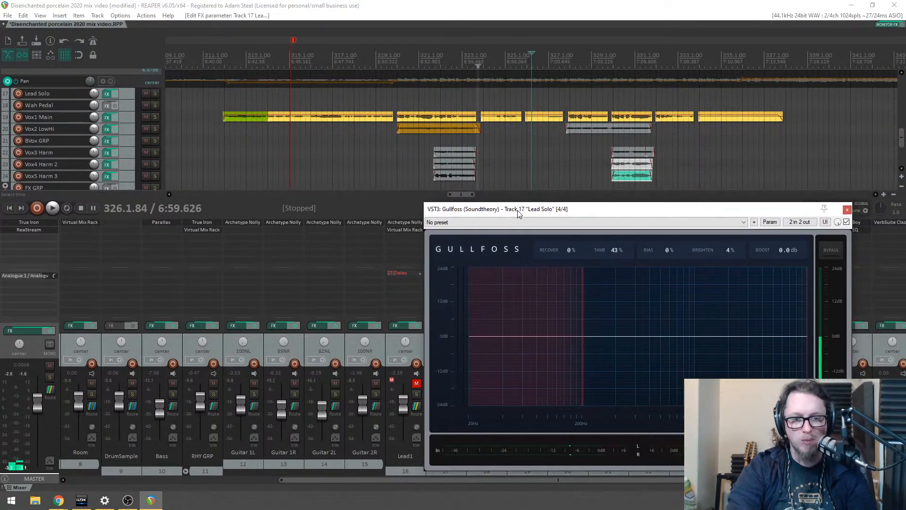
Step: Play the lead solo section from about bar 388 and set Gullfoss's Brighten to 0%
key(space)
scroll(673, 81, down, 5)
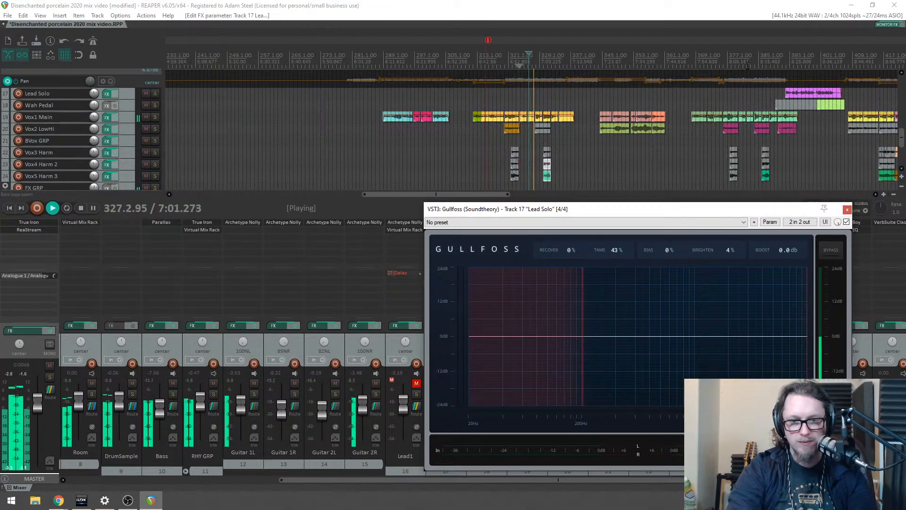
click(771, 56)
scroll(760, 87, up, 5)
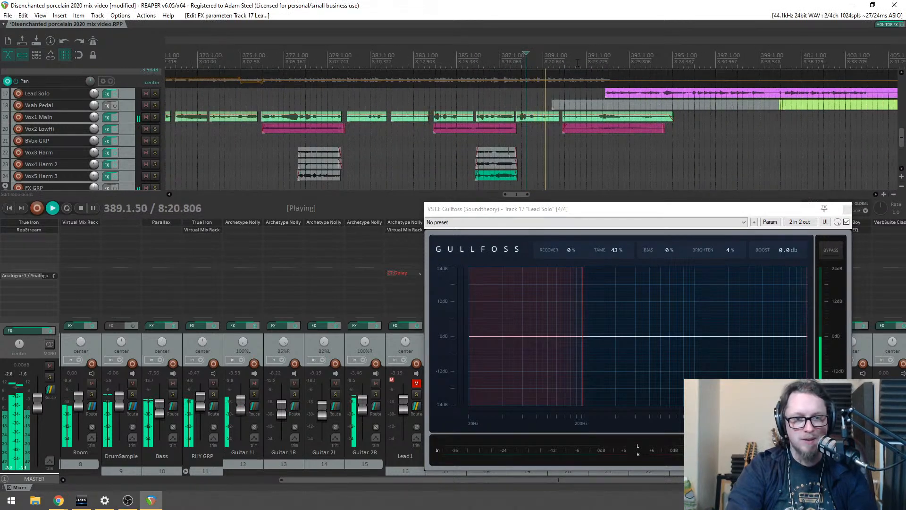
drag(581, 216, 748, 102)
drag(679, 95, 96, 45)
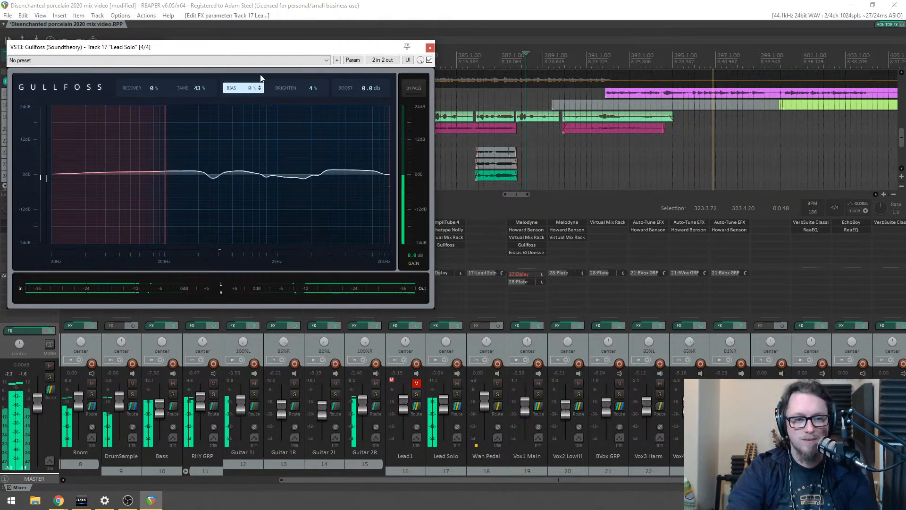
drag(317, 90, 317, 96)
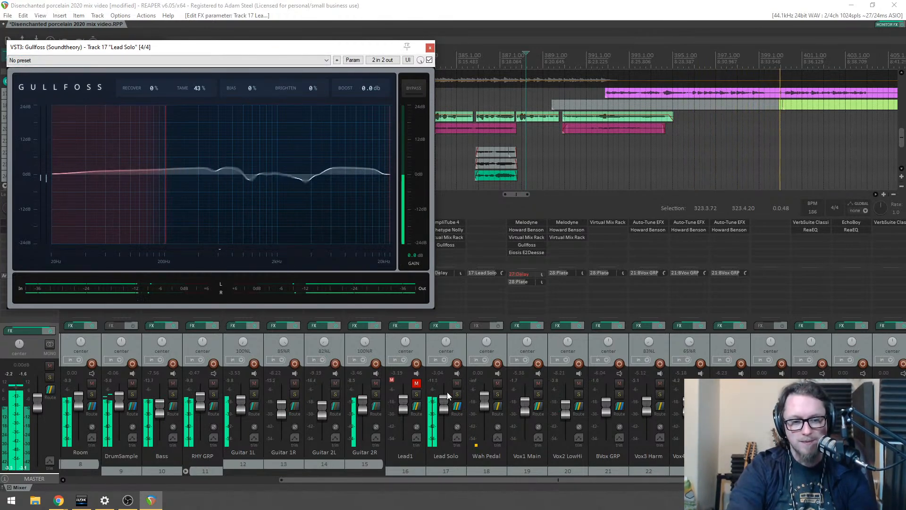
Step: Set Lead Solo's Delay send to -17.0 dB and trim the end of its item back to about bar 405.4
drag(462, 273, 464, 271)
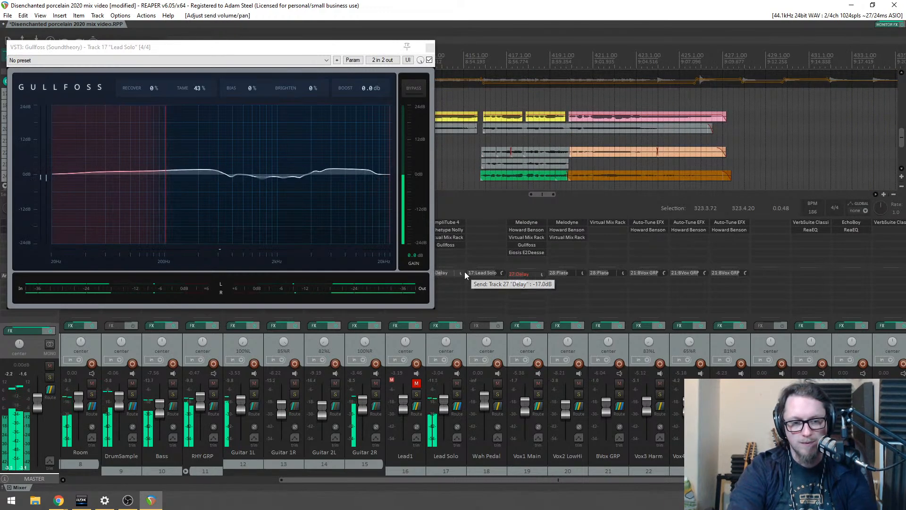
drag(330, 51, 414, 173)
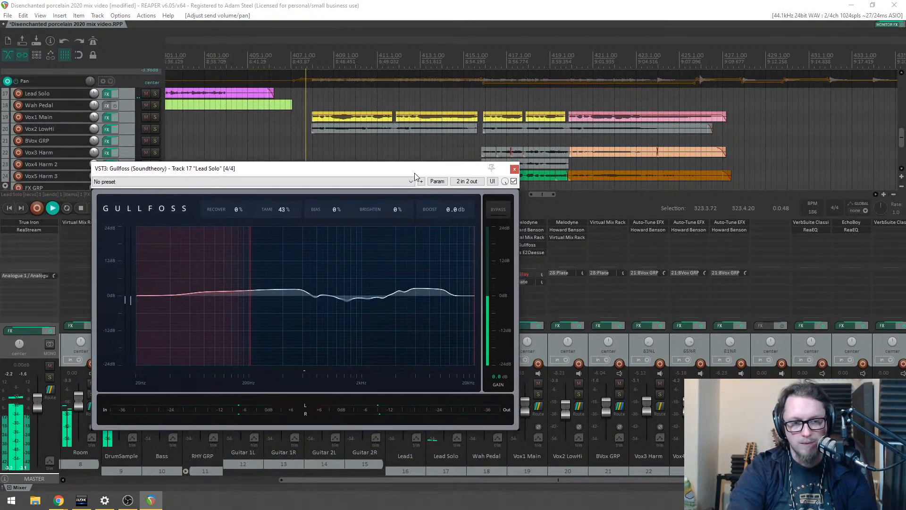
scroll(608, 92, up, 3)
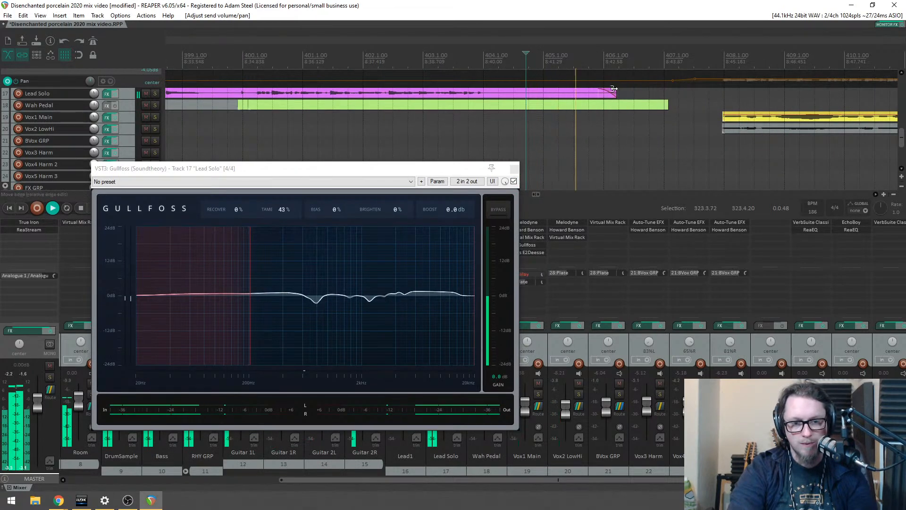
drag(614, 92, 594, 94)
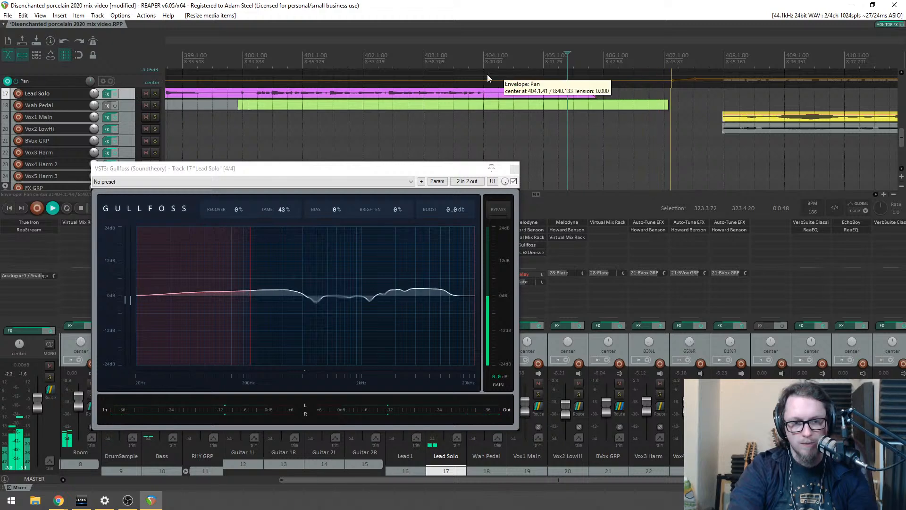
Step: Toggle Gullfoss's bypass to judge its effect, close the plug-in and replay the solo from about bar 390
scroll(245, 60, down, 3)
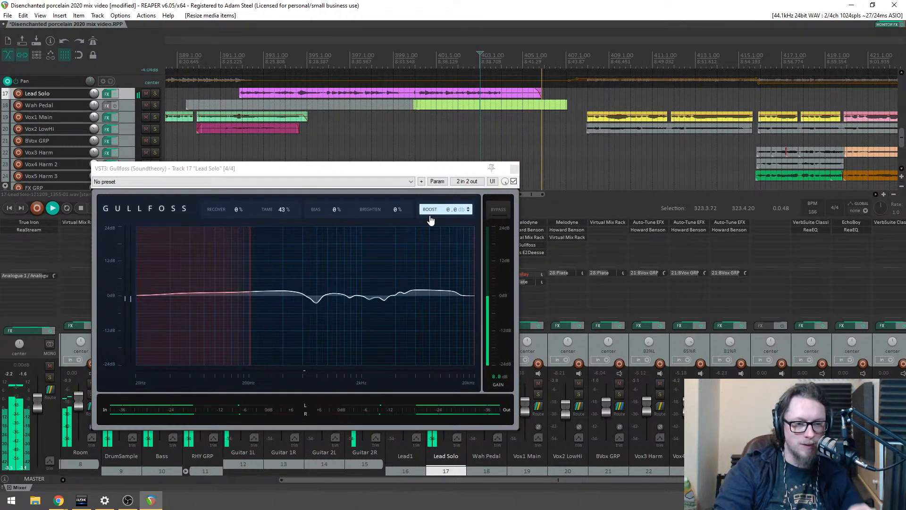
click(493, 209)
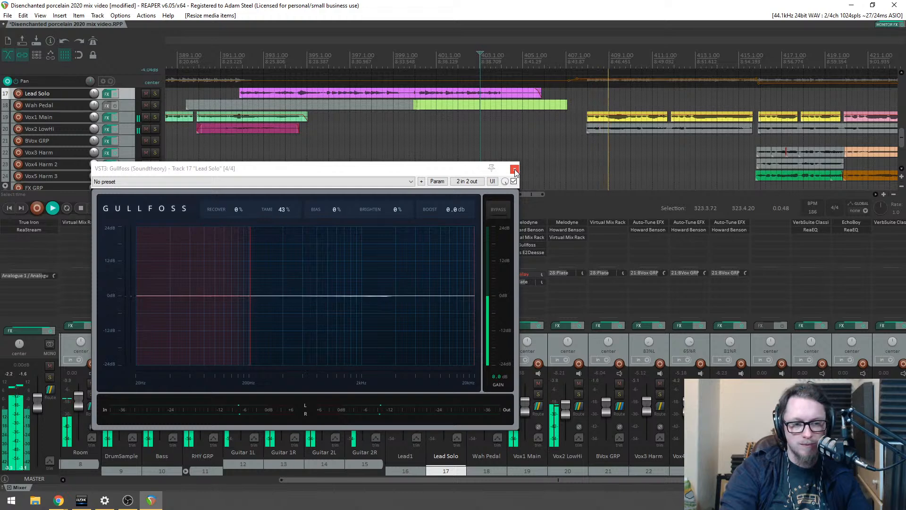
click(514, 169)
click(216, 93)
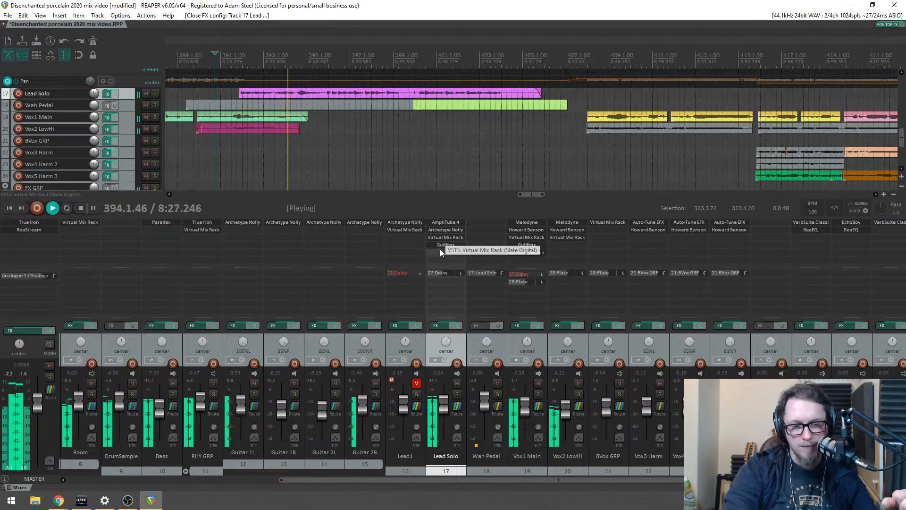
Step: Set the Trimmer in Lead Solo's Virtual Mix Rack to -1.68 dB and close the rack
click(435, 236)
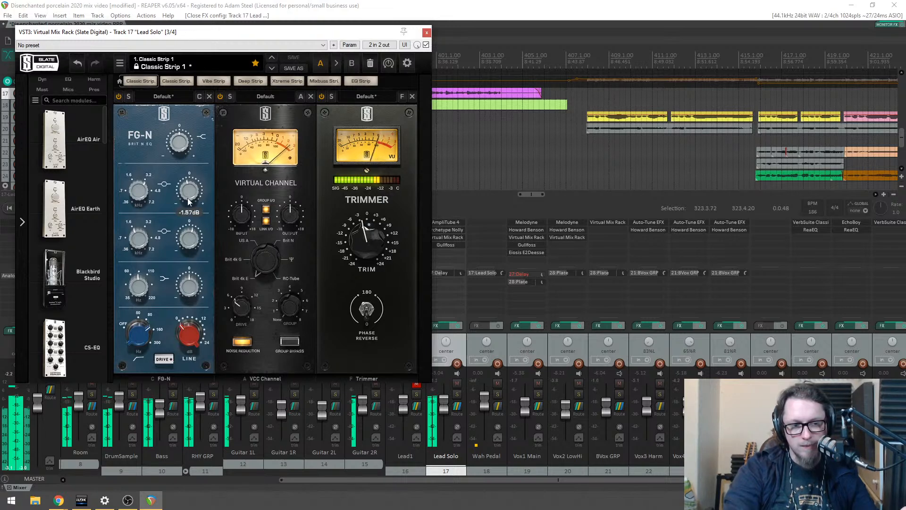
drag(352, 251, 356, 247)
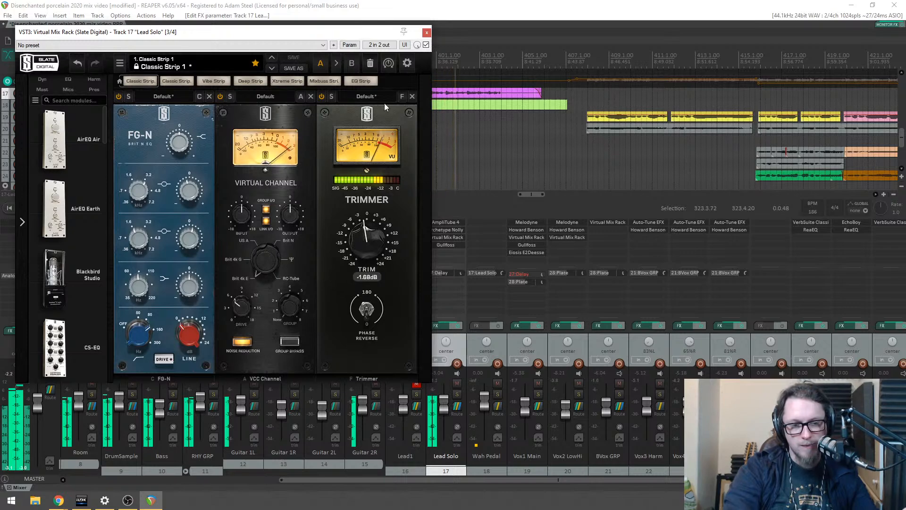
click(427, 33)
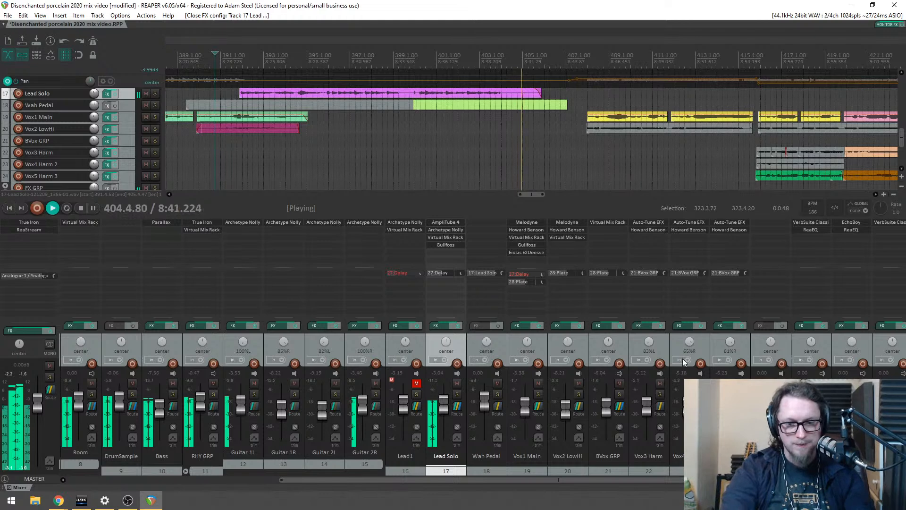
Step: Add a send from Lead Solo to SnareVerb and lower its level while replaying the solo
scroll(699, 480, right, 2)
key(space)
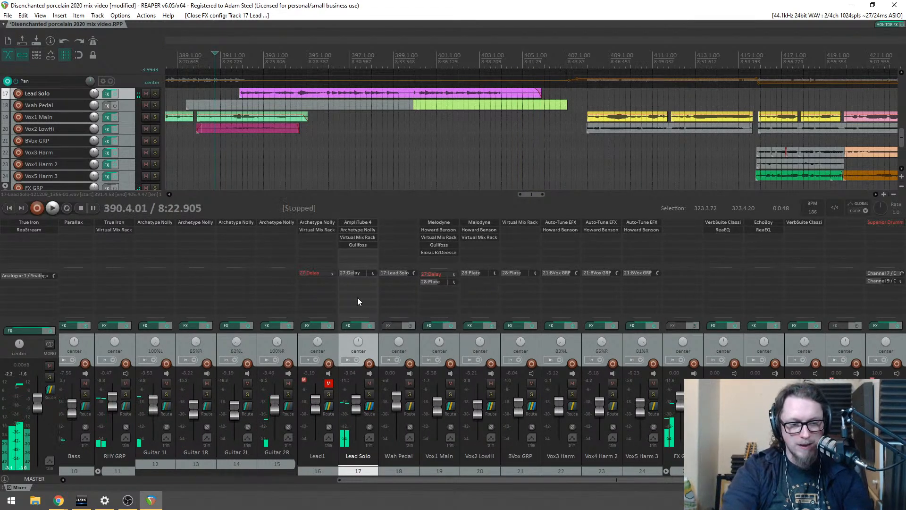
drag(732, 306, 728, 297)
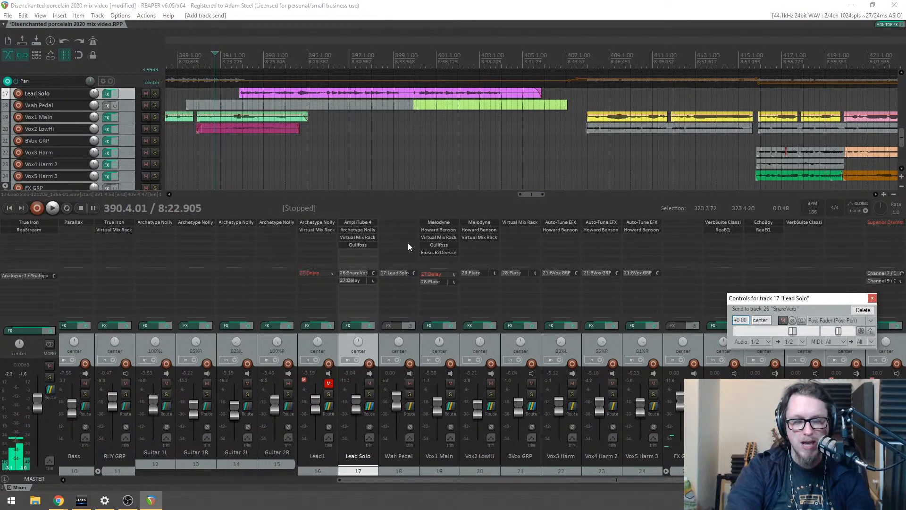
key(space)
drag(376, 273, 371, 274)
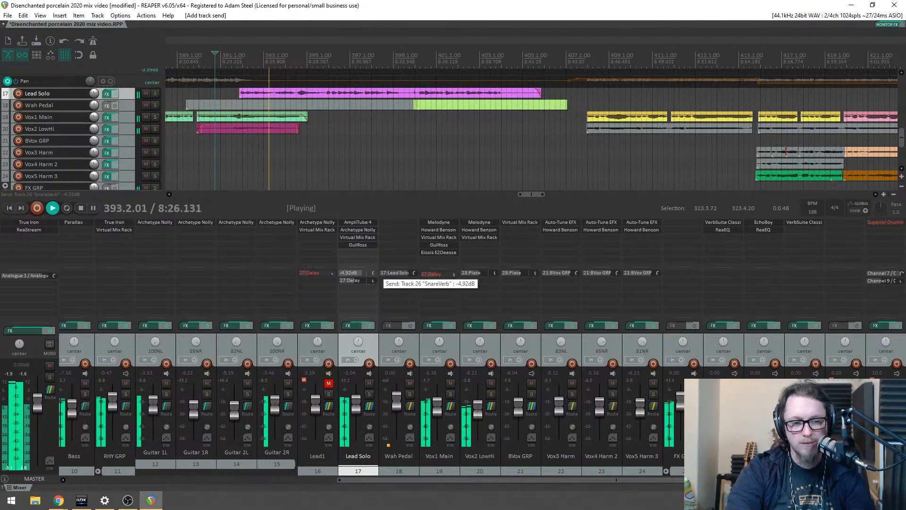
Step: Duplicate a Plate send onto Lead Solo, adjust its level and raise the Lead Solo fader slightly while listening to the solo
drag(371, 274, 346, 295)
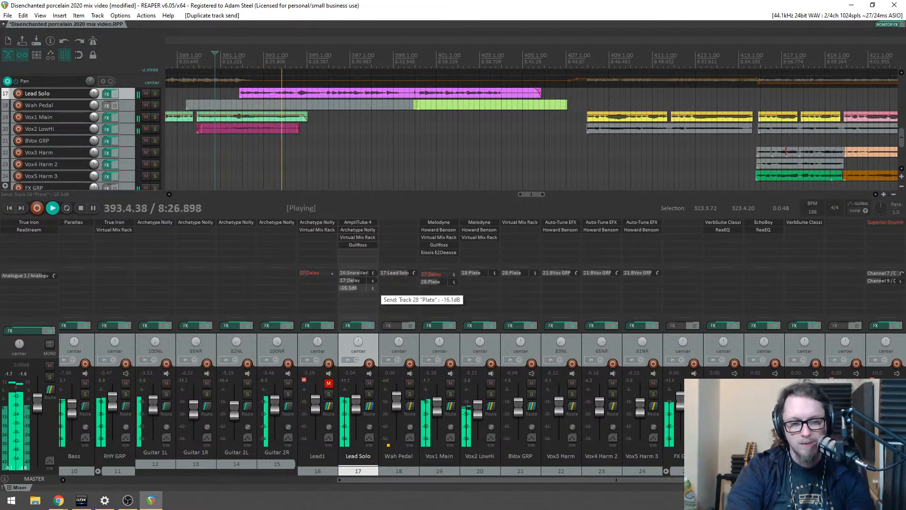
scroll(375, 275, down, 3)
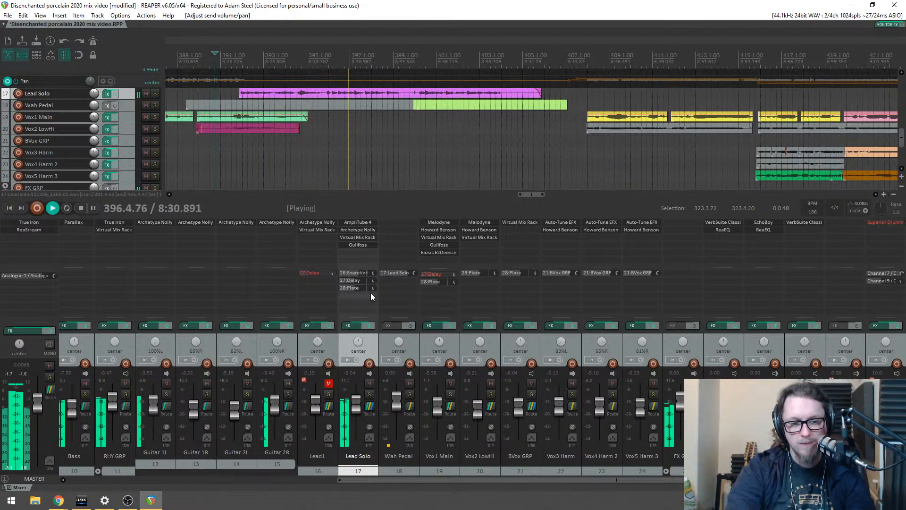
drag(358, 403, 358, 401)
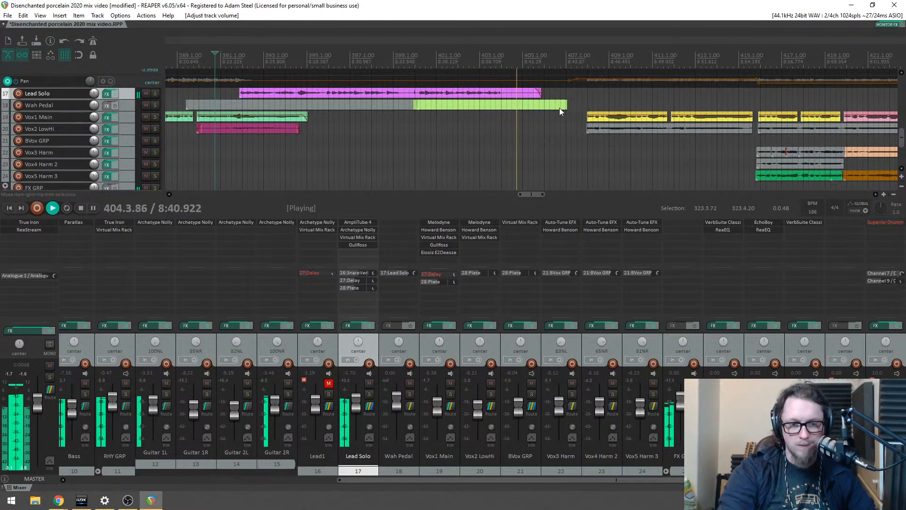
scroll(560, 110, down, 2)
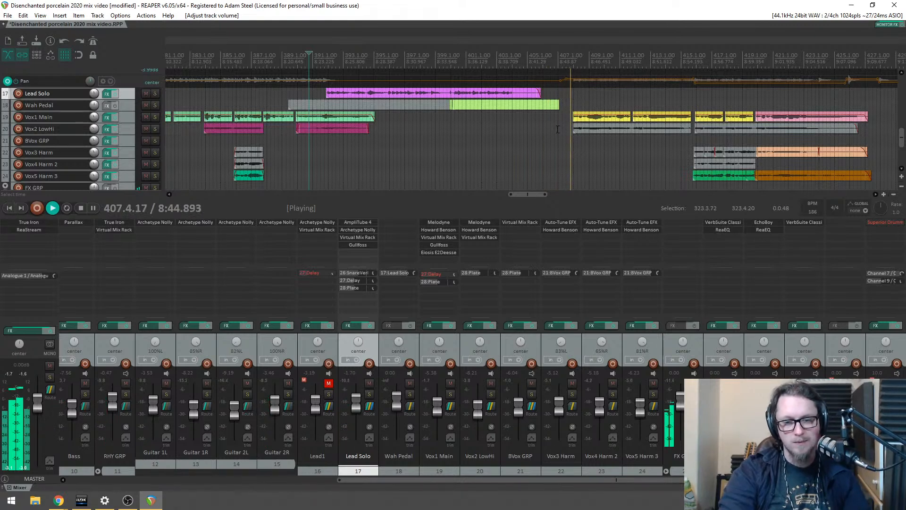
key(space)
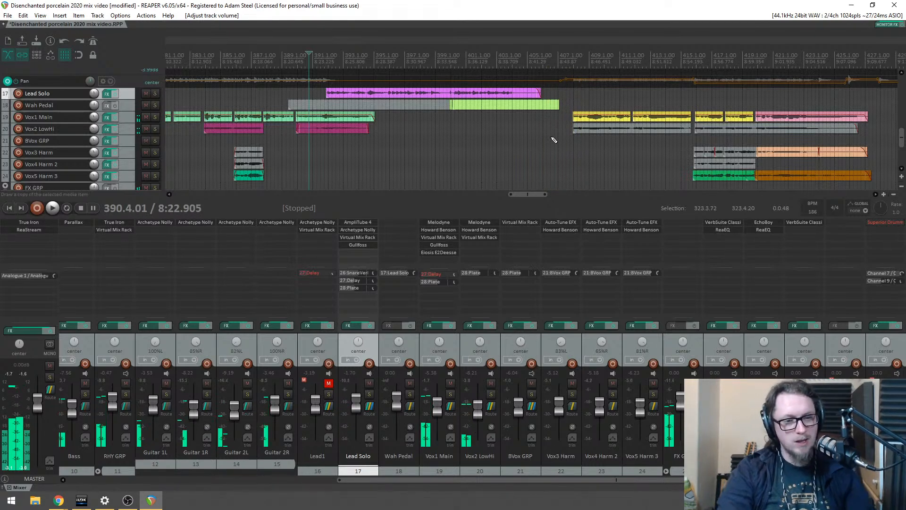
Step: Save the project and bring up the Dropbox notifications window
key(ctrl+s)
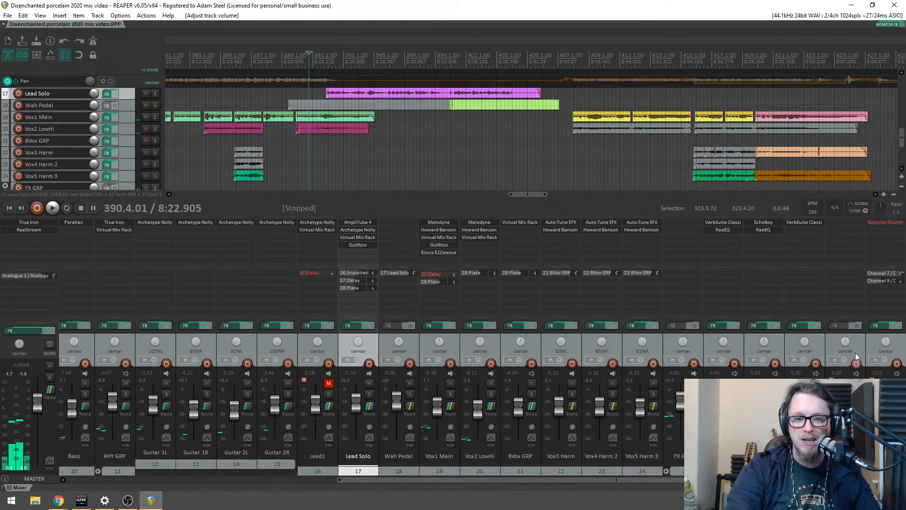
click(856, 347)
drag(698, 479, 589, 473)
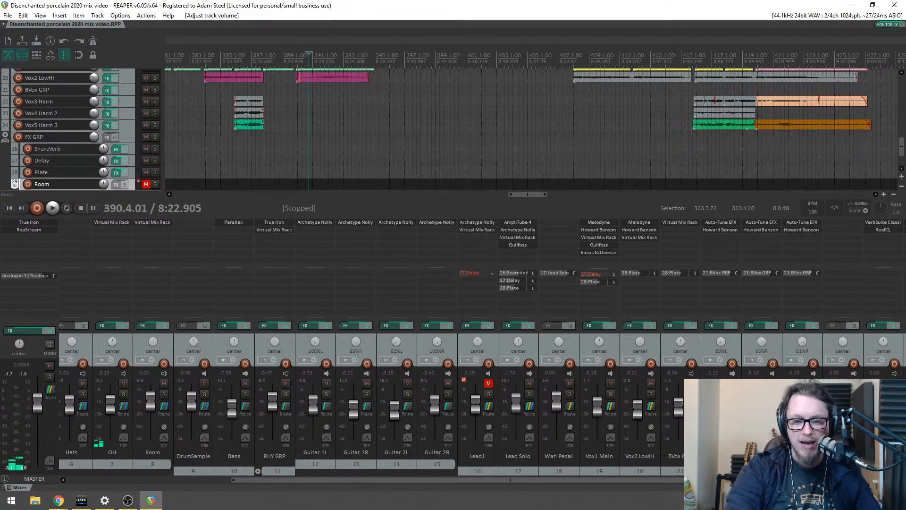
click(809, 501)
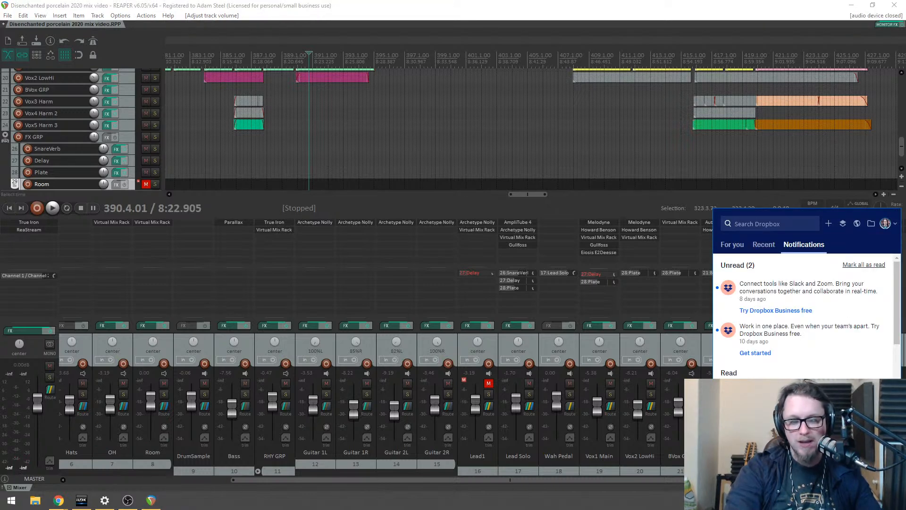
drag(440, 480, 261, 480)
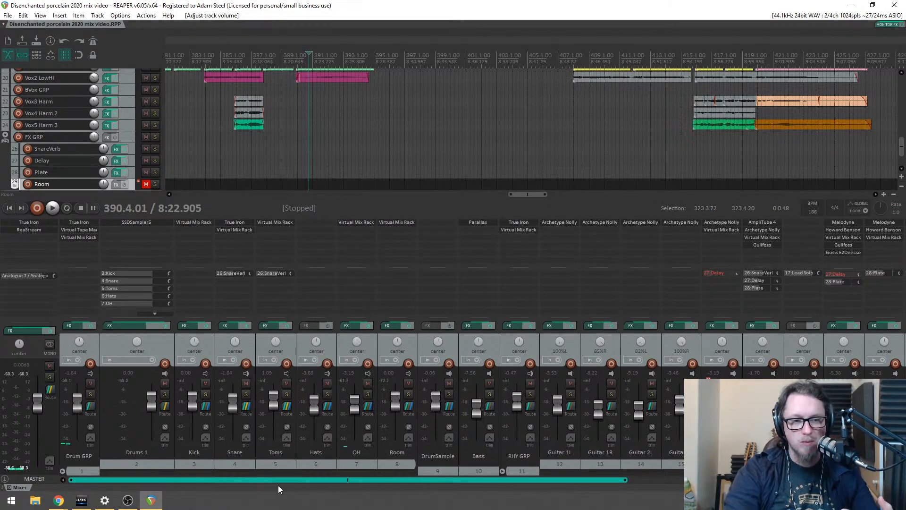
Step: Place the playhead near bar 280, where the Lead1 part starts, then unmute and solo Lead1
scroll(426, 111, down, 3)
scroll(467, 121, up, 1)
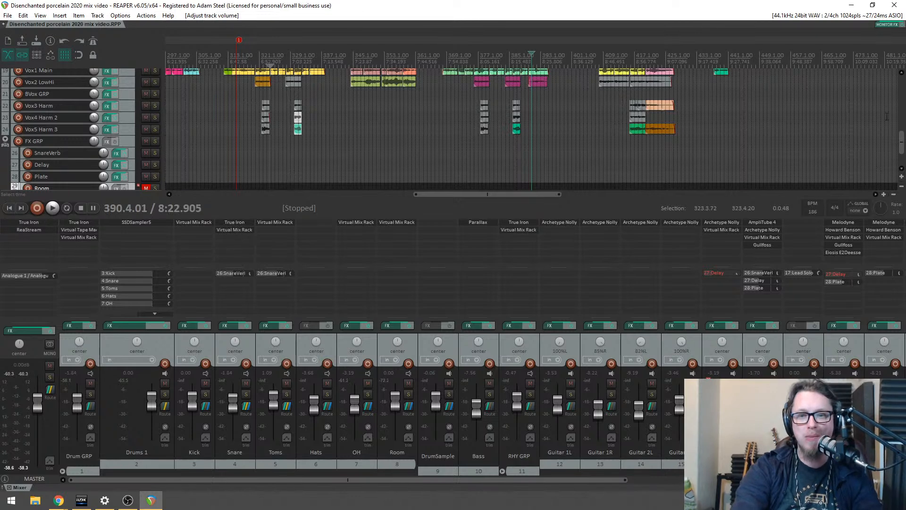
drag(903, 146, 898, 128)
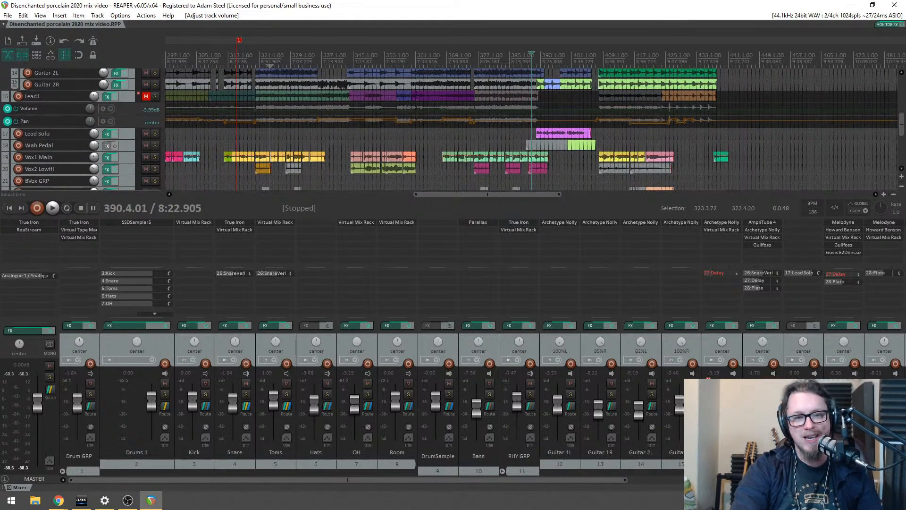
scroll(426, 113, down, 4)
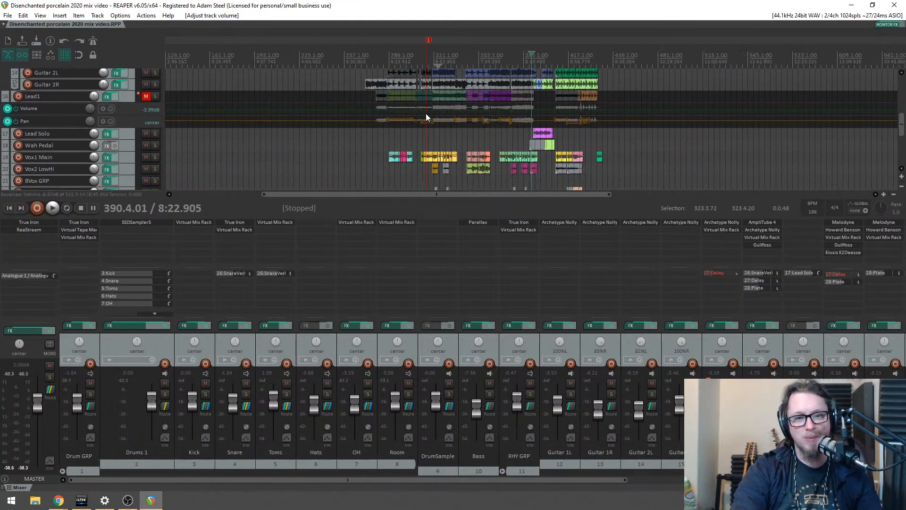
click(376, 49)
scroll(377, 48, up, 9)
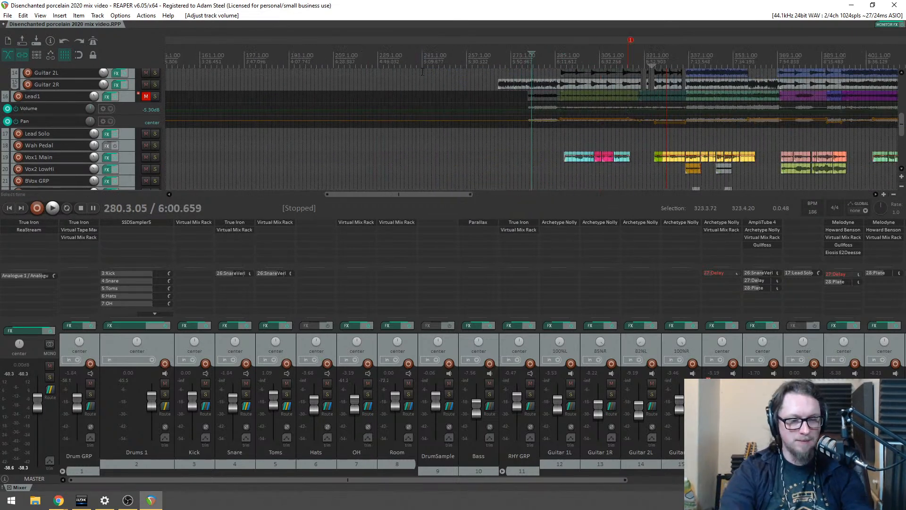
click(146, 97)
click(154, 96)
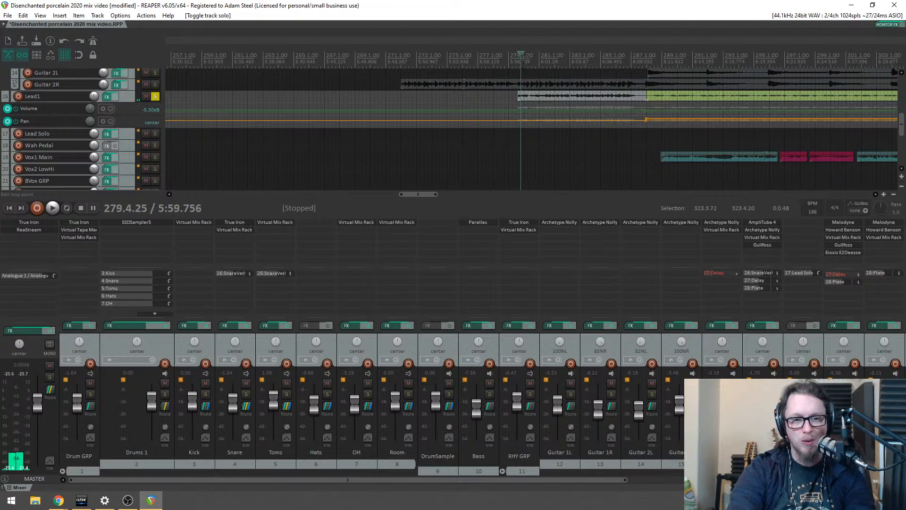
Step: Play the soloed lead and duplicate Lead Solo's Plate and SnareVerb sends onto Lead1
key(space)
drag(753, 287, 727, 280)
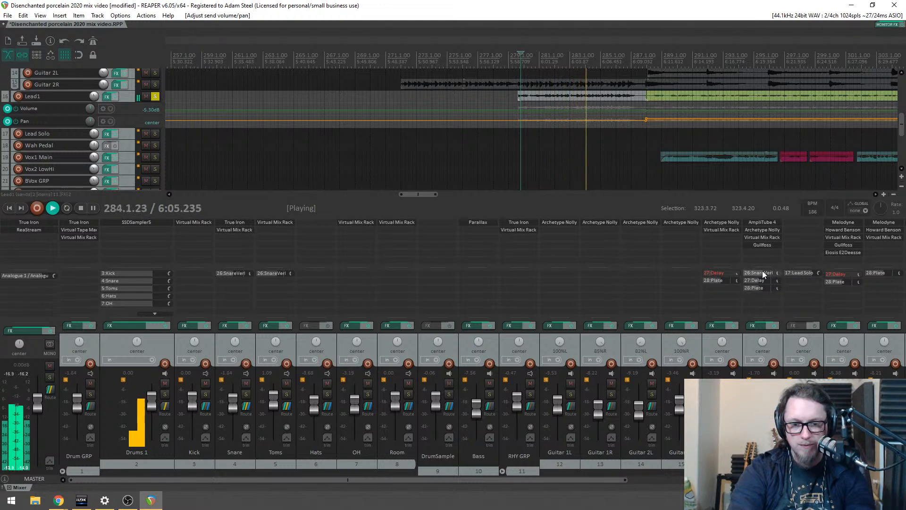
drag(762, 271, 739, 272)
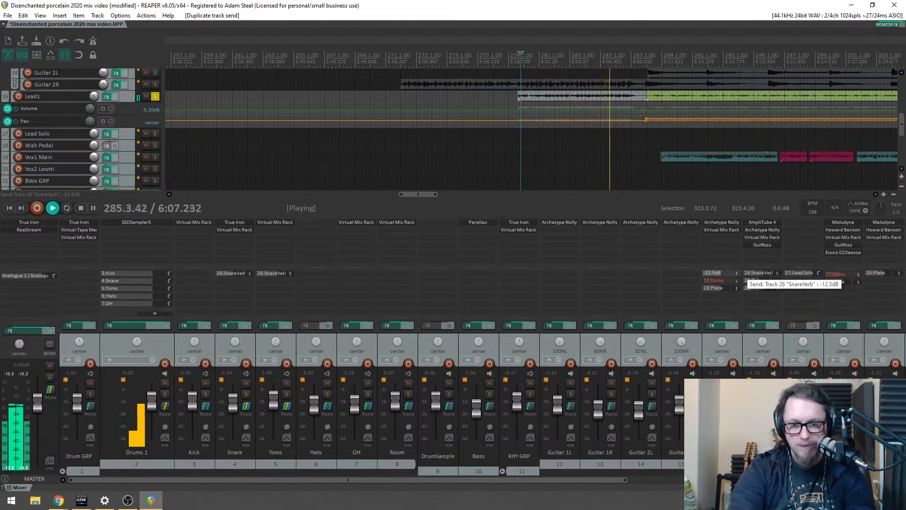
Step: Adjust the FG-N high-pass filter in Lead1's Virtual Mix Rack while the part plays
click(722, 230)
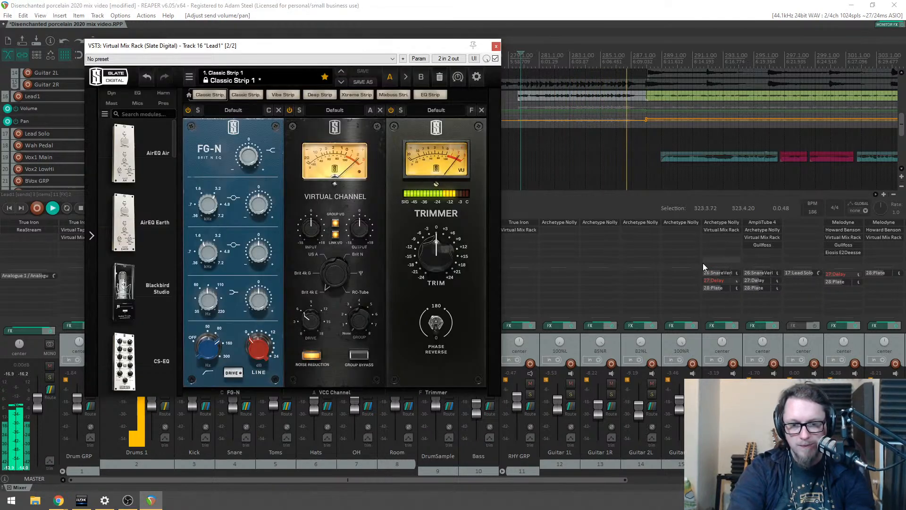
click(209, 351)
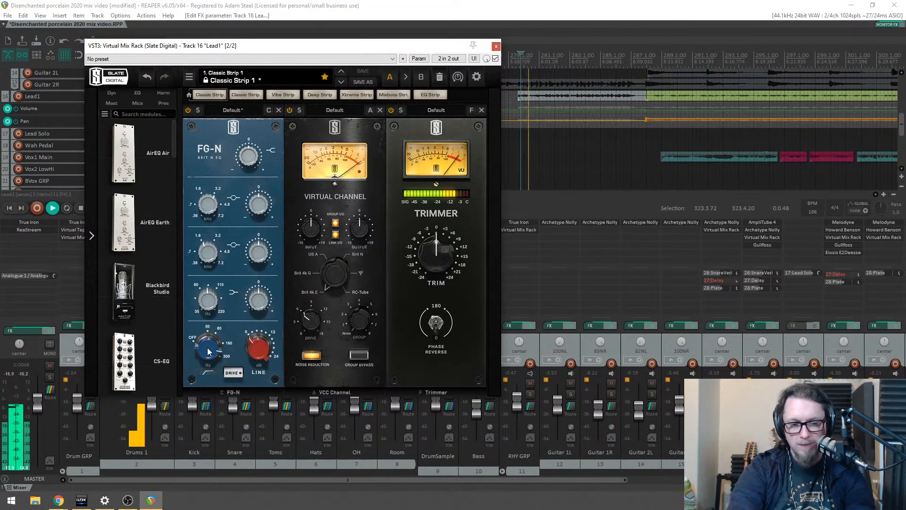
key(space)
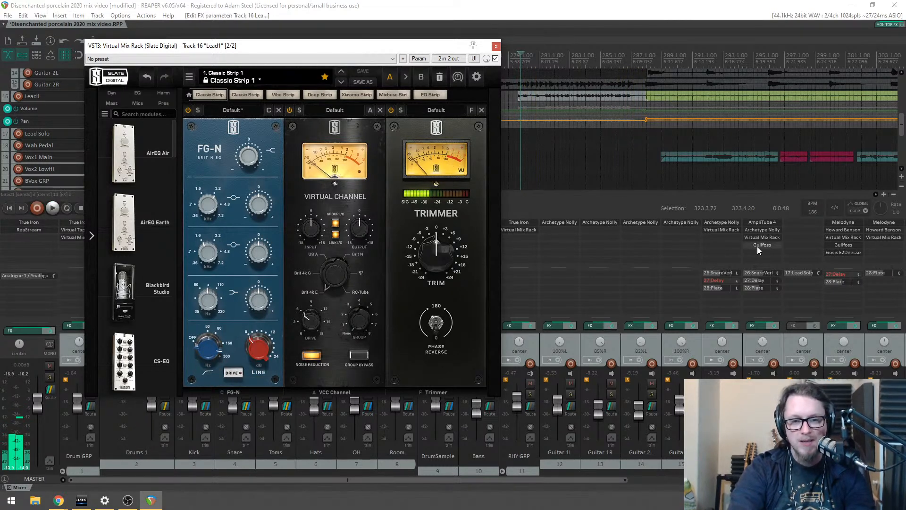
Step: Copy Gullfoss from Lead Solo to Lead1 and raise its Tame to 125% to hear the effect
click(718, 237)
drag(717, 236, 718, 239)
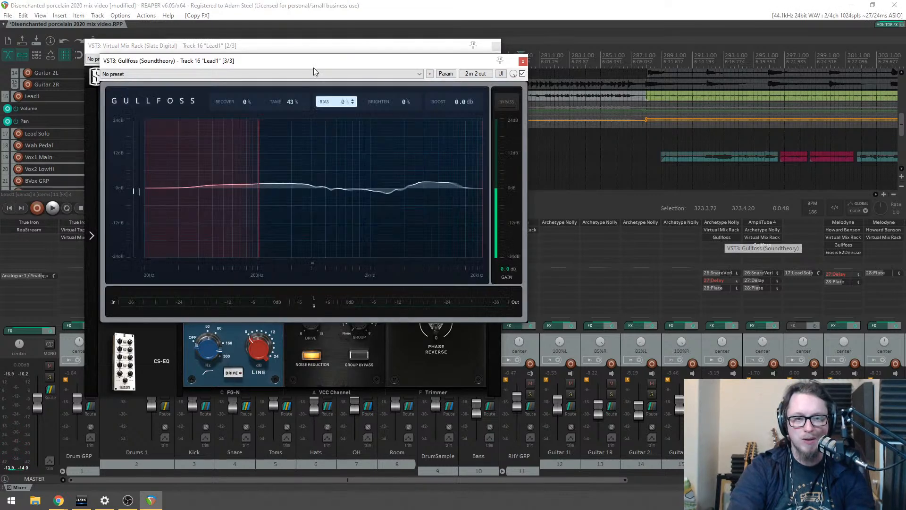
drag(313, 66, 421, 97)
mouse_move(394, 133)
mouse_down()
mouse_move(386, 140)
mouse_move(404, 98)
mouse_move(395, 119)
mouse_up()
key(space)
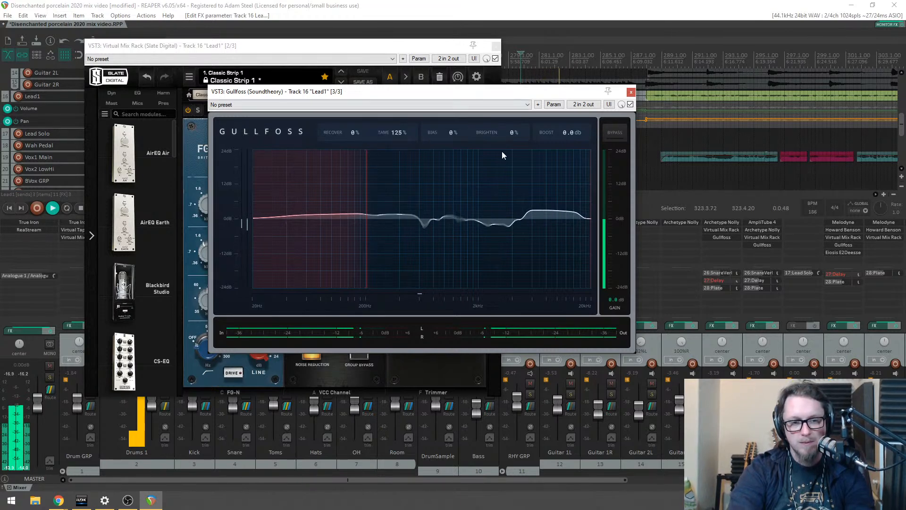
Step: Set Brighten to -1% and Tame to 70% in Lead1's Gullfoss and close the plug-in
mouse_move(511, 133)
mouse_down()
mouse_move(515, 151)
mouse_move(518, 140)
mouse_up()
drag(321, 92, 390, 103)
drag(467, 143, 474, 205)
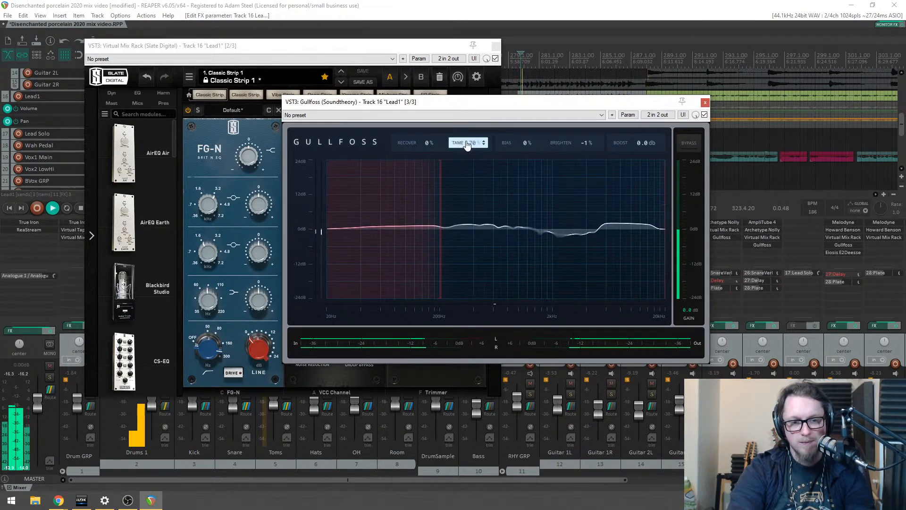
drag(467, 104, 365, 95)
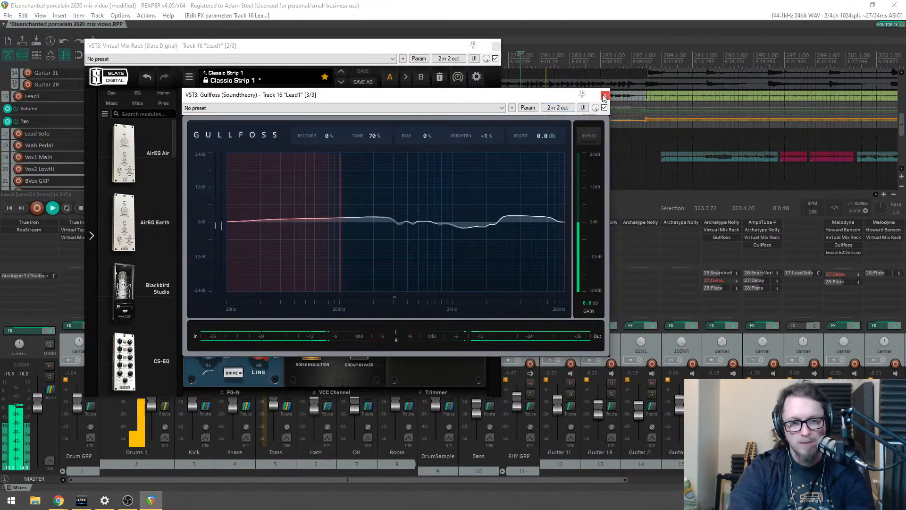
click(604, 94)
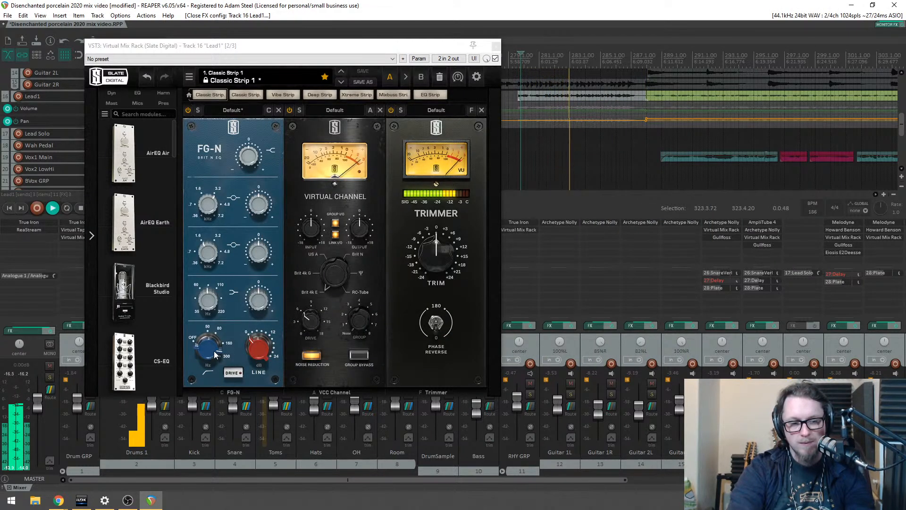
Step: Set the FG-N low-band gain on Lead1 to -2.80 dB, close the rack and stop playback
click(208, 300)
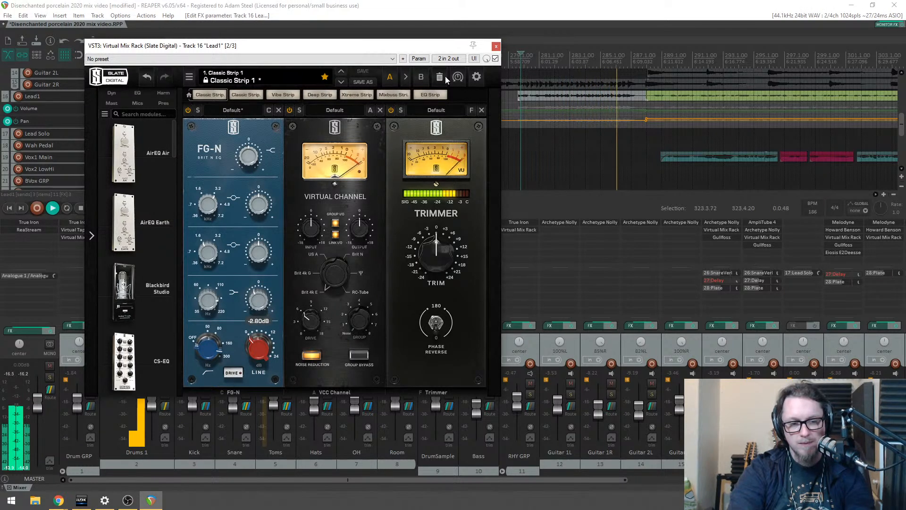
click(496, 46)
key(space)
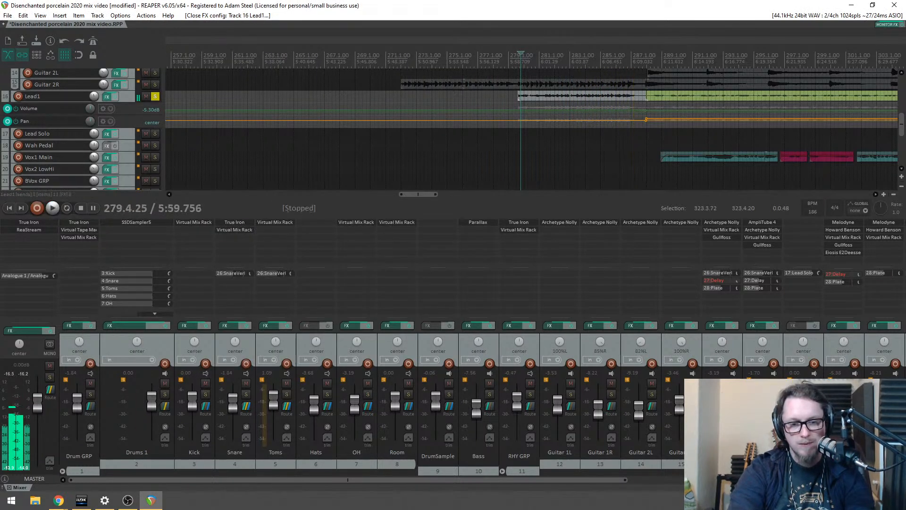
Step: Clear the Lead1 solo and play the full mix from about bar 279 past the first Vox1 Main phrases
key(alt+s)
key(space)
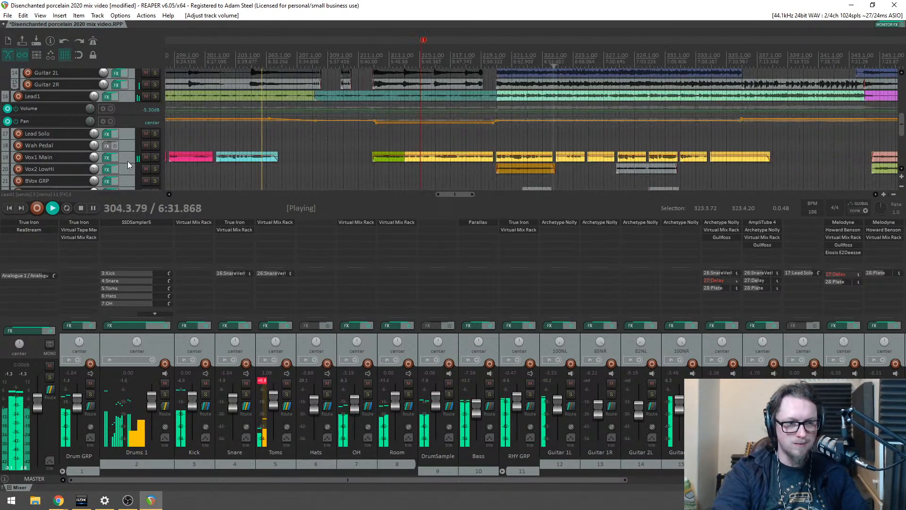
scroll(126, 164, down, 1)
scroll(436, 157, down, 3)
scroll(435, 157, up, 5)
scroll(435, 157, down, 2)
scroll(435, 157, down, 1)
scroll(435, 157, up, 1)
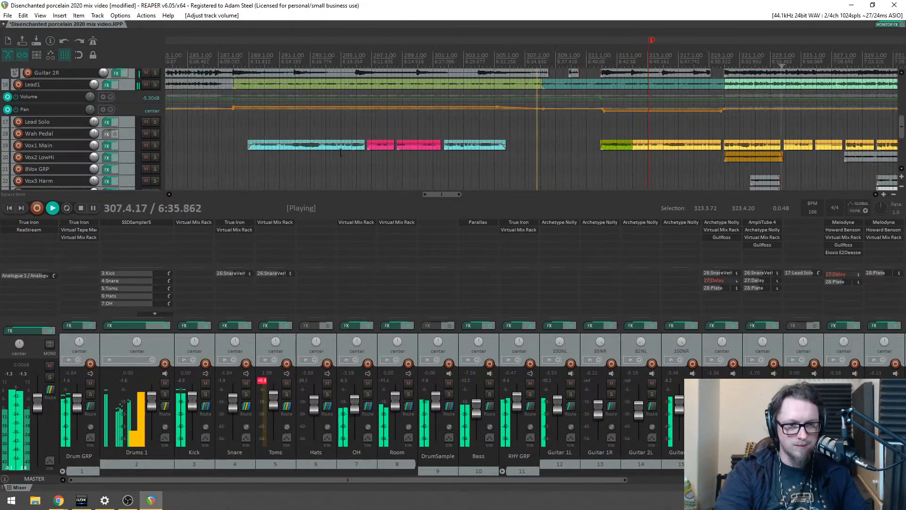
key(space)
Step: Show the volume envelope for Vox1 Main and enlarge both the envelope lane and the track
click(124, 145)
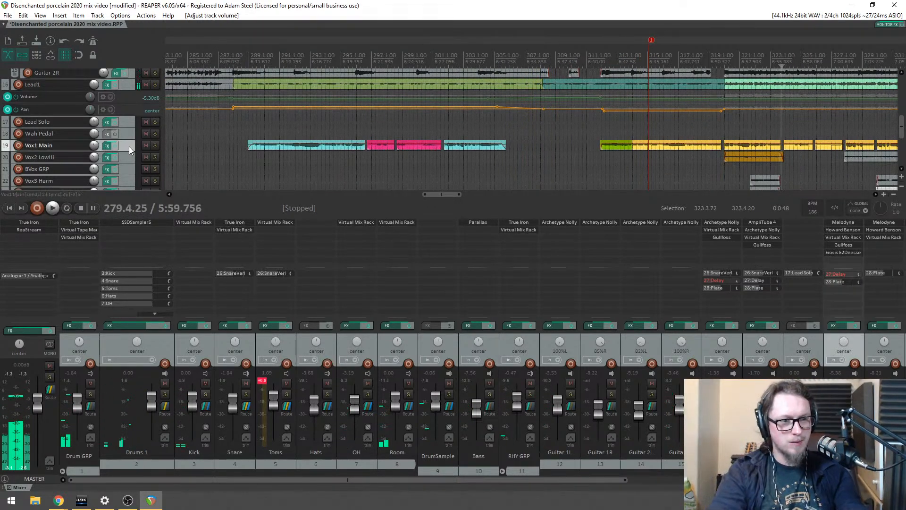
key(v)
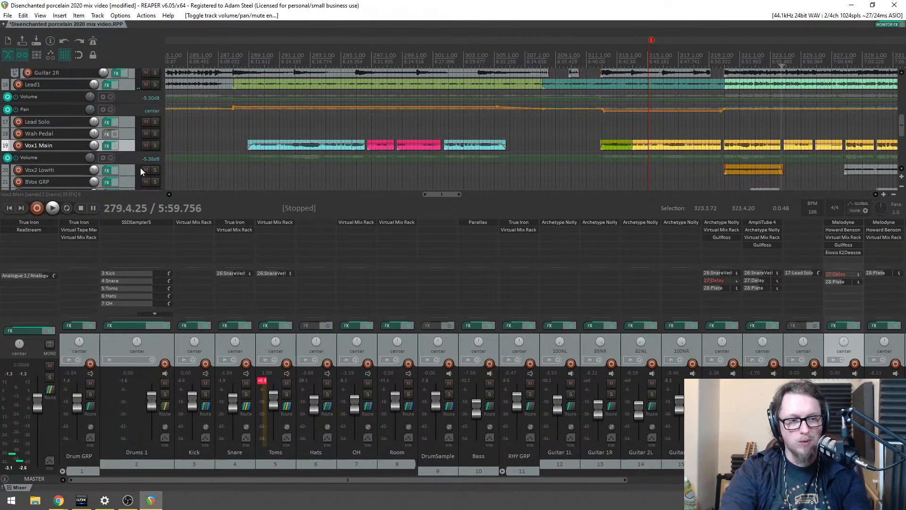
drag(146, 164, 141, 127)
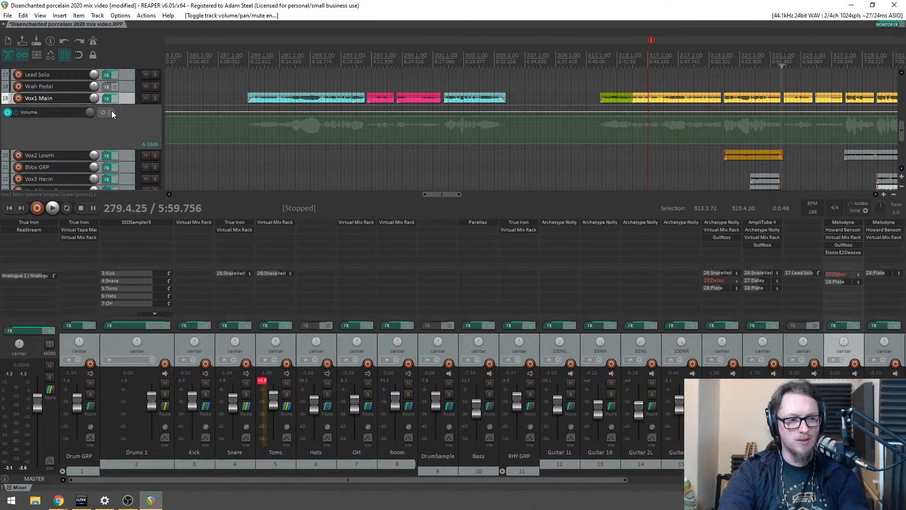
click(112, 111)
click(127, 96)
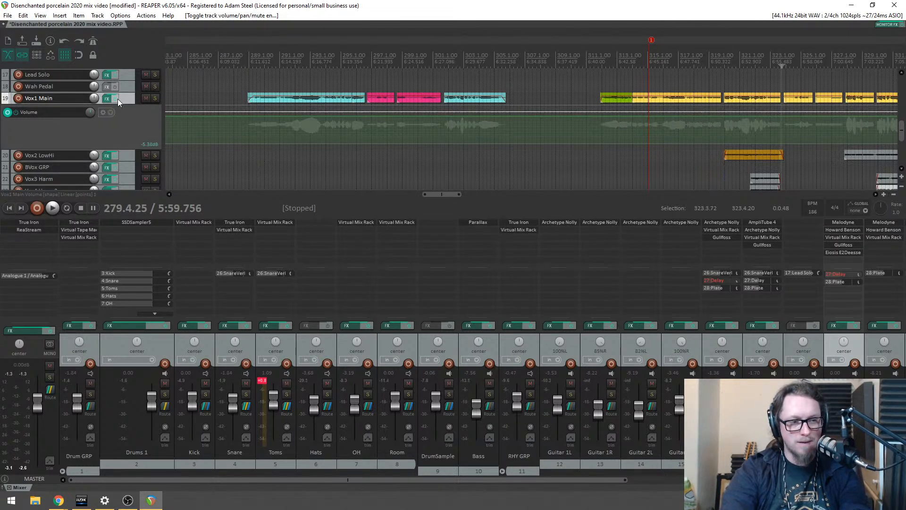
drag(128, 105, 122, 136)
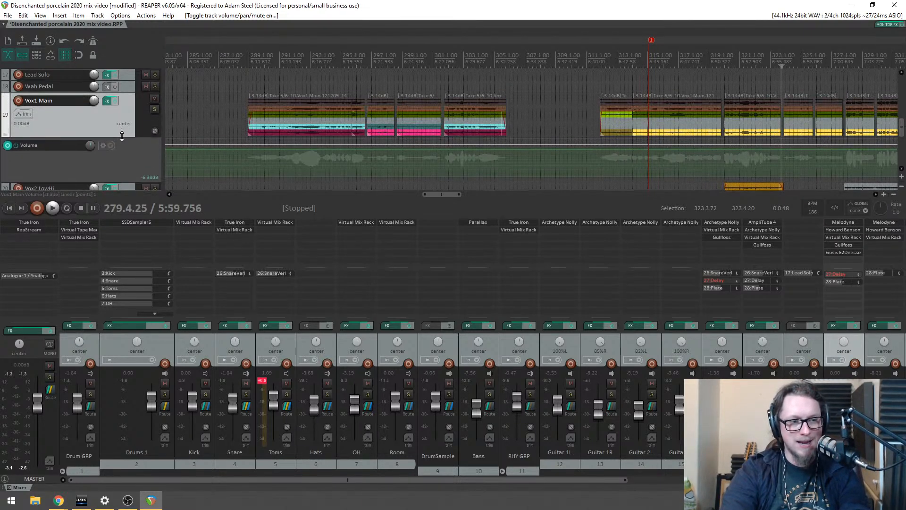
Step: Activate the Track 27 Delay send volume envelope for Vox1 Main and bring its lane into view
click(23, 114)
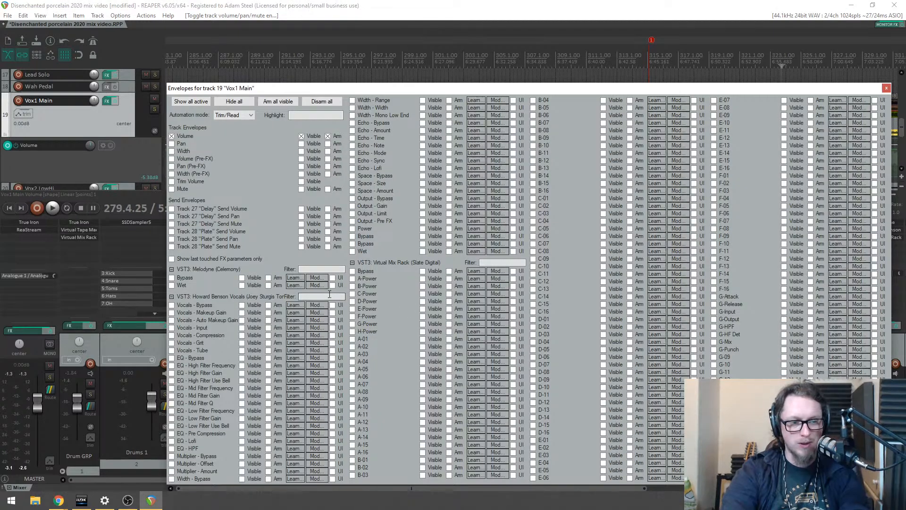
click(171, 209)
click(886, 88)
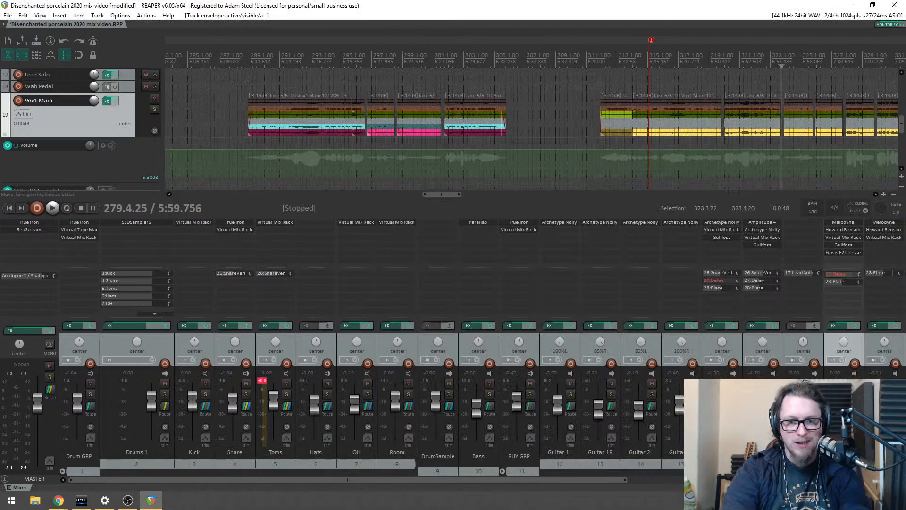
scroll(901, 129, down, 1)
scroll(901, 130, up, 1)
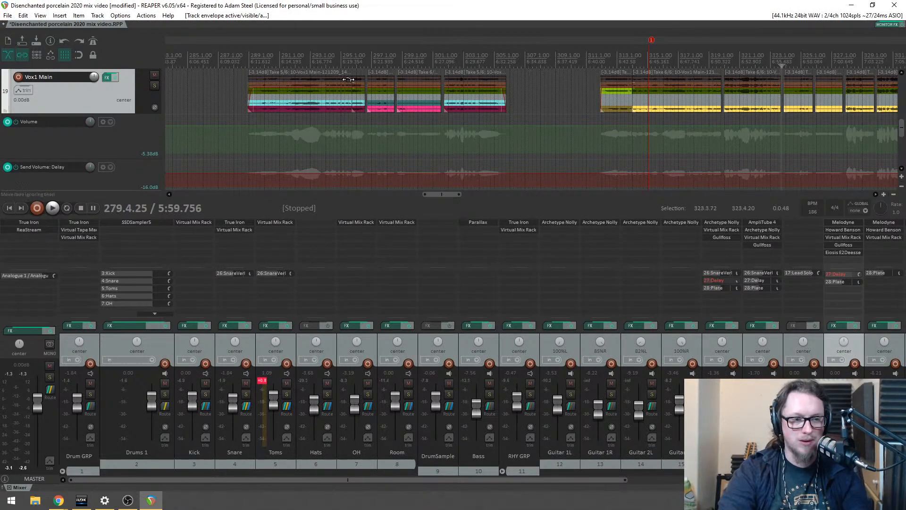
Step: Play from bar 301, draw a rising Delay send ramp near the end of the vocal phrase, and slightly lower its raised section
click(432, 57)
key(space)
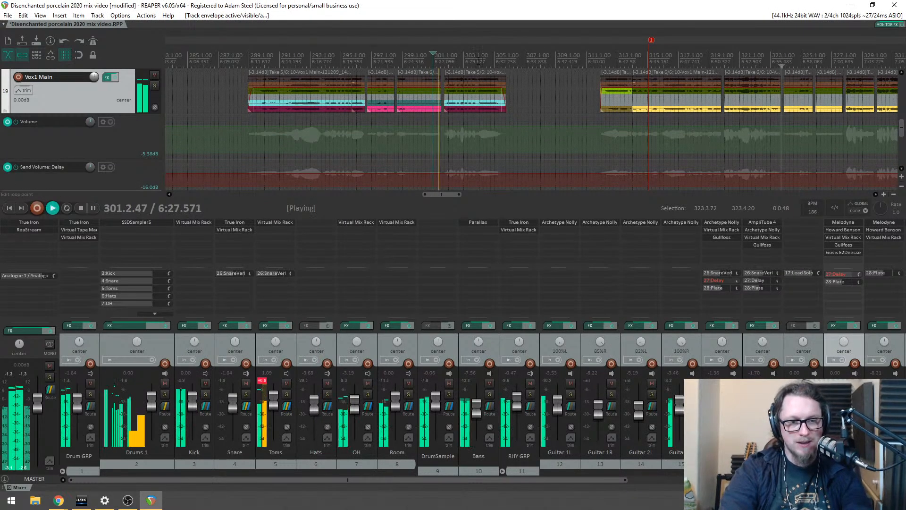
scroll(453, 123, up, 4)
drag(659, 171, 692, 124)
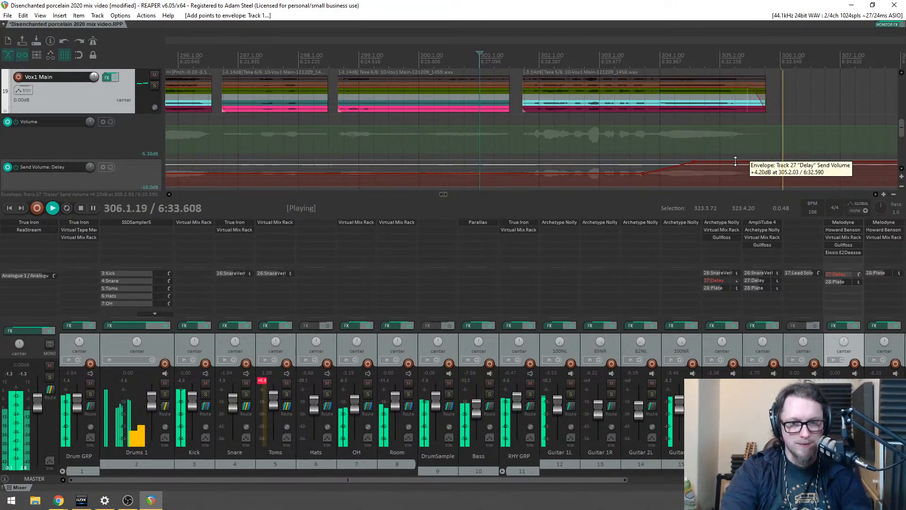
key(space)
drag(736, 163, 736, 169)
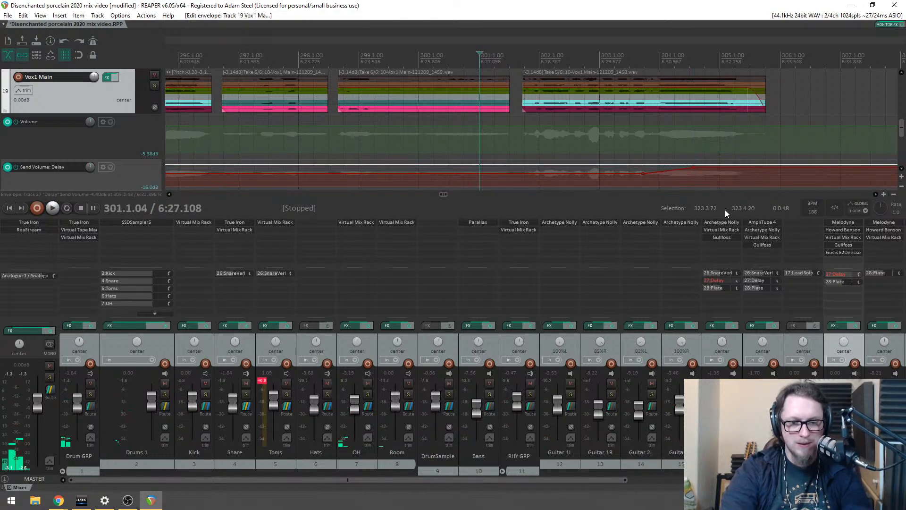
Step: Unmute Vox1 Main's Delay send and lower its send envelope before the ramp to about -33 dB
click(830, 273)
drag(587, 175, 547, 208)
scroll(502, 126, down, 3)
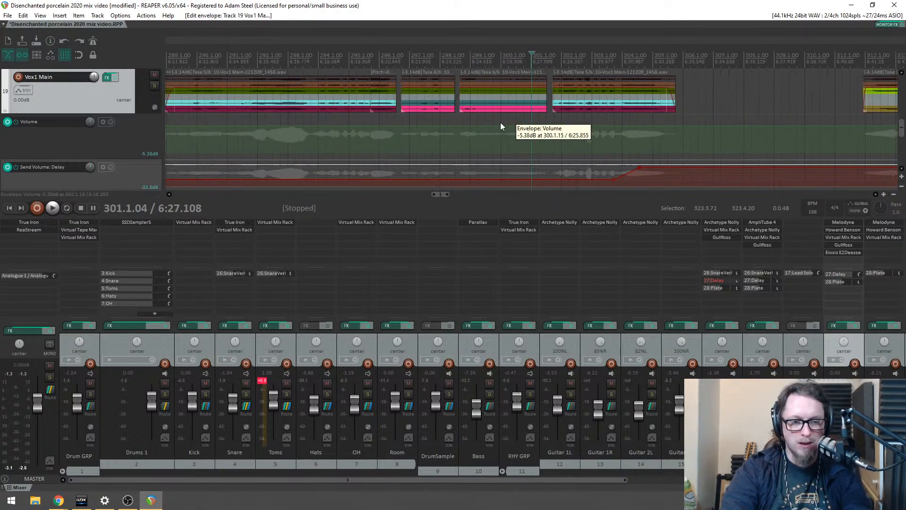
Step: Lower the raised section of Vox1 Main's Delay send envelope to about -9.4 dB and audition the phrase end
scroll(499, 109, down, 2)
scroll(645, 175, up, 4)
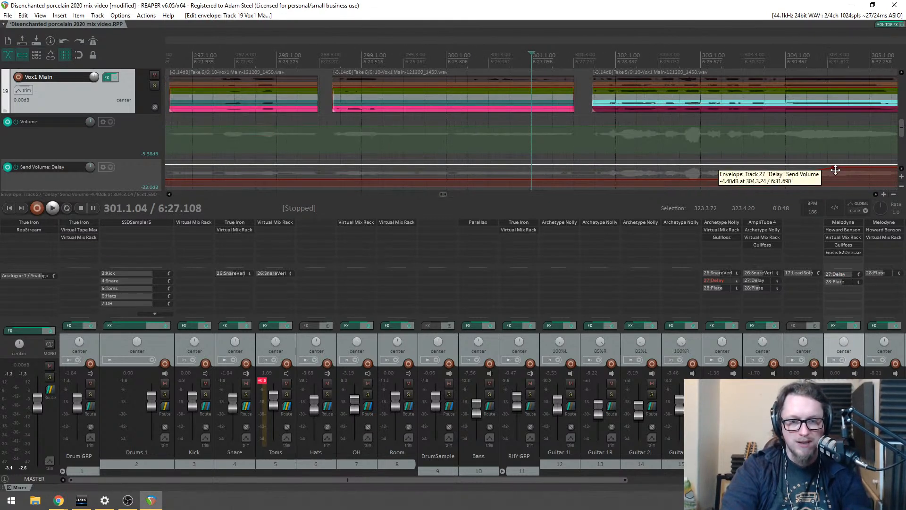
drag(842, 167, 841, 175)
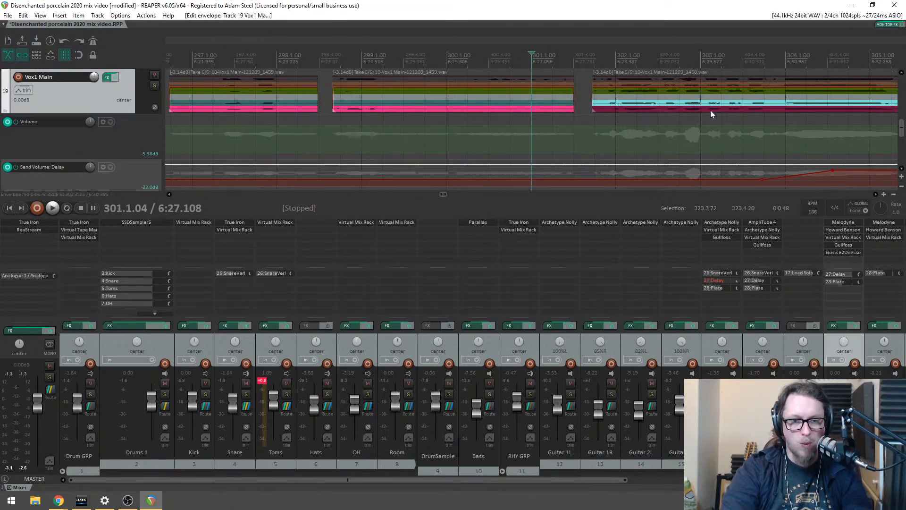
click(667, 64)
key(space)
scroll(710, 118, down, 3)
scroll(678, 150, up, 1)
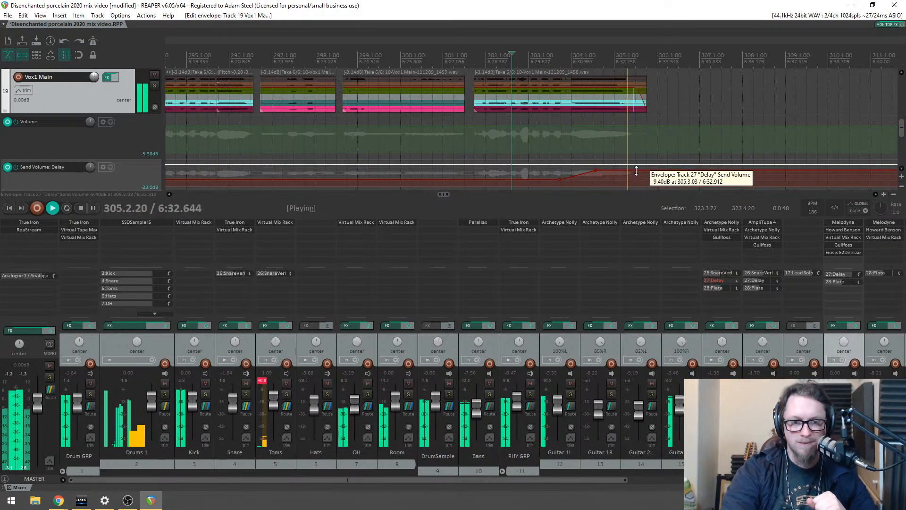
Step: Raise the Delay send section after the ramp, replay from bar 303, and settle it at about -5.8 dB
drag(636, 171, 643, 164)
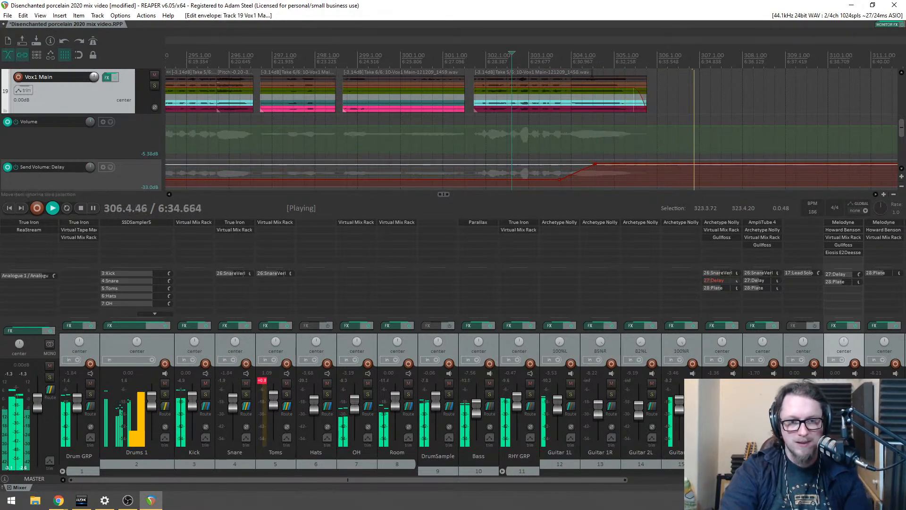
click(534, 59)
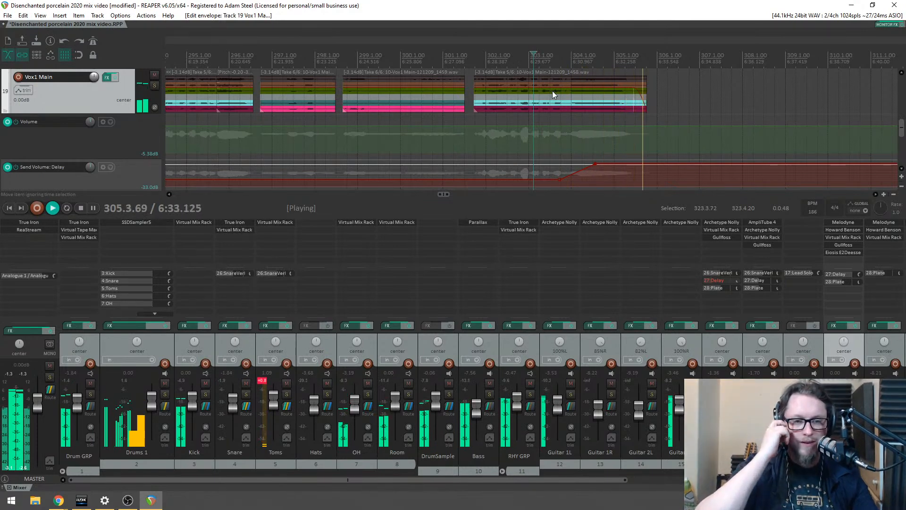
key(space)
drag(624, 162, 623, 178)
key(space)
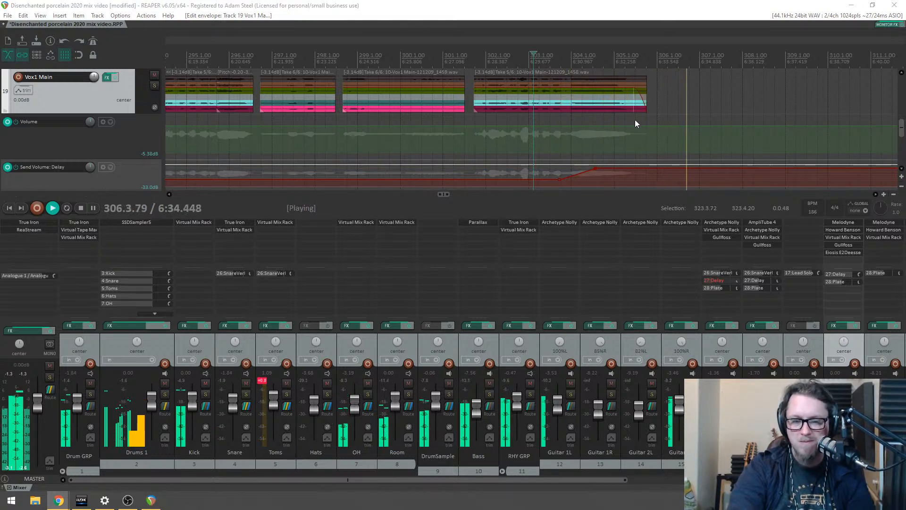
scroll(629, 119, down, 3)
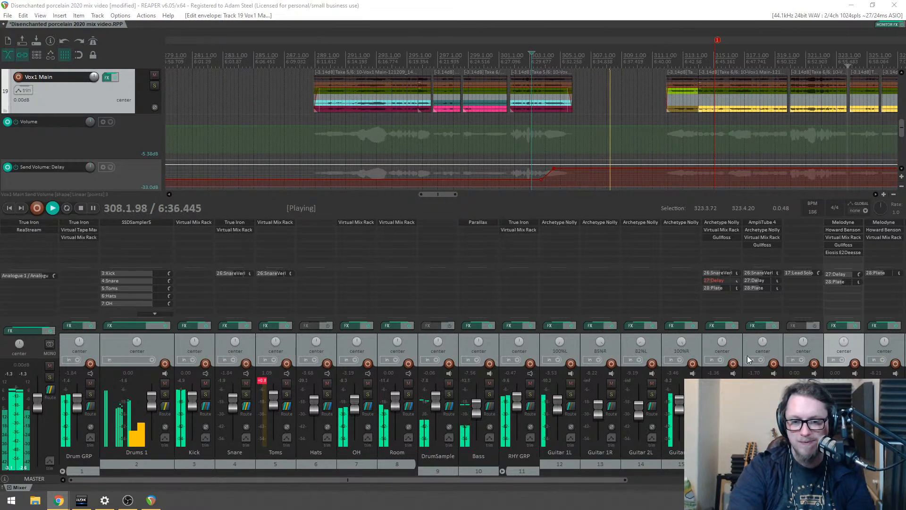
Step: Save the project and play the Vox1 Main phrase from just before bar 289
key(ctrl+s)
key(space)
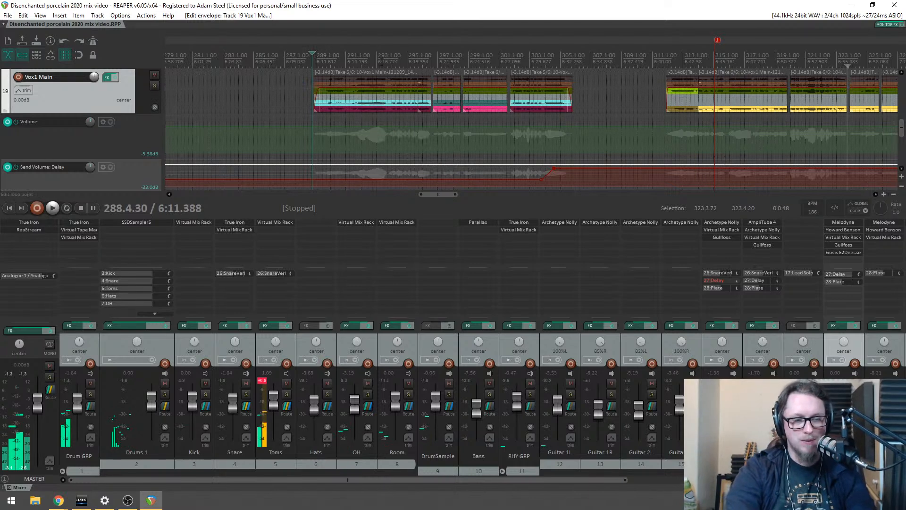
key(space)
scroll(525, 101, up, 3)
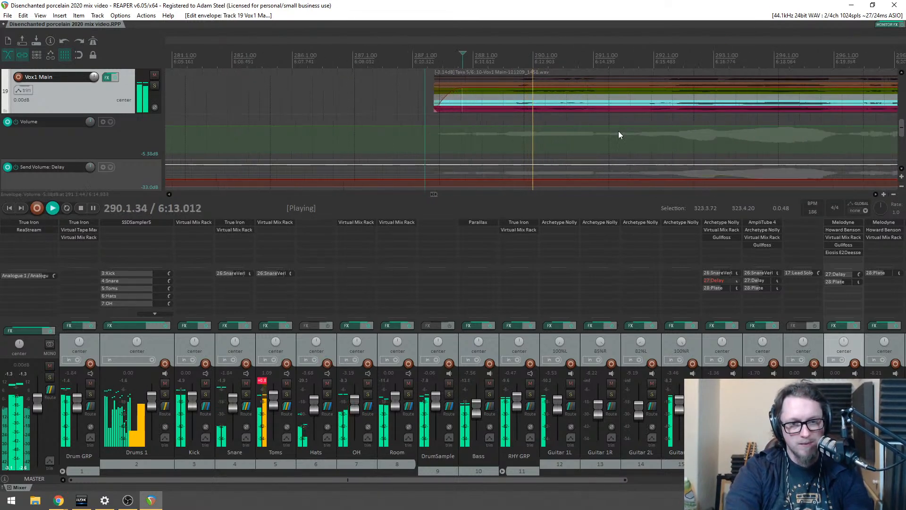
scroll(636, 180, up, 2)
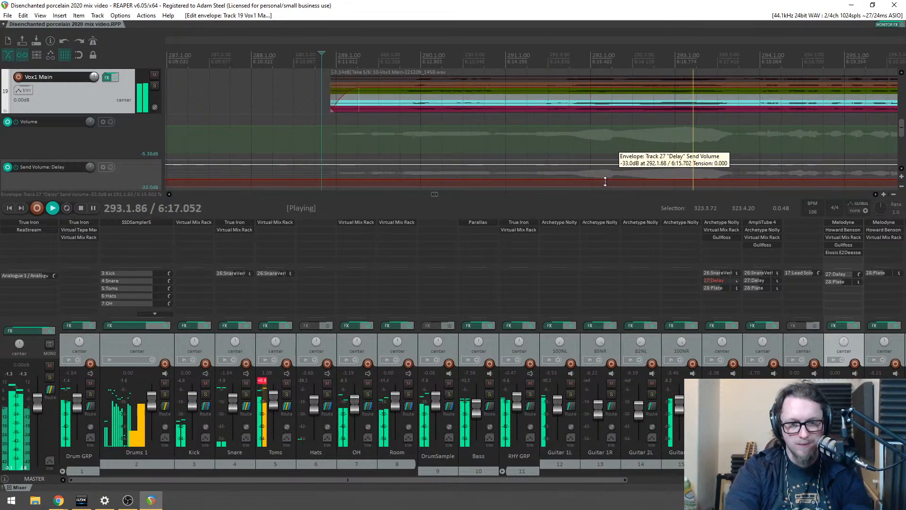
scroll(606, 180, down, 3)
scroll(606, 179, up, 1)
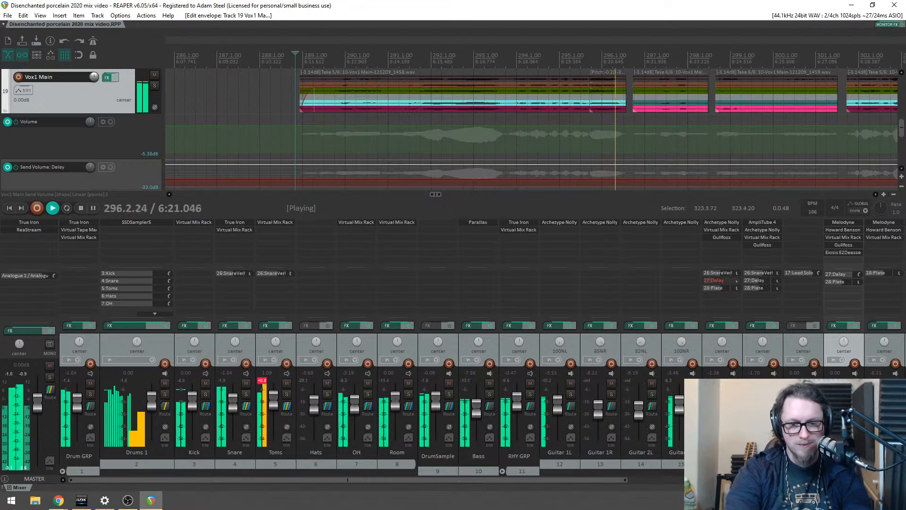
drag(622, 480, 875, 481)
scroll(602, 183, down, 2)
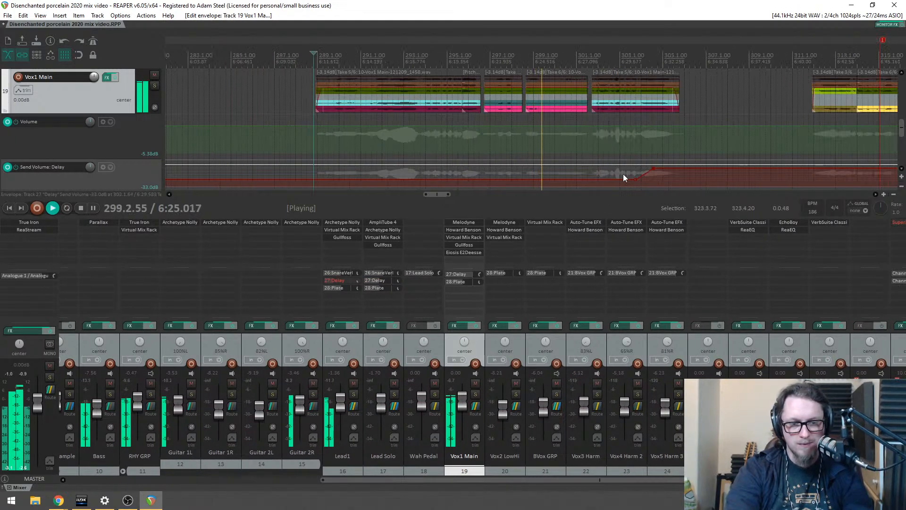
Step: Add four points to Vox1 Main's Delay send envelope, raise the section from about bar 300 through bar 301, and play it back
scroll(609, 173, up, 4)
click(528, 179)
click(542, 179)
click(666, 180)
click(673, 180)
mouse_move(610, 177)
mouse_down()
mouse_move(566, 166)
mouse_move(599, 163)
mouse_move(598, 171)
mouse_up()
key(space)
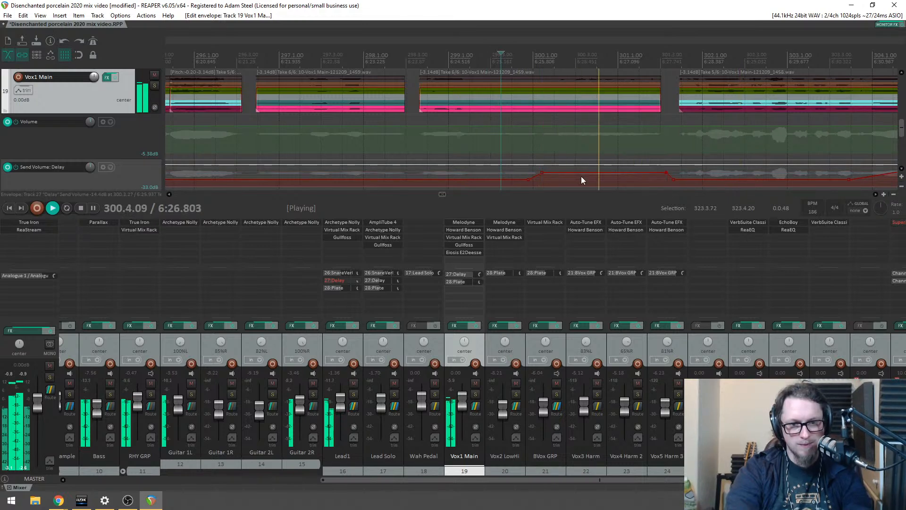
scroll(679, 178, down, 3)
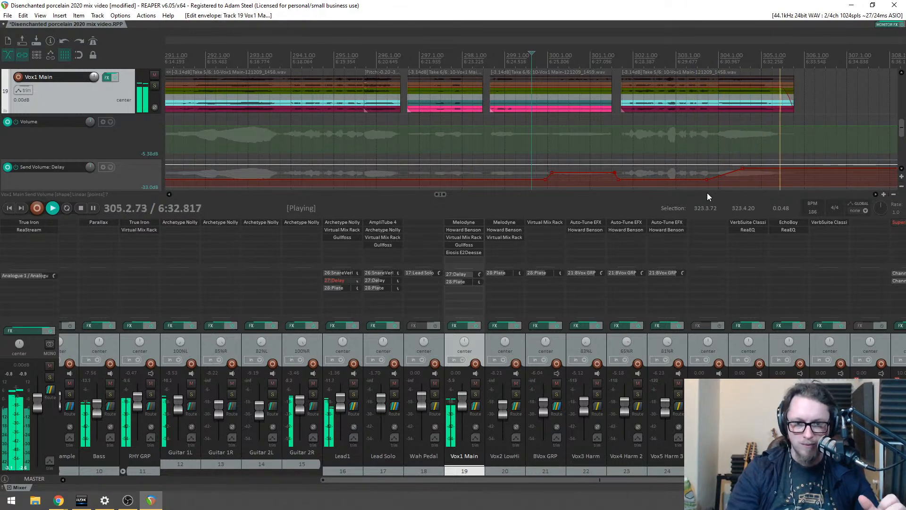
scroll(694, 128, down, 3)
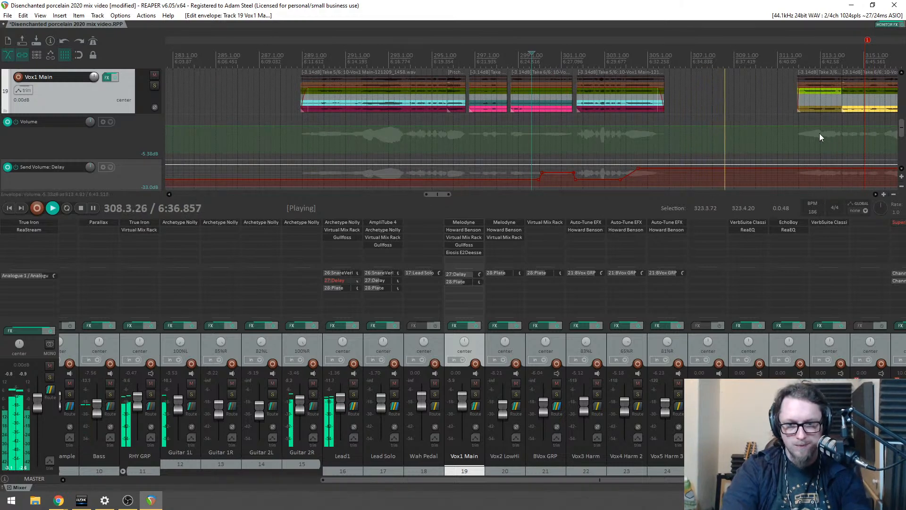
Step: Lower the Delay send under the vocal phrase at bar 312 to about -12.8 dB and place the cursor just before that phrase
scroll(850, 167, up, 3)
click(876, 194)
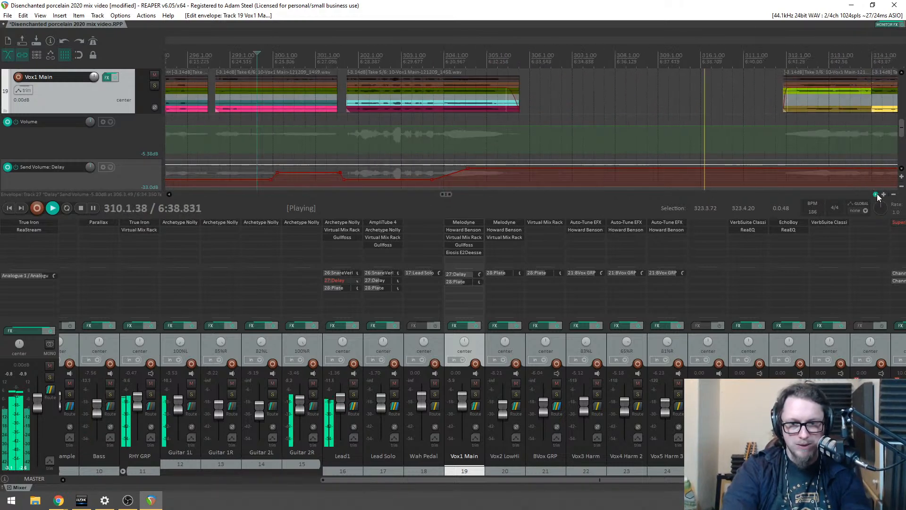
scroll(619, 145, up, 3)
scroll(619, 146, up, 2)
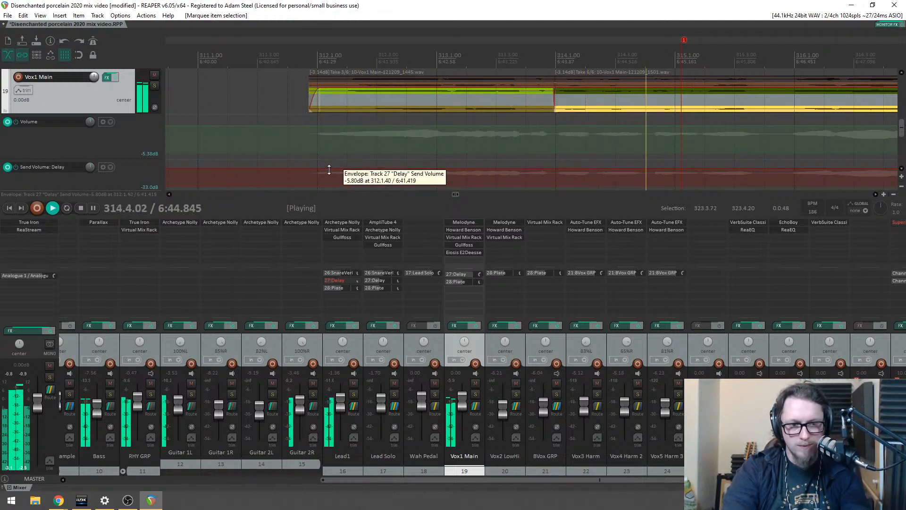
drag(329, 168, 336, 179)
key(space)
click(294, 59)
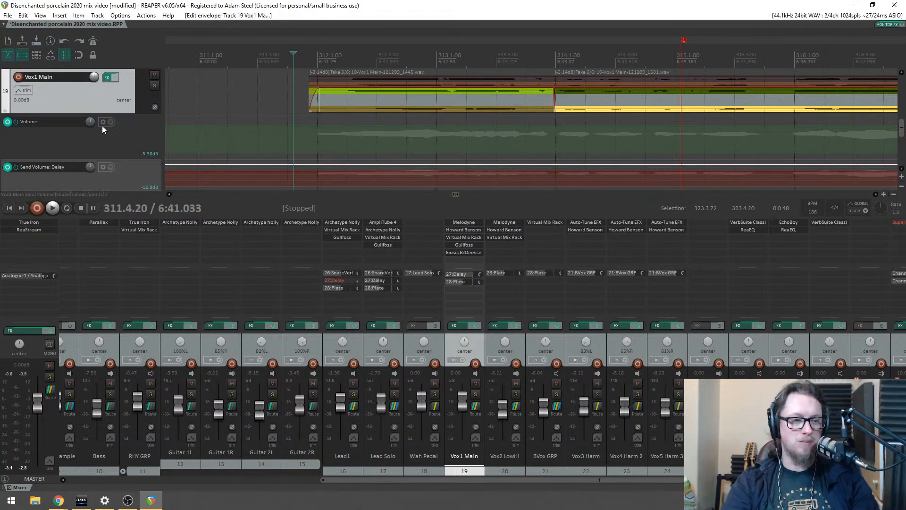
Step: Activate and show the Track 28 Plate send volume envelope for Vox1 Main
drag(902, 129, 902, 132)
right_click(99, 83)
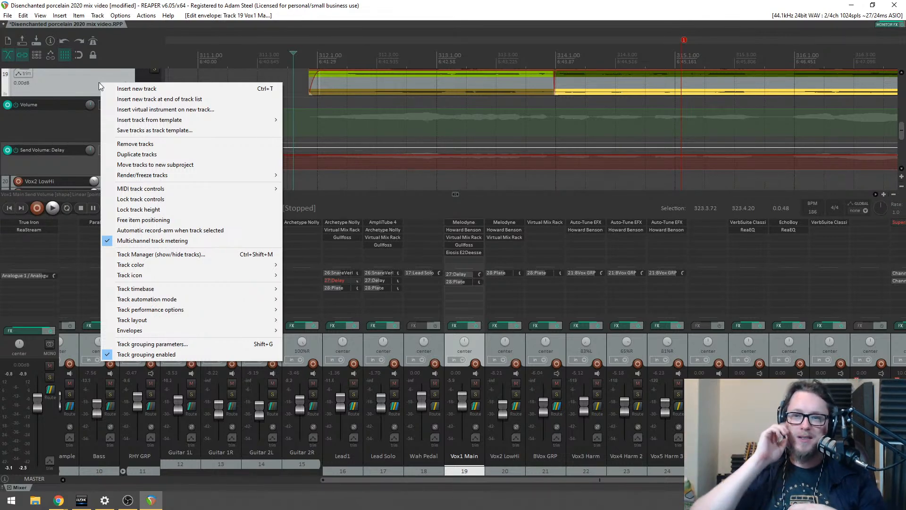
key(Escape)
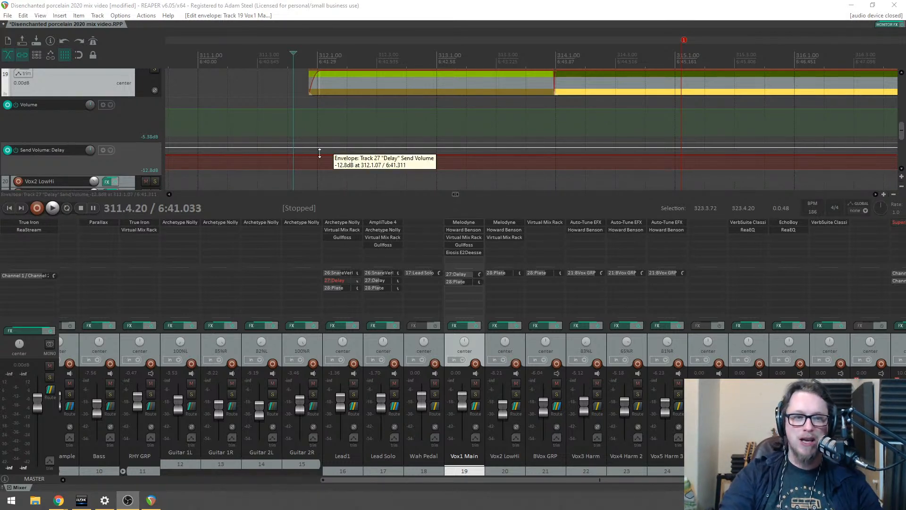
click(370, 42)
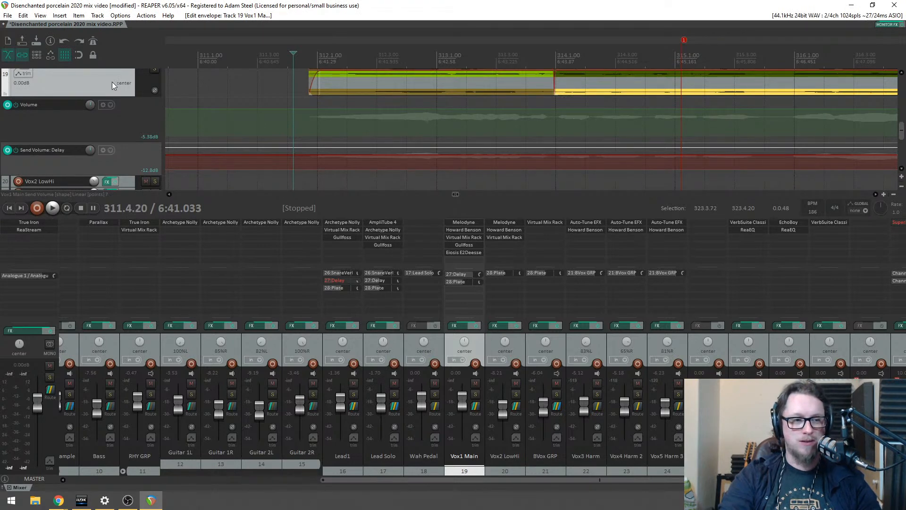
click(24, 74)
click(172, 201)
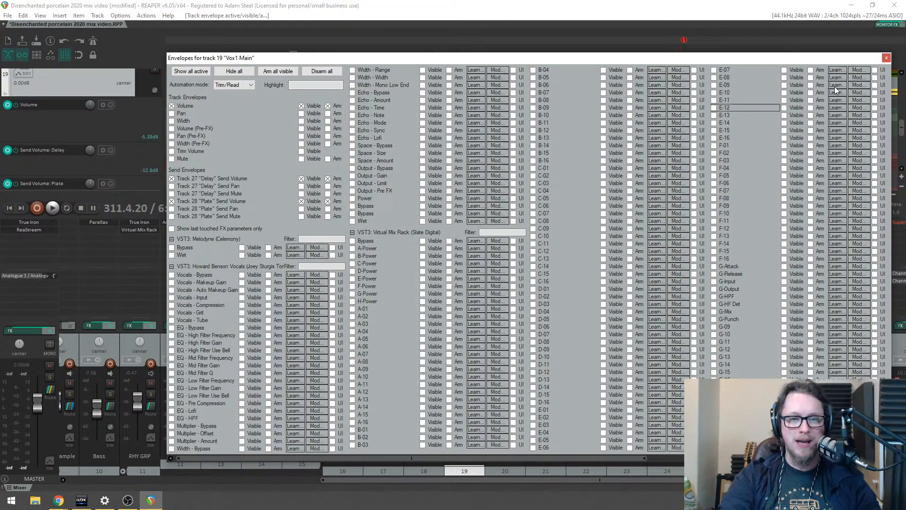
click(886, 58)
scroll(900, 131, down, 1)
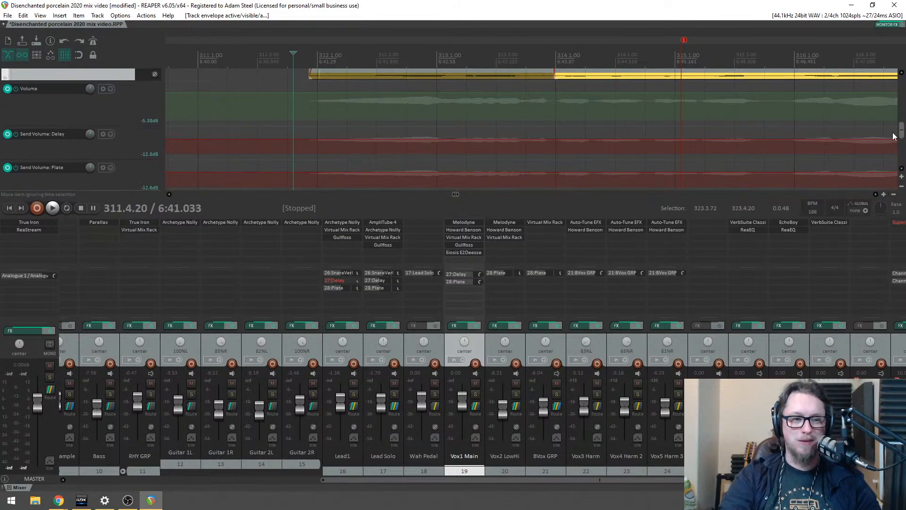
Step: Lower Vox1 Main's Delay send to about -20.8 dB and add a Plate send ramp start just before bar 312
drag(303, 139, 309, 154)
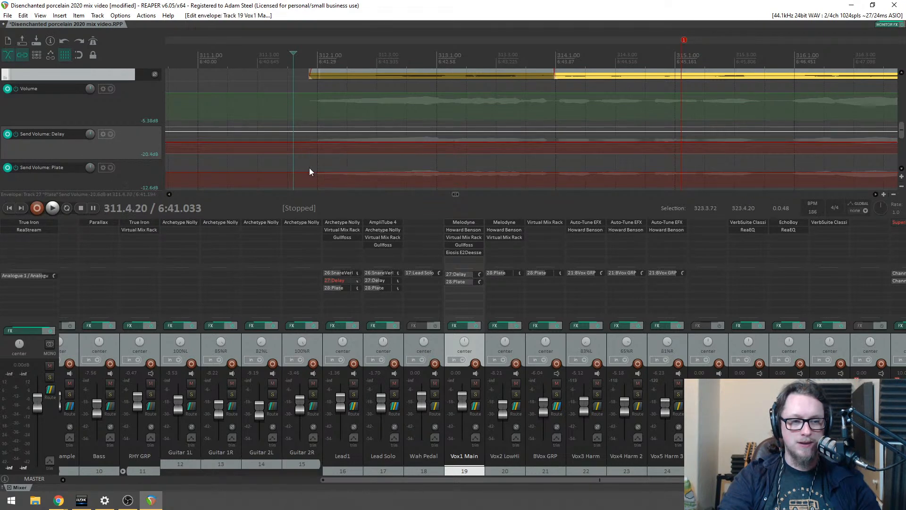
click(287, 178)
key(space)
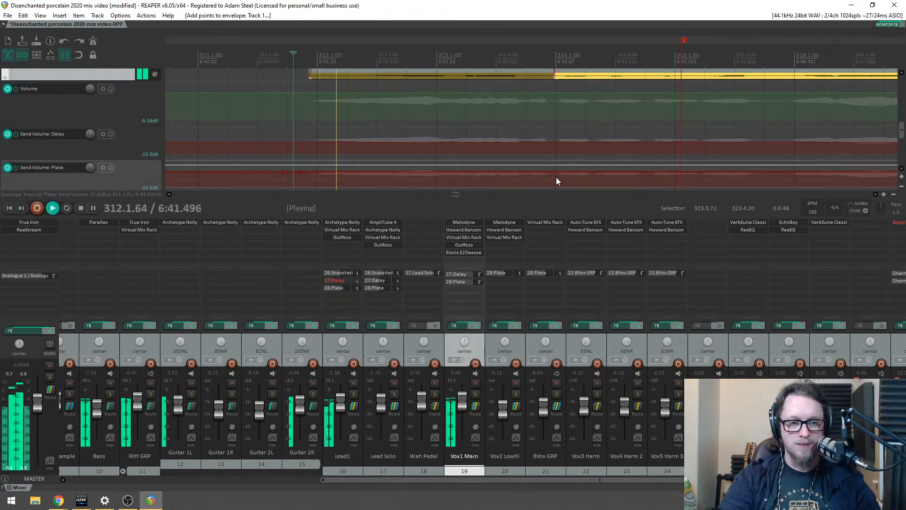
Step: Raise Vox1 Main's Plate send from bar 312 to just before bar 314, audition it, and ease the raised section down slightly
key(space)
drag(515, 170, 496, 135)
key(space)
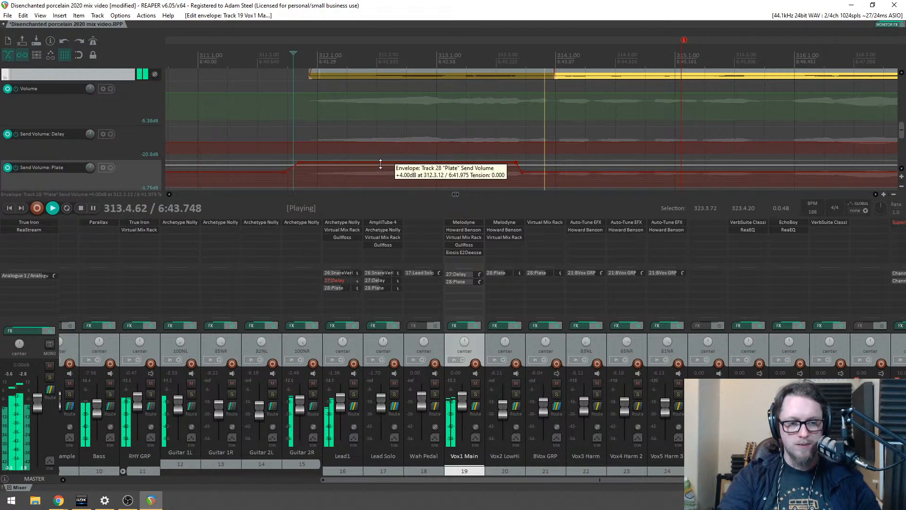
mouse_move(381, 164)
mouse_down()
mouse_move(385, 188)
mouse_move(378, 171)
mouse_up()
key(space)
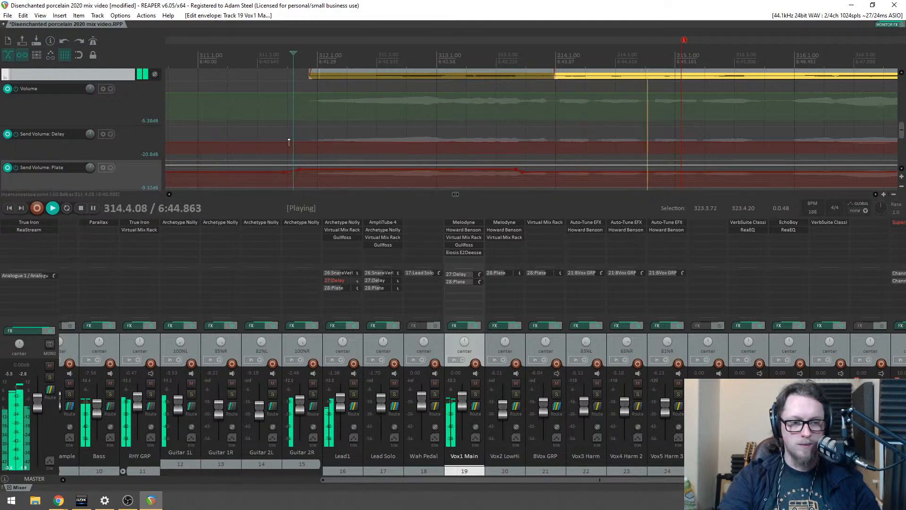
Step: Raise Vox1 Main's Plate send to about -6.4 dB from bar 316 into bar 317 and play on from bar 316
drag(680, 172, 774, 171)
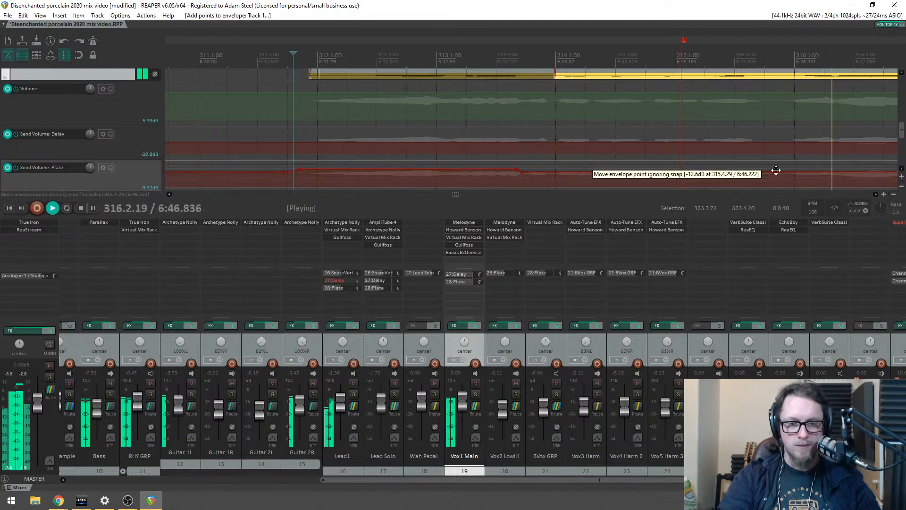
scroll(792, 163, down, 3)
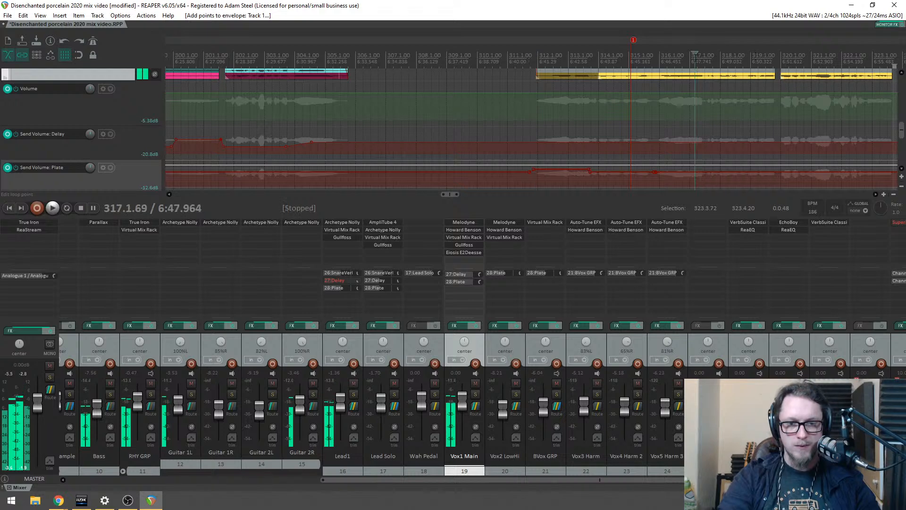
scroll(599, 161, up, 3)
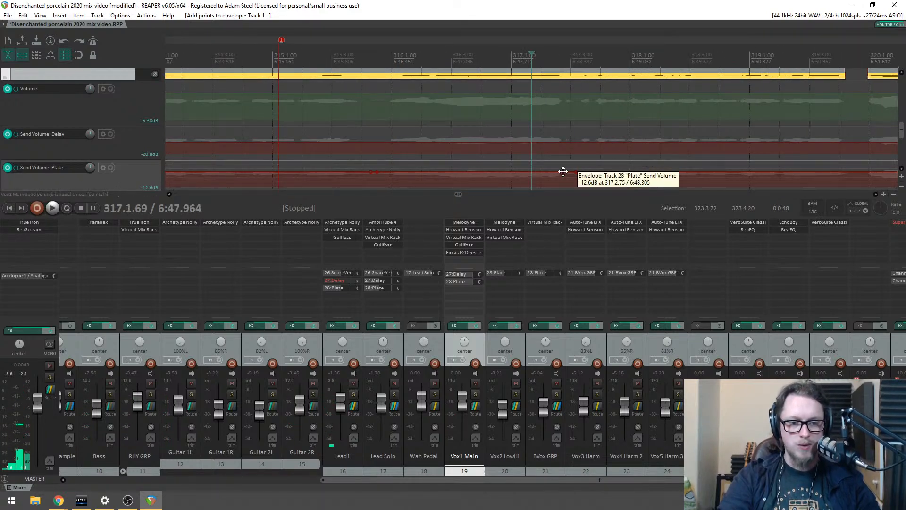
scroll(525, 170, down, 3)
drag(528, 172, 530, 159)
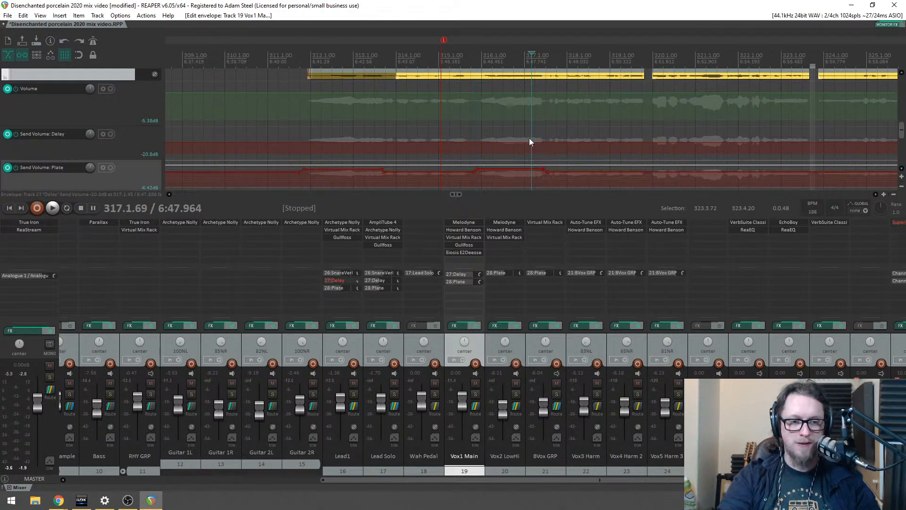
key(space)
scroll(553, 130, up, 3)
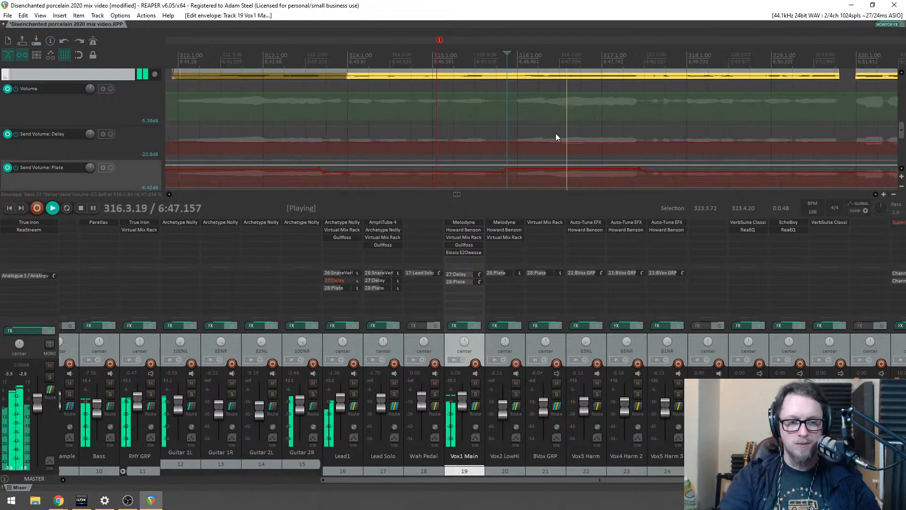
scroll(525, 175, up, 3)
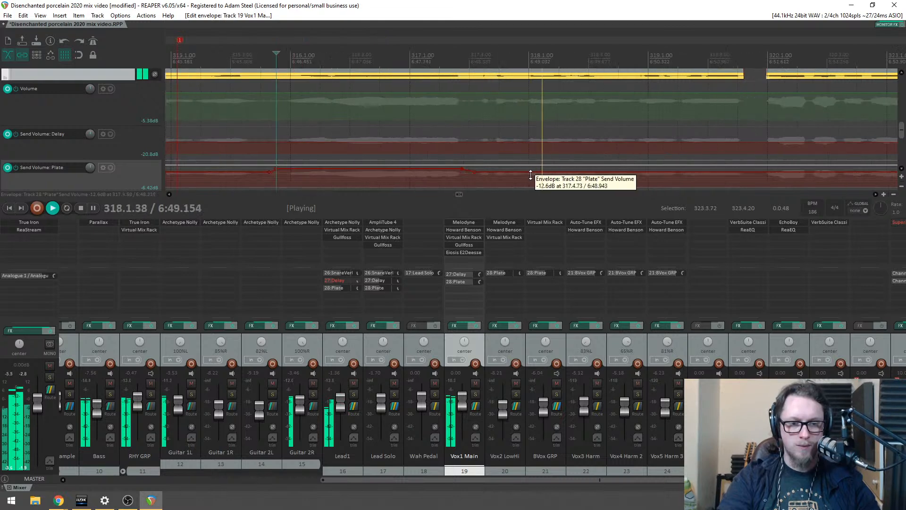
scroll(641, 179, down, 4)
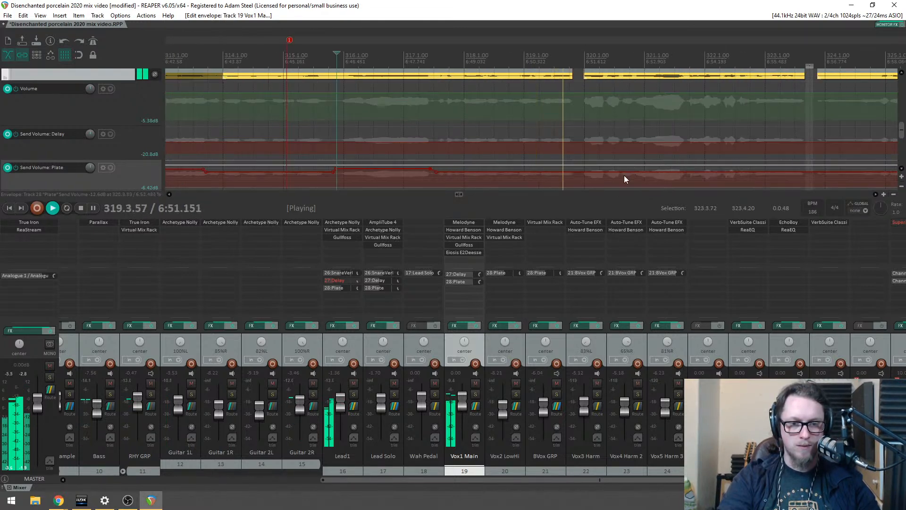
scroll(570, 162, down, 6)
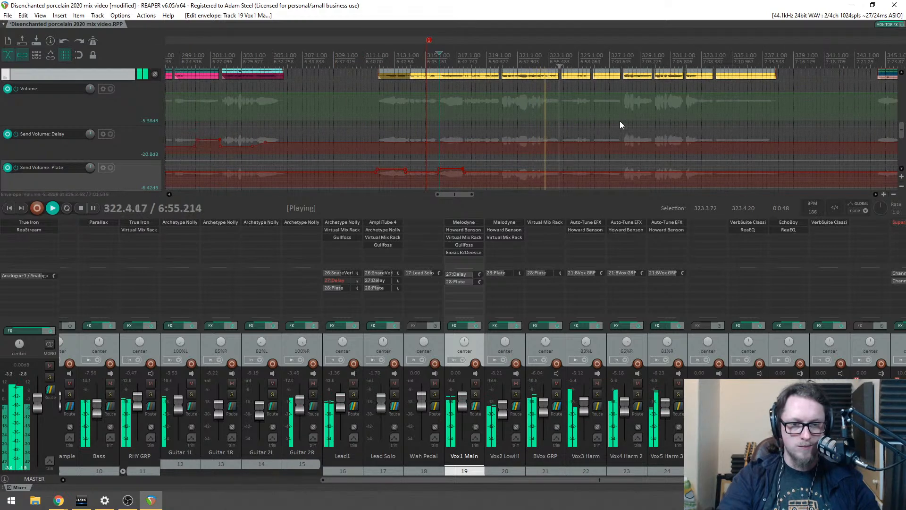
Step: Raise Vox1 Main's volume automation from the gap before bar 324 to just before bar 328
scroll(613, 129, up, 4)
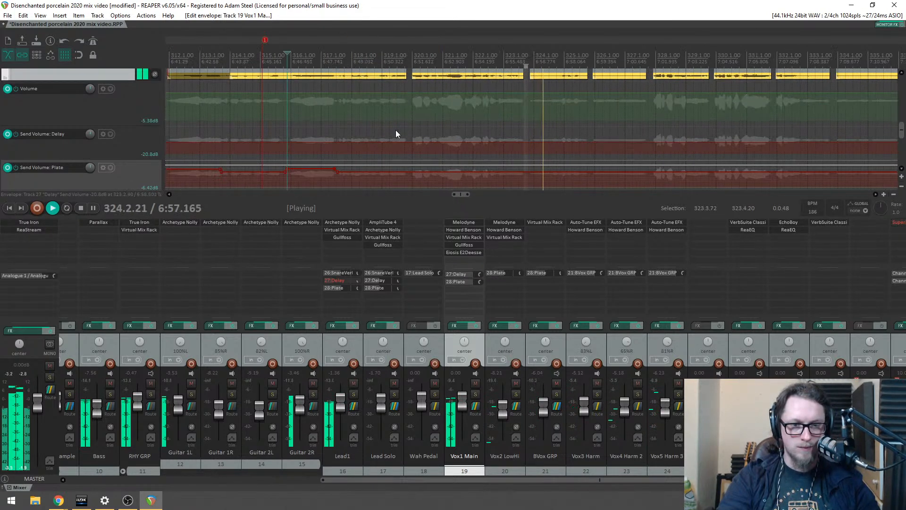
scroll(529, 150, up, 3)
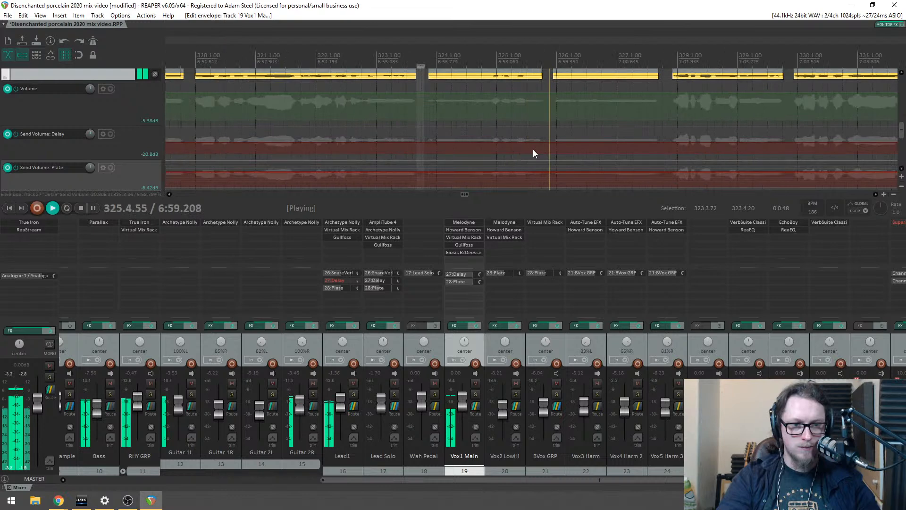
scroll(528, 151, down, 2)
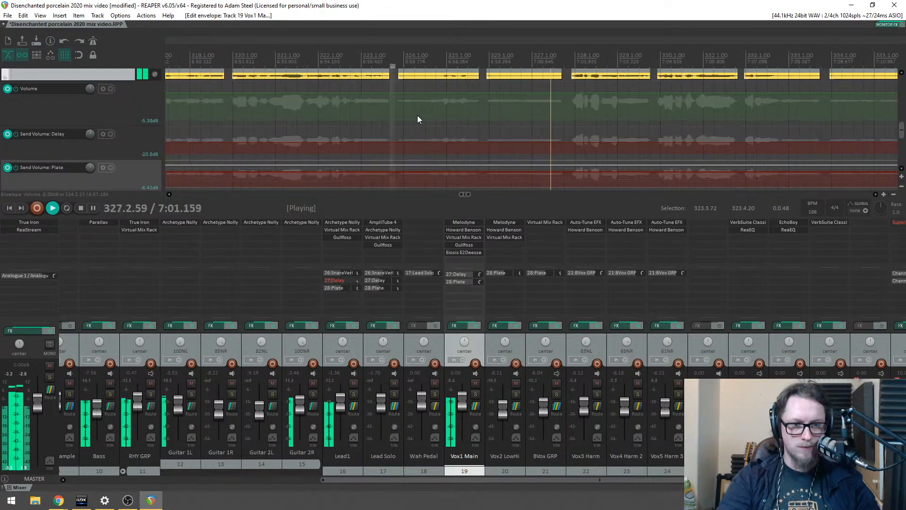
scroll(539, 135, down, 2)
scroll(471, 76, up, 5)
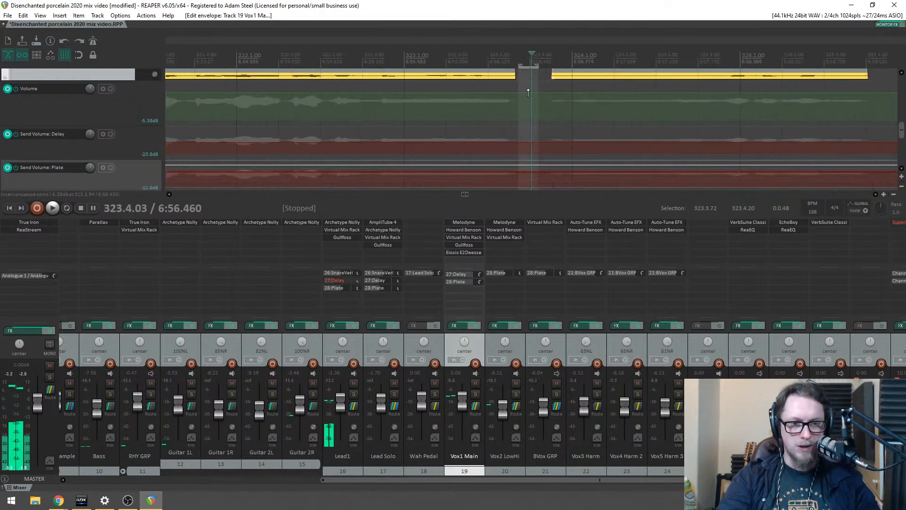
shift+click(533, 93)
scroll(585, 97, down, 3)
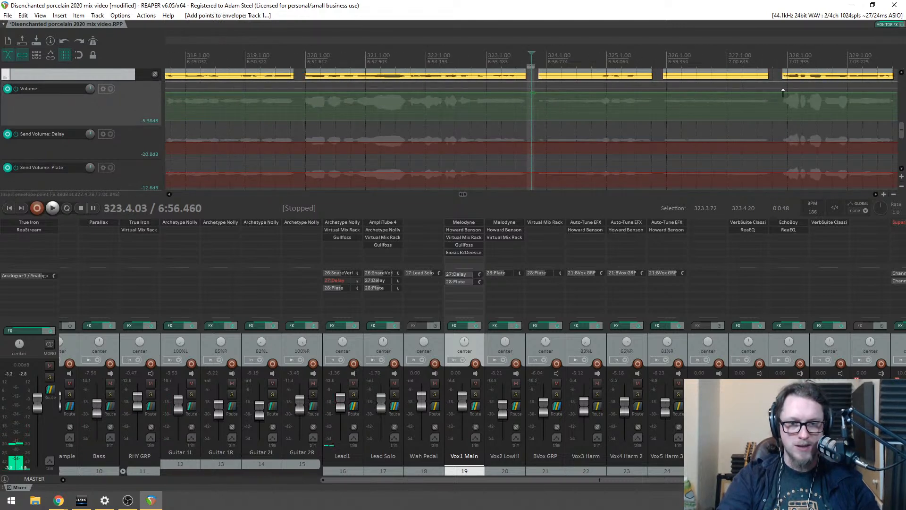
drag(639, 91, 641, 82)
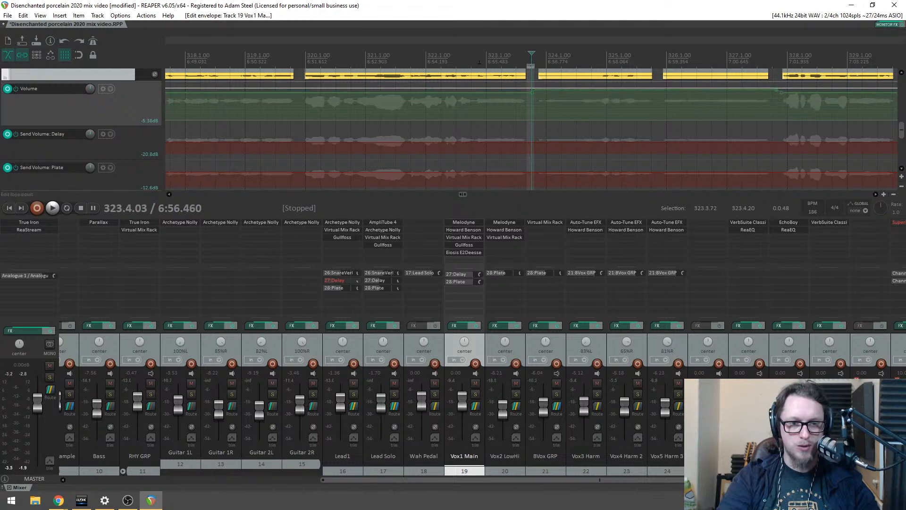
Step: Play from late in bar 322, hide the mixer, and enlarge the track lanes around Vox1 Main
key(space)
key(ctrl+m)
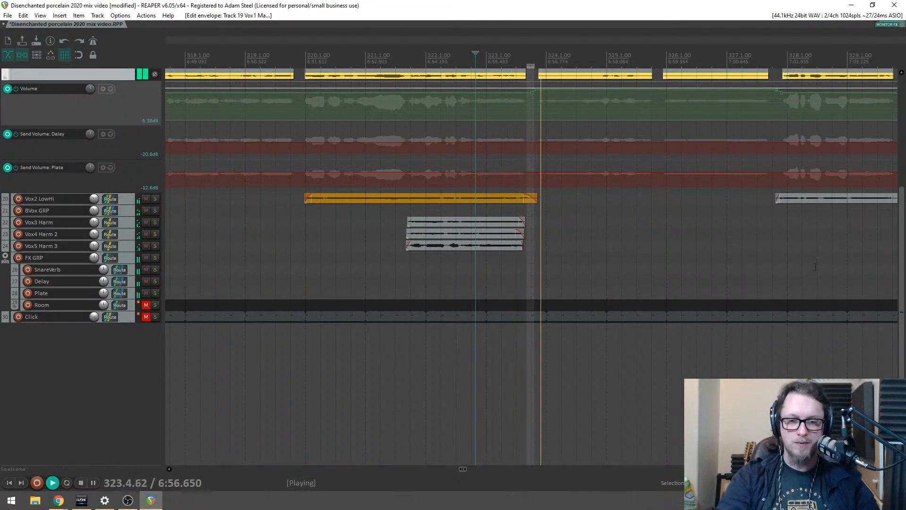
scroll(787, 217, up, 5)
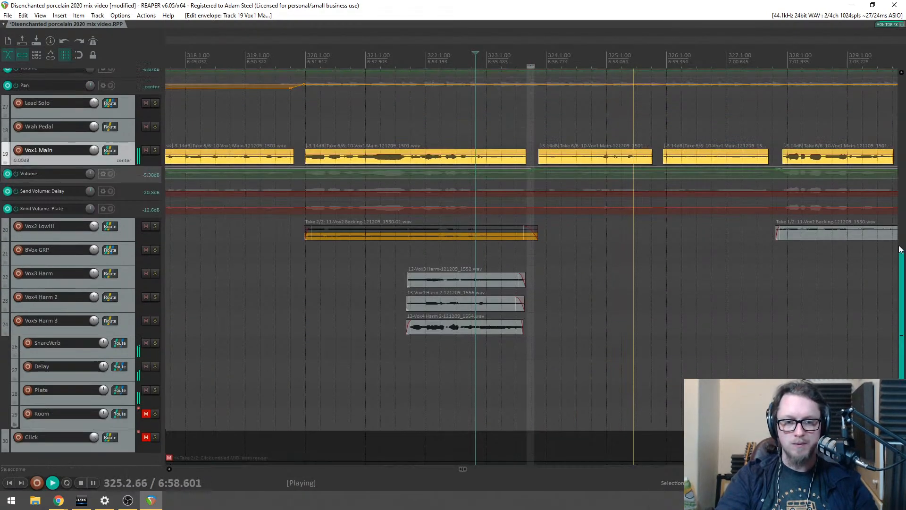
scroll(779, 203, up, 3)
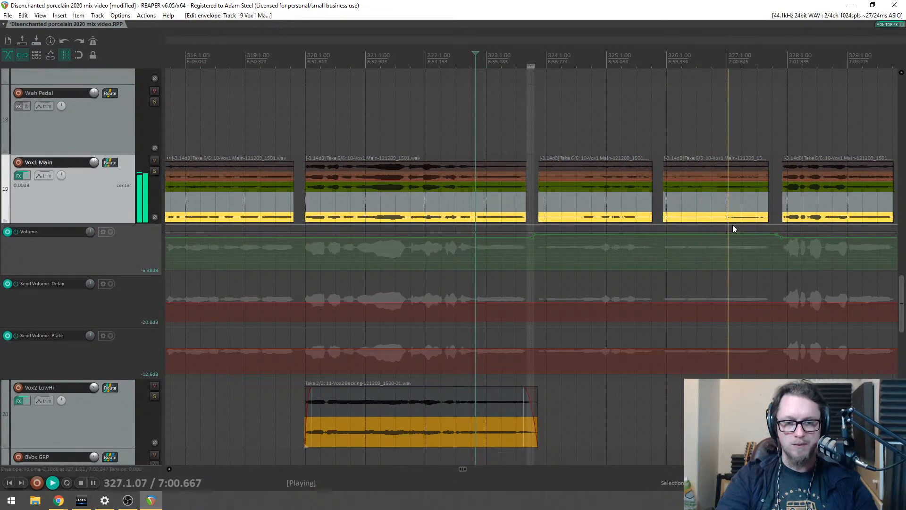
Step: Replay the passage and ease Vox1 Main's raised volume section before bar 328 to about -4.38 dB
key(space)
key(space)
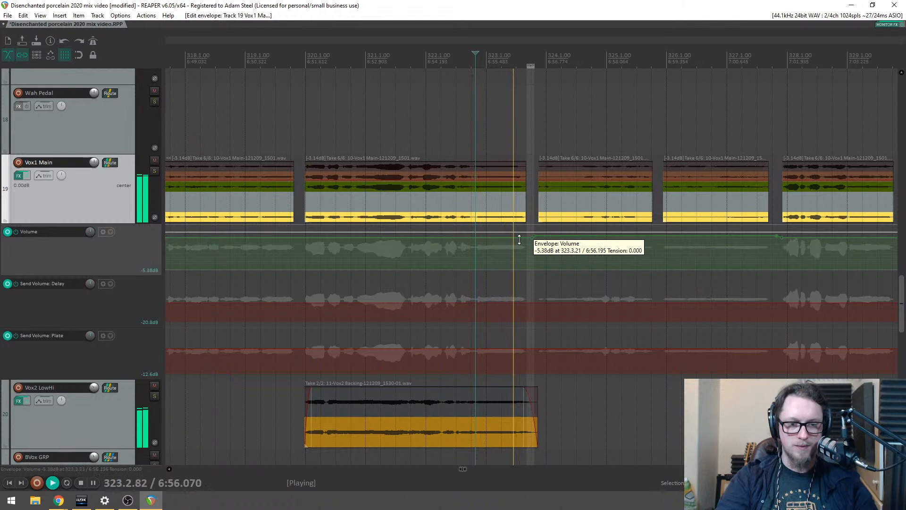
drag(558, 237, 560, 239)
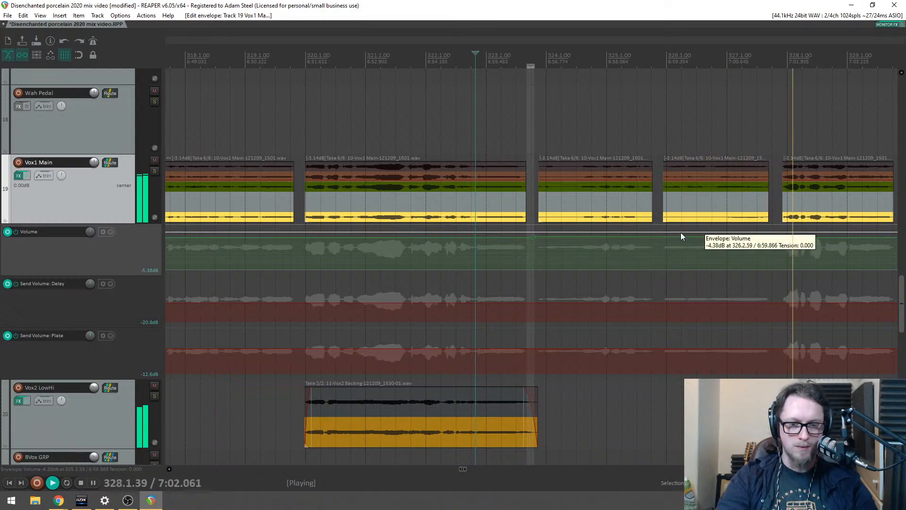
Step: Raise Vox1 Main's volume automation to about -4.18 dB from bar 328 to about bar 338.3, past the last phrase
scroll(736, 232, down, 5)
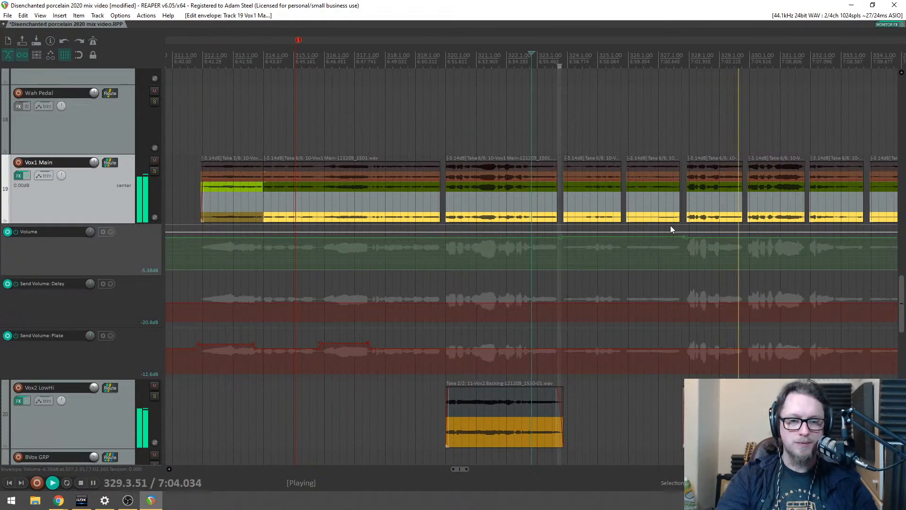
scroll(707, 233, up, 1)
scroll(708, 234, up, 1)
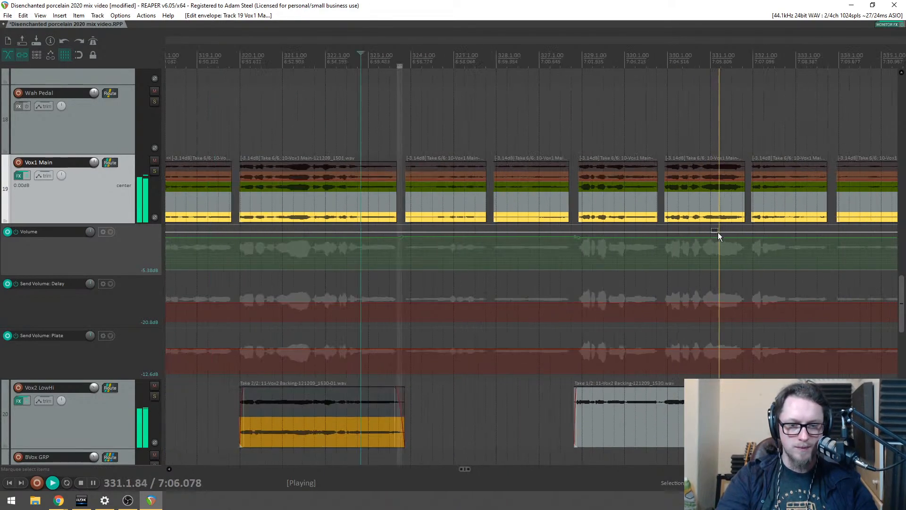
scroll(717, 236, down, 3)
shift+click(840, 236)
shift+click(835, 236)
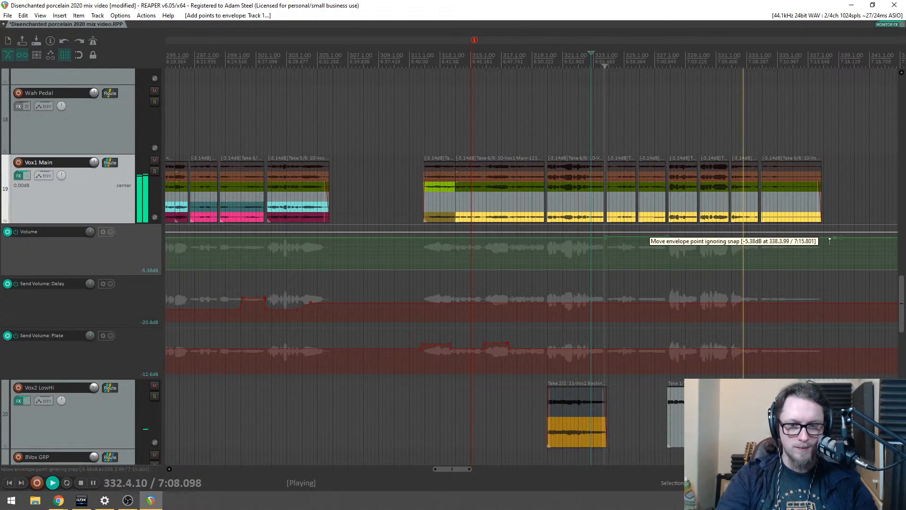
drag(765, 237, 769, 233)
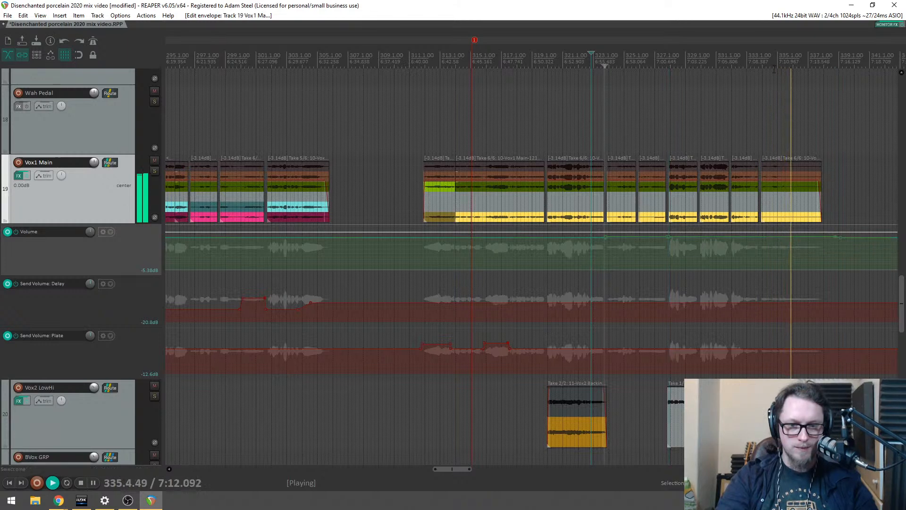
Step: Add a Delay send ramp on Vox1 Main in mid-bar 335, raising the level to about -7 dB
scroll(531, 264, right, 2)
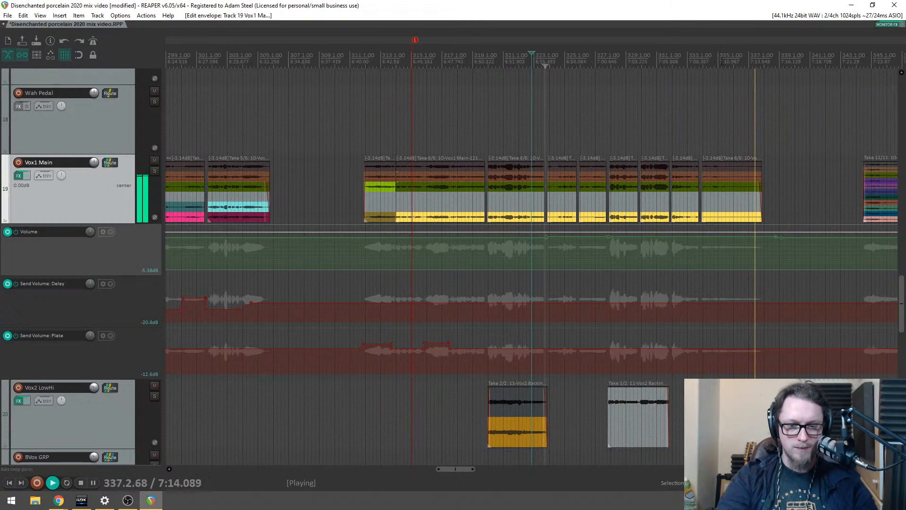
scroll(576, 288, up, 5)
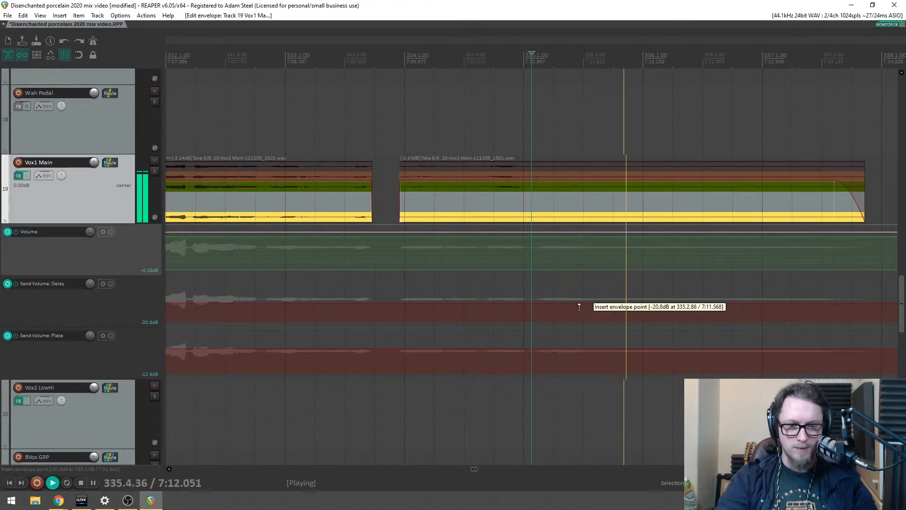
click(584, 304)
click(599, 306)
drag(617, 304, 637, 264)
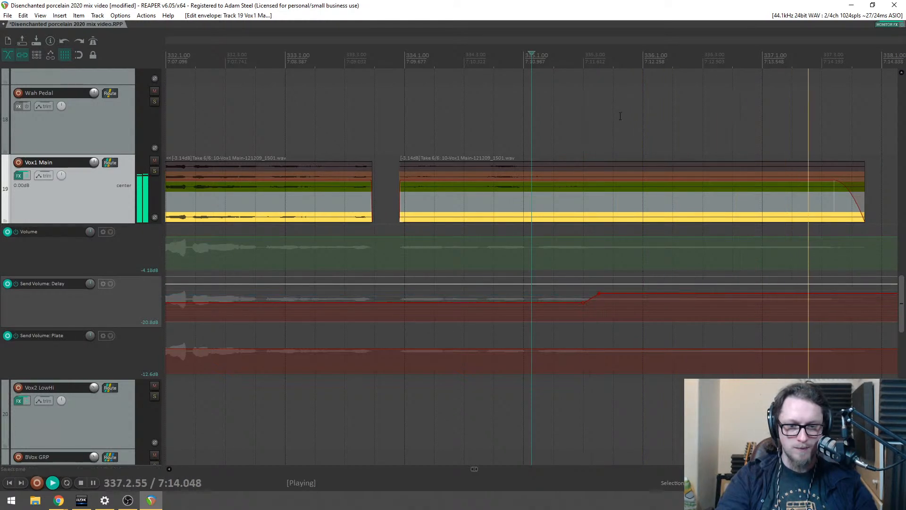
Step: Ramp Vox1 Main's Delay send down to about -25.2 dB between about bar 339.3 and bar 340
scroll(661, 289, down, 5)
click(659, 293)
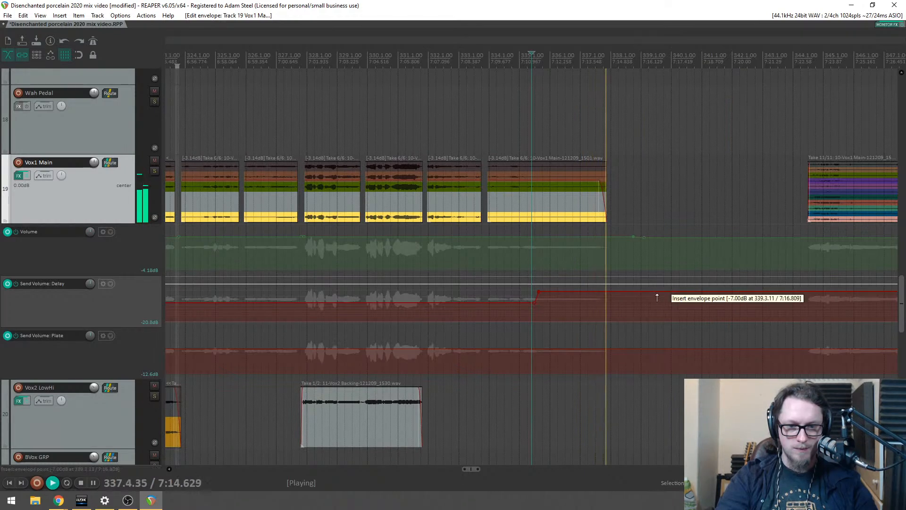
drag(673, 293, 724, 337)
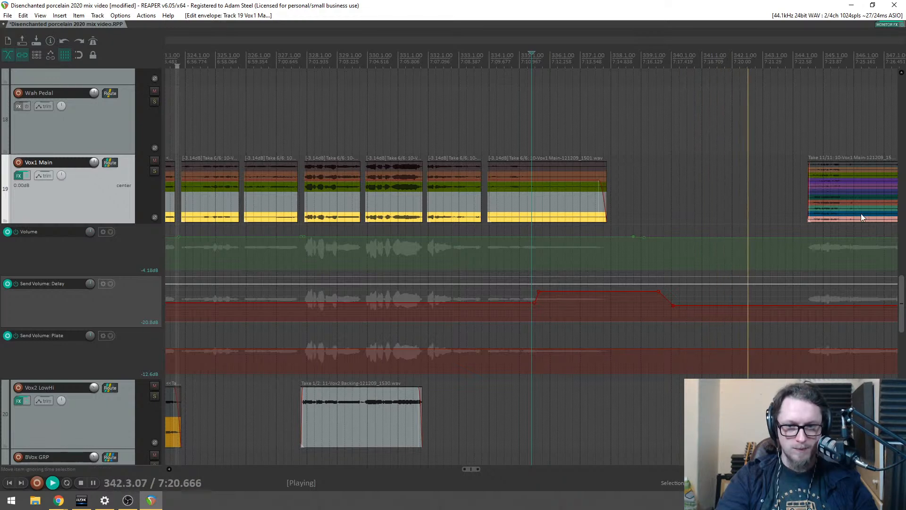
Step: Lower Vox1 Main's Plate send to about -23.4 dB from just before the vocal entry in bar 344 onward
scroll(795, 249, down, 2)
scroll(780, 279, up, 2)
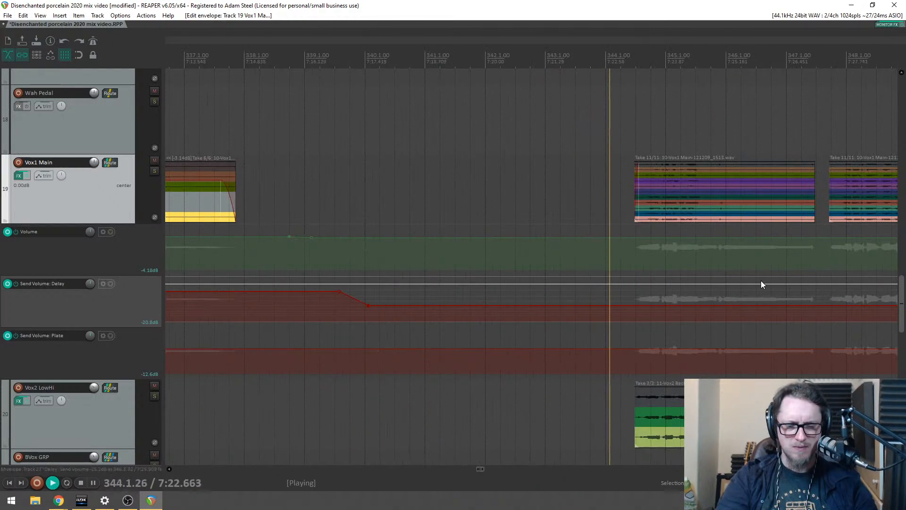
scroll(553, 270, up, 2)
scroll(703, 296, down, 3)
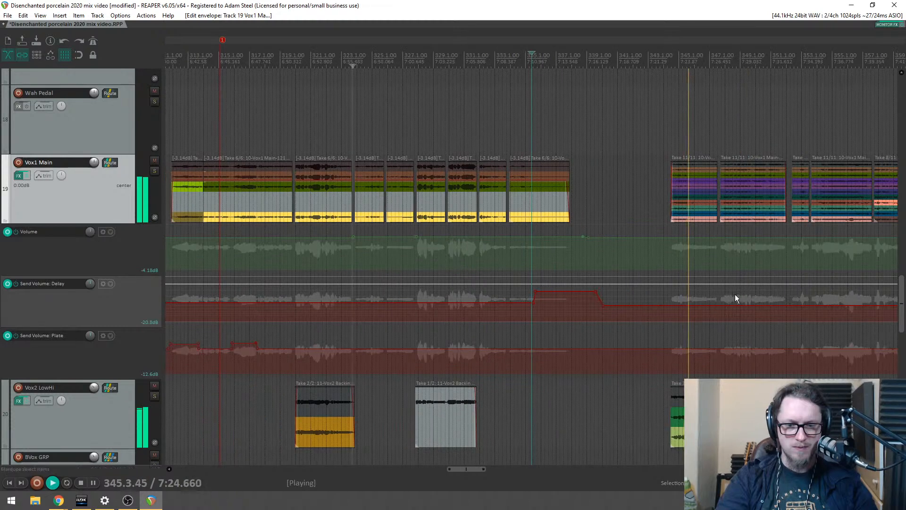
scroll(735, 293, up, 2)
scroll(688, 285, down, 1)
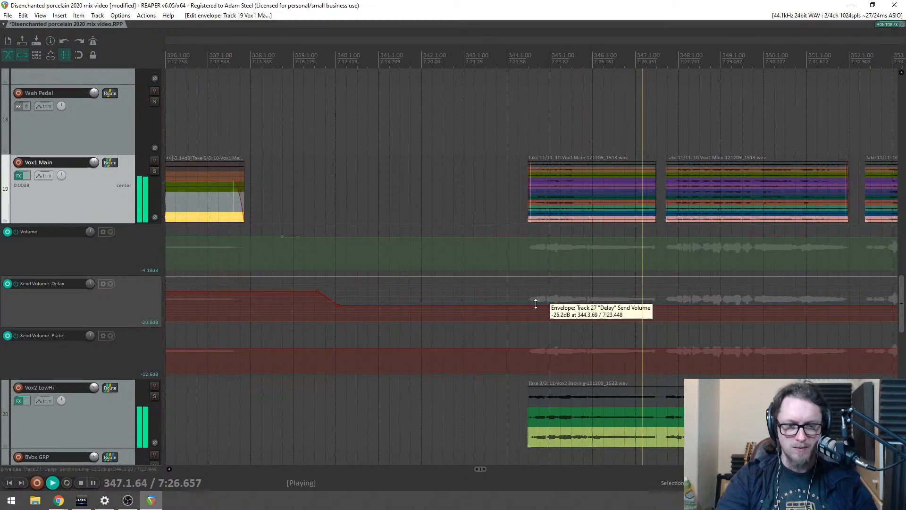
click(517, 349)
drag(534, 350, 550, 348)
scroll(744, 348, down, 2)
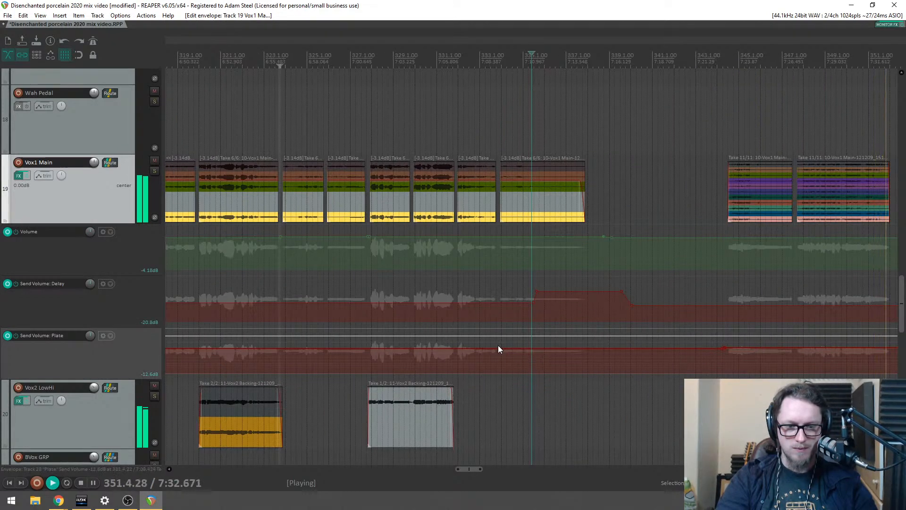
scroll(684, 356, down, 2)
drag(686, 352, 739, 355)
Step: Raise Vox1 Main's Plate send from just before bar 368 to about bar 370
scroll(738, 356, up, 2)
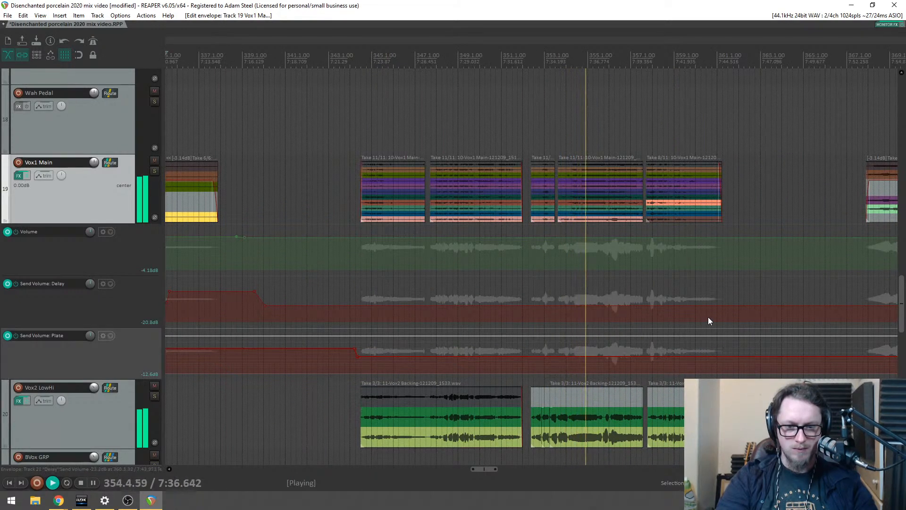
scroll(733, 302, down, 1)
scroll(745, 302, down, 2)
drag(729, 298, 469, 278)
scroll(697, 270, up, 2)
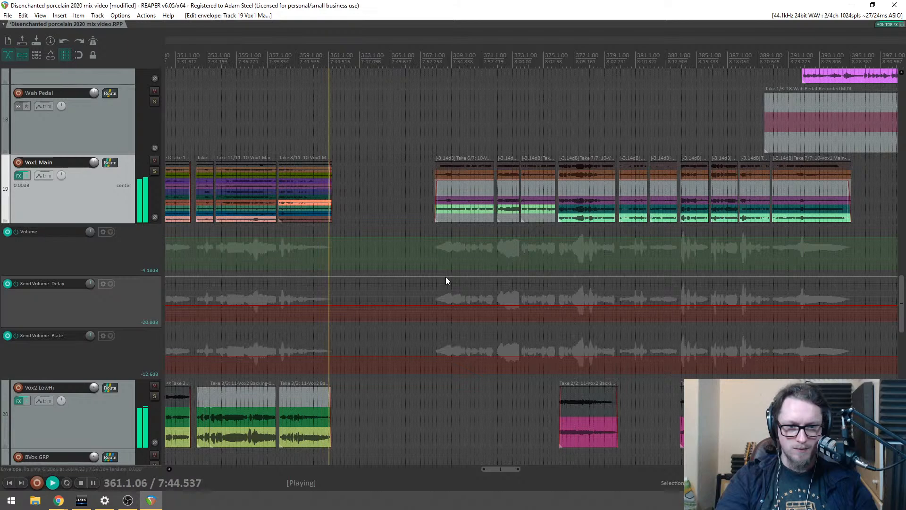
scroll(460, 293, up, 3)
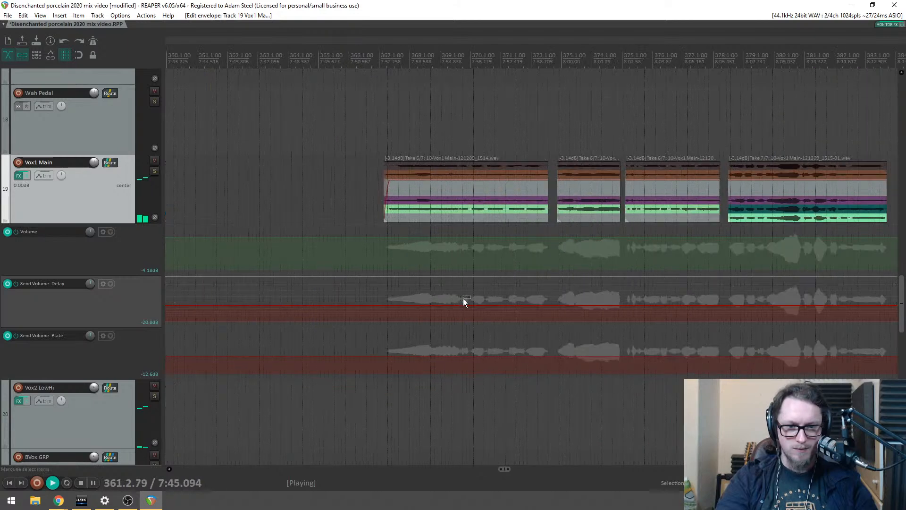
click(374, 359)
drag(470, 358, 462, 334)
Step: Shape a small Delay send rise on Vox1 Main peaking just before bar 369 and play it from bar 367
click(365, 306)
click(376, 306)
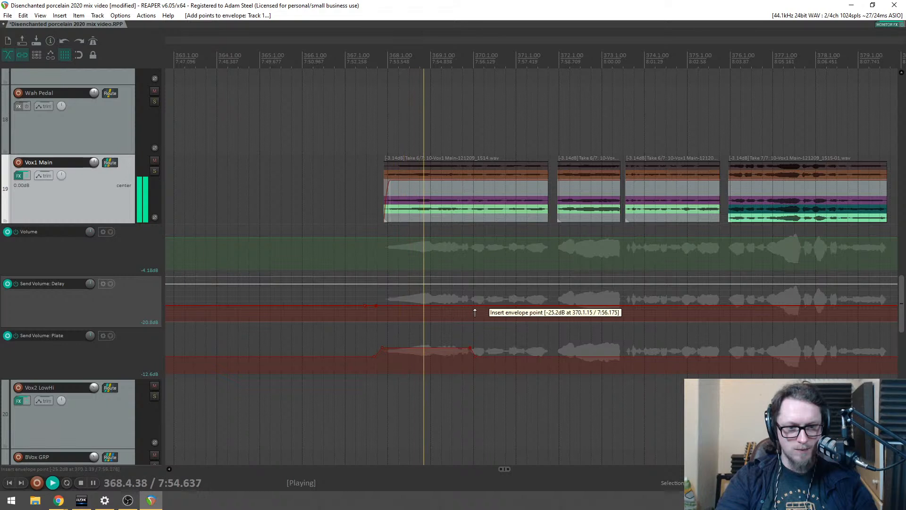
click(465, 309)
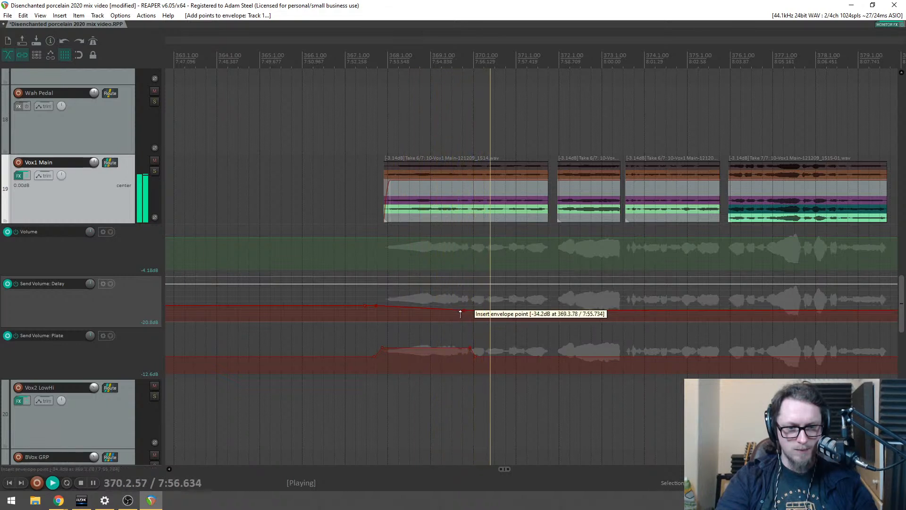
key(ctrl+z)
key(space)
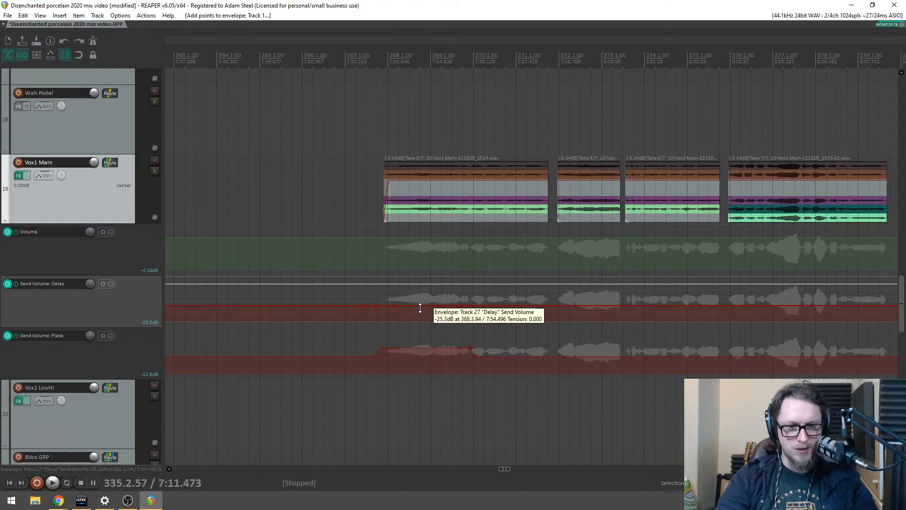
drag(395, 305, 425, 289)
key(space)
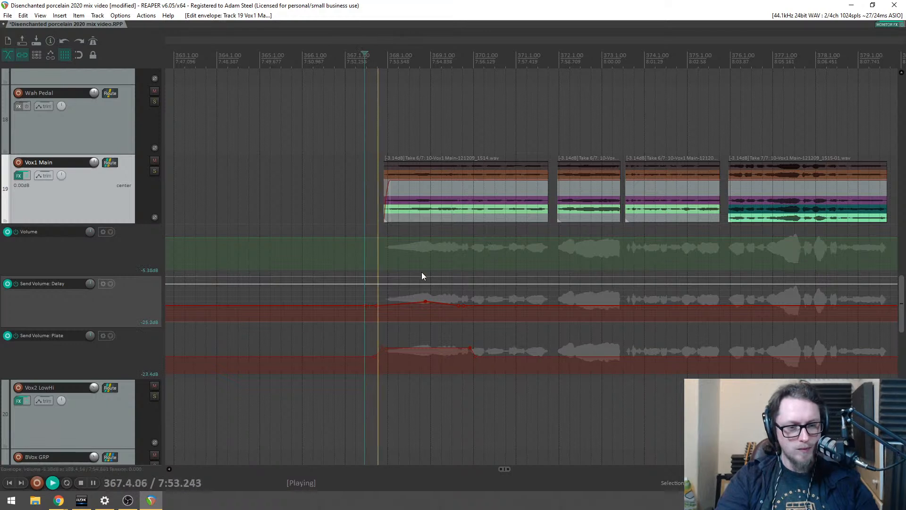
Step: Raise Vox1 Main's existing Plate send boost between bars 368 and 370 further and audition it
click(432, 349)
key(space)
drag(432, 349, 435, 338)
key(space)
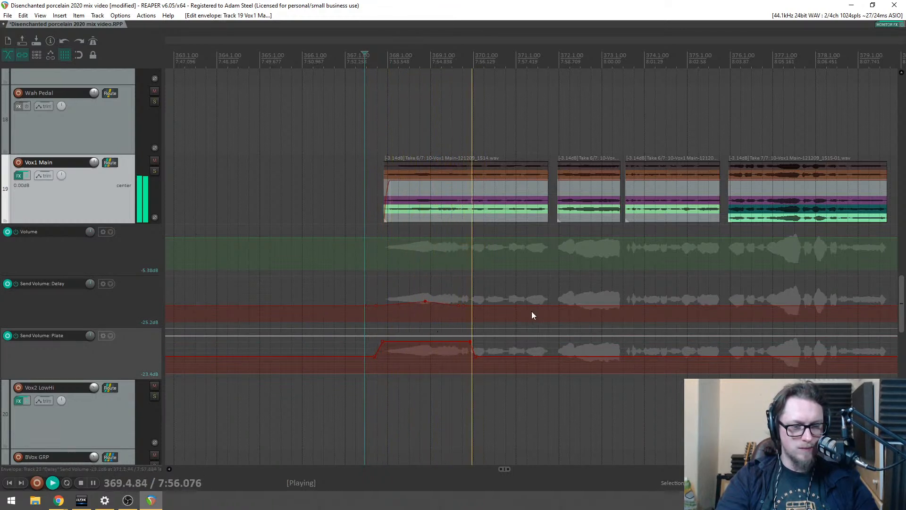
Step: Raise Vox1 Main's Plate send from just before bar 372 to mid-bar 373 and play on from late in bar 375
click(552, 356)
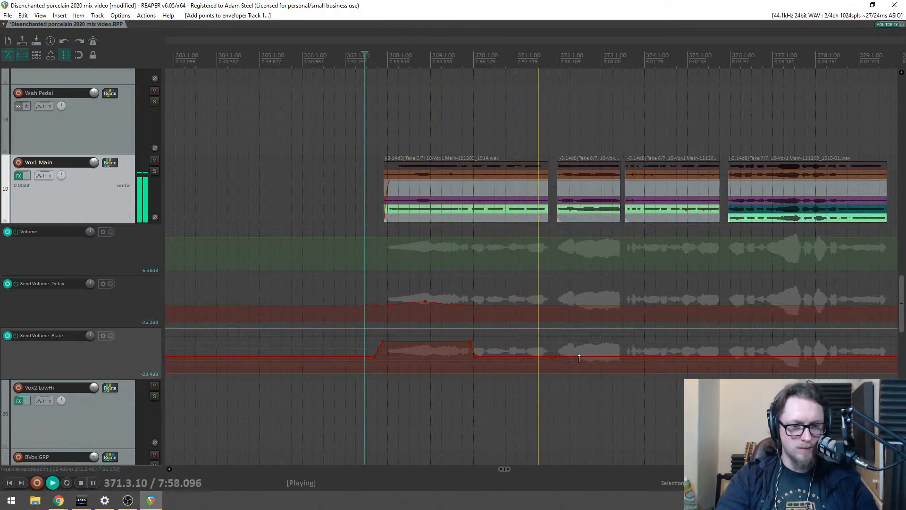
shift+click(625, 357)
shift+click(622, 357)
drag(608, 357, 617, 314)
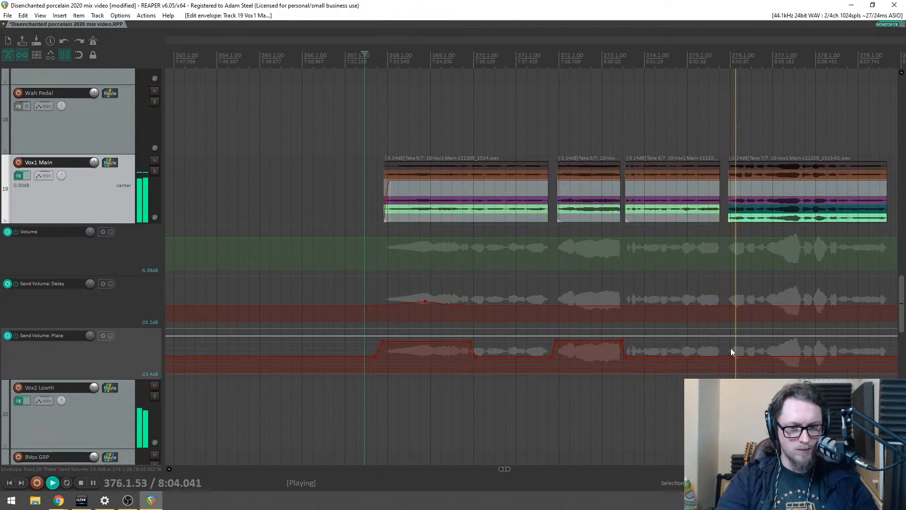
click(726, 62)
scroll(576, 178, up, 5)
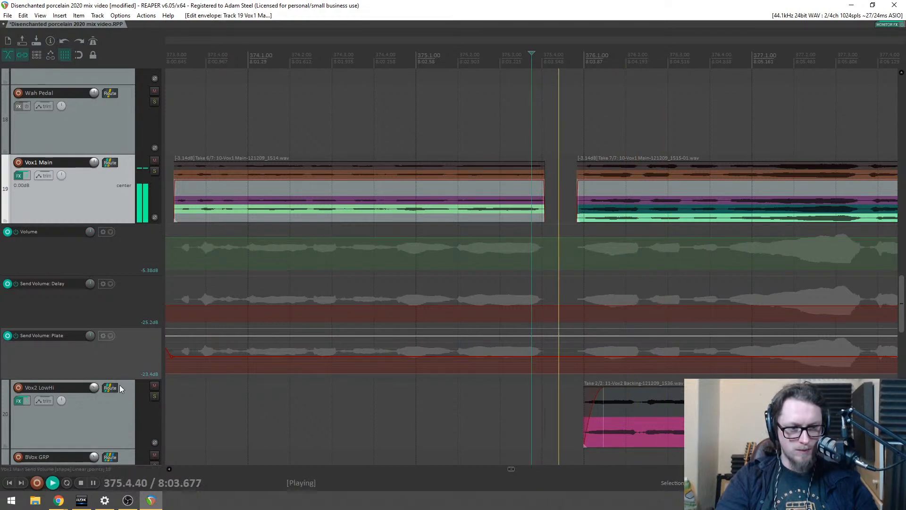
Step: Trim the start of the Vox1 Main item to bar 376 and lengthen its fade-in
drag(576, 200, 584, 198)
key(space)
drag(585, 168, 590, 169)
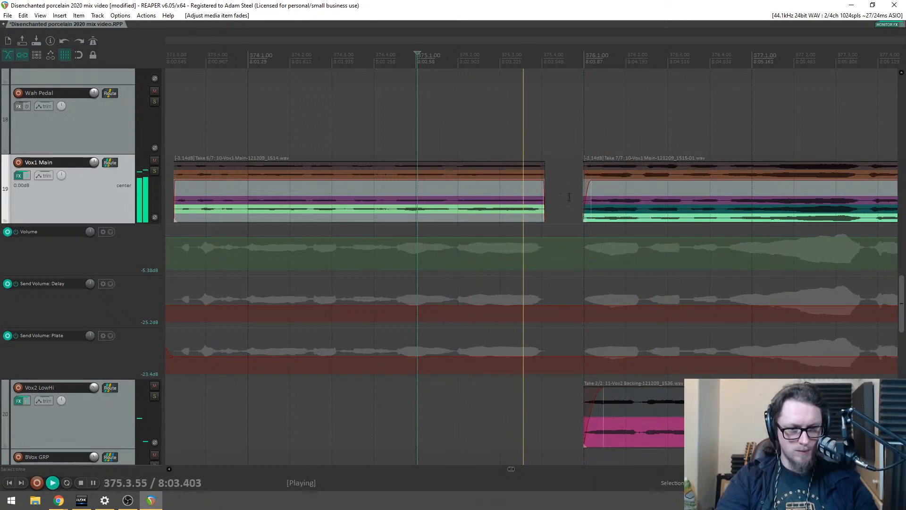
Step: Raise Vox1 Main's Delay and Plate sends from just before bar 392 onward and play from mid-bar 388
drag(902, 294, 901, 300)
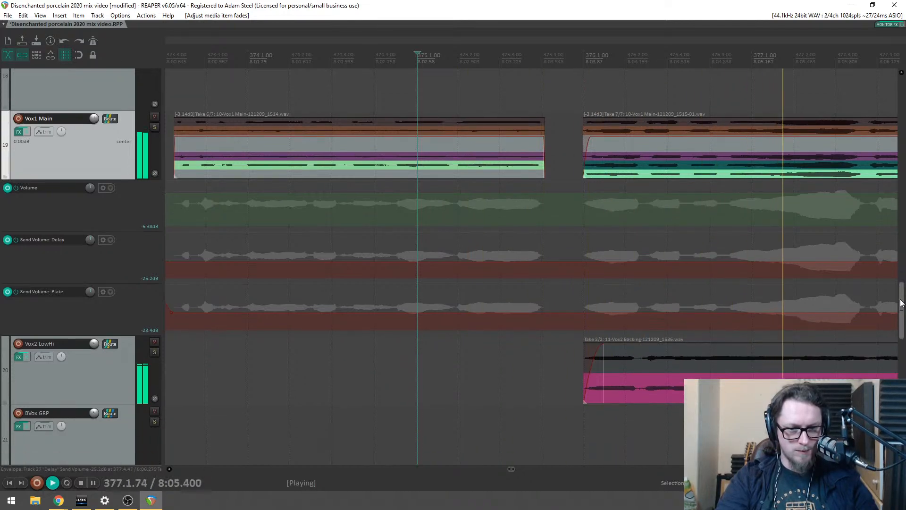
scroll(750, 262, down, 7)
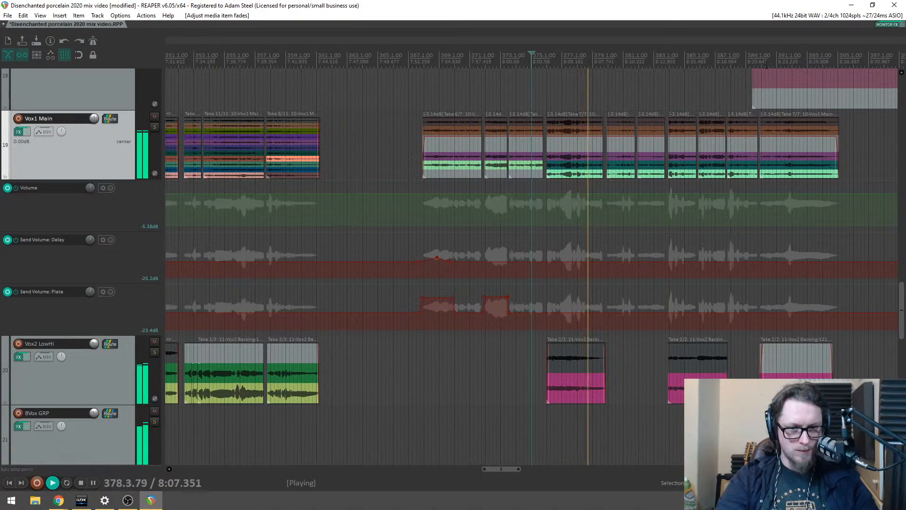
scroll(607, 202, up, 5)
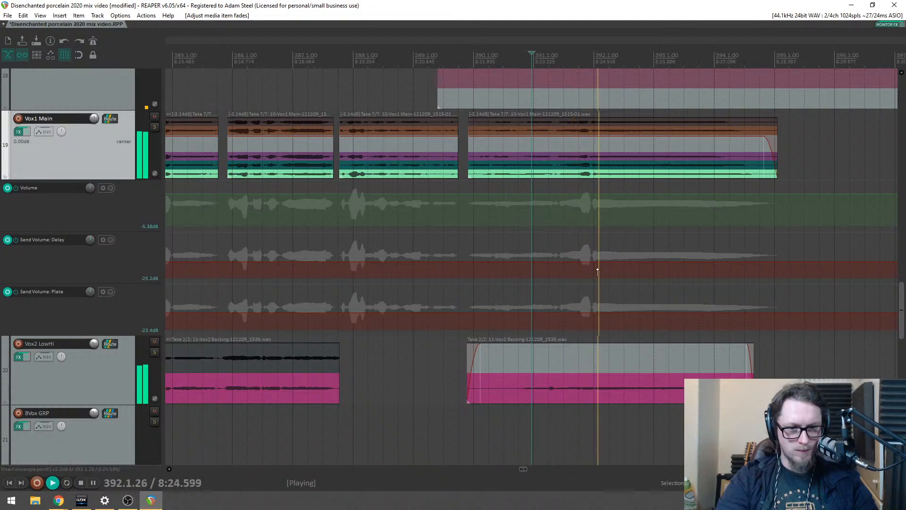
drag(576, 260, 642, 210)
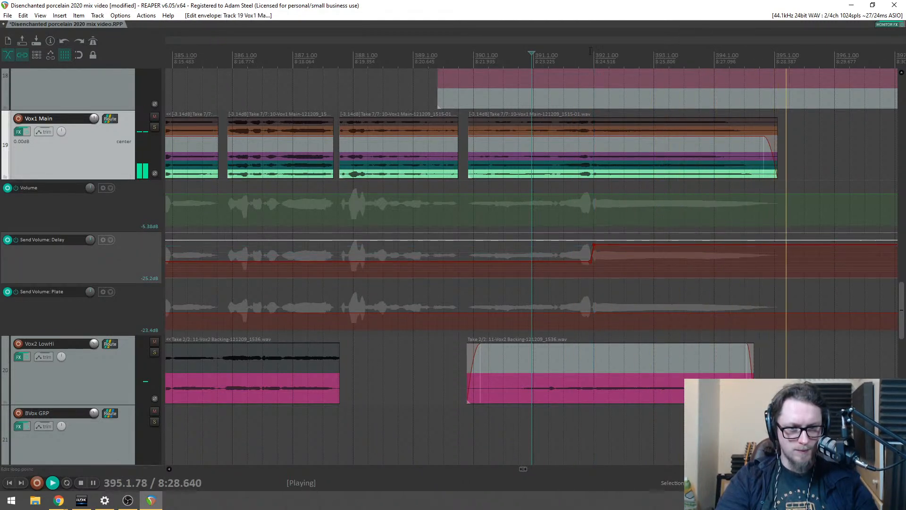
drag(589, 312, 622, 286)
click(385, 42)
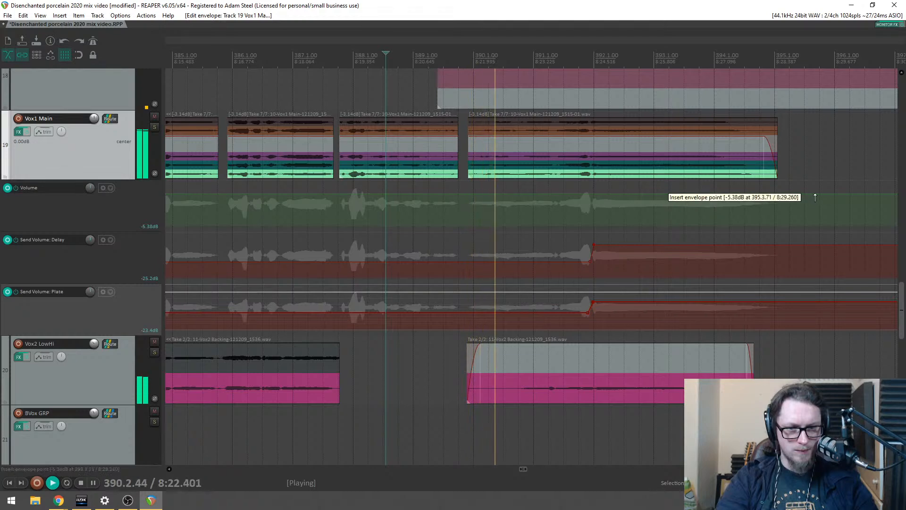
Step: Raise Vox1 Main's volume envelope to -3.78 dB from just before bar 376 to about mid-bar 395
click(797, 194)
scroll(681, 195, down, 2)
click(357, 52)
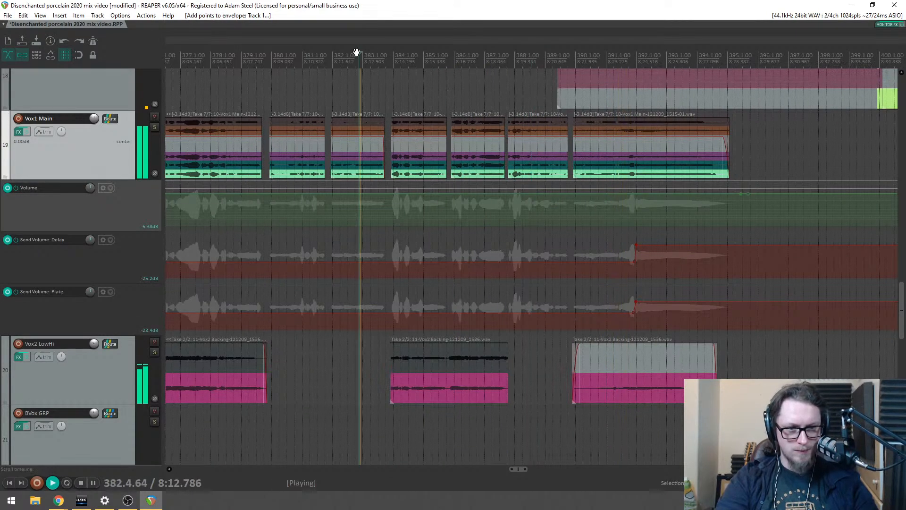
scroll(415, 78, down, 2)
scroll(402, 58, up, 4)
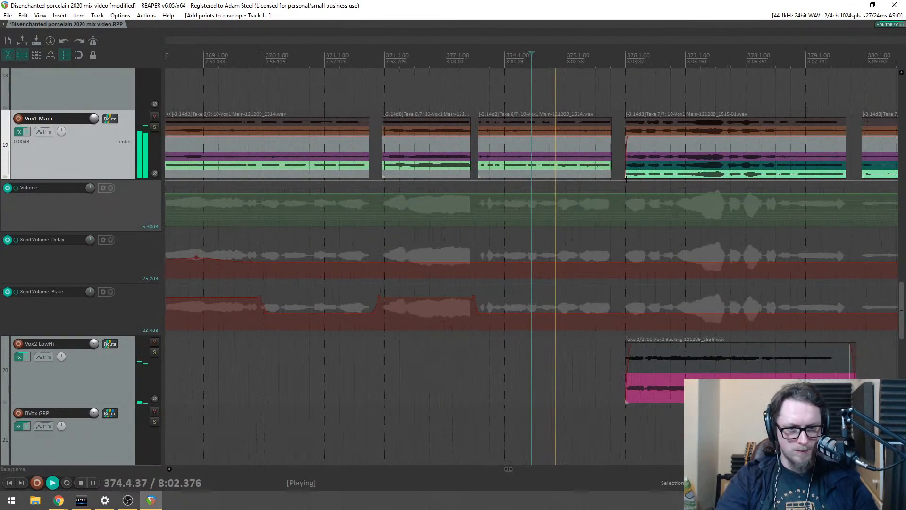
scroll(632, 190, up, 2)
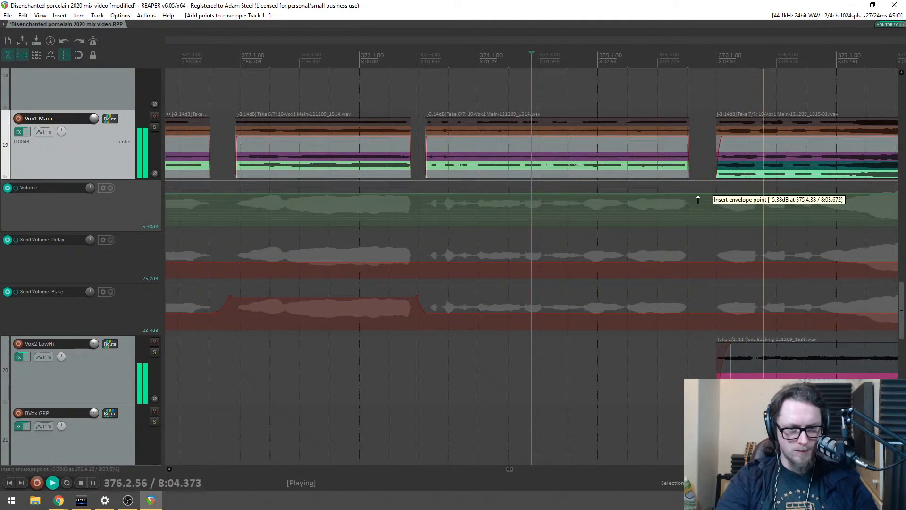
scroll(708, 193, down, 3)
drag(732, 195, 708, 186)
Step: Raise Vox1 Main's volume envelope slightly further for its last item in this section, from just before bar 390
scroll(756, 192, down, 2)
scroll(708, 186, up, 2)
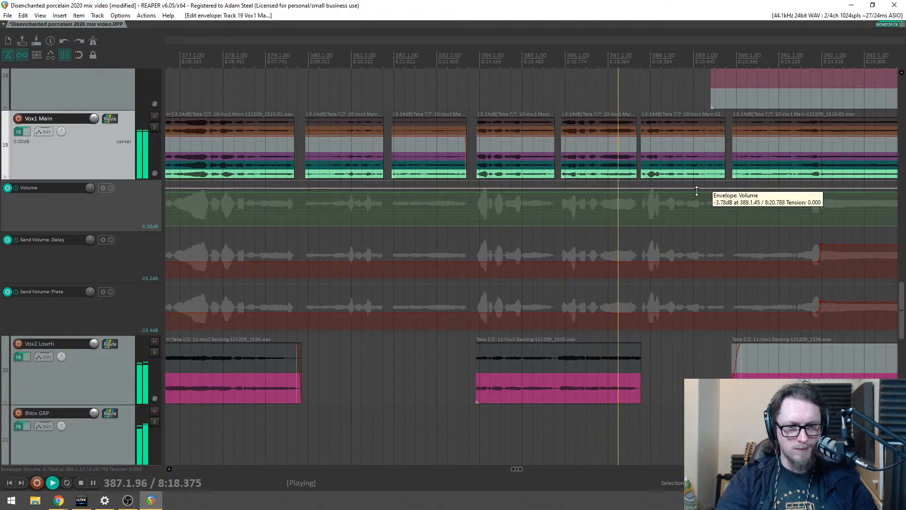
click(731, 188)
drag(740, 191, 744, 191)
Step: Set the Lead Solo track's volume to about -1.32 dB while the solo plays
scroll(778, 192, down, 4)
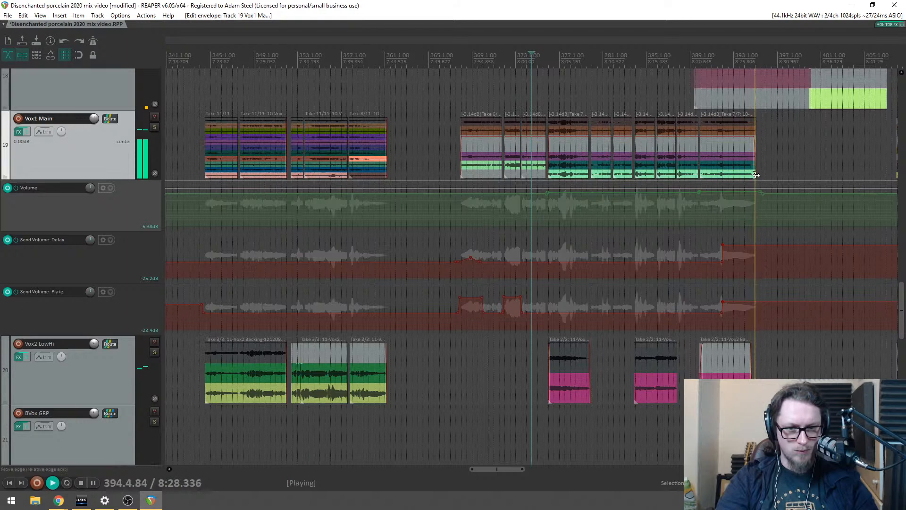
scroll(770, 134, down, 2)
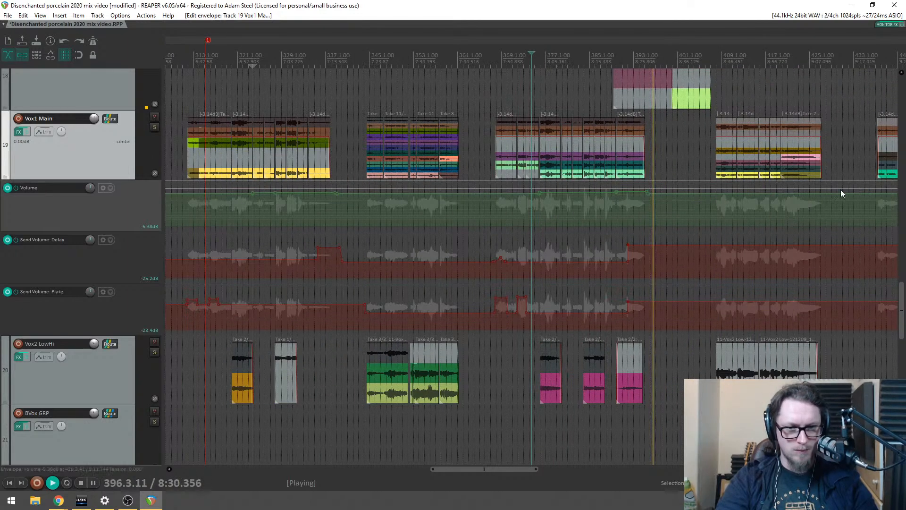
scroll(900, 302, up, 5)
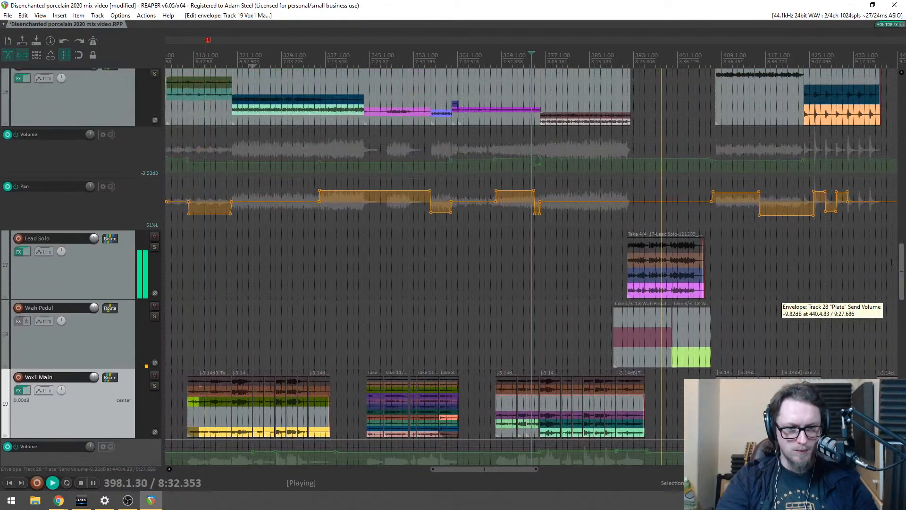
drag(94, 238, 95, 242)
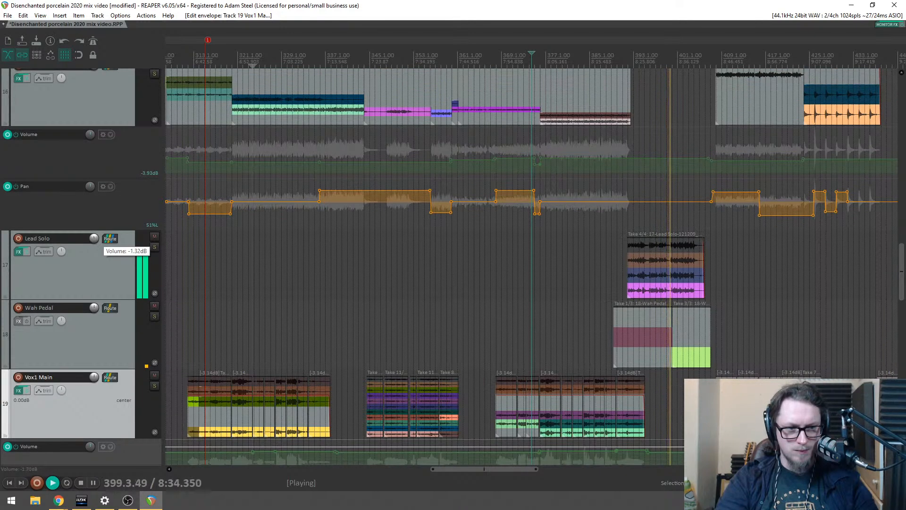
Step: Lower Vox1 Main's Delay send to -19.6 dB and raise its Plate send slightly to -8.62 dB just before bar 408
scroll(901, 283, down, 5)
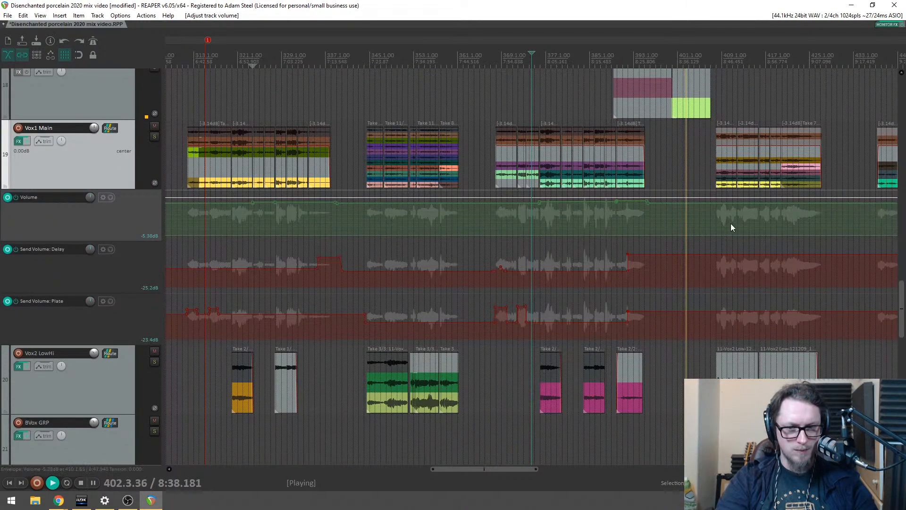
scroll(732, 225, up, 4)
drag(733, 225, 377, 217)
scroll(826, 249, up, 2)
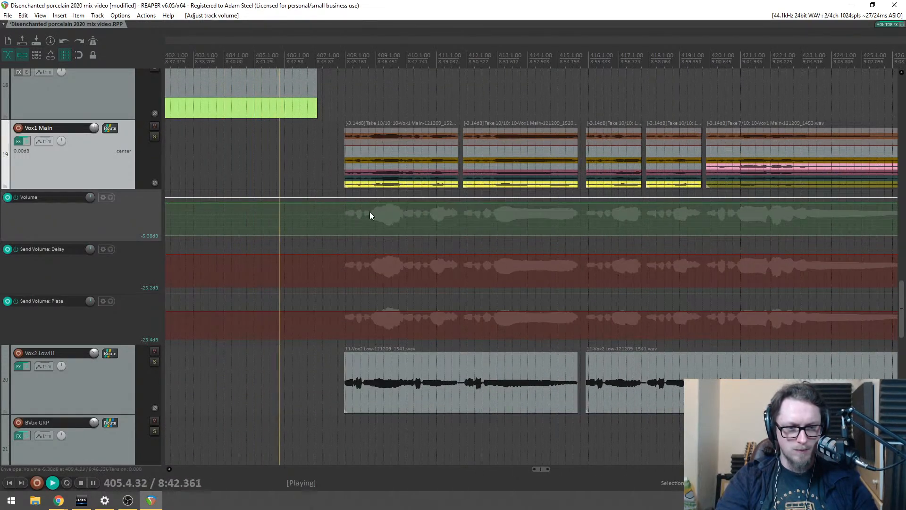
click(324, 255)
drag(334, 258, 357, 290)
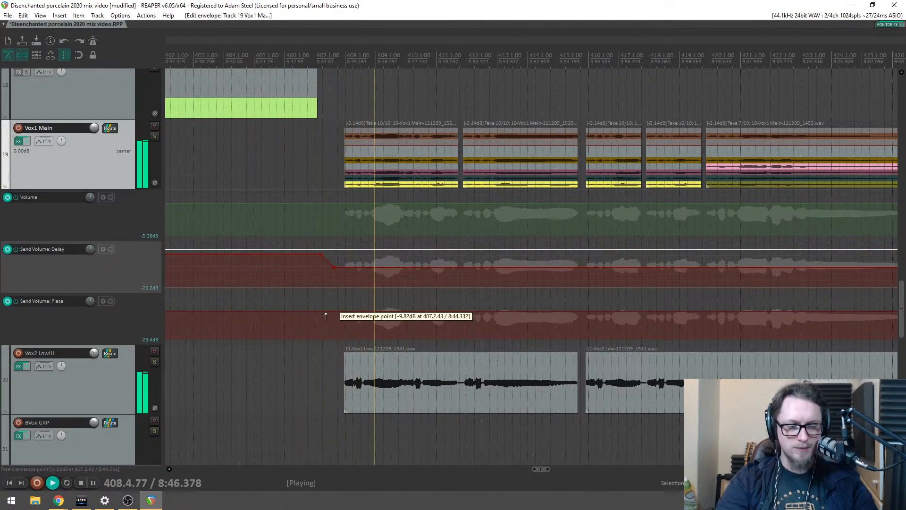
click(335, 313)
drag(338, 316, 366, 313)
Step: Raise Vox1 Main's Delay send to about -4.6 dB on the held note from bar 413 to bar 415 and play it back
click(502, 267)
click(521, 268)
click(581, 267)
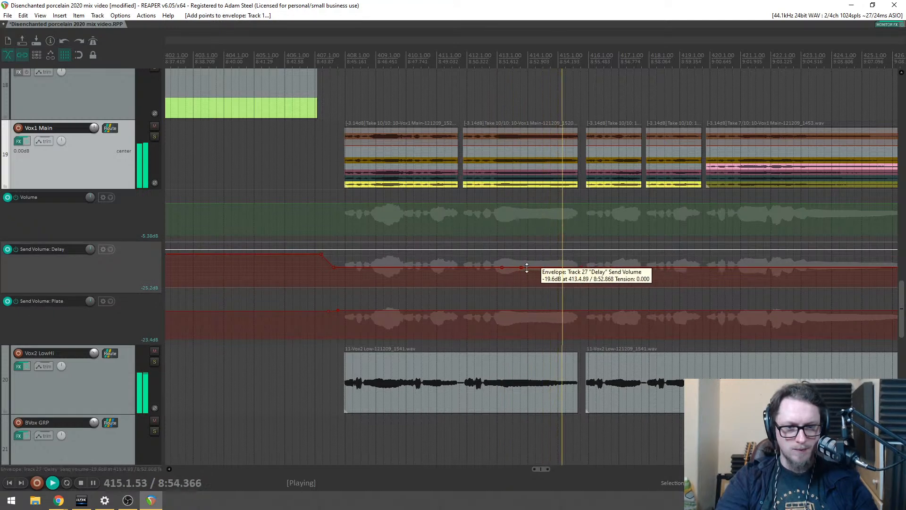
mouse_move(521, 267)
mouse_down()
mouse_move(522, 237)
mouse_move(521, 255)
mouse_up()
click(491, 55)
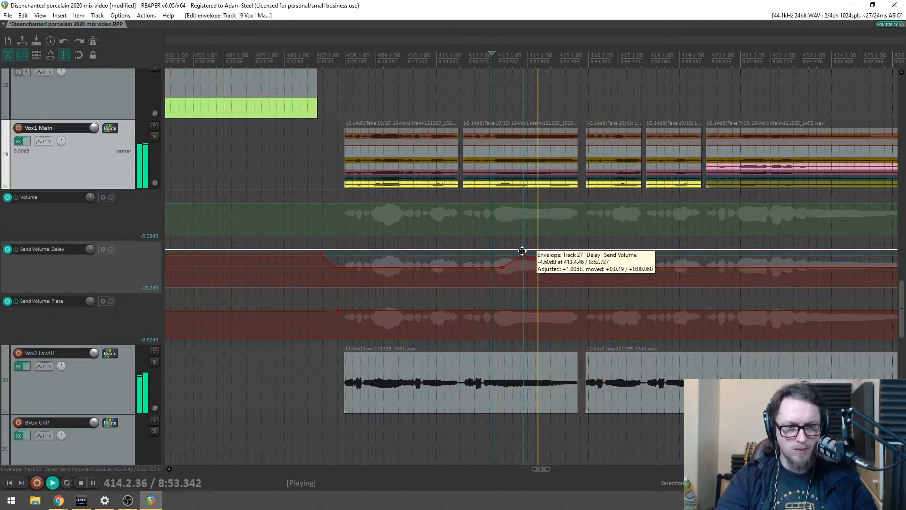
drag(580, 265, 570, 242)
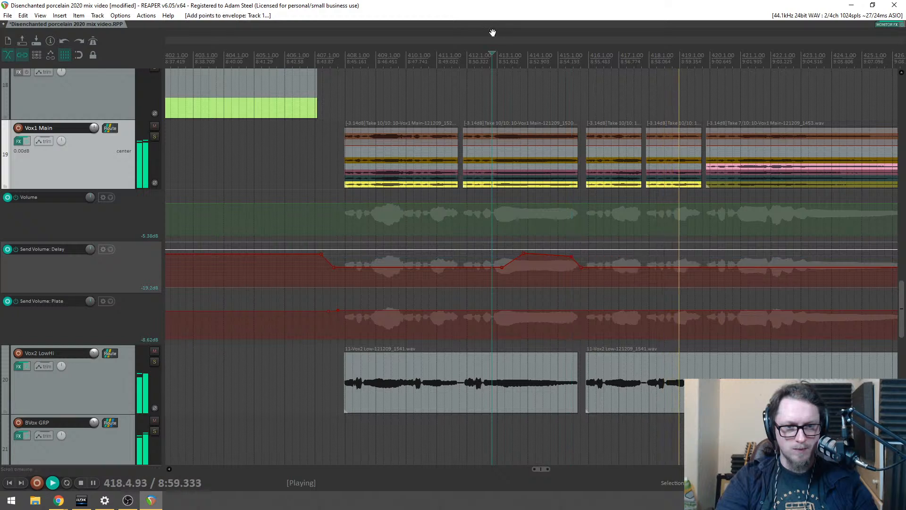
click(497, 55)
Step: Raise Vox1 Main's Delay send to -5.8 dB from bar 421 and ramp its Plate send up to -4.02 dB by bar 422
scroll(615, 241, down, 2)
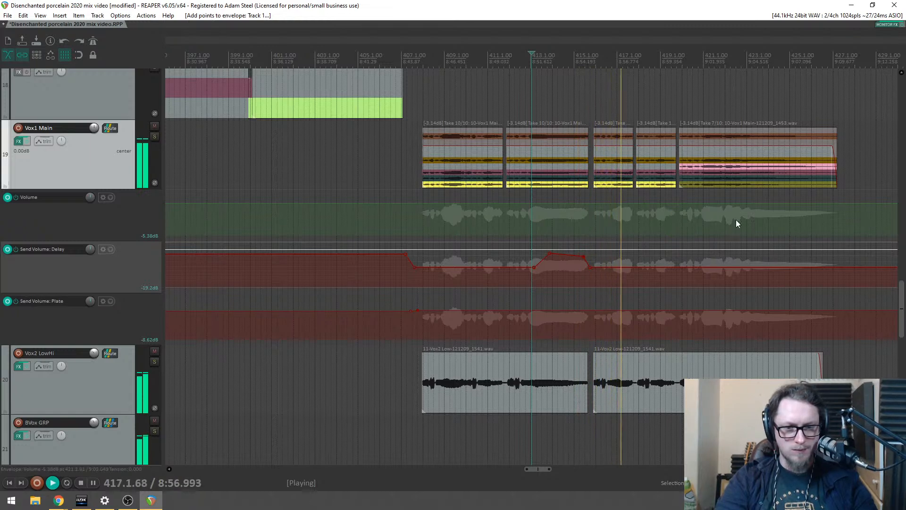
scroll(751, 236, up, 3)
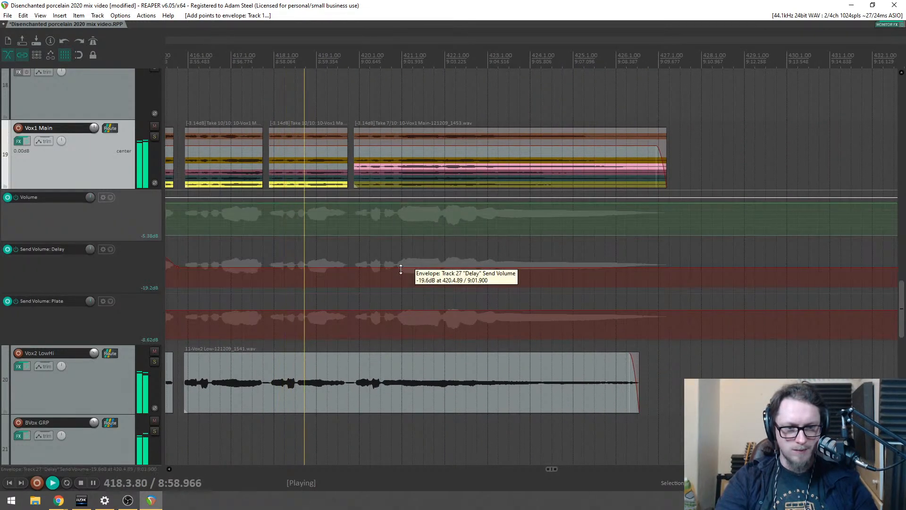
drag(411, 270, 482, 234)
click(414, 316)
drag(414, 315, 464, 292)
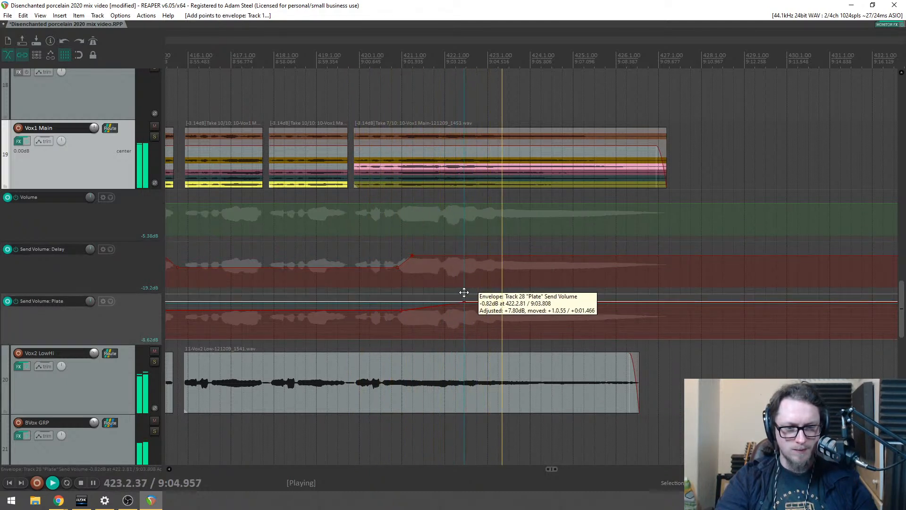
drag(602, 304, 605, 310)
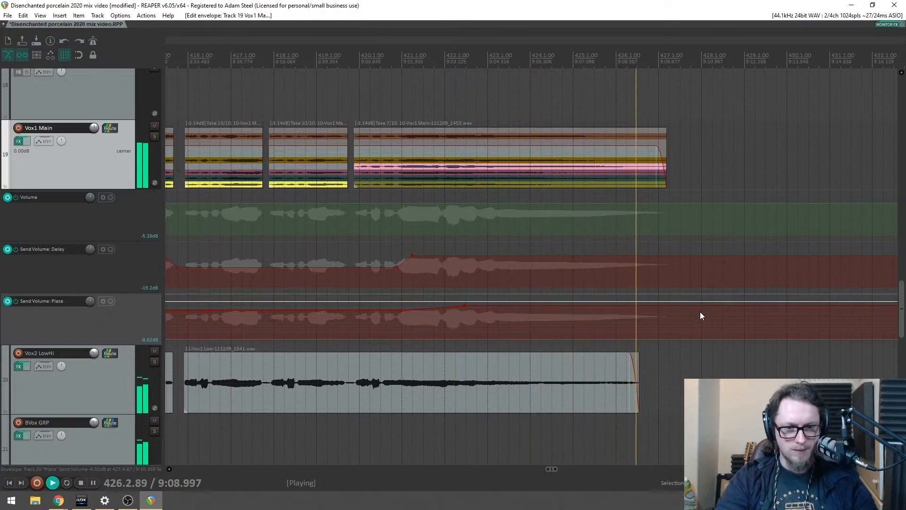
Step: Audition Vox1 Main's closing phrase after bar 437 and add Delay and Plate send points around bar 439
scroll(712, 314, down, 3)
scroll(799, 254, up, 4)
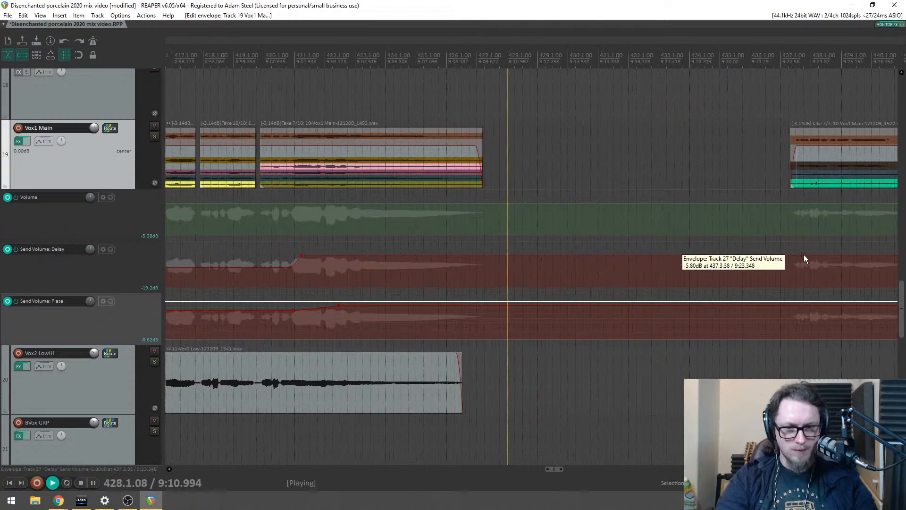
click(418, 264)
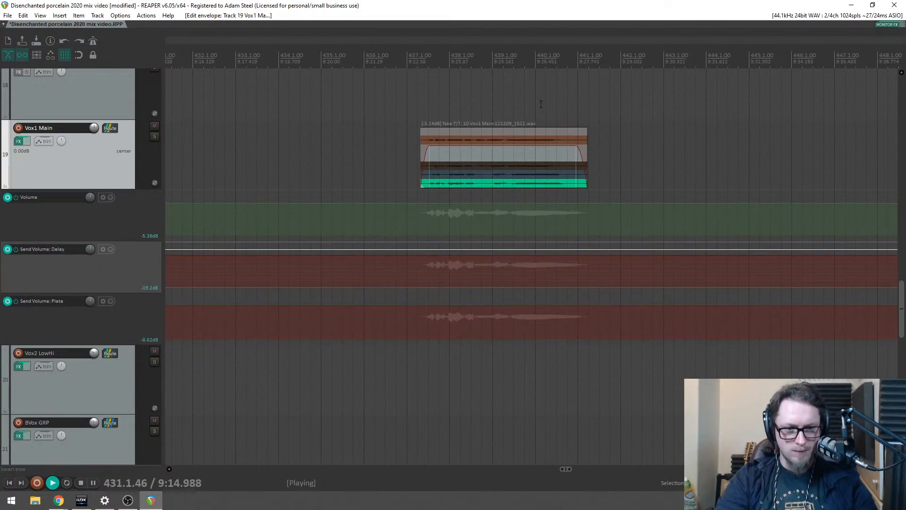
click(485, 68)
scroll(511, 78, up, 2)
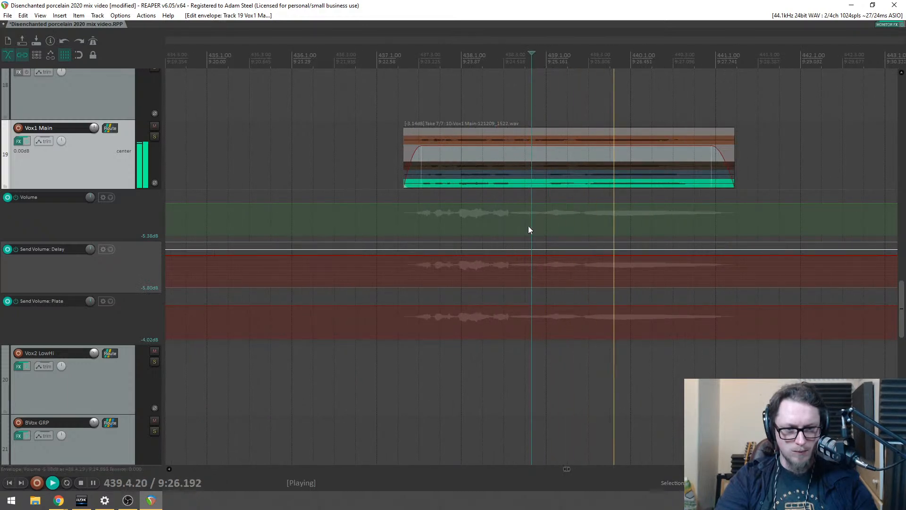
click(541, 255)
key(space)
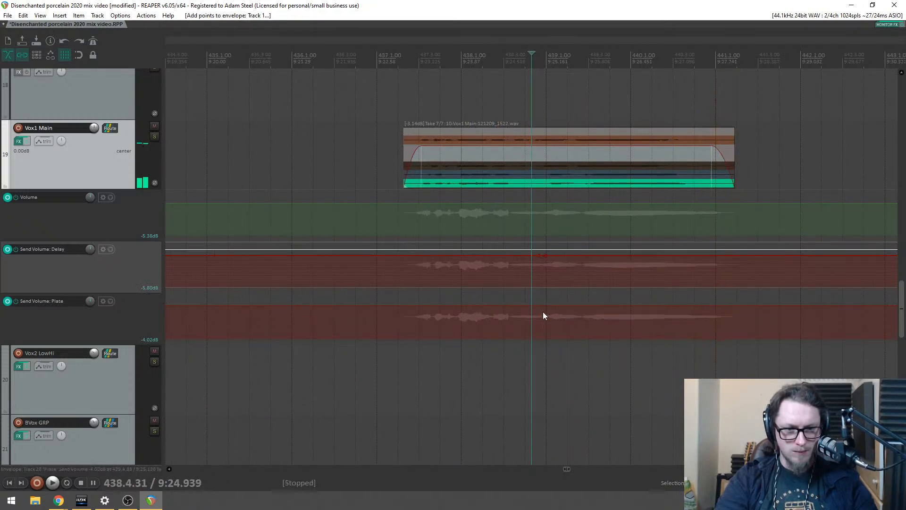
click(540, 307)
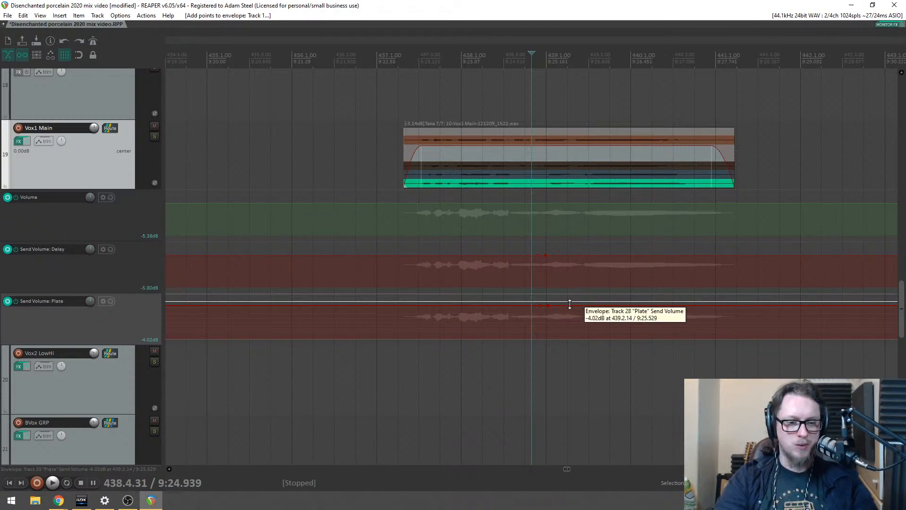
Step: Lower Vox1 Main's Delay send slightly after bar 437 and sharply from bar 439, and step its Plate send down at both places
drag(387, 260, 404, 293)
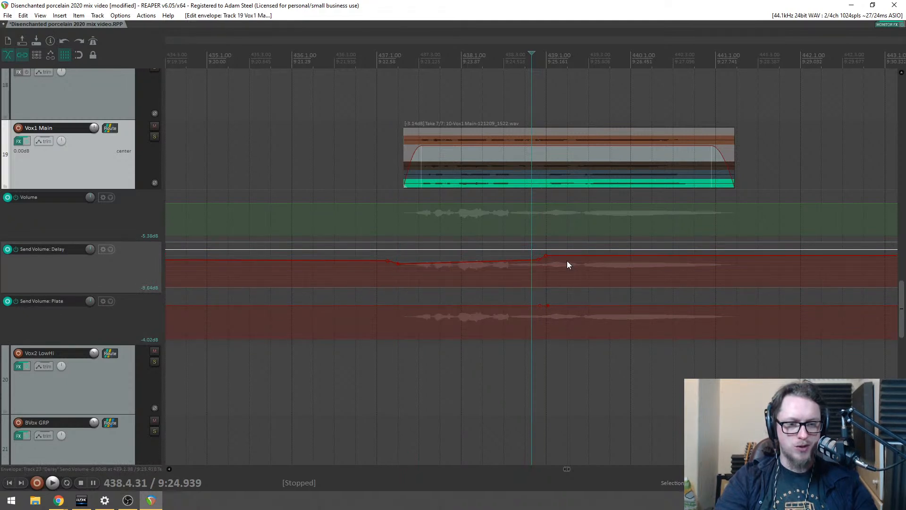
drag(568, 256, 488, 308)
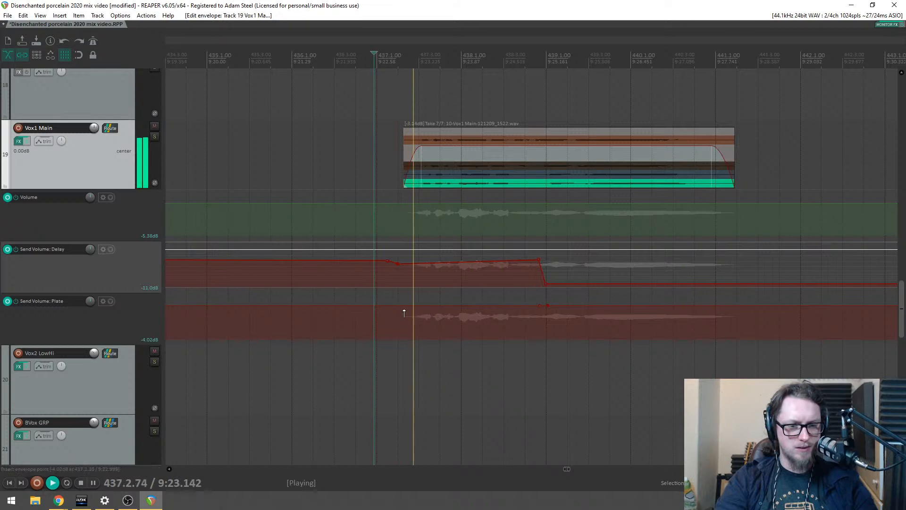
drag(403, 312, 401, 306)
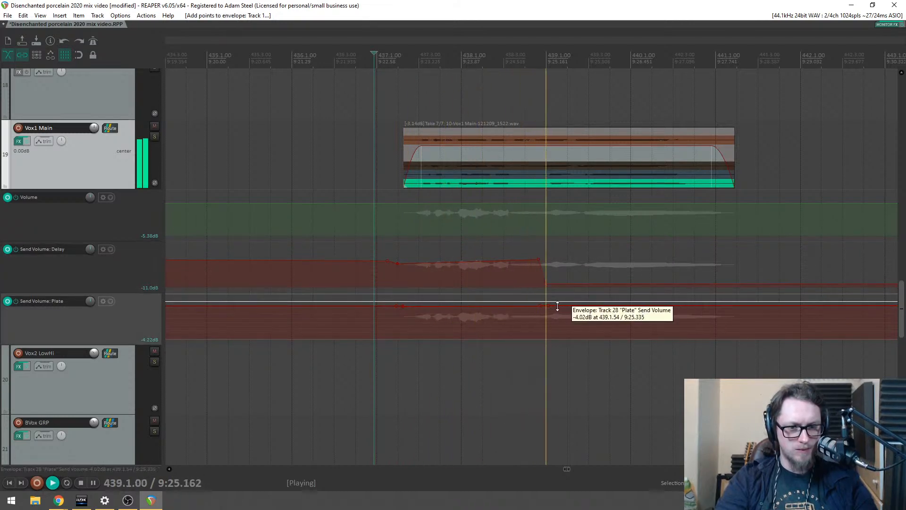
drag(560, 305, 559, 355)
drag(492, 306, 492, 325)
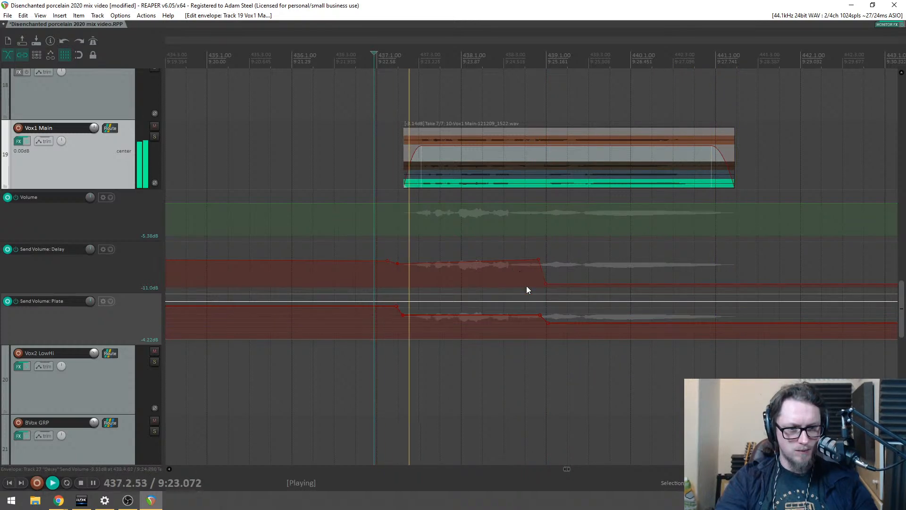
Step: Drop Vox1 Main's Delay send to the bottom of its range from the closing phrase after bar 437 onward
click(537, 260)
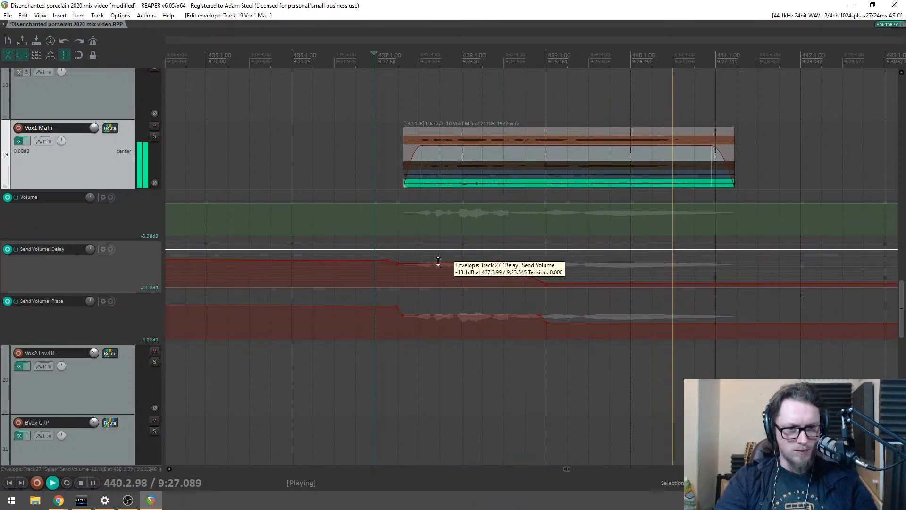
drag(419, 261, 412, 324)
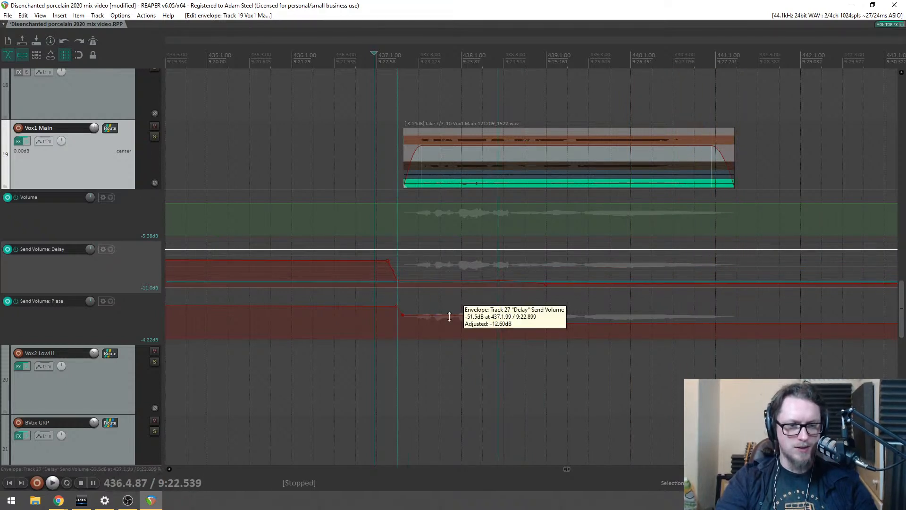
drag(587, 284, 590, 349)
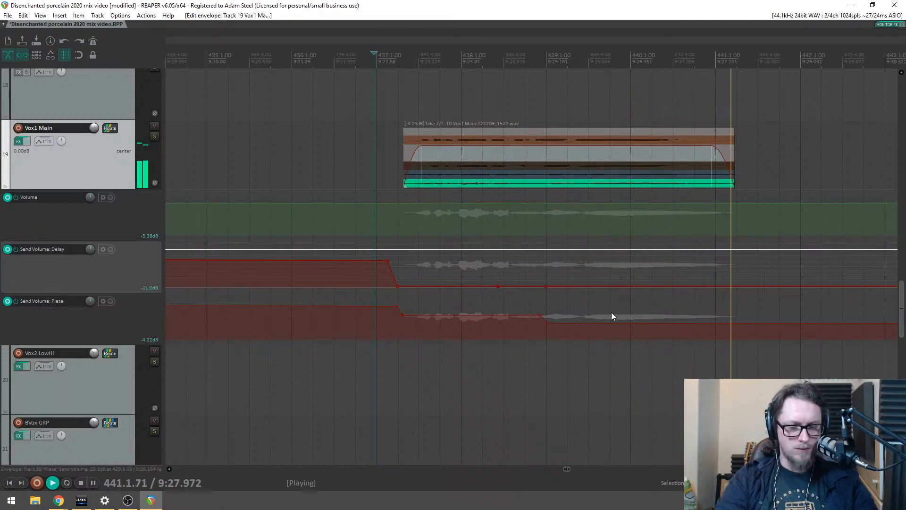
Step: Set the time selection over the whole song, from 271.3.65 just before the first guitars to 441.4.39
scroll(455, 157, down, 6)
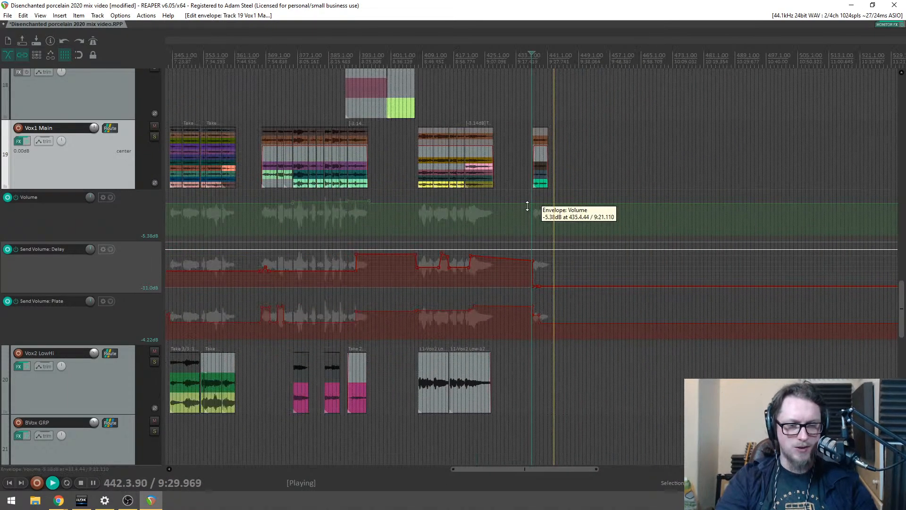
scroll(581, 169, up, 3)
drag(691, 133, 166, 99)
scroll(279, 108, down, 3)
drag(902, 293, 903, 91)
scroll(481, 222, down, 10)
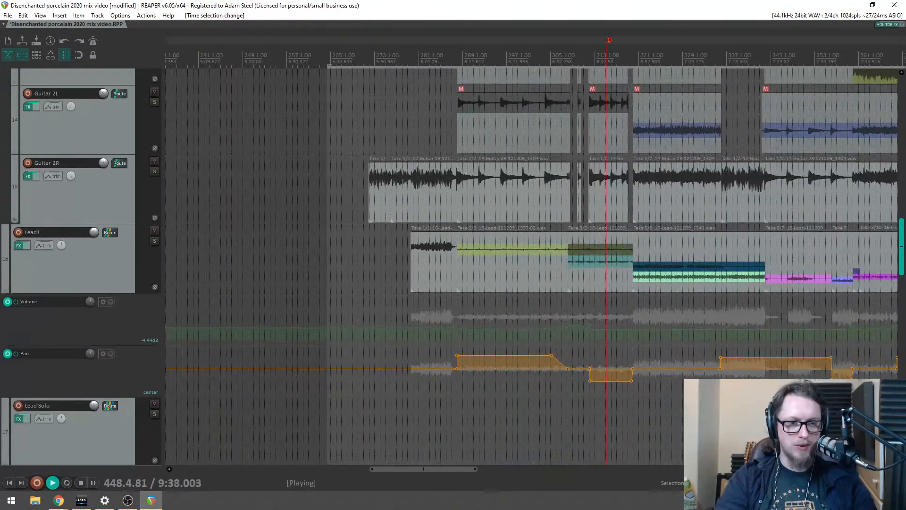
scroll(334, 213, down, 6)
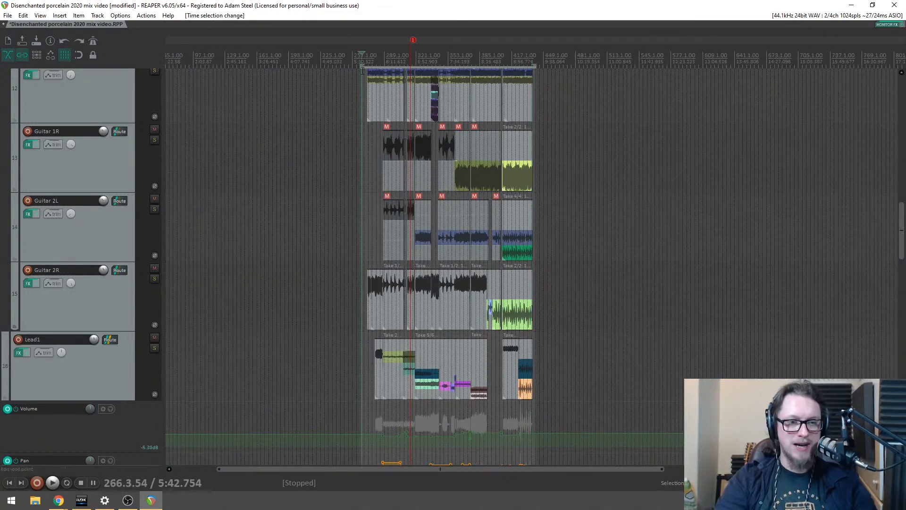
scroll(566, 207, up, 10)
drag(482, 203, 641, 192)
click(637, 79)
scroll(641, 79, up, 3)
scroll(640, 79, up, 2)
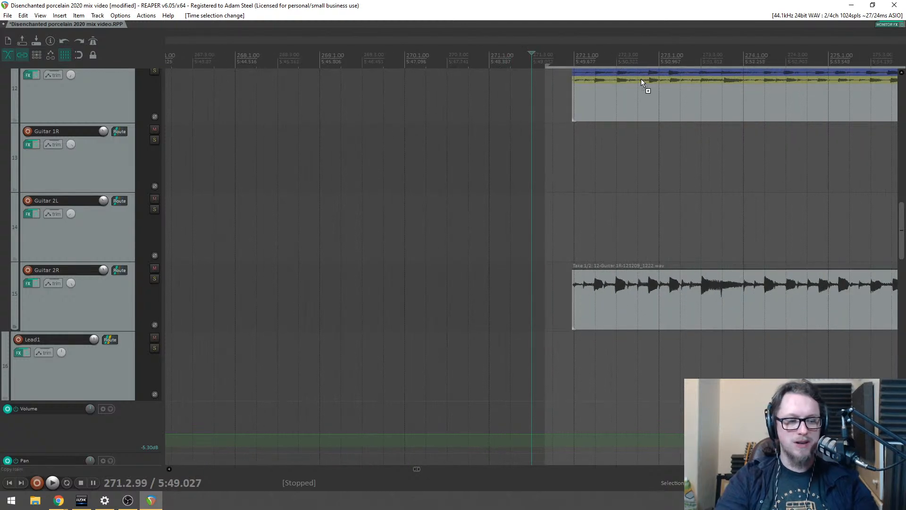
Step: Save the project and create a region from the time selection while playing back its start
key(ctrl+s)
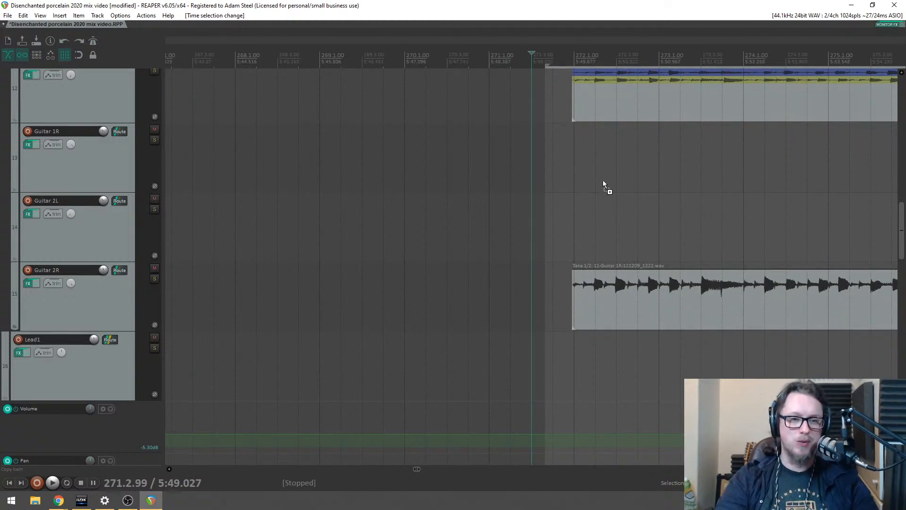
scroll(607, 191, down, 12)
key(space)
scroll(519, 151, up, 12)
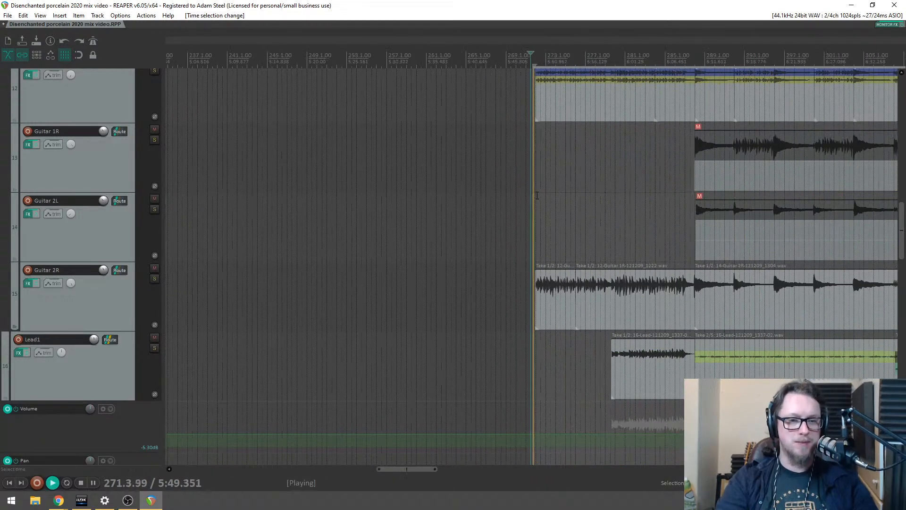
key(shift+r)
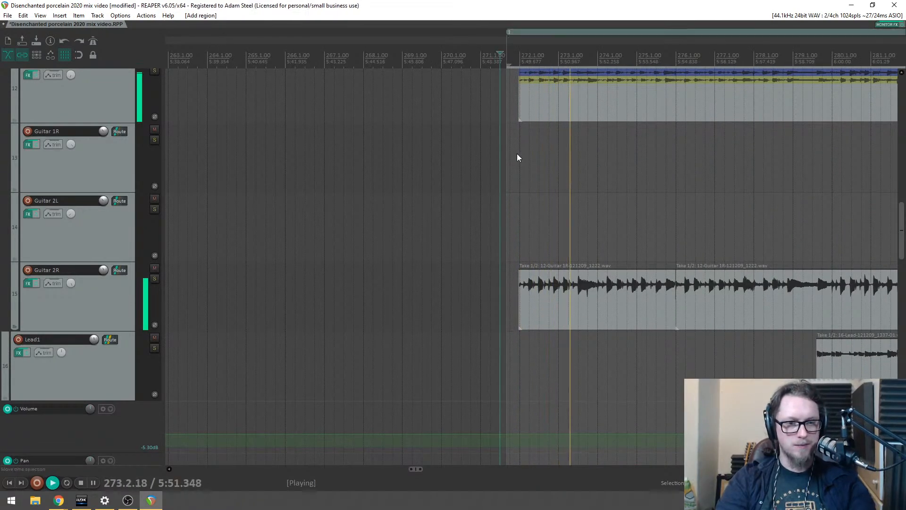
Step: Show the mixer and slightly adjust the snare reverb sends on the Snare and Toms tracks during playback
scroll(516, 154, down, 3)
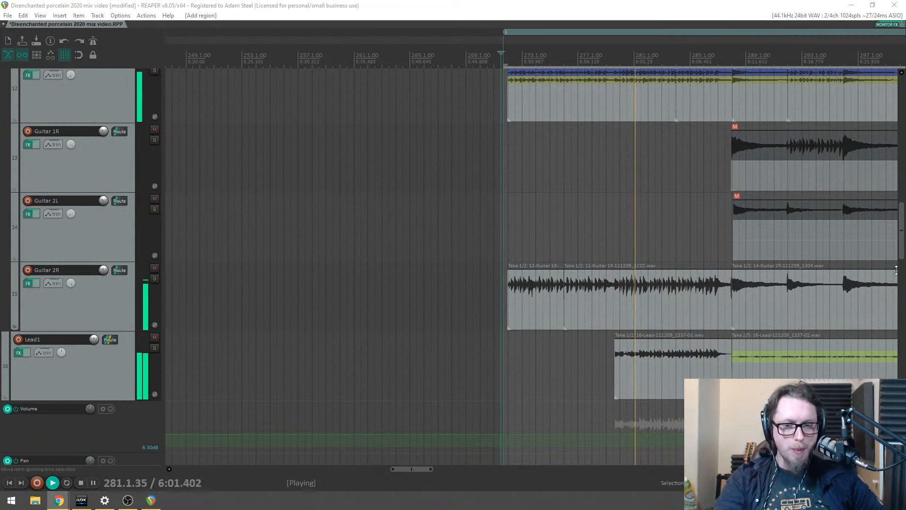
scroll(903, 264, down, 2)
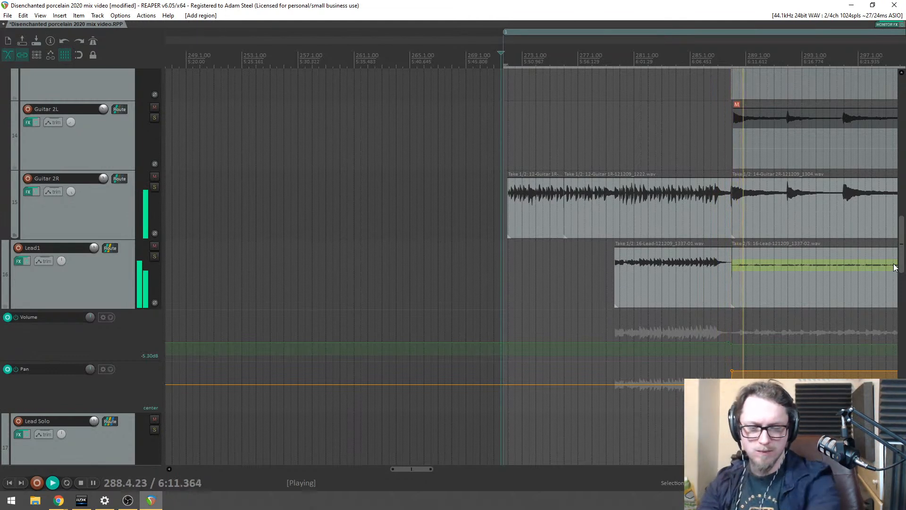
key(ctrl+m)
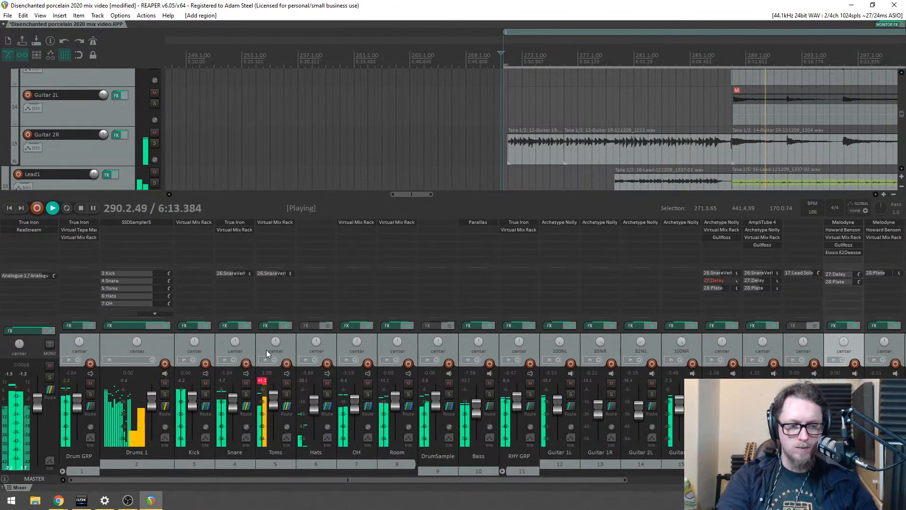
drag(231, 273, 228, 272)
drag(294, 272, 293, 272)
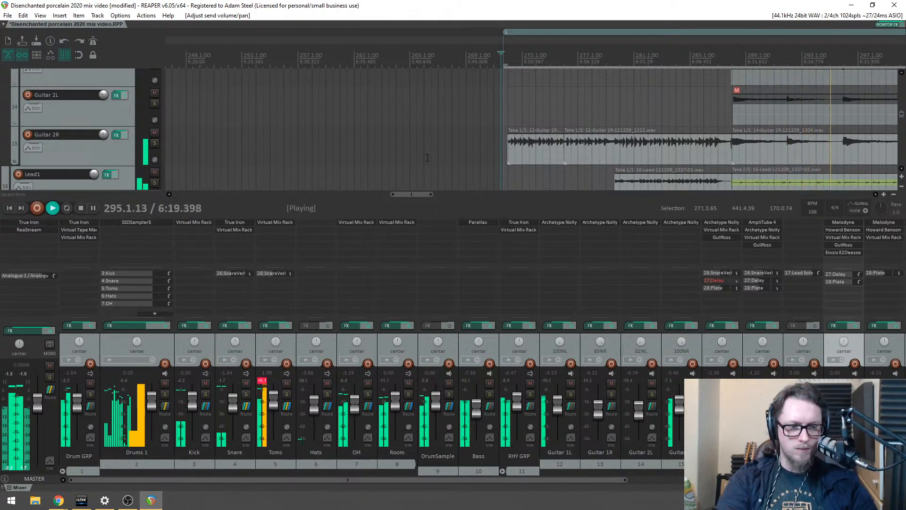
Step: Add a point to Vox1 Main's Volume envelope early in its phrase around bar 290
drag(398, 196, 425, 197)
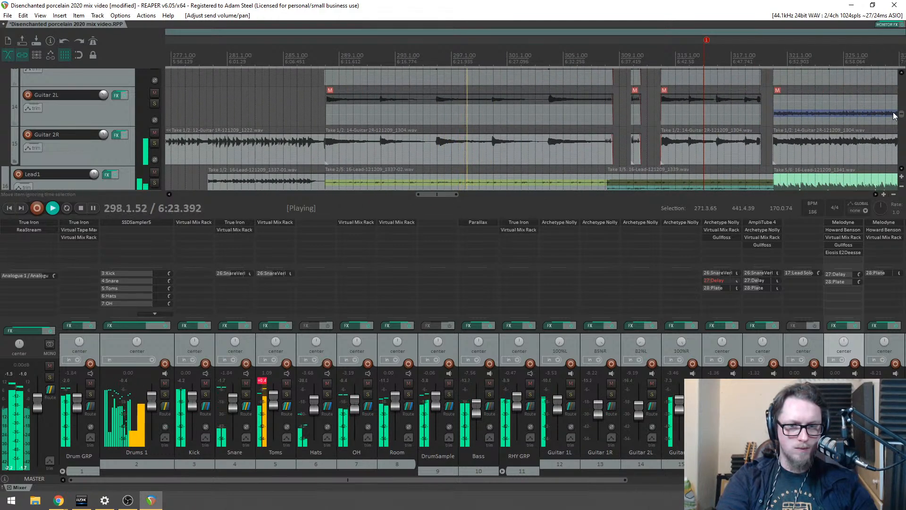
drag(900, 113, 901, 130)
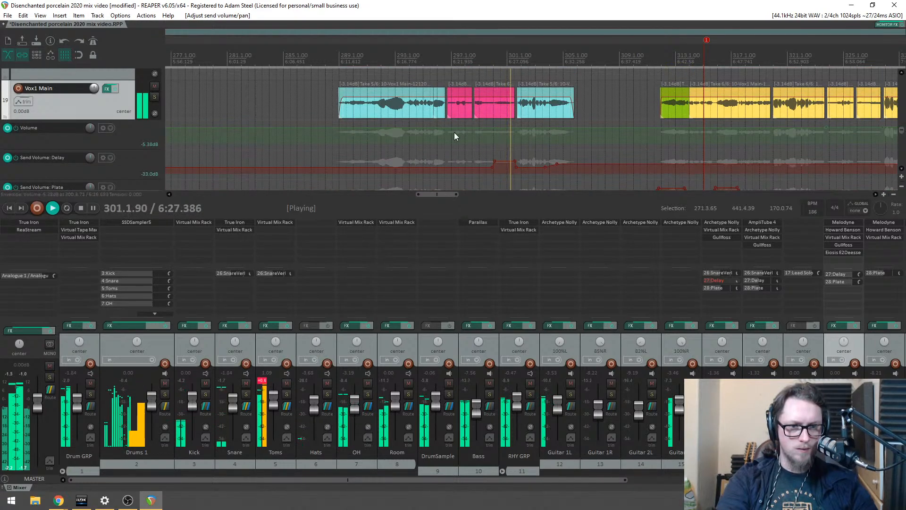
click(352, 125)
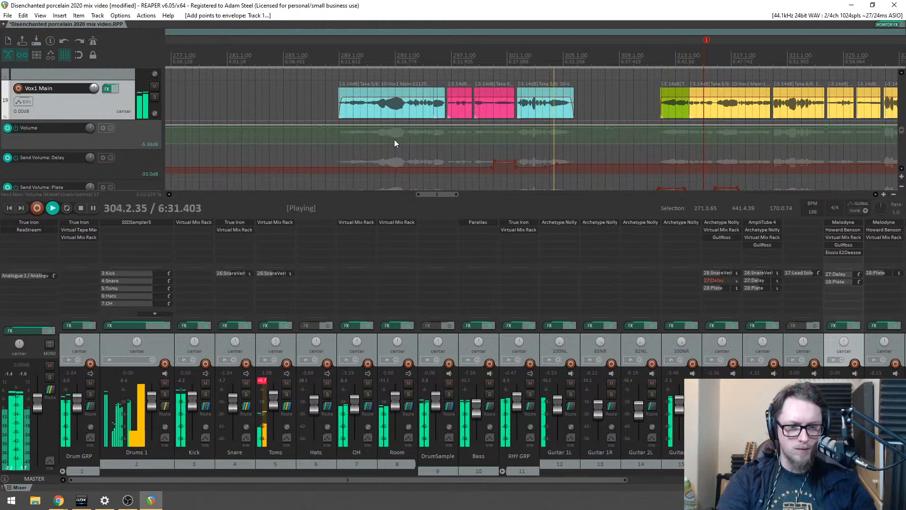
Step: Solo Vox1 Main from about bar 288 and adjust the Width amount and Multiplier Offset in its Howard Benson Vocals plug-in
click(335, 58)
click(855, 394)
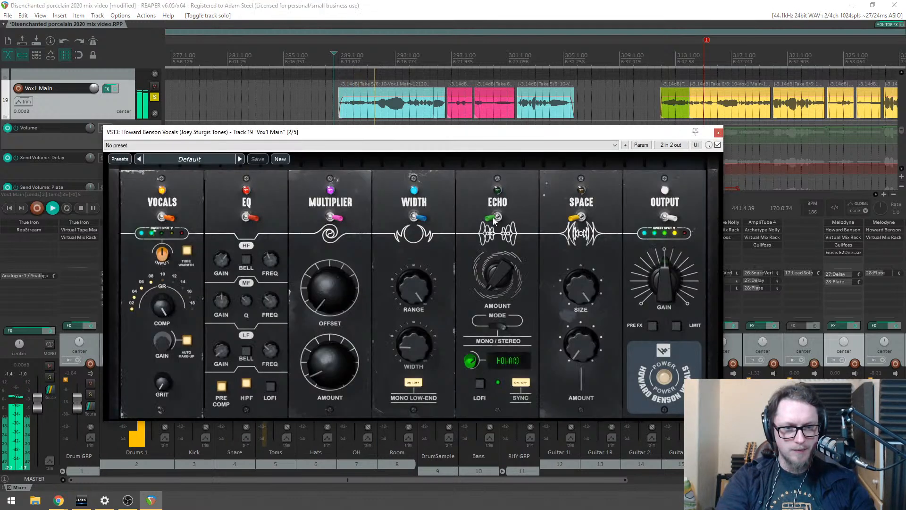
drag(274, 132, 242, 101)
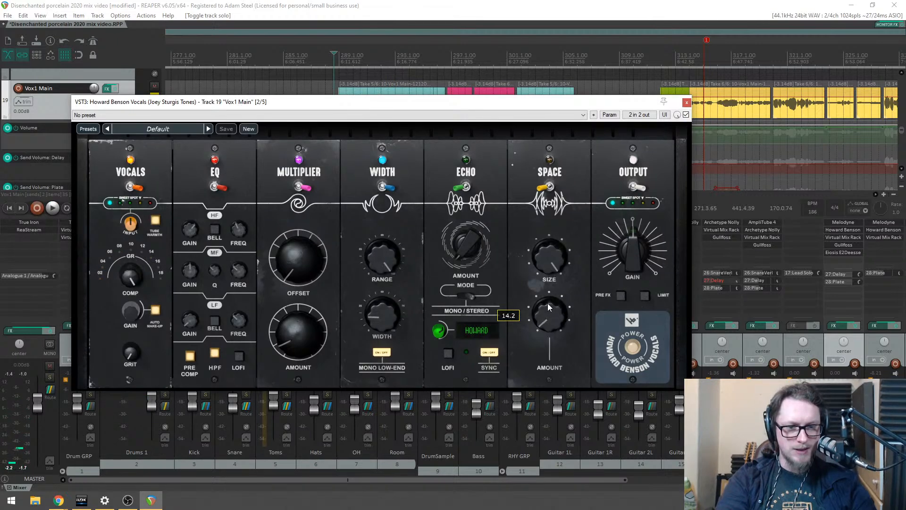
key(space)
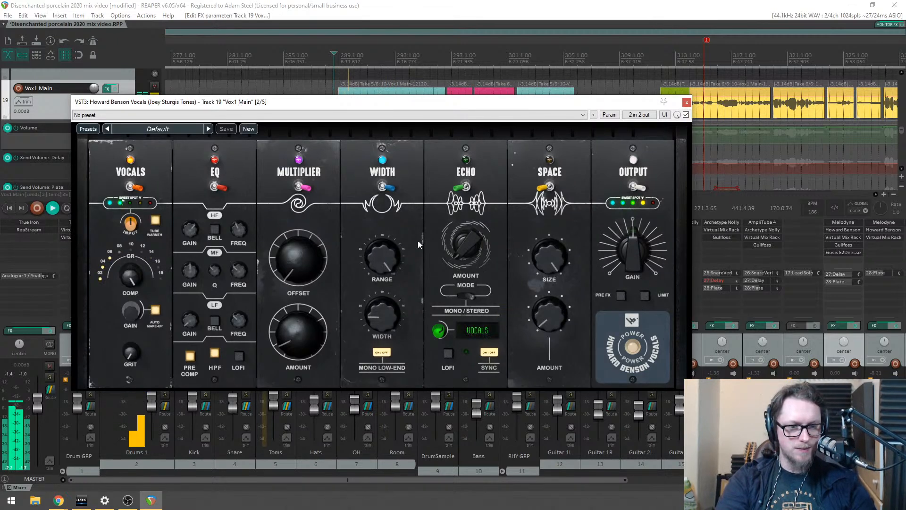
drag(378, 310, 375, 305)
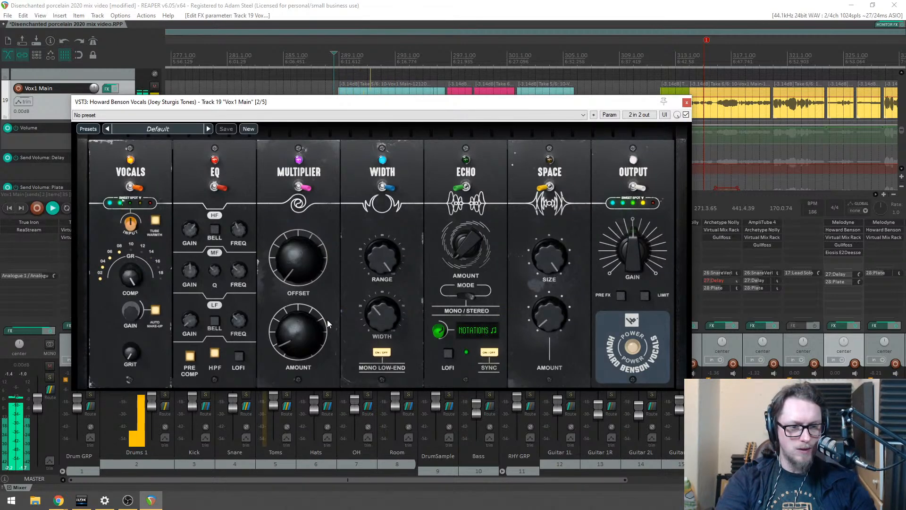
drag(308, 241, 301, 265)
click(686, 103)
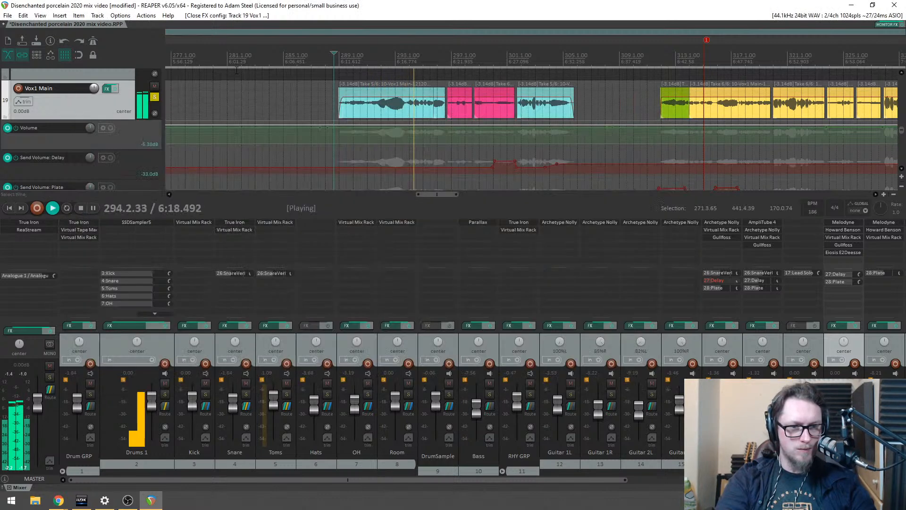
Step: Unsolo Vox1 Main, replay its phrase in the full mix and check its Virtual Mix Rack chain
click(855, 394)
key(space)
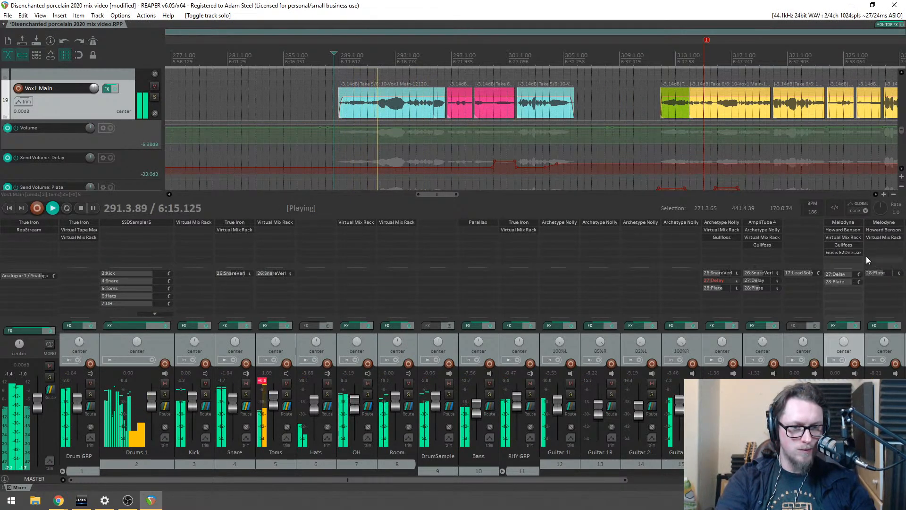
click(842, 238)
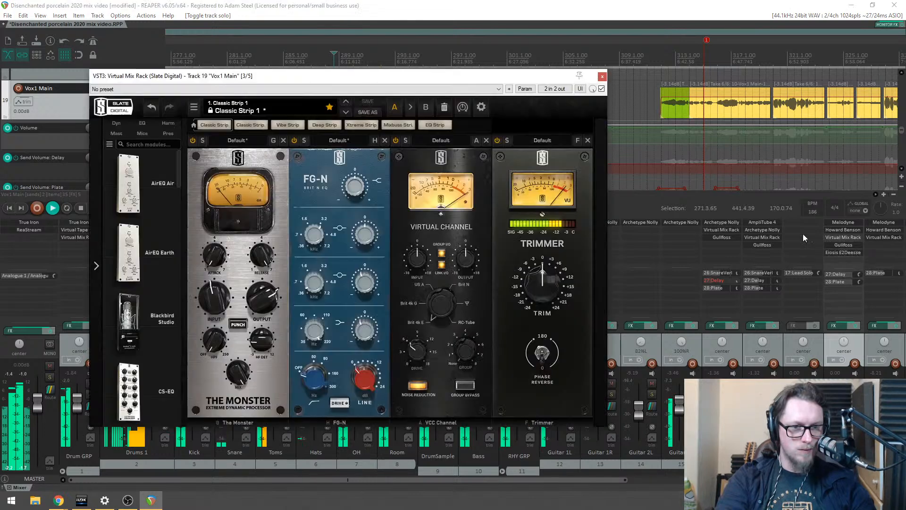
scroll(357, 194, up, 1)
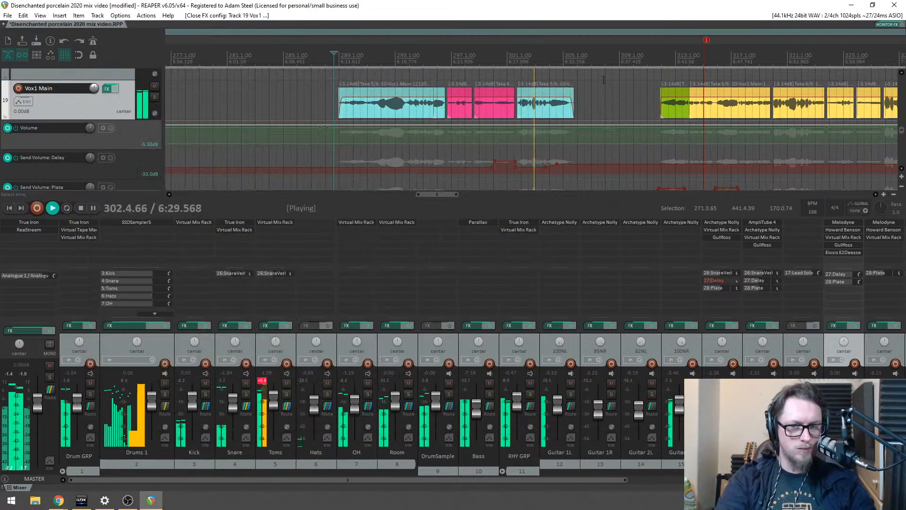
click(602, 77)
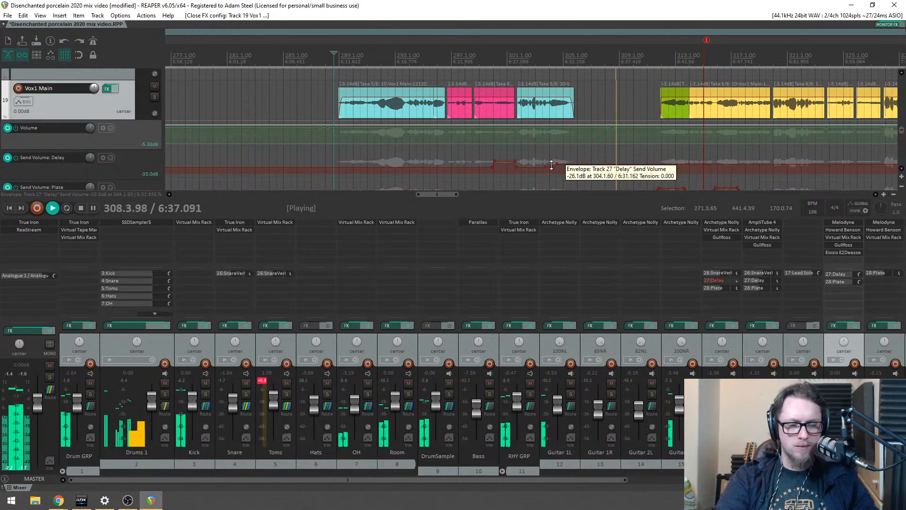
Step: Listen on through Vox1 Main's phrases after bar 308 and review its Delay and Plate send envelopes
scroll(550, 164, up, 3)
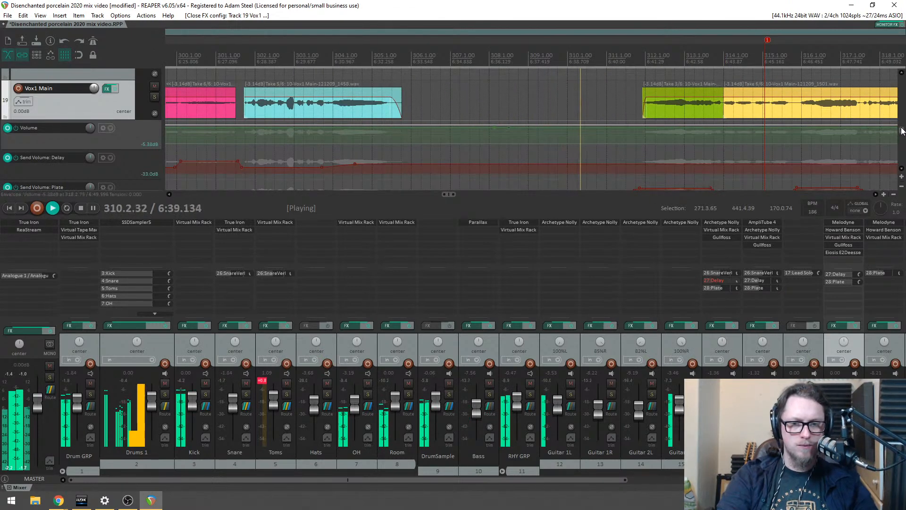
scroll(901, 131, down, 2)
scroll(580, 154, down, 1)
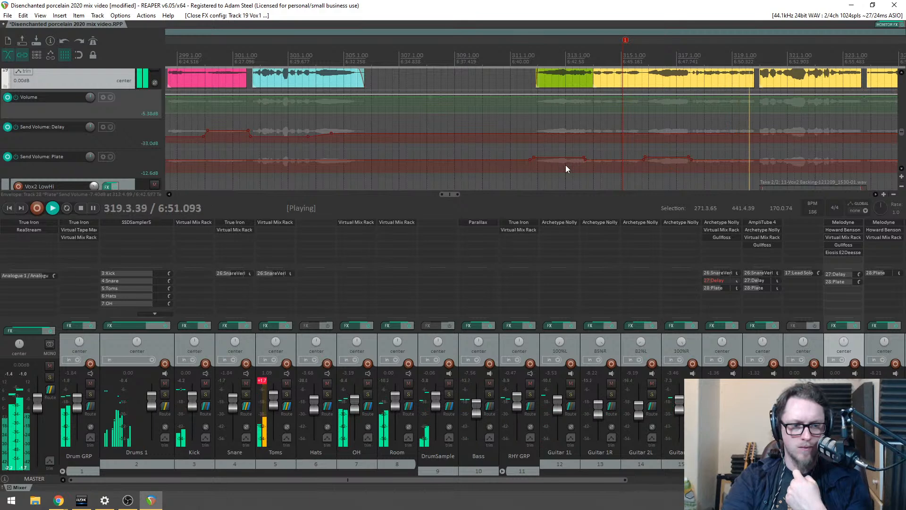
scroll(646, 176, down, 2)
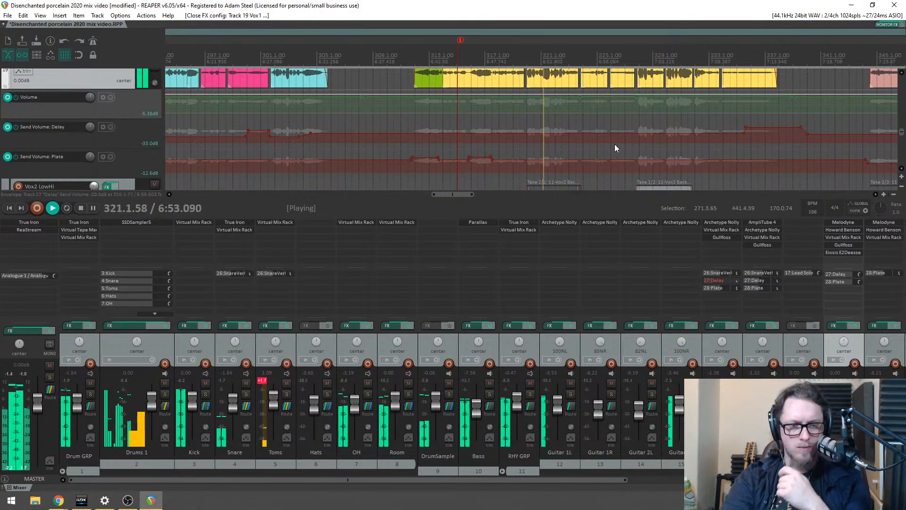
Step: Fine-tune the FG-N EQ in the RHY GRP track's Virtual Mix Rack, with the upper-mid frequency at 4.77 kHz, and close the plugin
scroll(613, 145, up, 1)
scroll(760, 130, up, 1)
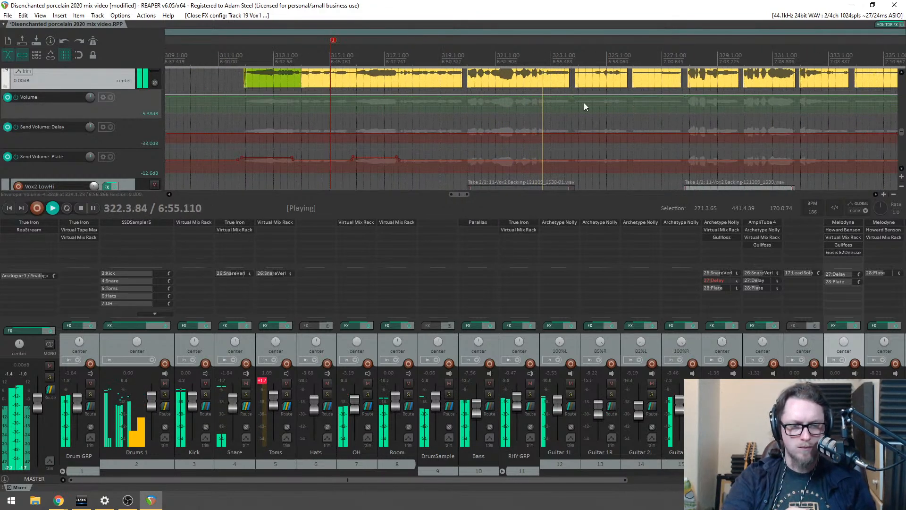
scroll(902, 134, up, 5)
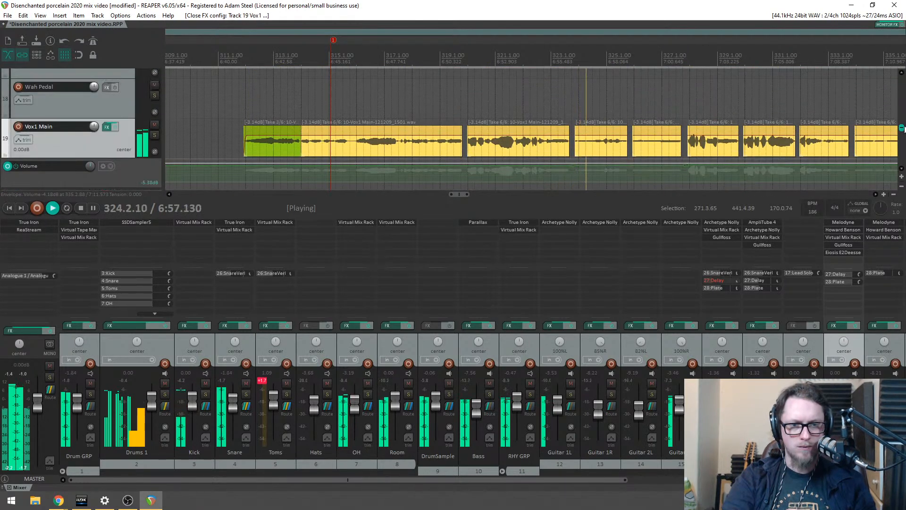
scroll(531, 129, up, 4)
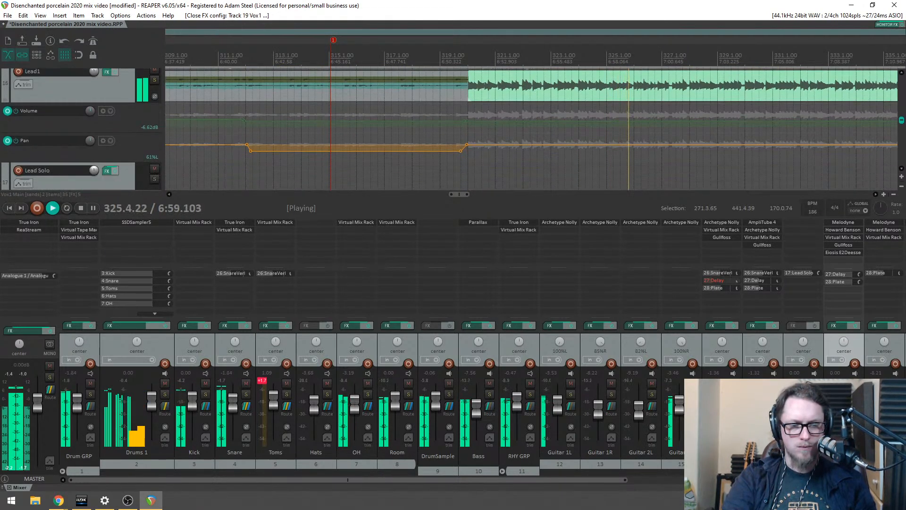
scroll(531, 129, up, 2)
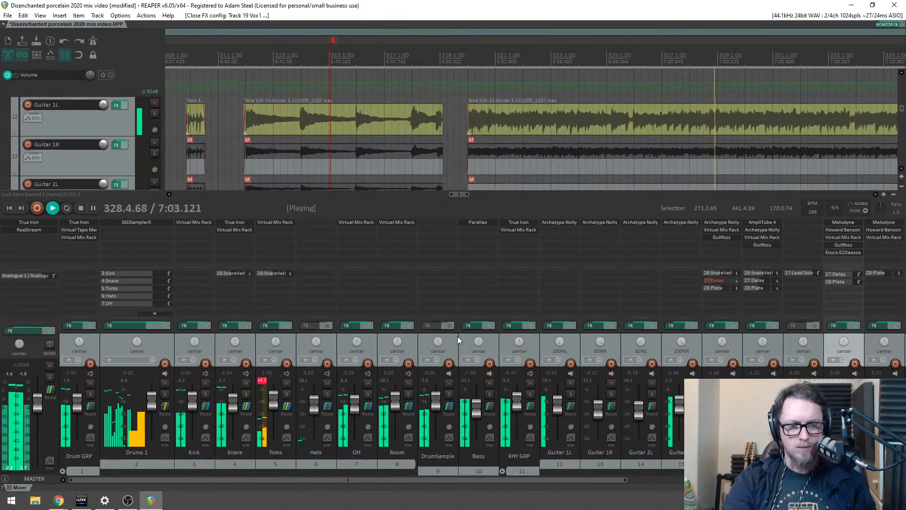
click(528, 231)
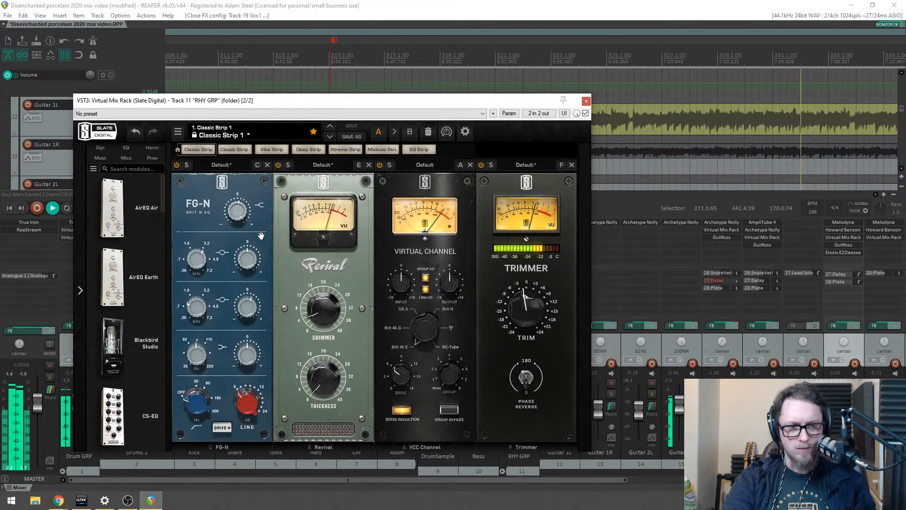
mouse_move(233, 211)
drag(234, 211, 235, 209)
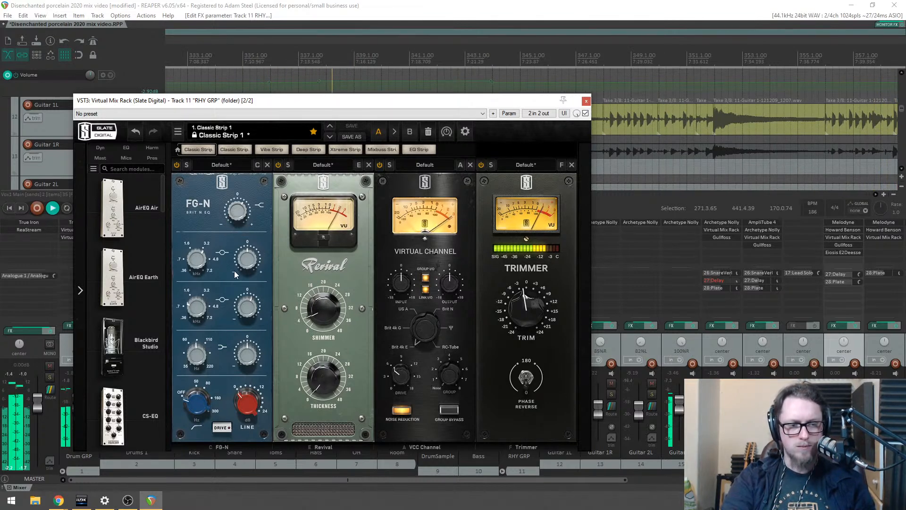
drag(196, 260, 194, 249)
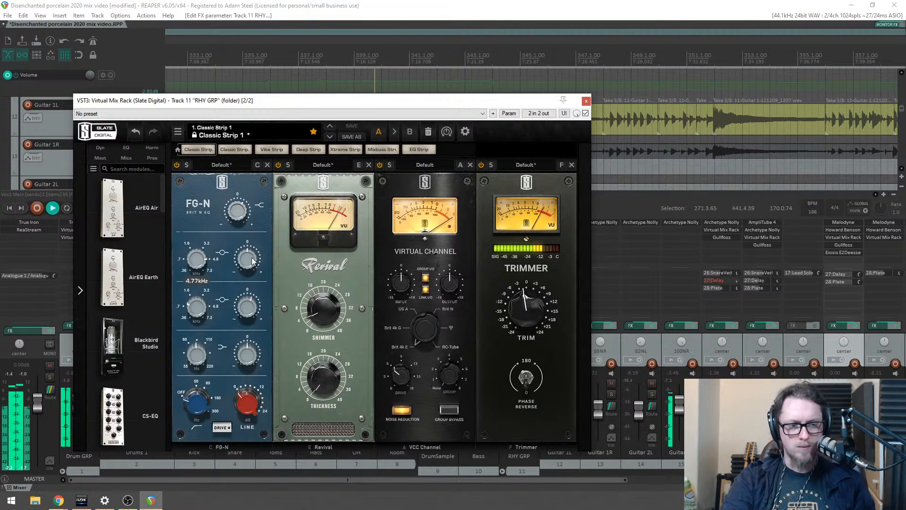
scroll(252, 260, up, 1)
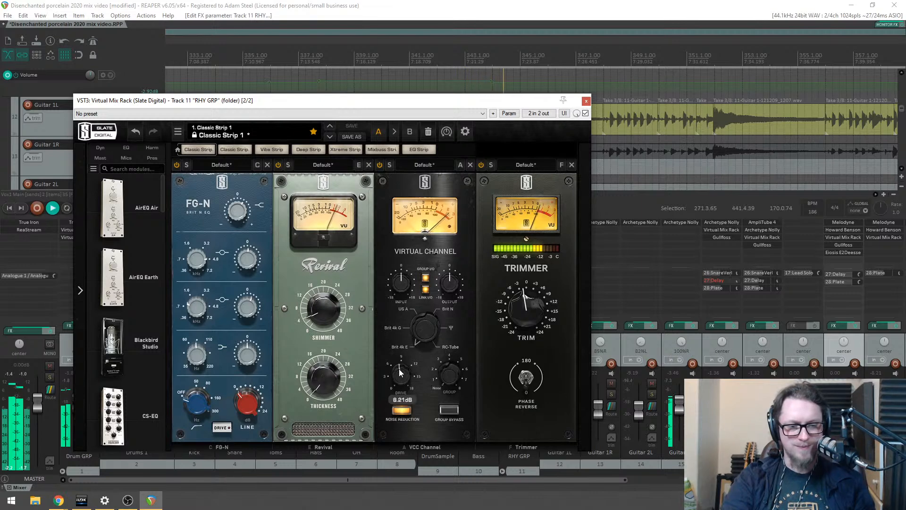
drag(373, 104, 353, 104)
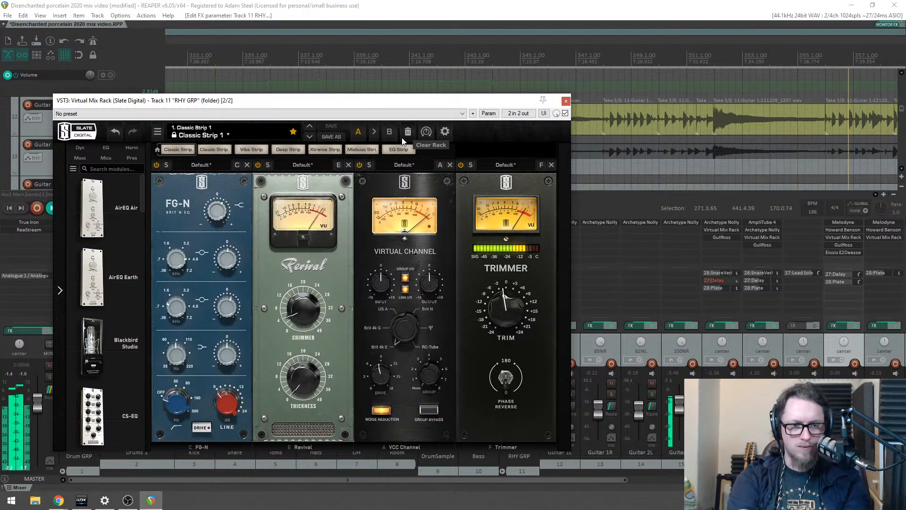
click(565, 101)
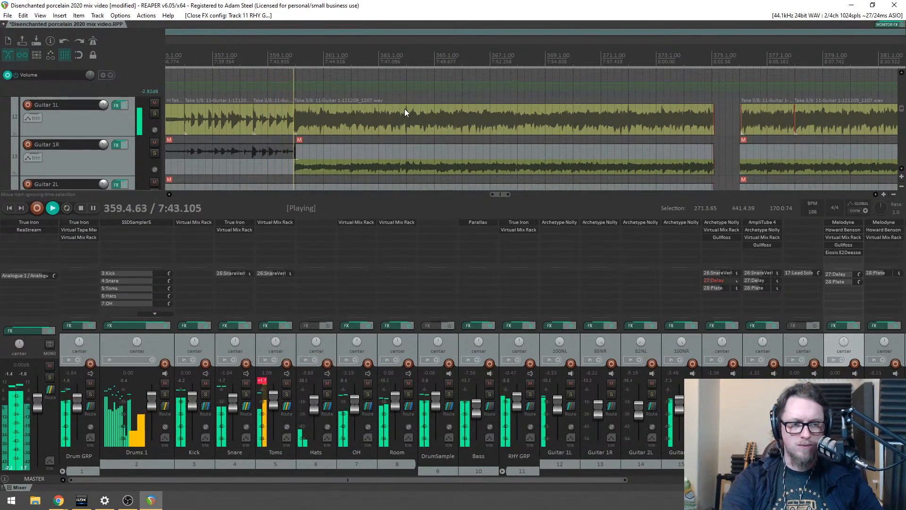
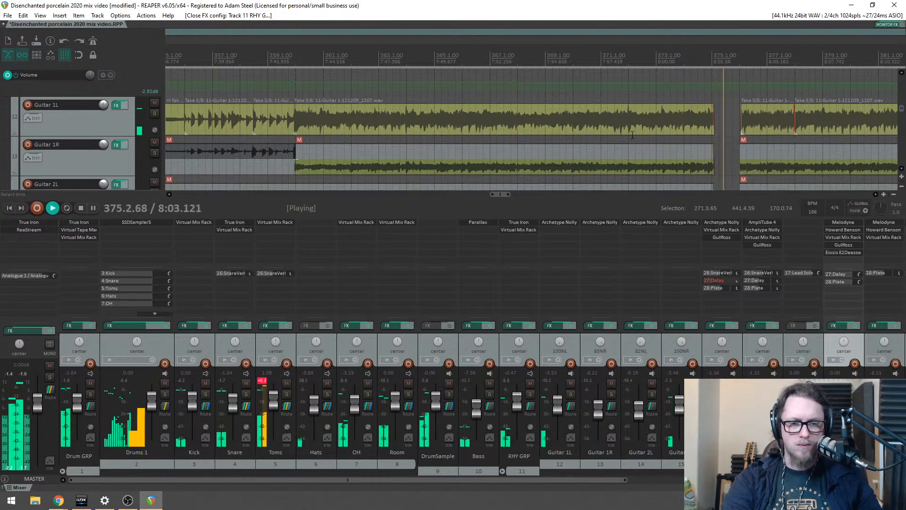
Step: Slightly adjust the BVox GRP track's volume and replay the harmony section from about bar 377
scroll(632, 138, up, 3)
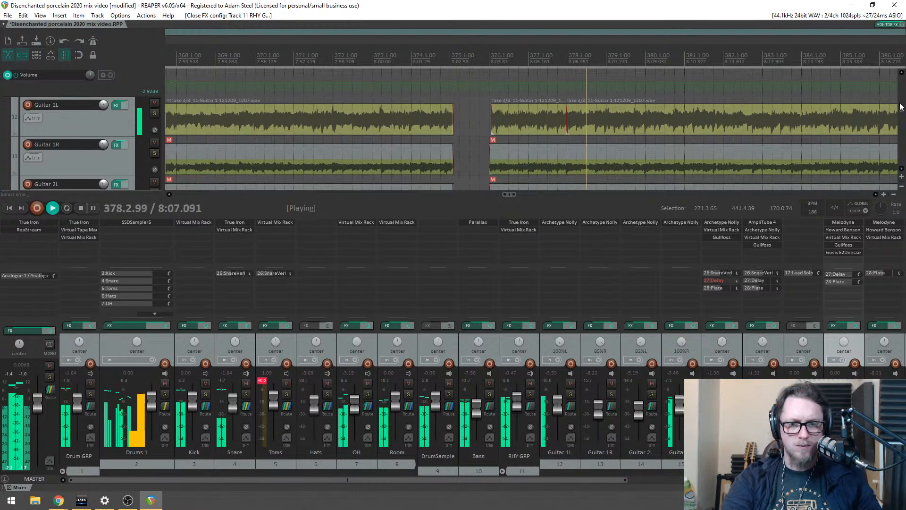
drag(903, 111, 901, 144)
scroll(402, 79, down, 5)
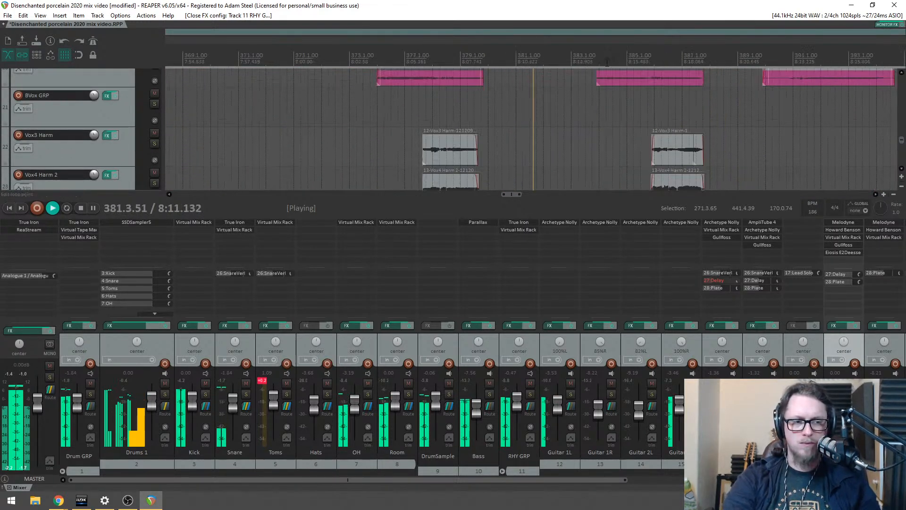
drag(95, 96, 94, 98)
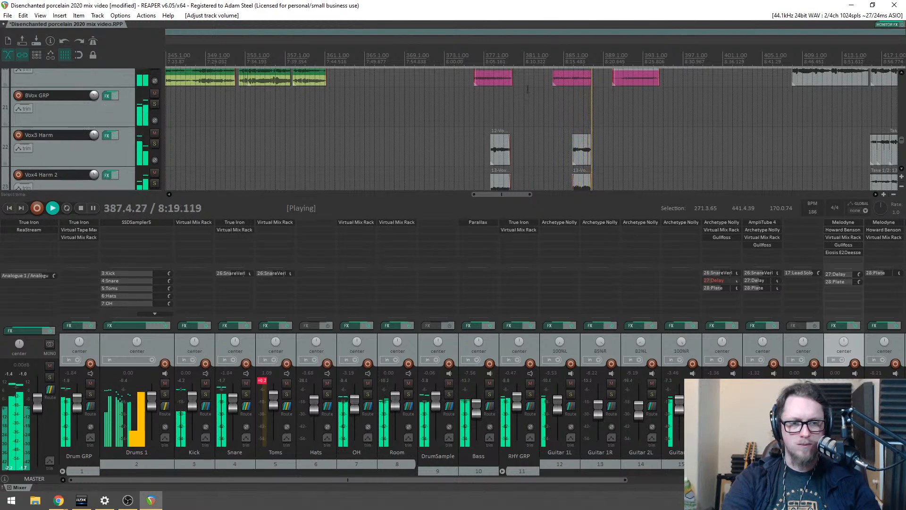
scroll(616, 85, up, 2)
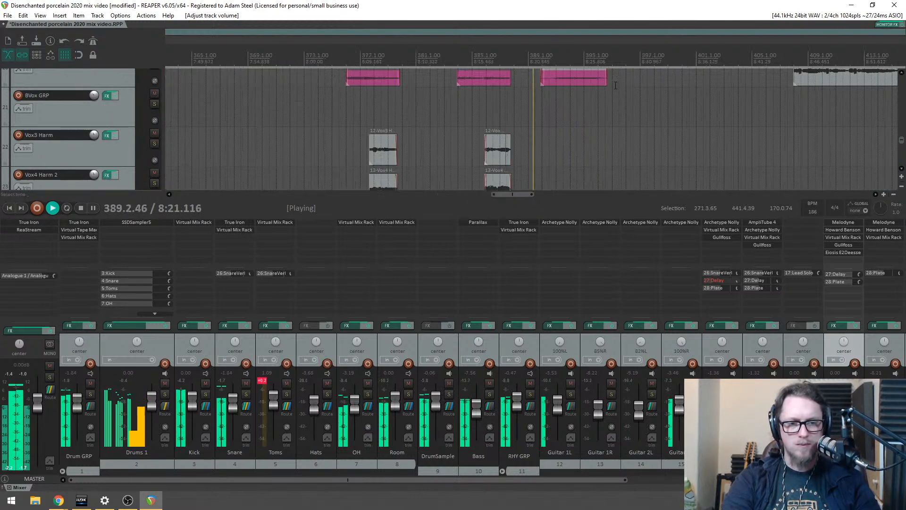
click(364, 57)
scroll(577, 111, up, 3)
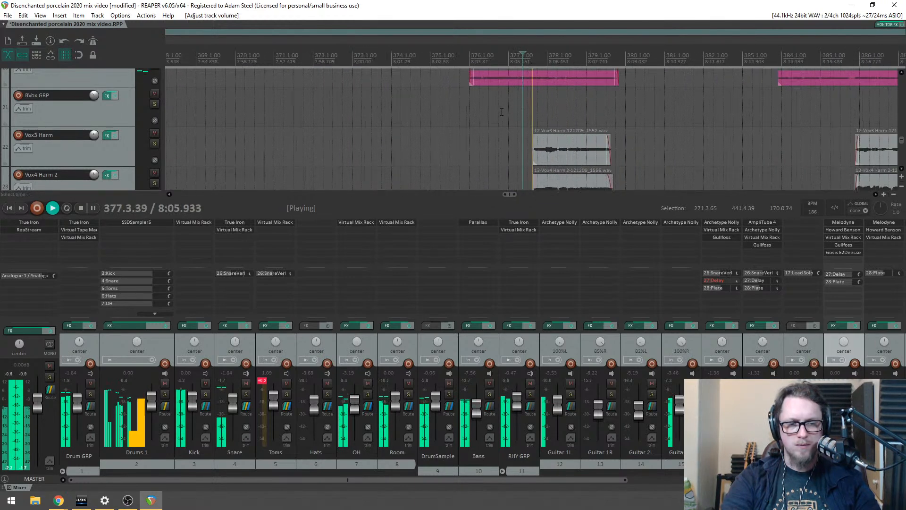
scroll(577, 111, up, 3)
scroll(511, 103, down, 4)
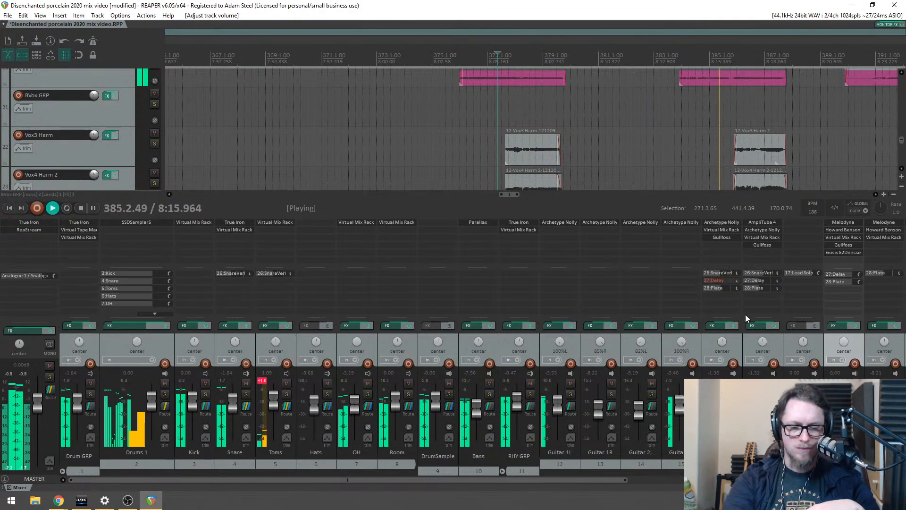
Step: Adjust the FG-N EQ's low-band gain to about -3.78 dB in the Vox1 Main track's Virtual Mix Rack, and close the plugin
drag(567, 479, 730, 479)
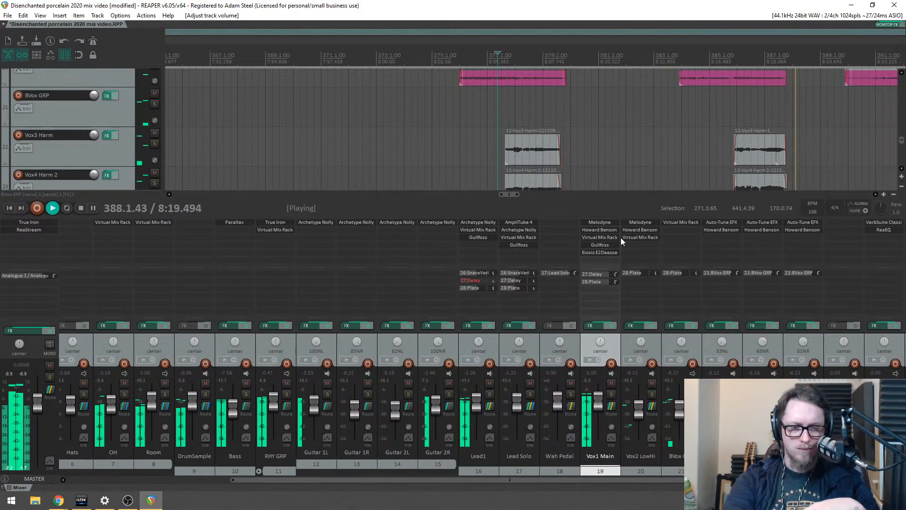
click(599, 237)
mouse_move(362, 337)
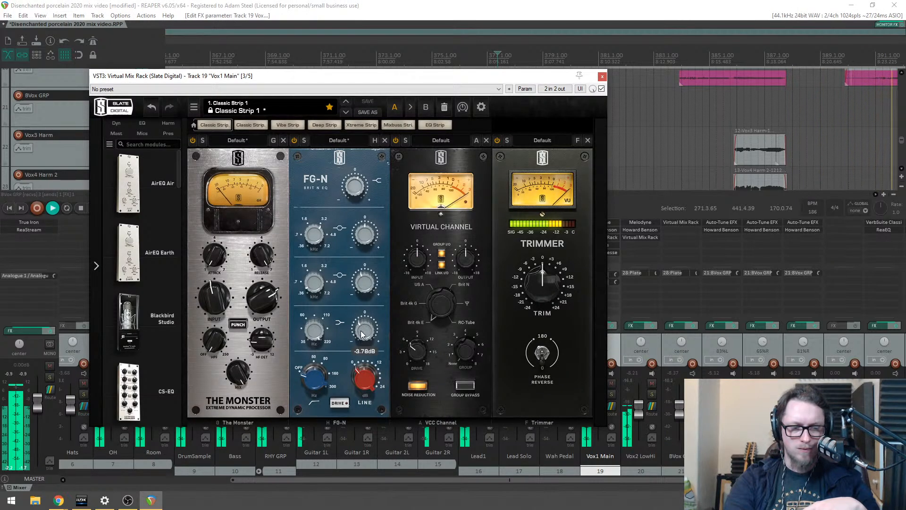
scroll(361, 335, down, 2)
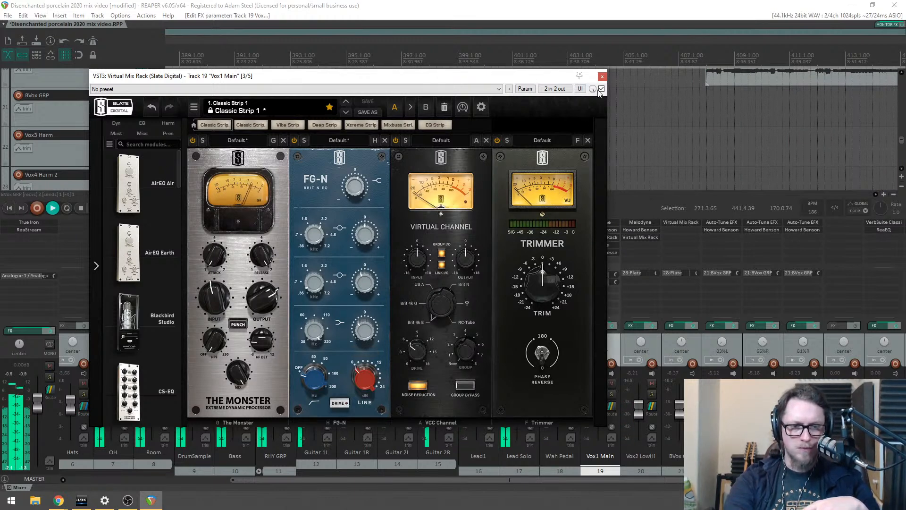
click(602, 76)
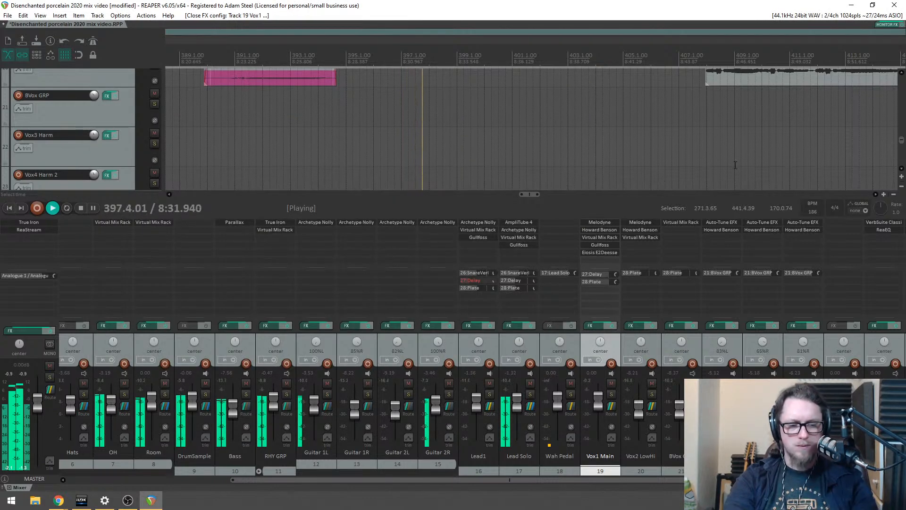
Step: Hide the mixer and look over the whole track arrangement while the song's final section plays
key(ctrl+m)
scroll(703, 179, down, 5)
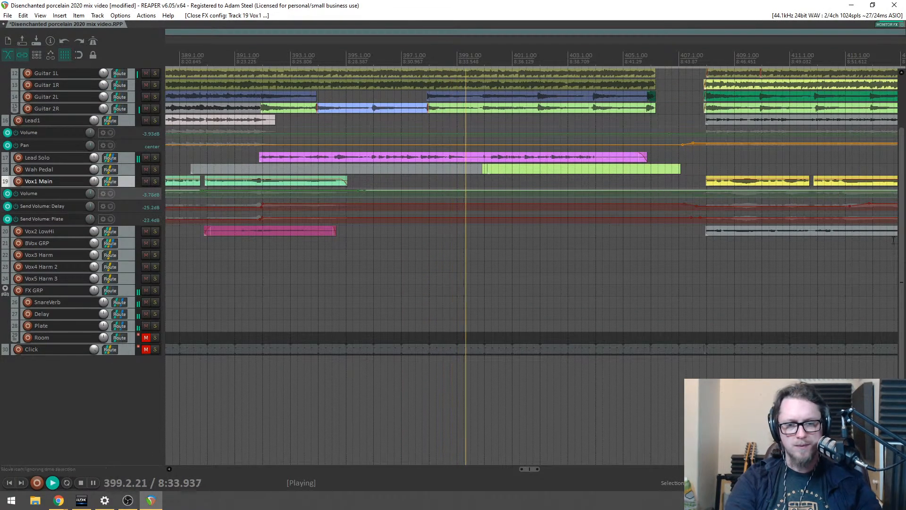
scroll(898, 189, up, 5)
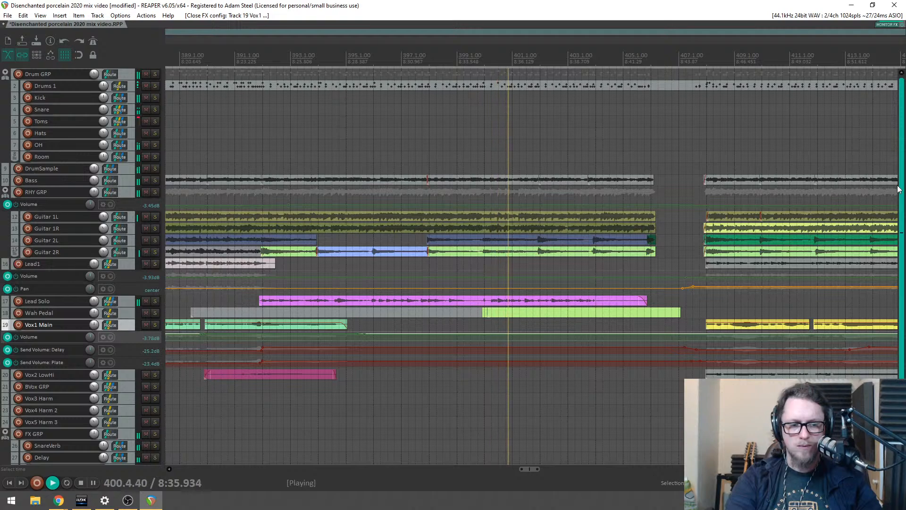
scroll(701, 211, down, 4)
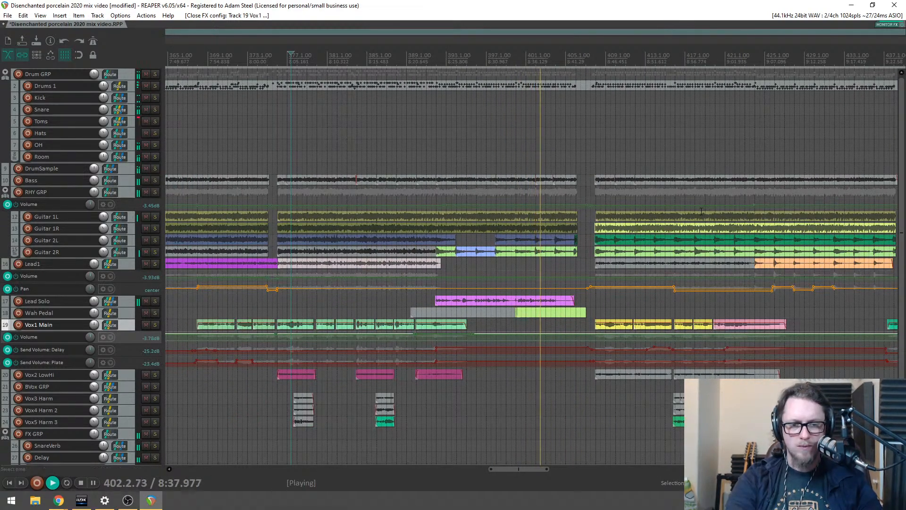
scroll(702, 211, up, 5)
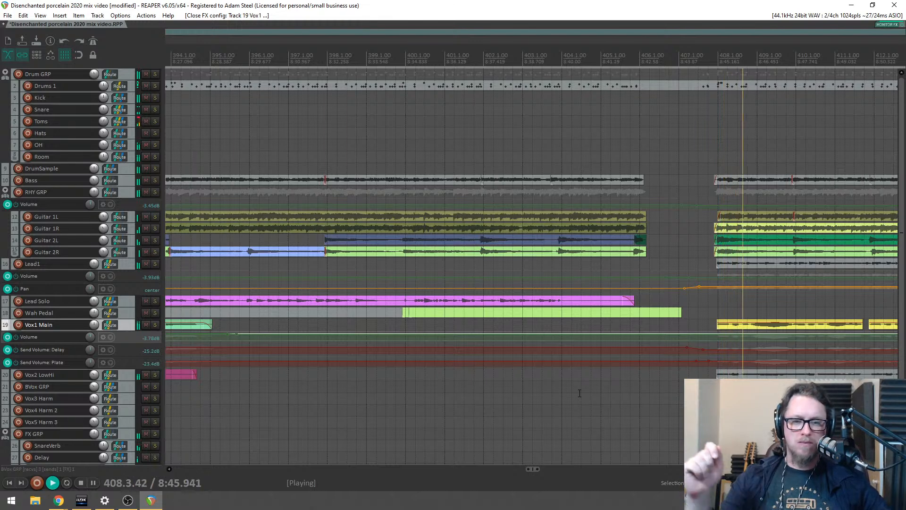
scroll(618, 364, down, 2)
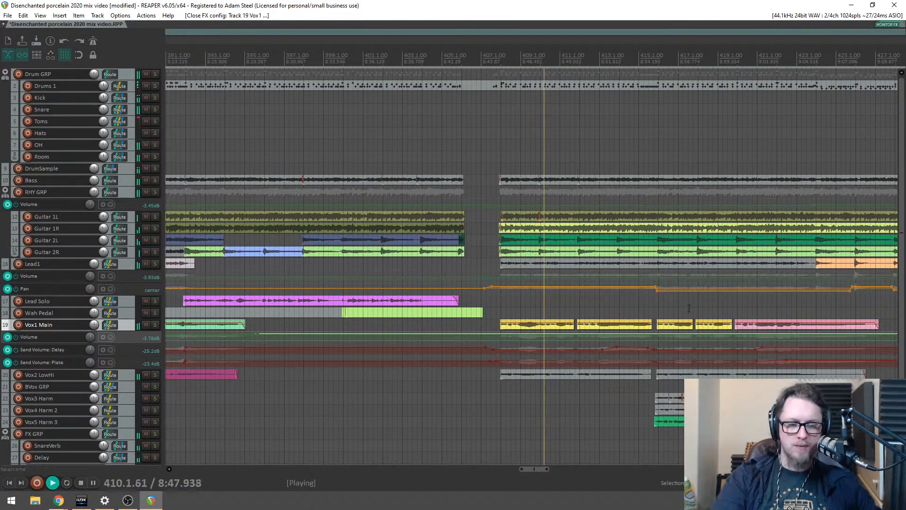
scroll(902, 317, down, 1)
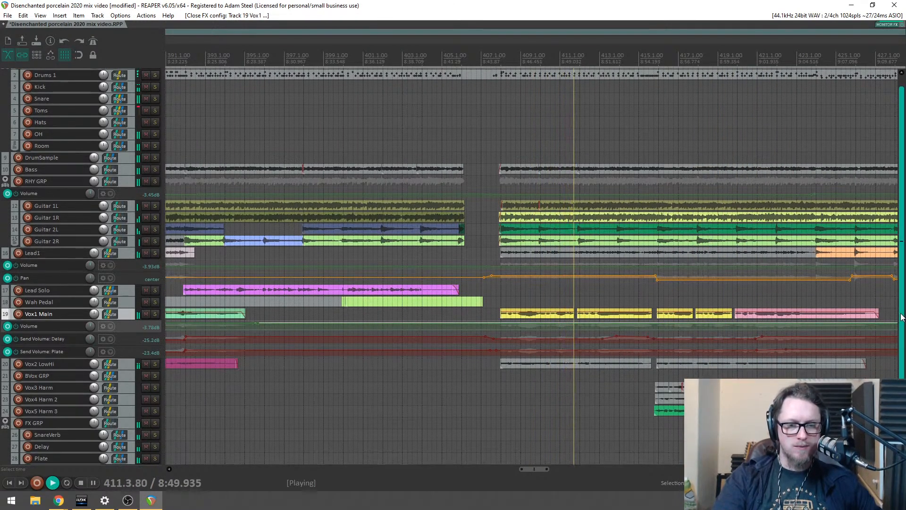
scroll(902, 317, down, 1)
scroll(873, 293, down, 2)
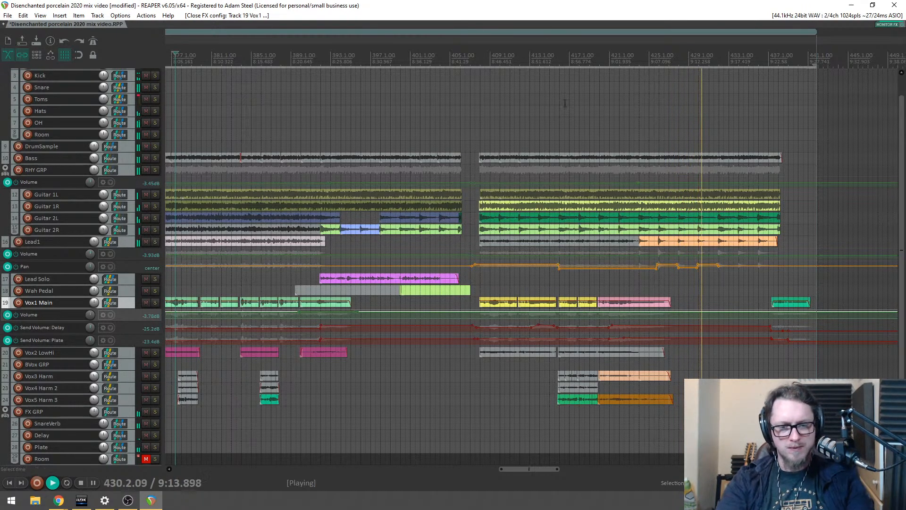
Step: Enlarge the Lead1 volume envelope lane and raise the envelope over the closing lead part to about -1.94 dB
scroll(582, 190, up, 5)
drag(146, 261, 146, 331)
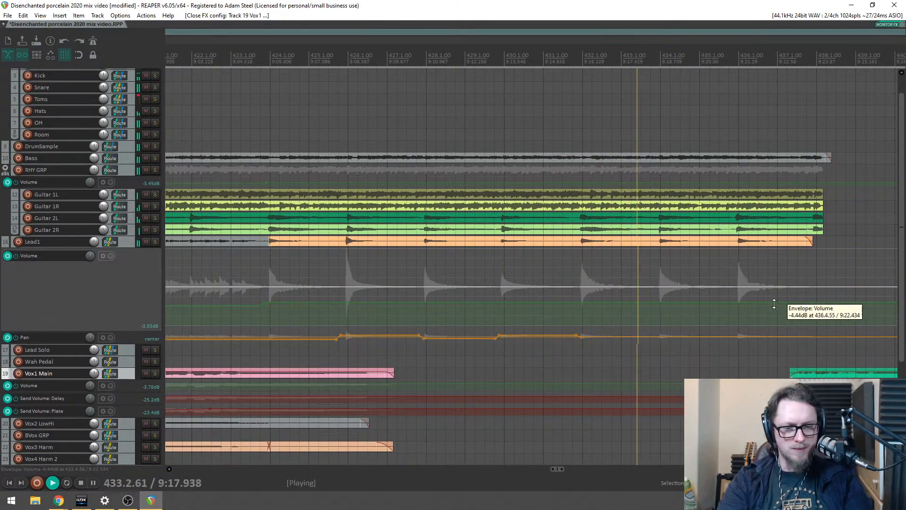
drag(541, 301, 545, 292)
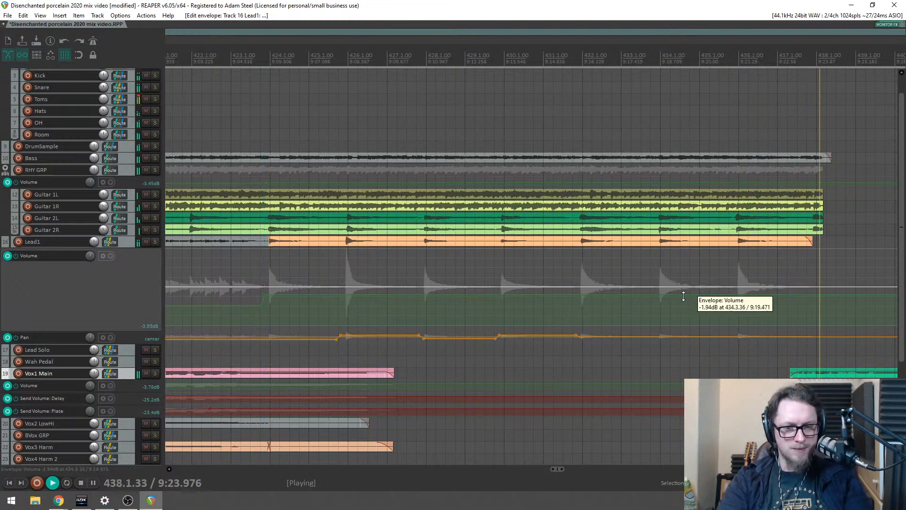
Step: Extend the end of the song region to about bar 443, past the final vocal item
scroll(672, 292, down, 10)
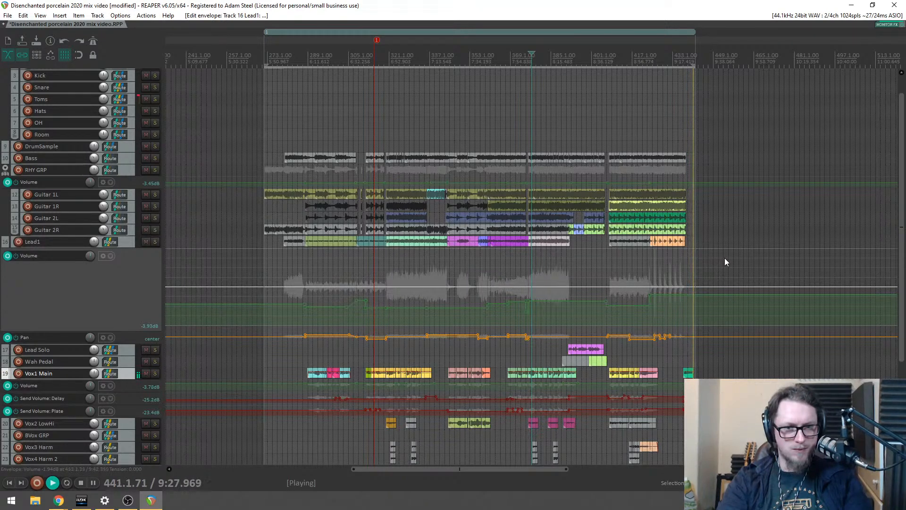
scroll(735, 257, up, 10)
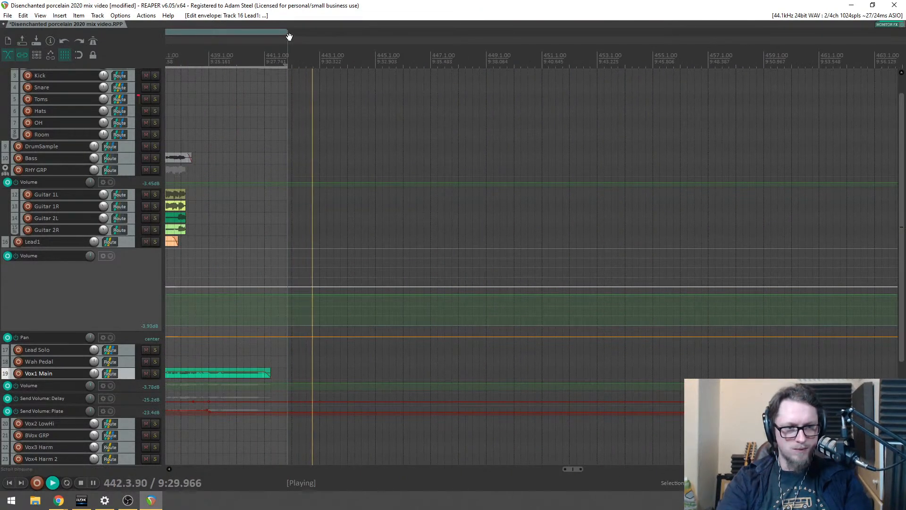
drag(288, 33, 321, 33)
scroll(286, 64, down, 9)
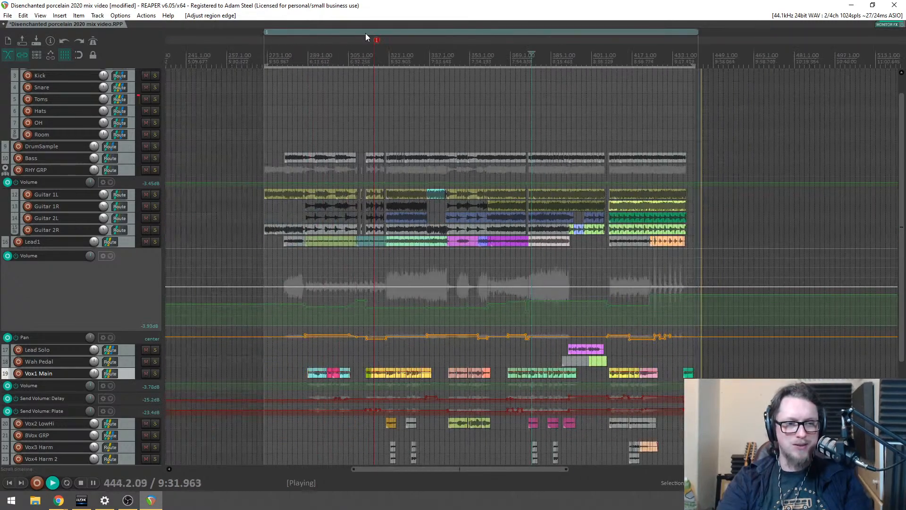
Step: Match the time selection to the extended region and save the project with playback stopped
click(400, 37)
key(space)
key(ctrl+s)
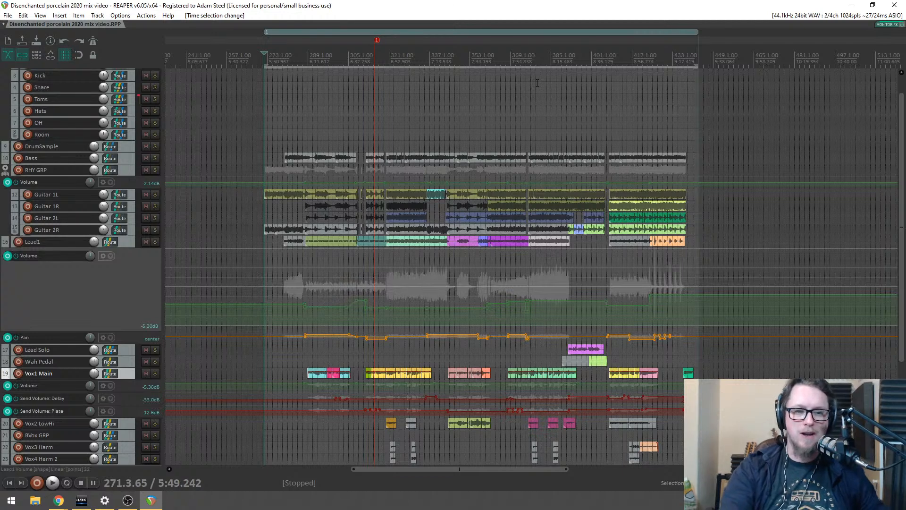
scroll(490, 327, left, 5)
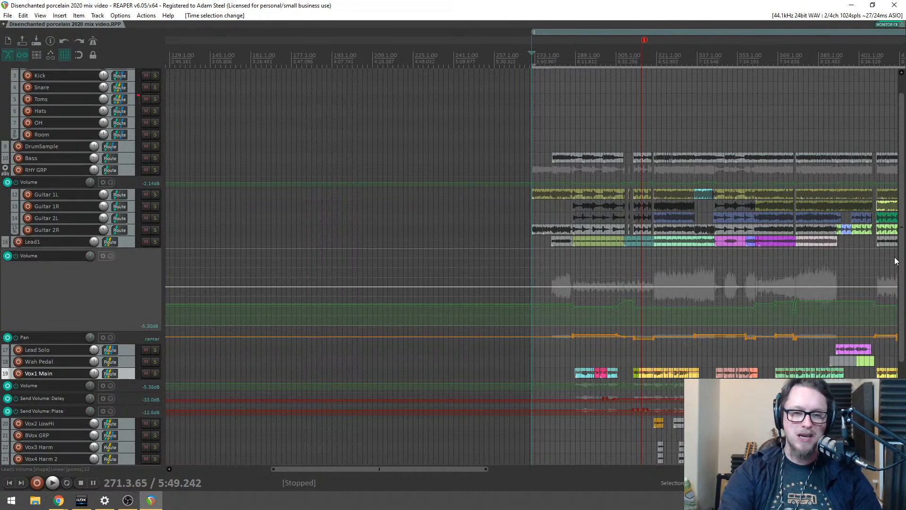
Step: Colour the vocal tracks from Vox1 Main through Vox5 Harm 3 with one shared random colour
scroll(384, 297, down, 3)
scroll(362, 256, down, 2)
click(123, 251)
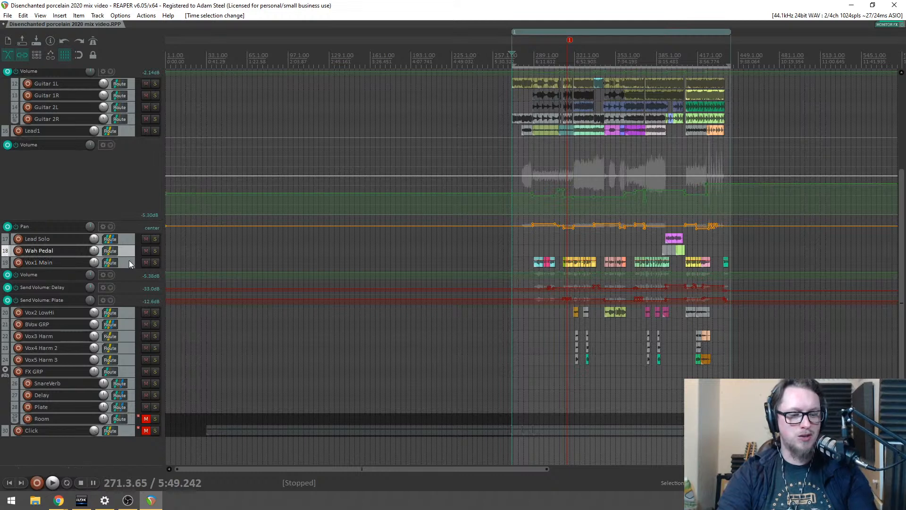
click(127, 261)
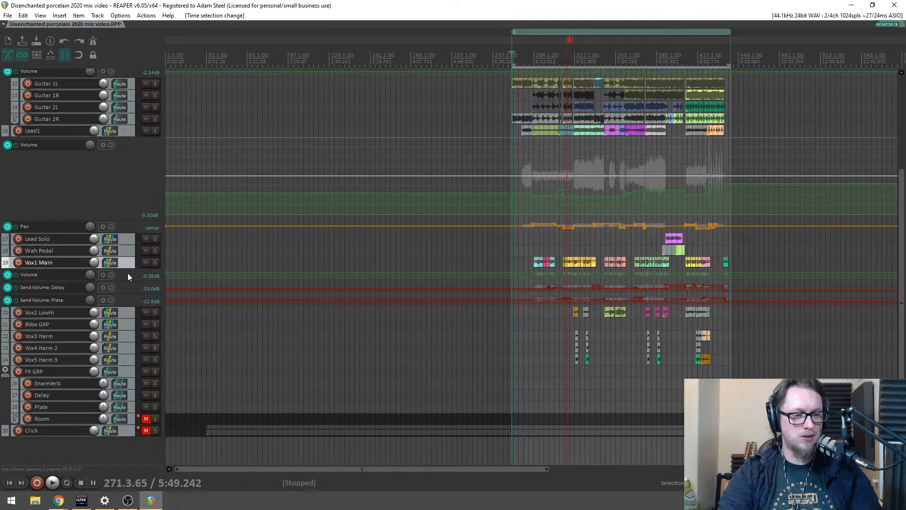
shift+click(129, 361)
right_click(123, 321)
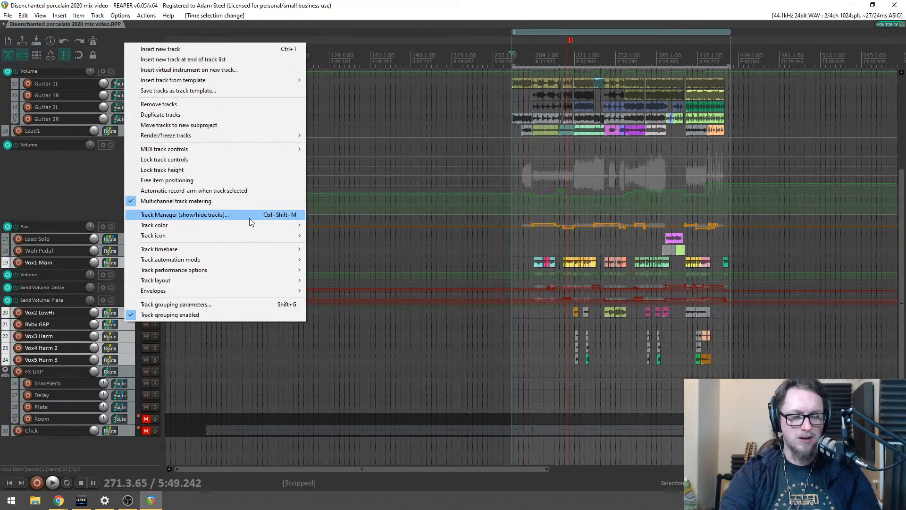
mouse_move(251, 225)
click(363, 256)
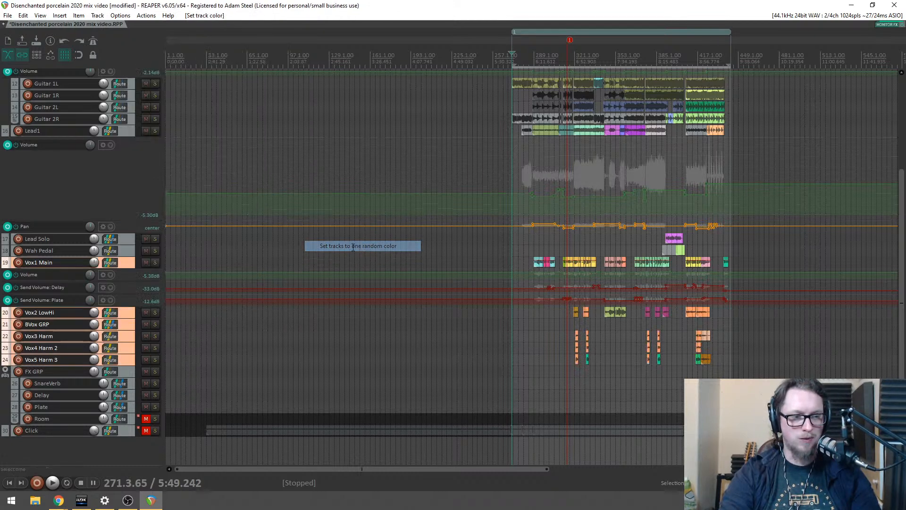
Step: Give the Lead1, Lead Solo and Wah Pedal tracks one shared random colour
right_click(130, 129)
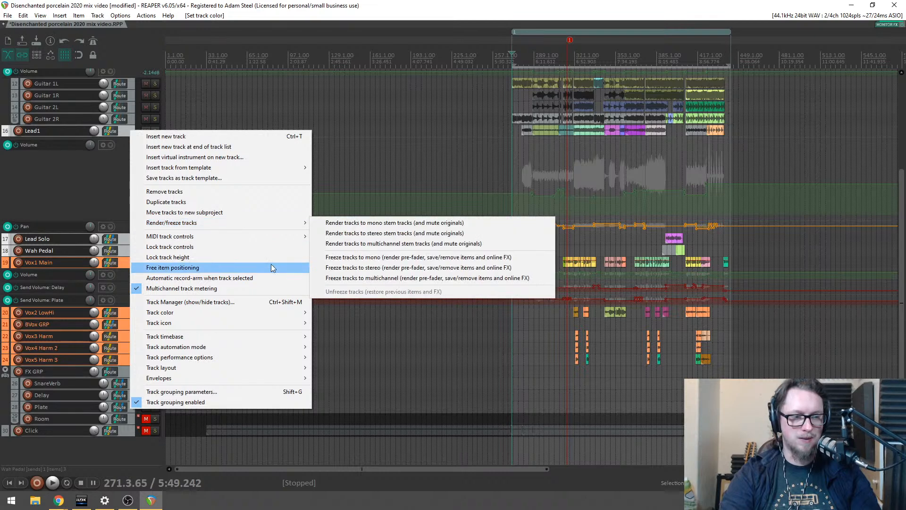
mouse_move(272, 313)
click(334, 333)
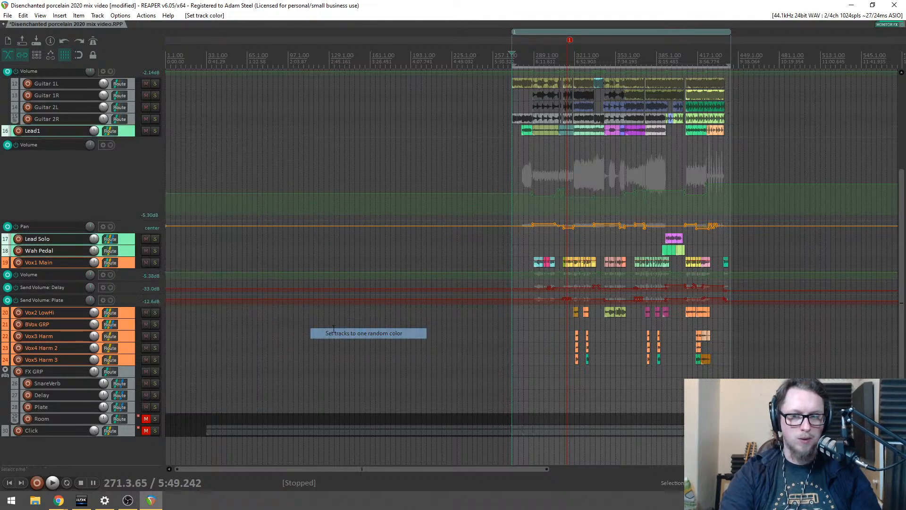
Step: Give RHY GRP and its four guitar tracks, Guitar 1L through Guitar 2R, one shared random colour
scroll(131, 252, up, 5)
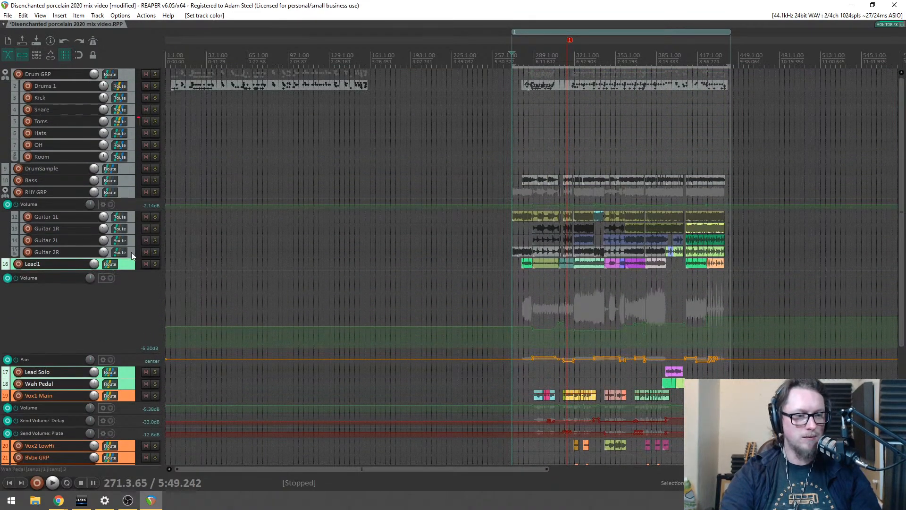
click(133, 252)
shift+click(131, 191)
right_click(134, 193)
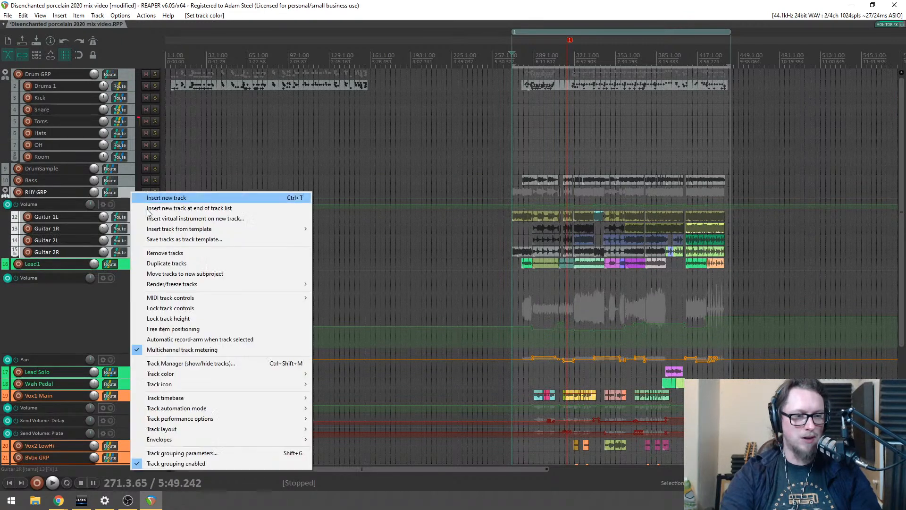
mouse_move(265, 373)
click(359, 395)
Step: Assign a random track colour to the Bass track
right_click(129, 183)
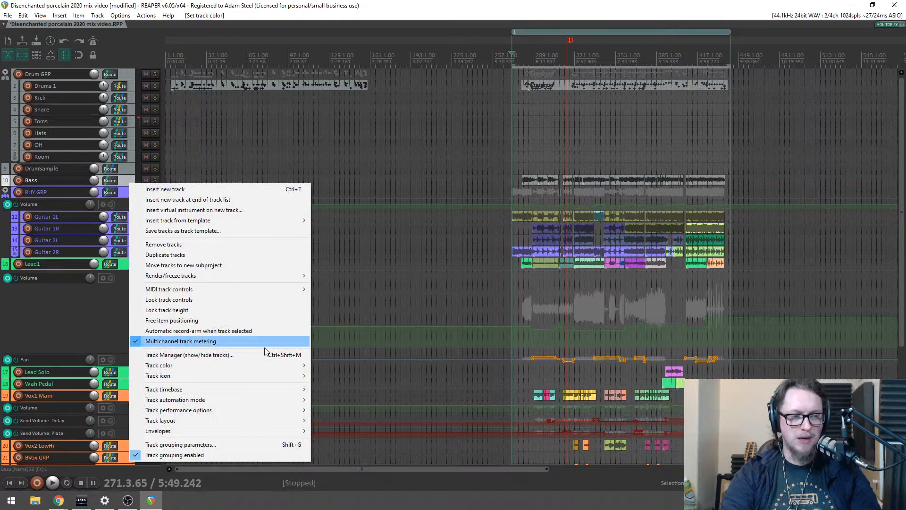
mouse_move(259, 366)
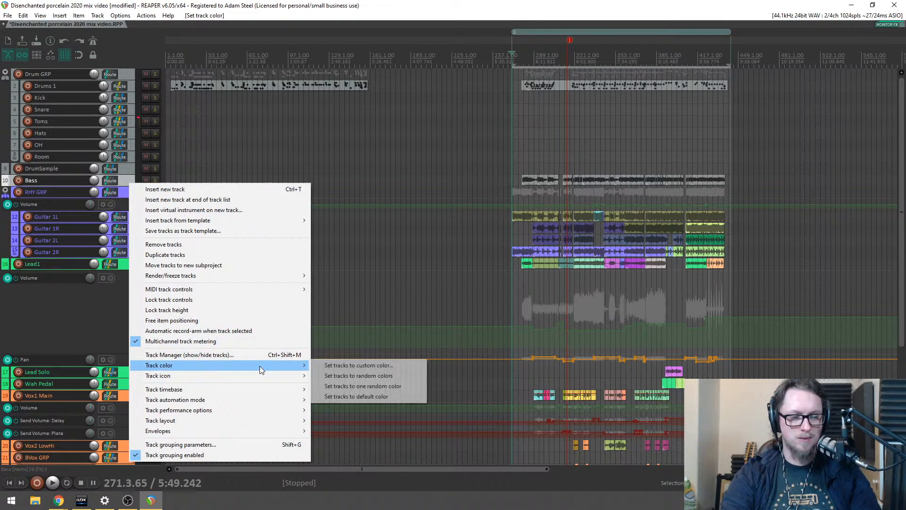
click(375, 396)
Step: Give all drum tracks from Drum GRP through DrumSample one shared random colour and save the project
click(128, 168)
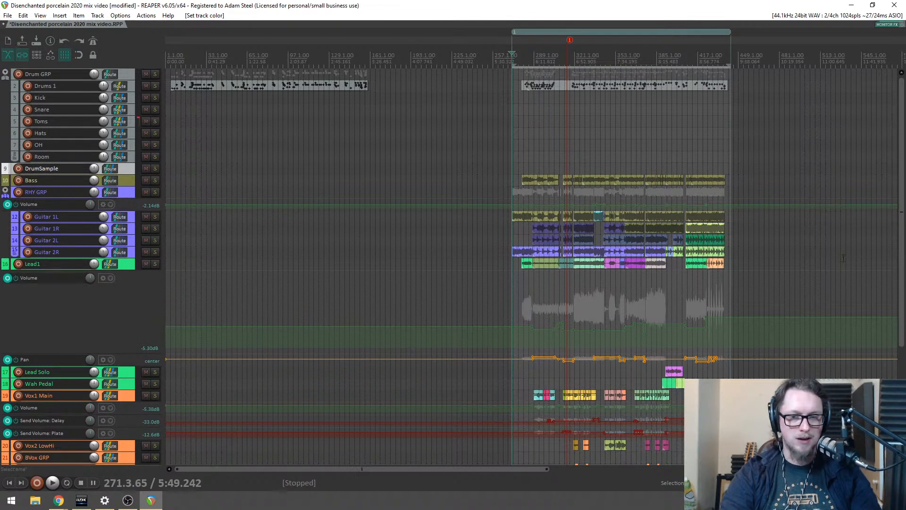
right_click(132, 72)
mouse_move(248, 256)
click(333, 277)
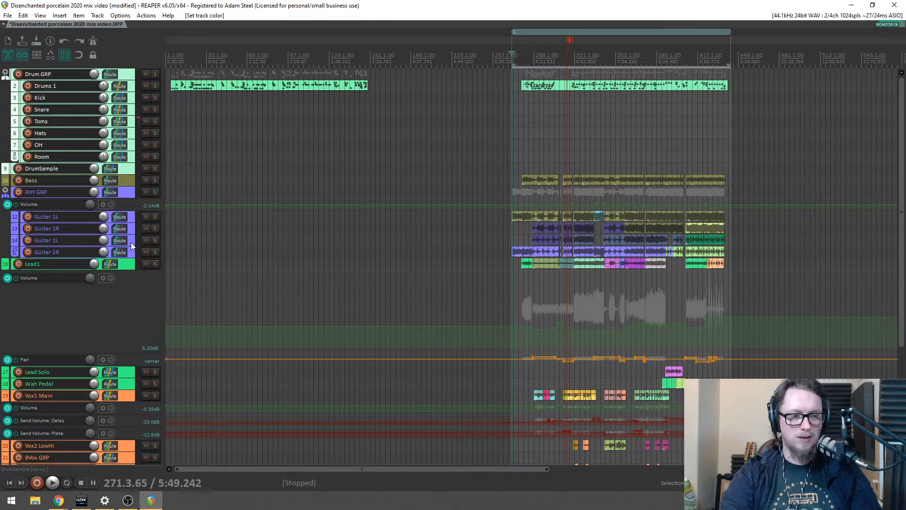
click(127, 264)
key(ctrl+s)
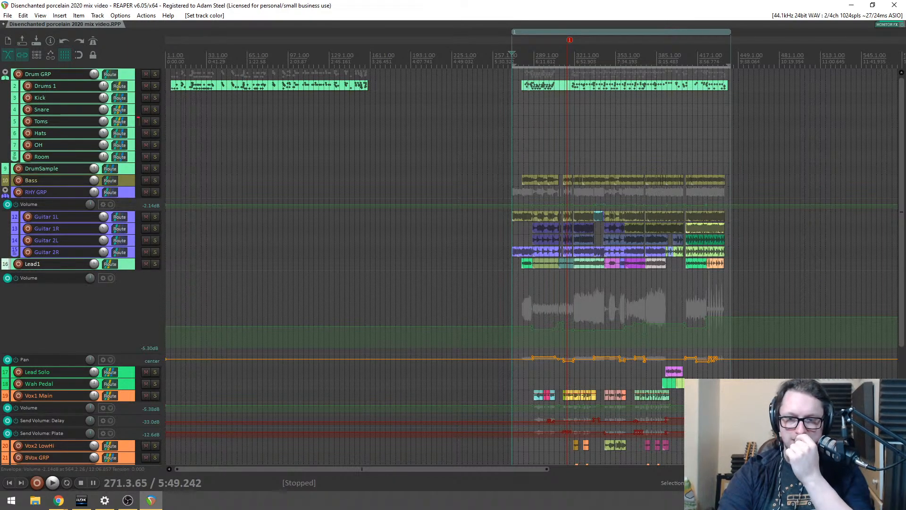
key(alt+Tab)
click(661, 6)
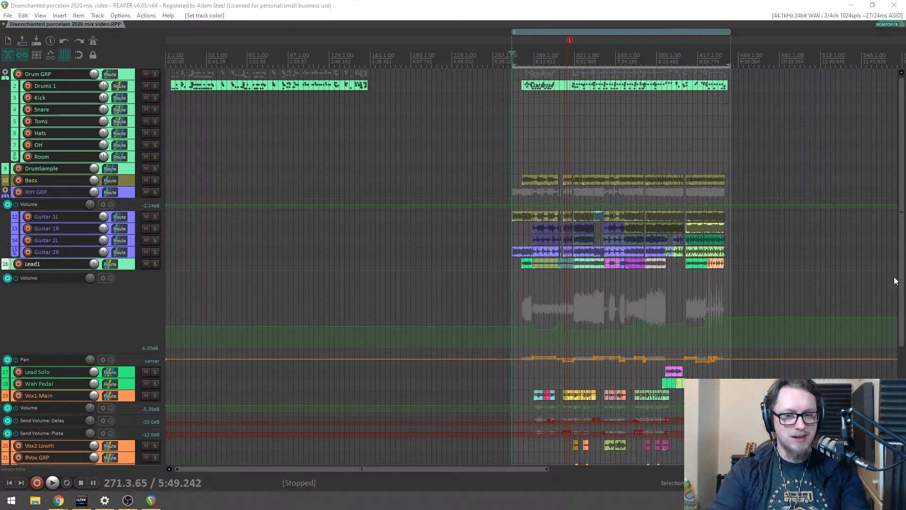
Step: Insert two new tracks between Wah Pedal and Vox1 Main
scroll(148, 234, down, 5)
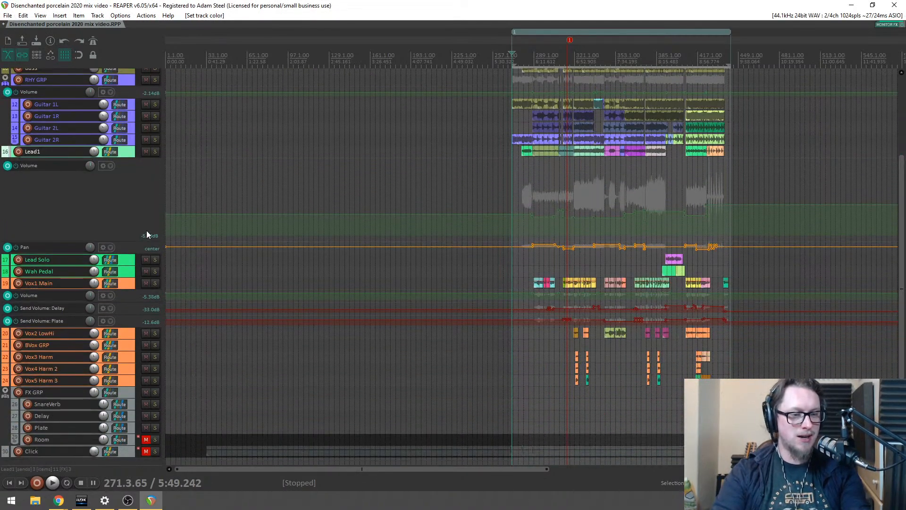
click(128, 274)
key(ctrl+t)
key(ctrl+t)
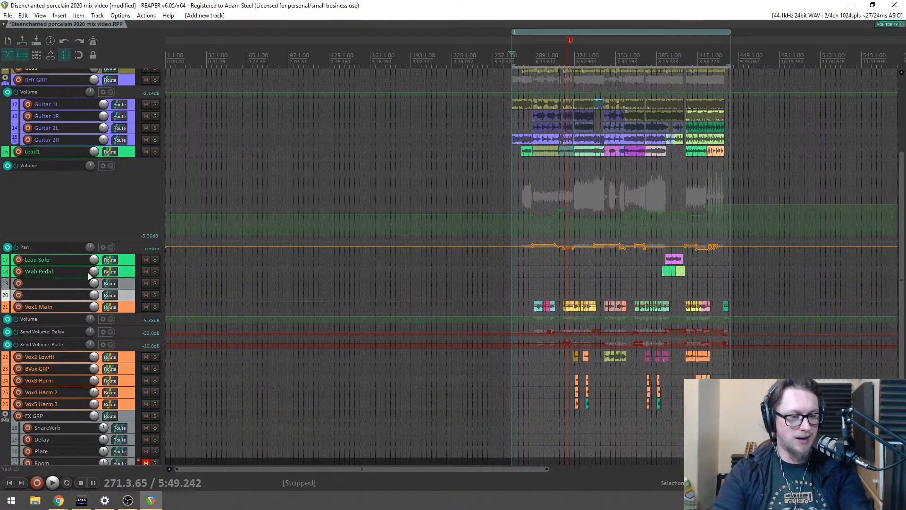
Step: Name the first of the two new tracks KEYS GRP
double_click(60, 281)
text(KE)
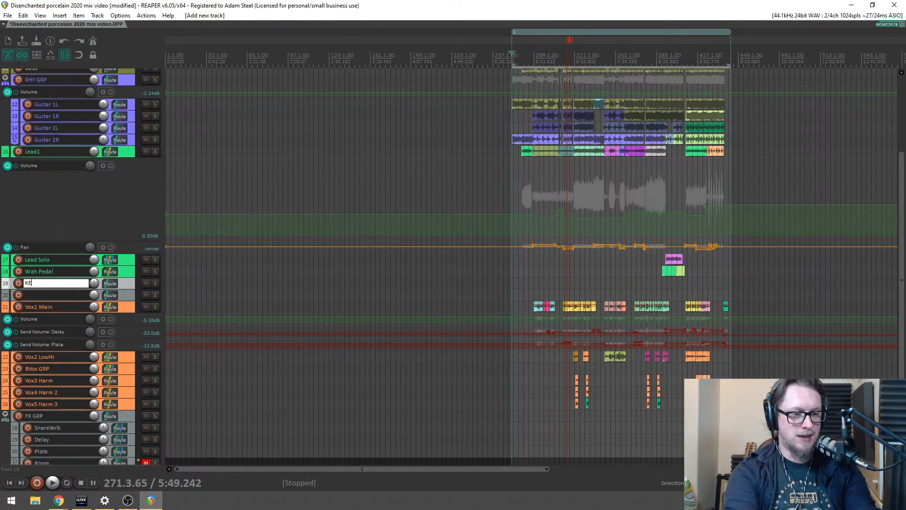
text(YS GRP)
key(Return)
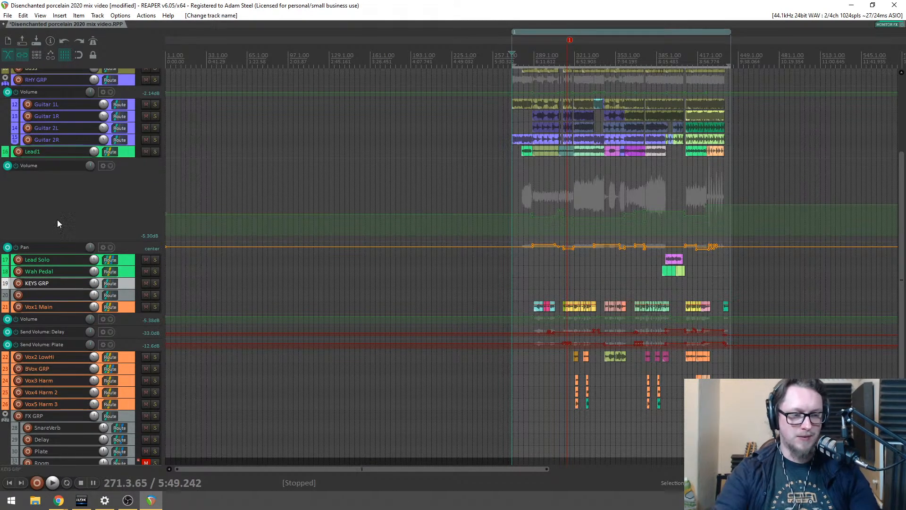
Step: Nest the second new track inside KEYS GRP and name it Mellotron, with the mixer shown
drag(128, 295, 129, 283)
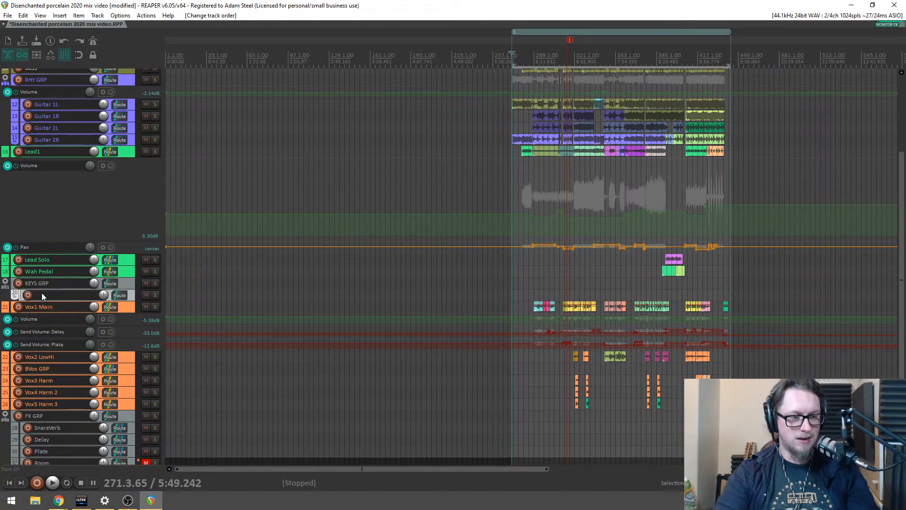
key(ctrl+m)
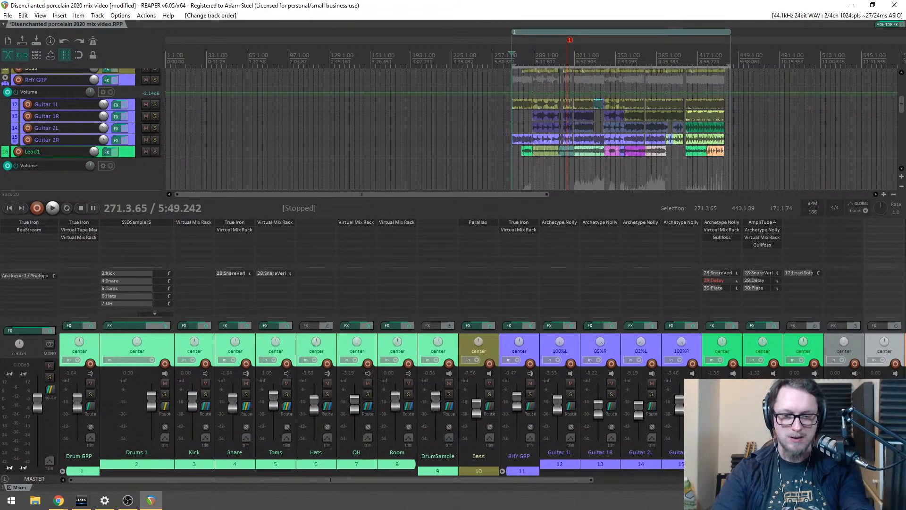
text(ell)
key(Return)
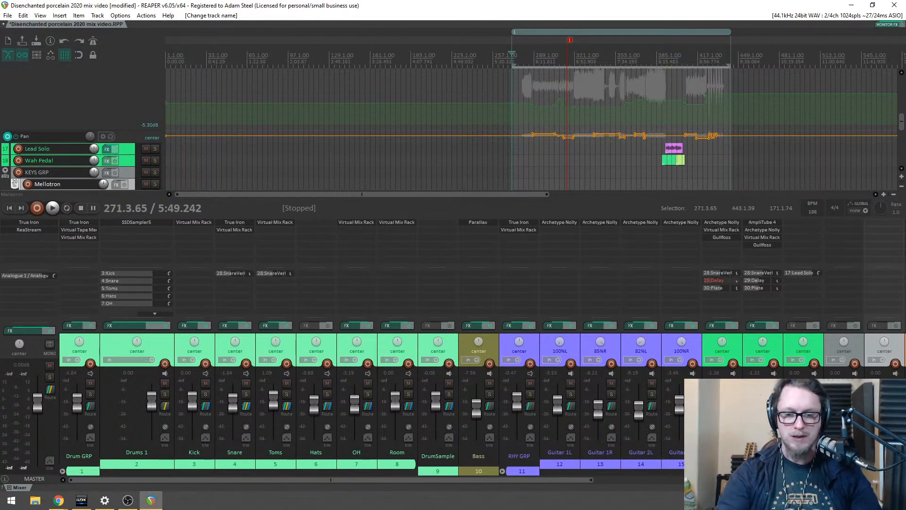
Step: Add the VST3i instrument Mellotron V (Arturia) to the Mellotron track and reposition its window
drag(502, 480, 657, 487)
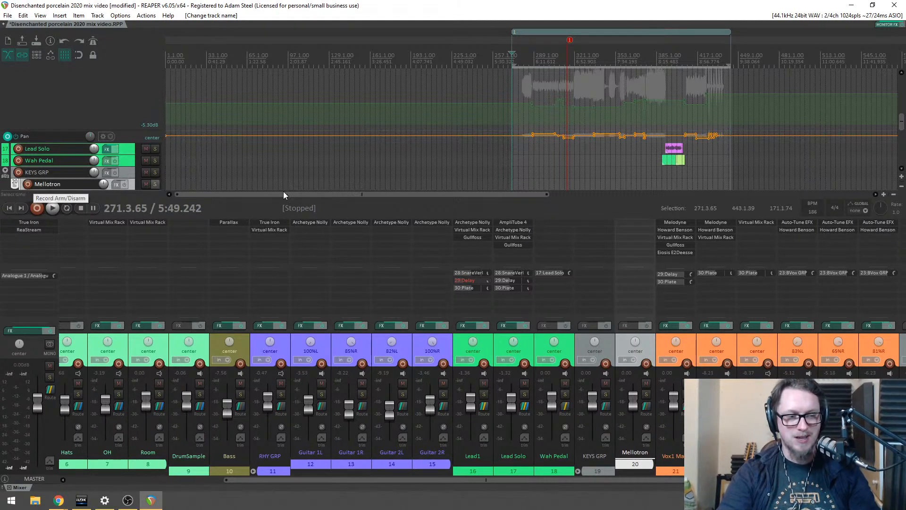
double_click(638, 225)
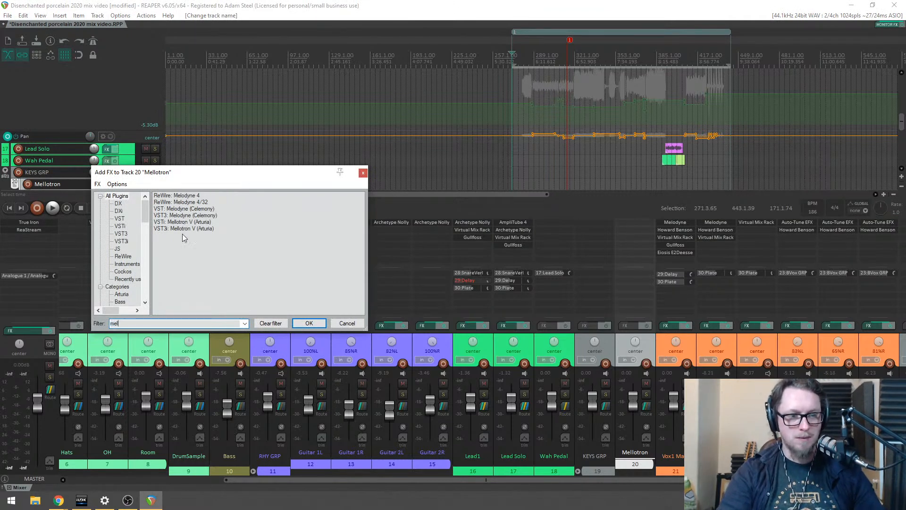
click(177, 228)
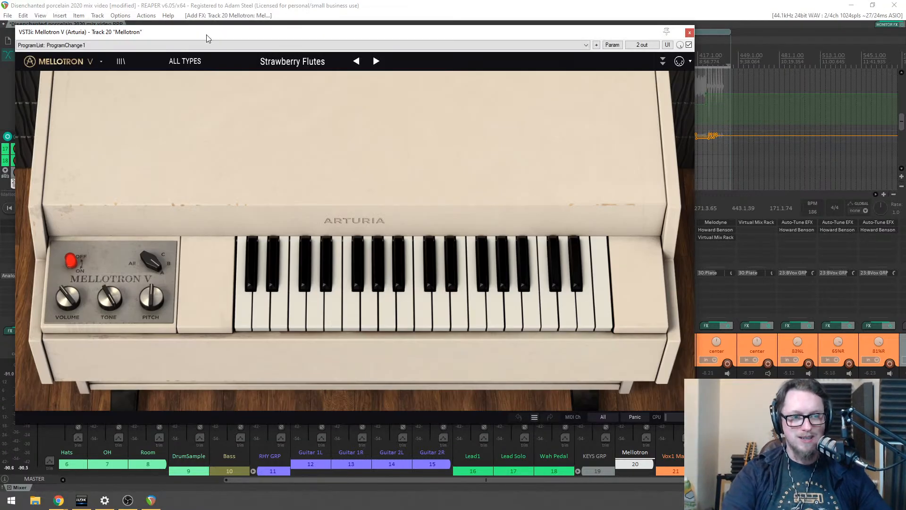
drag(207, 37, 199, 23)
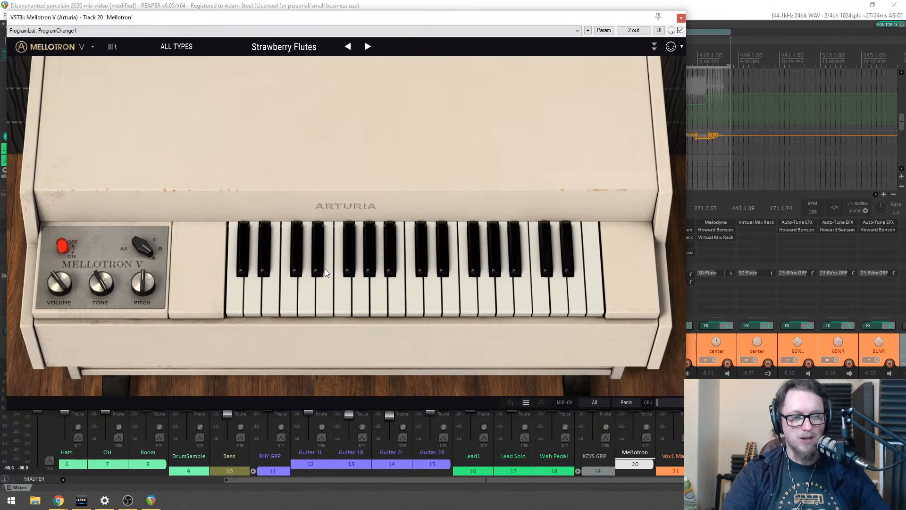
Step: Audition the Strawberry Flutes preset by playing several notes on the instrument's virtual keyboard
click(338, 288)
click(310, 287)
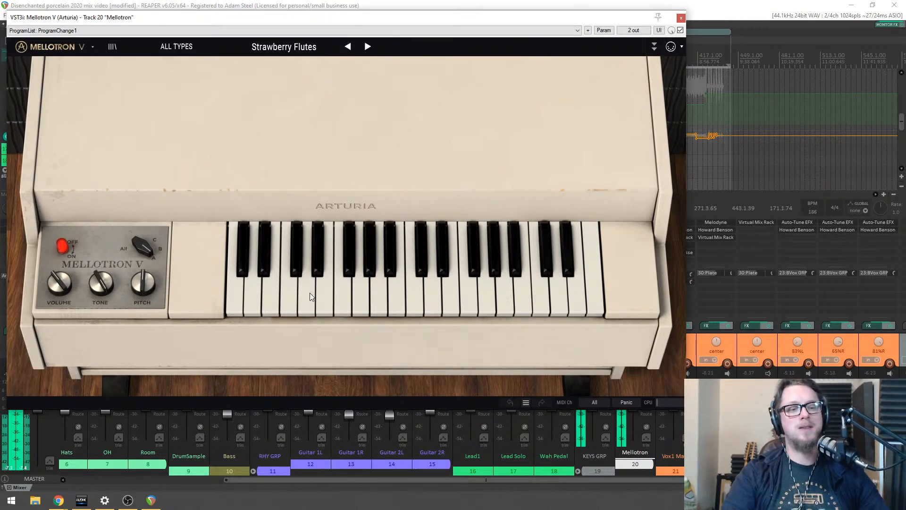
click(434, 293)
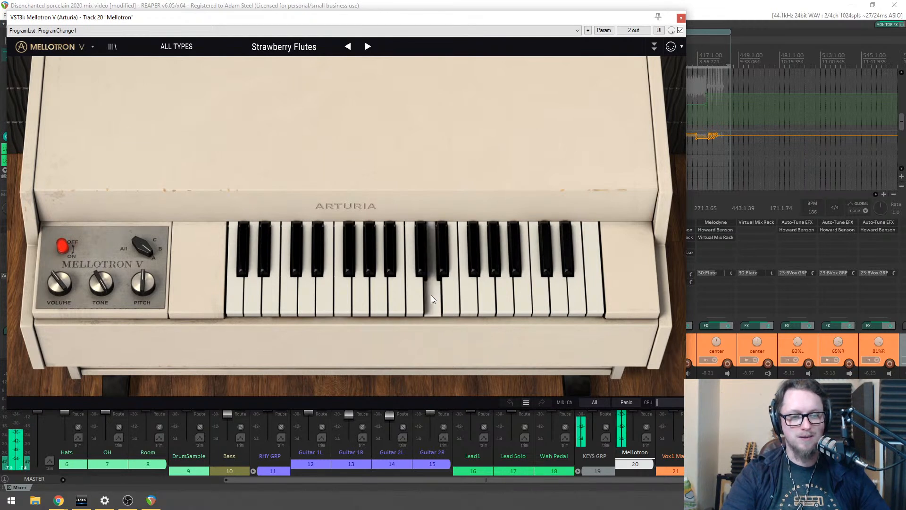
click(430, 299)
click(429, 297)
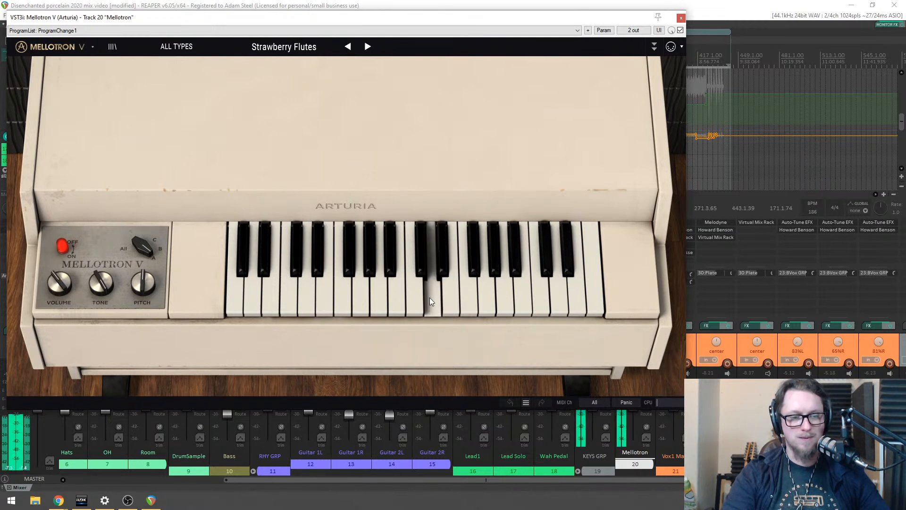
click(372, 287)
click(375, 289)
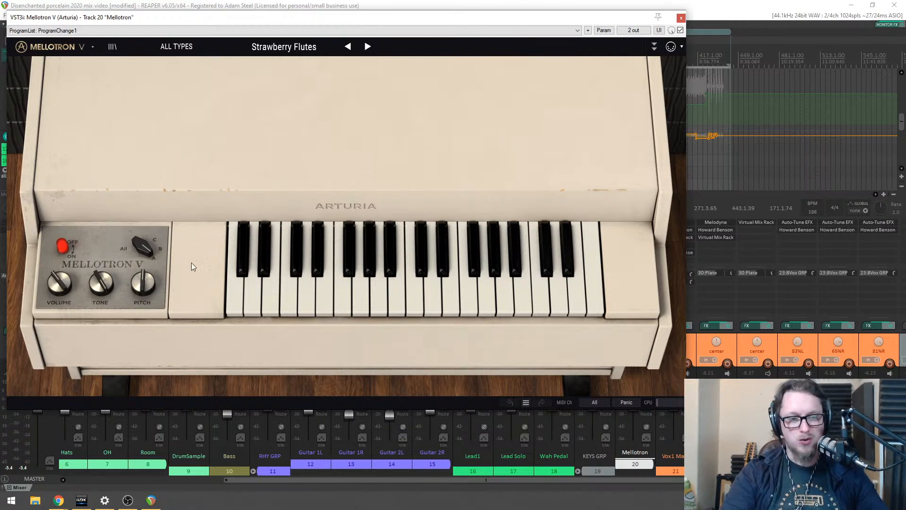
Step: Set the Mellotron V's tape selector to B and audition the sound with several notes
mouse_move(145, 251)
drag(146, 250, 146, 234)
click(372, 296)
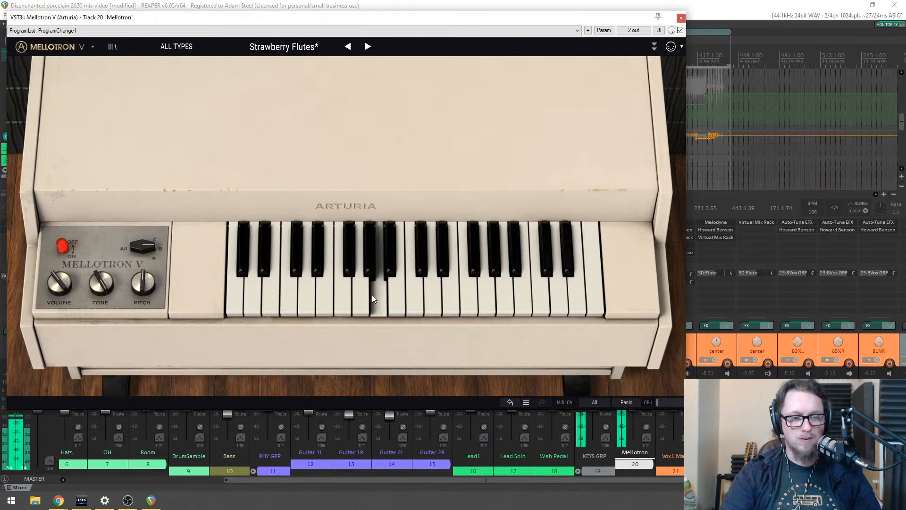
click(431, 295)
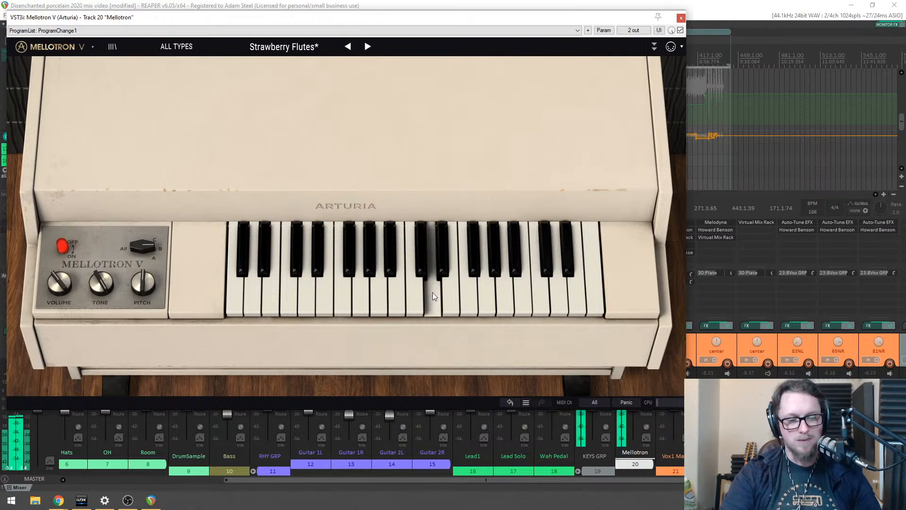
click(396, 285)
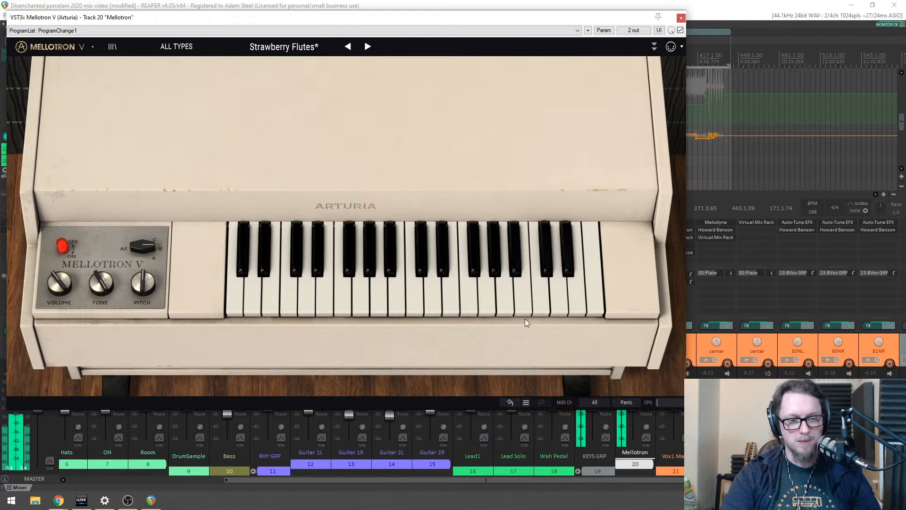
click(430, 295)
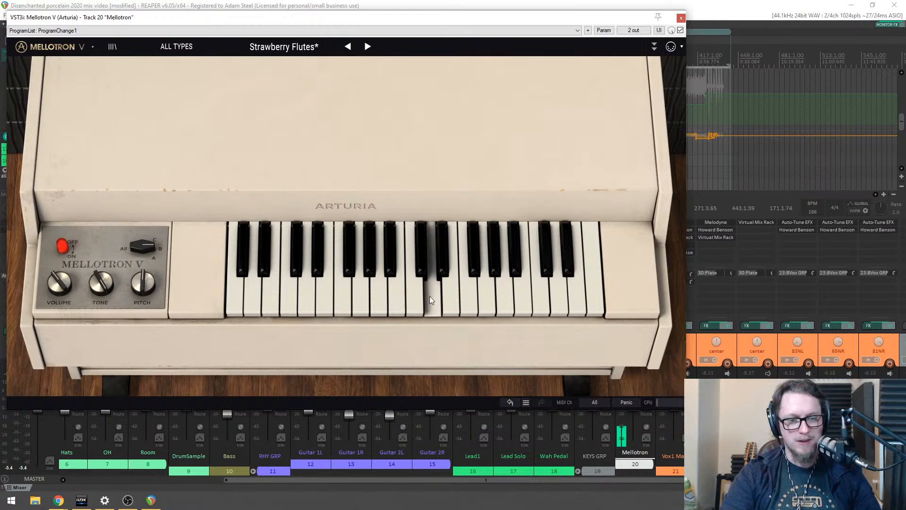
Step: Close the Mellotron V window and use playback to place the edit cursor at the start of bar 320
click(681, 17)
click(708, 76)
key(space)
scroll(708, 76, up, 4)
scroll(560, 74, down, 4)
scroll(489, 53, up, 4)
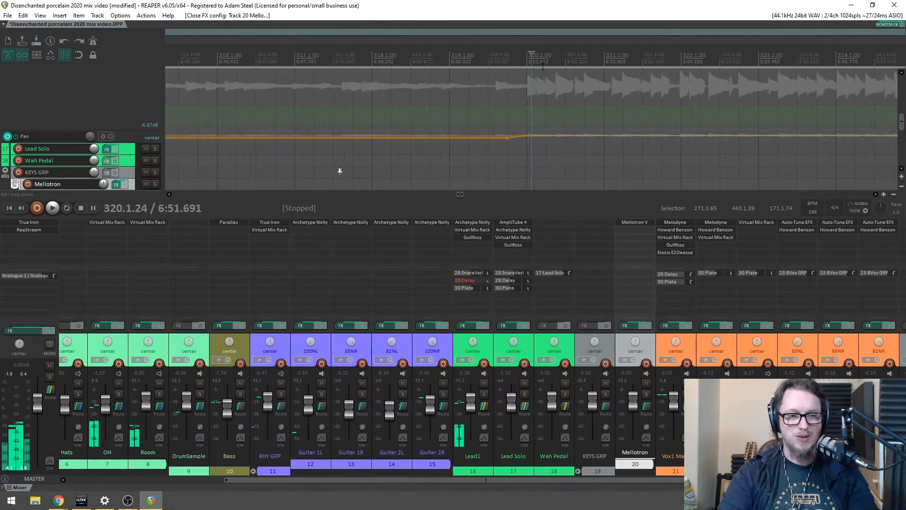
key(space)
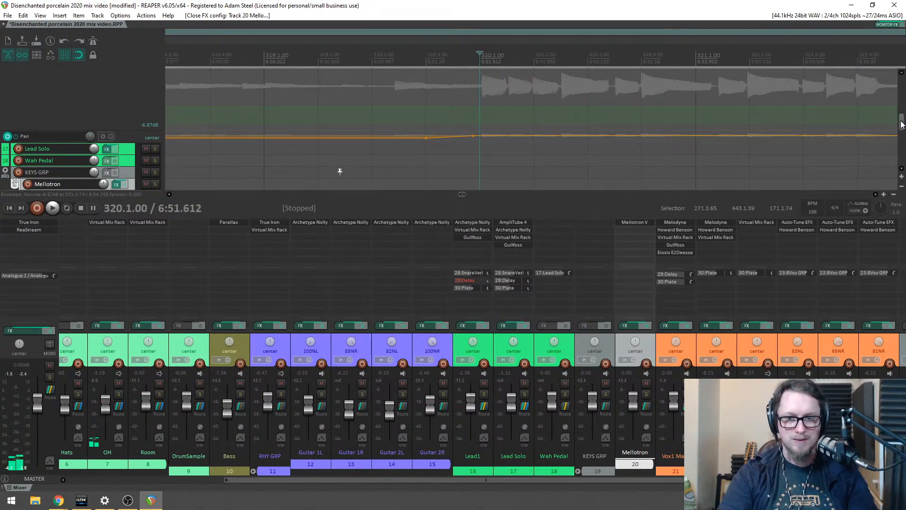
Step: Play back the section and set a time selection from bar 320 to bar 328
drag(901, 124, 901, 132)
key(space)
drag(500, 145, 825, 133)
scroll(572, 151, down, 2)
scroll(633, 151, down, 2)
scroll(797, 156, down, 1)
scroll(710, 144, up, 3)
scroll(652, 137, down, 1)
key(space)
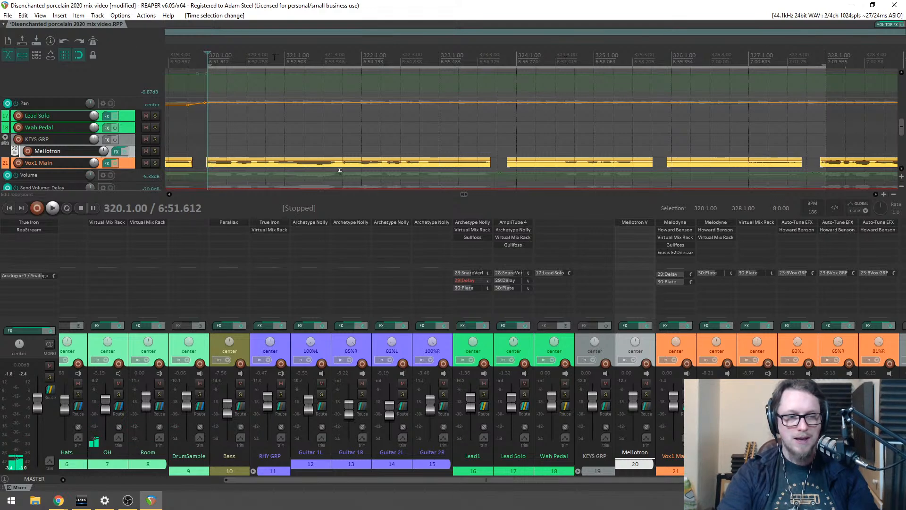
Step: Insert a new MIDI item on the Mellotron track across the time selection and open it in the MIDI editor
click(57, 17)
click(71, 37)
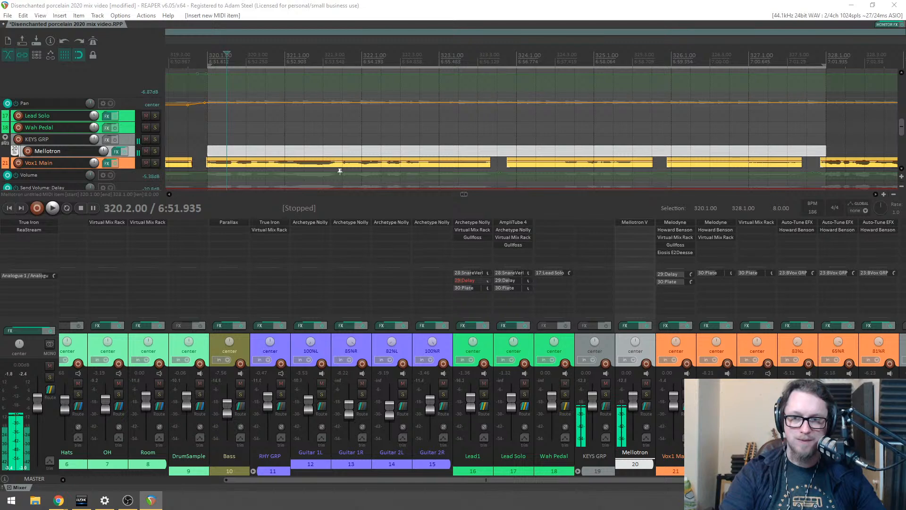
key(Insert)
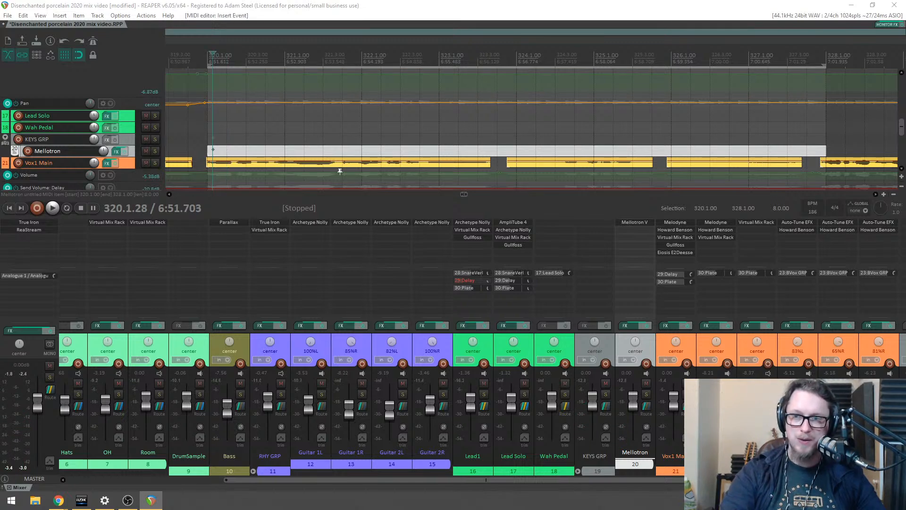
double_click(330, 151)
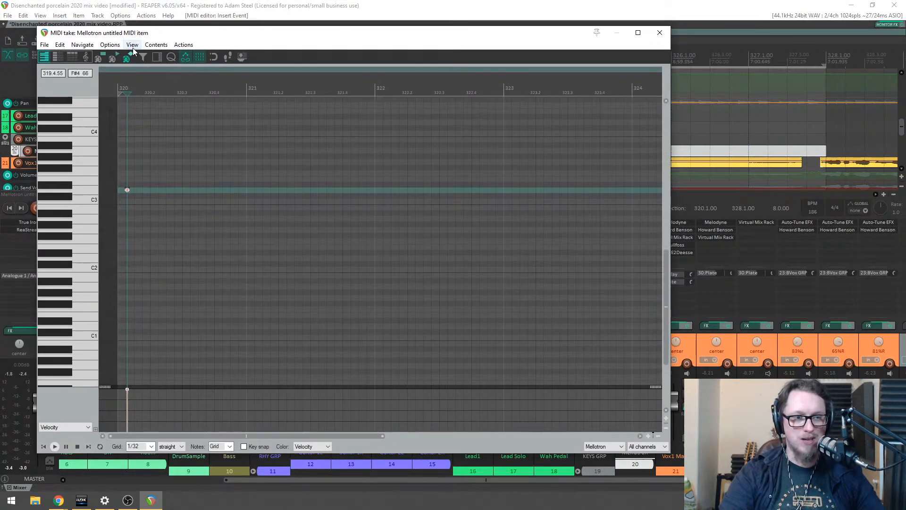
Step: Show the piano roll notes as rectangles and stretch the D3 note to span exactly bars 320 and 321
click(133, 45)
mouse_move(195, 179)
click(306, 177)
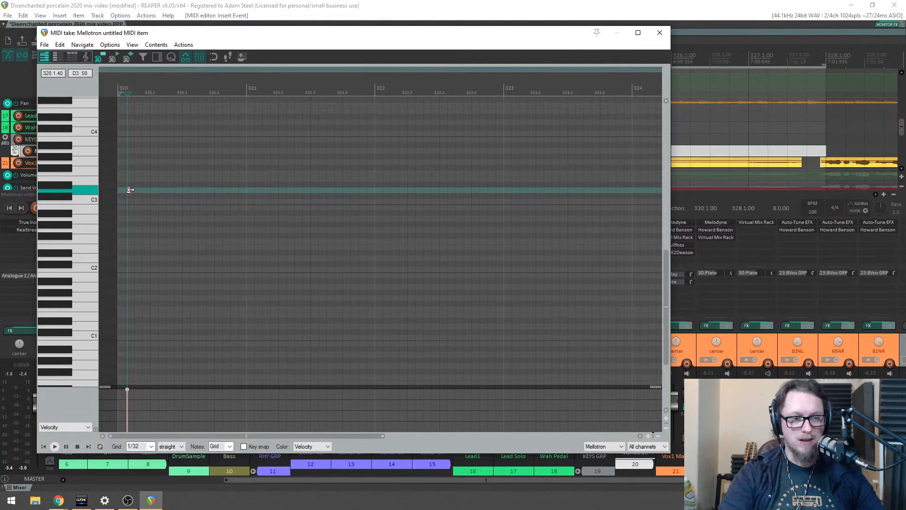
drag(183, 190, 377, 203)
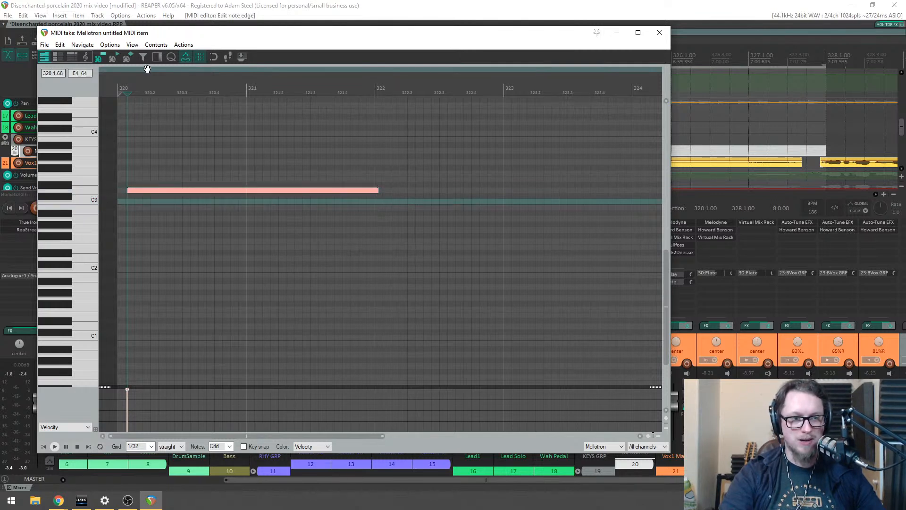
drag(127, 191, 117, 191)
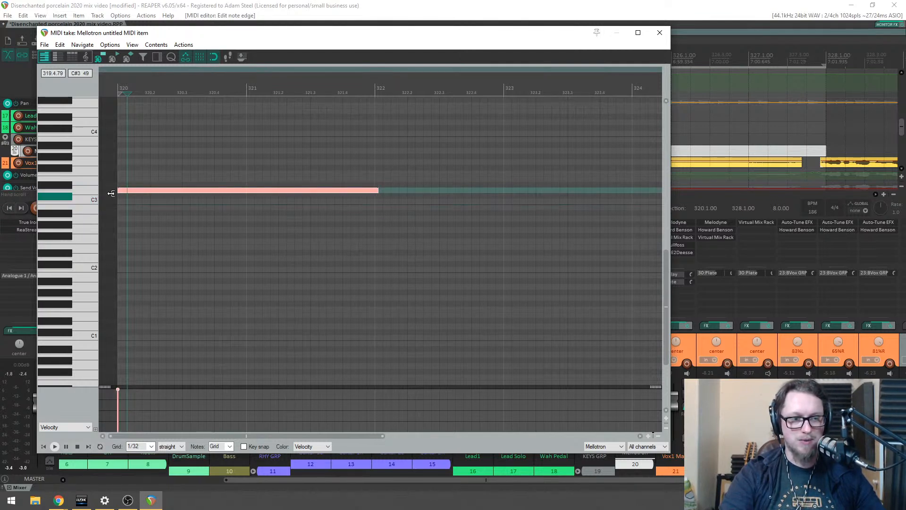
drag(378, 190, 374, 190)
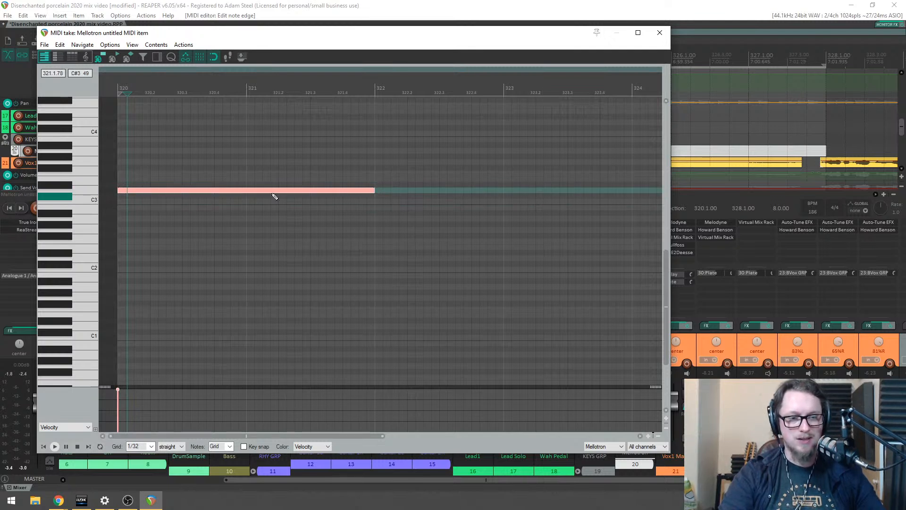
Step: Copy the D3 note up to A3 and D4 over bars 320 and 321, and audition the chord and its notes
drag(253, 190, 237, 123)
key(space)
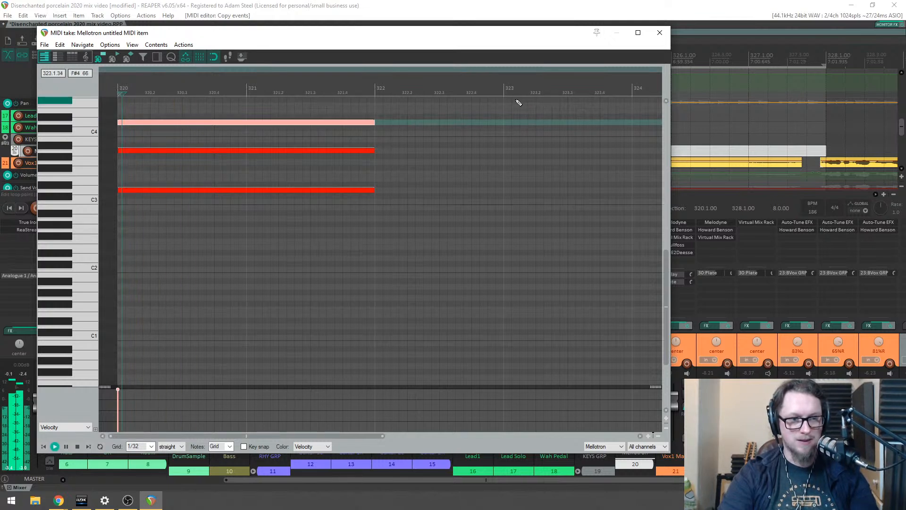
key(space)
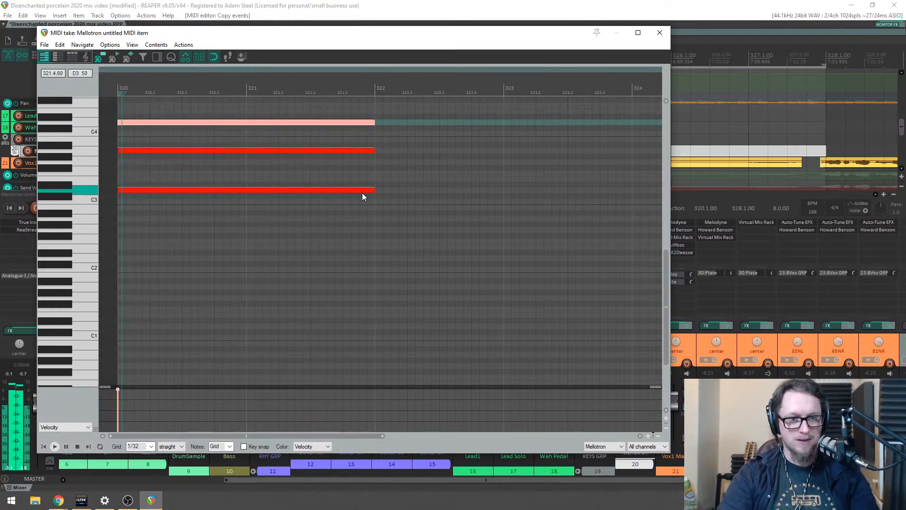
click(362, 190)
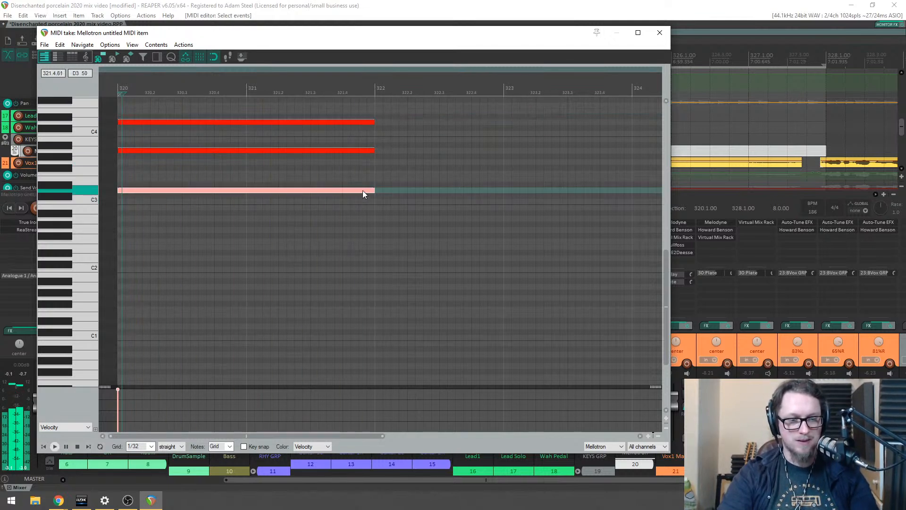
click(360, 151)
click(332, 191)
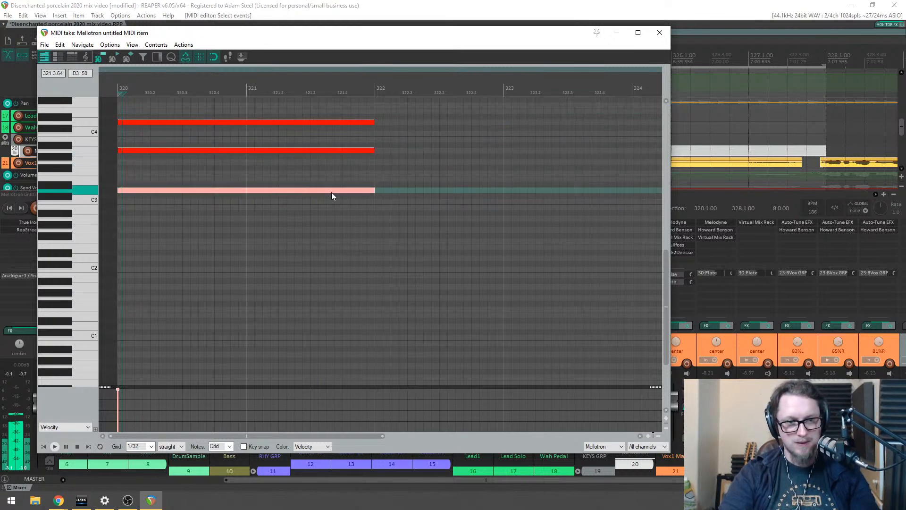
Step: Copy the D4 note to A#3 across bars 322 and 323, and draw an F3 note covering the same two bars
drag(350, 122, 616, 146)
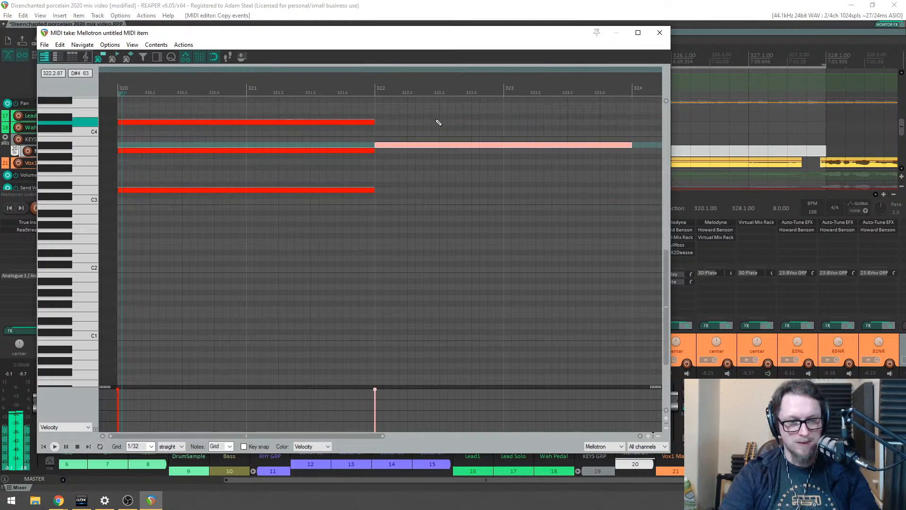
click(380, 179)
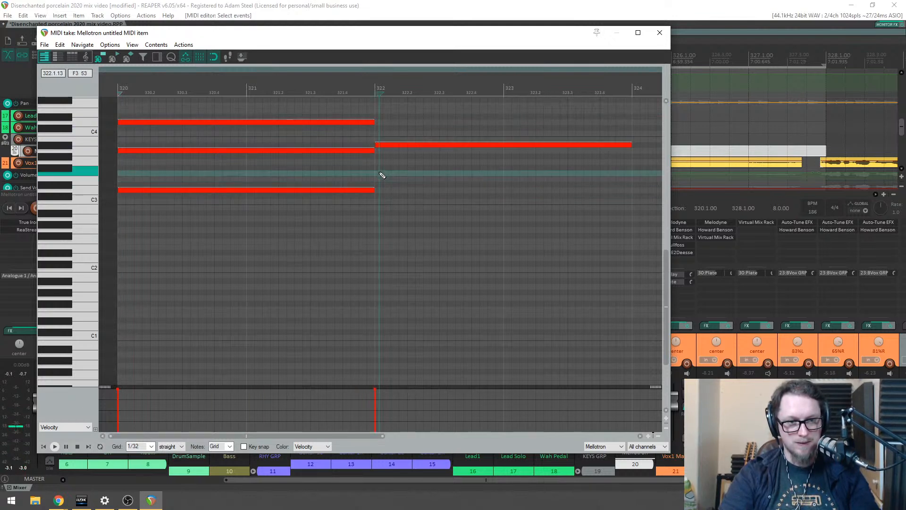
drag(382, 173, 630, 178)
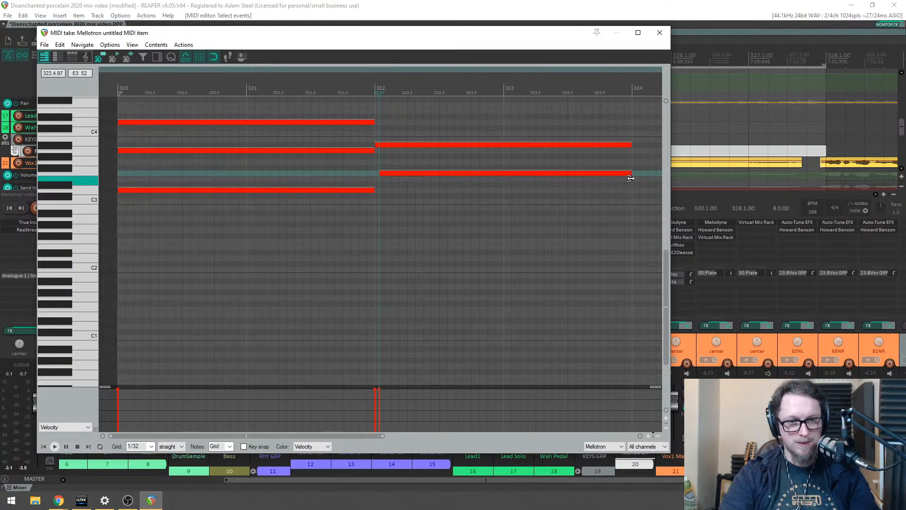
drag(381, 173, 373, 175)
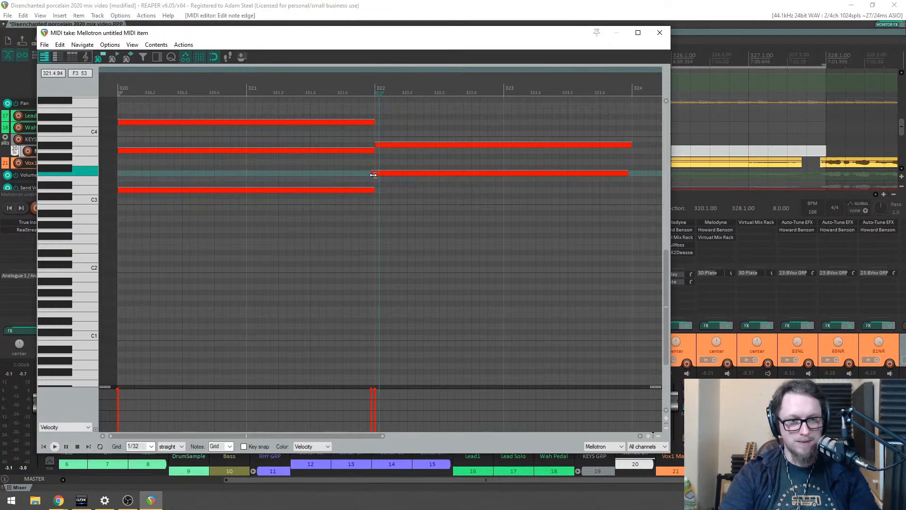
click(369, 174)
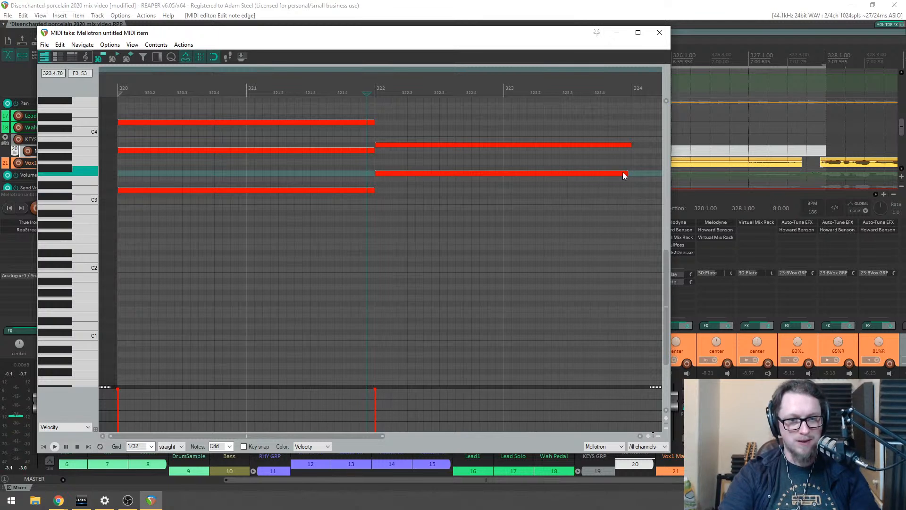
drag(632, 173, 630, 173)
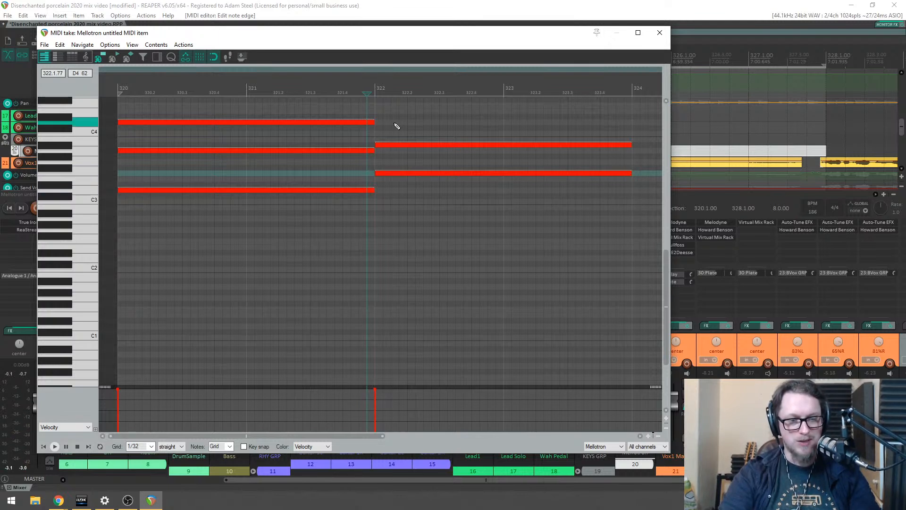
Step: Audition pitches on the piano roll keyboard and add a D4 note spanning bars 322 and 323
key(space)
key(space)
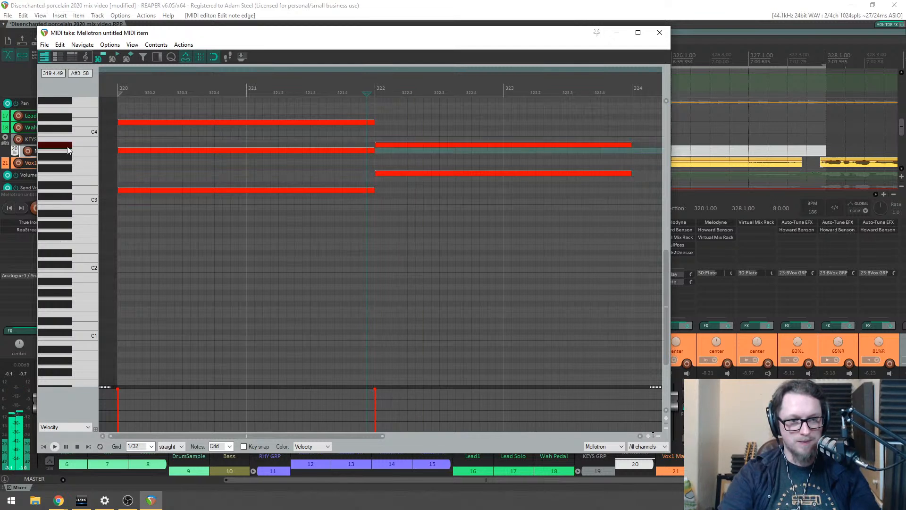
click(84, 175)
click(91, 138)
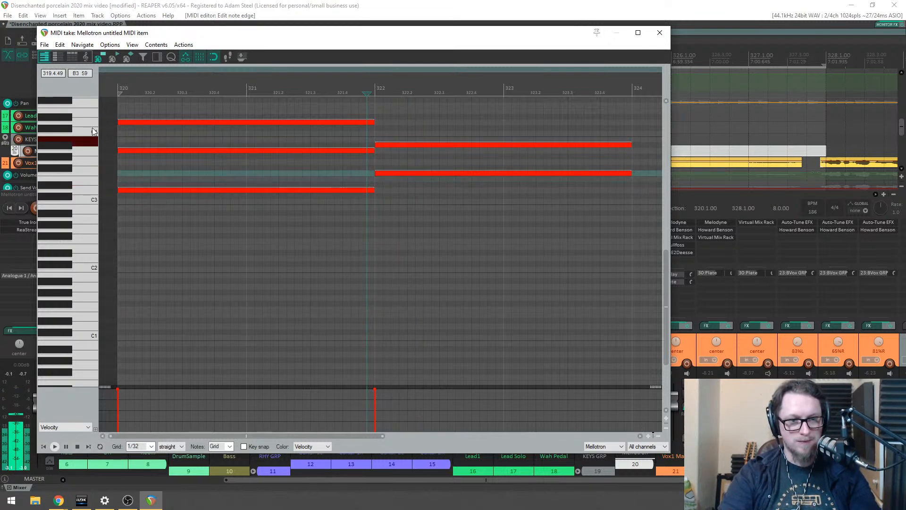
click(55, 148)
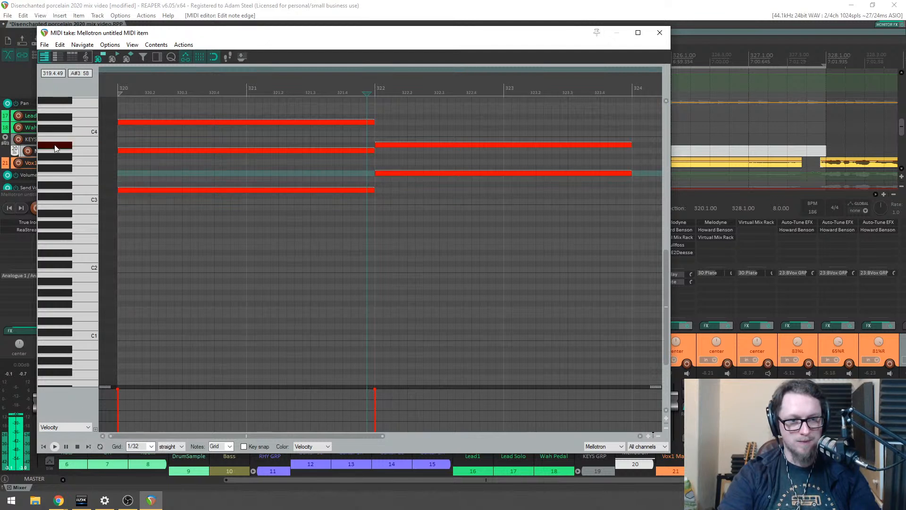
click(385, 124)
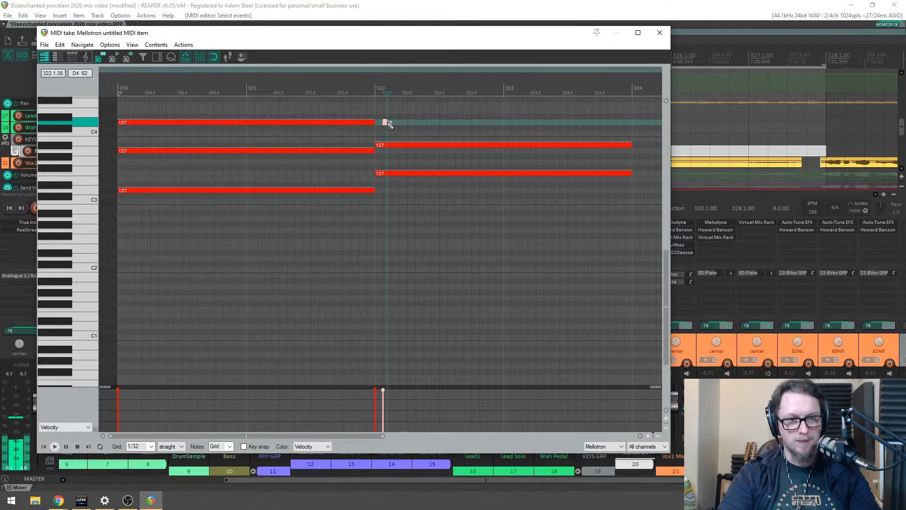
drag(386, 123, 631, 143)
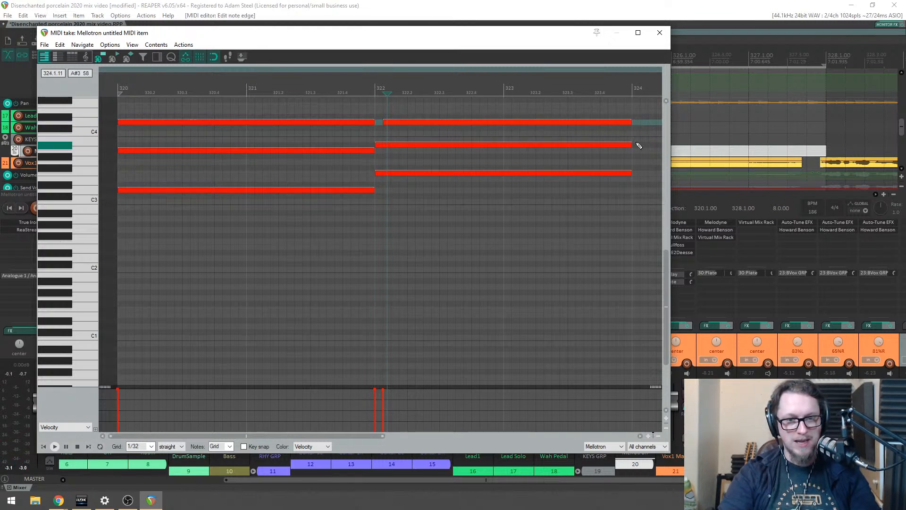
drag(384, 125, 374, 126)
Step: Play back the chord change and draw a C#3 note spanning bars 324 and 325
key(space)
scroll(425, 166, down, 4)
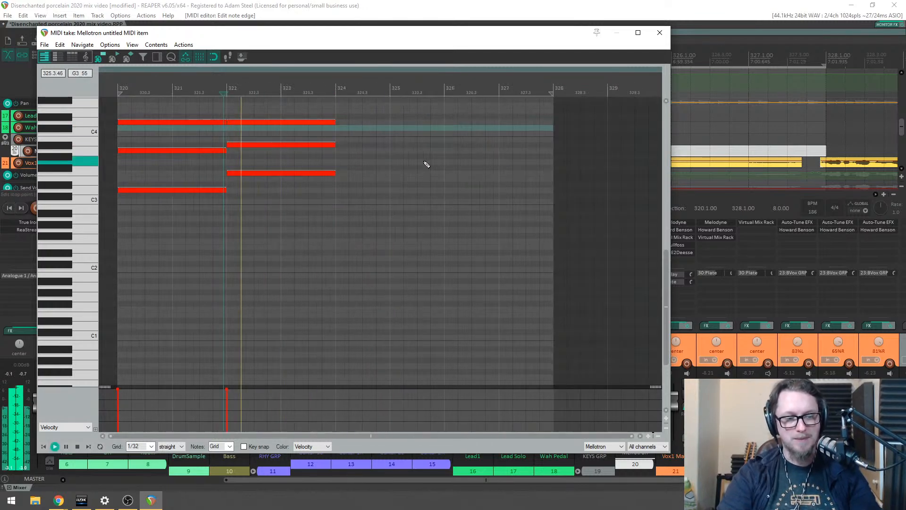
key(space)
click(79, 172)
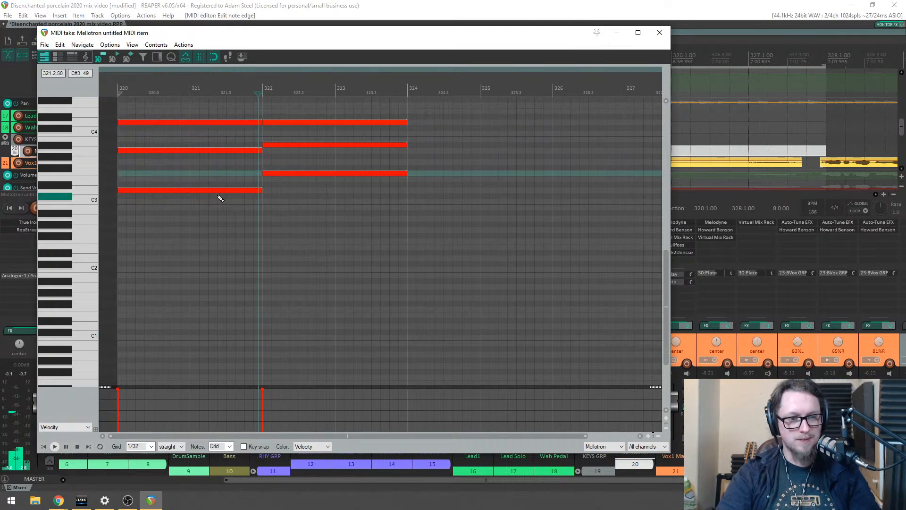
click(226, 189)
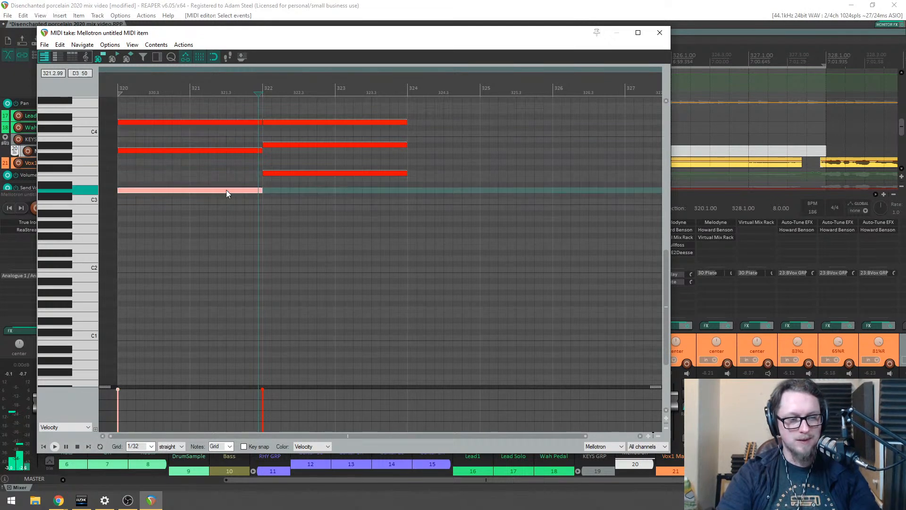
click(411, 201)
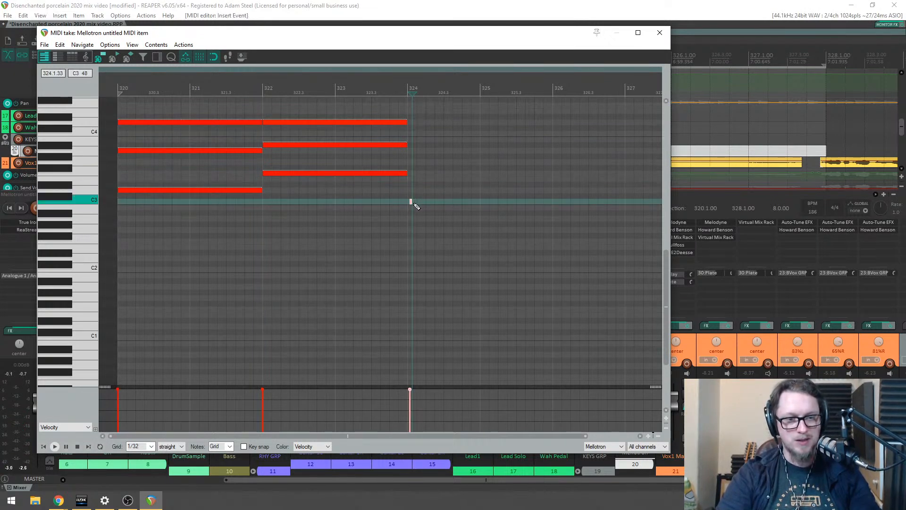
drag(414, 203, 562, 202)
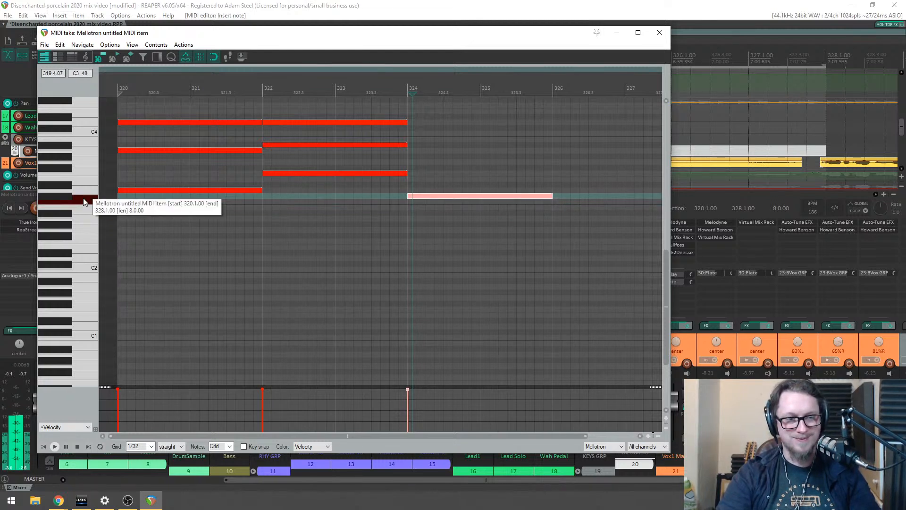
Step: Undo the stray F#3 note, draw a G3 note spanning bars 324 and 325, and play back from just before bar 324
click(438, 167)
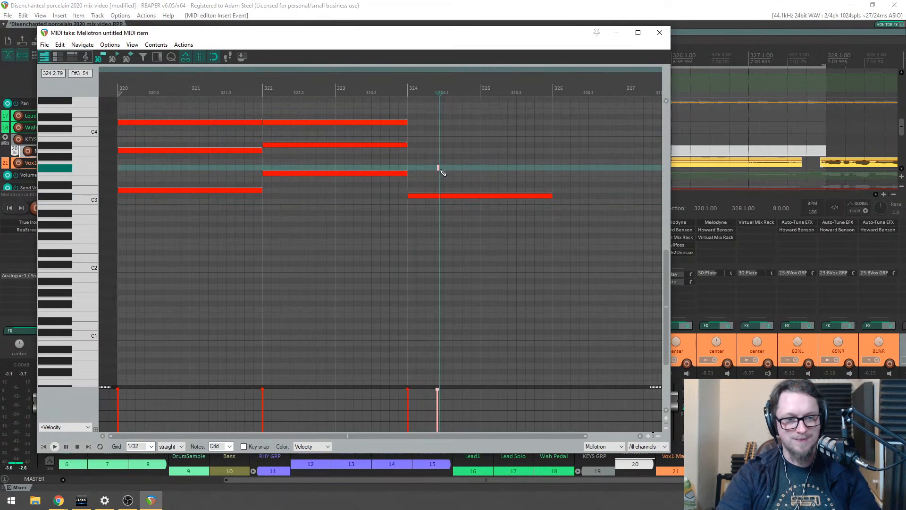
key(ctrl+z)
drag(411, 164, 552, 167)
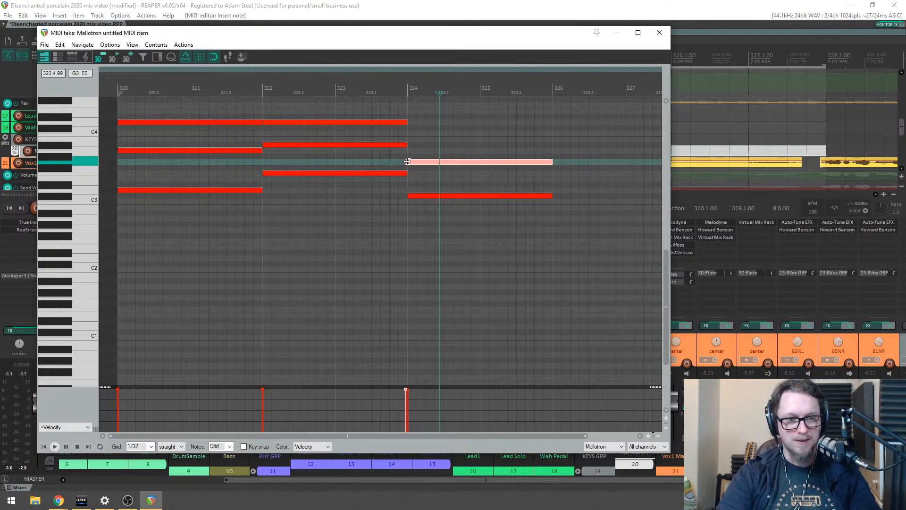
click(404, 88)
key(space)
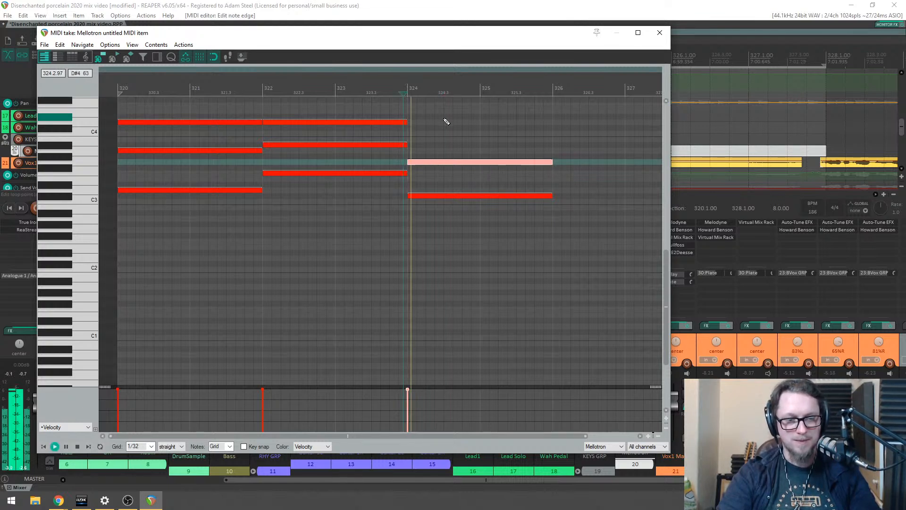
key(space)
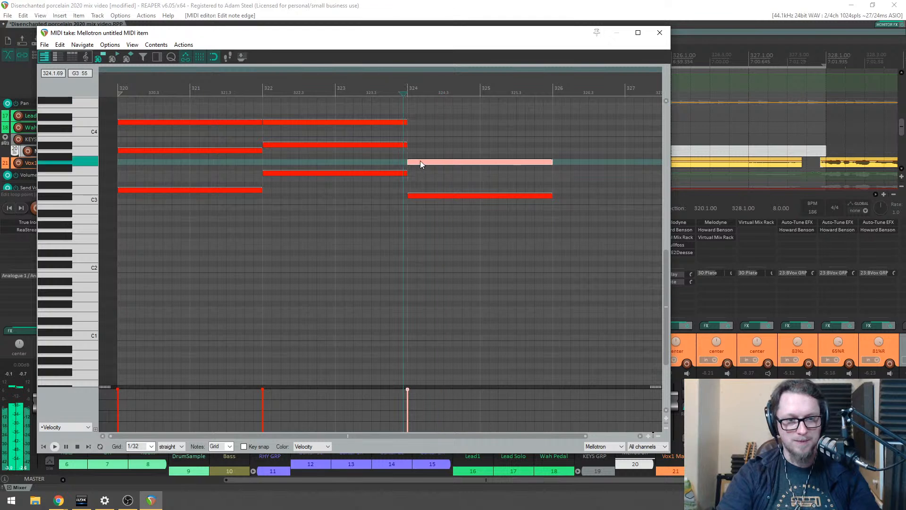
Step: Move the C#3 note at bar 324 down to C3 and add a C4 note spanning bars 324 and 325
click(418, 196)
drag(420, 197, 422, 202)
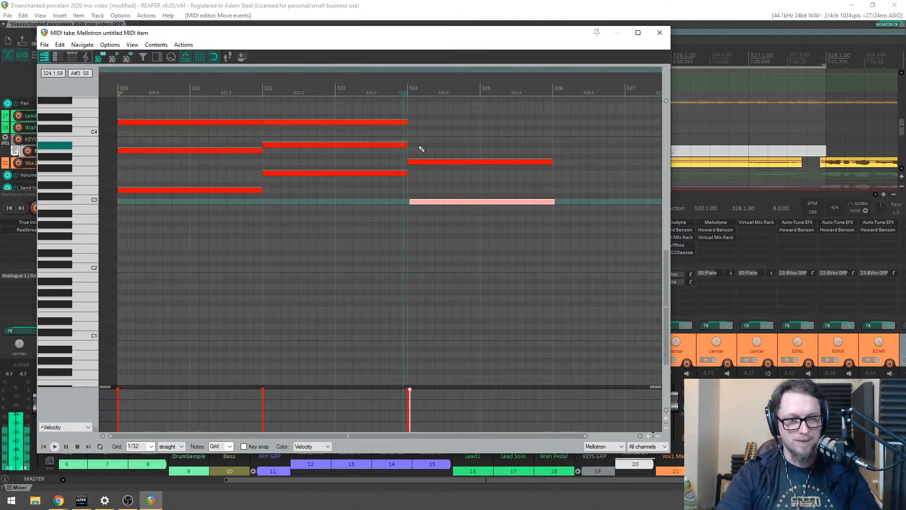
click(412, 136)
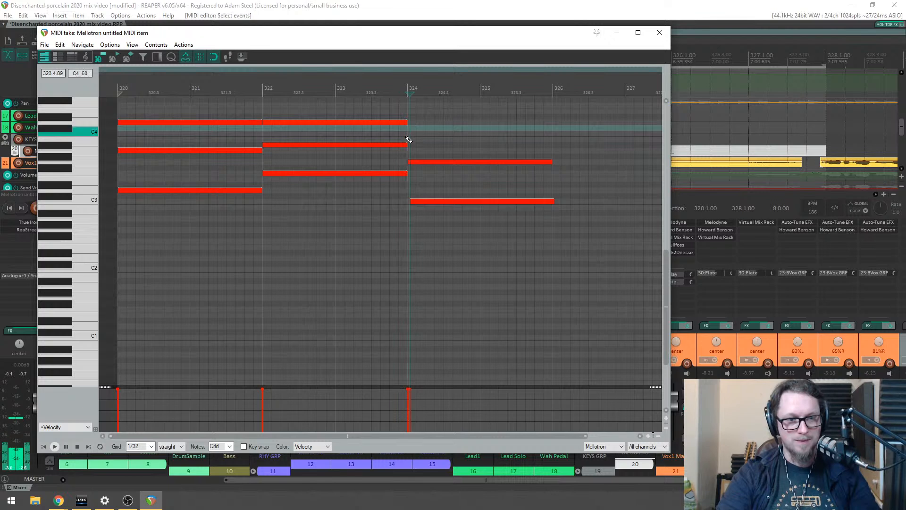
drag(409, 139, 557, 137)
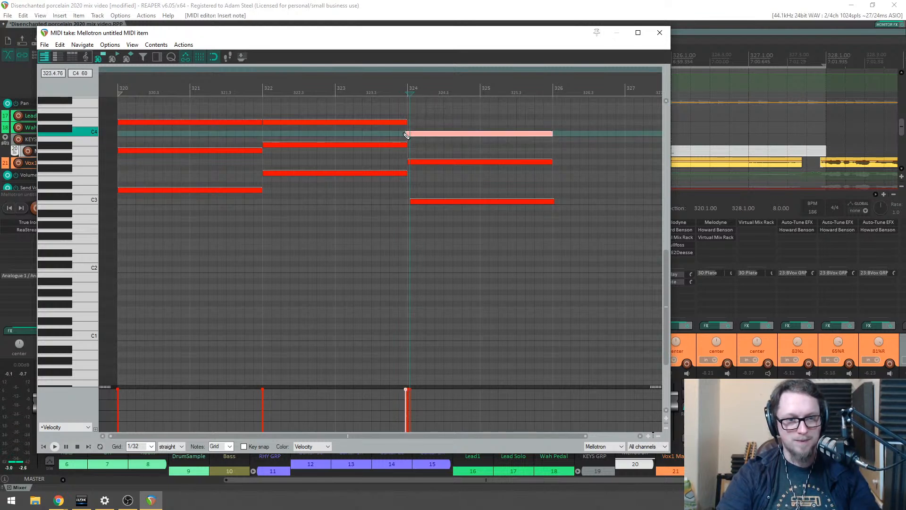
Step: Align the start of the C4 note with bar 324 and add a D3 note spanning bars 326 and 327
drag(408, 135, 405, 135)
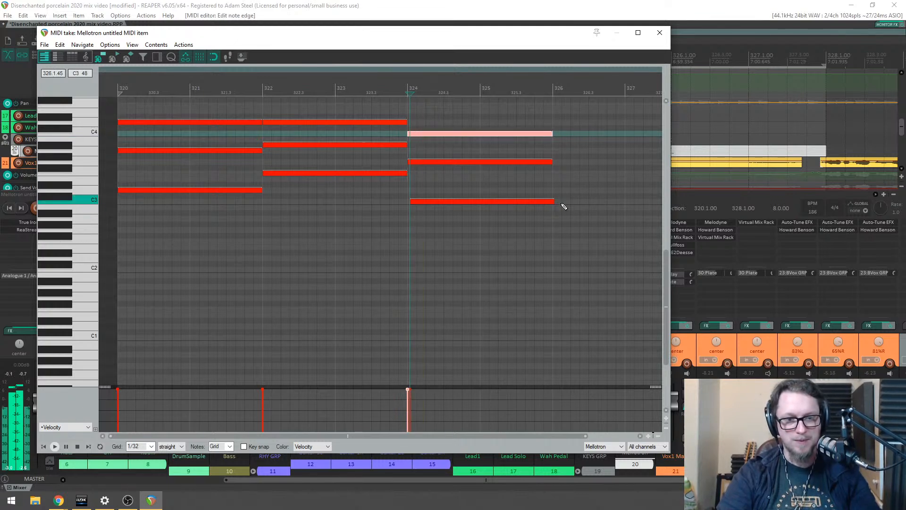
click(545, 202)
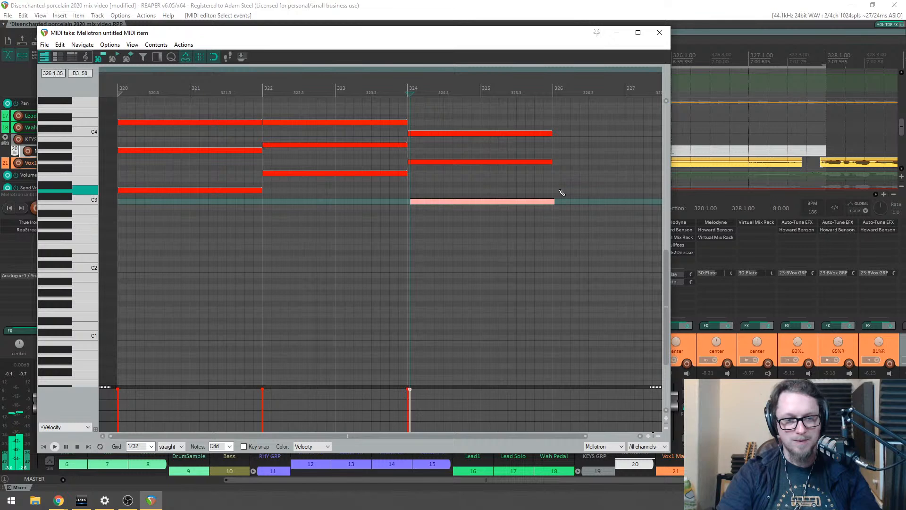
click(555, 196)
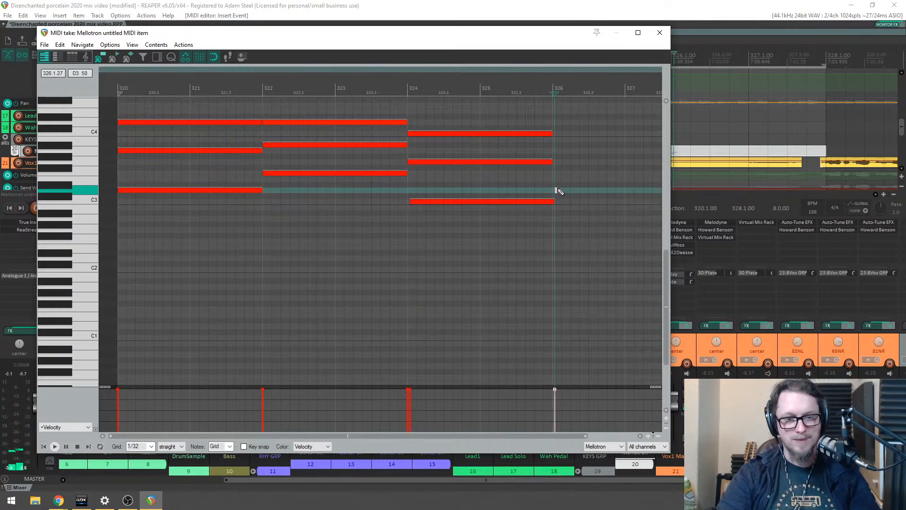
mouse_move(556, 191)
mouse_down()
mouse_move(648, 191)
mouse_move(547, 191)
mouse_up()
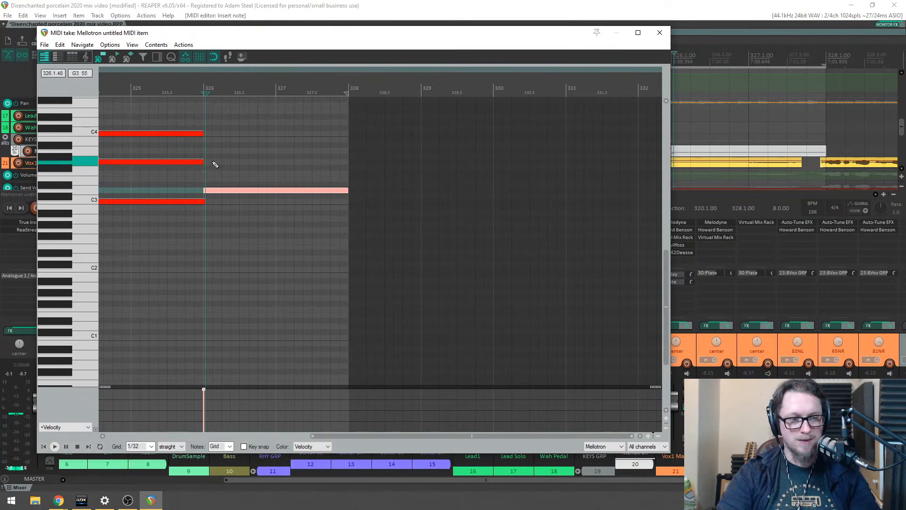
Step: Audition the pitches around the D3 note and draw an F3 note spanning bars 326 and 327
click(194, 162)
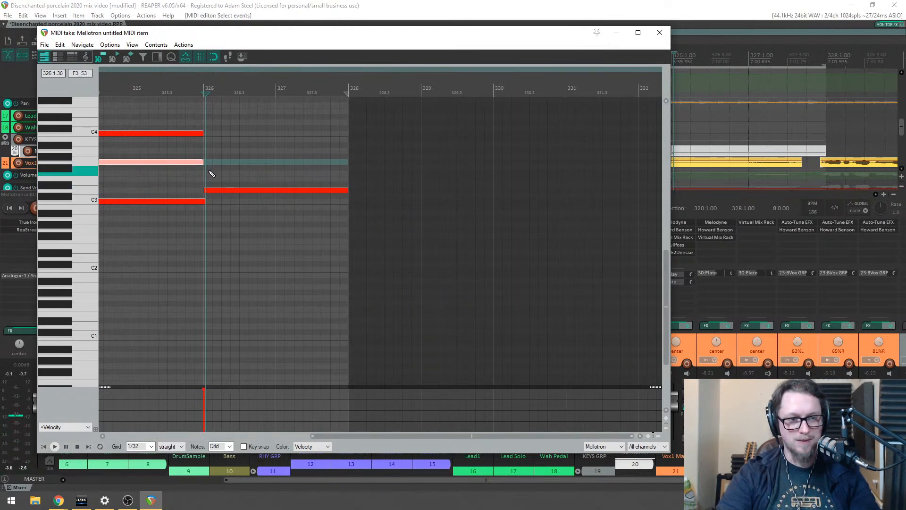
click(209, 174)
click(216, 190)
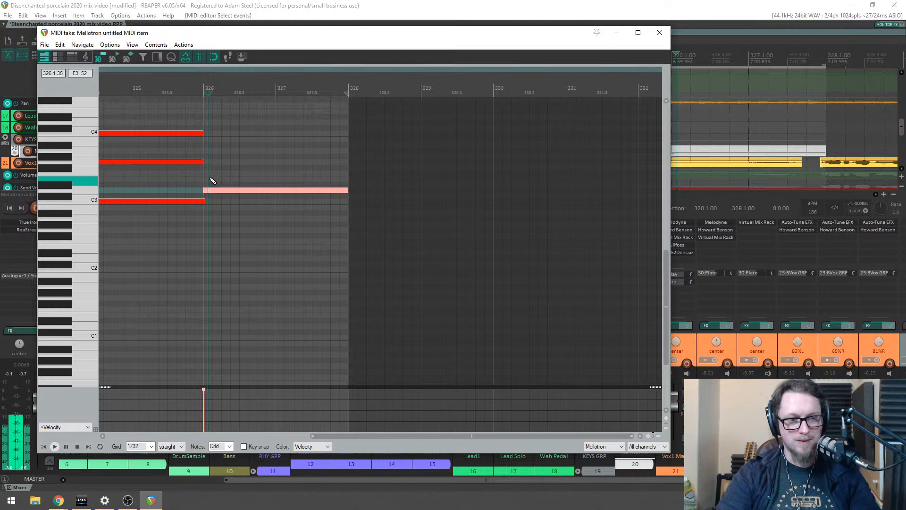
click(210, 178)
drag(205, 174, 349, 172)
Step: Undo the short stray A#3 note, draw an A#3 note across bars 326 and 327, and close the MIDI editor
click(204, 145)
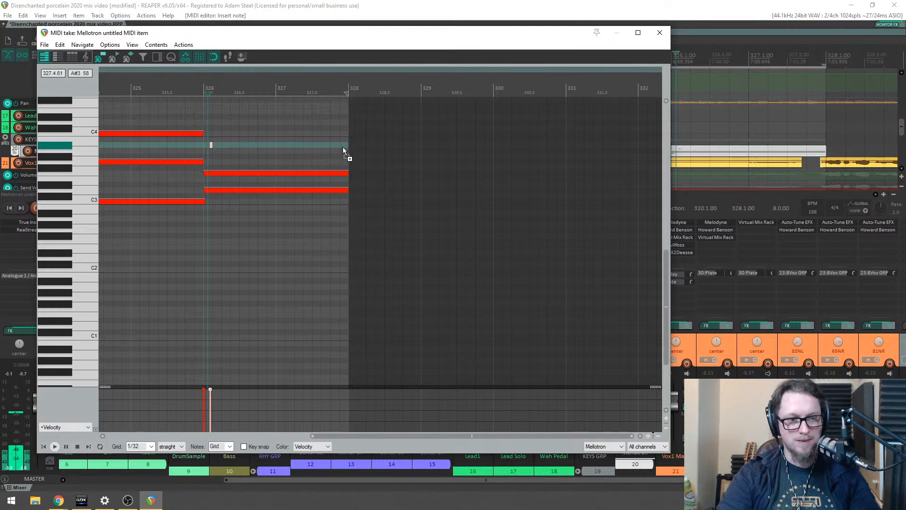
click(341, 146)
key(ctrl+z)
drag(345, 150, 205, 144)
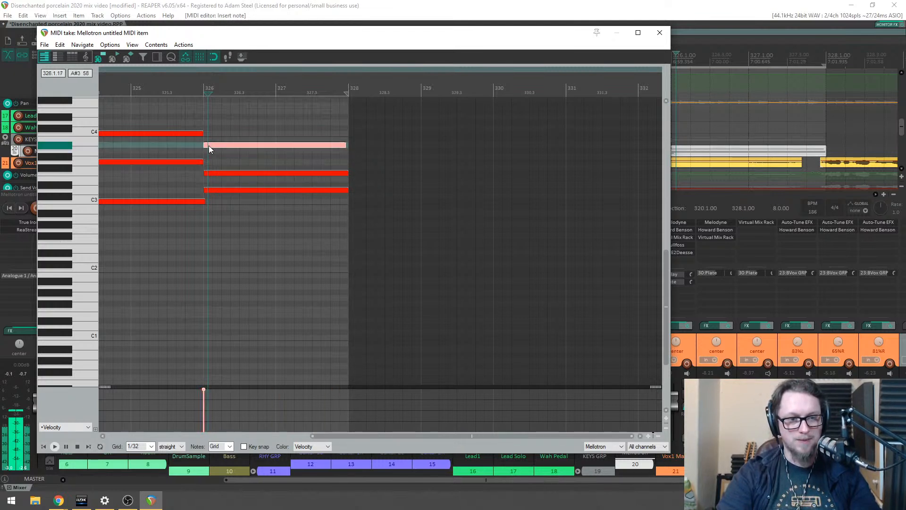
click(660, 32)
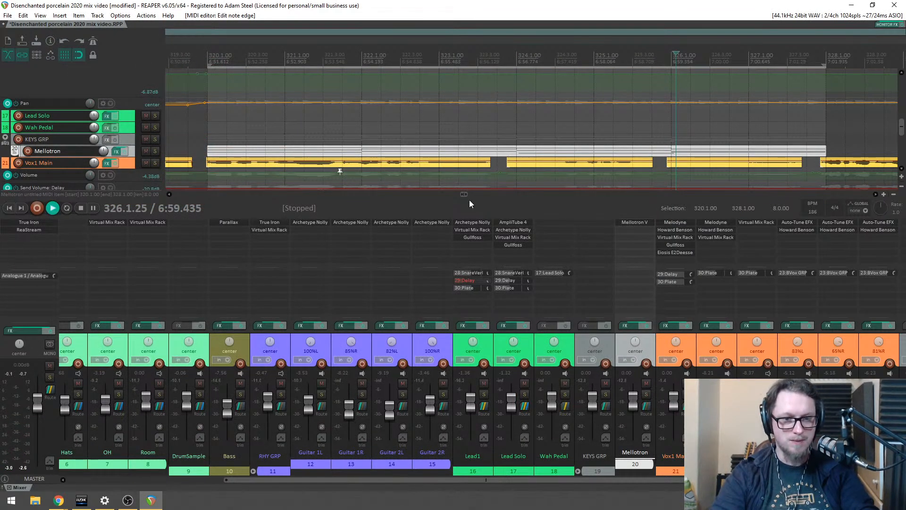
Step: Play the Mellotron part from bar 320 in the full mix and again with the track soloed
key(space)
key(space)
click(199, 43)
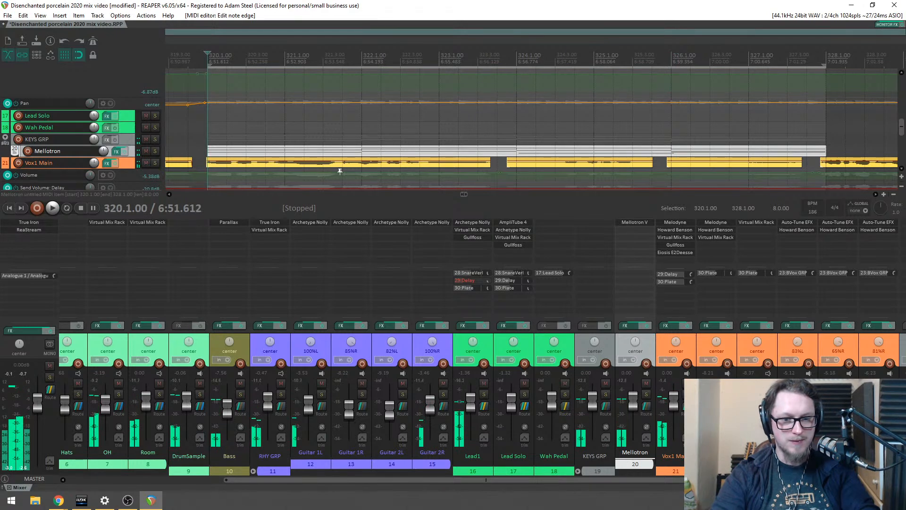
click(645, 395)
key(space)
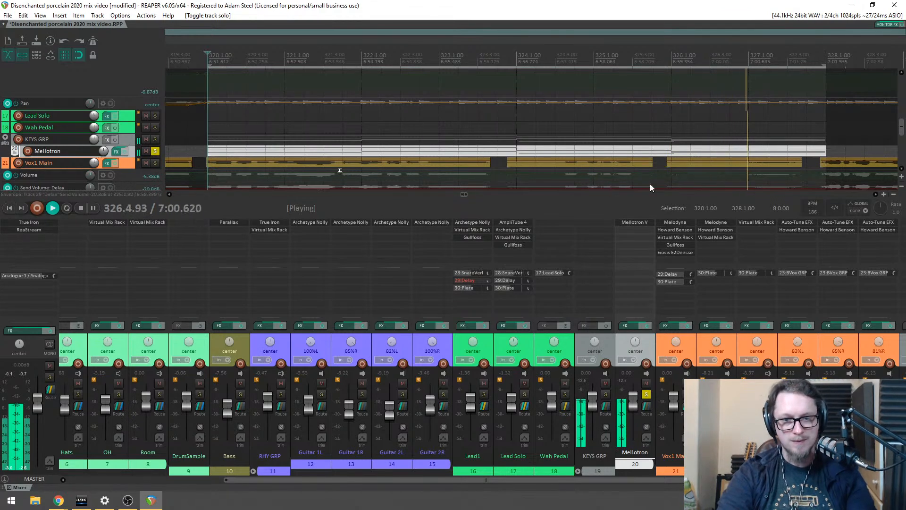
key(space)
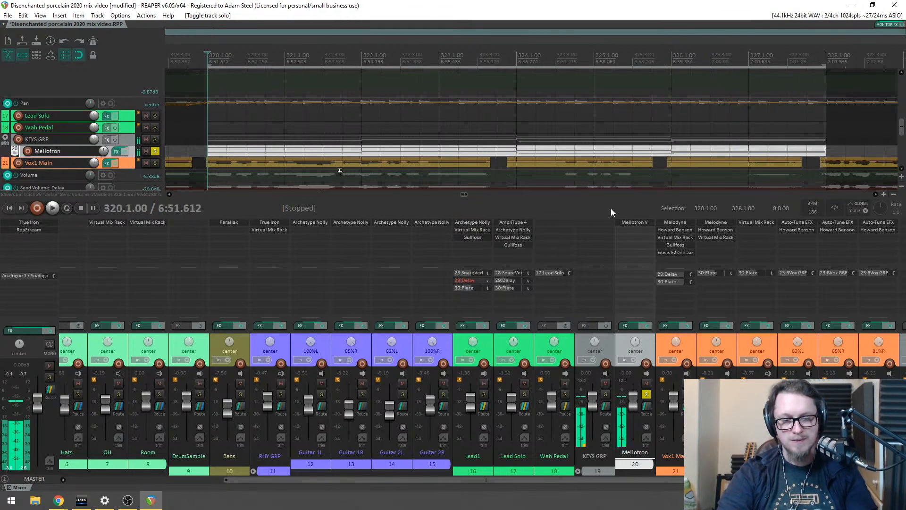
Step: Insert the Slate Digital Virtual Mix Rack (VST) on the Mellotron track
double_click(635, 233)
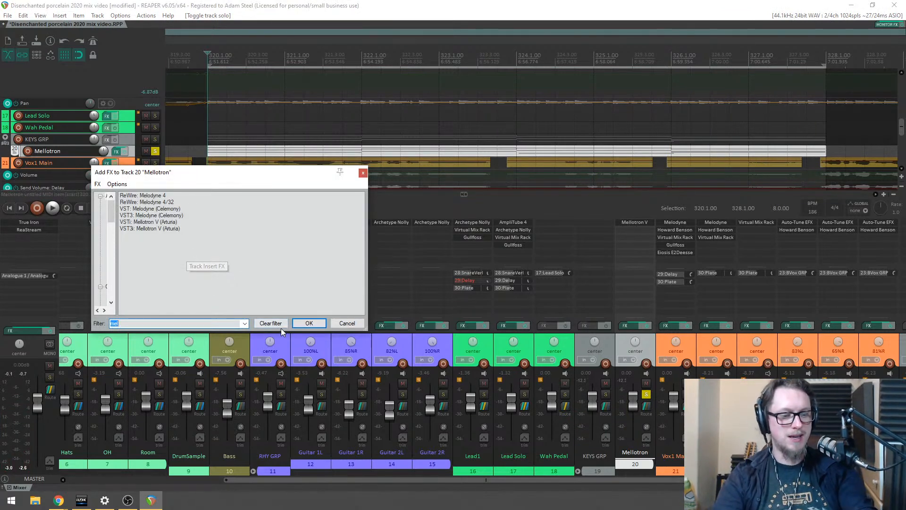
text(mix)
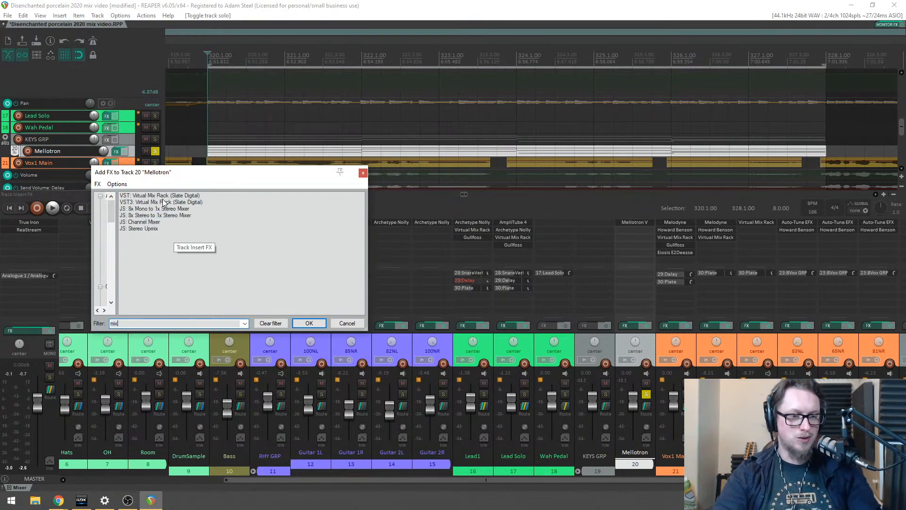
click(158, 197)
key(Return)
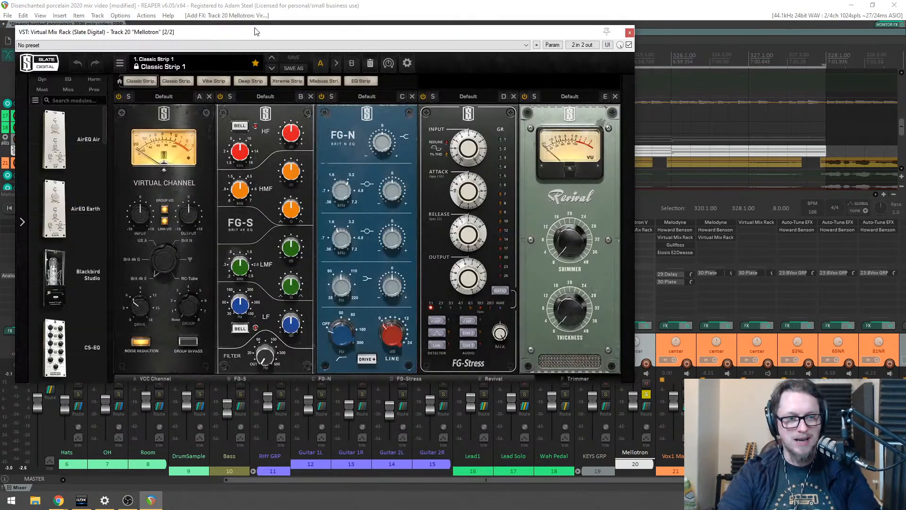
Step: During playback, adjust the FG-N equalizer bands, set Revival's Shimmer to 15.8 and Thickness to 4.05, and close the plugin
key(space)
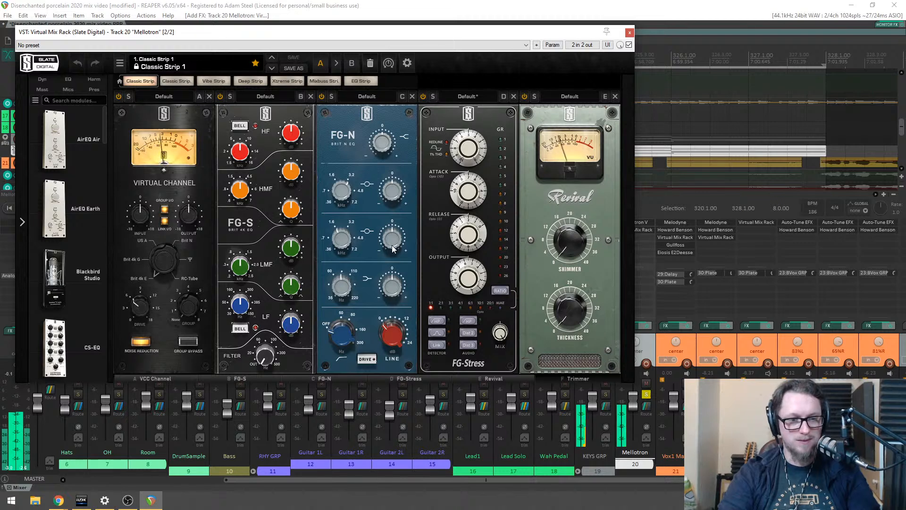
drag(395, 230, 396, 226)
drag(343, 243, 389, 273)
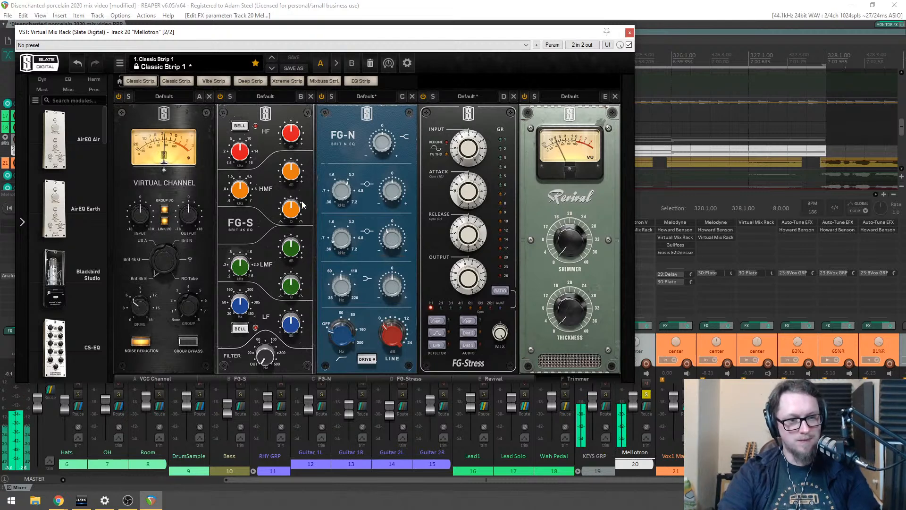
drag(580, 265, 580, 204)
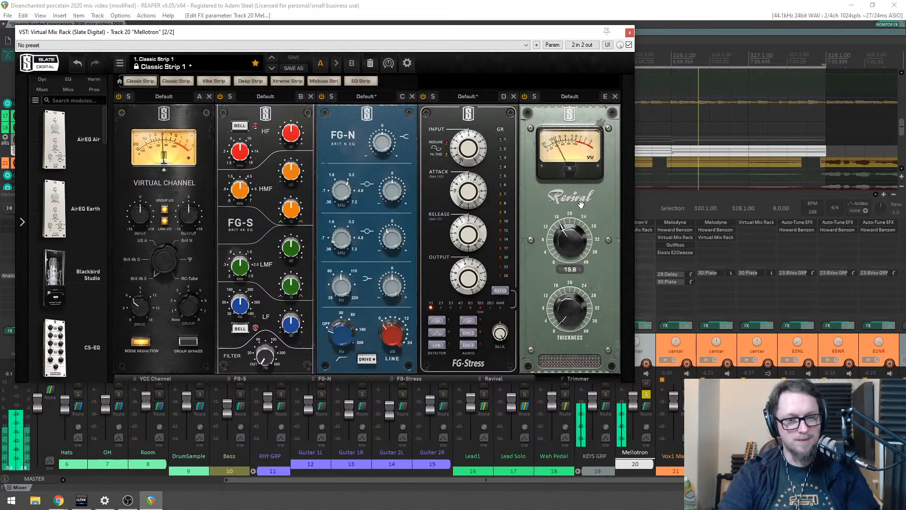
drag(586, 301, 574, 299)
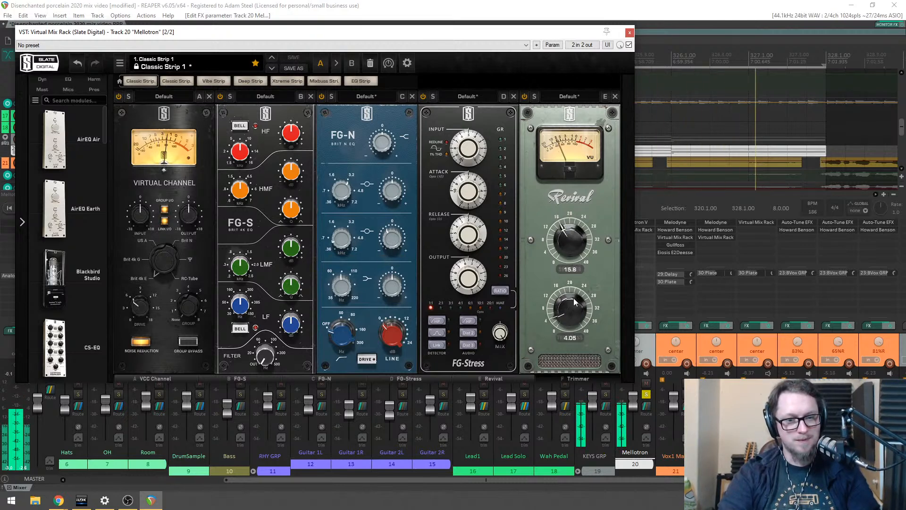
click(629, 32)
Step: Copy the Delay and Plate sends from the Vox1 Main track to the Mellotron track and play the result
drag(667, 275, 633, 281)
key(space)
drag(548, 479, 644, 476)
key(space)
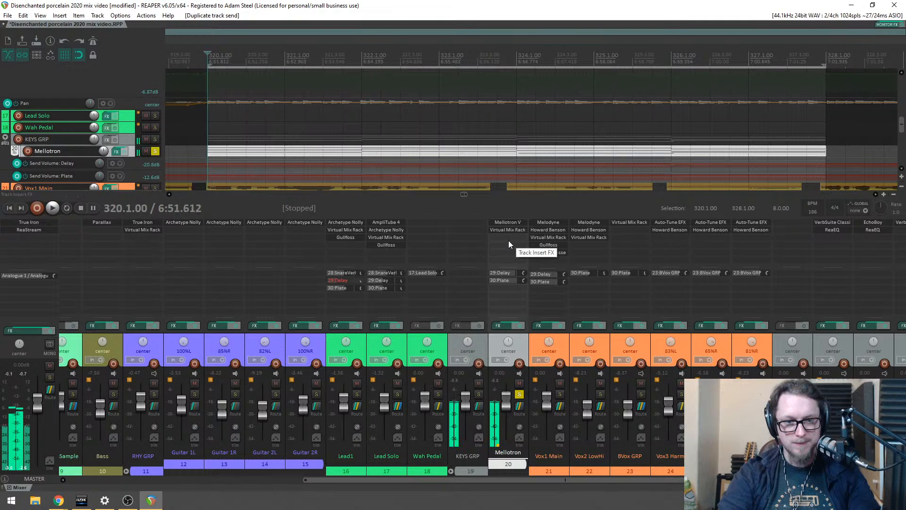
Step: Add the VST3 Howard Benson Vocals plugin to the Mellotron track, adjust its effects with the echo time at 1/4, and close it
double_click(508, 240)
text(how)
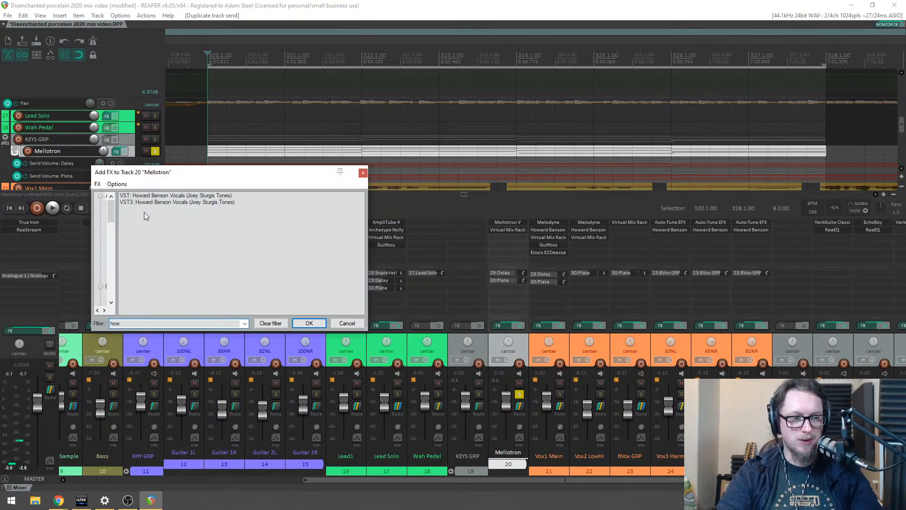
double_click(149, 201)
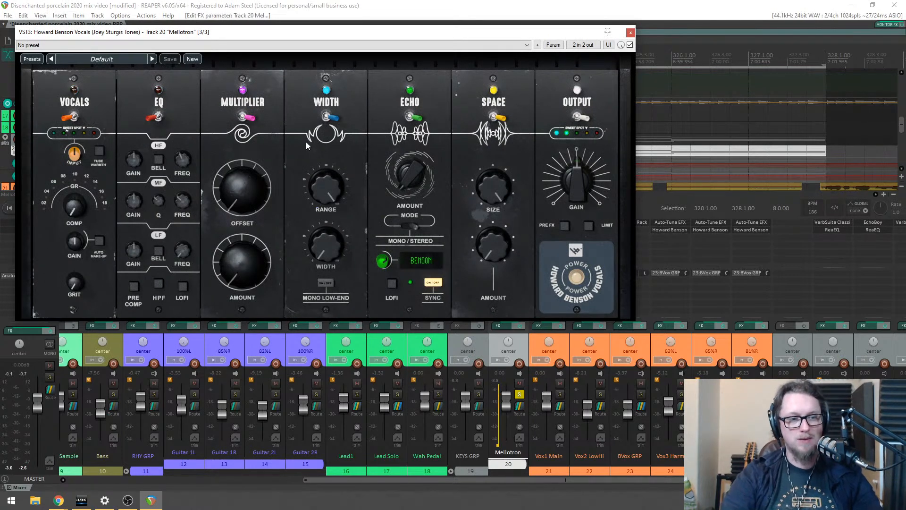
mouse_move(249, 252)
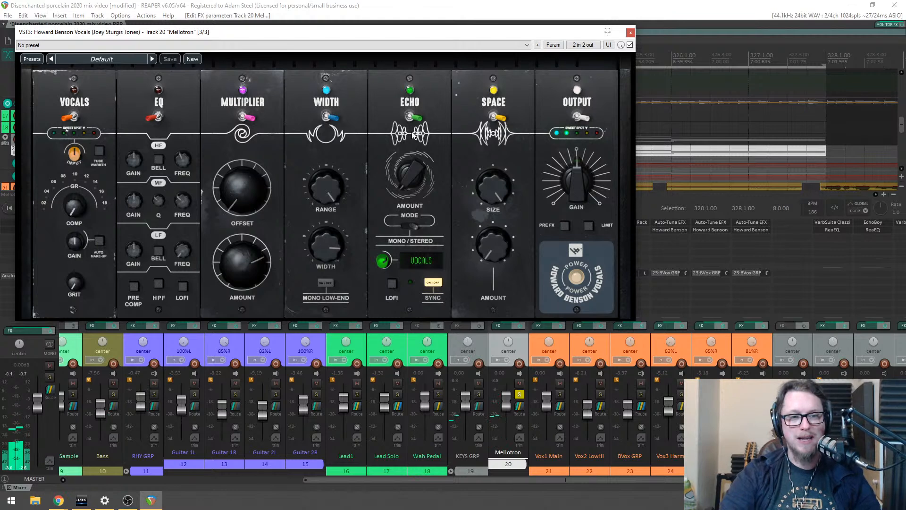
mouse_move(404, 167)
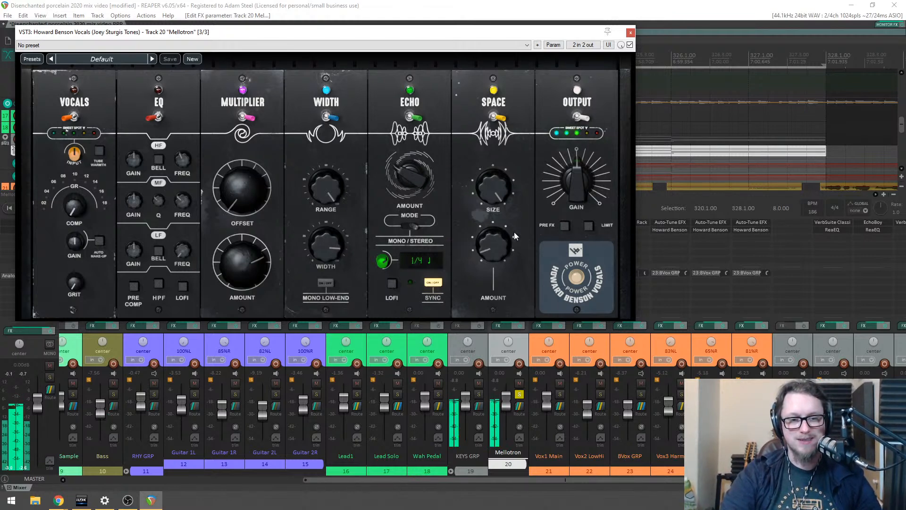
click(630, 33)
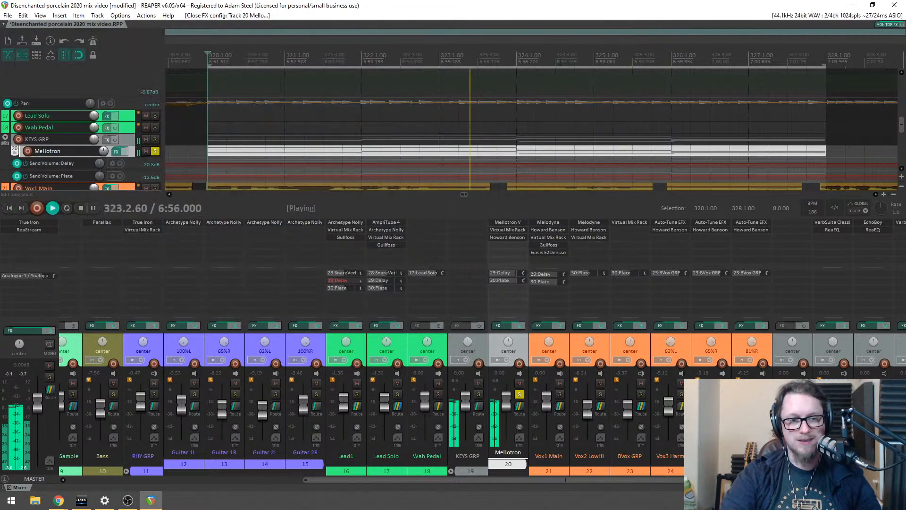
Step: Unsolo the Mellotron to hear it in the full mix from bar 320, and solo it again
click(519, 394)
key(space)
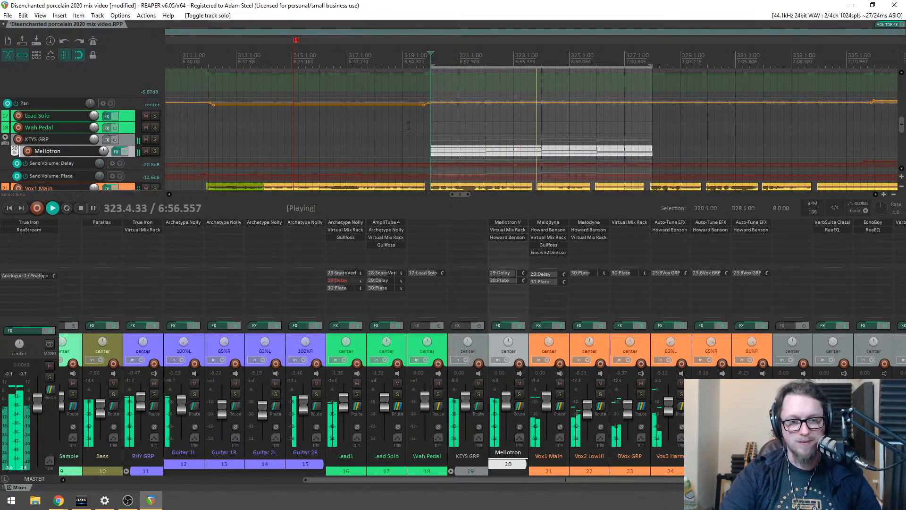
click(519, 394)
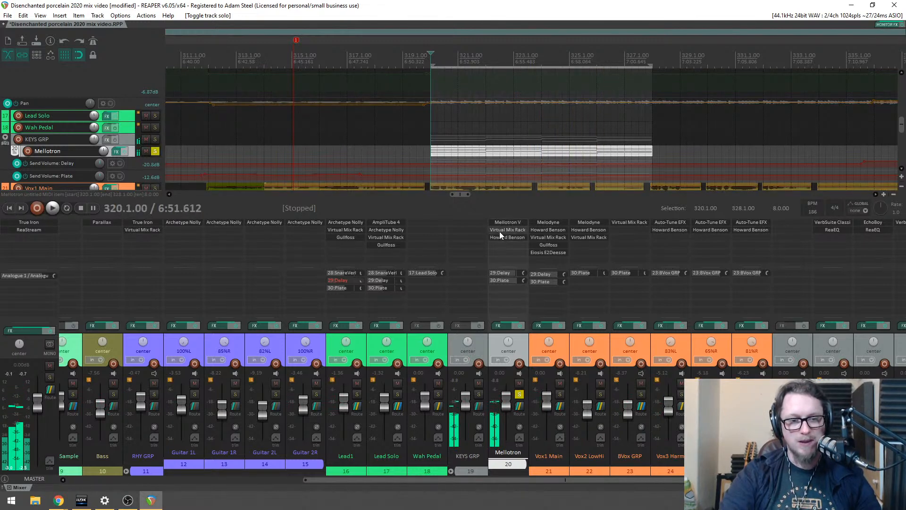
Step: In the Mellotron's Virtual Mix Rack, cut the FG-N upper-mid band at 1.51 kHz and boost its high shelf by 1.68 dB
click(499, 231)
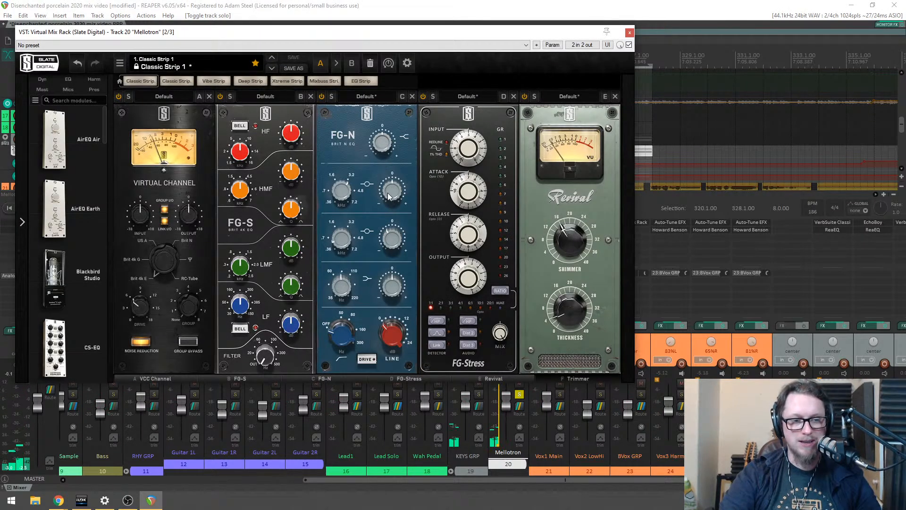
mouse_move(350, 205)
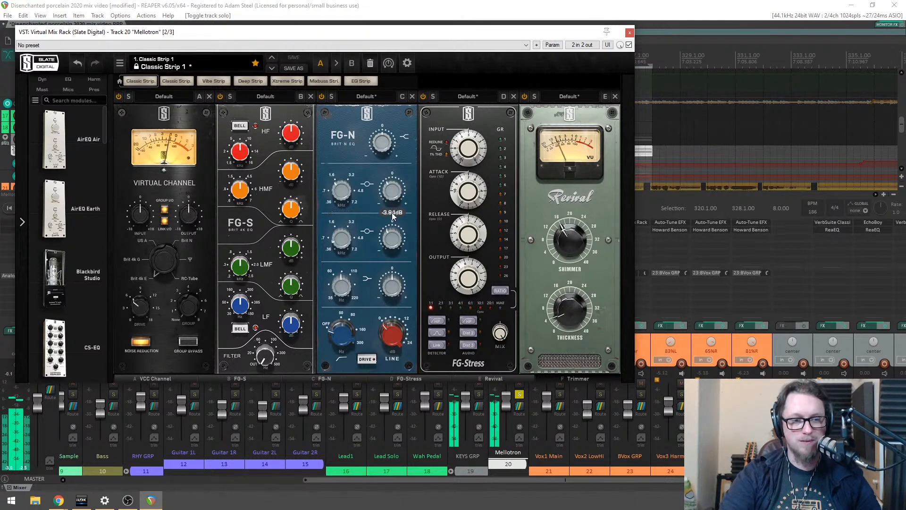
mouse_move(379, 149)
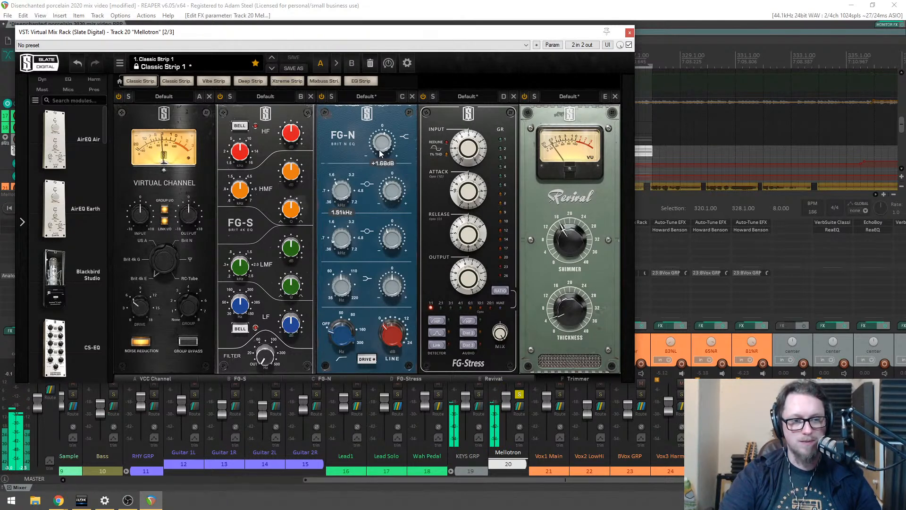
click(629, 33)
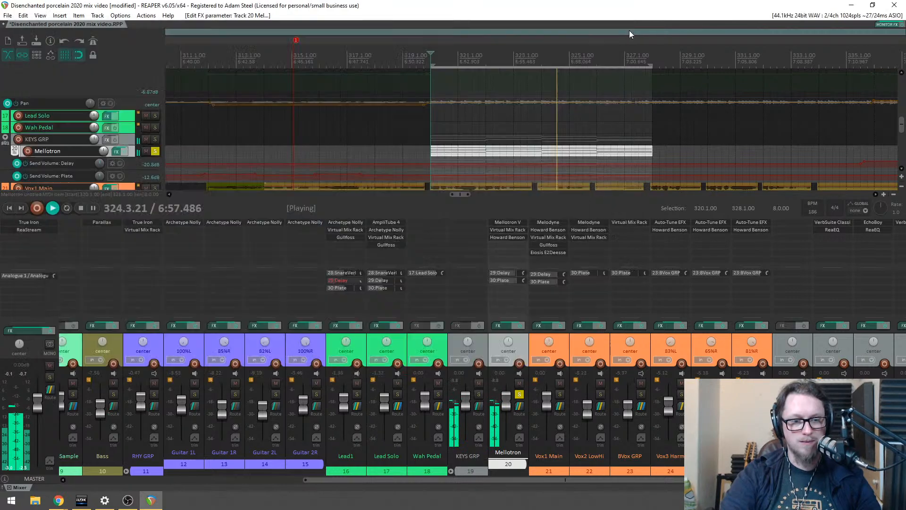
Step: Unsolo the Mellotron, play the full mix, and copy the Mellotron MIDI item to bars 328 to 336
click(519, 395)
key(space)
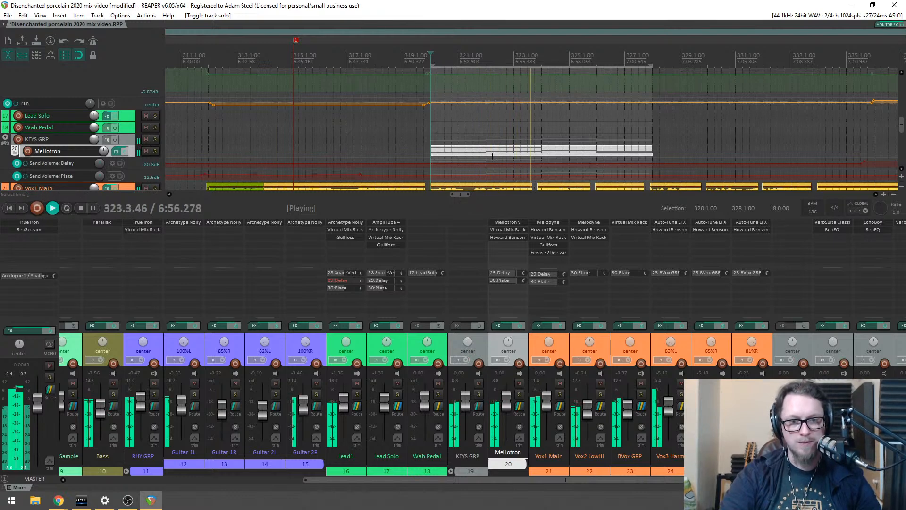
scroll(493, 156, down, 3)
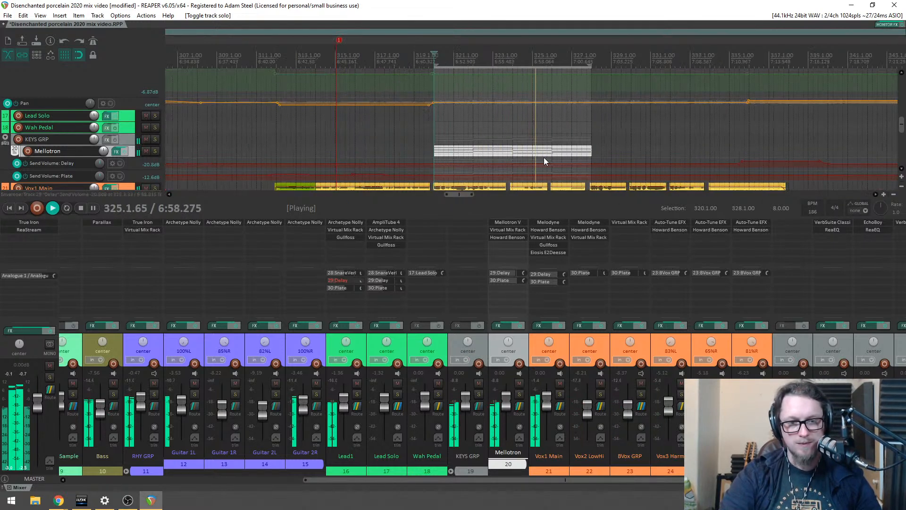
drag(540, 149, 701, 153)
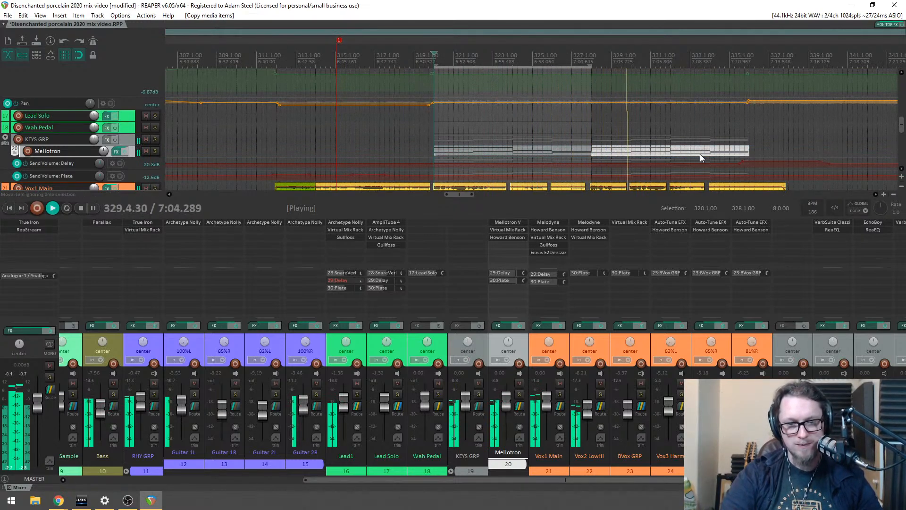
scroll(696, 154, down, 2)
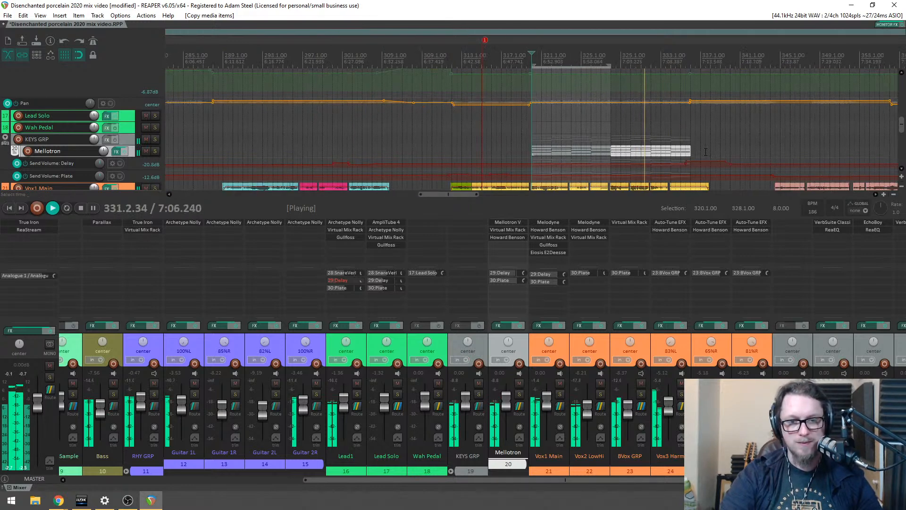
scroll(703, 146, up, 3)
click(686, 146)
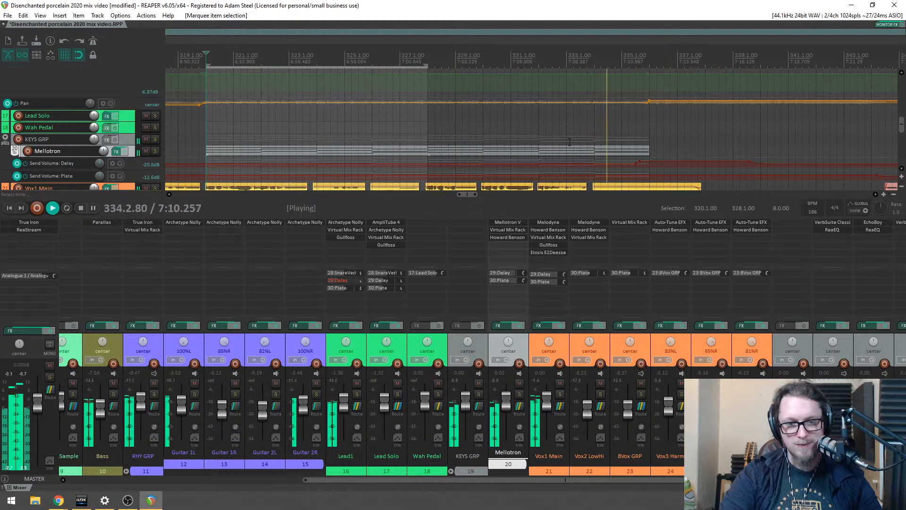
scroll(519, 132, down, 4)
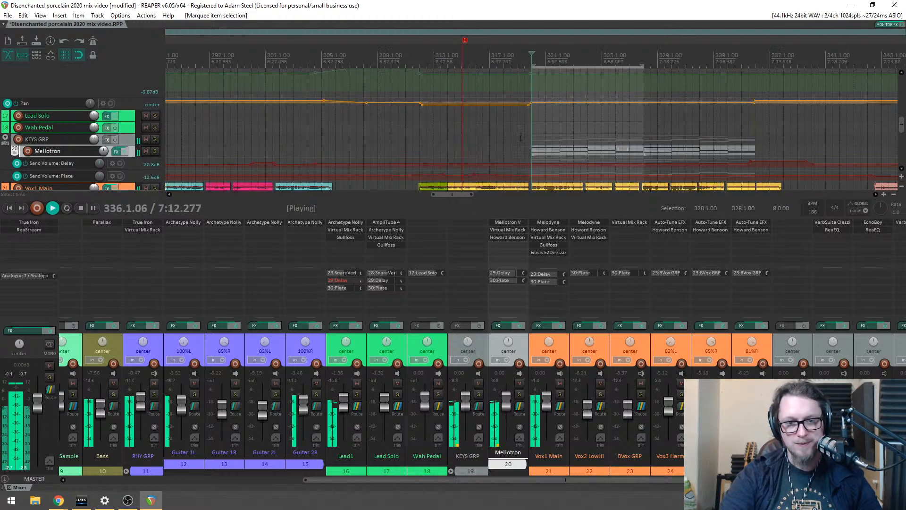
drag(637, 136, 831, 155)
key(ctrl+z)
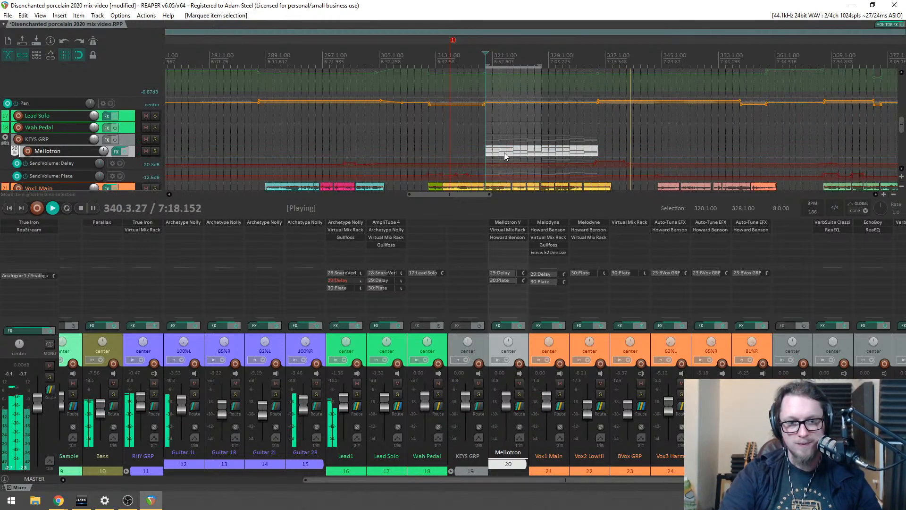
key(space)
drag(507, 154, 839, 155)
key(ctrl+z)
Step: Copy one Mellotron MIDI item to bars 368 to 376 and check its placement in the arrangement
drag(649, 129, 846, 151)
scroll(802, 152, down, 3)
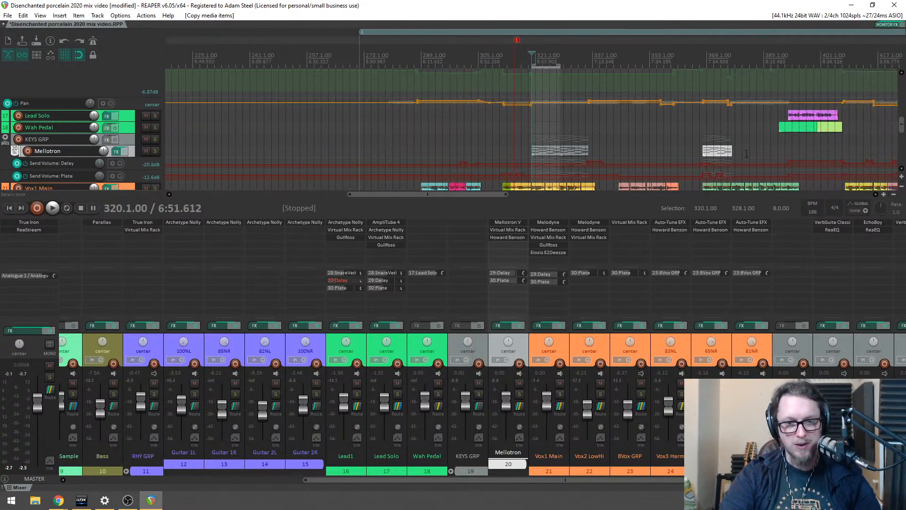
scroll(708, 69, up, 5)
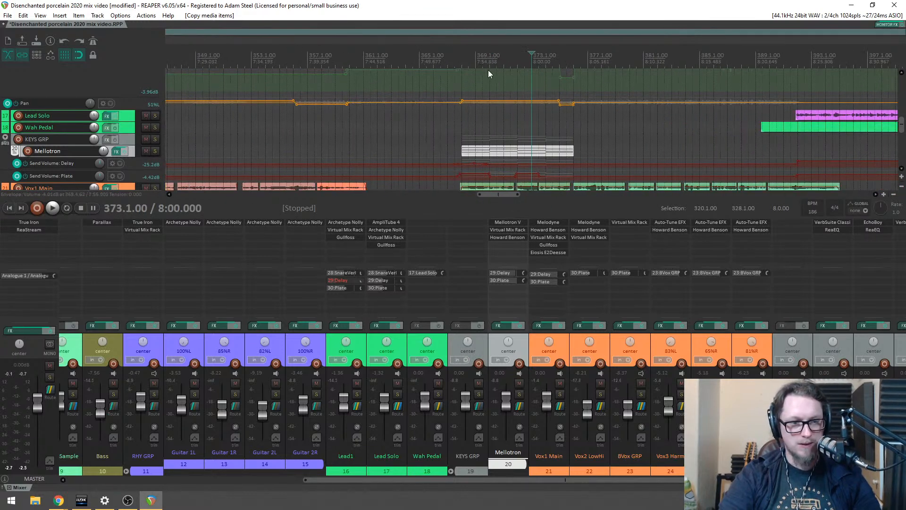
scroll(476, 109, down, 8)
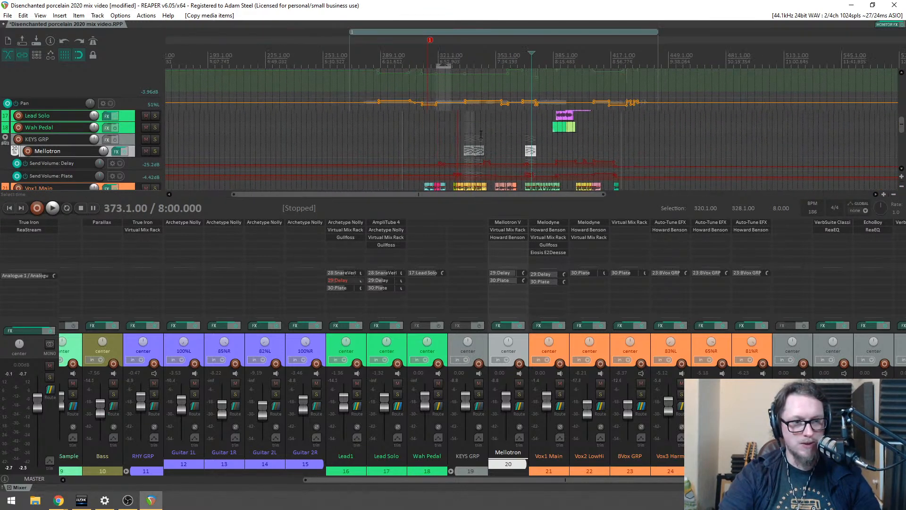
scroll(472, 149, up, 15)
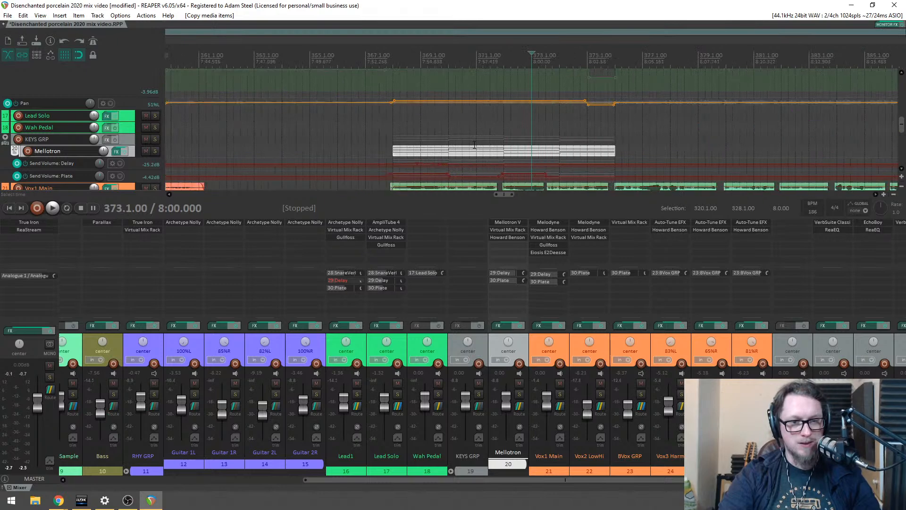
scroll(441, 162, down, 15)
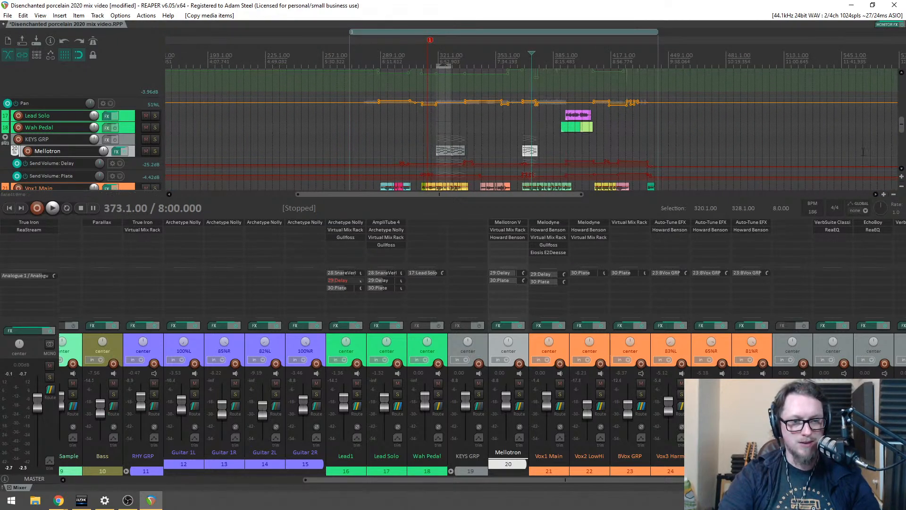
Step: Clear and completely remove the Delay and Plate send volume envelopes from the Mellotron track
mouse_move(902, 123)
mouse_down()
mouse_move(902, 140)
mouse_move(903, 128)
mouse_up()
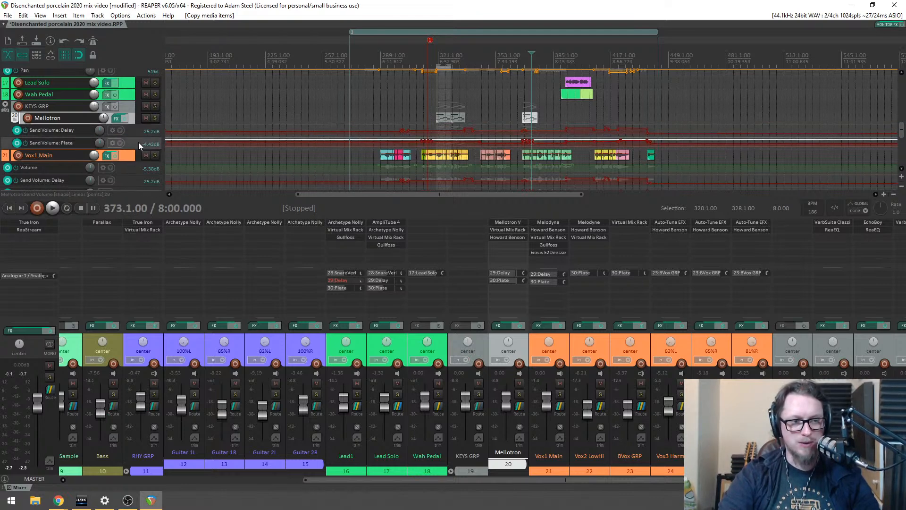
right_click(135, 144)
click(143, 162)
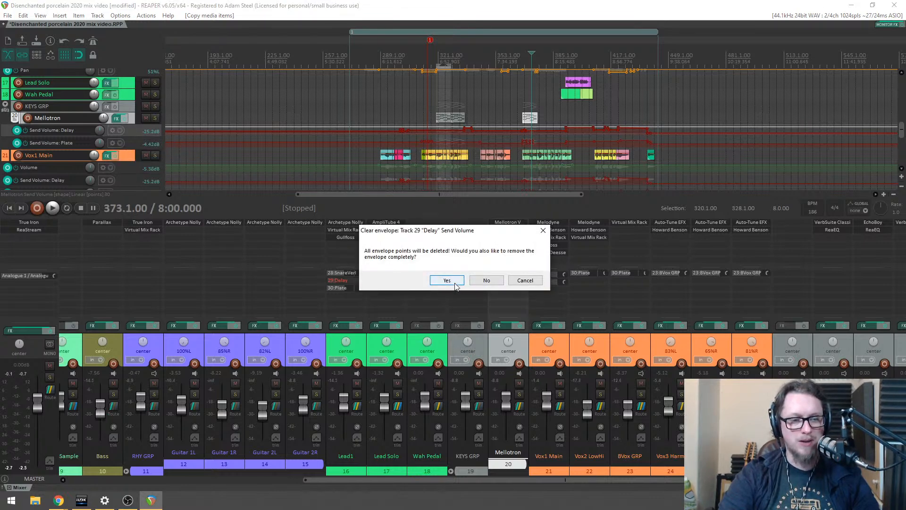
click(447, 280)
right_click(116, 130)
click(146, 163)
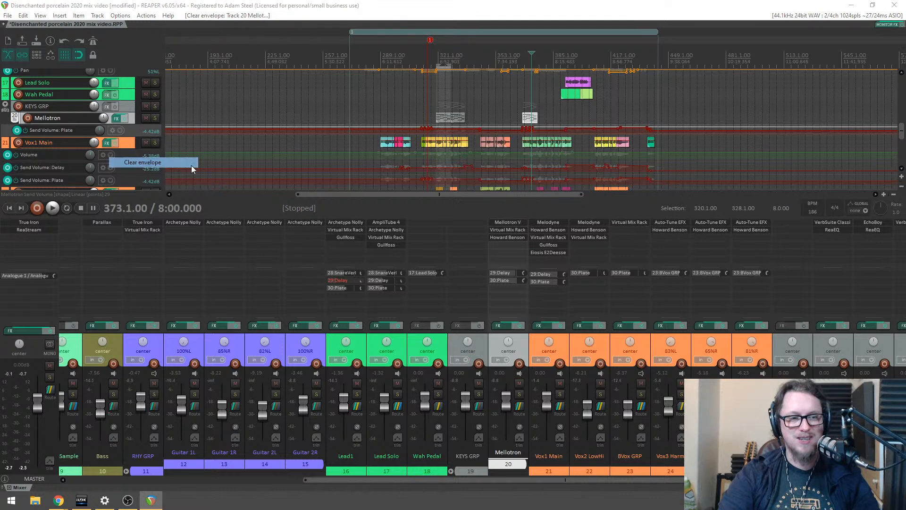
click(448, 280)
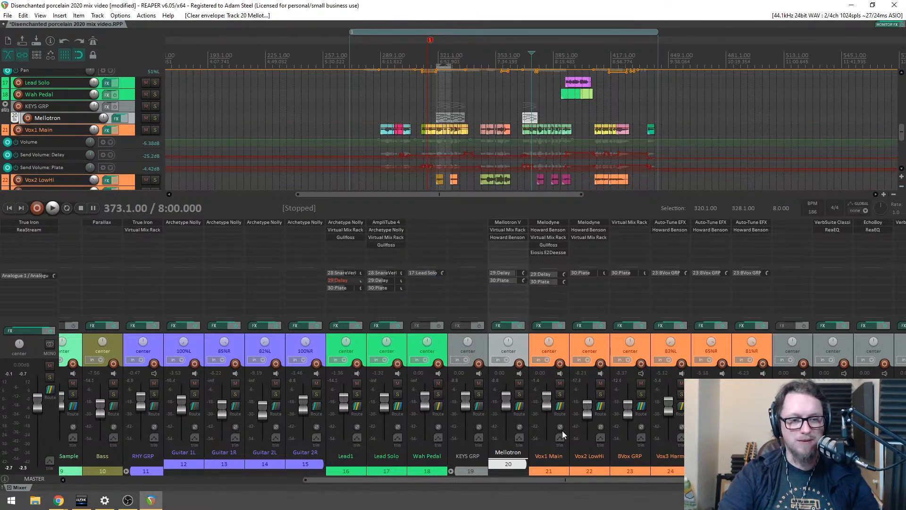
Step: Adjust the Mellotron's Delay and Plate send levels during playback, soloing it to check from bar 320, and unsolo it
key(space)
drag(524, 273, 523, 284)
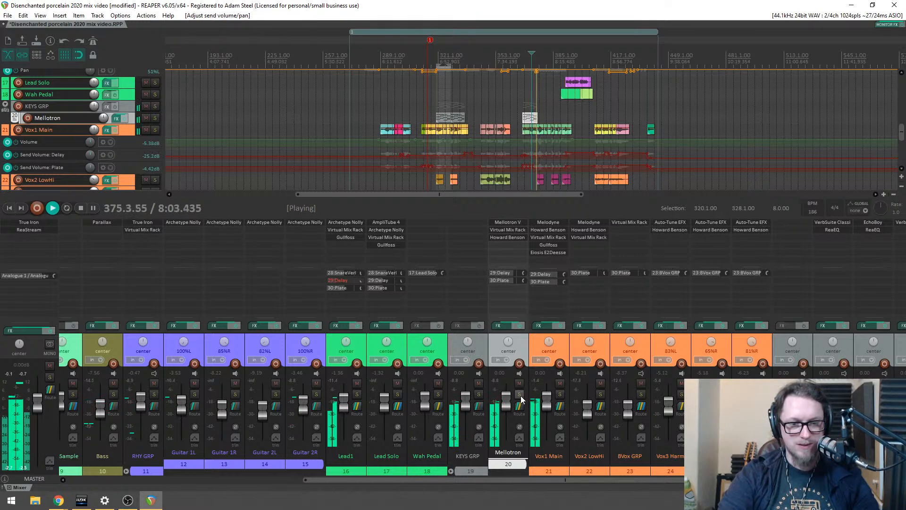
click(520, 395)
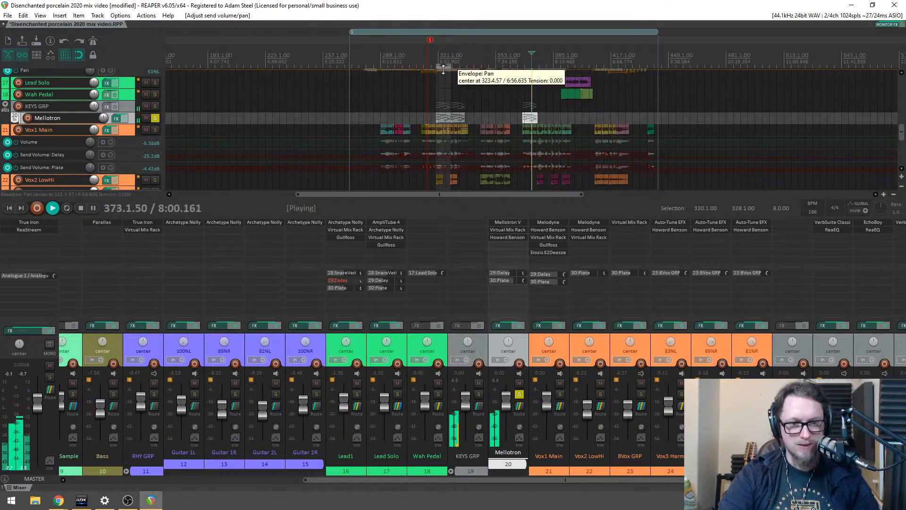
click(456, 140)
click(438, 60)
scroll(543, 134, up, 5)
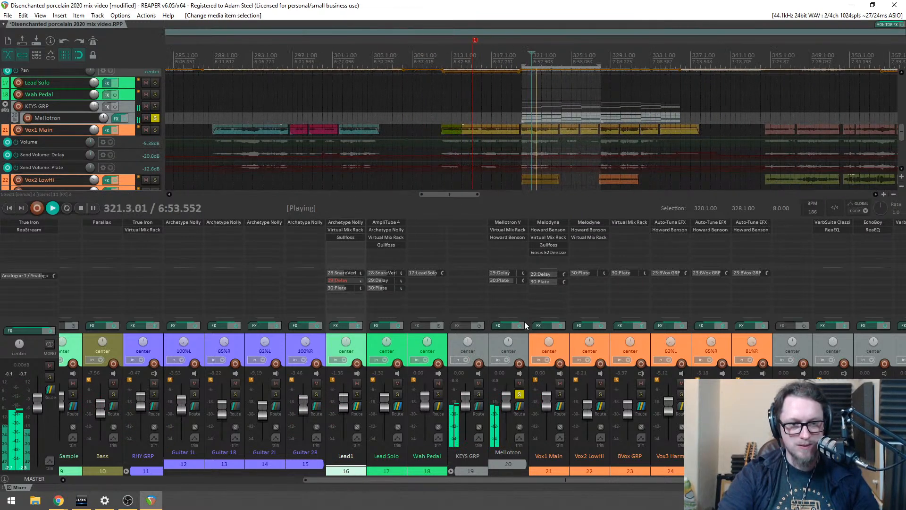
mouse_move(523, 280)
mouse_down()
mouse_move(526, 272)
mouse_move(525, 280)
mouse_up()
click(519, 394)
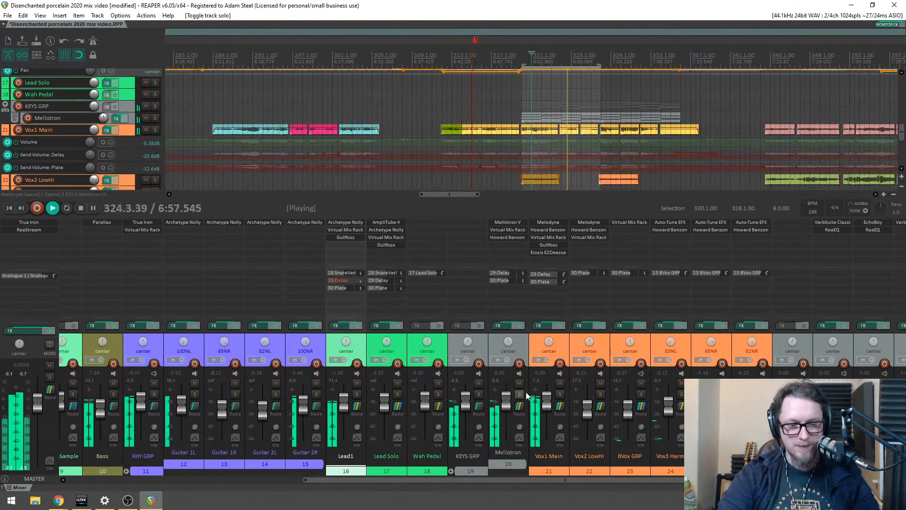
Step: Play the full mix from just before bar 368 to hear the copied Mellotron item in context
scroll(663, 129, down, 3)
scroll(662, 128, down, 2)
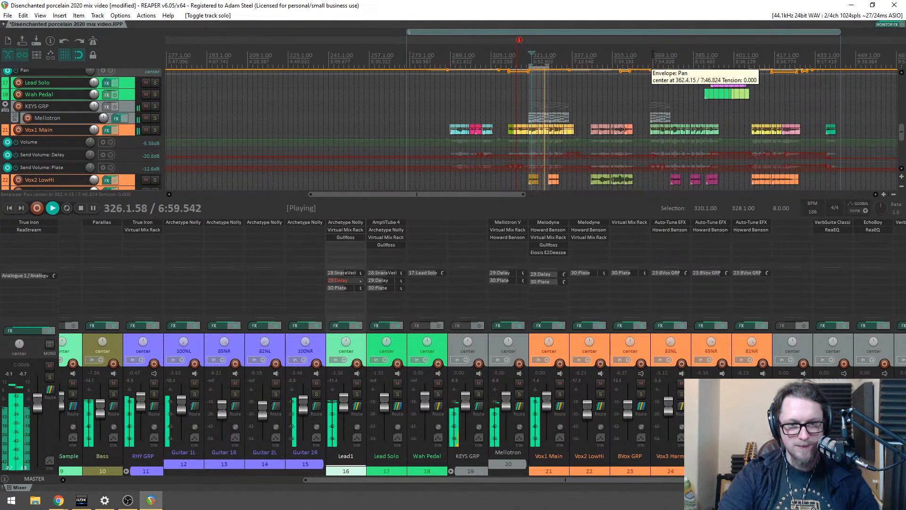
click(652, 61)
scroll(652, 60, up, 5)
scroll(497, 61, up, 1)
click(492, 60)
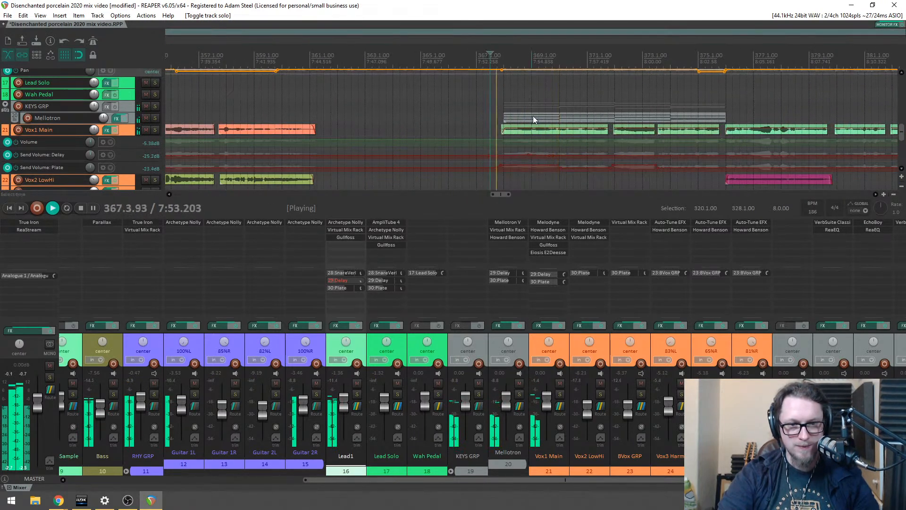
Step: Move the Mellotron item at bar 368 to start at bar 376 and play from there
key(space)
scroll(542, 121, down, 3)
drag(567, 121, 648, 116)
click(616, 60)
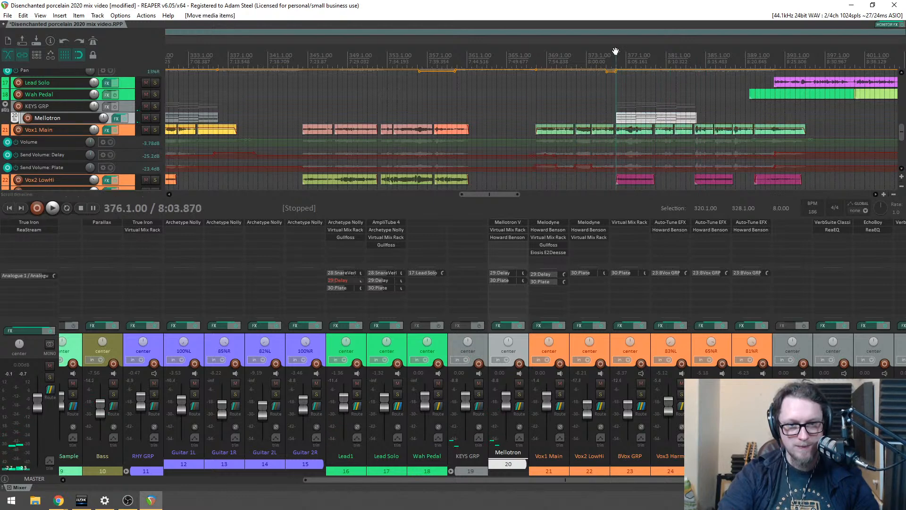
scroll(616, 61, up, 4)
key(space)
Step: Copy the Mellotron item at bar 376 to bars 384 to 392
drag(553, 117, 866, 118)
scroll(544, 119, down, 3)
scroll(613, 121, down, 4)
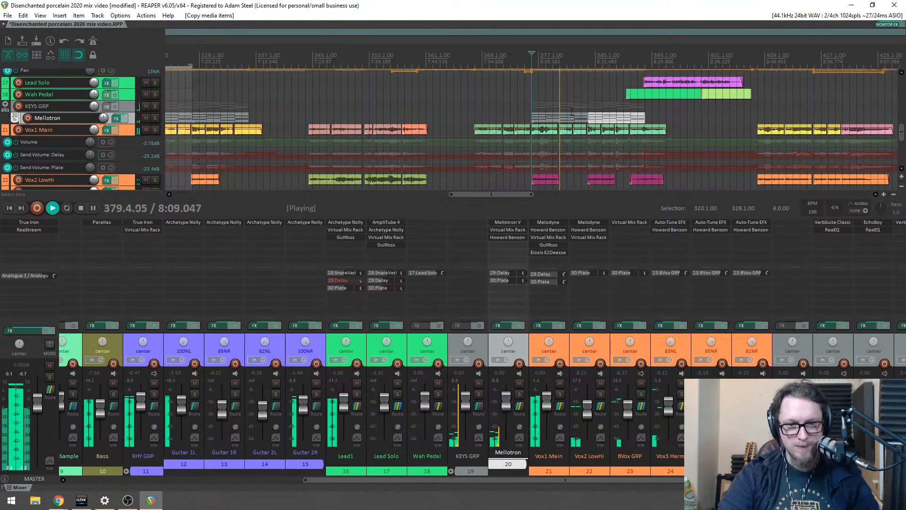
Step: Copy the two Mellotron items from bars 376 to 392 and align the copies to start at bar 408
click(547, 120)
drag(547, 122, 711, 116)
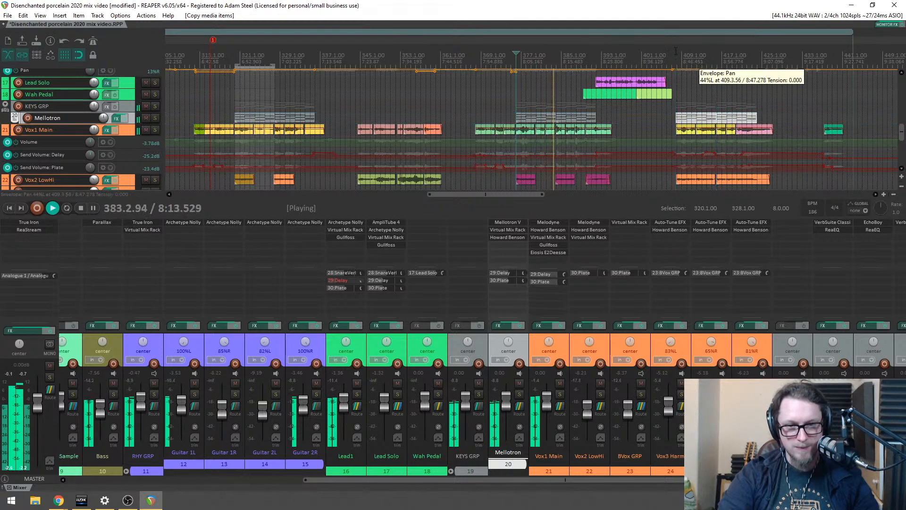
scroll(647, 76, up, 3)
scroll(647, 76, up, 4)
drag(550, 118, 558, 118)
scroll(664, 125, down, 7)
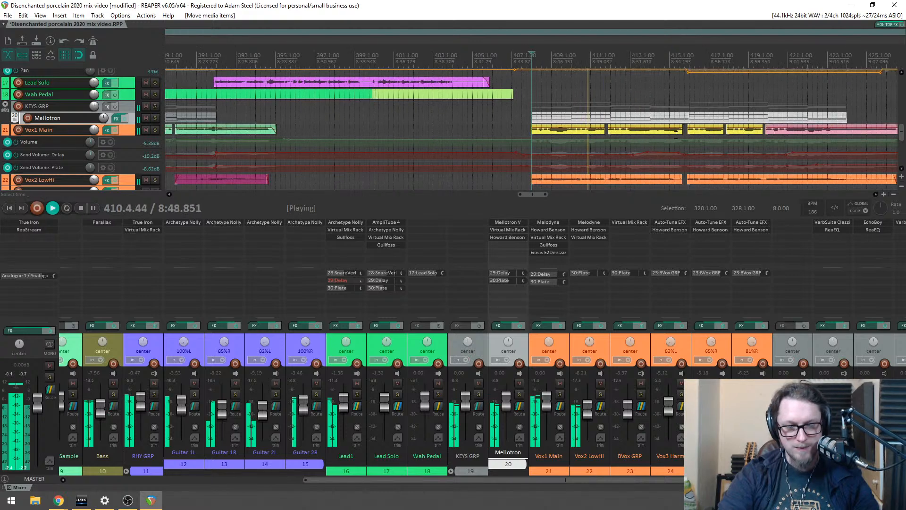
Step: Play the Mellotron copies from bar 408 on, both soloed and in the full mix, to check their chords
click(655, 118)
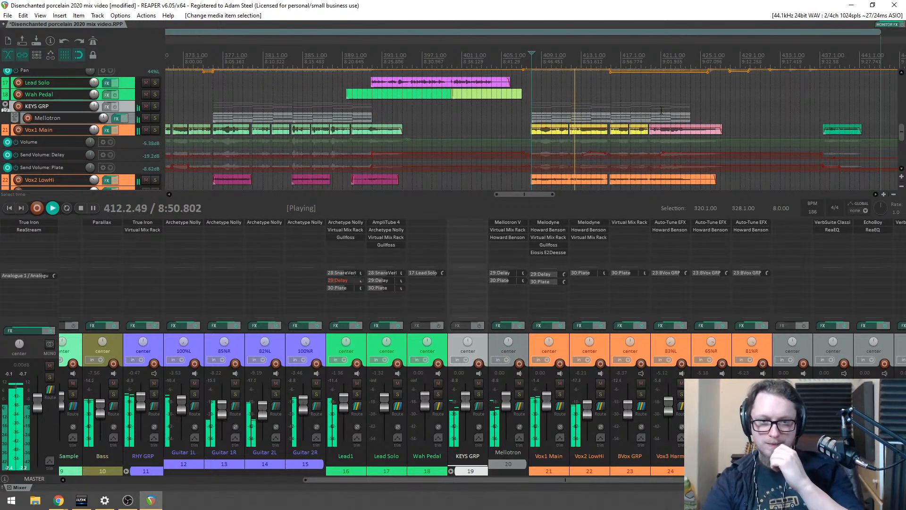
click(566, 57)
scroll(561, 64, up, 5)
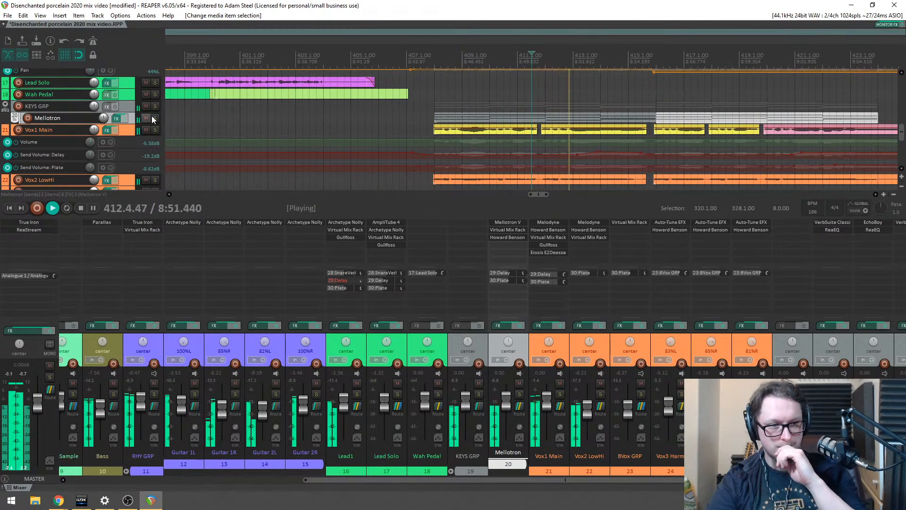
click(155, 118)
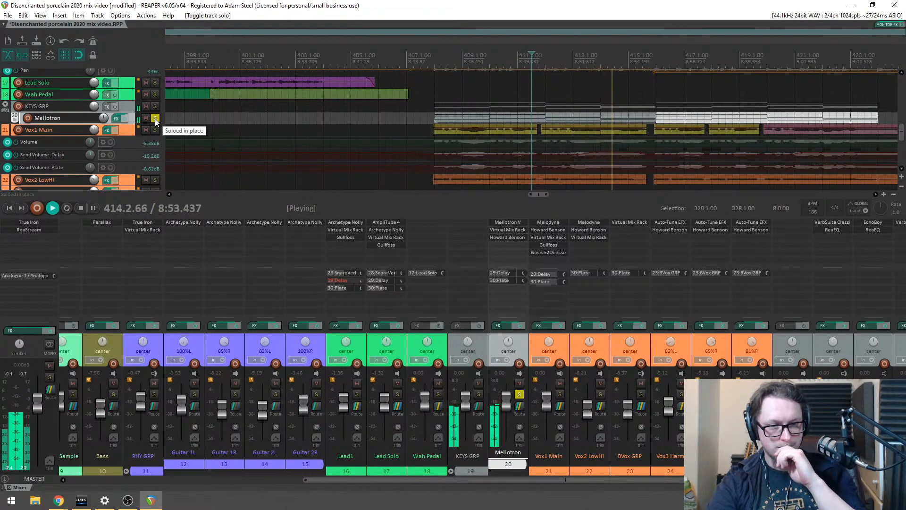
click(155, 118)
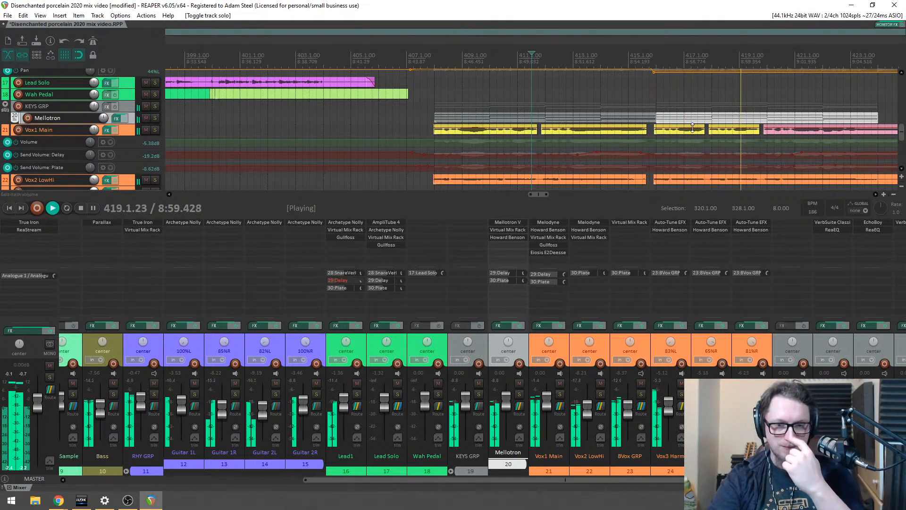
click(547, 118)
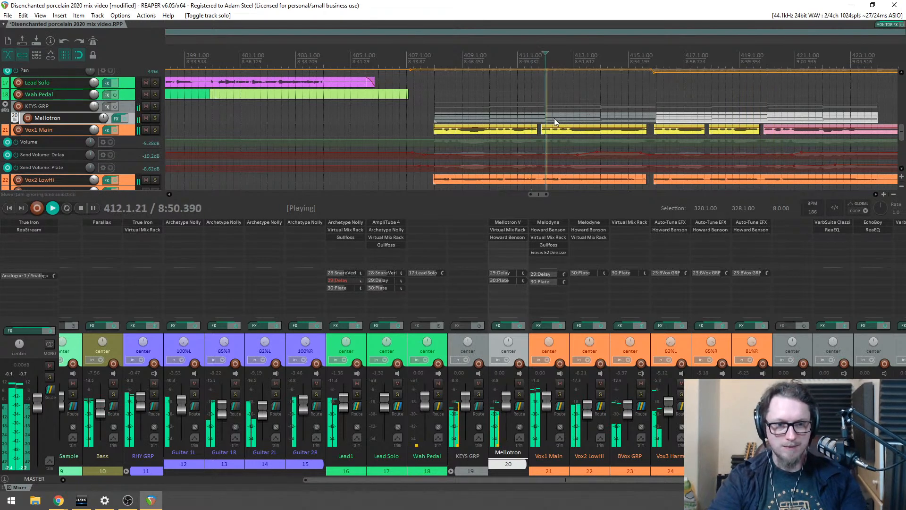
key(space)
click(155, 118)
key(space)
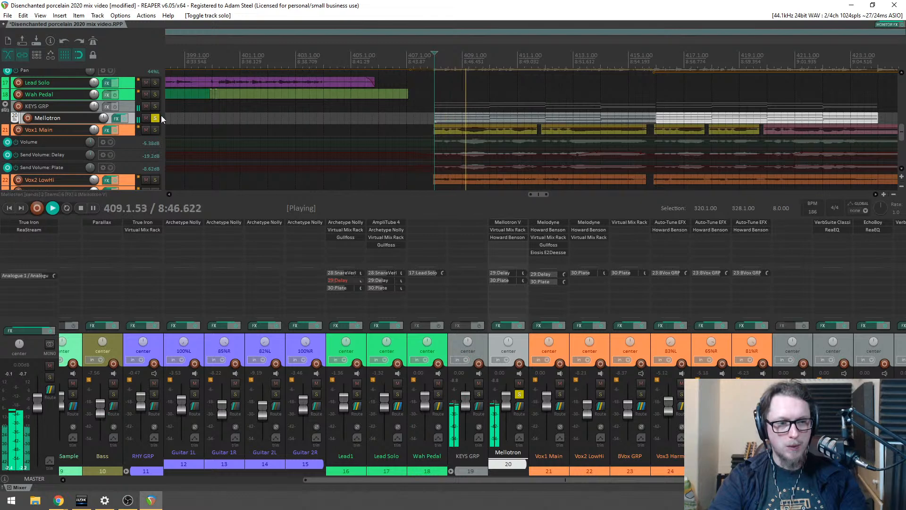
Step: Delete the Mellotron item at bars 416 to 424 and open the item at bar 408 in the MIDI editor
click(666, 121)
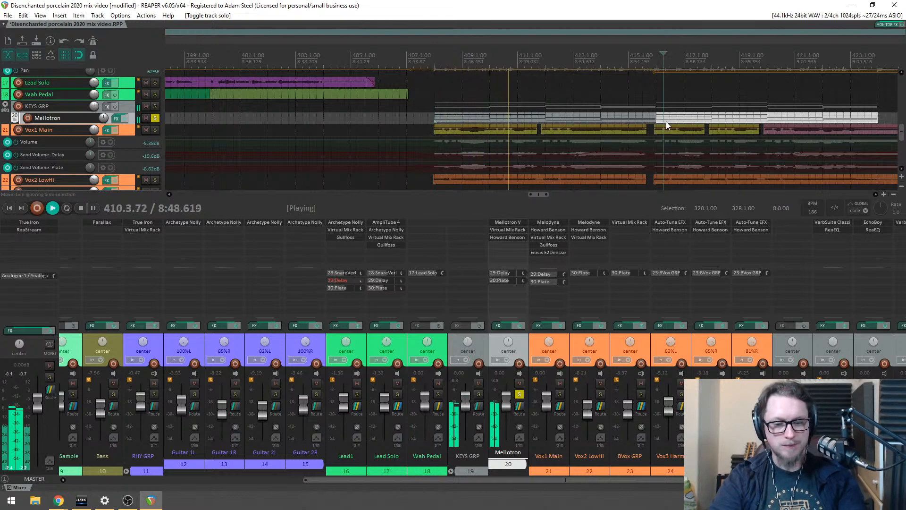
key(Delete)
double_click(551, 118)
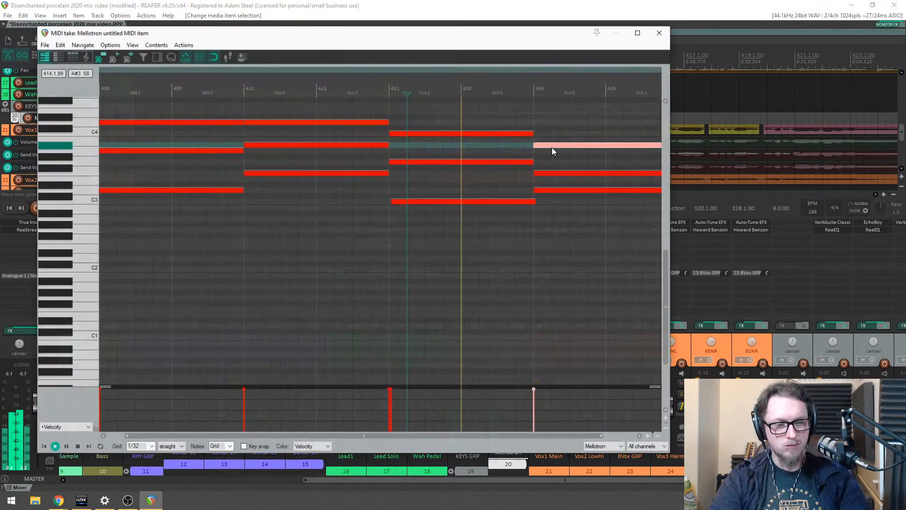
key(space)
Step: Lower the G3 note of the chord at bar 412 to F3 and play the chord back
click(423, 201)
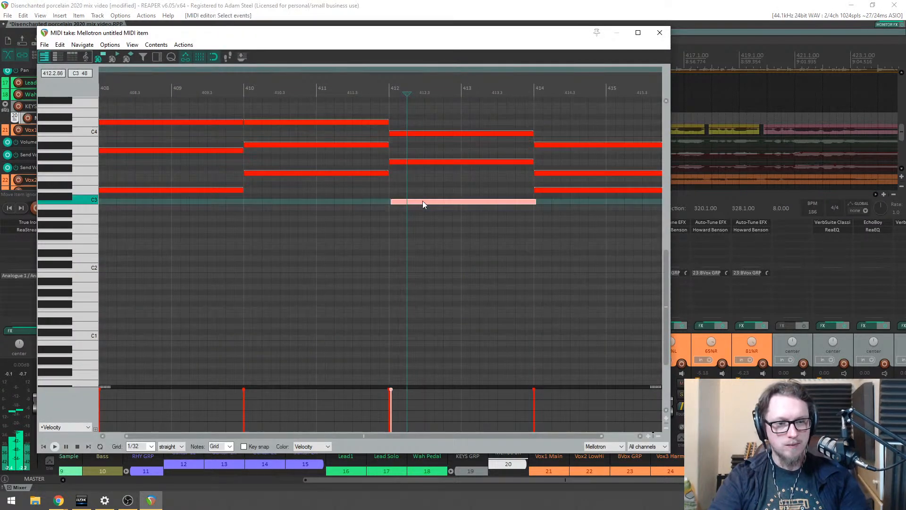
drag(413, 161, 414, 176)
click(384, 96)
key(space)
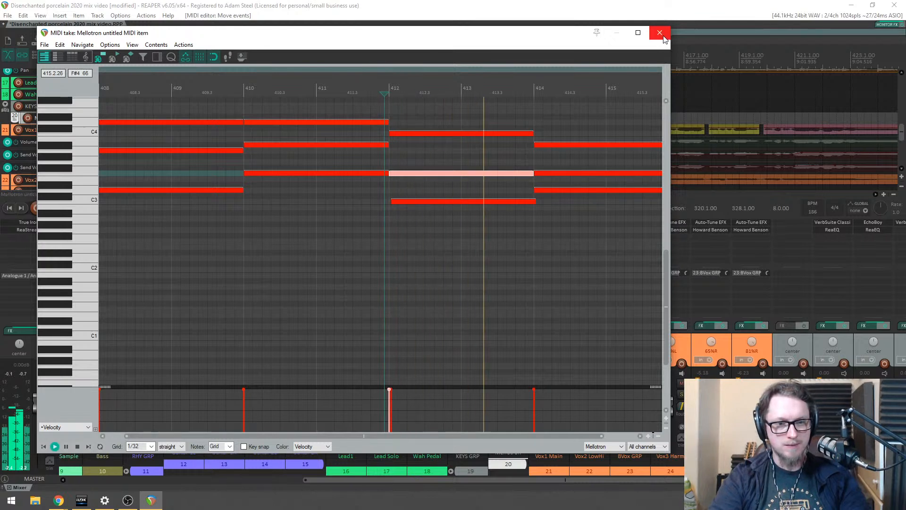
key(space)
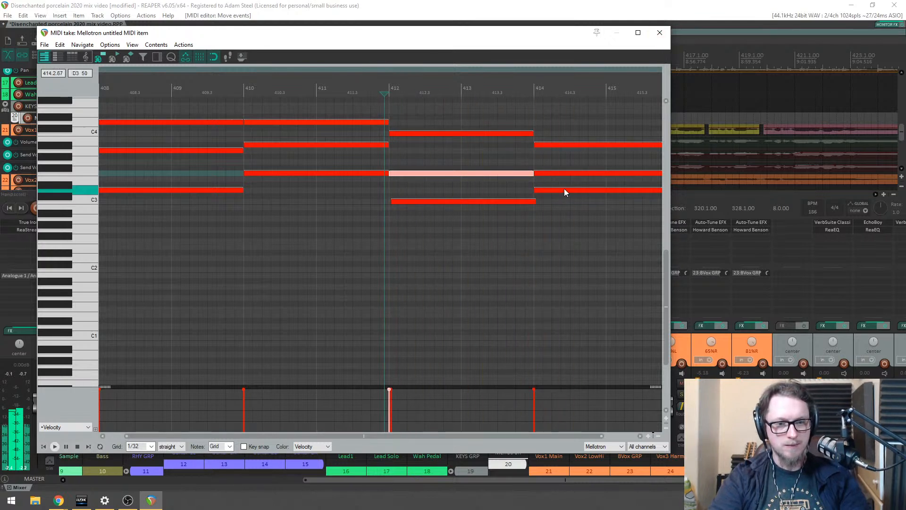
Step: Check the notes of the Mellotron chord at bar 414, raise its F3 note to G3, play it back and close the MIDI editor
click(570, 189)
click(569, 174)
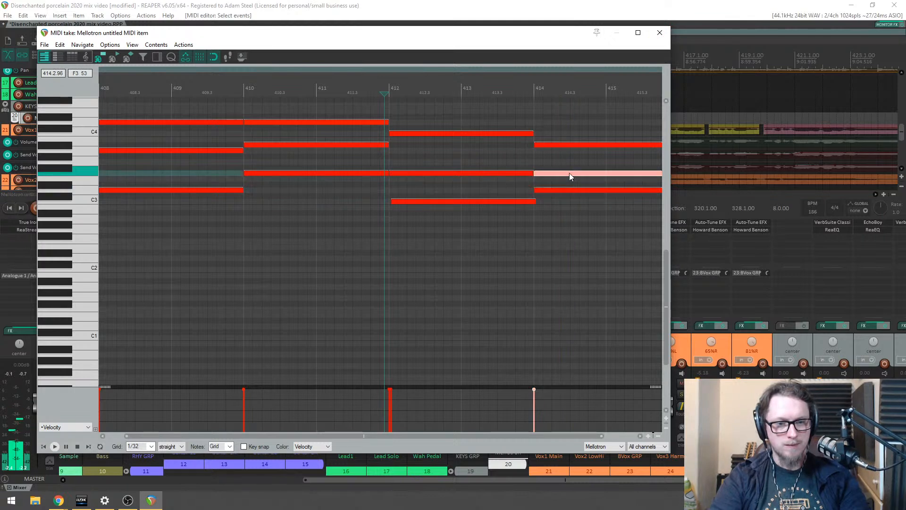
click(561, 144)
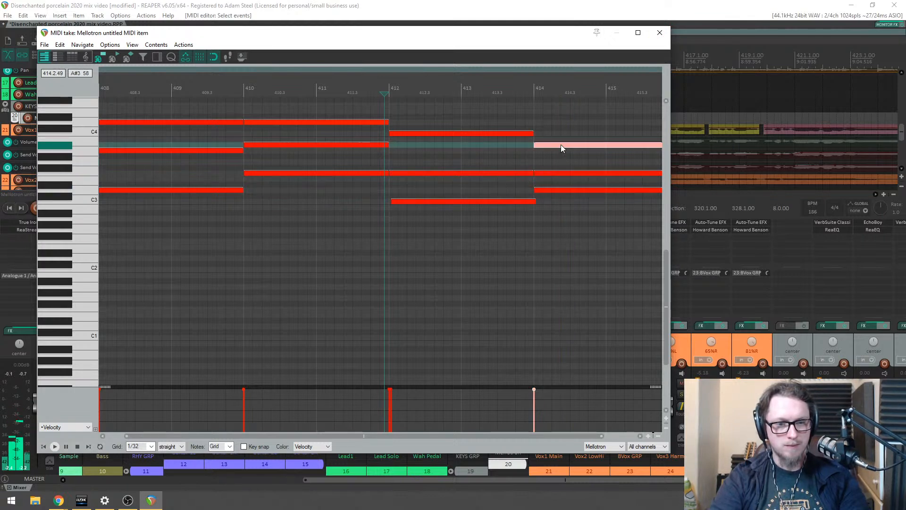
drag(557, 173, 556, 162)
click(530, 96)
key(space)
click(659, 33)
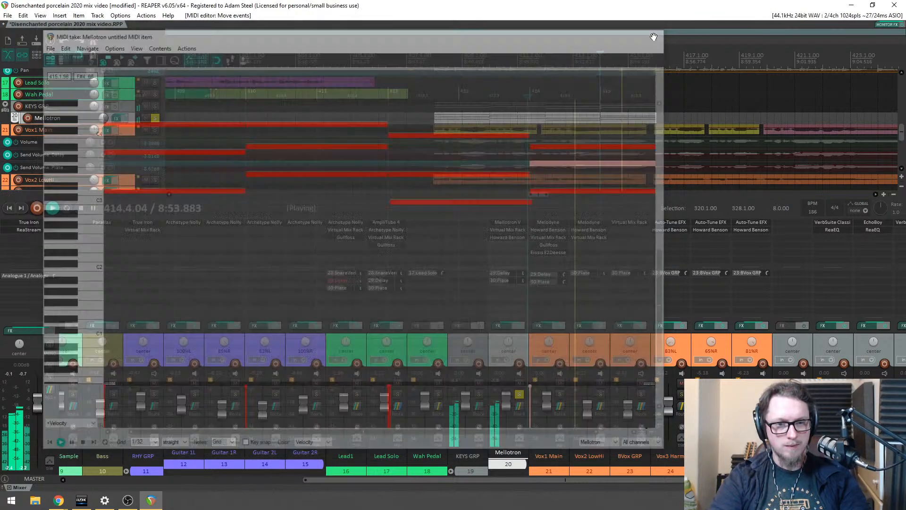
key(space)
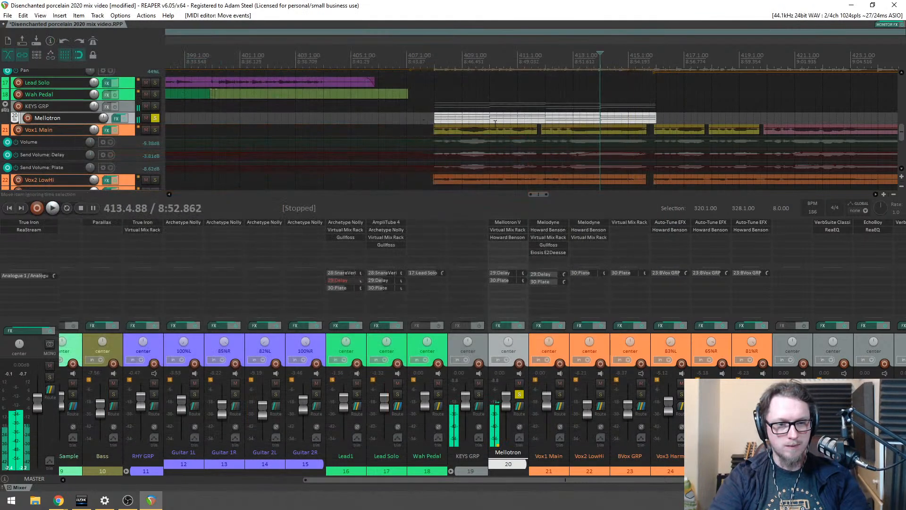
Step: Unsolo the Mellotron track, copy its item from bar 408 to bar 416 and play the full mix
click(155, 118)
drag(486, 120, 702, 124)
key(space)
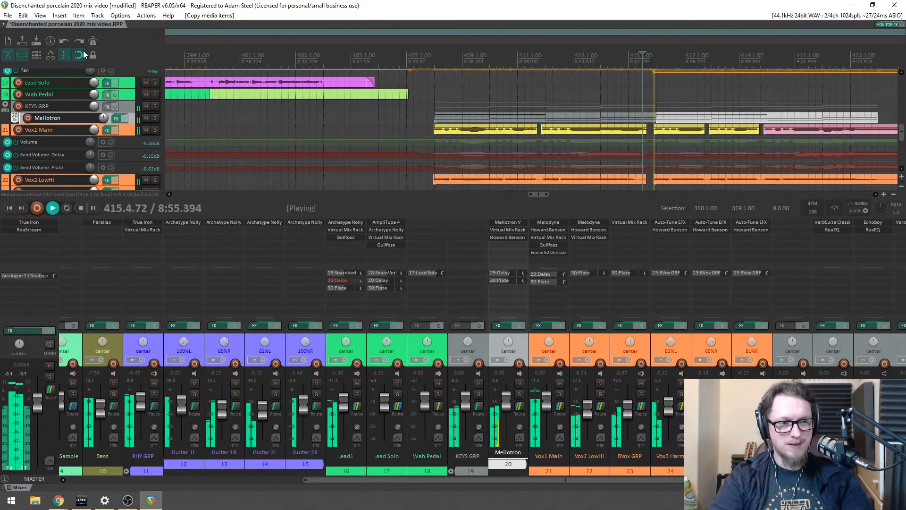
Step: Copy the two Mellotron items from bars 408 to 424 so they continue from bar 424, and trim the end to just before bar 438
scroll(578, 122, down, 2)
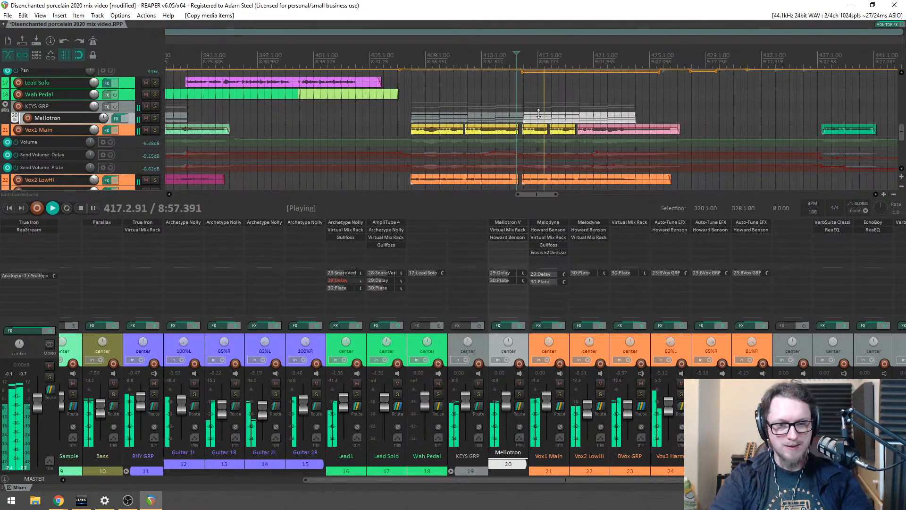
drag(518, 111, 772, 118)
drag(859, 118, 828, 123)
mouse_move(830, 124)
mouse_down()
mouse_move(819, 124)
mouse_move(829, 123)
mouse_up()
click(806, 64)
scroll(806, 63, up, 4)
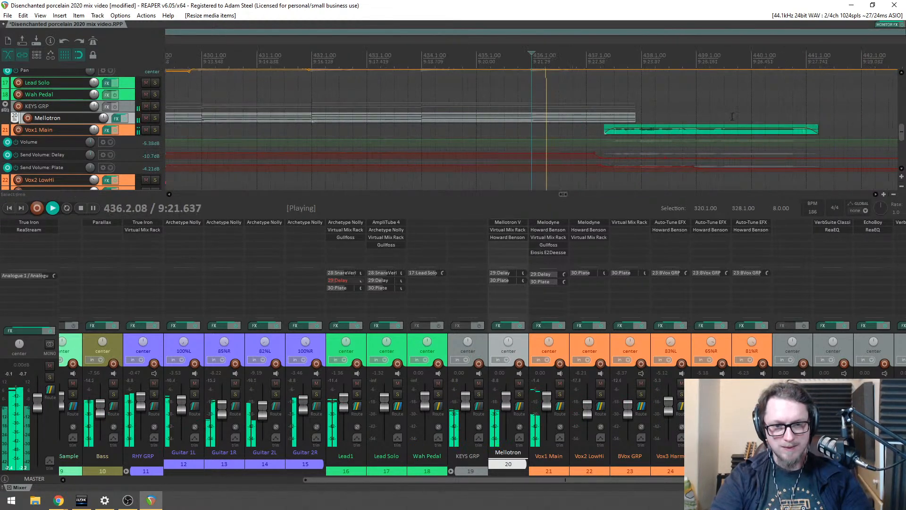
drag(635, 118, 624, 118)
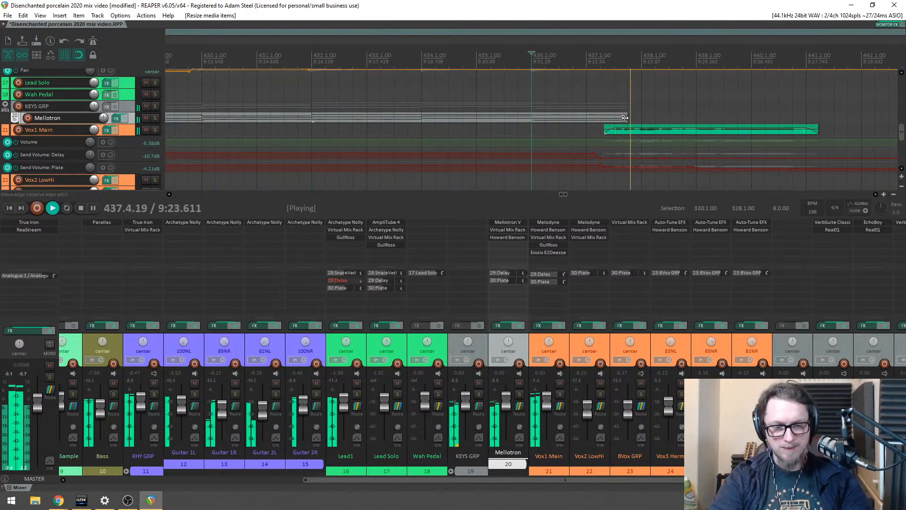
scroll(527, 97, down, 4)
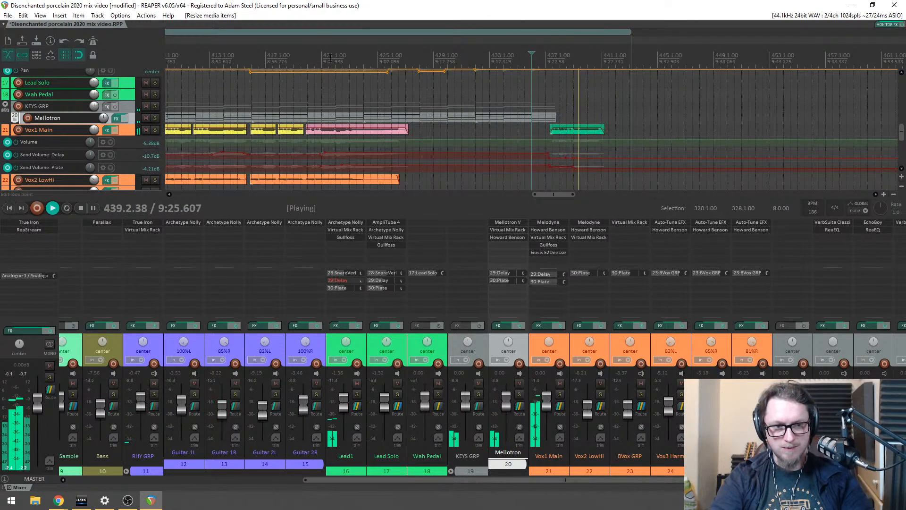
Step: Play the section from about bar 405 to check the repeated Mellotron part, both soloed and in the full mix
scroll(330, 56, down, 3)
click(383, 57)
scroll(383, 56, up, 6)
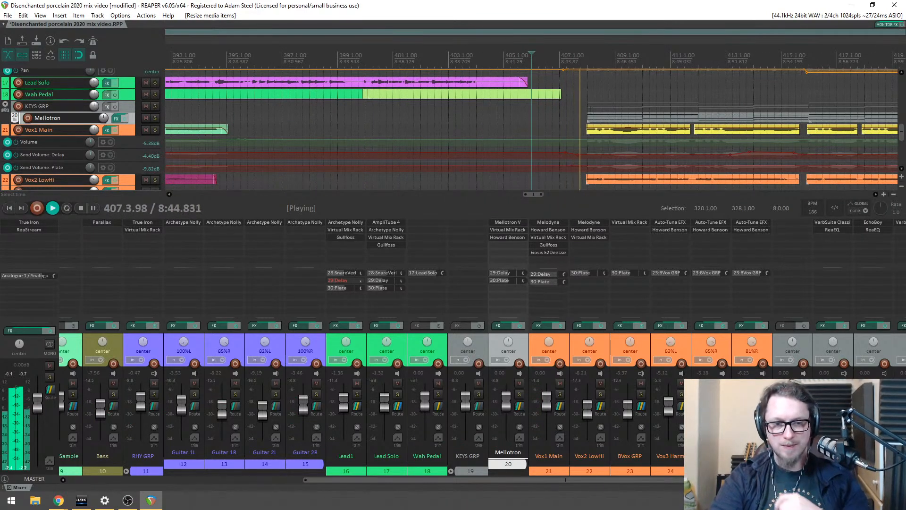
scroll(587, 122, down, 4)
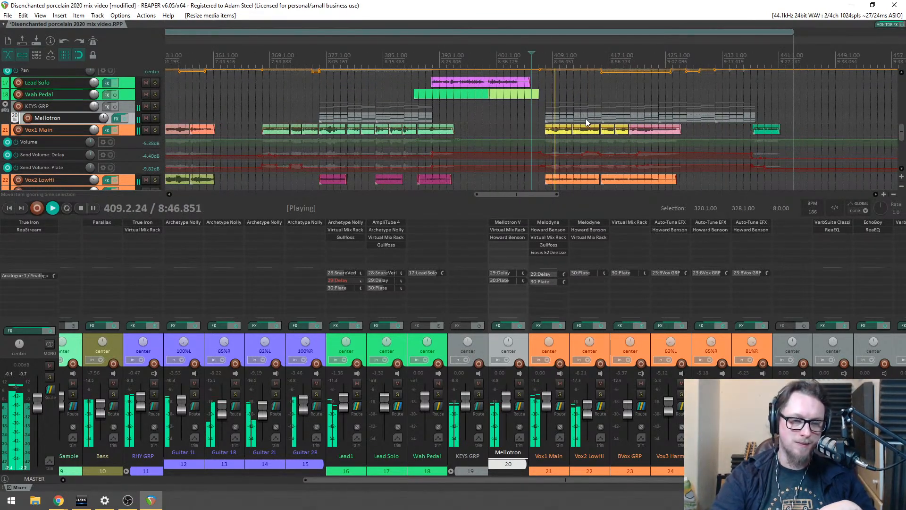
scroll(588, 122, up, 2)
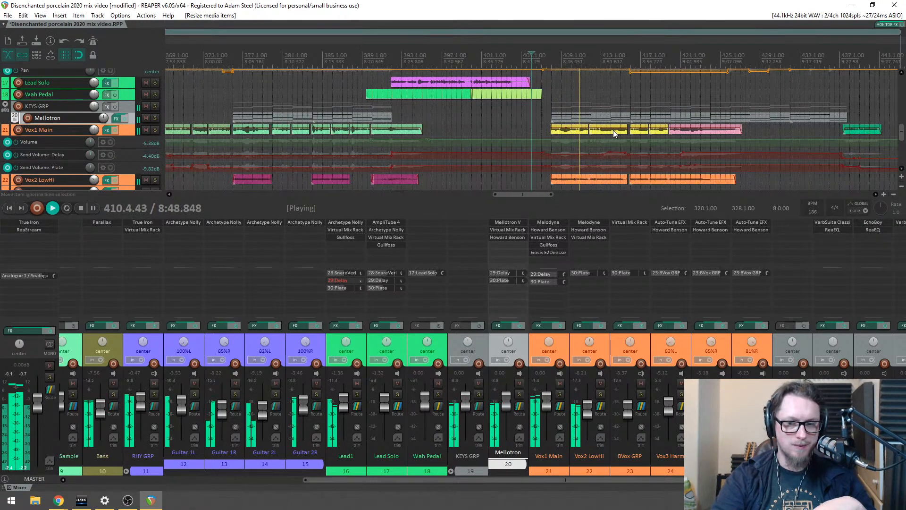
click(519, 394)
click(519, 394)
scroll(523, 128, down, 1)
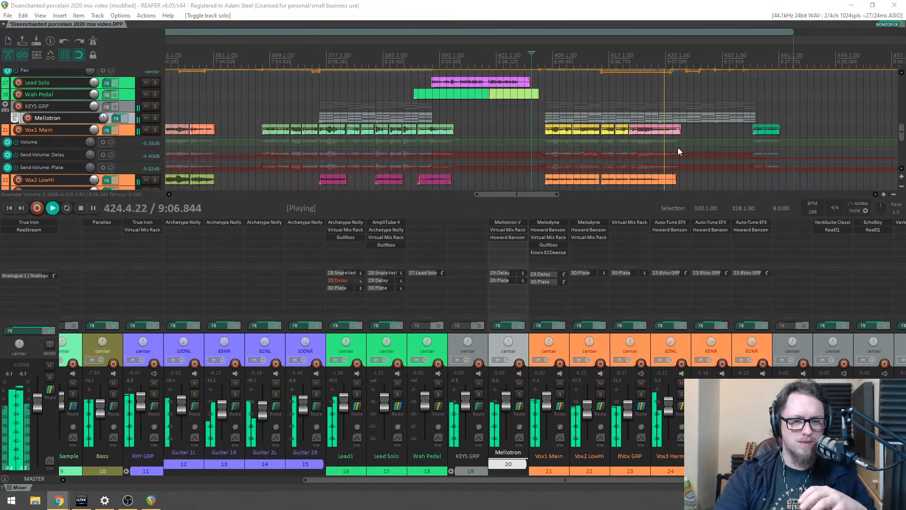
Step: Raise the Lead1 volume envelope slightly from about bar 424 on and listen through to the end of the song
drag(902, 134, 903, 113)
drag(713, 149, 713, 148)
scroll(659, 155, down, 2)
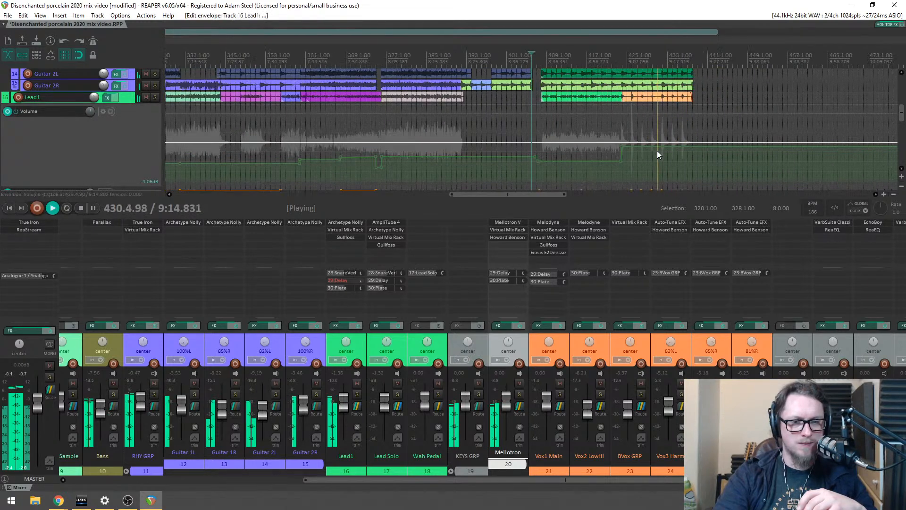
scroll(658, 156, up, 2)
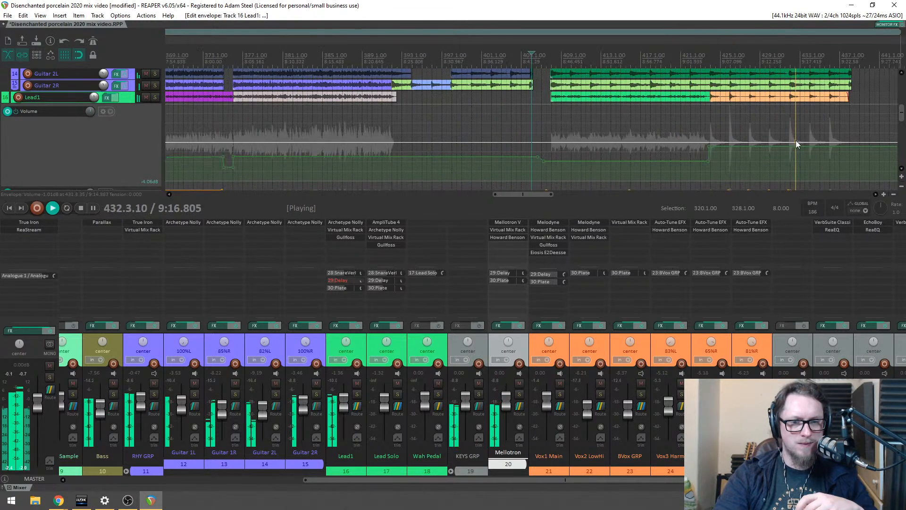
mouse_move(902, 113)
mouse_down()
mouse_move(903, 132)
mouse_move(899, 124)
mouse_up()
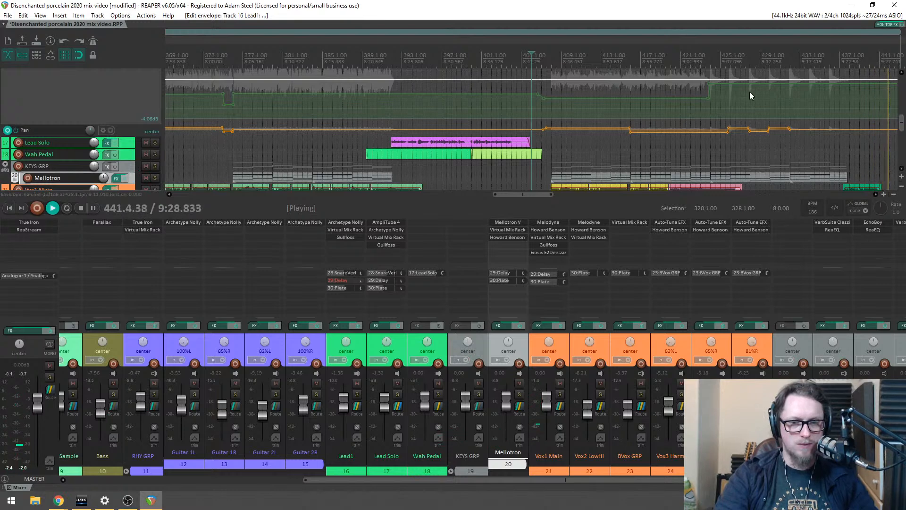
scroll(746, 101, down, 3)
scroll(634, 93, down, 3)
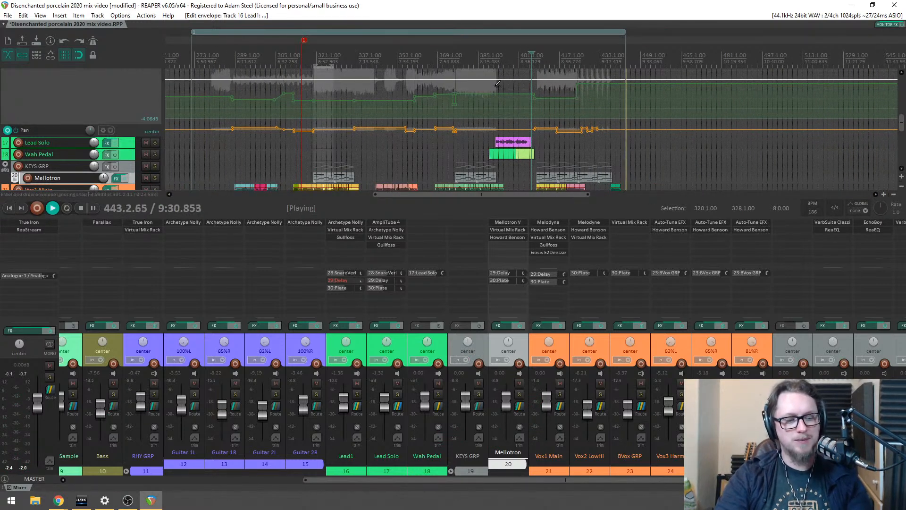
key(space)
Step: Play the song's opening from bar 271 and look over the guitar and lead tracks there
click(235, 59)
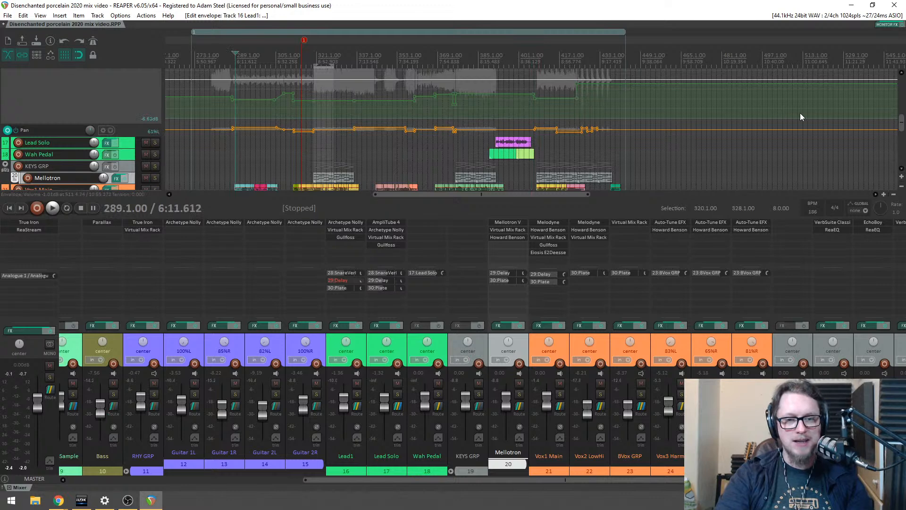
scroll(899, 124, down, 5)
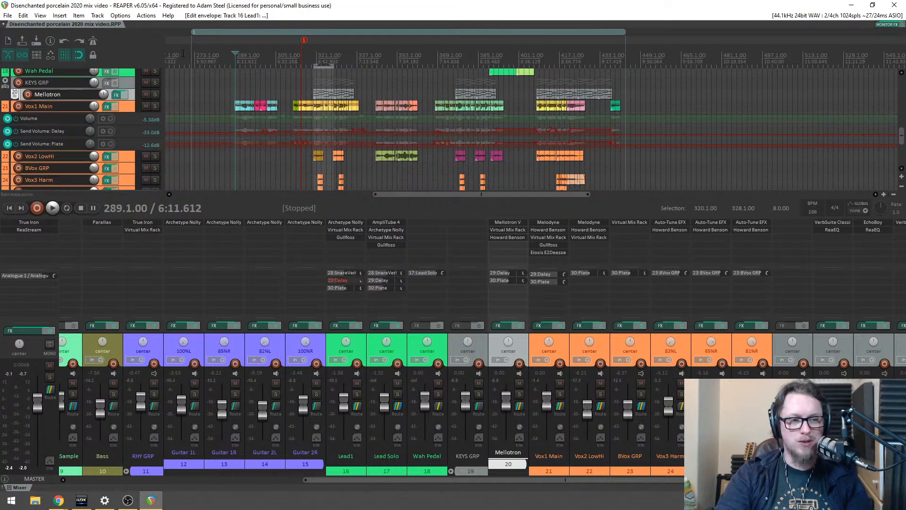
scroll(231, 79, up, 4)
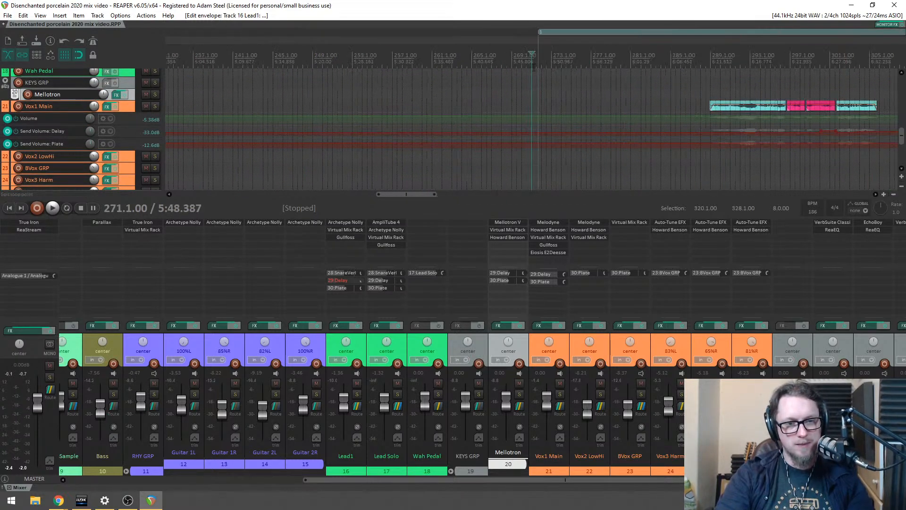
key(space)
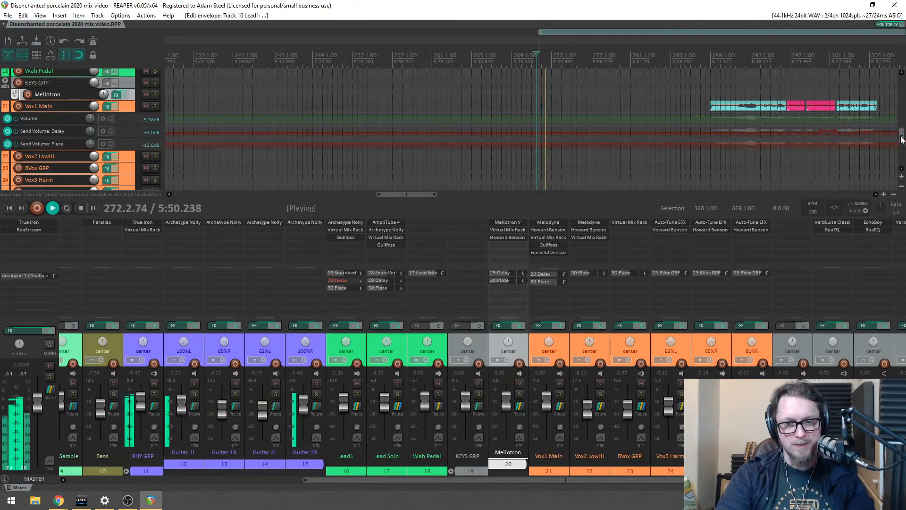
scroll(901, 127, up, 3)
scroll(901, 126, up, 8)
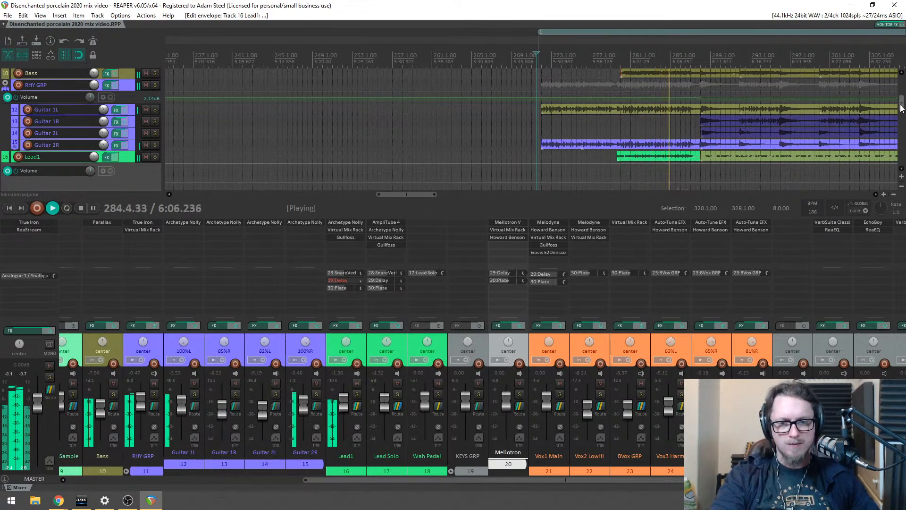
scroll(900, 107, down, 1)
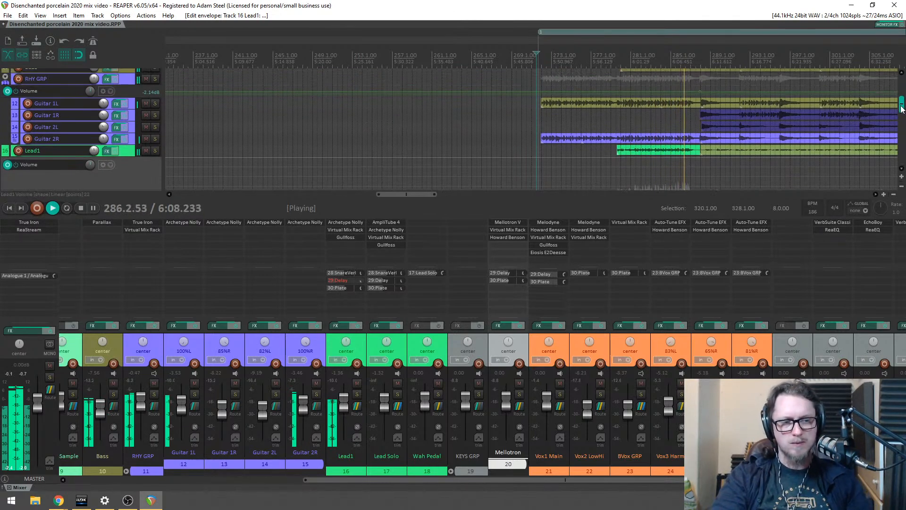
scroll(744, 111, down, 5)
scroll(743, 111, up, 1)
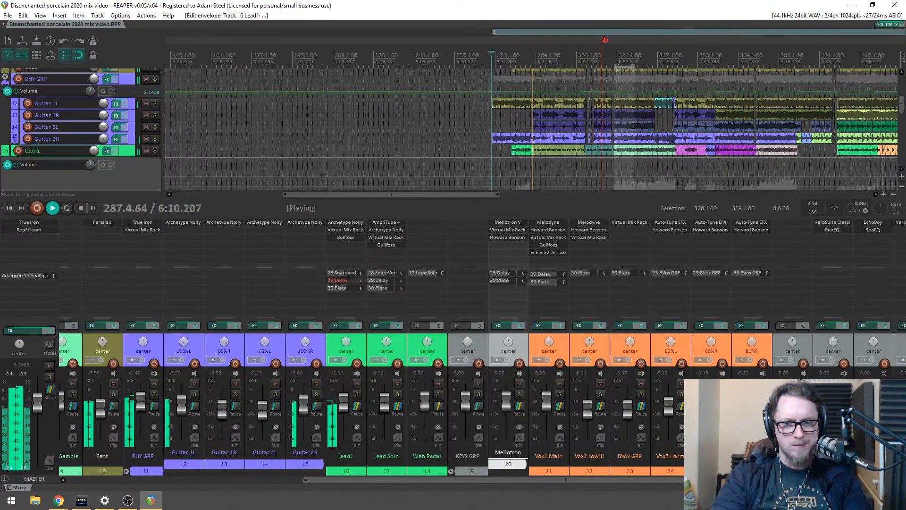
key(space)
scroll(901, 106, up, 2)
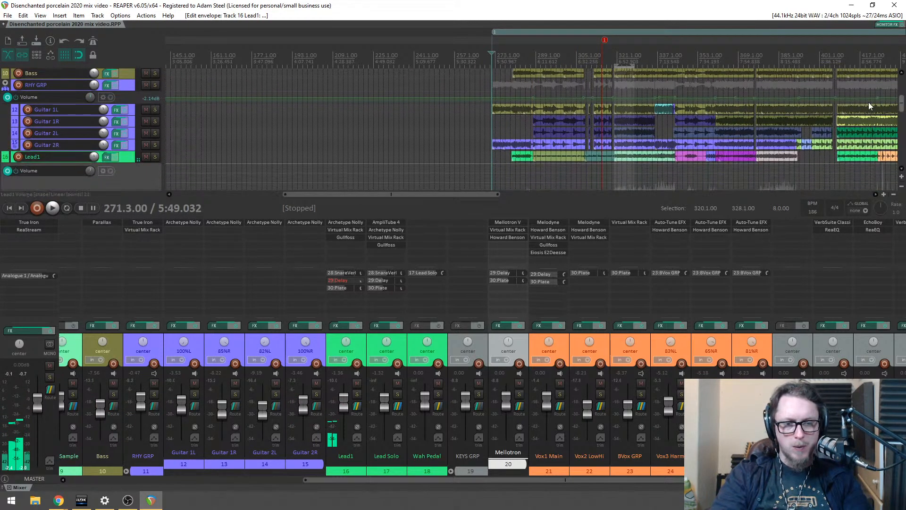
Step: Replay the passage from about bar 280, where the bass joins the guitars, up to the section change
click(545, 55)
scroll(544, 57, up, 4)
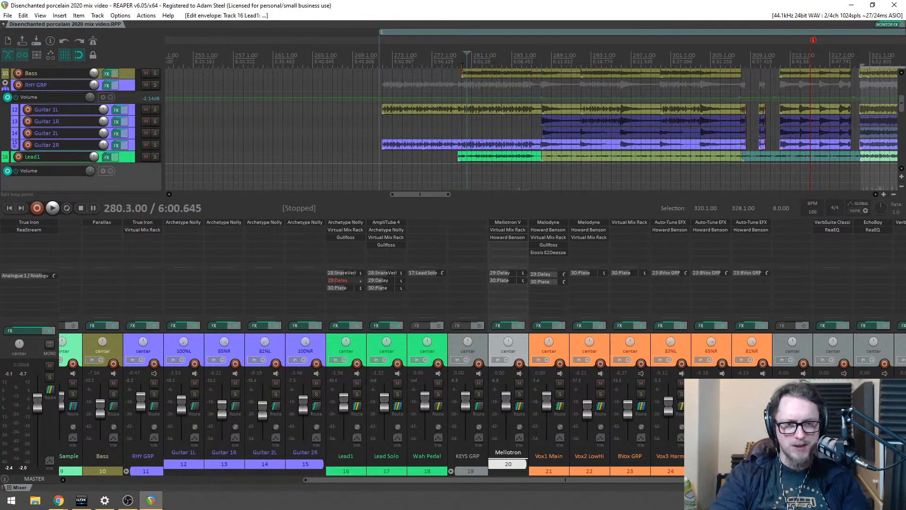
key(space)
scroll(524, 125, down, 2)
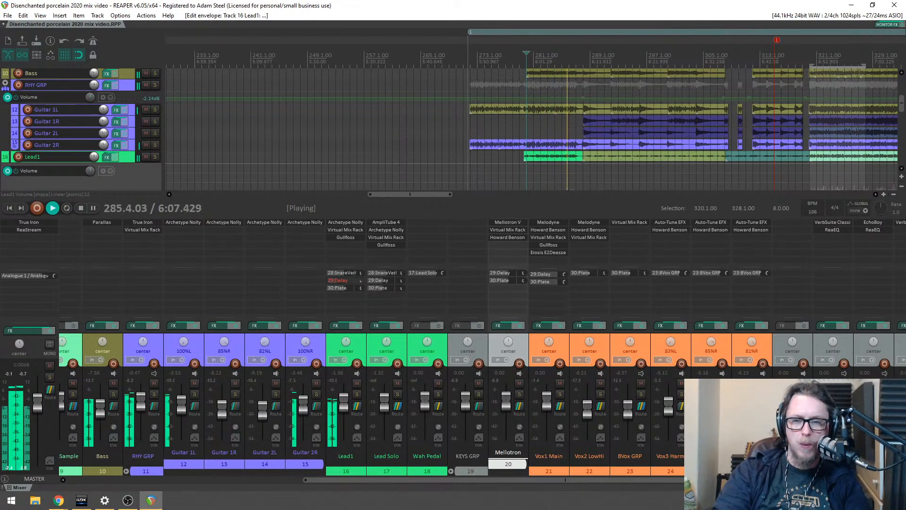
scroll(548, 76, up, 4)
key(space)
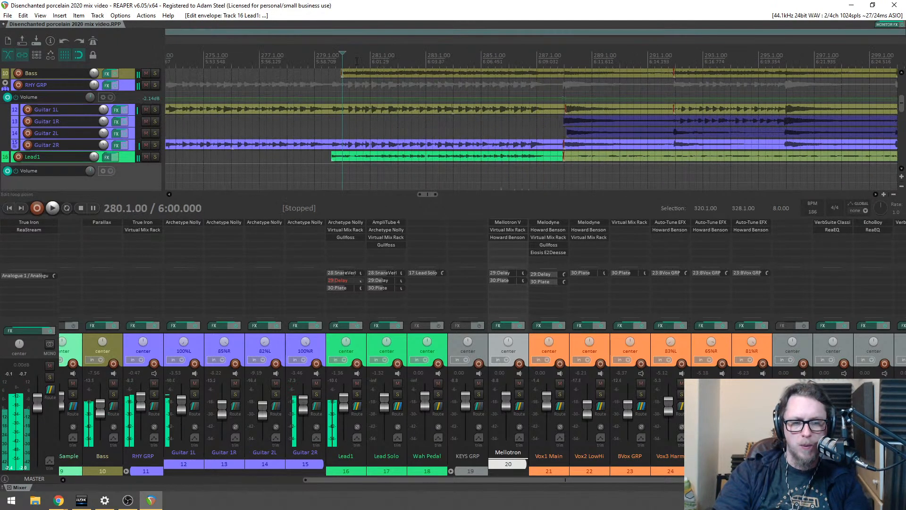
Step: Add two new tracks below Mellotron, place them inside KEYS GRP and name the first one Arp Synth
key(ctrl+t)
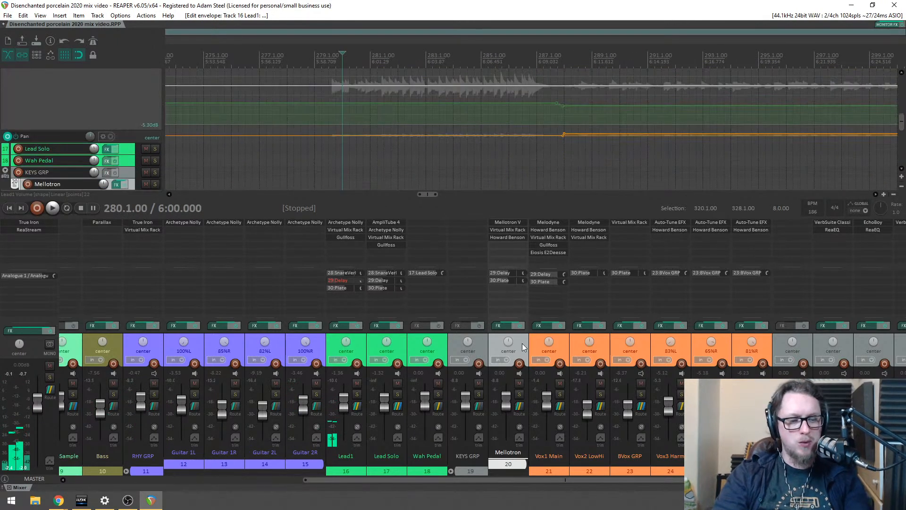
key(ctrl+t)
shift+click(566, 344)
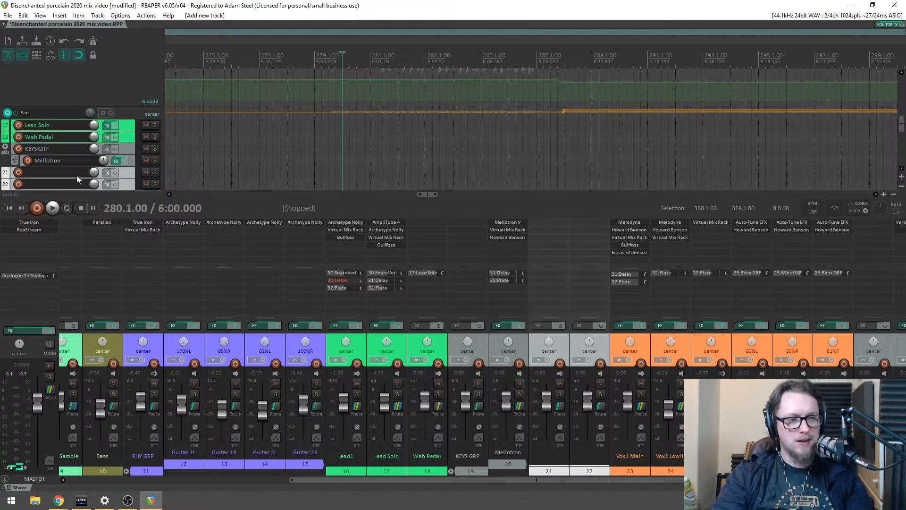
drag(133, 162, 133, 165)
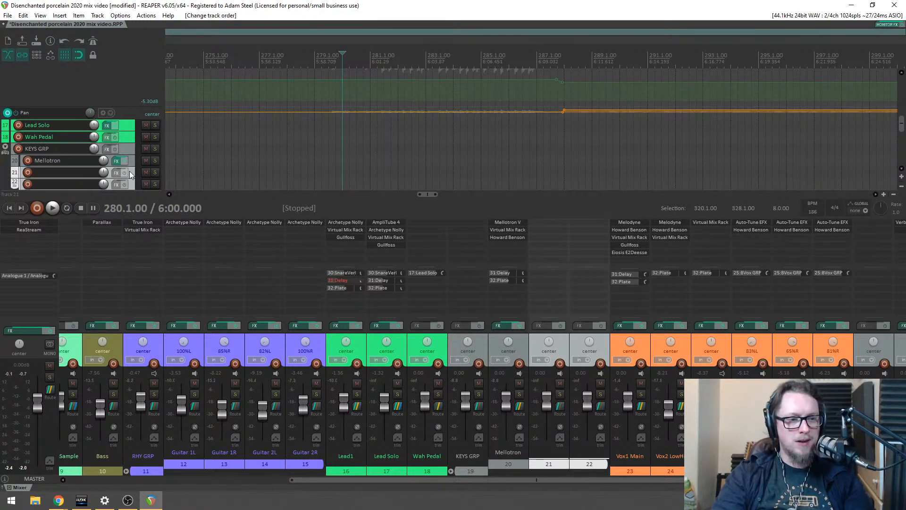
click(112, 176)
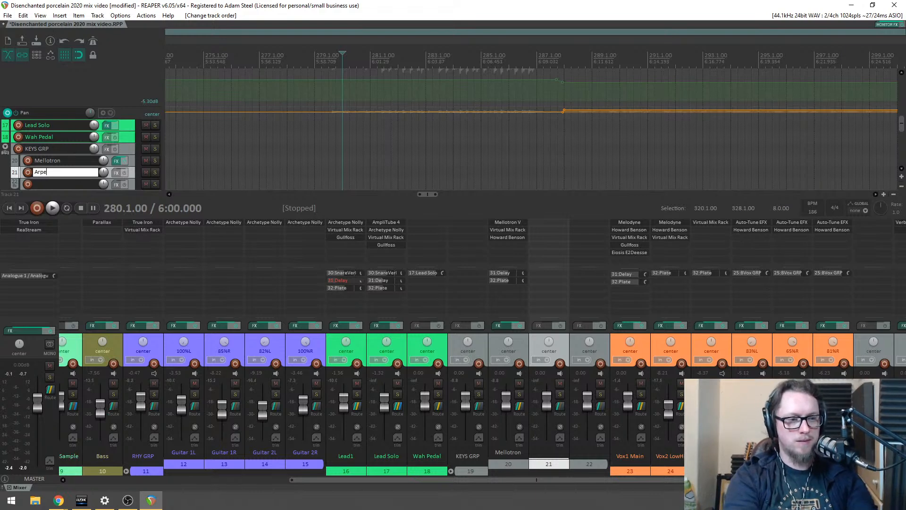
key(Return)
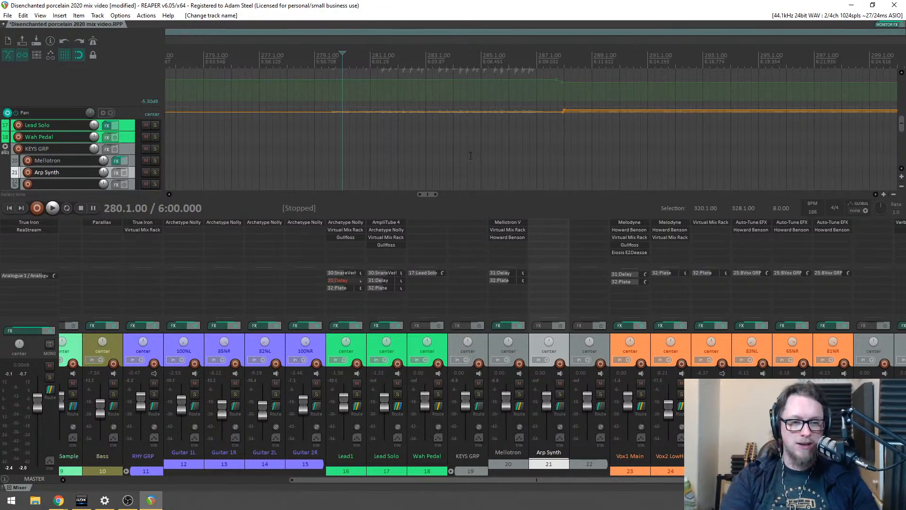
Step: Insert the Arturia Jup-8 V3 instrument on the Arp Synth track and decline its introductory tour
scroll(477, 176, down, 3)
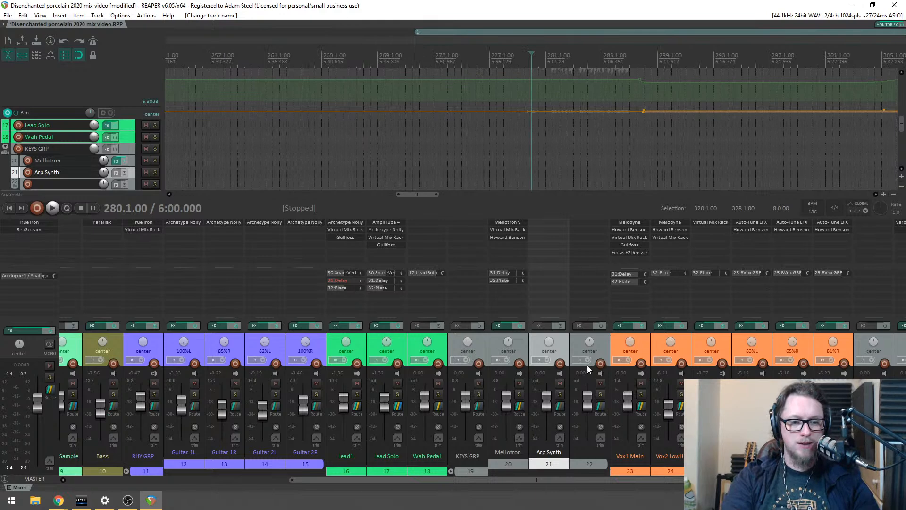
double_click(549, 227)
text(art)
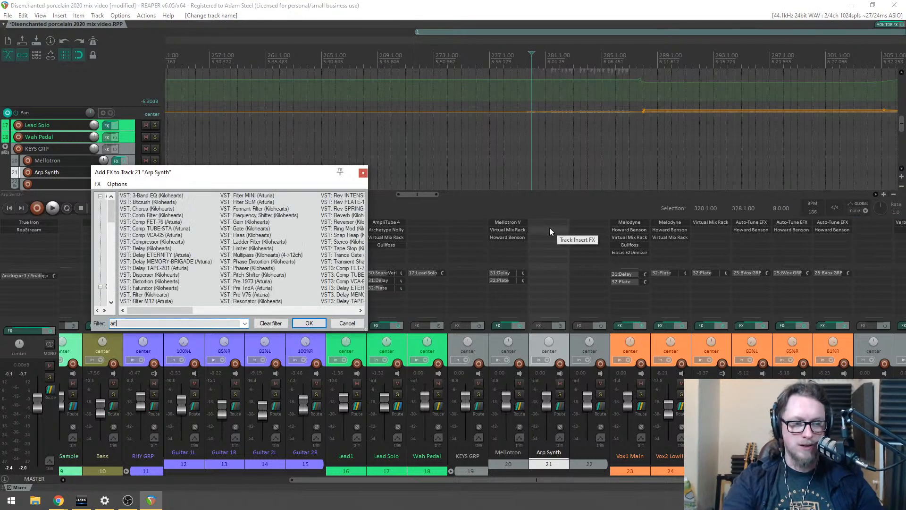
text(u)
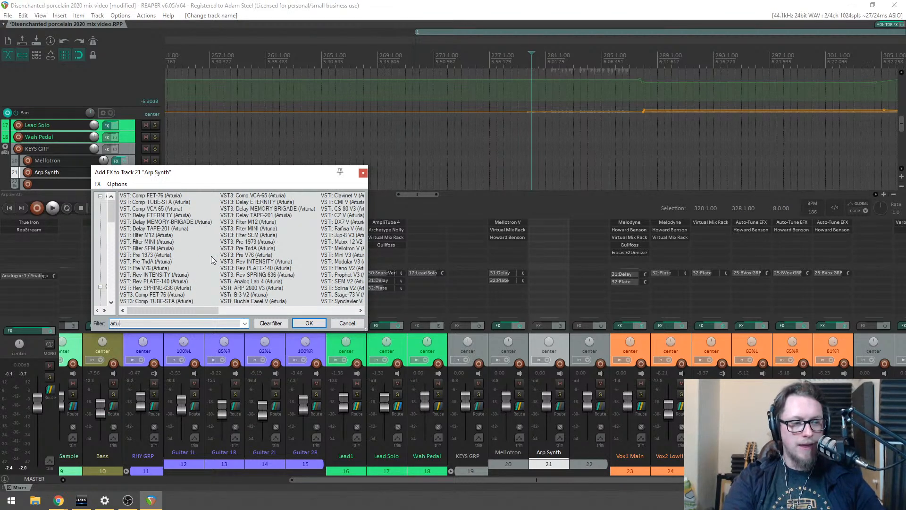
scroll(211, 256, down, 1)
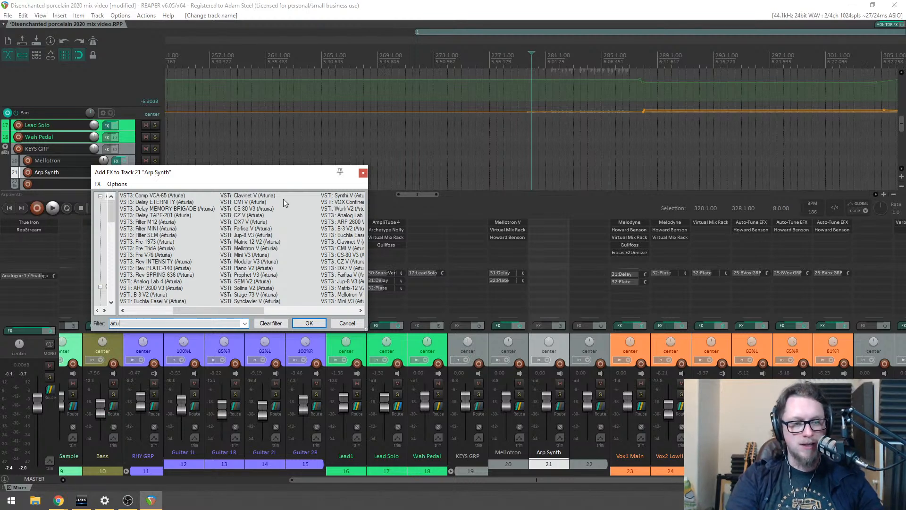
click(246, 235)
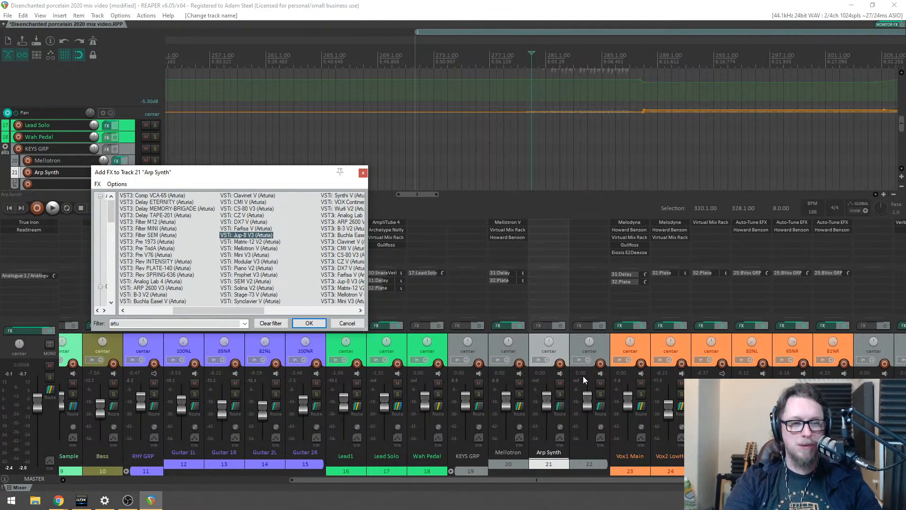
key(Return)
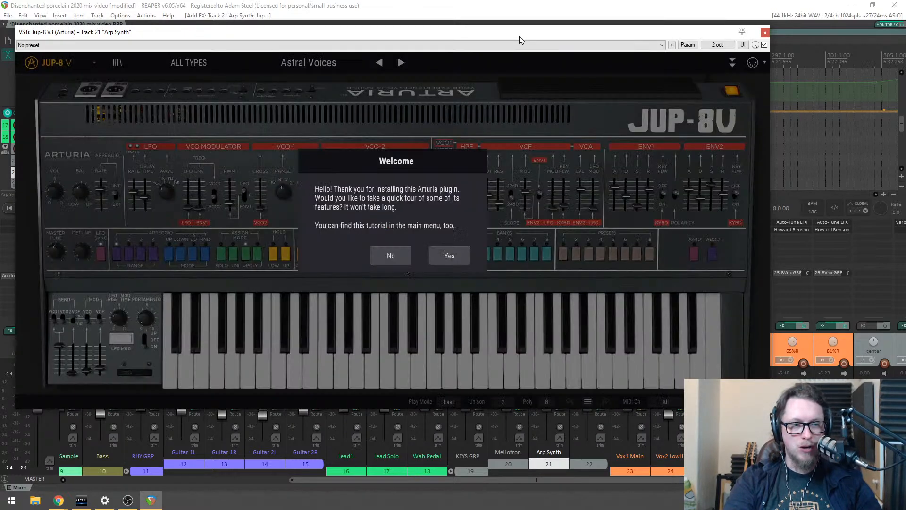
click(390, 256)
Step: Show the synth's sequencer page and load the Simple Arpeggiator preset from the Sequence type in an enlarged plugin window
click(732, 62)
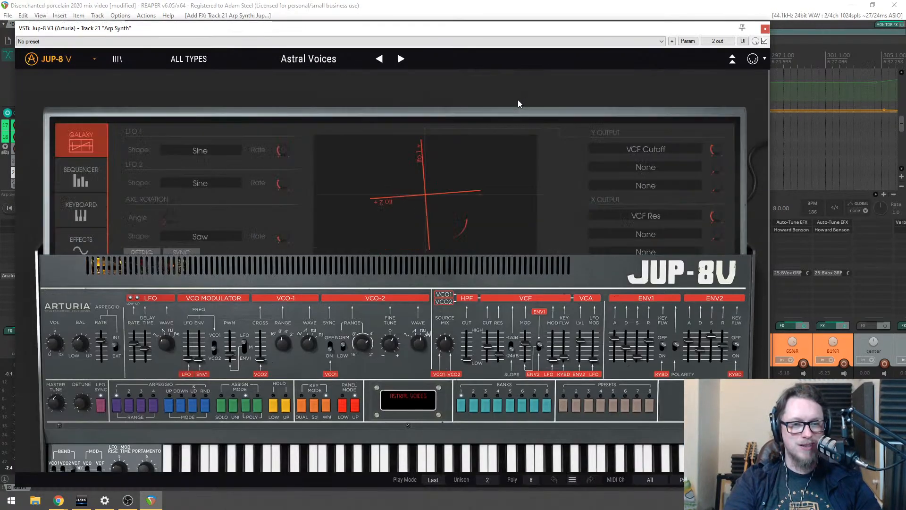
click(90, 151)
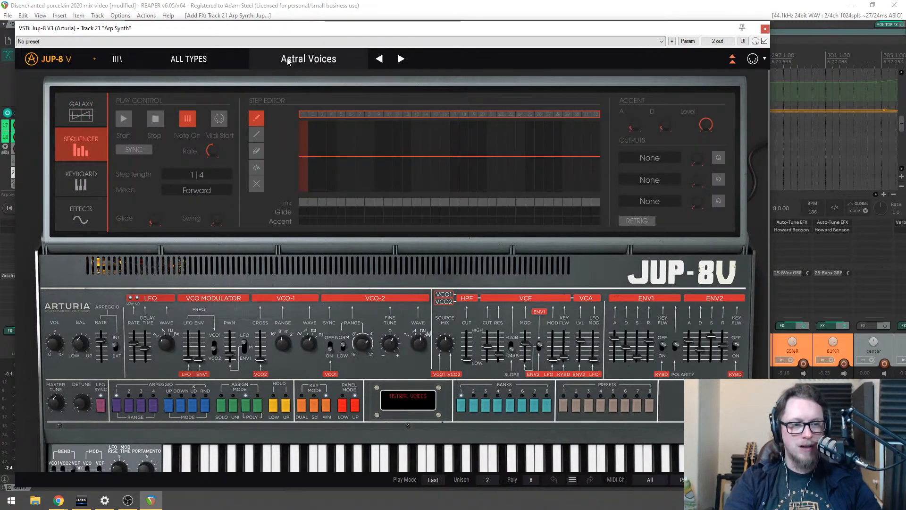
click(191, 61)
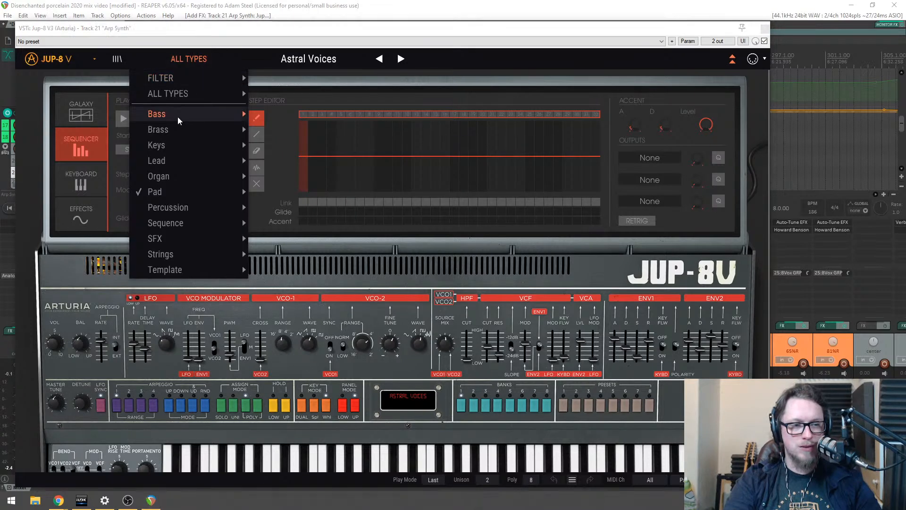
mouse_move(167, 226)
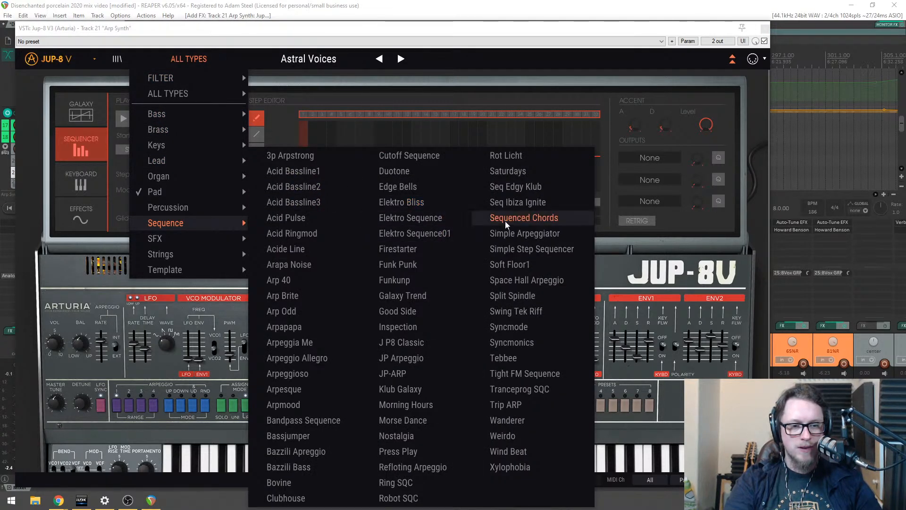
click(515, 237)
drag(359, 27, 355, 0)
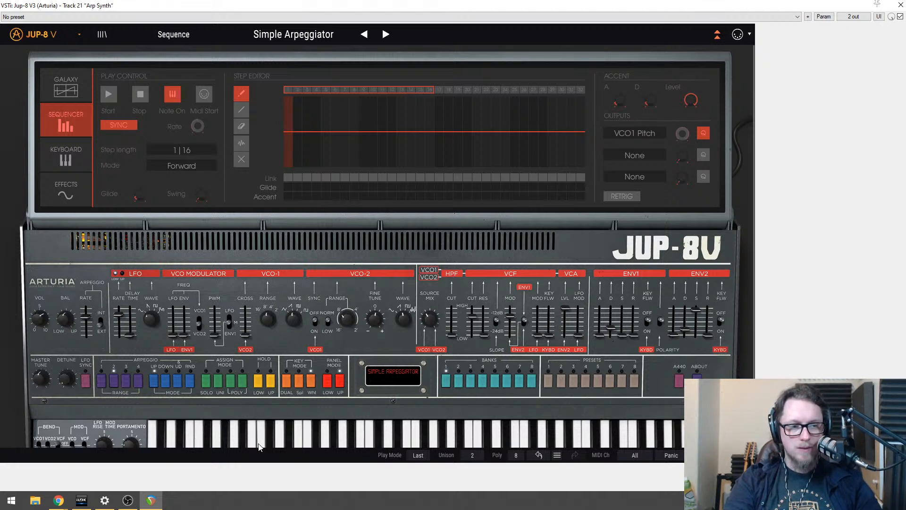
Step: Set the Simple Arpeggiator sequencer's step length to 1|8 and briefly run the sequence
click(180, 150)
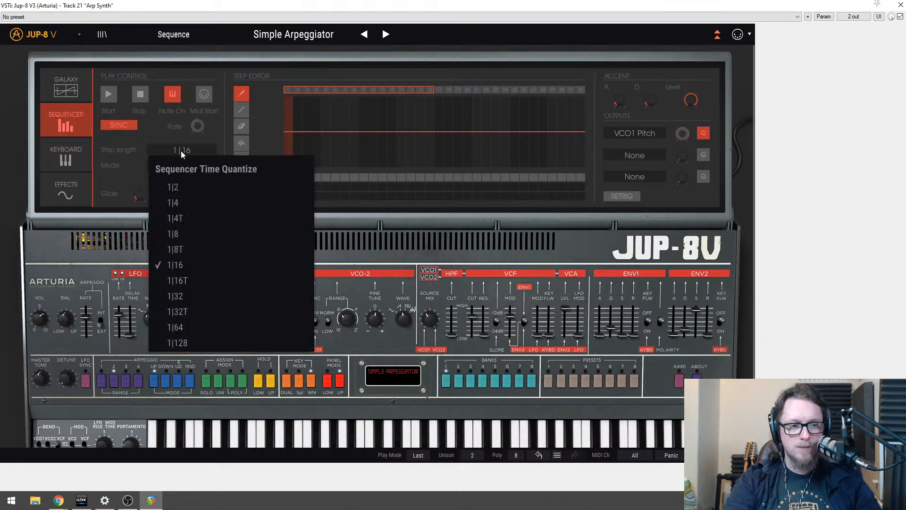
click(181, 234)
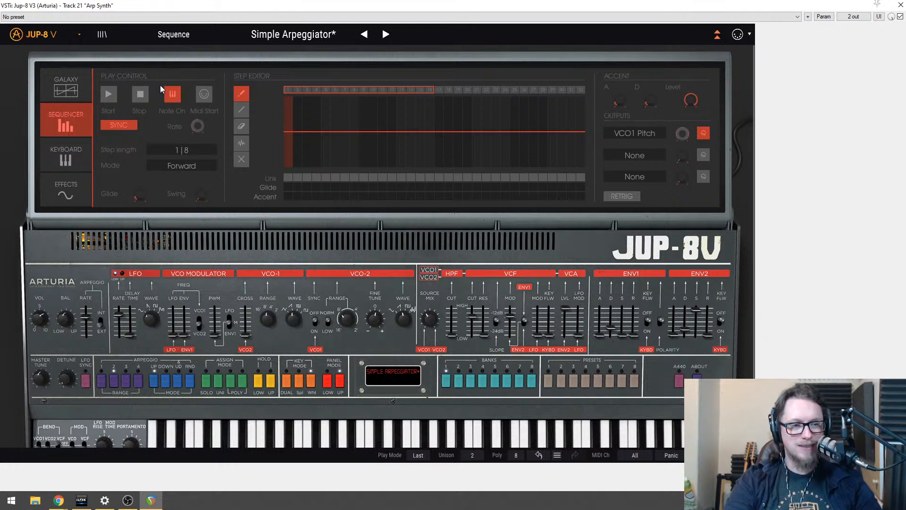
click(108, 95)
click(142, 93)
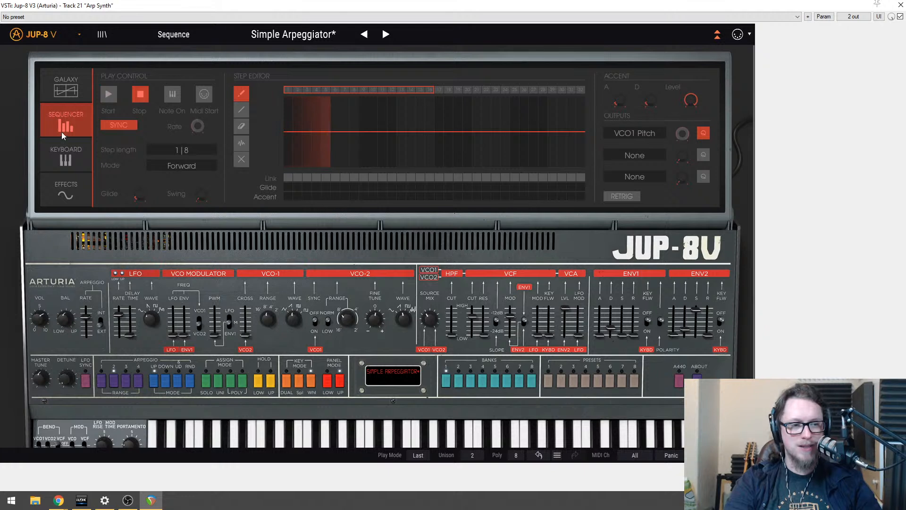
Step: Audition a note and examine the synth's Galaxy, Effects, Keyboard and Sequencer pages for arpeggio controls
click(55, 96)
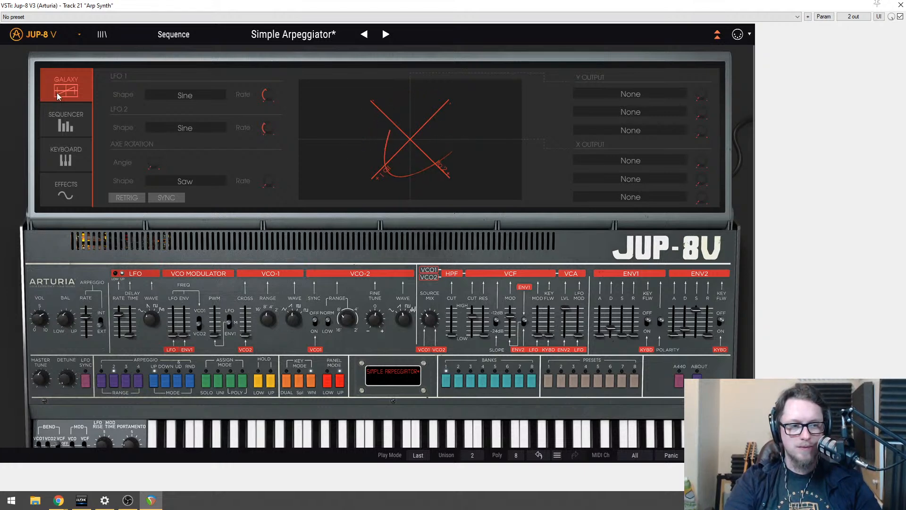
key(super+Down)
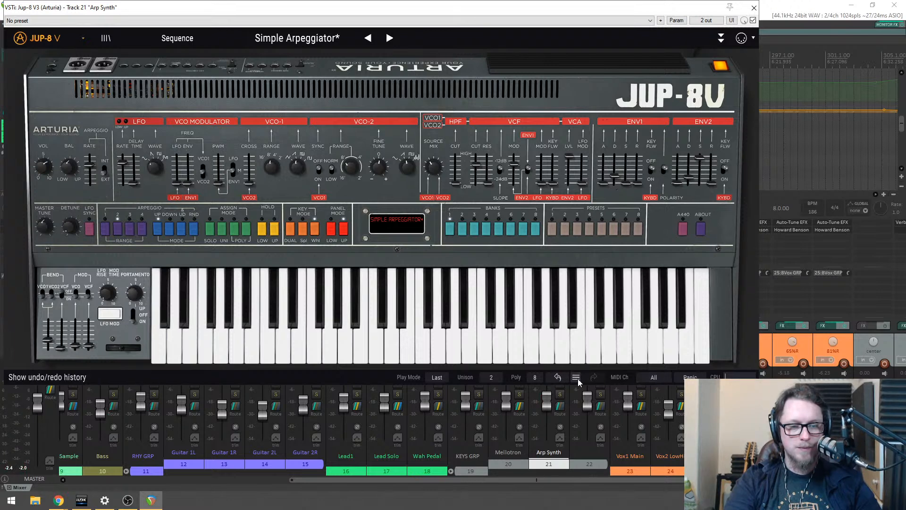
click(310, 335)
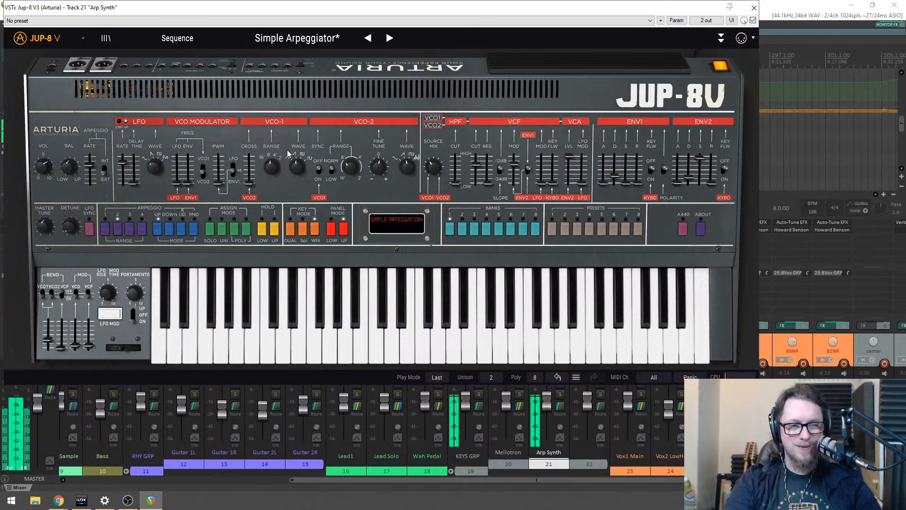
click(296, 63)
click(74, 191)
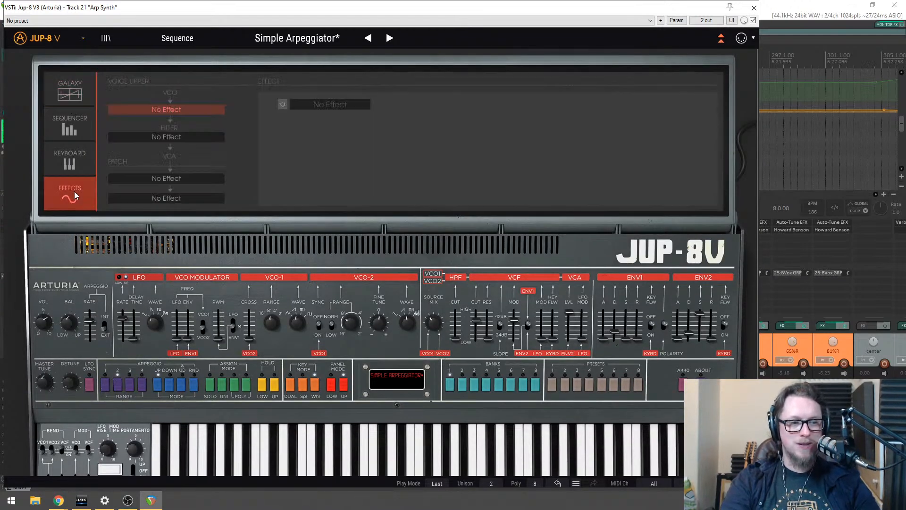
click(75, 160)
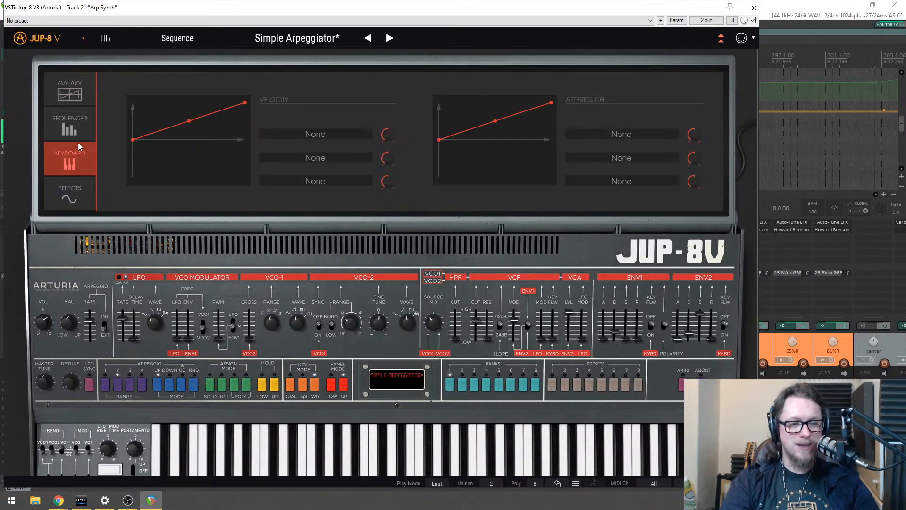
click(78, 131)
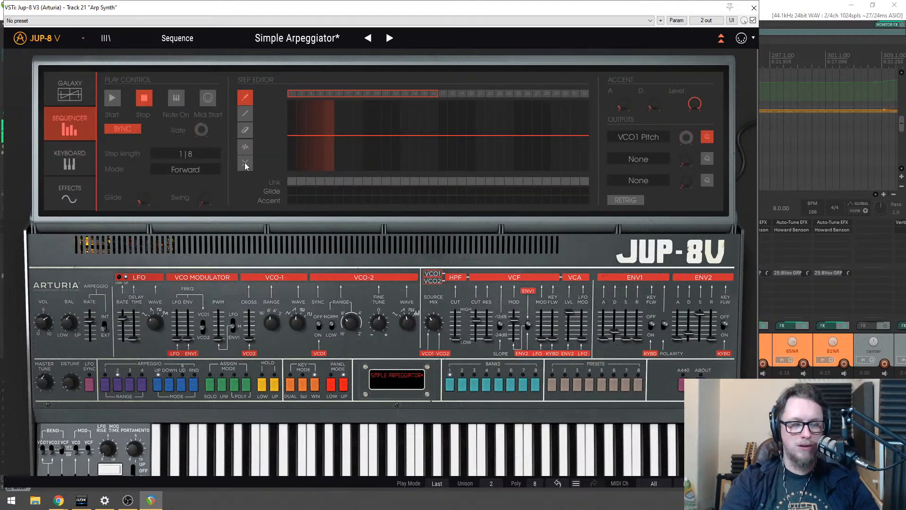
click(59, 94)
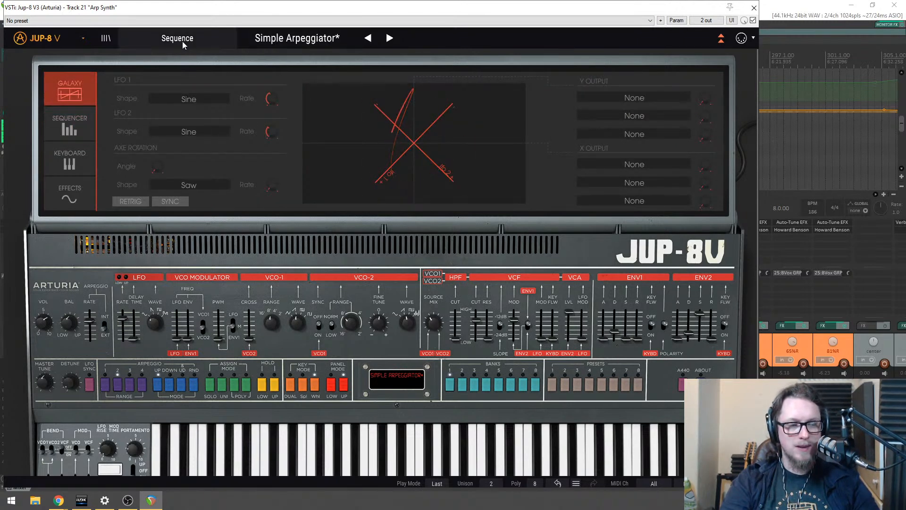
Step: Load the Simple Step Sequencer preset from the Jup-8 V preset browser
click(105, 39)
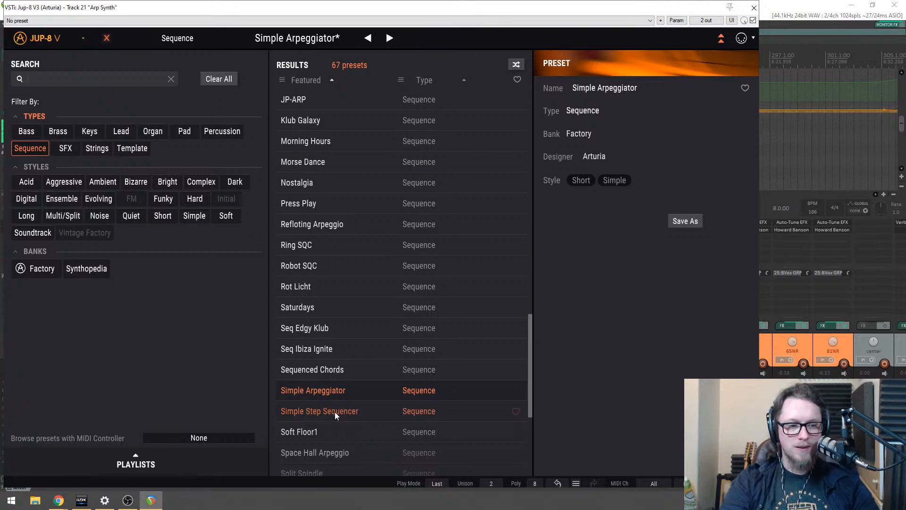
click(319, 411)
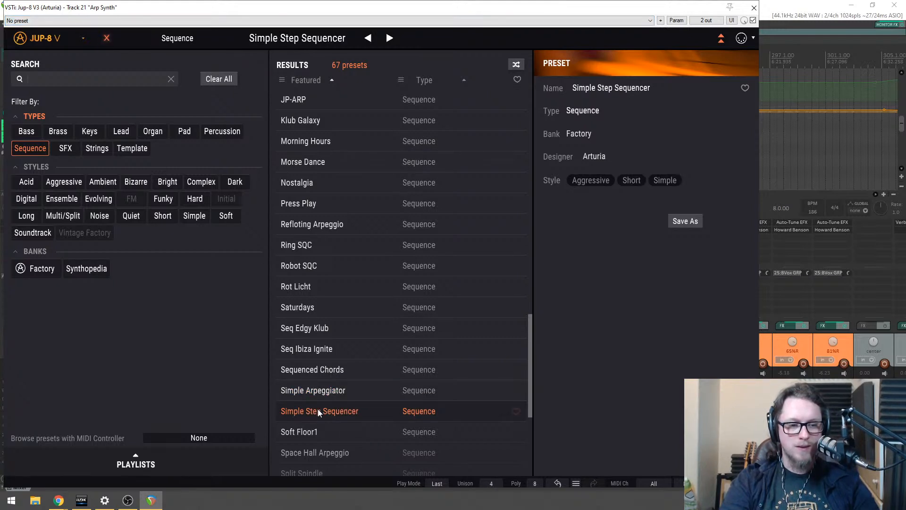
click(177, 38)
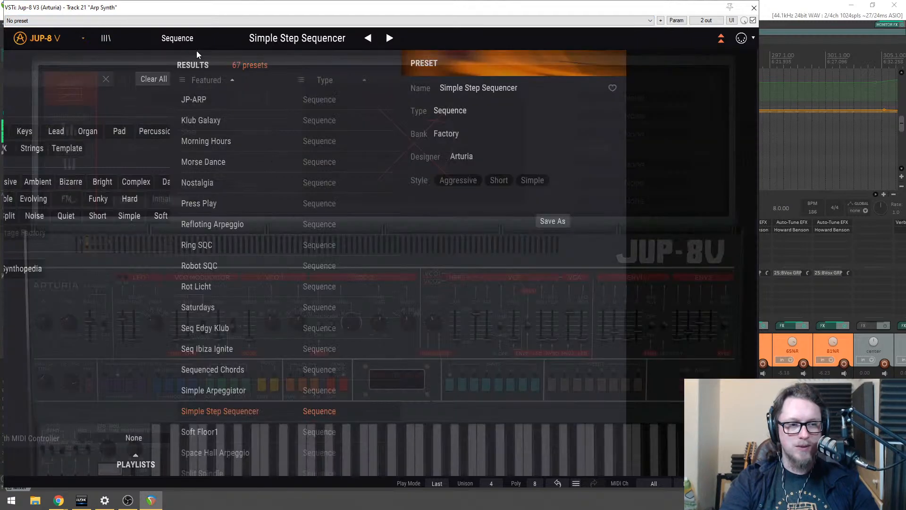
Step: Set the Simple Step Sequencer preset's sequencer step length to 1|8
click(70, 124)
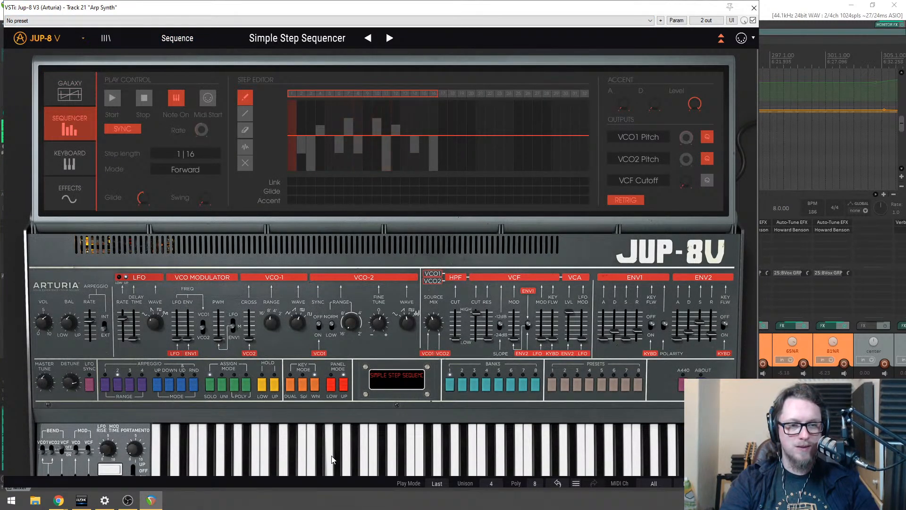
double_click(343, 11)
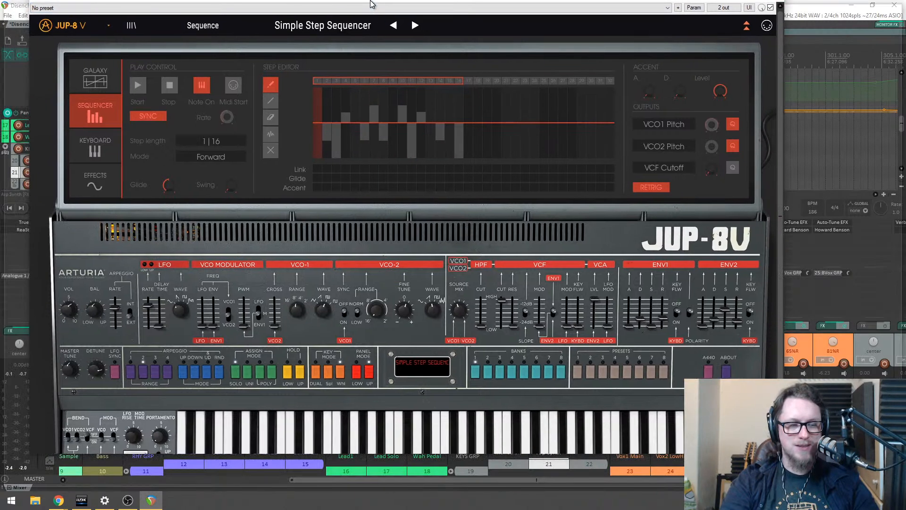
click(185, 159)
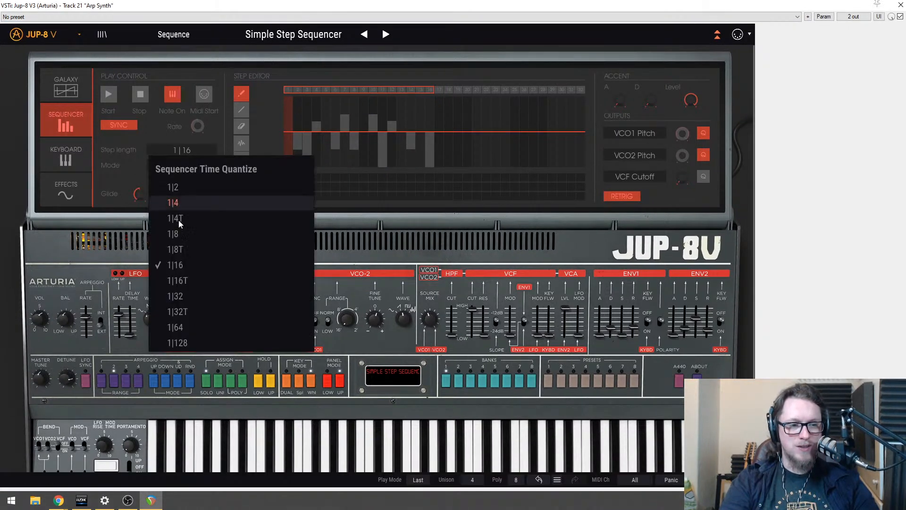
click(177, 233)
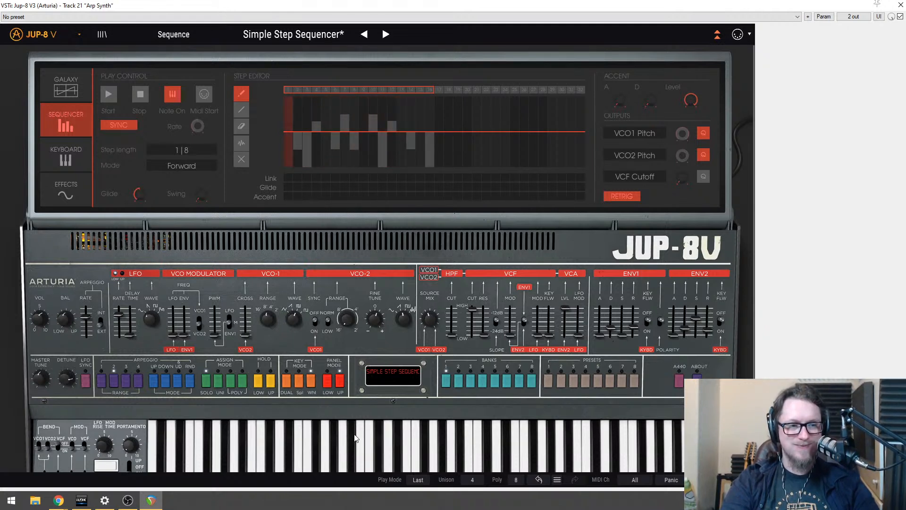
Step: Assign HPF Cutoff to the first Y output on the Galaxy page and raise its modulation amount
click(66, 87)
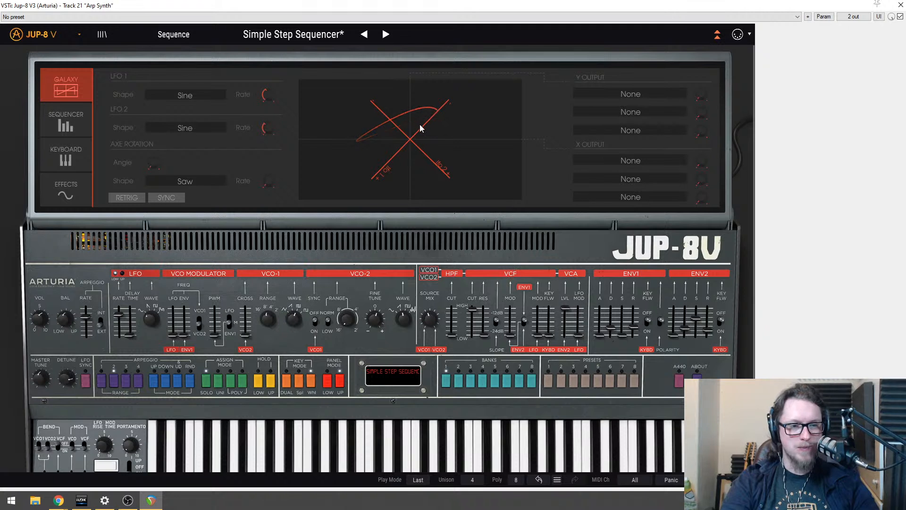
click(627, 97)
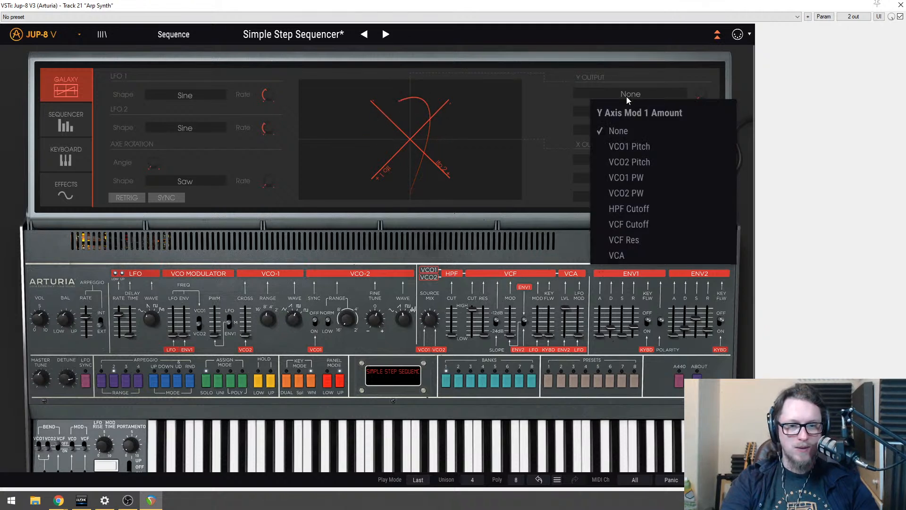
click(628, 208)
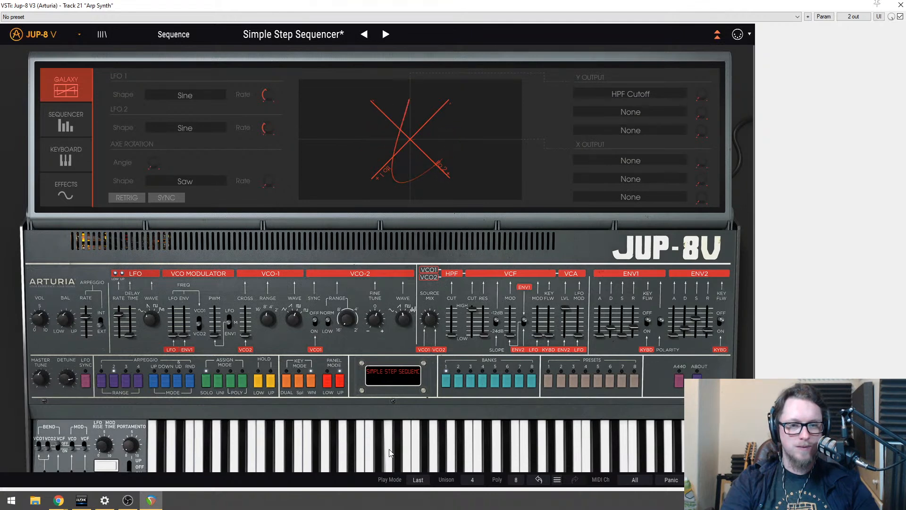
drag(700, 96, 701, 67)
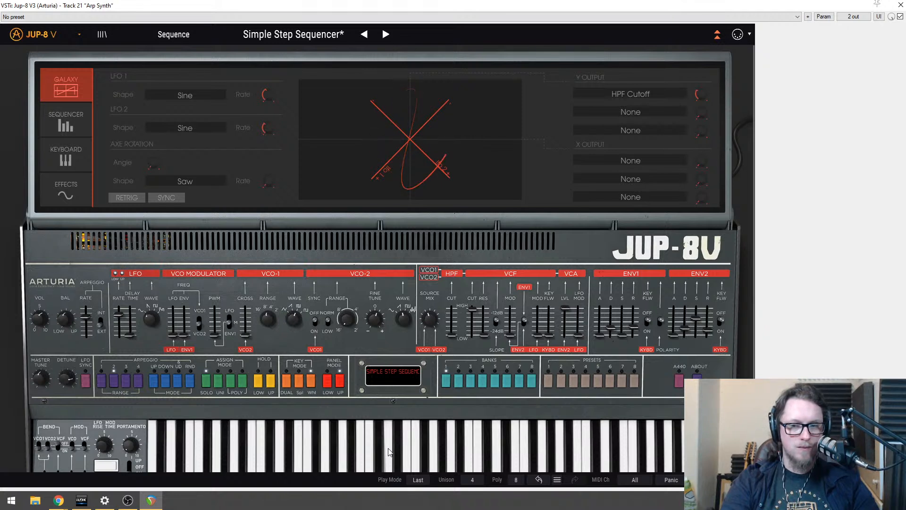
Step: Assign VCF Res to the first X output on the Galaxy page and raise its modulation amount
click(634, 159)
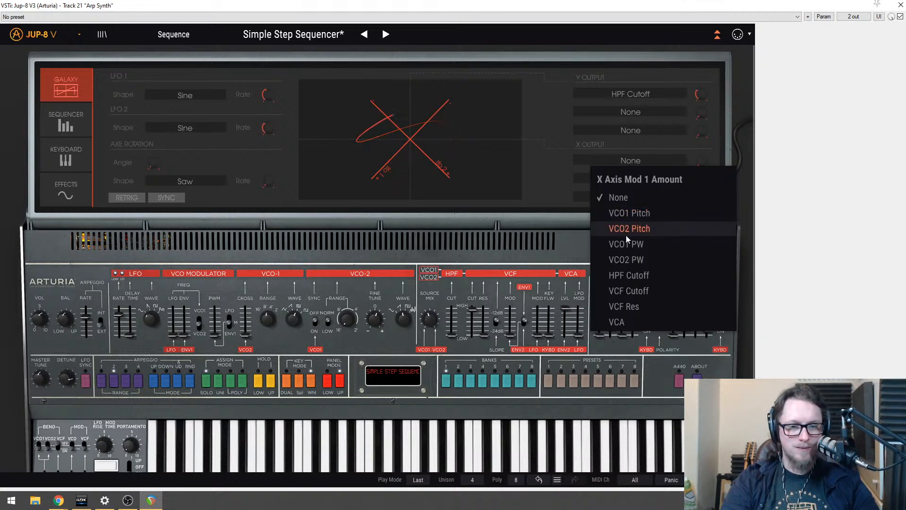
click(621, 309)
drag(701, 162, 701, 155)
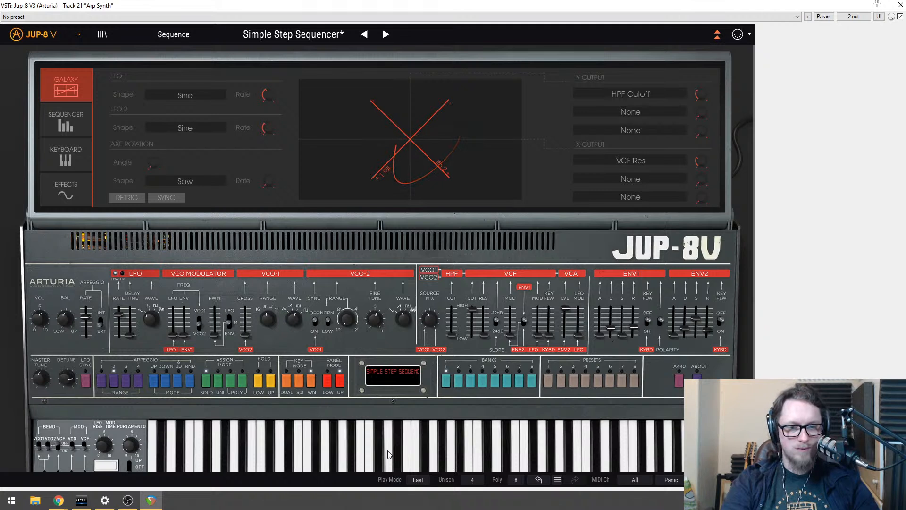
Step: Assign VCA to the second X output, try some modulation on it, and turn its amount back down to zero
click(620, 181)
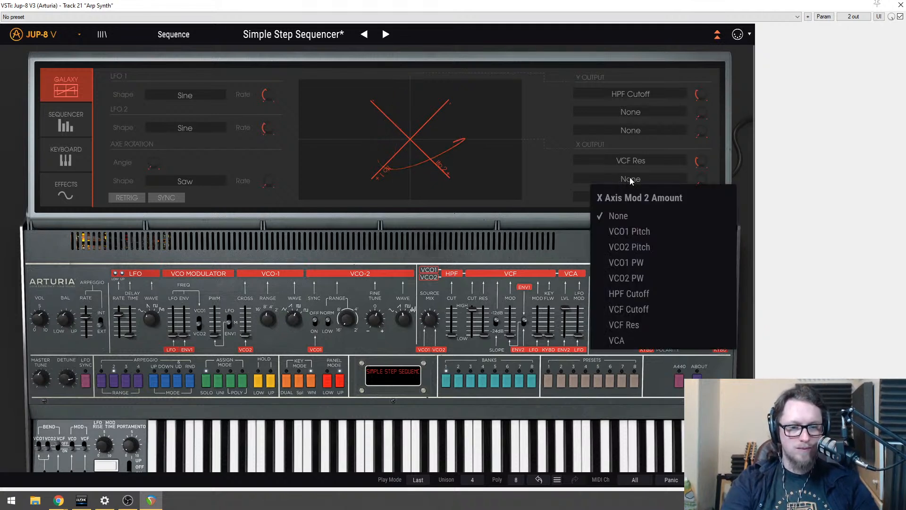
click(620, 338)
drag(701, 180, 702, 176)
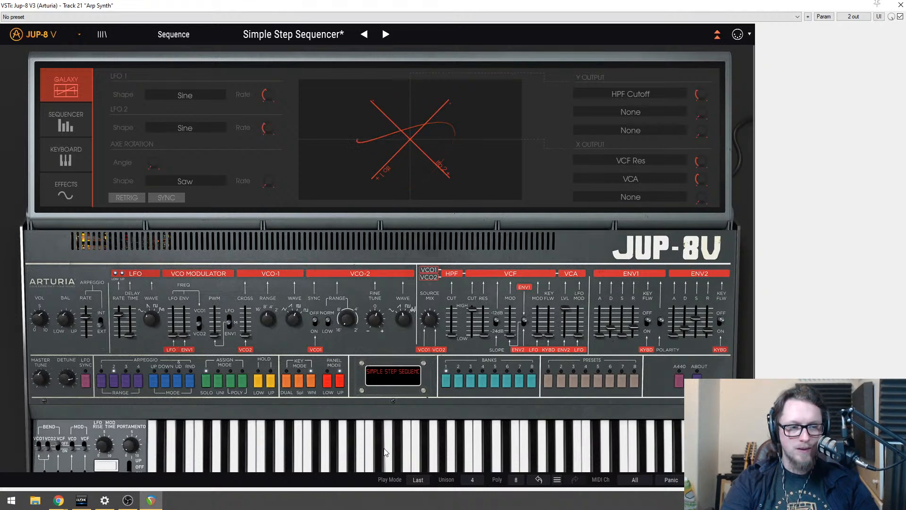
drag(702, 179, 702, 184)
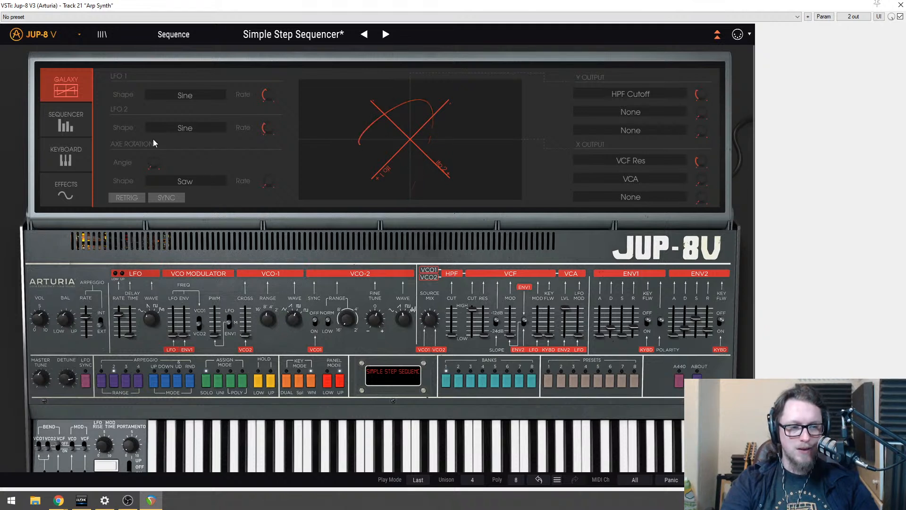
Step: Increase the Axe Rotation angle on the Galaxy page and audition the sound with a few notes
mouse_move(153, 164)
mouse_down()
mouse_move(156, 155)
mouse_move(163, 167)
mouse_up()
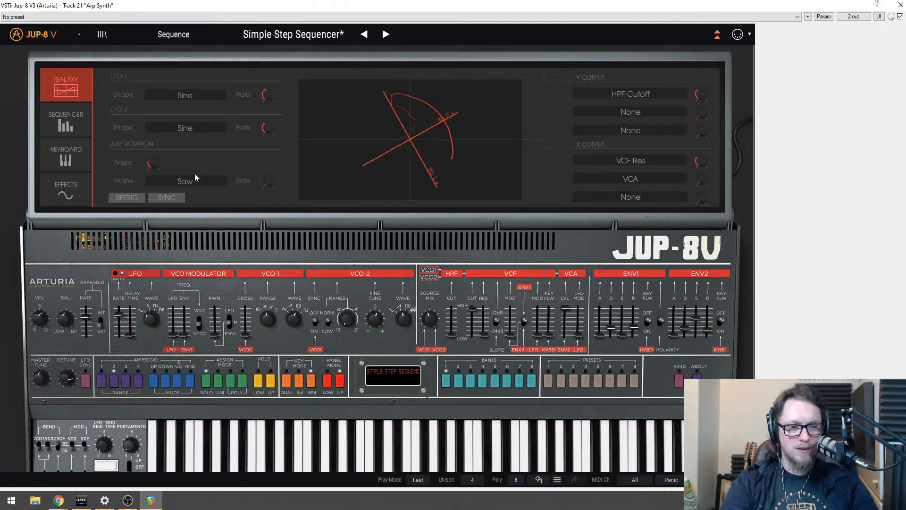
click(387, 433)
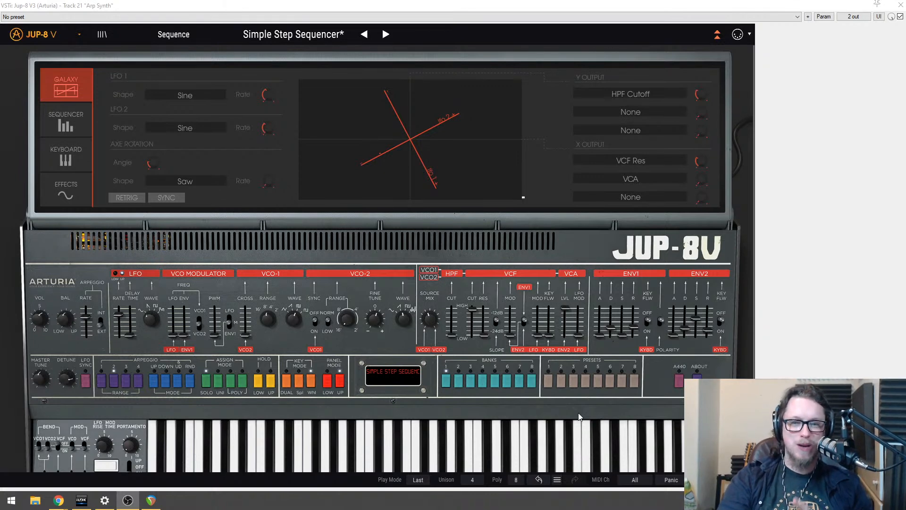
click(282, 452)
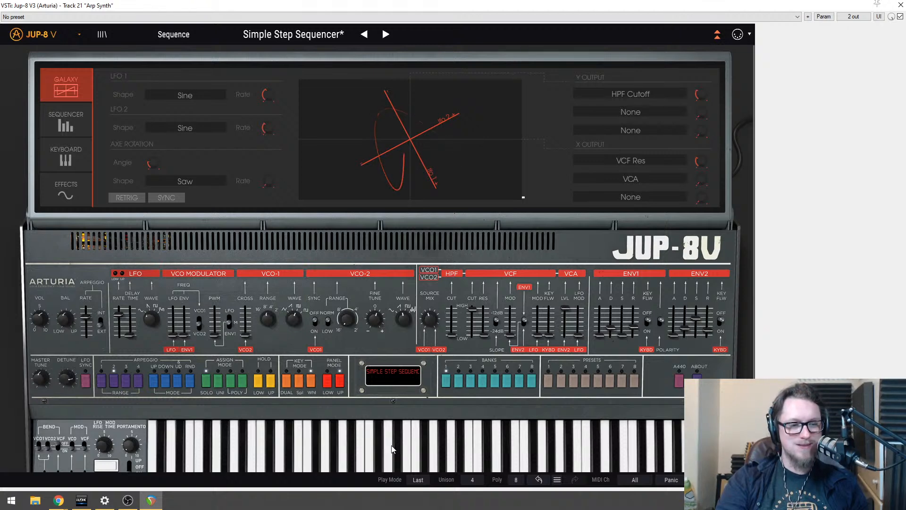
Step: Close the synth, set a time selection from 280.1.00 to 288.1.00 in the arrangement, and play the song there
click(900, 4)
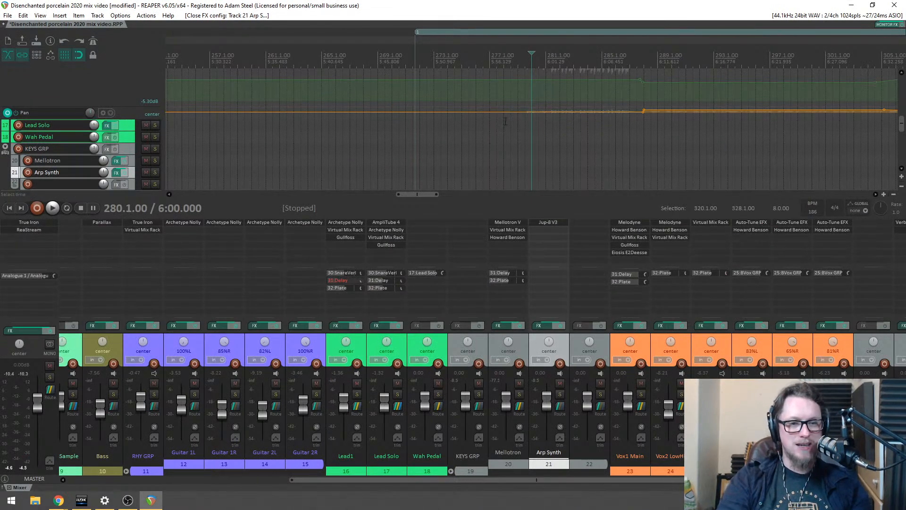
drag(533, 168, 643, 156)
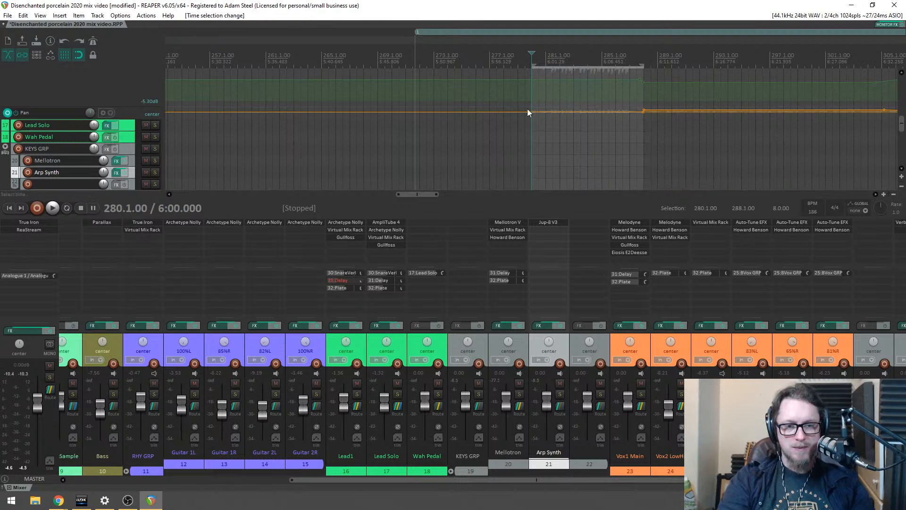
key(space)
scroll(534, 118, up, 1)
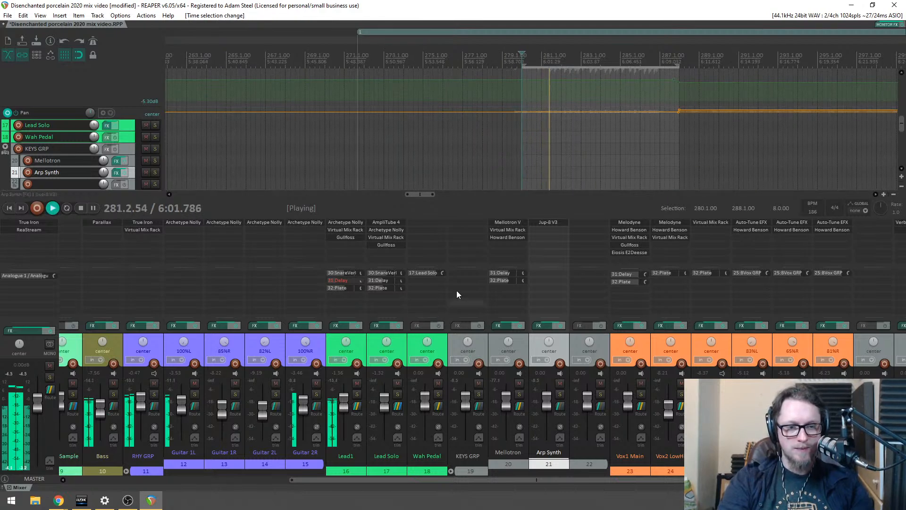
Step: Reopen Jup-8 V3 on the Arp Synth track, switch its sequencer play control to Start, and close the synth
click(552, 224)
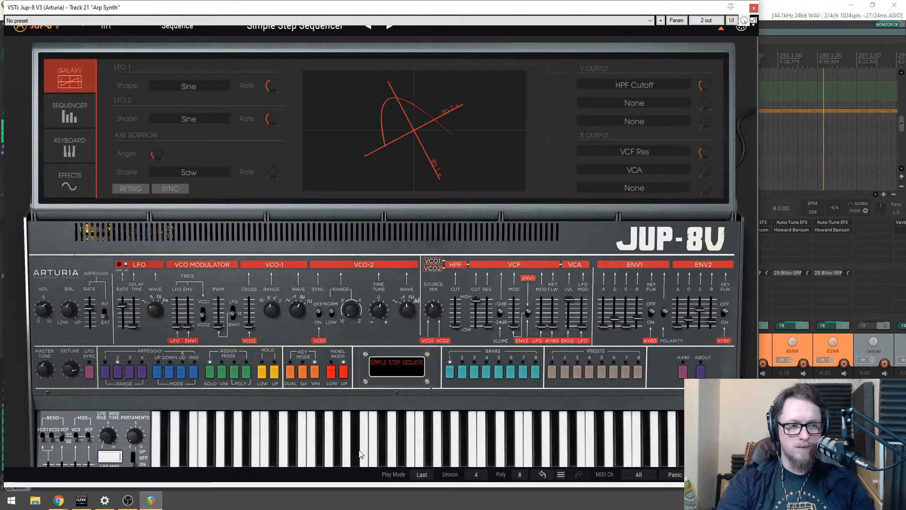
click(69, 117)
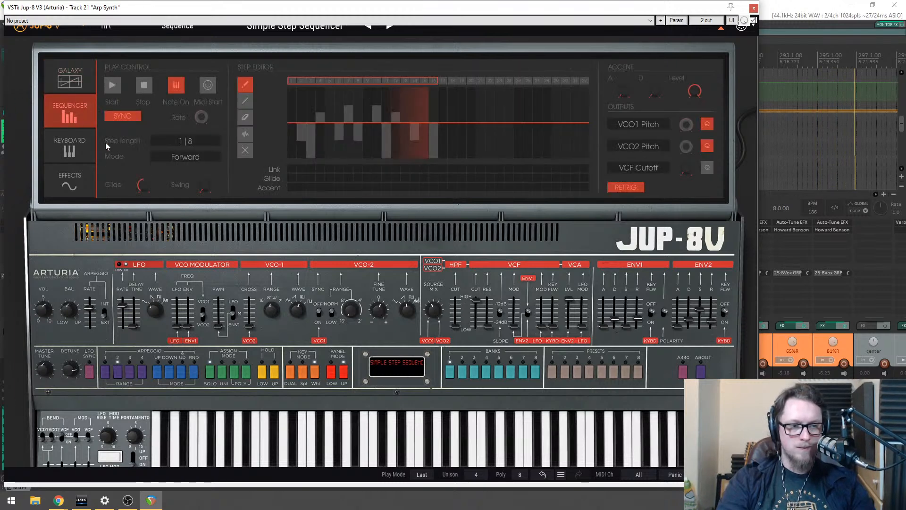
click(112, 84)
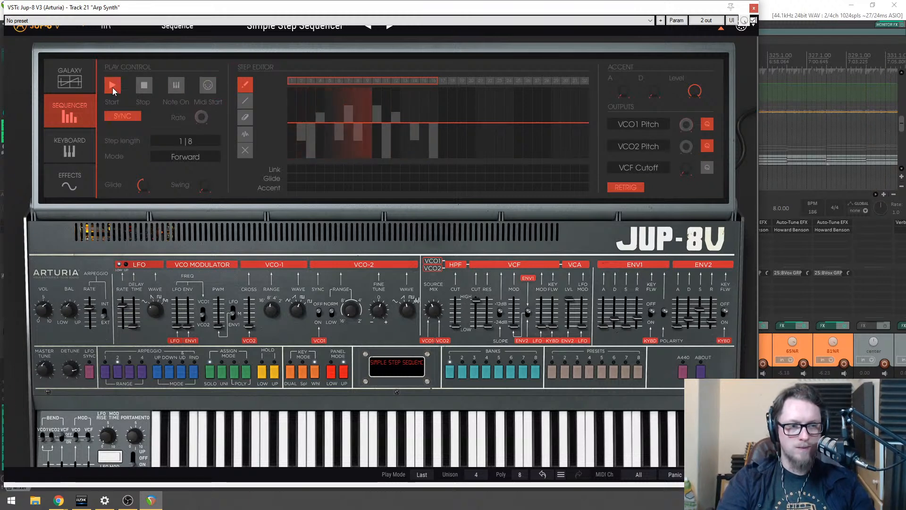
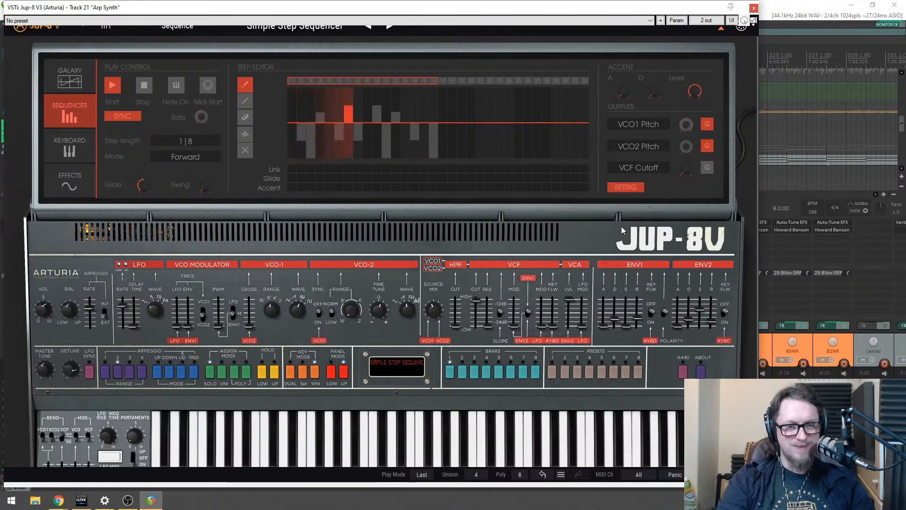
click(754, 8)
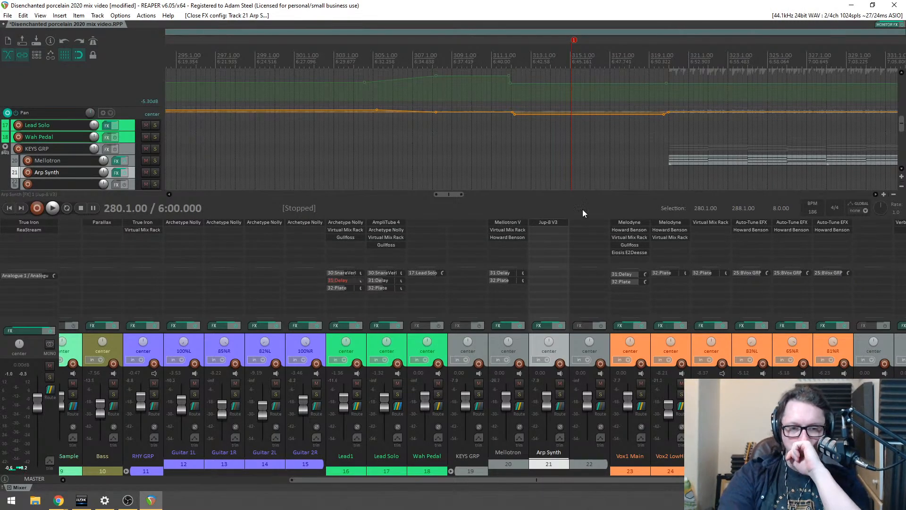
Step: Add the VST3 Virtual Mix Rack to the Arp Synth track and raise the FG-N module's high-pass filter frequency
double_click(567, 233)
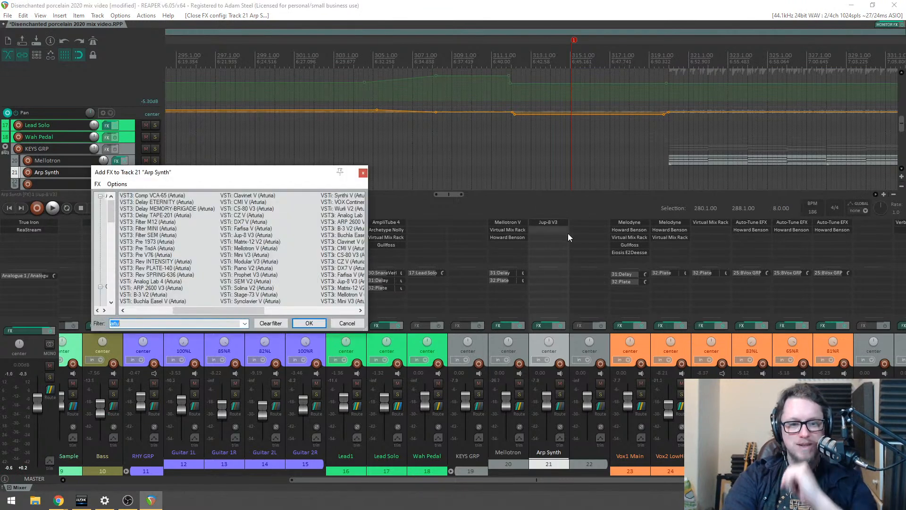
text(mix)
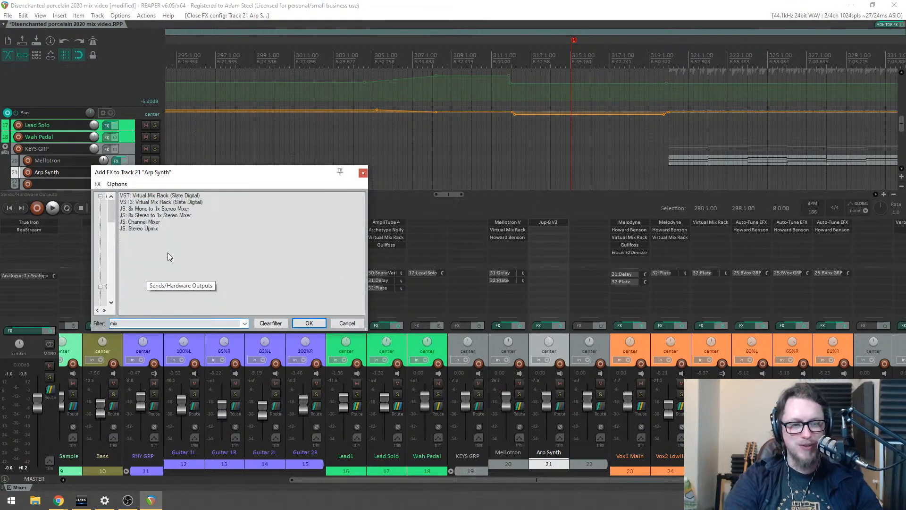
click(137, 203)
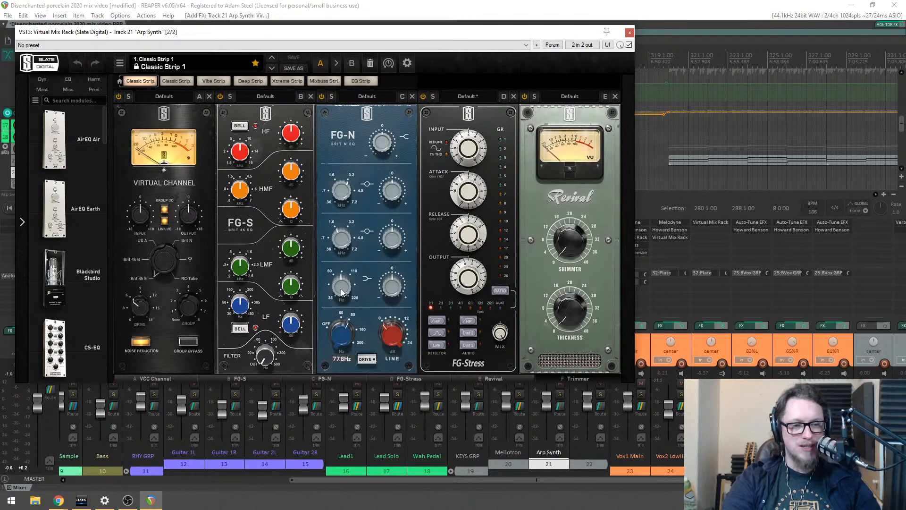
drag(342, 296, 344, 271)
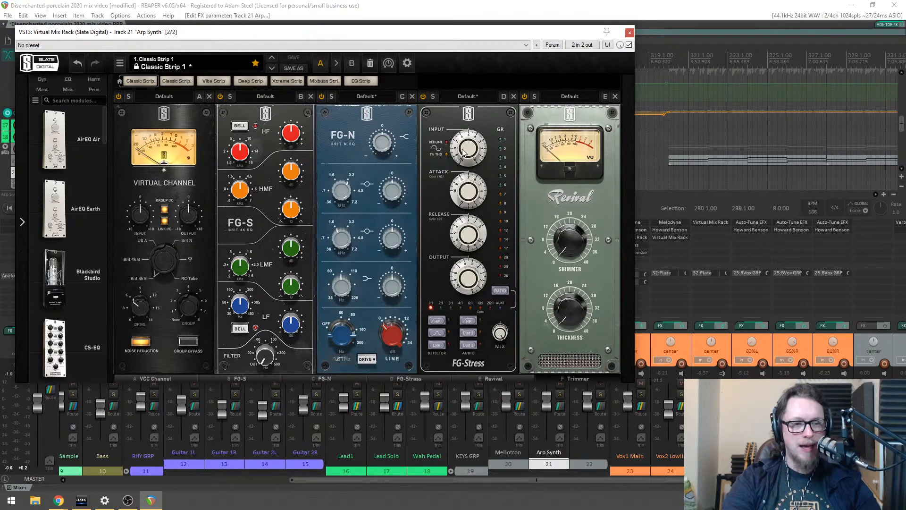
Step: Remove the FG-S and Revival modules from the rack and place Virtual Channel between FG-Stress and Trimmer
click(310, 96)
drag(180, 118, 477, 128)
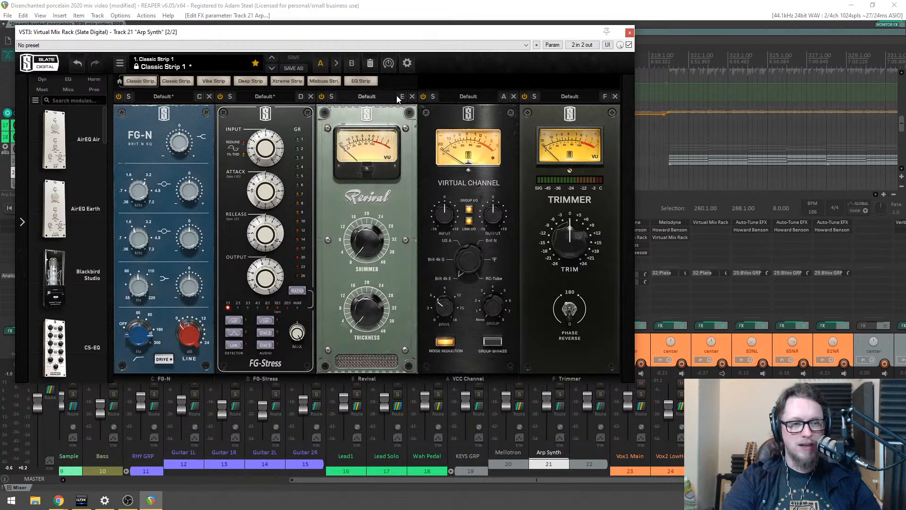
click(417, 96)
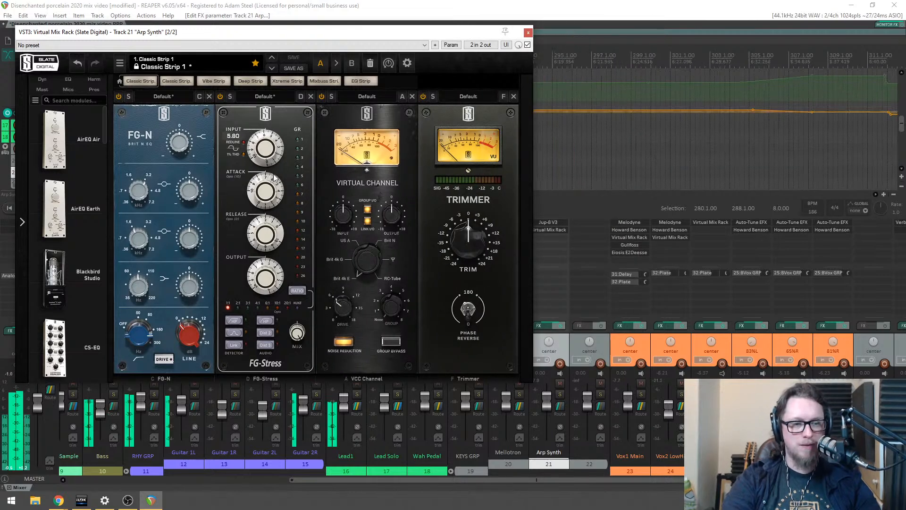
Step: Insert a CS-EQ module between FG-Stress and Virtual Channel, set its low-pass filter to 14.4 kHz, and close the rack
drag(336, 32, 504, 56)
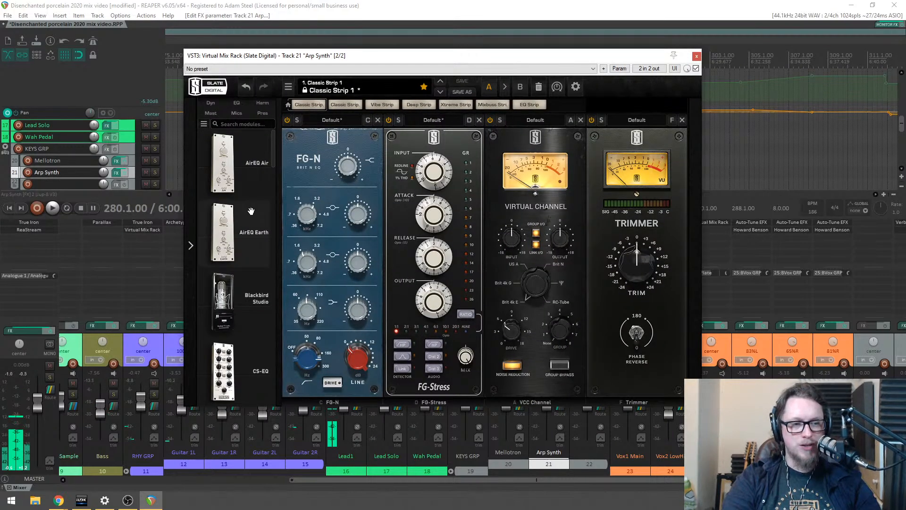
scroll(251, 211, down, 3)
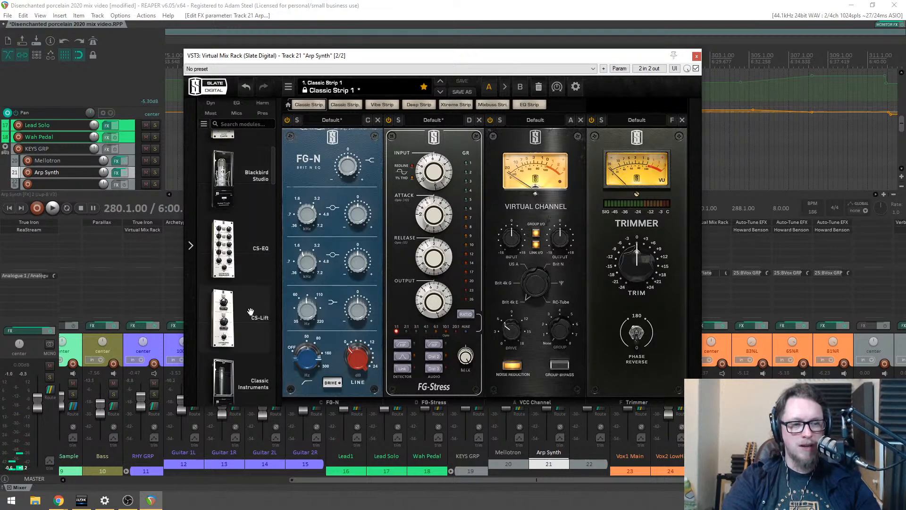
drag(239, 230, 411, 242)
drag(517, 236, 519, 240)
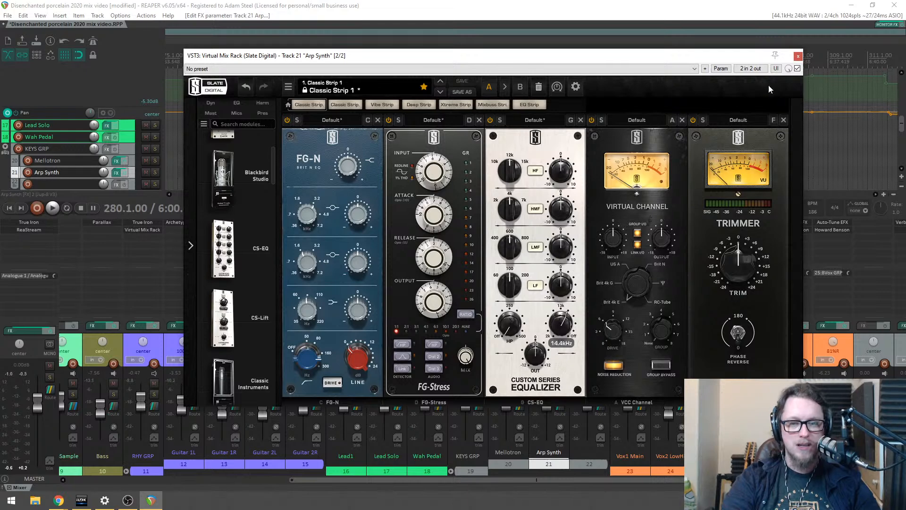
click(797, 56)
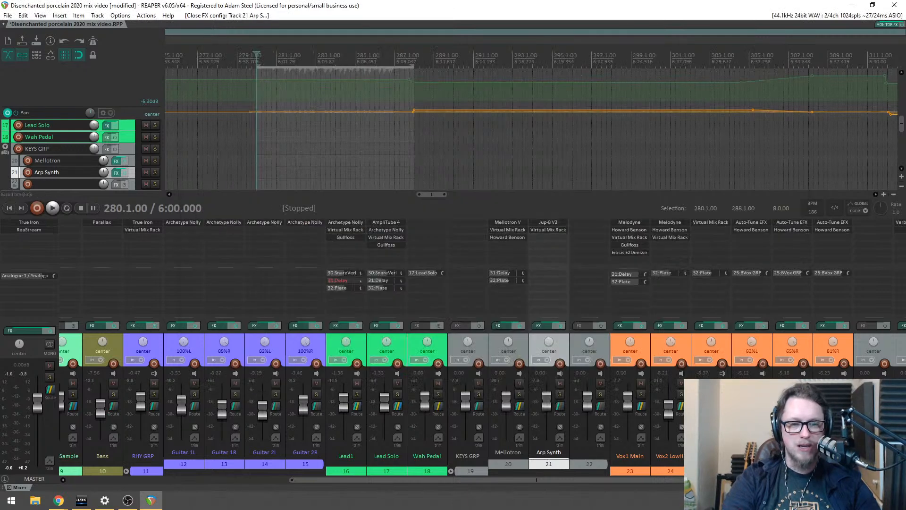
Step: Add the Soundtoys PanMan plug-in after Virtual Mix Rack on the Arp Synth track and move its window clear of the timeline
double_click(545, 250)
text(pan)
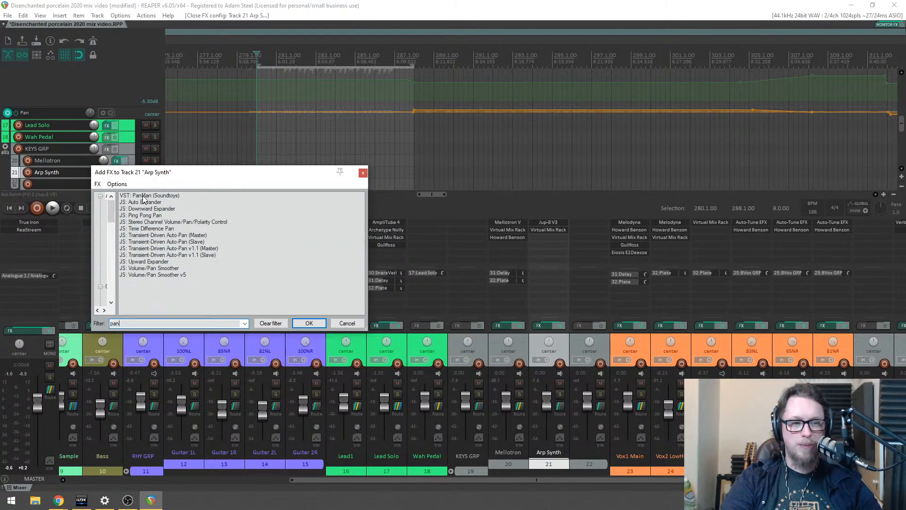
key(Return)
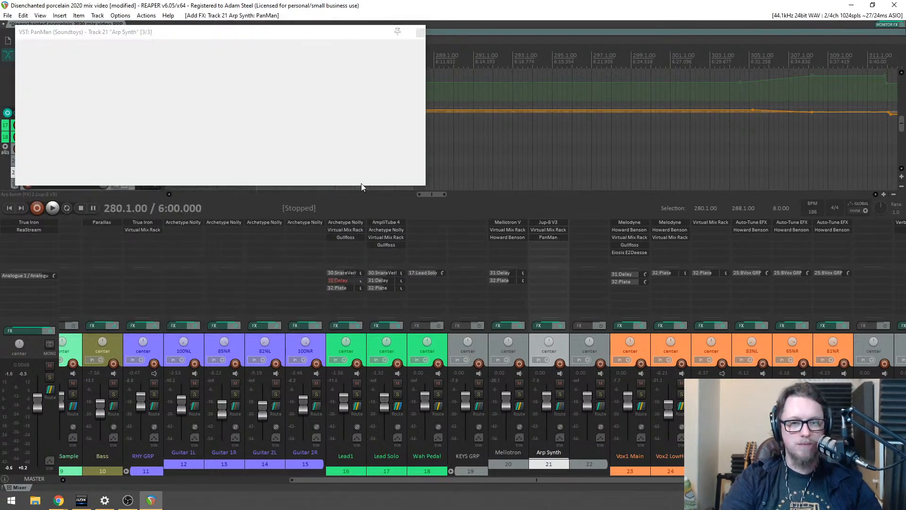
drag(200, 34, 265, 169)
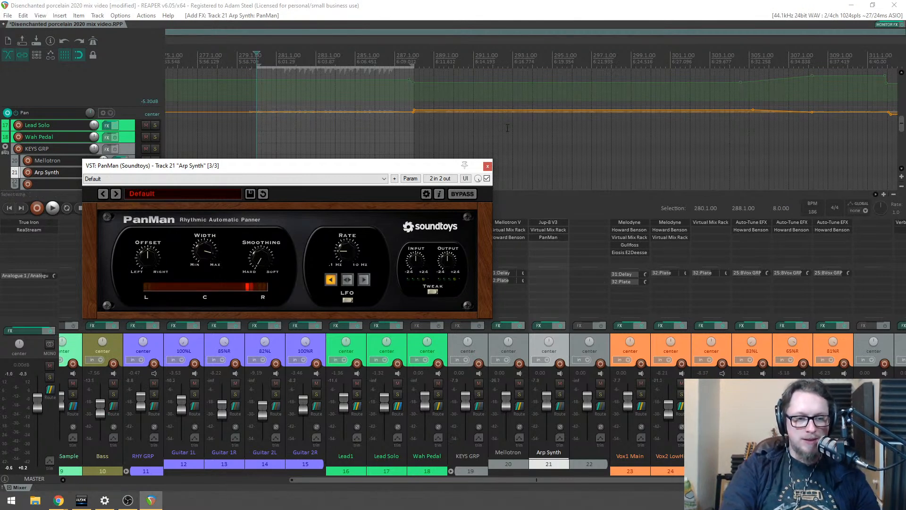
Step: Set PanMan's LFO to the two-way direction, raise its smoothing, and reduce its width
click(347, 280)
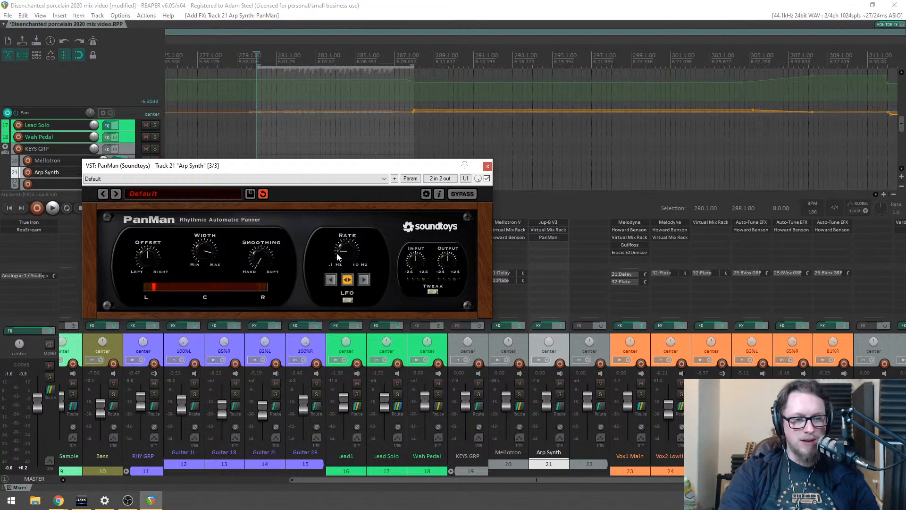
drag(265, 252, 276, 140)
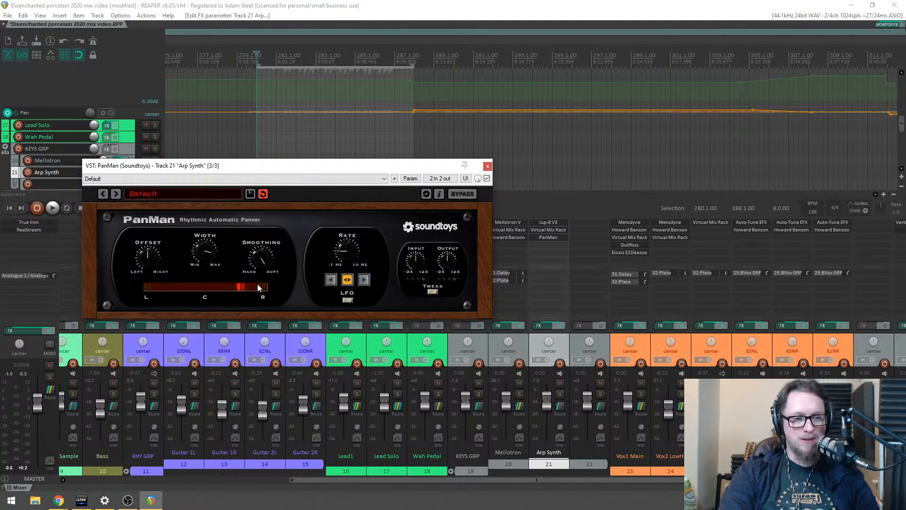
drag(205, 252, 204, 261)
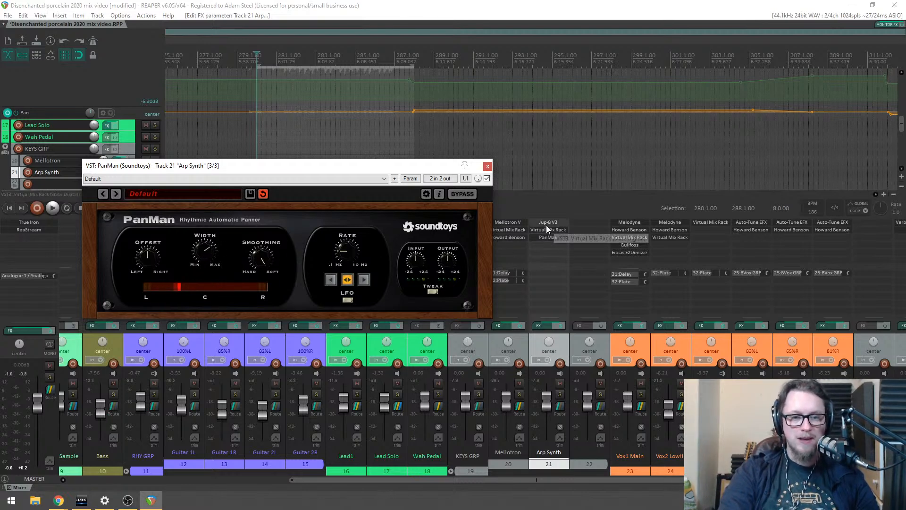
drag(274, 170, 274, 219)
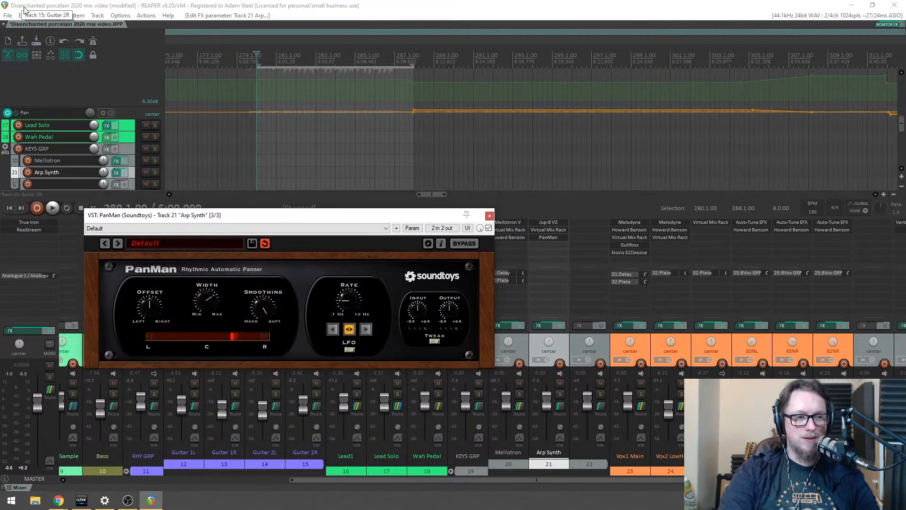
Step: Insert a new MIDI item over the time selection on Arp Synth, open it for editing, and audition the D2 note
click(59, 15)
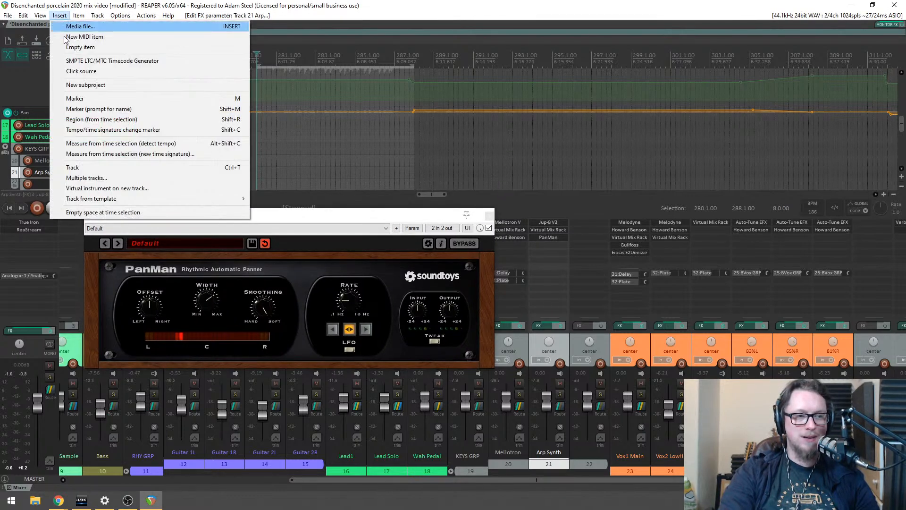
click(80, 36)
double_click(266, 171)
click(89, 262)
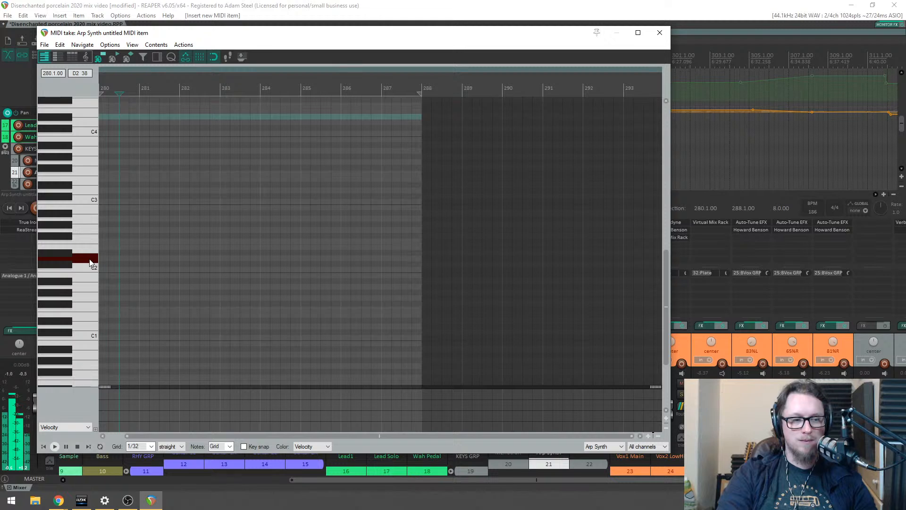
Step: Audition the D3 and D4 notes, and draw a D4 note from near bar 280 to about bar 283
click(90, 191)
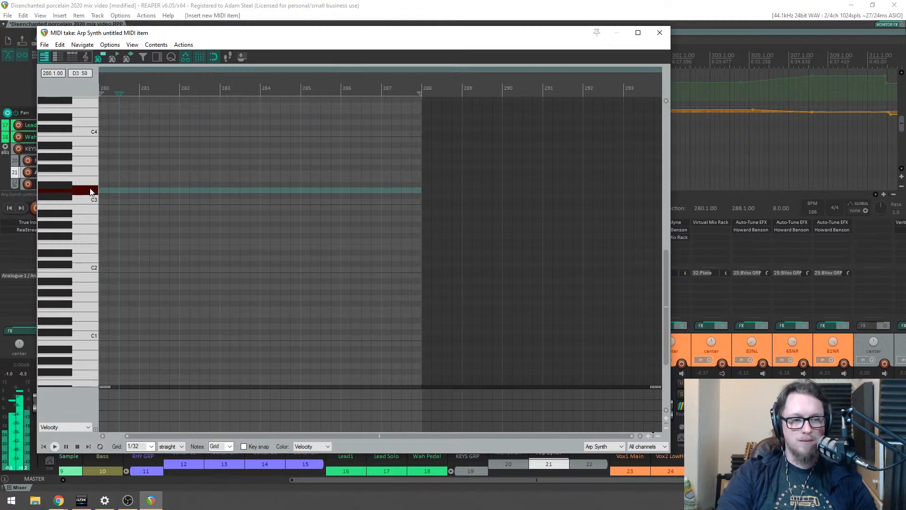
click(81, 121)
click(105, 122)
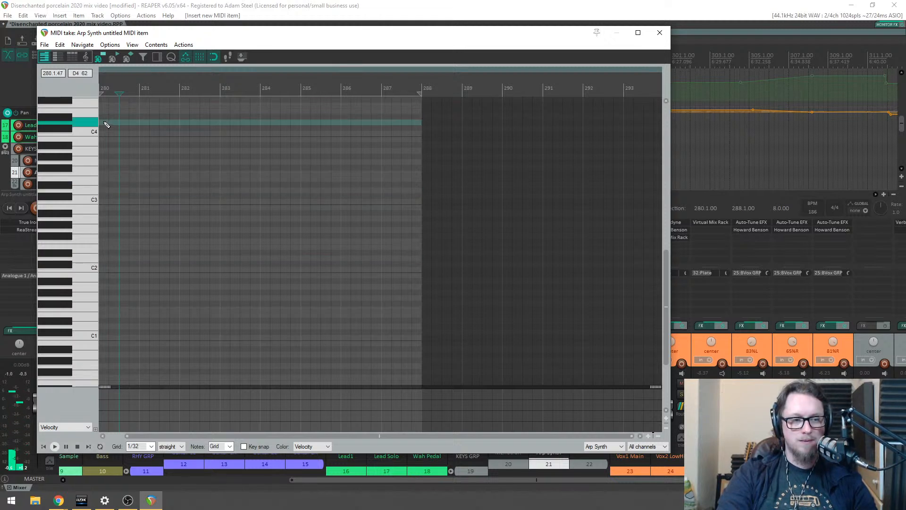
drag(164, 122, 252, 123)
scroll(83, 98, down, 1)
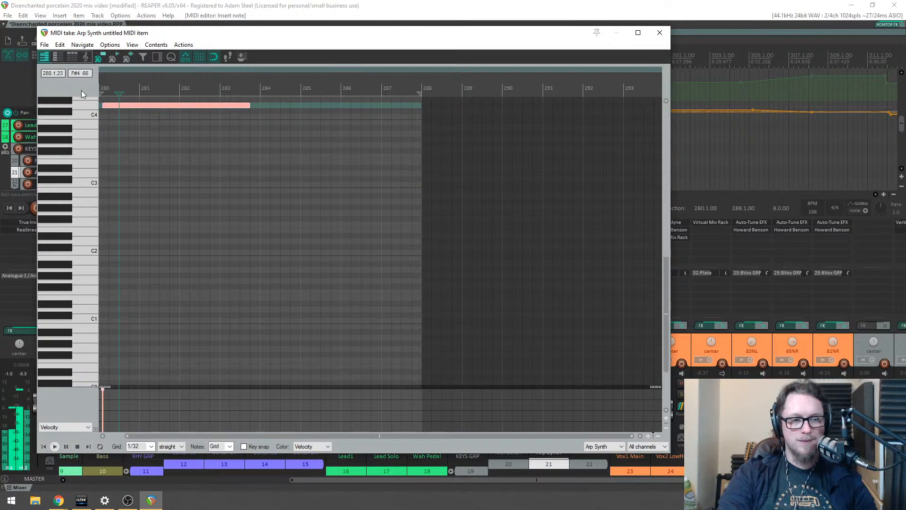
Step: Extend the D4 note at both ends to span bar 280 to bar 288, and close the MIDI editor after playback
scroll(93, 92, up, 5)
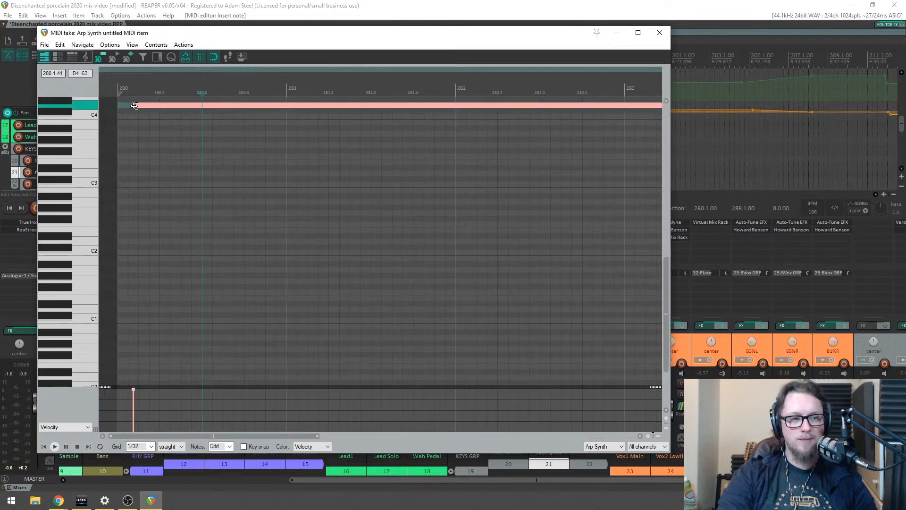
drag(135, 105, 117, 95)
key(space)
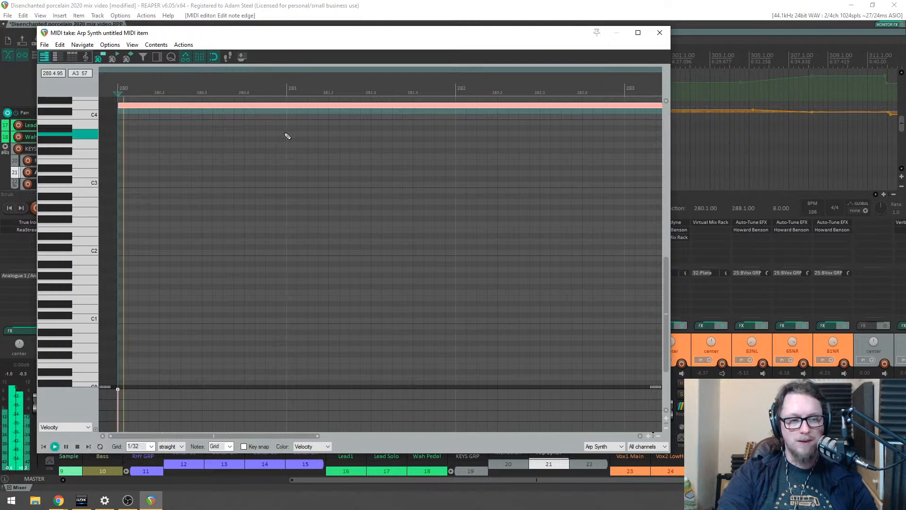
scroll(356, 133, down, 4)
drag(389, 106, 545, 111)
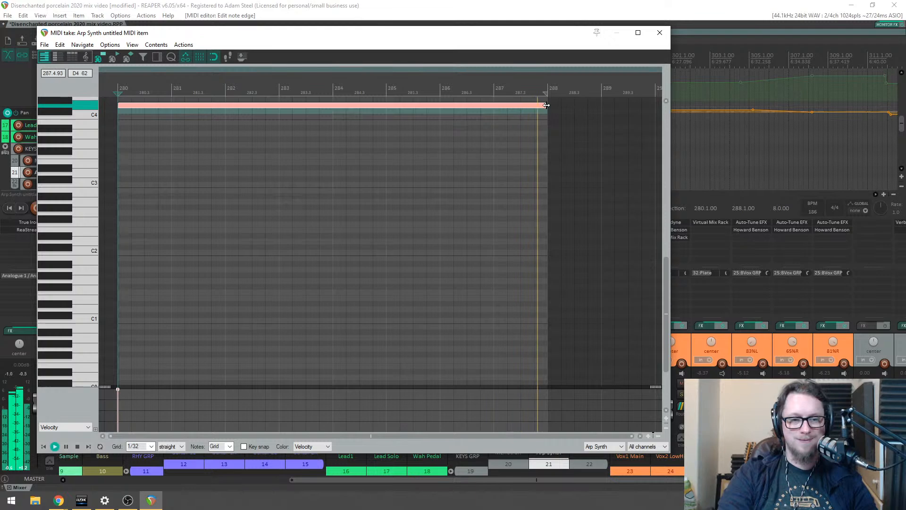
key(space)
click(665, 37)
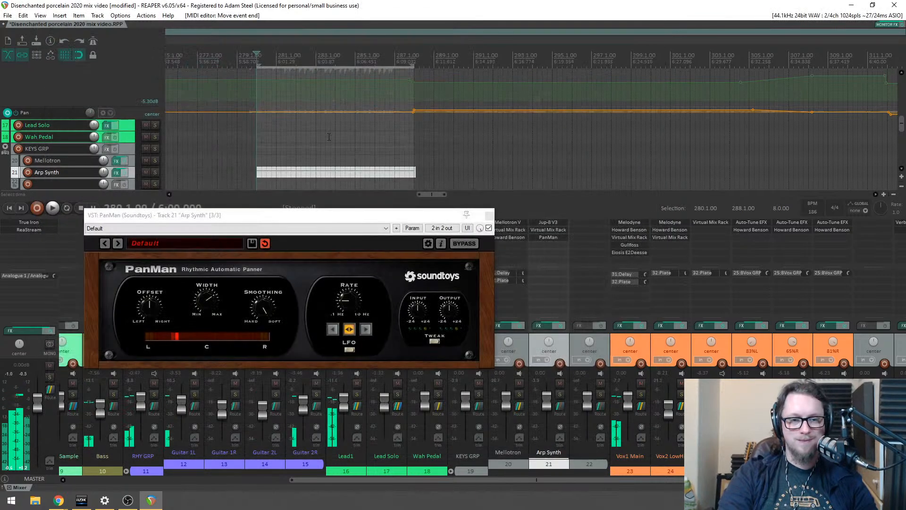
Step: Close the PanMan window and play back the synth part from bar 280 and from 279.3
key(space)
click(489, 214)
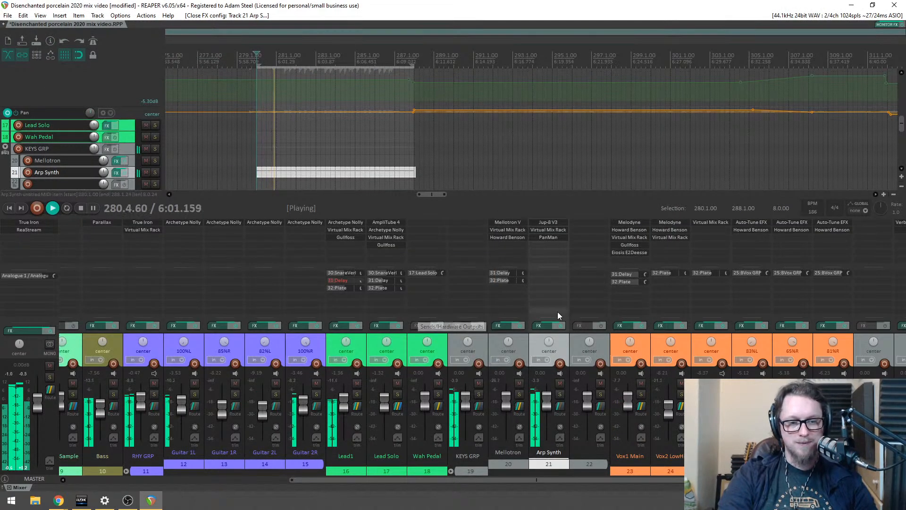
key(space)
click(250, 58)
scroll(250, 57, up, 5)
key(space)
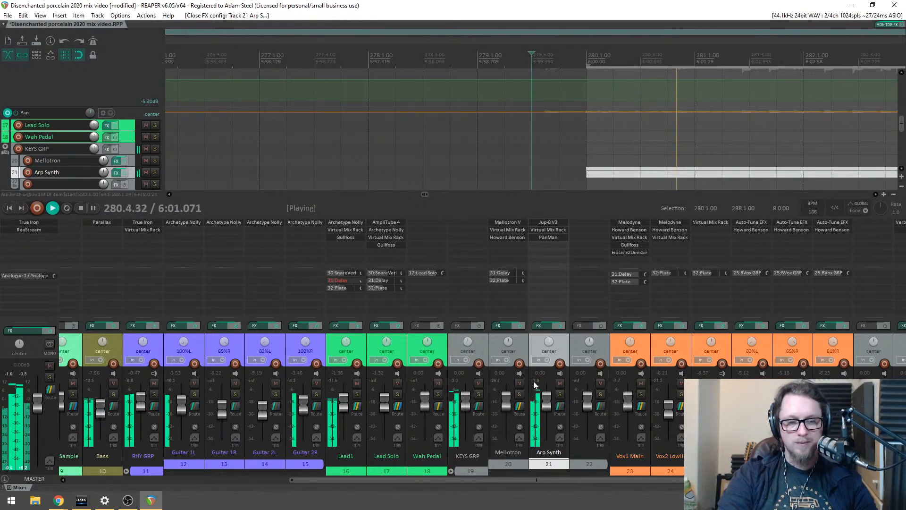
key(space)
Step: Open Jup-8 V on Arp Synth, raise the sequencer's glide, and reposition its window so the project transport can be seen
click(547, 222)
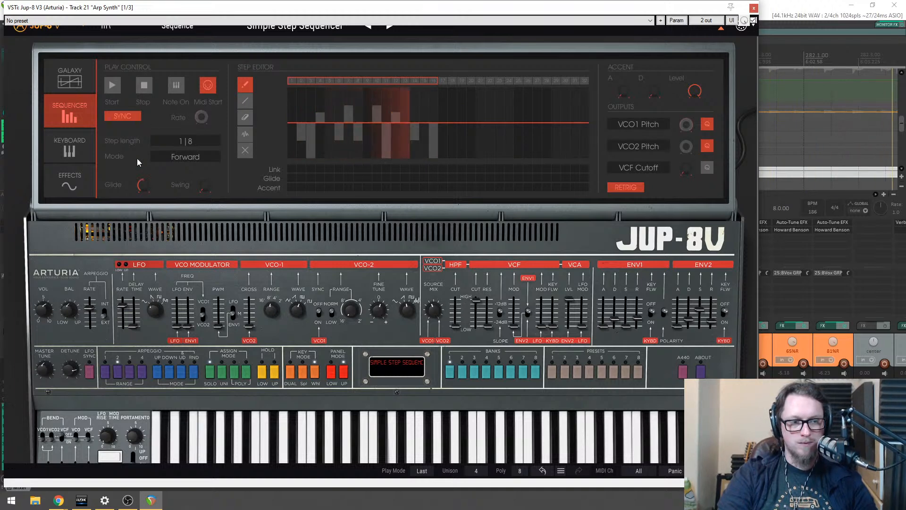
drag(143, 184, 142, 168)
drag(184, 12, 238, 0)
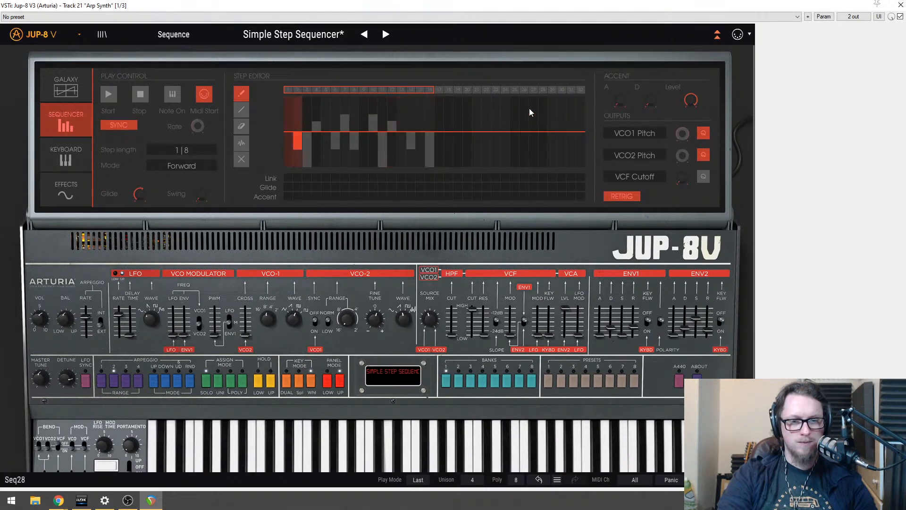
mouse_move(486, 4)
mouse_down()
mouse_move(478, 22)
mouse_move(487, 5)
mouse_up()
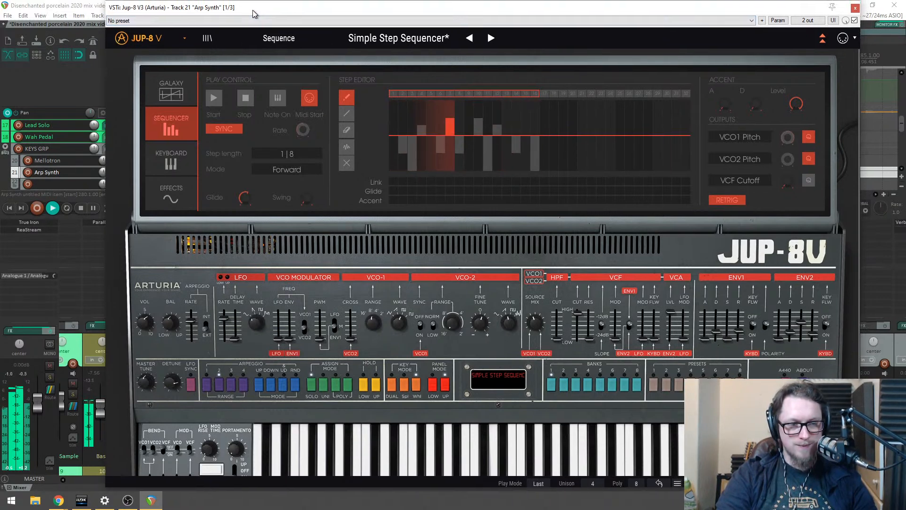
drag(255, 11, 253, 5)
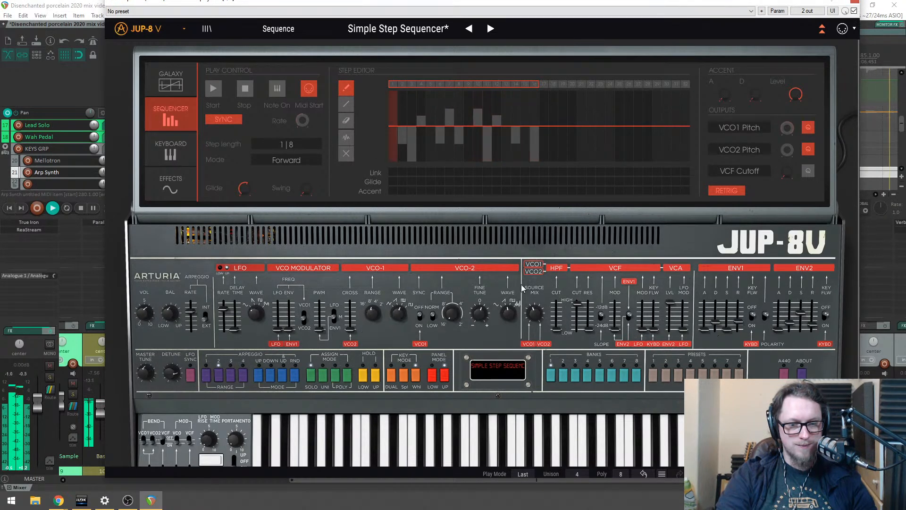
scroll(491, 255, down, 2)
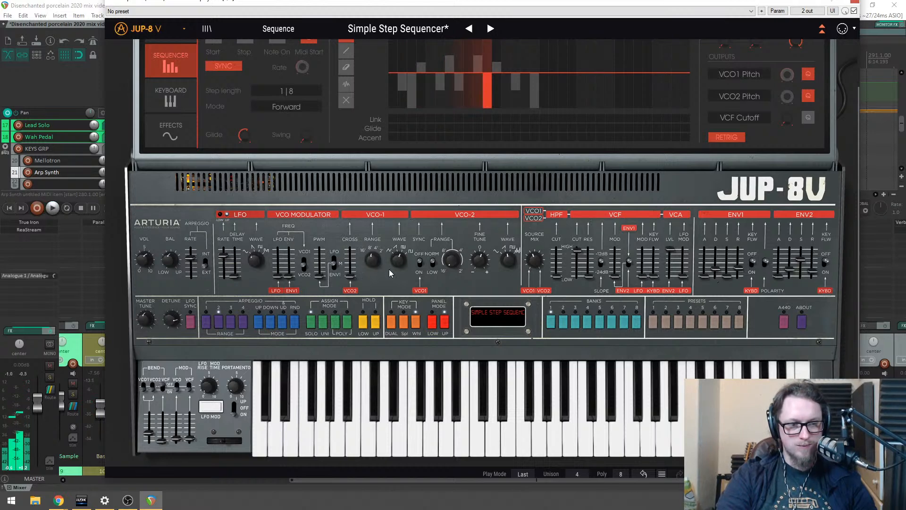
scroll(389, 273, up, 2)
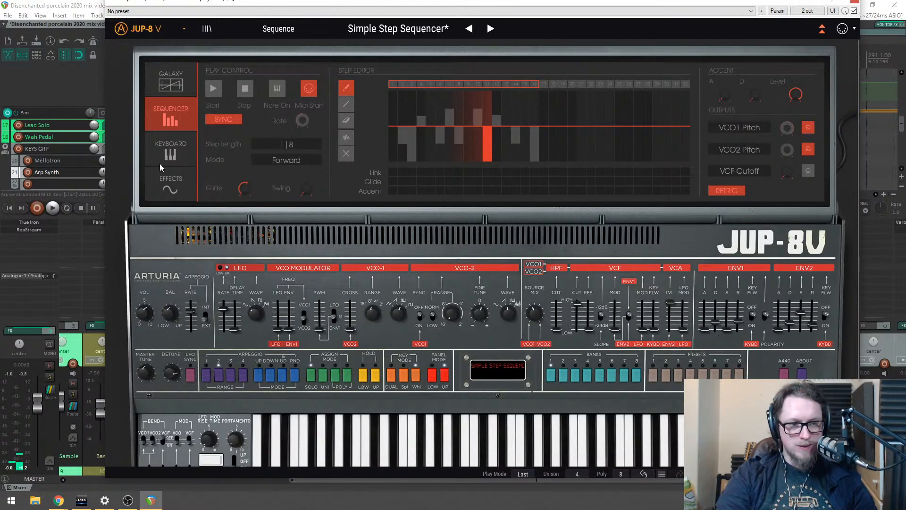
Step: Load the Chorus/Flanger effect after the VCO in Jup-8 V's effects and try its output level
click(166, 181)
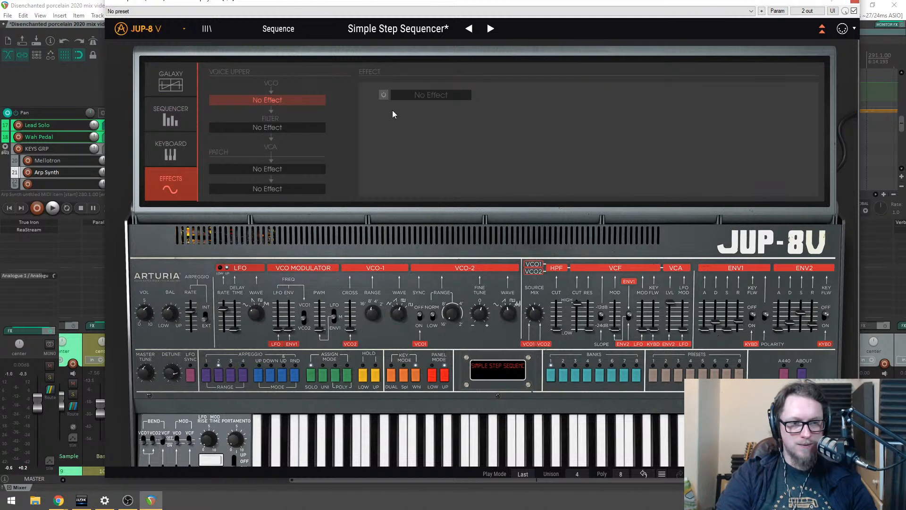
click(421, 95)
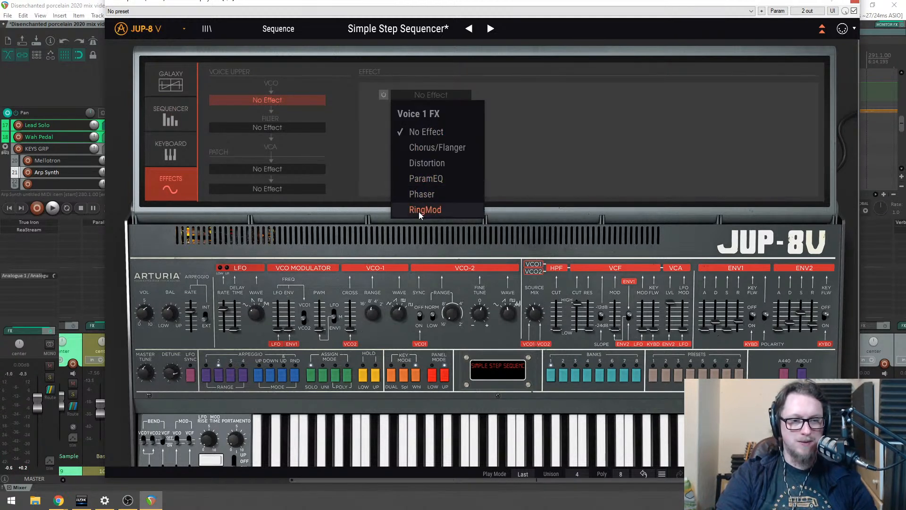
click(420, 149)
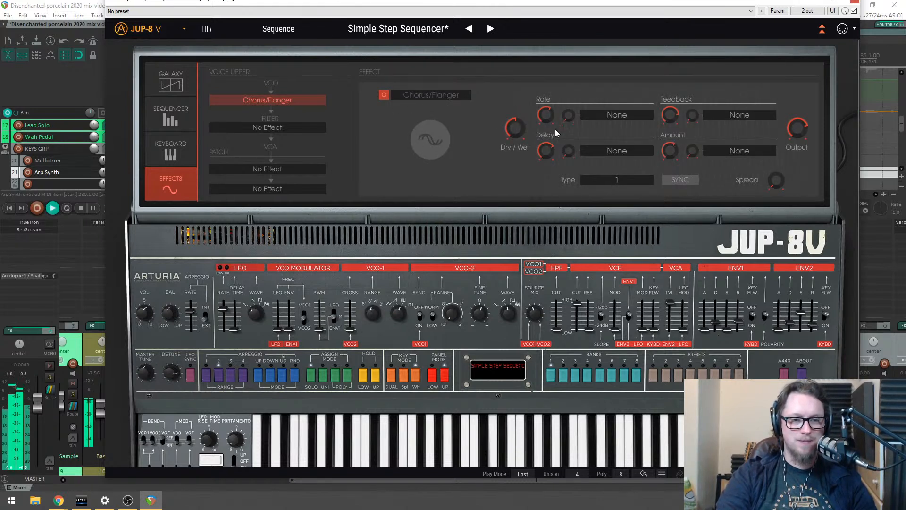
drag(797, 127, 799, 132)
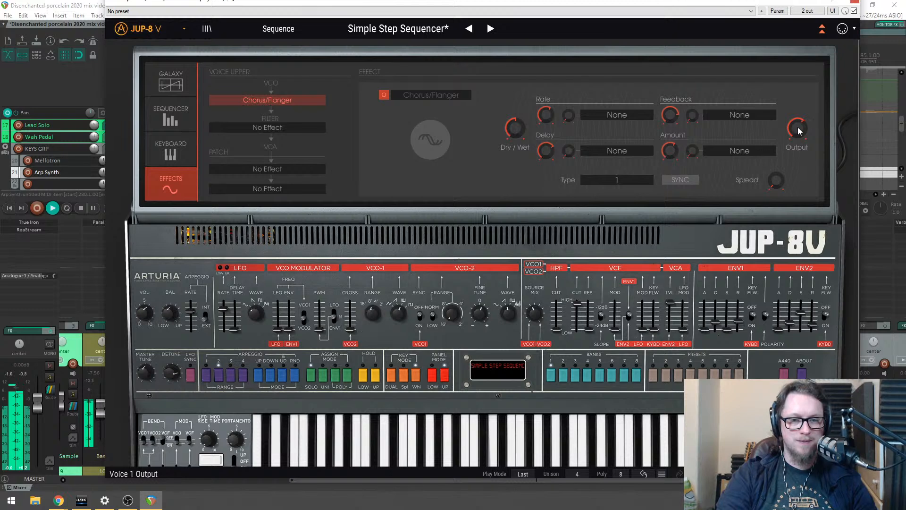
click(422, 96)
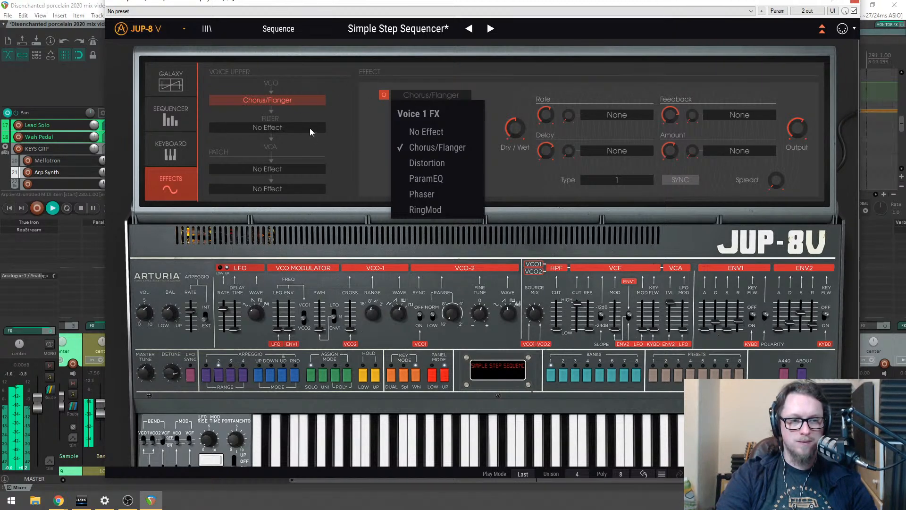
Step: Load St. Delay in the first patch effect slot, lower its dry/wet mix, and enable tempo sync
click(262, 127)
click(262, 126)
click(440, 95)
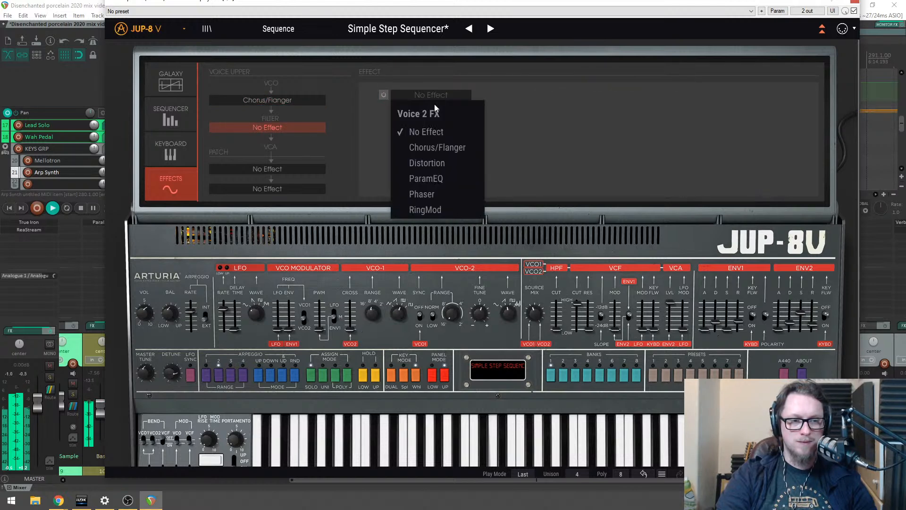
click(294, 168)
click(294, 168)
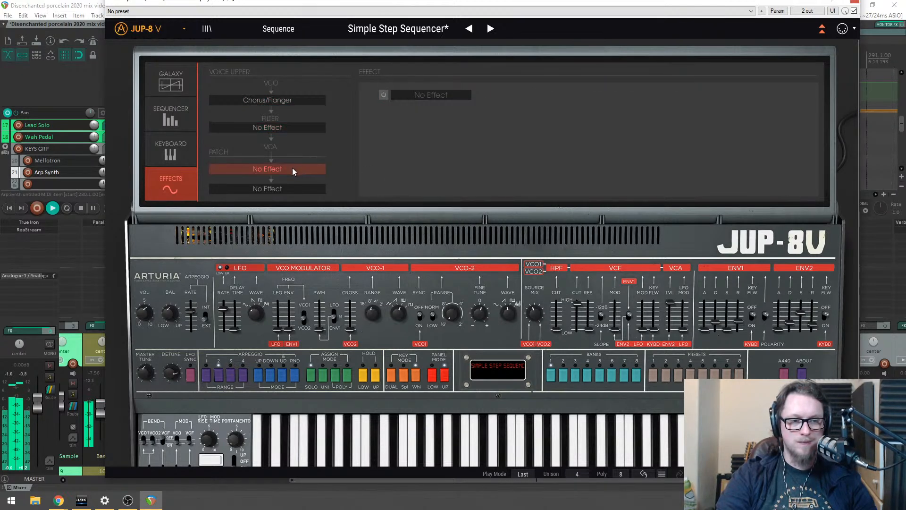
click(424, 96)
click(425, 158)
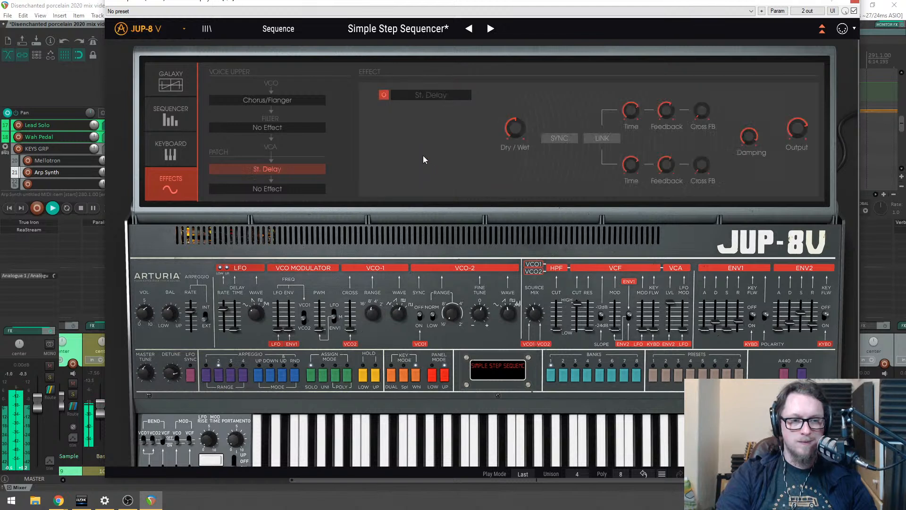
mouse_move(516, 128)
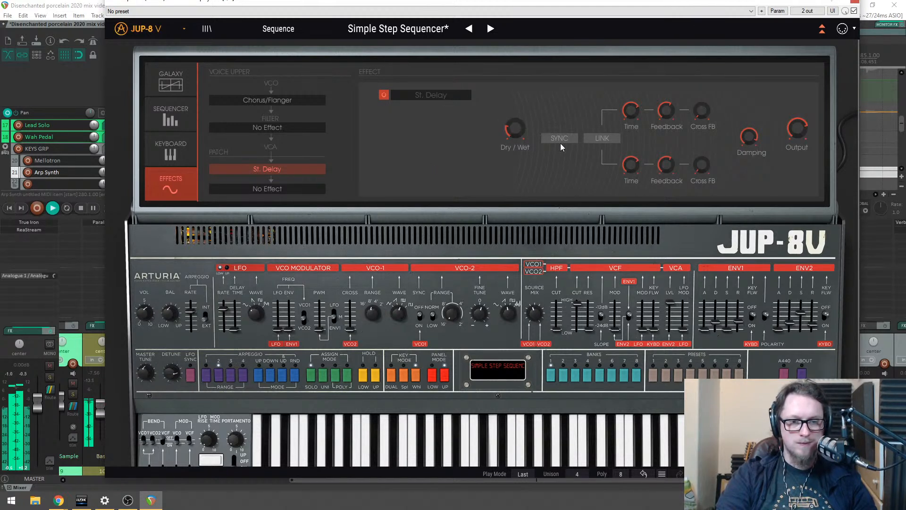
mouse_move(797, 134)
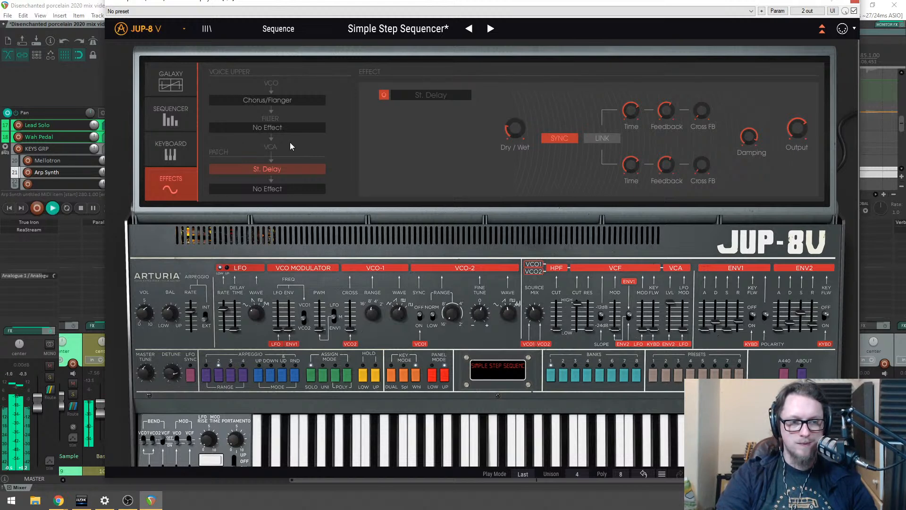
Step: Bypass the Chorus/Flanger effect, set the sequencer to start on Note On, and close the Jup-8 V window
click(287, 101)
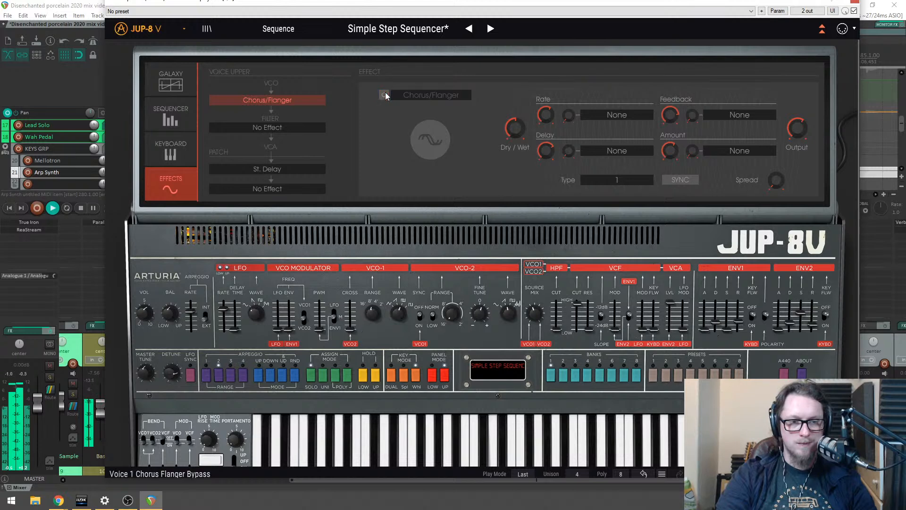
click(244, 170)
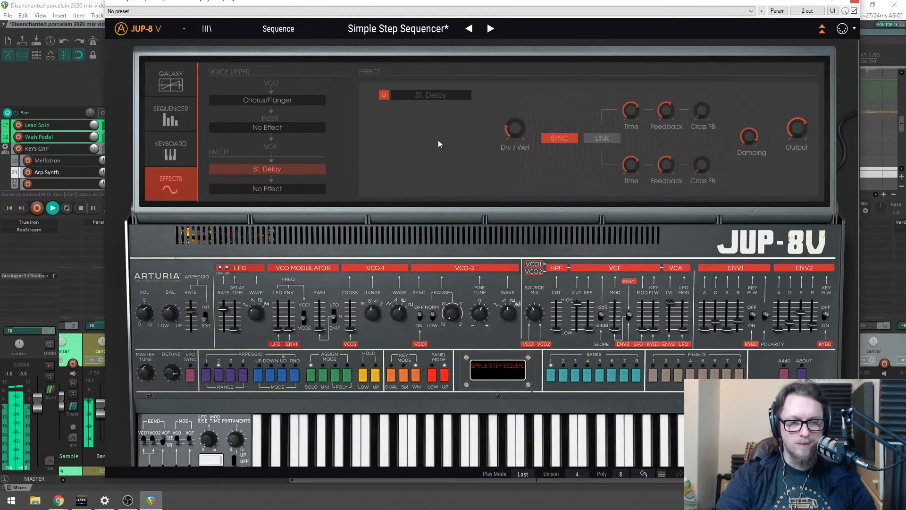
click(166, 123)
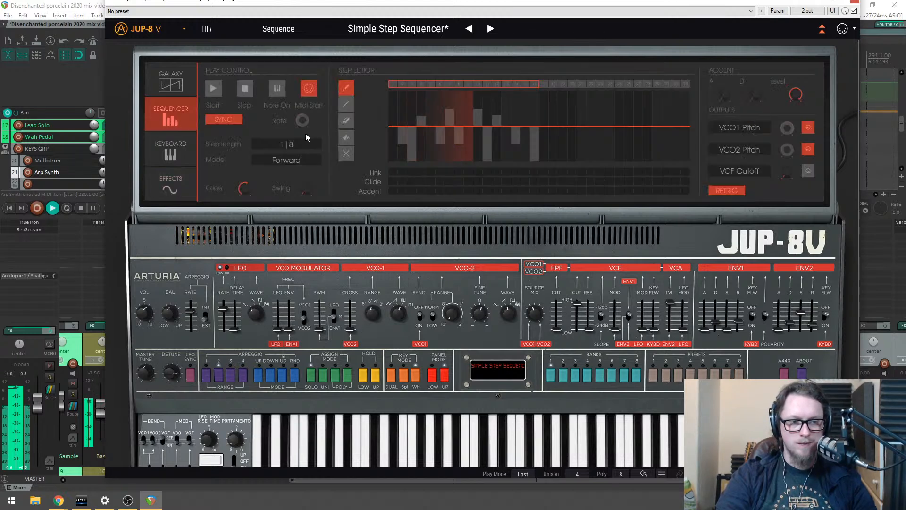
click(281, 89)
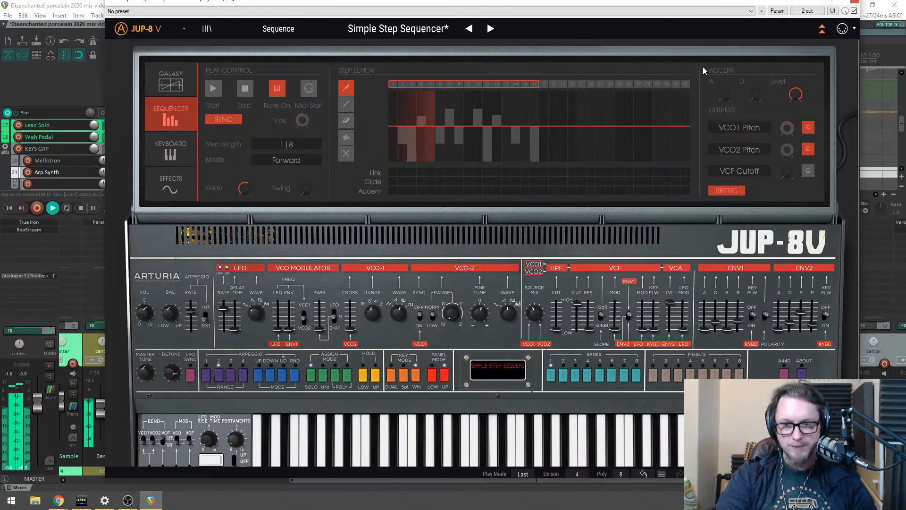
click(855, 3)
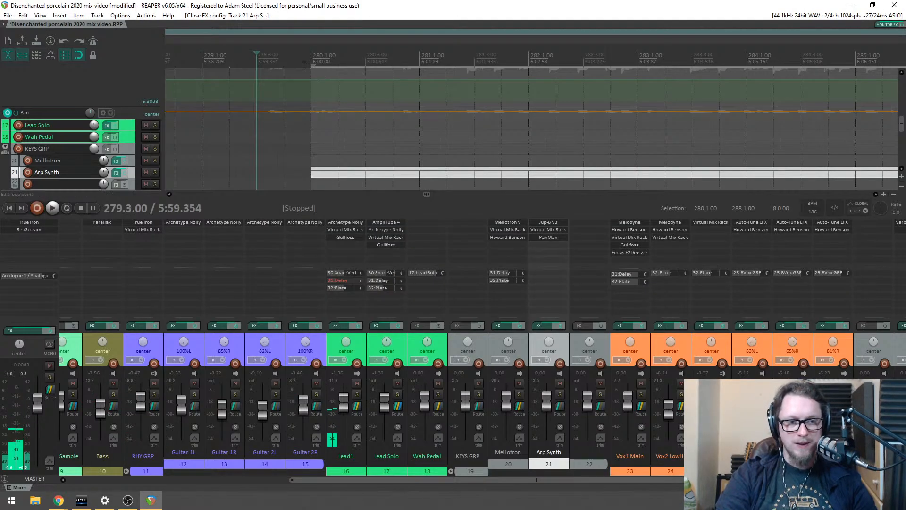
Step: Play the section from bar 280, solo the Arp Synth track, and reopen Jup-8 V to check the running sequence
key(space)
scroll(467, 109, down, 8)
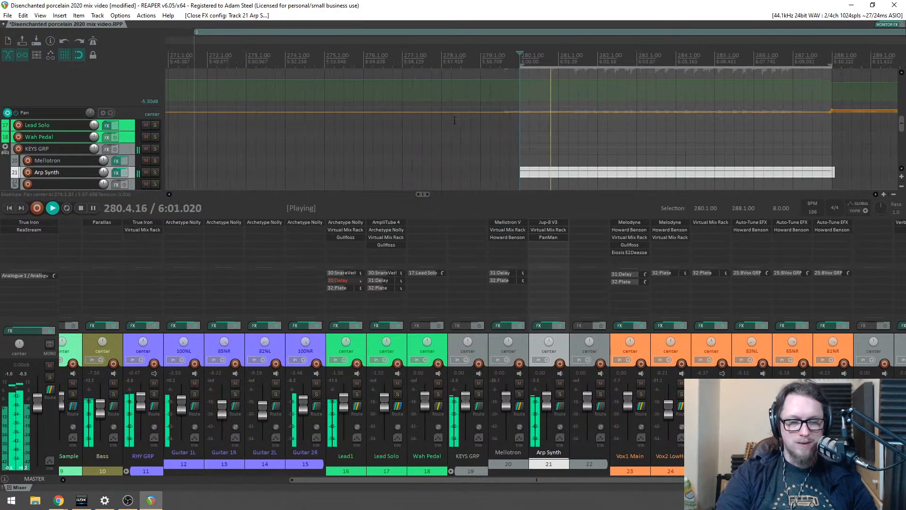
scroll(483, 143, up, 7)
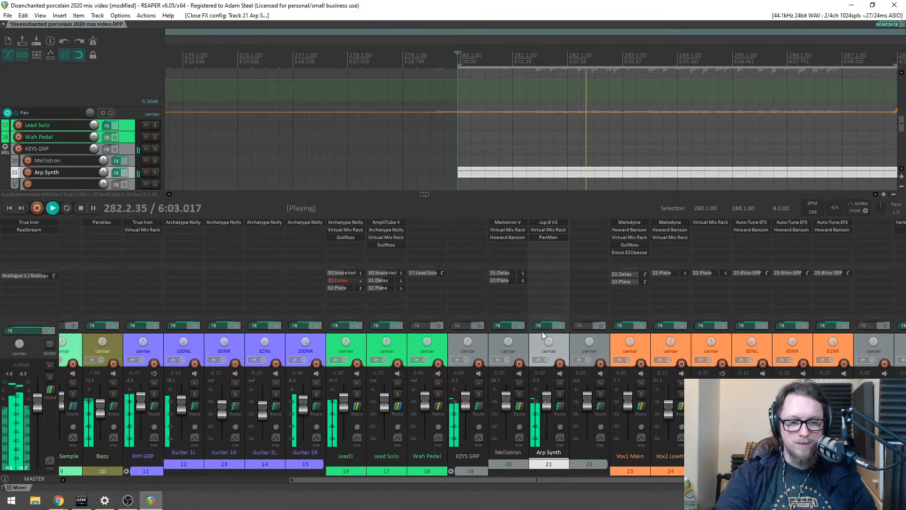
click(560, 395)
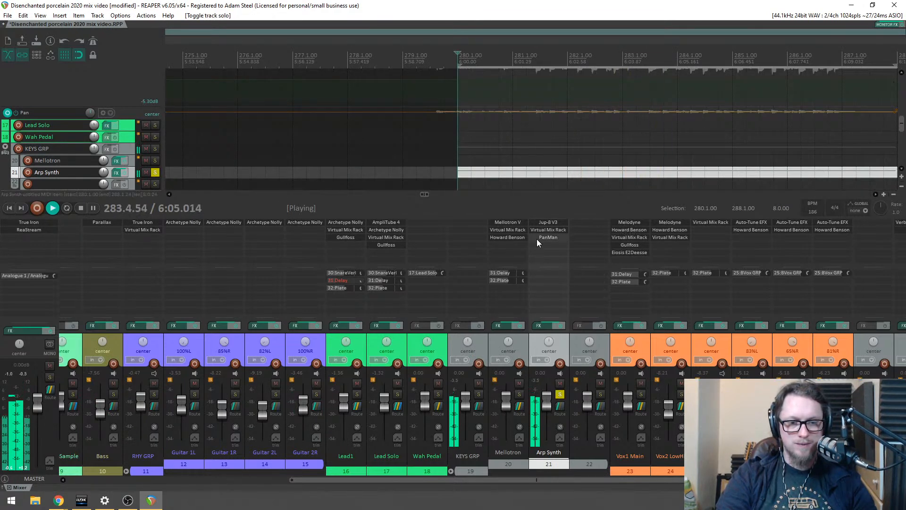
click(546, 222)
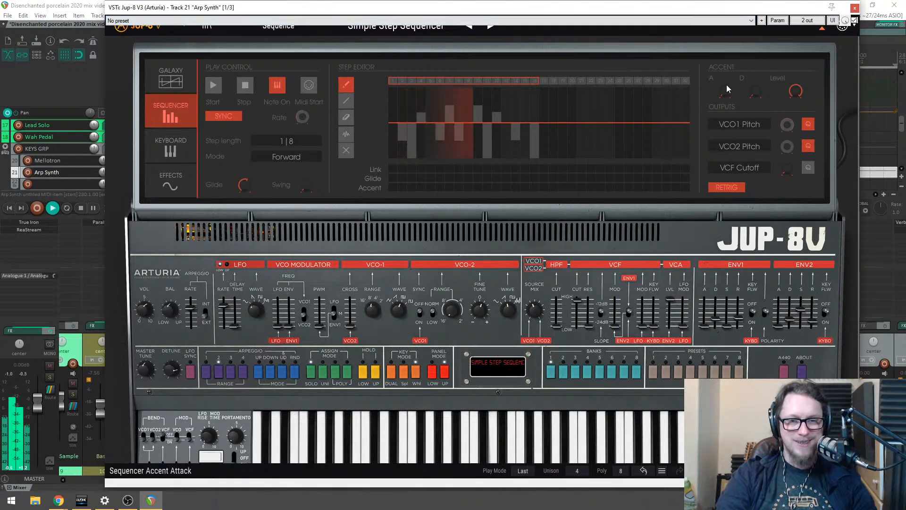
key(space)
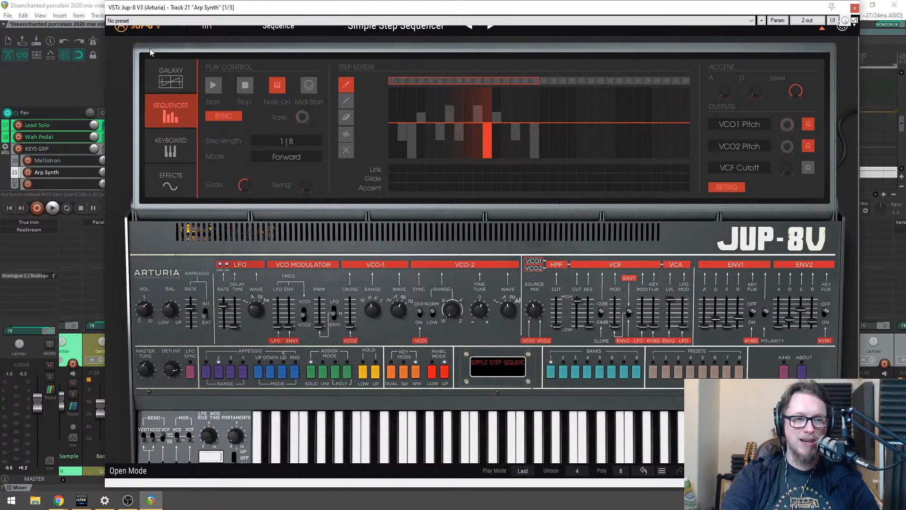
Step: Collapse the Jup-8 V's sequencer view, shift the plugin window aside, and close it
click(145, 93)
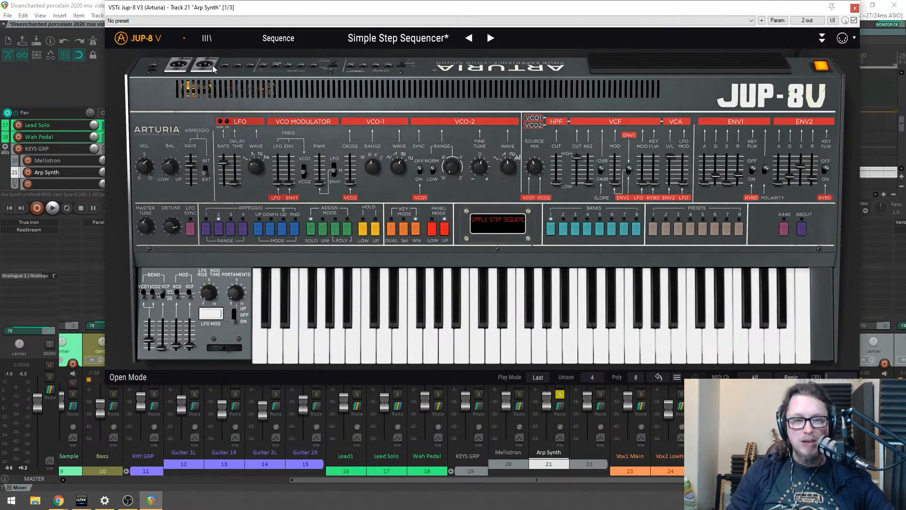
drag(510, 12, 412, 17)
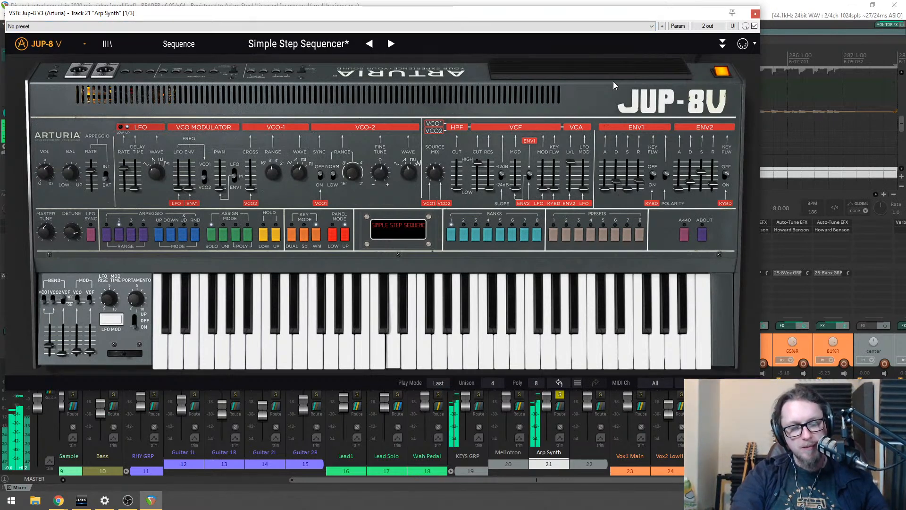
click(754, 14)
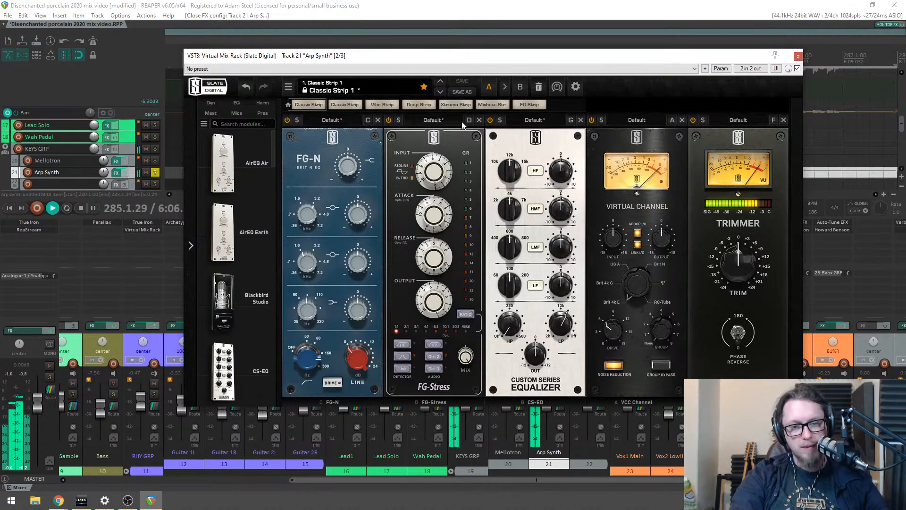
Step: Set the FG-N high-pass filter to 128 Hz in the Arp Synth's Virtual Mix Rack and remove the FG-Stress module
drag(373, 58, 327, 59)
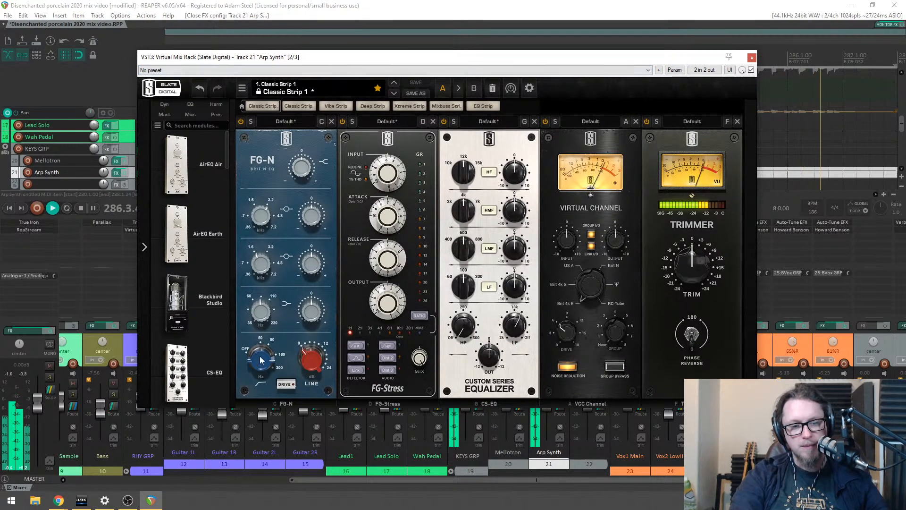
drag(258, 372, 256, 368)
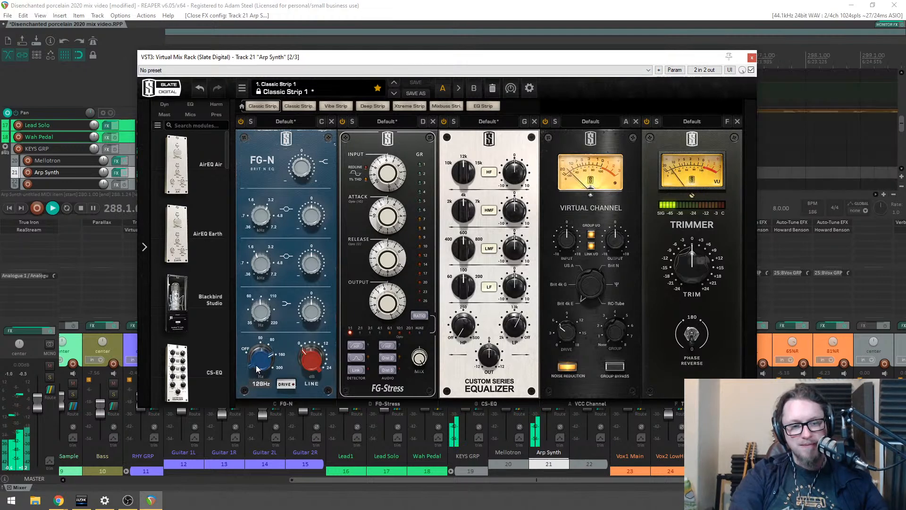
click(433, 122)
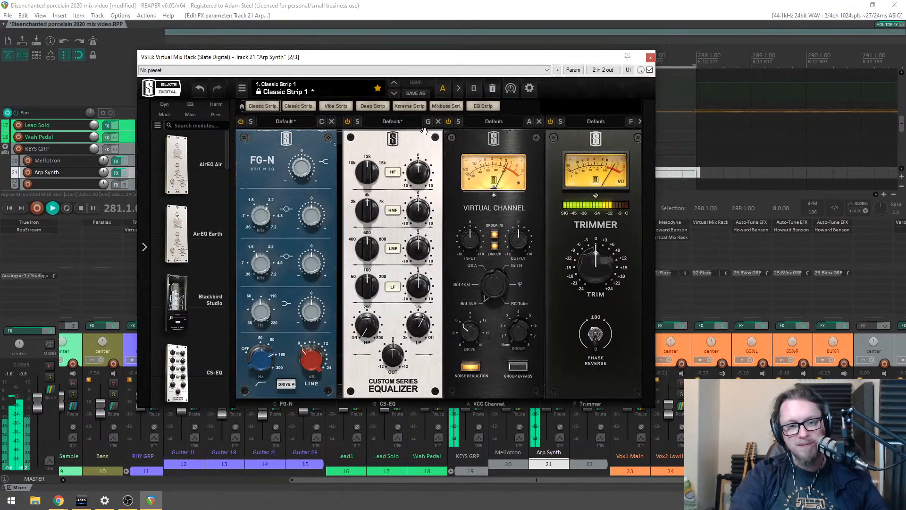
Step: Remove the FG-N module and set the CS-EQ to a 171 Hz high-pass with the LMF gain at 3.50
drag(361, 326, 363, 303)
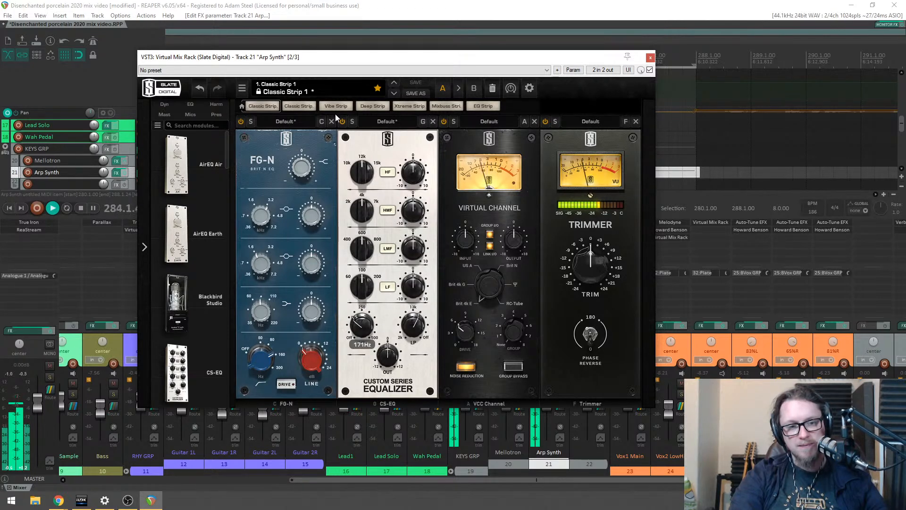
click(331, 121)
drag(312, 248, 313, 273)
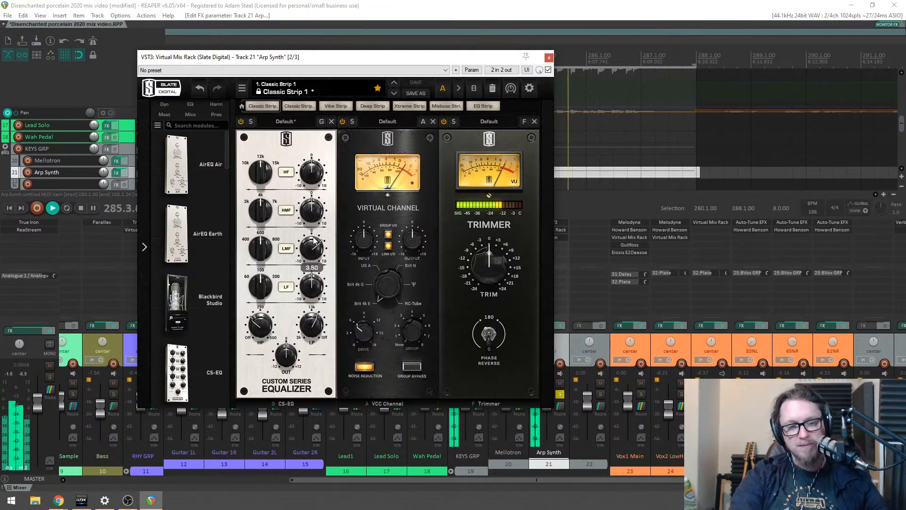
click(549, 58)
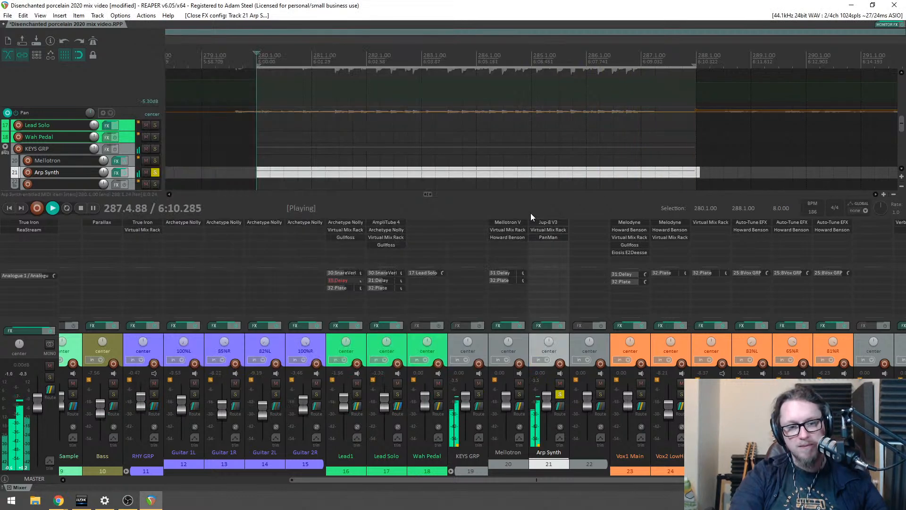
Step: Raise PanMan's panning rate on the Arp Synth track and unsolo the track
click(547, 237)
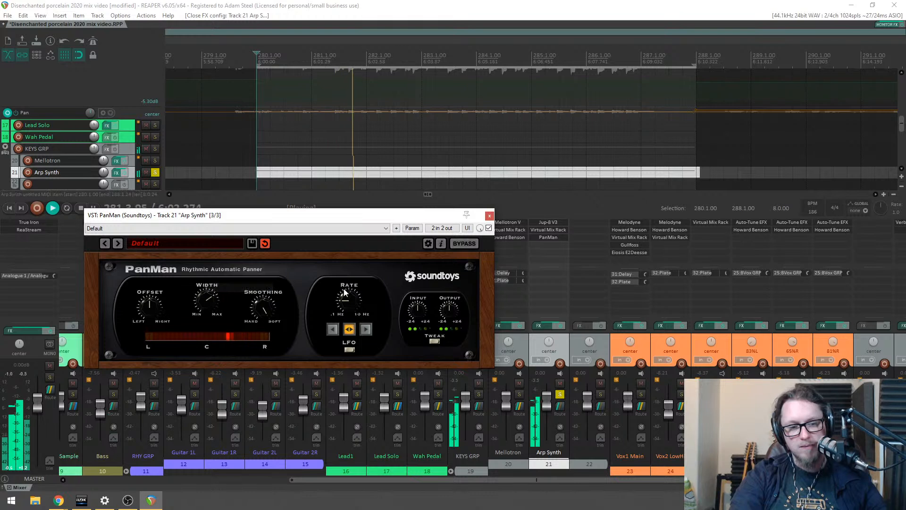
drag(351, 302, 352, 281)
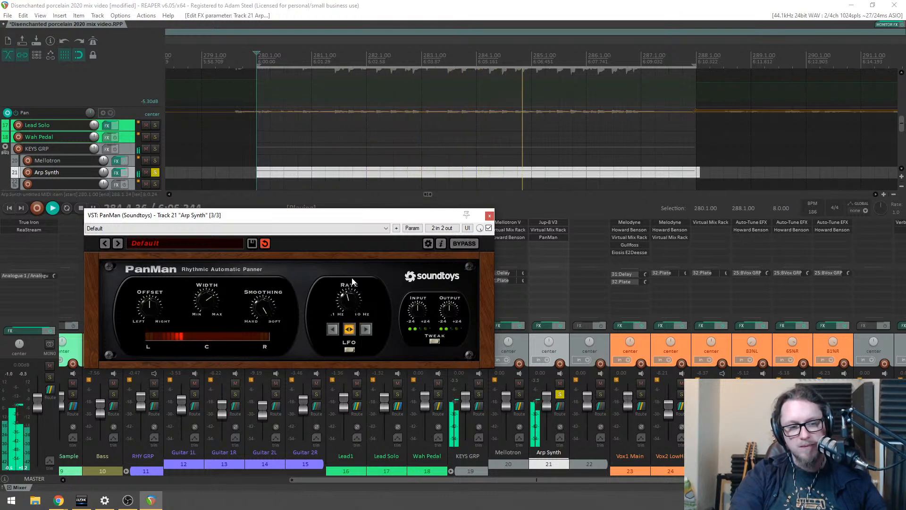
click(489, 216)
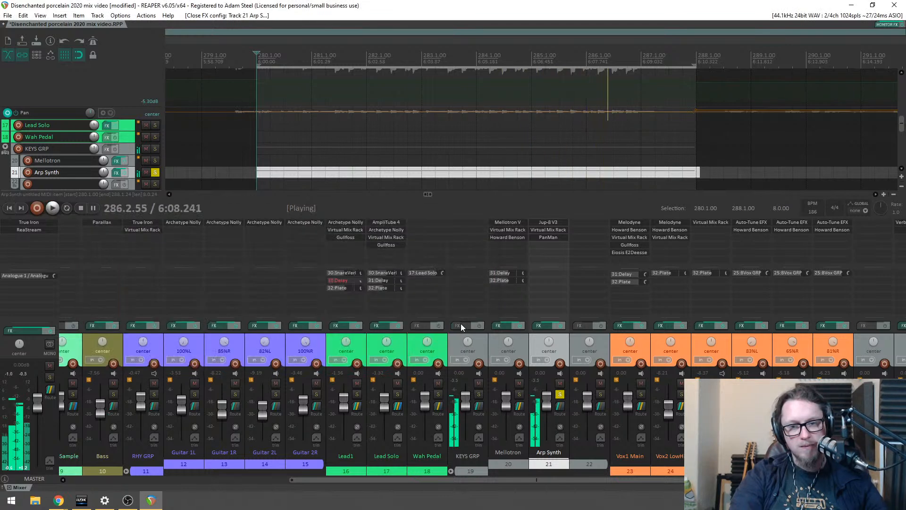
click(559, 394)
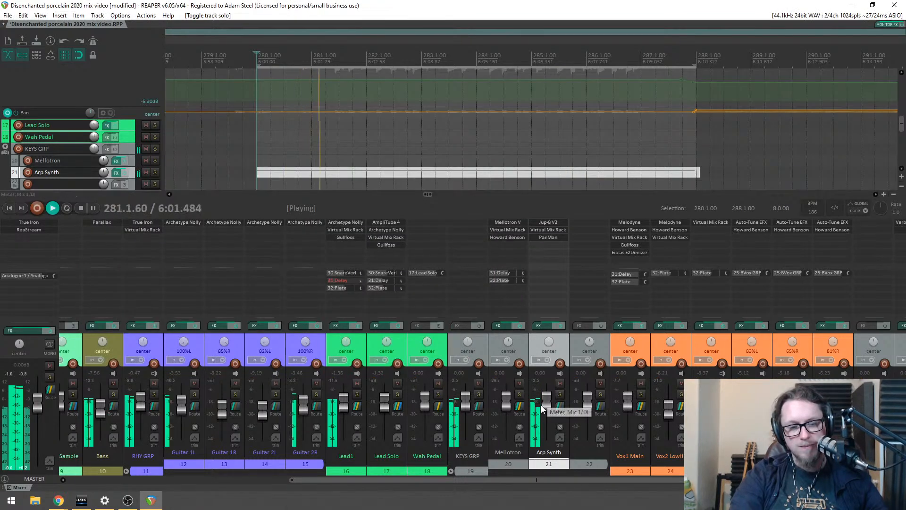
Step: Play the full mix around bar 280 and check the Jup-8 V's sequencer while it runs
click(188, 56)
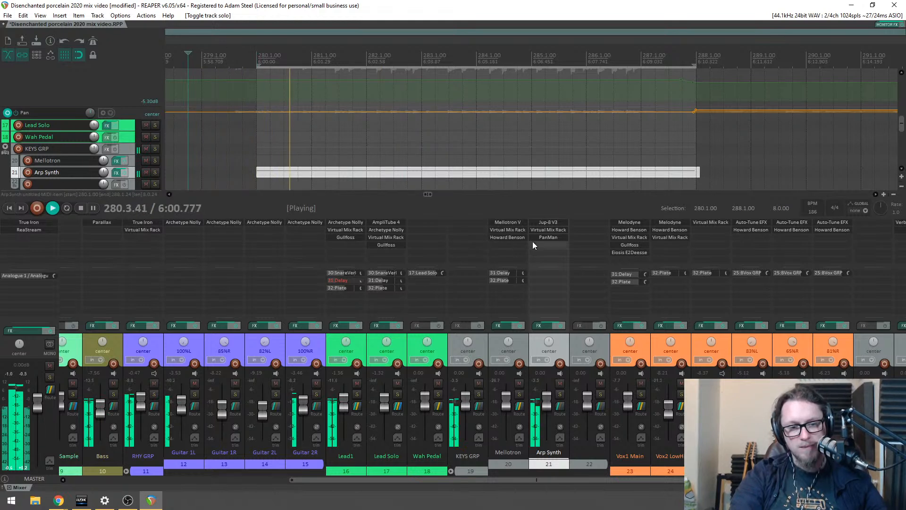
click(550, 223)
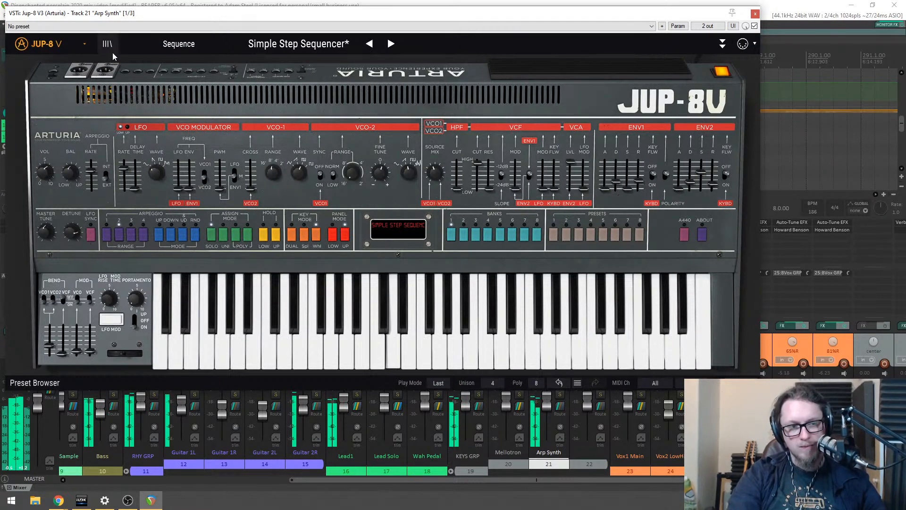
click(221, 79)
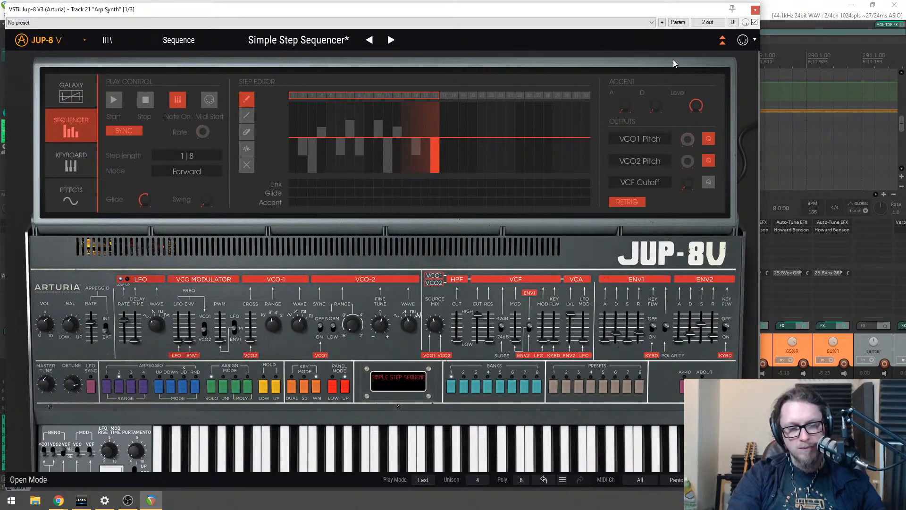
click(754, 9)
scroll(259, 64, up, 5)
key(space)
key(space)
scroll(515, 173, down, 5)
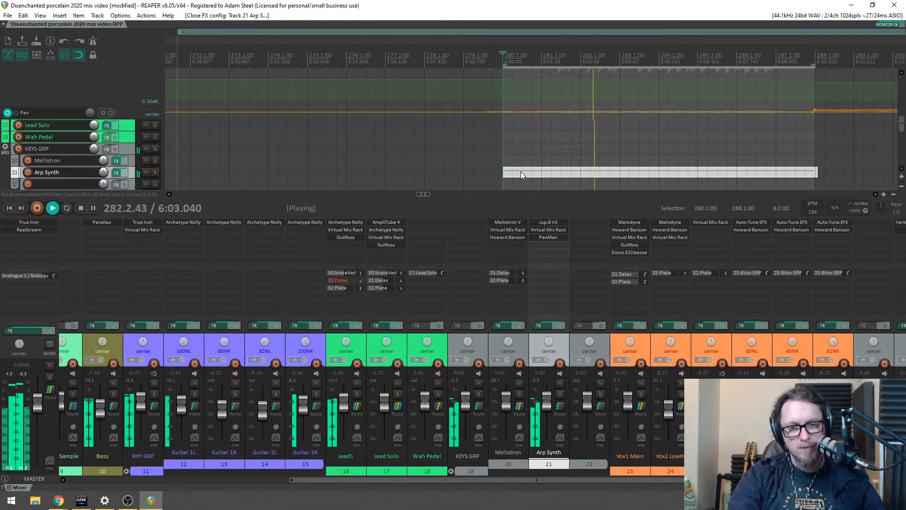
Step: Open the Arp Synth MIDI item and extend its long note slightly past bar 288 to the item's end
click(522, 174)
double_click(522, 174)
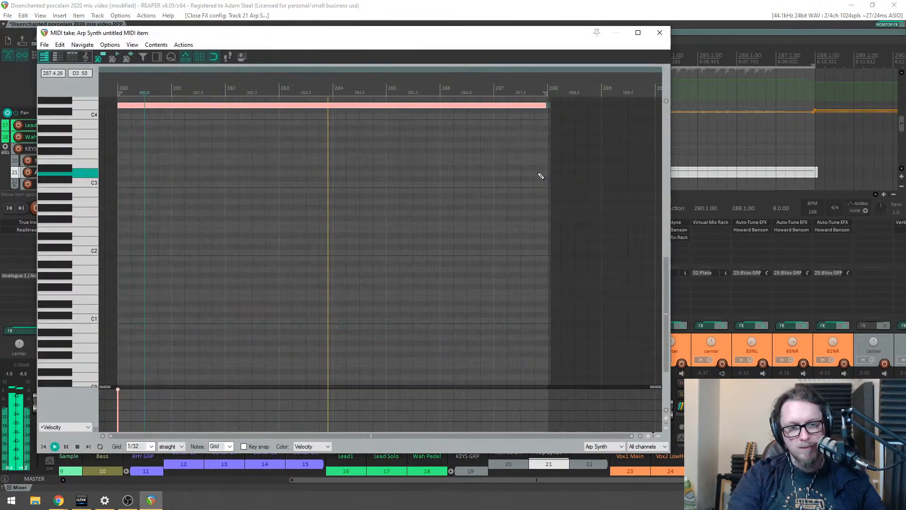
drag(662, 299, 669, 245)
scroll(593, 247, up, 1)
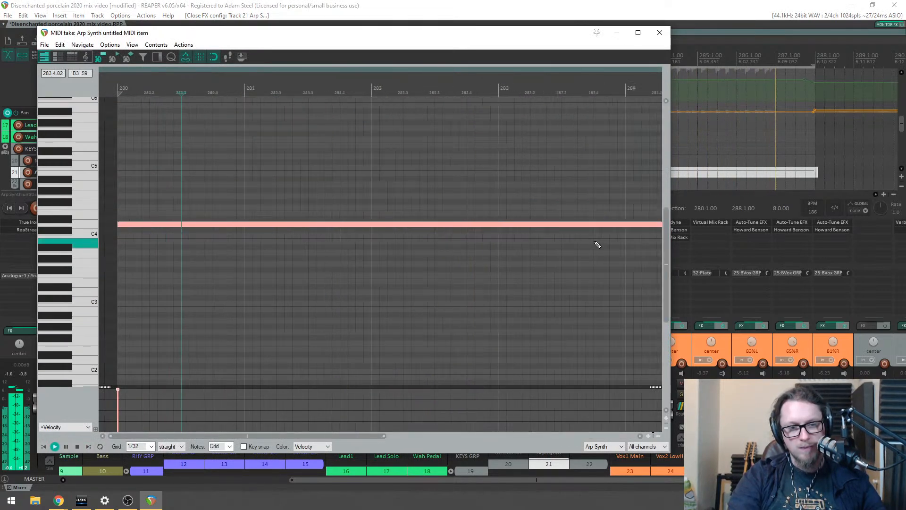
scroll(534, 236, down, 3)
click(444, 229)
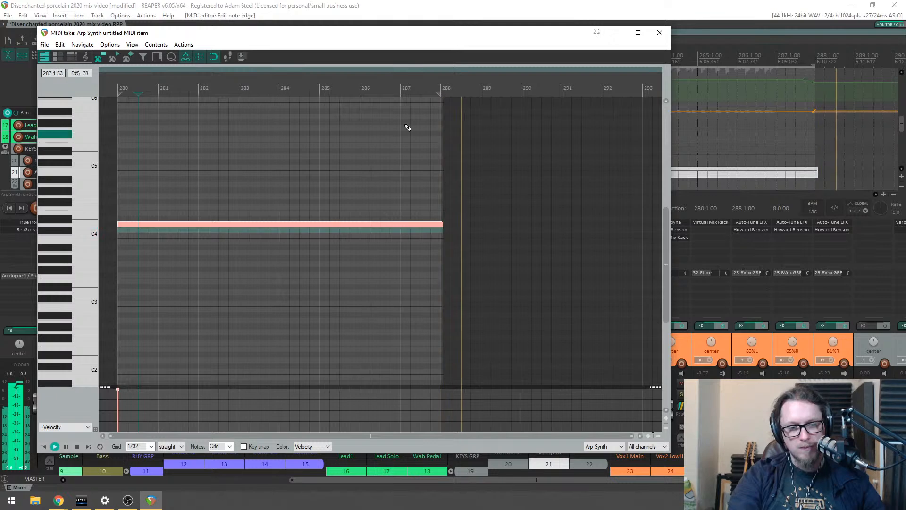
Step: Select the long note, play the MIDI item to check the note's start and end, and close the MIDI editor
scroll(461, 142, up, 3)
click(410, 234)
scroll(271, 155, down, 5)
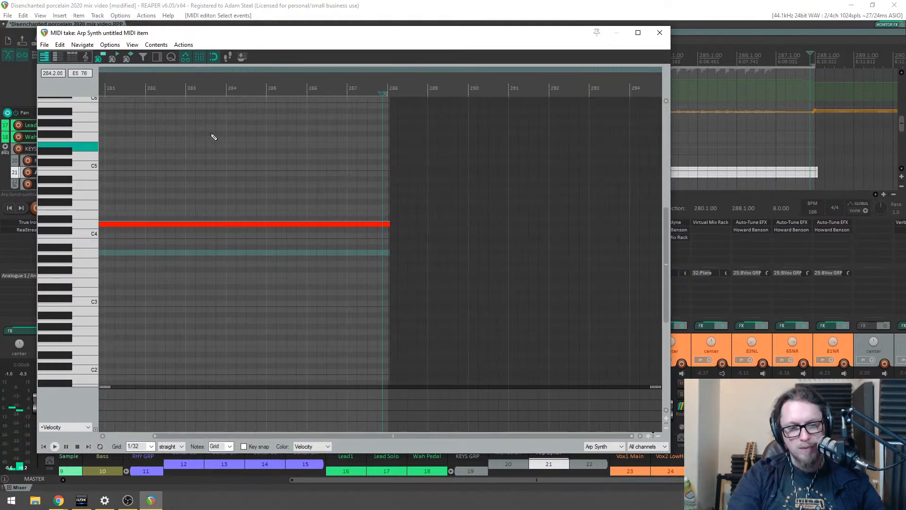
scroll(307, 179, up, 4)
key(space)
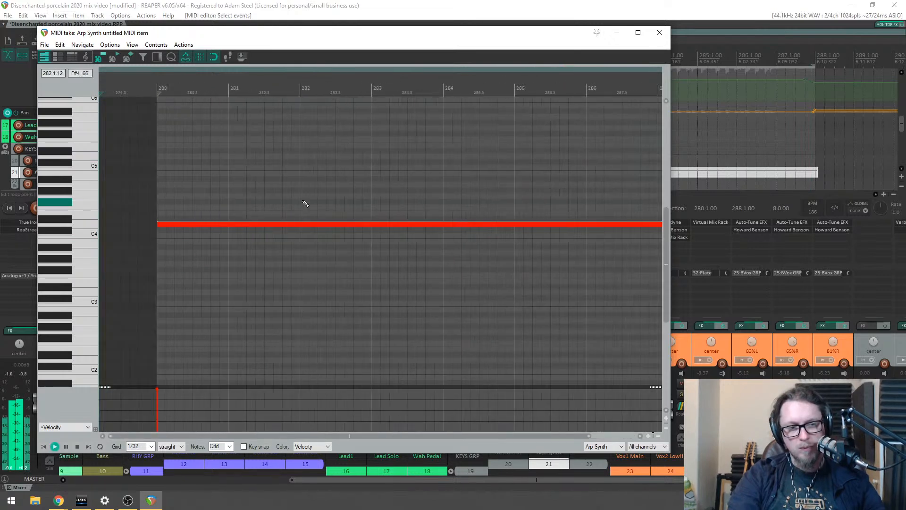
scroll(307, 207, down, 3)
scroll(305, 207, up, 3)
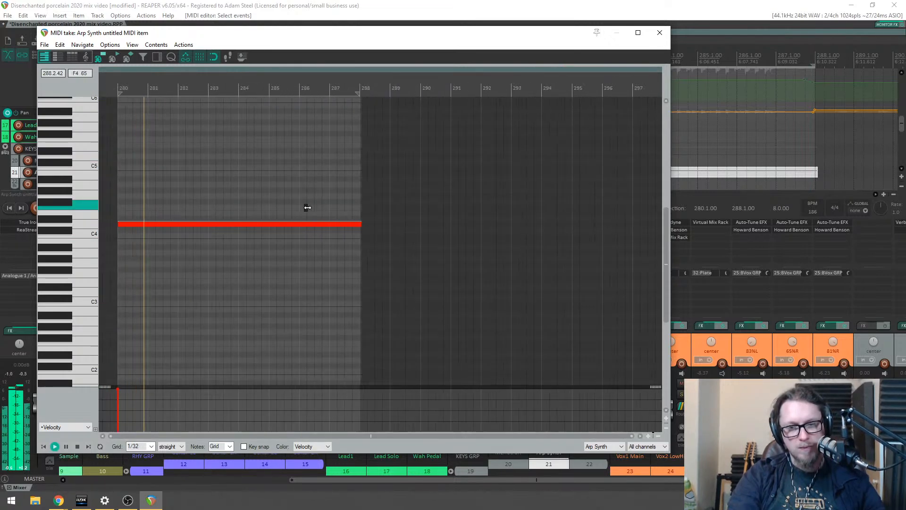
scroll(175, 208, down, 2)
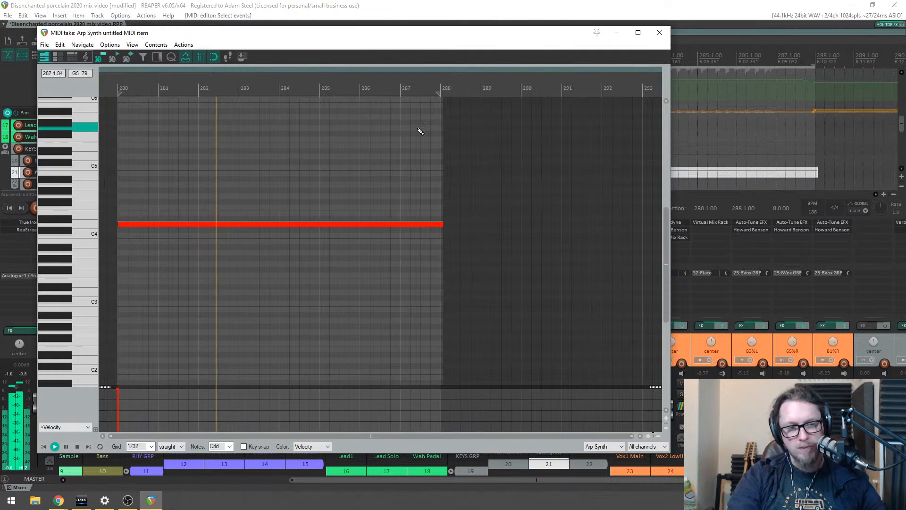
click(659, 33)
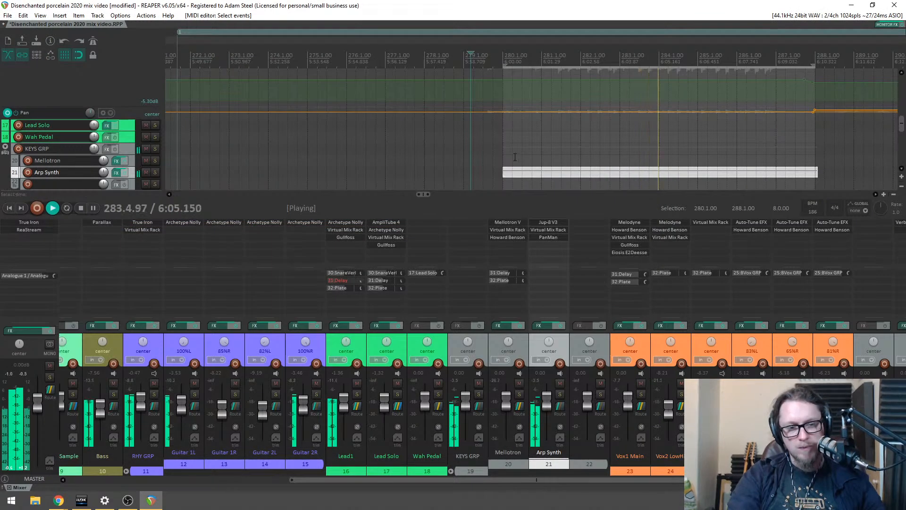
Step: Reopen Jup-8 V, silence all notes, and try running the sequencer unsynced at a manually adjusted rate
click(547, 221)
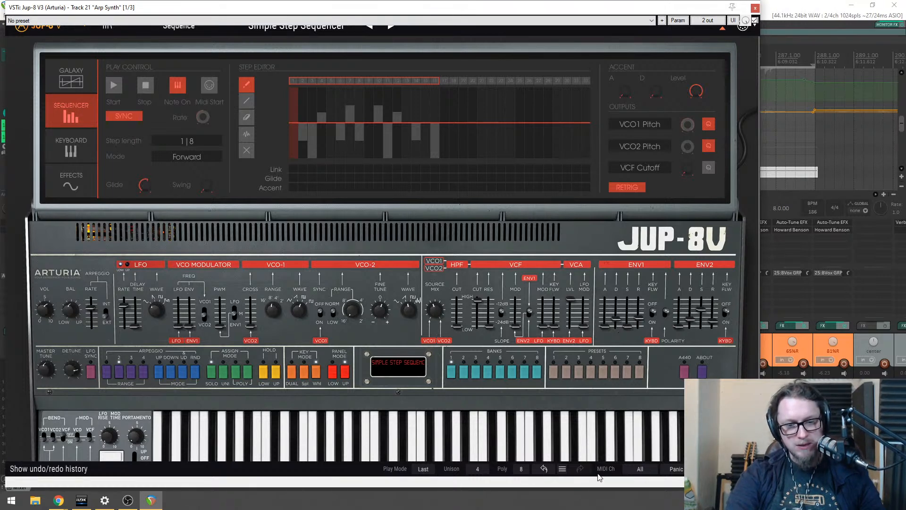
click(681, 471)
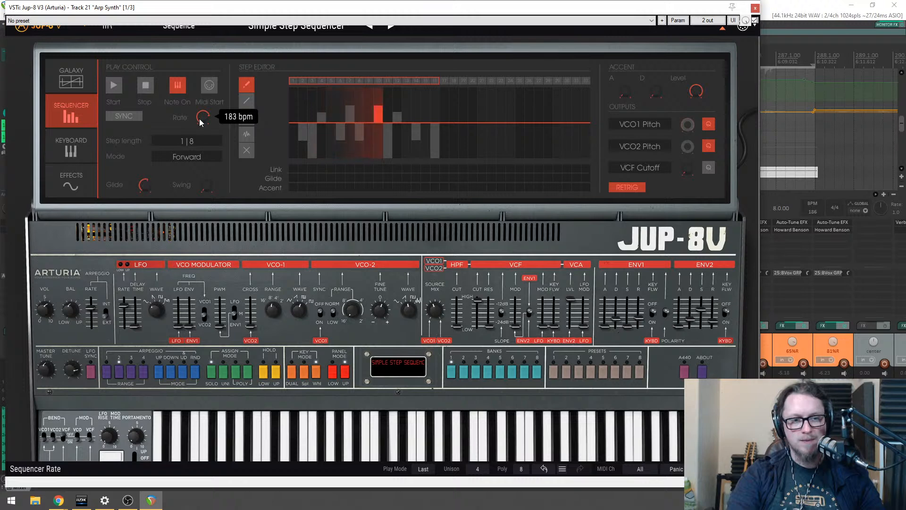
drag(203, 116, 204, 119)
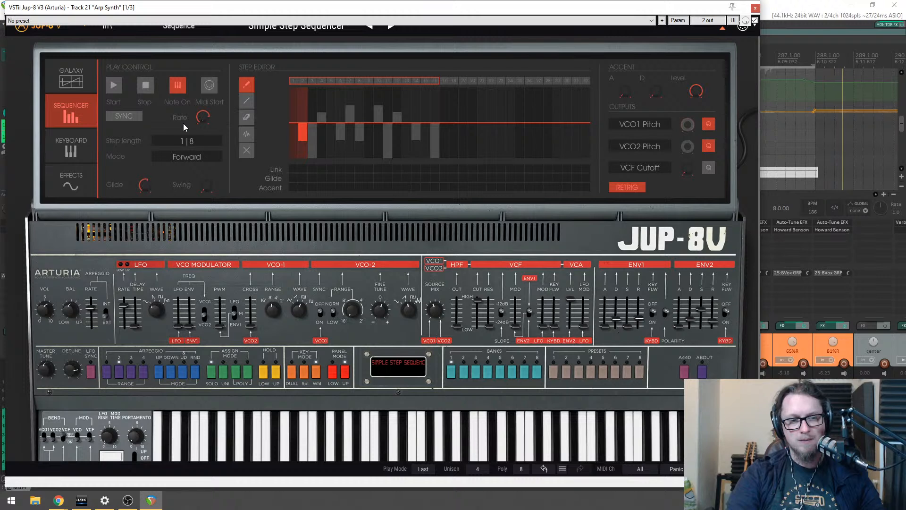
mouse_move(196, 122)
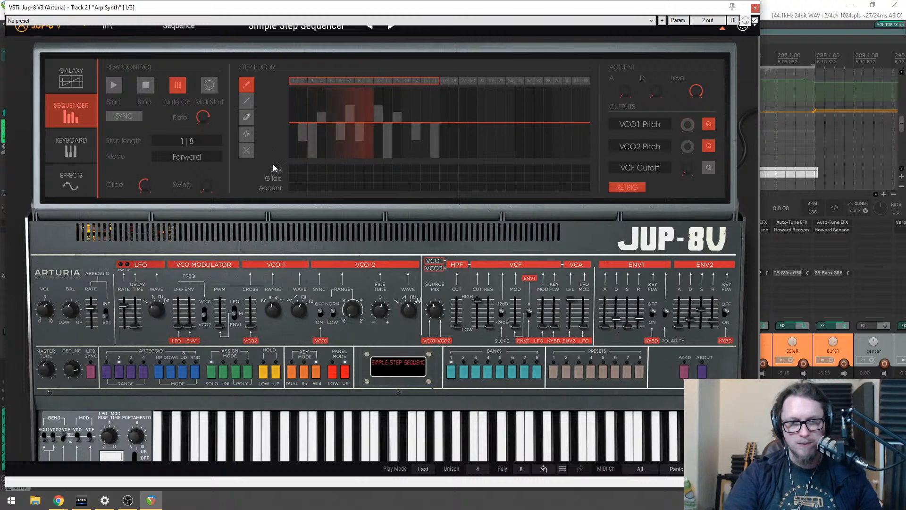
Step: Add glide to sequencer steps 3, 8, 12 and 14, and accents to steps 2, 6 and 11
scroll(200, 123, down, 2)
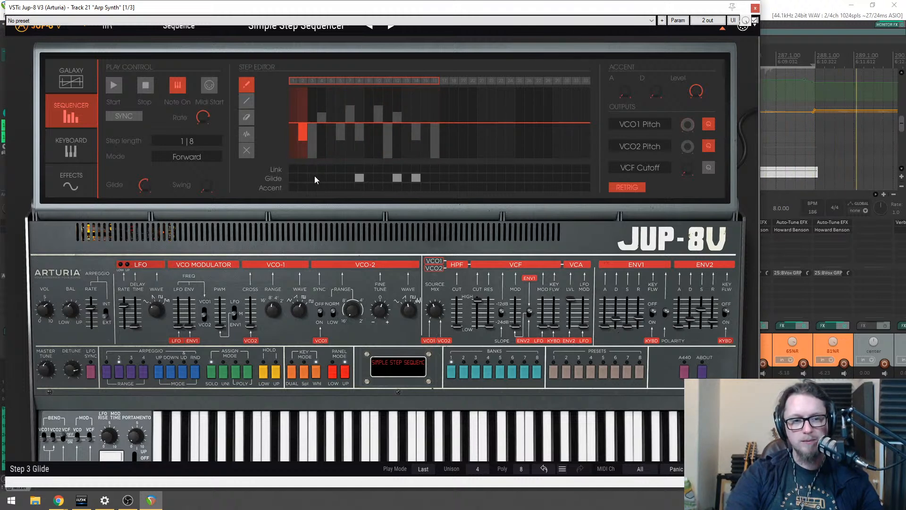
click(301, 187)
click(341, 187)
click(389, 187)
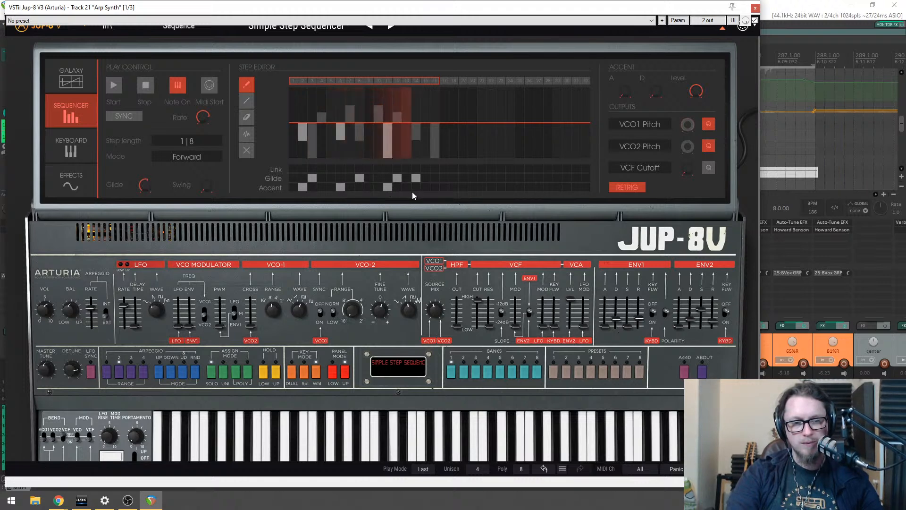
Step: Re-enable tempo sync with the sequencer in Start mode, and remove the glide from step 3
click(132, 115)
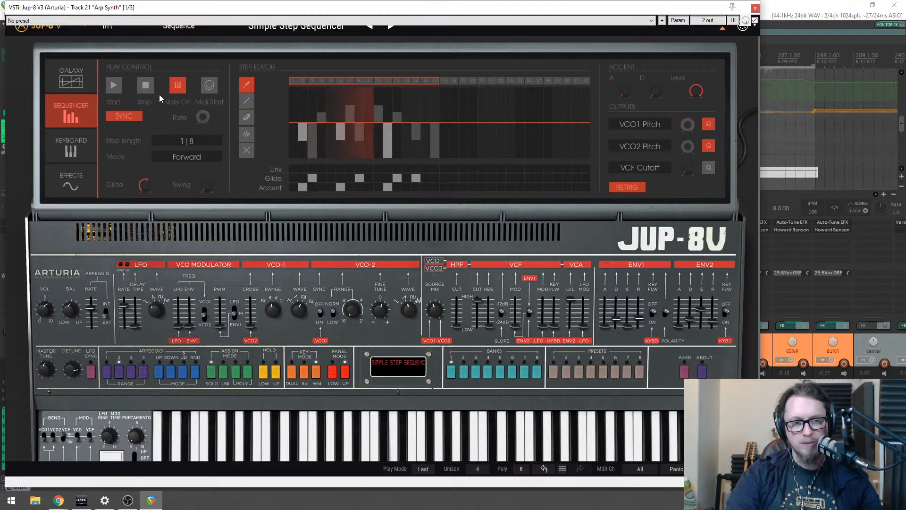
click(115, 87)
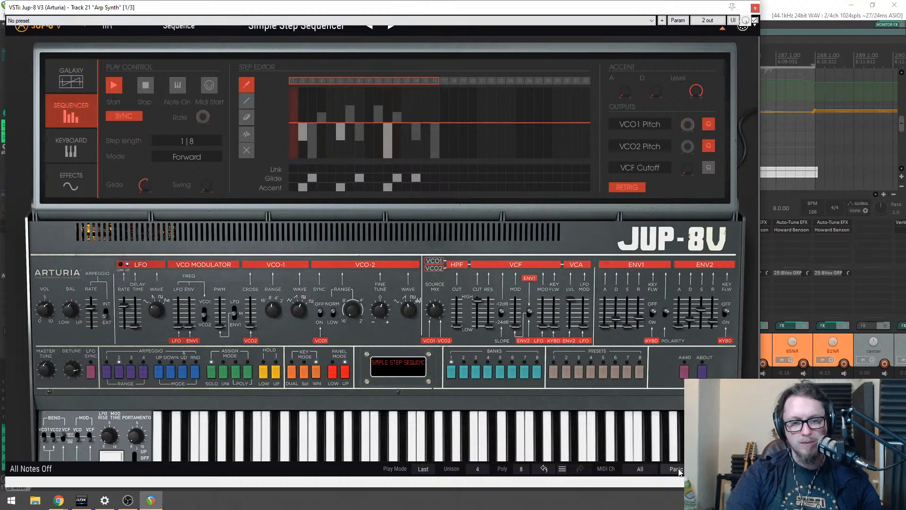
click(311, 177)
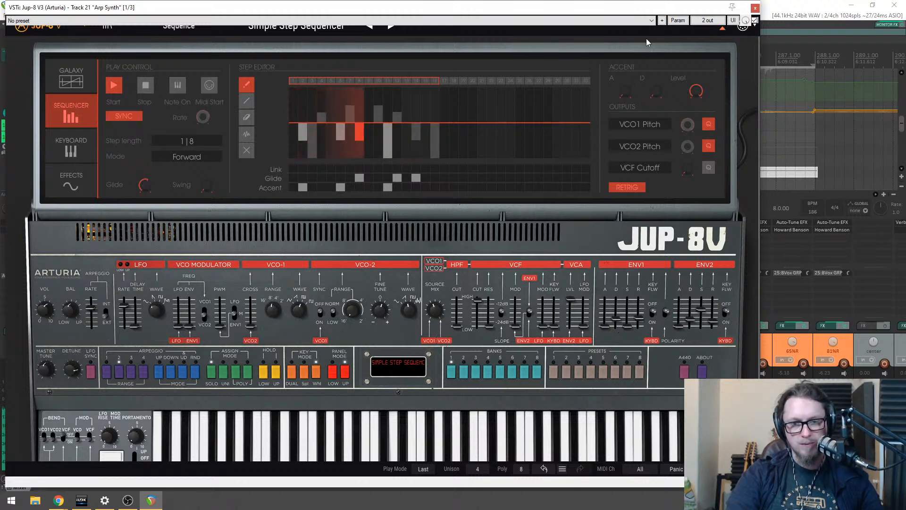
Step: Disable snapping and nudge the Arp Synth item so it starts slightly before bar 280
click(755, 8)
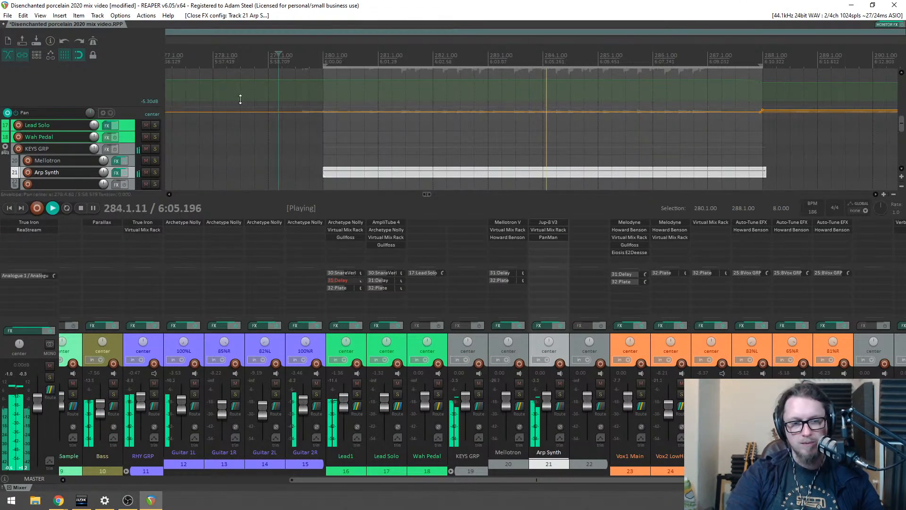
click(78, 55)
key(space)
drag(347, 168, 336, 174)
key(space)
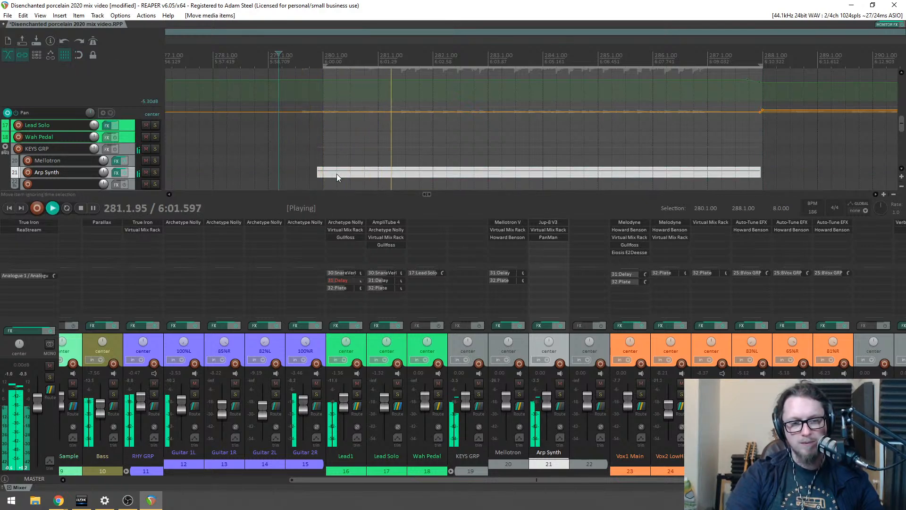
drag(338, 174, 343, 173)
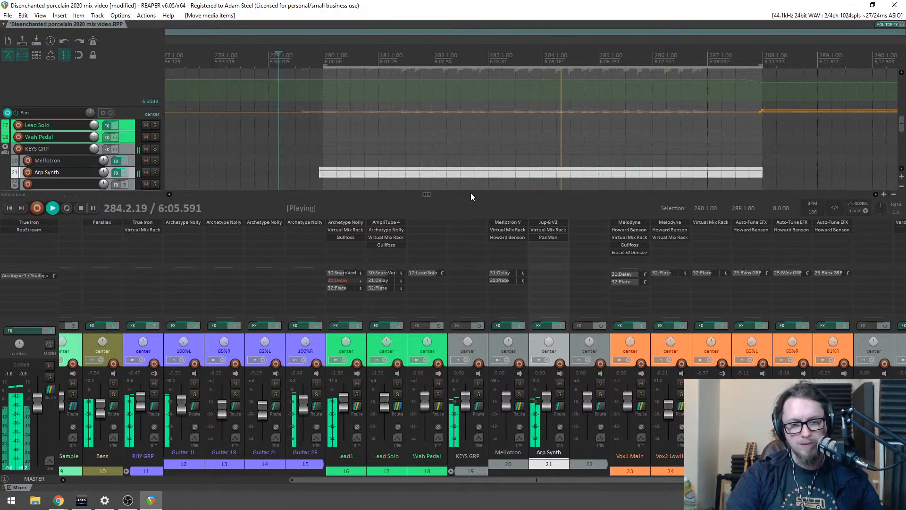
Step: Switch off Glide on steps 12 and 14 of the Jup-8 V3 sequencer on the Arp Synth track
click(536, 222)
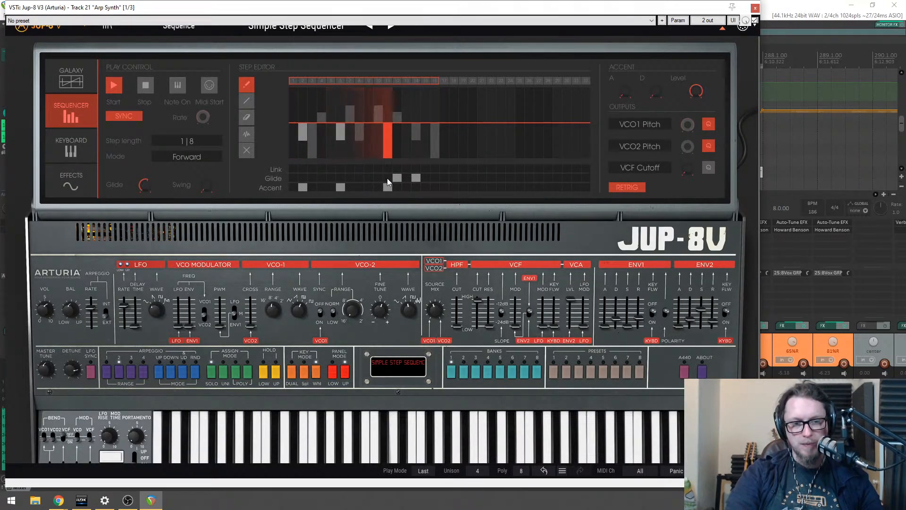
click(413, 177)
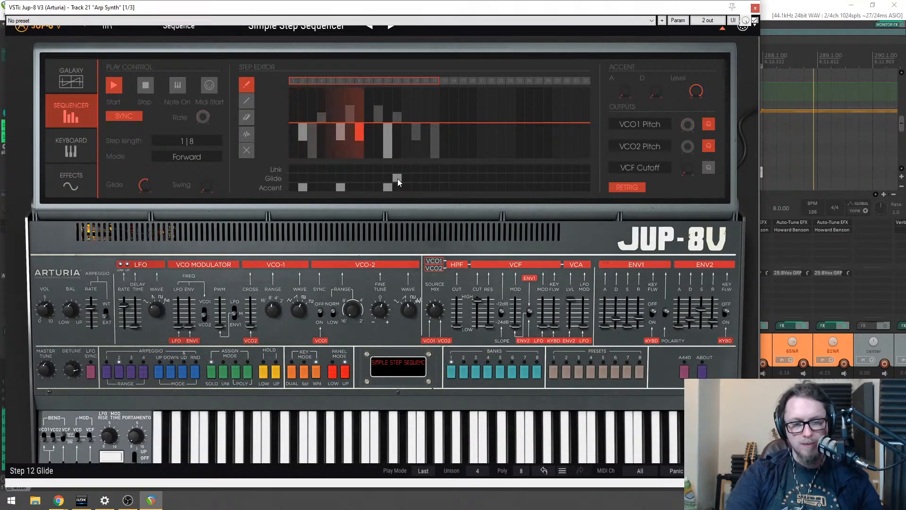
click(398, 178)
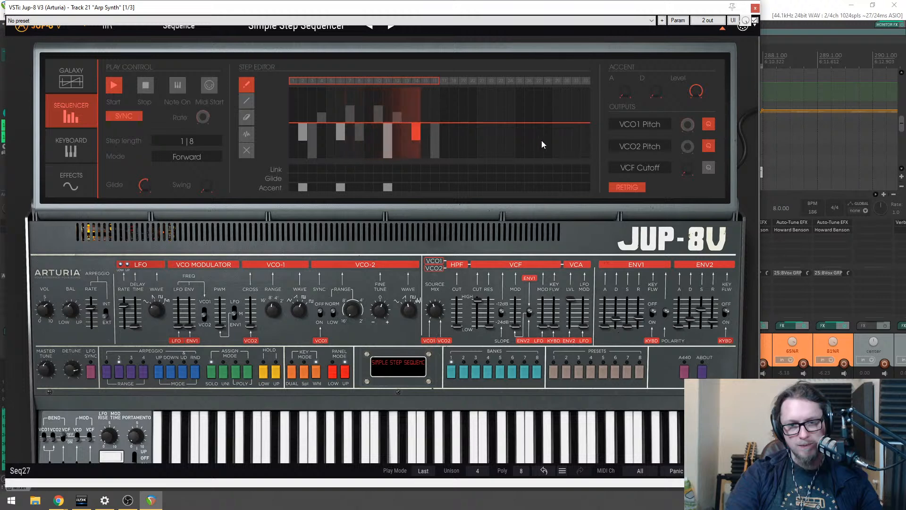
click(754, 8)
Step: Copy the Arp Synth item from bar 280 to about bar 304 on the same track
scroll(535, 179, down, 3)
scroll(611, 139, up, 10)
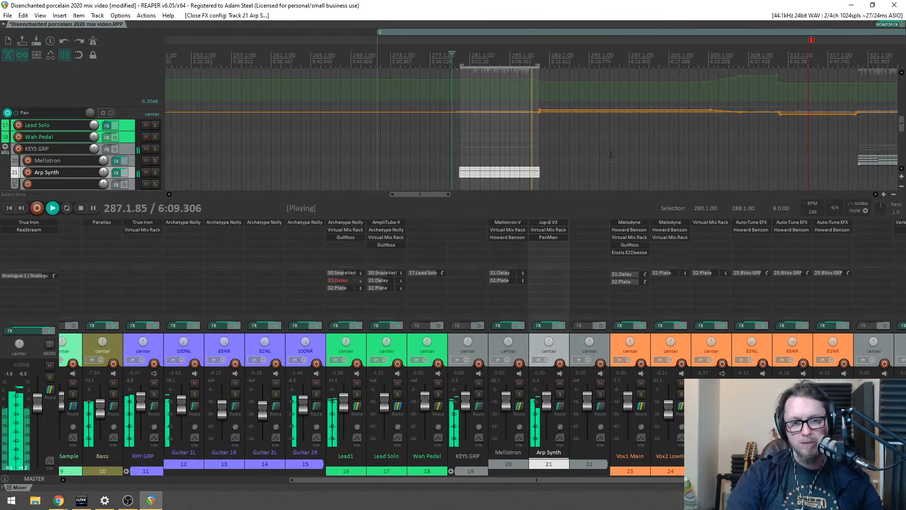
scroll(585, 150, down, 6)
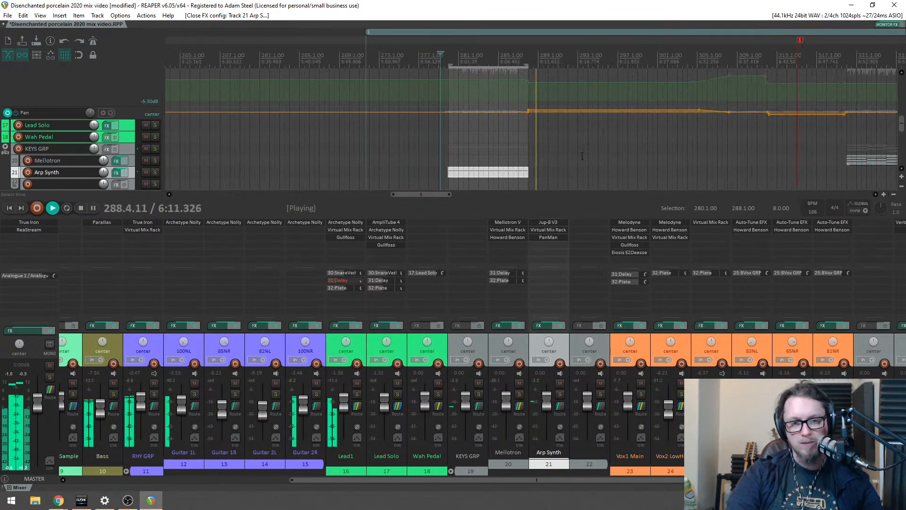
scroll(580, 141, down, 3)
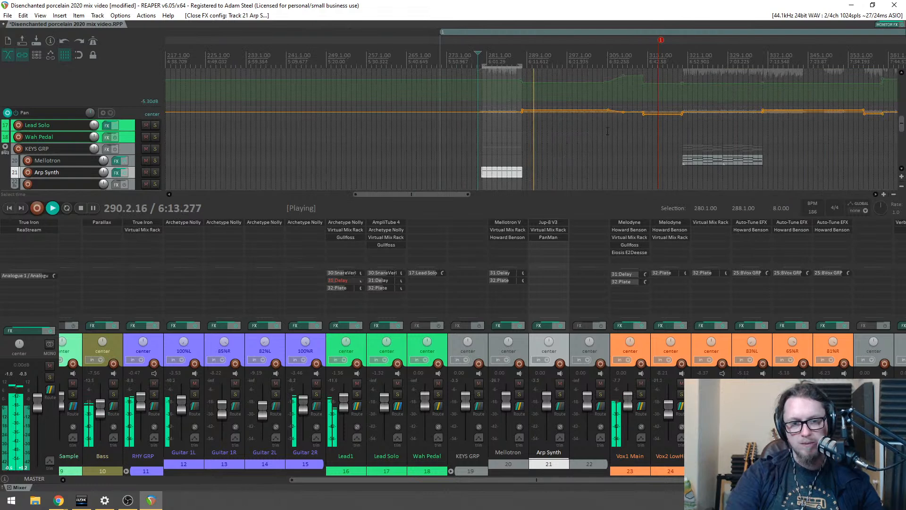
drag(495, 177, 622, 175)
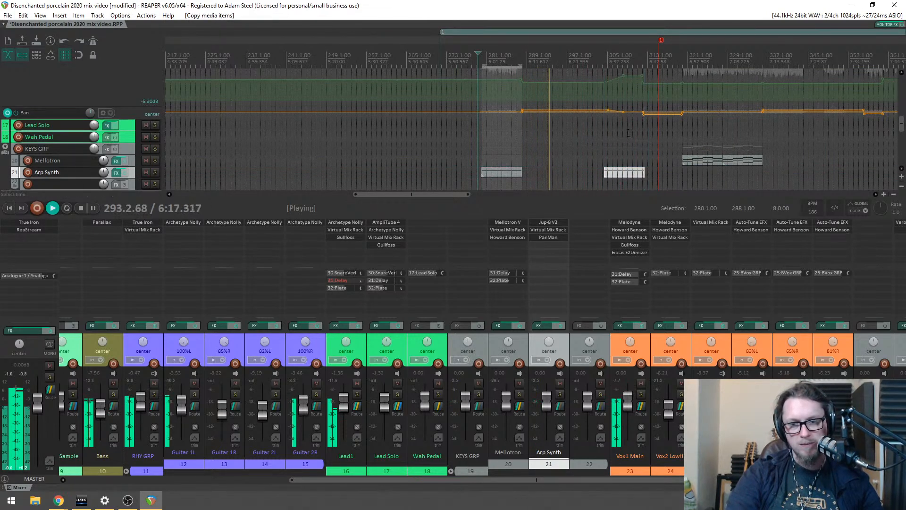
Step: Fine-position the copied Arp Synth item so it starts slightly before bar 304, and save the project
scroll(614, 130, up, 6)
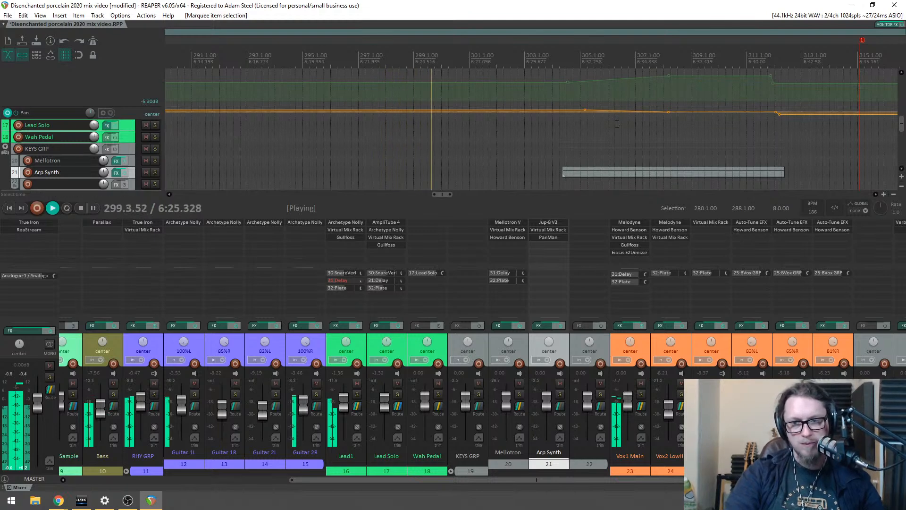
scroll(626, 139, down, 3)
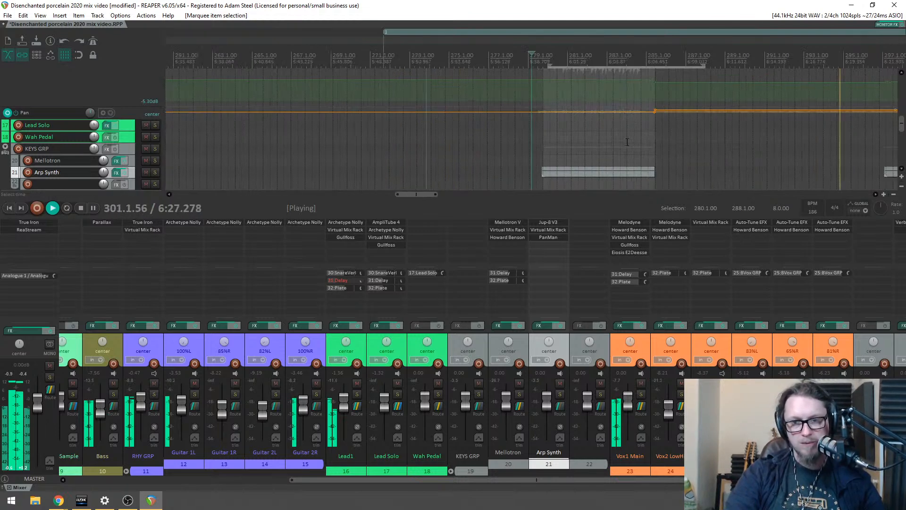
scroll(775, 163, up, 5)
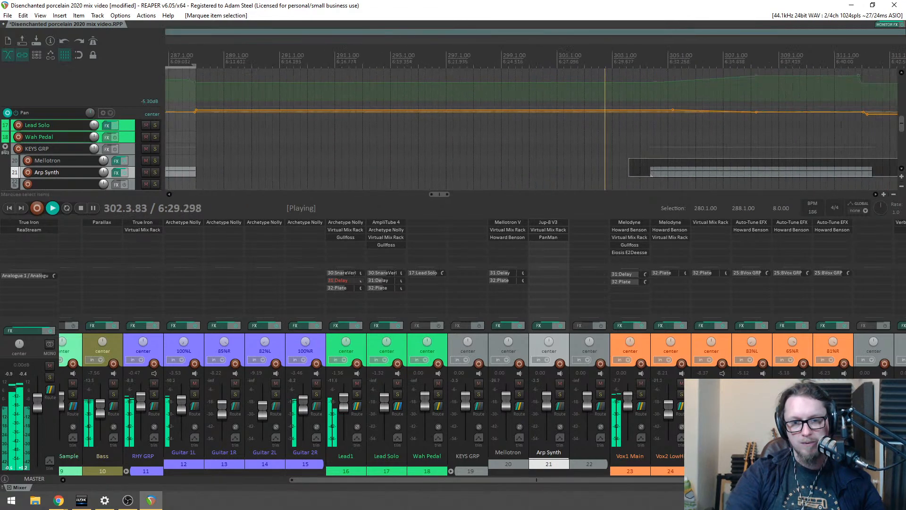
scroll(659, 98, down, 5)
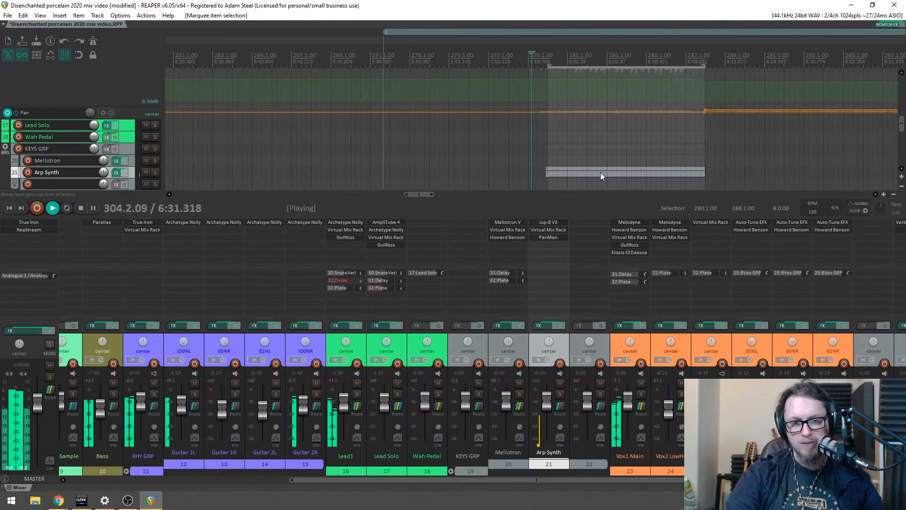
scroll(722, 156, up, 8)
key(space)
drag(766, 177, 696, 178)
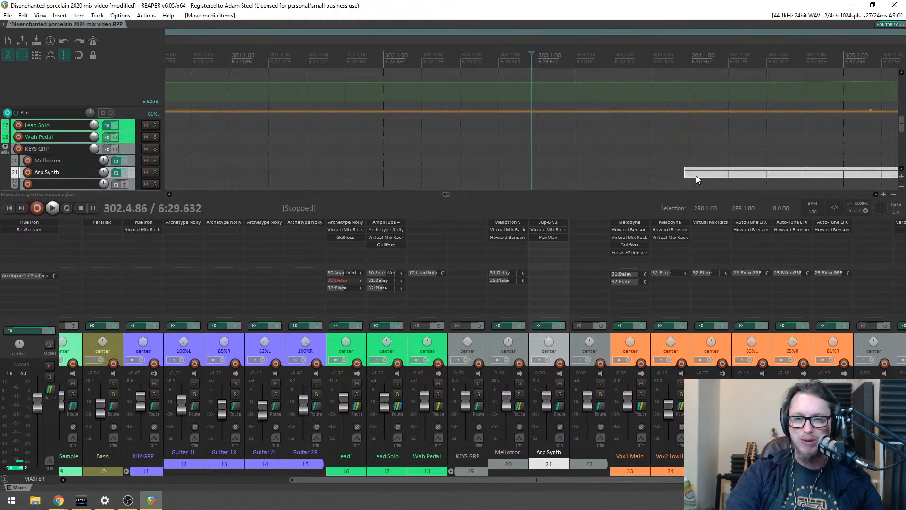
key(ctrl+s)
Step: Play back the copied Arp Synth item and extend its end to about 320.2.46
key(space)
scroll(621, 147, up, 3)
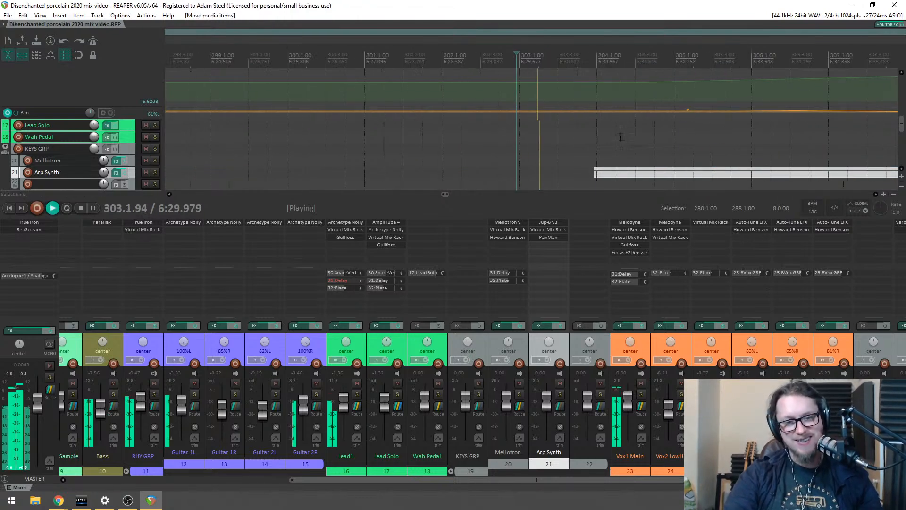
scroll(620, 146, down, 3)
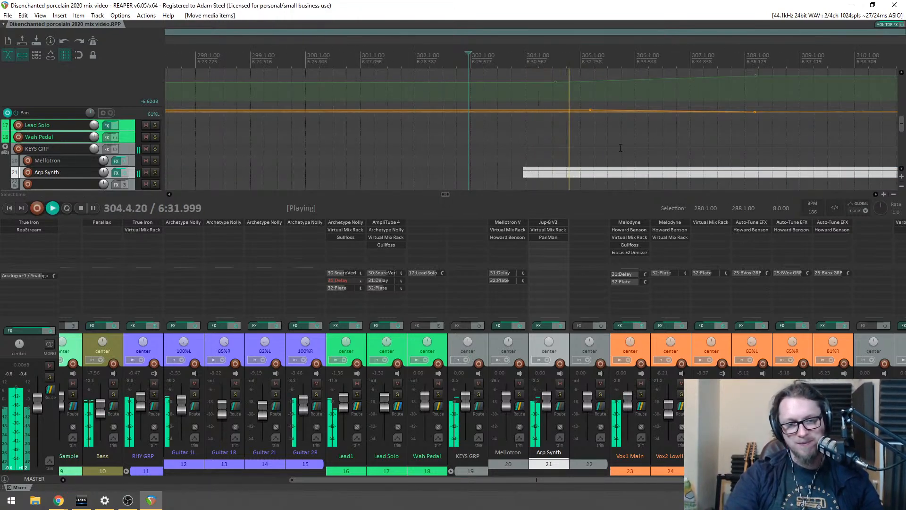
scroll(621, 147, down, 4)
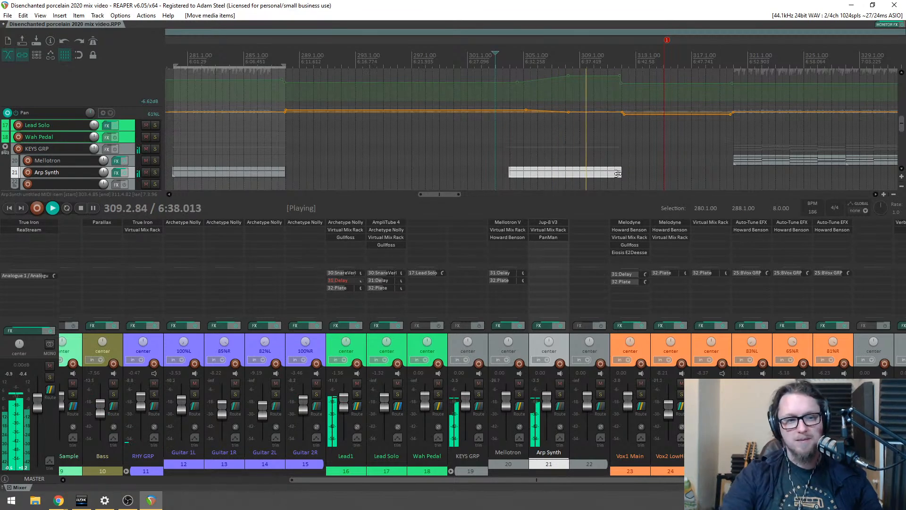
scroll(654, 198, up, 1)
scroll(675, 173, down, 4)
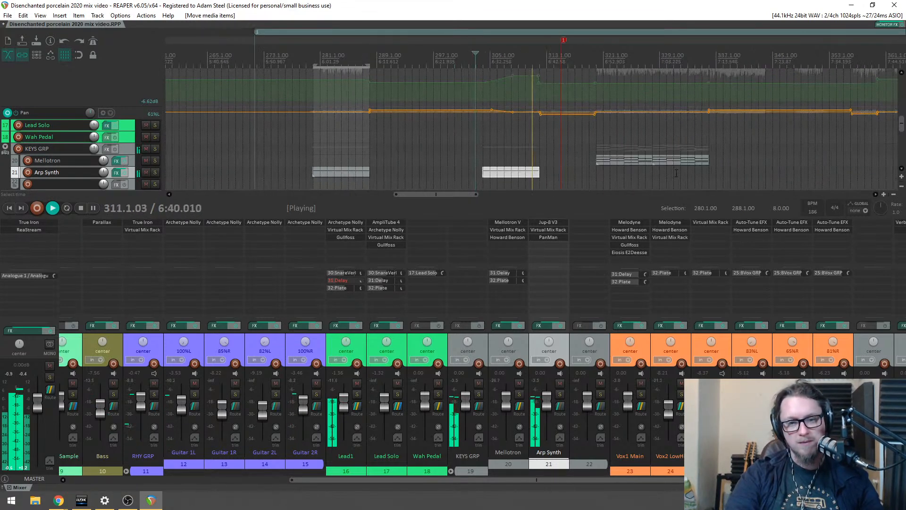
drag(540, 171, 598, 142)
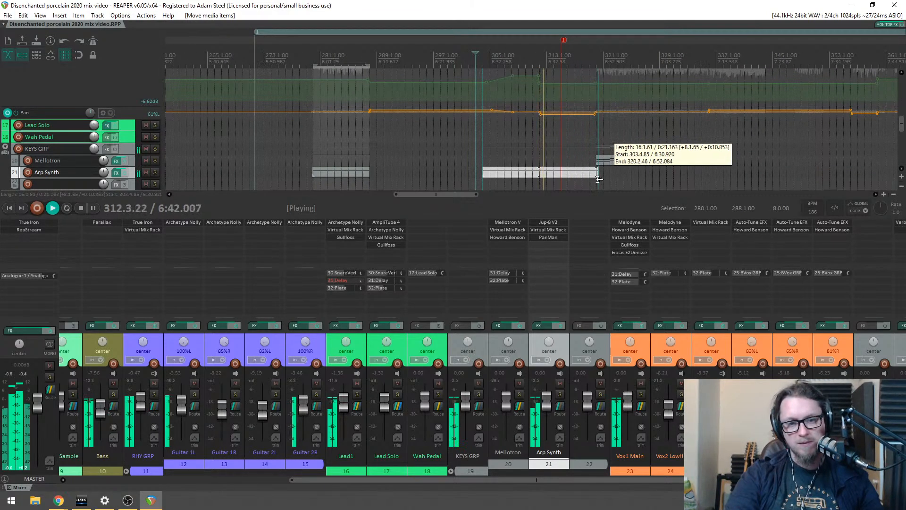
scroll(590, 183, up, 1)
scroll(696, 182, up, 5)
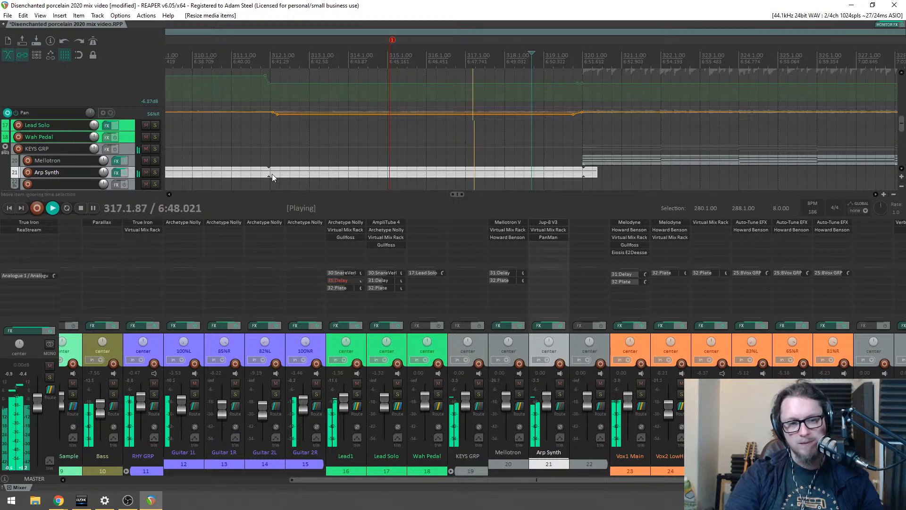
Step: Shorten the extended Arp Synth item so it ends just before bar 319
drag(586, 180, 543, 182)
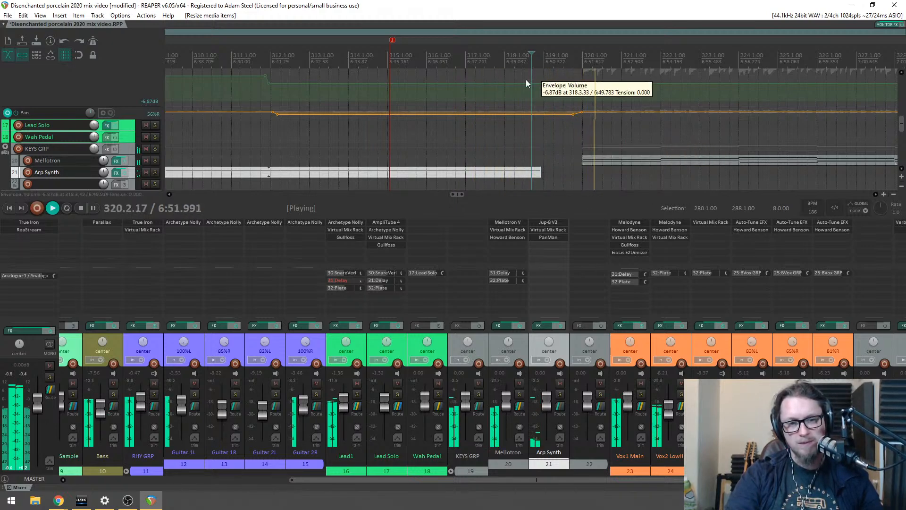
scroll(604, 169, up, 3)
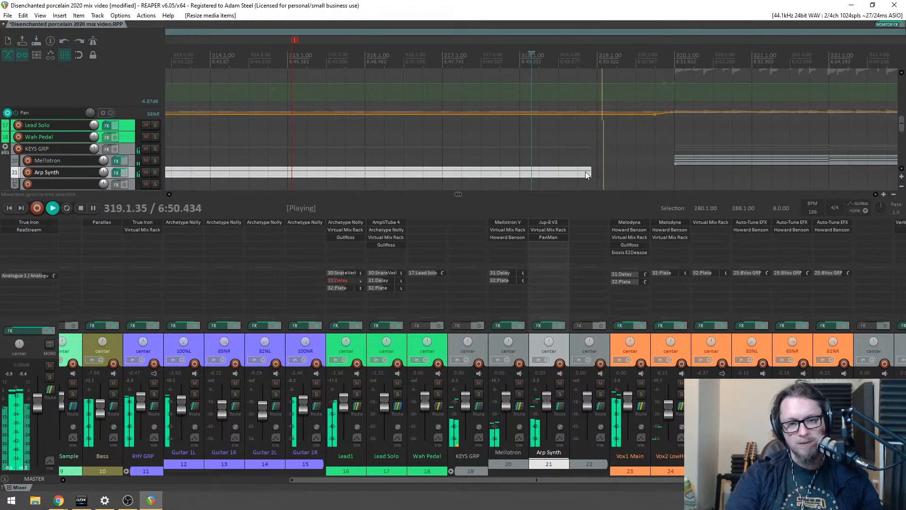
scroll(581, 144, down, 3)
scroll(581, 144, down, 2)
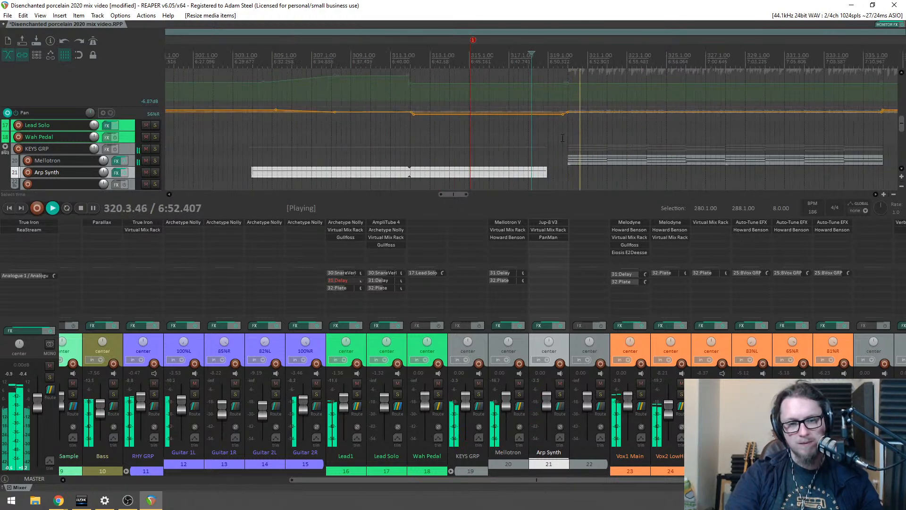
scroll(546, 166, down, 4)
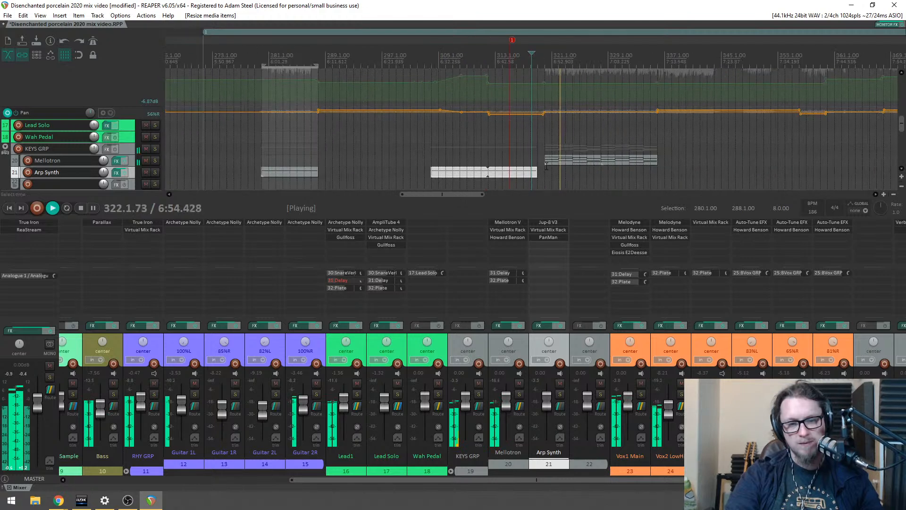
Step: Solo the Mellotron track briefly to audition it, and view its channel among the neighbouring mixer strips
click(154, 160)
click(154, 161)
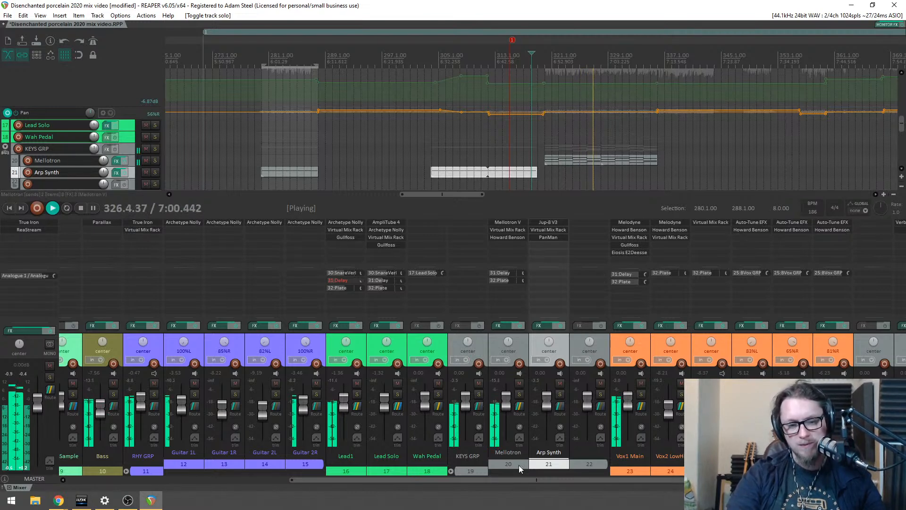
drag(517, 477, 626, 479)
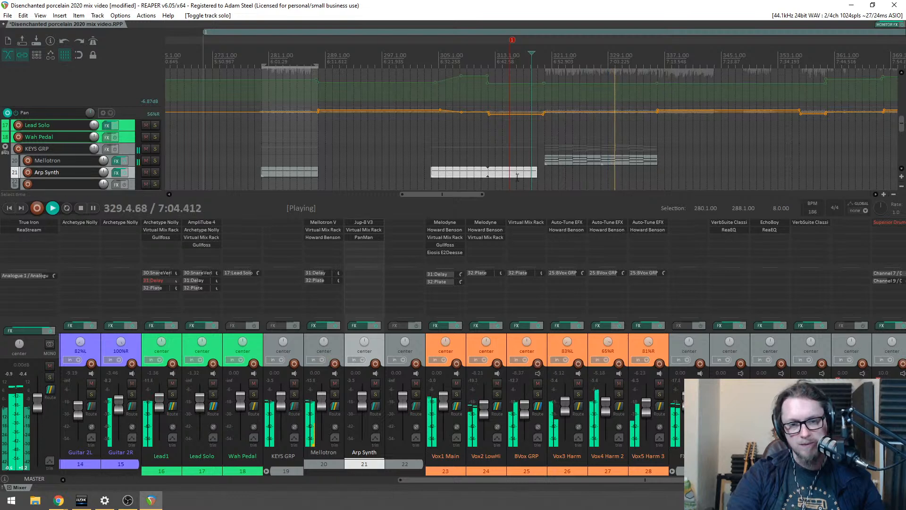
Step: Copy the extended Arp Synth item to start slightly before bar 336, right after the Mellotron part, and play back the transition
drag(470, 173, 707, 178)
scroll(399, 183, up, 5)
scroll(399, 183, up, 3)
drag(385, 173, 378, 172)
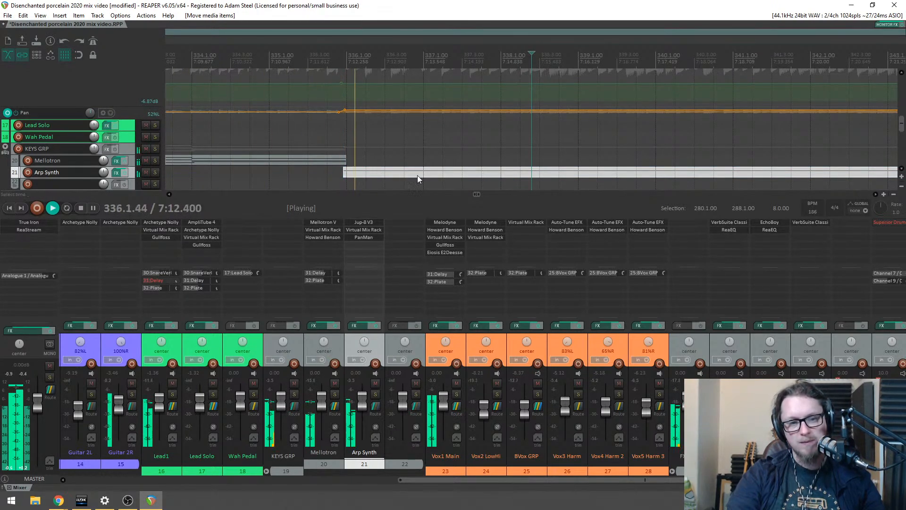
scroll(525, 178, down, 2)
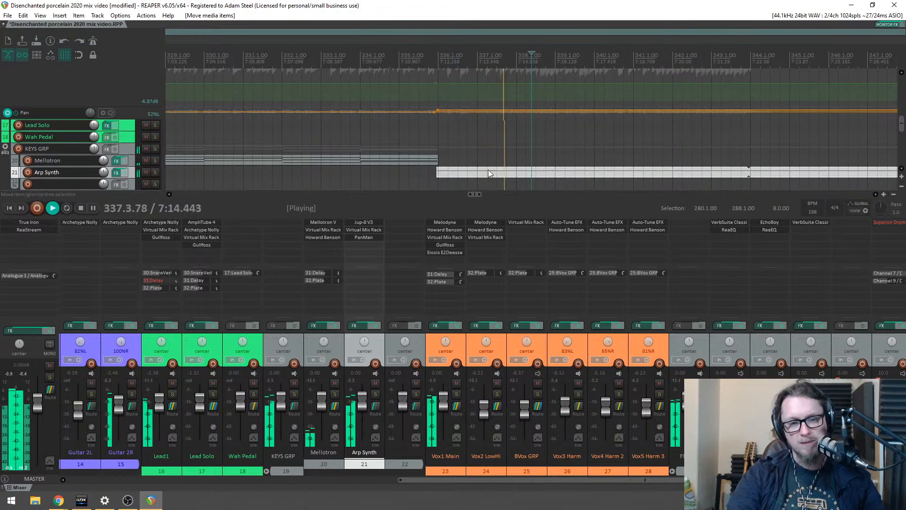
click(431, 75)
scroll(515, 137, up, 4)
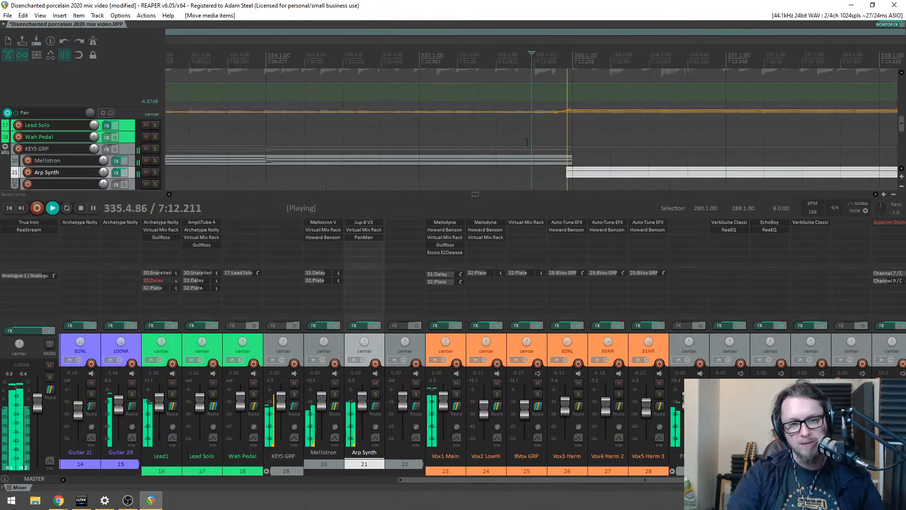
scroll(602, 175, down, 2)
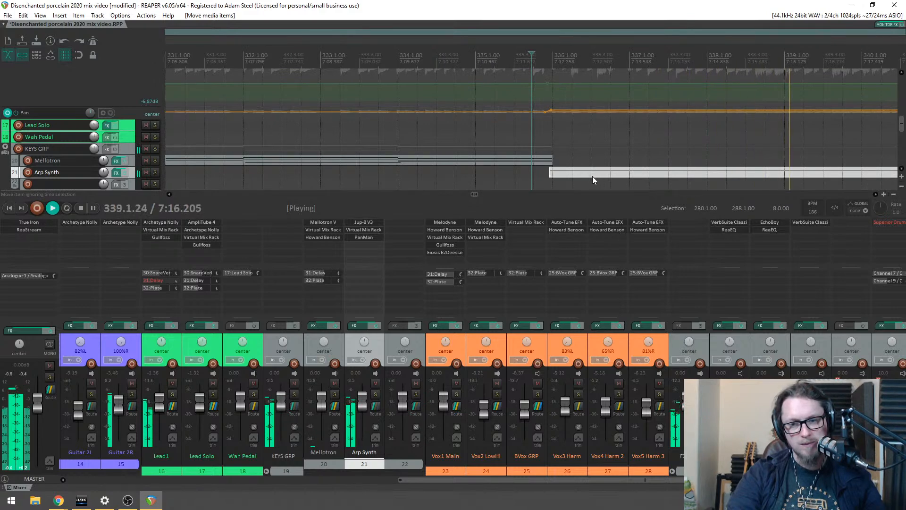
Step: Extend the end of the third Arp Synth item to about bar 360
scroll(587, 175, down, 3)
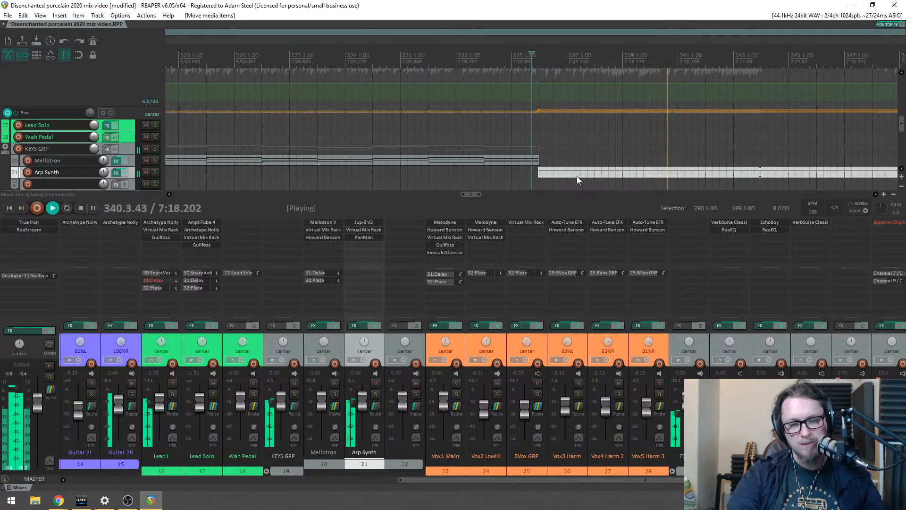
scroll(587, 175, down, 2)
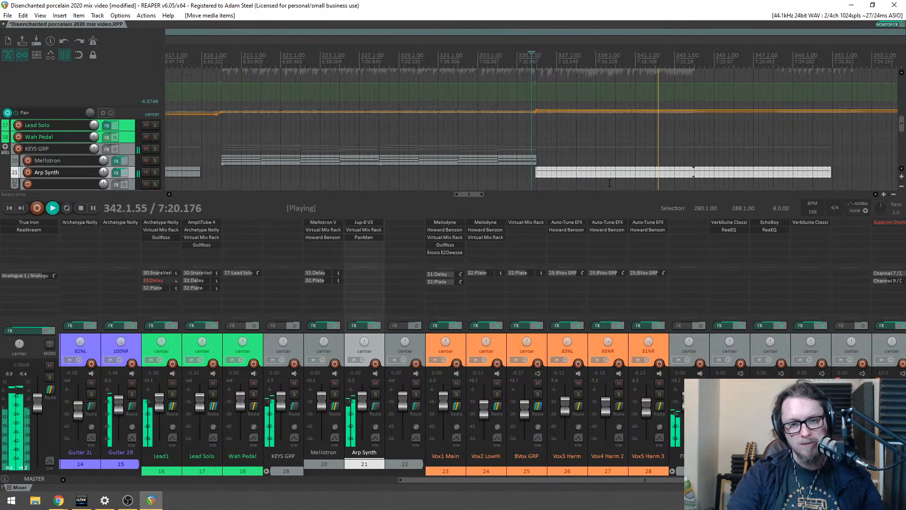
scroll(844, 185, down, 3)
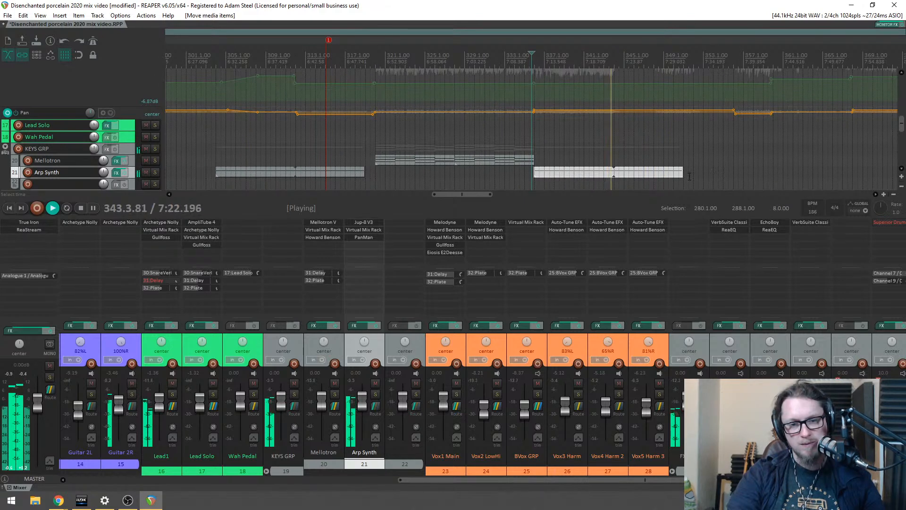
drag(684, 173, 773, 182)
scroll(762, 177, up, 3)
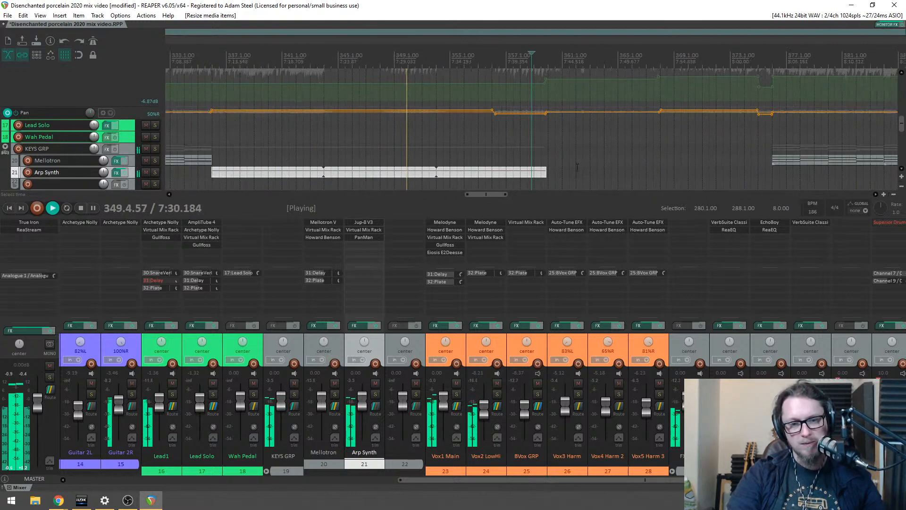
Step: Extend the end of the third Arp Synth item to just before bar 375, checking it during playback
drag(560, 172, 570, 174)
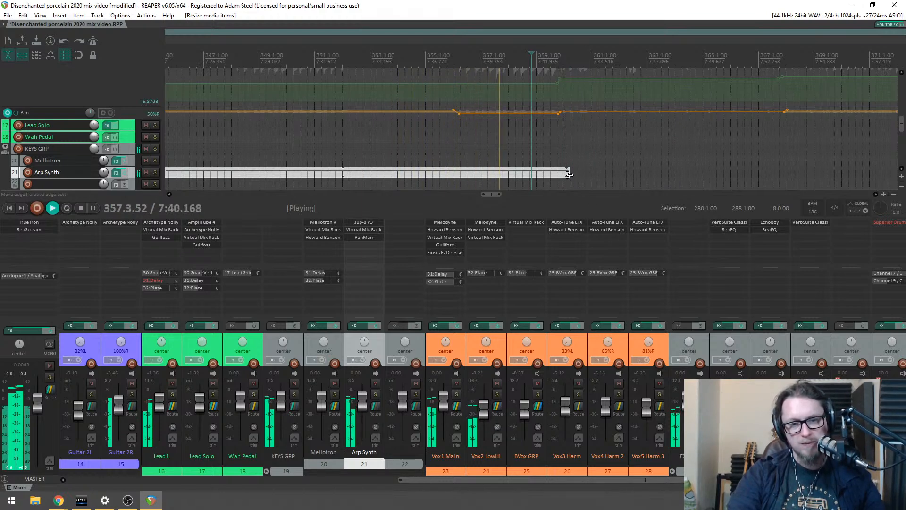
scroll(570, 174, down, 2)
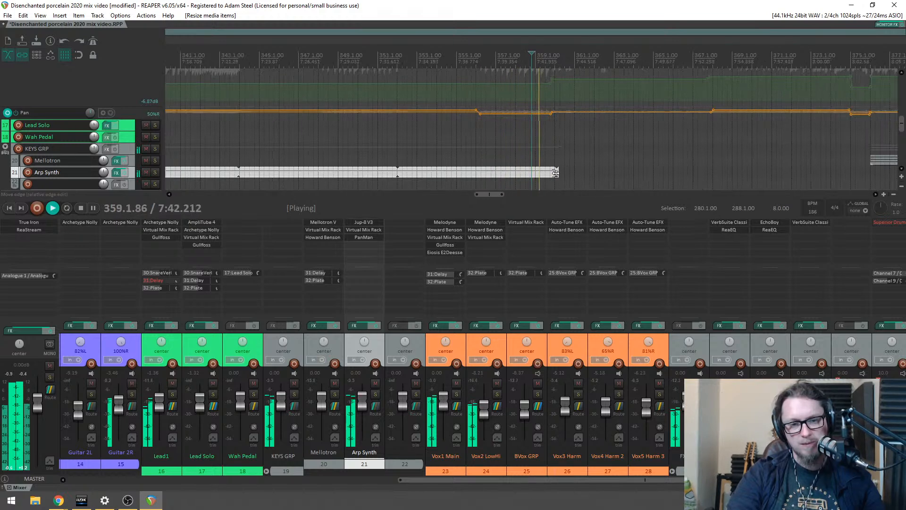
drag(560, 174, 714, 176)
drag(714, 176, 810, 173)
click(804, 174)
scroll(804, 175, up, 2)
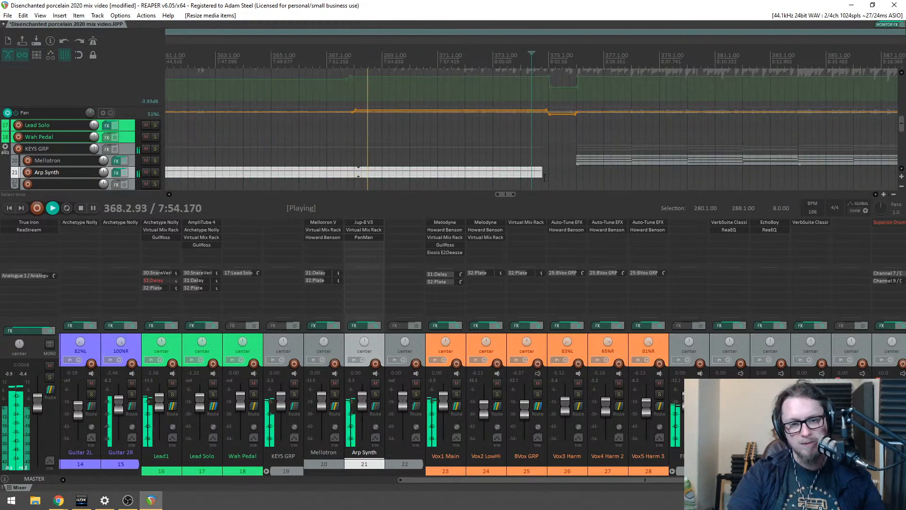
mouse_move(542, 174)
mouse_down()
mouse_move(526, 175)
mouse_move(545, 176)
mouse_up()
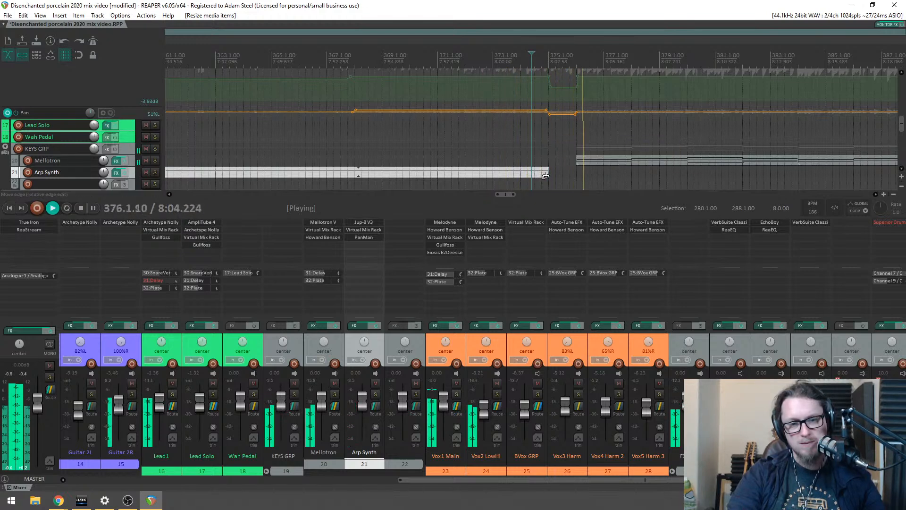
Step: Copy the second Arp Synth item to start just before bar 408 and extend it to about the end of the Mellotron part
scroll(593, 188, down, 3)
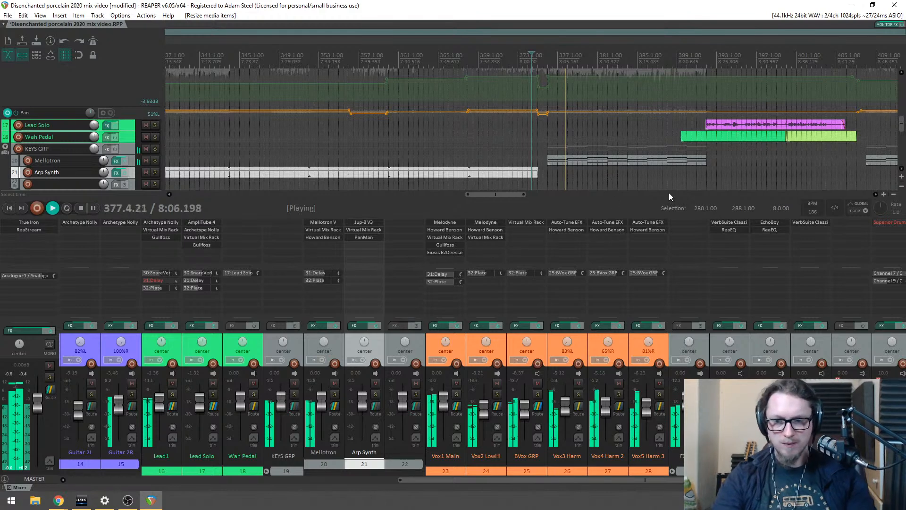
scroll(549, 153, down, 4)
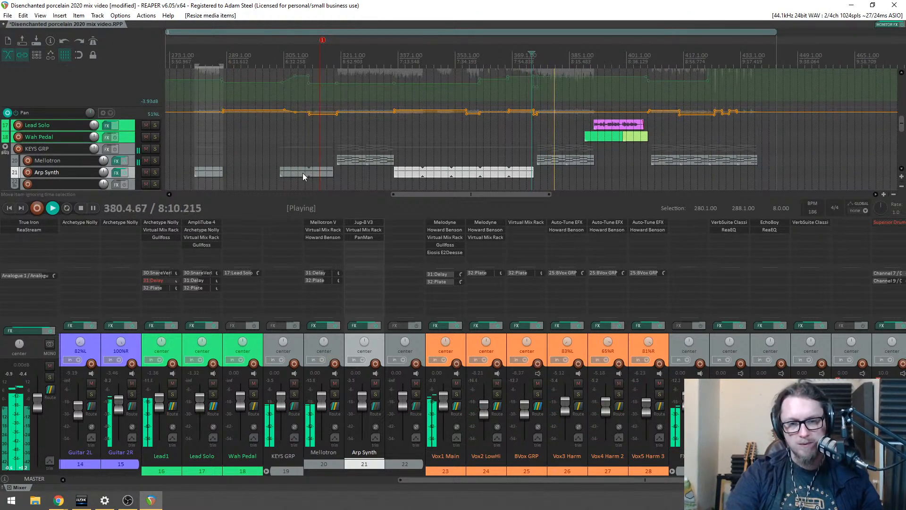
click(307, 170)
drag(307, 169, 704, 127)
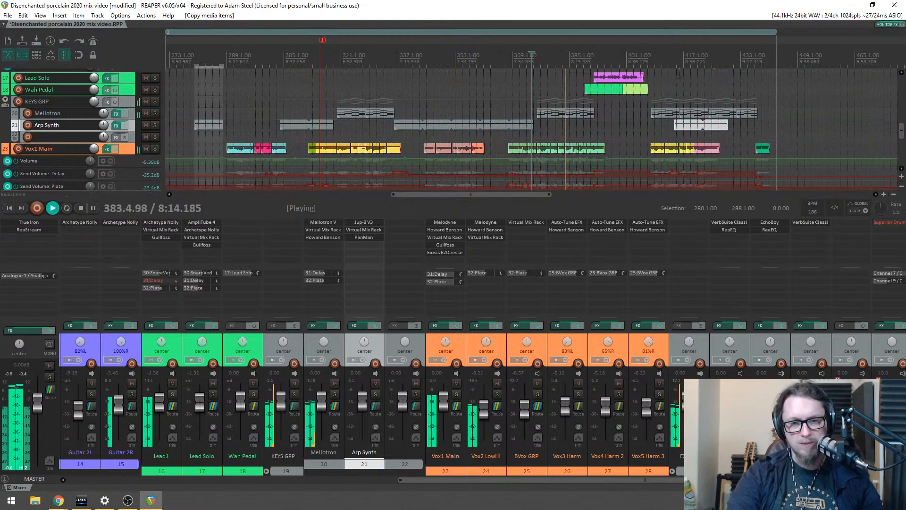
scroll(746, 129, up, 5)
drag(819, 126, 561, 127)
scroll(562, 128, up, 4)
scroll(564, 128, down, 2)
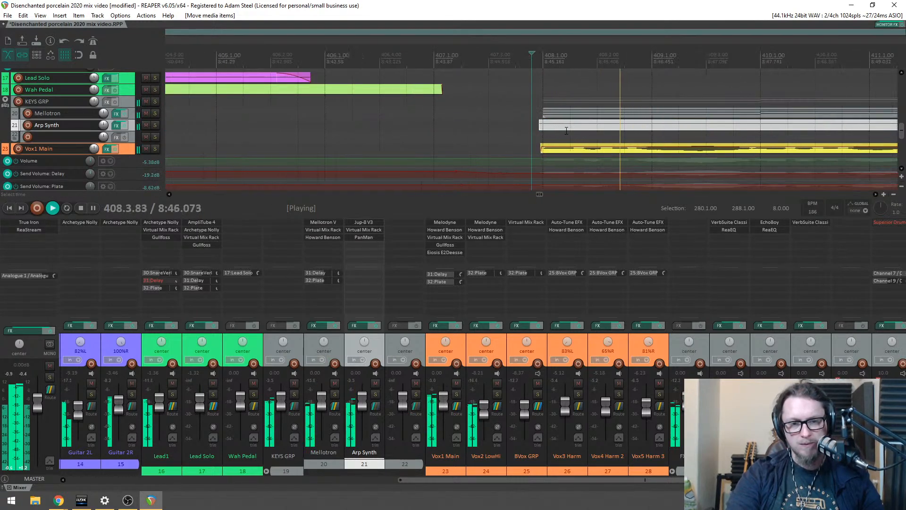
scroll(586, 136, down, 3)
scroll(590, 136, down, 3)
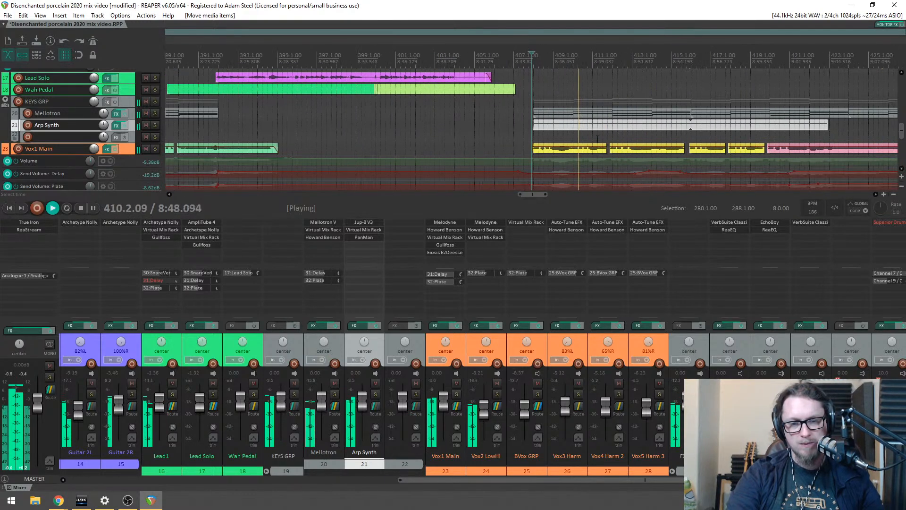
drag(681, 129, 828, 134)
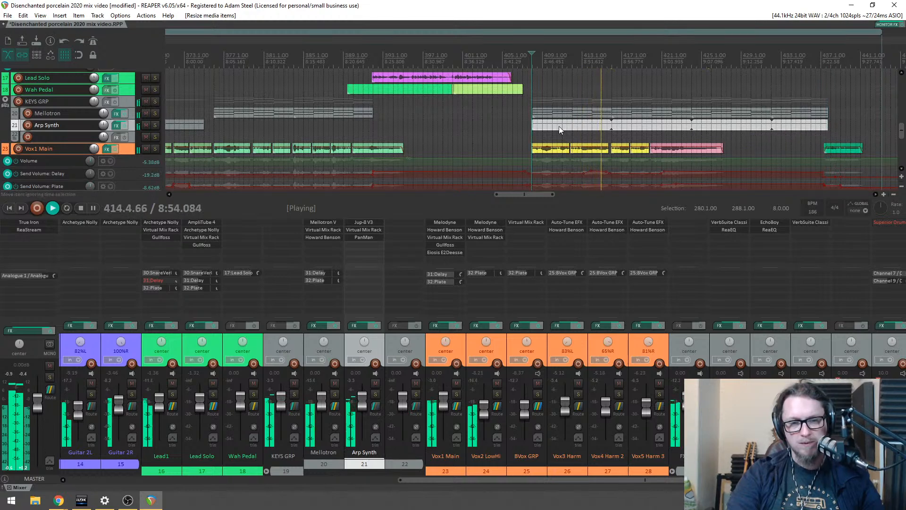
Step: Turn on snapping and play back from bar 407 to check the start of the new Arp Synth copy
click(543, 130)
scroll(543, 129, up, 10)
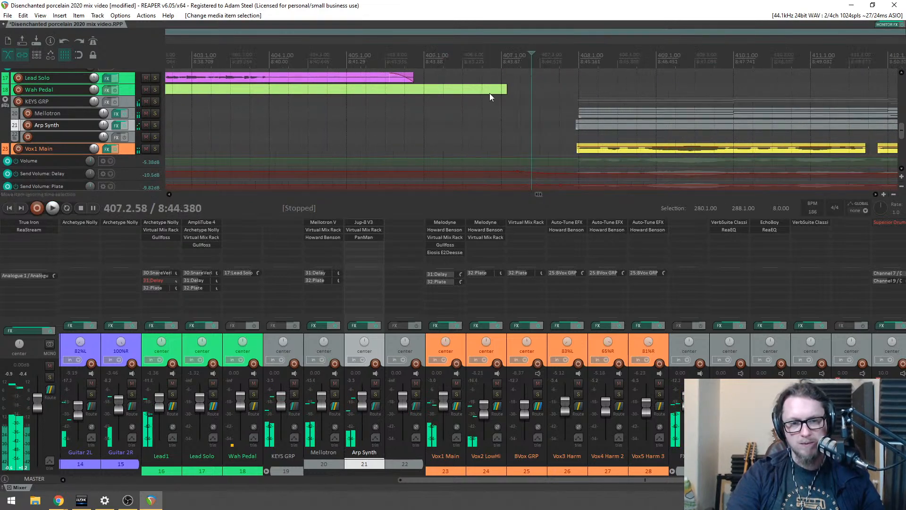
scroll(285, 89, down, 4)
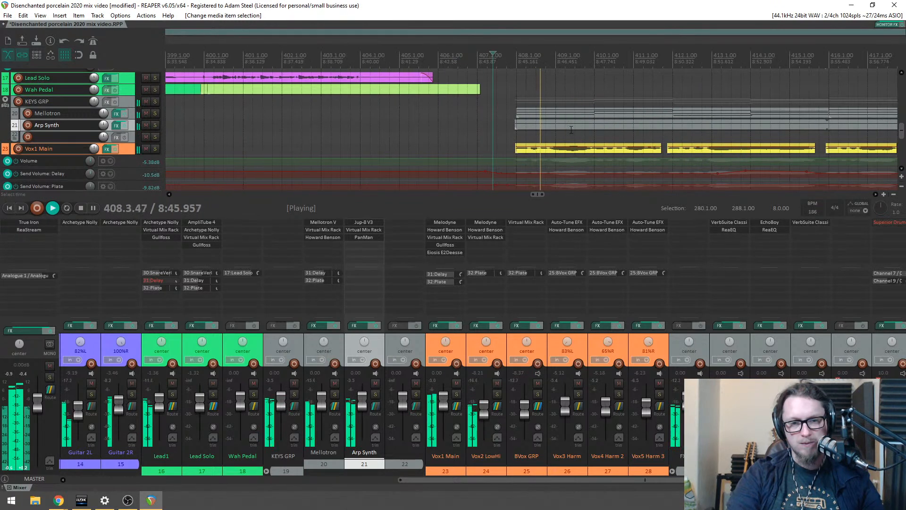
click(79, 55)
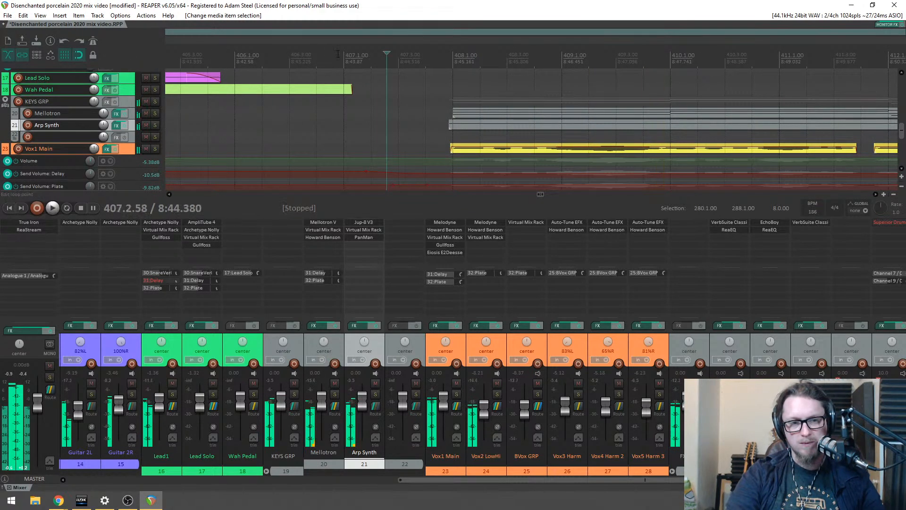
click(345, 97)
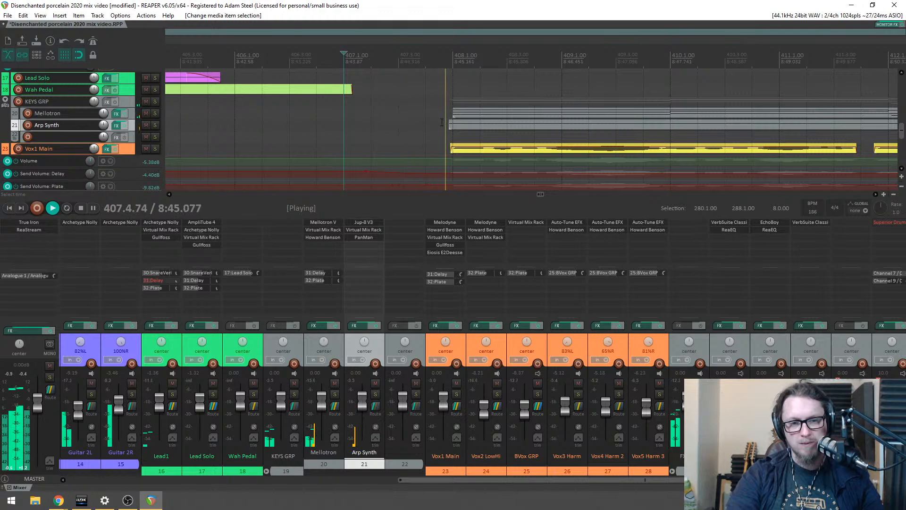
scroll(472, 130, down, 5)
scroll(480, 133, up, 5)
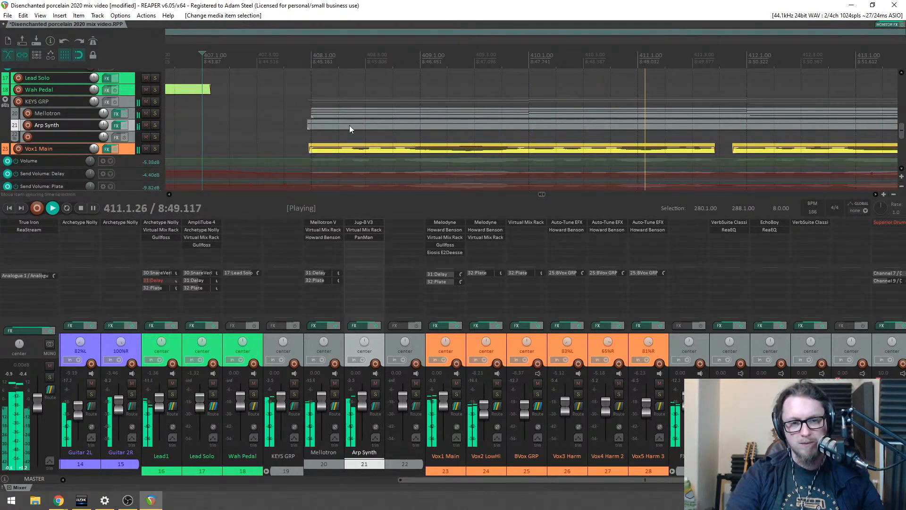
scroll(375, 128, down, 6)
scroll(419, 135, down, 3)
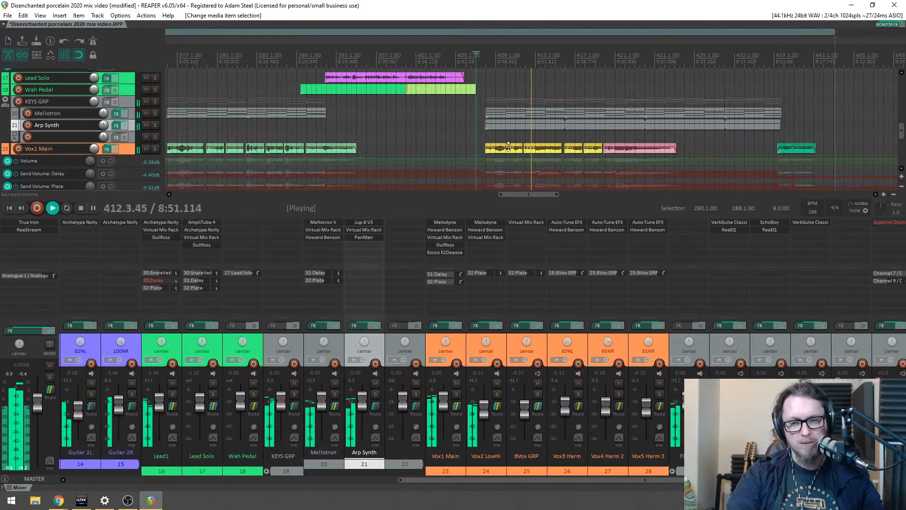
Step: Set the end of the last Arp Synth item to 437.4.00, in line with the end of the Mellotron part
scroll(635, 132, up, 8)
mouse_move(581, 127)
mouse_down()
mouse_move(476, 119)
mouse_move(584, 121)
mouse_up()
scroll(575, 121, down, 4)
scroll(574, 122, down, 3)
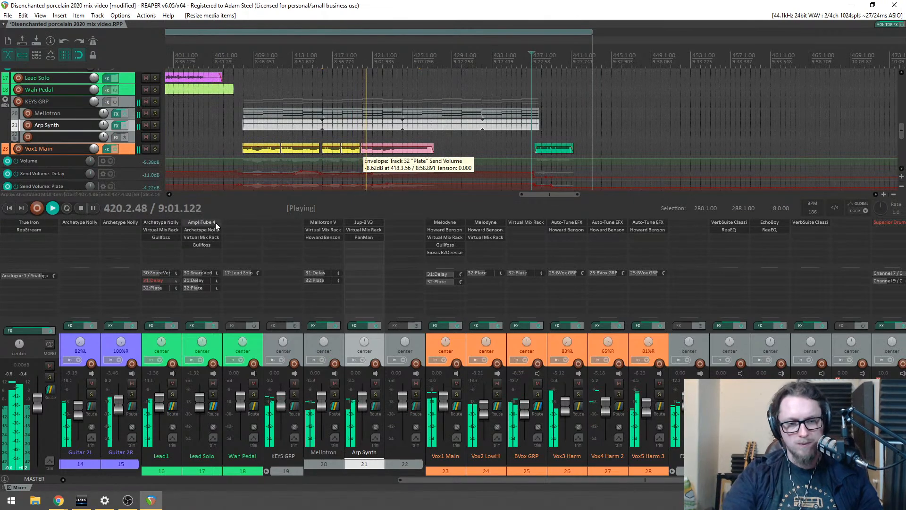
Step: Lower the Arp Synth track volume slightly and add Delay and Plate sends to the track
drag(362, 400, 366, 404)
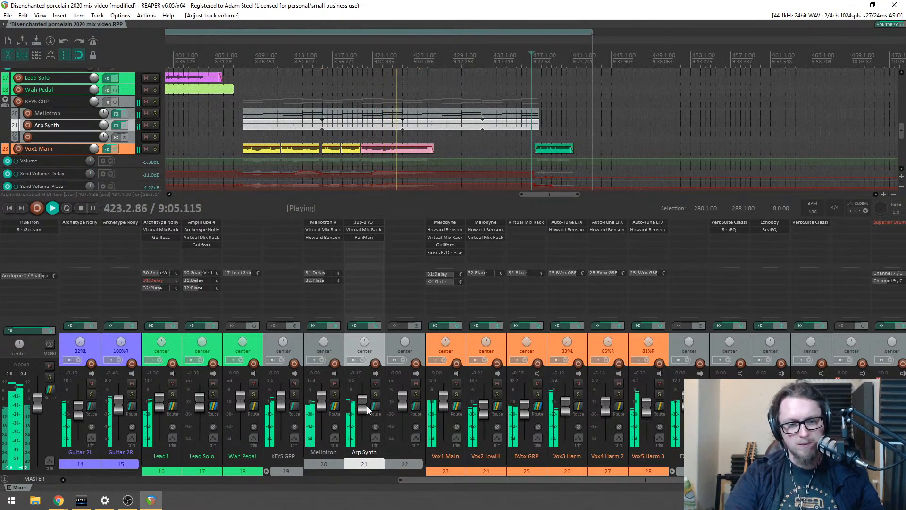
drag(338, 271, 373, 280)
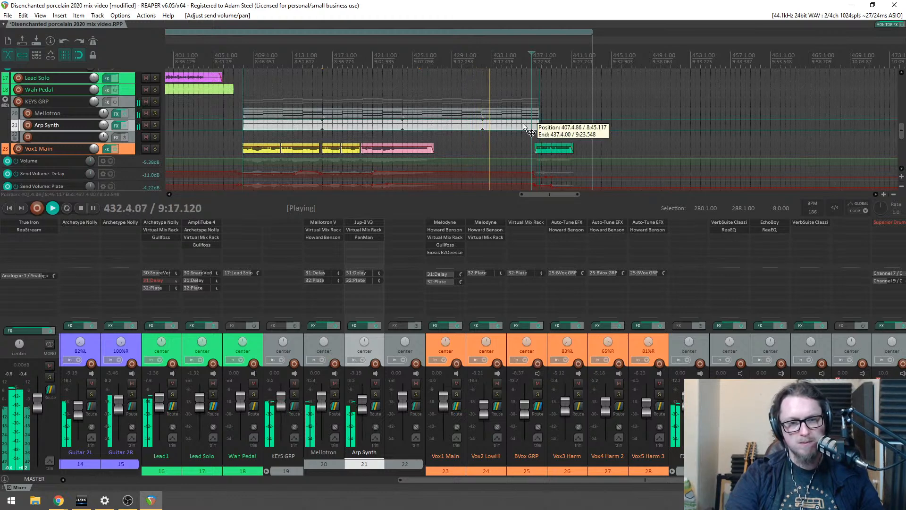
Step: Split the last Arp Synth item near its final loop point and set the second piece to start at 432.1.00
scroll(525, 126, up, 5)
scroll(352, 119, down, 3)
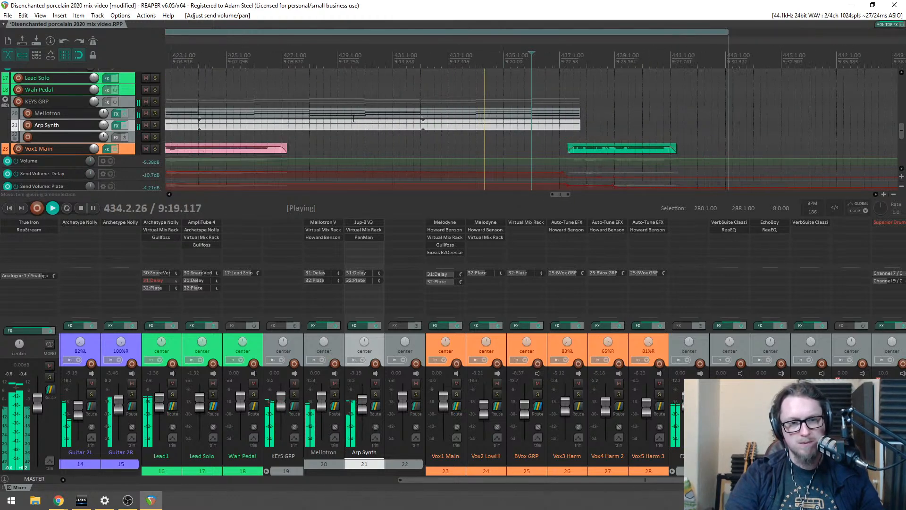
scroll(473, 139, up, 4)
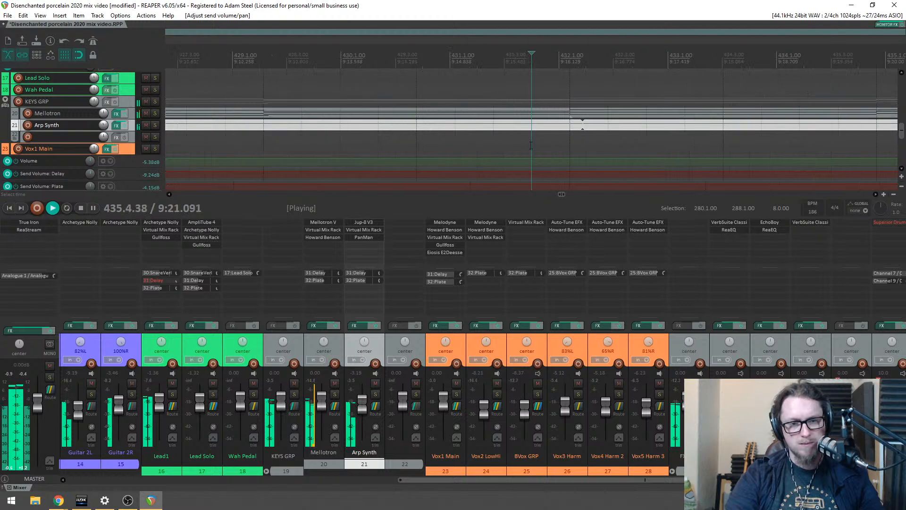
scroll(334, 109, down, 3)
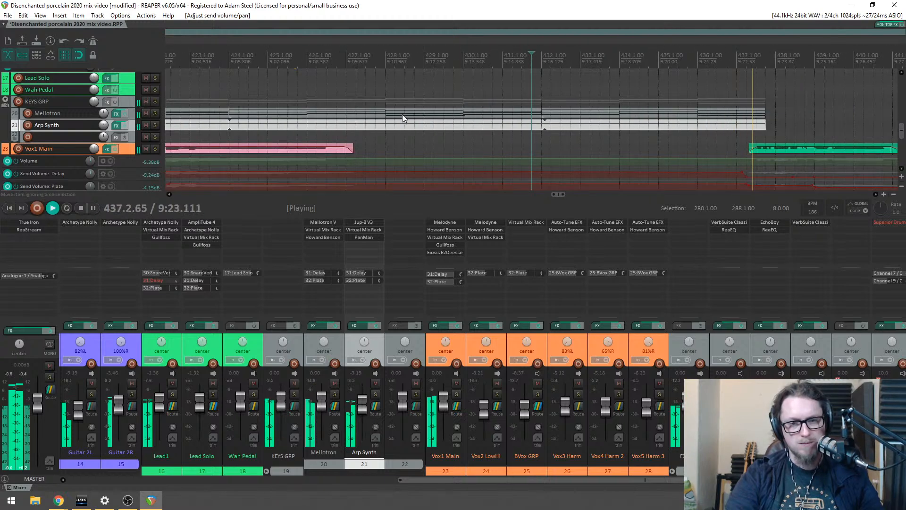
scroll(360, 112, down, 4)
key(space)
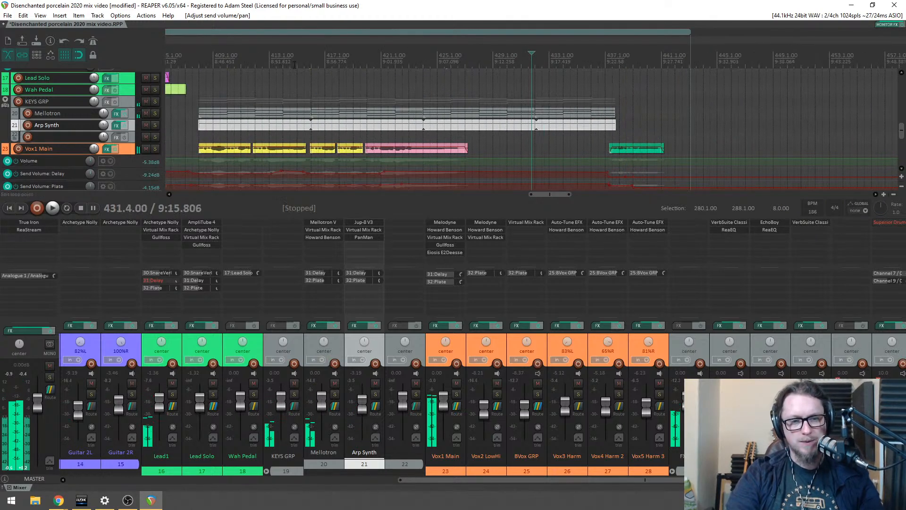
click(534, 135)
scroll(536, 134, up, 10)
key(s)
drag(566, 126, 531, 126)
scroll(350, 51, down, 6)
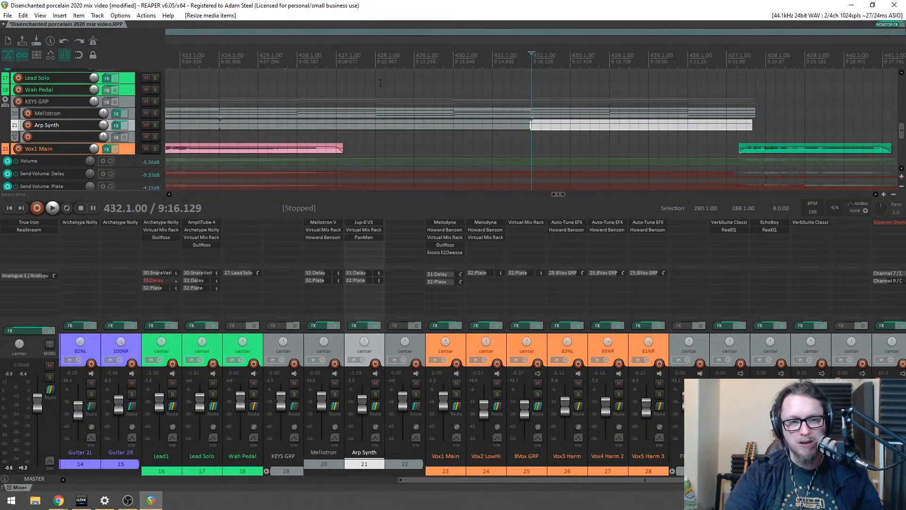
Step: Play back from bar 432 to check the split Arp Synth piece and the transition after it
key(space)
scroll(621, 123, up, 3)
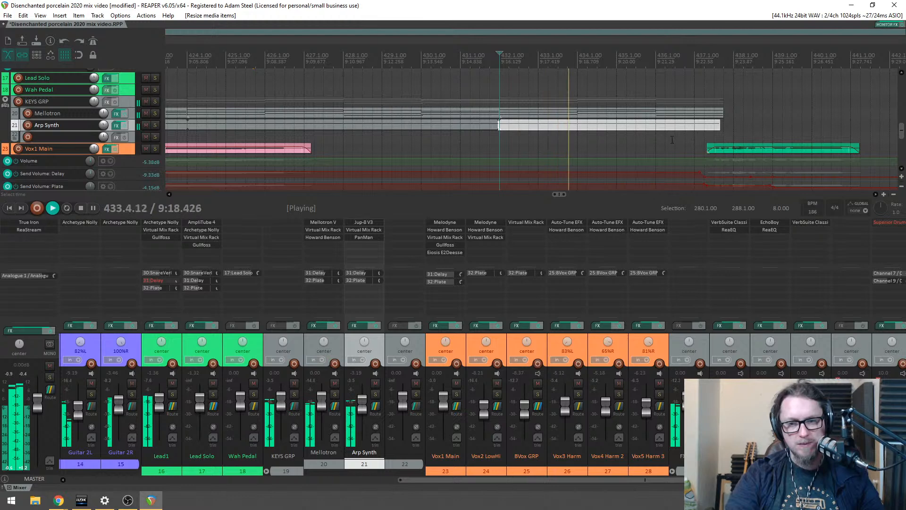
scroll(724, 138, up, 2)
scroll(560, 136, up, 2)
scroll(575, 133, down, 2)
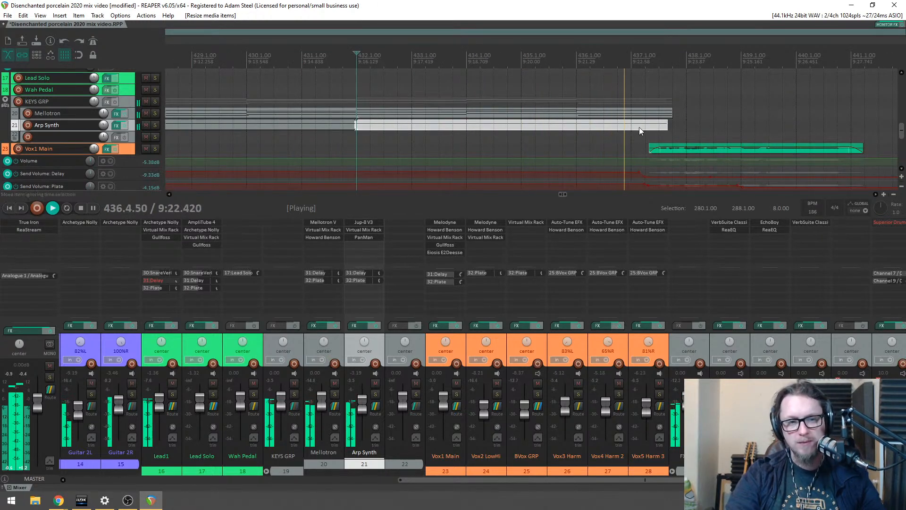
scroll(639, 126, down, 3)
scroll(635, 115, up, 4)
scroll(640, 99, down, 6)
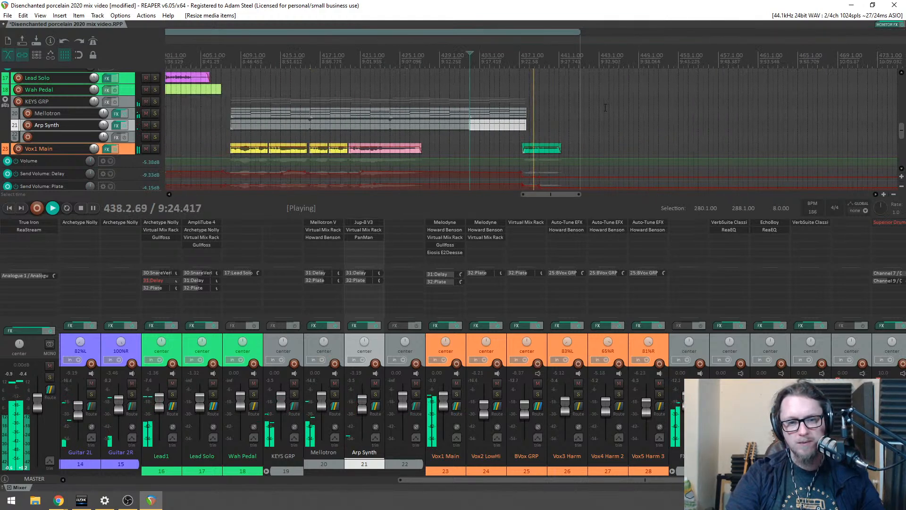
Step: Replay the ending from bar 436 and from bar 433 to check the Arp Synth's ending against the last Vox1 Main item
scroll(632, 96, up, 5)
click(396, 53)
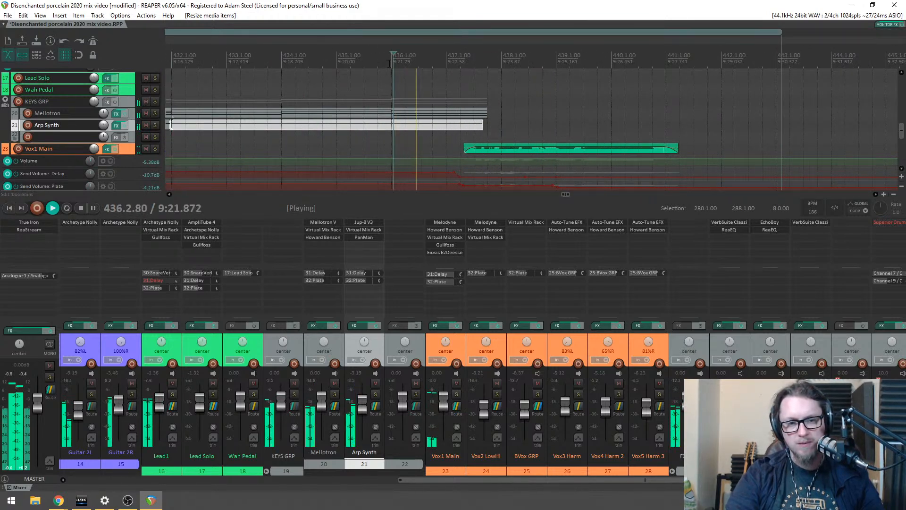
scroll(435, 85, up, 2)
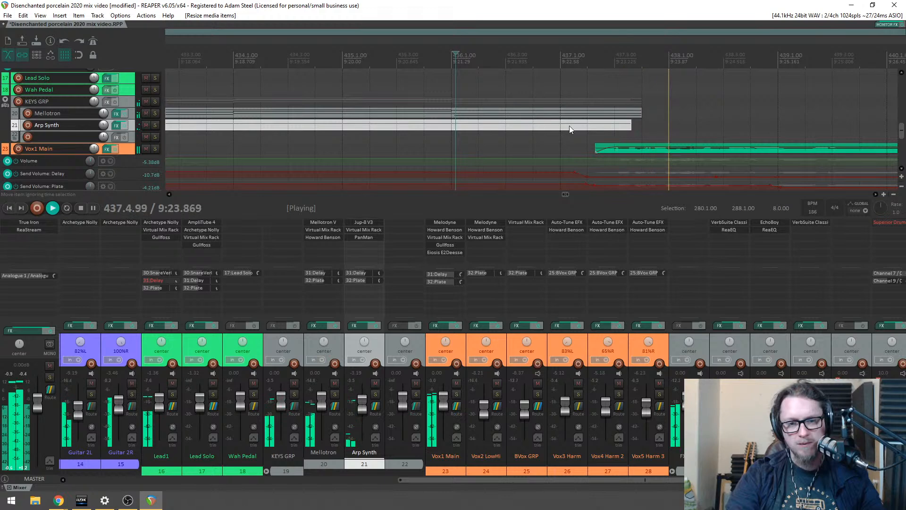
scroll(592, 126, down, 5)
scroll(576, 124, down, 1)
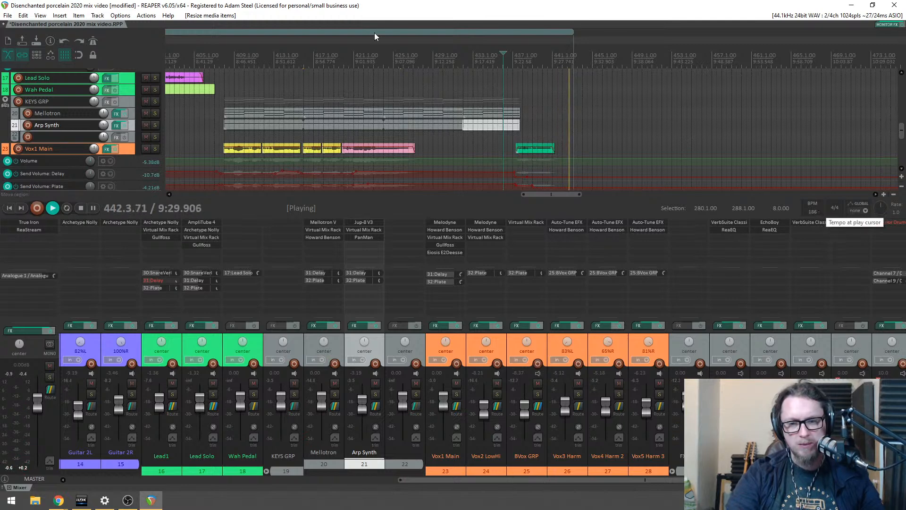
click(474, 52)
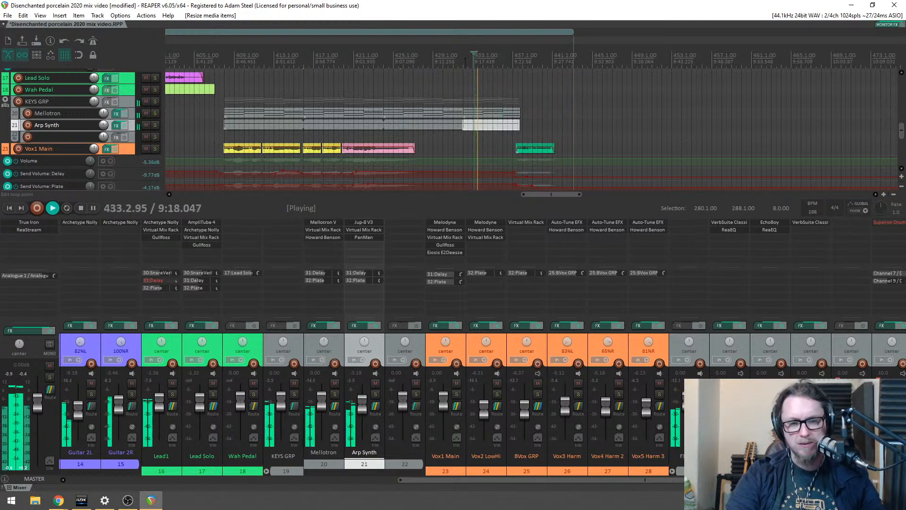
scroll(549, 106, up, 1)
scroll(566, 122, up, 2)
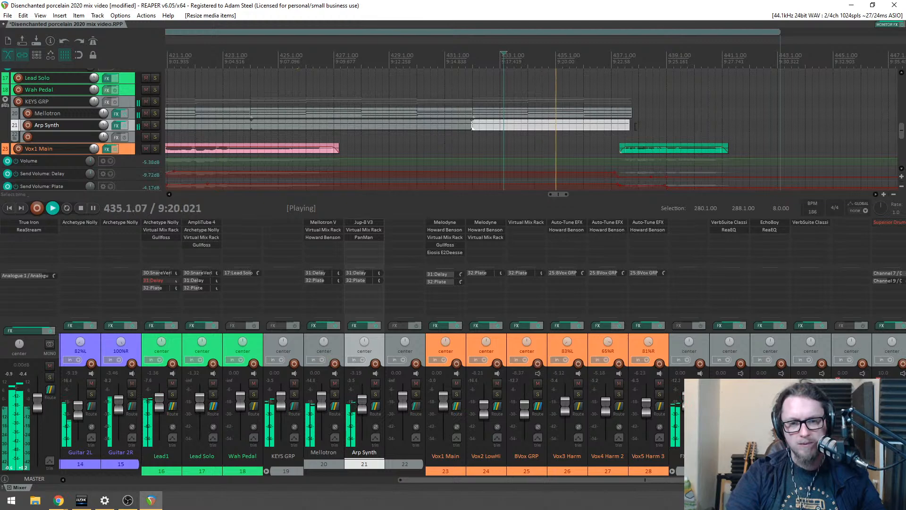
drag(900, 134, 900, 136)
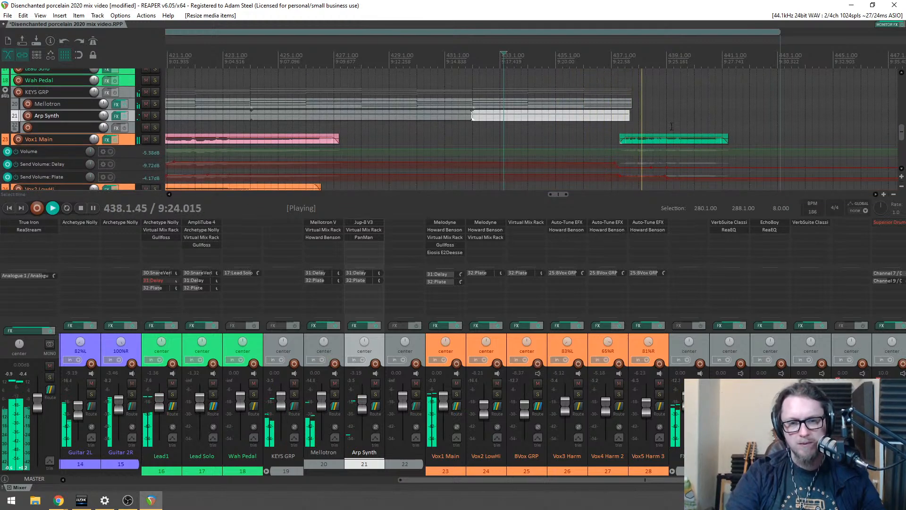
Step: Move the last Vox1 Main item slightly earlier, to start just after bar 437, and play back the entry
scroll(645, 128, up, 3)
drag(644, 127, 592, 144)
scroll(621, 137, up, 2)
key(space)
key(space)
scroll(633, 79, down, 5)
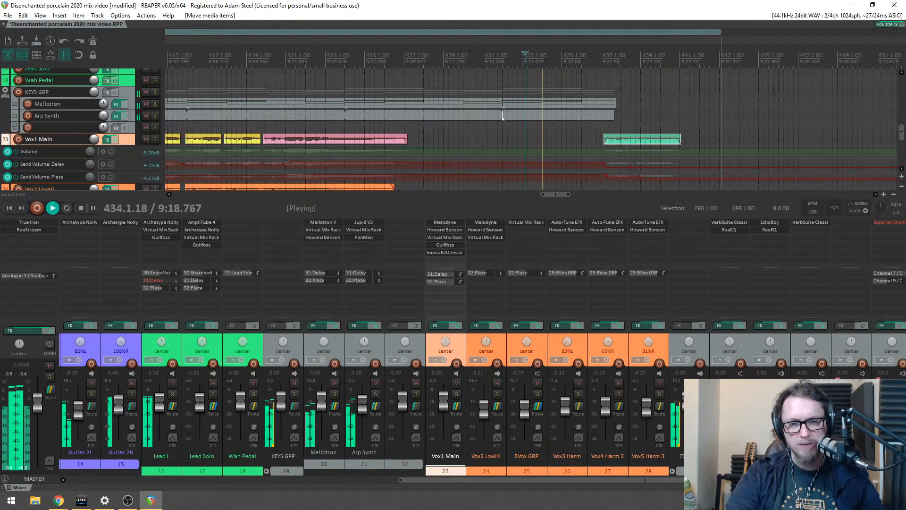
mouse_move(901, 133)
mouse_down()
mouse_move(901, 120)
mouse_move(901, 130)
mouse_up()
scroll(502, 106, up, 8)
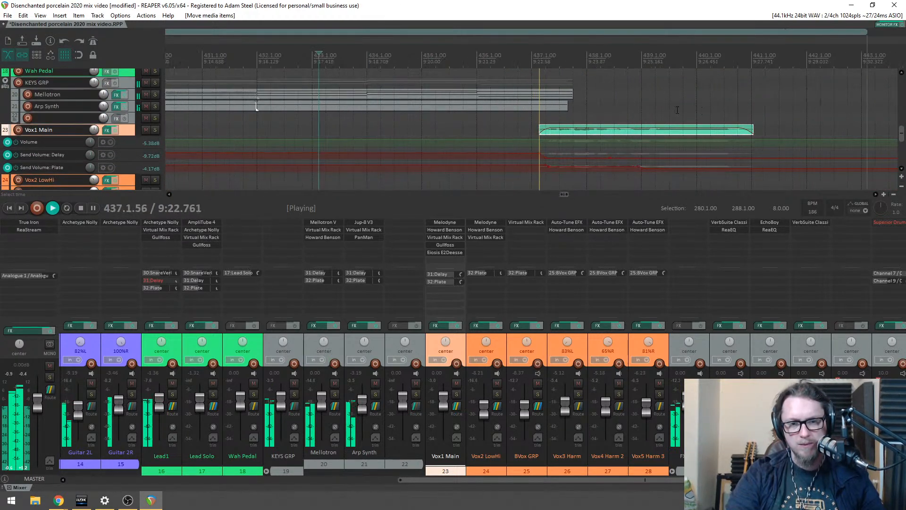
Step: Fine-tune the last Vox1 Main item's position so it starts at about beat 2 of bar 437, auditioning the entry between moves
key(space)
drag(585, 131, 610, 134)
key(space)
key(space)
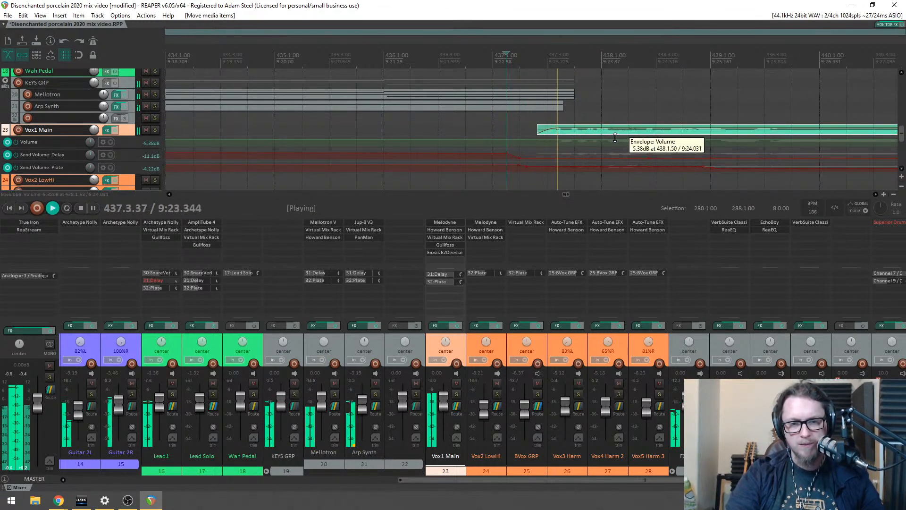
key(space)
key(space)
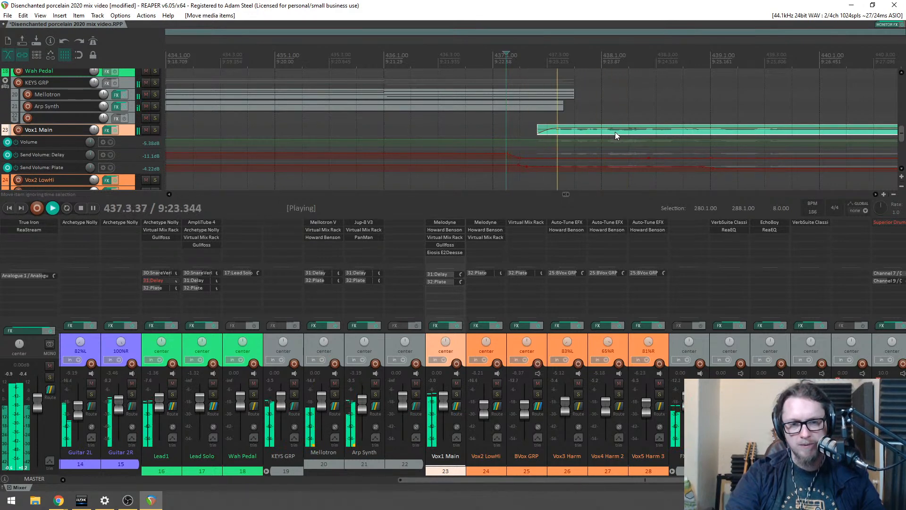
drag(616, 132, 590, 133)
key(space)
key(space)
key(space)
key(space)
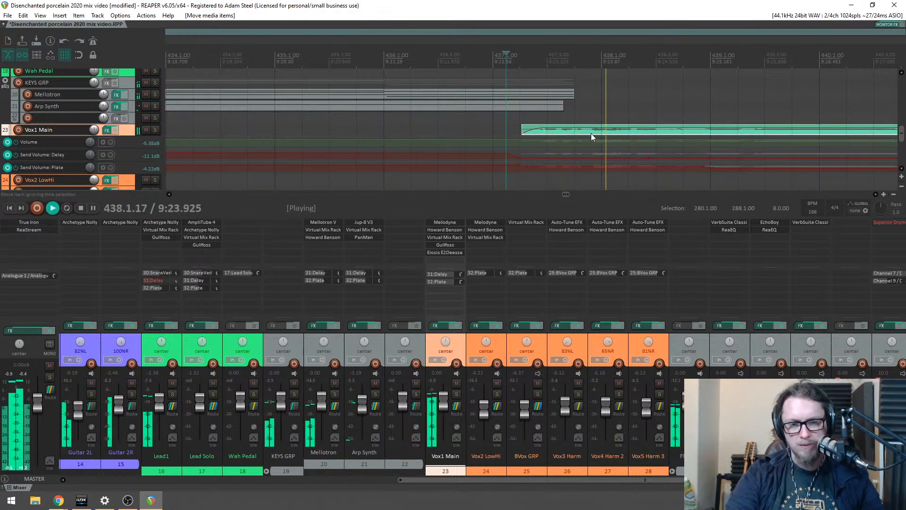
Step: Trim the start of the last Vox1 Main item to just before beat 3 of bar 437 and play back the entry
click(424, 57)
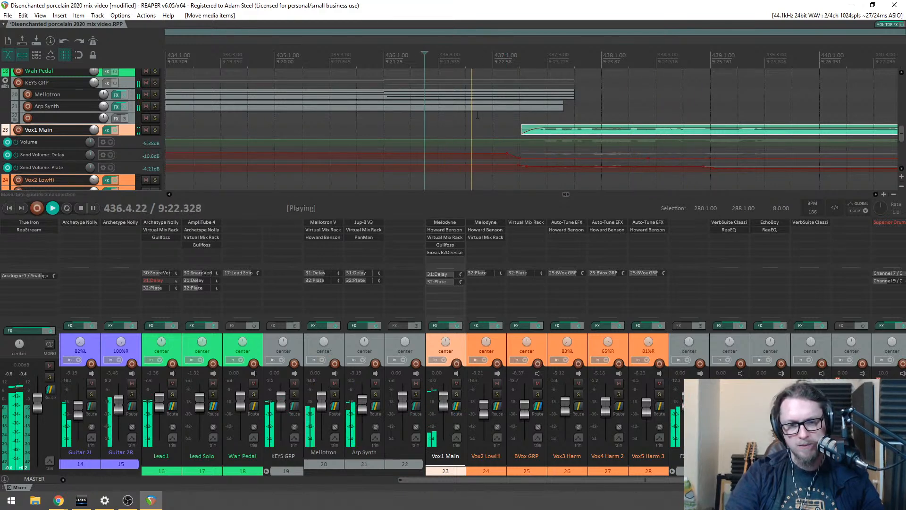
drag(538, 132, 541, 133)
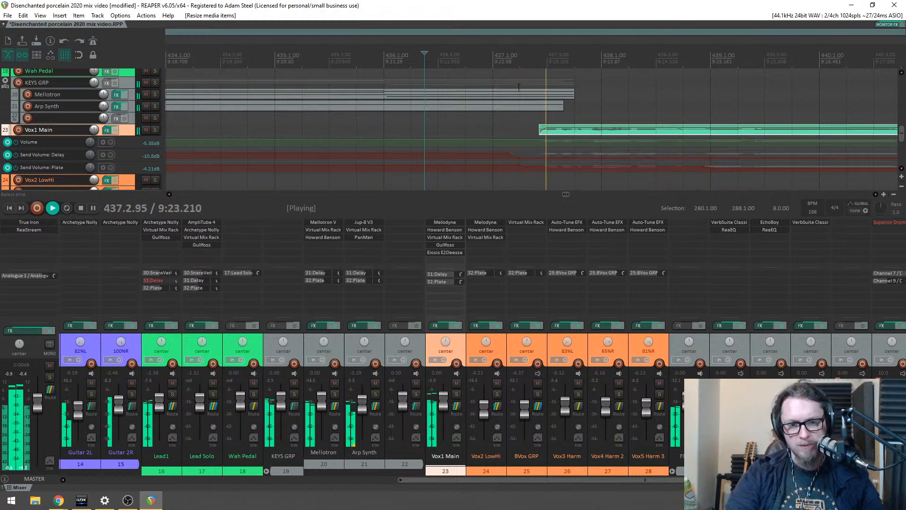
click(514, 55)
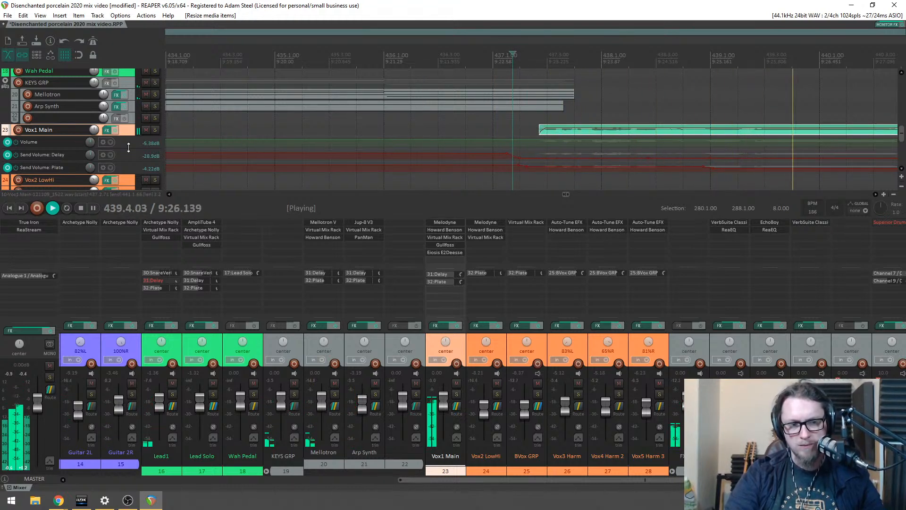
Step: Enlarge the Vox1 Main Volume envelope lane and raise the envelope to about -3.78 dB at the start of the last vocal item
drag(129, 148, 130, 178)
key(space)
click(537, 149)
drag(537, 148, 581, 141)
scroll(552, 144, down, 2)
key(space)
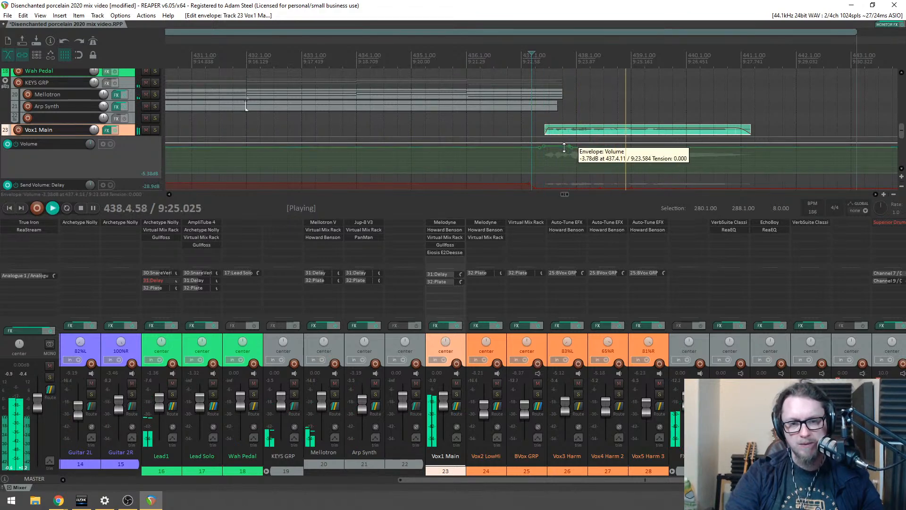
key(space)
key(space)
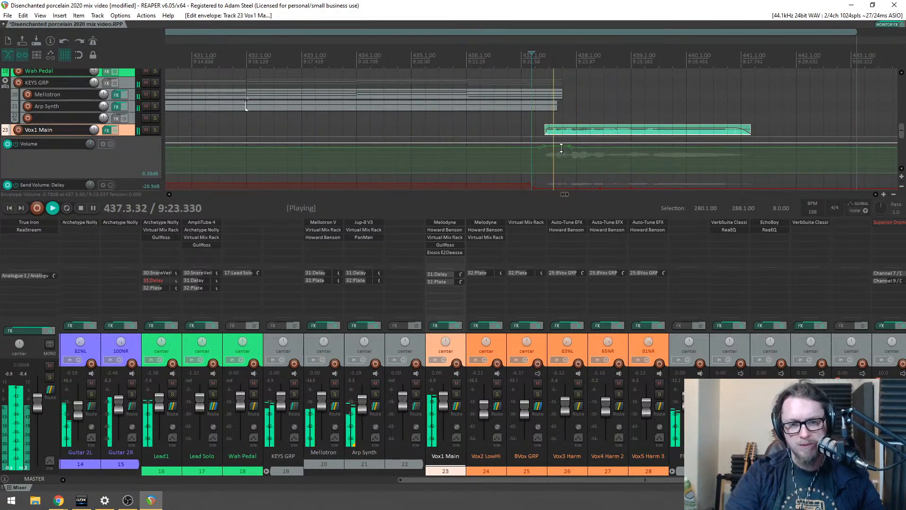
Step: Save the project, turn snapping on, and play back from bar 277 through the first Arp Synth entry
scroll(557, 137, down, 5)
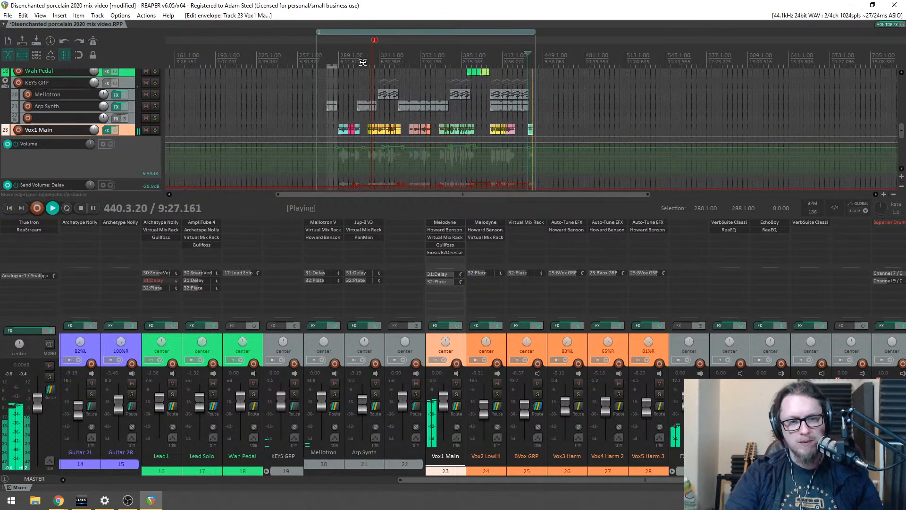
key(ctrl+s)
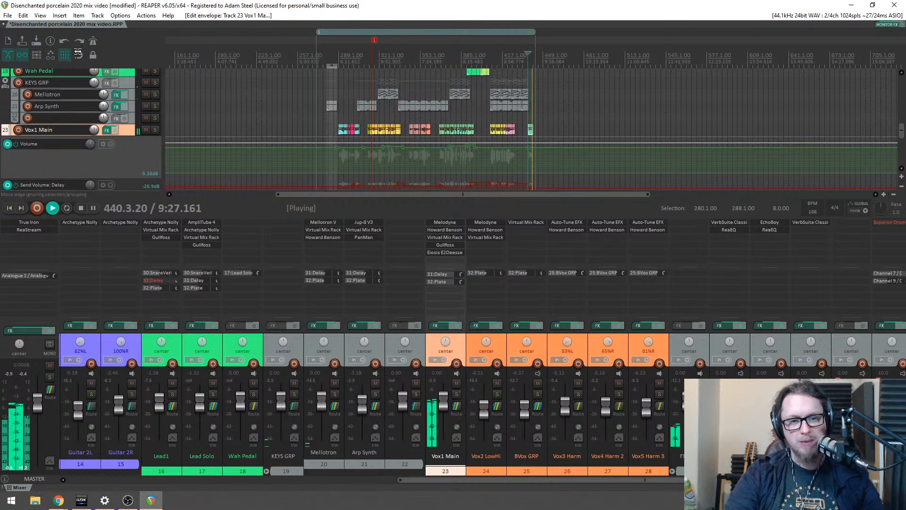
scroll(322, 56, up, 8)
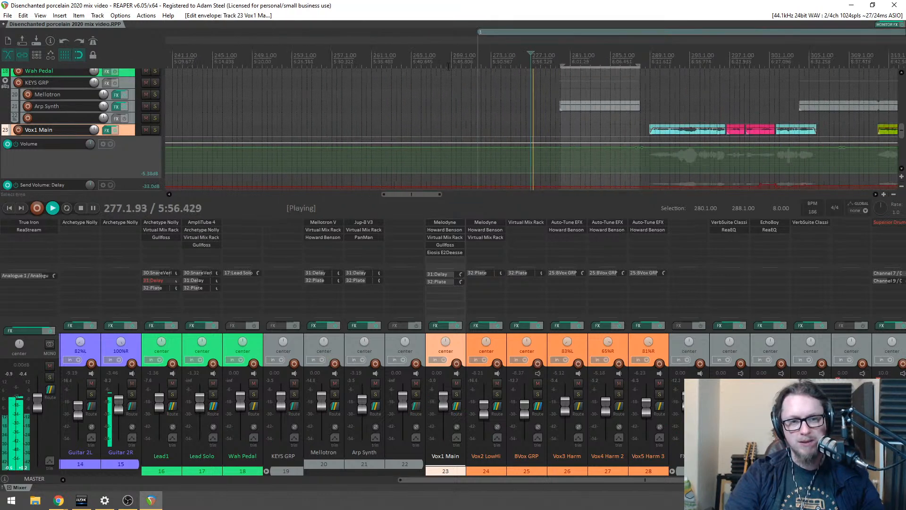
scroll(574, 59, up, 4)
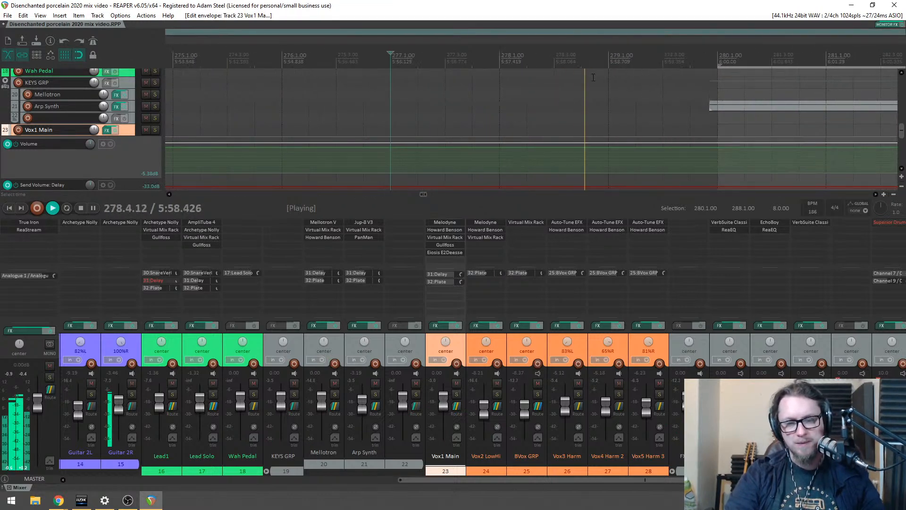
scroll(595, 95, down, 4)
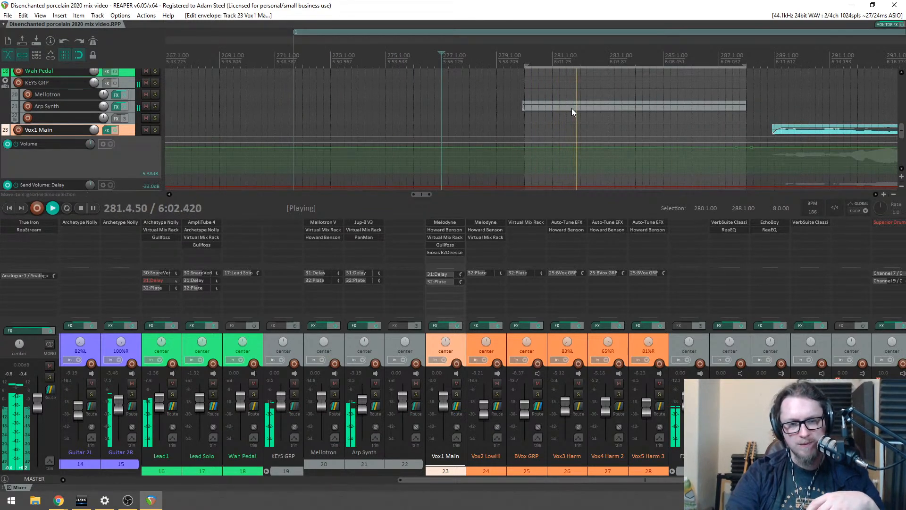
Step: Nudge the first Arp Synth item slightly later with snapping off, turn snapping back on, and stop playback
scroll(570, 108, up, 2)
click(306, 107)
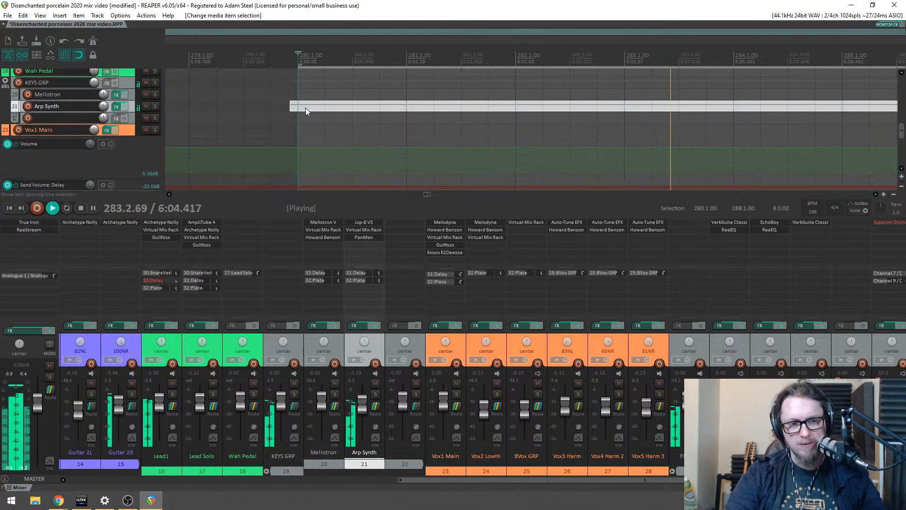
drag(296, 109, 302, 109)
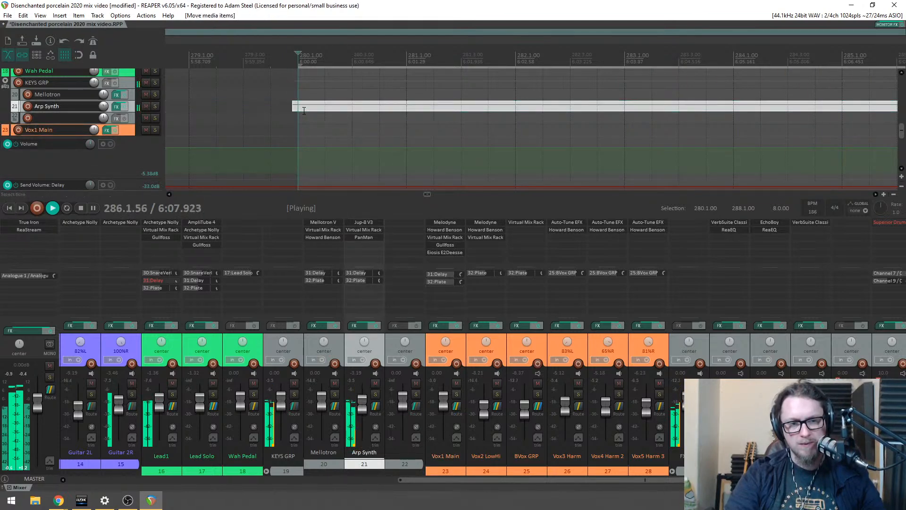
click(78, 55)
scroll(550, 130, down, 5)
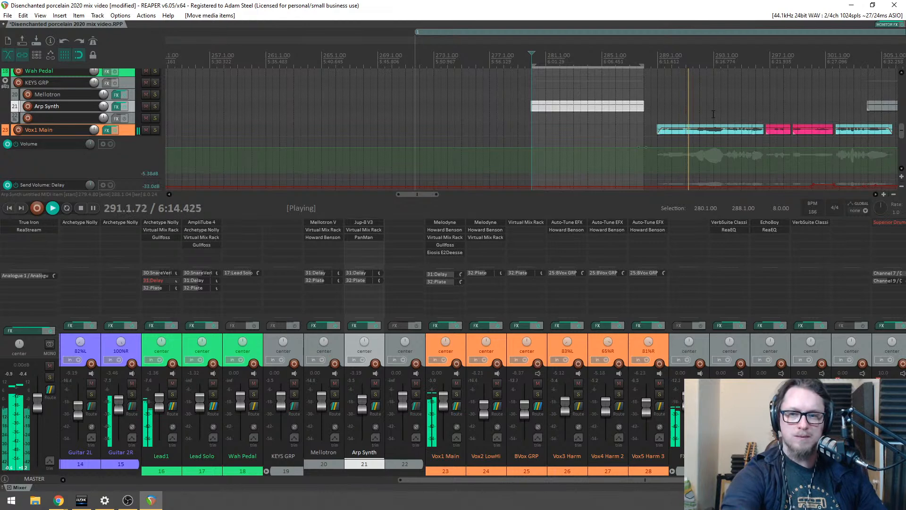
key(space)
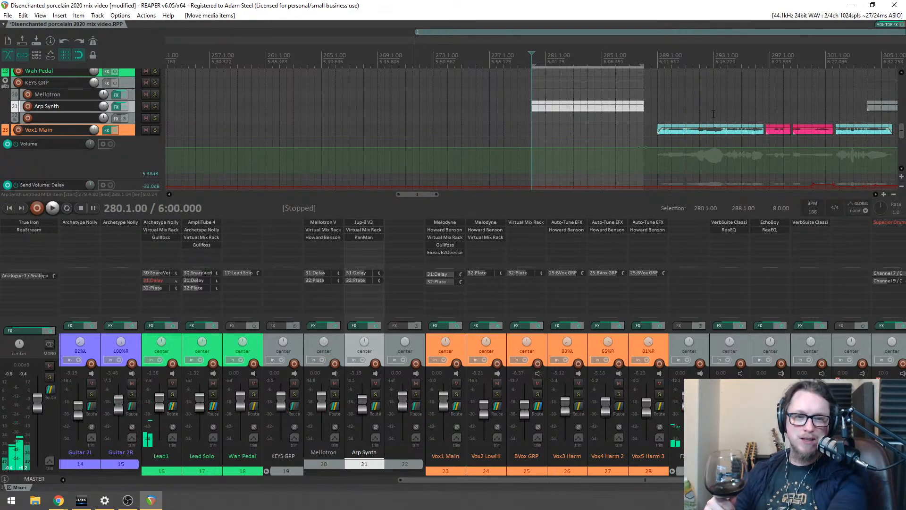
Step: Slow the PanMan panning rate and increase its width on the Arp Synth track
scroll(684, 117, down, 5)
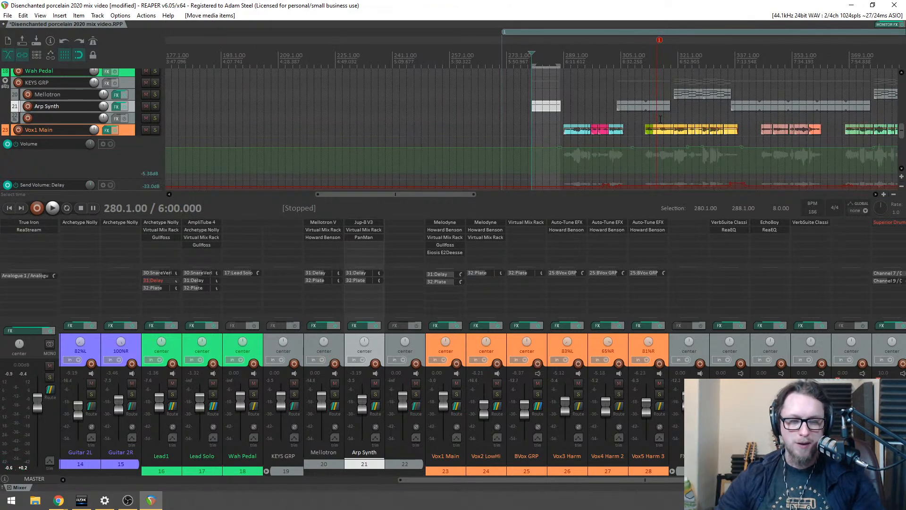
click(370, 236)
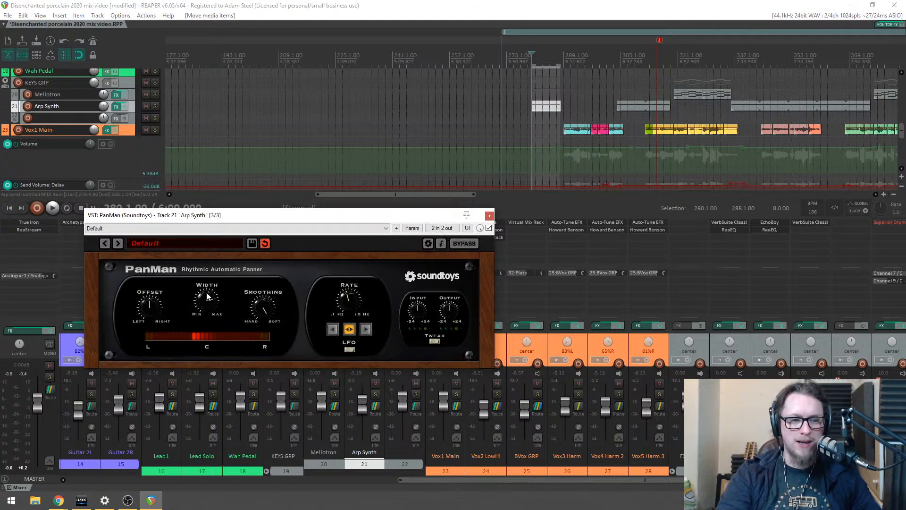
drag(345, 301, 344, 309)
drag(203, 301, 204, 293)
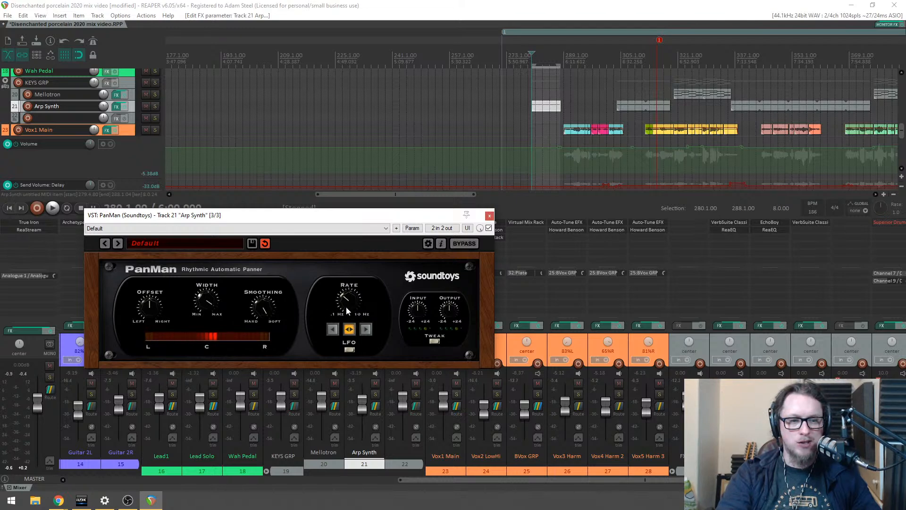
click(489, 216)
Step: Copy the Howard Benson Vocals effect from Vox1 Main to Arp Synth, turn off Vocals, EQ and Mono Low-End, and adjust Width during playback
drag(443, 229, 359, 251)
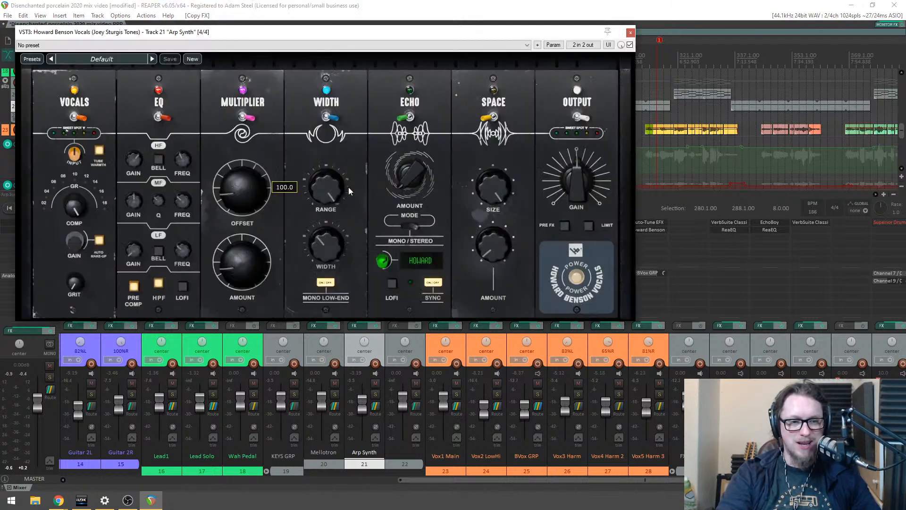
click(80, 118)
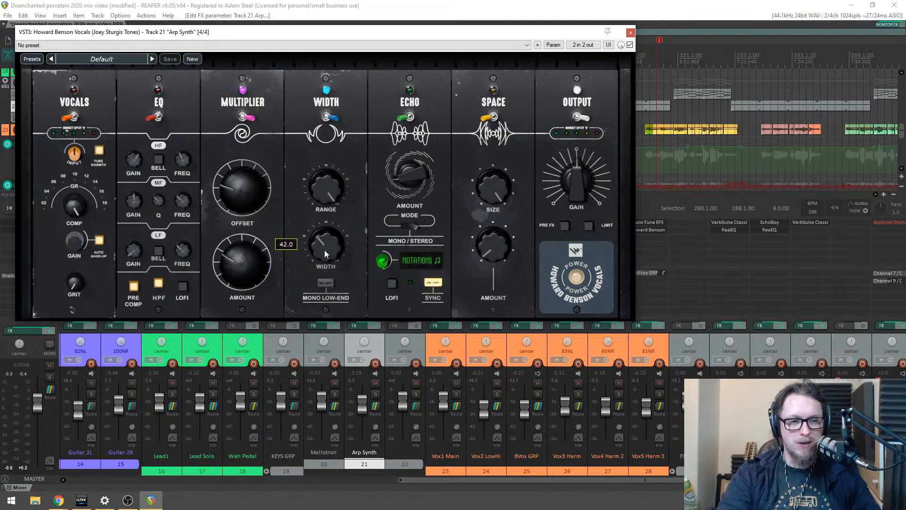
drag(332, 244, 330, 242)
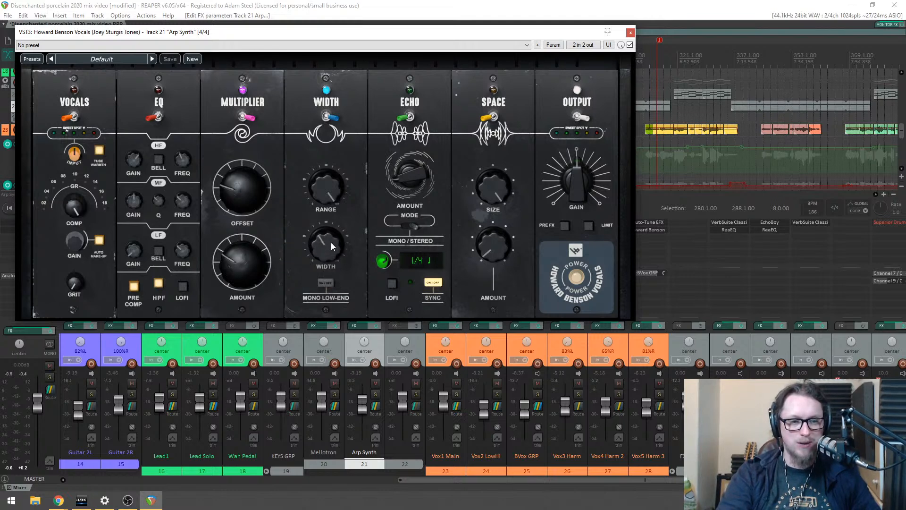
key(space)
mouse_move(581, 199)
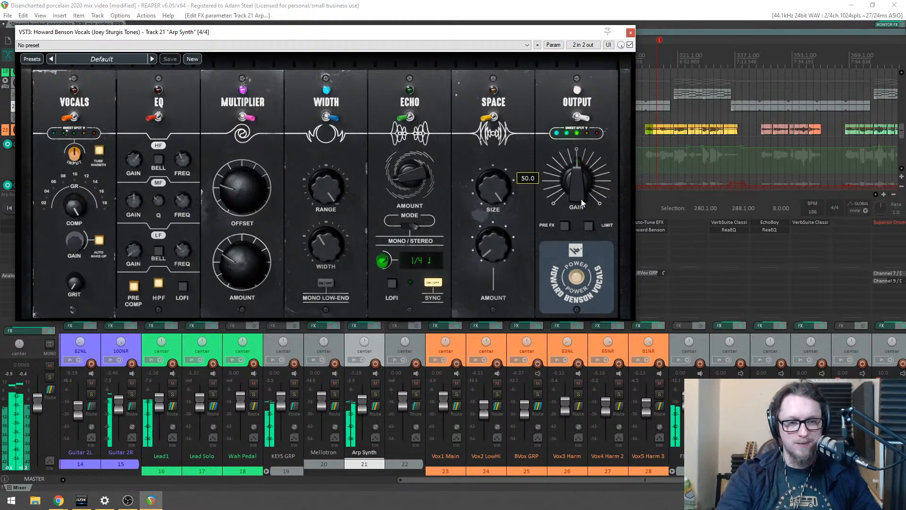
click(630, 32)
Step: Play back from bar 279 to check the first Arp Synth item's entry and its effects
scroll(496, 82, up, 7)
click(323, 56)
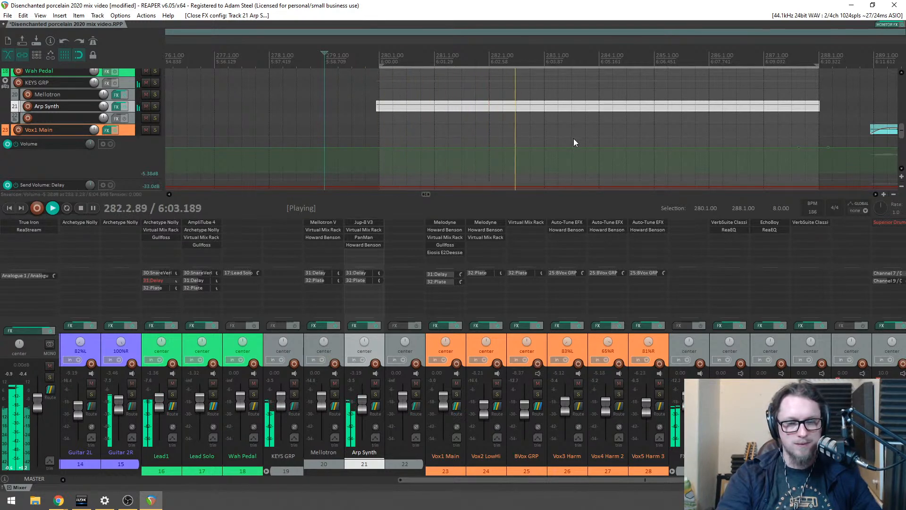
scroll(536, 142, down, 1)
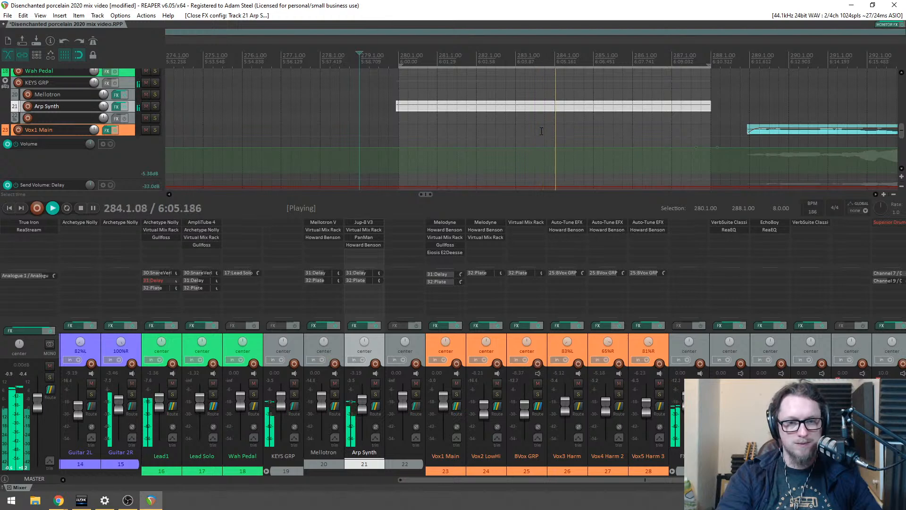
scroll(519, 127, up, 2)
scroll(487, 126, down, 2)
scroll(388, 111, up, 1)
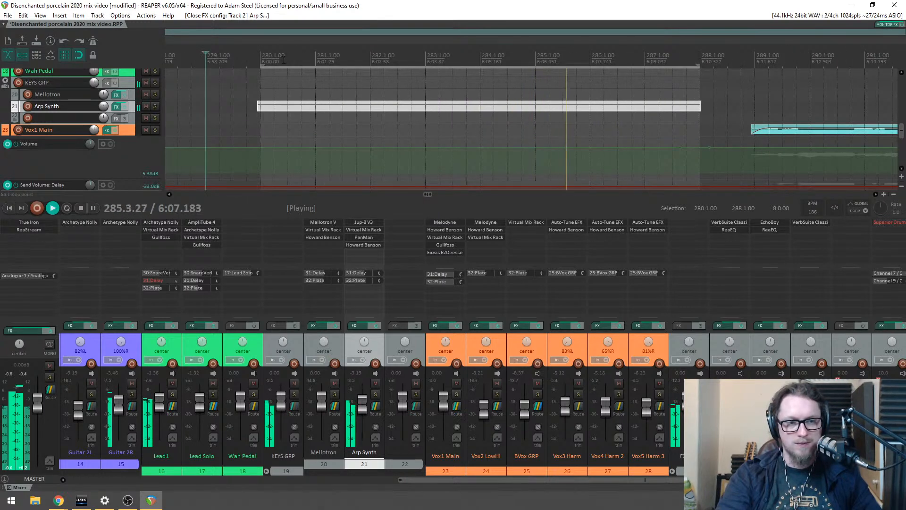
key(space)
key(space)
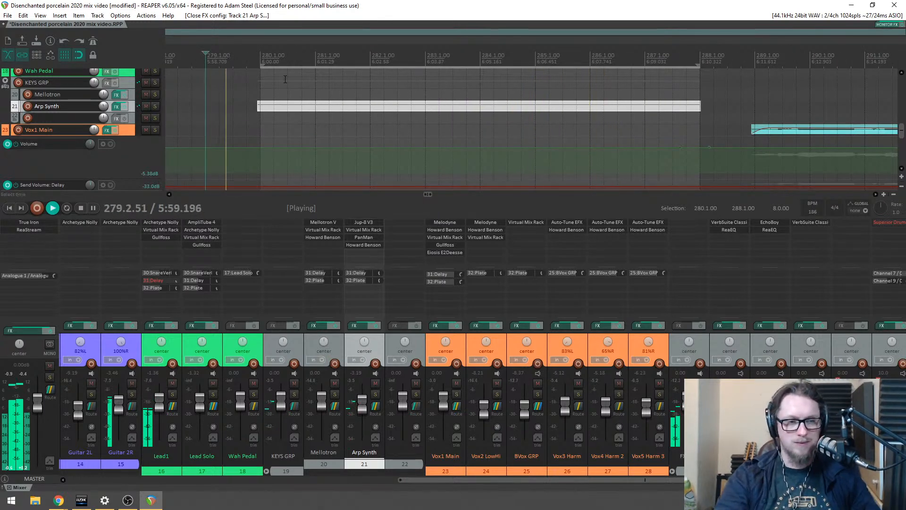
Step: Move the first Arp Synth item to start at 280.1.00 and trim its end to 288.1.00 during playback
key(space)
scroll(413, 35, up, 3)
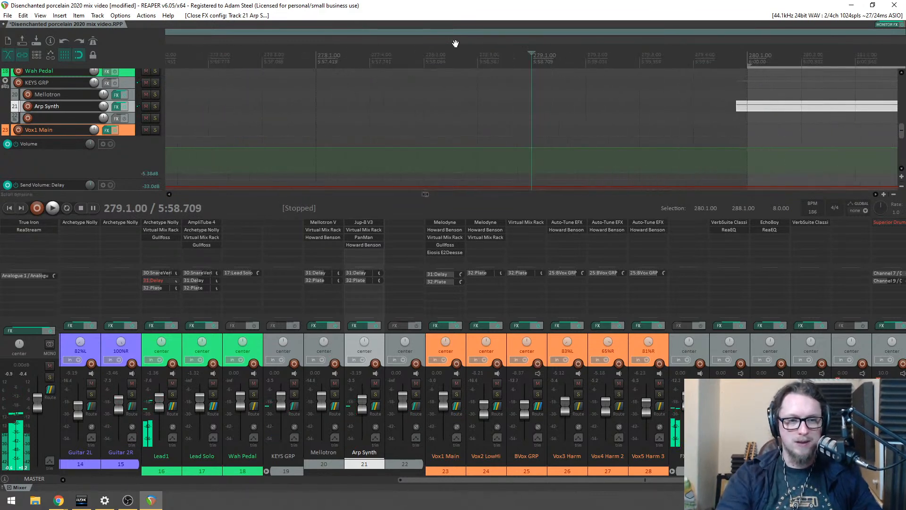
drag(746, 108, 757, 107)
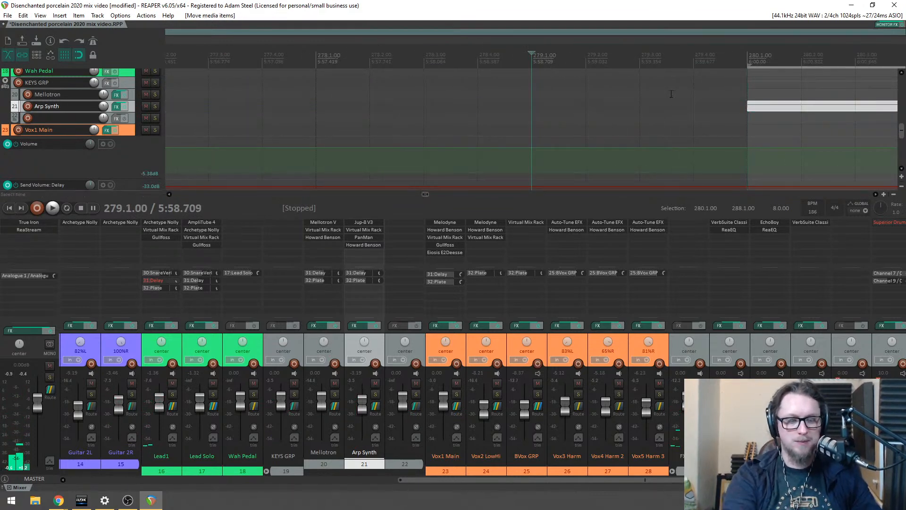
key(space)
scroll(656, 101, down, 4)
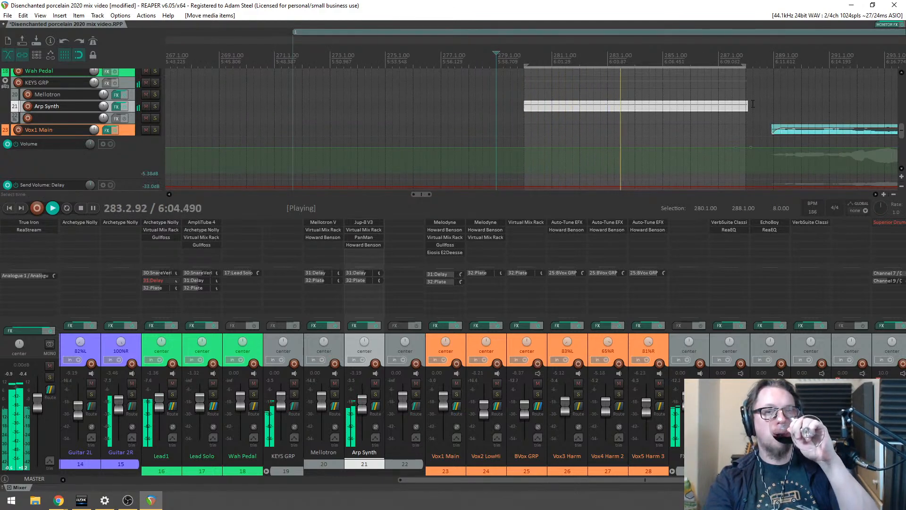
drag(747, 107, 746, 108)
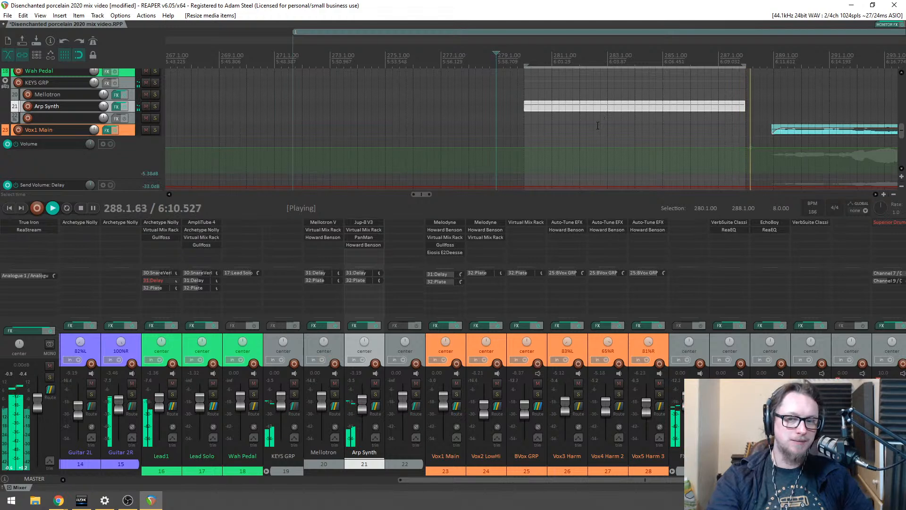
Step: Increase the height of the Arp Synth track while the song plays on past bar 309
scroll(598, 126, down, 4)
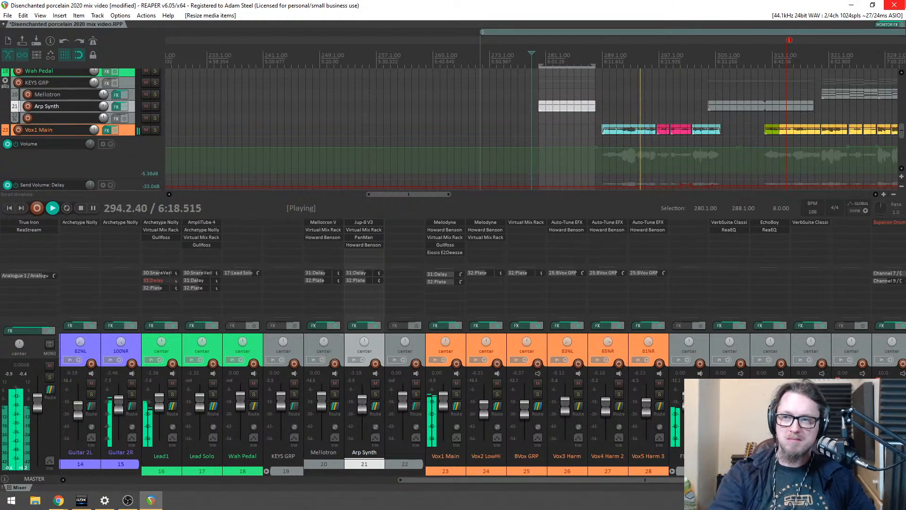
key(alt+Tab)
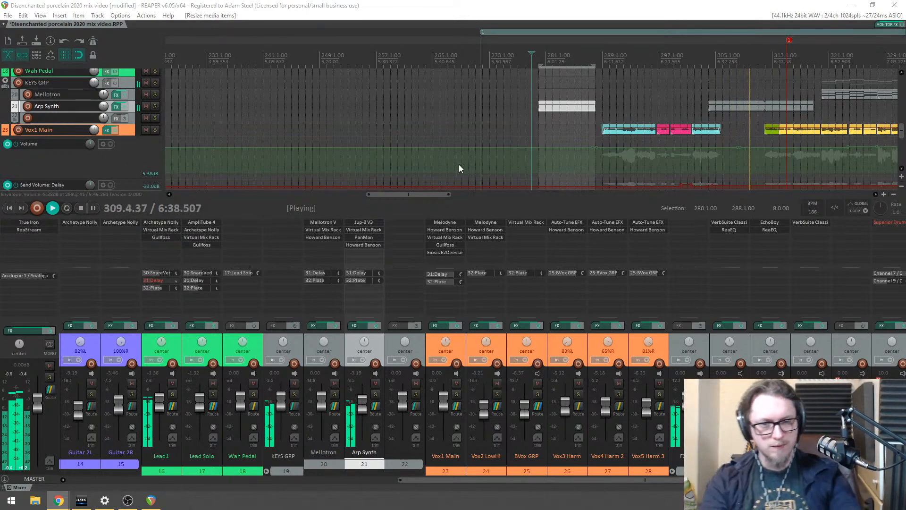
drag(133, 111, 133, 149)
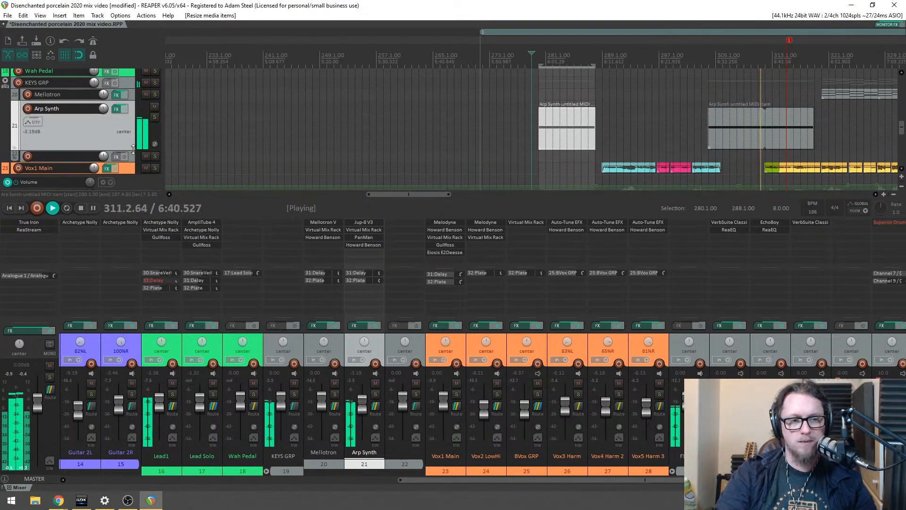
Step: Add volume envelope points around the second Arp Synth item and lower the section between them to -6.99 dB
drag(903, 128, 903, 132)
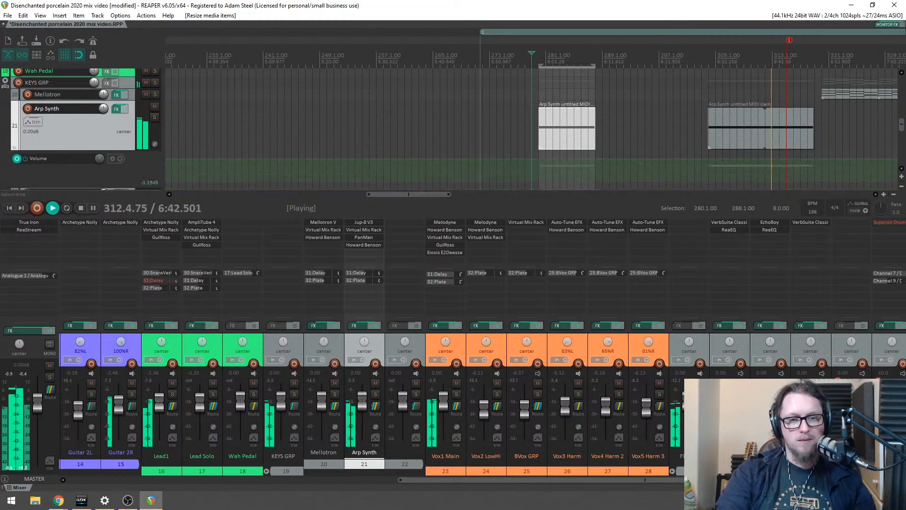
shift+click(702, 159)
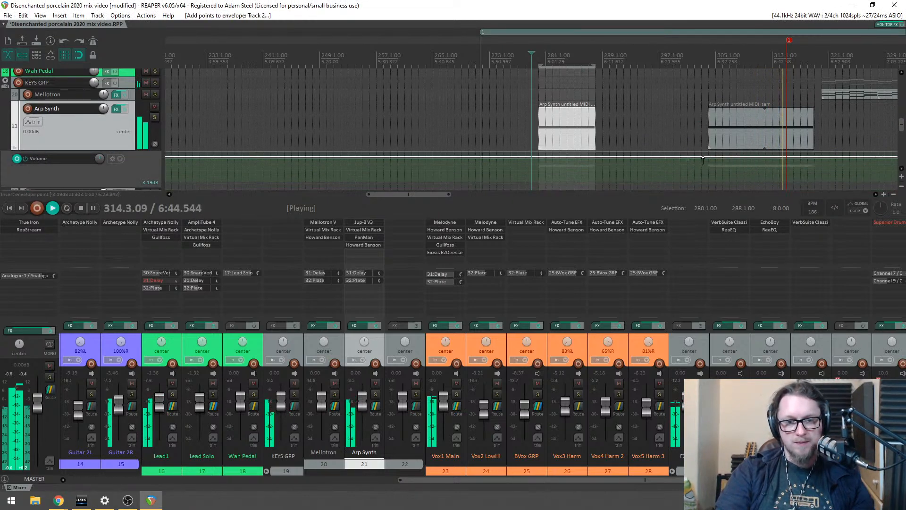
shift+click(837, 159)
drag(811, 159, 810, 168)
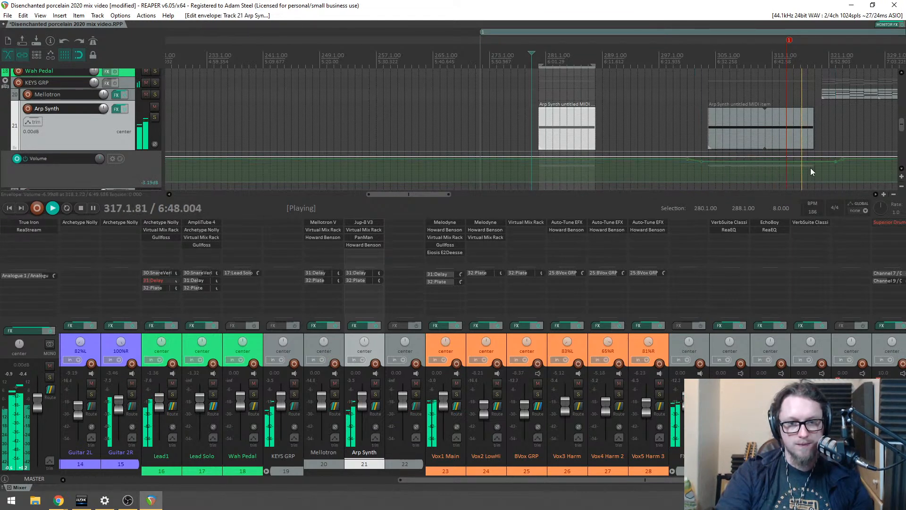
Step: Reshape Lead1's volume envelope so the boost starts abruptly at bar 304 instead of ramping up, and play from just before it
click(702, 59)
mouse_move(902, 127)
mouse_down()
mouse_move(903, 102)
mouse_move(903, 110)
mouse_up()
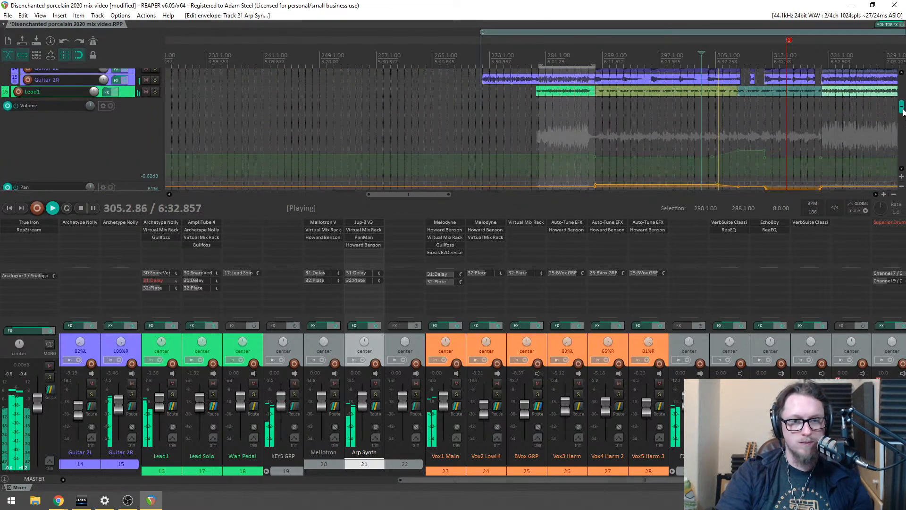
scroll(671, 127, up, 1)
scroll(669, 123, up, 4)
key(space)
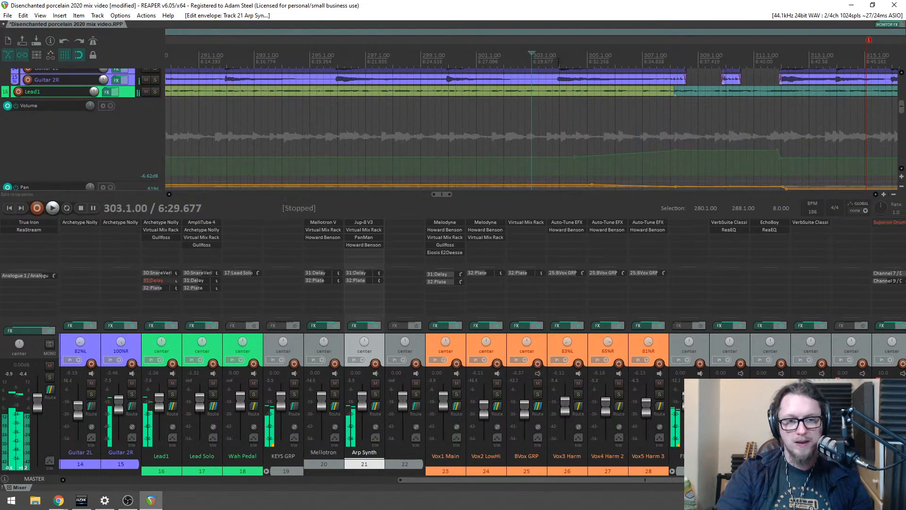
click(564, 156)
mouse_move(576, 156)
mouse_down()
mouse_move(580, 142)
mouse_move(572, 162)
mouse_move(577, 147)
mouse_move(565, 155)
mouse_move(560, 148)
mouse_up()
key(space)
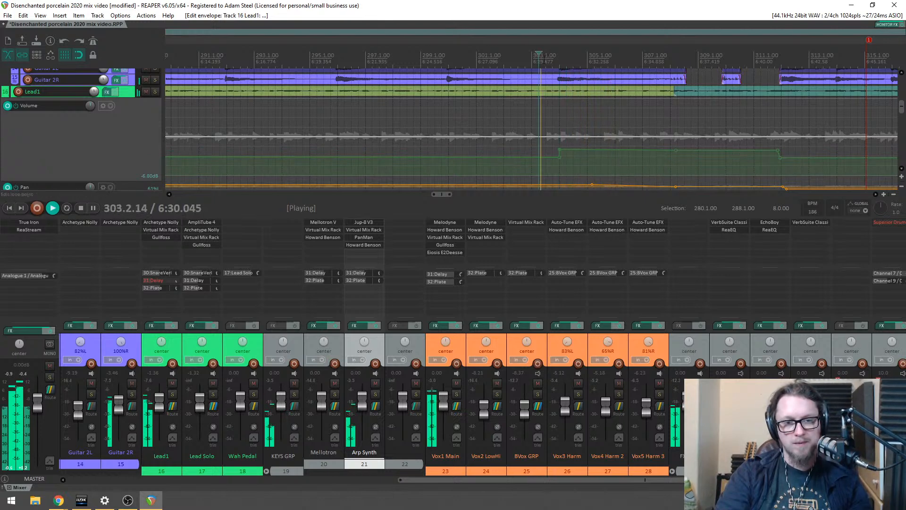
Step: Raise Lead1's volume point near bar 308 slightly and reshape the points at bar 312 to hold the boost until a sharp drop
drag(676, 147, 677, 147)
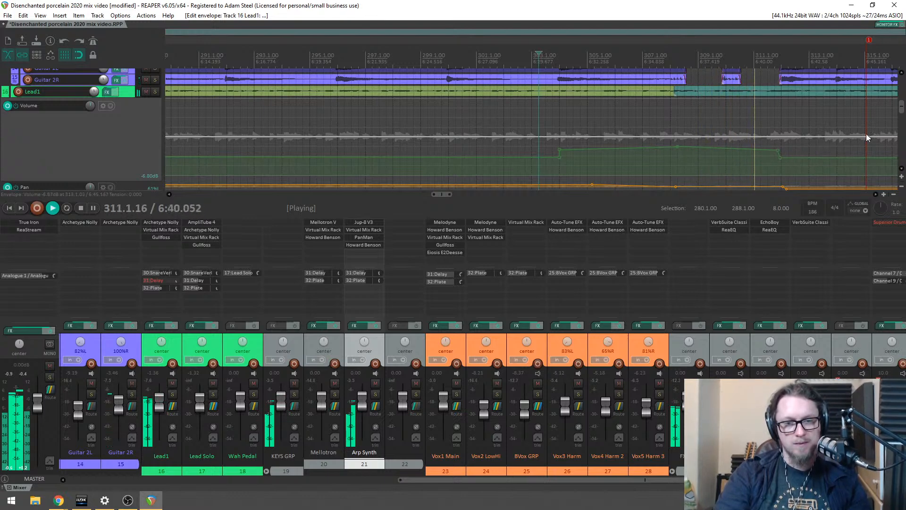
mouse_move(901, 107)
mouse_down()
mouse_move(902, 121)
mouse_move(902, 108)
mouse_up()
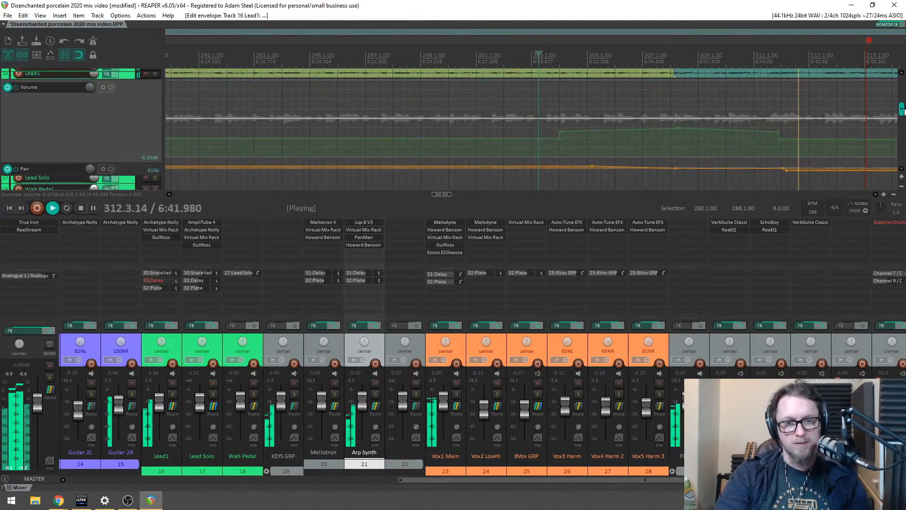
drag(771, 137, 780, 138)
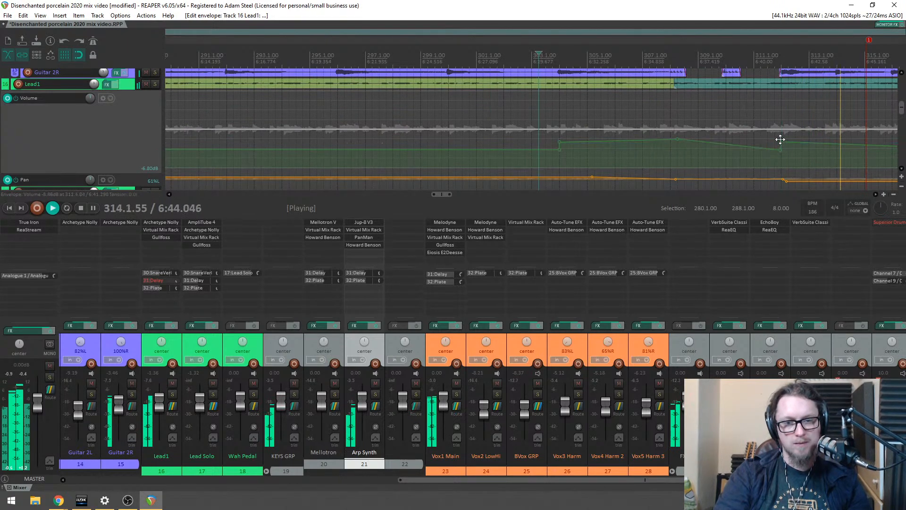
click(760, 121)
scroll(699, 129, up, 6)
key(space)
mouse_move(599, 141)
mouse_down()
mouse_move(612, 136)
mouse_move(596, 147)
mouse_move(616, 148)
mouse_move(603, 147)
mouse_move(612, 140)
mouse_up()
Step: Check Lead1's volume drop by playing from 311.2.00, and restart playback from 303.4.00 to hear the whole boosted passage
scroll(562, 98, down, 5)
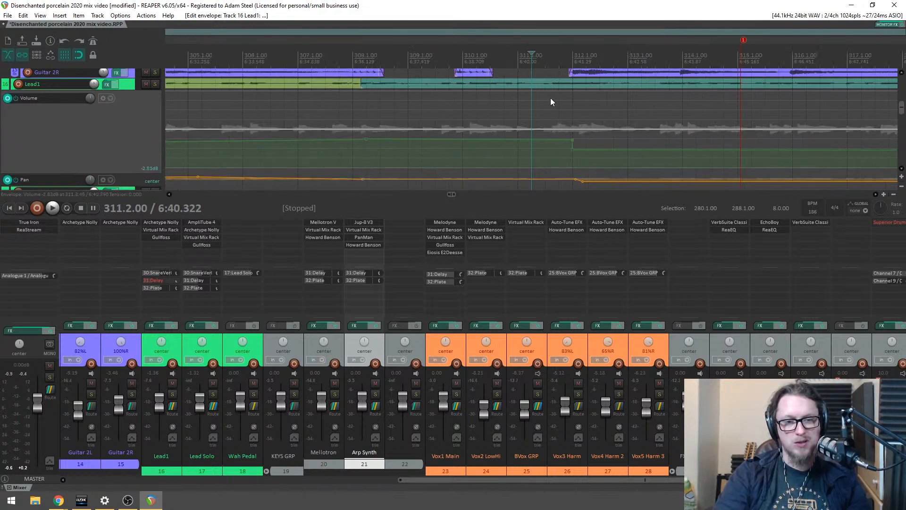
scroll(517, 56, up, 3)
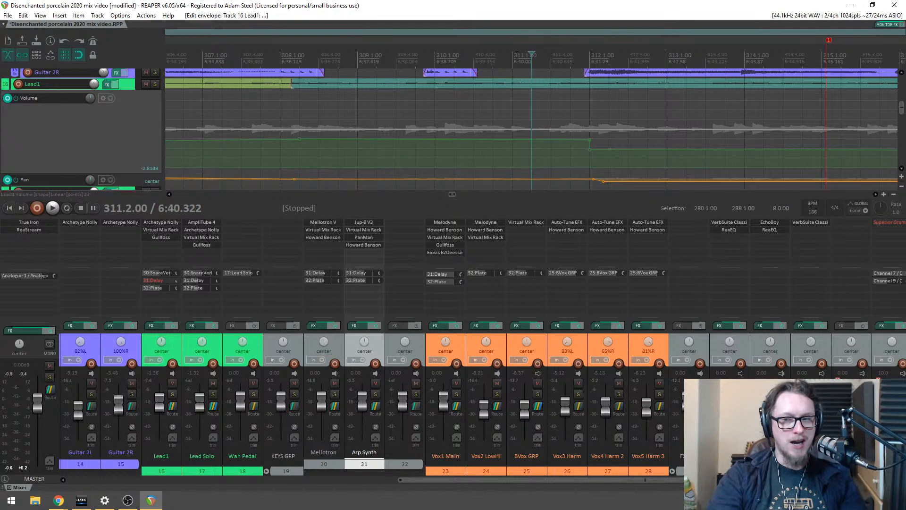
key(space)
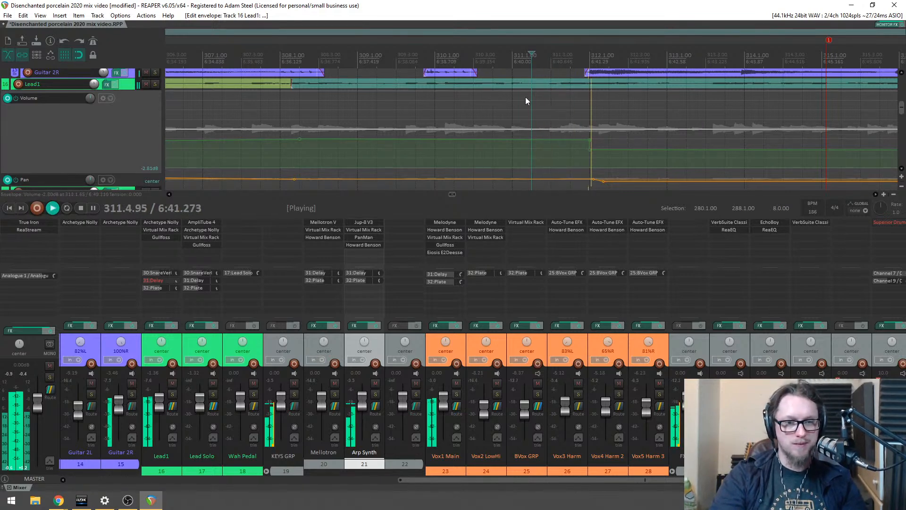
scroll(523, 98, down, 5)
key(space)
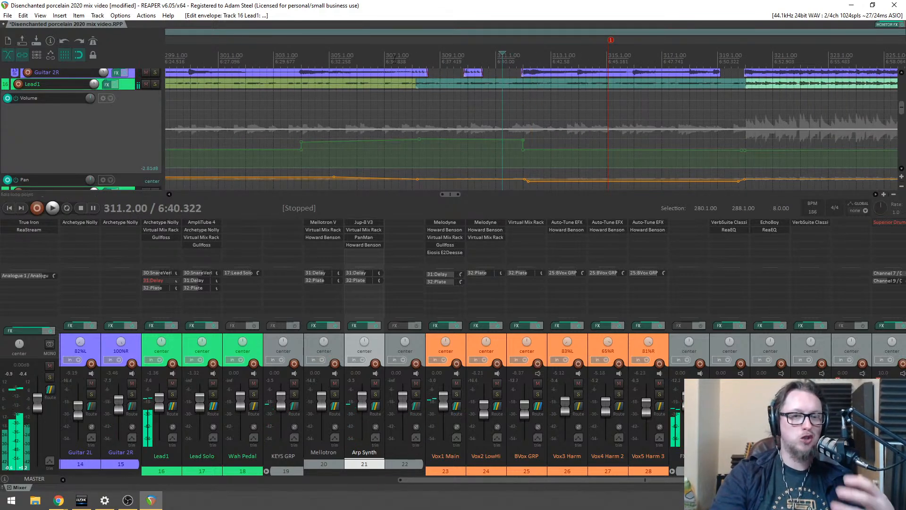
click(301, 56)
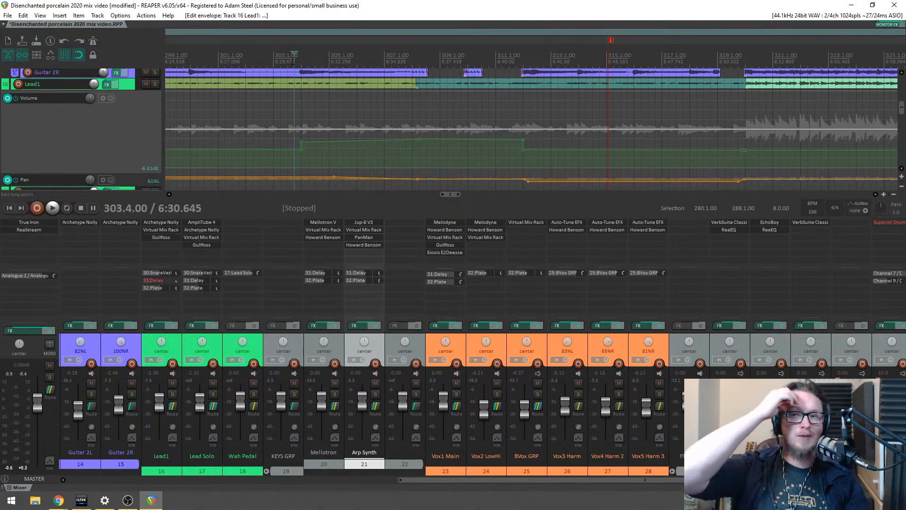
key(space)
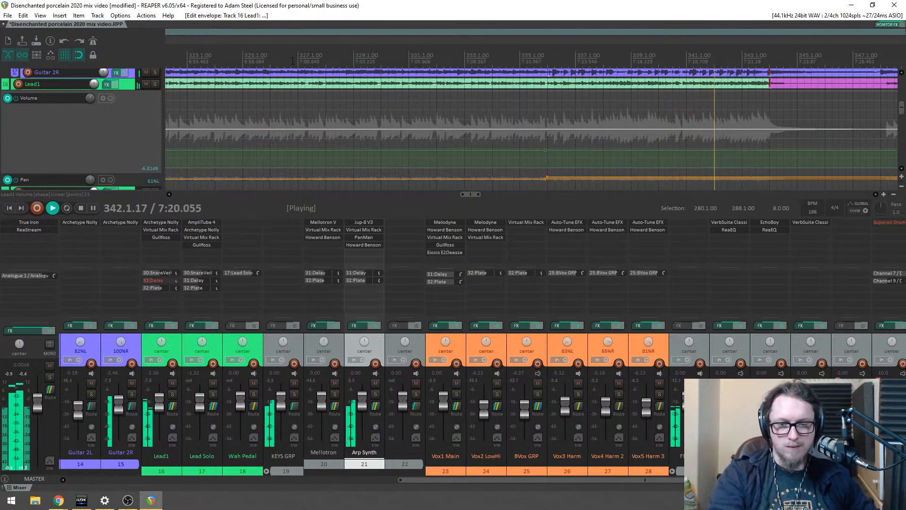
Step: Add volume envelope points just before the third Arp Synth item and lower the level from there on during playback
drag(901, 110, 903, 132)
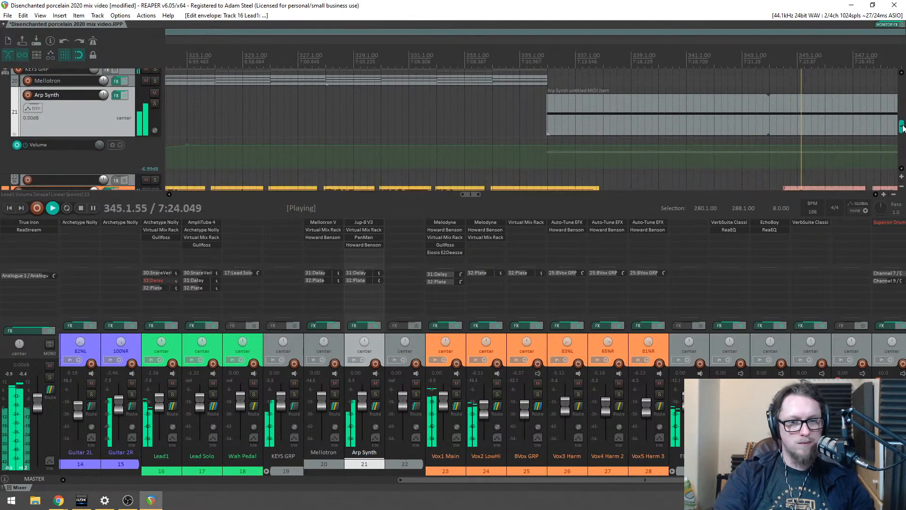
shift+click(517, 147)
shift+click(532, 145)
scroll(731, 160, down, 5)
scroll(730, 161, down, 3)
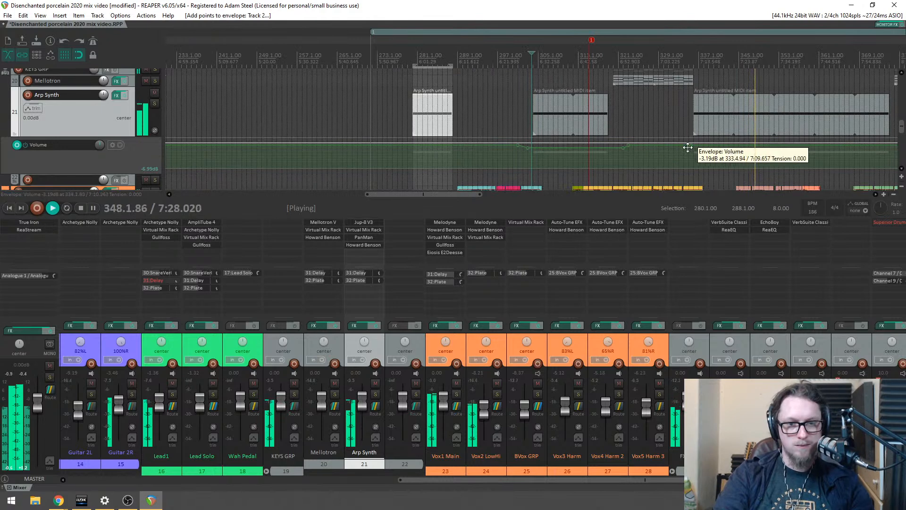
drag(687, 145, 689, 151)
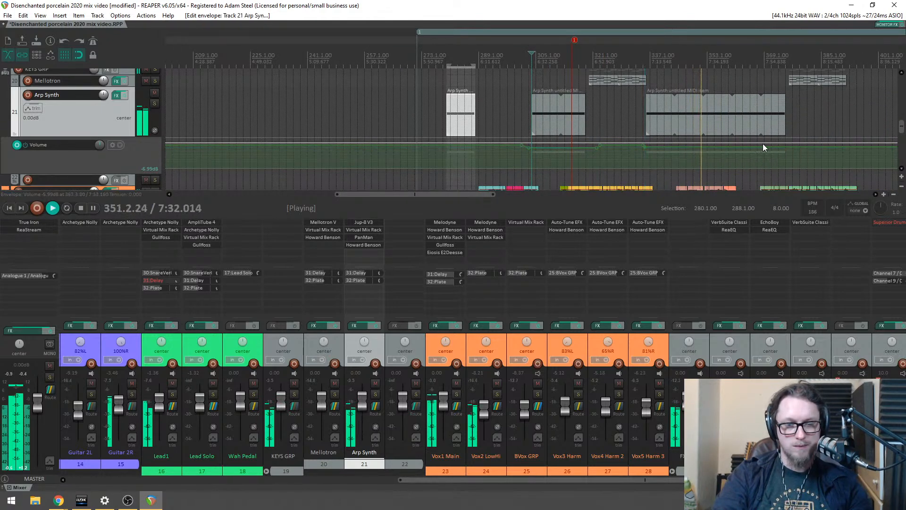
Step: Add volume envelope points between the third and last Arp Synth items and make the envelope lane taller
scroll(755, 149, down, 2)
click(751, 151)
mouse_move(145, 173)
mouse_down()
mouse_move(145, 203)
mouse_move(145, 181)
mouse_up()
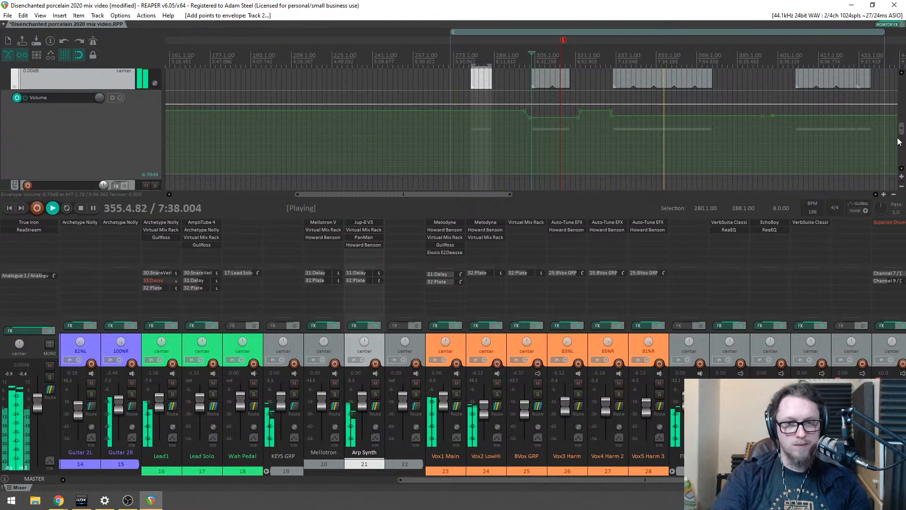
Step: Listen on through the later Arp Synth and Mellotron sections up to about bar 411
scroll(899, 140, up, 3)
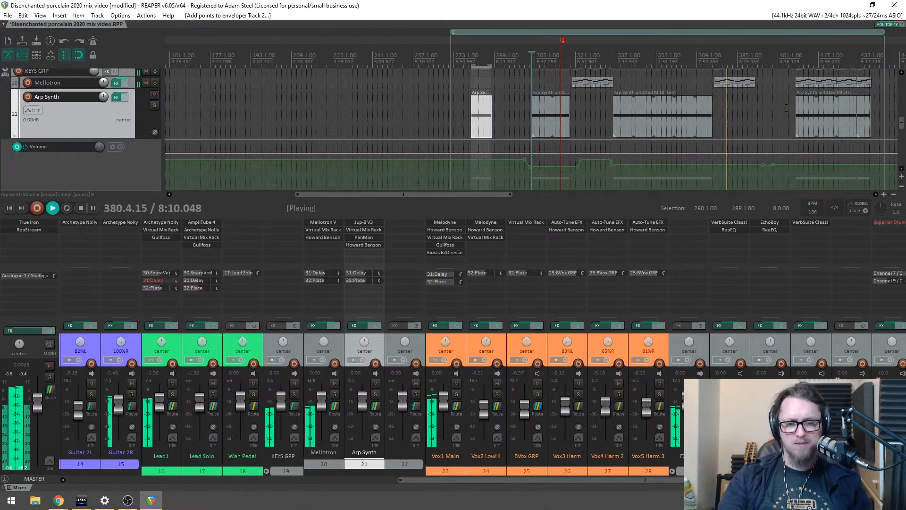
scroll(729, 117, down, 2)
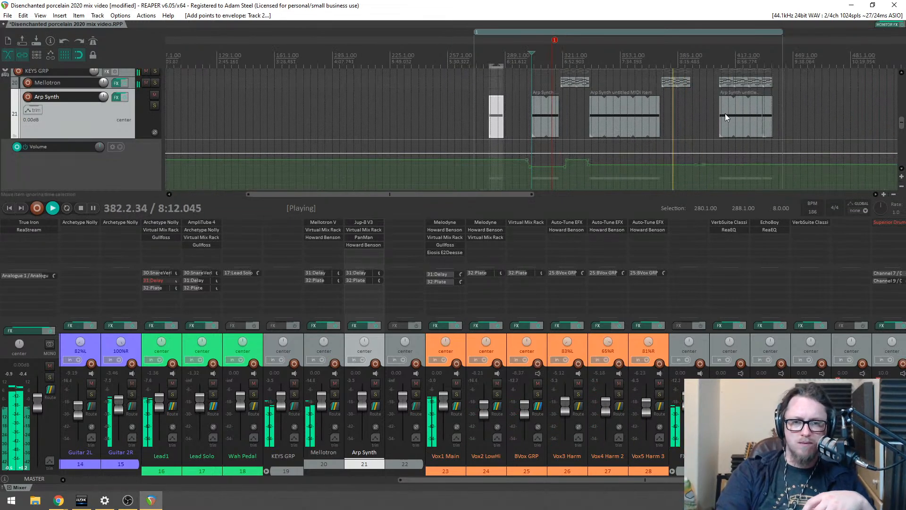
scroll(730, 117, up, 2)
drag(465, 195, 516, 198)
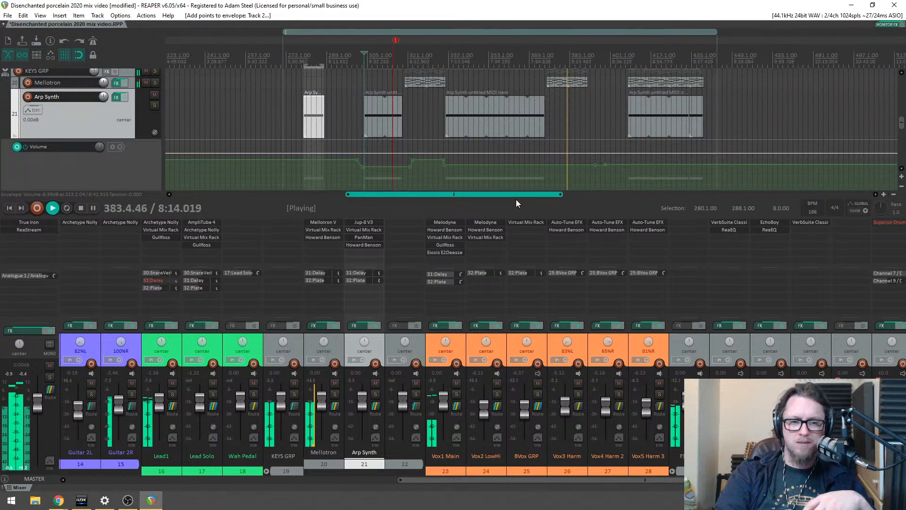
mouse_move(904, 135)
mouse_down()
mouse_move(902, 118)
mouse_move(902, 132)
mouse_up()
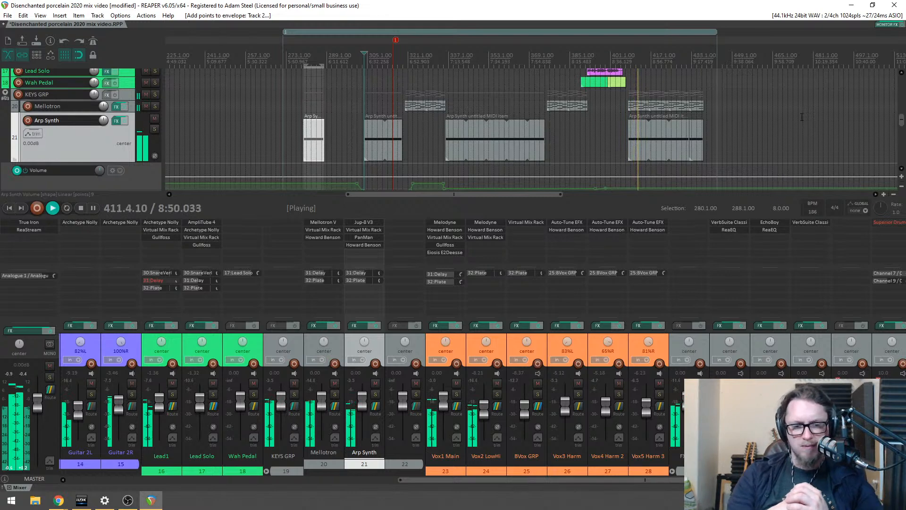
Step: Add two volume envelope points on Vox1 Main around bar 406 and raise the level slightly for the final vocal section
drag(901, 121, 902, 143)
scroll(721, 112, up, 4)
scroll(722, 112, down, 3)
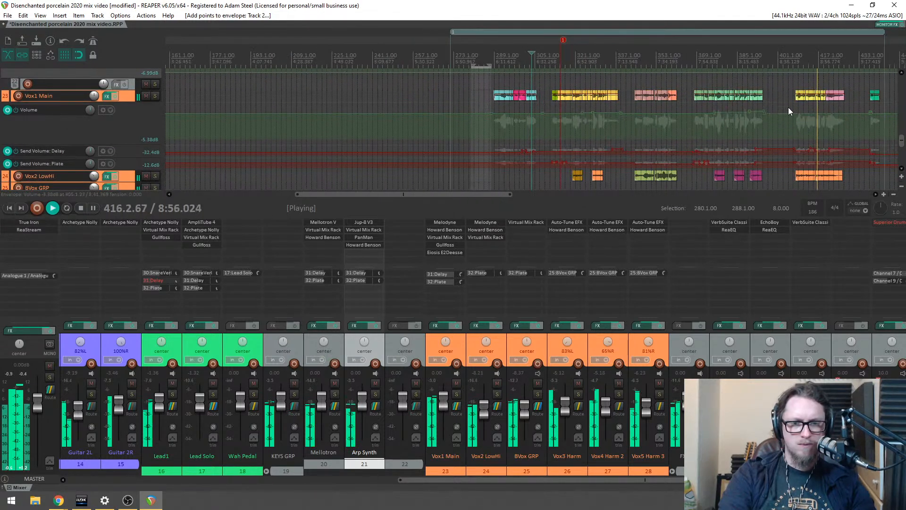
scroll(805, 111, up, 4)
drag(805, 111, 588, 109)
drag(588, 110, 641, 107)
shift+click(531, 113)
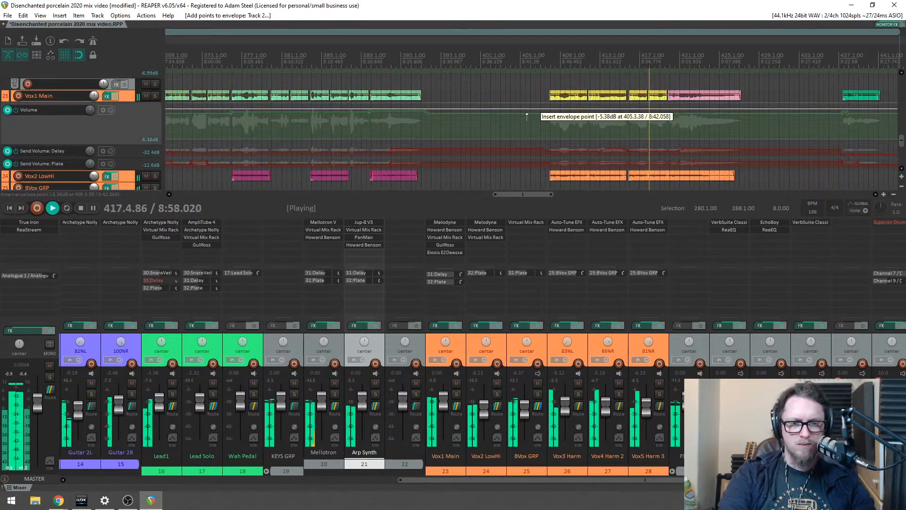
shift+click(540, 113)
drag(562, 113, 565, 112)
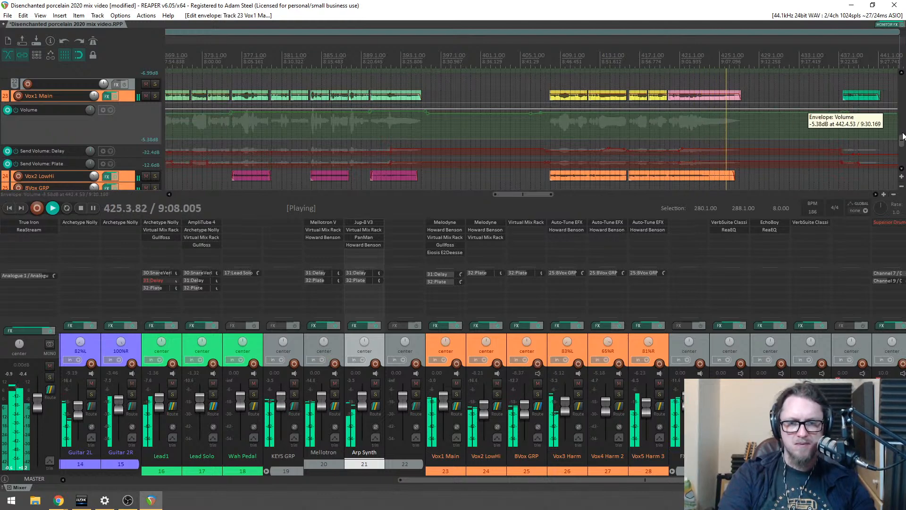
Step: Hide the mixer and look over the tracks at the song's ending and the whole arrangement while it plays out
scroll(900, 138, down, 2)
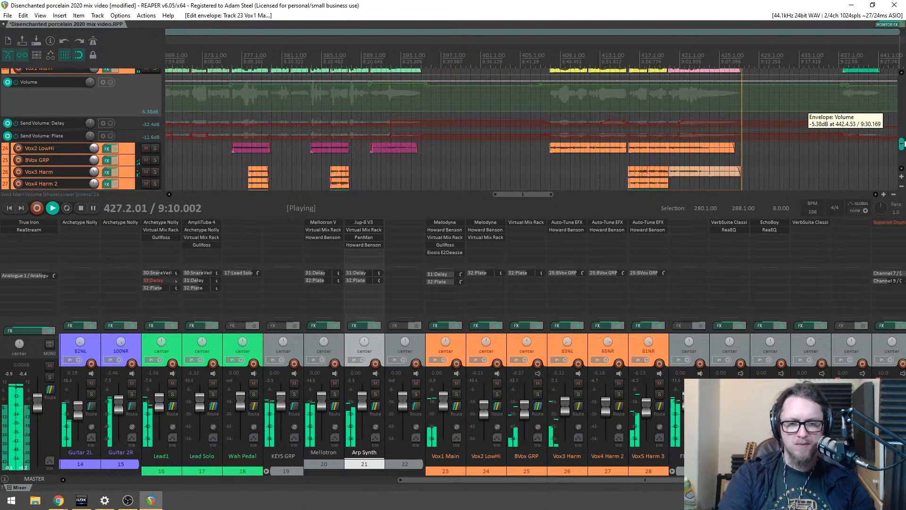
scroll(900, 138, up, 1)
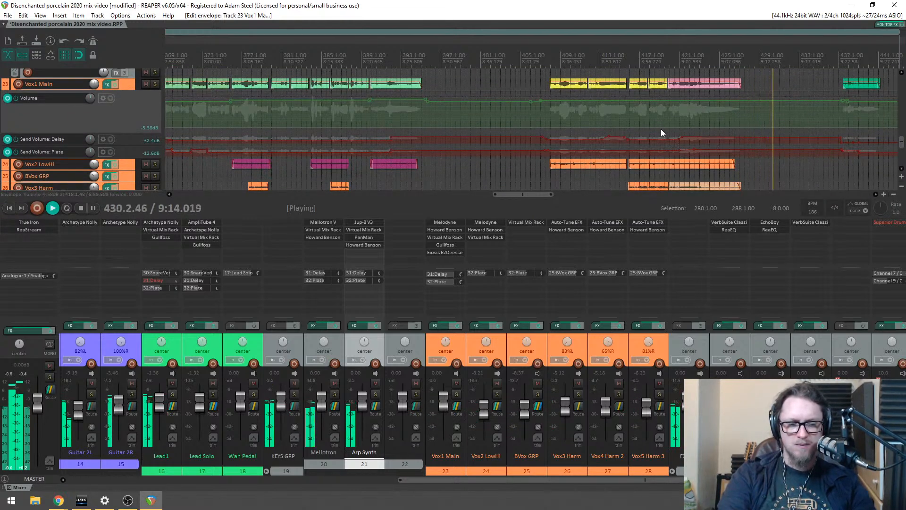
key(ctrl+m)
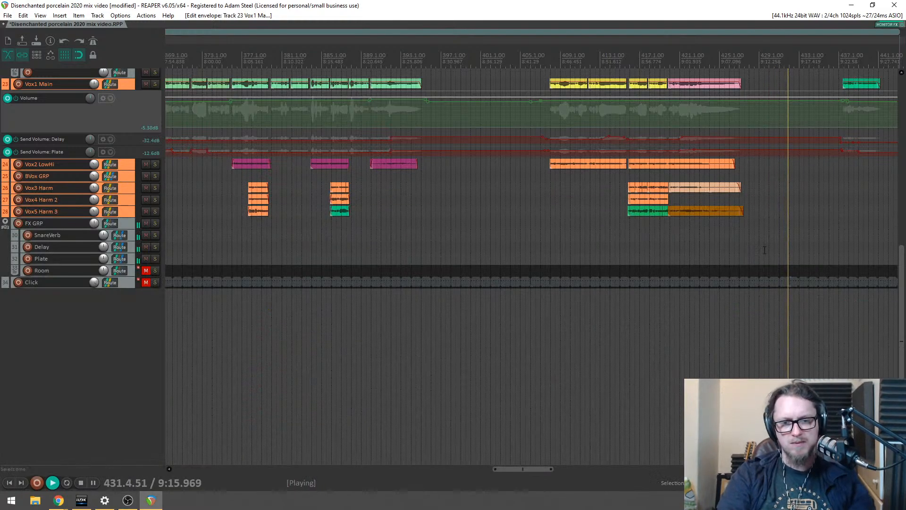
scroll(893, 244, up, 10)
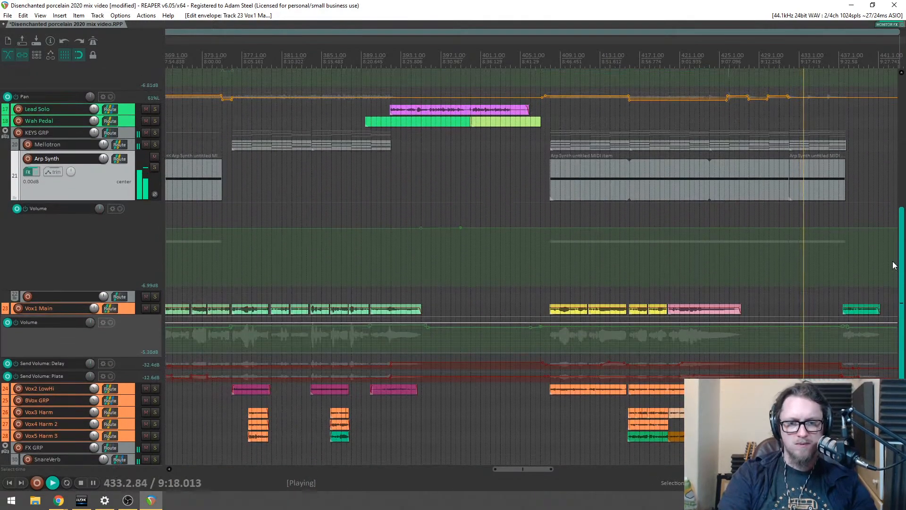
scroll(893, 244, up, 8)
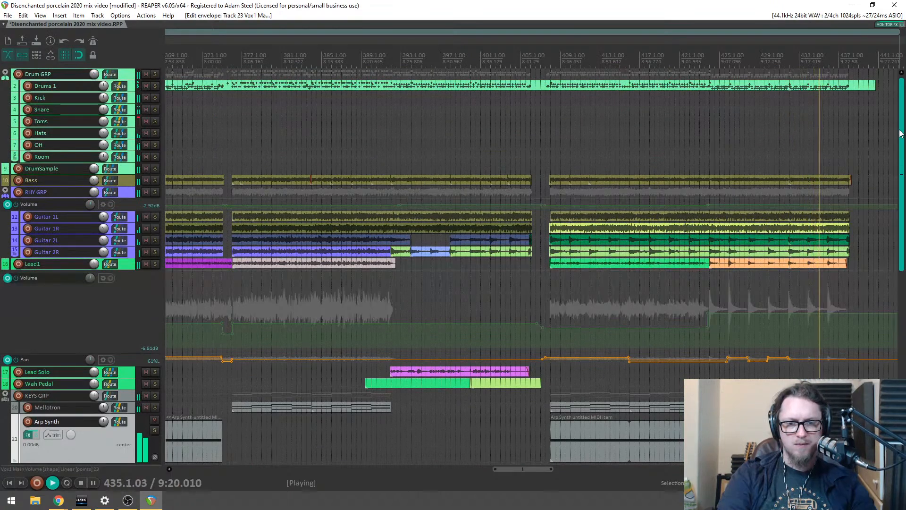
scroll(896, 142, down, 2)
scroll(777, 130, up, 8)
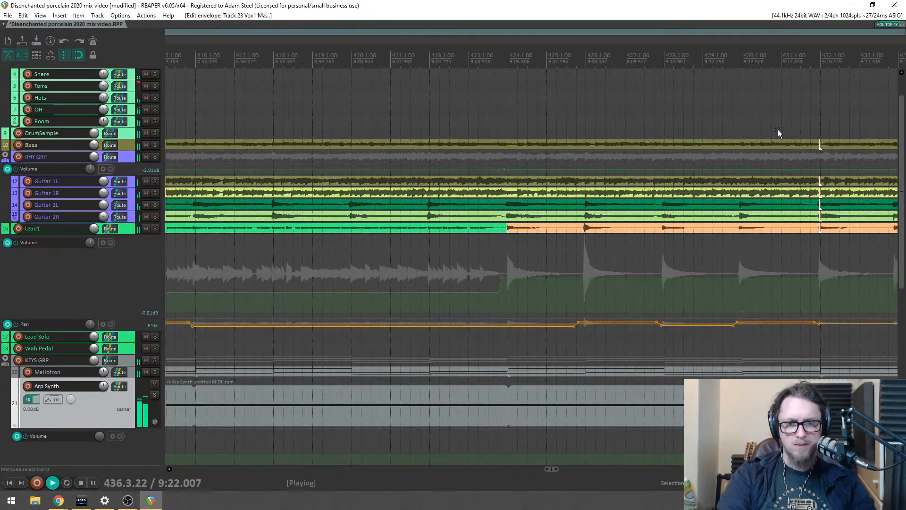
scroll(778, 130, down, 2)
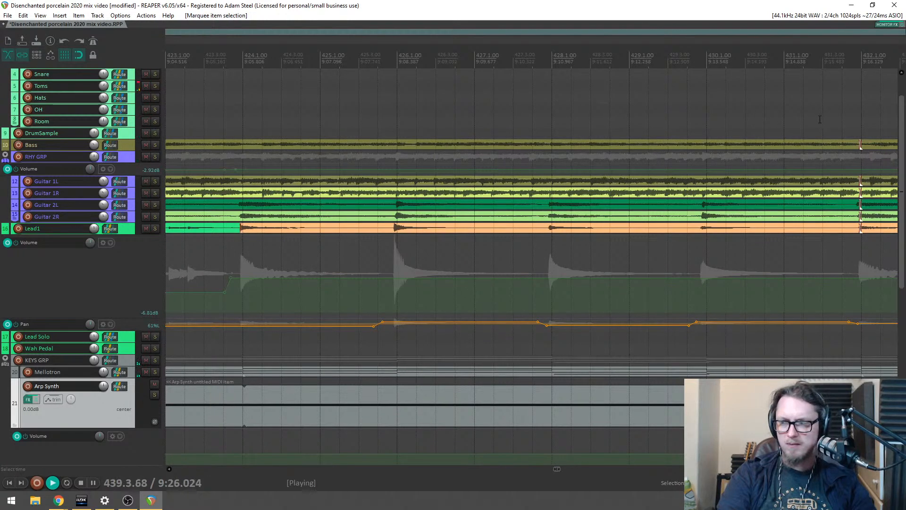
key(alt+Tab)
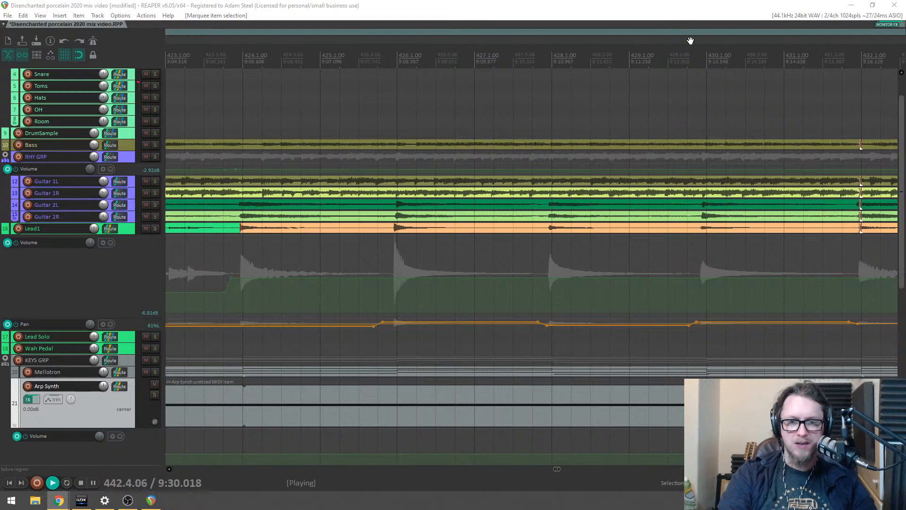
scroll(692, 32, down, 10)
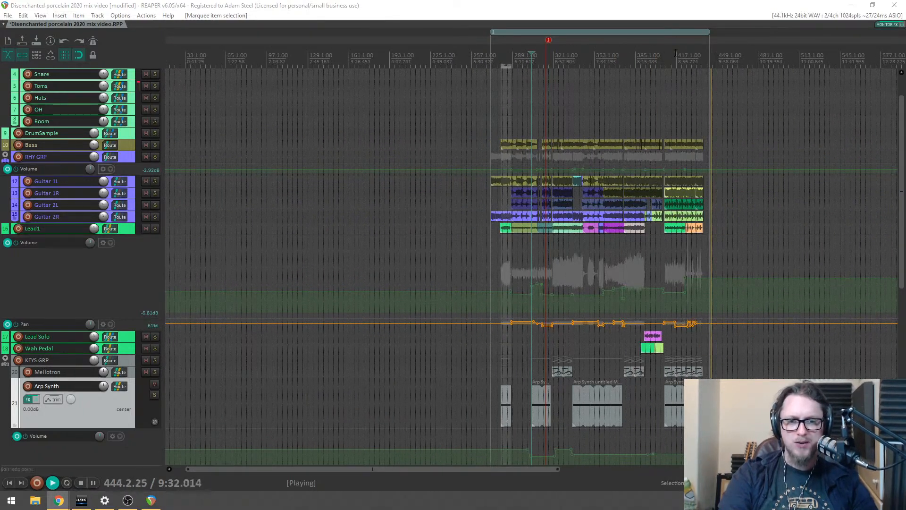
Step: Select the items on every track that start at the bar 432 edit, after checking playback across it
scroll(673, 54, up, 10)
scroll(773, 70, up, 5)
key(space)
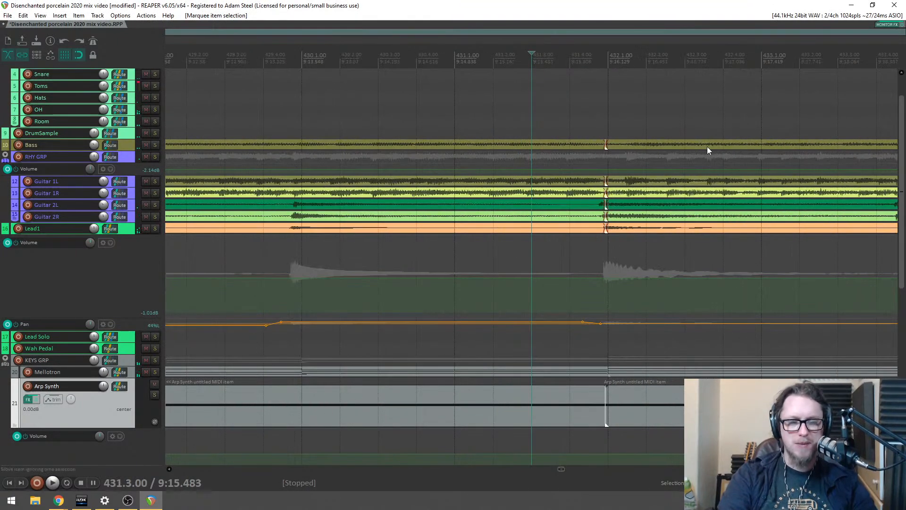
key(space)
key(space)
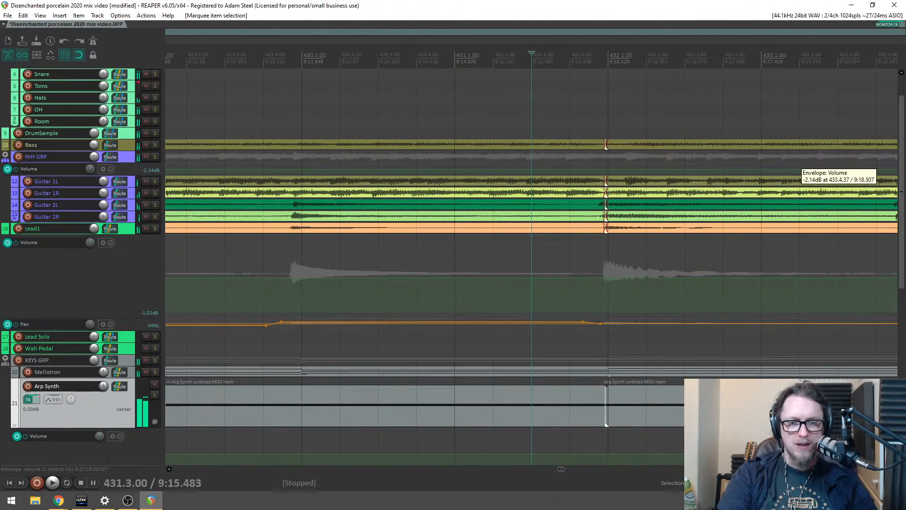
scroll(673, 93, up, 3)
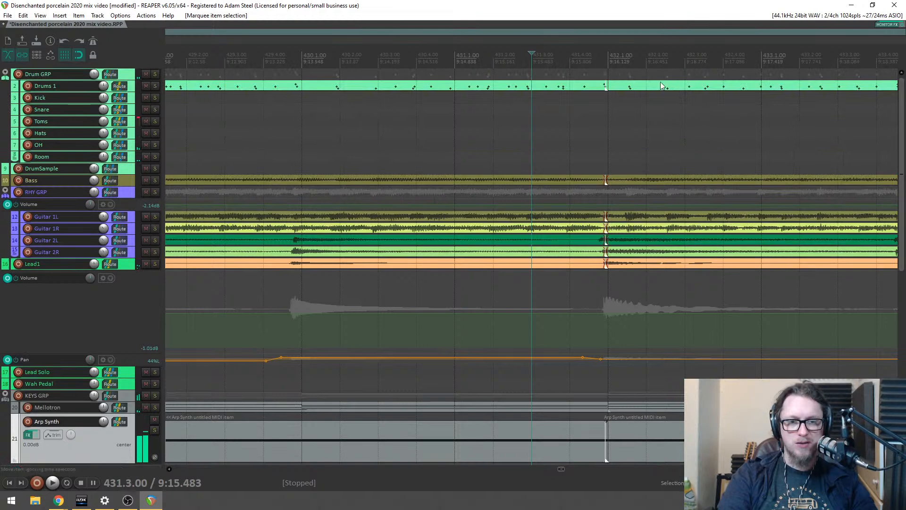
drag(650, 74, 771, 460)
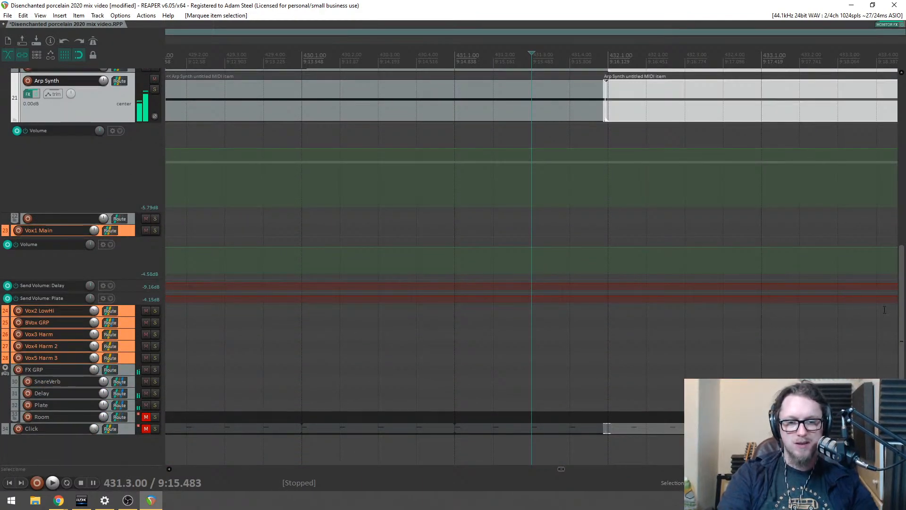
scroll(693, 86, up, 10)
scroll(693, 86, up, 3)
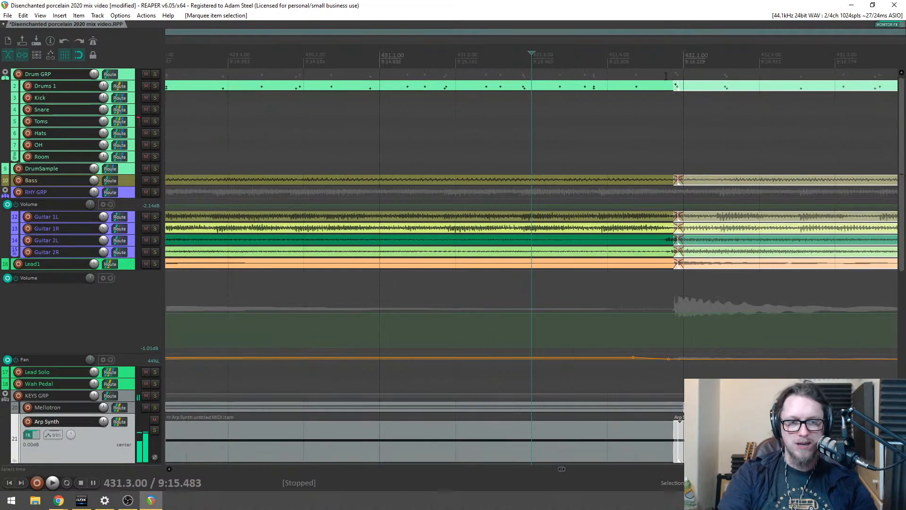
Step: Shift the selected items from bar 432 onward slightly later without snapping, replaying across the edit to judge the timing
drag(693, 86, 728, 86)
key(space)
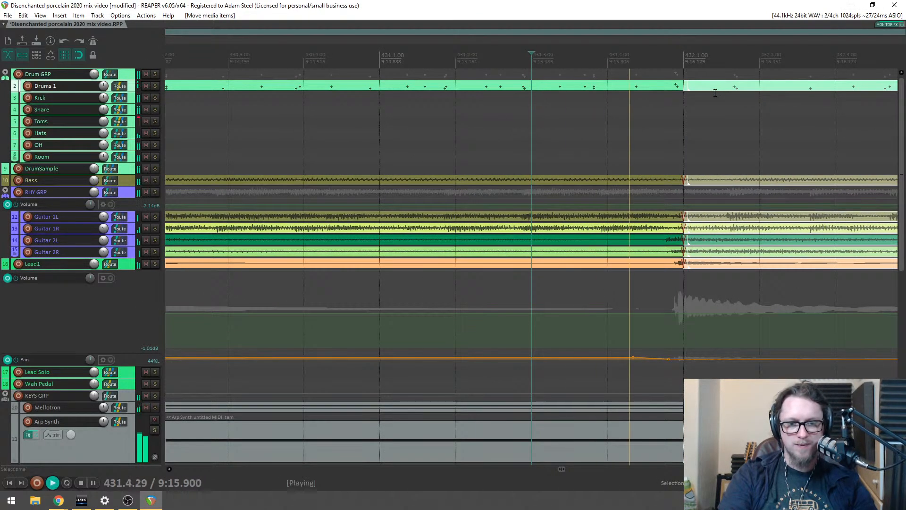
key(space)
key(space)
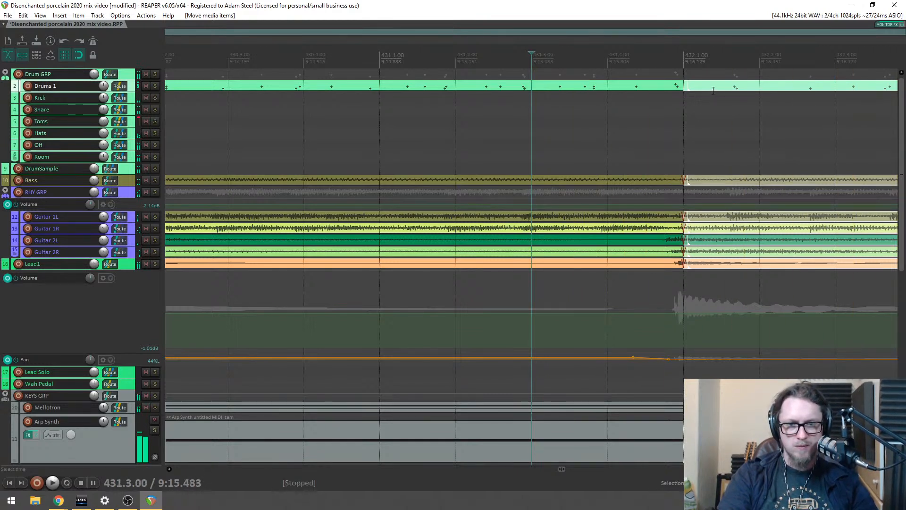
key(space)
key(space)
drag(718, 87, 774, 88)
key(space)
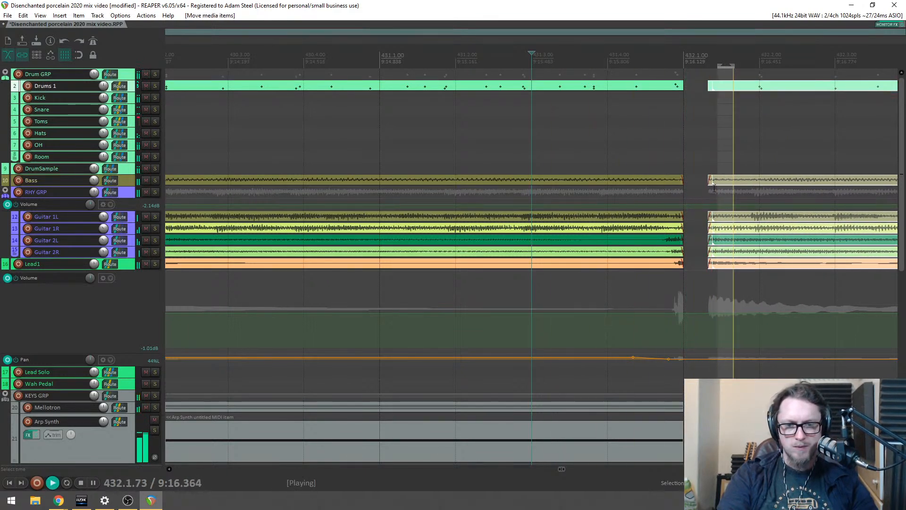
Step: Extend the starts of the shifted drum, bass, guitar and lead items back to bar 432 and replay the transition
scroll(536, 179, down, 2)
drag(499, 293, 455, 88)
key(space)
key(space)
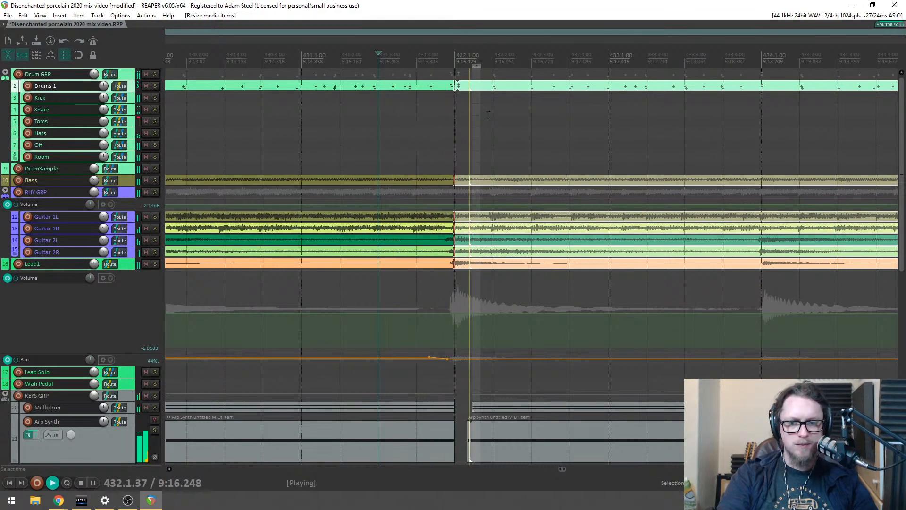
key(space)
key(space)
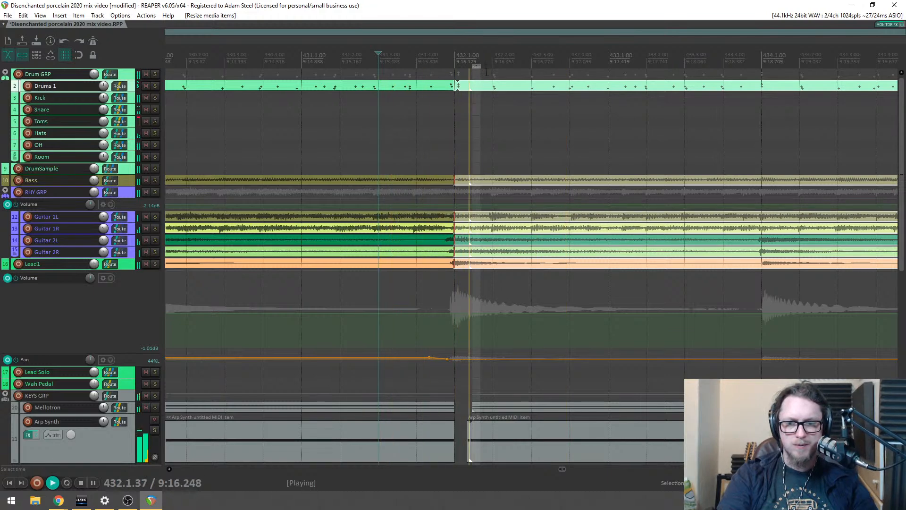
key(space)
Step: Extend the starts of the last Mellotron and Arp Synth items back to close their gap at bar 432, and replay it
click(469, 85)
scroll(447, 88, up, 3)
drag(488, 92, 565, 88)
click(345, 53)
key(space)
drag(523, 354, 482, 381)
key(space)
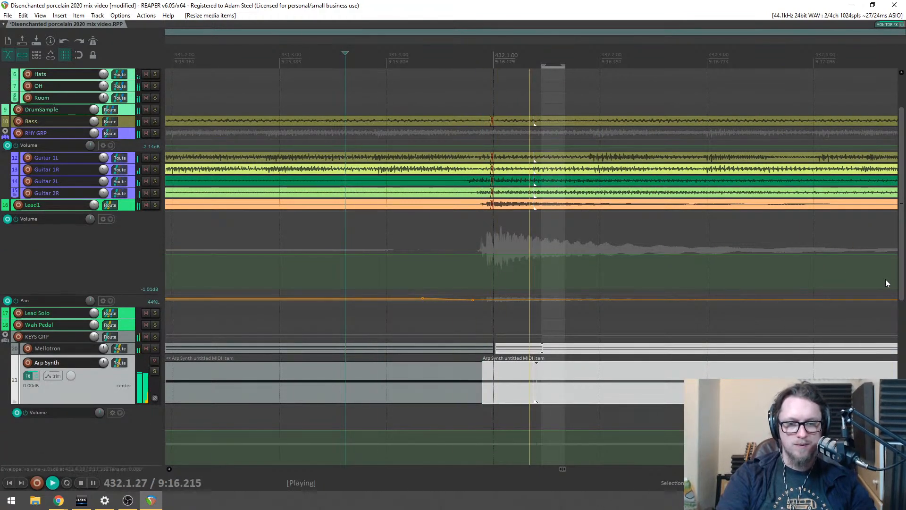
Step: Play on to the ending and move the final Vox1 Main item near bar 437 slightly later
scroll(752, 289, down, 10)
scroll(751, 289, up, 2)
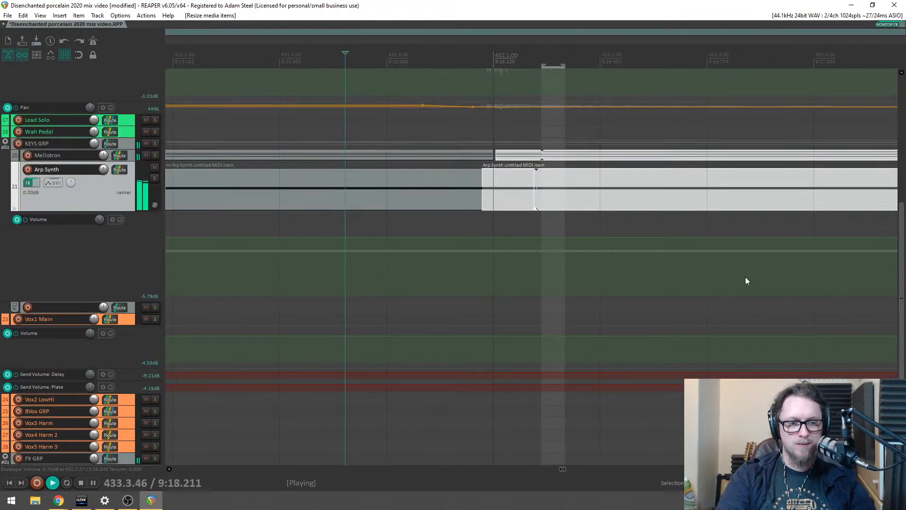
scroll(887, 209, up, 8)
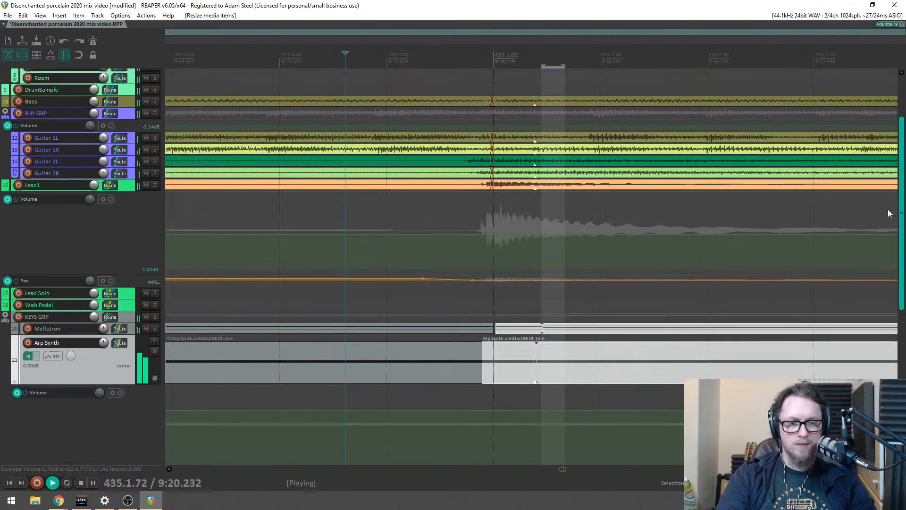
scroll(742, 216, down, 5)
scroll(734, 225, up, 3)
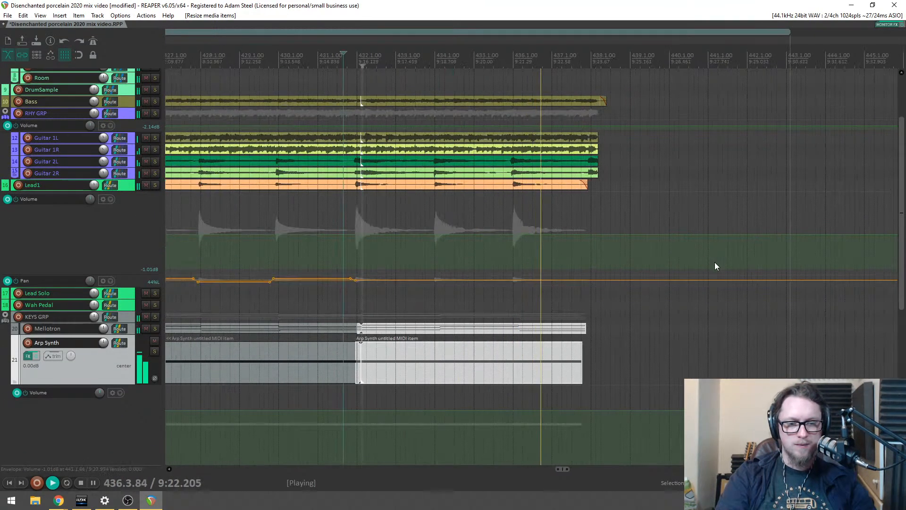
scroll(730, 267, down, 5)
scroll(869, 330, down, 8)
scroll(519, 278, up, 3)
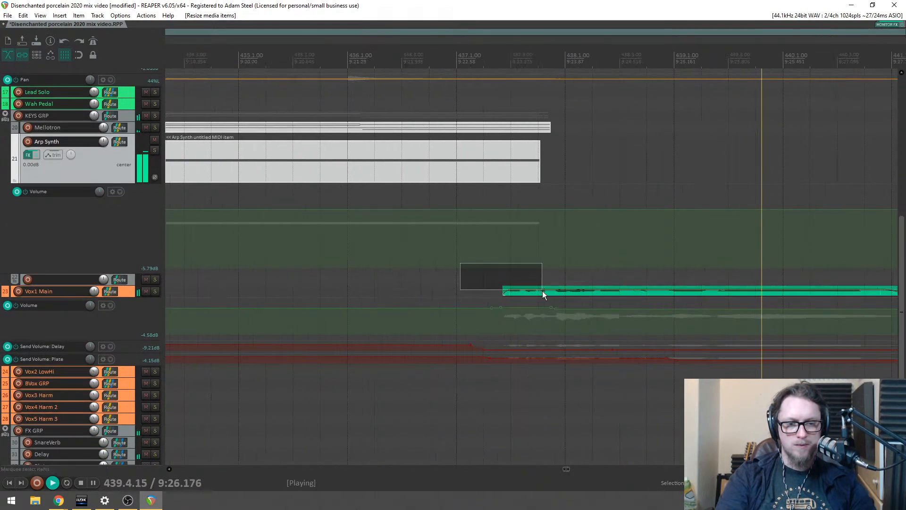
click(538, 292)
key(space)
drag(536, 293, 557, 292)
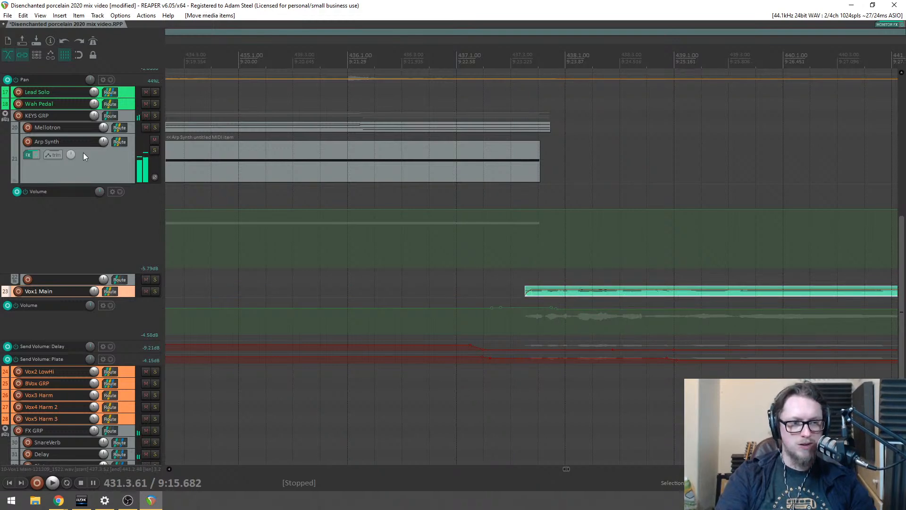
Step: Look at the Jup-8 V3 instrument in the Arp Synth track's effects chain and close the chain
click(25, 155)
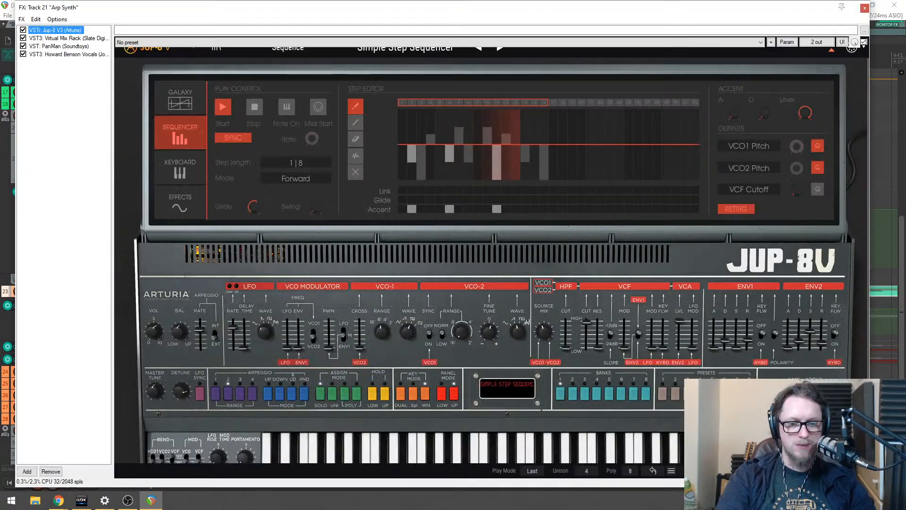
click(864, 8)
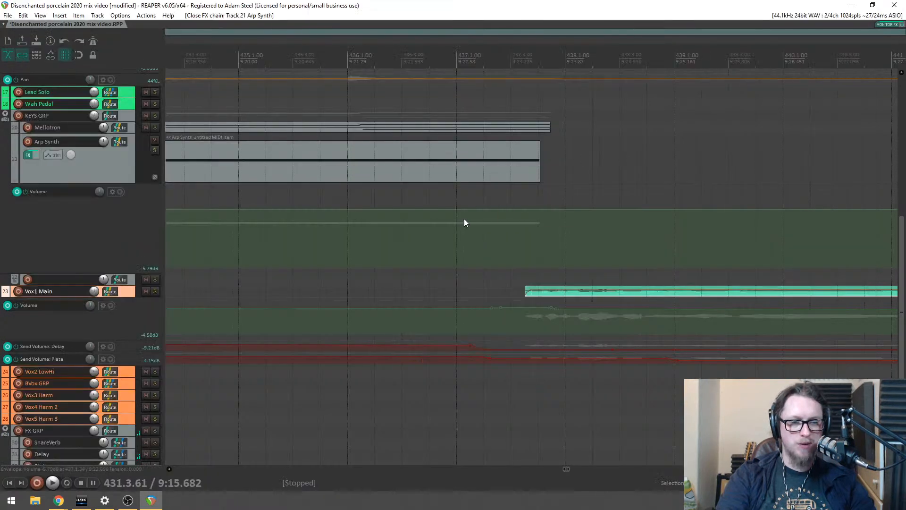
Step: Replay from about bar 436 and move the final Vox1 Main item slightly earlier
key(space)
click(785, 194)
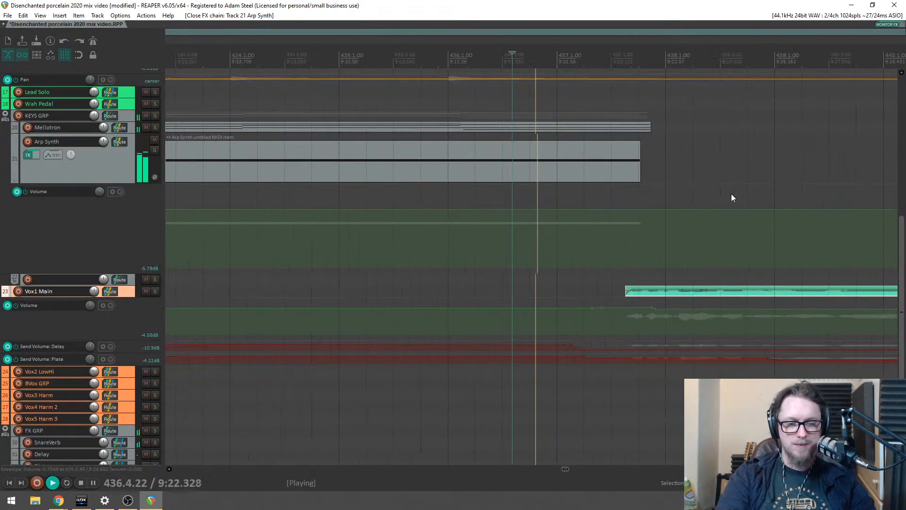
scroll(660, 269, up, 3)
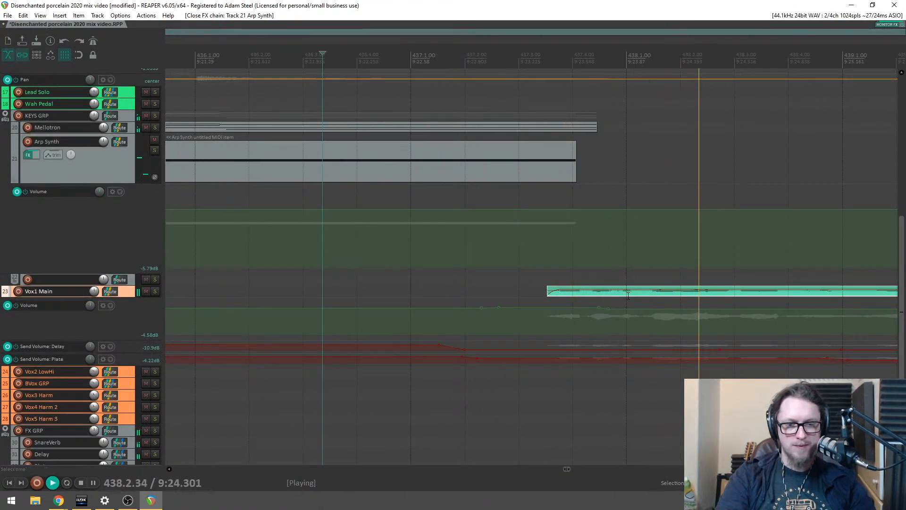
mouse_move(628, 296)
mouse_down()
mouse_move(608, 297)
mouse_move(617, 298)
mouse_up()
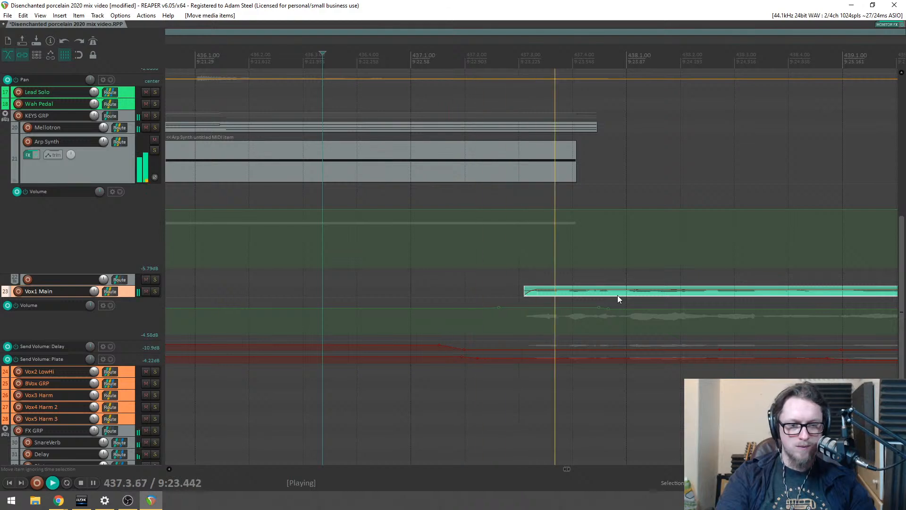
Step: Play from about bar 408 and show the volume envelope of the Vox2 LowHi track
scroll(639, 264, down, 4)
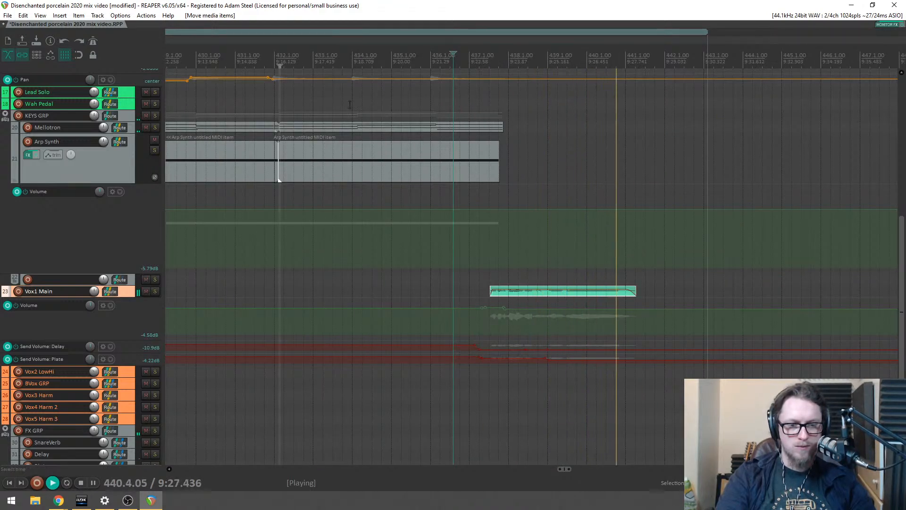
scroll(354, 74, down, 2)
click(291, 65)
scroll(797, 229, down, 2)
click(323, 65)
scroll(460, 179, up, 3)
scroll(672, 334, down, 1)
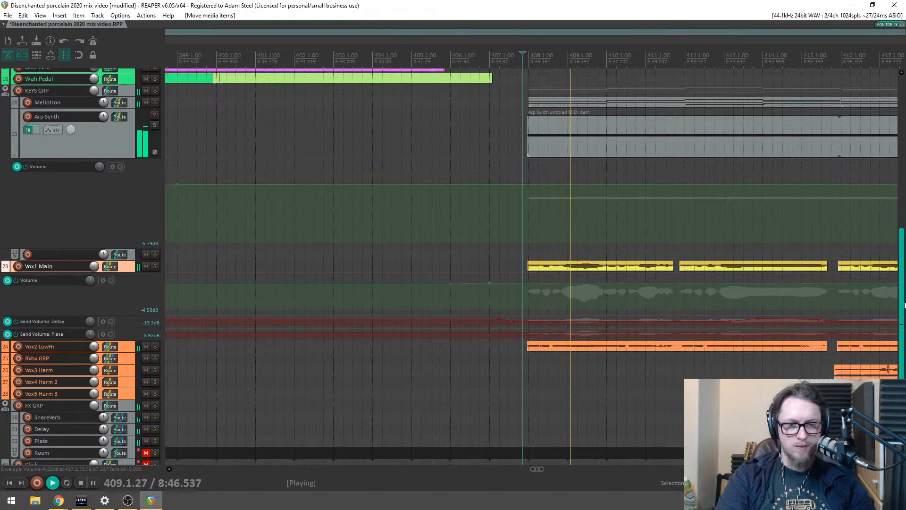
click(121, 339)
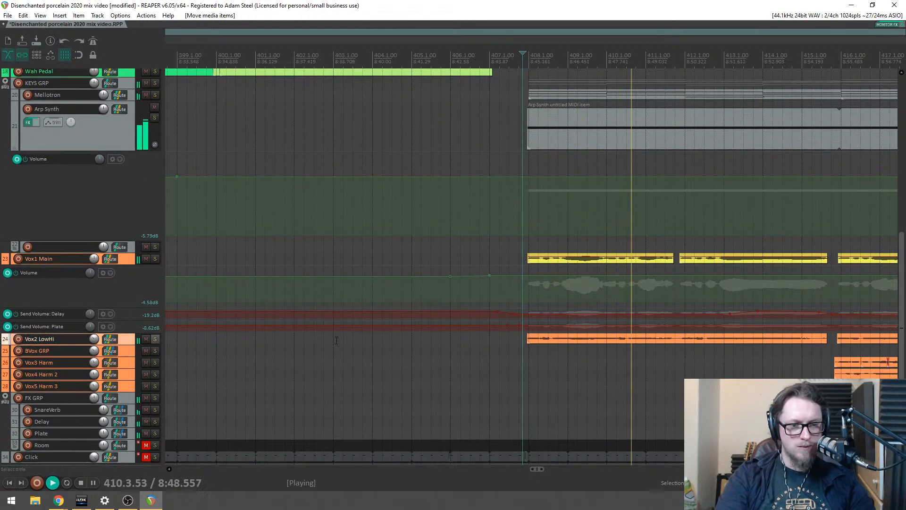
key(v)
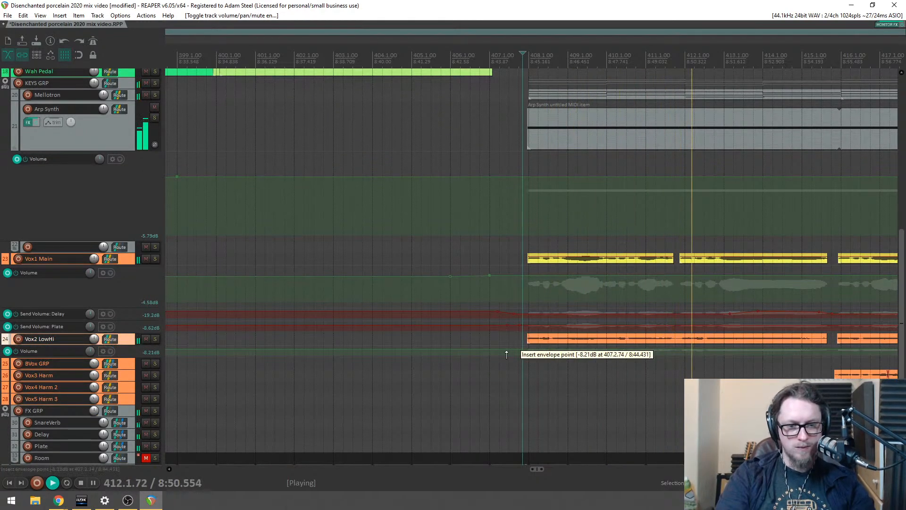
Step: Raise the Vox2 LowHi volume envelope to about -6 dB from just before bar 408 and make its lane taller
drag(515, 349, 537, 343)
click(522, 103)
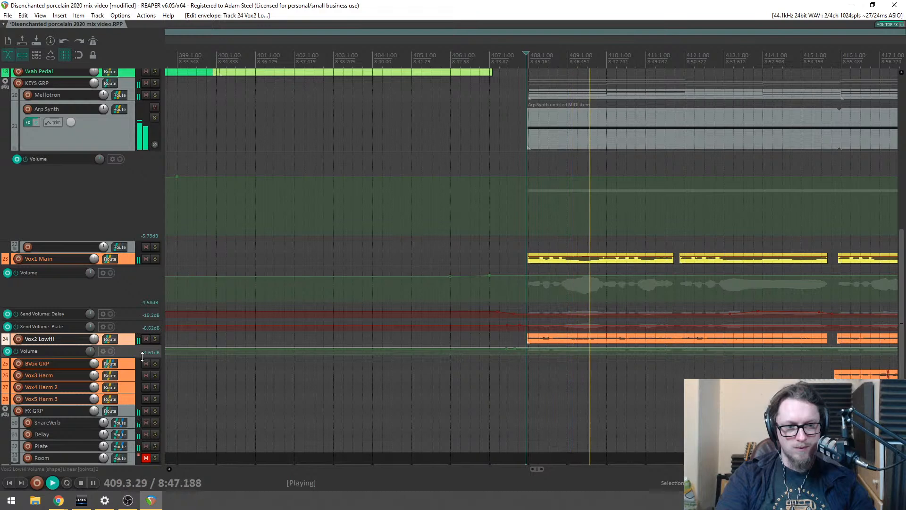
drag(143, 357, 143, 396)
drag(604, 358, 604, 360)
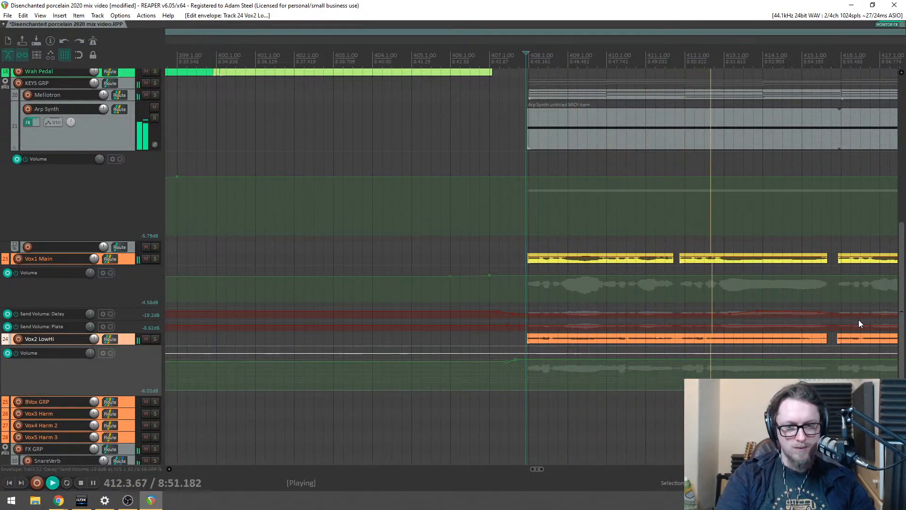
Step: Listen on through the final vocal and harmony section from about bar 413 and save the project
scroll(872, 325, down, 1)
scroll(647, 309, down, 2)
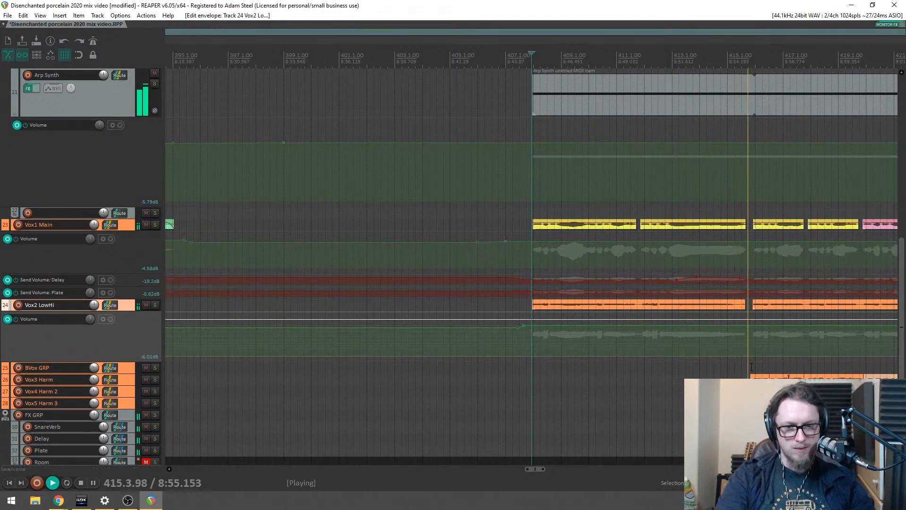
scroll(752, 355, down, 2)
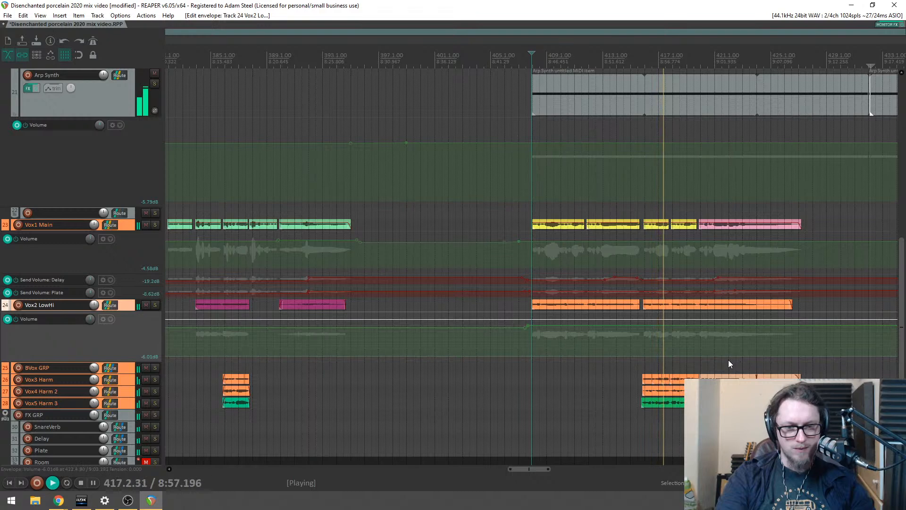
scroll(726, 359, down, 1)
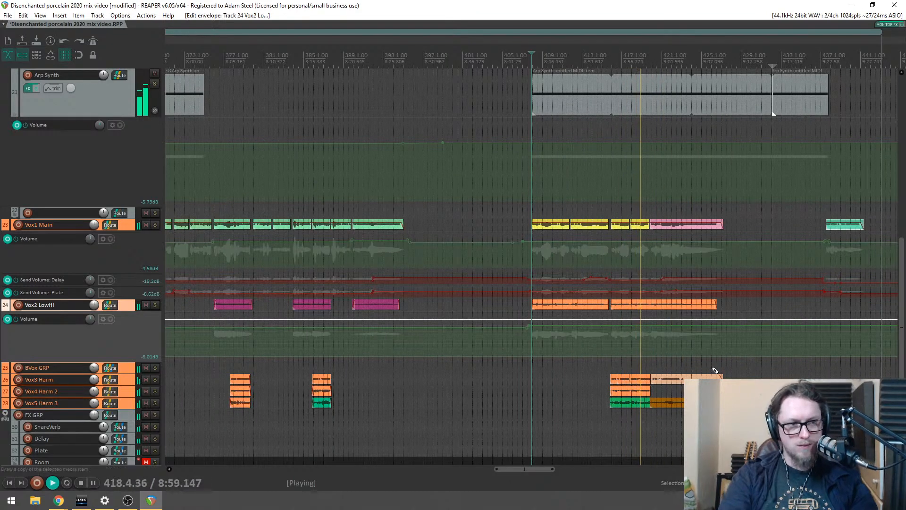
key(ctrl+s)
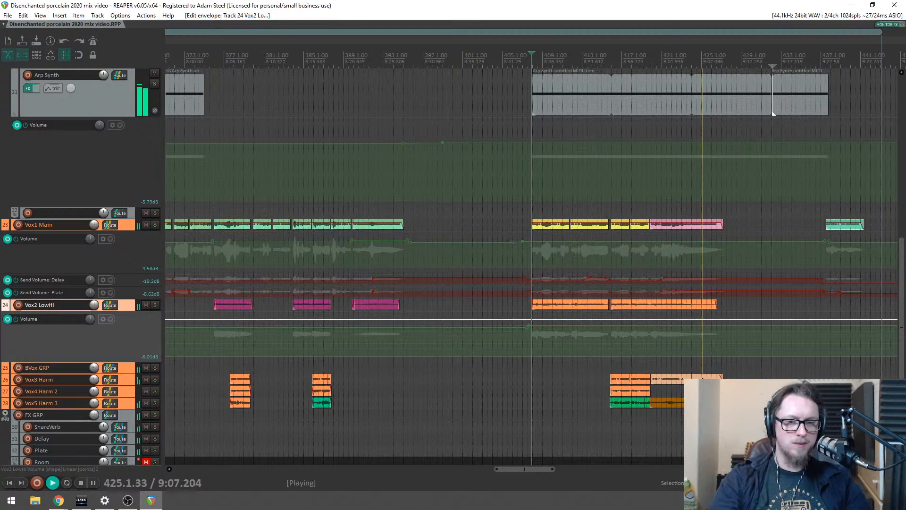
Step: Raise the Lead1 volume envelope slightly from about bar 424 to the end and listen through the ending
drag(901, 306, 903, 170)
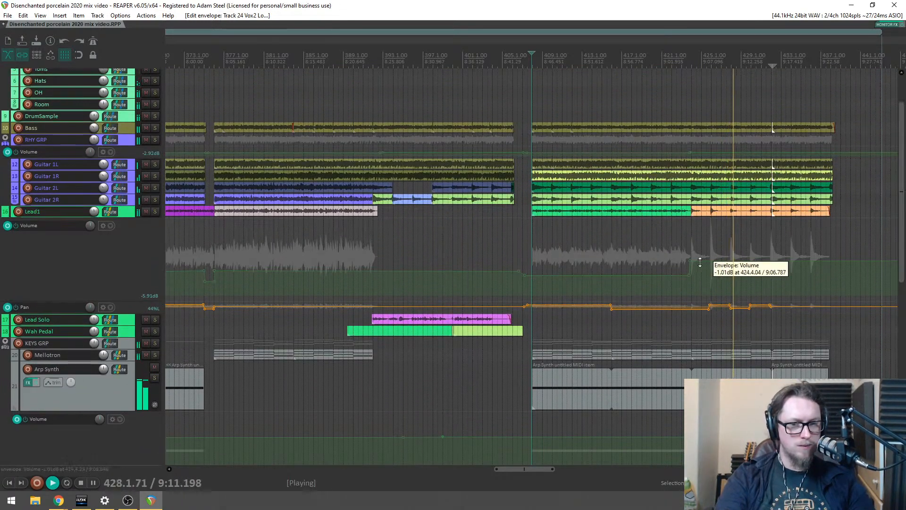
drag(716, 265, 715, 258)
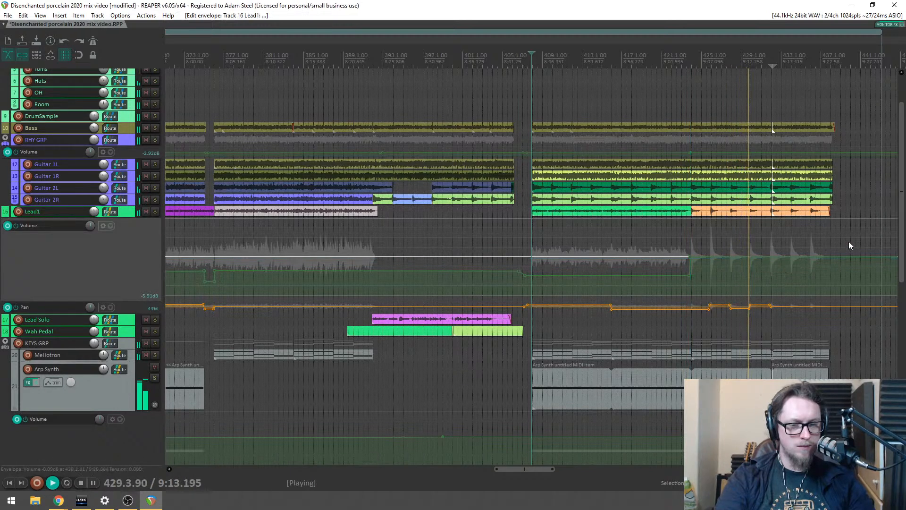
drag(903, 248, 903, 253)
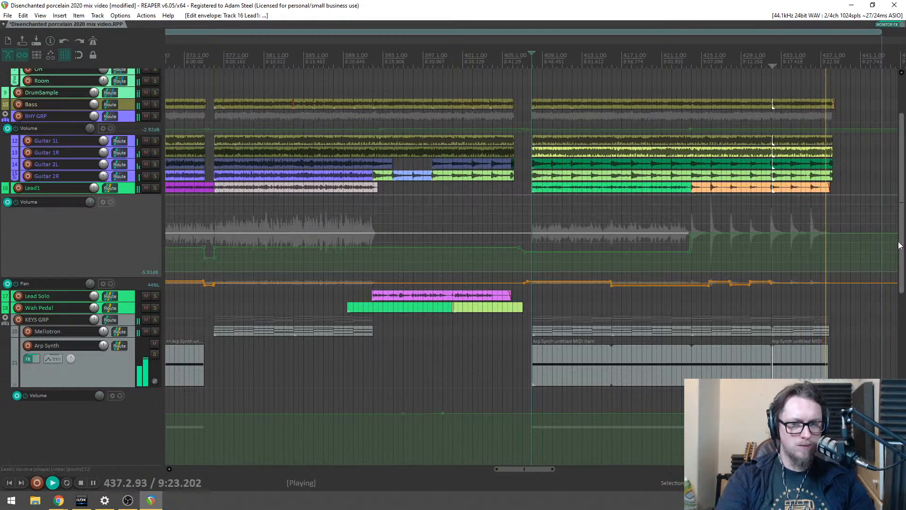
scroll(859, 242, down, 10)
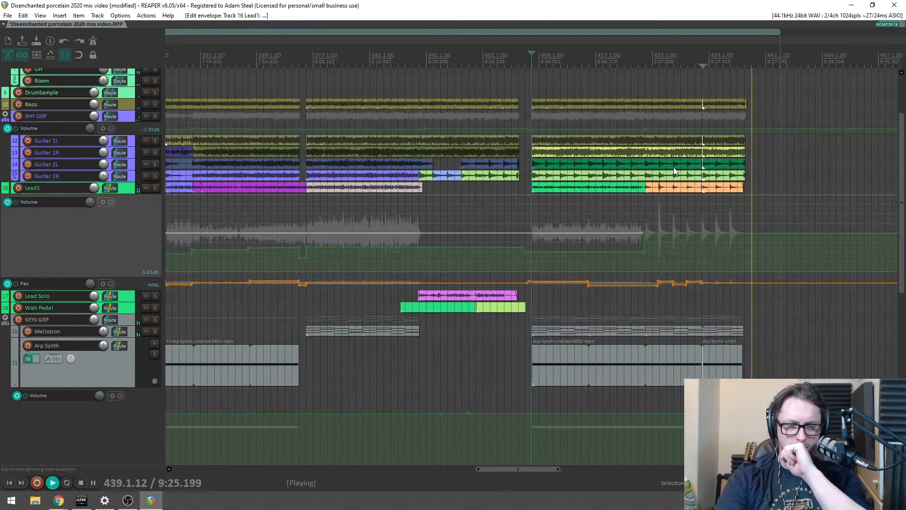
Step: Stop playback, move back to about bar 281 and name the unnamed track below Arp Synth "Fairlight Stabs"
key(space)
click(304, 50)
scroll(795, 201, up, 5)
scroll(902, 208, down, 4)
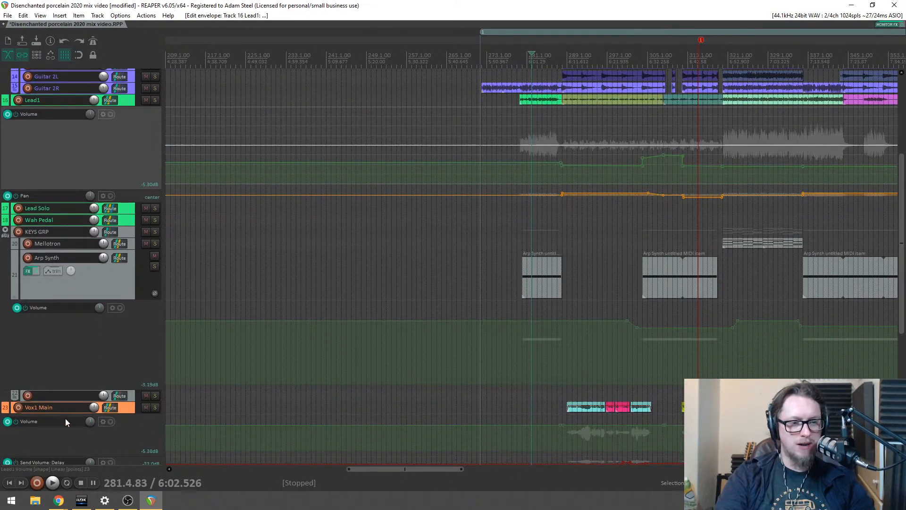
double_click(53, 394)
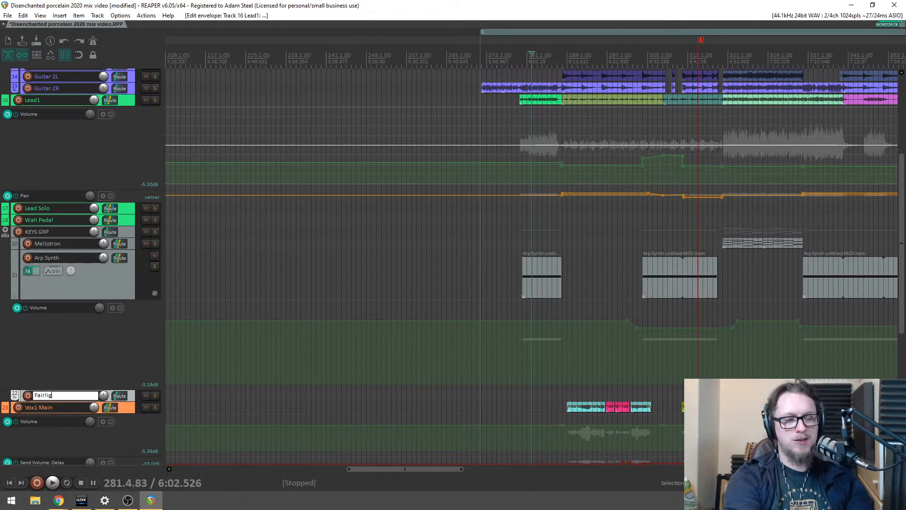
key(Return)
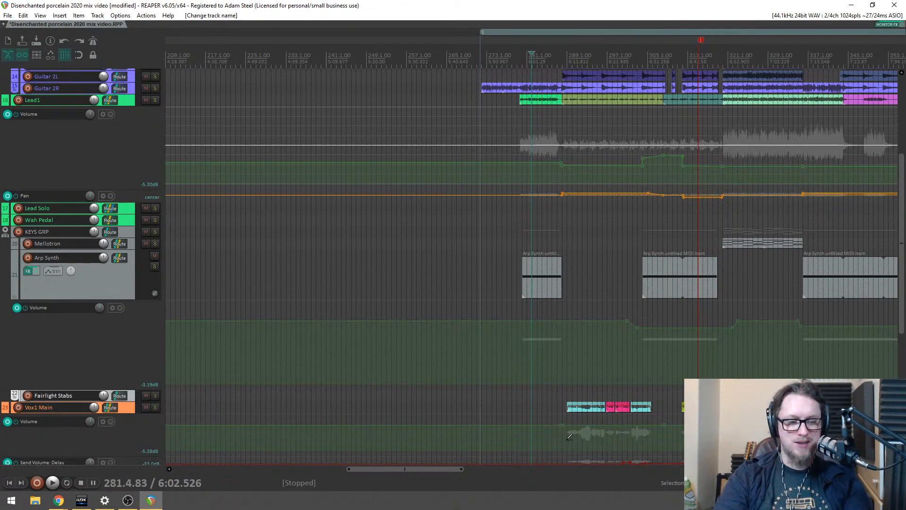
Step: Add the VST3i CMI V (Arturia) instrument to the Fairlight Stabs track, decline its welcome tour and try a note
key(ctrl+m)
double_click(410, 225)
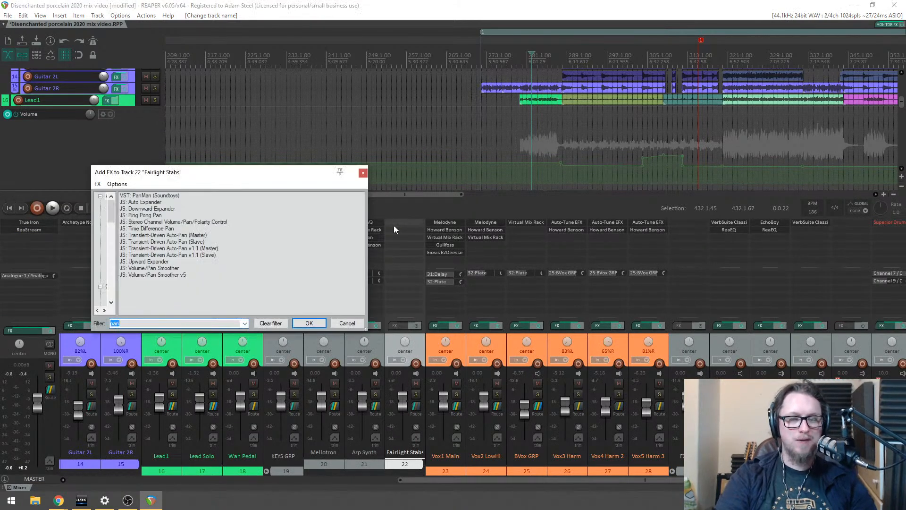
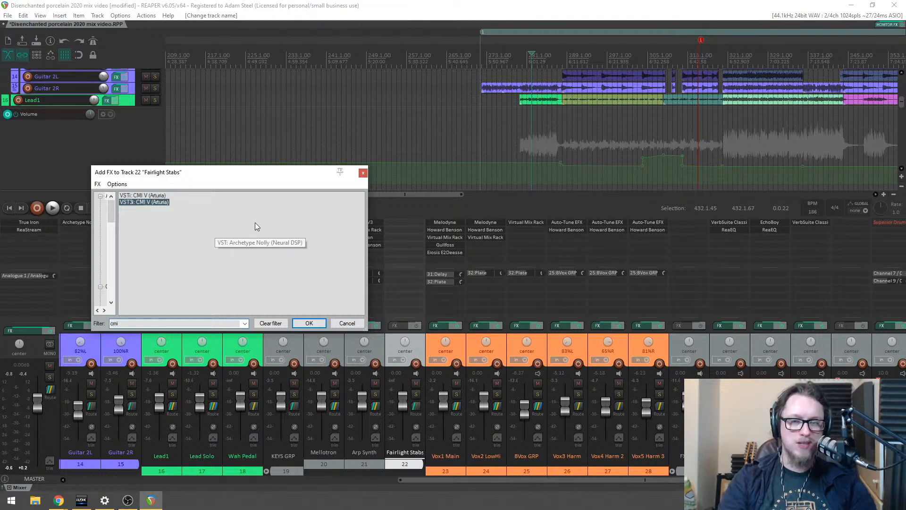
key(Return)
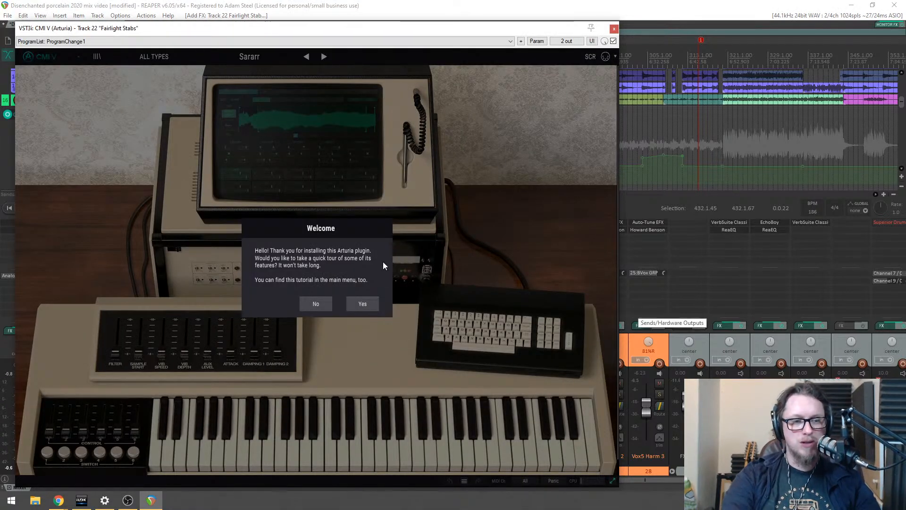
key(Escape)
click(325, 435)
Step: Browse the CMI V presets by the Strings type, load Old Strings and audition a note
click(245, 61)
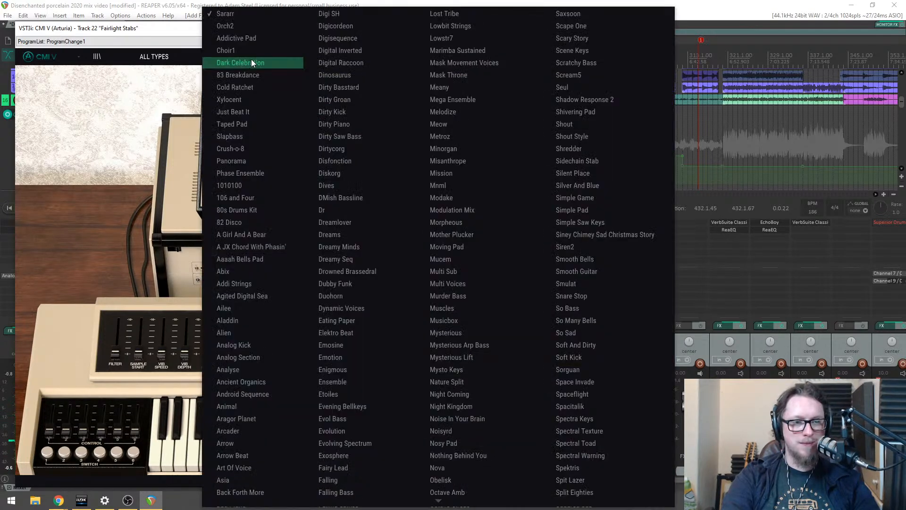
click(172, 62)
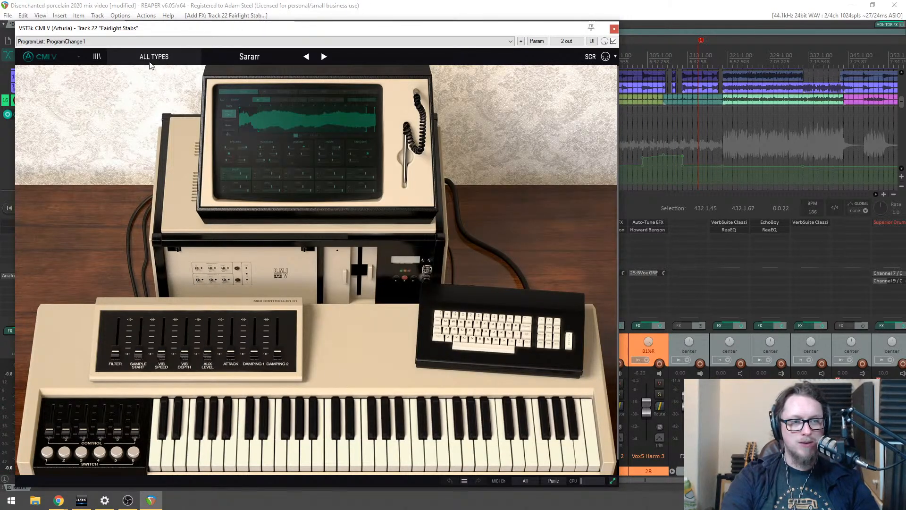
click(156, 63)
mouse_move(131, 213)
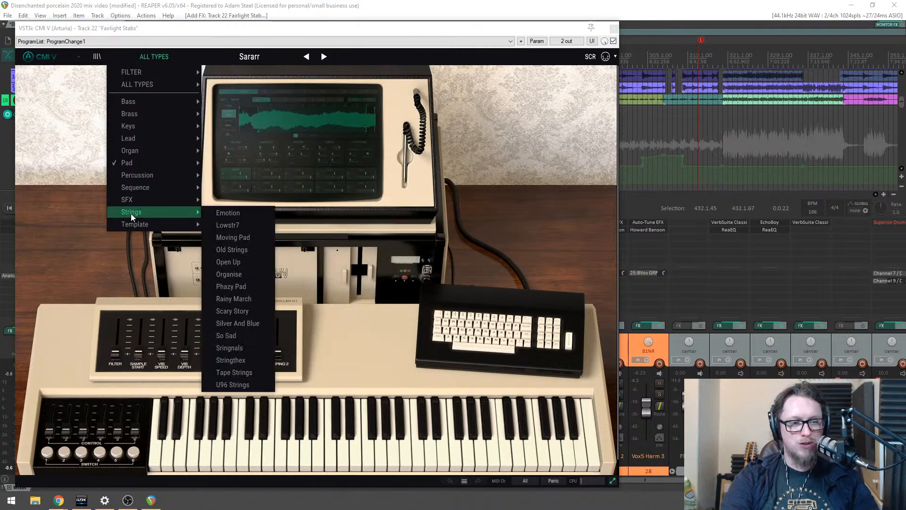
click(230, 250)
click(358, 456)
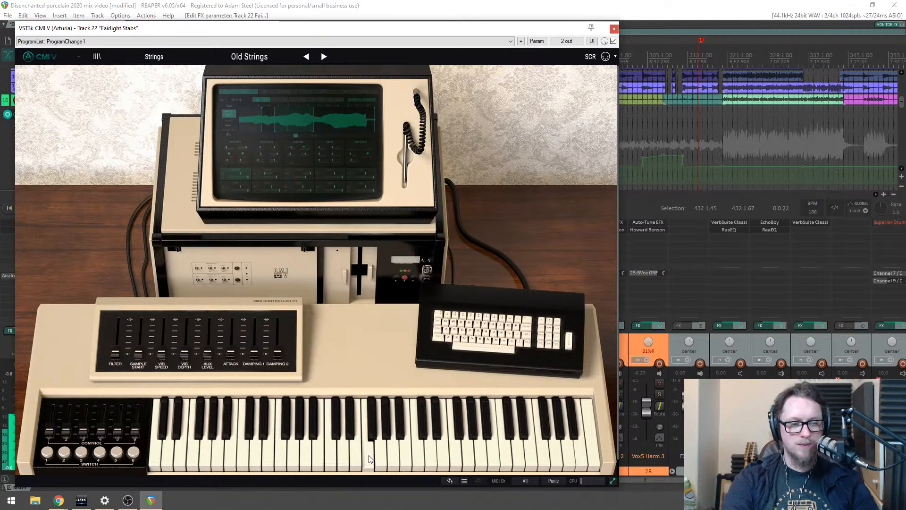
Step: Load the Open Up strings preset, advance through the following presets to Phazy Pad and audition notes
click(249, 57)
click(245, 122)
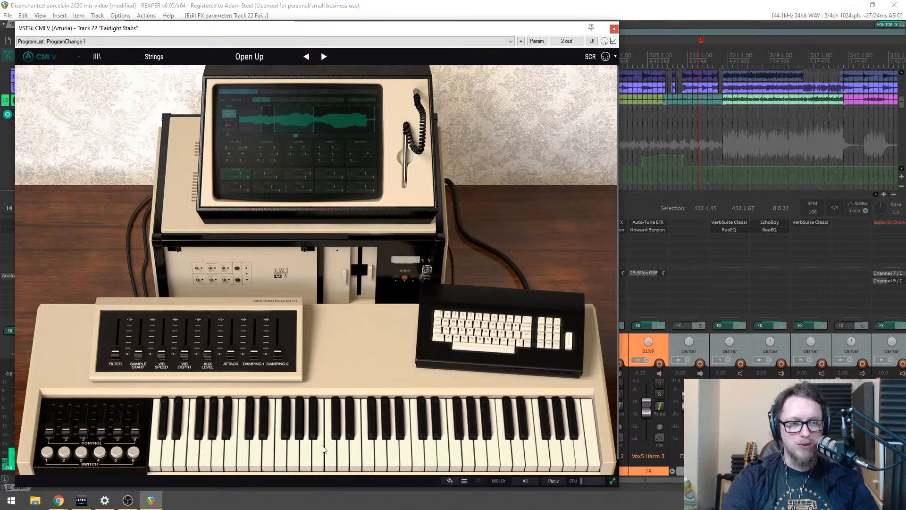
click(347, 445)
click(324, 57)
click(330, 462)
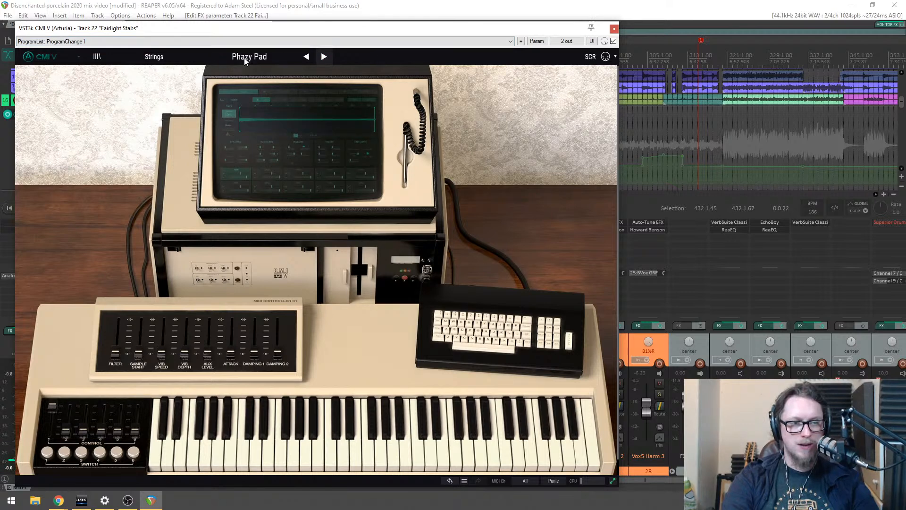
Step: Audition the Scary Story, Silver And Blue and Sringnals strings presets
click(244, 60)
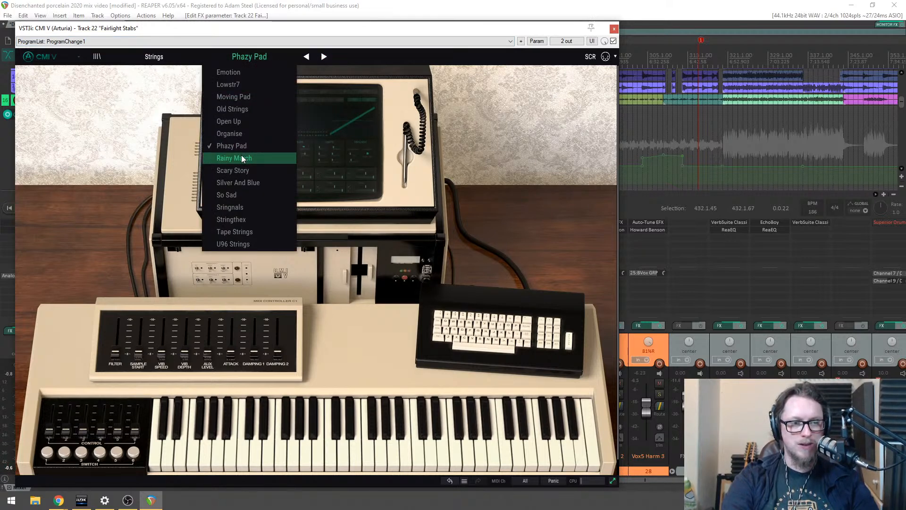
click(251, 171)
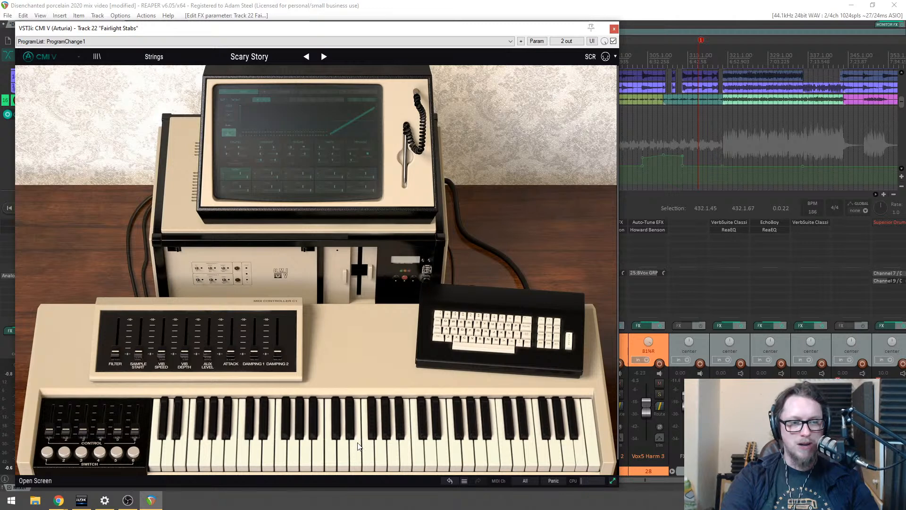
click(349, 463)
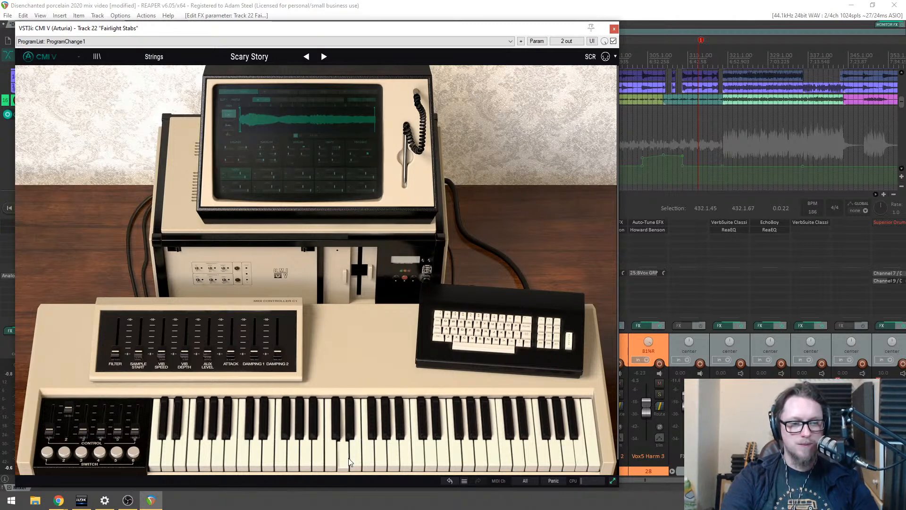
click(349, 462)
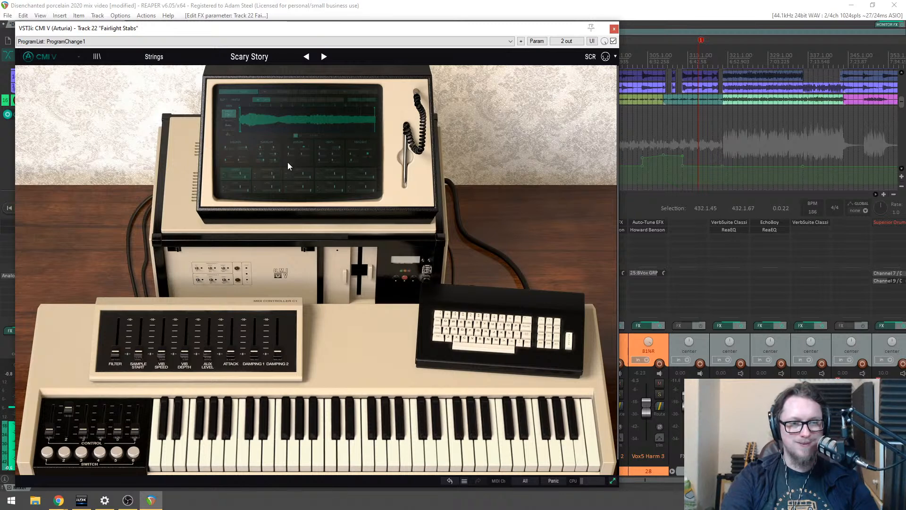
click(325, 57)
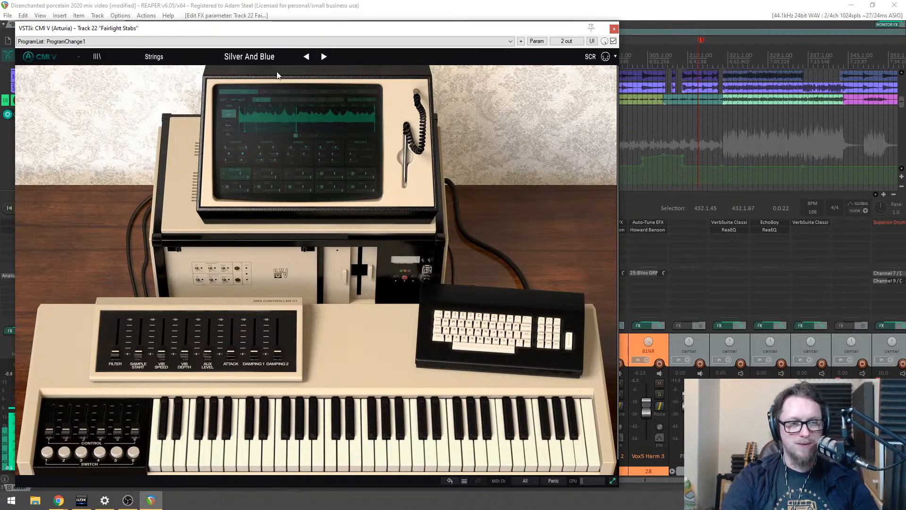
click(269, 57)
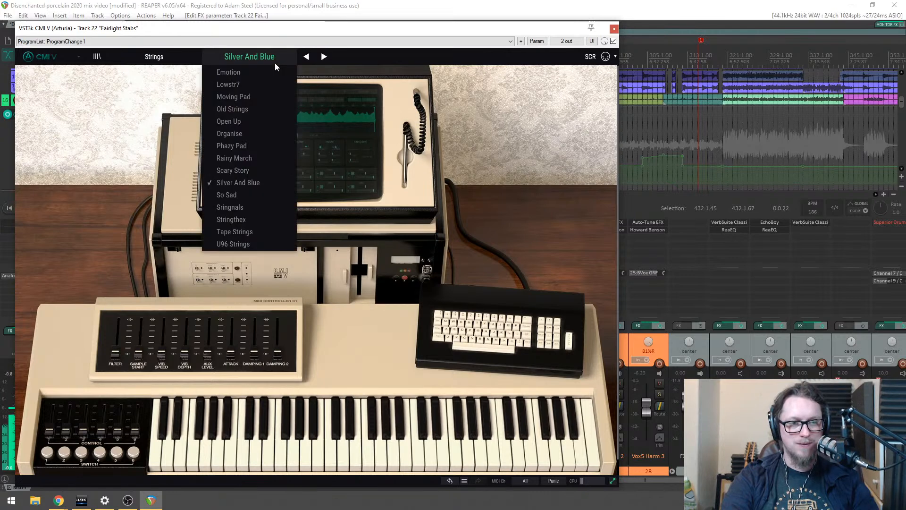
click(252, 208)
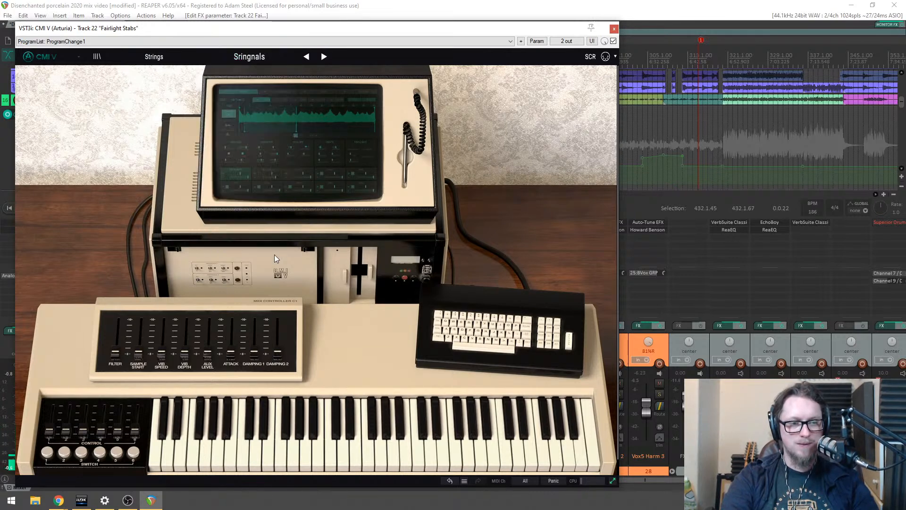
click(357, 460)
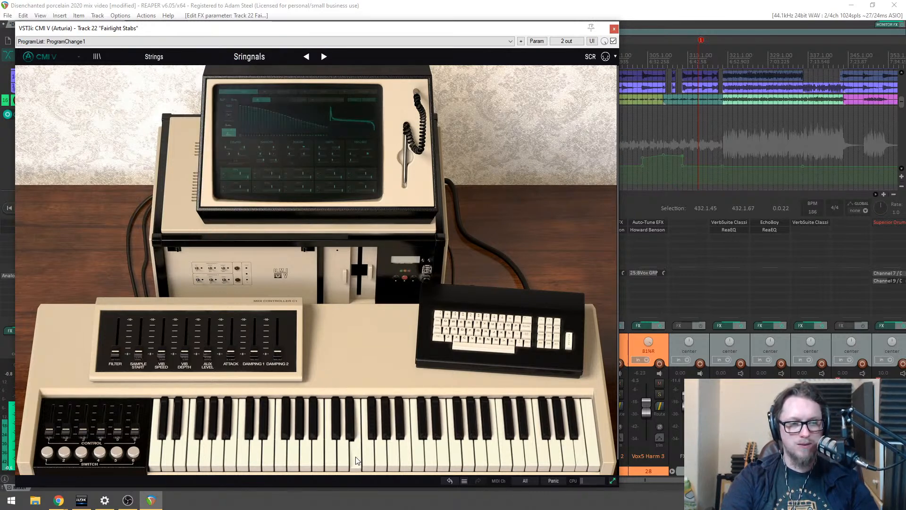
Step: Audition the Stringthex, Tape Strings and U96 Strings presets
click(259, 58)
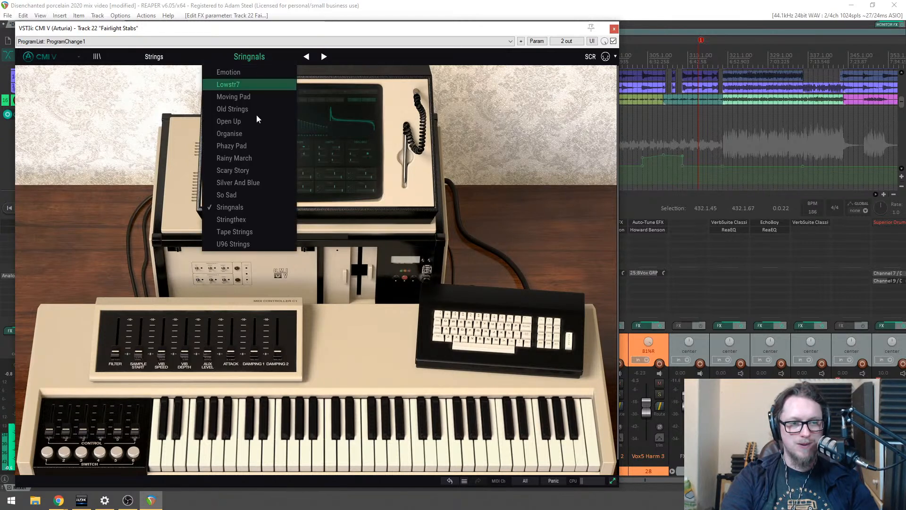
click(247, 220)
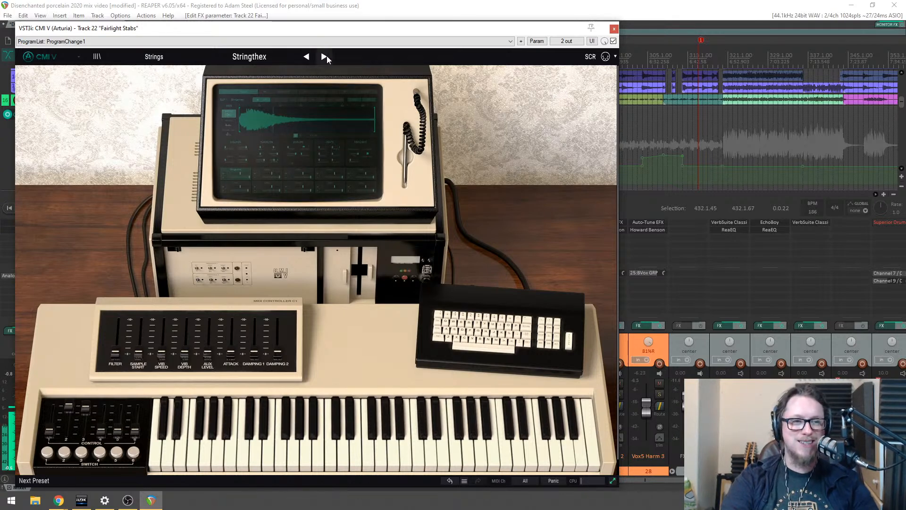
click(347, 463)
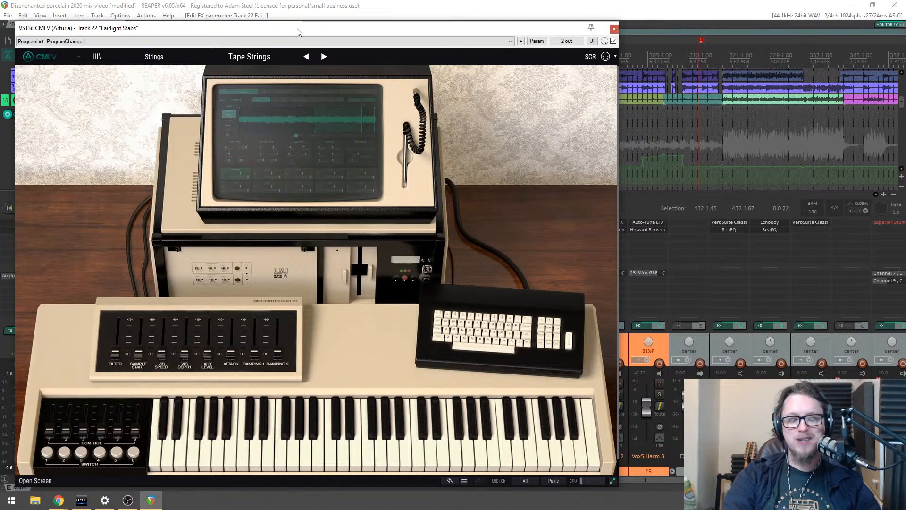
click(323, 56)
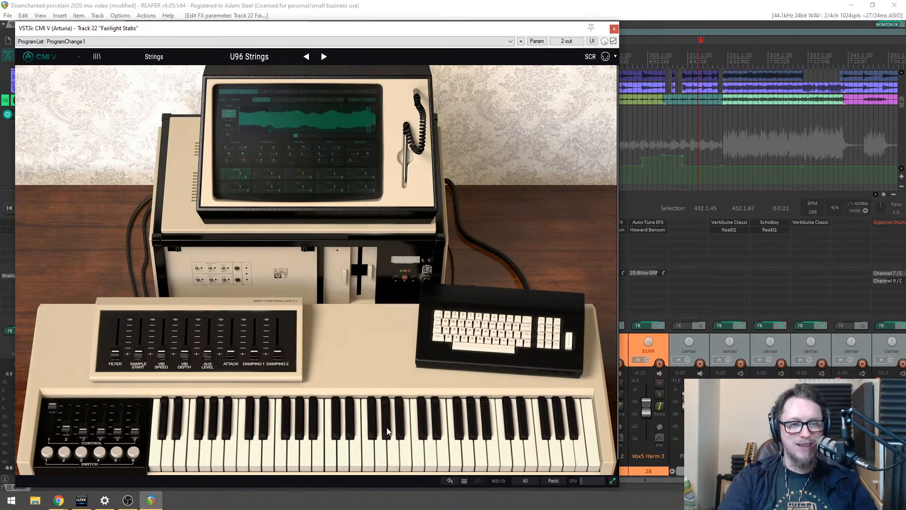
click(349, 464)
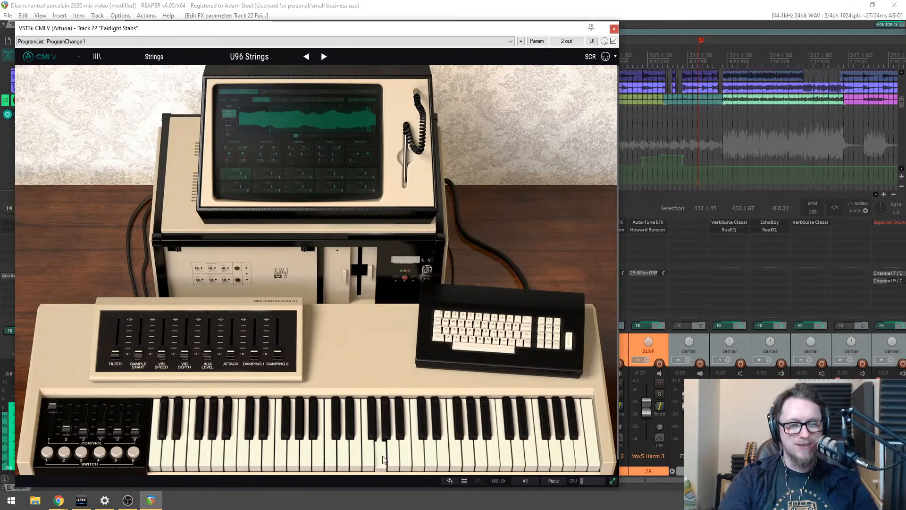
Step: Load the Emotion strings preset and play notes across the keyboard to audition it
click(255, 57)
click(282, 121)
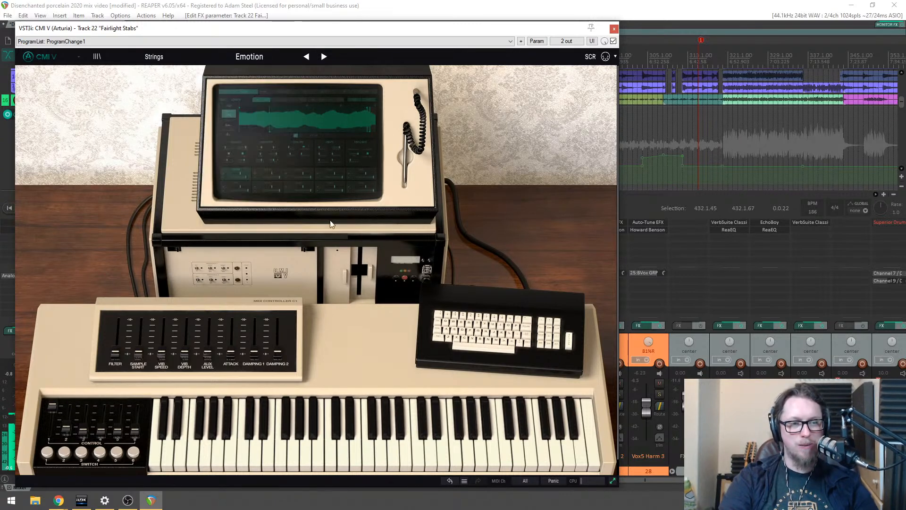
click(372, 453)
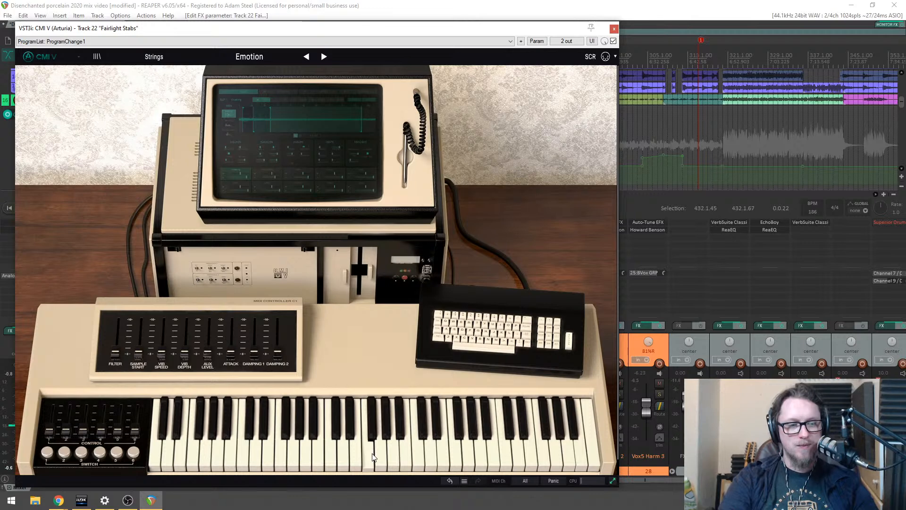
click(402, 456)
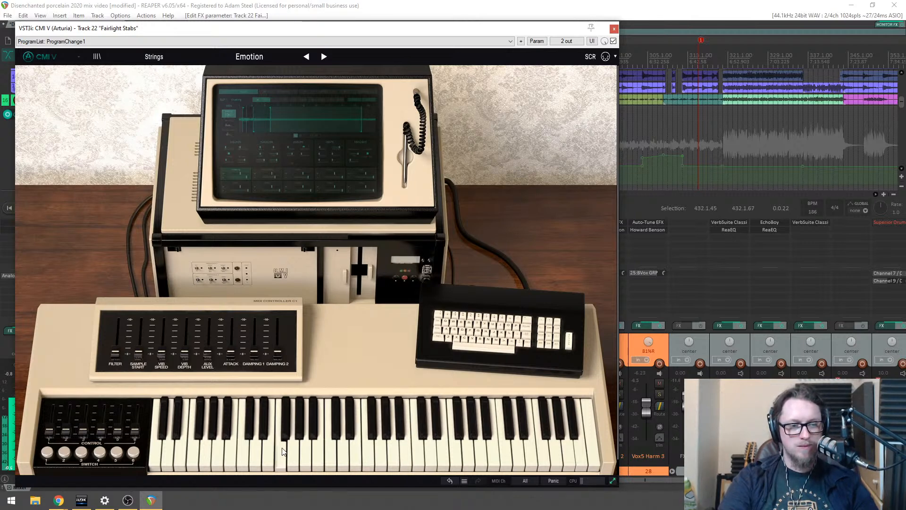
Step: Load the Lowstr7 strings preset and audition it with several notes around the middle of the keyboard
click(324, 57)
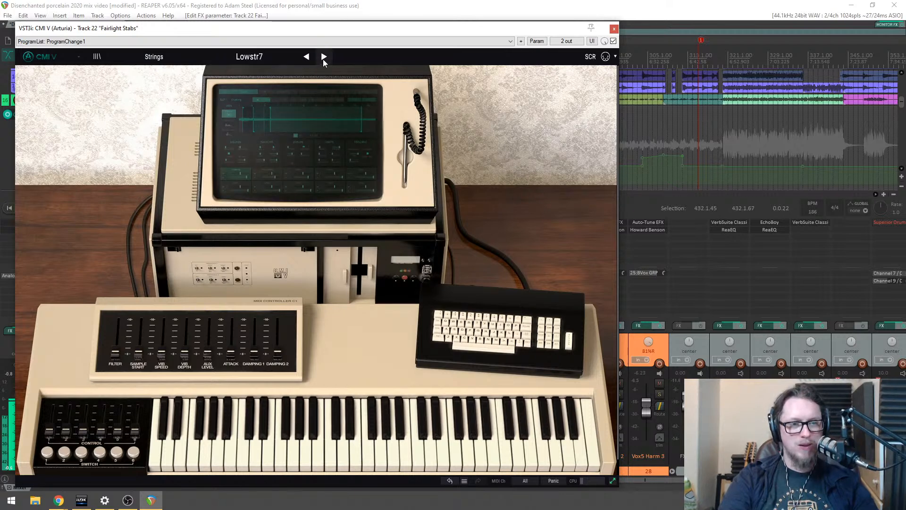
click(346, 460)
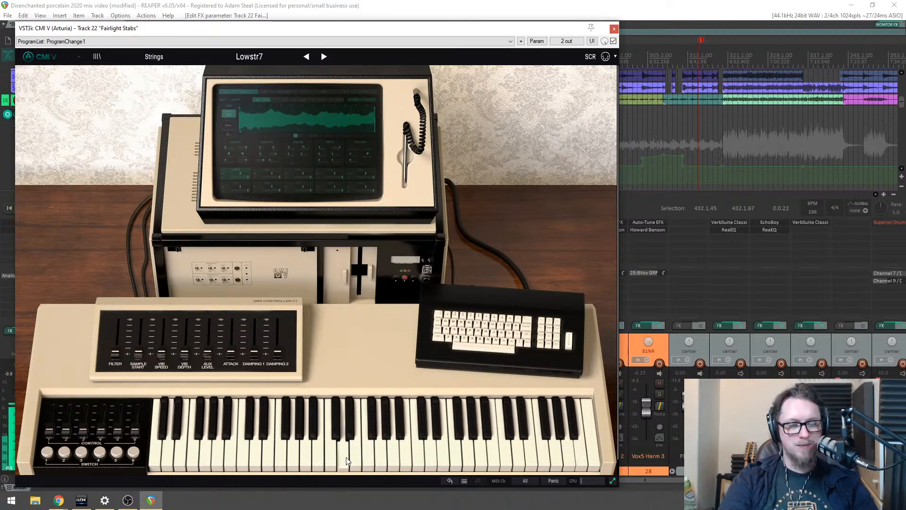
click(326, 461)
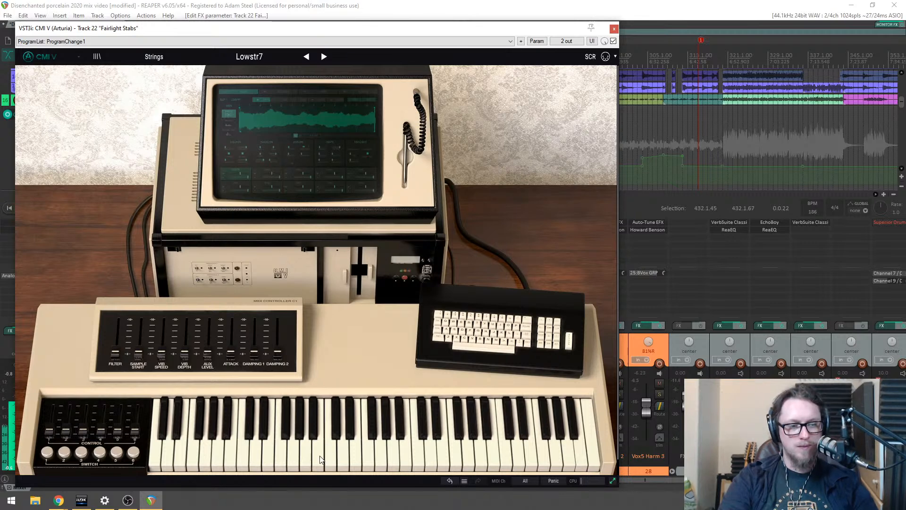
click(320, 459)
click(310, 458)
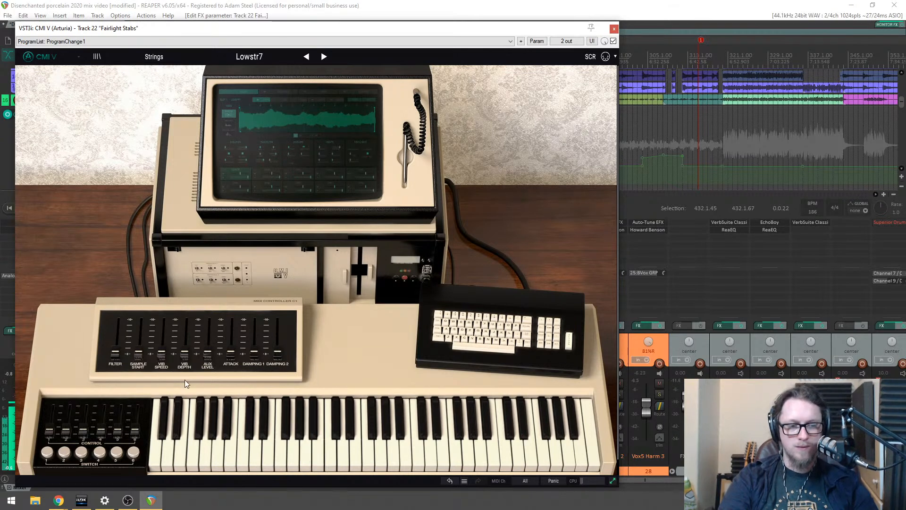
Step: Raise the Lowstr7 Filter slider, adjust its Vib Speed and Vib Depth sliders, and audition notes
mouse_move(185, 351)
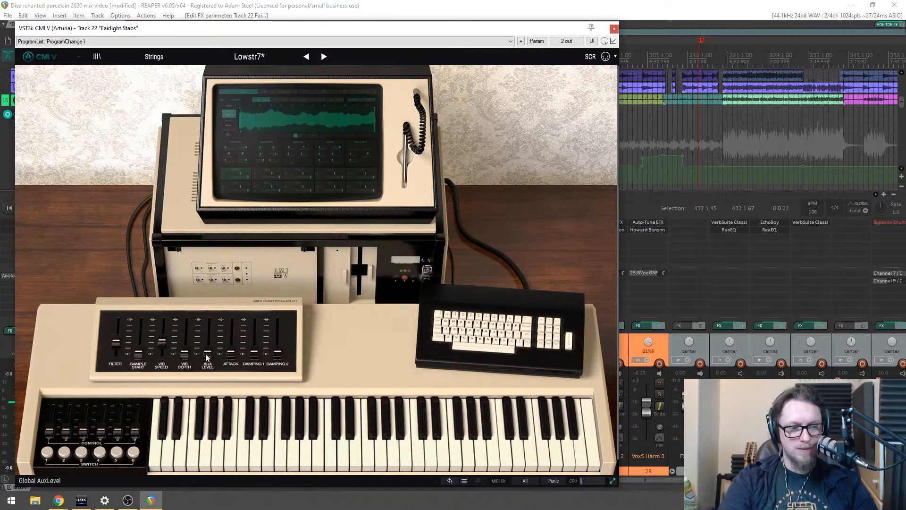
click(183, 341)
click(349, 457)
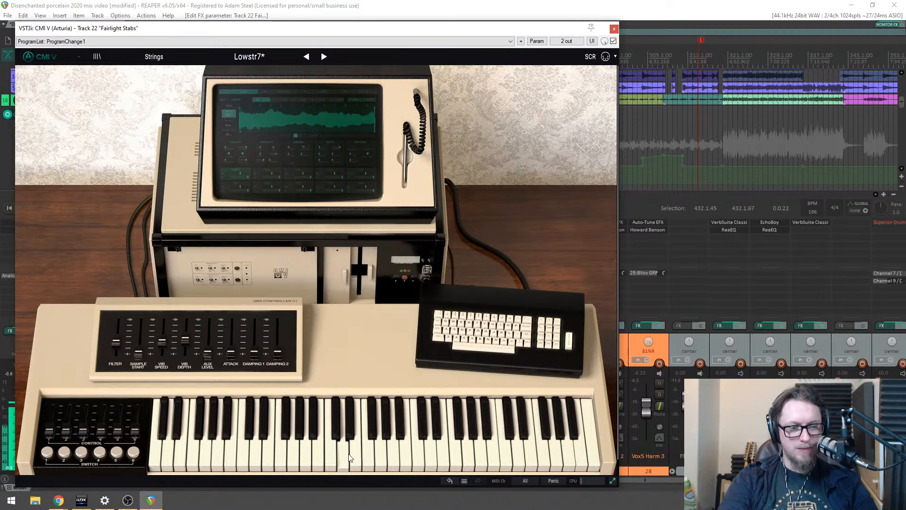
drag(161, 341, 185, 348)
click(335, 451)
click(315, 455)
Step: Adjust the Damping 1 slider, raise Damping 2 to about the middle and audition the sound with repeated notes
mouse_move(252, 355)
mouse_down()
mouse_move(253, 343)
mouse_move(278, 339)
mouse_move(257, 363)
mouse_up()
click(332, 455)
click(329, 456)
click(332, 456)
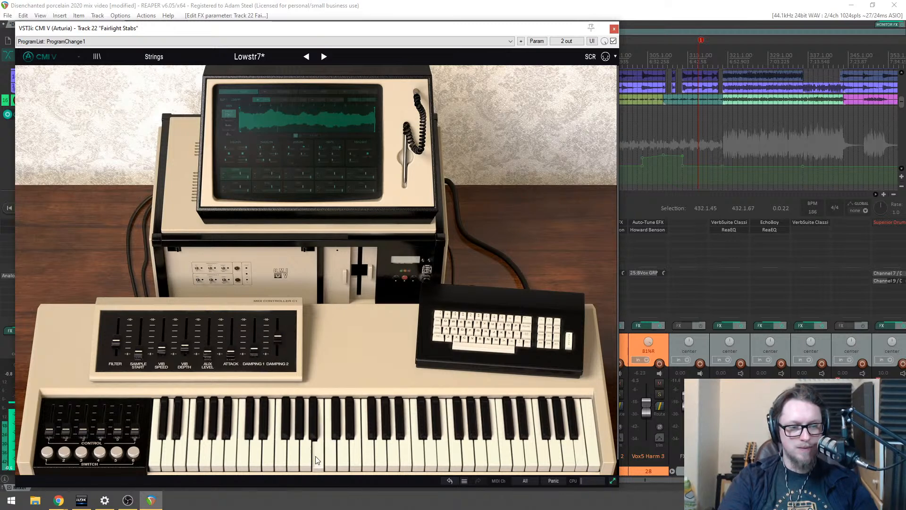
Step: Audition a note, examine the enlarged Sound page controls for Lowstr7 and close CMI V
click(318, 455)
click(303, 137)
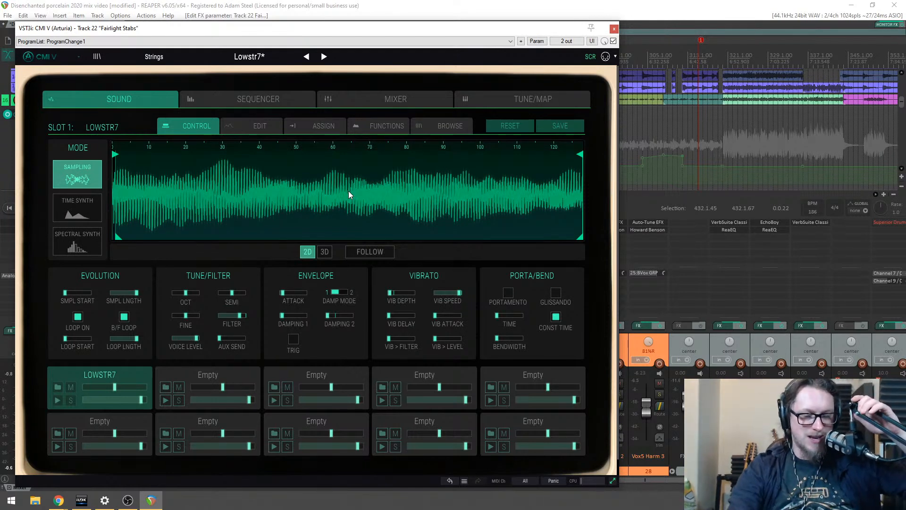
click(614, 29)
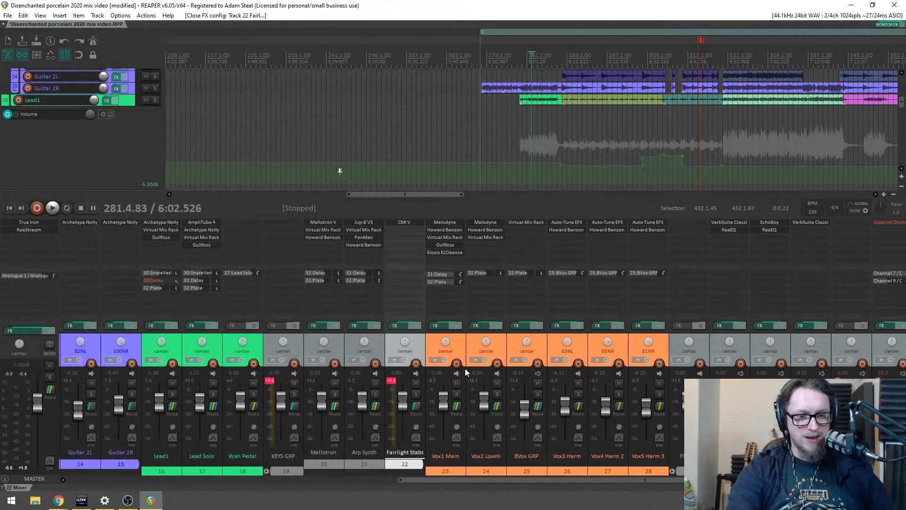
Step: Copy the Howard Benson Vocals effect onto the Fairlight Stabs track after CMI V, check its default settings and close it
double_click(403, 243)
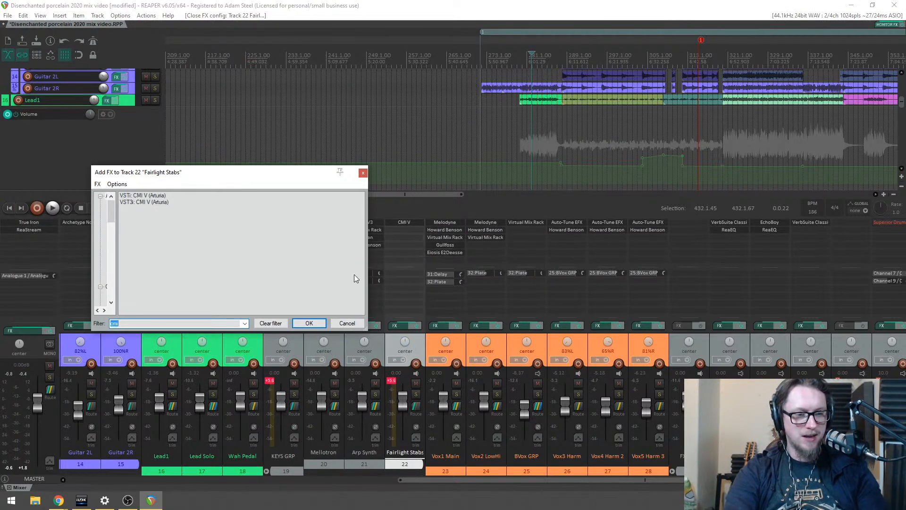
click(363, 173)
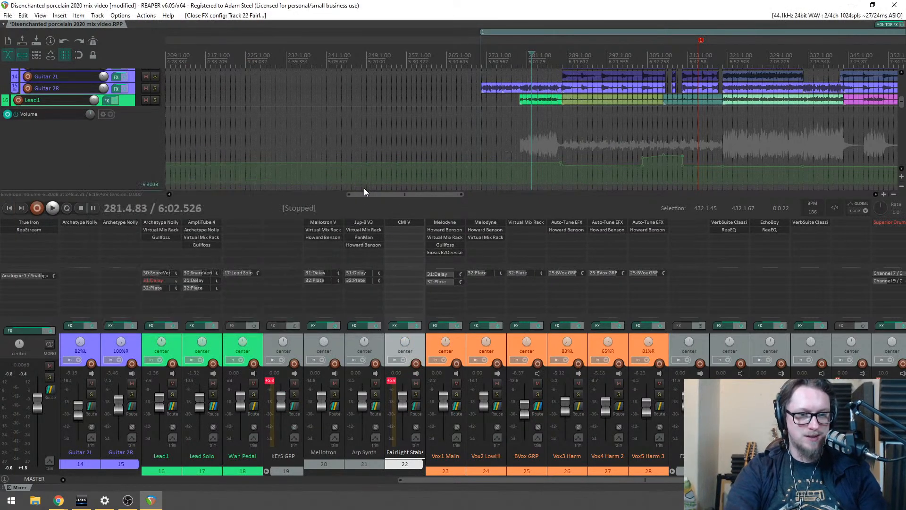
click(406, 229)
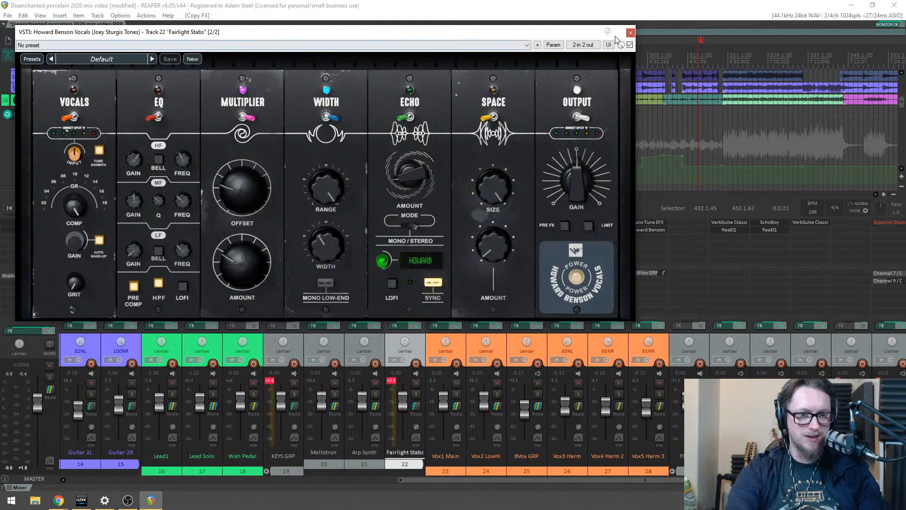
click(630, 33)
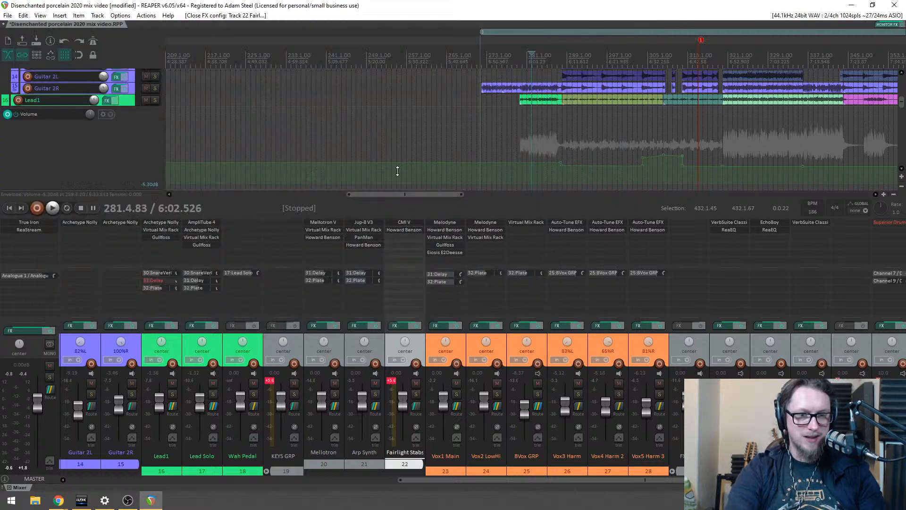
click(402, 229)
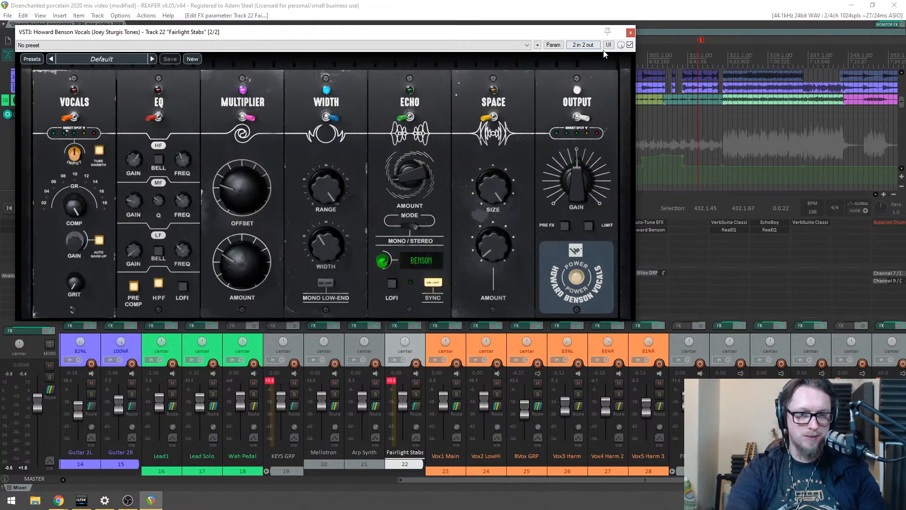
click(630, 32)
Step: Reopen CMI V on the Fairlight Stabs track and inspect its Sequencer page before returning to the full instrument view
click(402, 220)
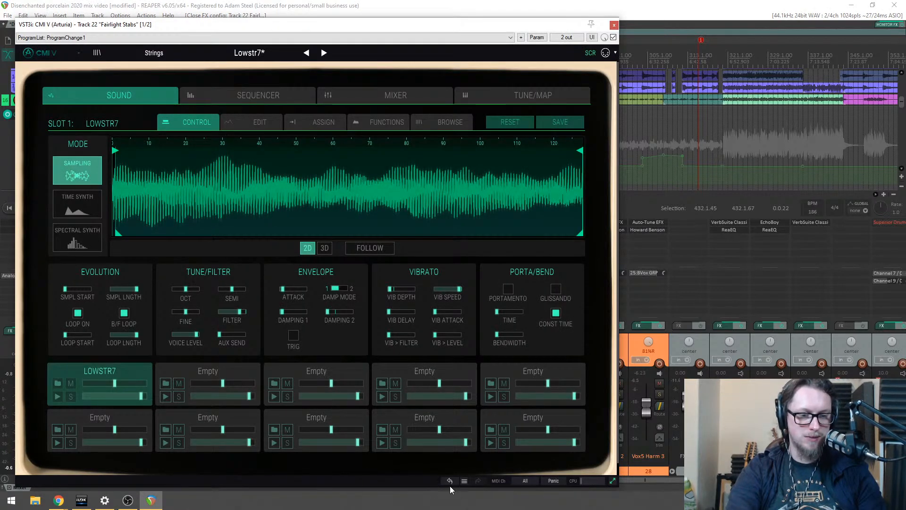
click(478, 479)
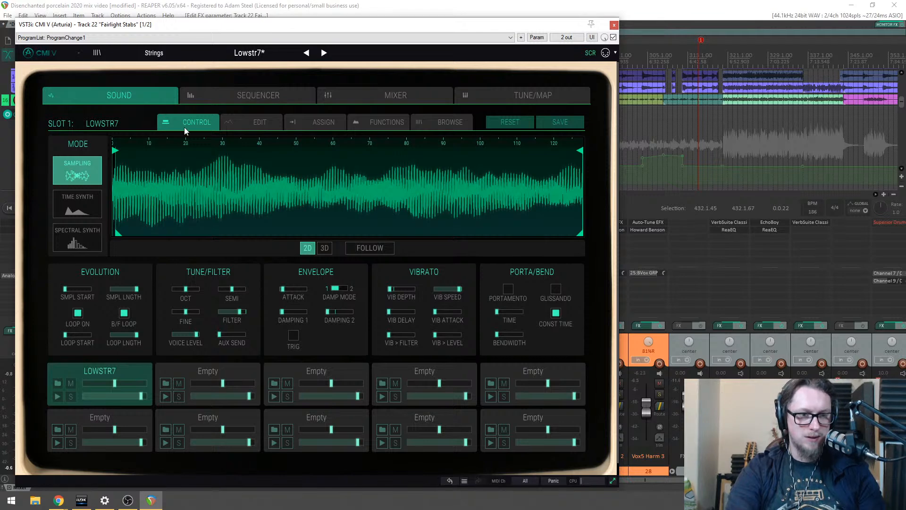
click(259, 98)
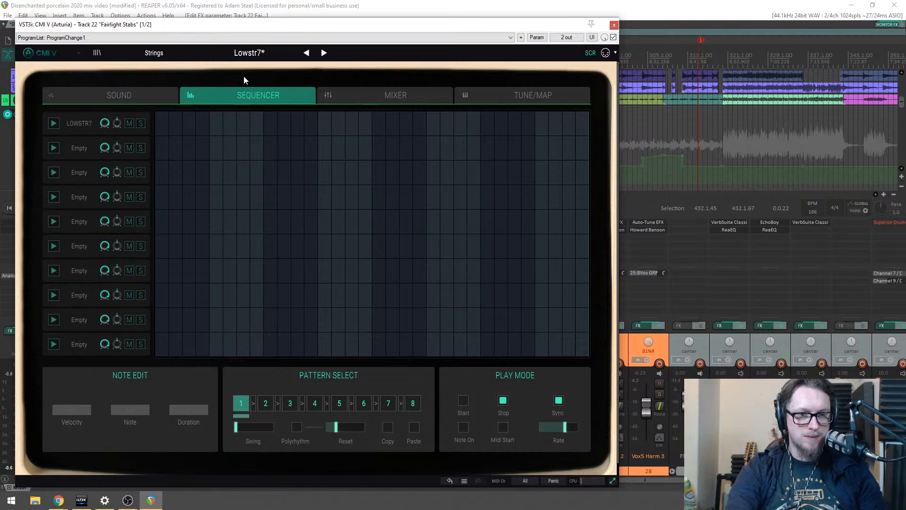
click(589, 54)
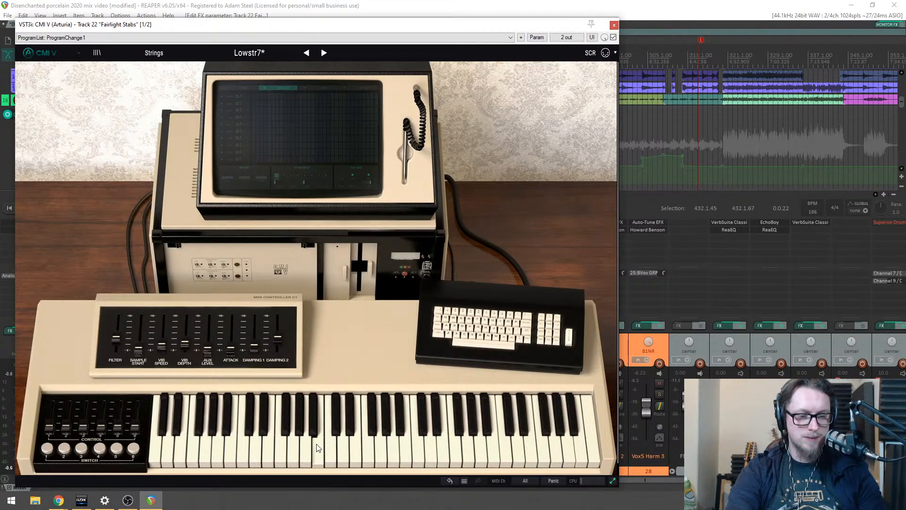
Step: Audition the Lowstr7 sound through the added effect with repeated notes around the middle of the keyboard
click(317, 451)
click(318, 455)
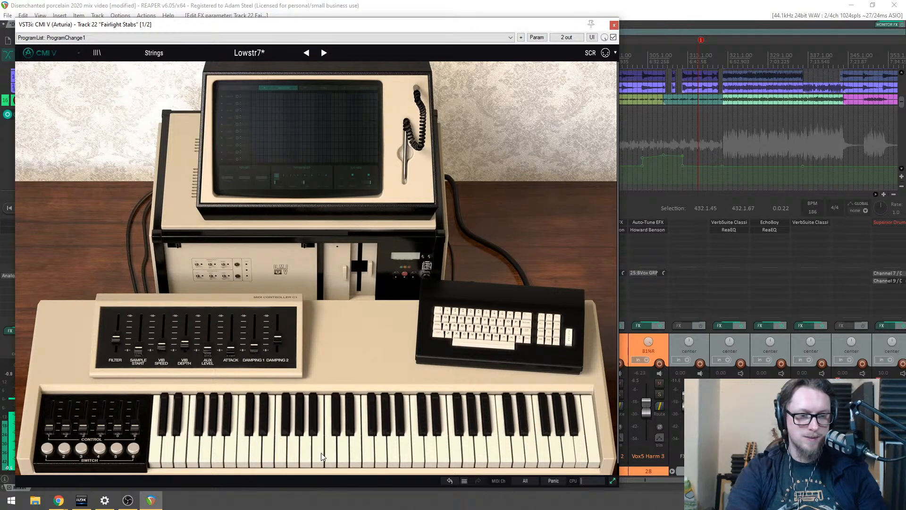
click(318, 456)
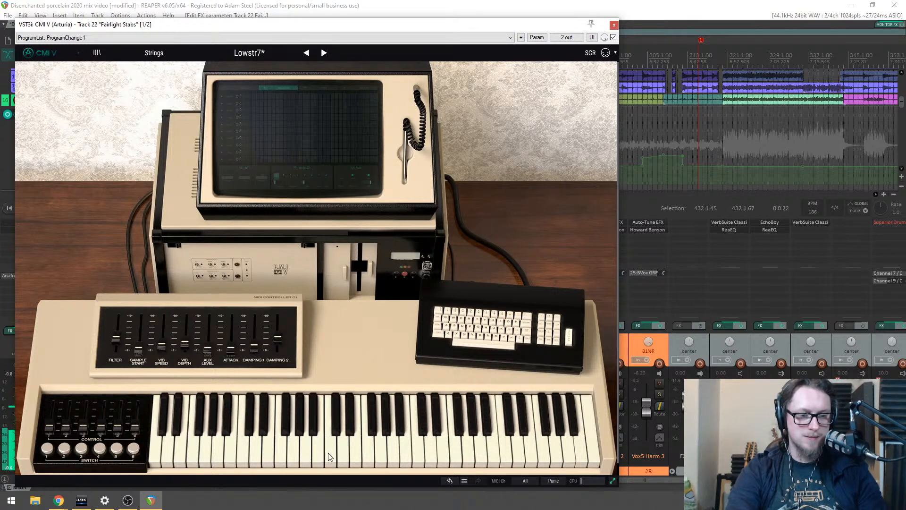
click(309, 456)
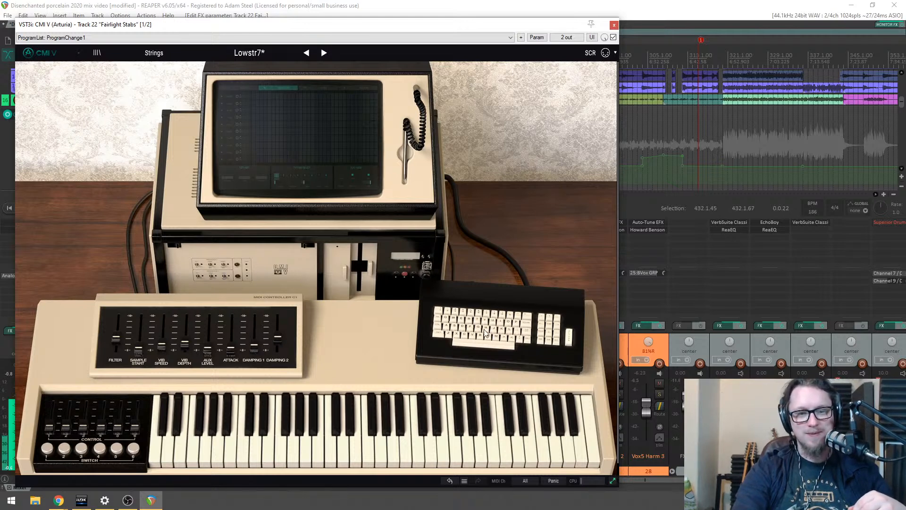
drag(318, 453, 286, 457)
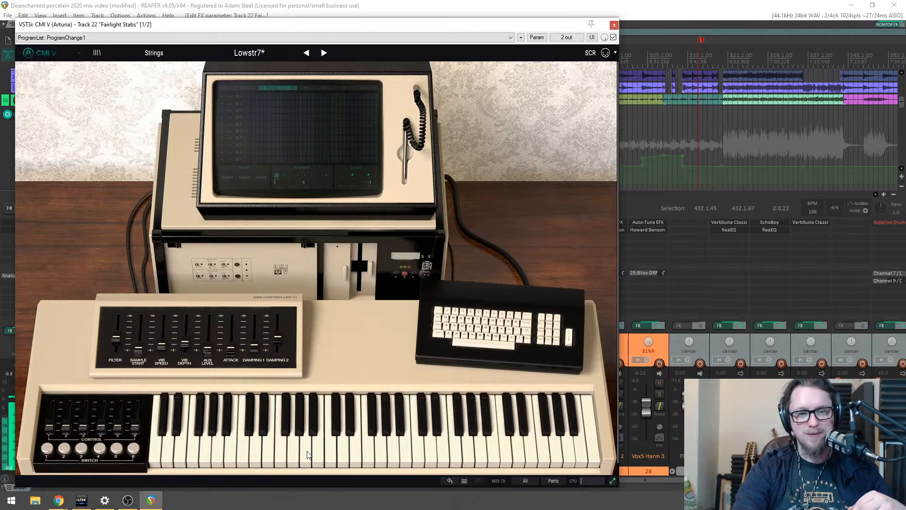
Step: Switch CMI V back to its Sound page, play one more test note and close the plugin
click(271, 134)
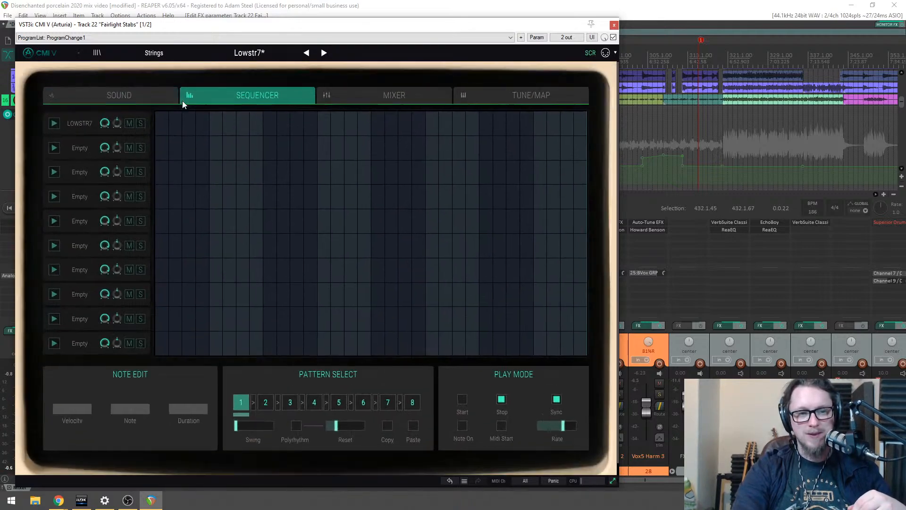
click(116, 95)
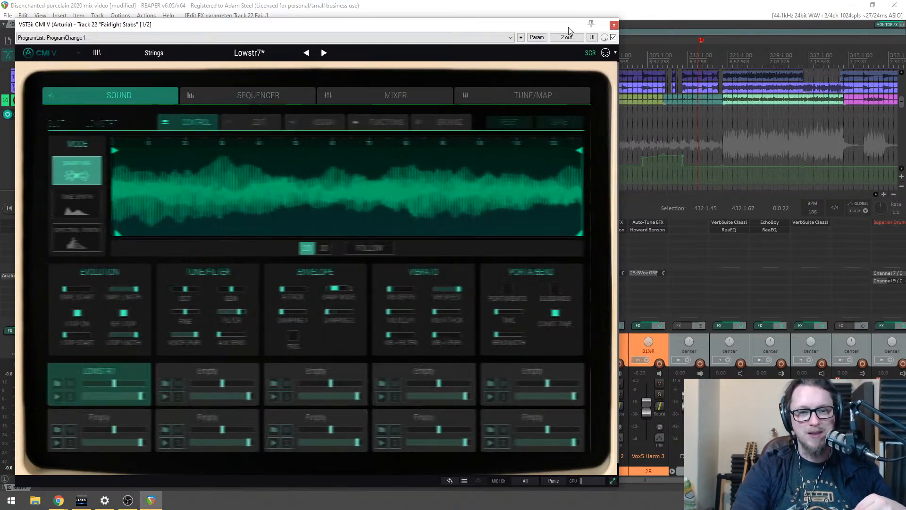
click(591, 54)
click(336, 441)
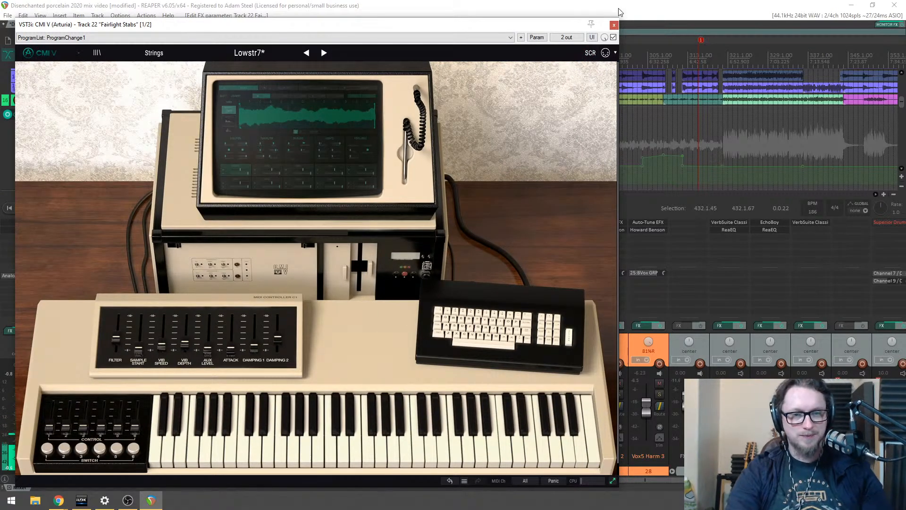
click(613, 25)
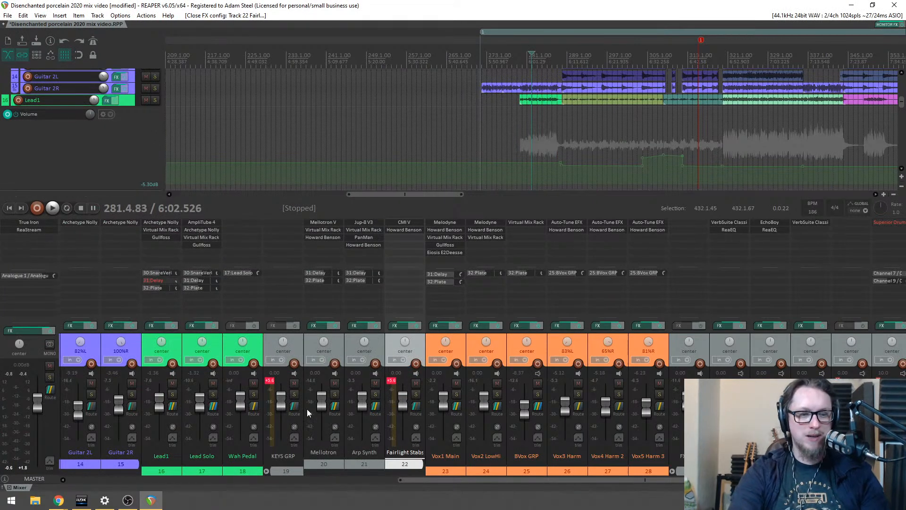
Step: Arm the Fairlight Stabs track for recording and set its input to the virtual MIDI keyboard on all channels
click(417, 364)
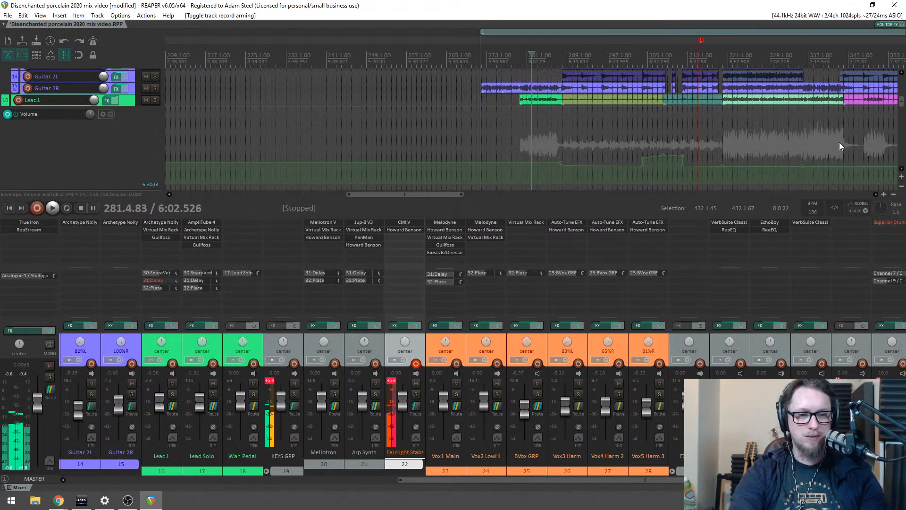
drag(901, 101, 902, 131)
click(74, 137)
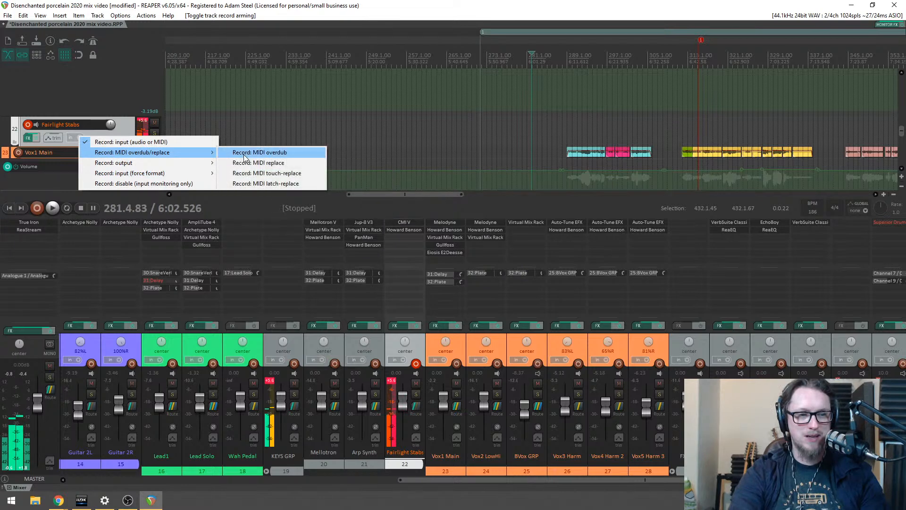
click(98, 142)
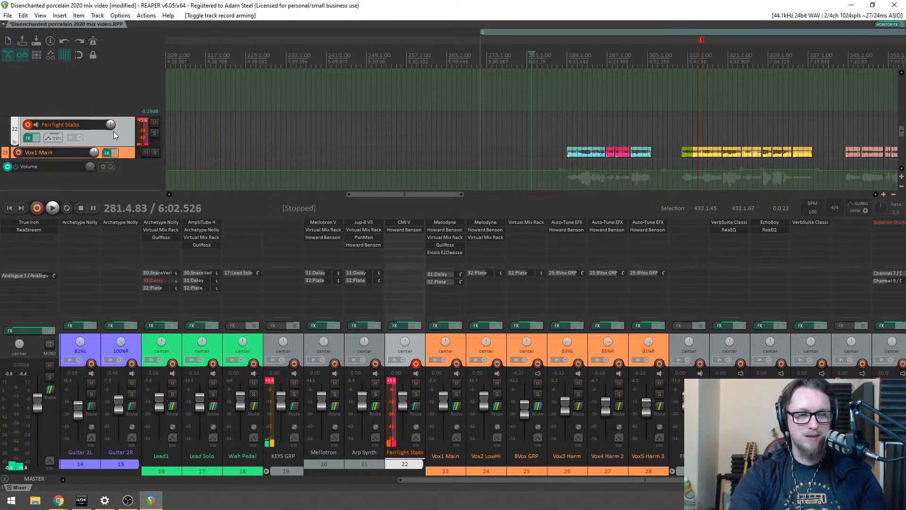
drag(100, 145, 100, 157)
click(78, 150)
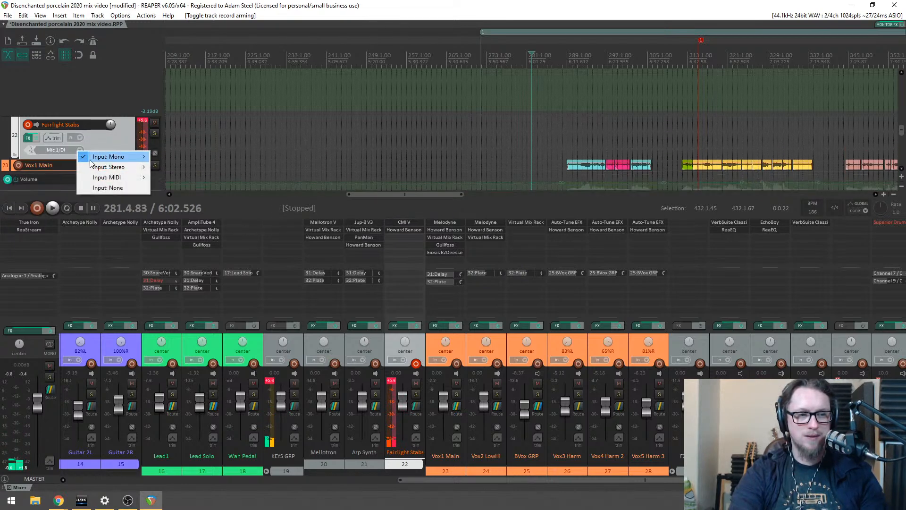
mouse_move(107, 179)
mouse_move(222, 176)
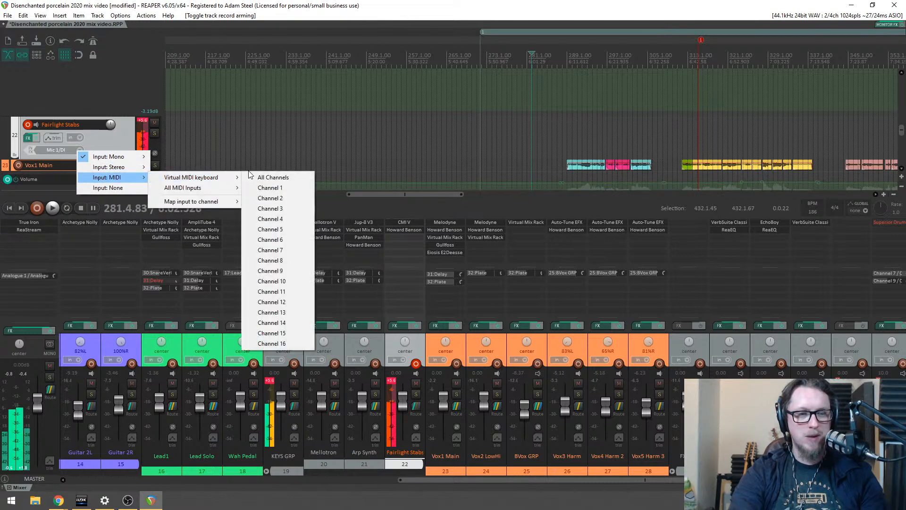
click(262, 176)
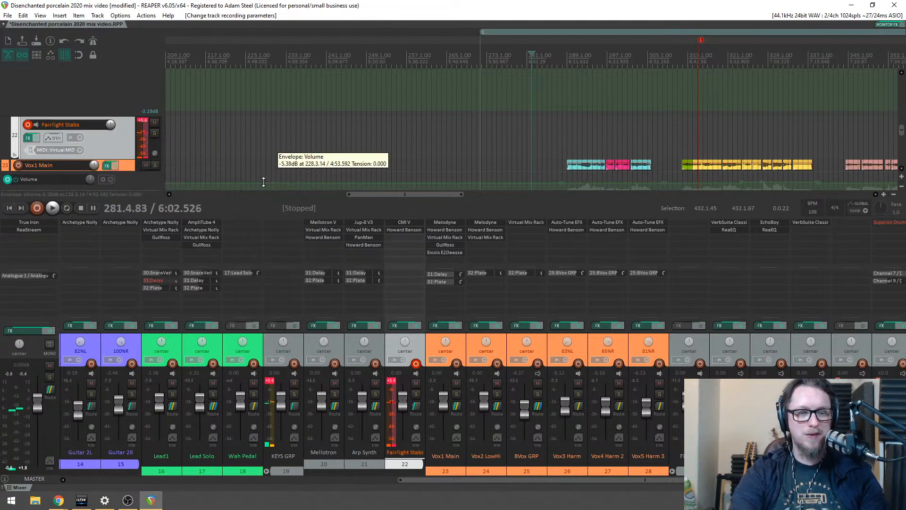
Step: Show the virtual MIDI keyboard and test it with a few notes around C4
click(40, 15)
click(109, 302)
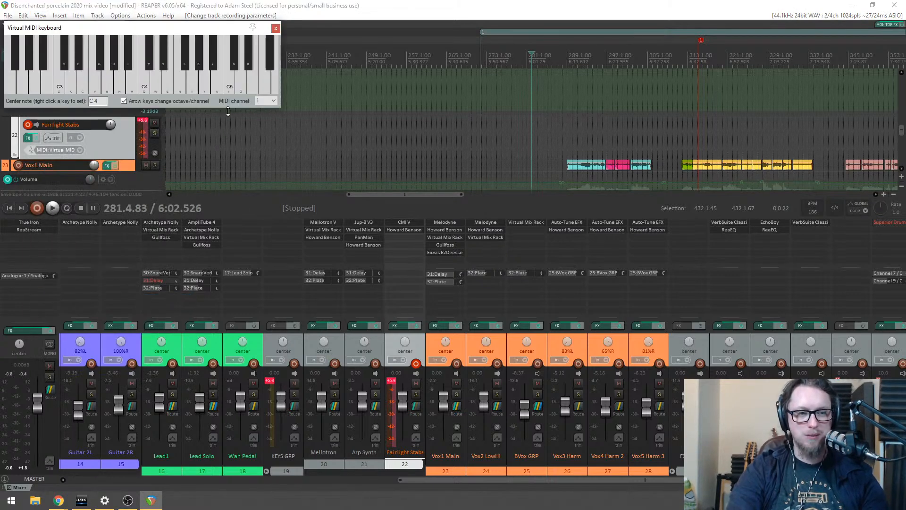
key(r)
key(w)
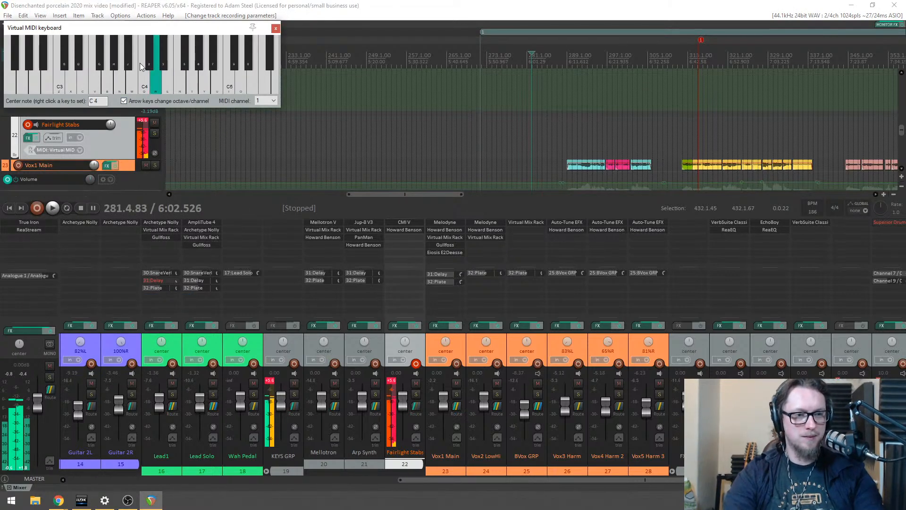
click(144, 75)
click(147, 83)
Step: Alternate between C4 and the notes just below it, and shift the virtual keyboard's center note to C3 and channel to 16
key(q)
key(m)
key(m)
key(q)
key(m)
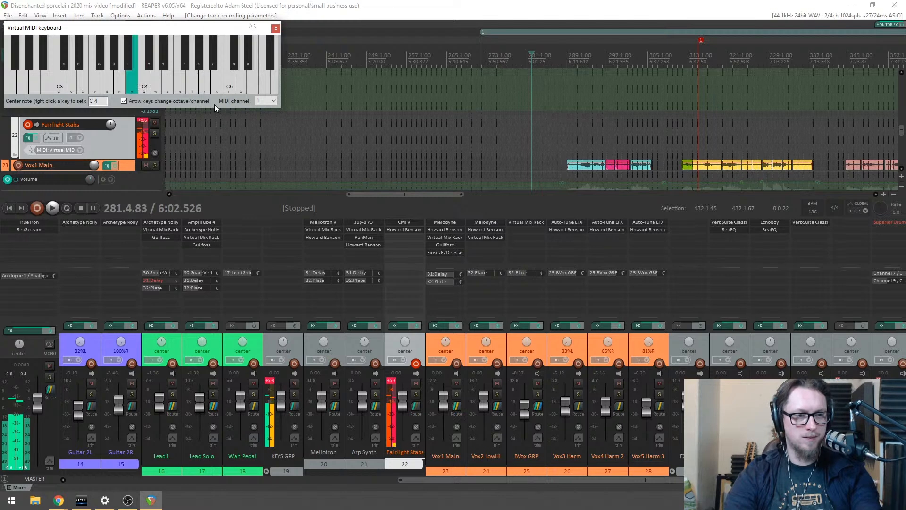
key(q)
key(n)
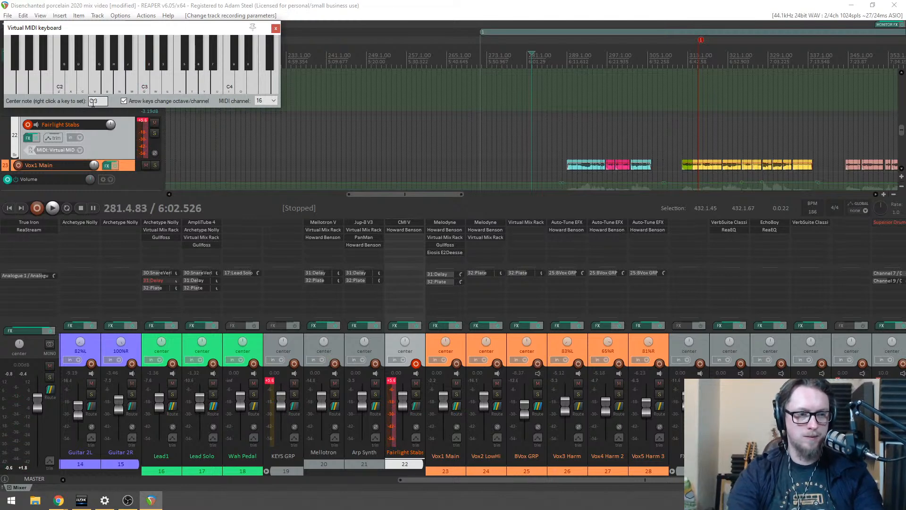
Step: Rehearse the stab melody on the virtual MIDI keyboard, mainly with the notes A3, B3 and C4
key(e)
key(y)
key(y)
key(u)
key(i)
key(i)
key(u)
key(i)
key(u)
key(i)
key(u)
key(i)
key(y)
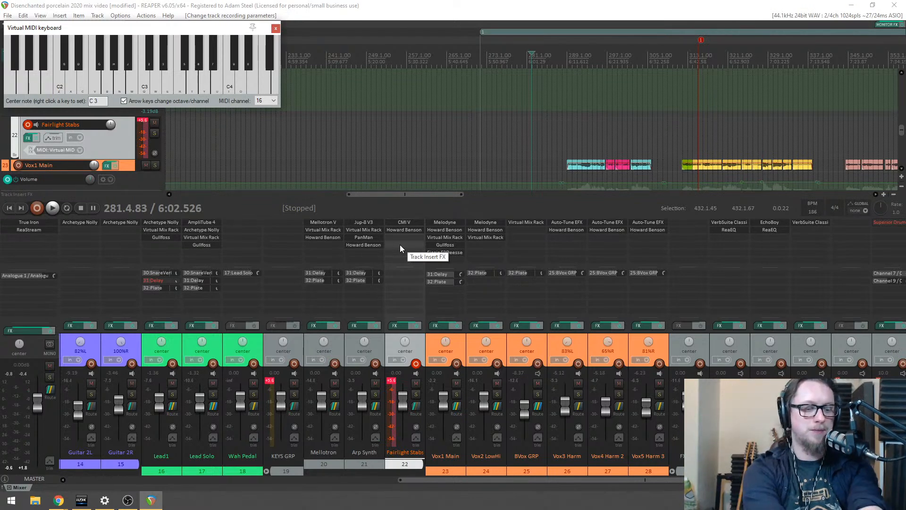
Step: Record a stab melody between A3 and D4 on the Fairlight Stabs track, starting at about bar 281
key(ctrl+r)
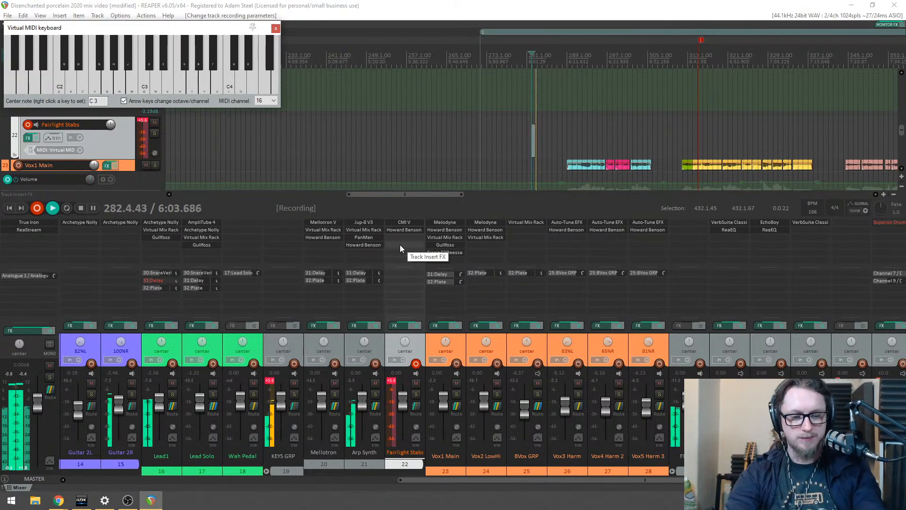
key(i)
key(y)
key(i)
key(u)
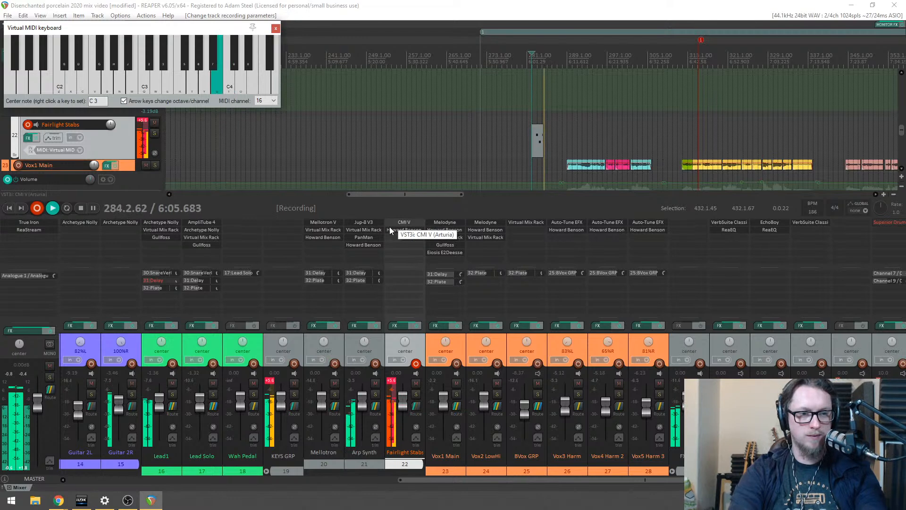
key(o)
key(o)
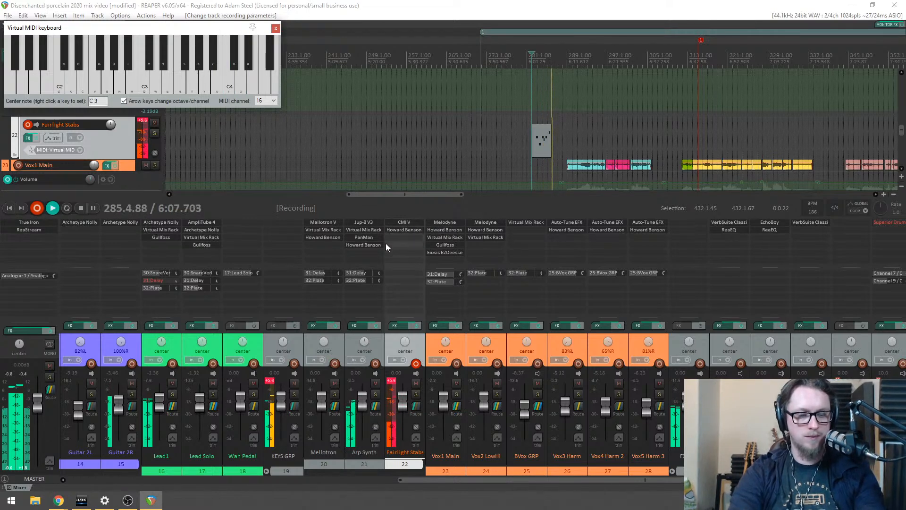
key(i)
key(u)
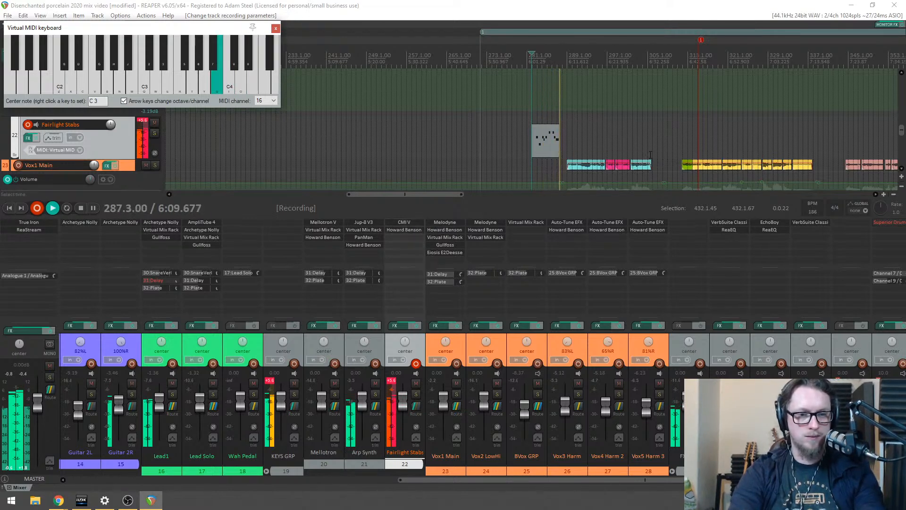
Step: Place the edit cursor just before bar 305 while the recording runs
drag(902, 131, 902, 136)
click(650, 54)
click(646, 55)
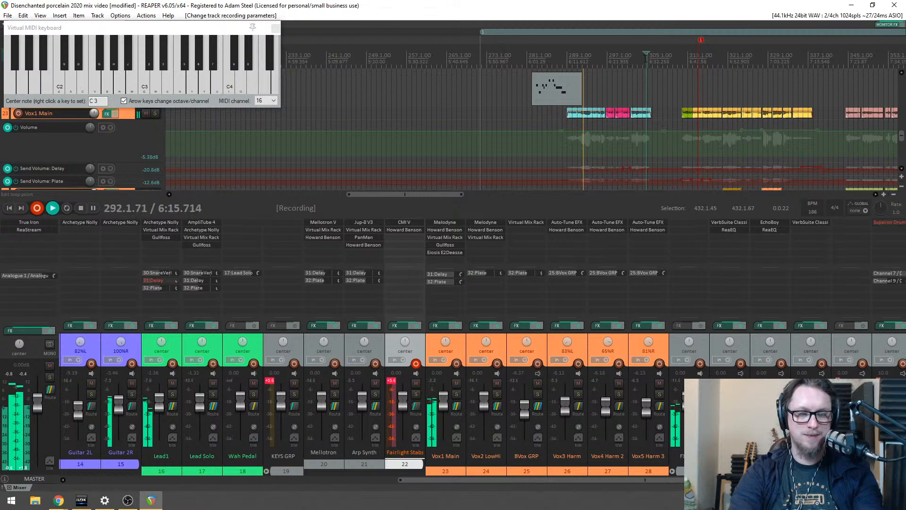
Step: End the recording, make a short extra take from just before bar 305, and delete the recorded items from the Fairlight Stabs track
key(space)
key(ctrl+r)
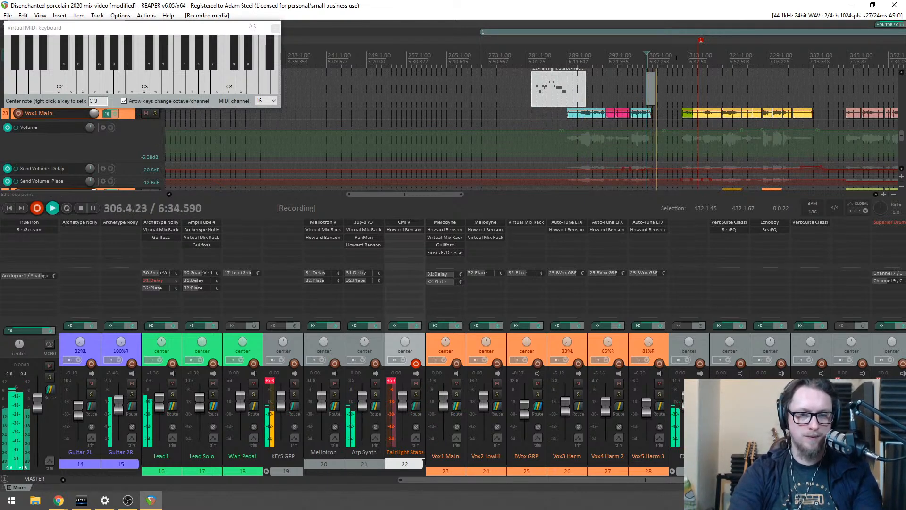
key(space)
drag(680, 85, 499, 86)
key(Delete)
Step: Show the Fairlight Stabs pan envelope and start playback from about bar 274 with the virtual MIDI keyboard active
click(486, 55)
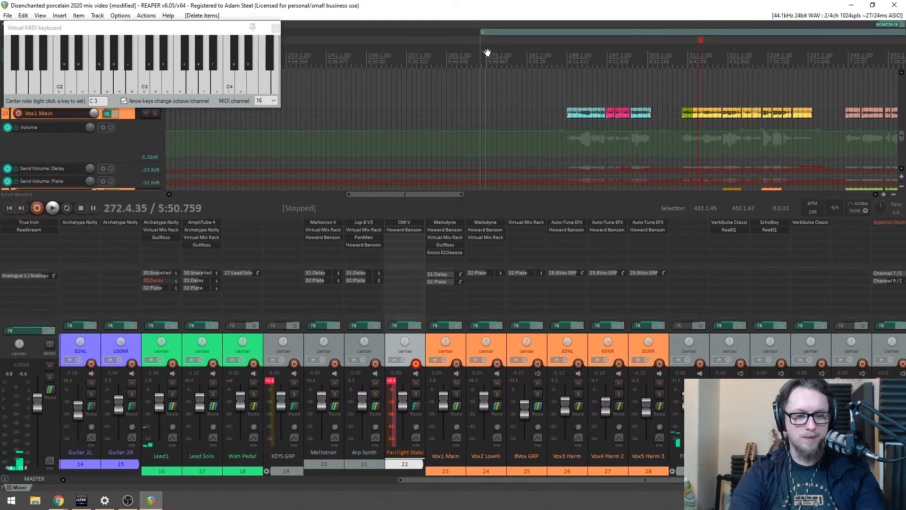
key(p)
key(space)
click(225, 30)
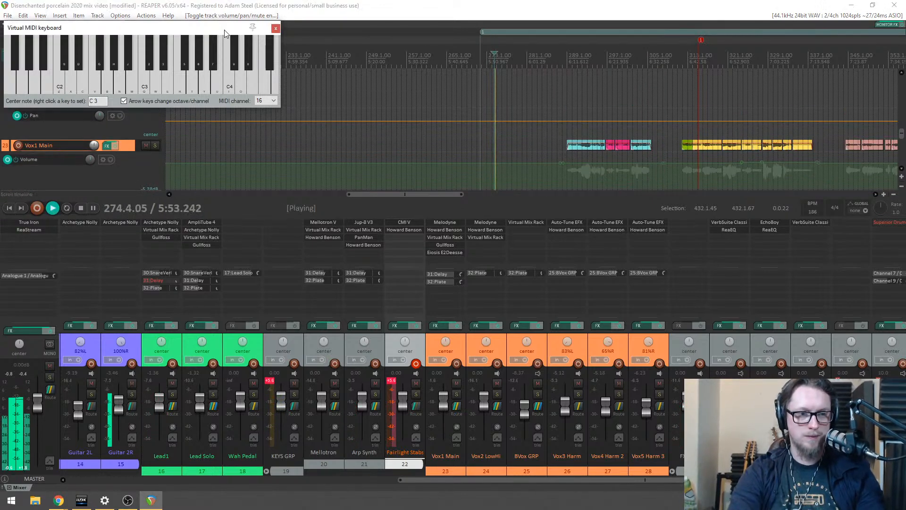
Step: Try a stab melody take on the Fairlight Stabs track from about bar 277, and undo it
key(u)
key(i)
key(ctrl+r)
key(9)
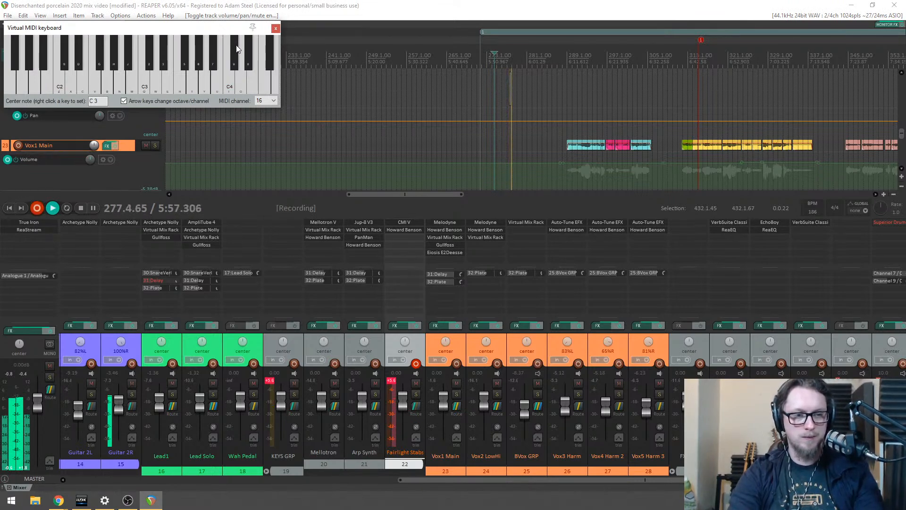
key(0)
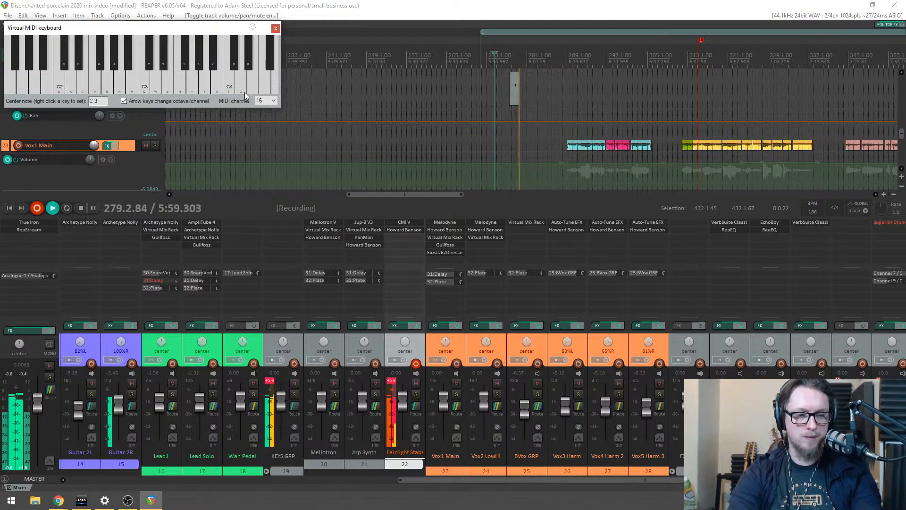
key(i)
key(i)
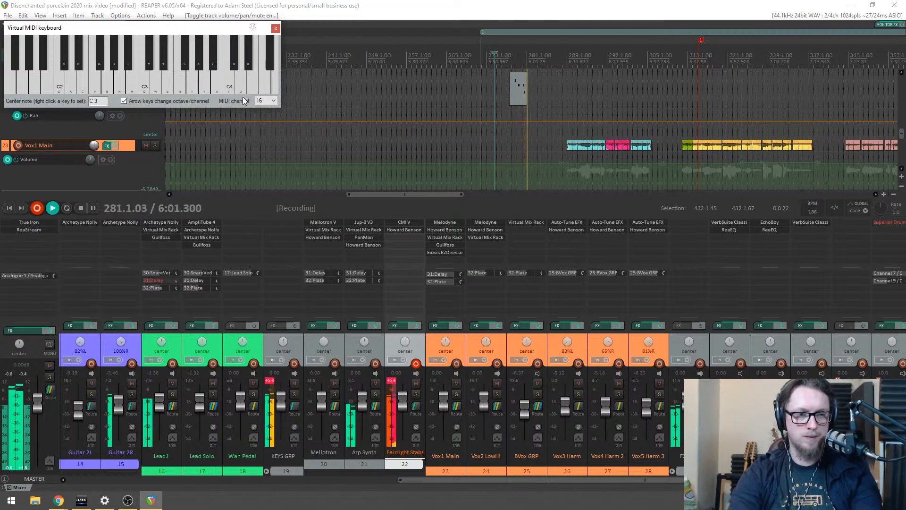
key(y)
key(i)
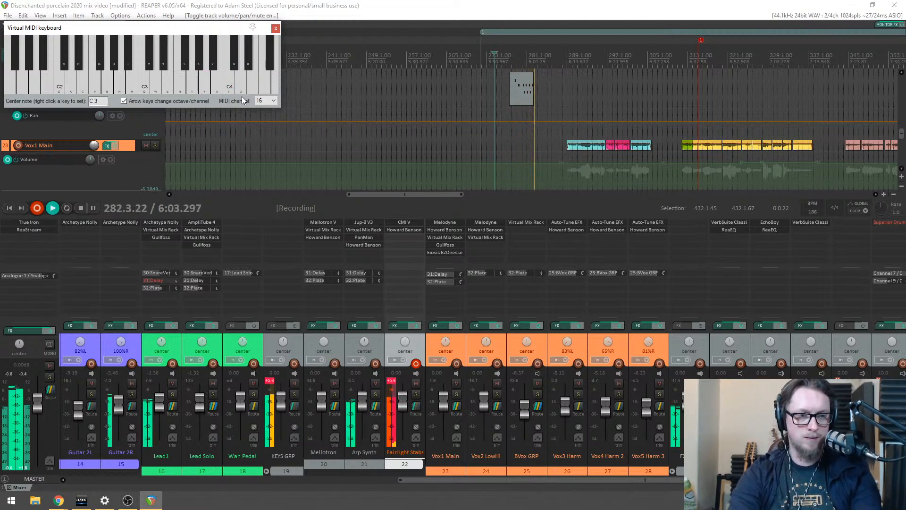
key(i)
key(u)
key(i)
key(o)
key(i)
key(o)
key(i)
key(u)
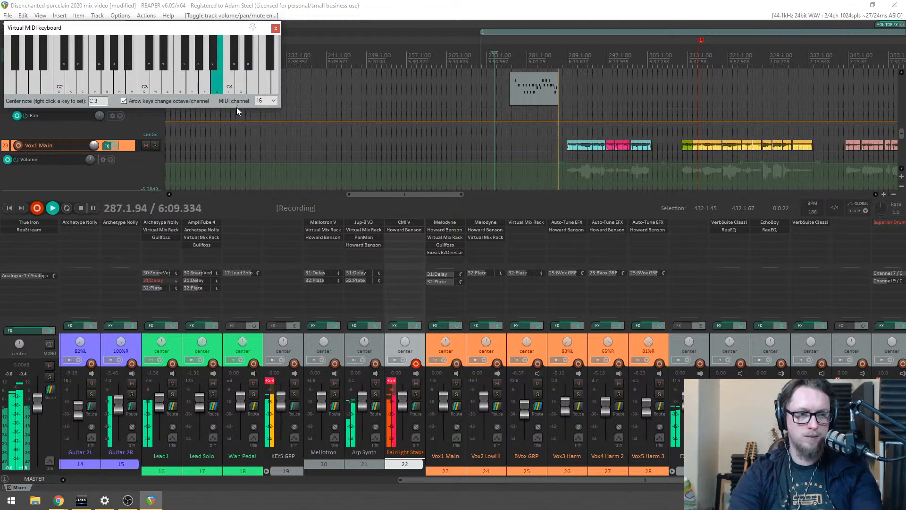
key(space)
key(ctrl+z)
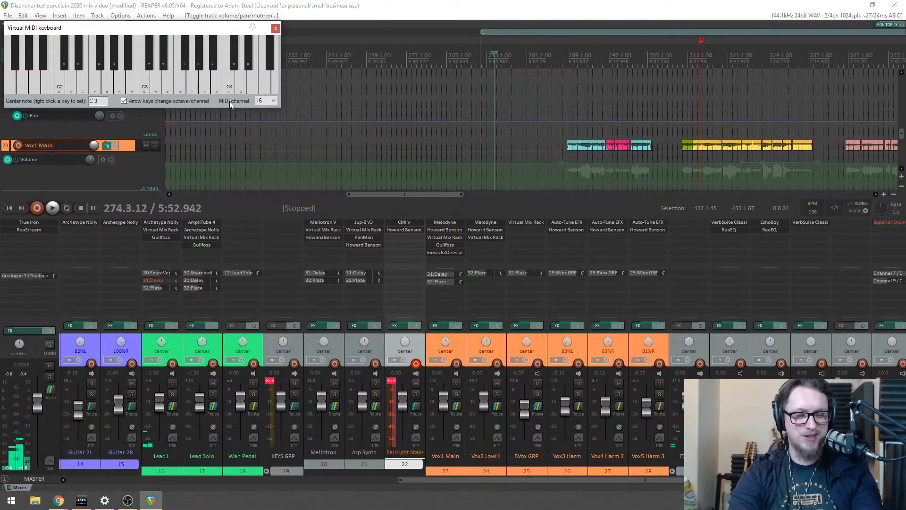
Step: Rehearse the stab phrase on the virtual MIDI keyboard with notes from G3 to C4
key(u)
key(i)
key(y)
key(u)
key(y)
key(t)
key(y)
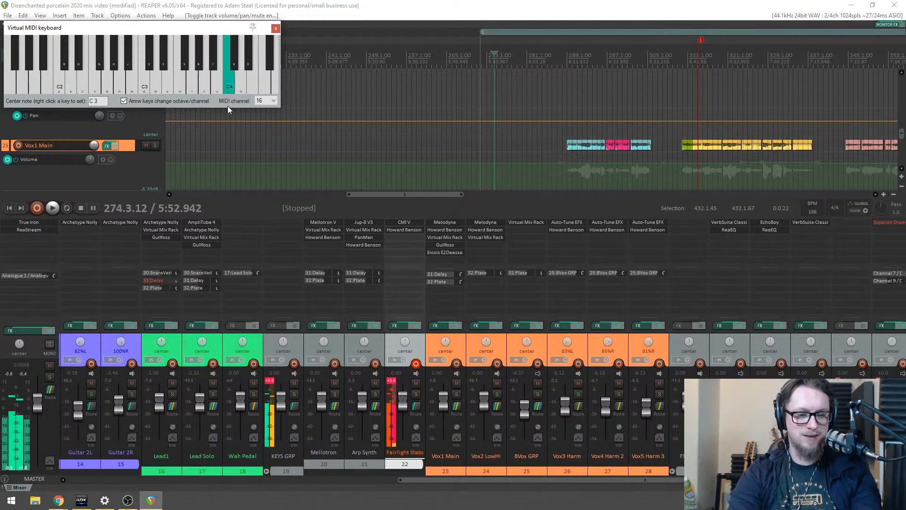
Step: Try another stab melody take from about bar 274 using notes up to D4, and undo it
key(ctrl+r)
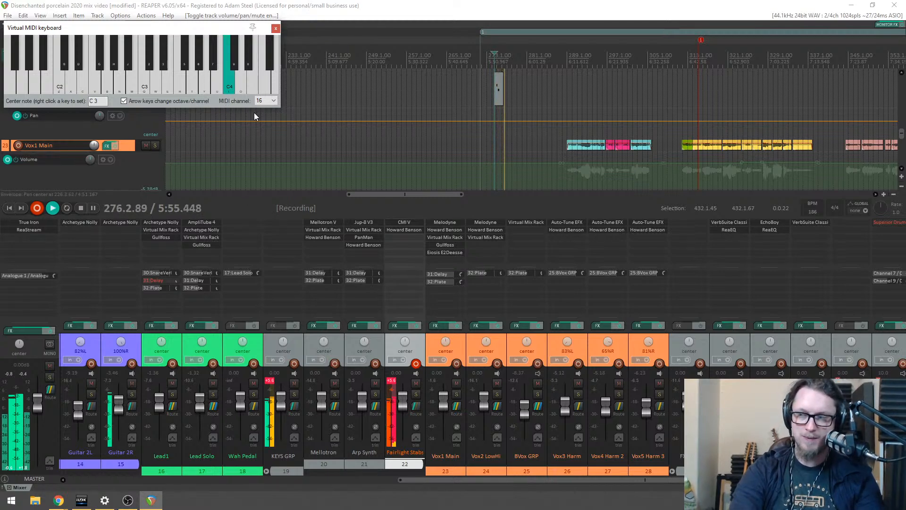
scroll(255, 113, left, 2)
key(o)
key(i)
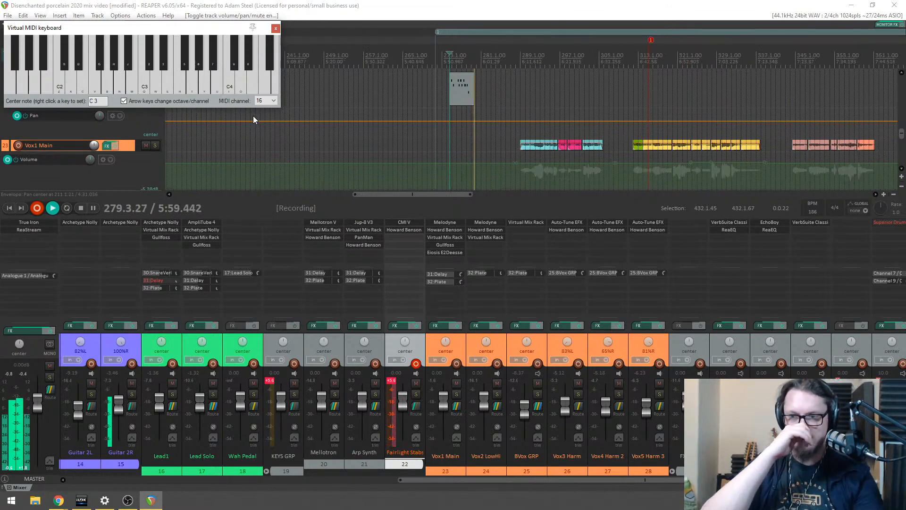
key(y)
key(i)
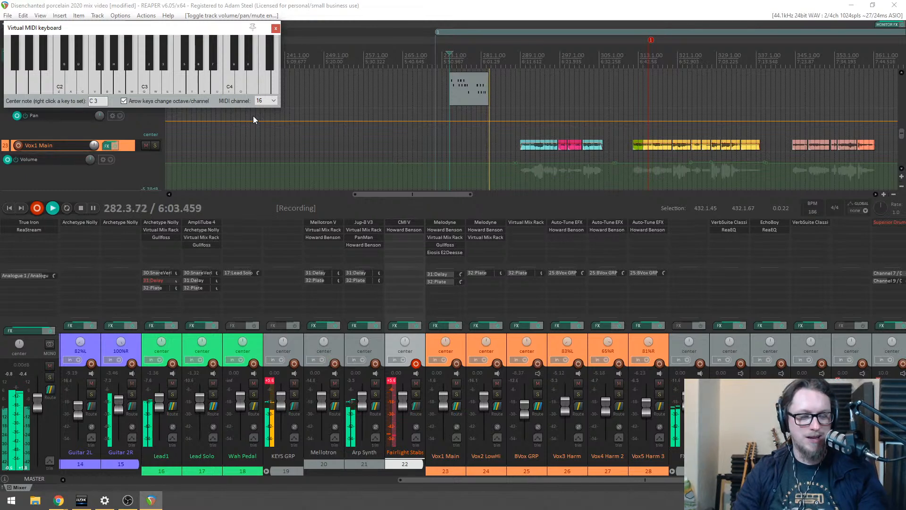
key(space)
key(ctrl+z)
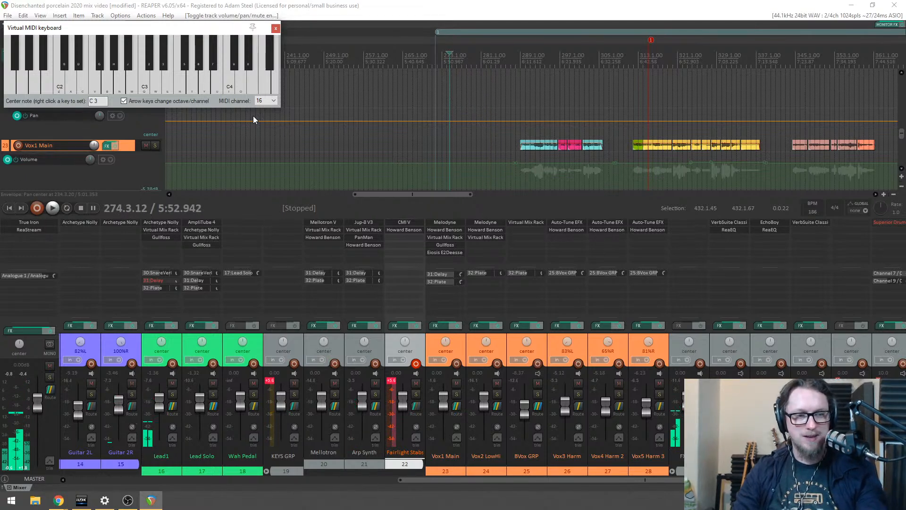
Step: Record the stab melody between A3 and D4 on the Fairlight Stabs track, from about bar 274 to bar 292
key(ctrl+r)
key(i)
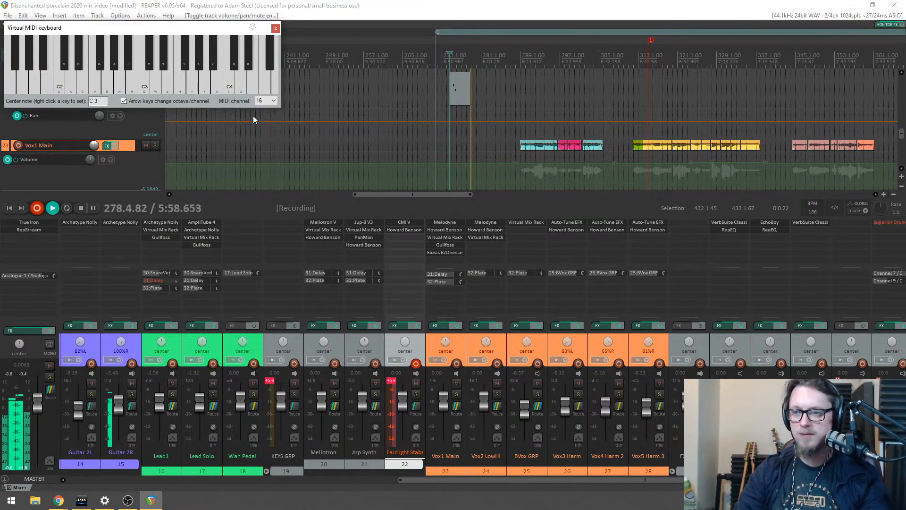
key(i)
key(y)
key(i)
key(y)
key(i)
key(i)
key(y)
key(i)
key(u)
key(u)
key(o)
key(i)
key(i)
key(o)
key(i)
key(i)
key(y)
key(u)
key(y)
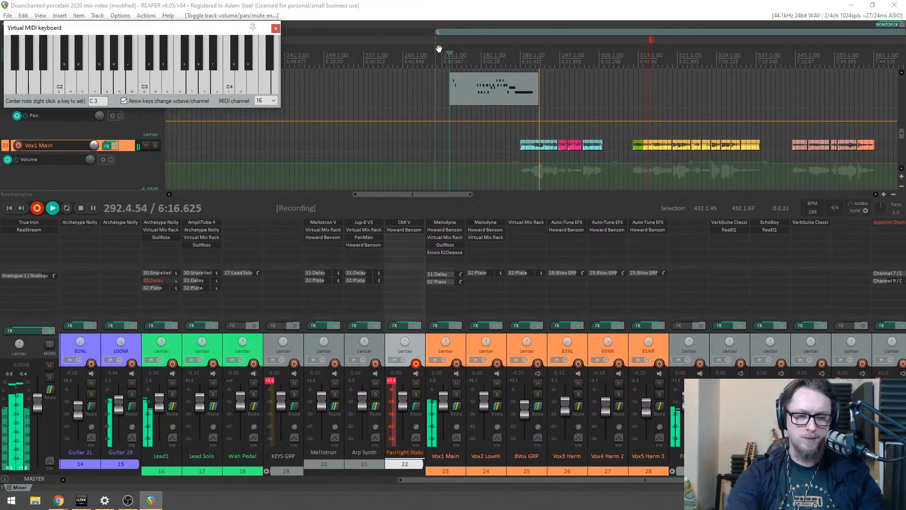
key(space)
Step: Split the recorded stab item midway through bar 279 and delete the part before the split
scroll(546, 91, up, 5)
key(space)
scroll(559, 81, up, 2)
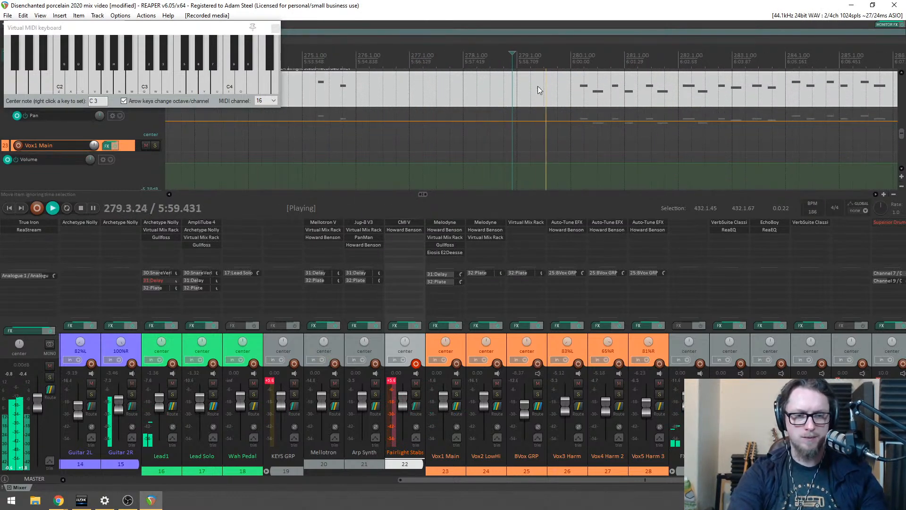
key(s)
click(530, 90)
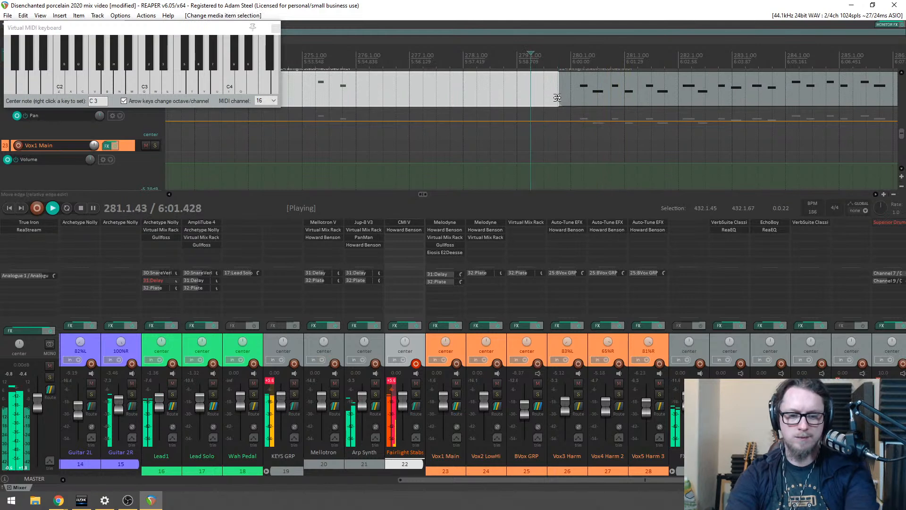
key(Delete)
Step: Shift the remaining stab item slightly later so that it starts just before bar 280, and play it back
click(675, 95)
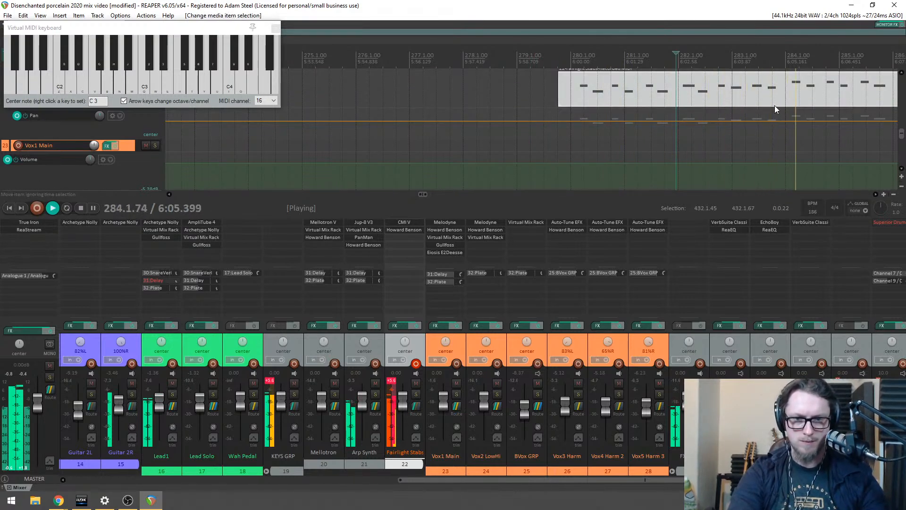
scroll(586, 98, up, 3)
drag(572, 98, 589, 103)
key(space)
scroll(595, 108, down, 5)
scroll(595, 109, up, 2)
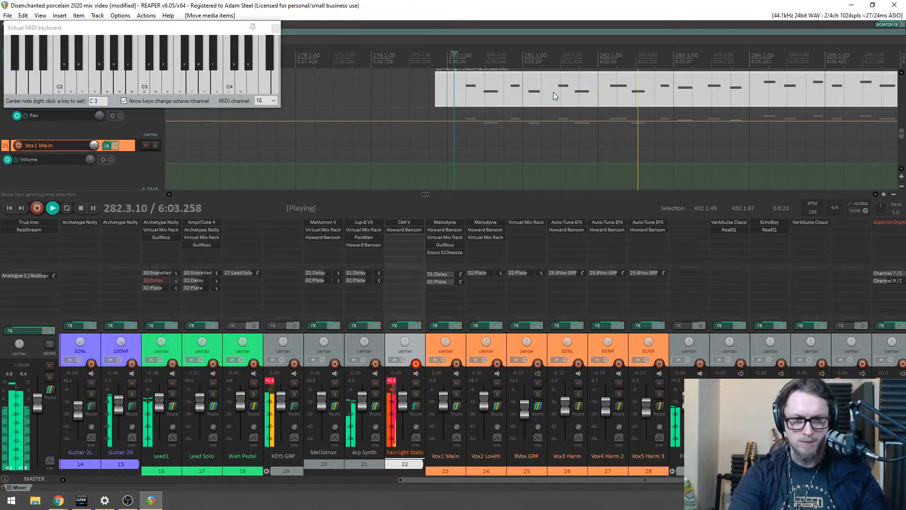
Step: Audition the stabs around bar 281 and split the item just after the start of bar 282
click(546, 66)
scroll(548, 90, up, 2)
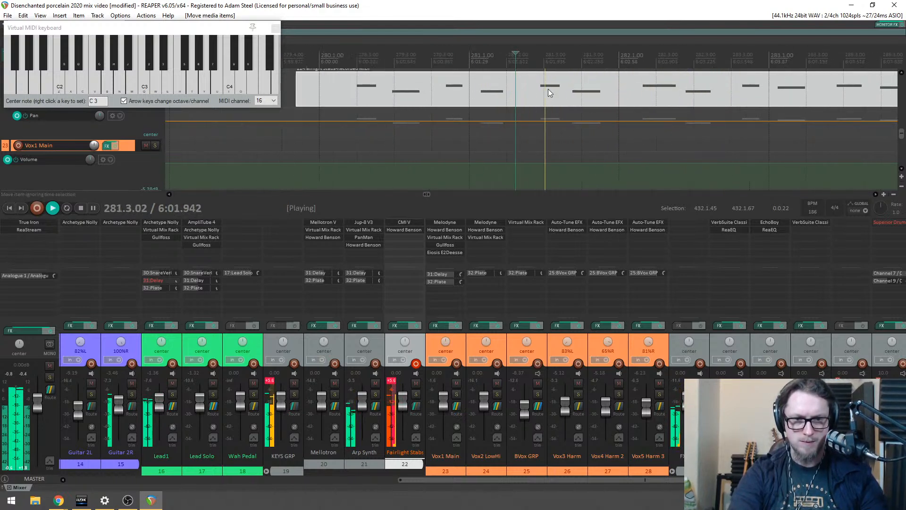
click(624, 98)
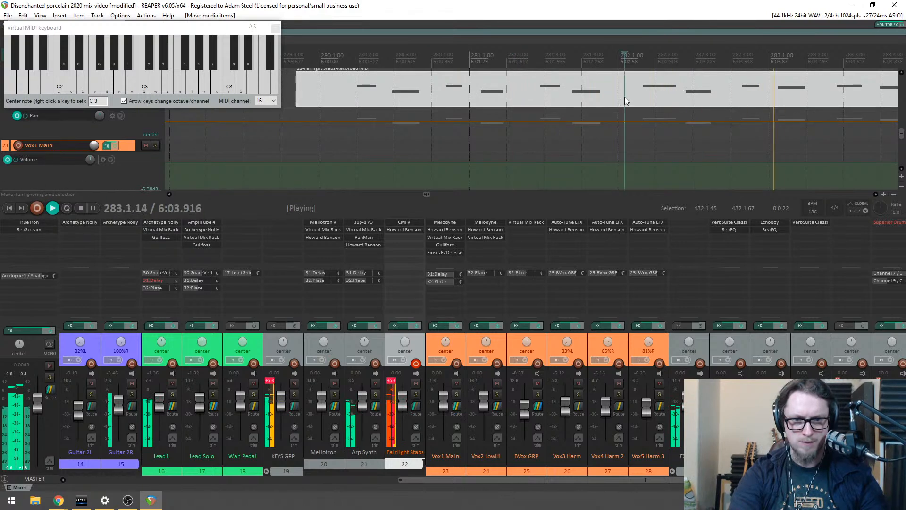
key(s)
Step: In the MIDI editor, raise the A3 note near 282.3 to B3 and move it slightly later
double_click(687, 97)
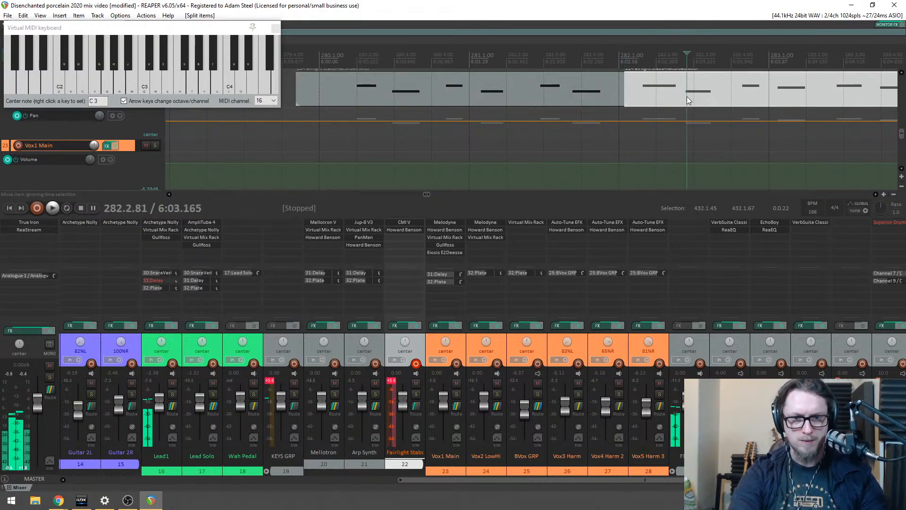
scroll(340, 182, up, 8)
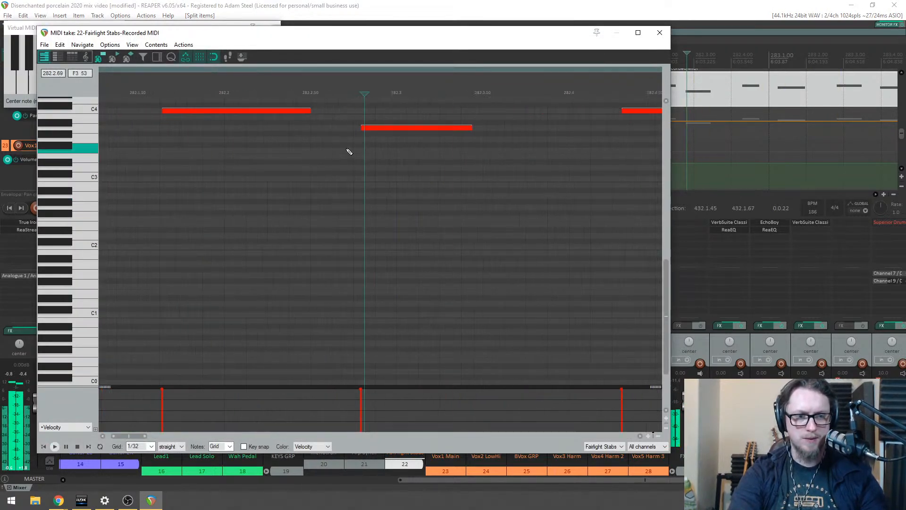
click(376, 122)
drag(376, 122, 381, 118)
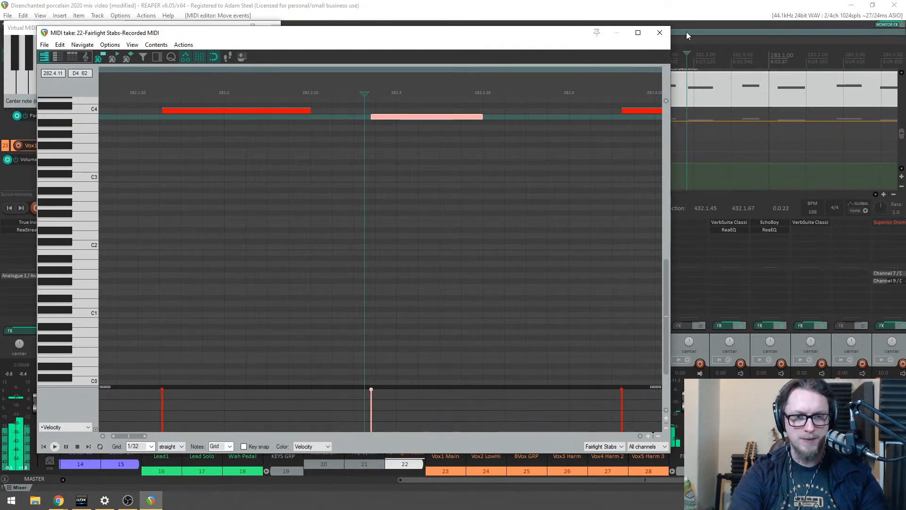
click(660, 33)
Step: Play back the edit, split the first stab item at 281.2.50, and nudge the split-off piece slightly earlier
key(space)
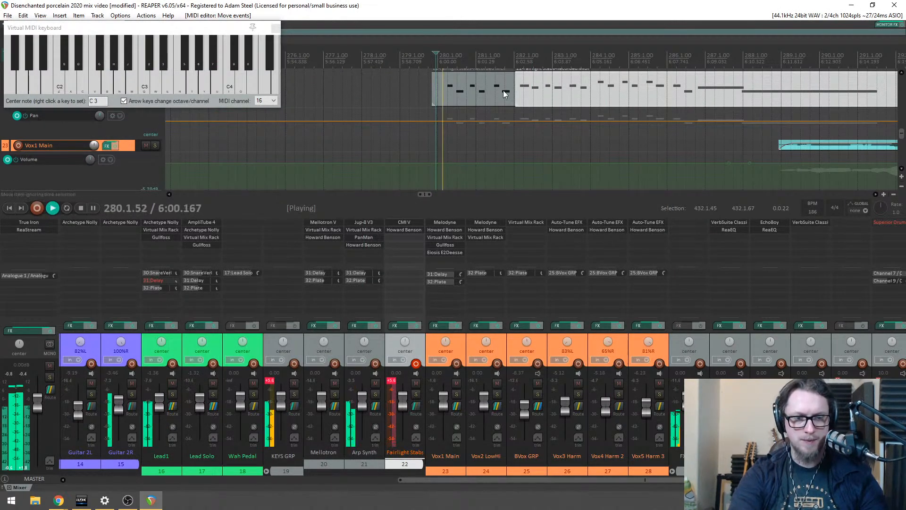
scroll(538, 91, up, 3)
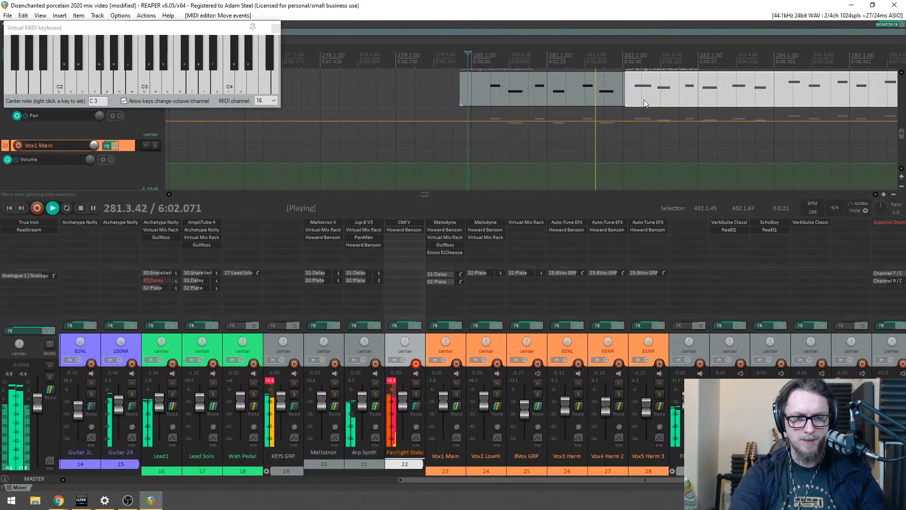
click(587, 95)
key(space)
scroll(576, 94, up, 3)
key(s)
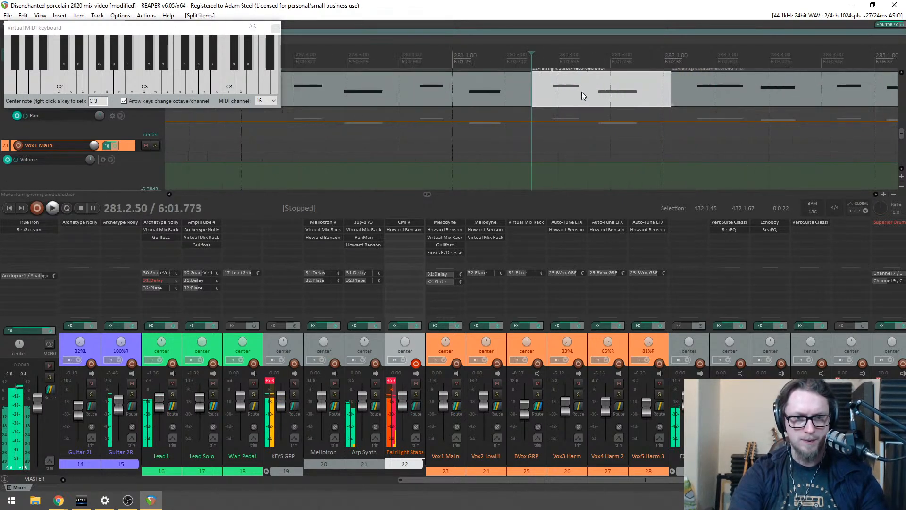
drag(575, 97, 574, 97)
Step: Play the stab part through, close the virtual MIDI keyboard, and trim the last item's end to just before bar 292
key(space)
scroll(564, 100, down, 4)
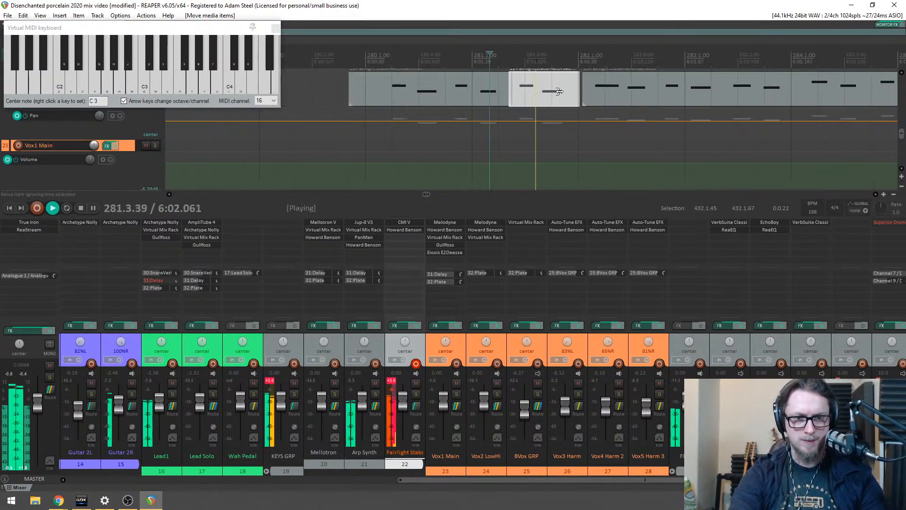
scroll(564, 100, down, 4)
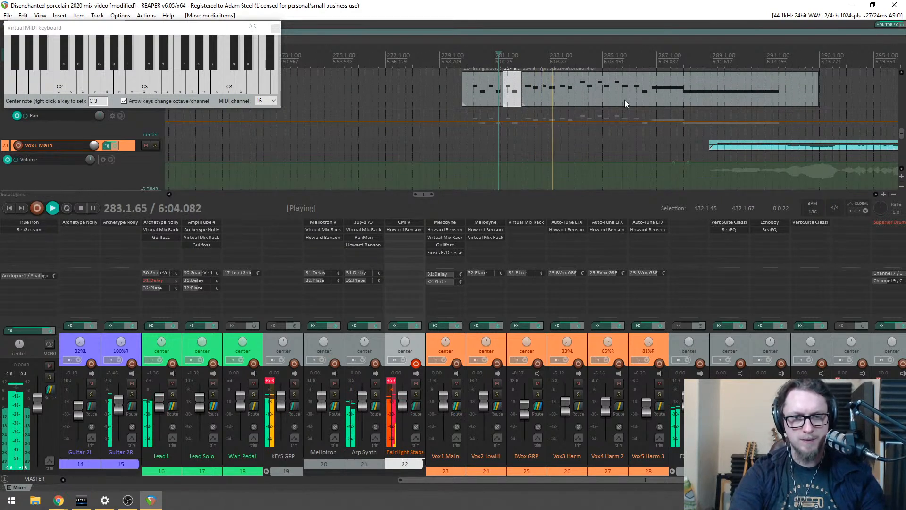
scroll(630, 104, down, 5)
scroll(622, 101, up, 8)
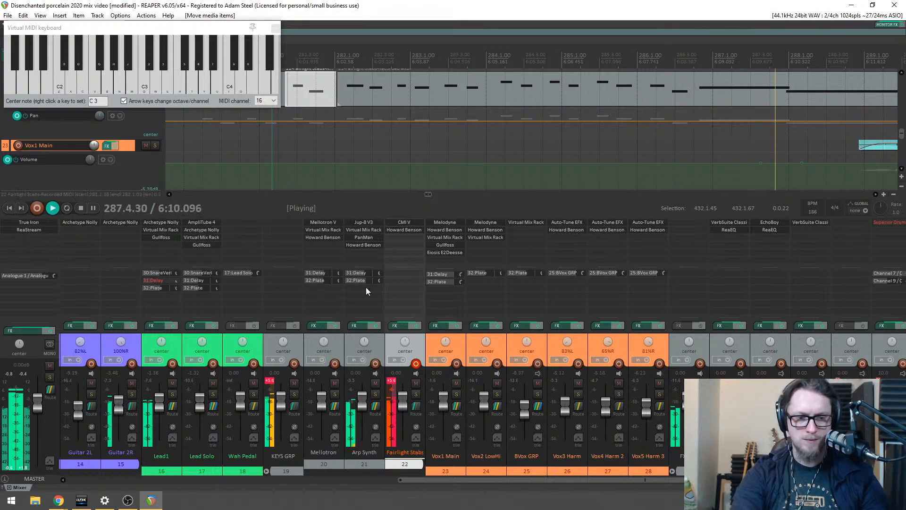
click(275, 28)
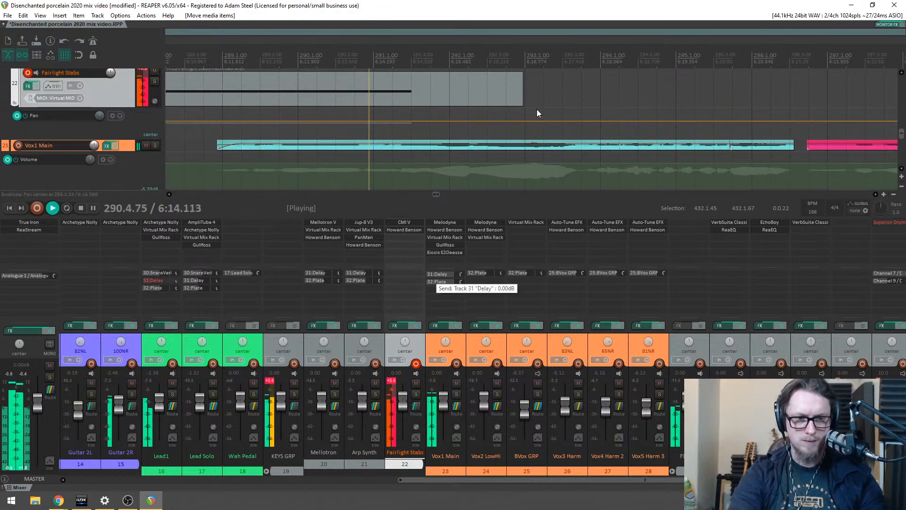
drag(521, 101, 435, 101)
key(space)
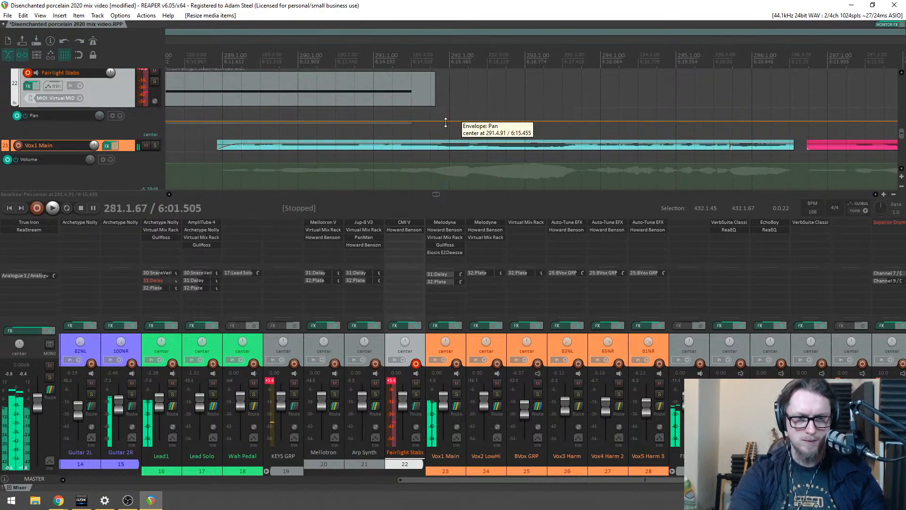
Step: During playback, set the Width amount to 100.0 in the Howard Benson Vocals effect on the Fairlight Stabs track
key(space)
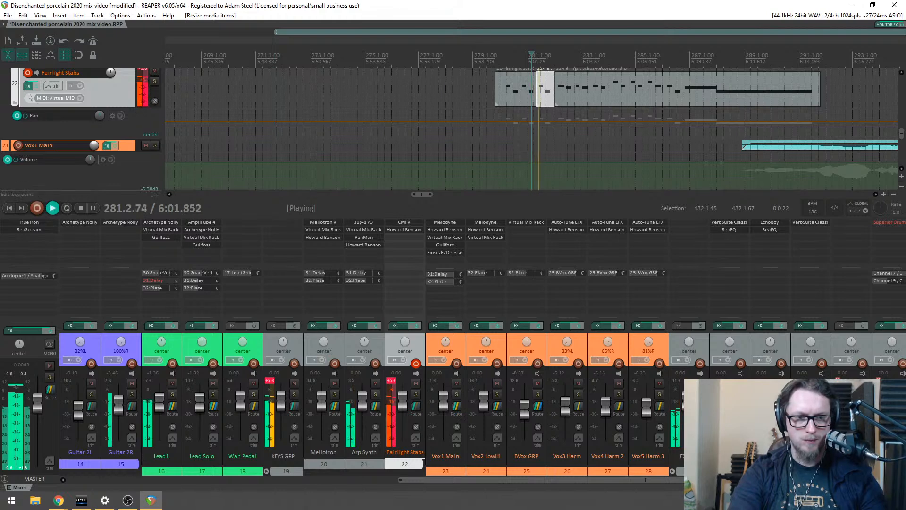
click(387, 229)
drag(329, 250, 339, 222)
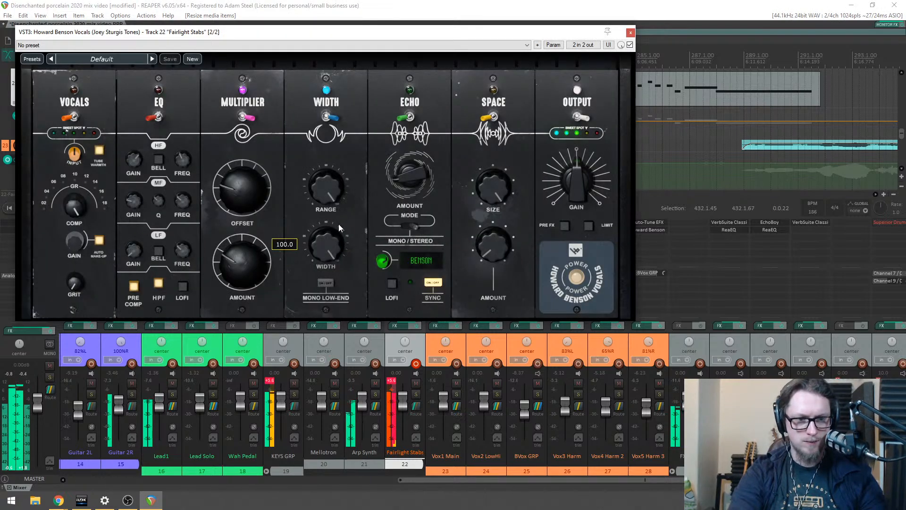
Step: Raise the Multiplier Amount and set the Output Gain to 35.0 in Howard Benson Vocals on Fairlight Stabs, closing the effect
drag(251, 259, 255, 241)
drag(585, 185, 584, 184)
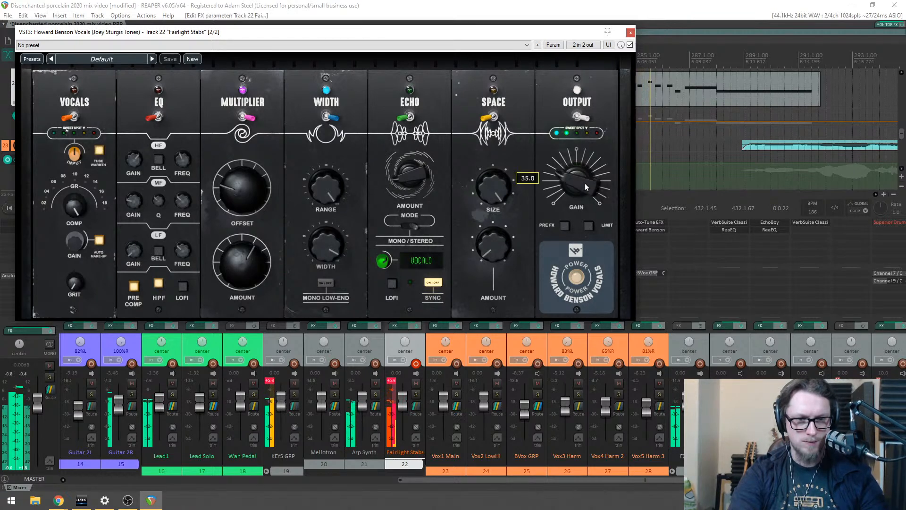
click(631, 33)
Step: Stop playback, return the edit cursor to bar 279, save the project, and disarm the Fairlight Stabs track
key(space)
click(475, 52)
key(ctrl+s)
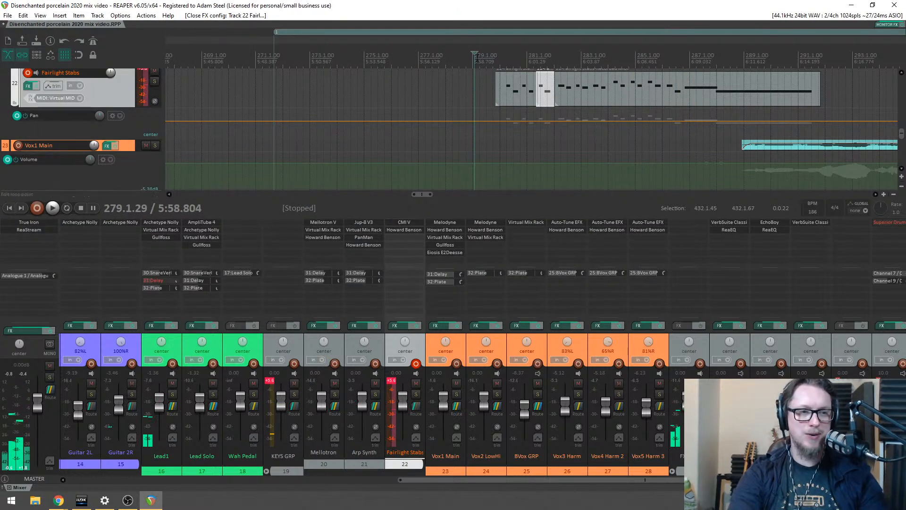
click(27, 73)
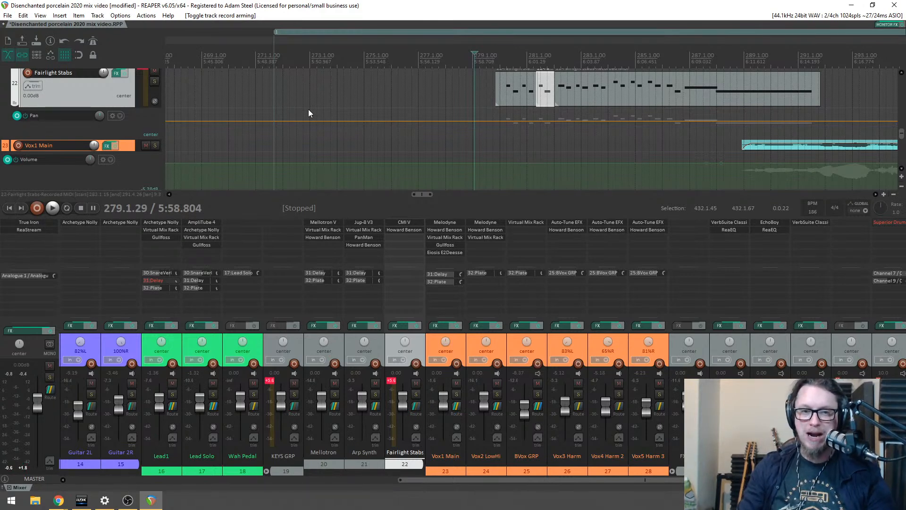
Step: Play the stab section from bar 279 and reset the Fairlight Stabs clip indicator in the mixer
key(space)
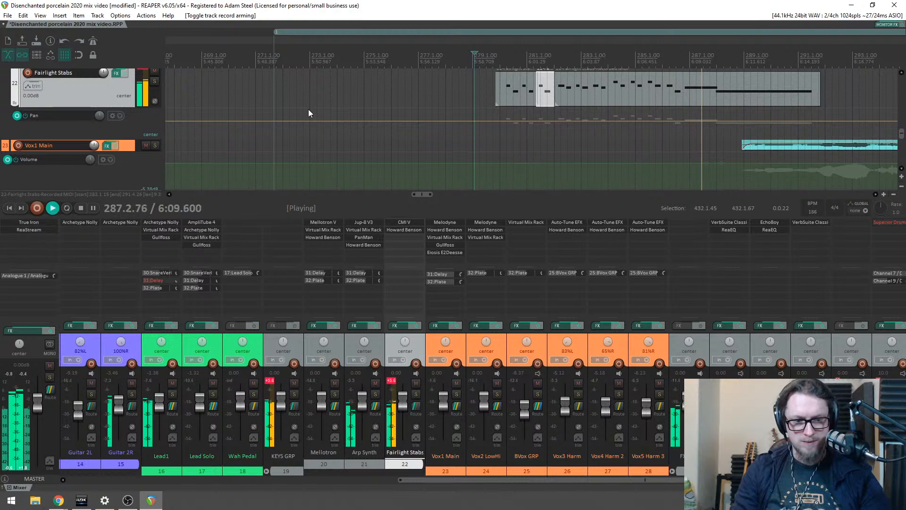
click(394, 399)
click(267, 386)
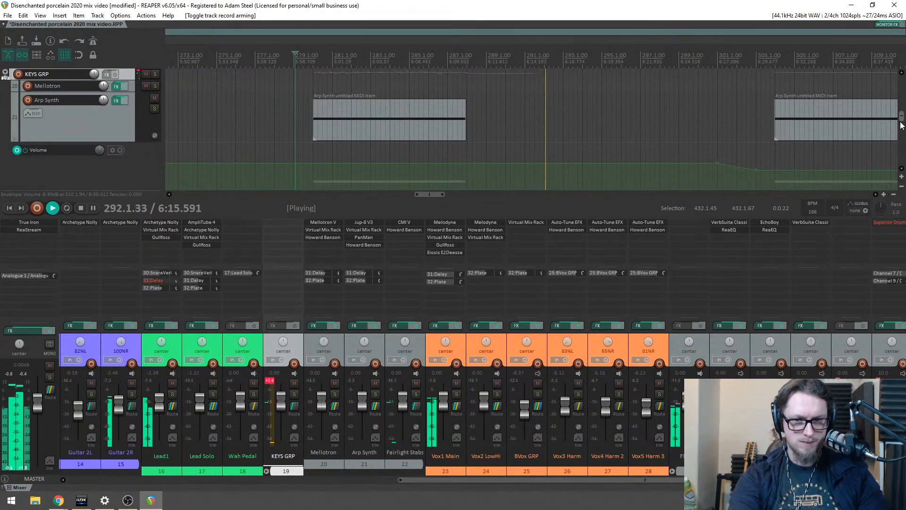
scroll(769, 115, down, 3)
key(space)
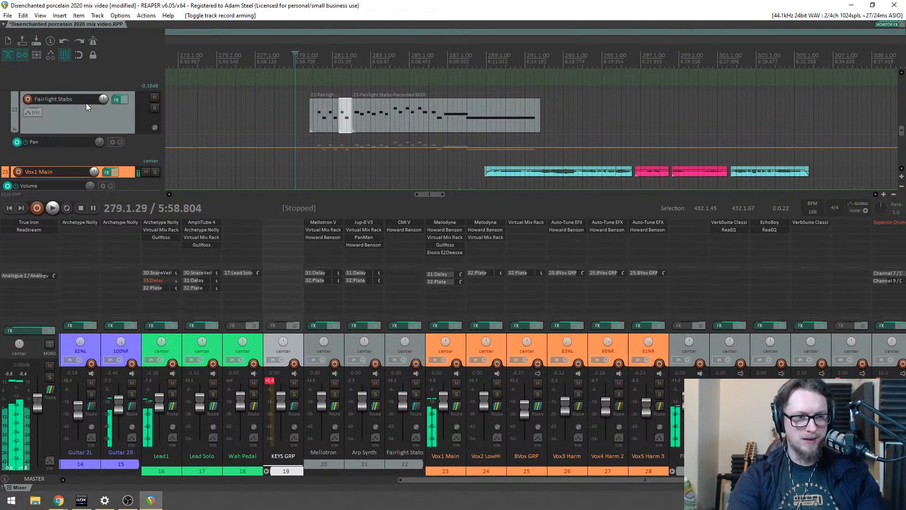
Step: Show the volume envelope on the Fairlight Stabs track
click(83, 117)
key(v)
click(366, 194)
scroll(644, 116, down, 3)
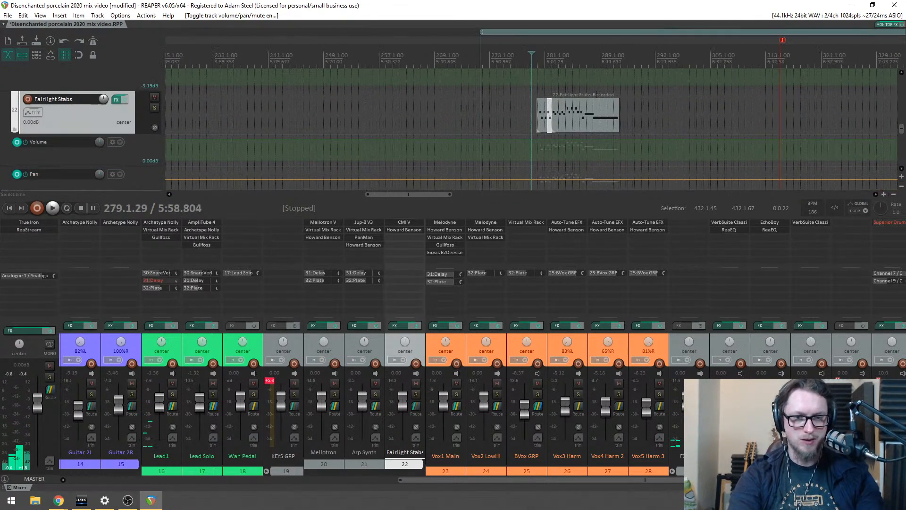
Step: During playback, draw a fade on the Fairlight Stabs volume envelope from about bar 287 down to -55.0 dB near bar 292
click(587, 56)
scroll(579, 89, up, 4)
key(space)
shift+click(535, 140)
drag(575, 140, 677, 255)
click(517, 117)
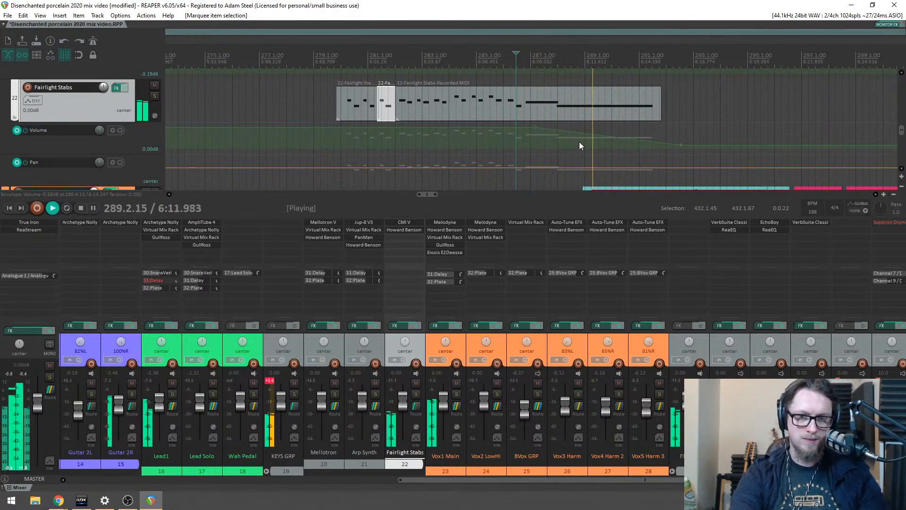
Step: Play on past the fade, save the project, and hide the mixer
scroll(634, 137, down, 5)
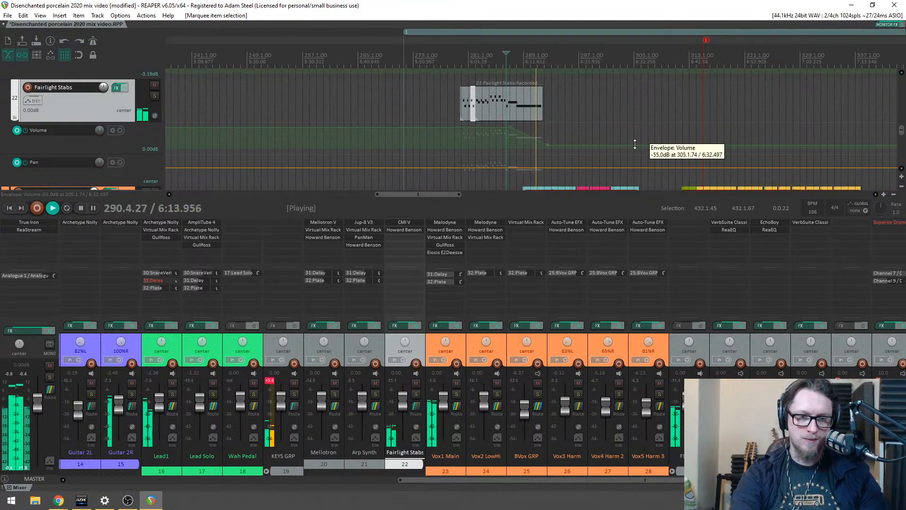
scroll(621, 141, down, 2)
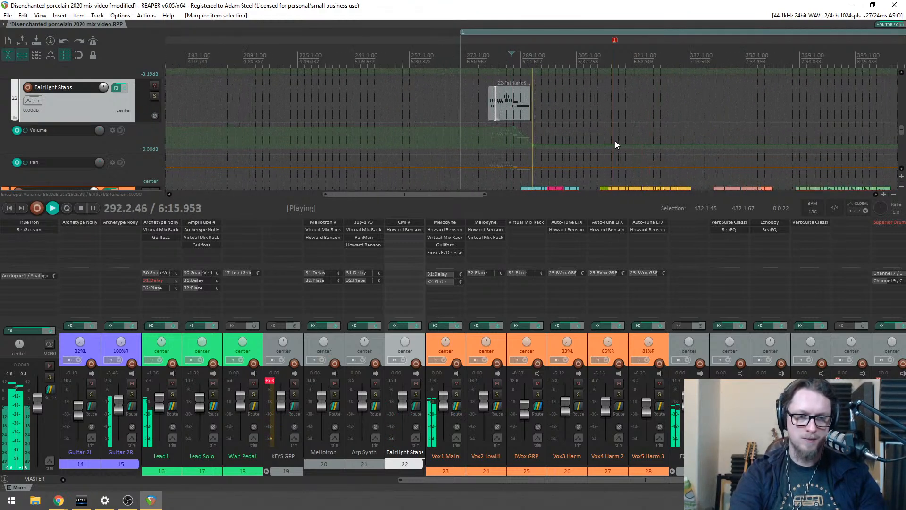
scroll(613, 140, up, 6)
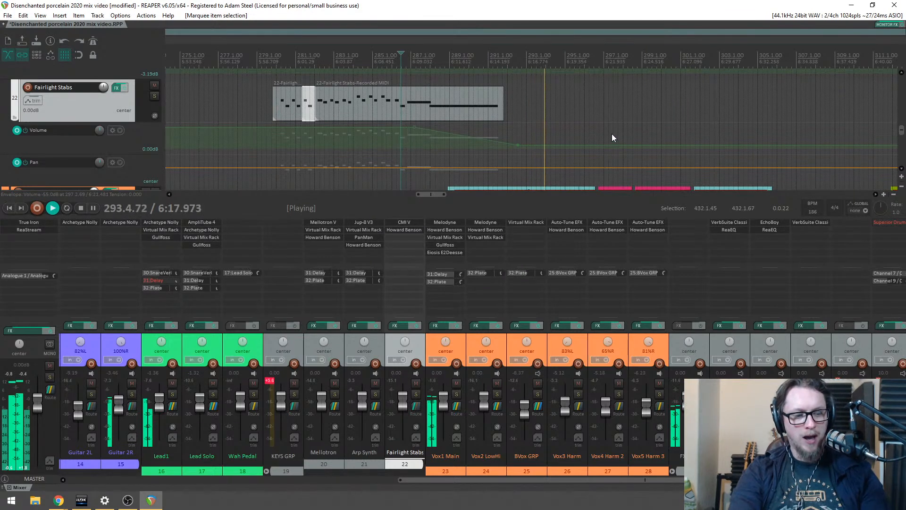
key(ctrl+s)
key(ctrl+m)
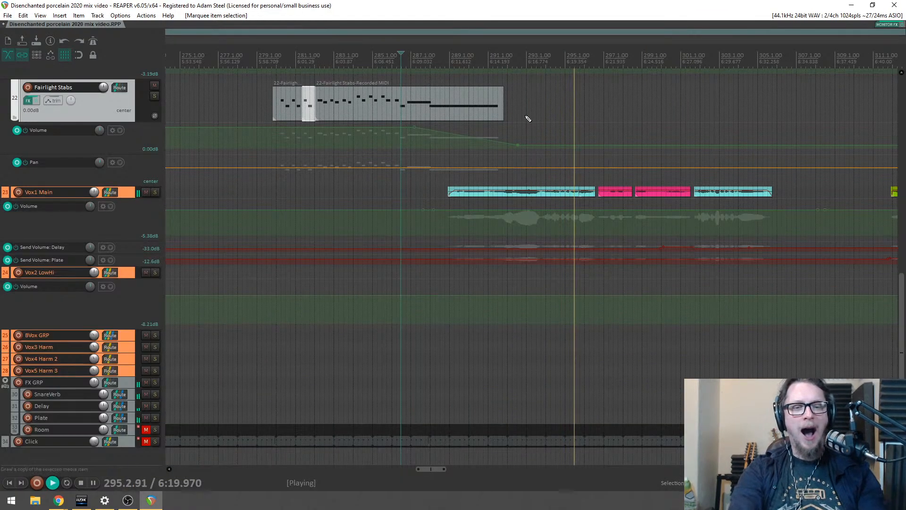
Step: Stop playback and place the edit cursor at about 274.4, ahead of the stab part
scroll(529, 118, up, 3)
scroll(528, 124, down, 4)
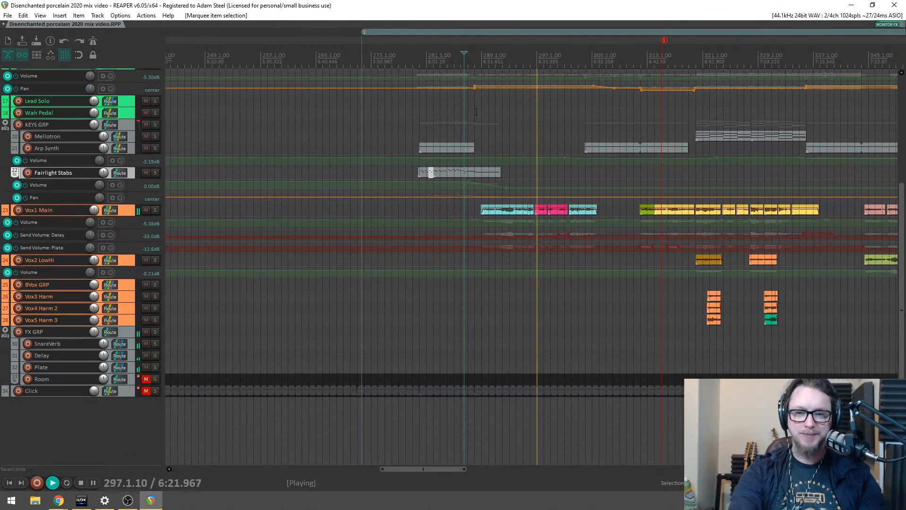
key(space)
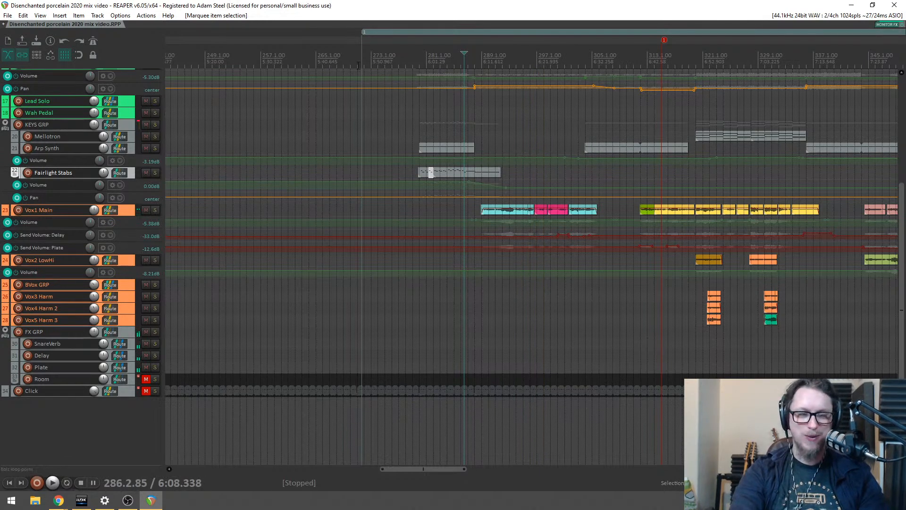
click(361, 58)
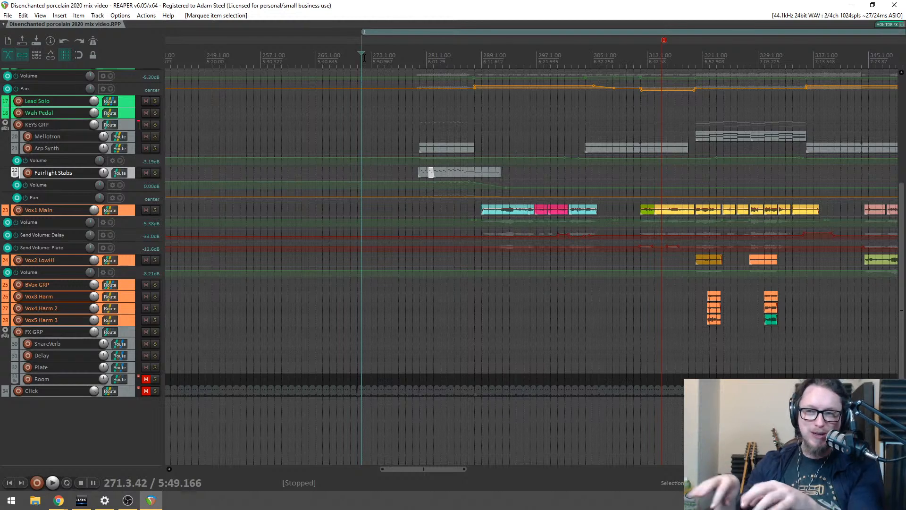
scroll(364, 57, down, 1)
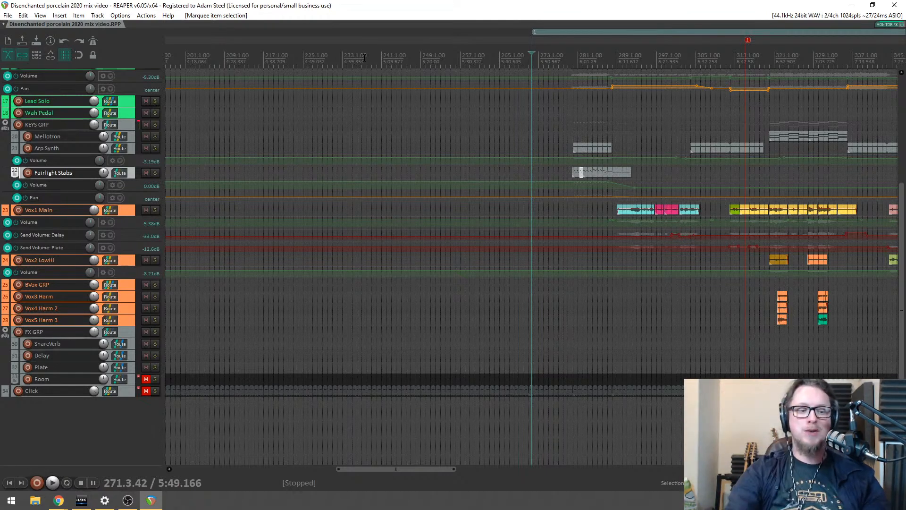
click(547, 55)
Step: Switch to the Disenchanted - Porcelain video in Chrome, play it from near the start, and raise its volume slightly
mouse_move(59, 500)
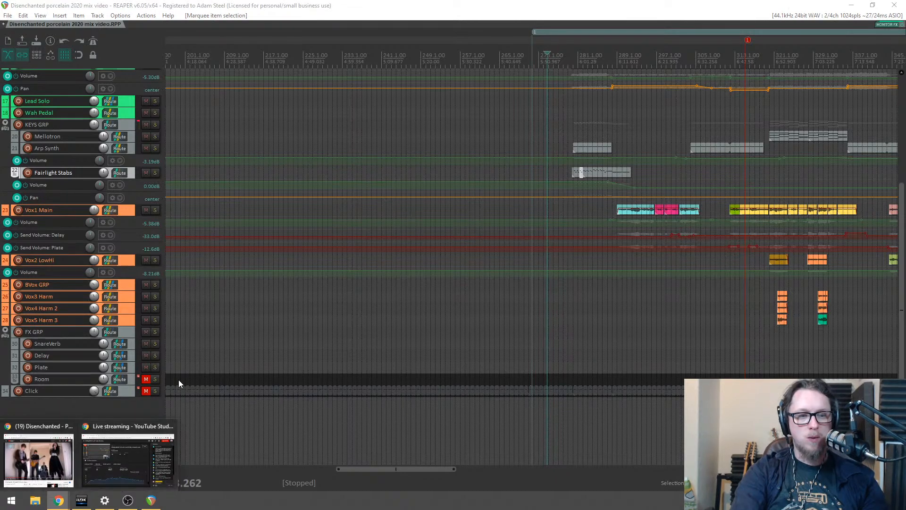
click(36, 451)
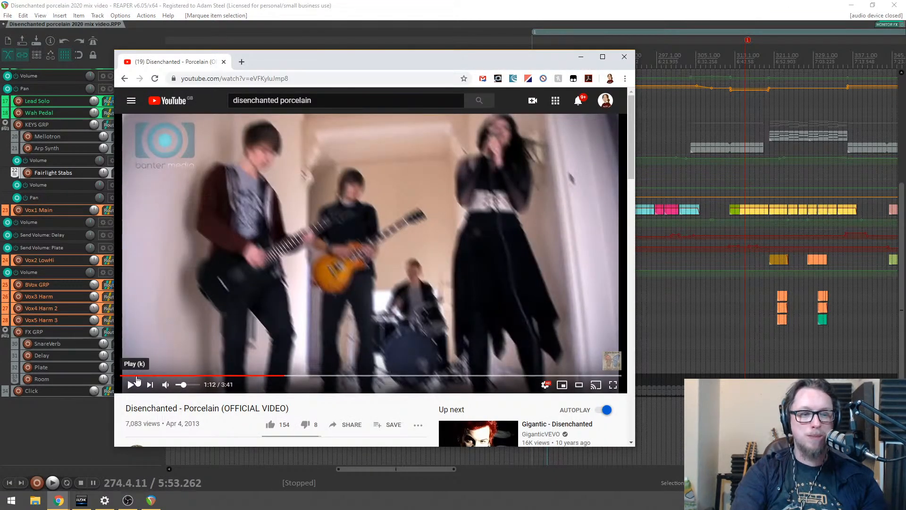
click(137, 376)
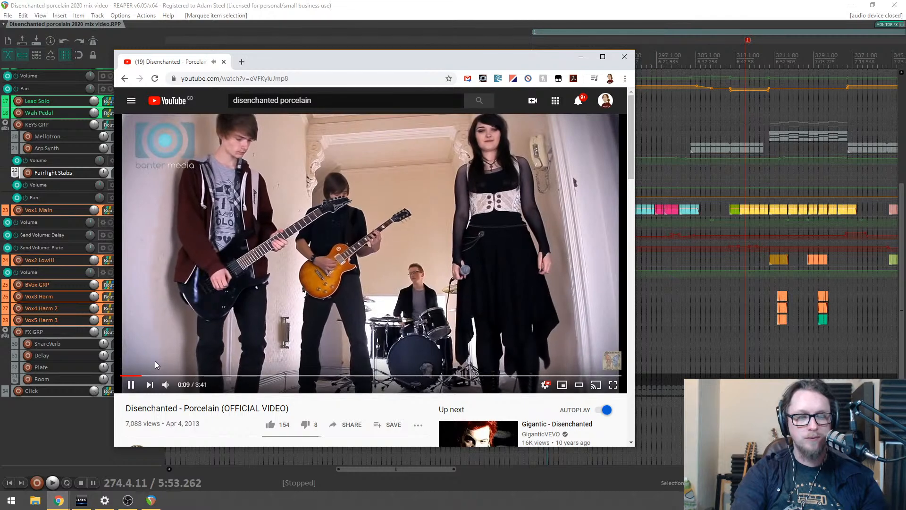
drag(328, 68, 332, 57)
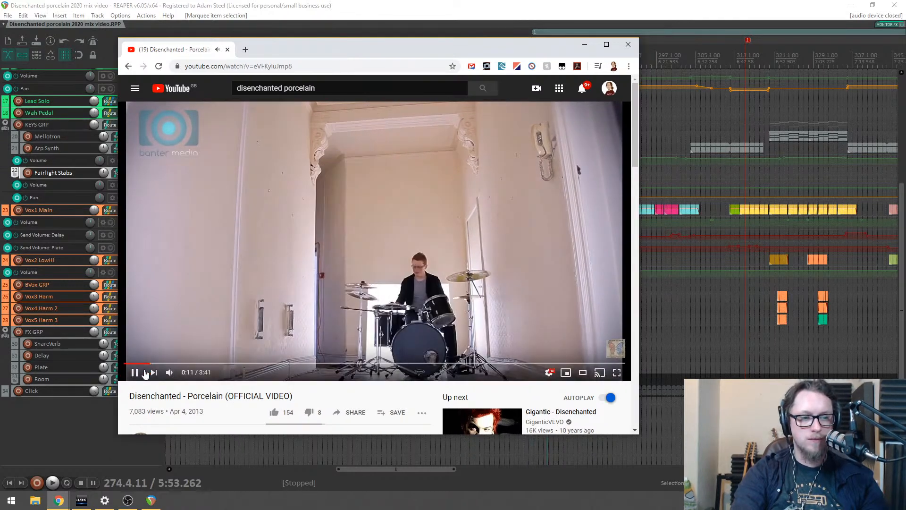
drag(186, 375, 190, 377)
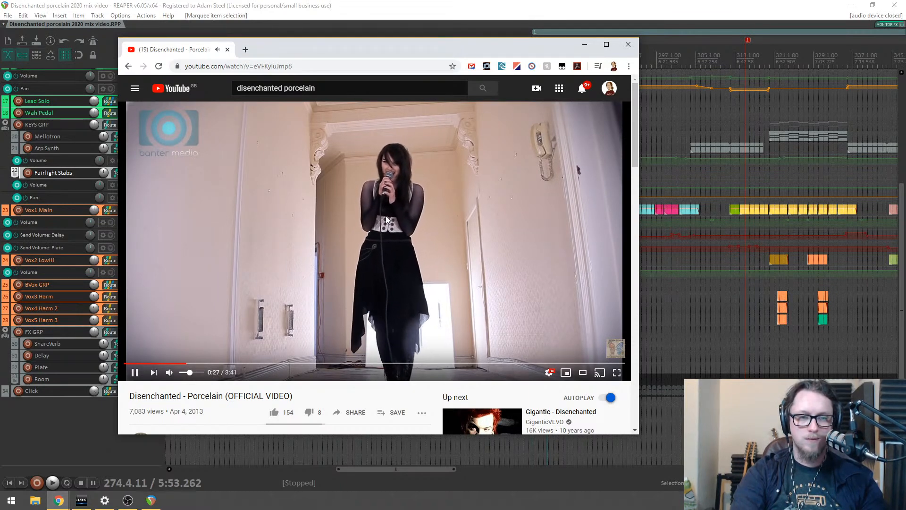
Step: Switch back to REAPER and play the mix from about 274.4 to compare it with the video
click(484, 8)
key(space)
click(104, 462)
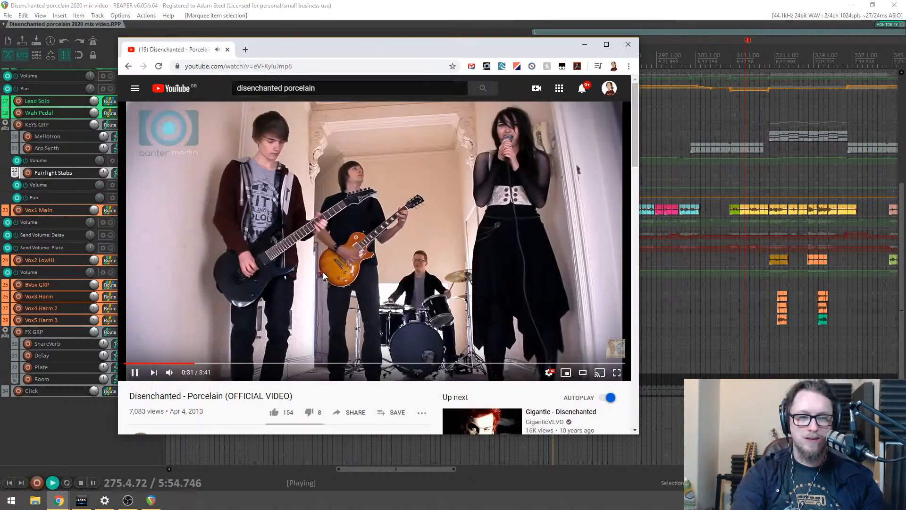
click(482, 5)
scroll(552, 86, up, 2)
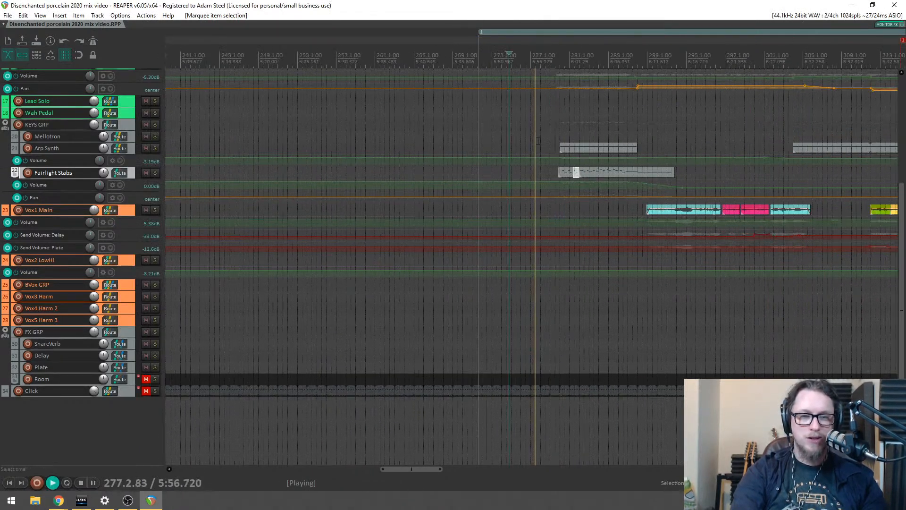
scroll(540, 133, up, 1)
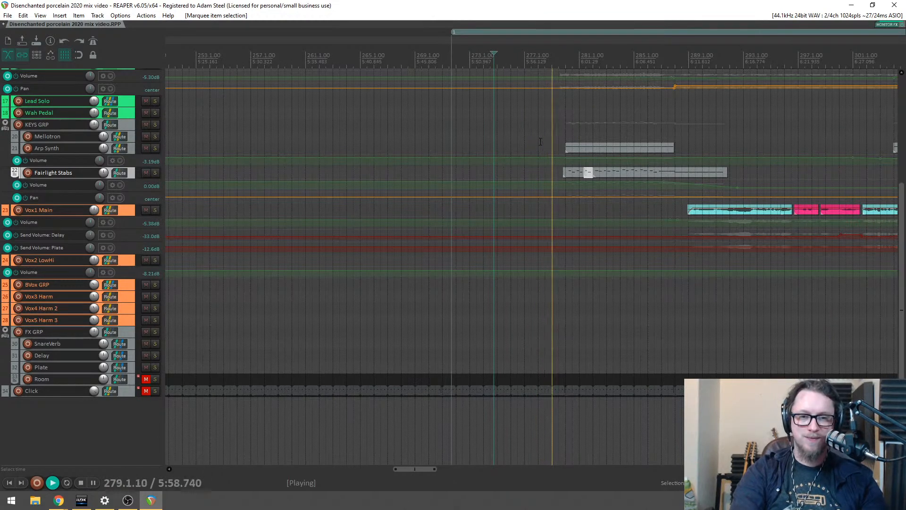
scroll(536, 142, down, 1)
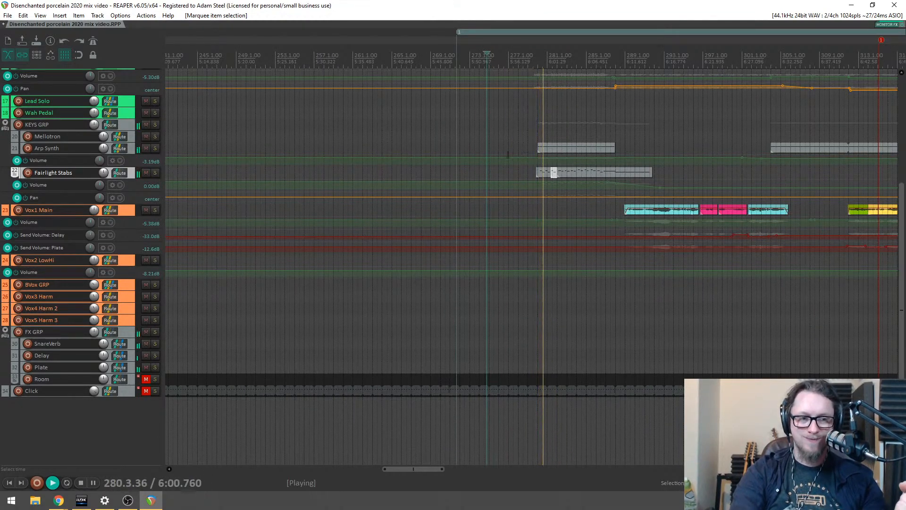
Step: Nudge the first Fairlight Stabs item slightly later and try adjusting the Arp Synth track's volume during playback
scroll(538, 171, up, 3)
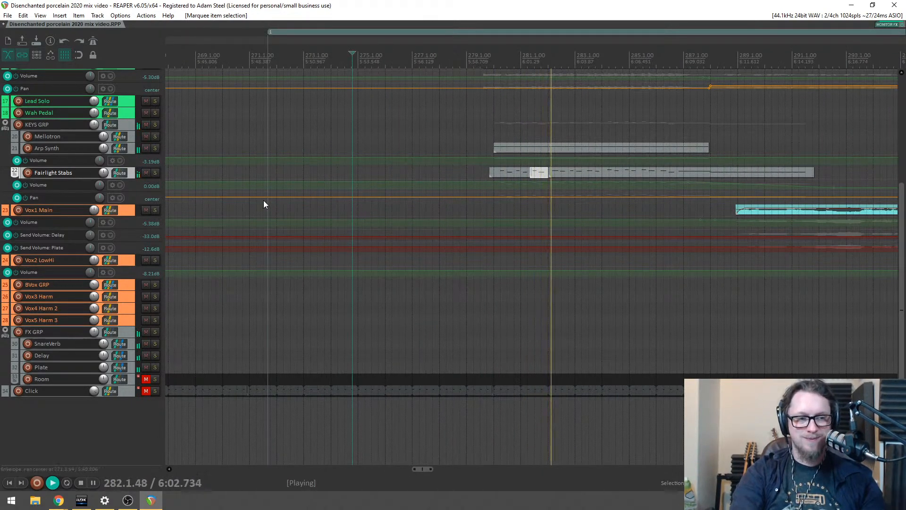
scroll(395, 177, up, 2)
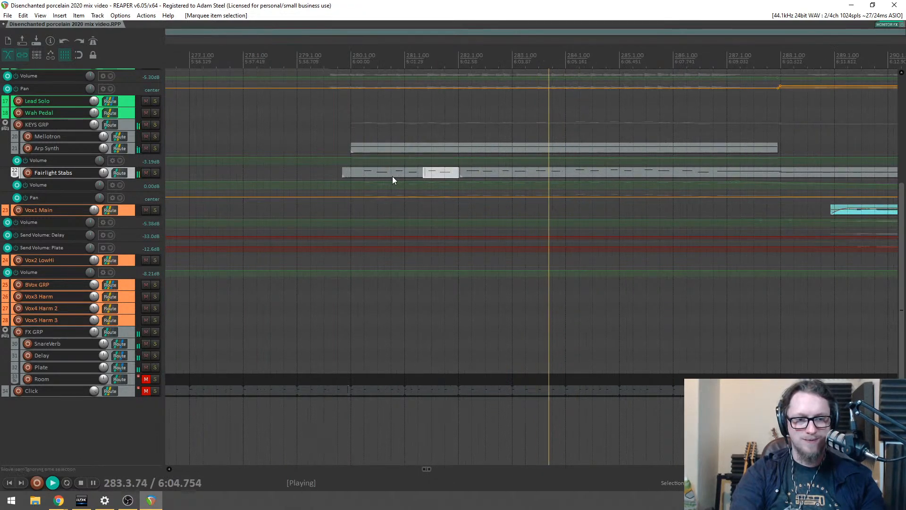
drag(367, 175, 370, 175)
drag(372, 178, 372, 177)
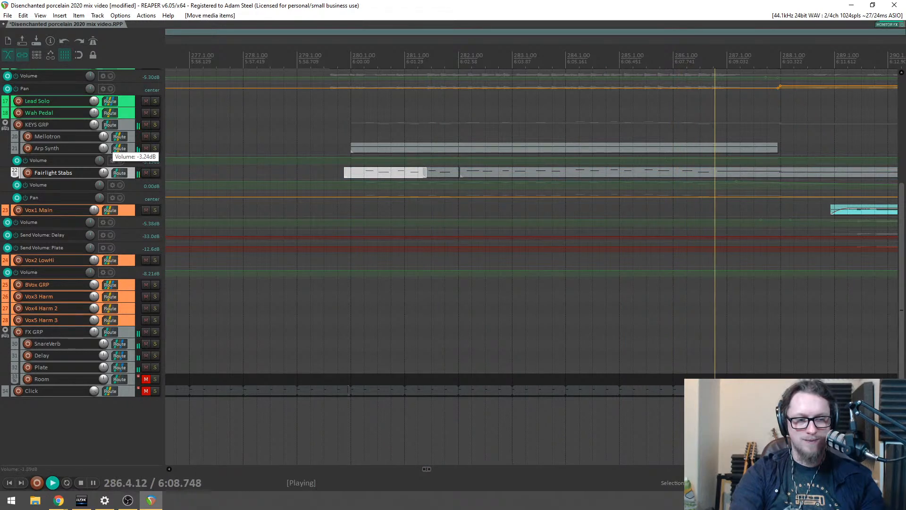
drag(103, 148, 104, 149)
Step: Play the passage through to about bar 297, deselect the stab item, stop, and save the project
scroll(473, 152, down, 1)
scroll(473, 152, down, 5)
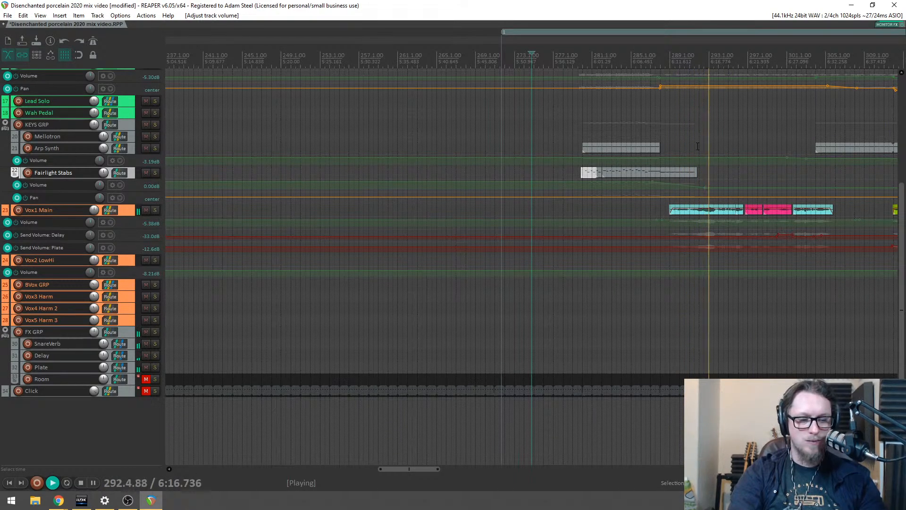
scroll(751, 155, up, 2)
scroll(781, 137, right, 2)
drag(751, 153, 573, 114)
scroll(782, 134, down, 1)
scroll(781, 136, right, 2)
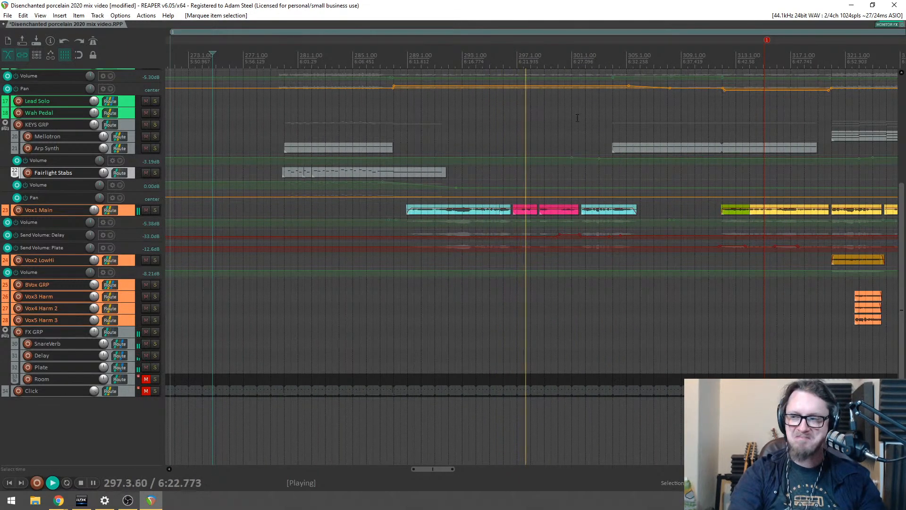
scroll(552, 128, down, 3)
key(space)
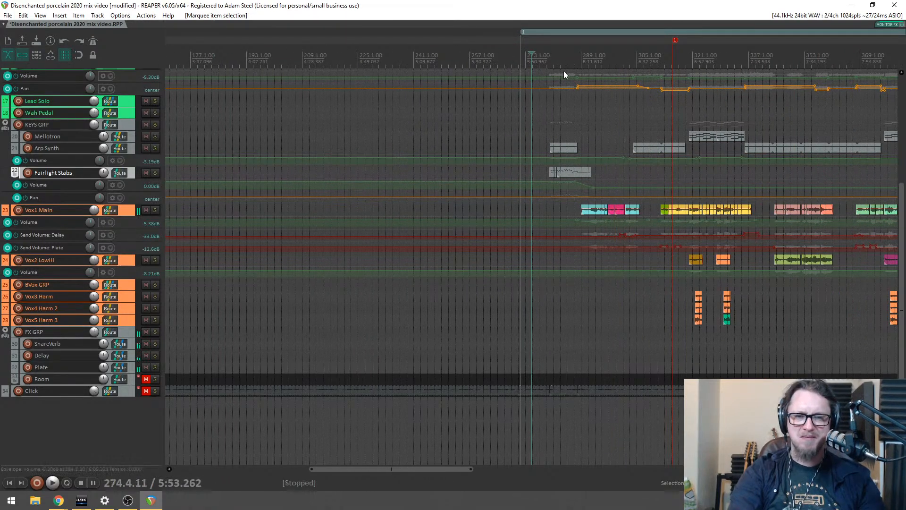
key(ctrl+s)
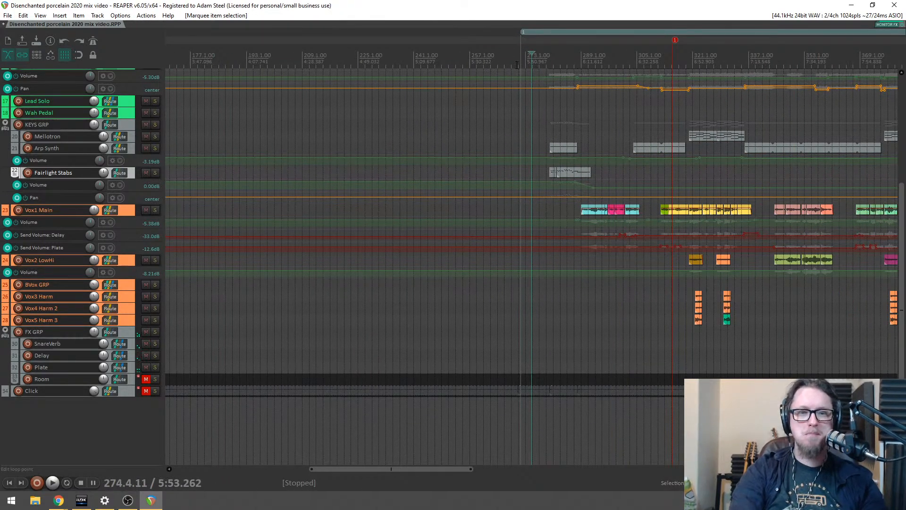
Step: Turn on snapping and move the start edge of the song's region to 272.1.00
click(516, 63)
scroll(517, 64, up, 8)
click(554, 62)
scroll(530, 59, up, 2)
click(525, 60)
scroll(525, 60, down, 4)
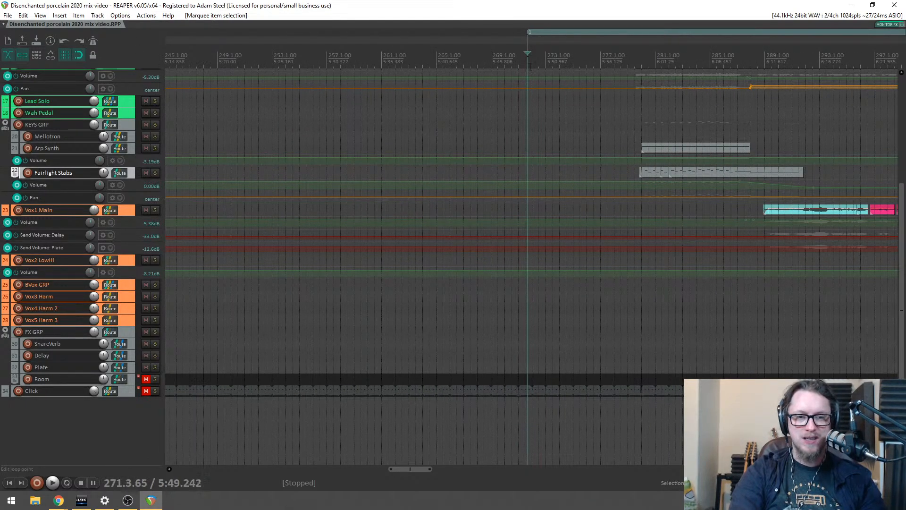
scroll(529, 64, down, 3)
scroll(548, 86, up, 3)
scroll(548, 86, up, 5)
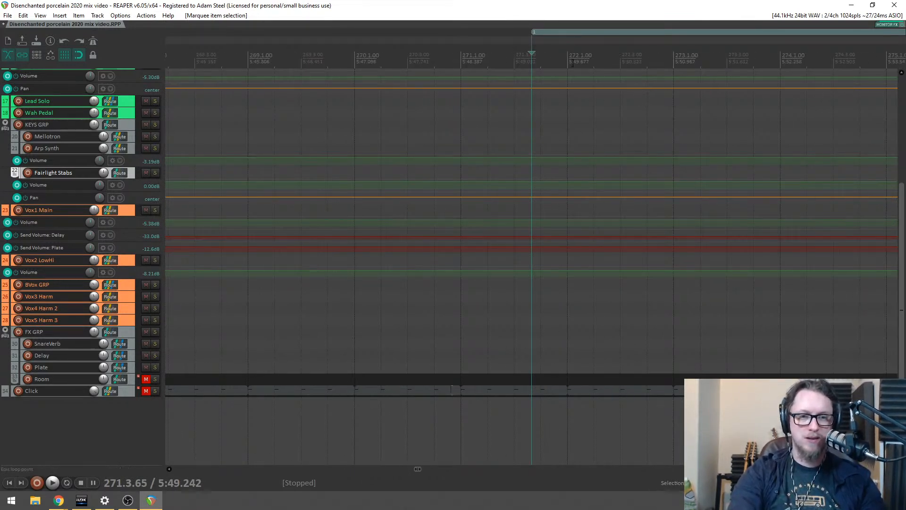
drag(531, 33, 569, 34)
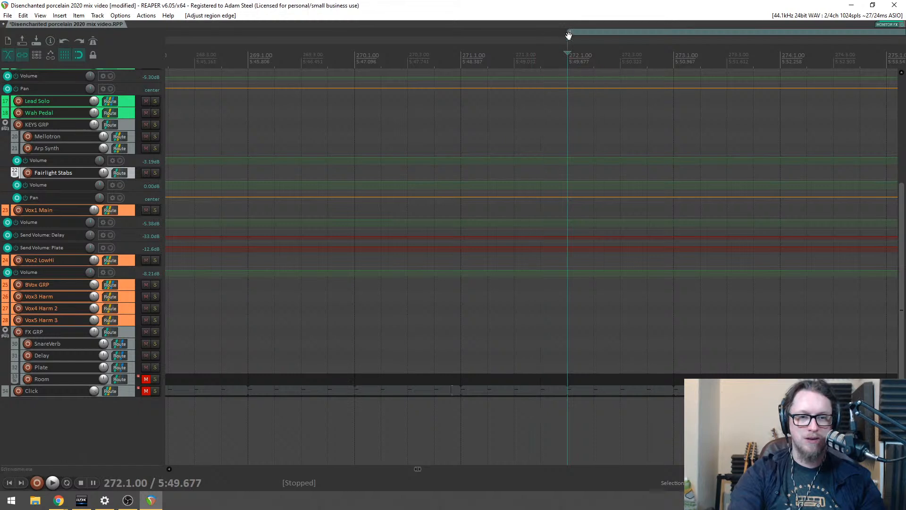
Step: Move the start edge of the song's region earlier to 271.3.00, playing the passage before the Fairlight Stabs to check the lead-in
scroll(631, 83, down, 2)
key(space)
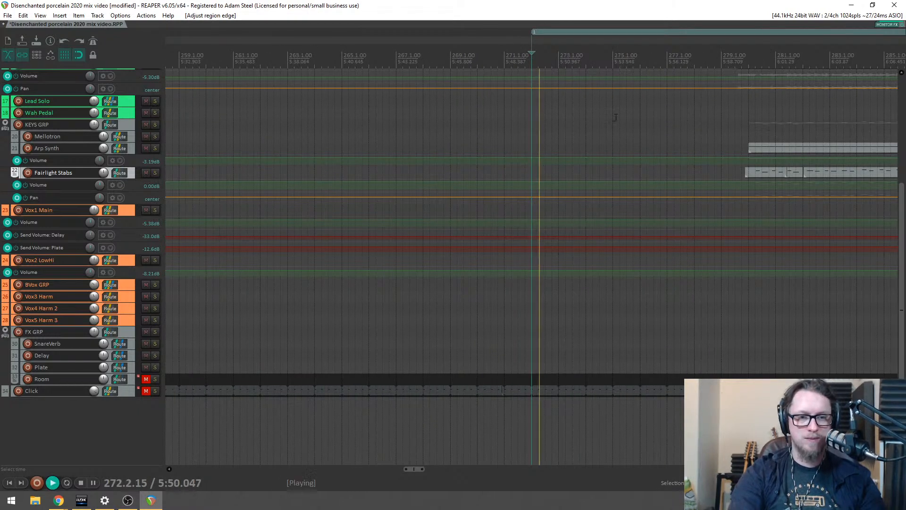
key(space)
drag(494, 32, 416, 32)
key(space)
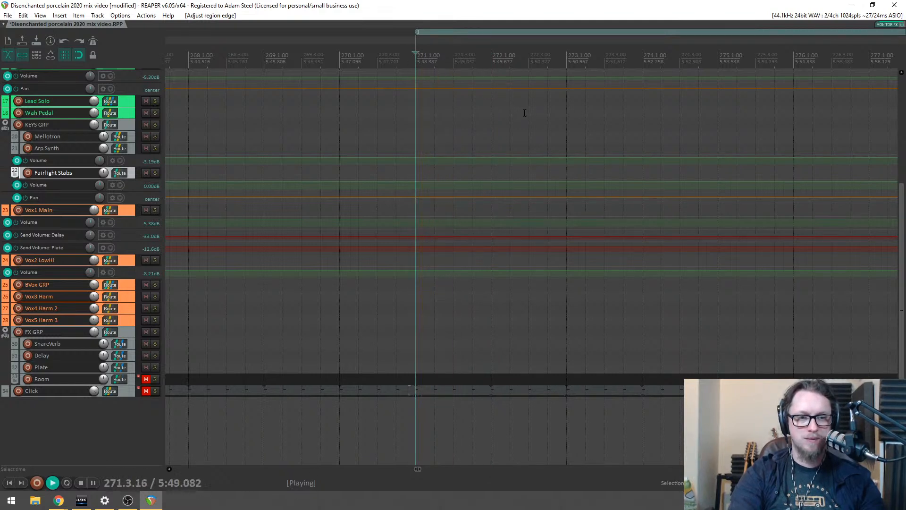
drag(416, 32, 454, 32)
key(space)
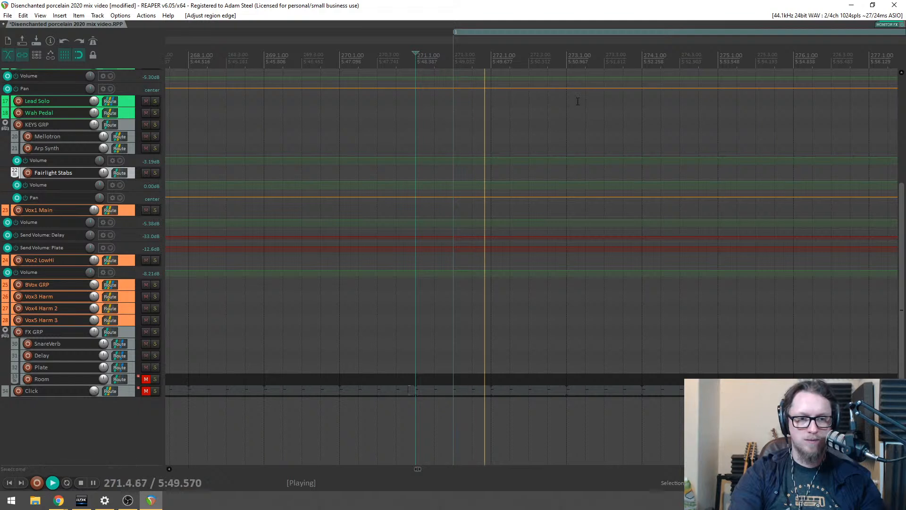
scroll(577, 102, down, 3)
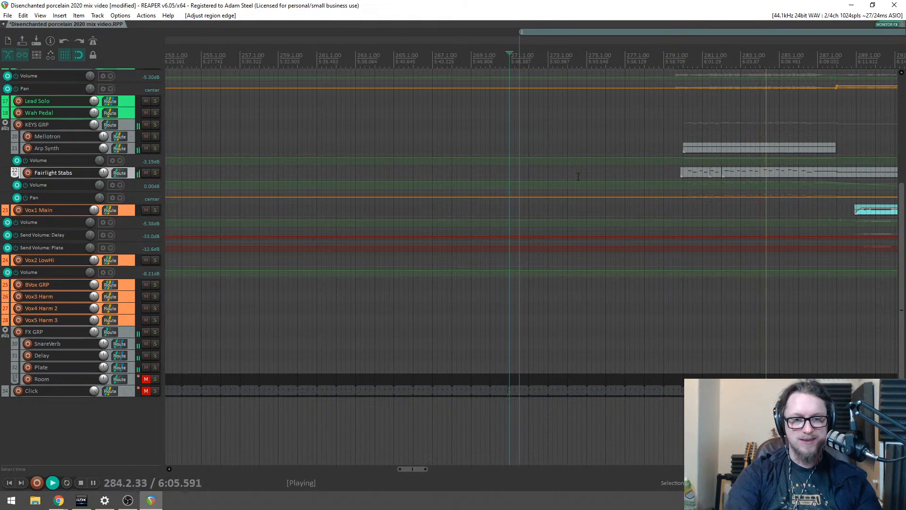
Step: Turn off snapping and nudge the first two Fairlight Stabs items slightly earlier, checking their timing with playback
click(677, 173)
scroll(680, 175, up, 5)
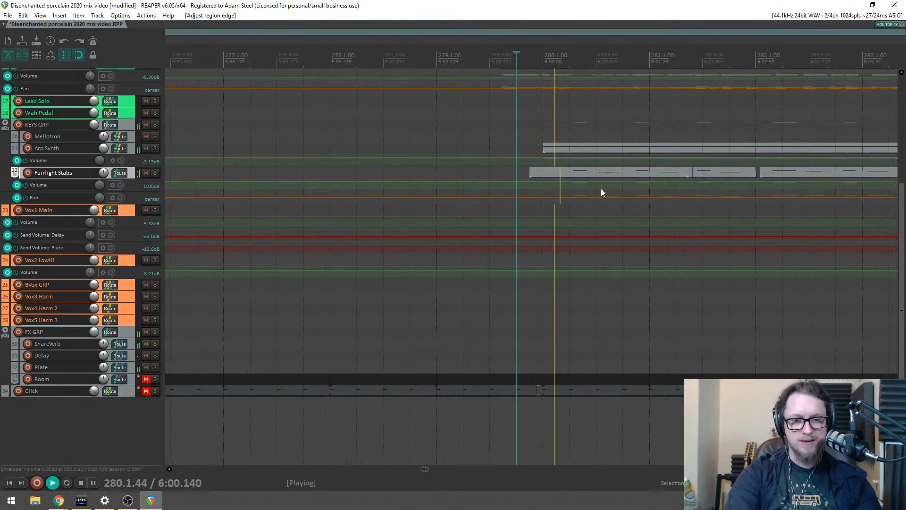
key(space)
mouse_move(584, 173)
mouse_down()
mouse_move(545, 174)
mouse_move(593, 175)
mouse_up()
key(space)
click(534, 53)
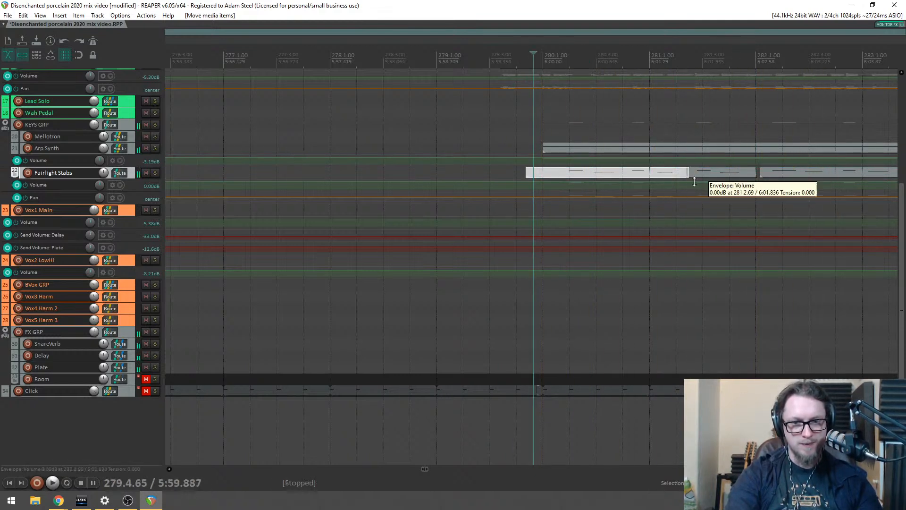
mouse_move(714, 173)
mouse_down()
mouse_move(706, 175)
mouse_move(729, 173)
mouse_up()
scroll(782, 179, down, 3)
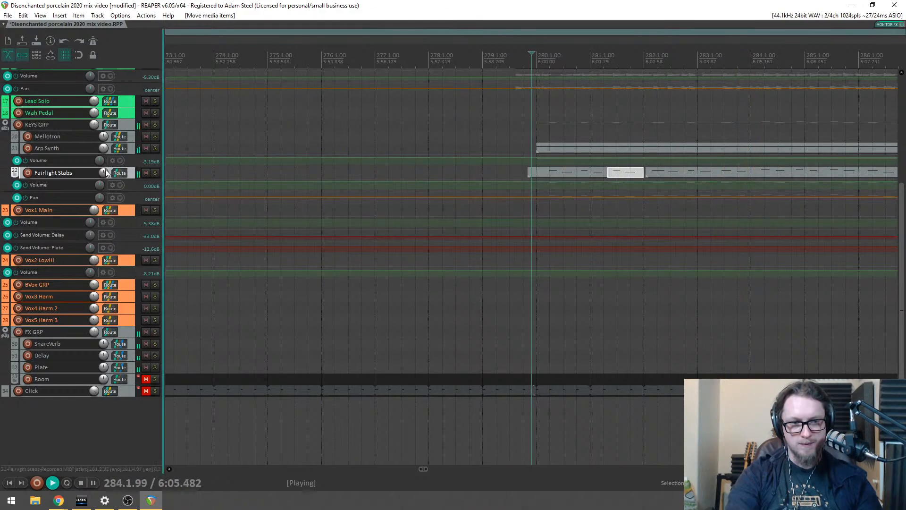
Step: Lower the Fairlight Stabs track's volume slightly and replay the start of the part from about 277.1
drag(104, 174, 104, 181)
key(space)
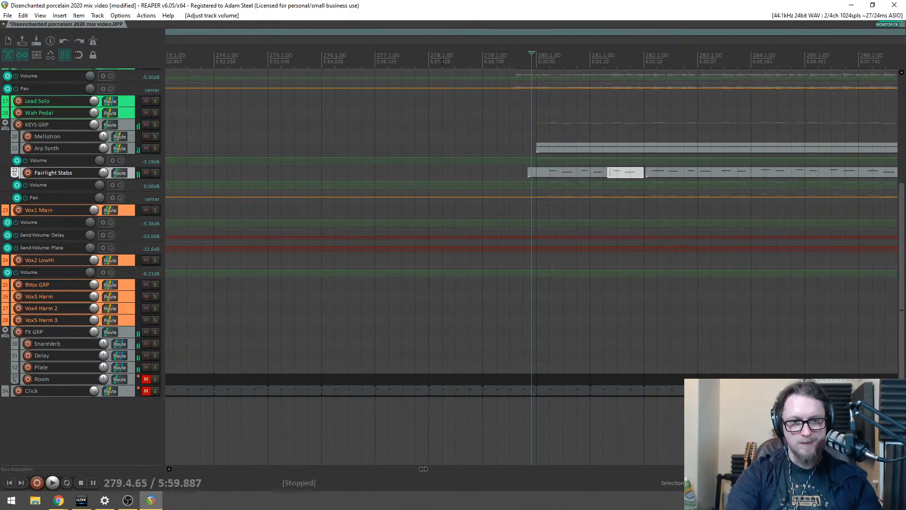
scroll(479, 51, down, 3)
click(498, 60)
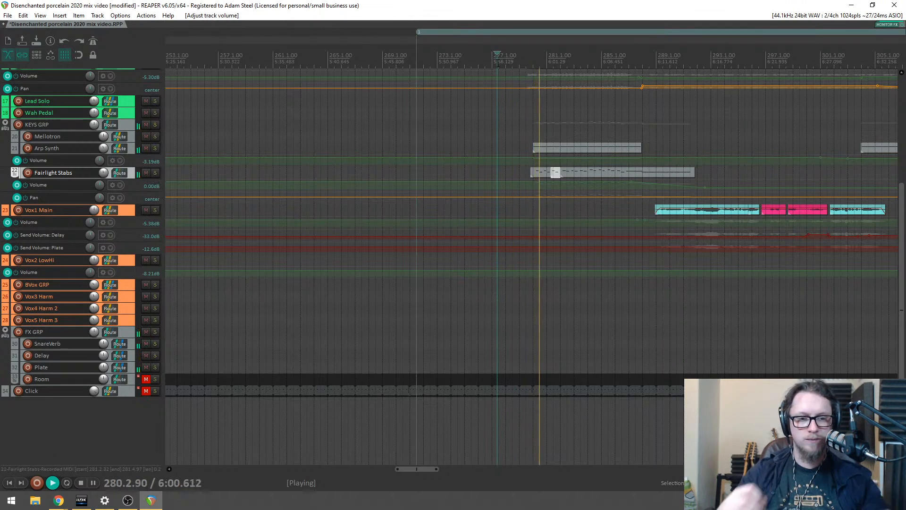
scroll(473, 58, up, 4)
key(space)
Step: Play the mix from 277.1.00 through to the final vocal at about bar 440, then stop playback
click(309, 59)
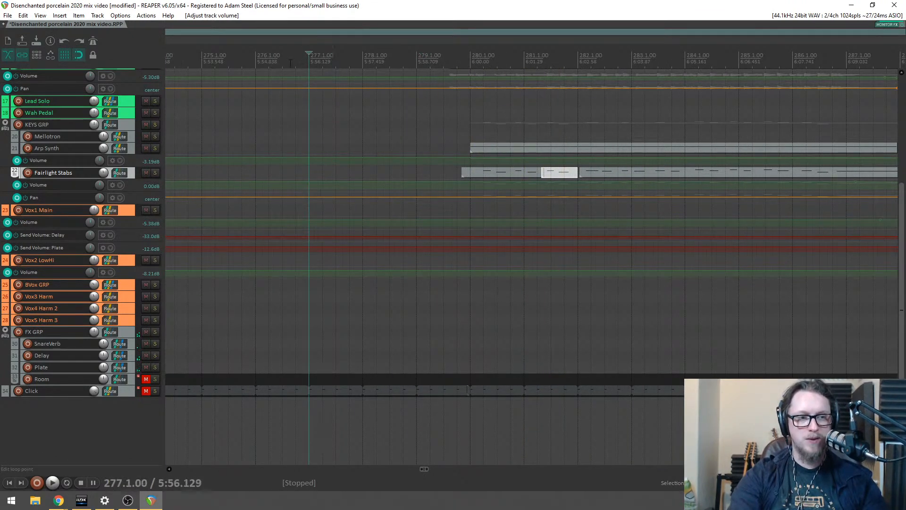
key(space)
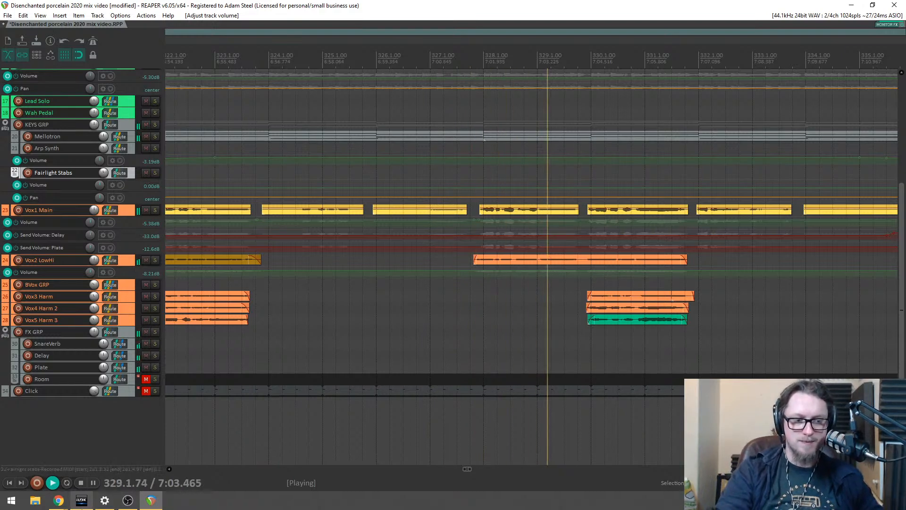
mouse_move(71, 503)
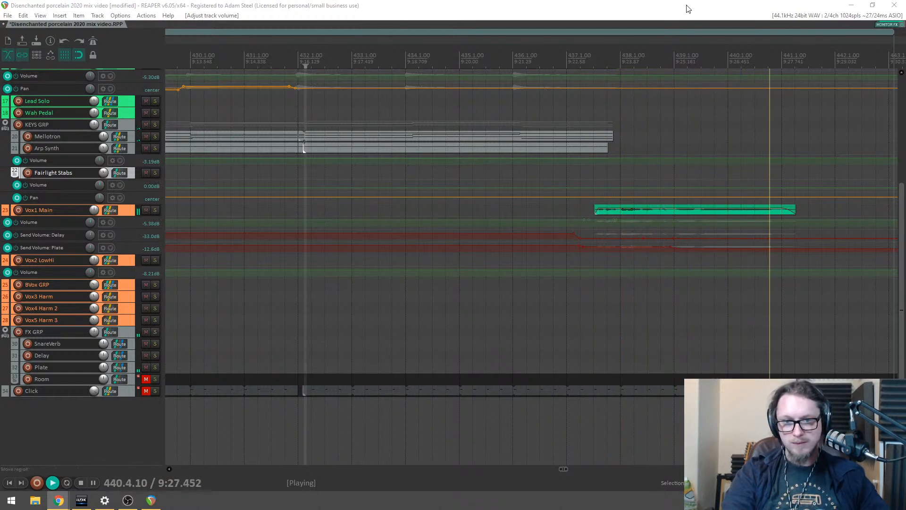
key(space)
Step: Return to REAPER, show the whole song in the arrangement, and save the project
key(alt+Tab)
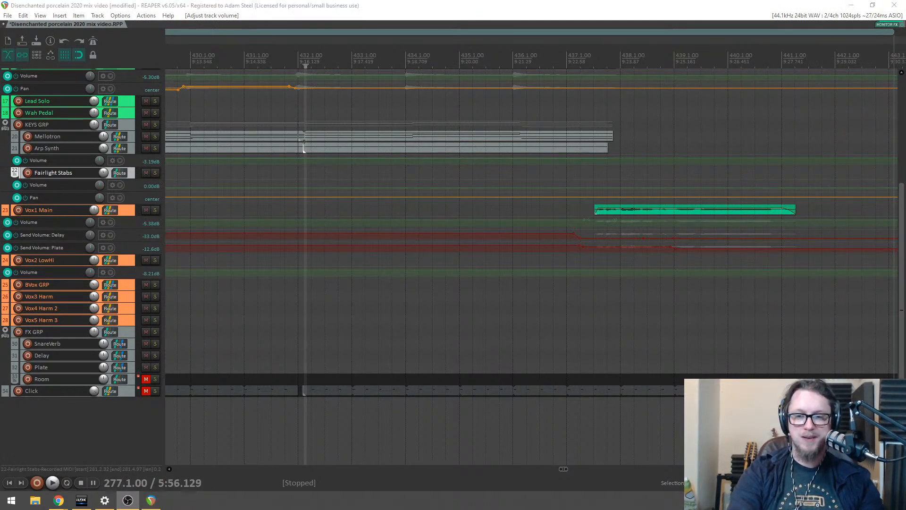
scroll(522, 164, down, 10)
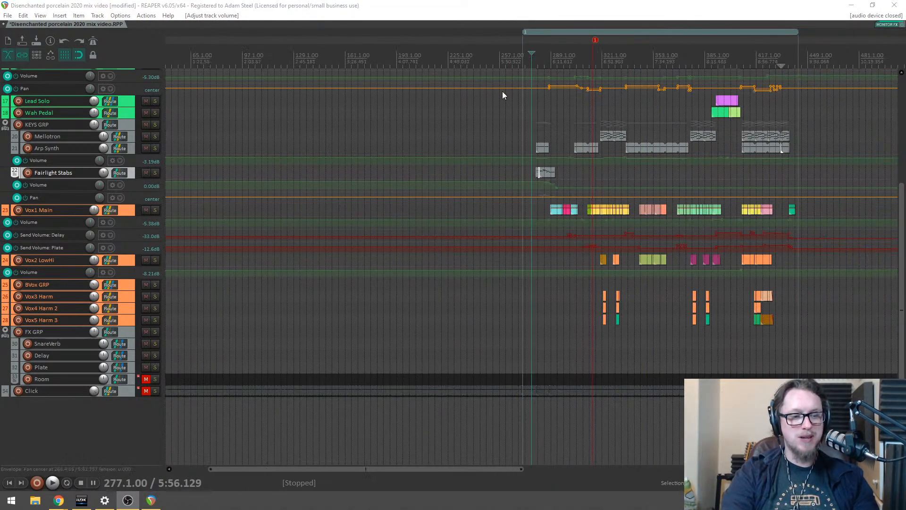
click(442, 5)
key(ctrl+s)
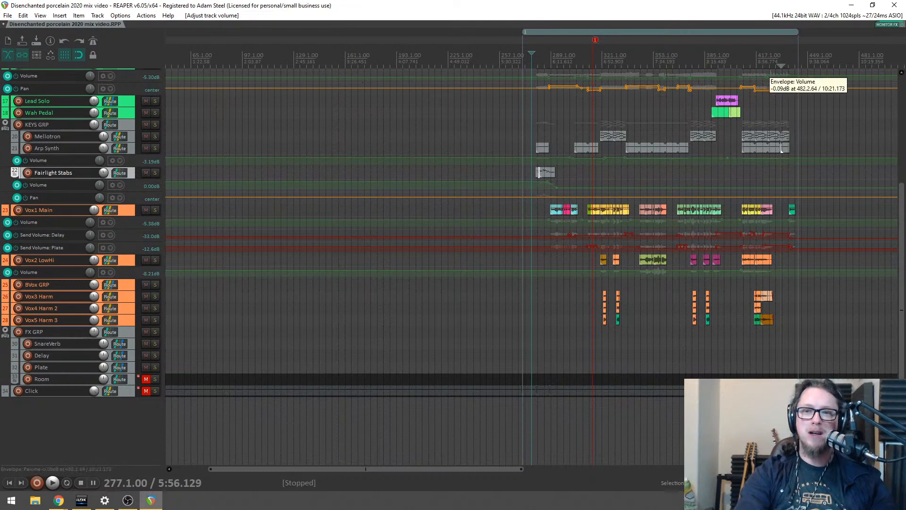
key(alt+Tab)
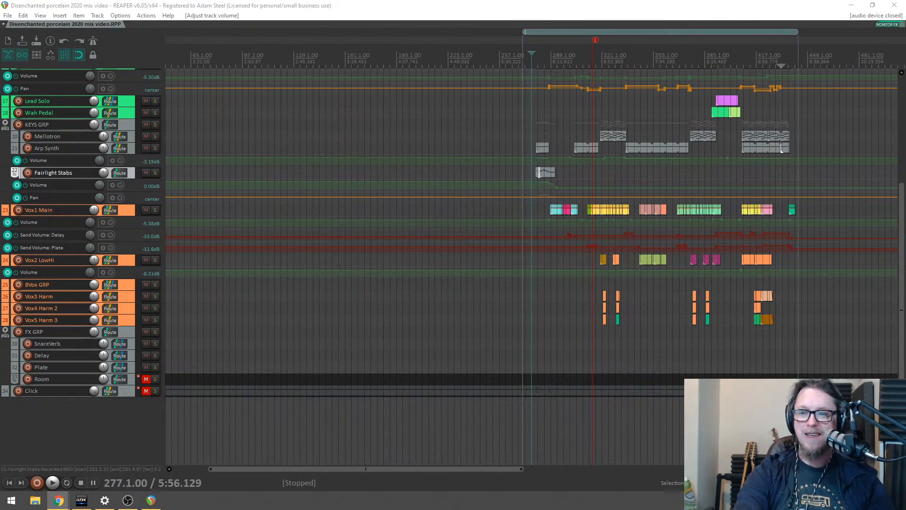
key(alt+Tab)
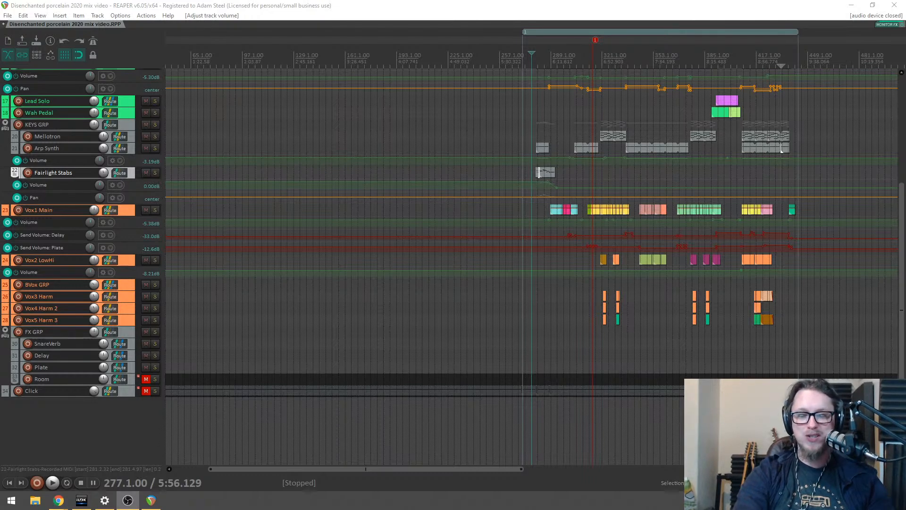
key(alt+Tab)
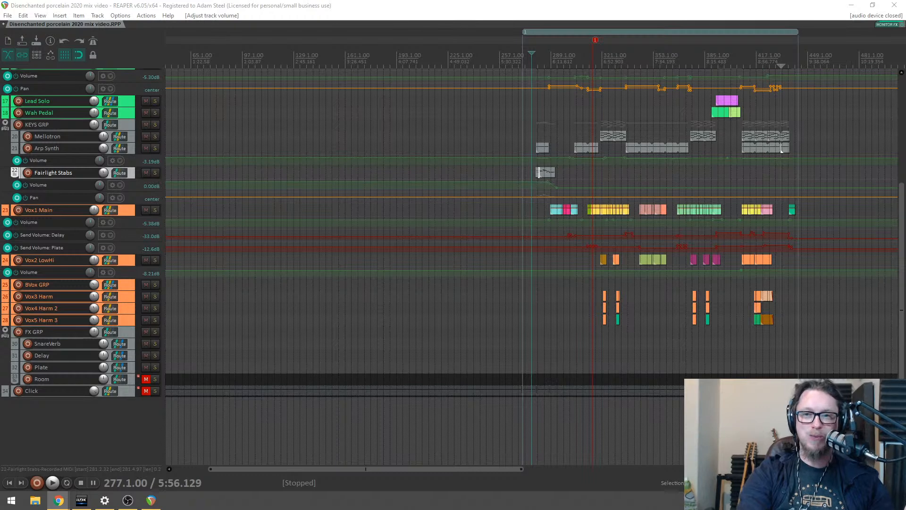
key(alt+Tab)
key(alt+Tab)
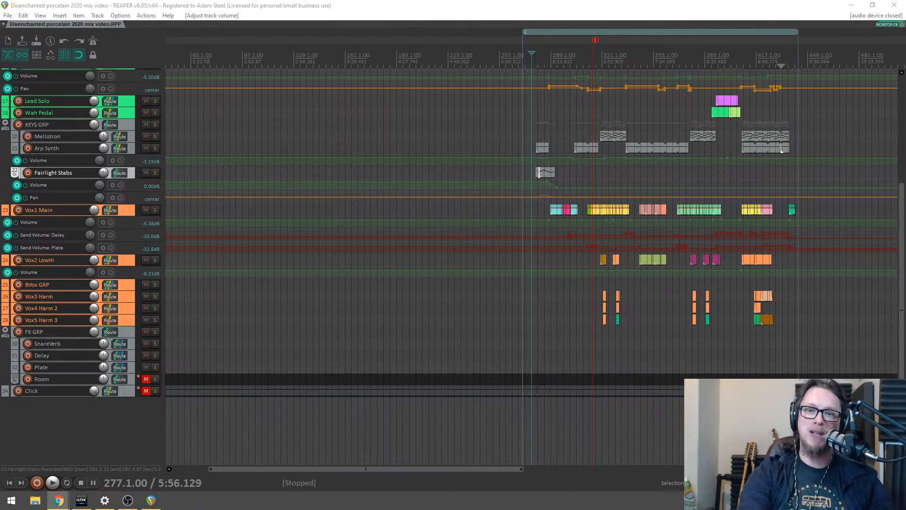
key(alt+Tab)
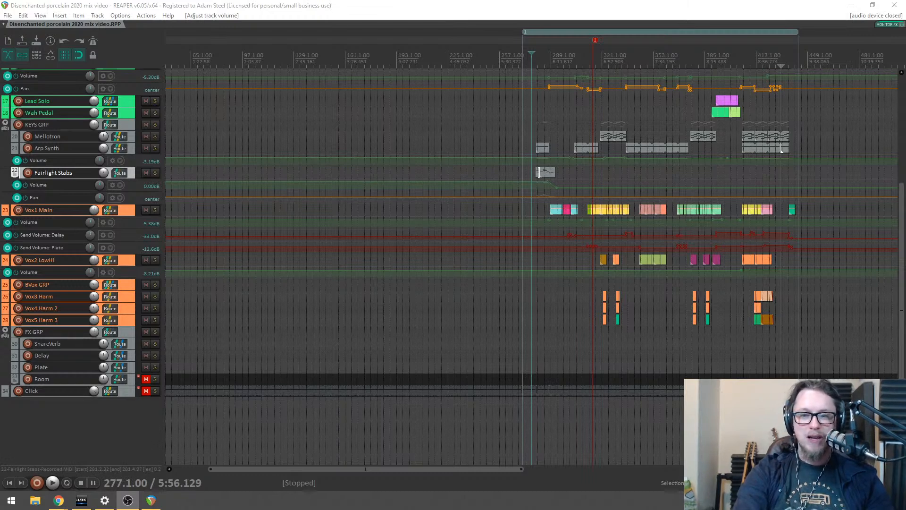
click(581, 75)
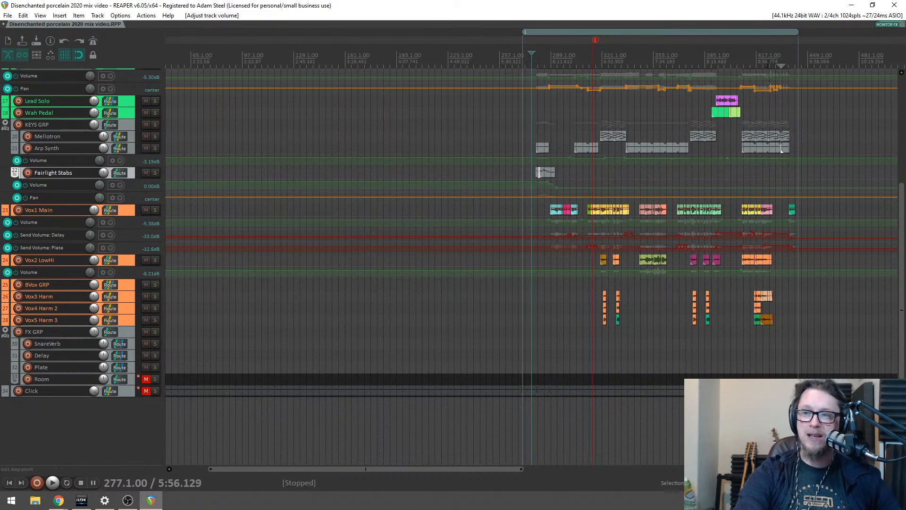
key(alt+Tab)
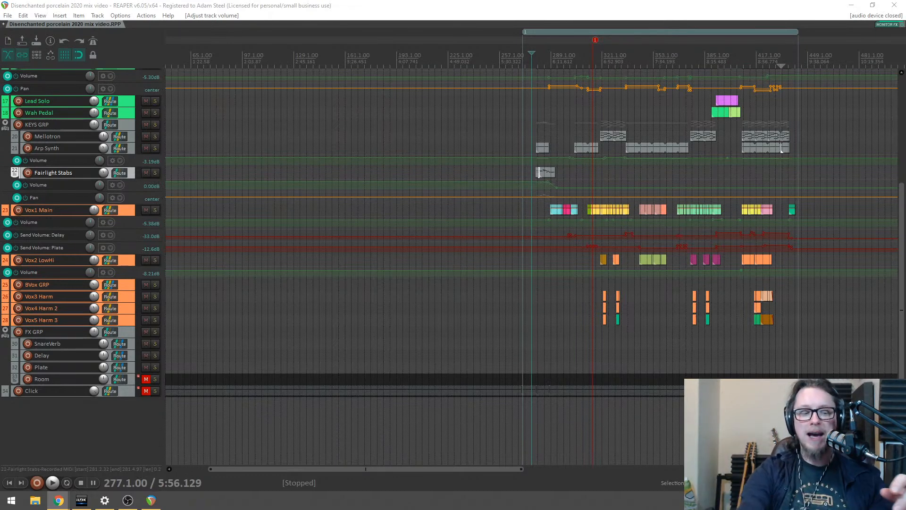
click(570, 3)
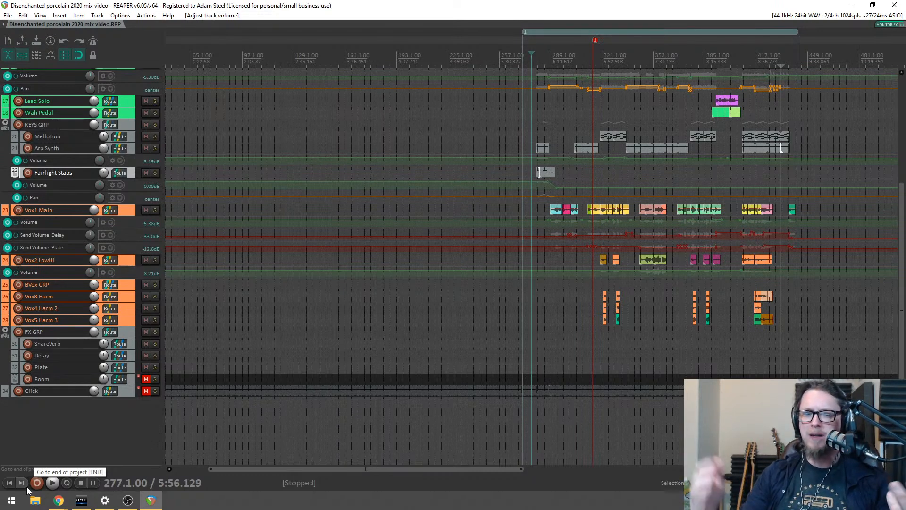
click(36, 501)
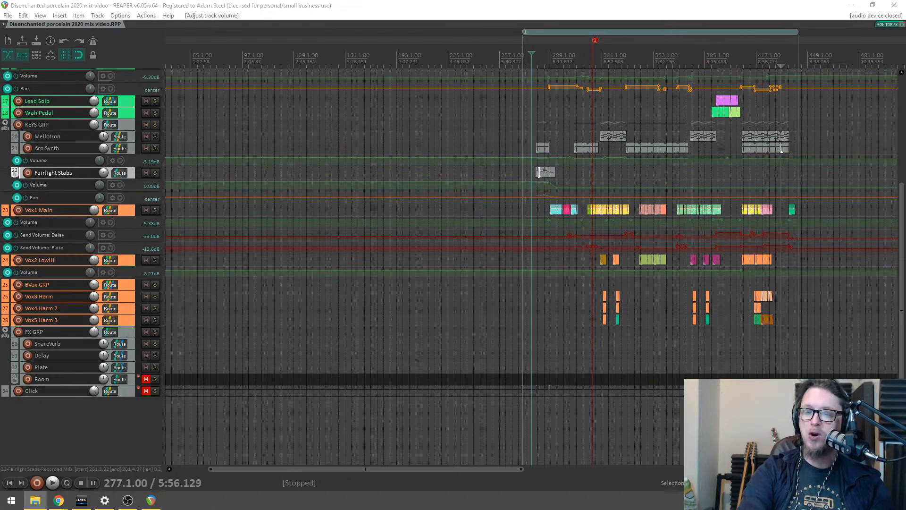
key(alt+Tab)
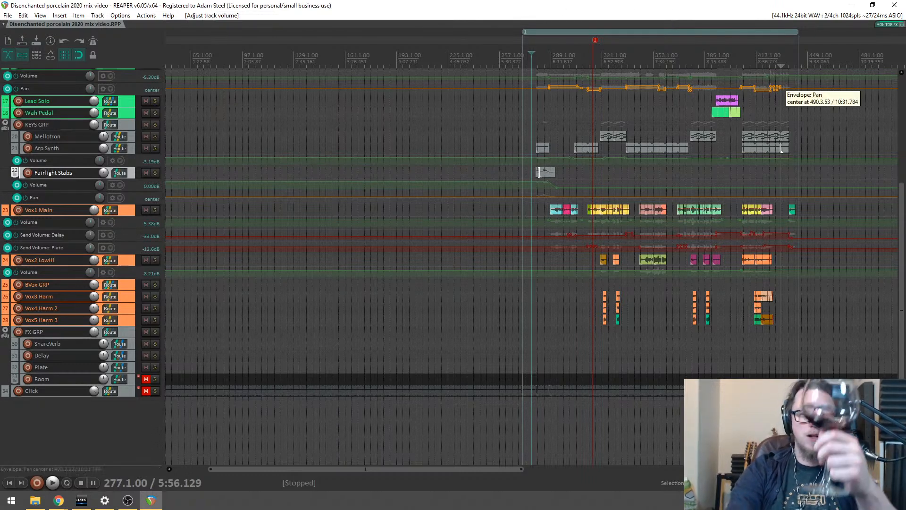
key(alt+Tab)
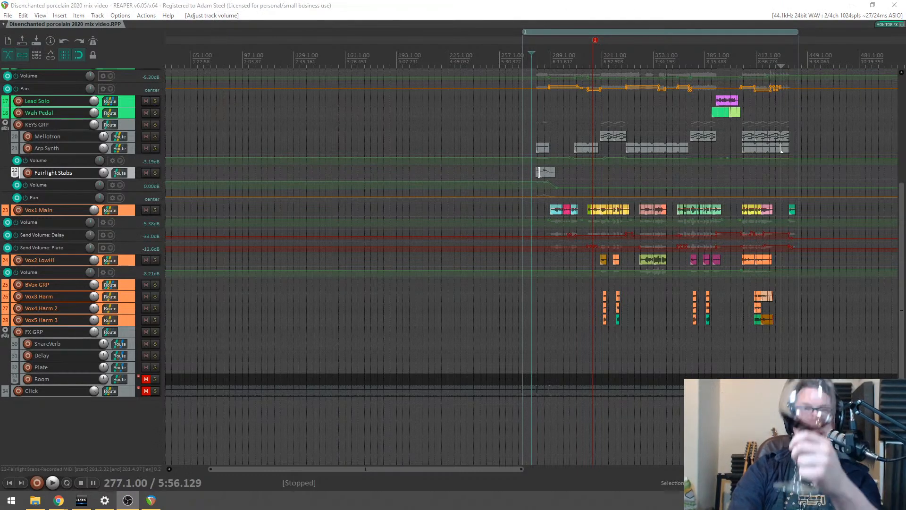